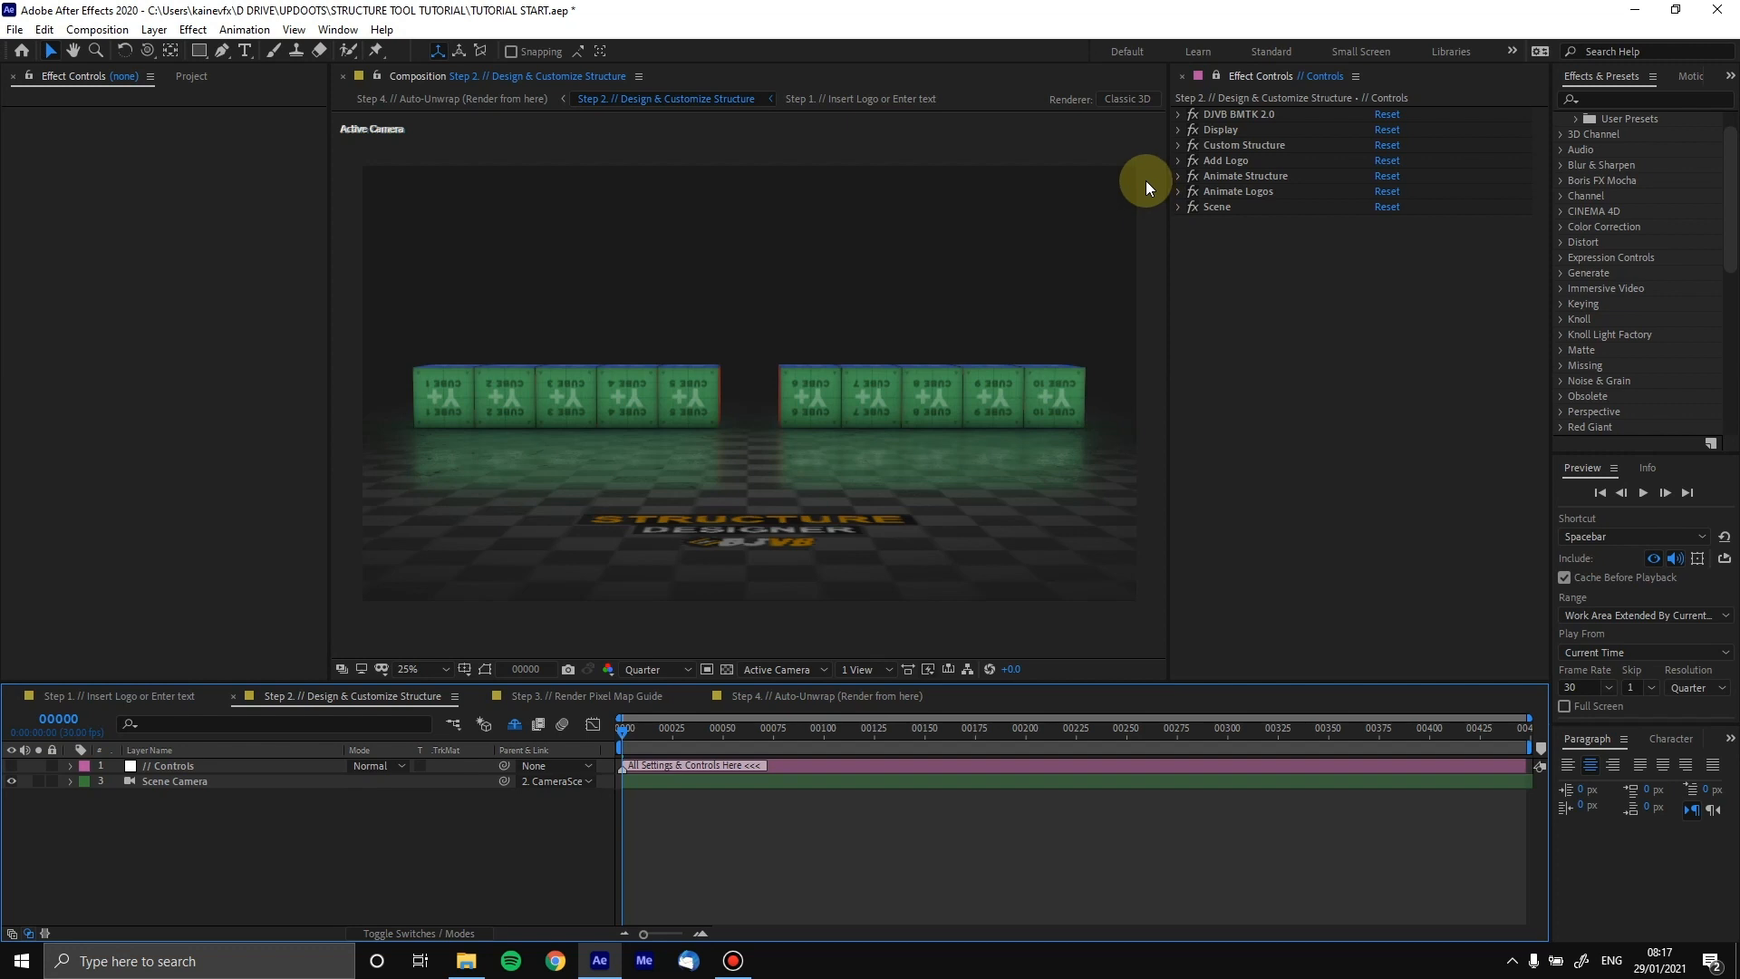
left_click(145, 52)
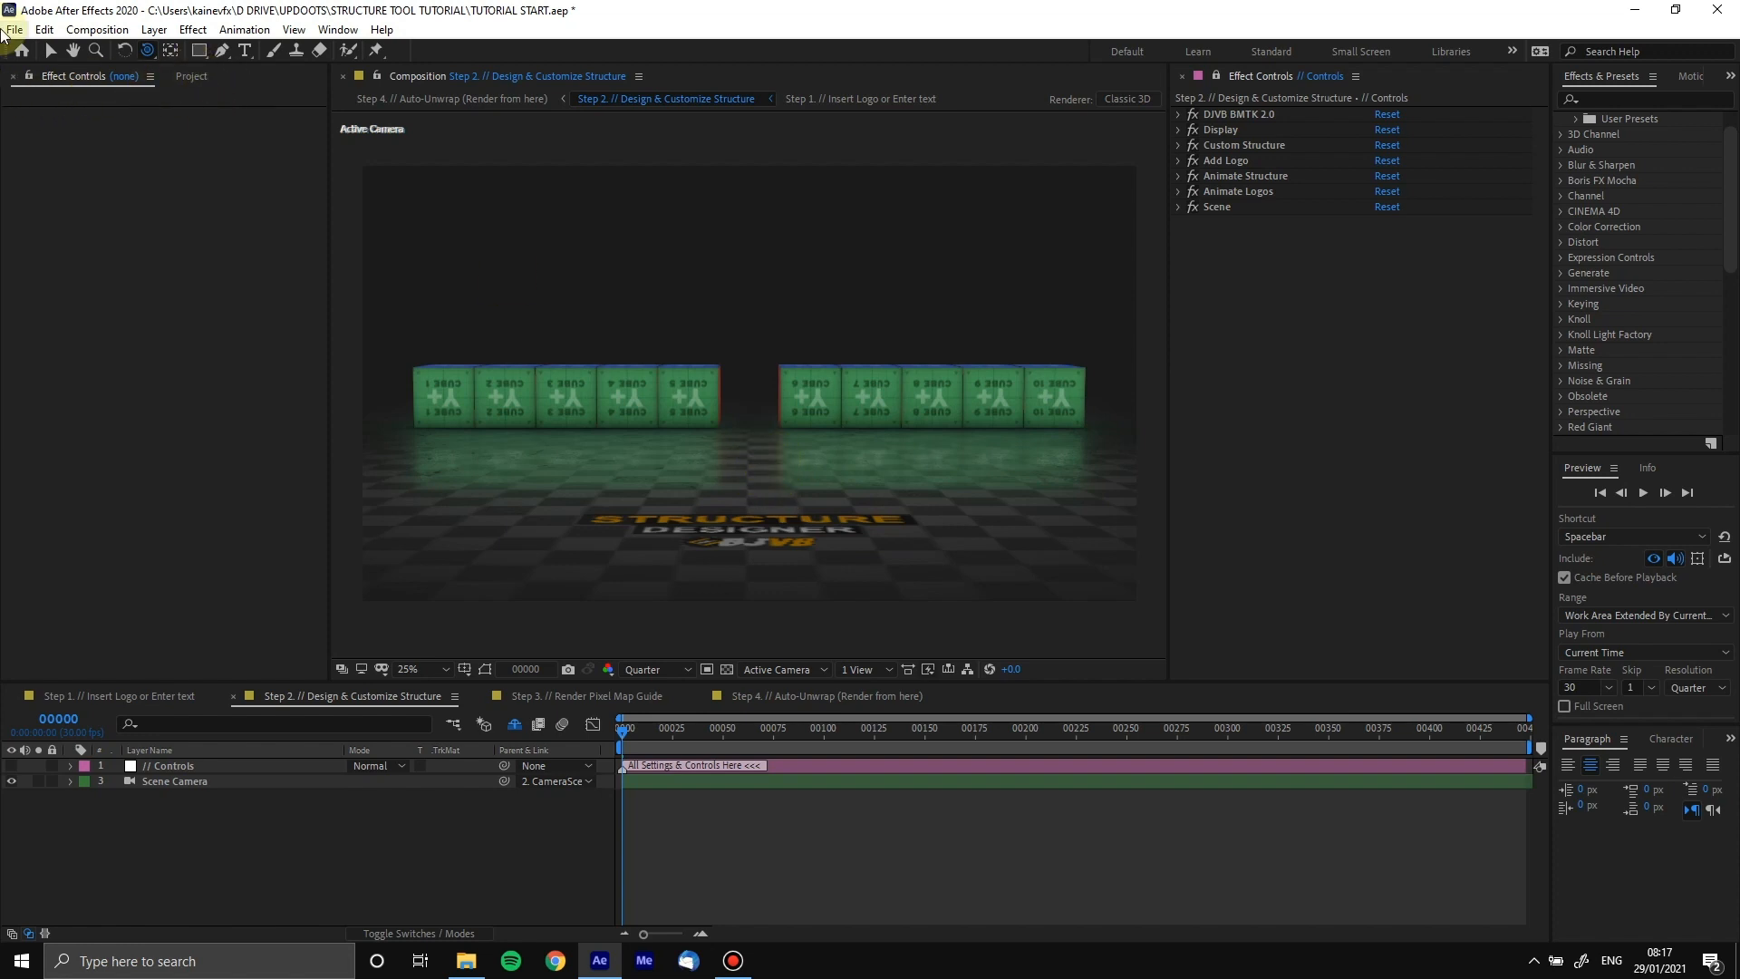
left_click(51, 50)
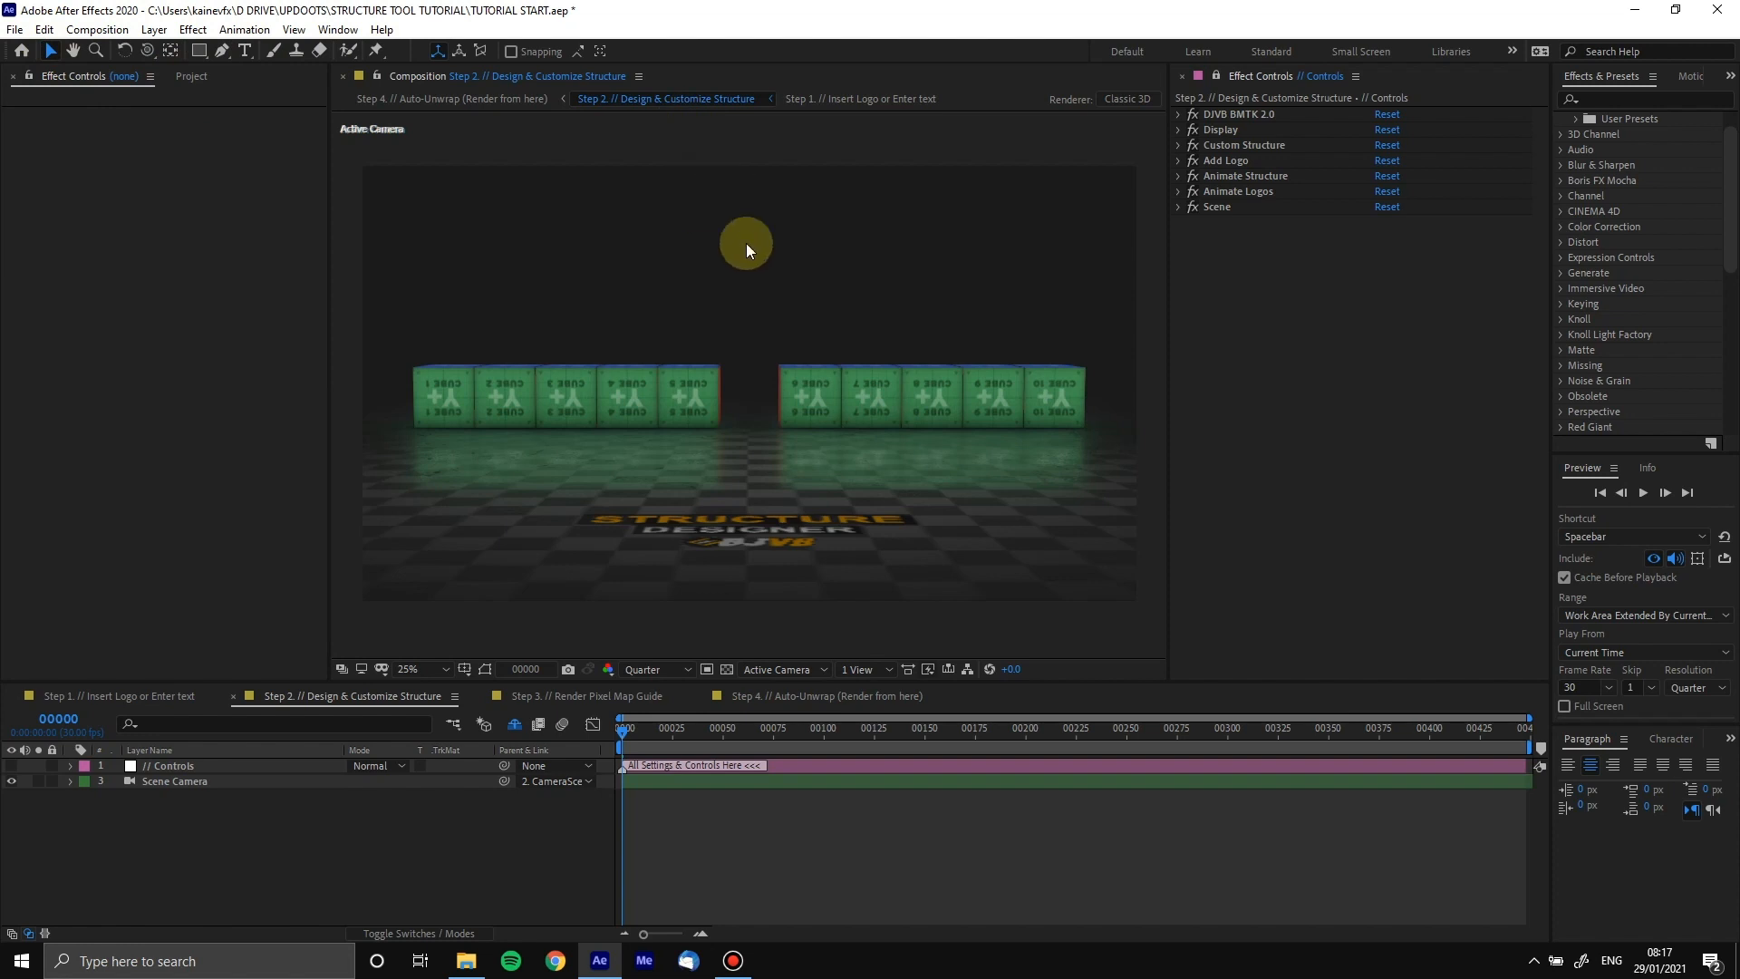
Set the project's expressions engine to JavaScript in the project settings
left_click(14, 29)
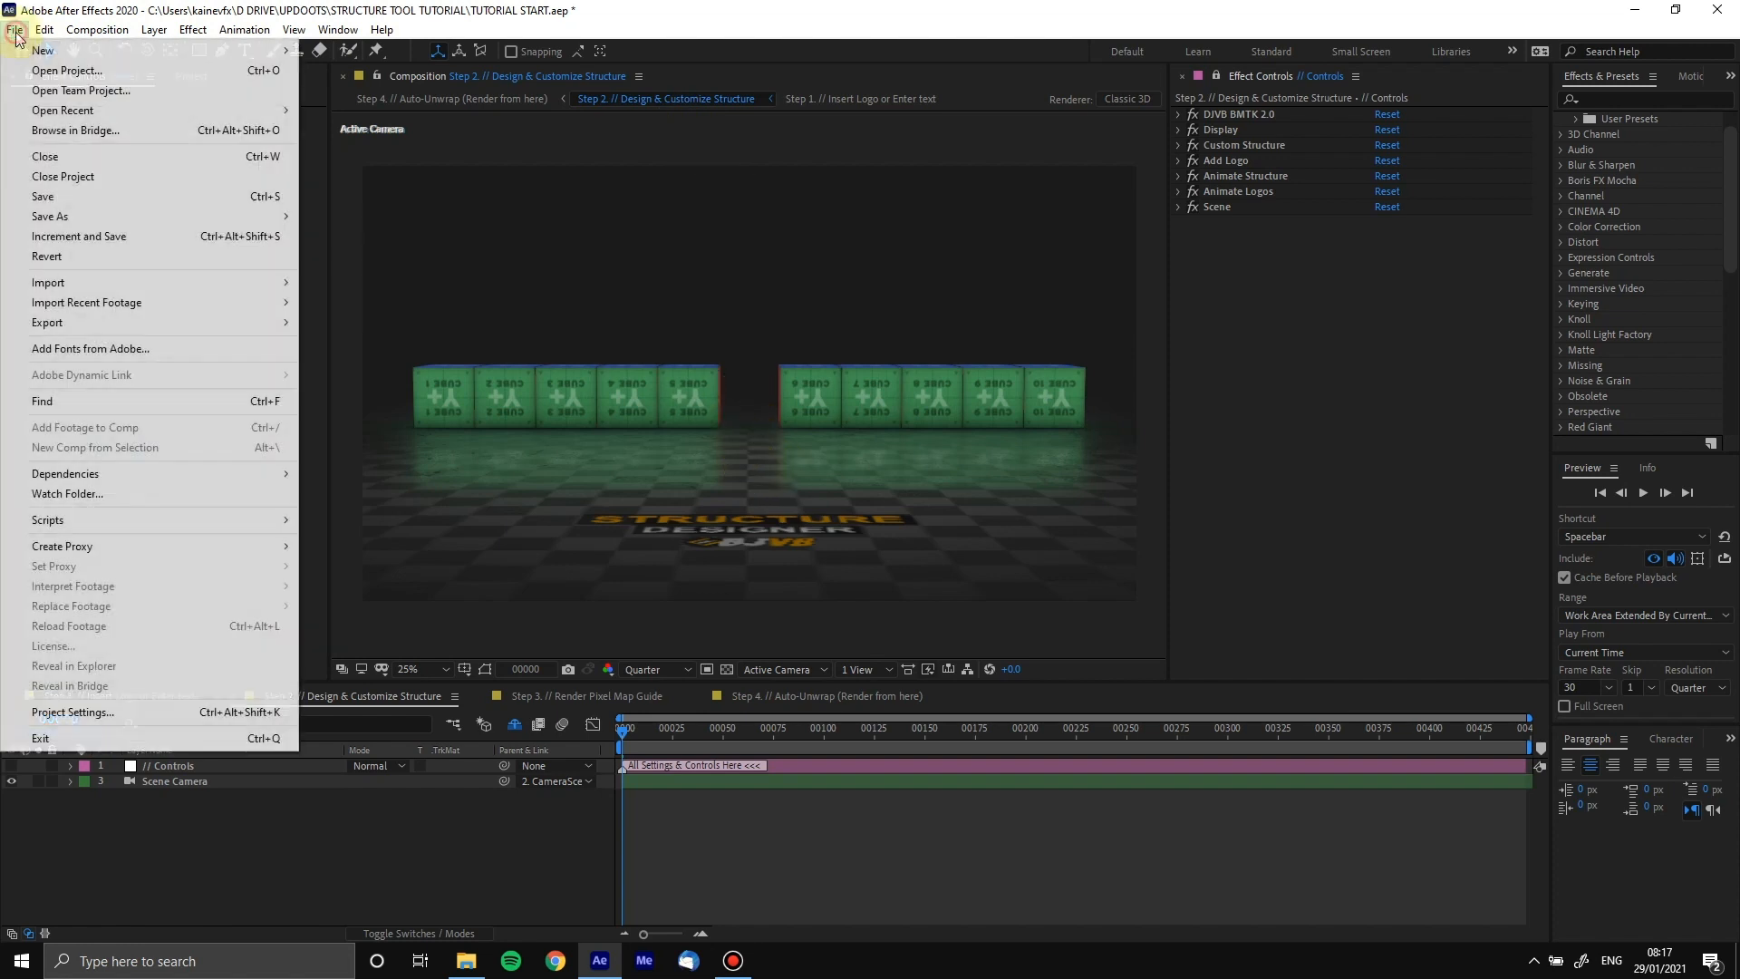
left_click(68, 711)
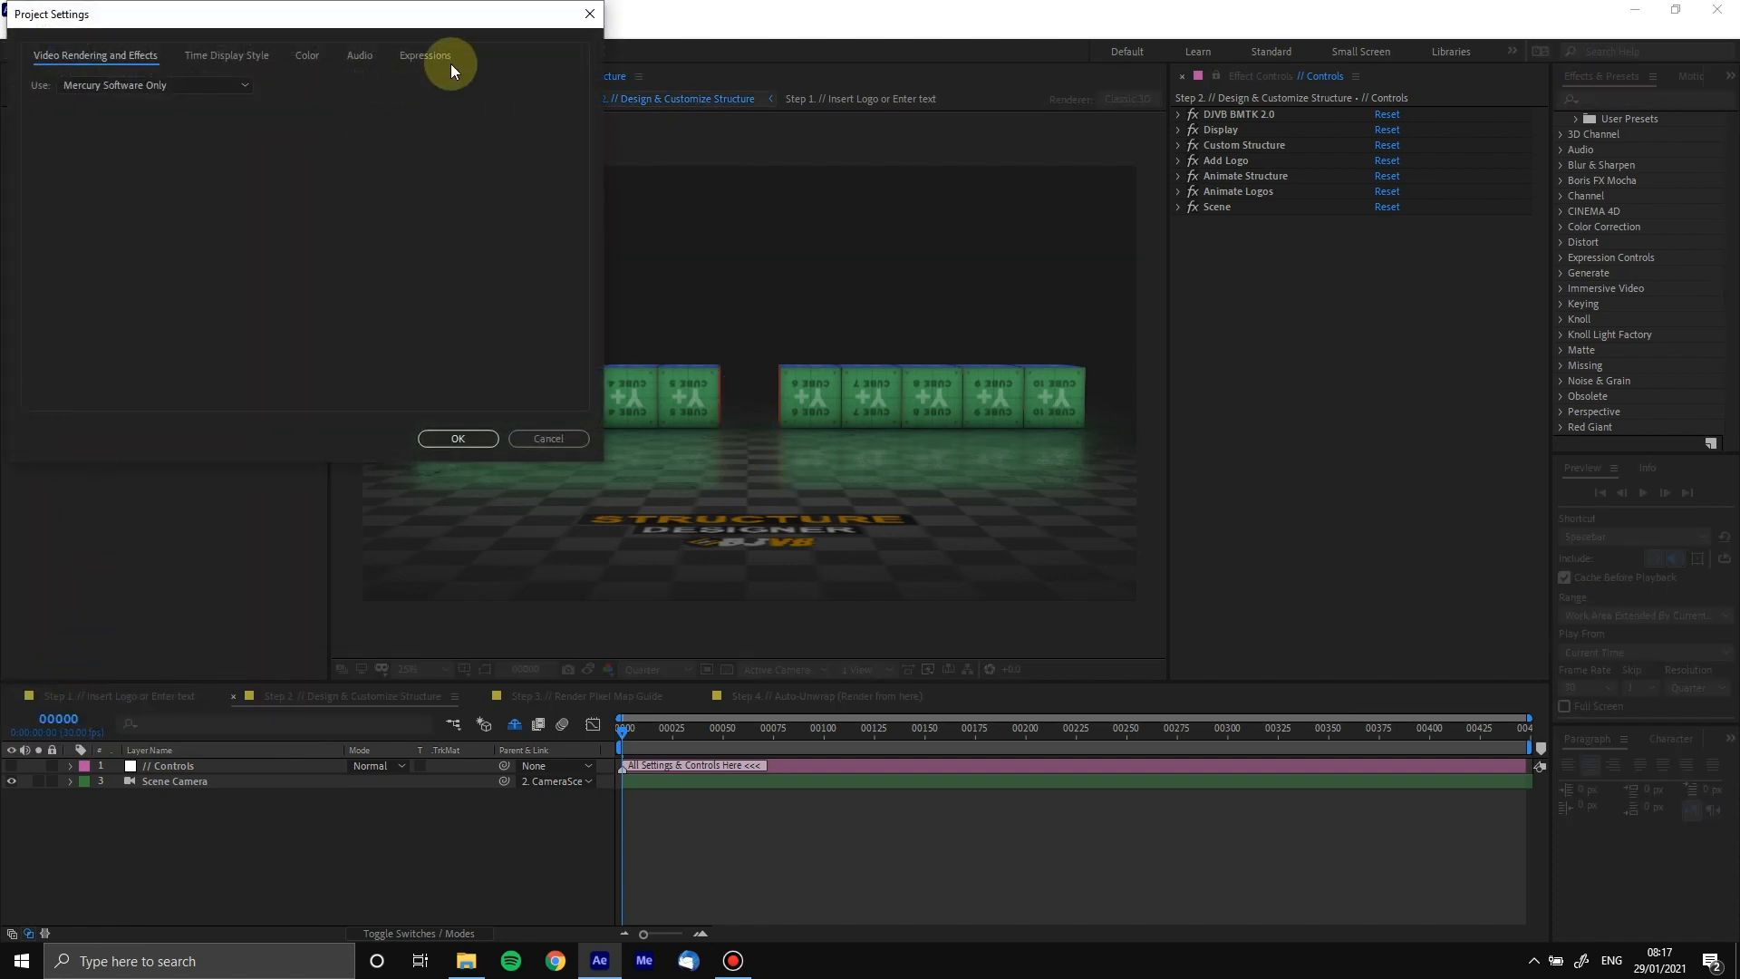
left_click(424, 54)
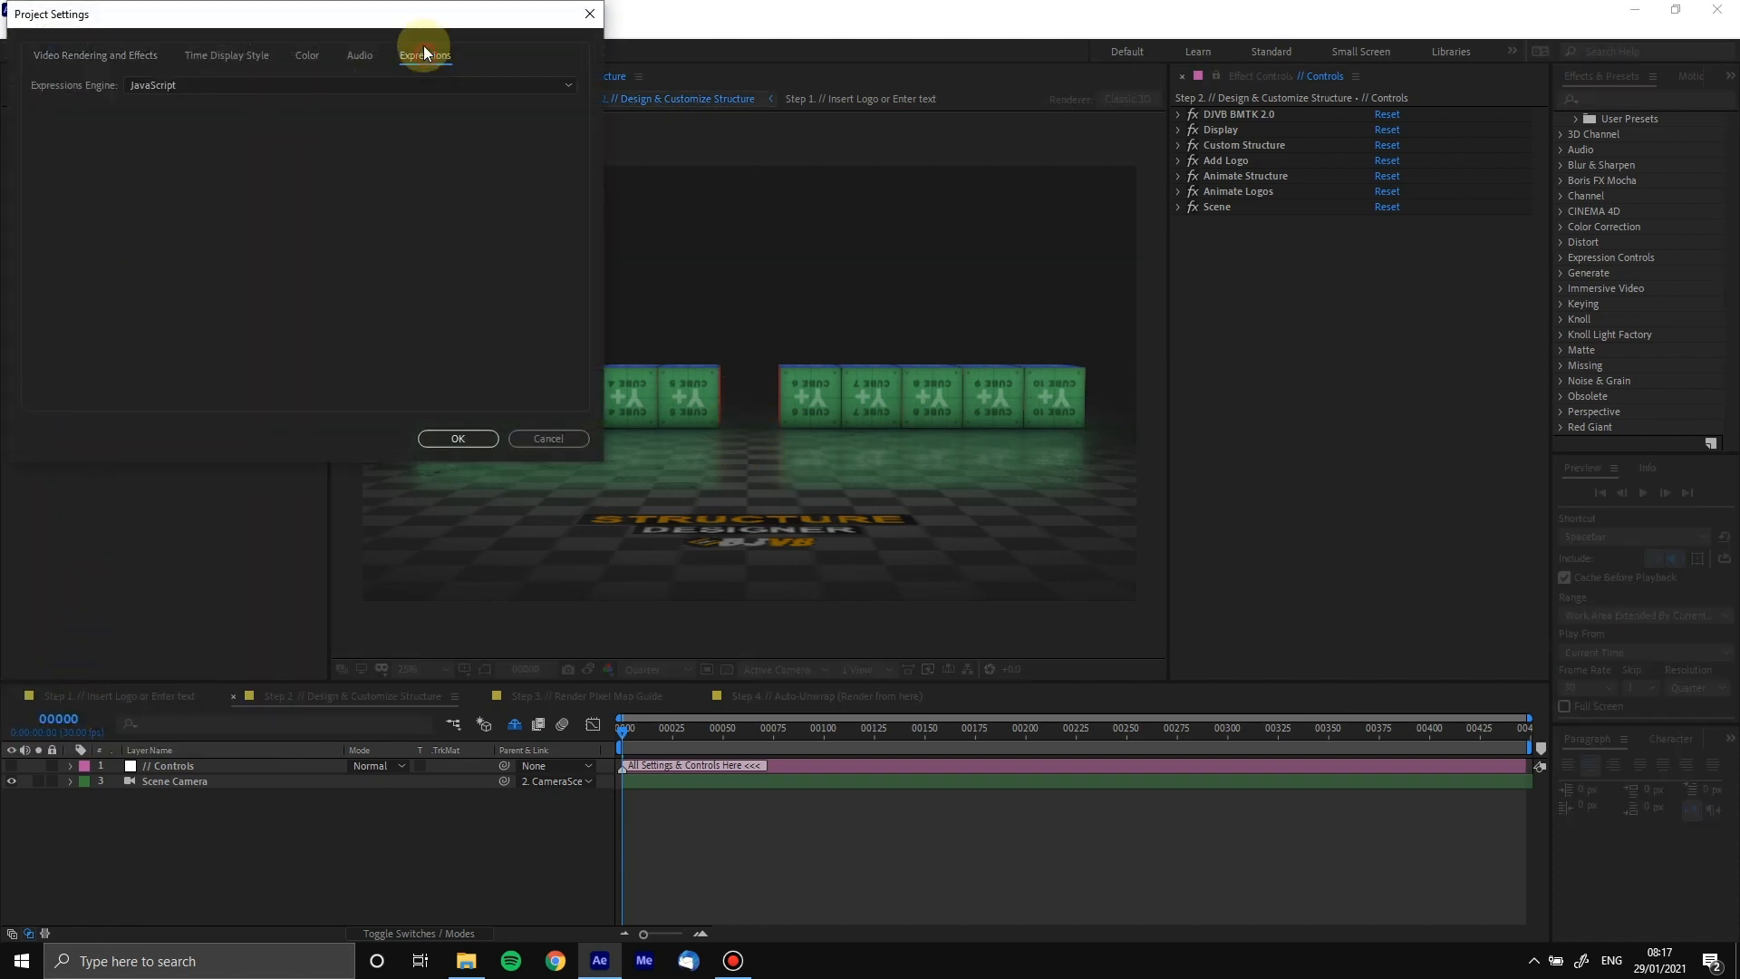
left_click(180, 83)
left_click(167, 122)
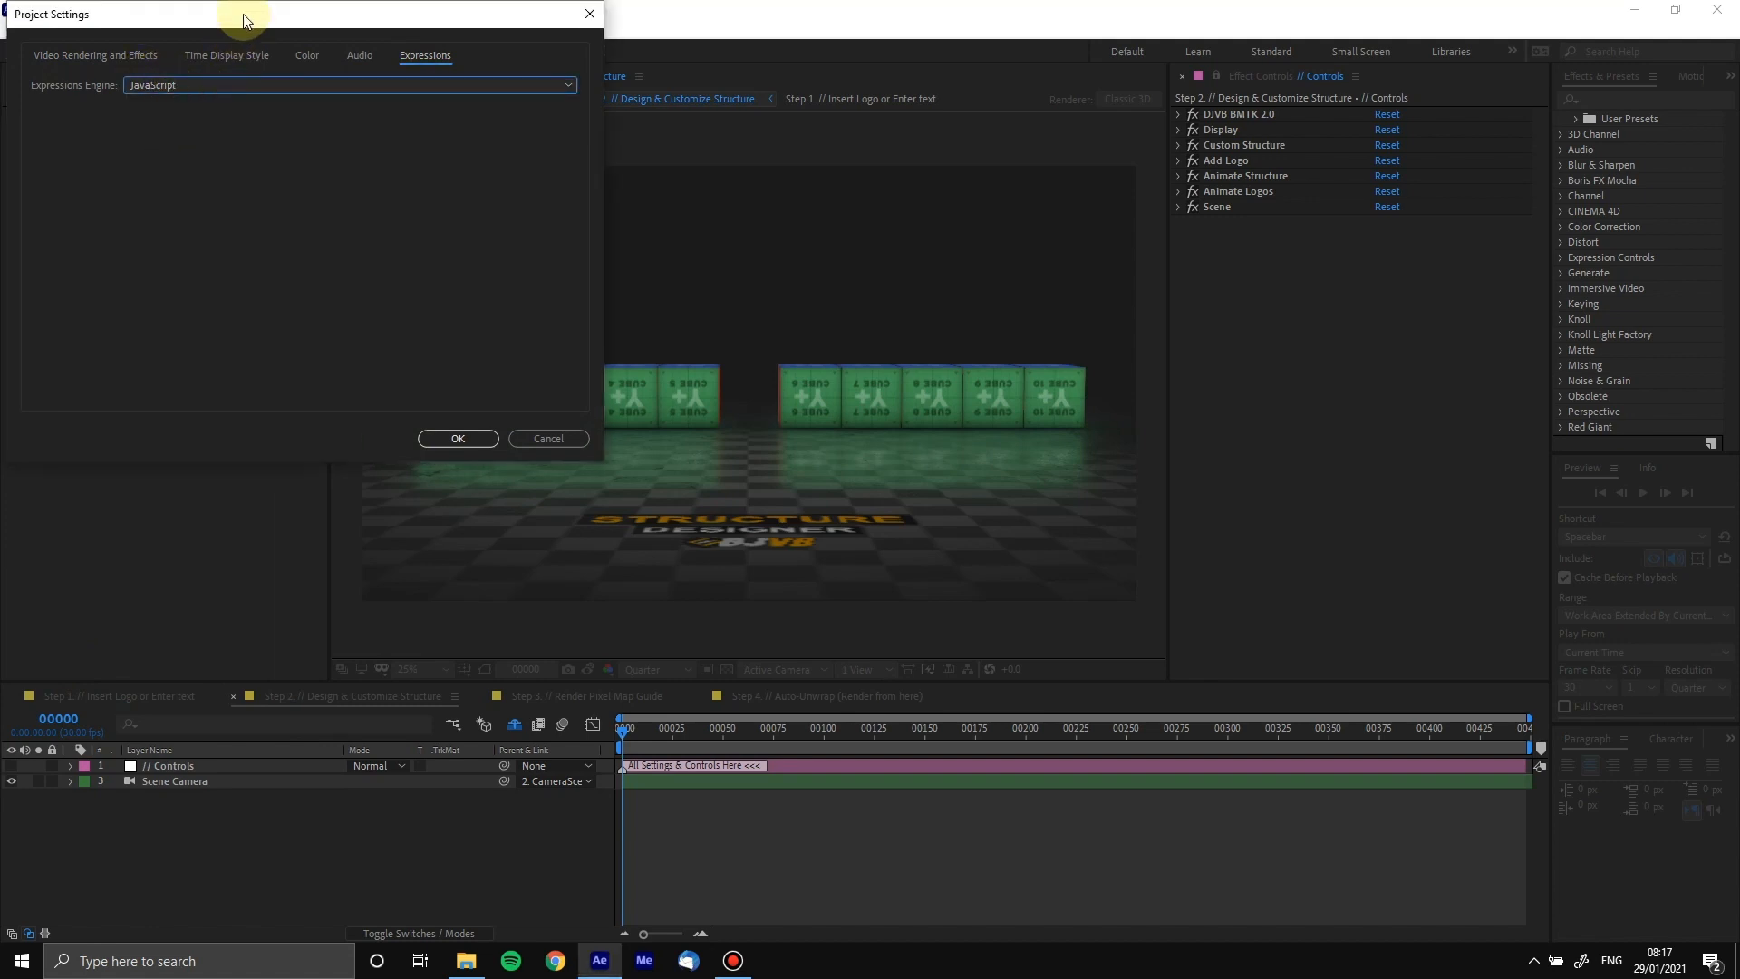
left_click_drag(243, 13, 287, 210)
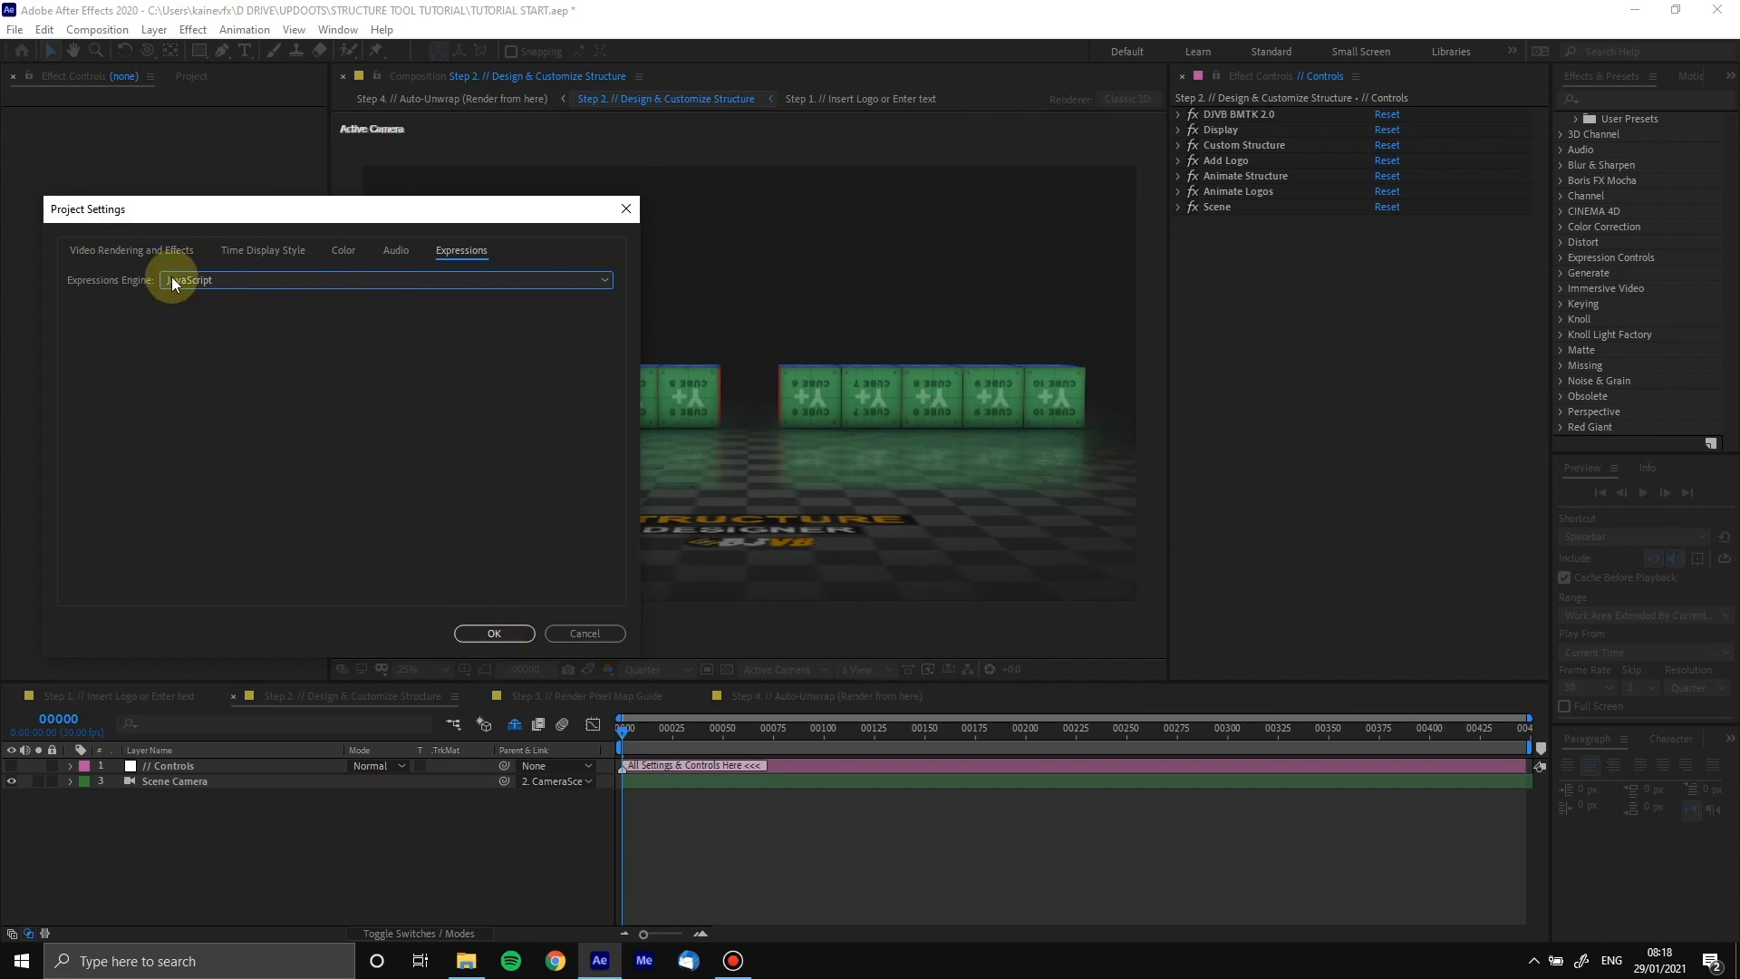
left_click(492, 633)
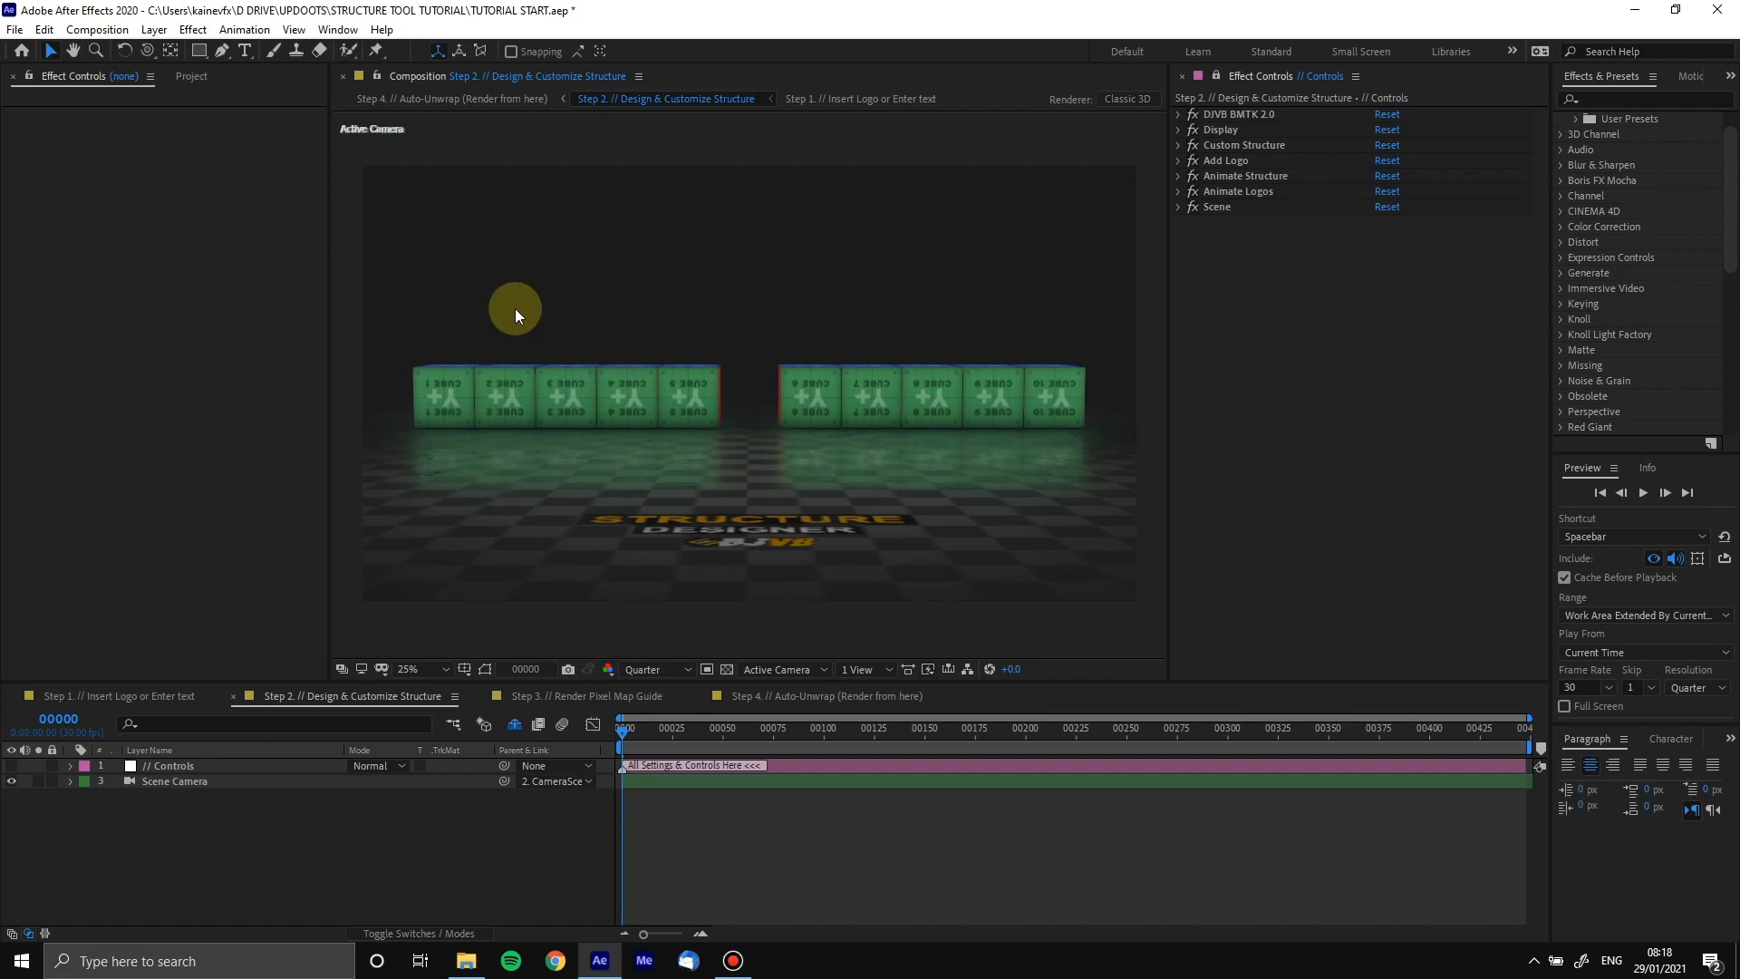
Show the project's composition list, select the Step 1 // Insert Logo or Enter text composition, and slightly widen the composition viewer
left_click(186, 76)
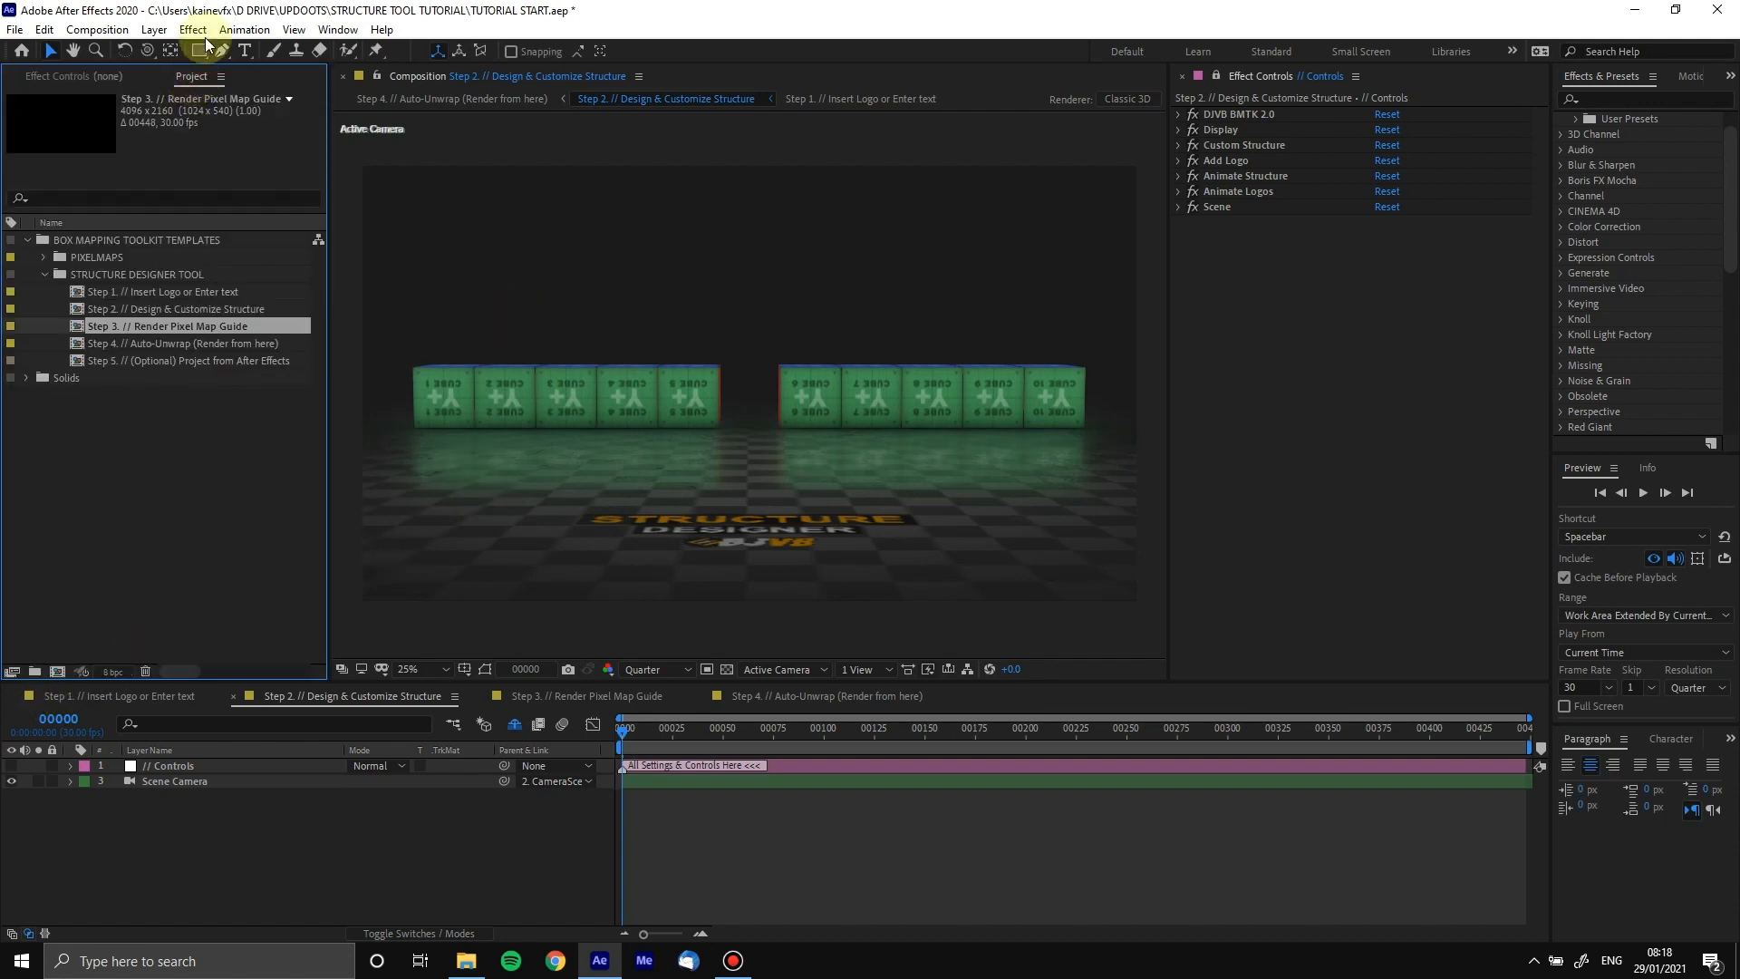
left_click(154, 292)
left_click(143, 314)
left_click(163, 291)
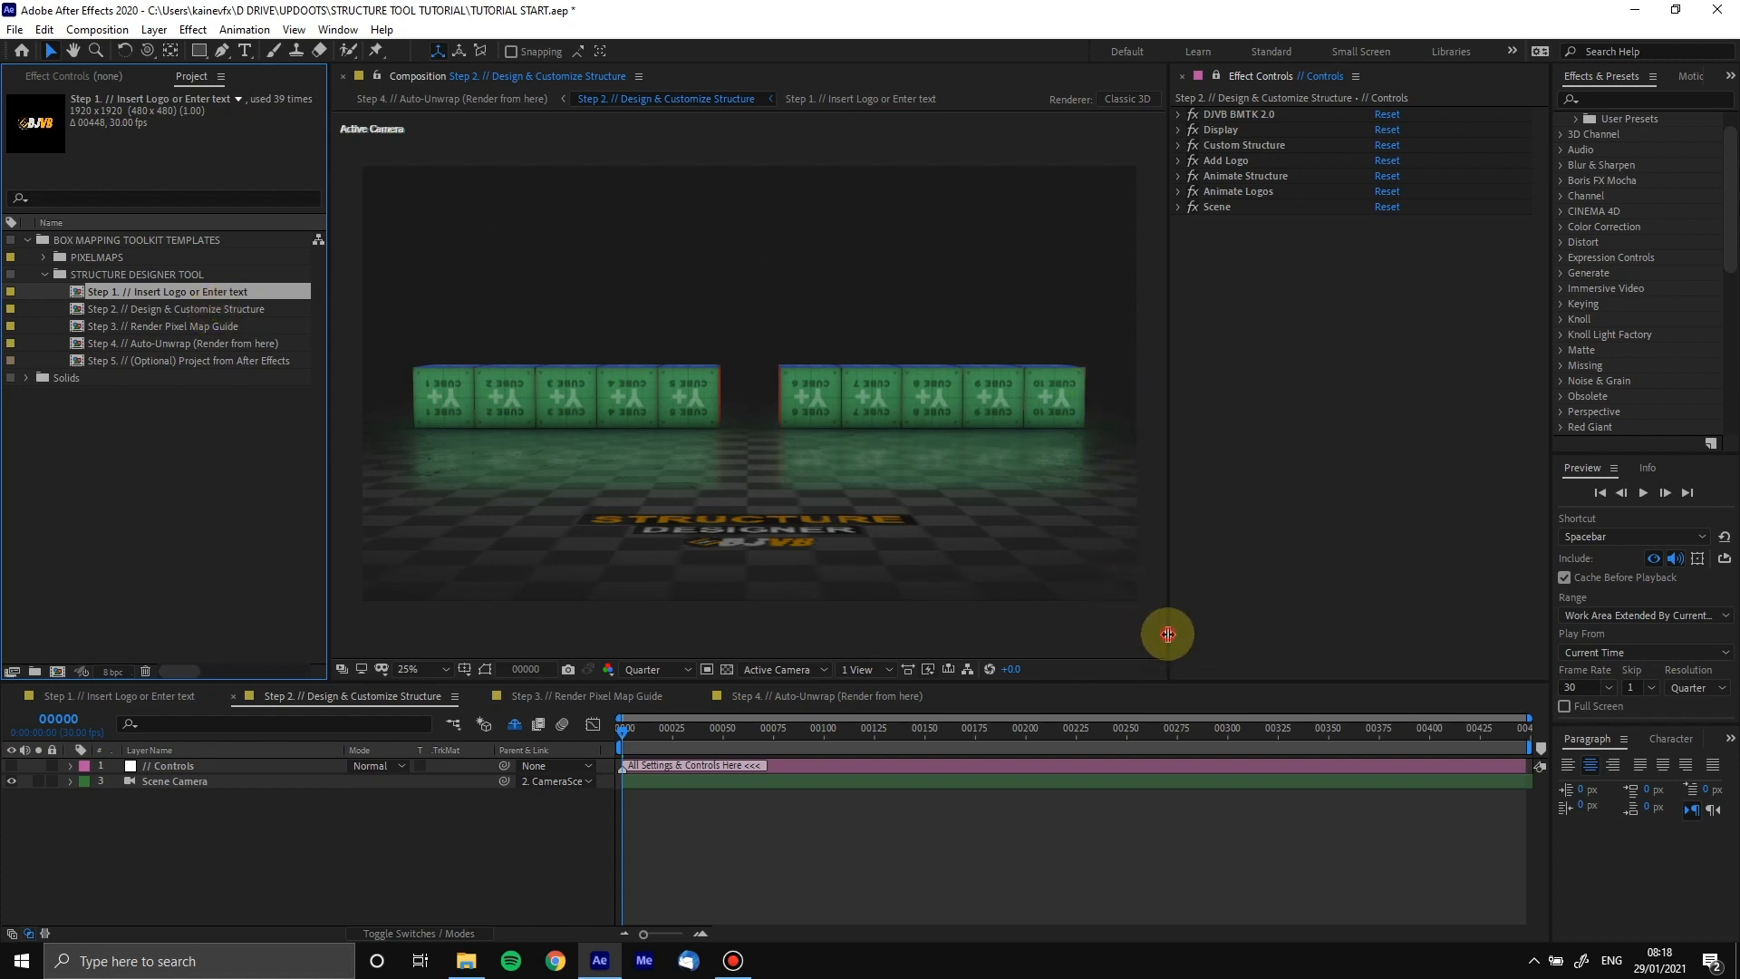
left_click_drag(1169, 634, 1199, 636)
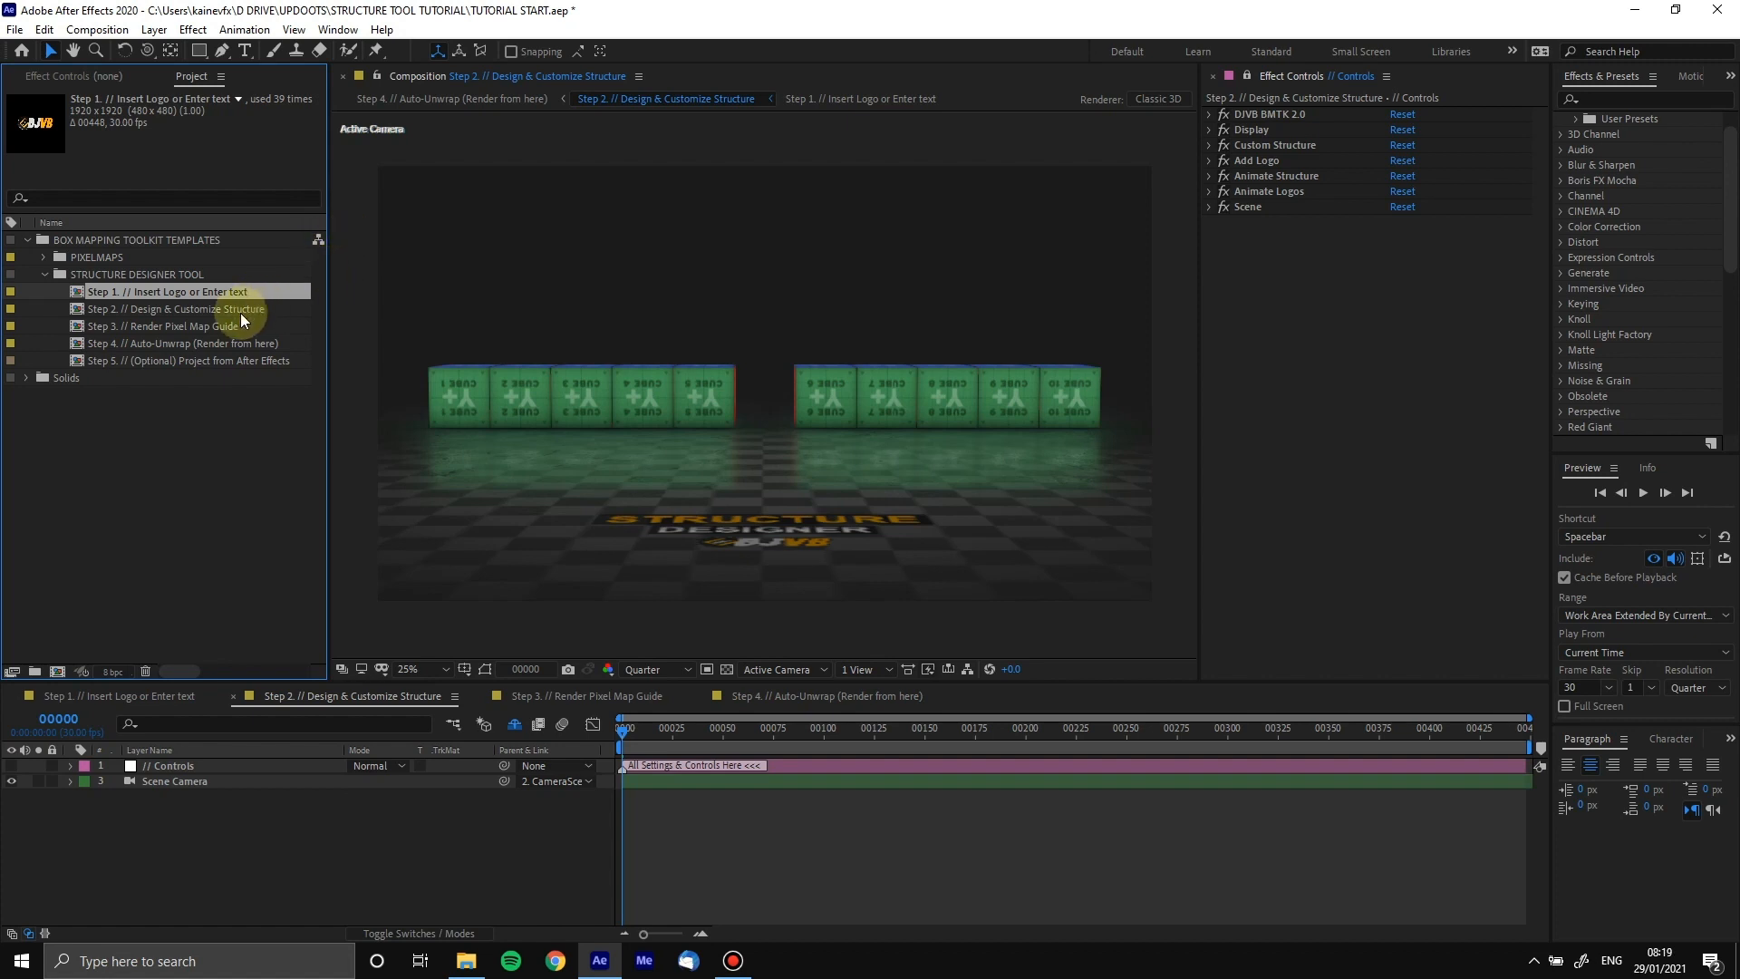
left_click(733, 961)
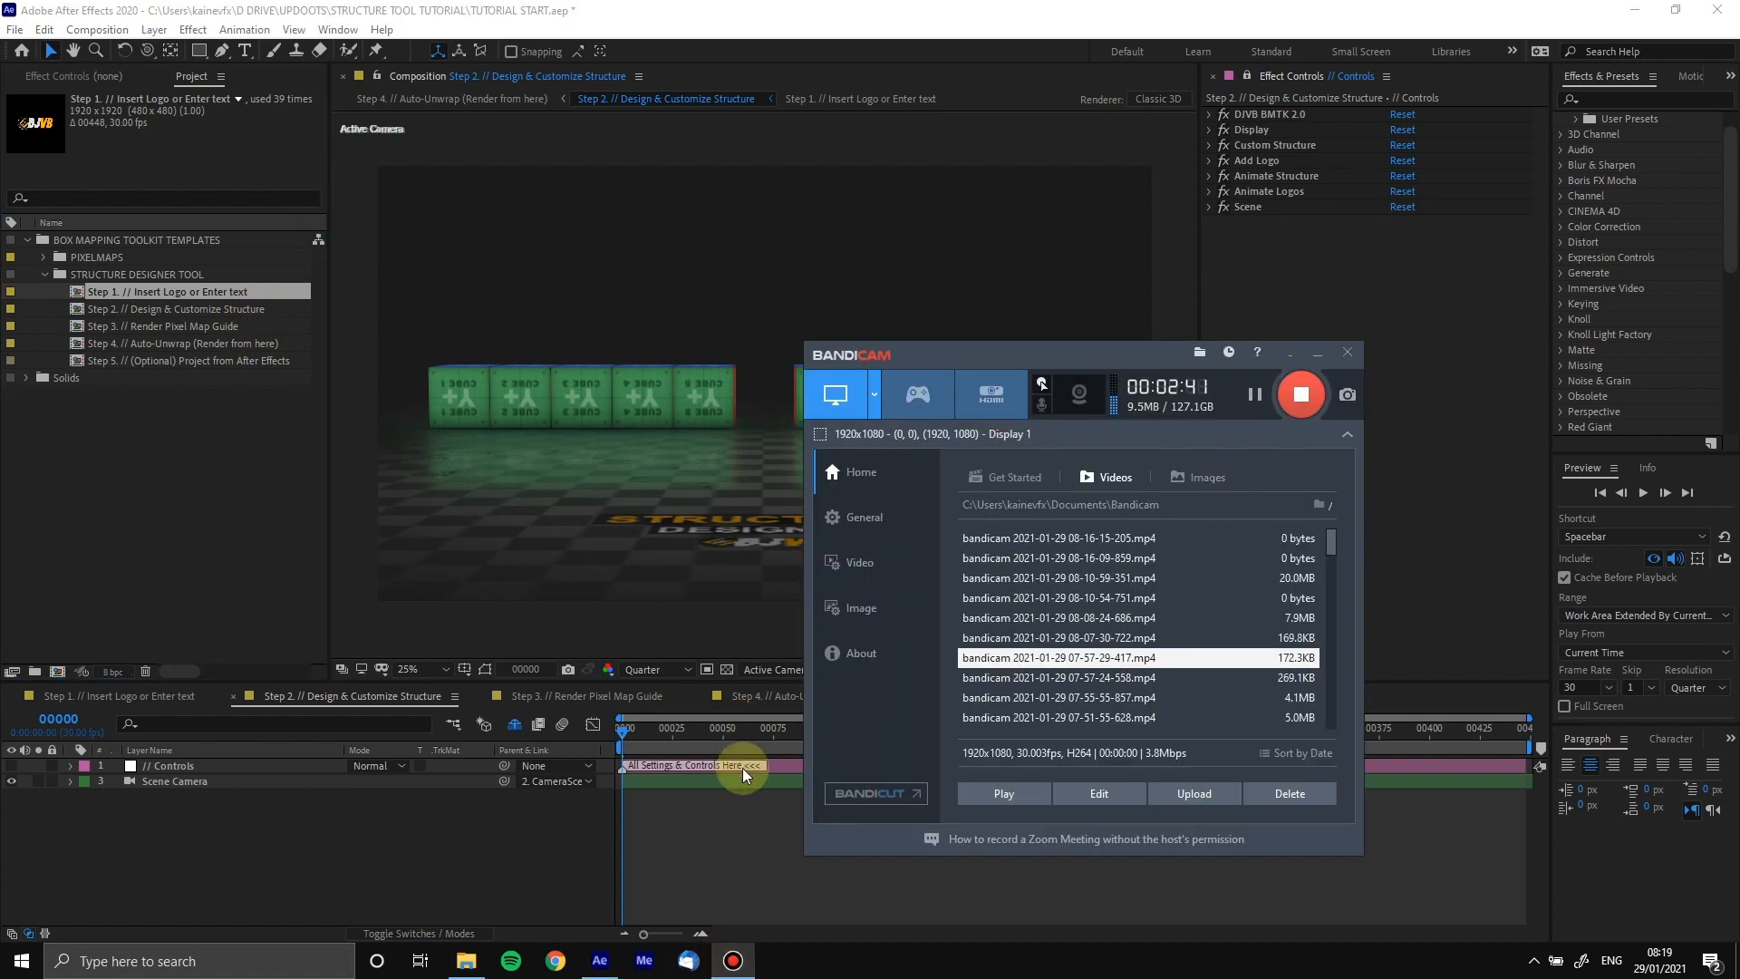
left_click(738, 839)
left_click(733, 960)
left_click(741, 818)
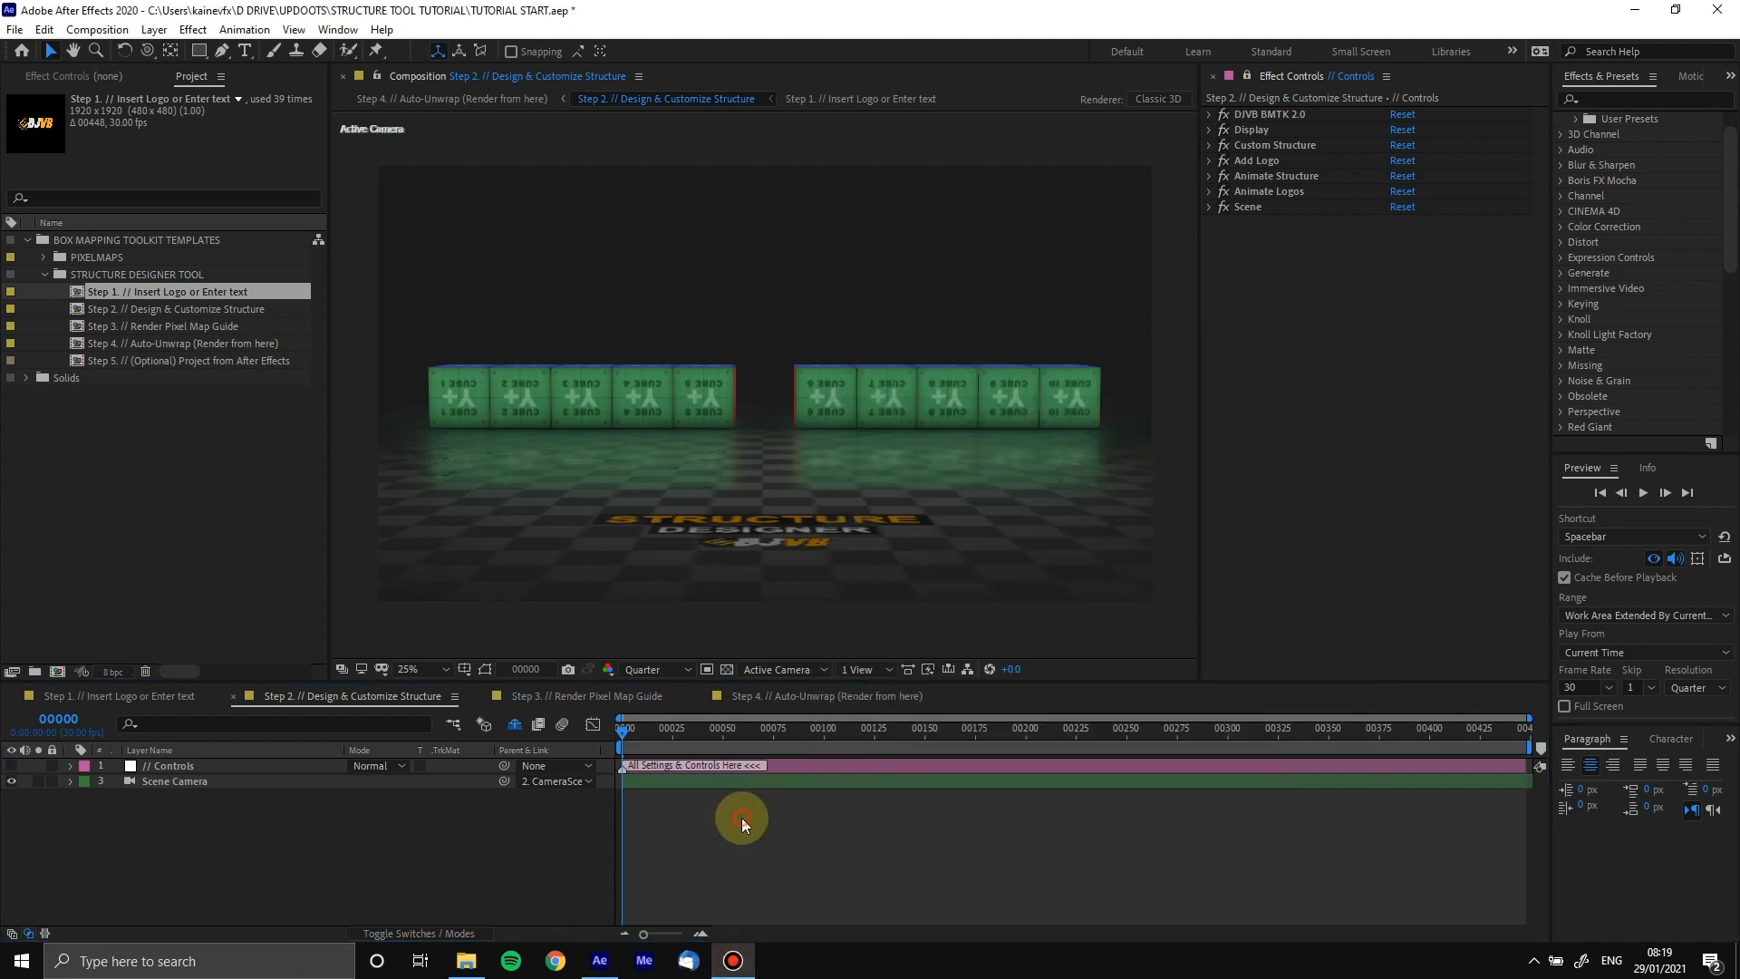
Preview the Step 2 composition's thumbnail and open the Step 3 // Render Pixel Map Guide composition
left_click(152, 307)
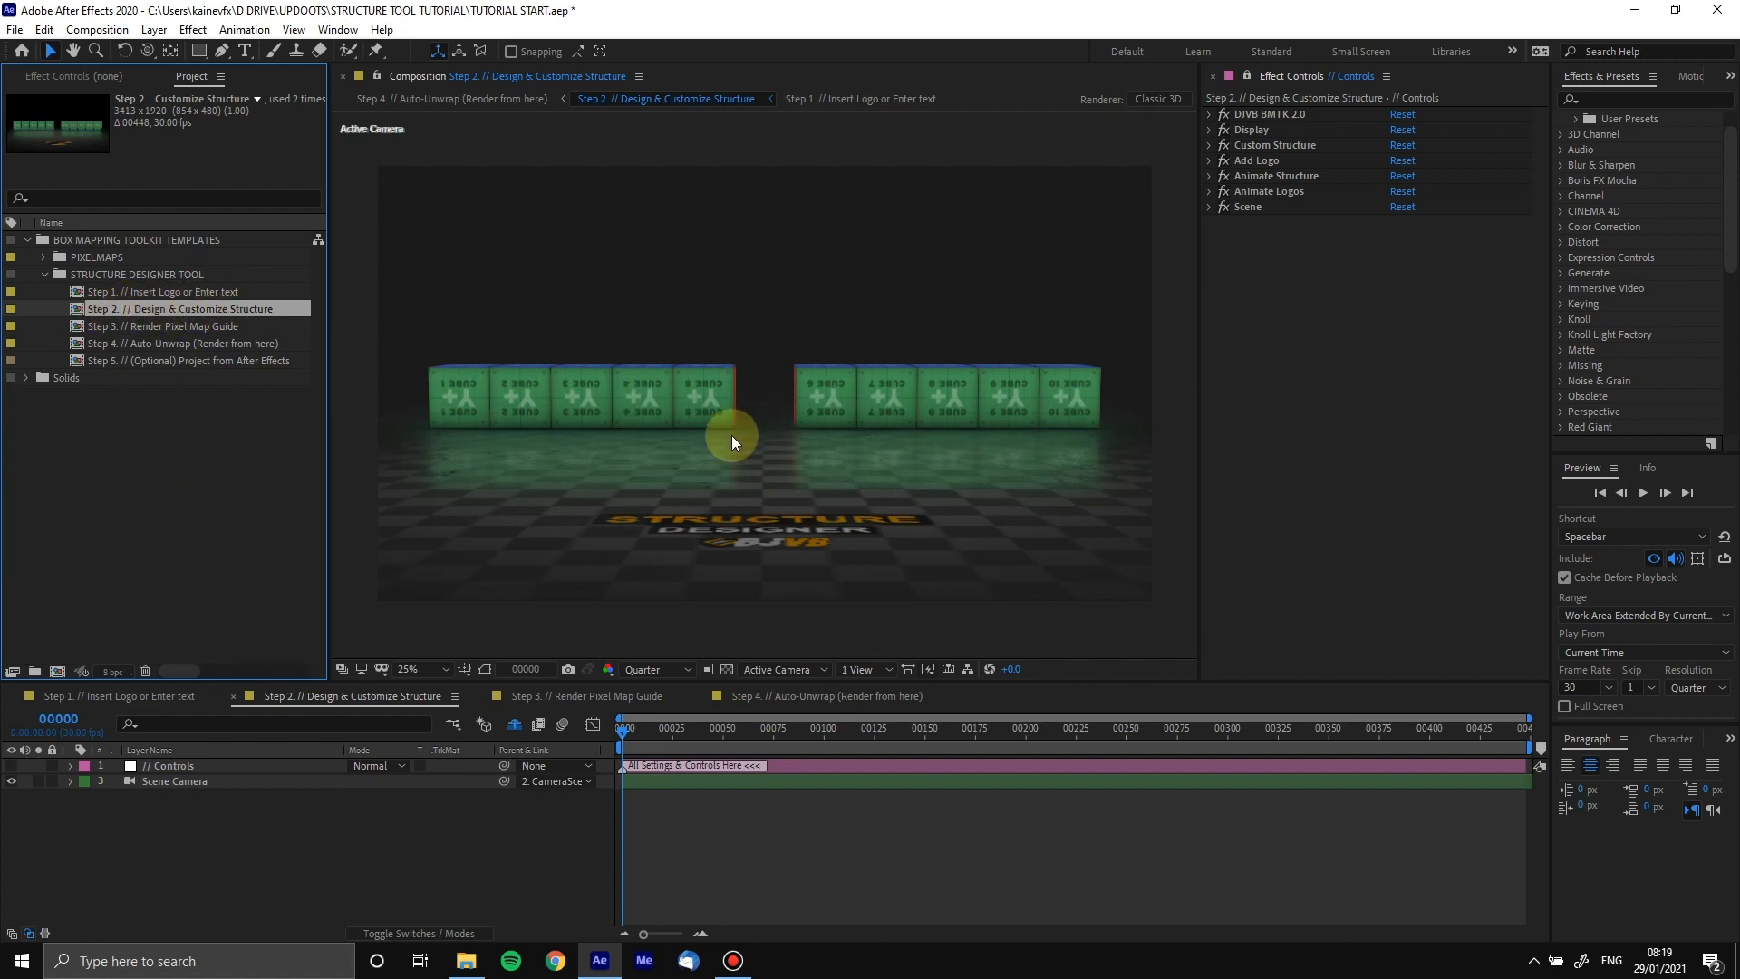
left_click(182, 332)
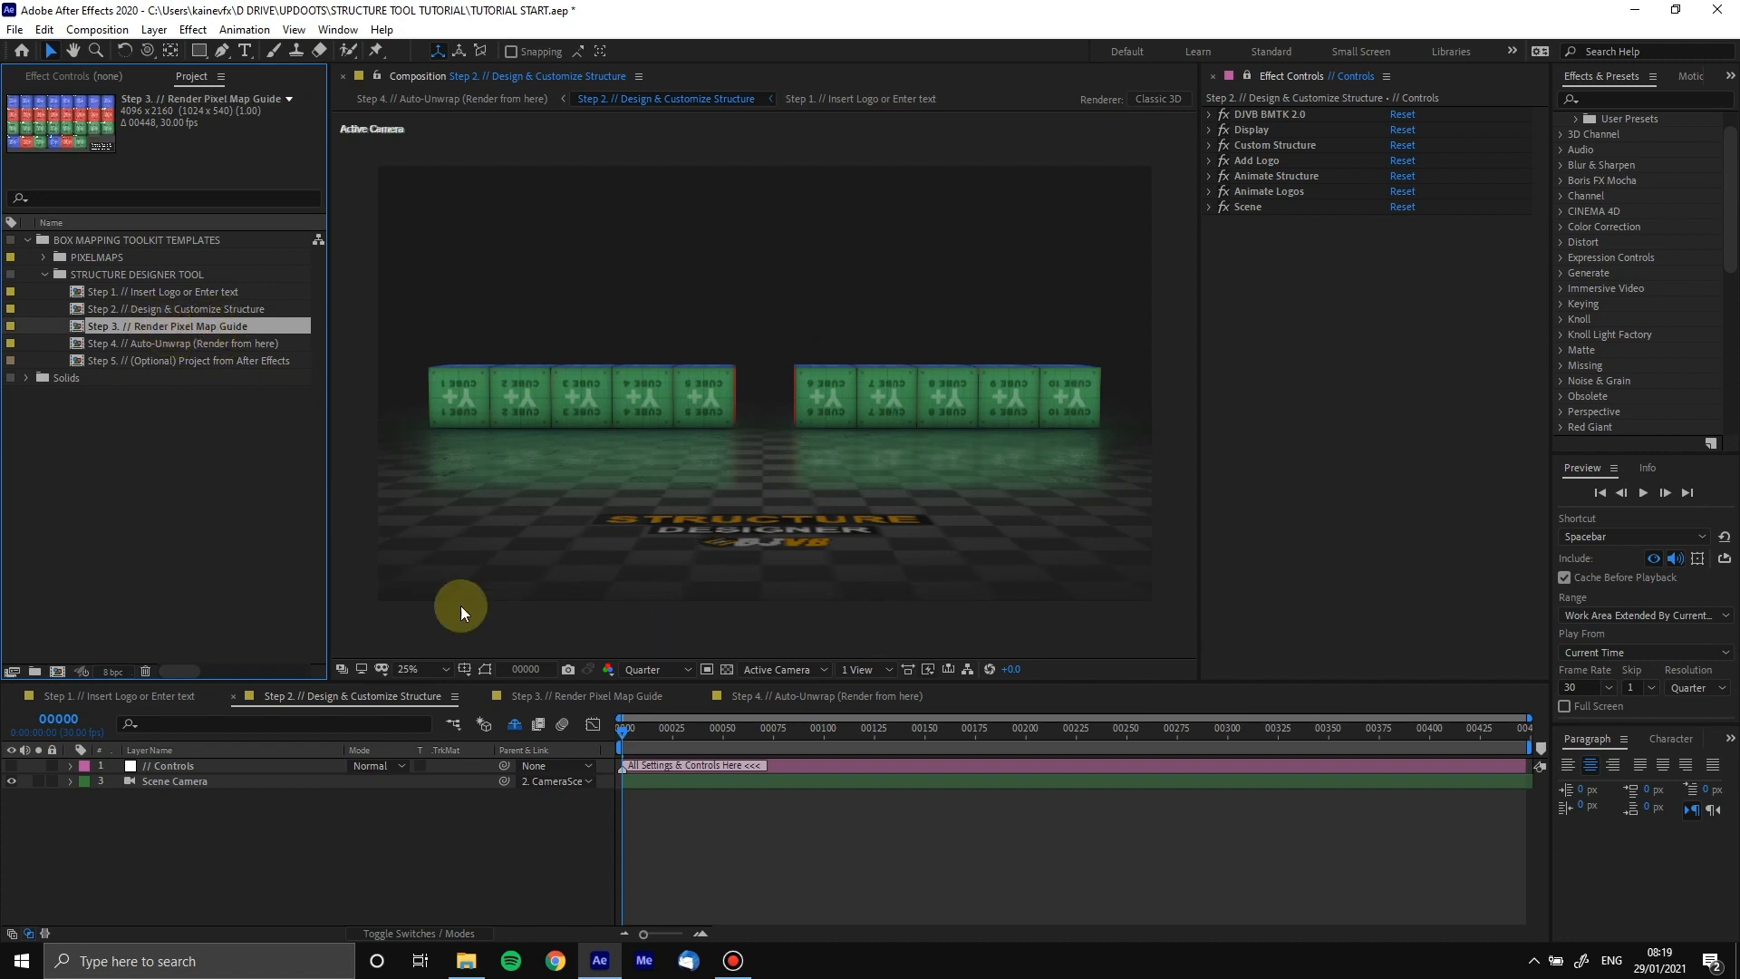
left_click(564, 698)
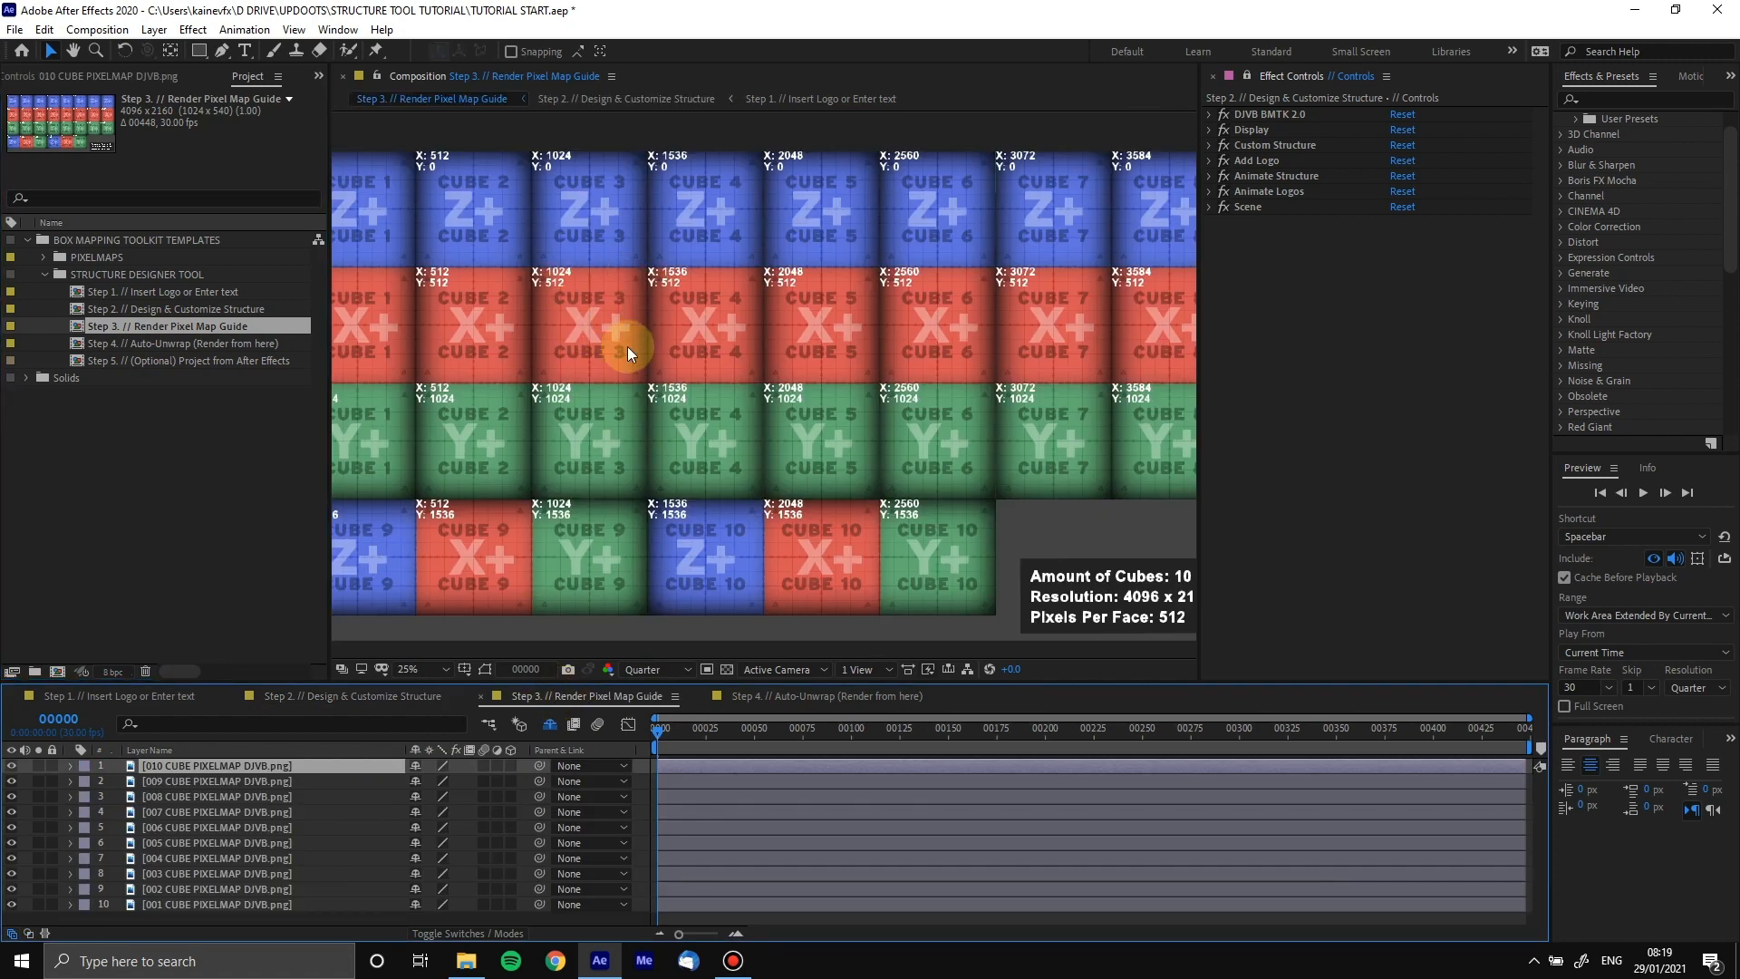
Hide and restore the 010 CUBE PIXELMAP DJVB.png layer to examine how the pixel map guide responds
left_click(182, 785)
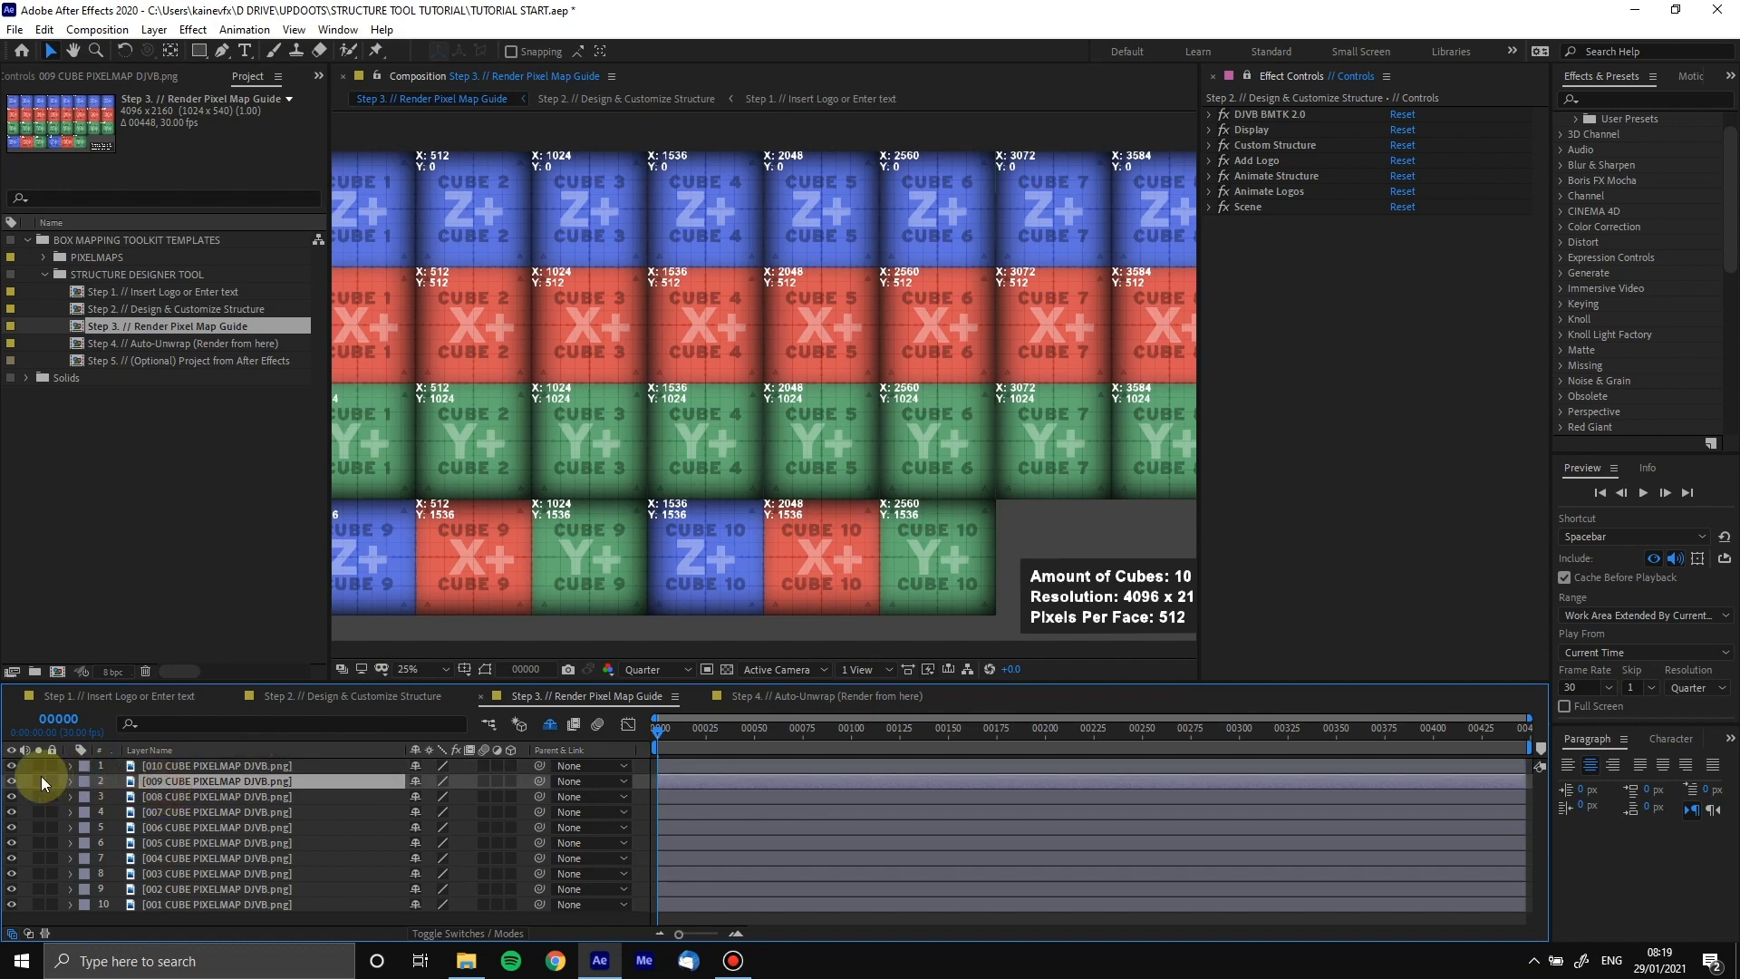
left_click(172, 766)
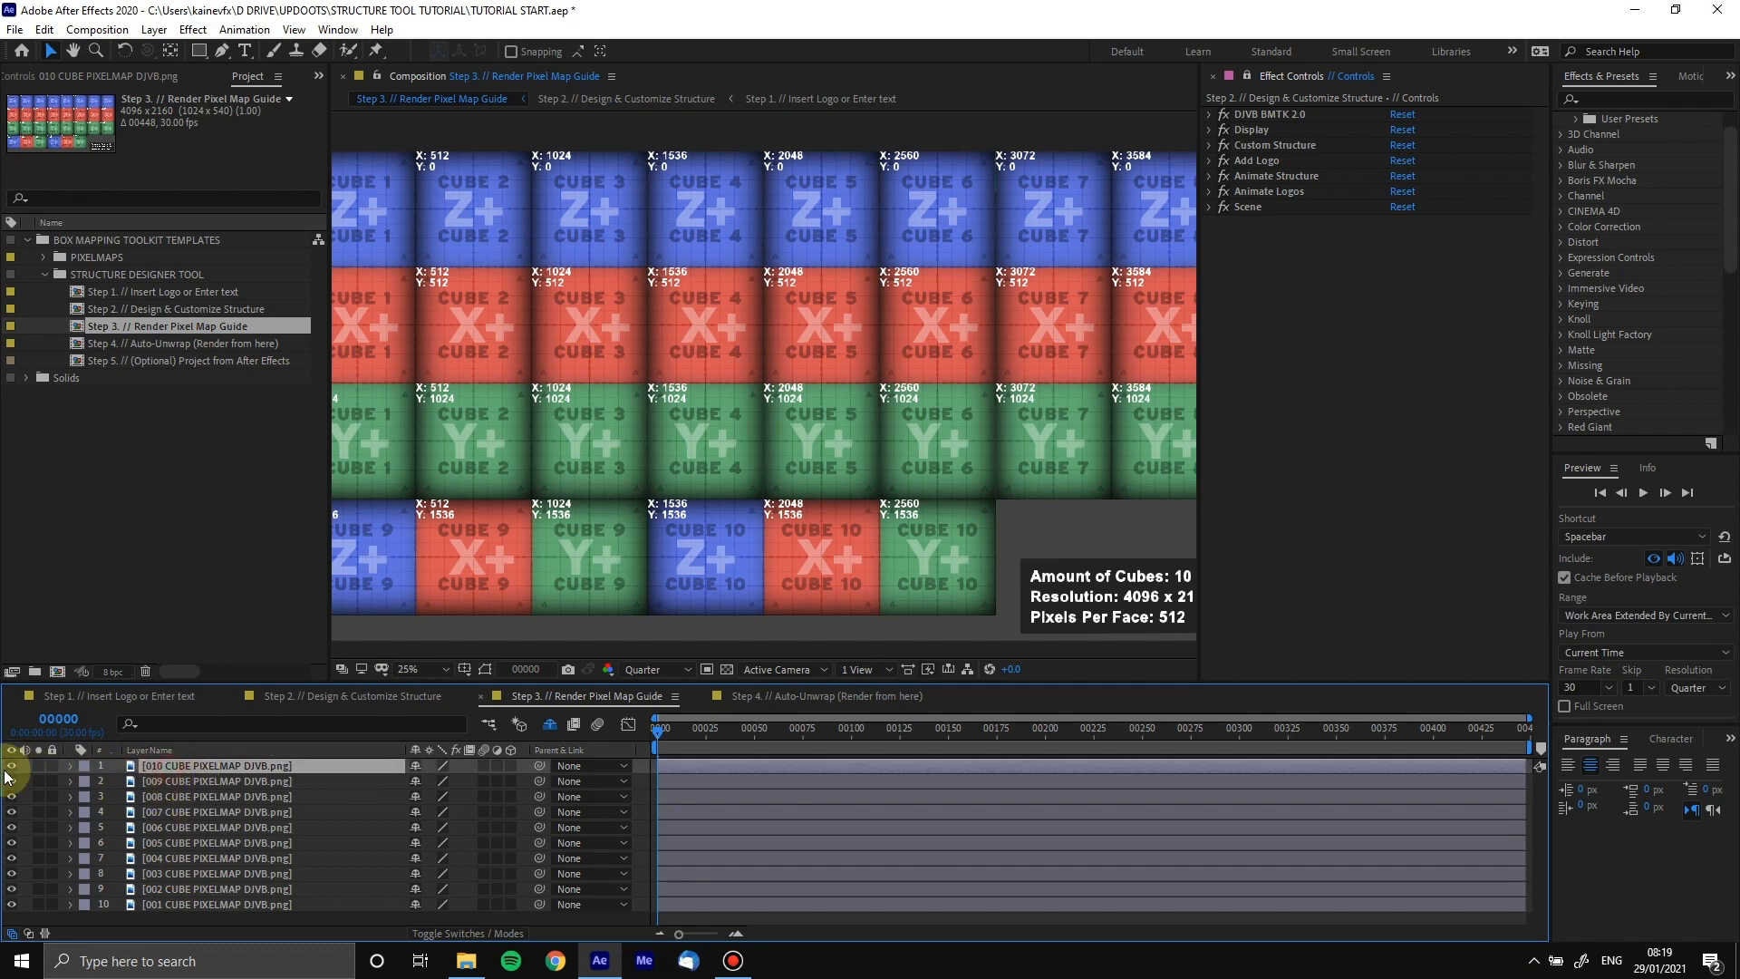
scroll(694, 377, "down", 2)
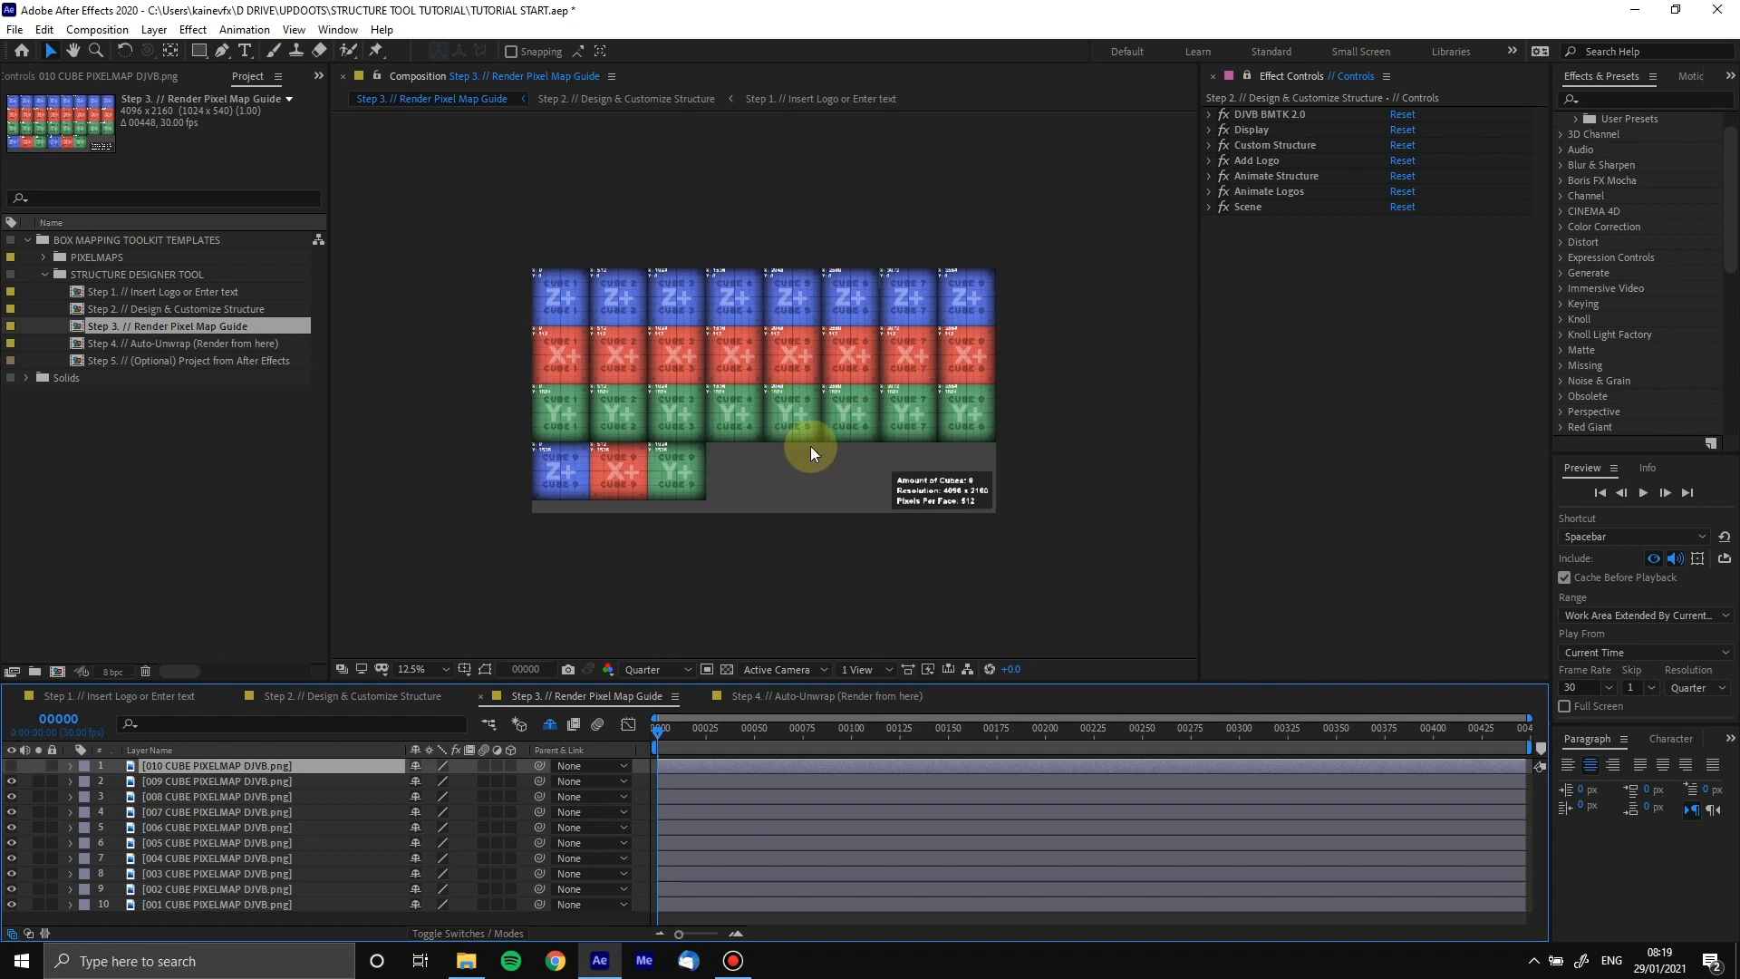
left_click(10, 766)
scroll(808, 388, "up", 2)
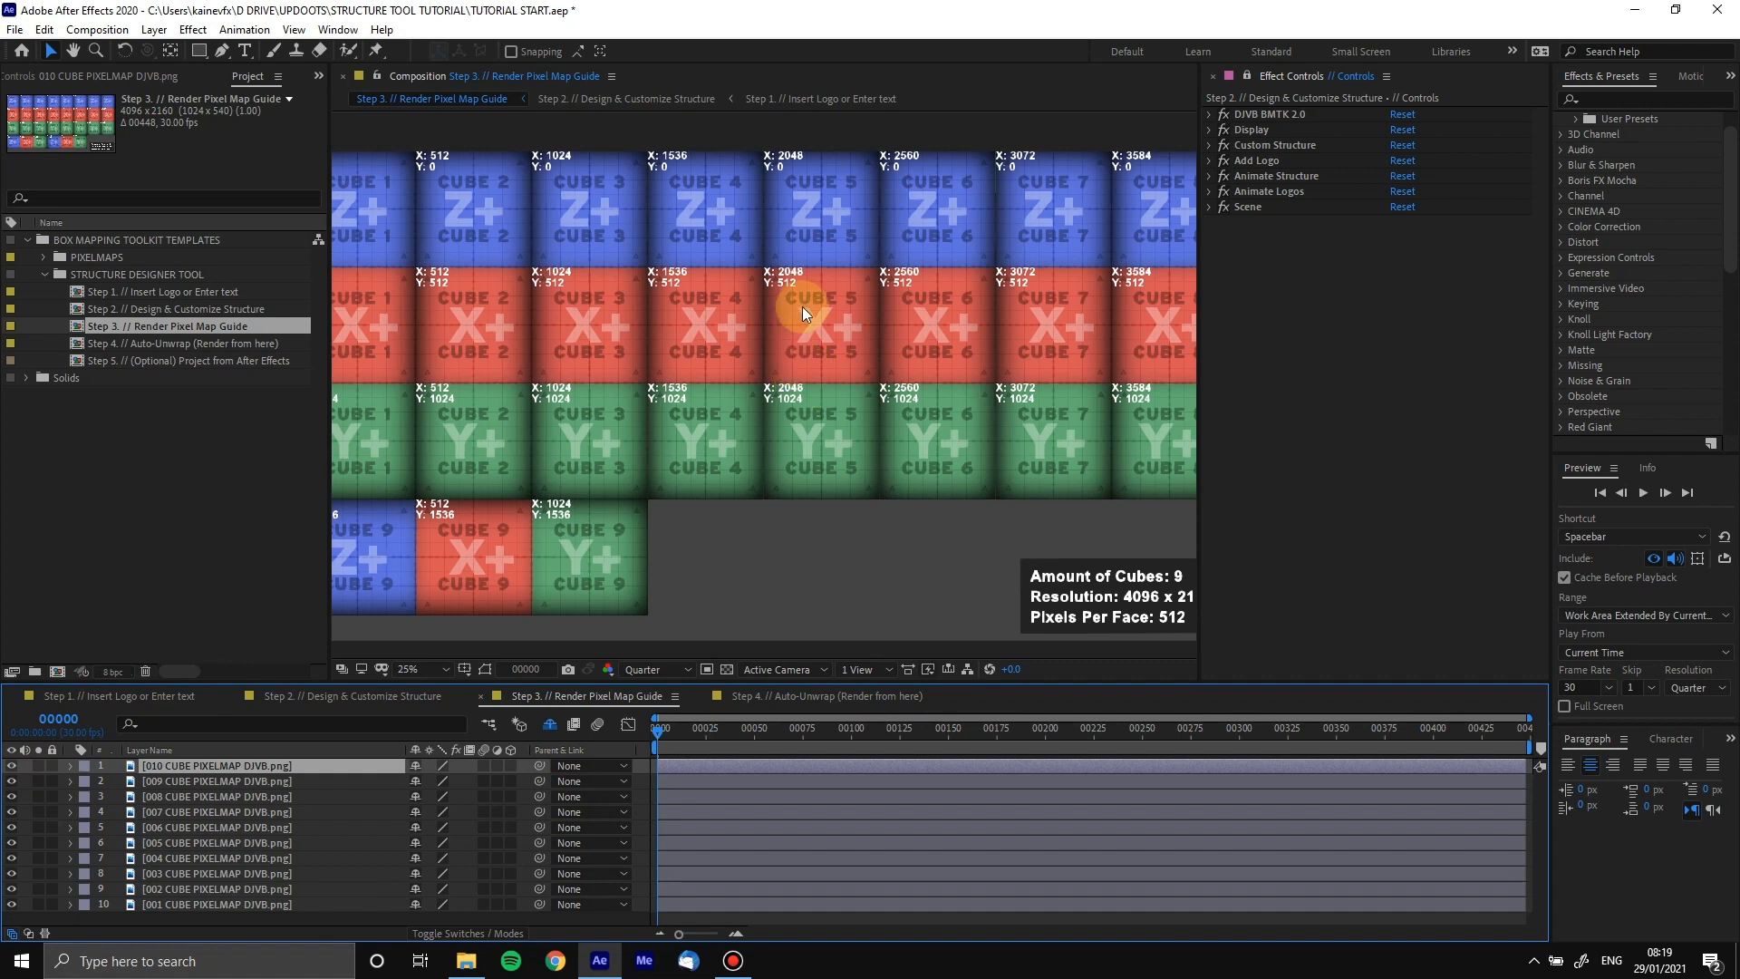
left_click_drag(1121, 522, 1039, 491)
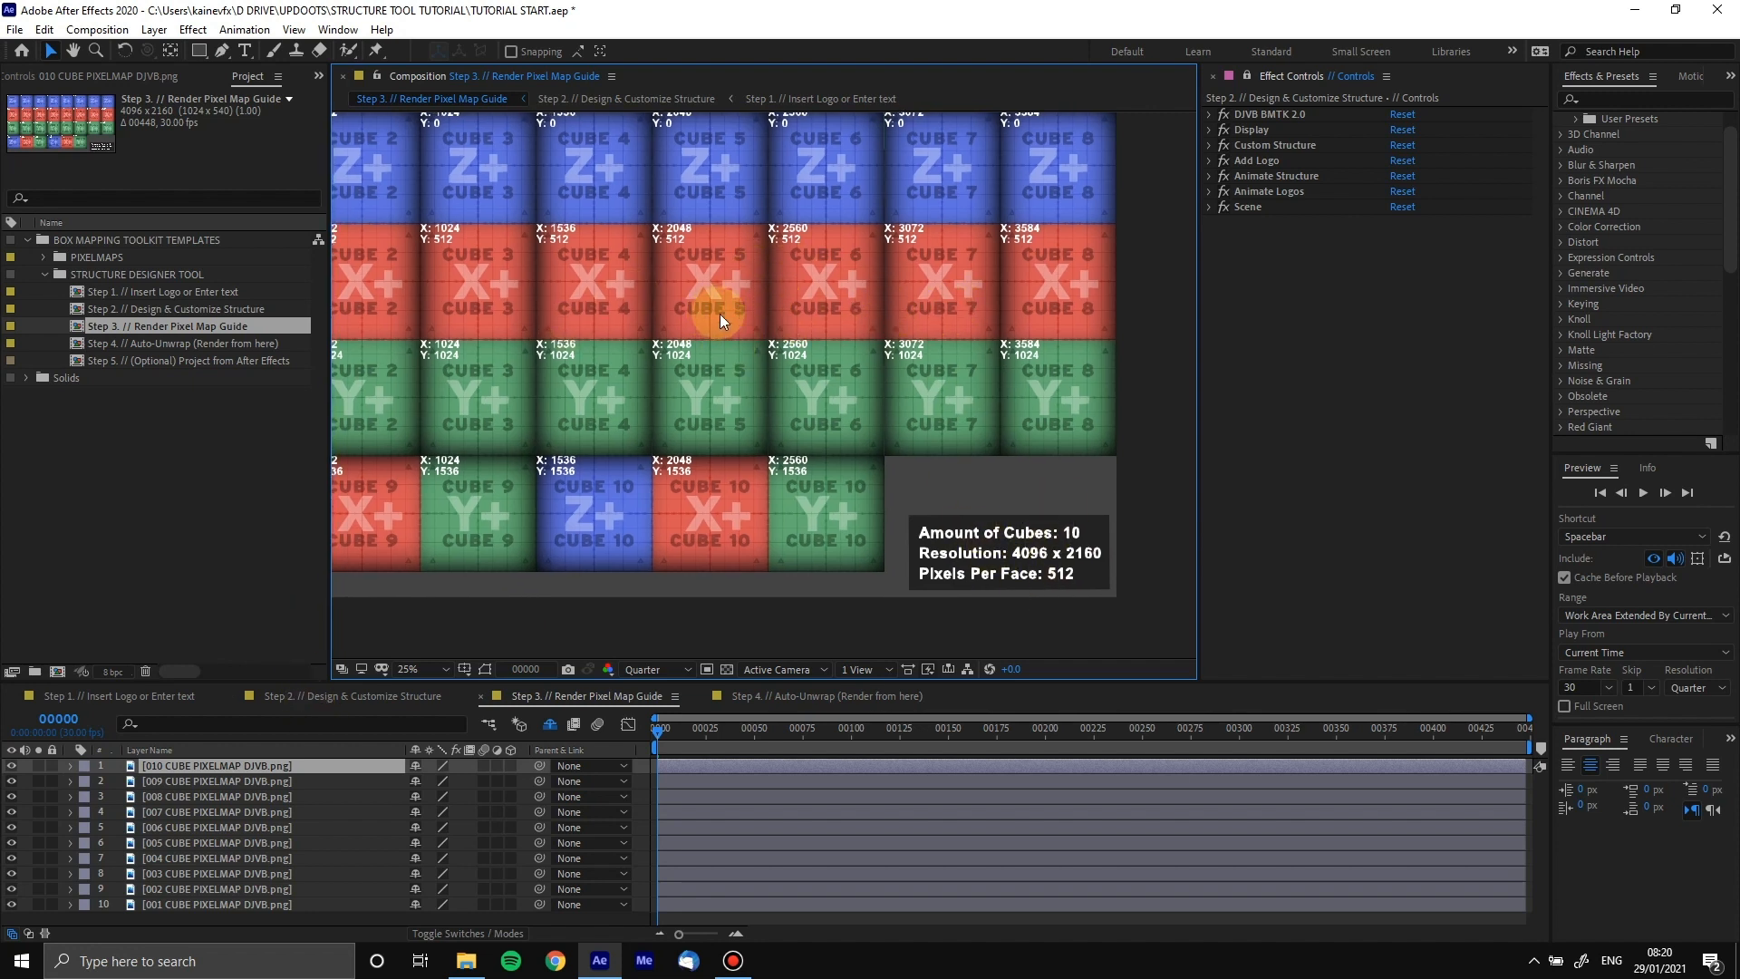
left_click_drag(585, 406, 709, 464)
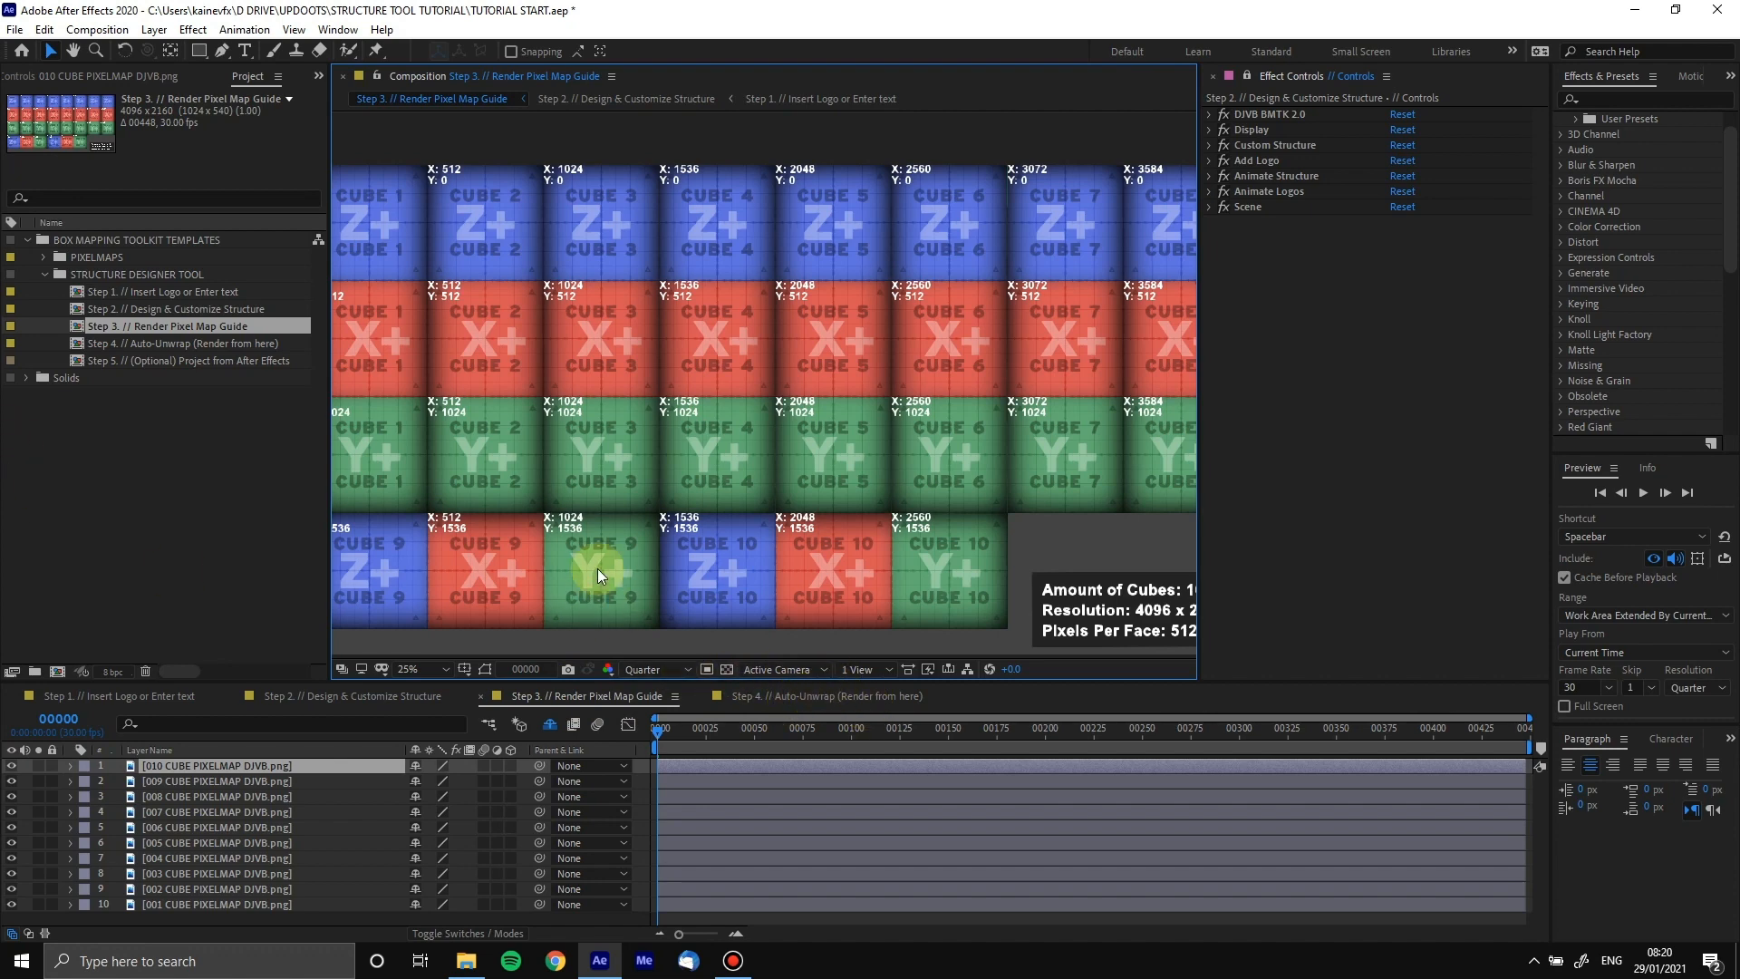
Return to the Step 2 // Design & Customize Structure composition and select its // Controls layer
left_click(375, 703)
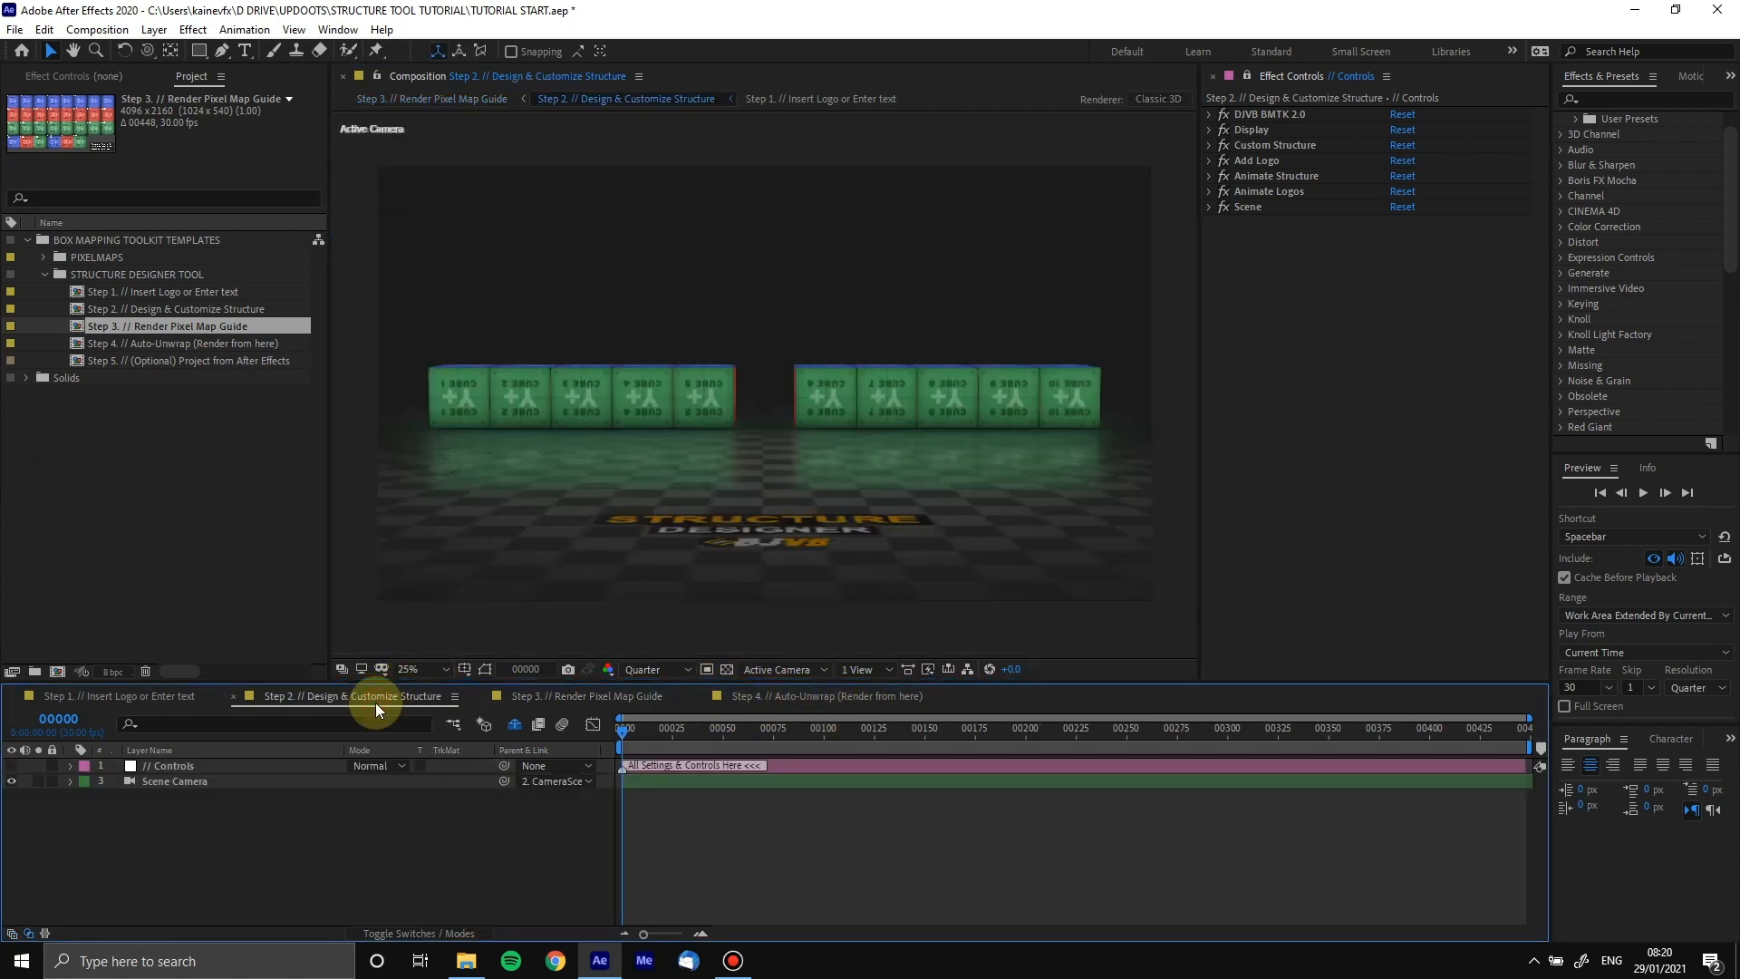
left_click(285, 781)
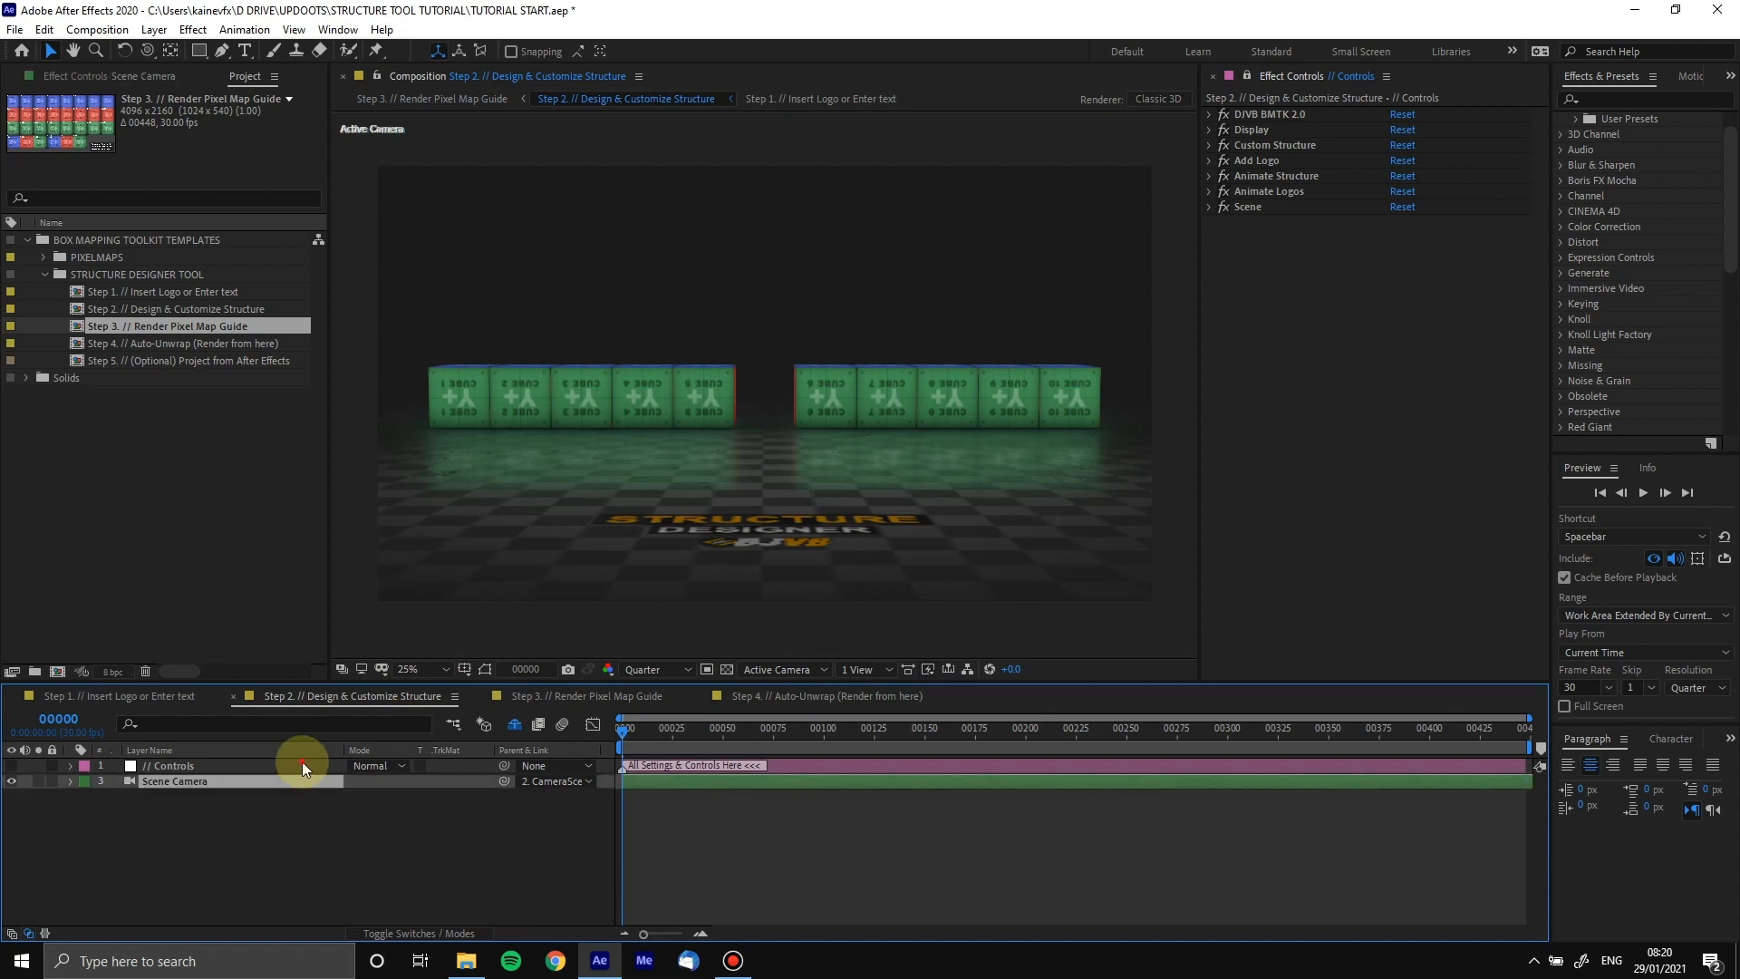
left_click(302, 765)
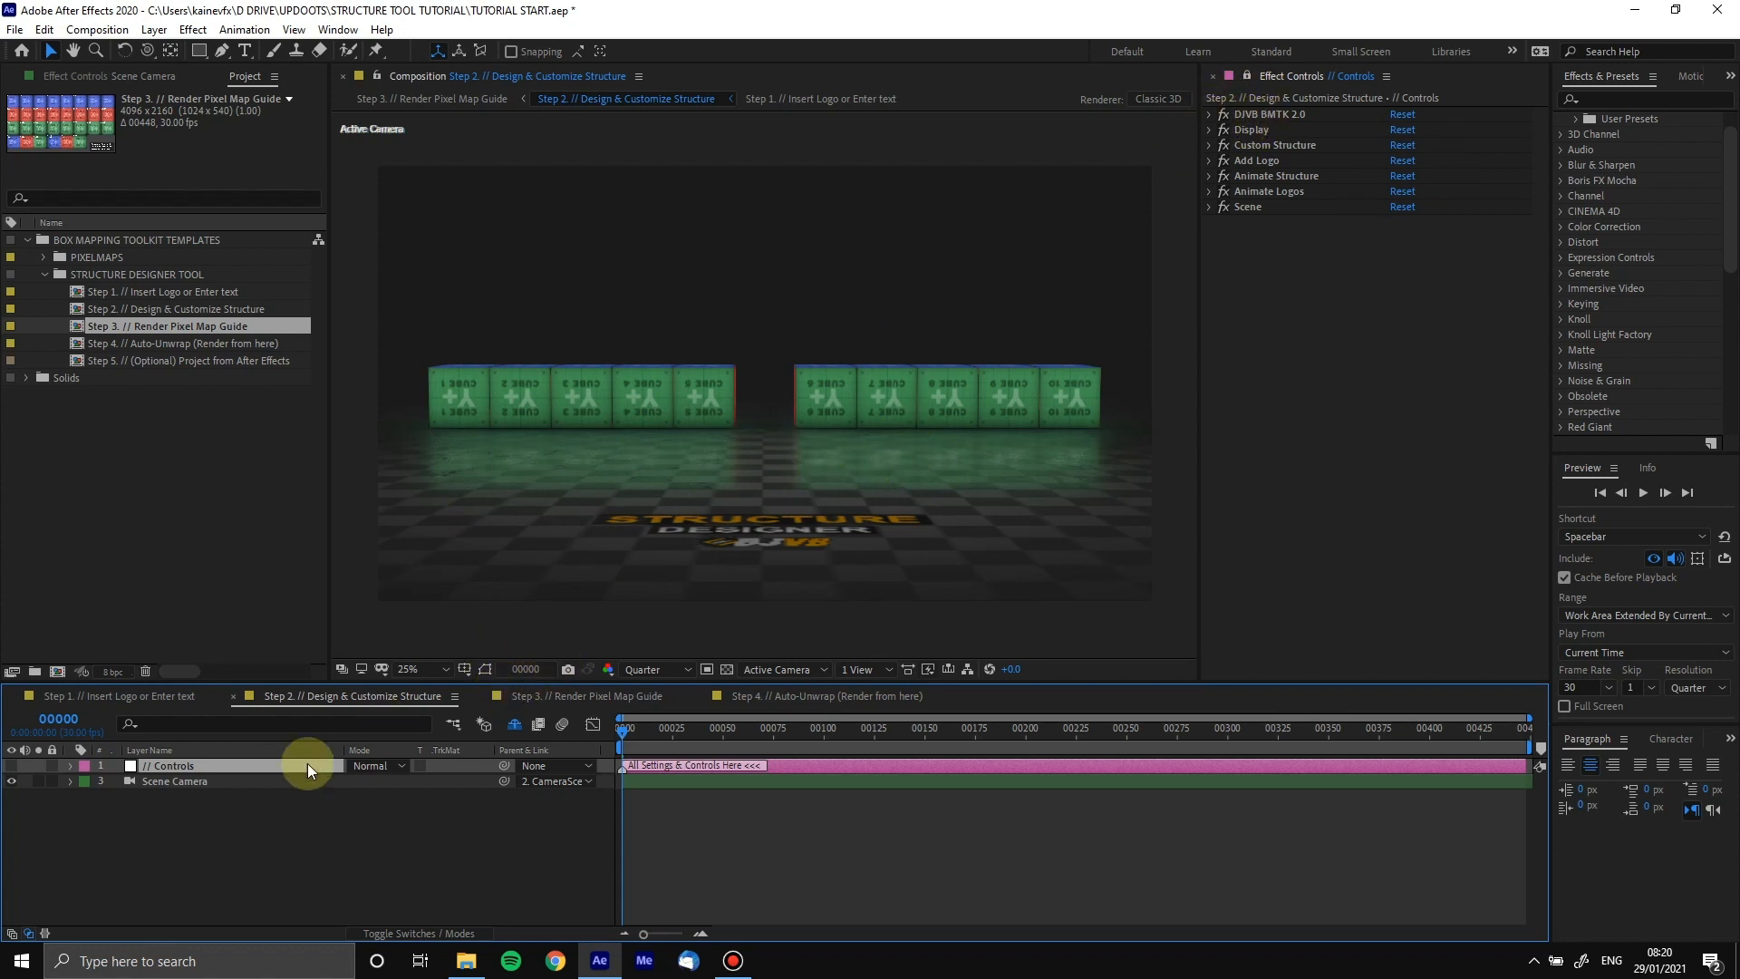
left_click(284, 790)
left_click(241, 764)
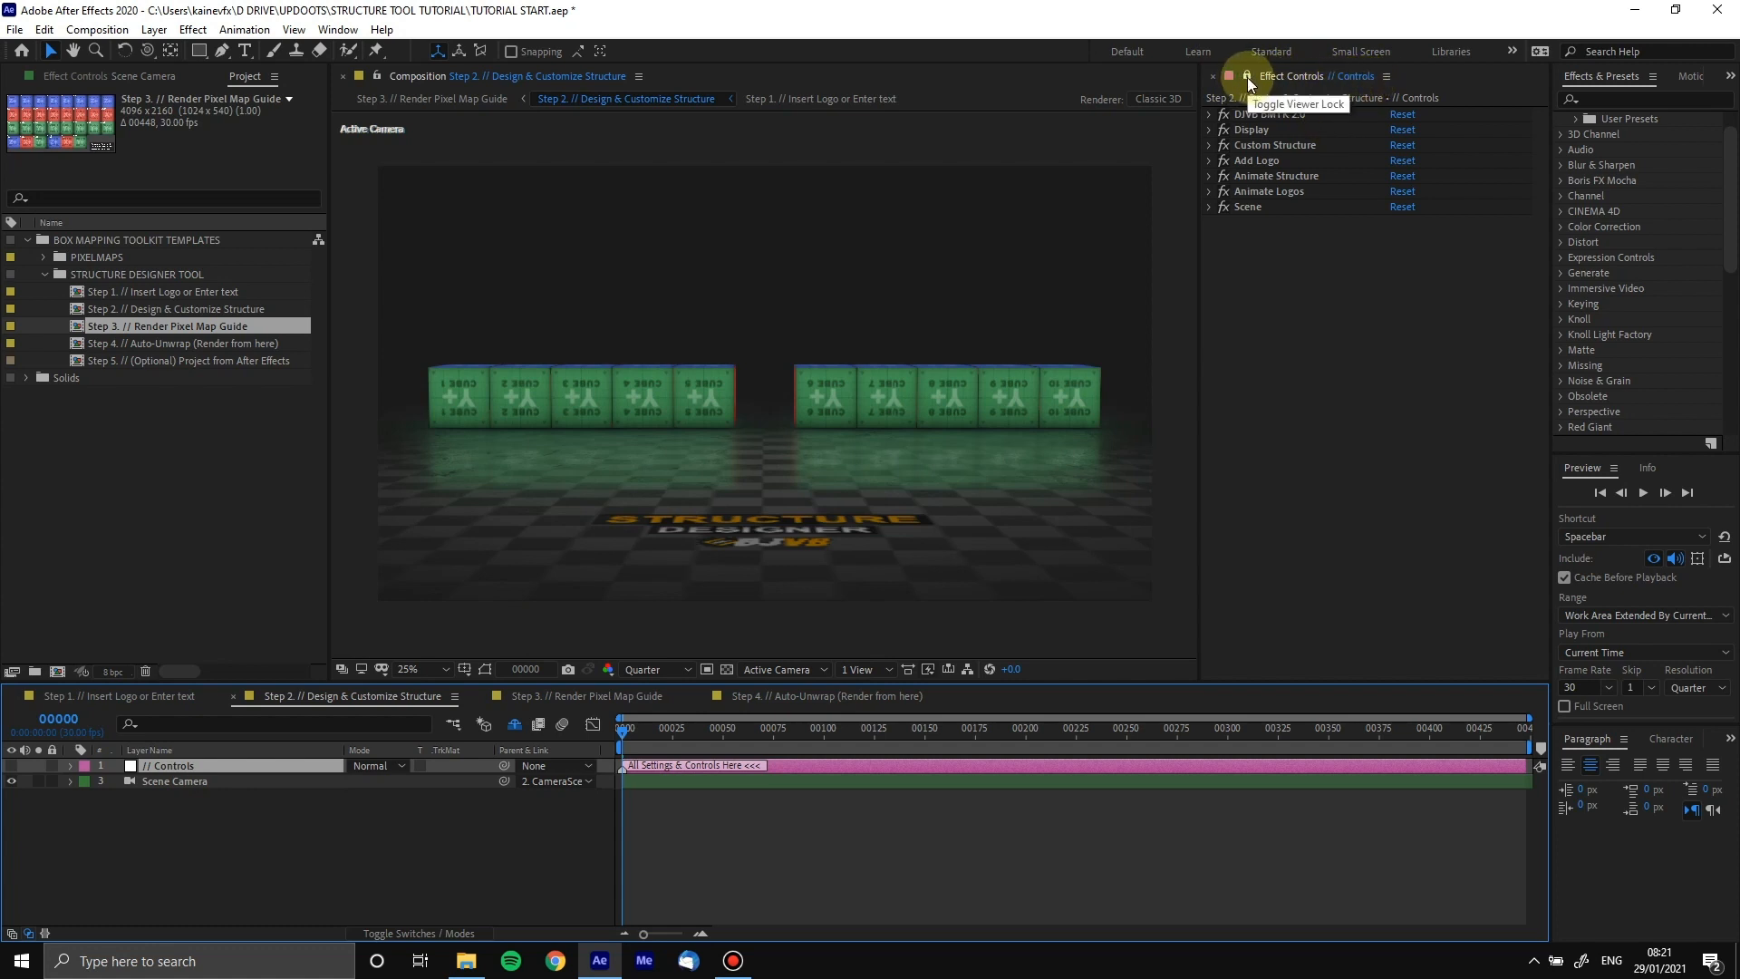
Check the viewer lock options for the Controls layer's effects and show the separate Effect Controls view of the Scene Camera layer
left_click(1352, 78)
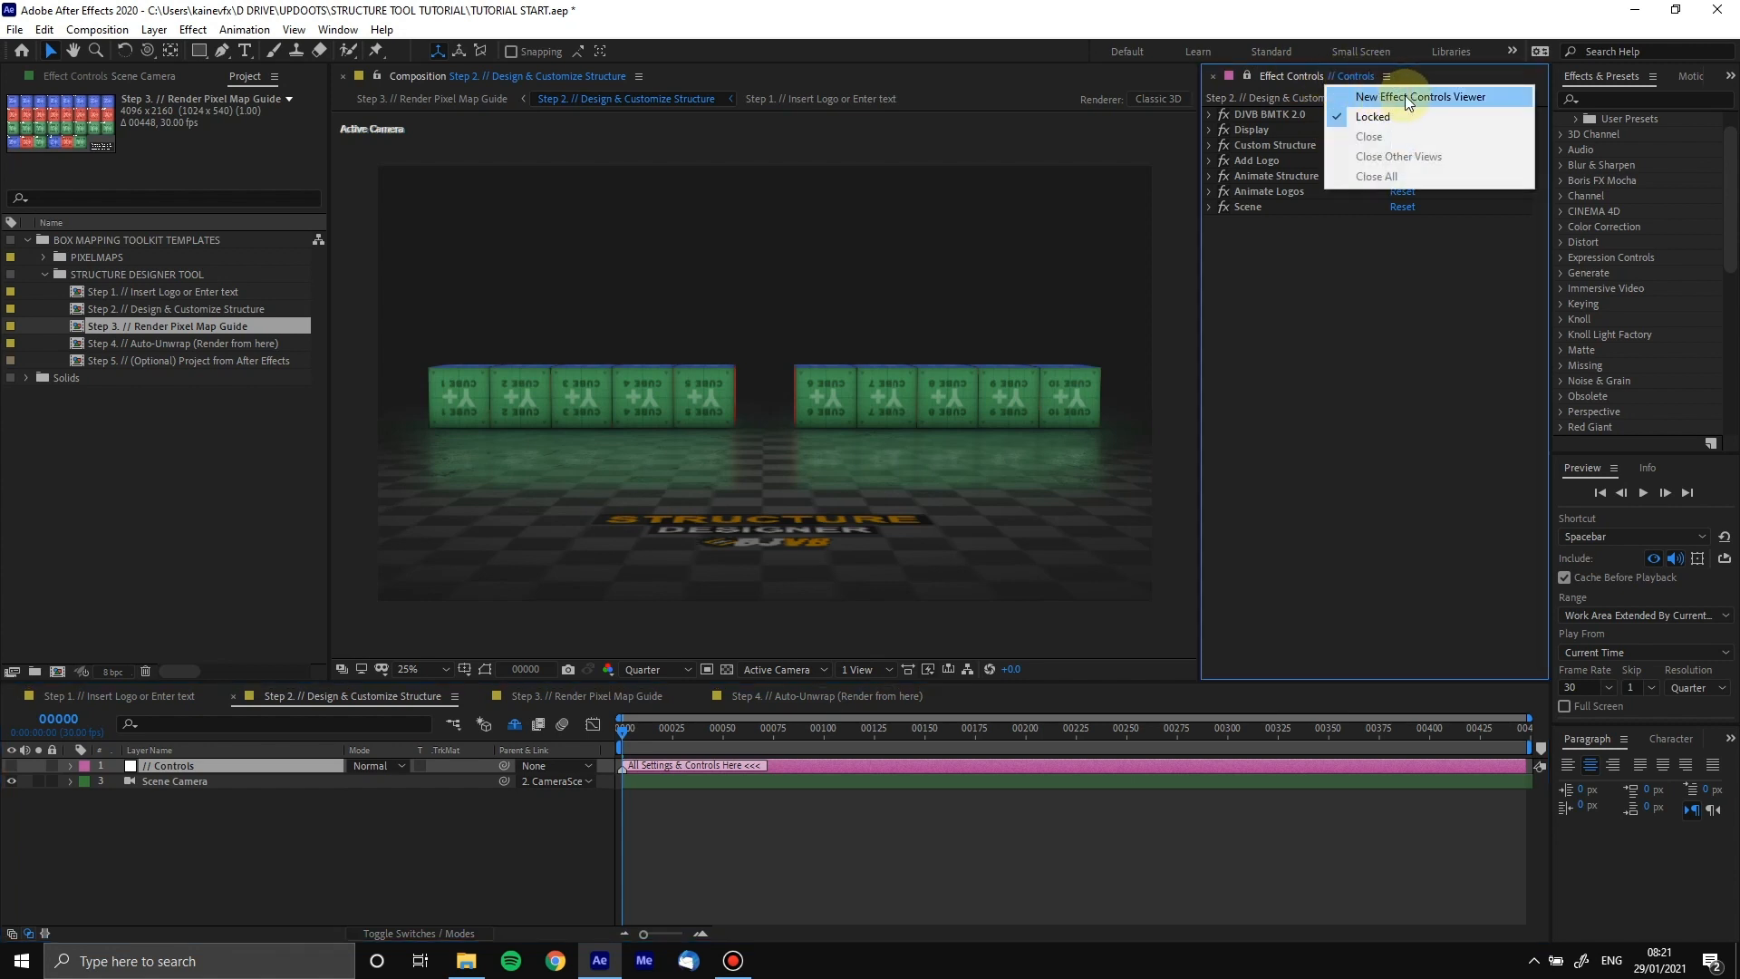
left_click(1328, 295)
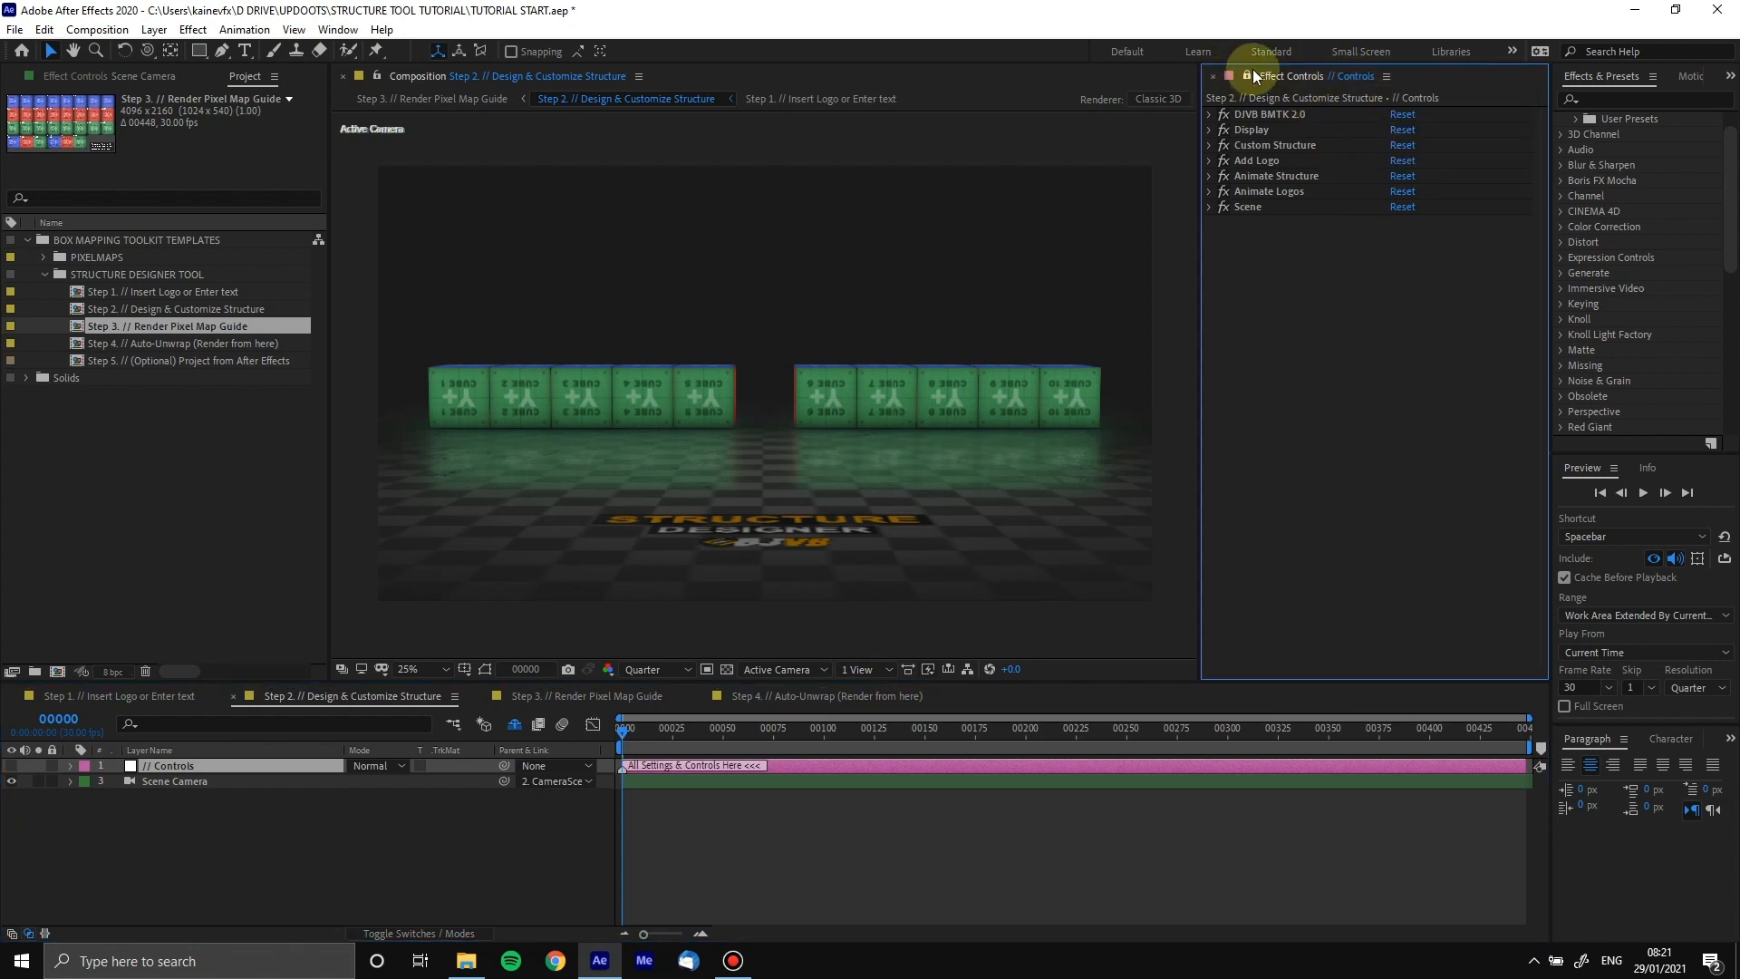
left_click(112, 78)
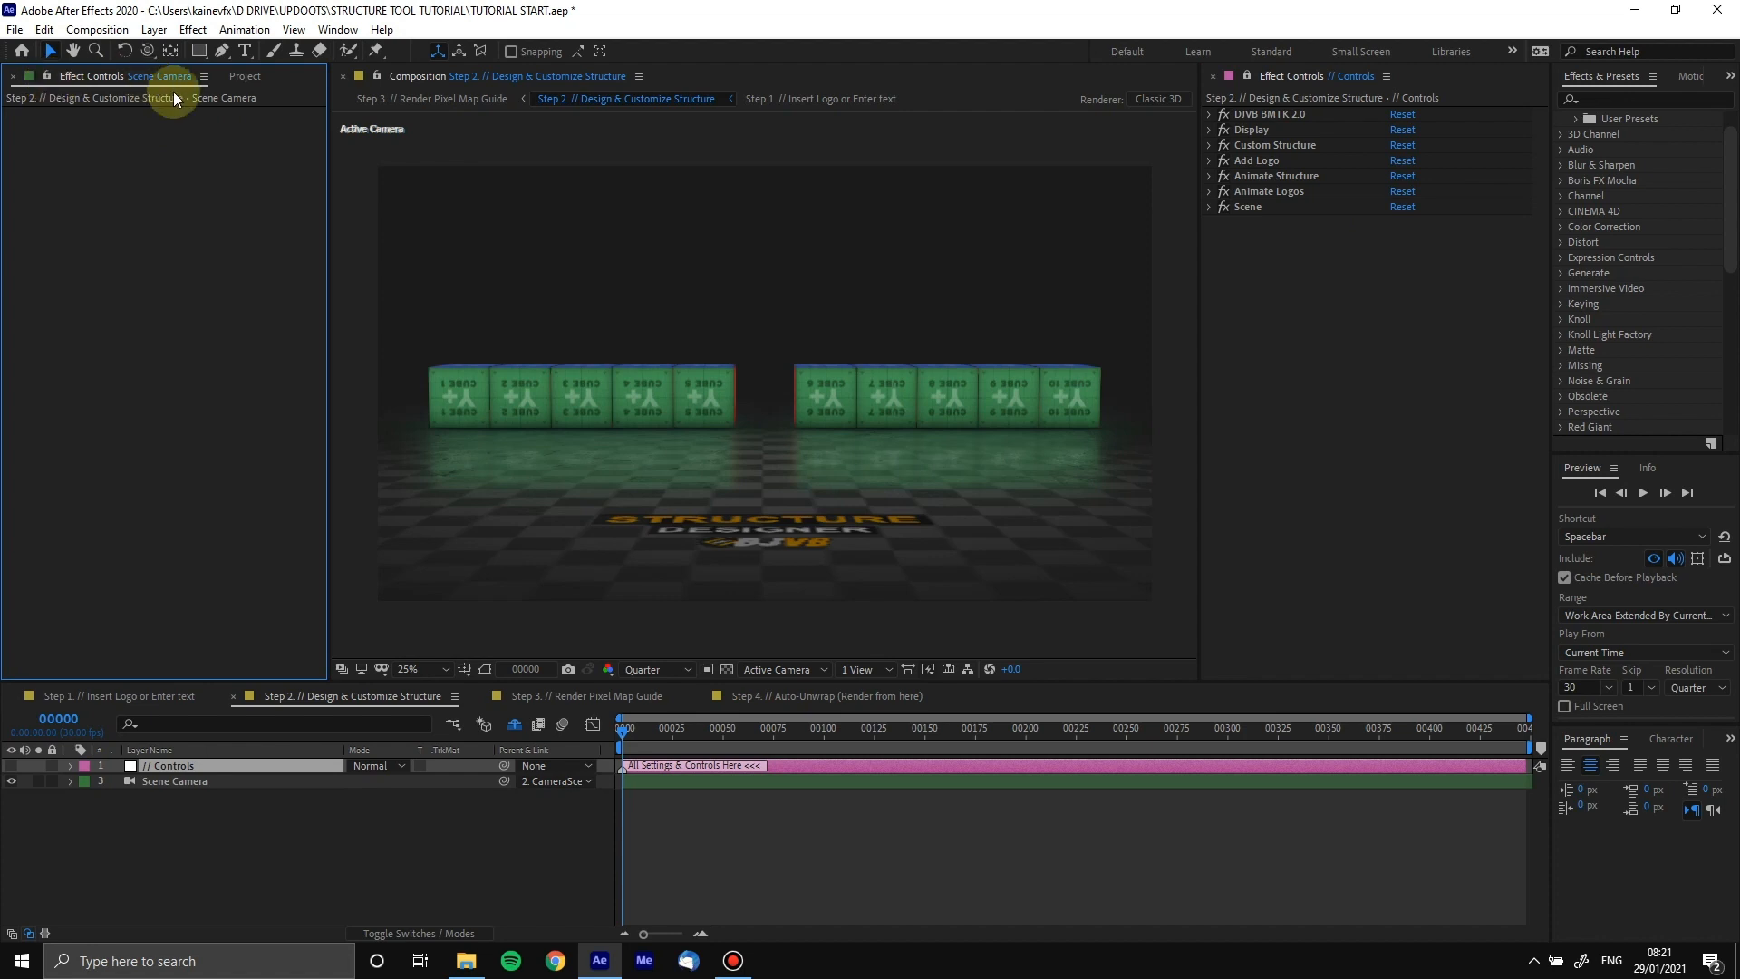
left_click(185, 786)
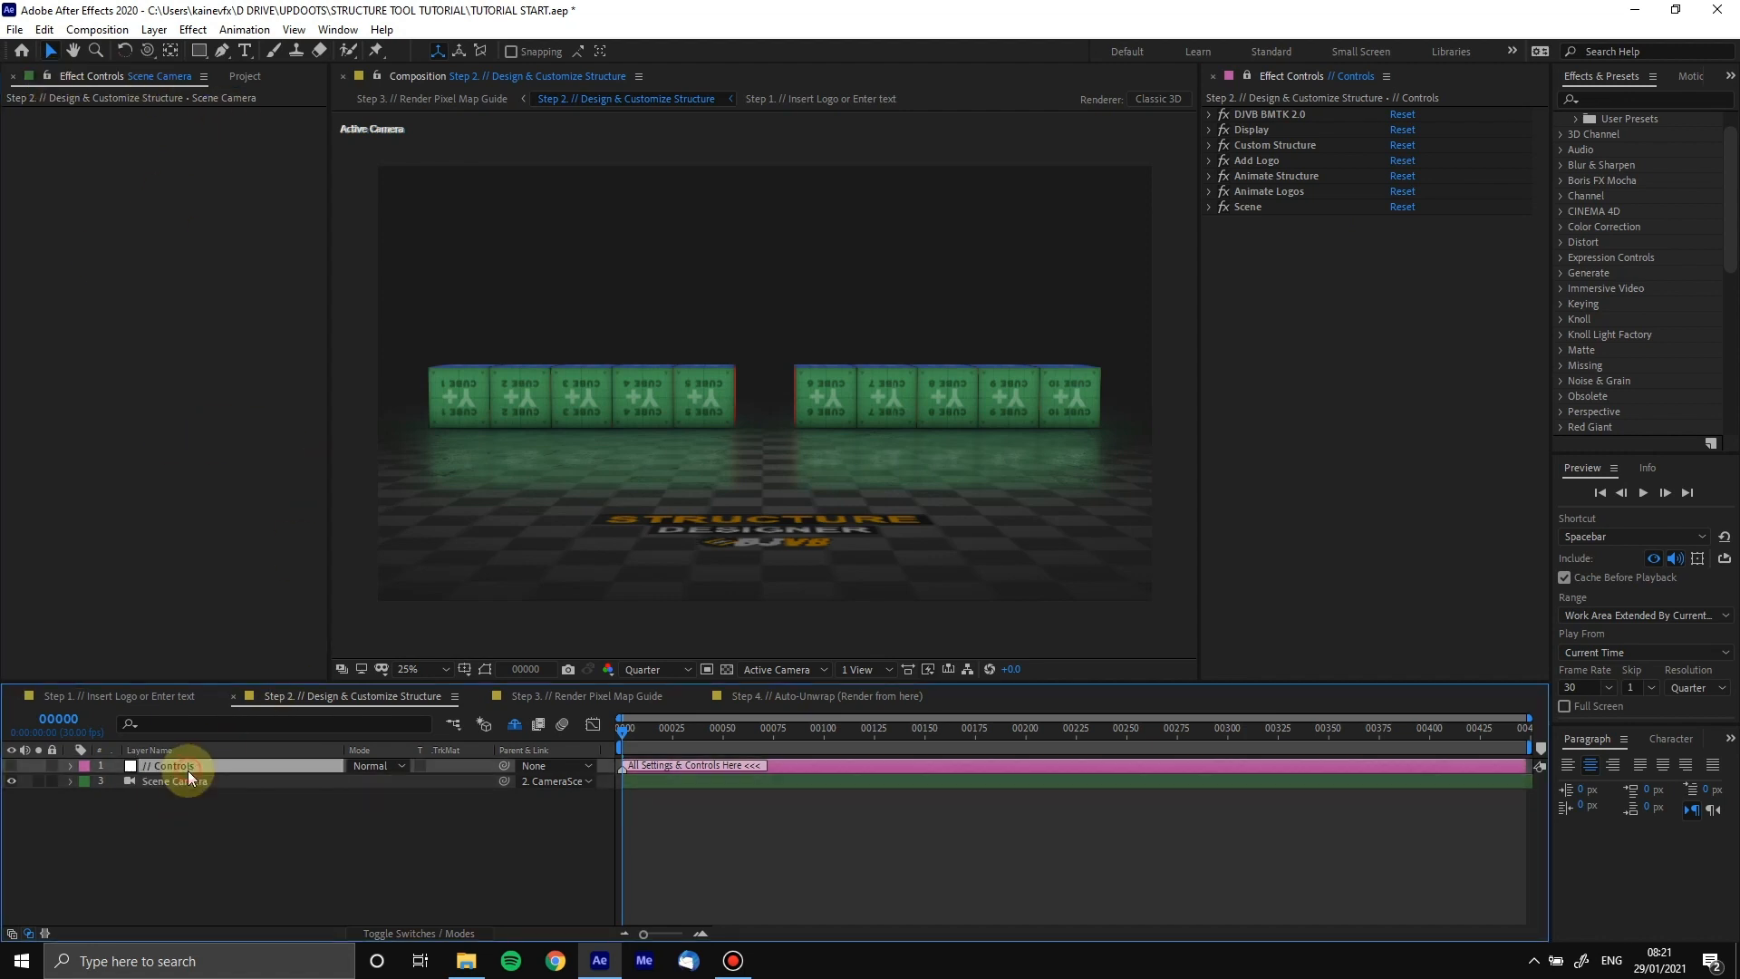
left_click(198, 786)
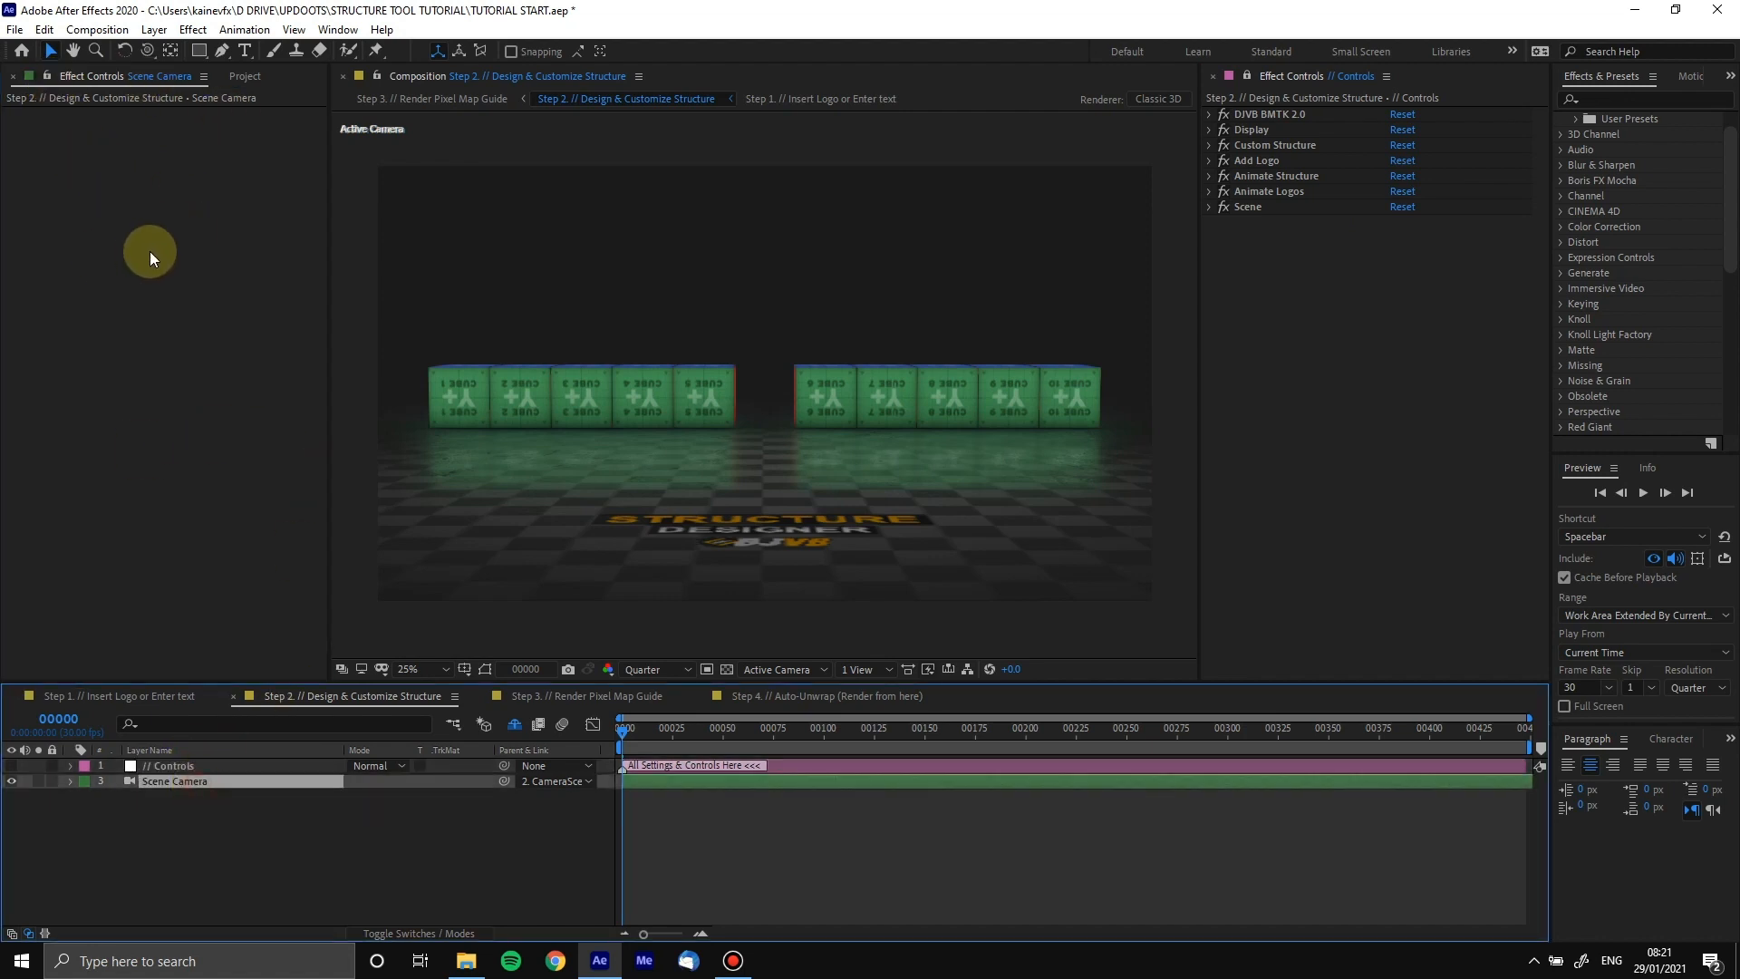
Inspect the sections of the DJVB BMTK 2.0 effect, collapse it, and expand the Display effect's settings
left_click(1271, 117)
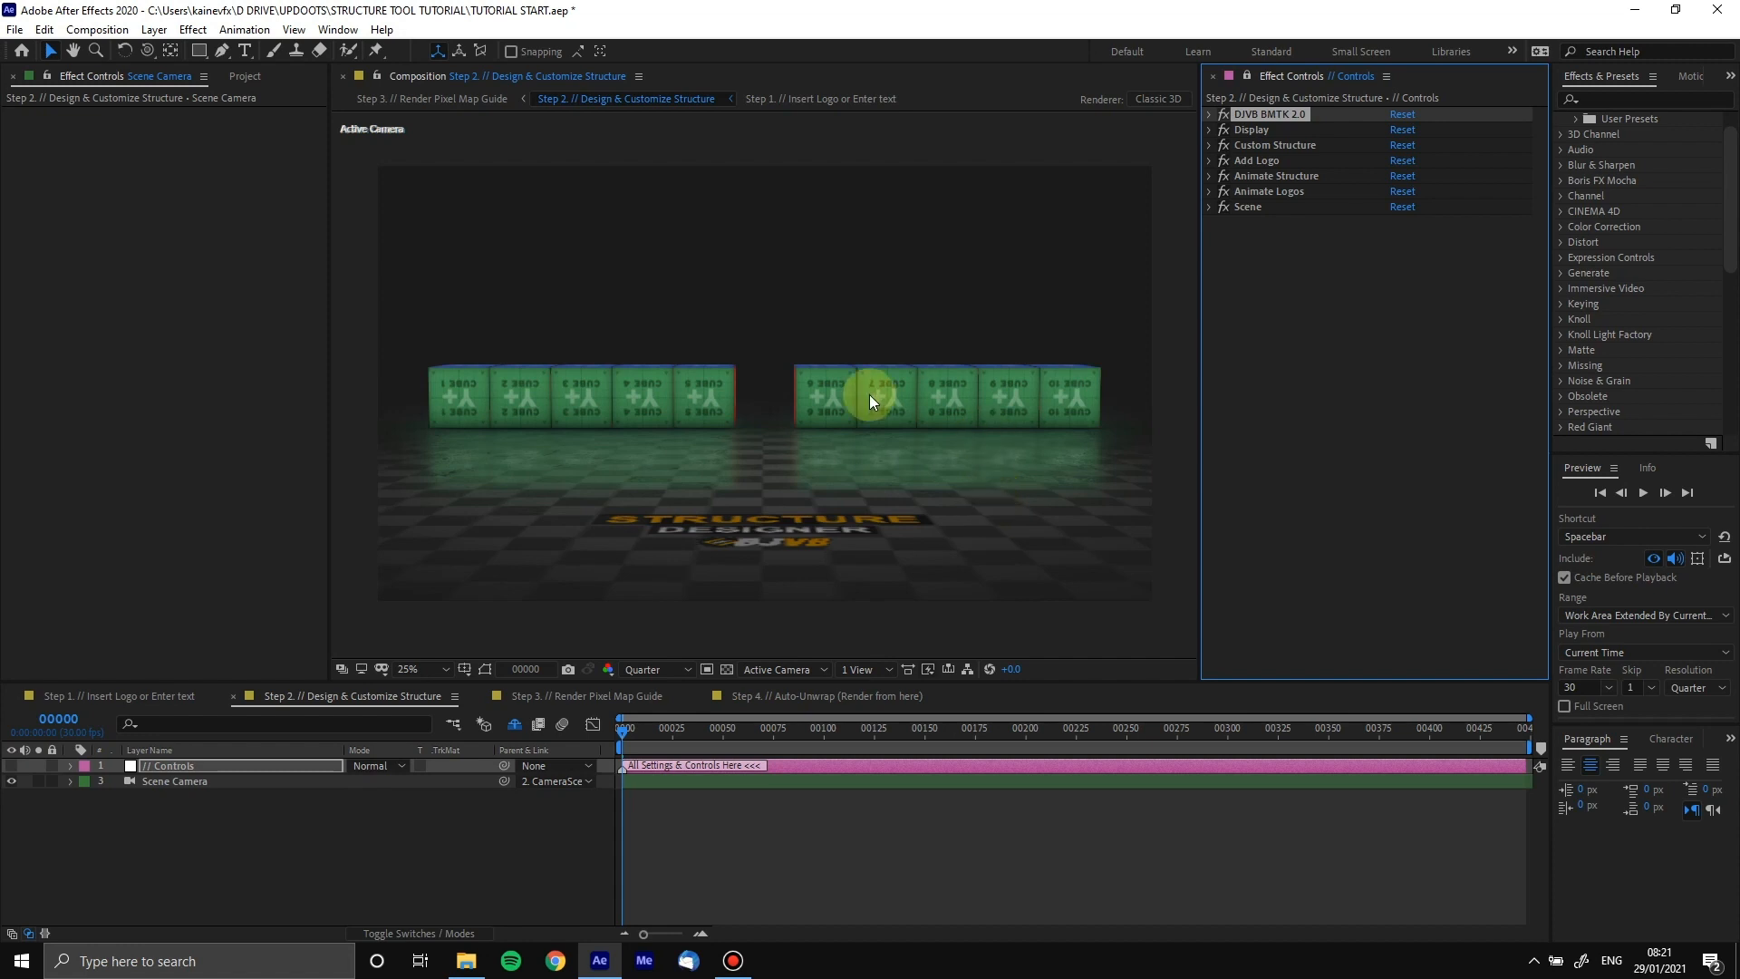
left_click(1206, 113)
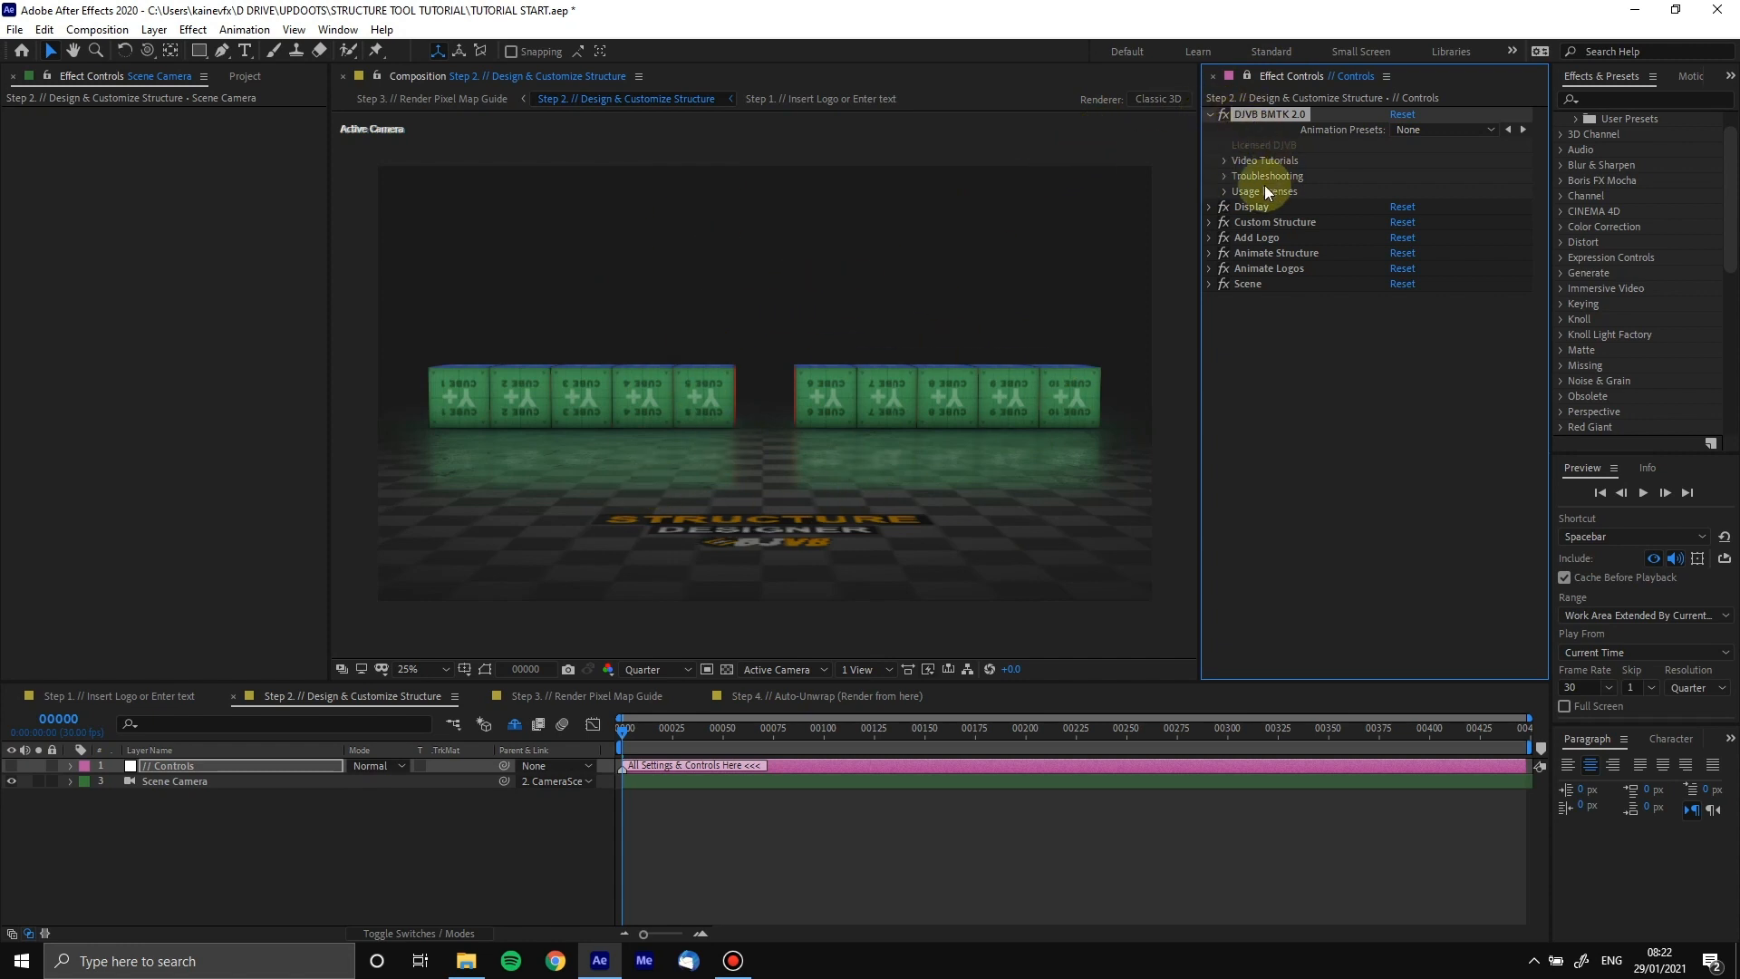
left_click(1209, 114)
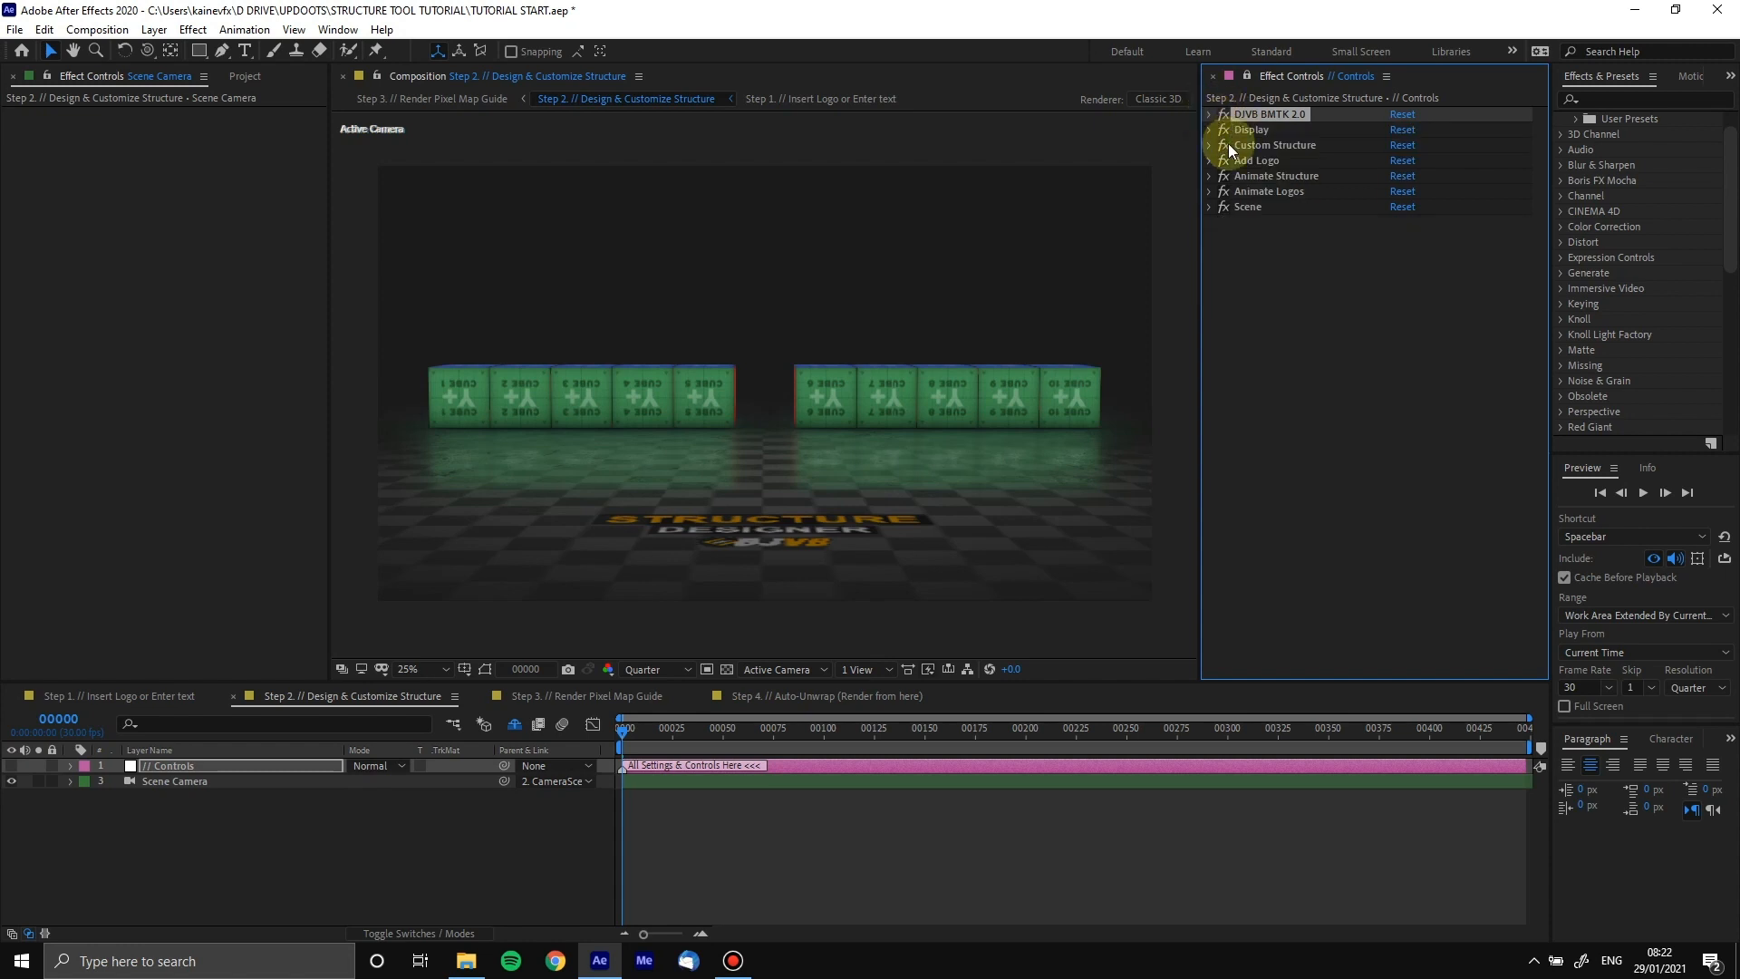
left_click(1210, 130)
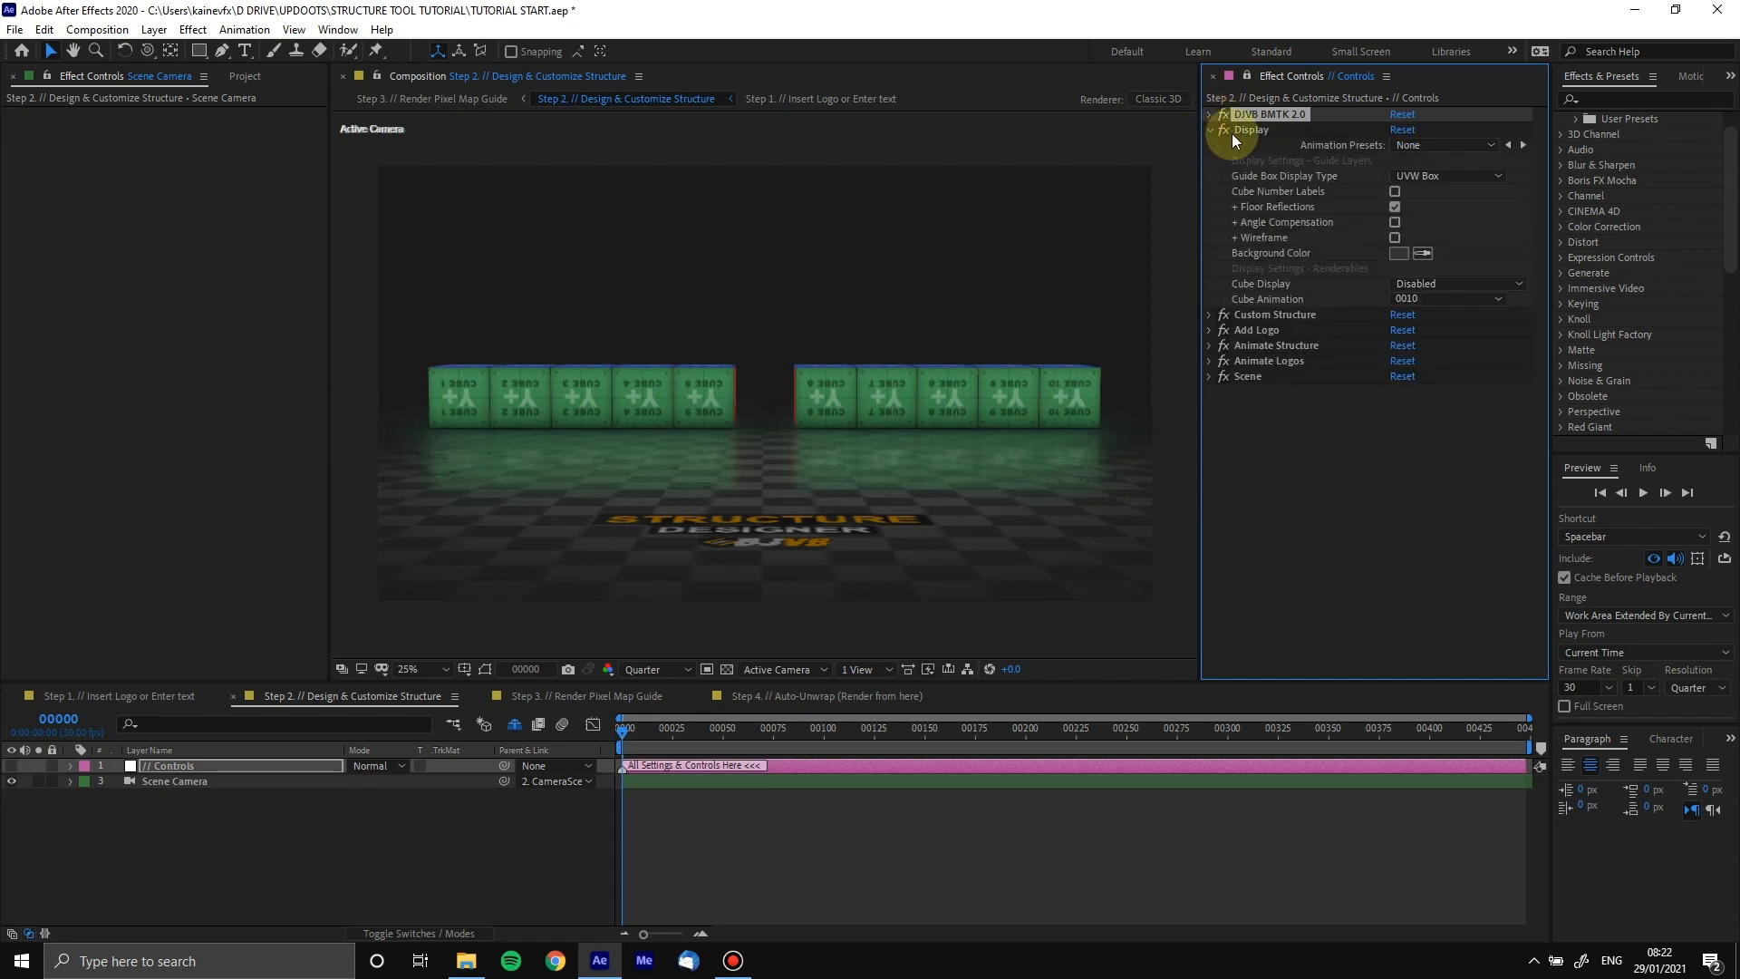
Set the Display effect's Guide Box Display Type to Metal Frame and turn on the cube number labels
left_click(1237, 133)
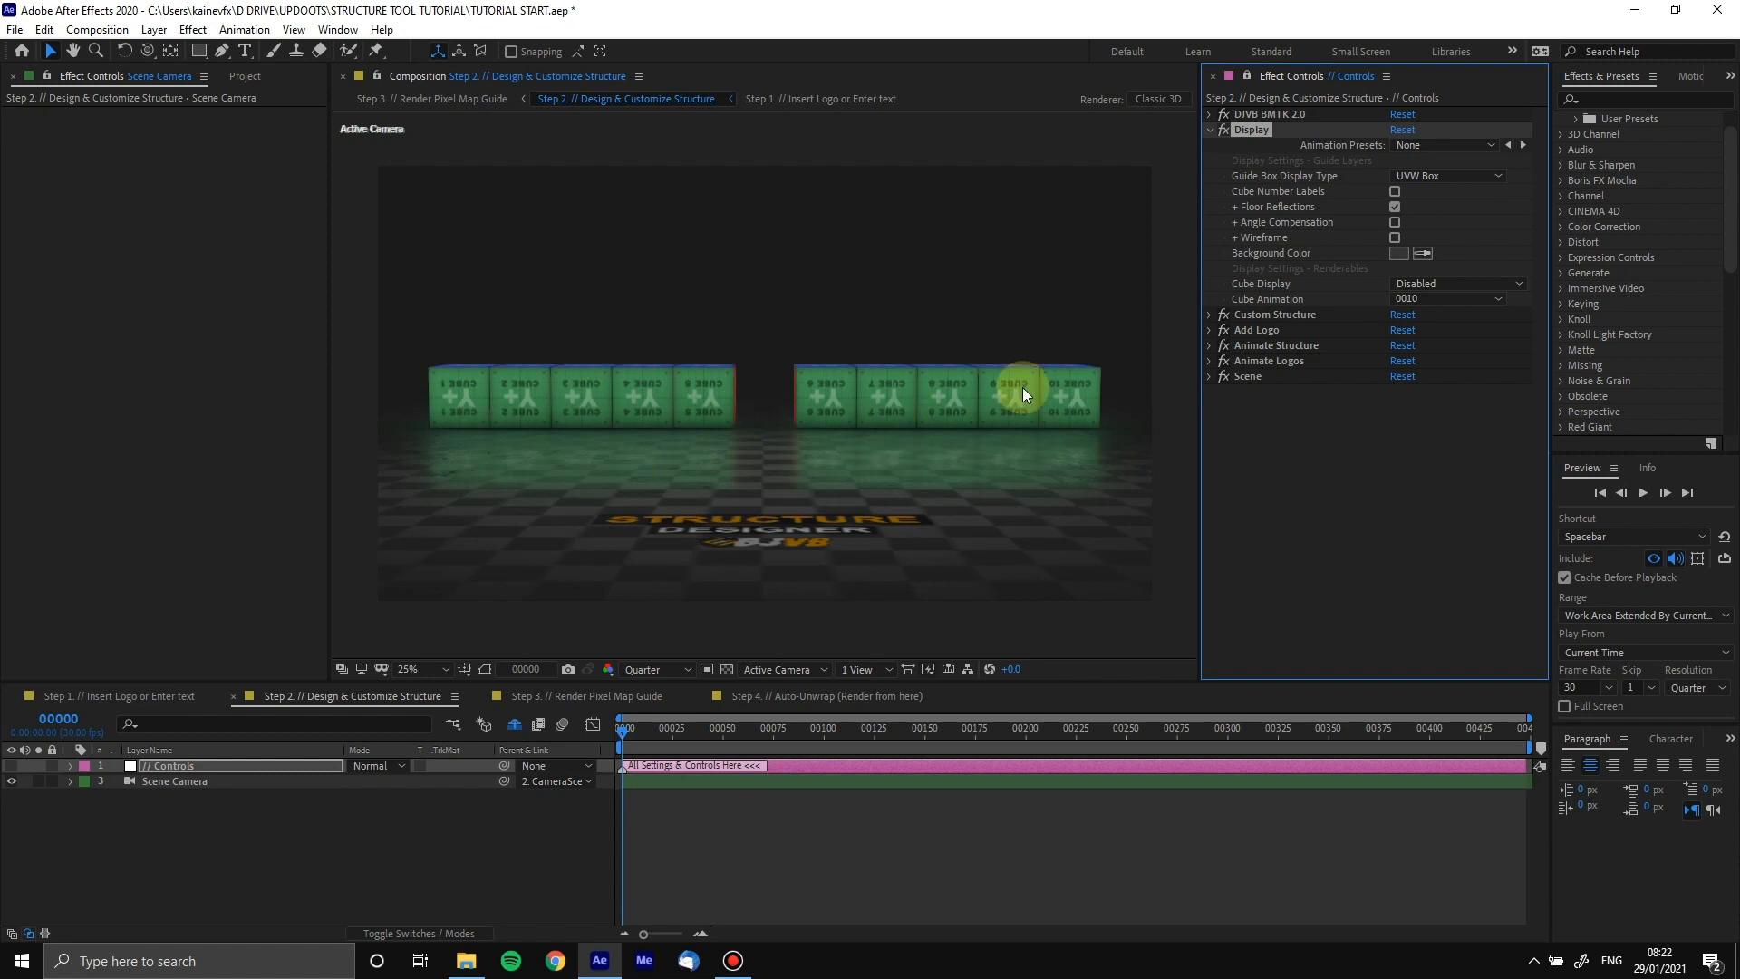
left_click(1412, 176)
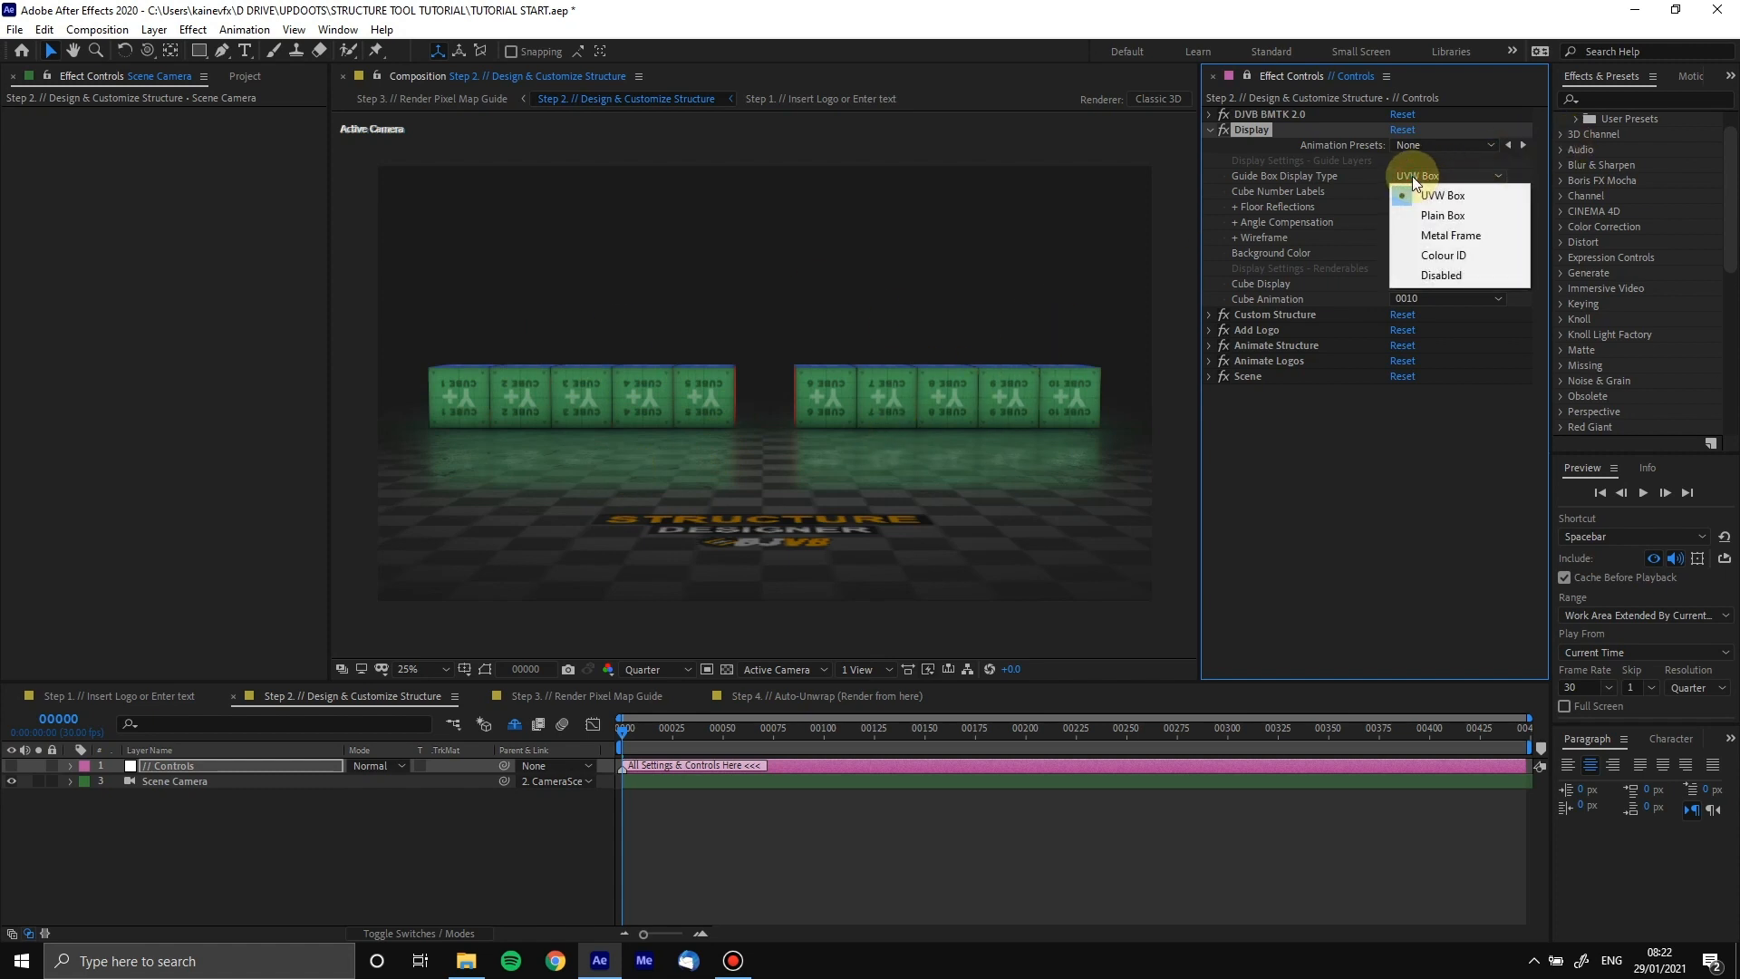
left_click(1448, 234)
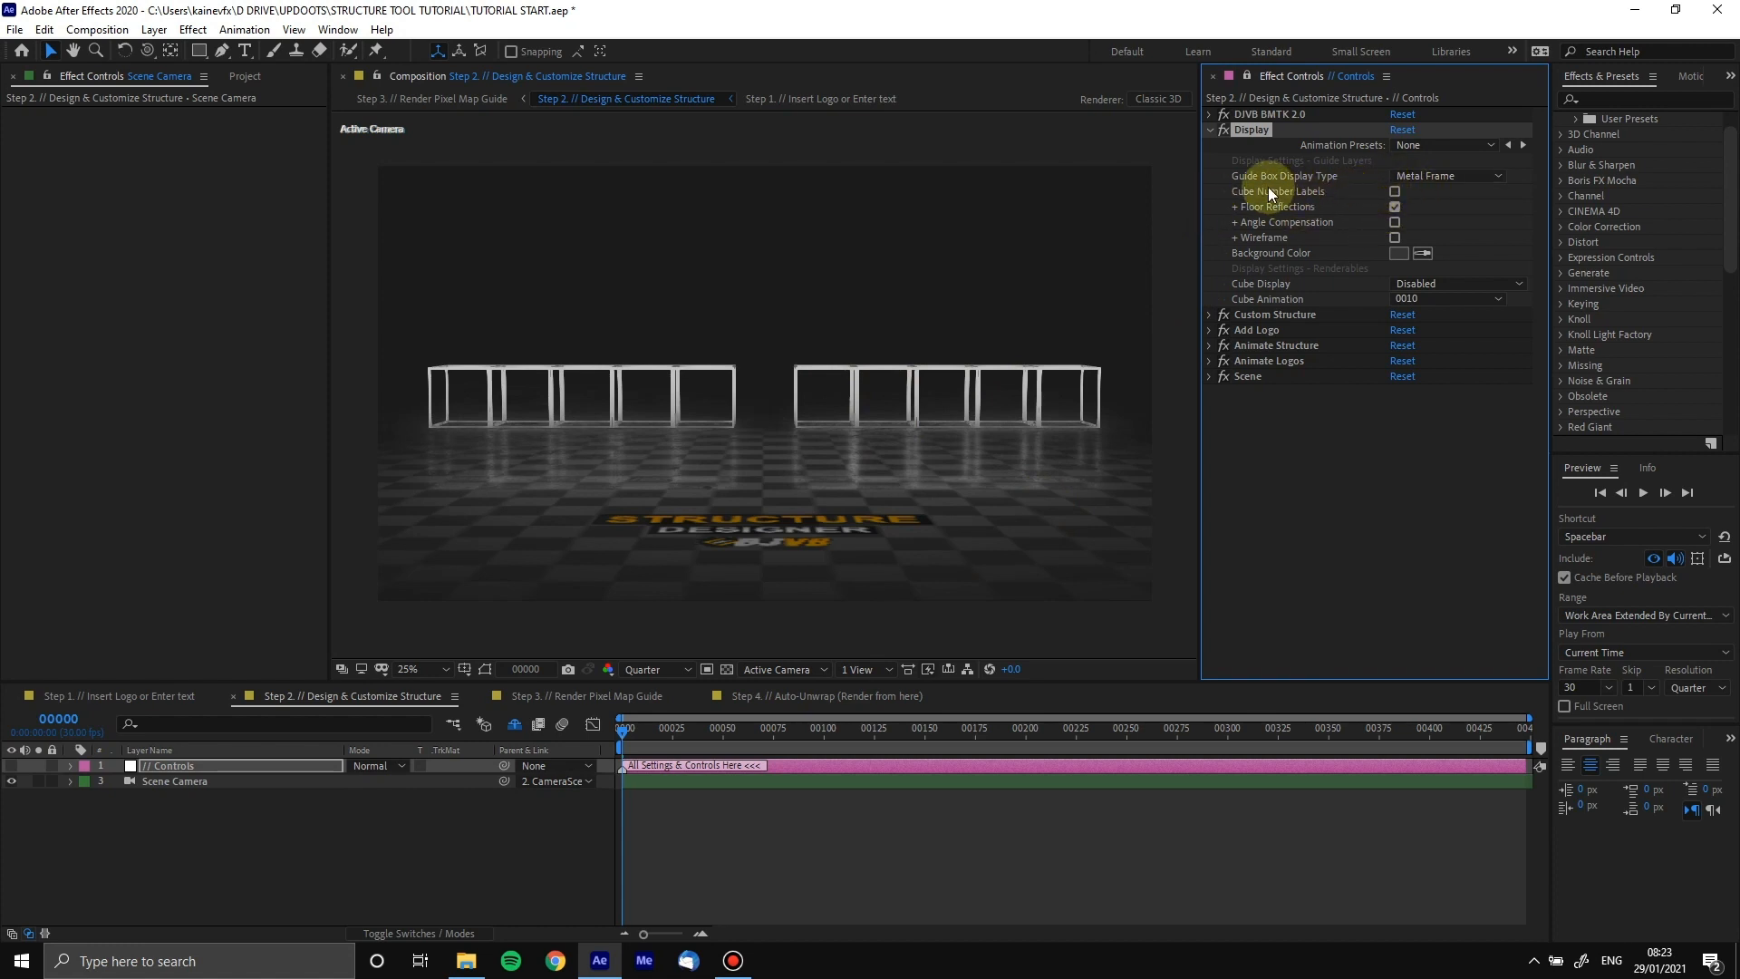
left_click(1394, 192)
Expand the Custom Structure effect's settings to examine its cube count and modular options
left_click(1256, 318)
left_click(1270, 336)
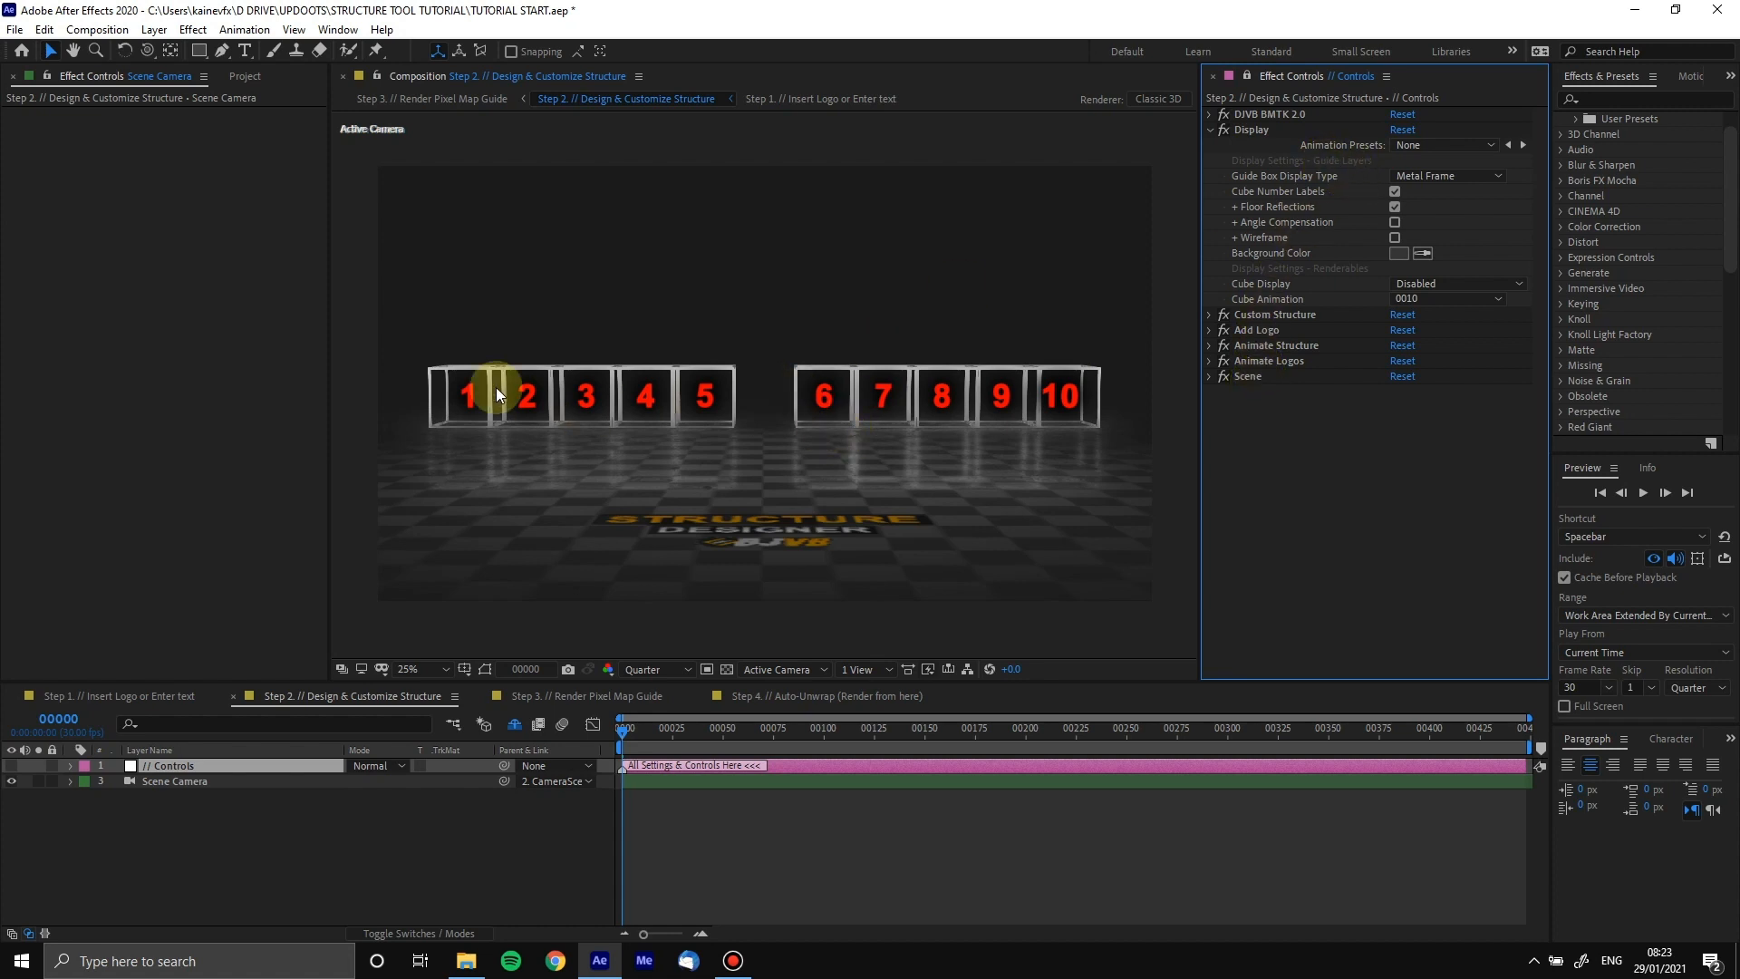
left_click(1210, 315)
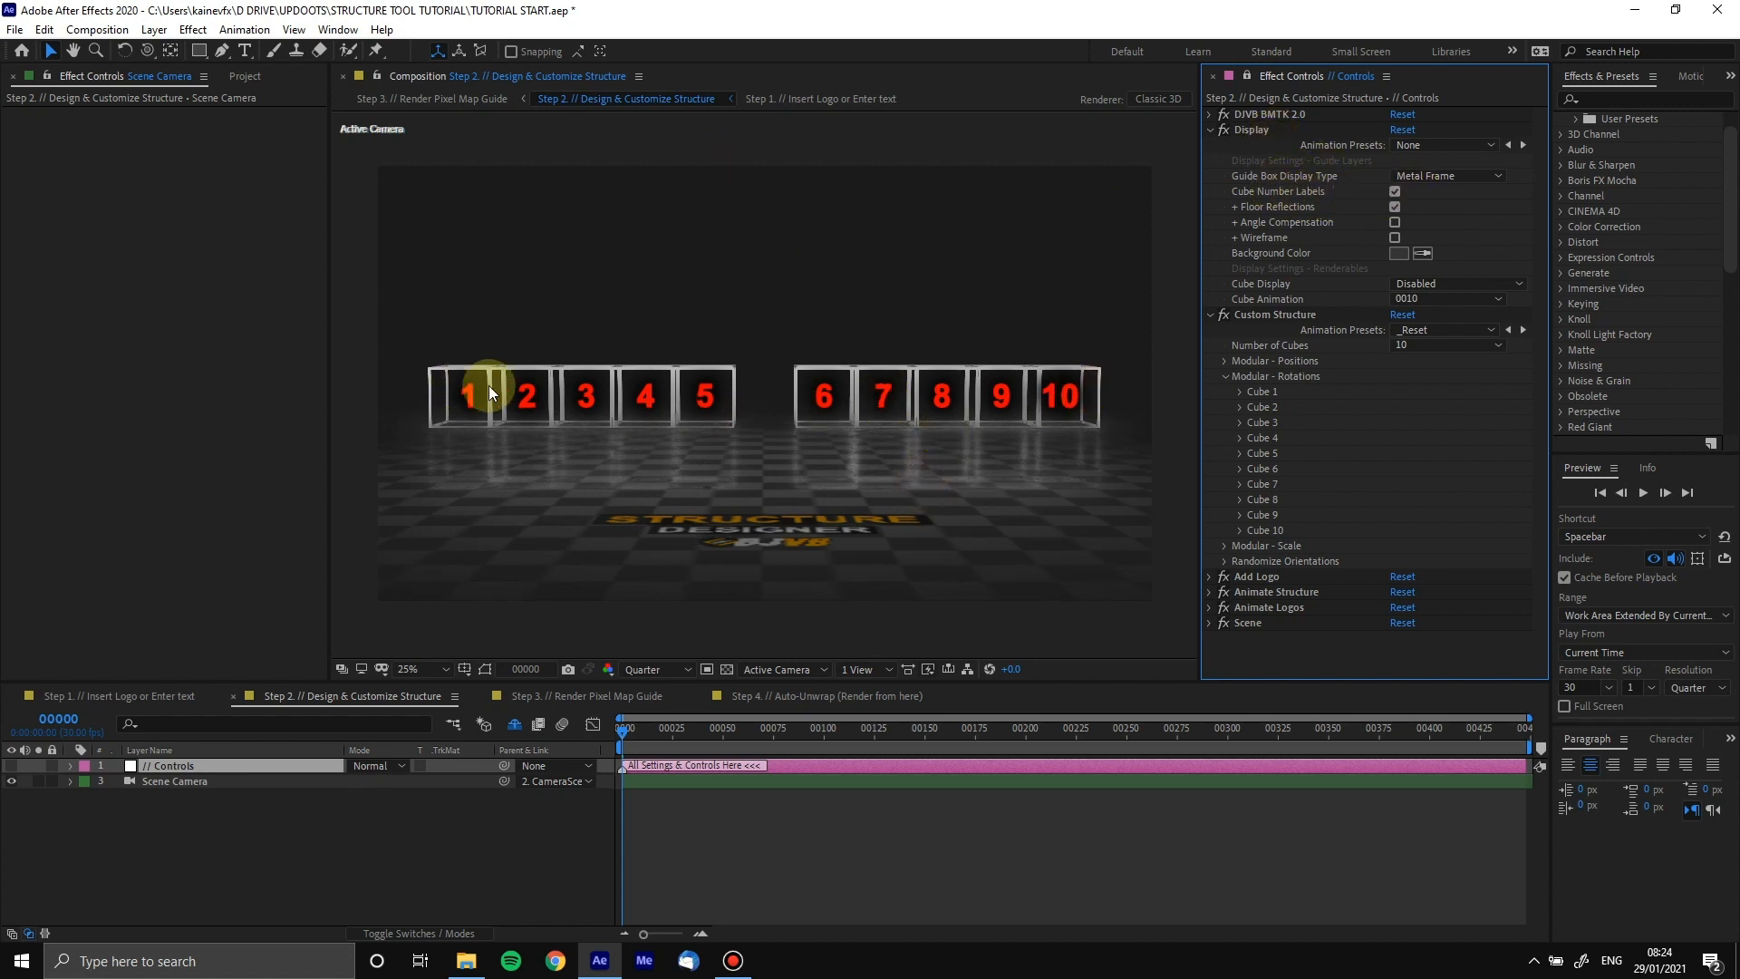
Turn off the floor reflections and the cube number labels in the Display effect, keeping the preview resolution at Quarter
left_click(1394, 222)
left_click(1393, 207)
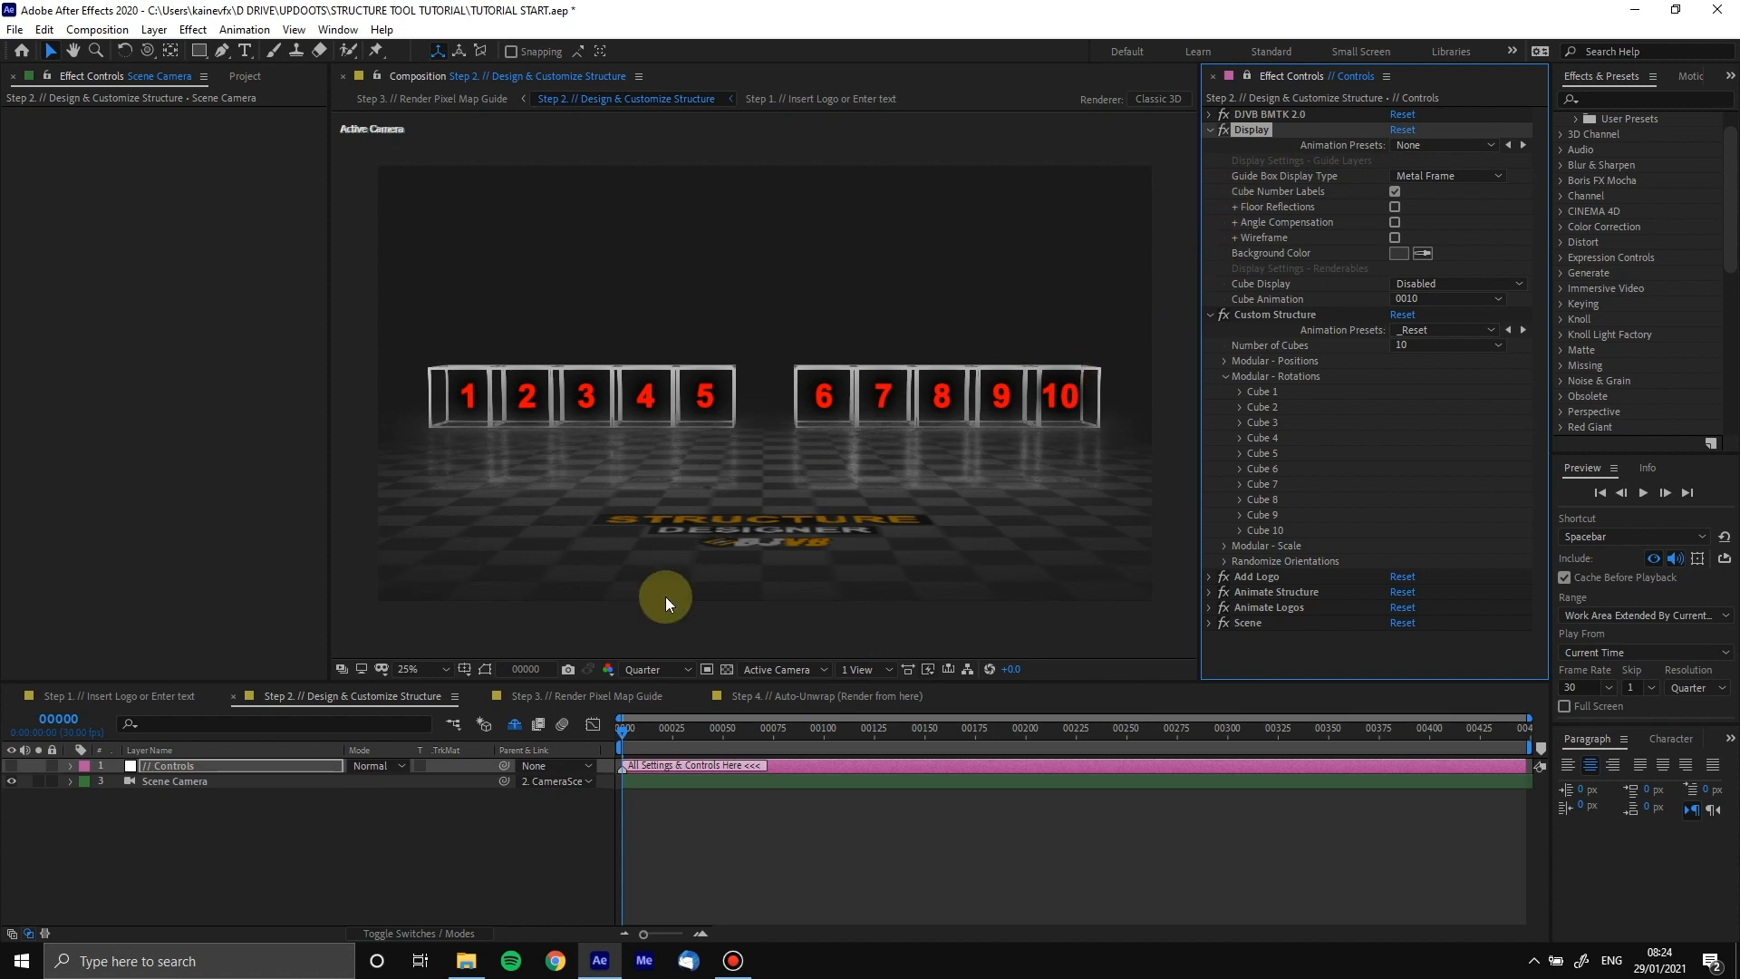
left_click(667, 671)
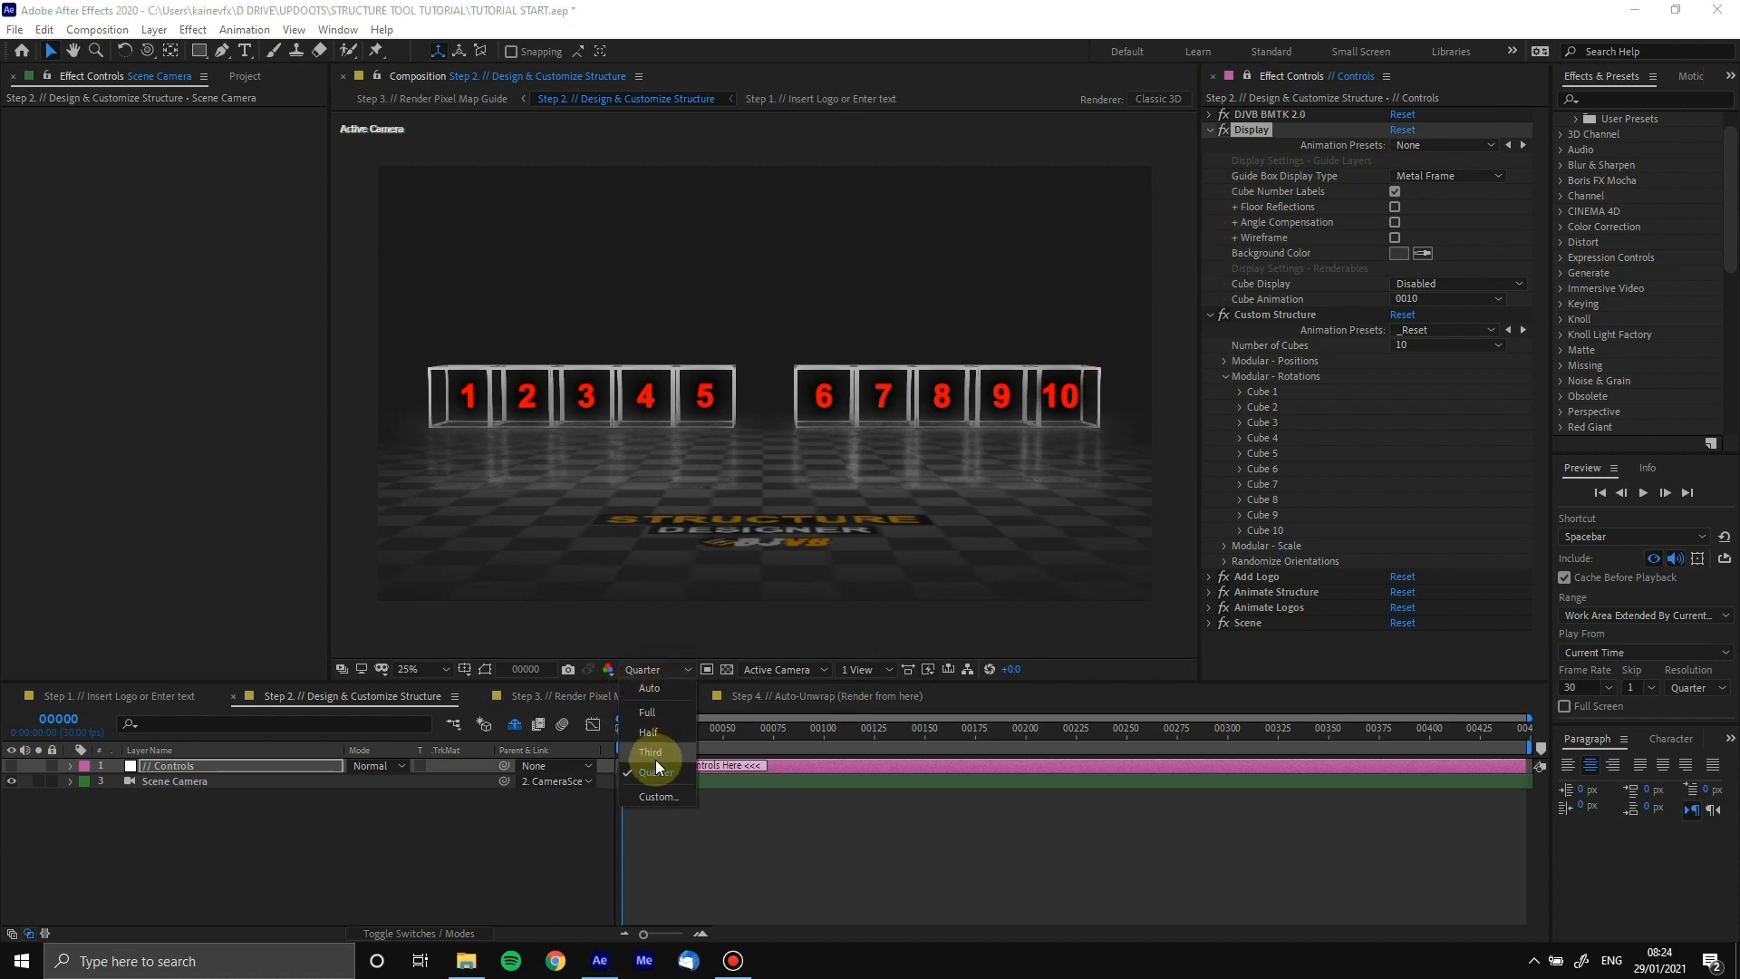
left_click(755, 810)
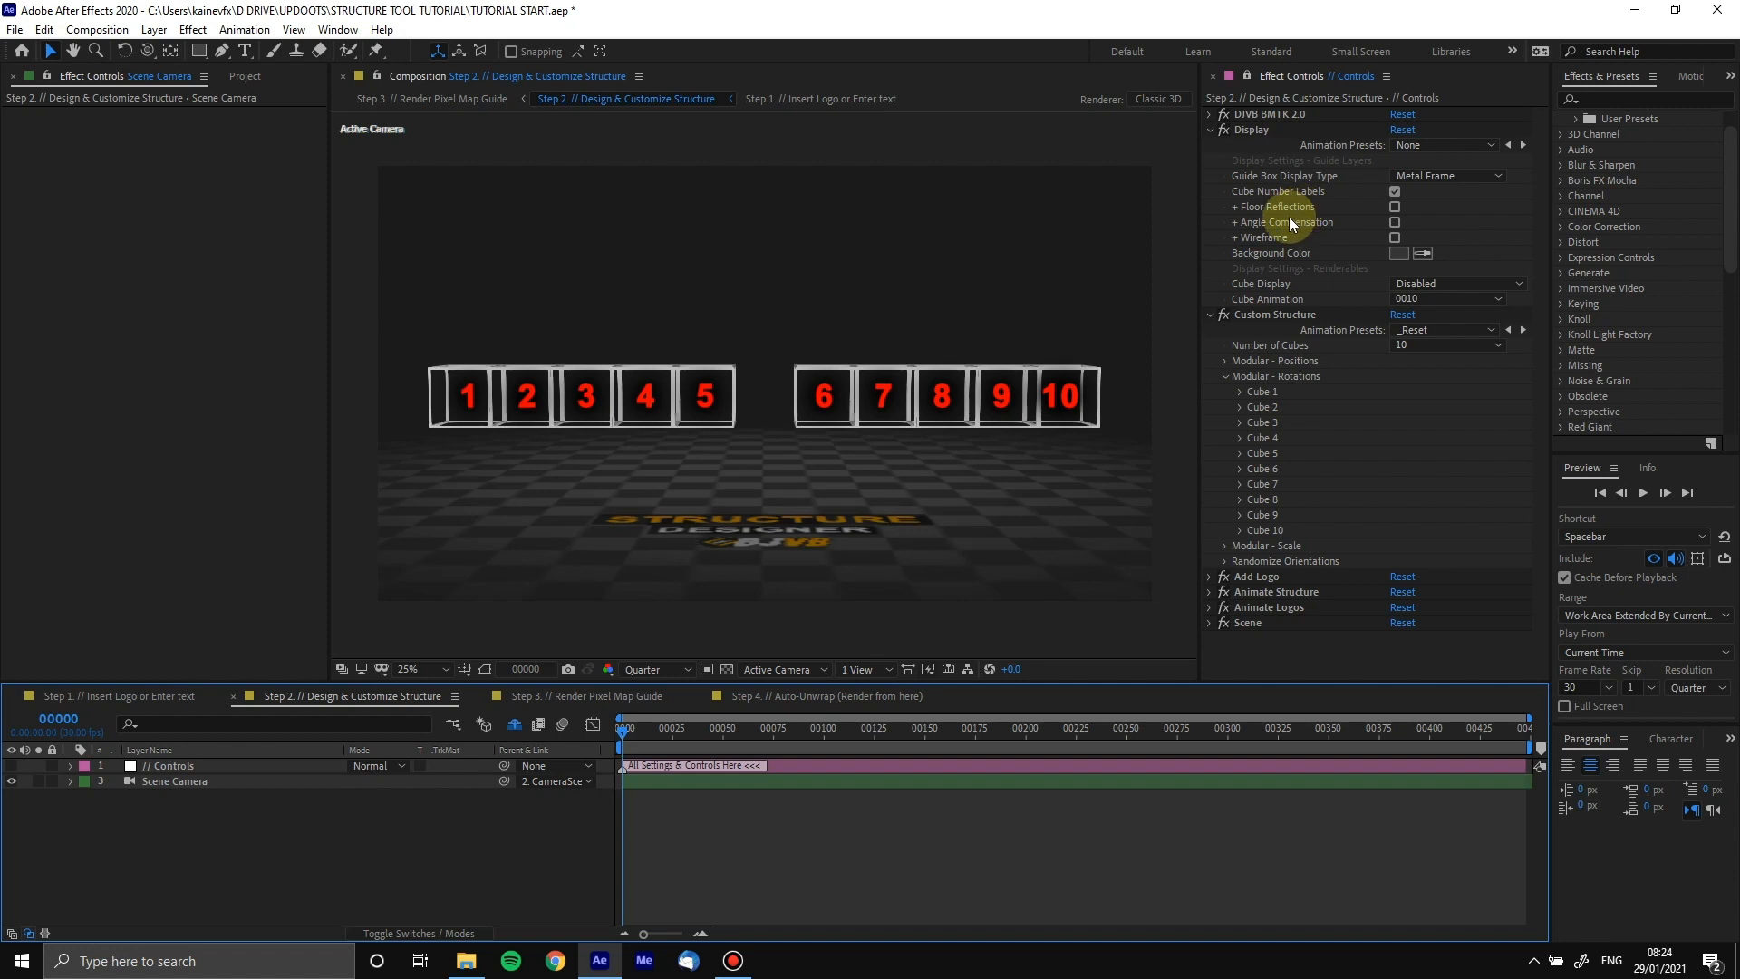
left_click(1396, 192)
left_click(1395, 192)
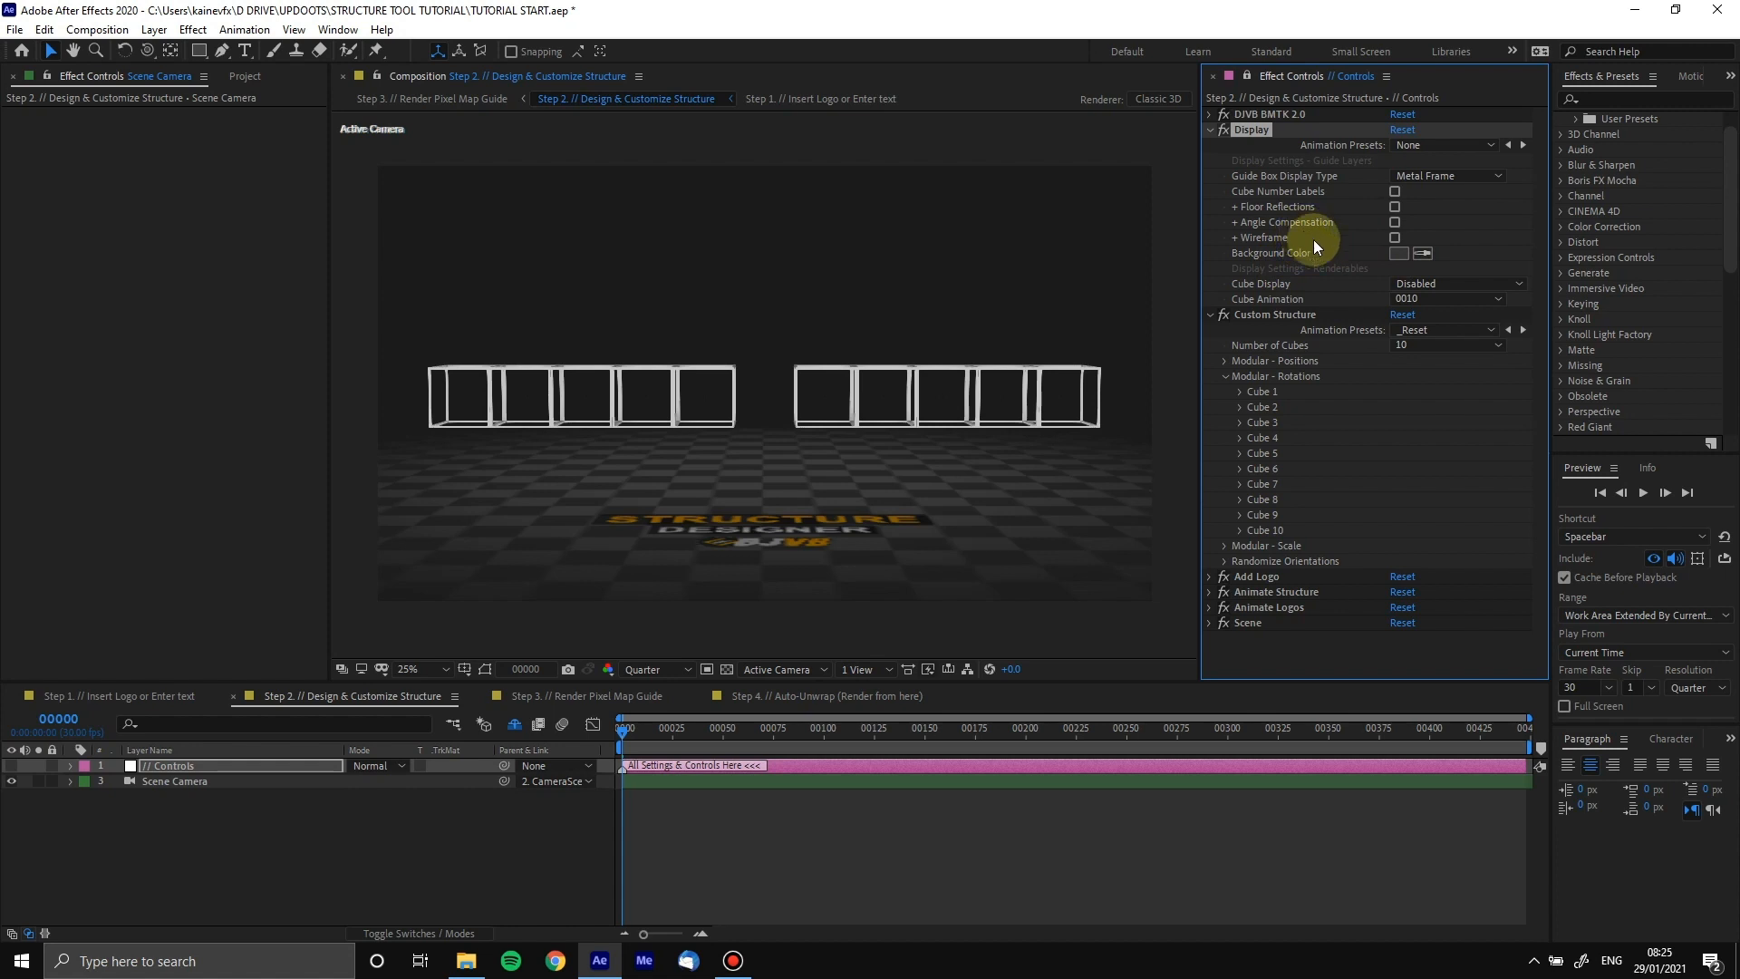
Set the Display effect's background color to the dark grey 424141
left_click(1398, 254)
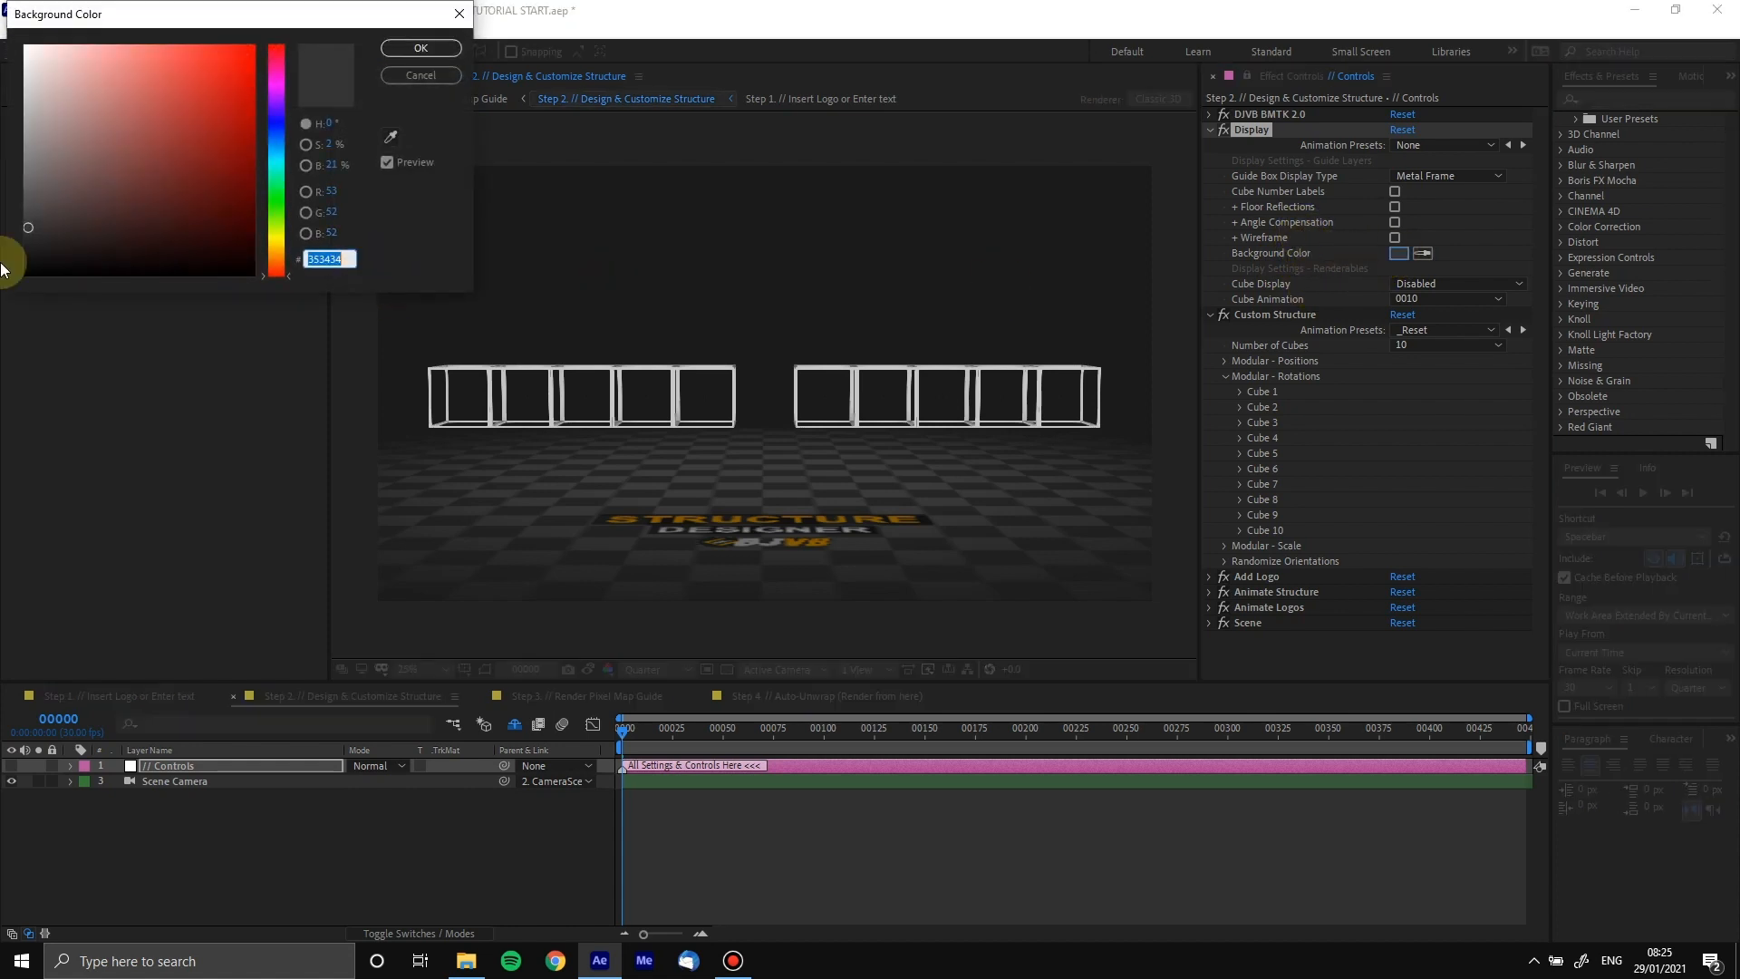
left_click(26, 216)
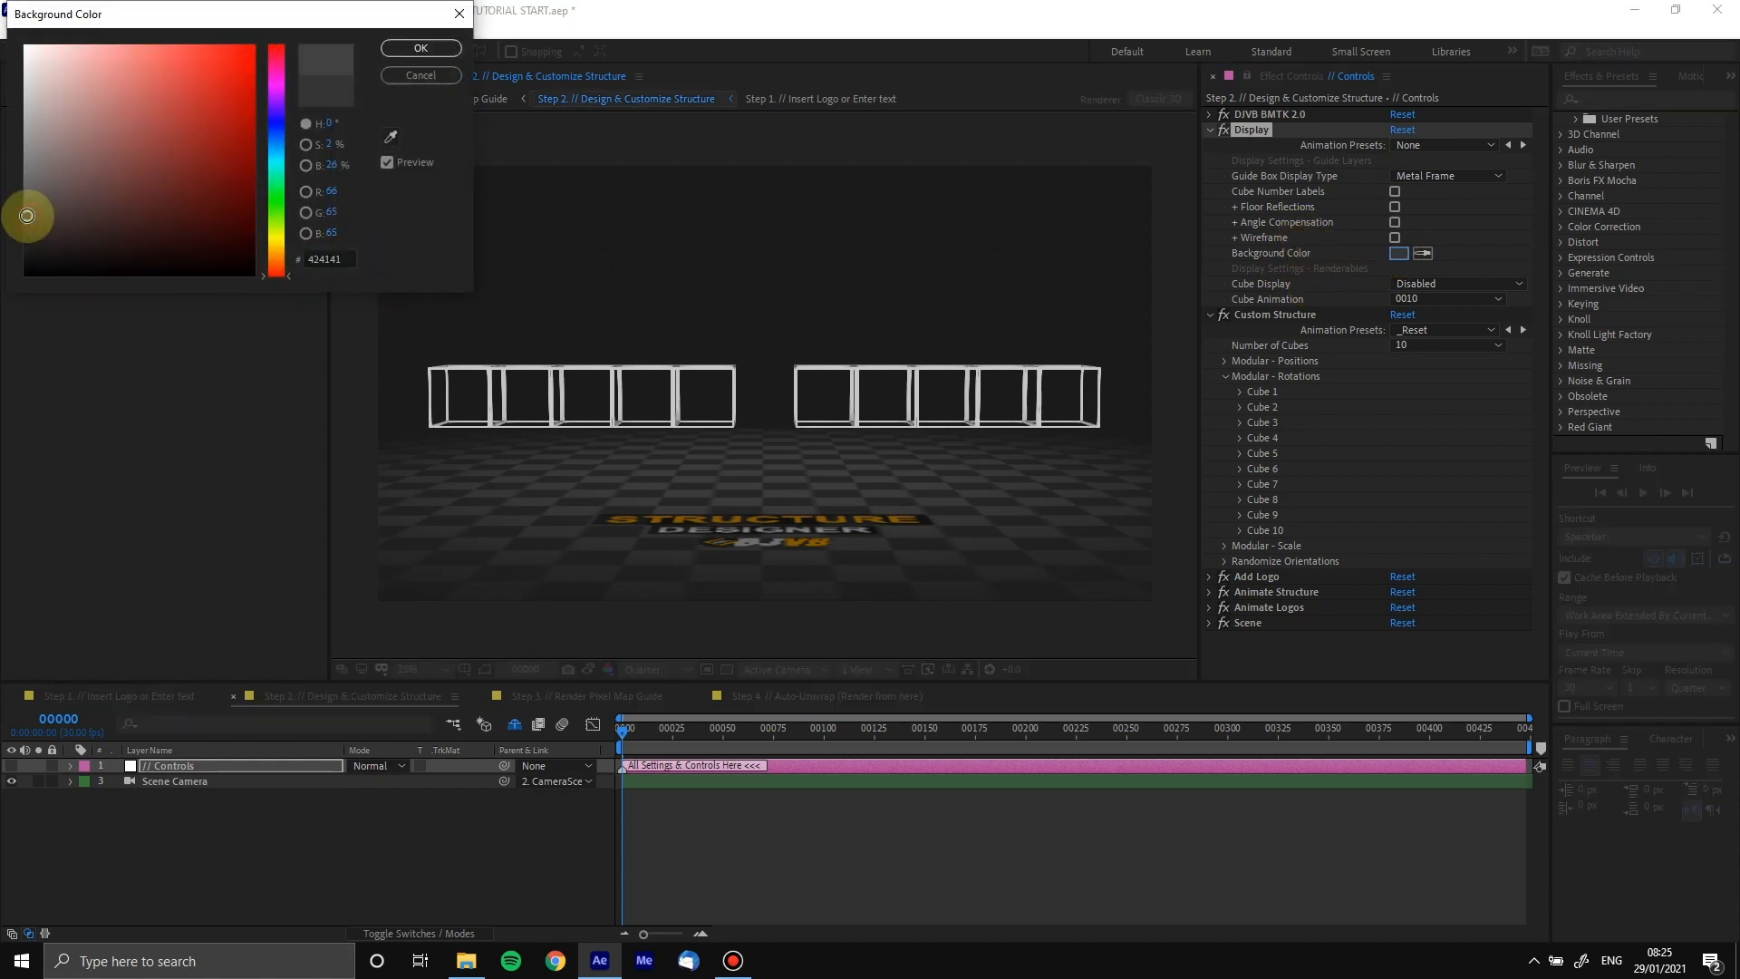
left_click(421, 48)
left_click(750, 962)
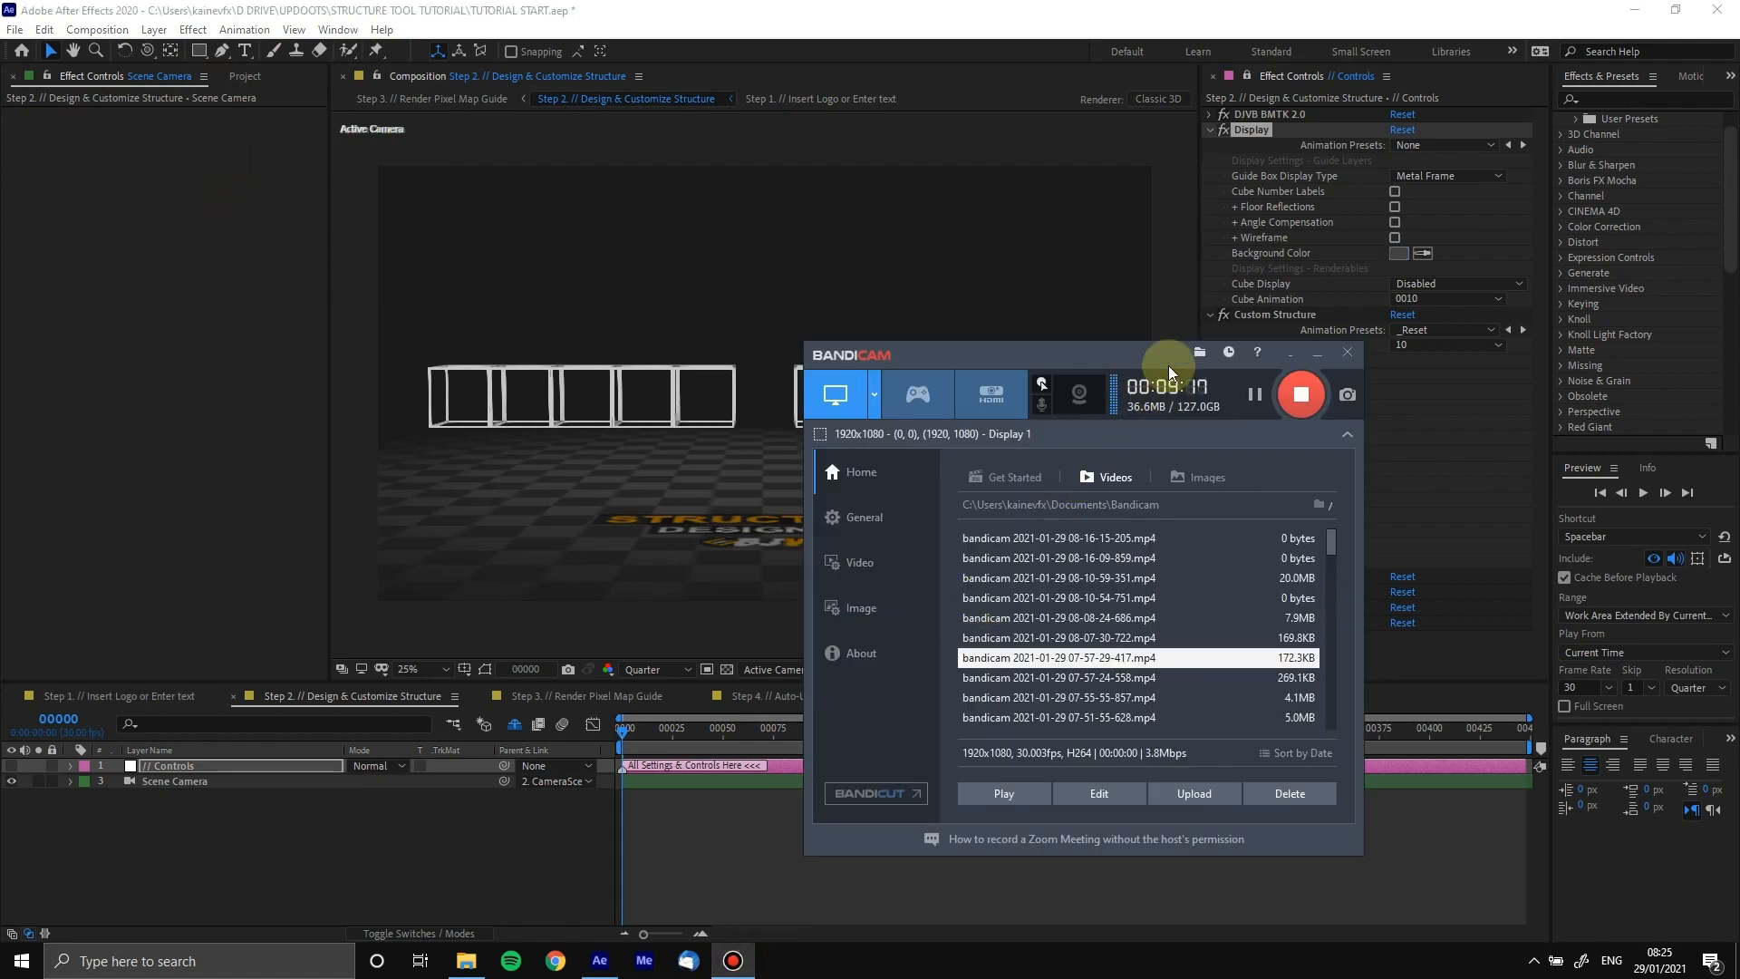
left_click(712, 850)
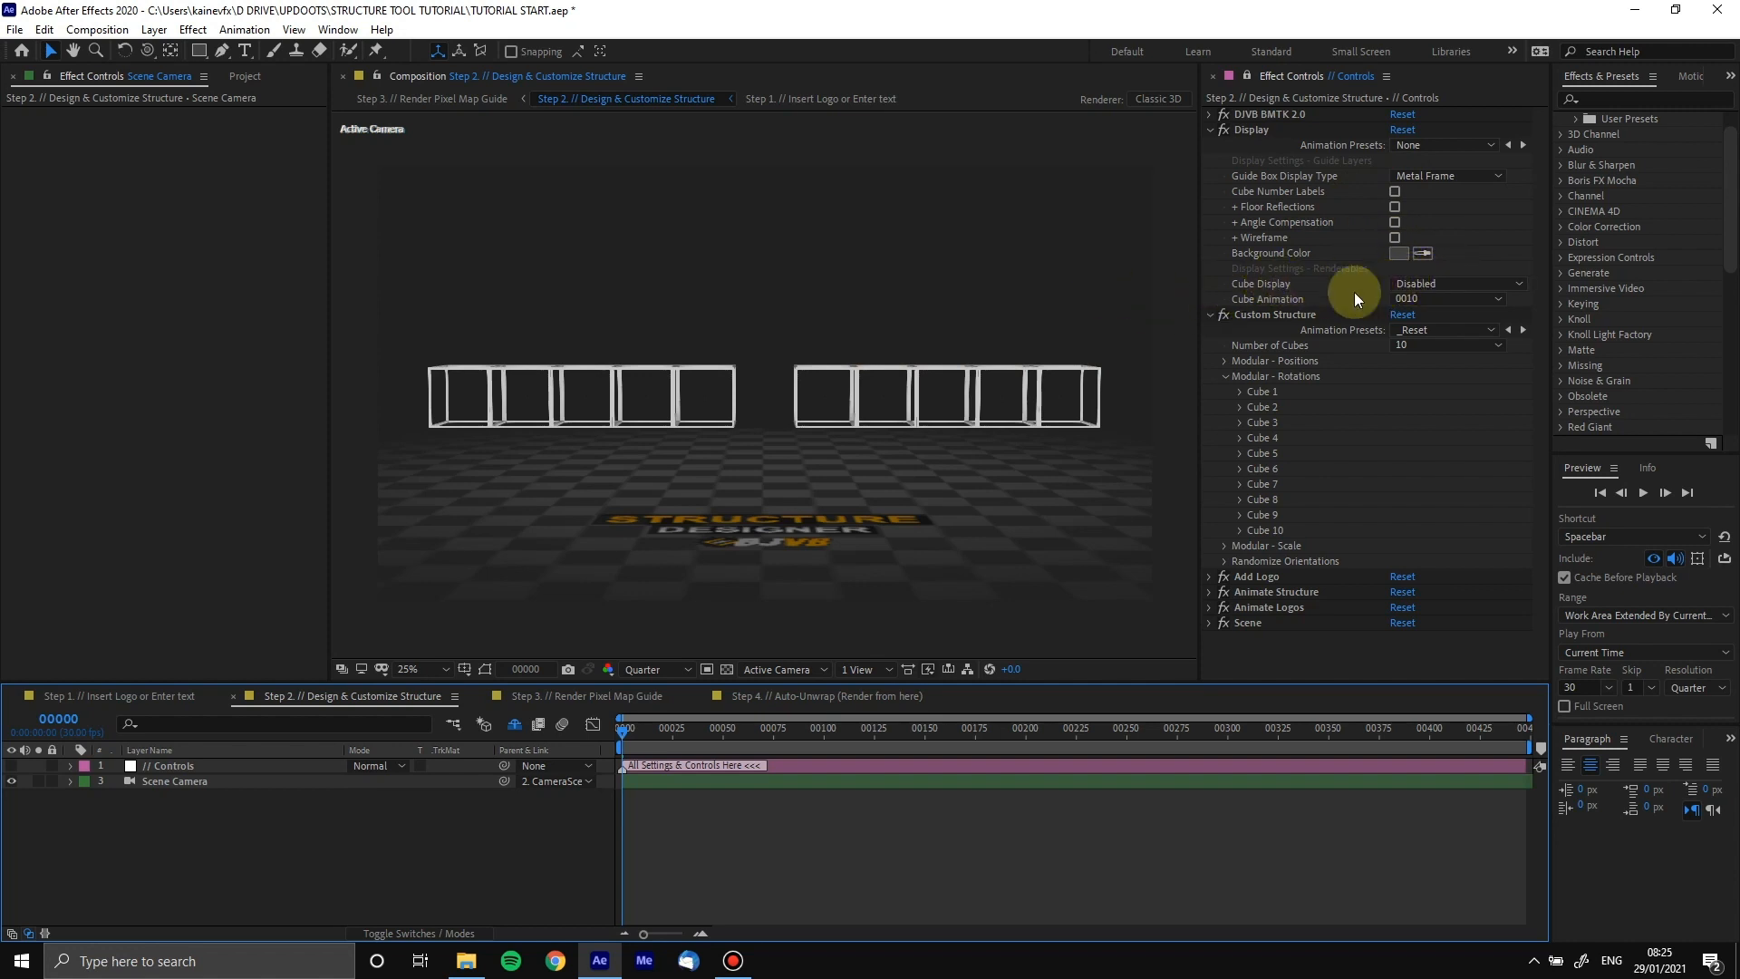
Set Cube Display to High Quality and check the available Cube Animation choices, keeping 0010
left_click(1415, 283)
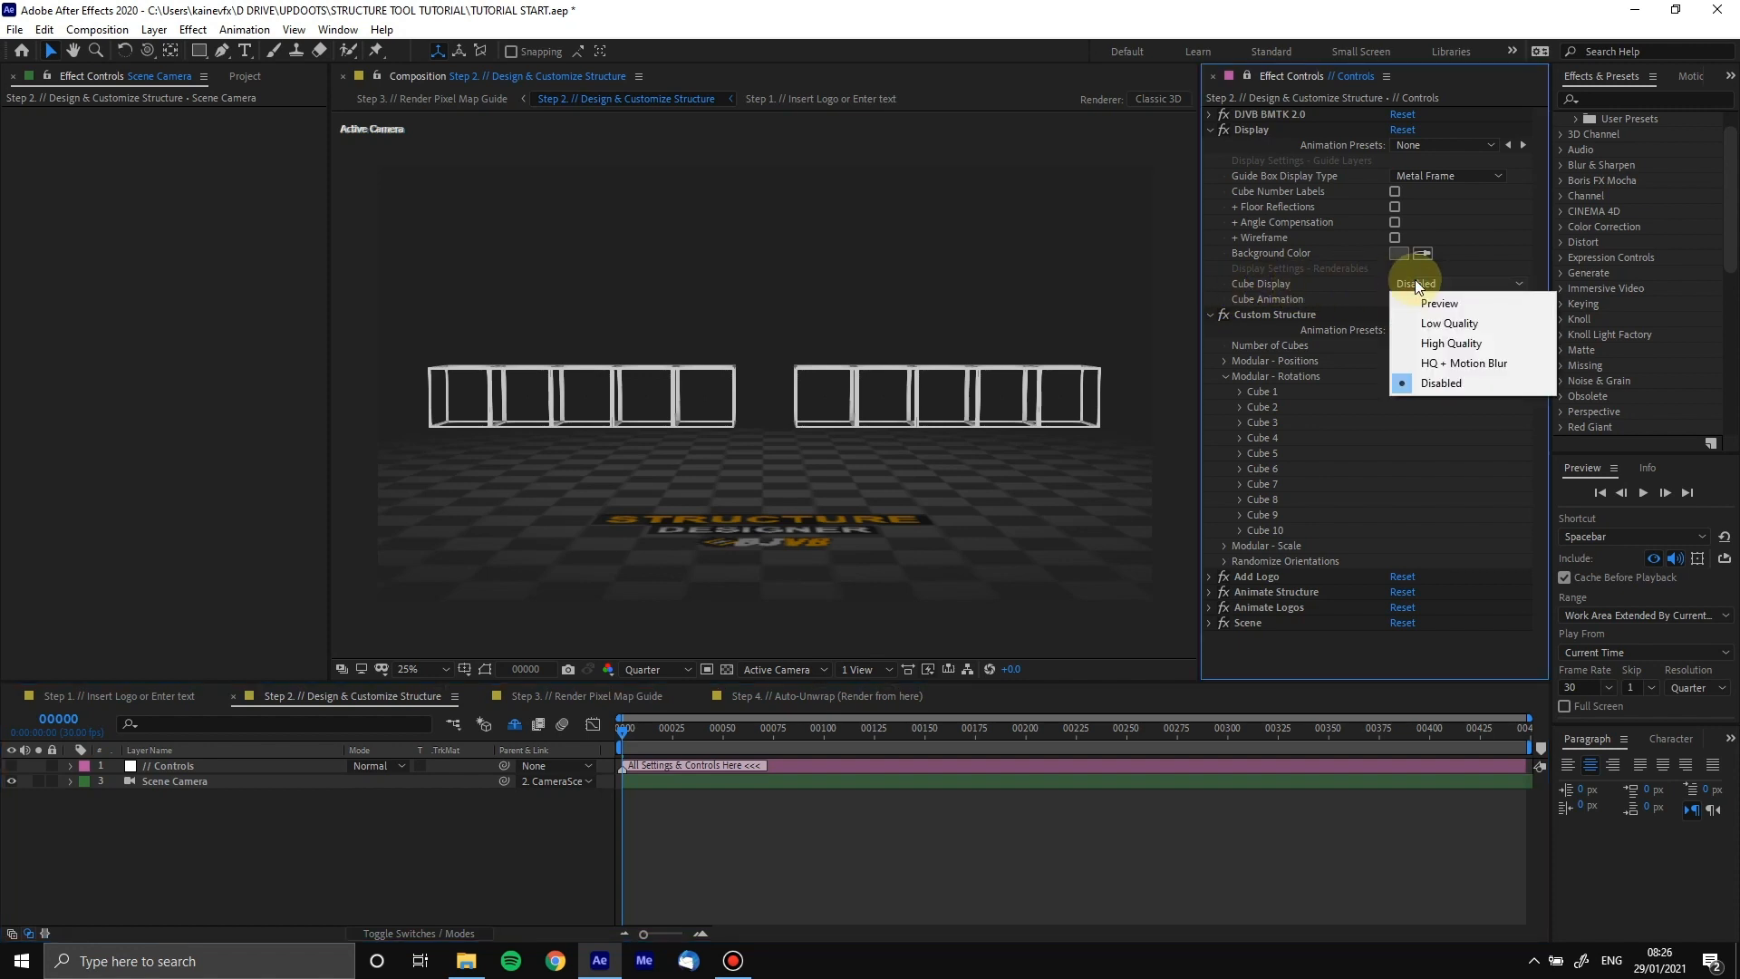
left_click(1463, 345)
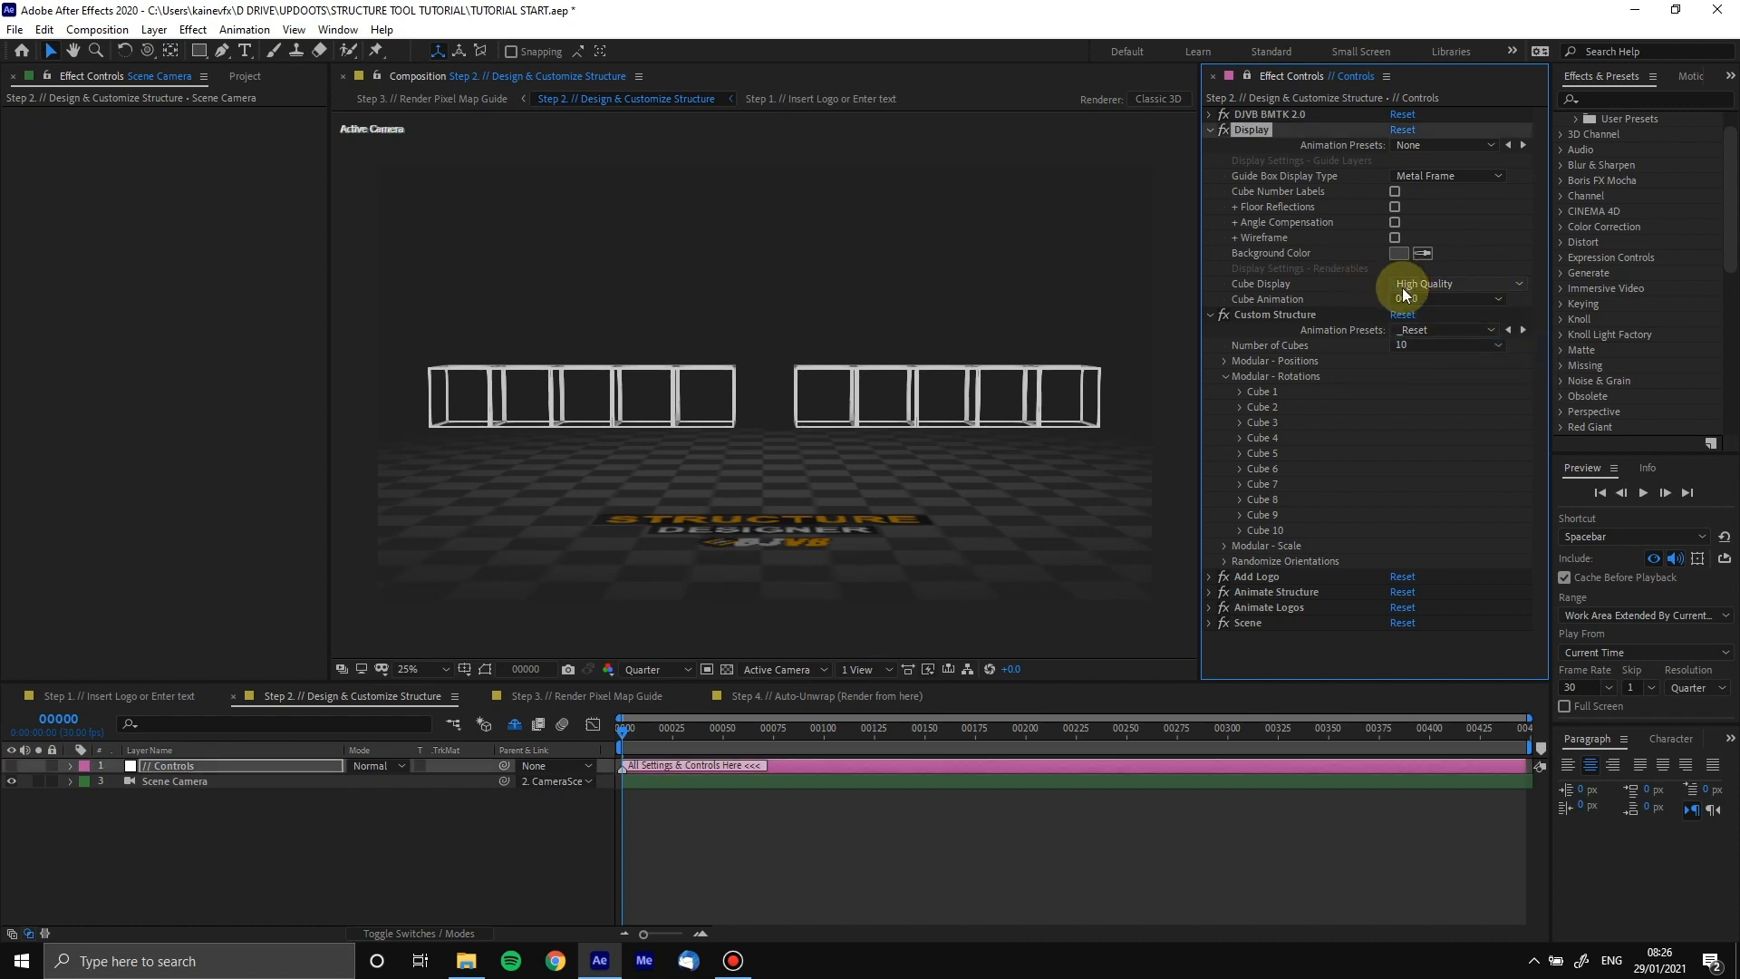
left_click(1416, 302)
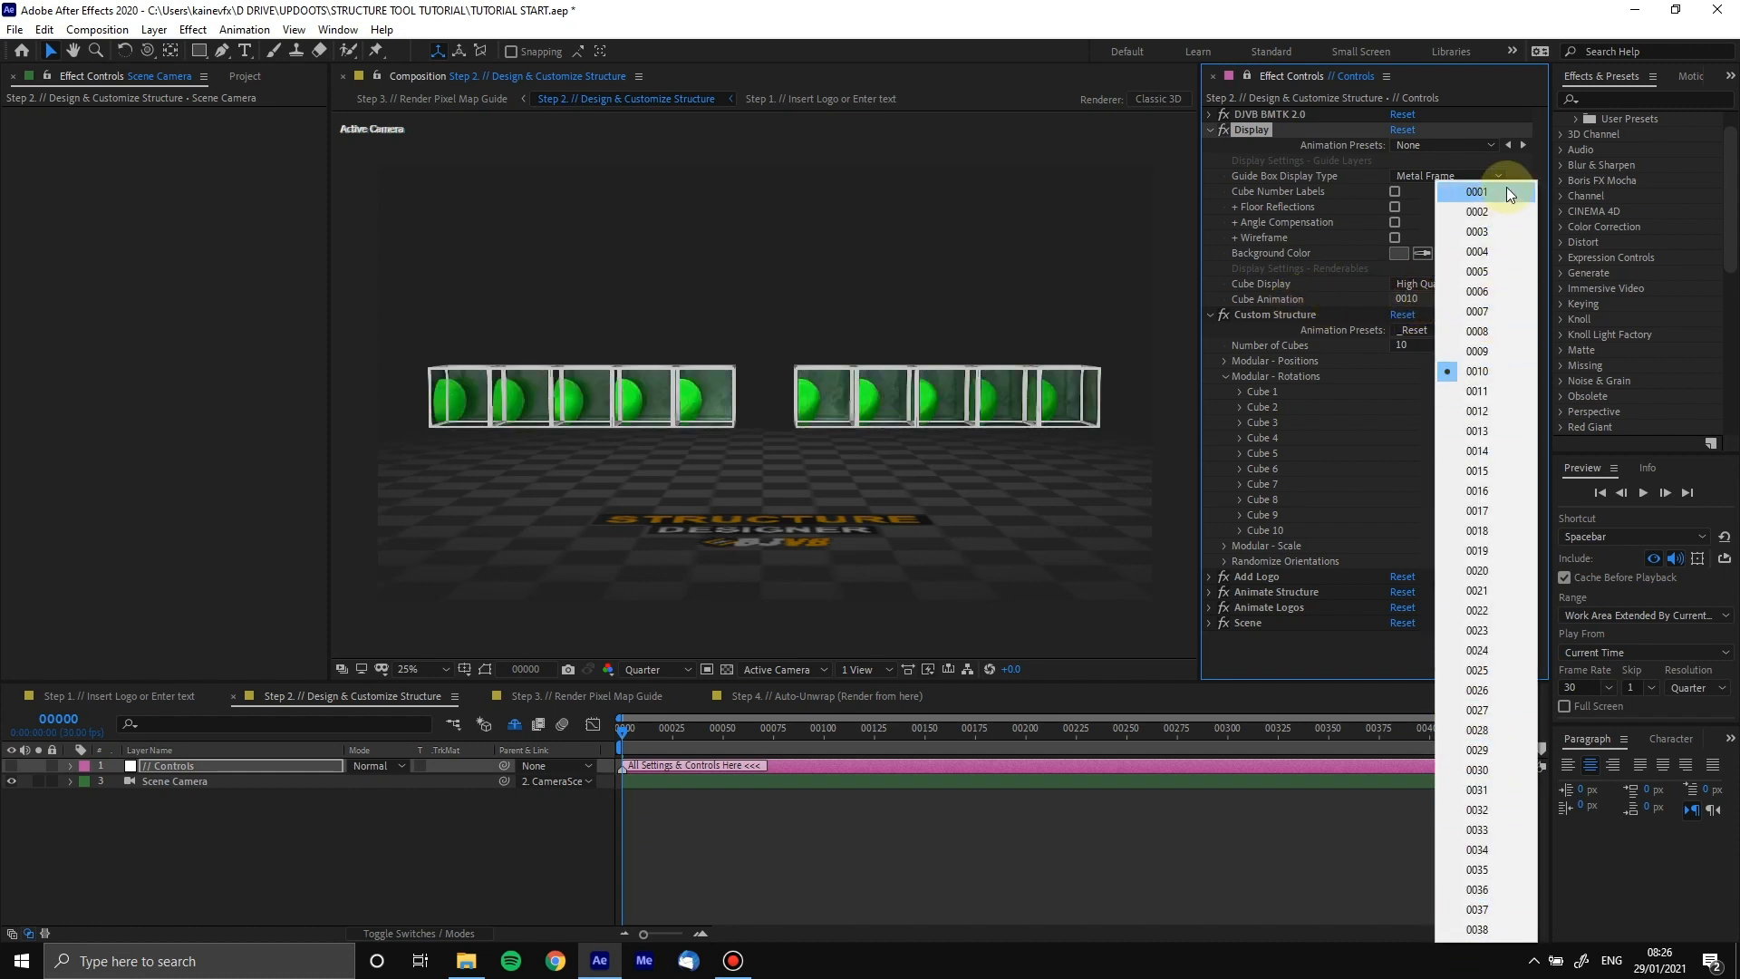
left_click(1322, 296)
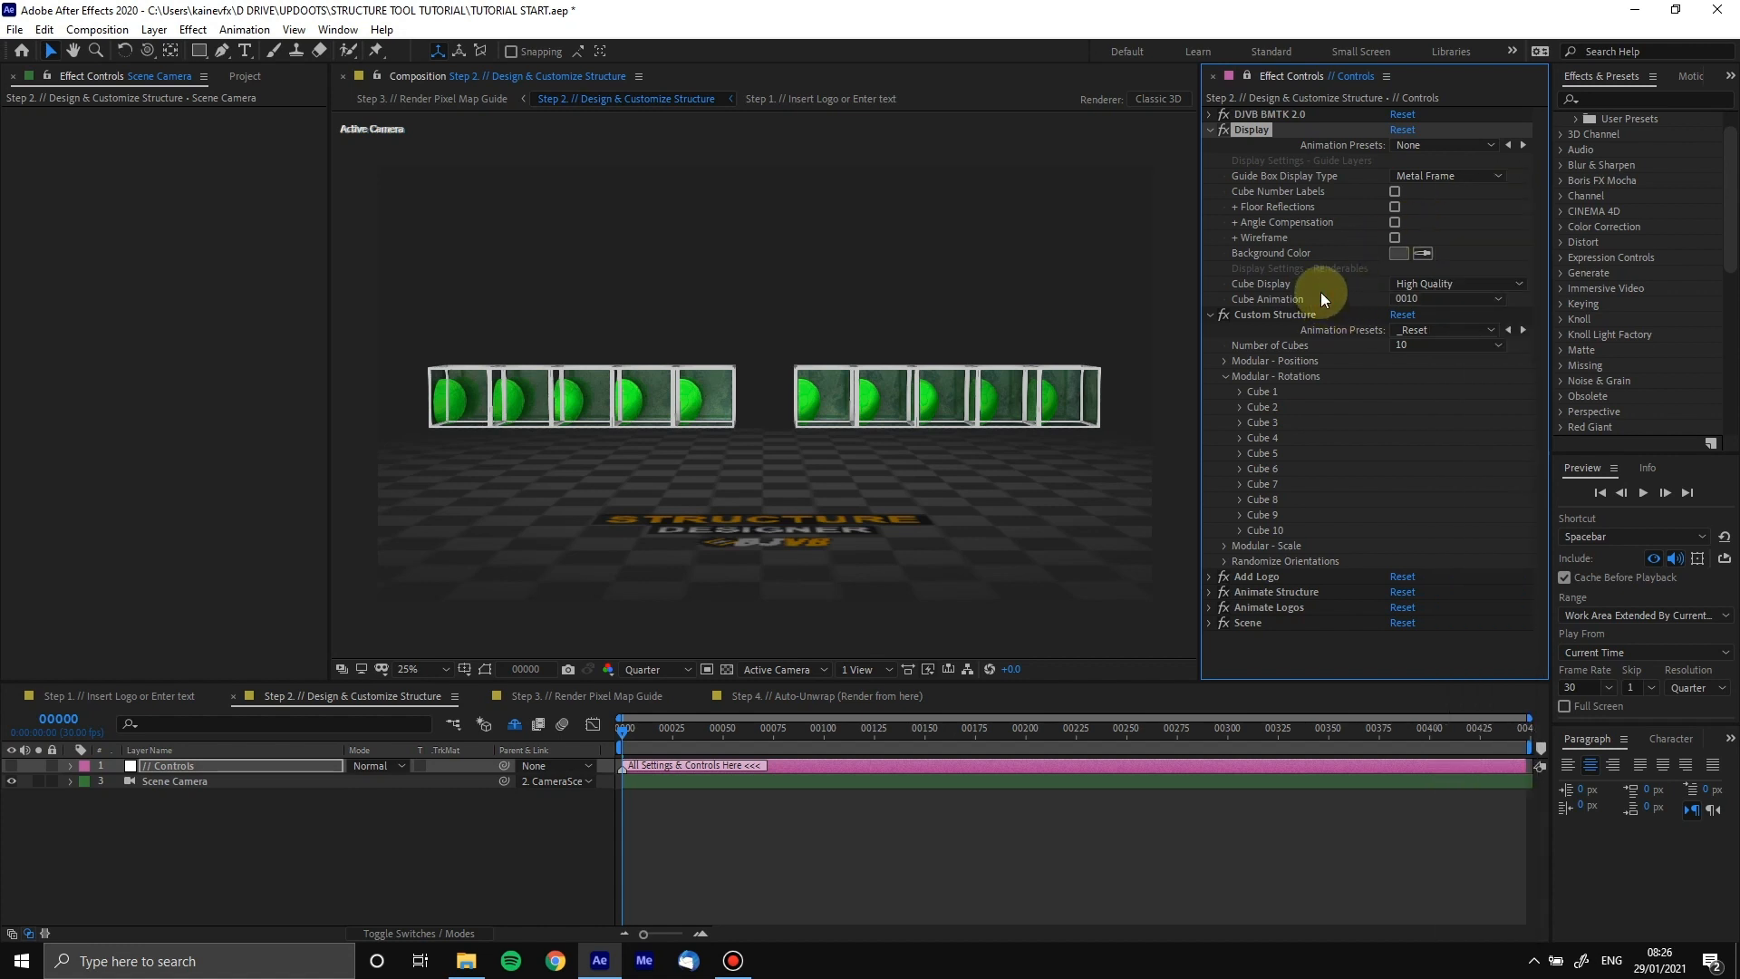
Set the Guide Box Display Type to Disabled so only the rendered cubes are displayed
left_click(1413, 176)
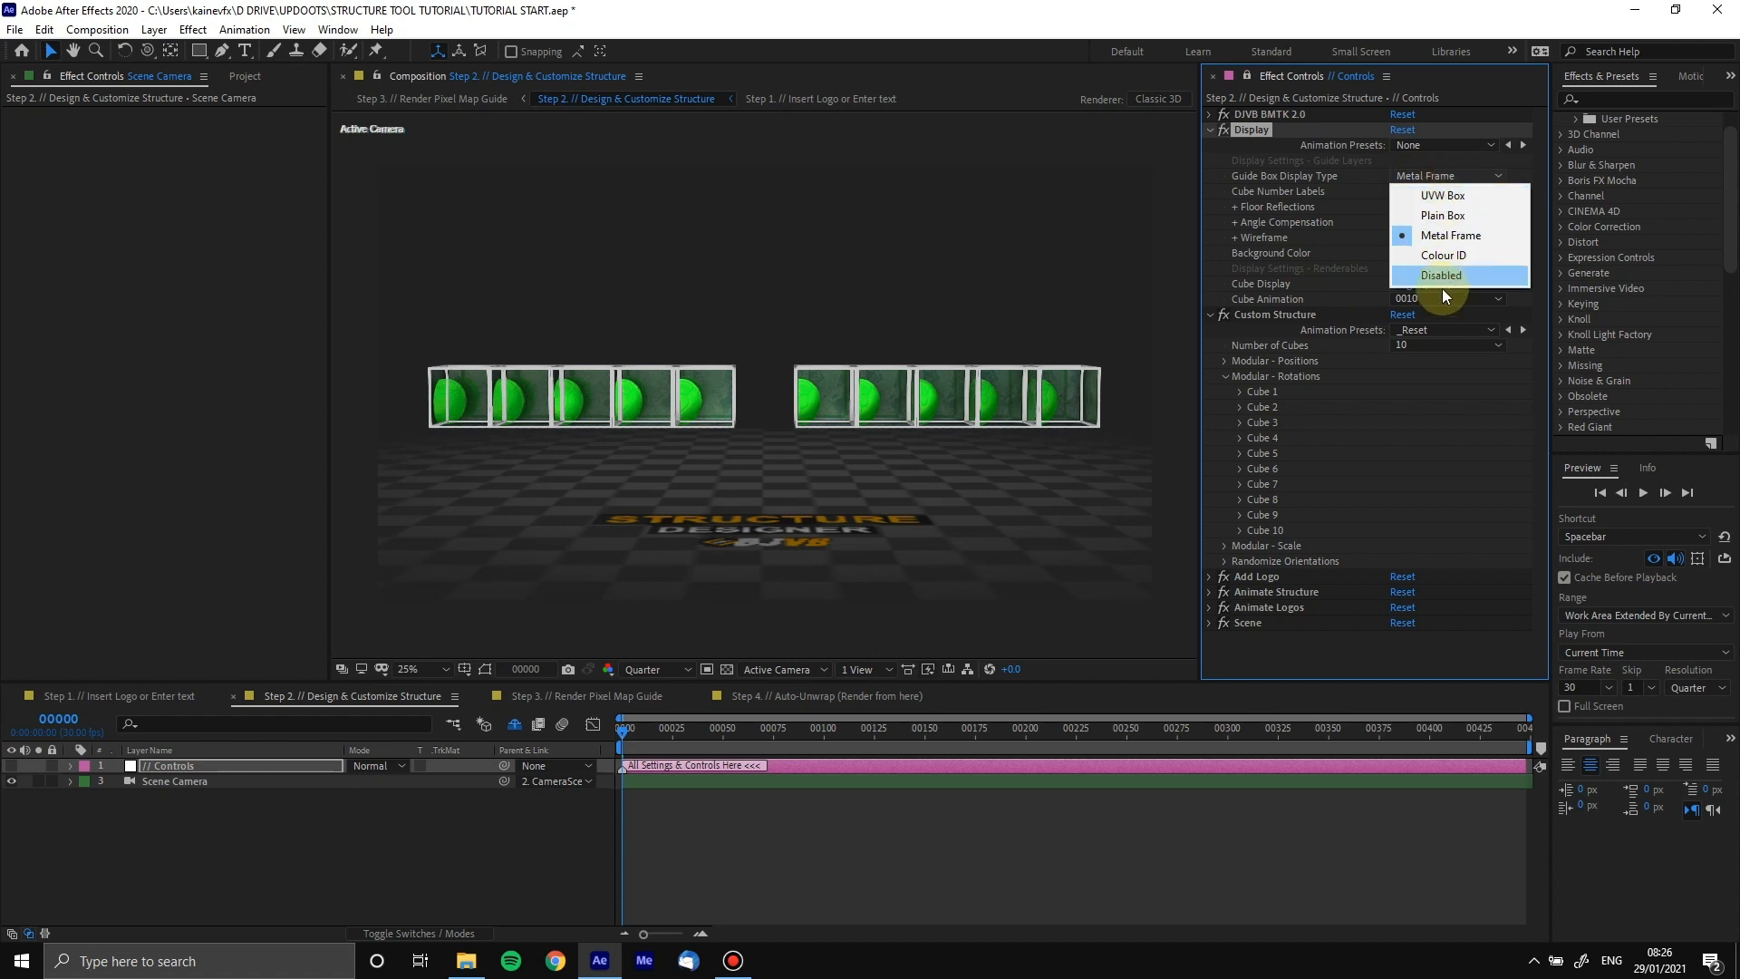
left_click(1328, 182)
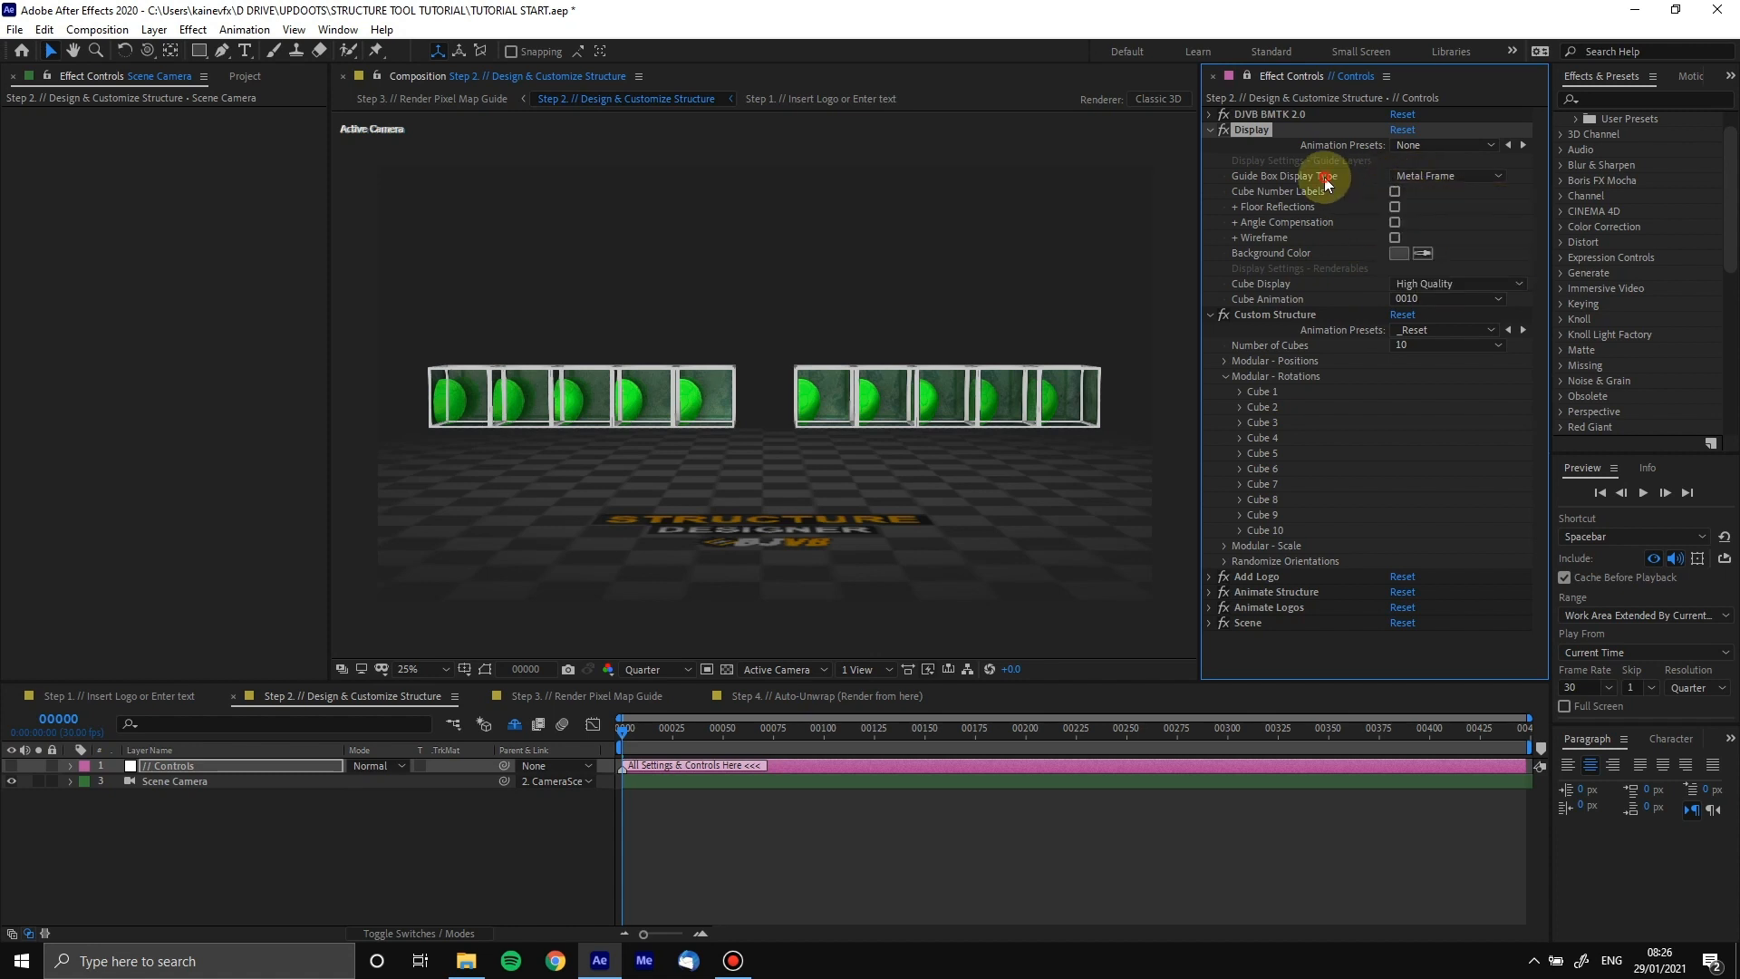
left_click(1444, 181)
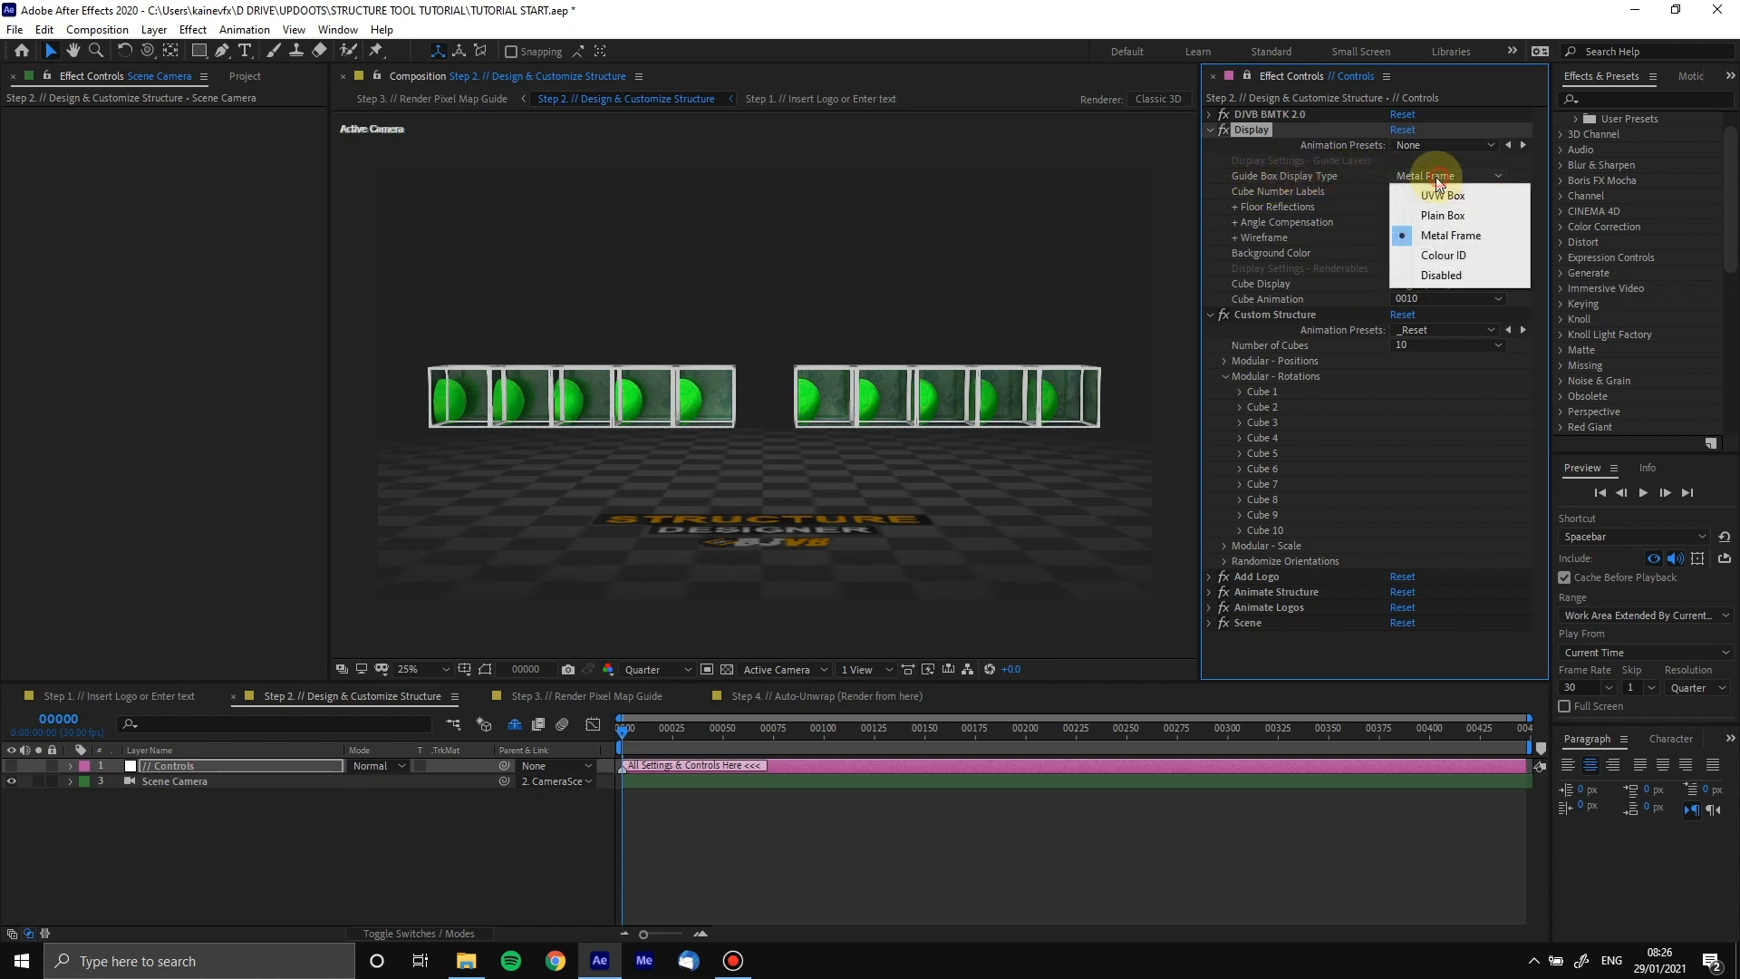
left_click(1433, 276)
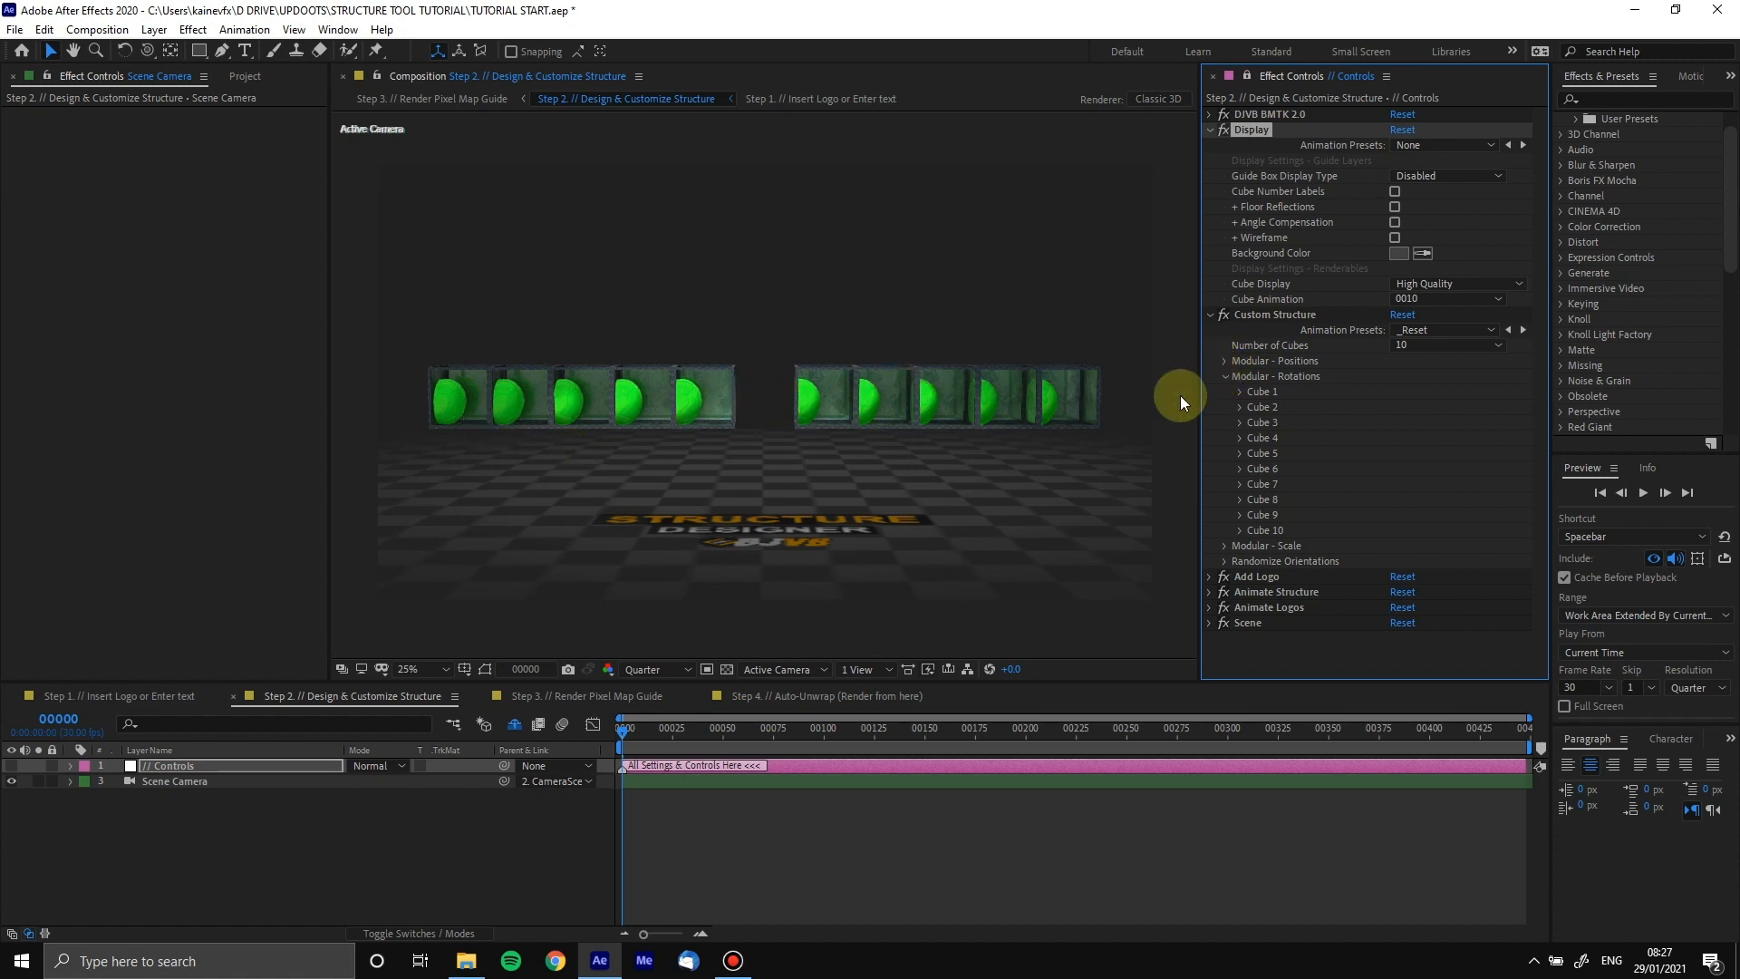
Apply the Angled Medium DJ Booth animation preset to the Custom Structure effect
left_click(1272, 317)
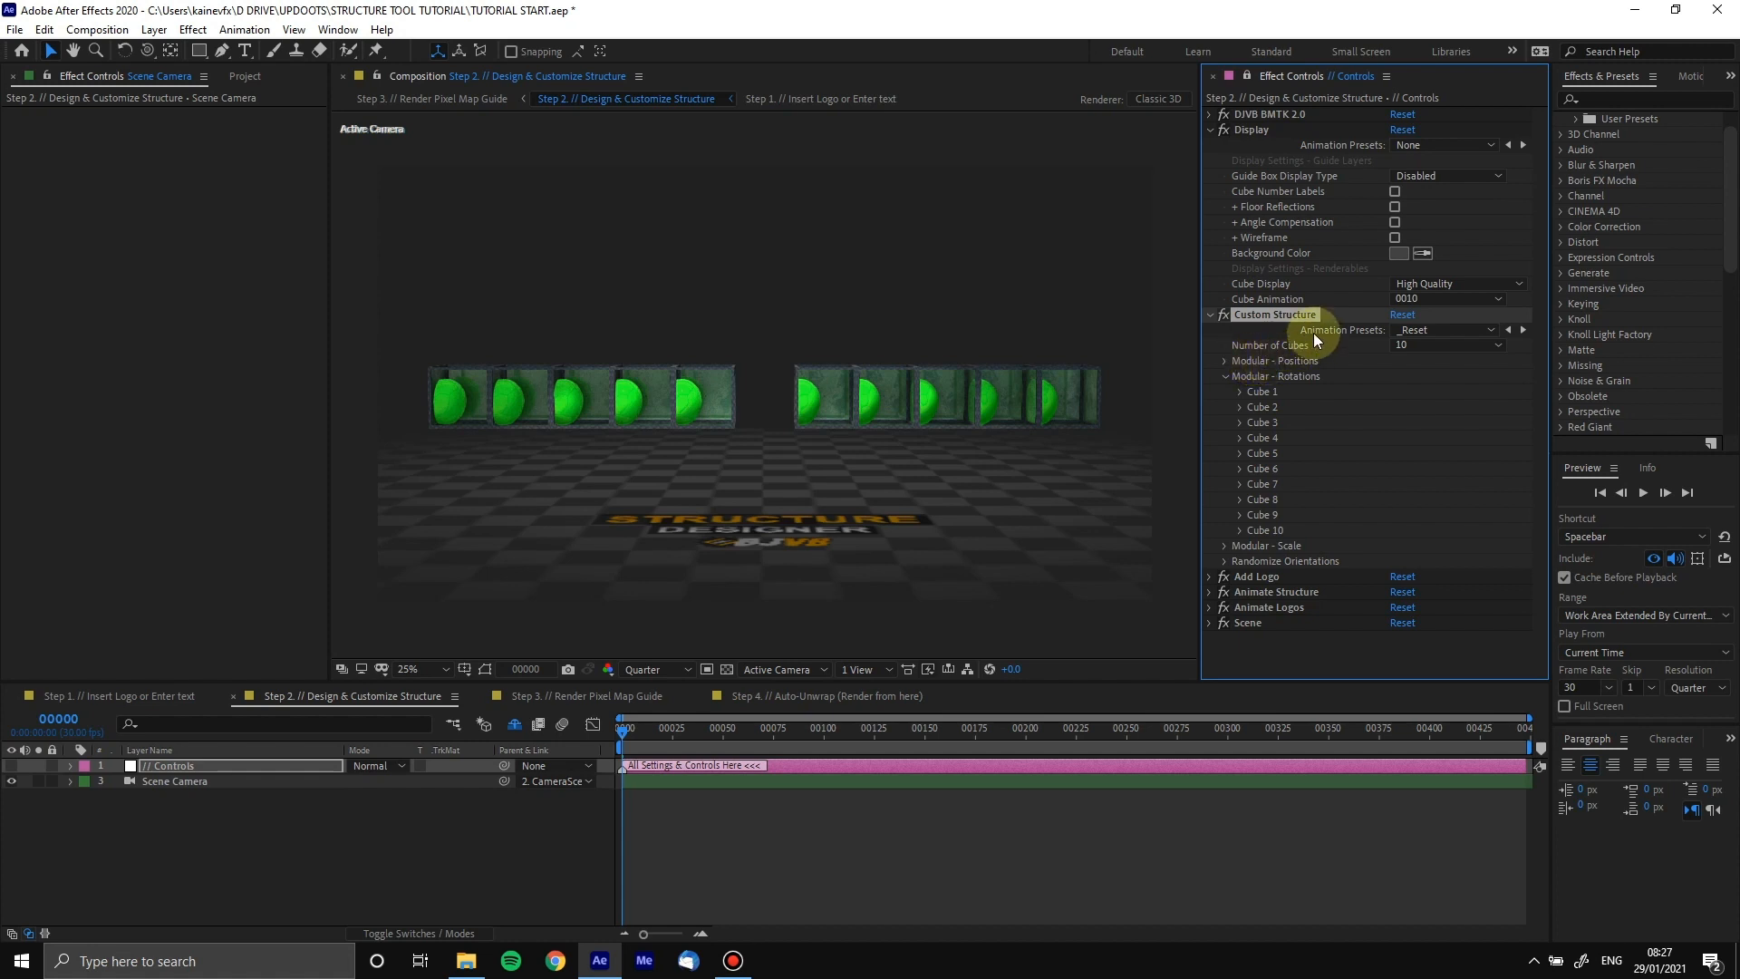
left_click(1410, 330)
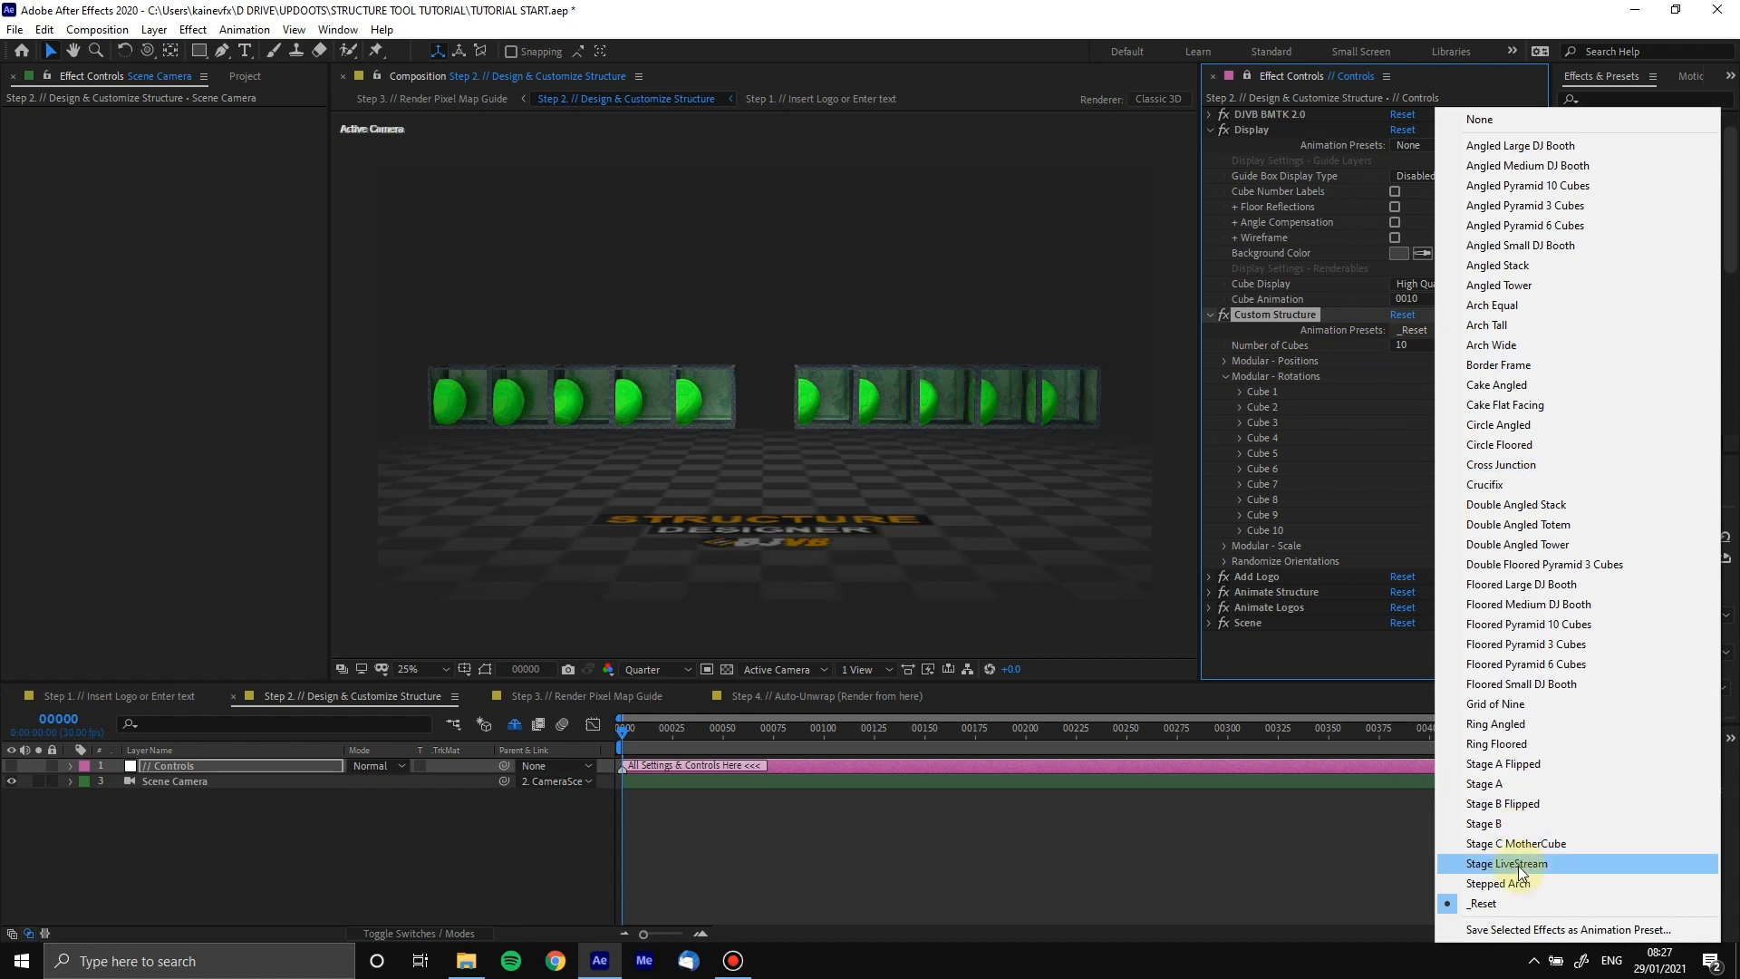
left_click(1527, 165)
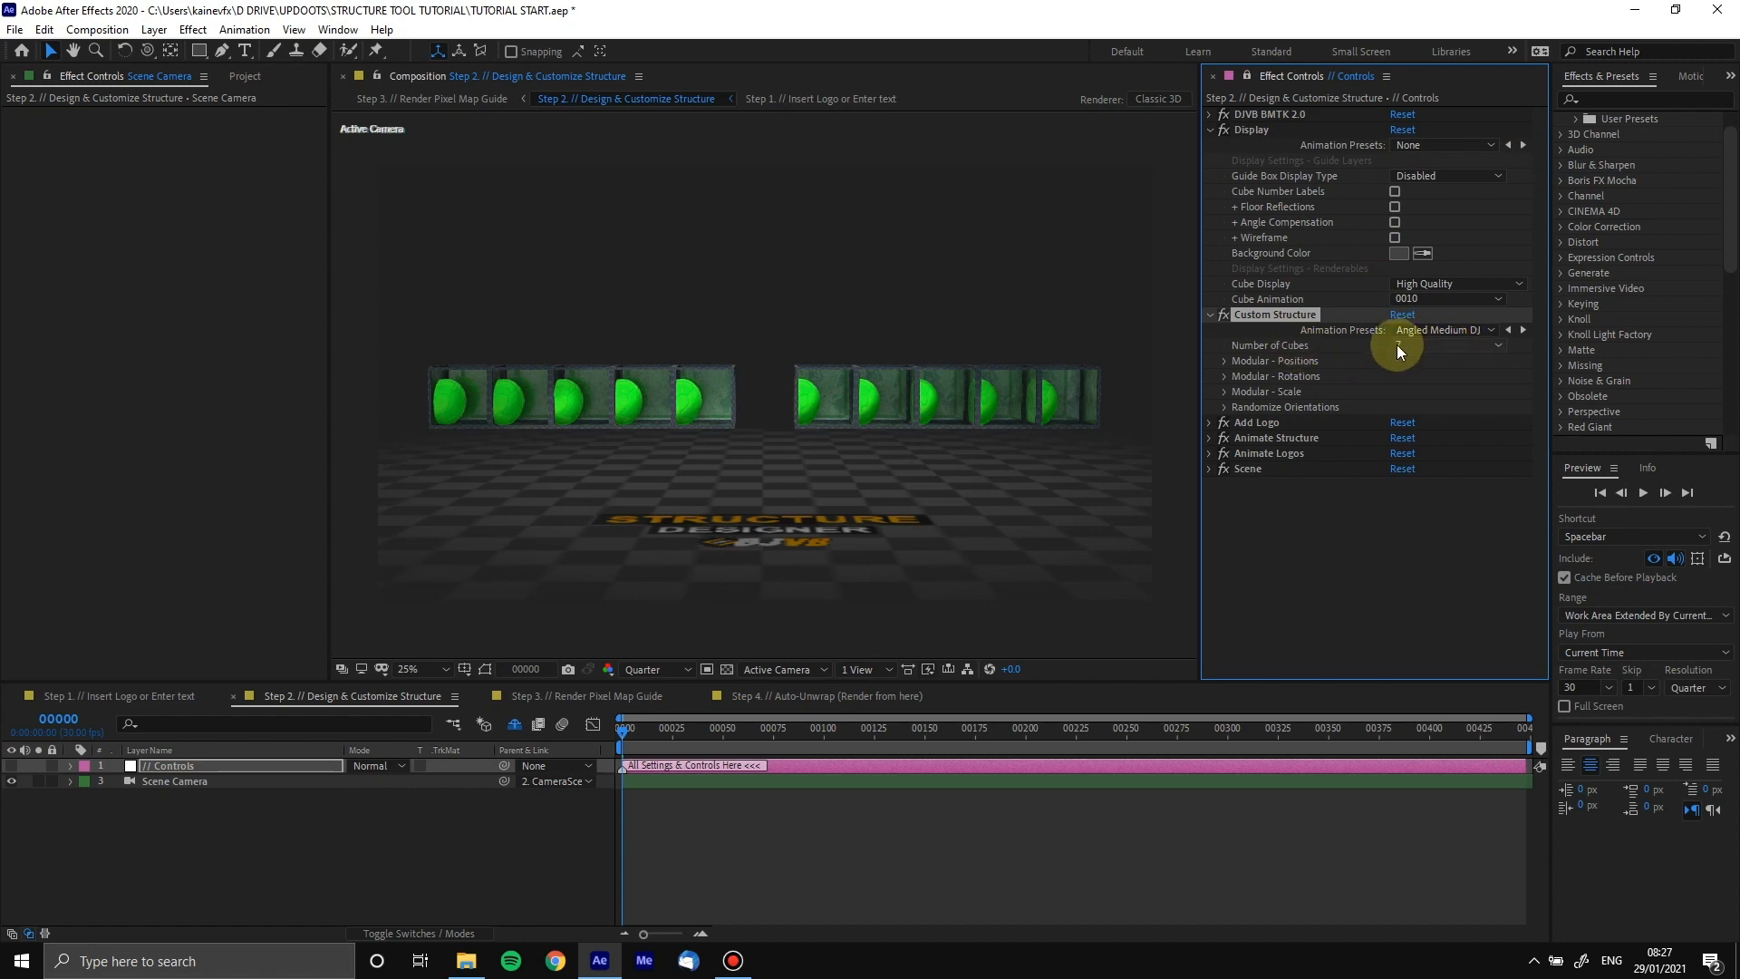
Examine the preset's modular cube positions and the pan and tilt rotation values of Cube 1
left_click(1226, 361)
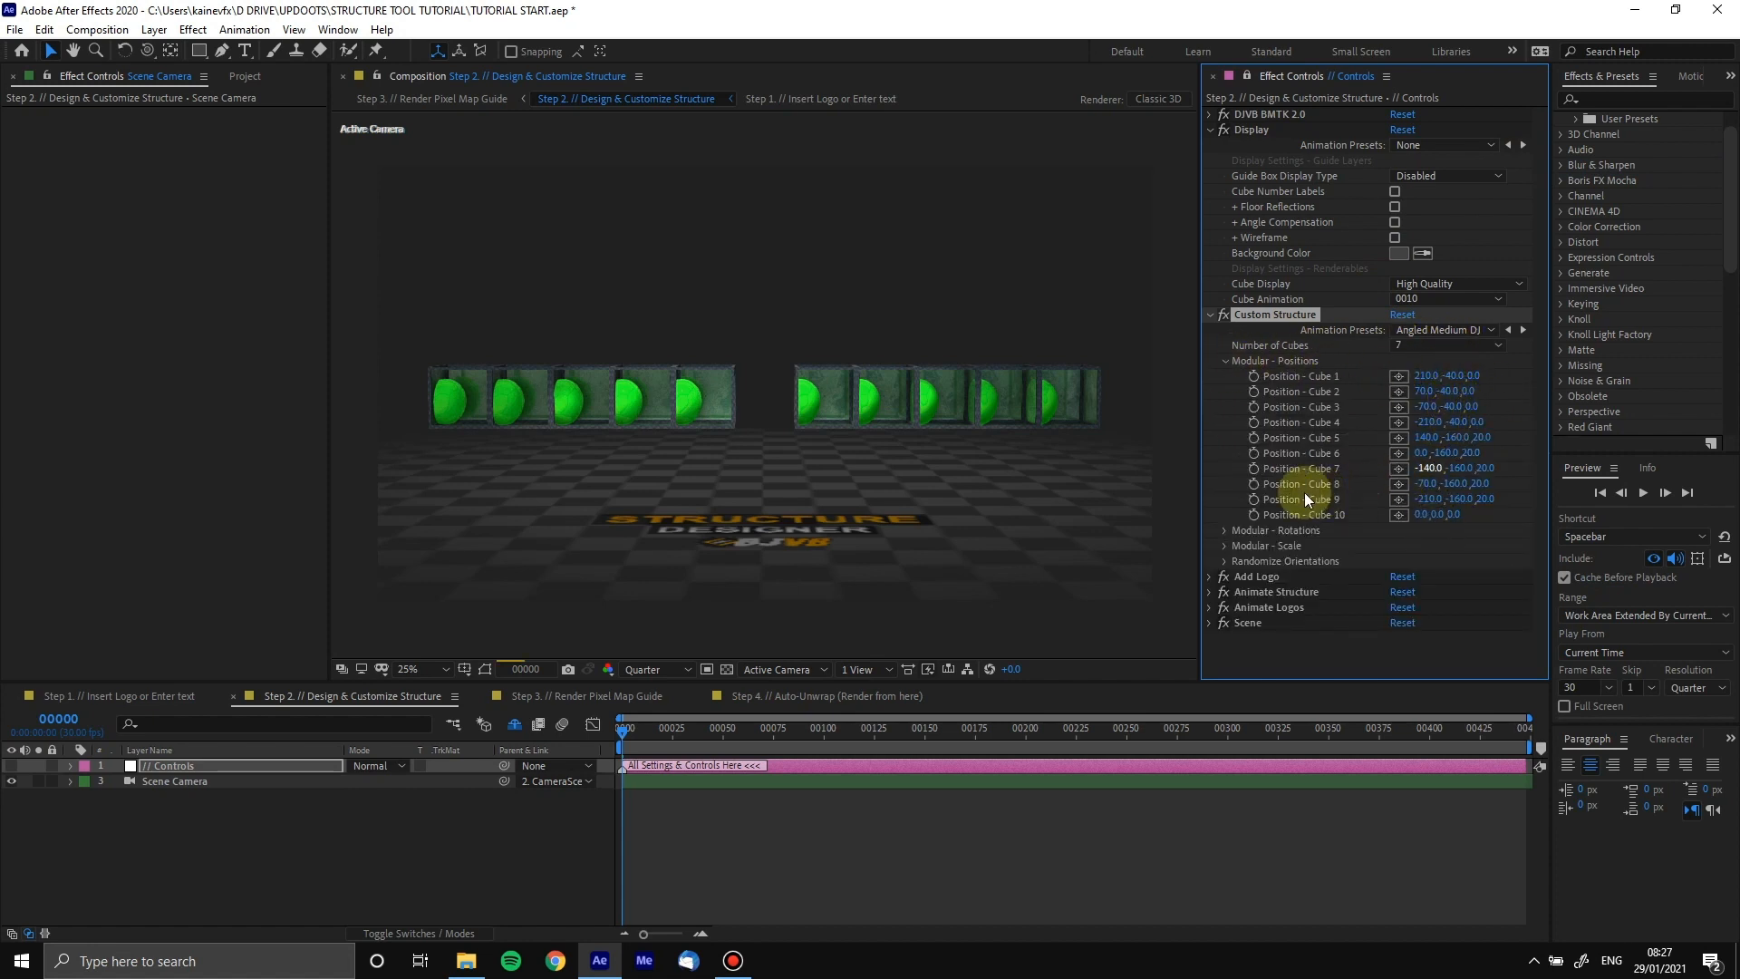
left_click(1224, 533)
scroll(1286, 435, "down", 2)
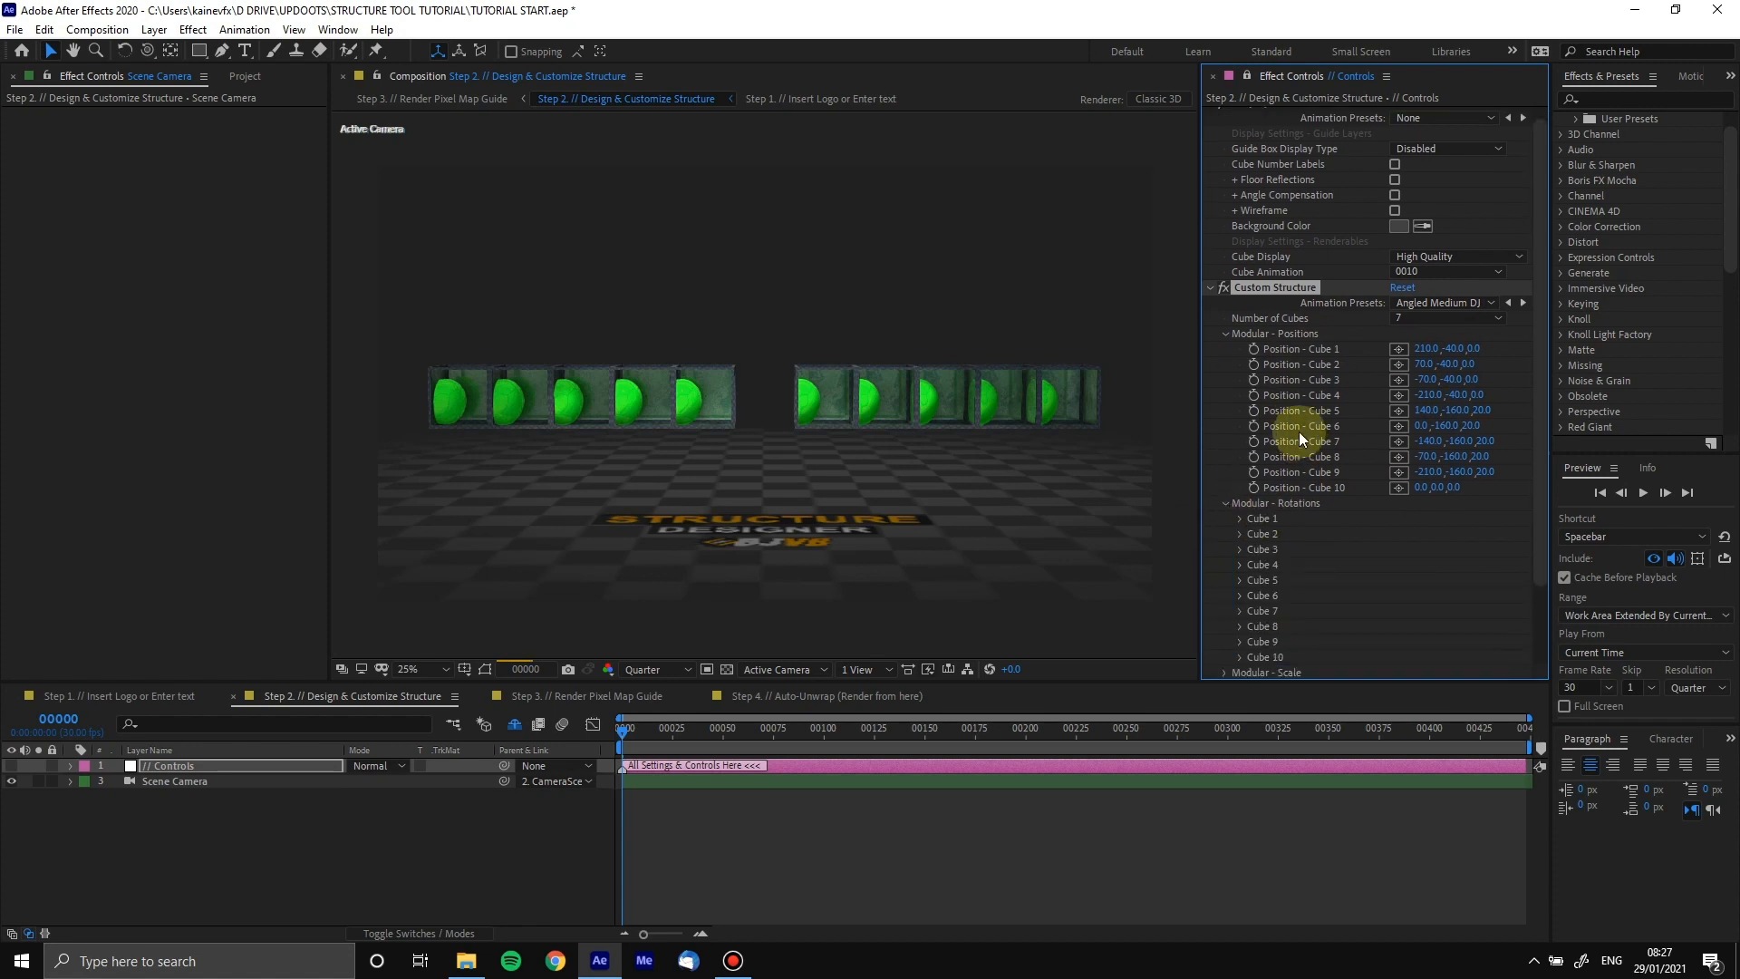
left_click(1241, 465)
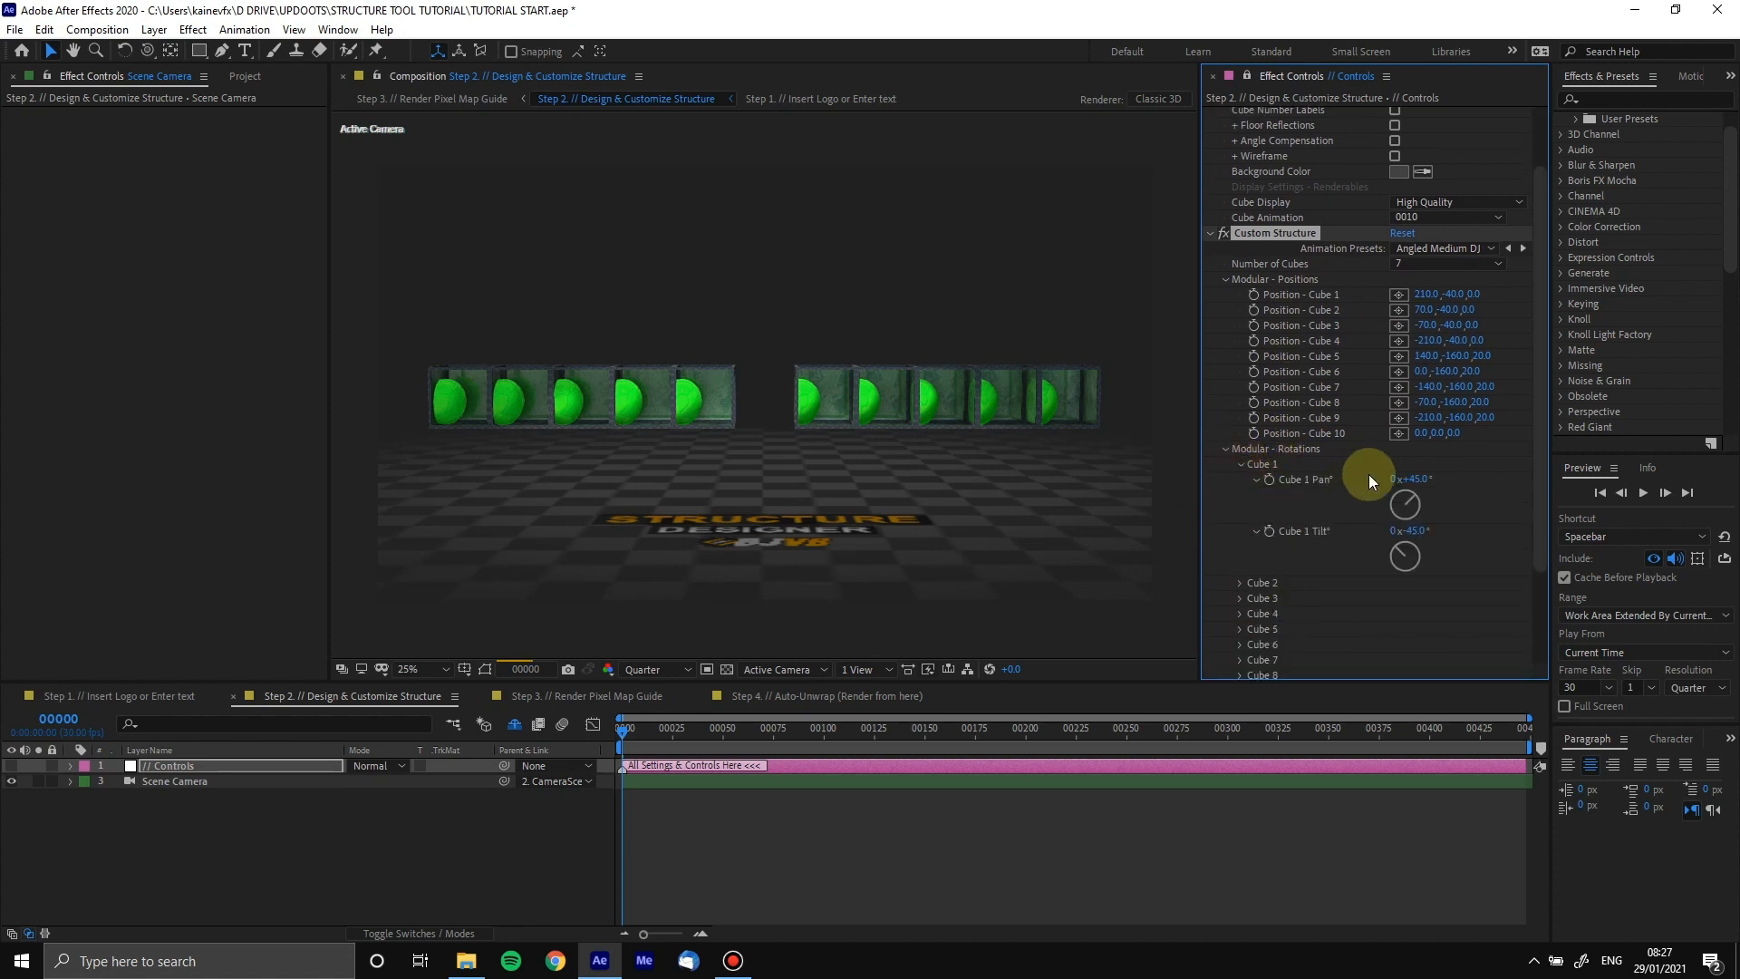
left_click(1255, 480)
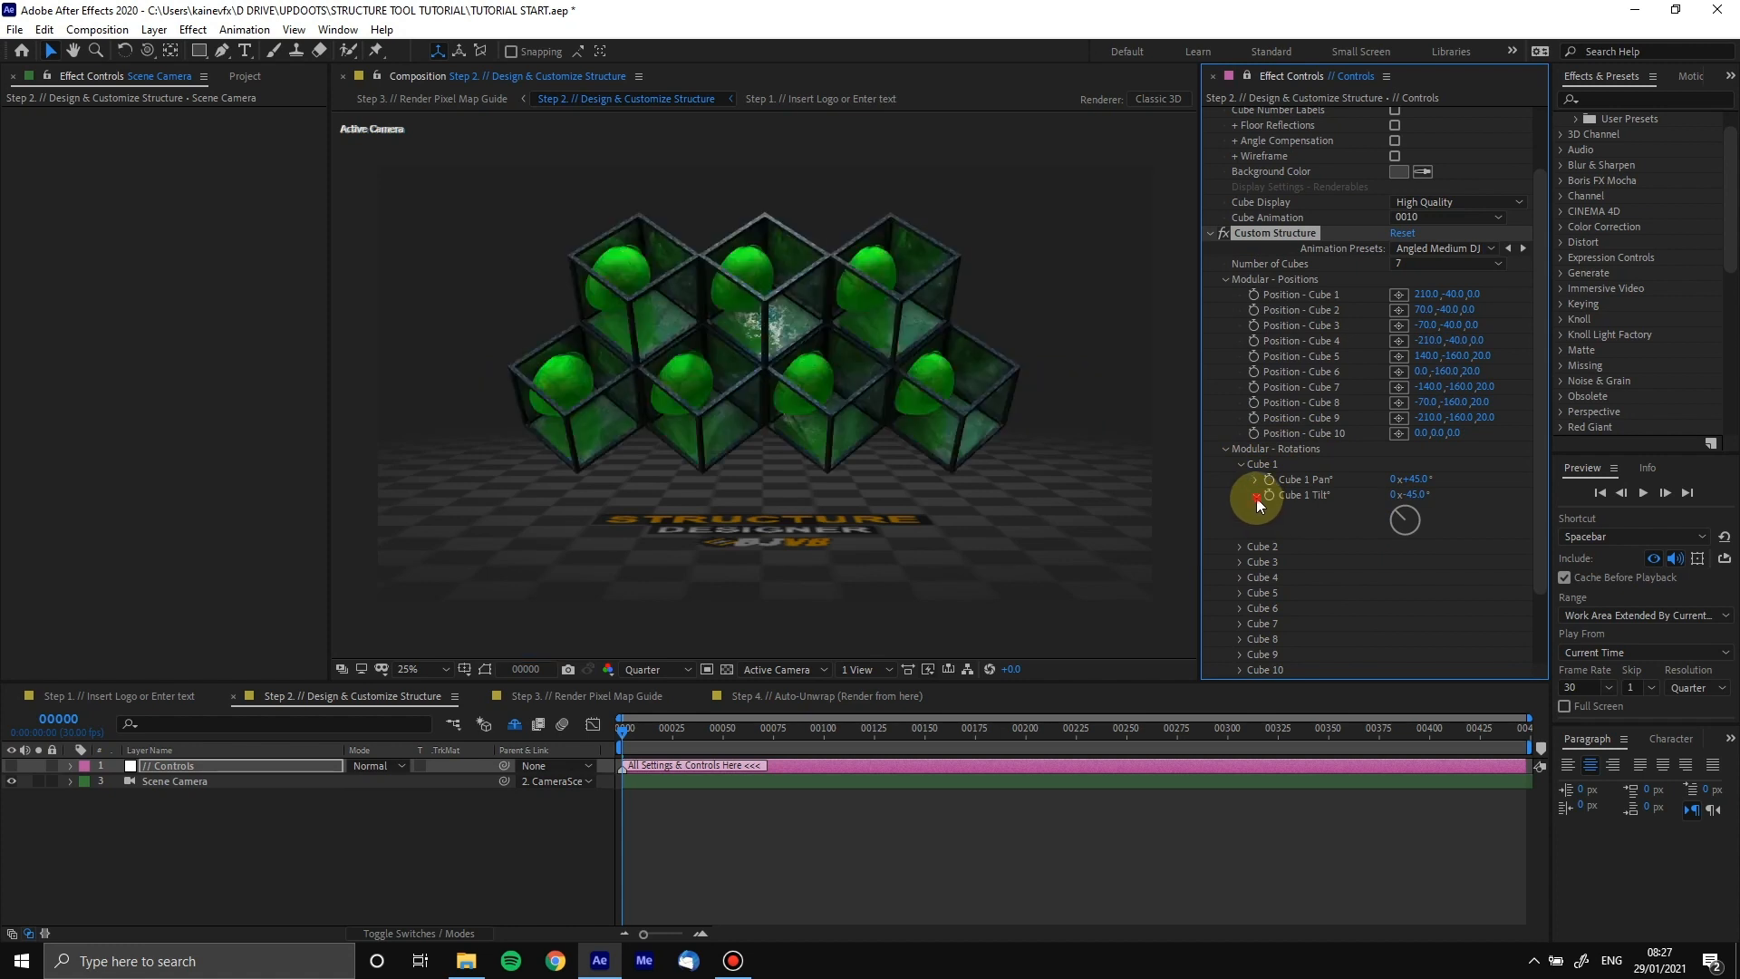
left_click(1256, 495)
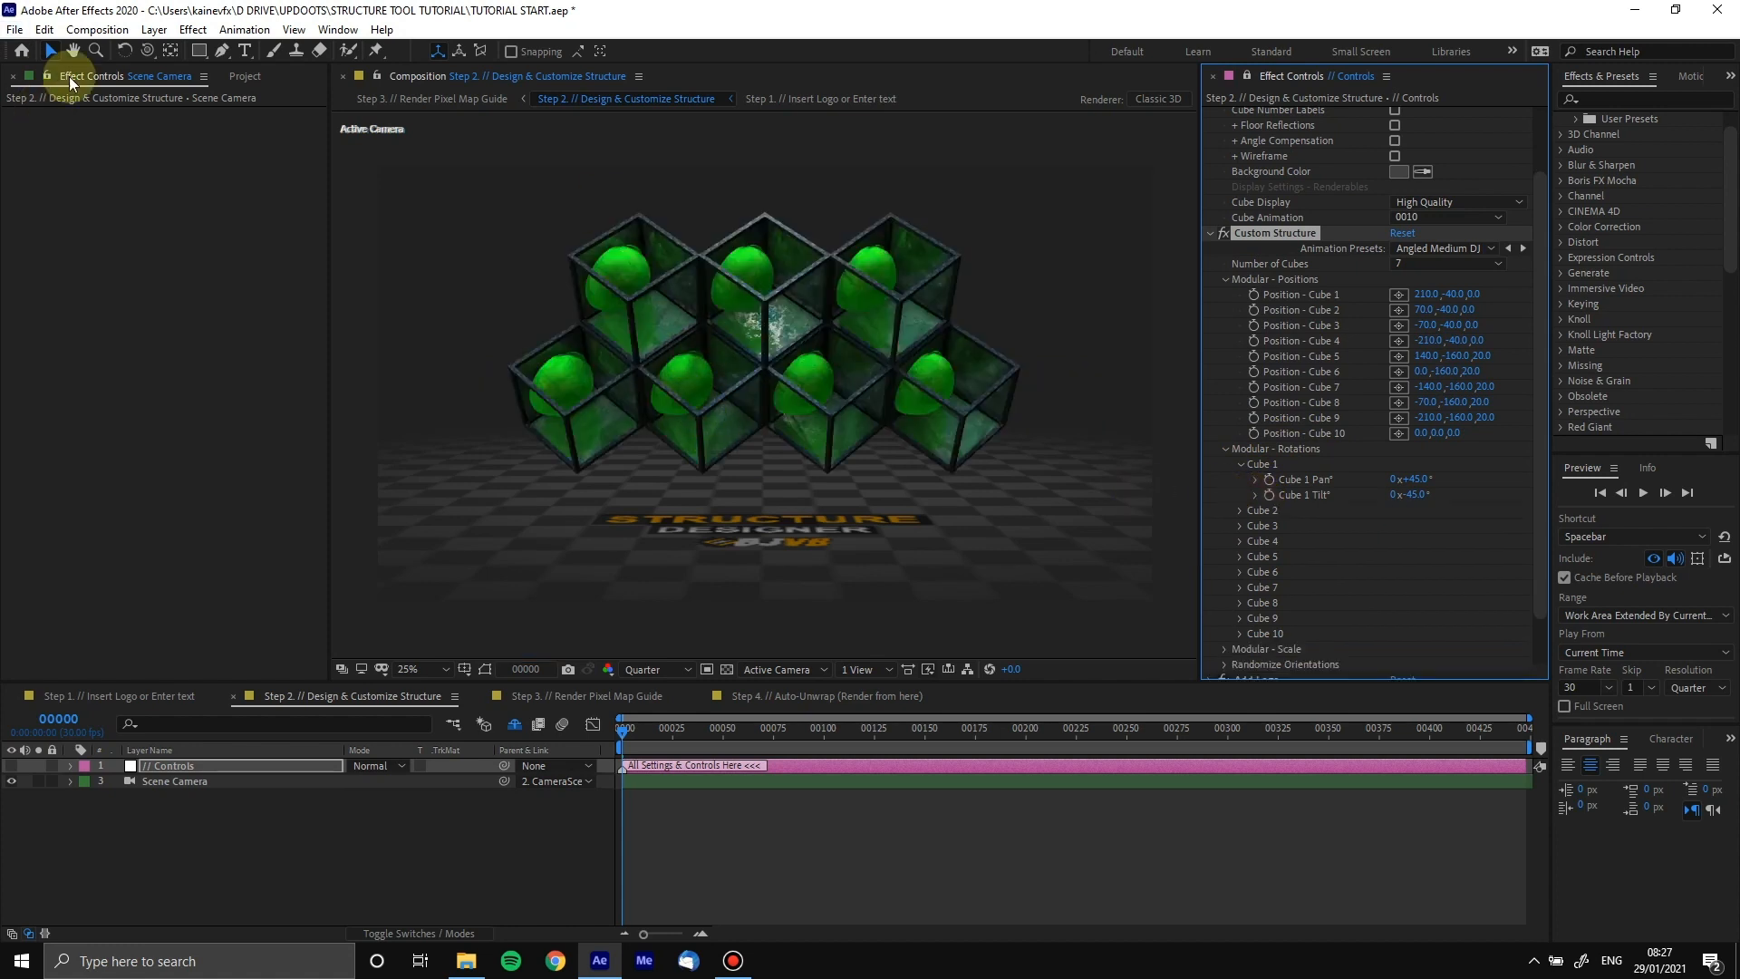
Orbit the scene camera slightly around the cube structure to a lower viewing angle
left_click(147, 50)
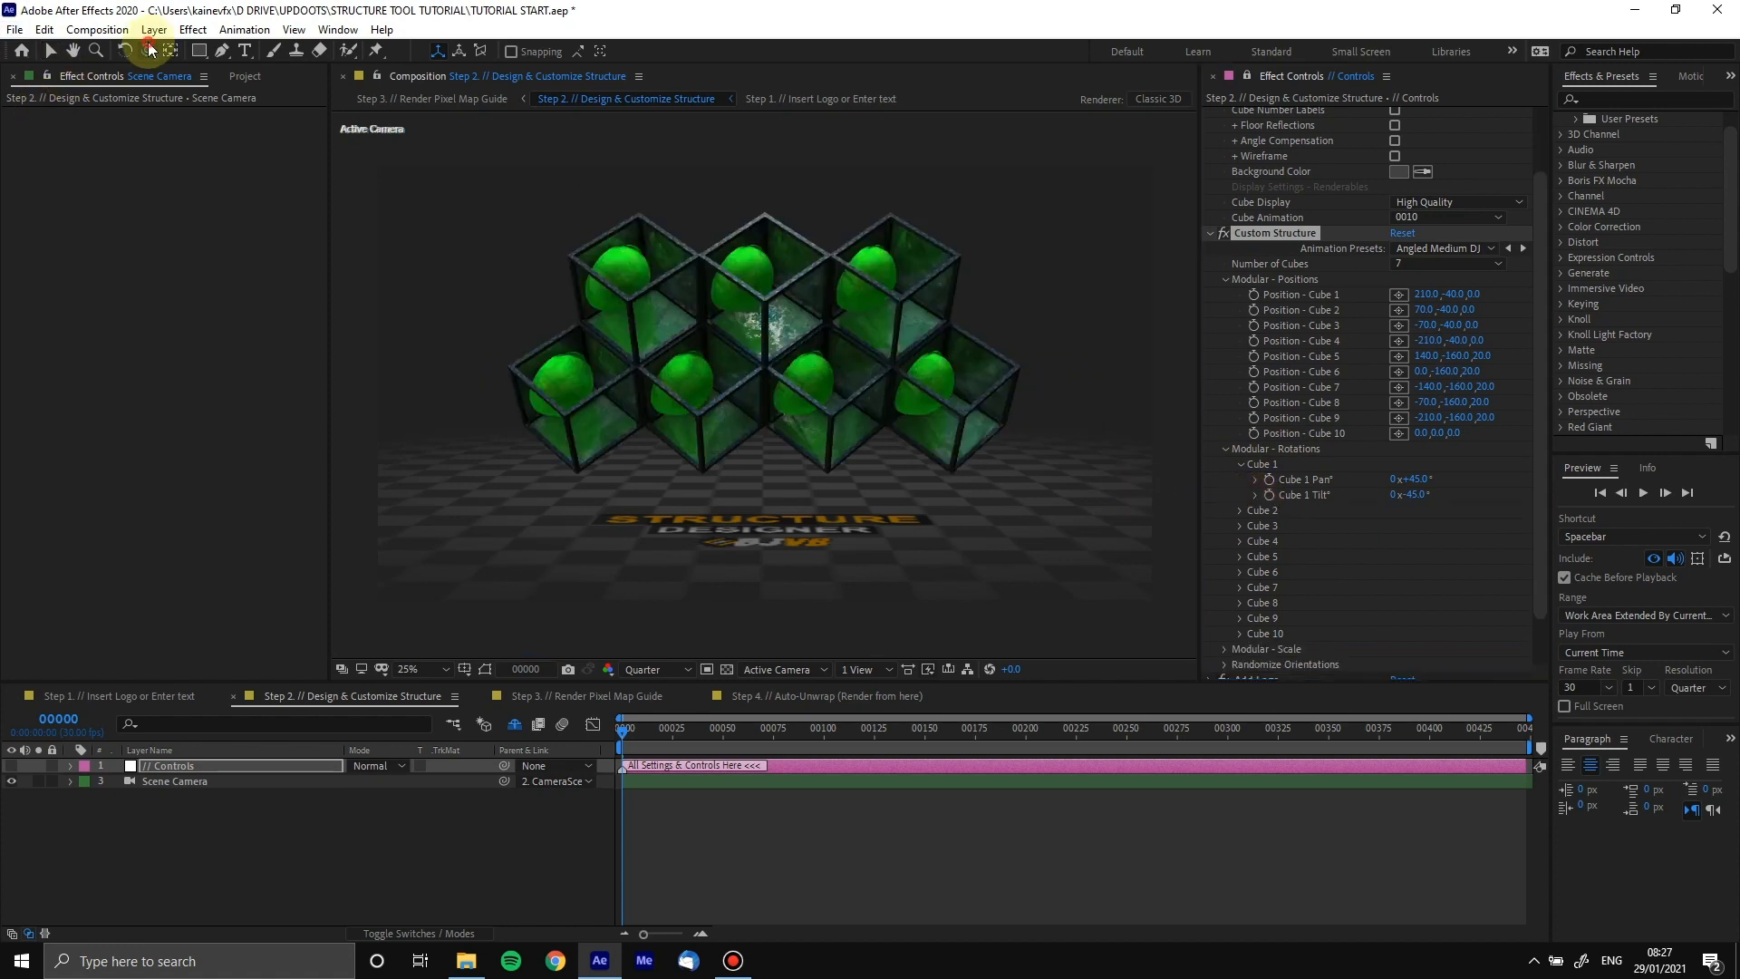
left_click(798, 411)
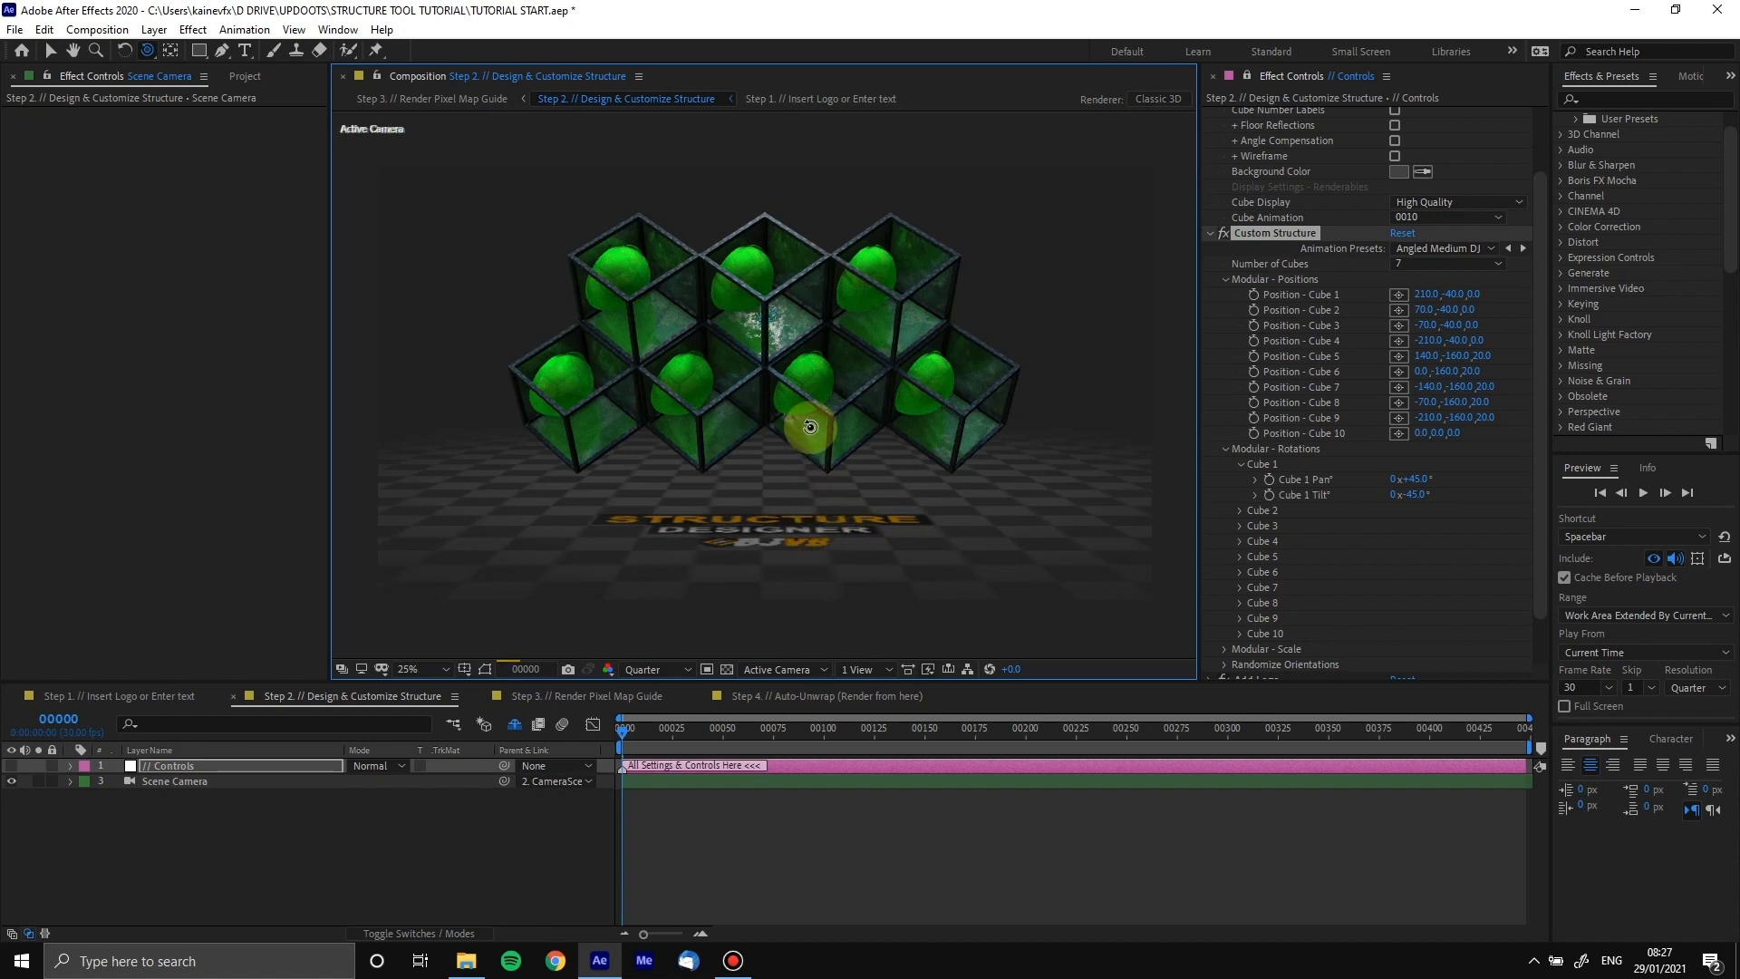
left_click_drag(812, 276, 797, 283)
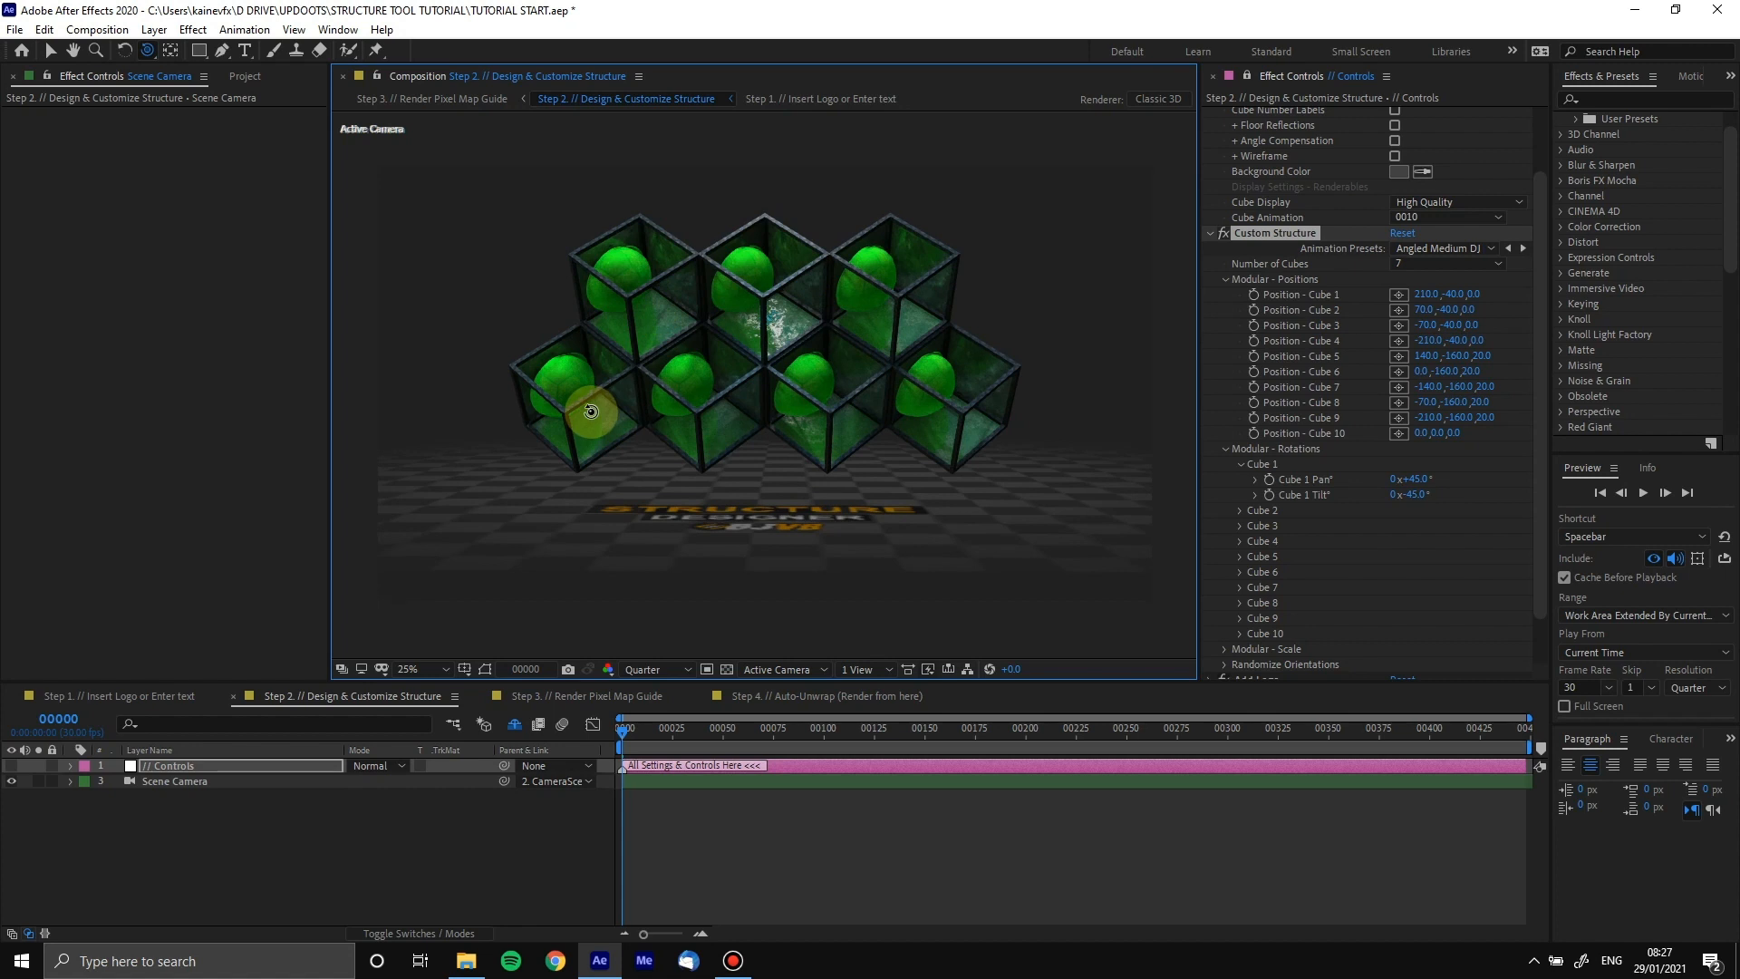
Compare the Step 4 // Auto-Unwrap composition with the Step 2 // Design & Customize Structure composition, ending on the unwrapped pixel map
left_click(808, 693)
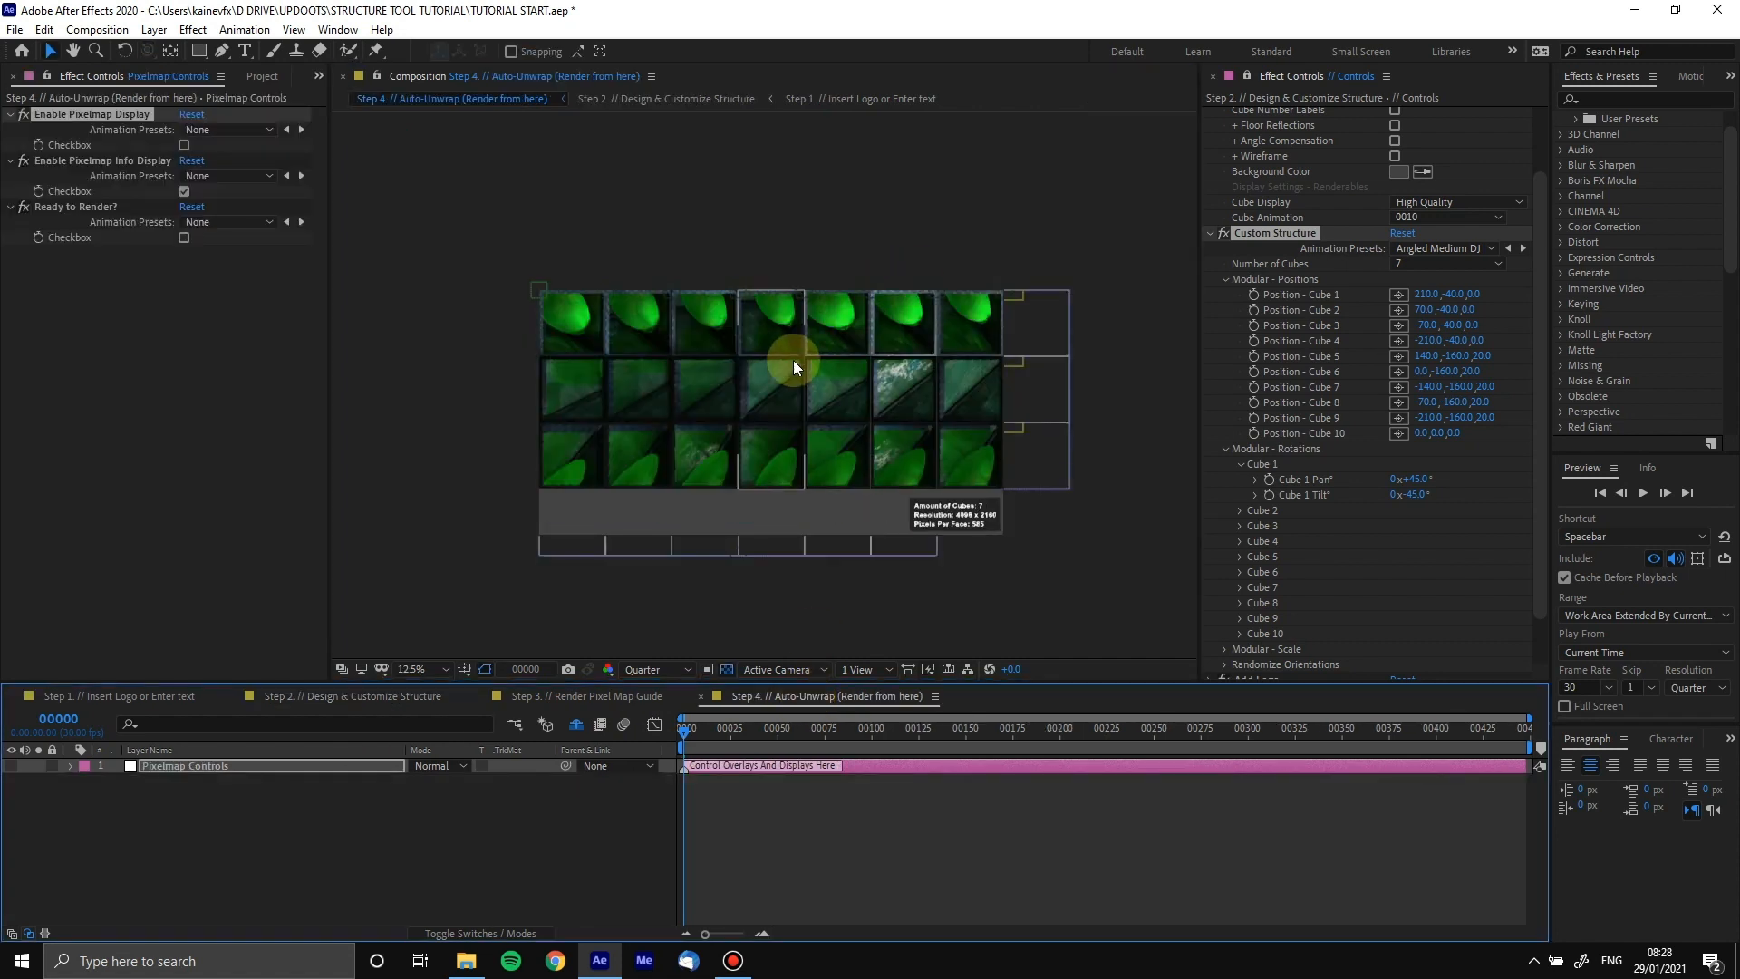
left_click(362, 696)
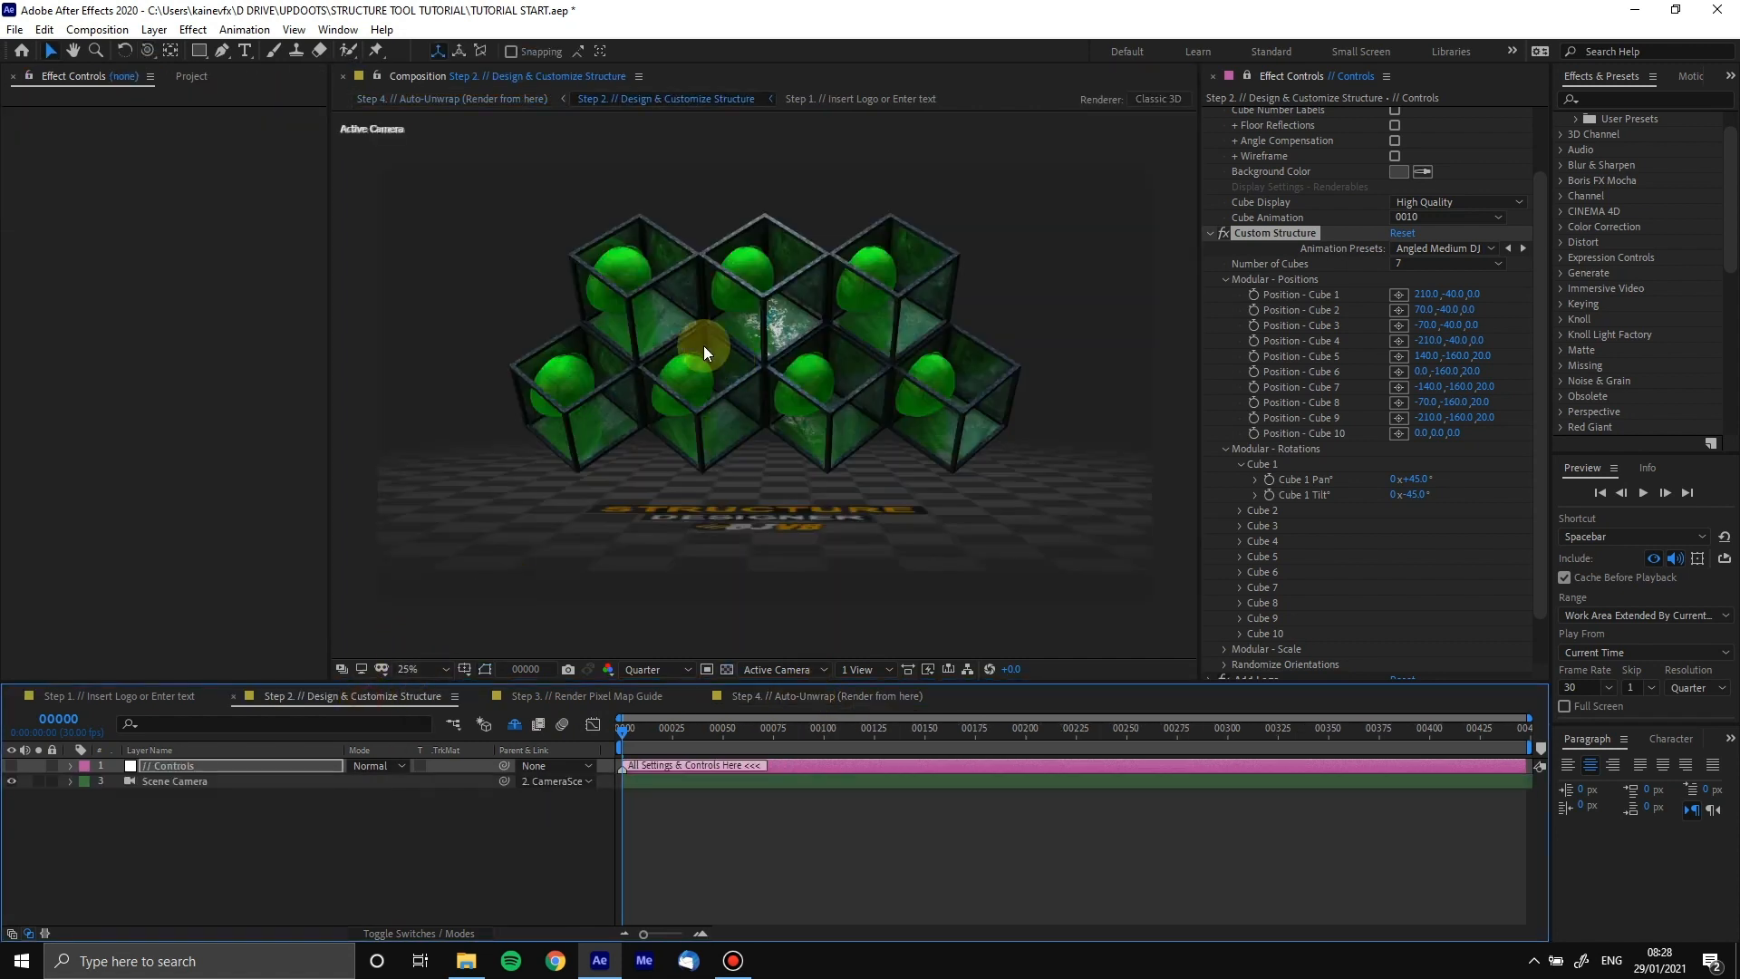
left_click(845, 695)
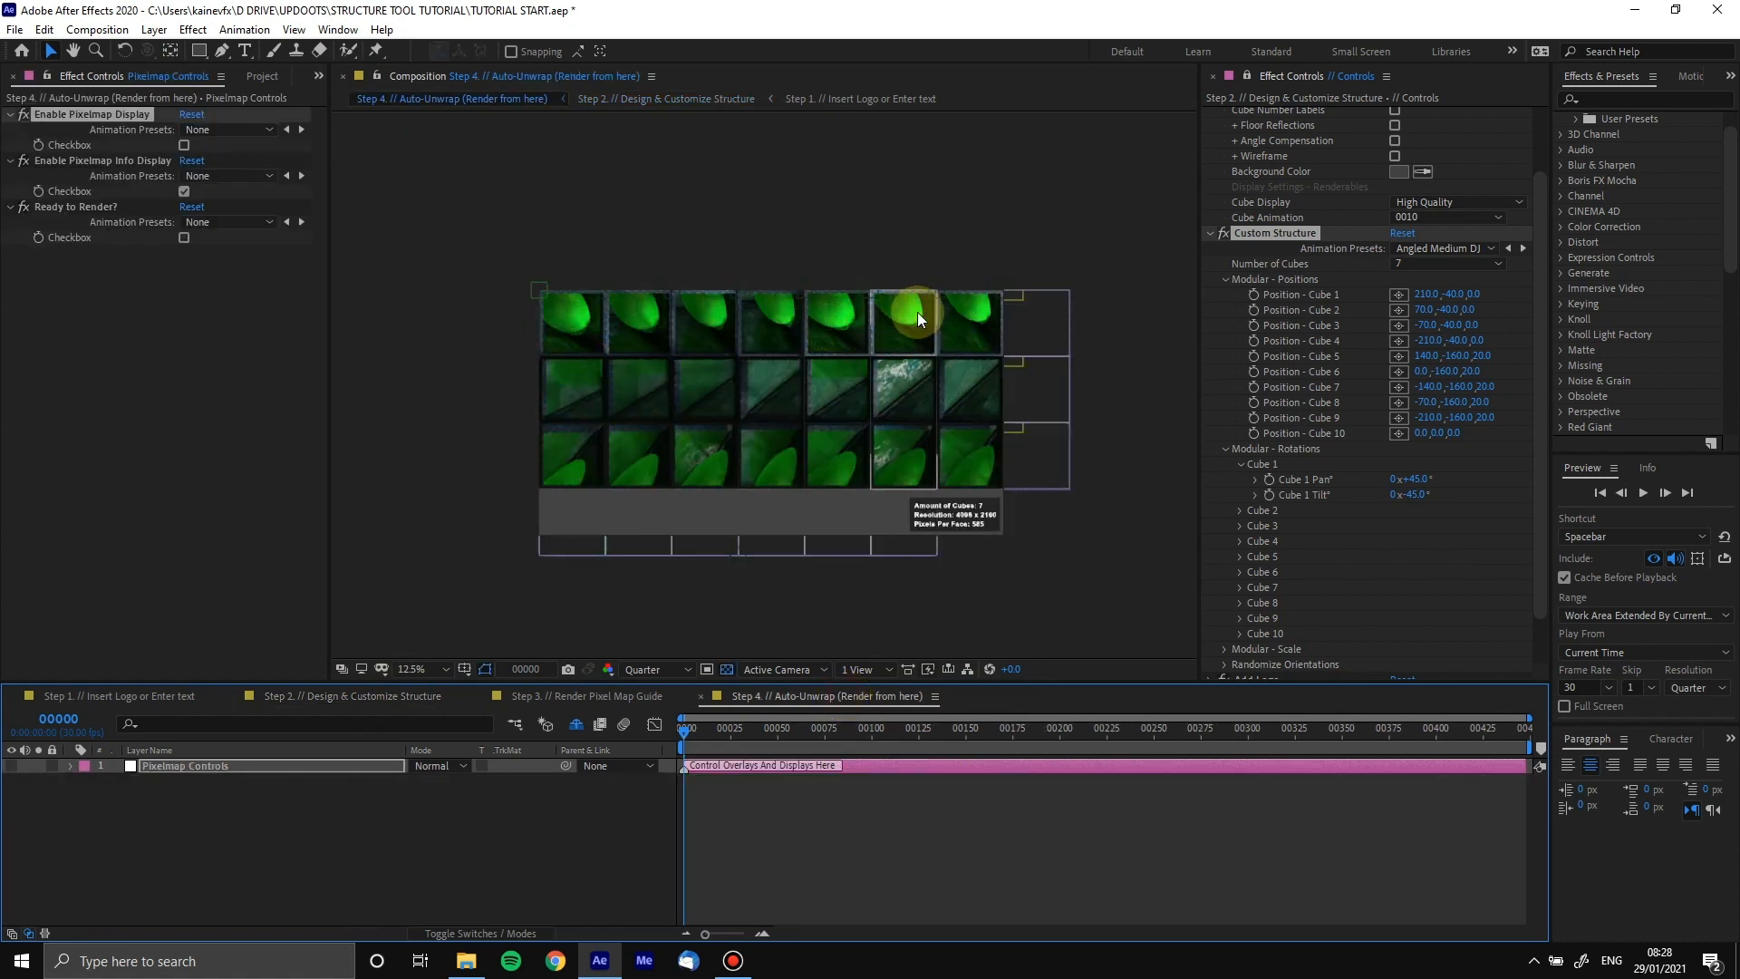
Turn the pixel map display overlay of the Pixelmap Controls on and back off to compare the labelled cube faces
left_click(313, 816)
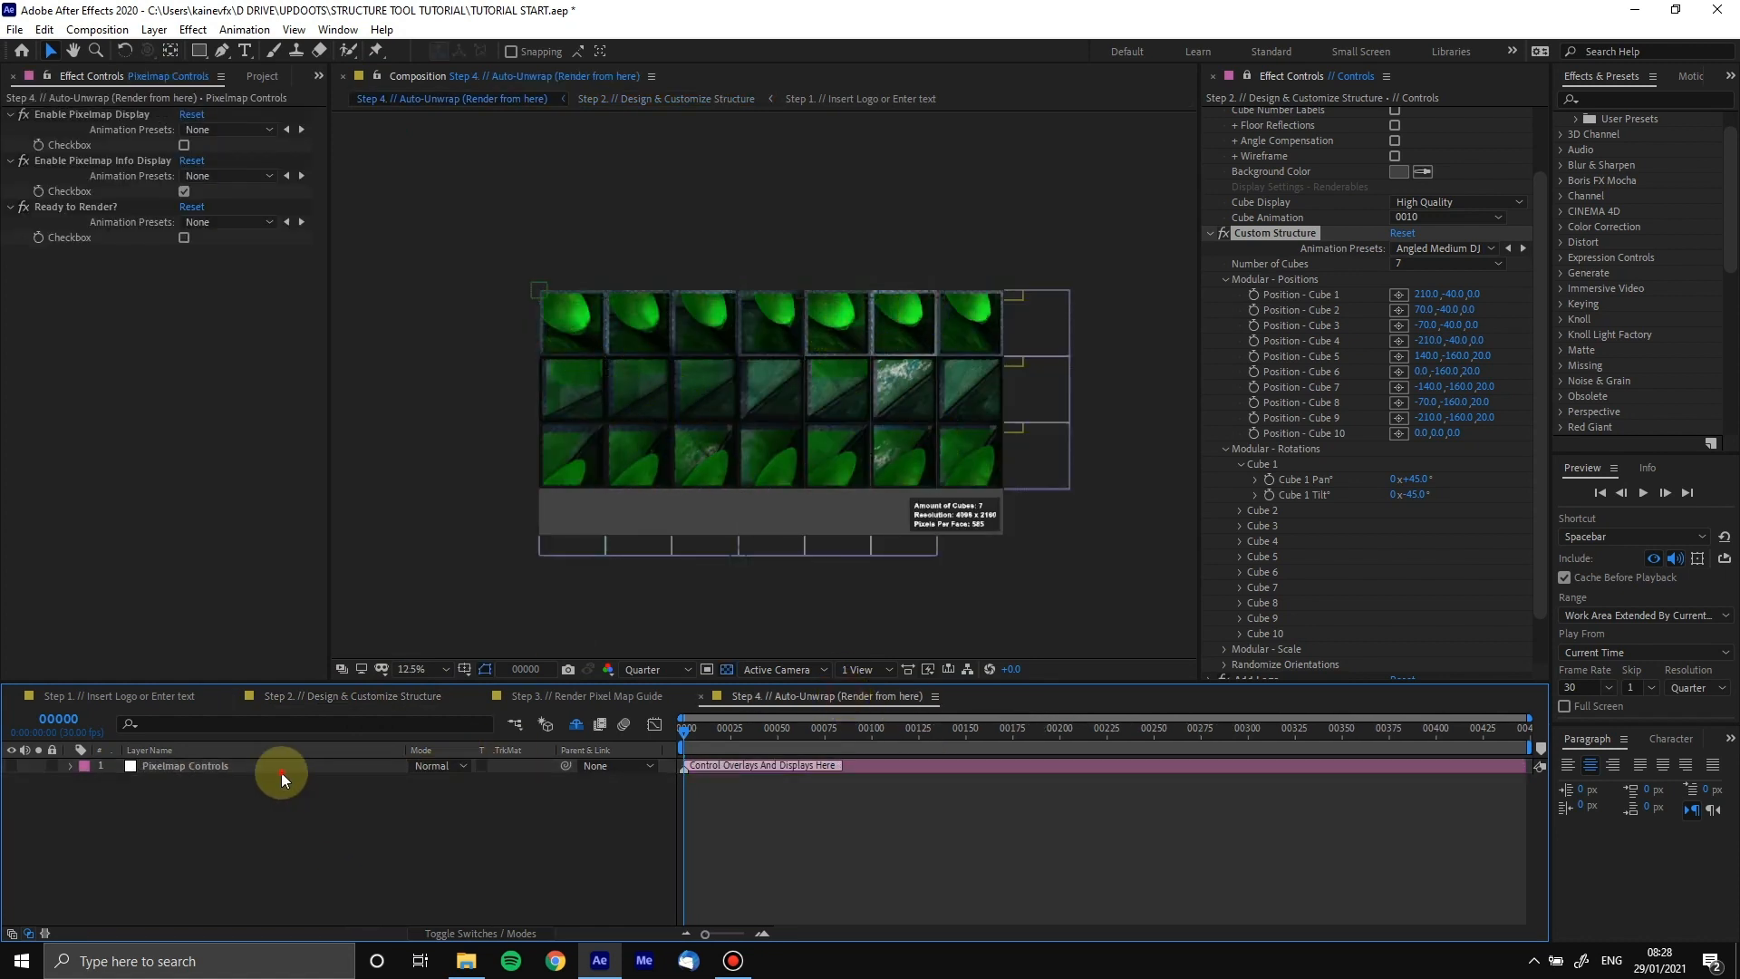
left_click(281, 768)
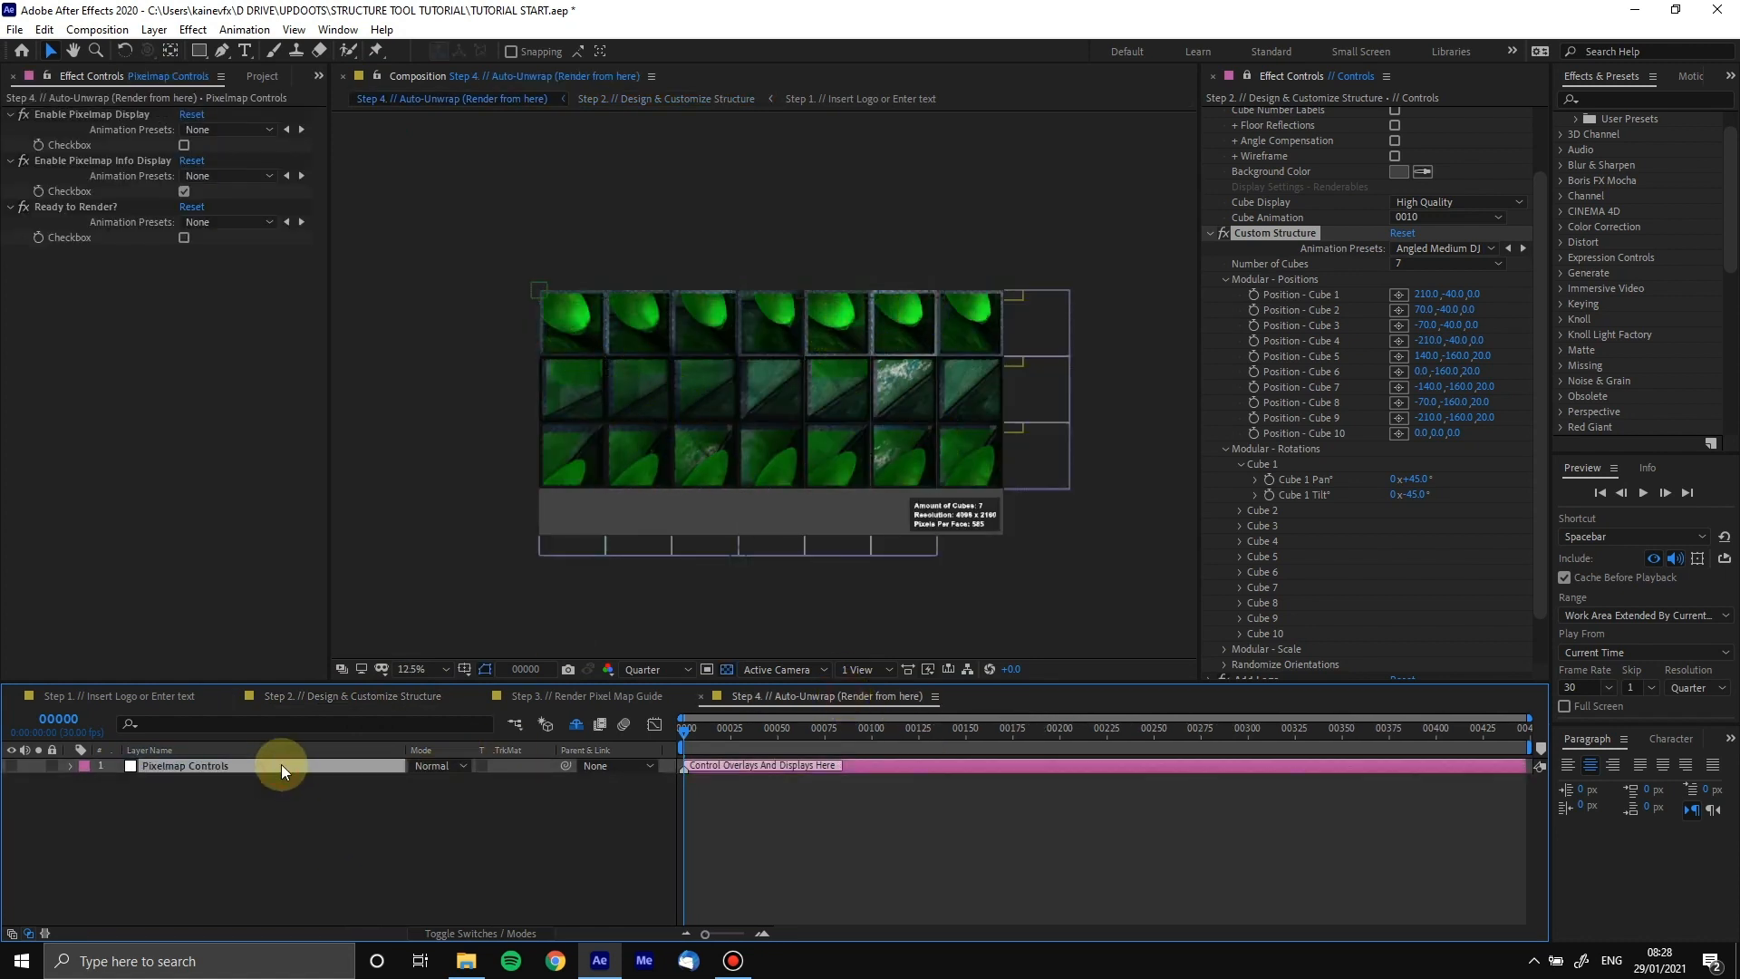
left_click(184, 146)
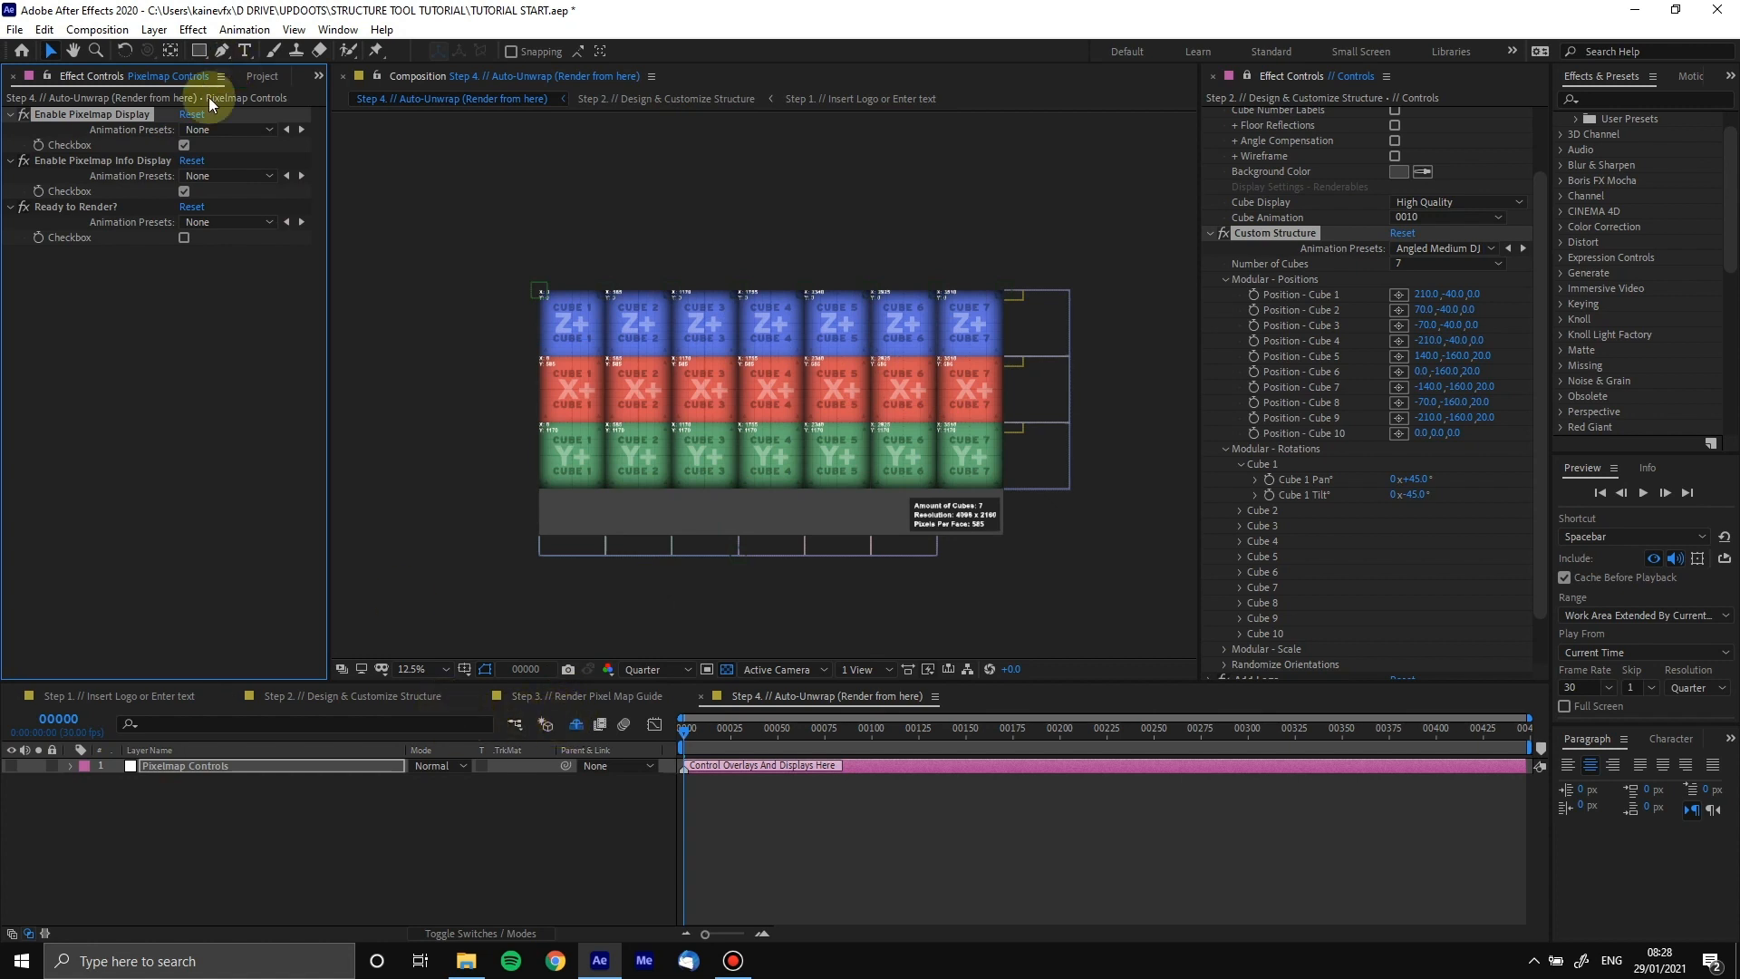
left_click(184, 145)
Apply the Cake Angled animation preset to the Custom Structure effect in the Step 2 // Design & Customize Structure composition
left_click(355, 696)
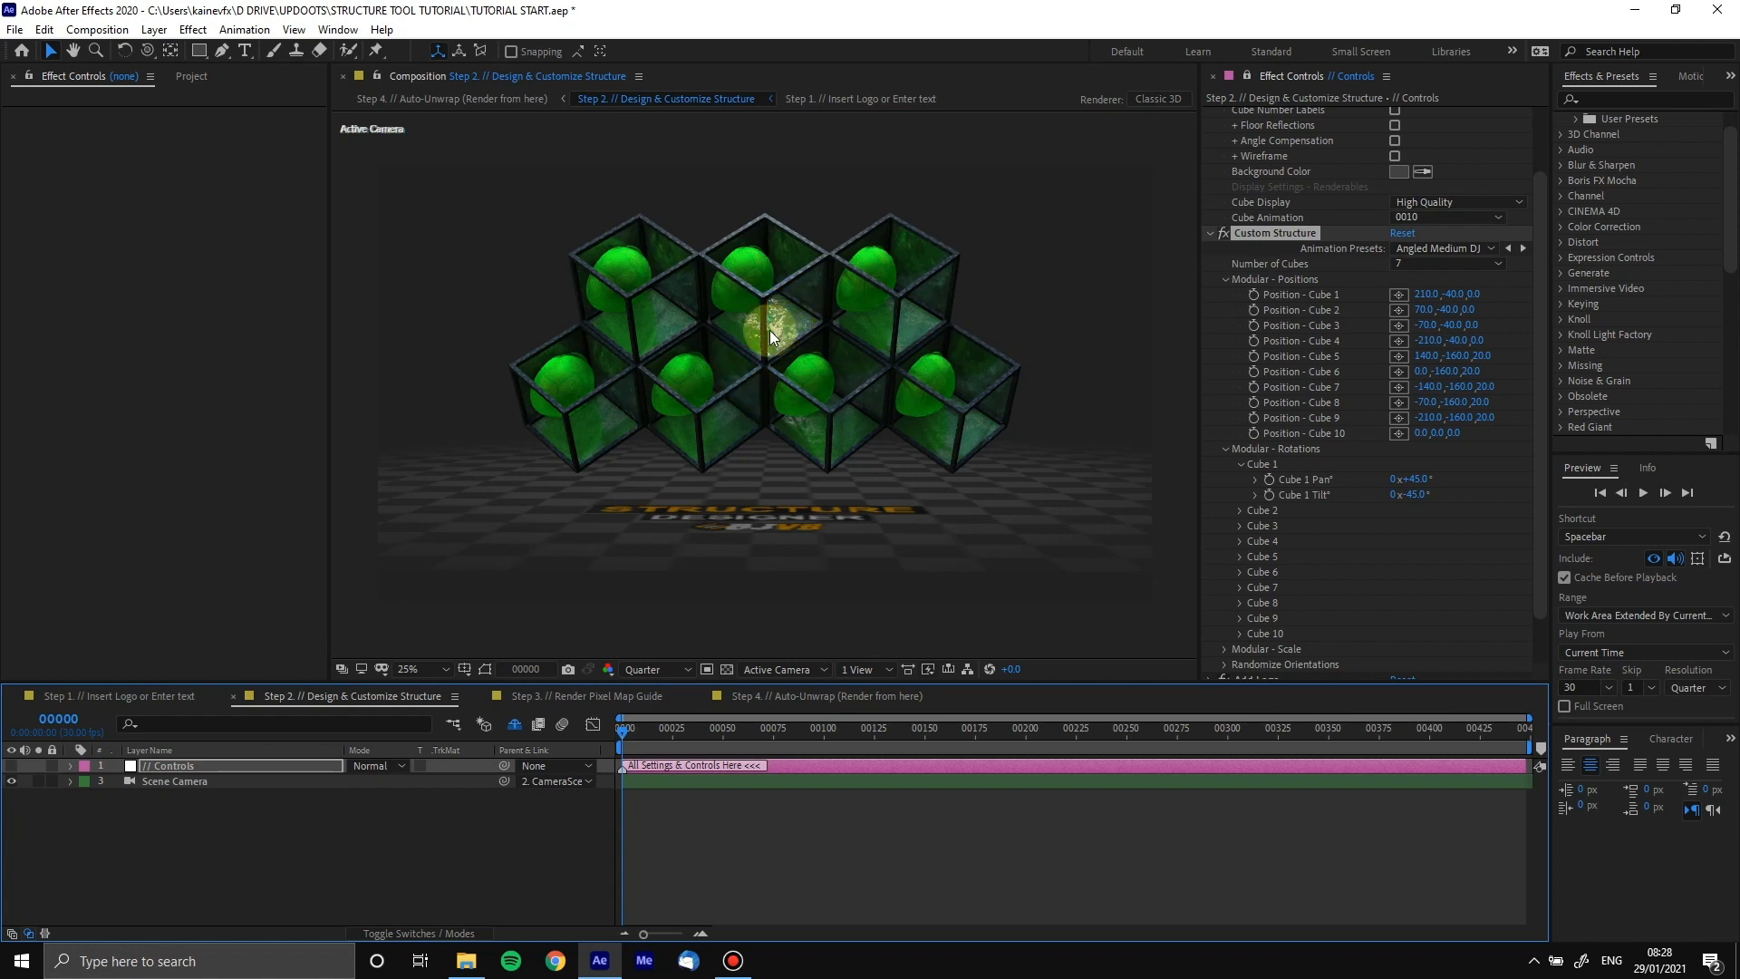
left_click(1441, 250)
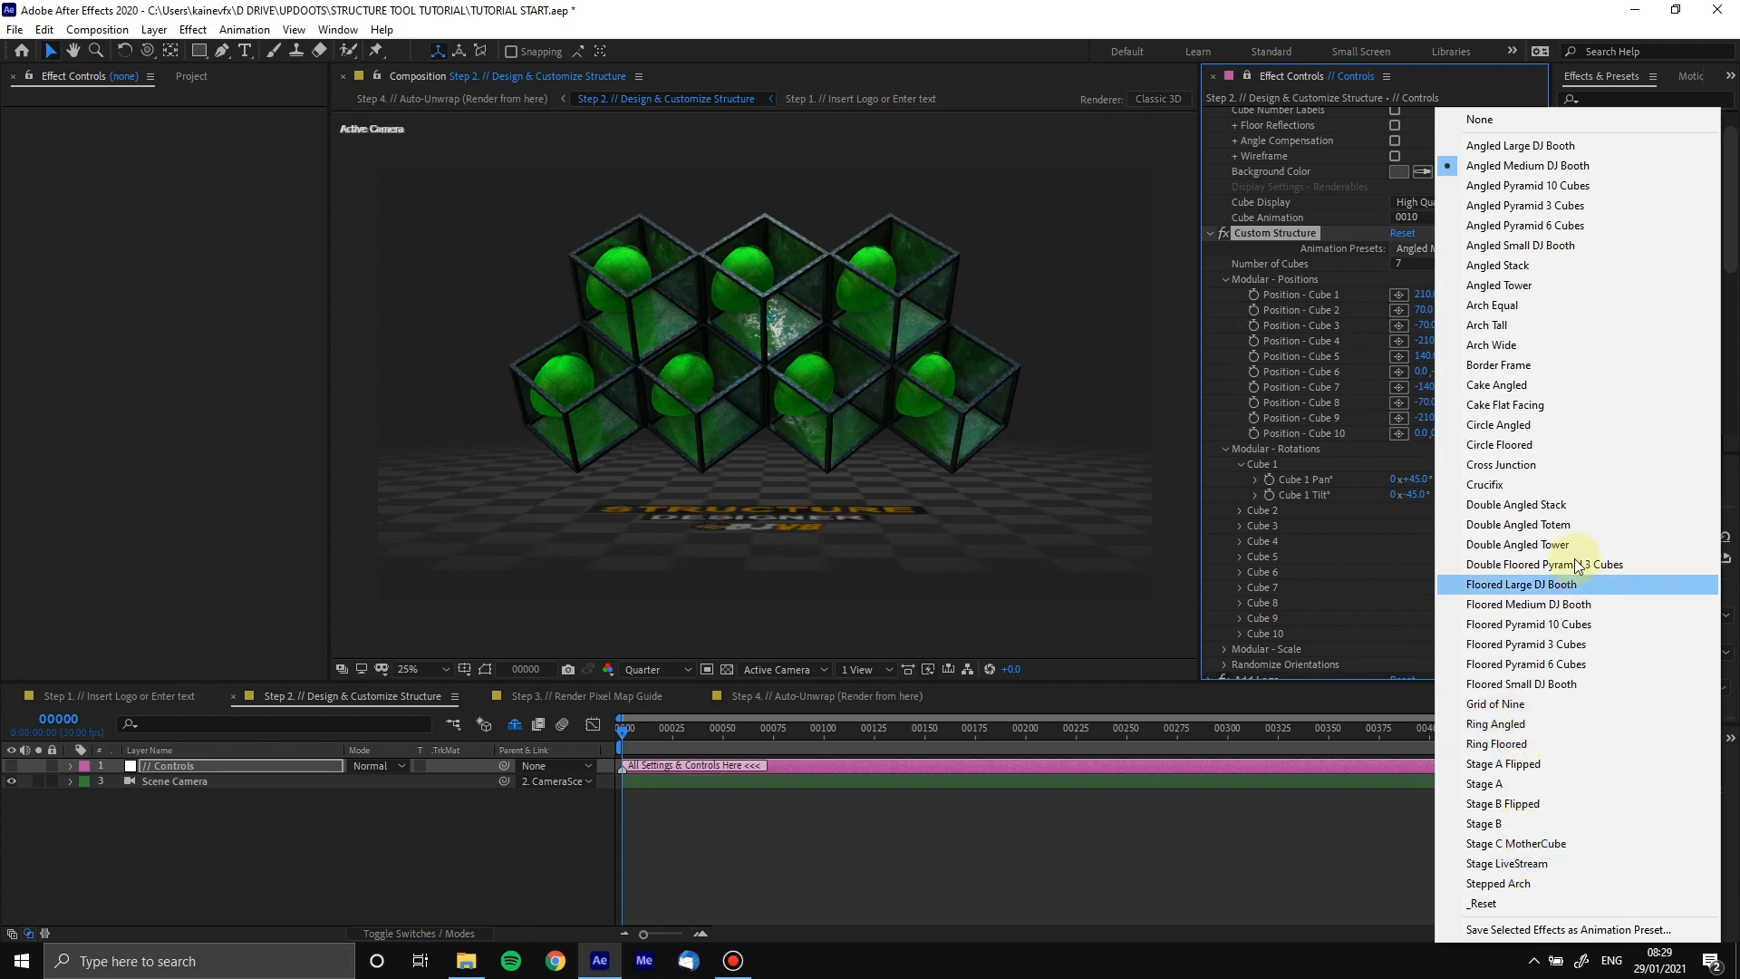
left_click(1525, 388)
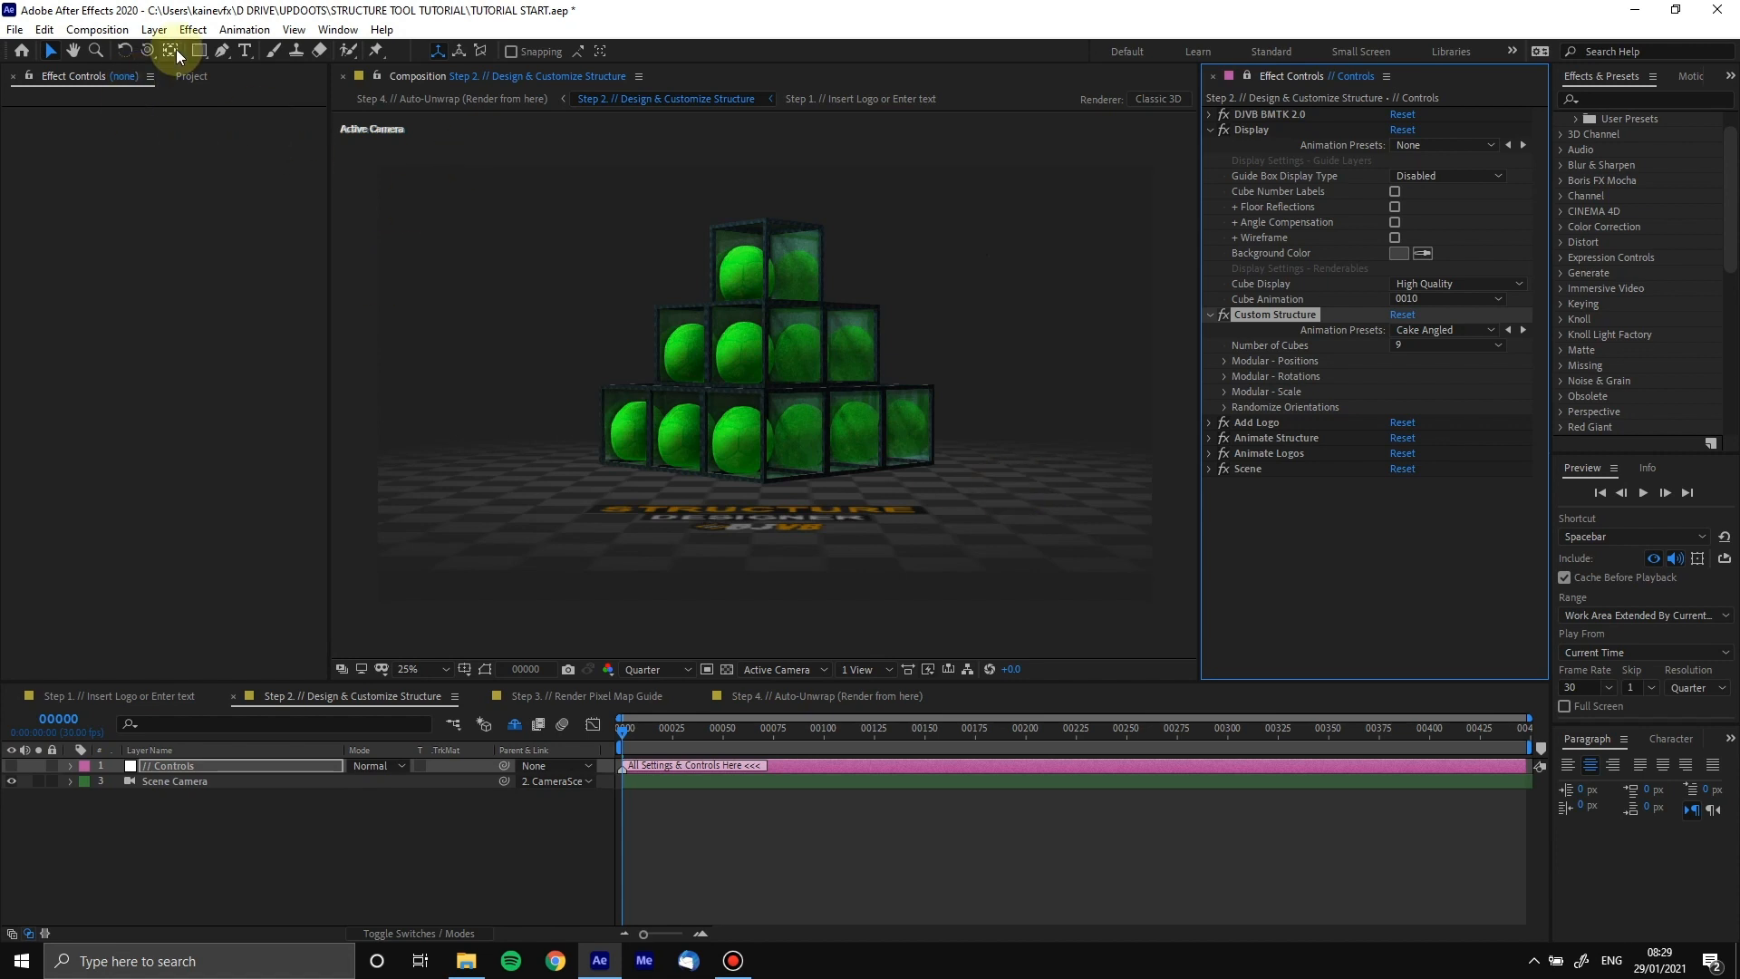
Orbit the scene camera to look down on the stacked cubes and track it so the structure sits lower in frame
key("c")
left_click(779, 427)
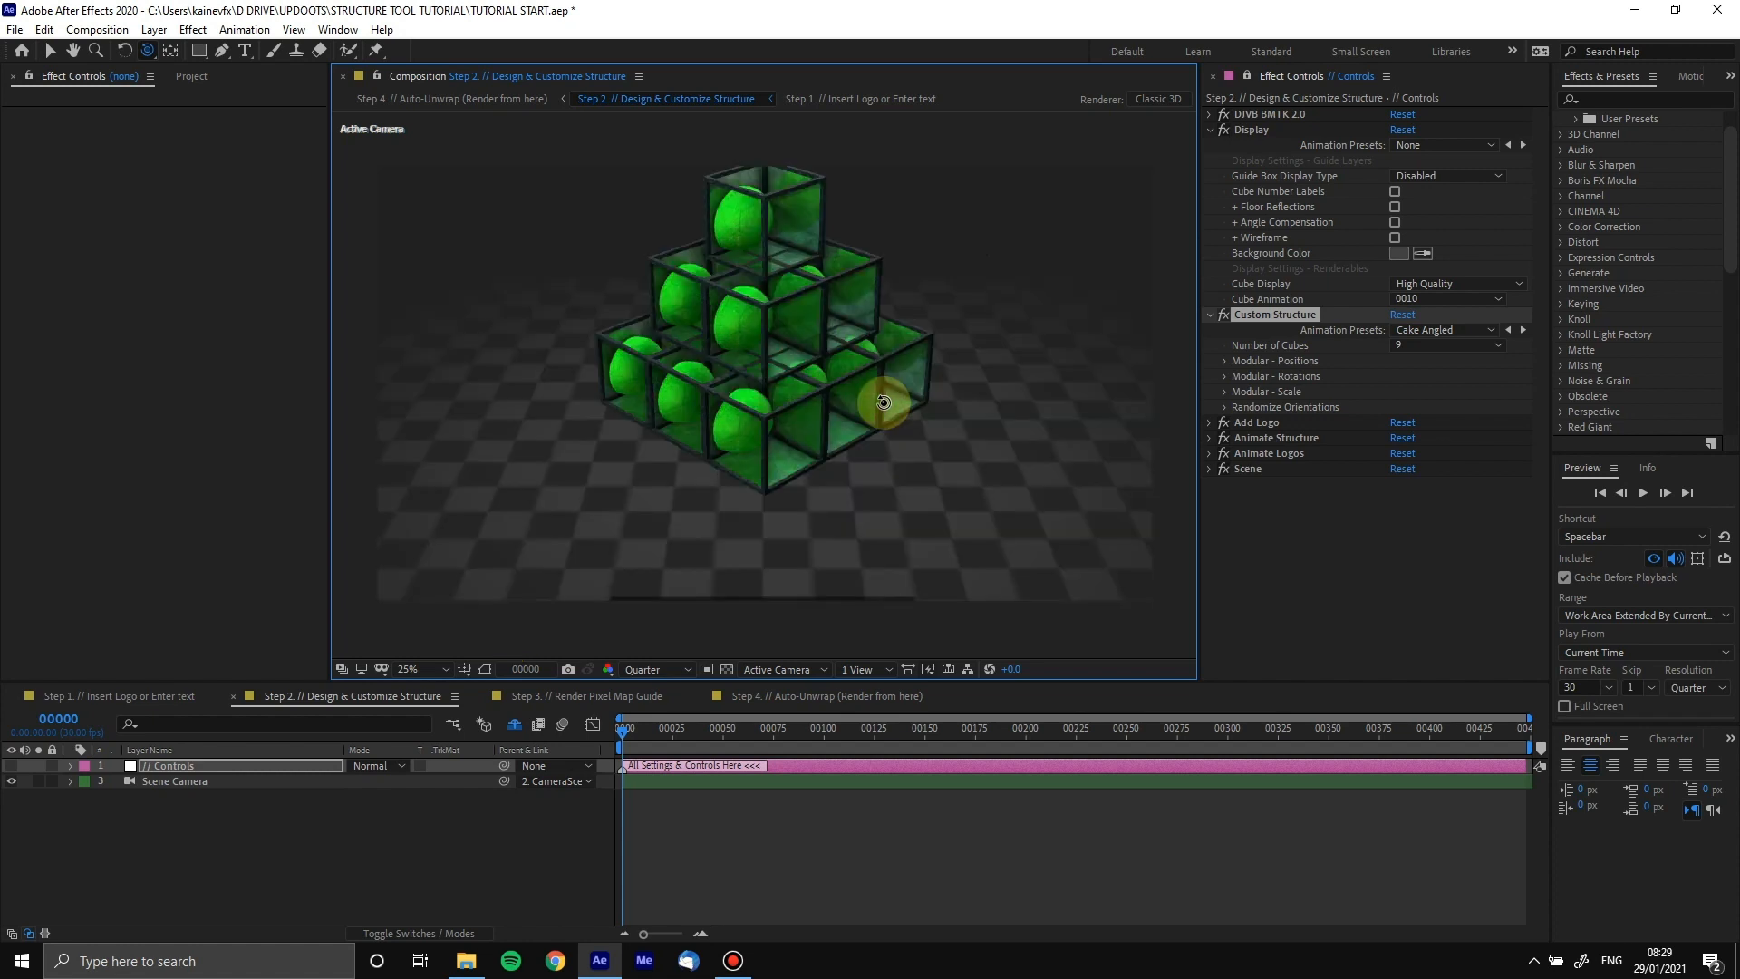
left_click_drag(147, 50, 228, 89)
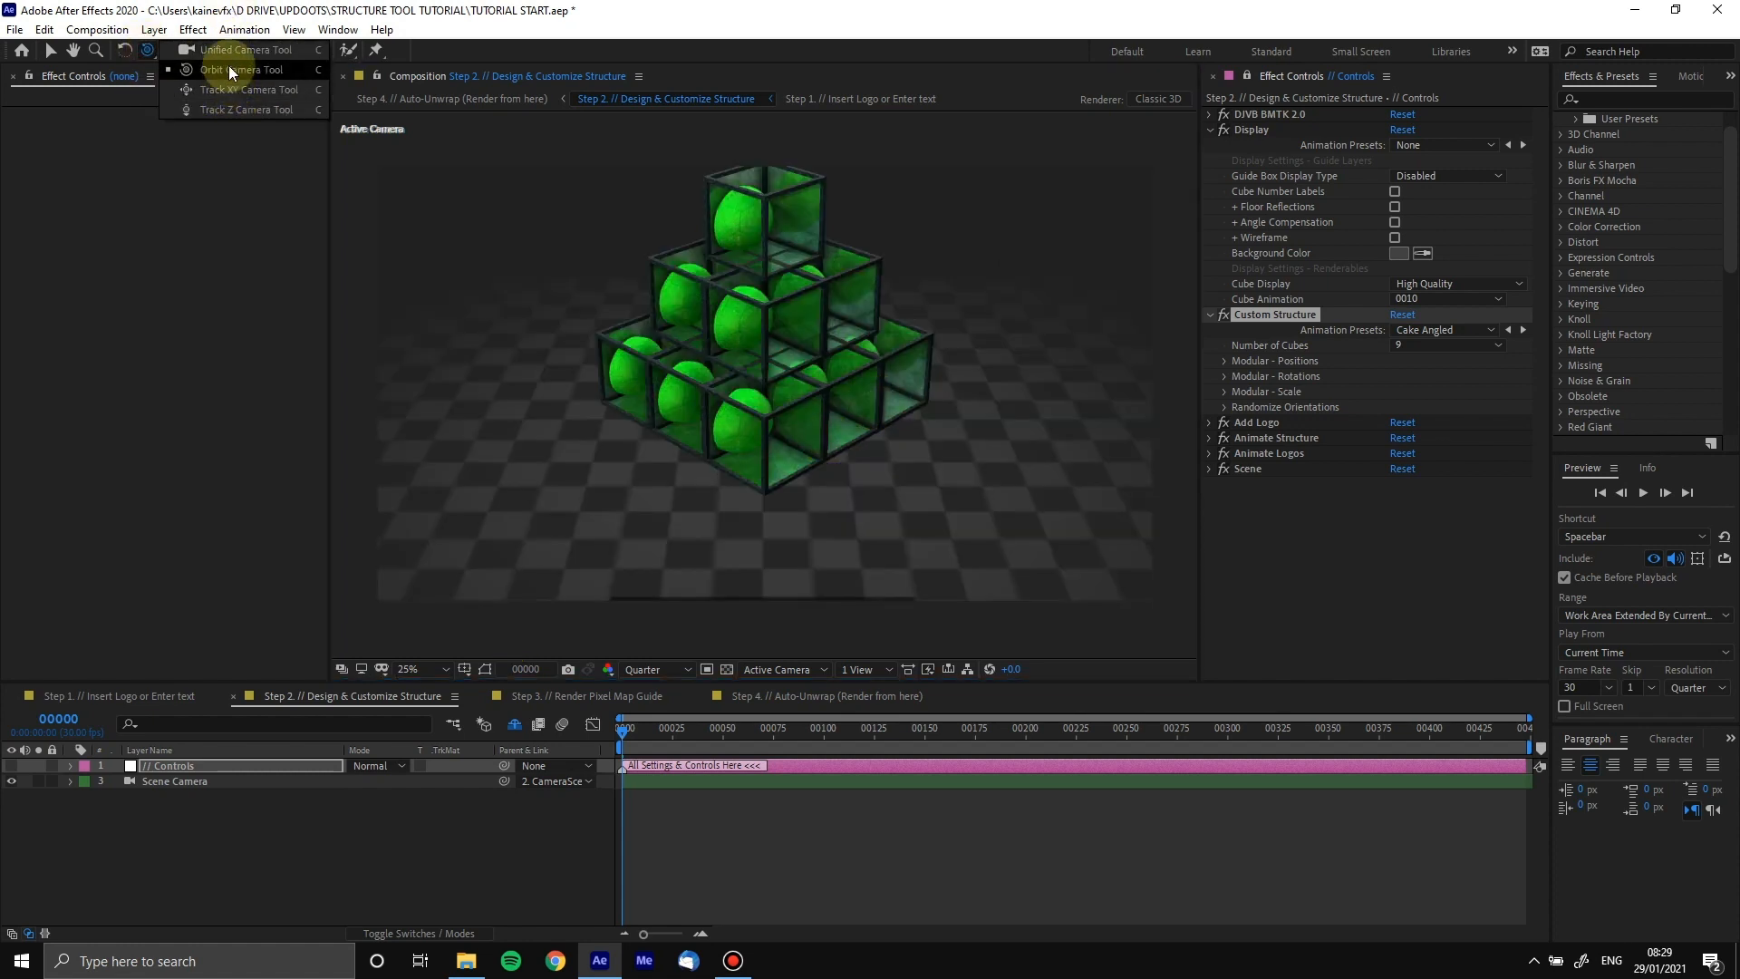
left_click(752, 421)
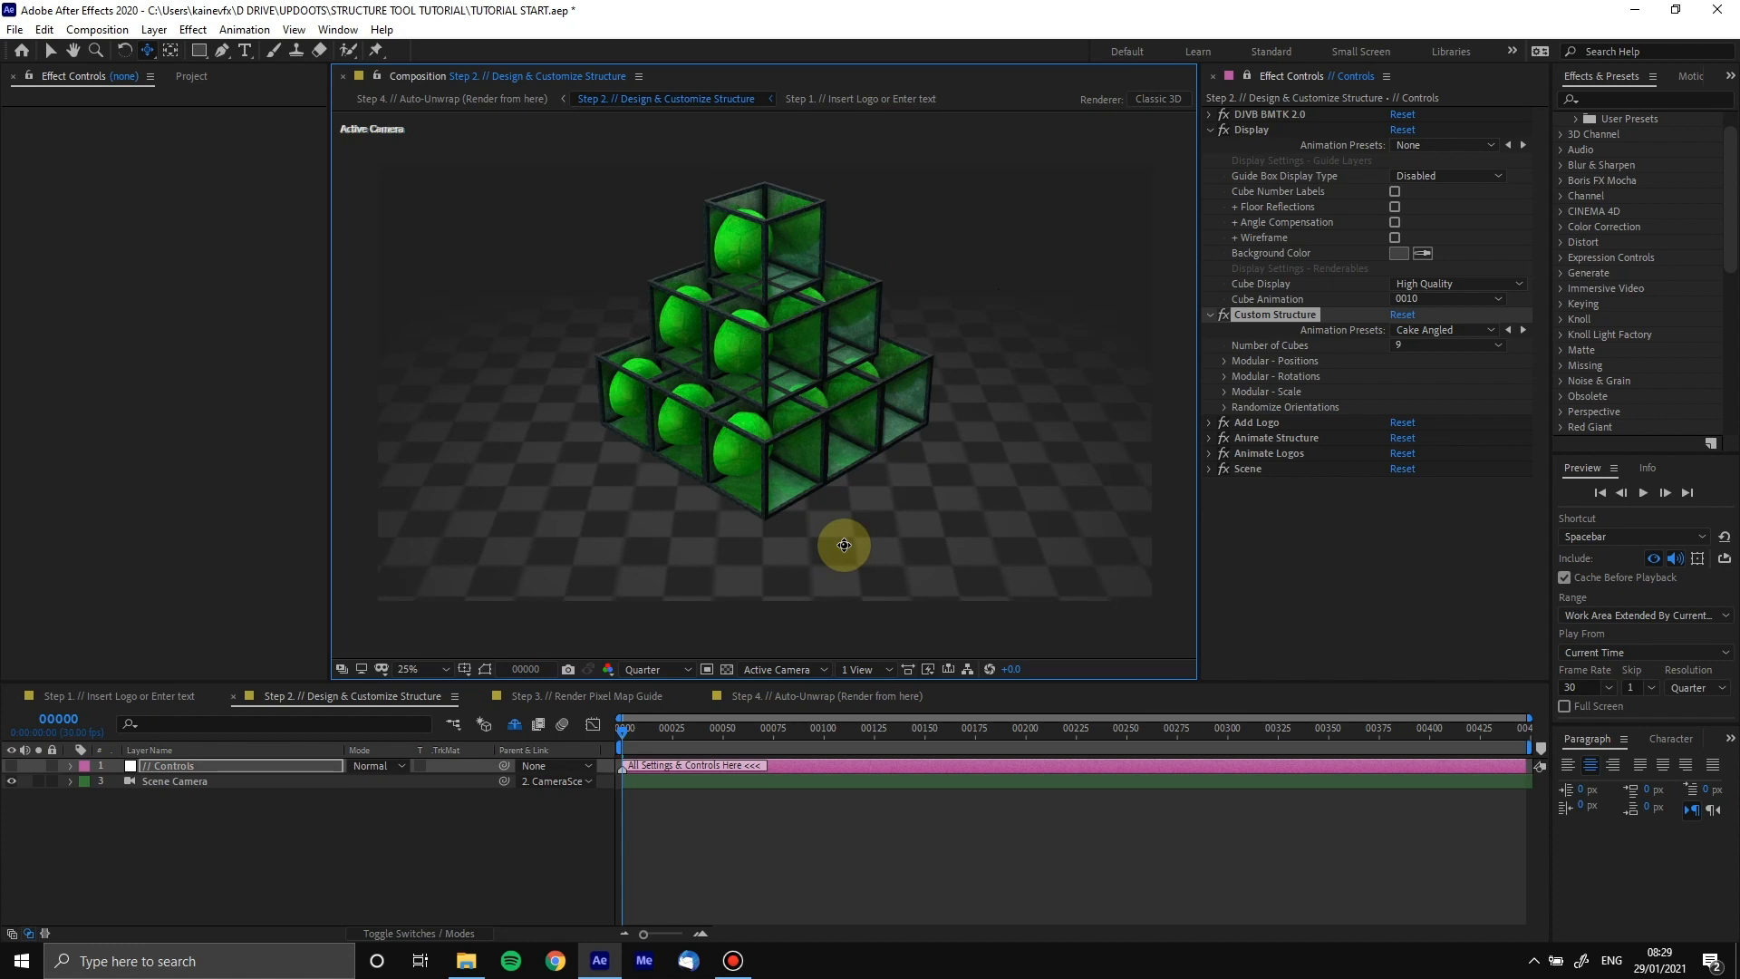
Set the Guide Box Display Type to UVW Box and return to the Selection tool
left_click(1433, 177)
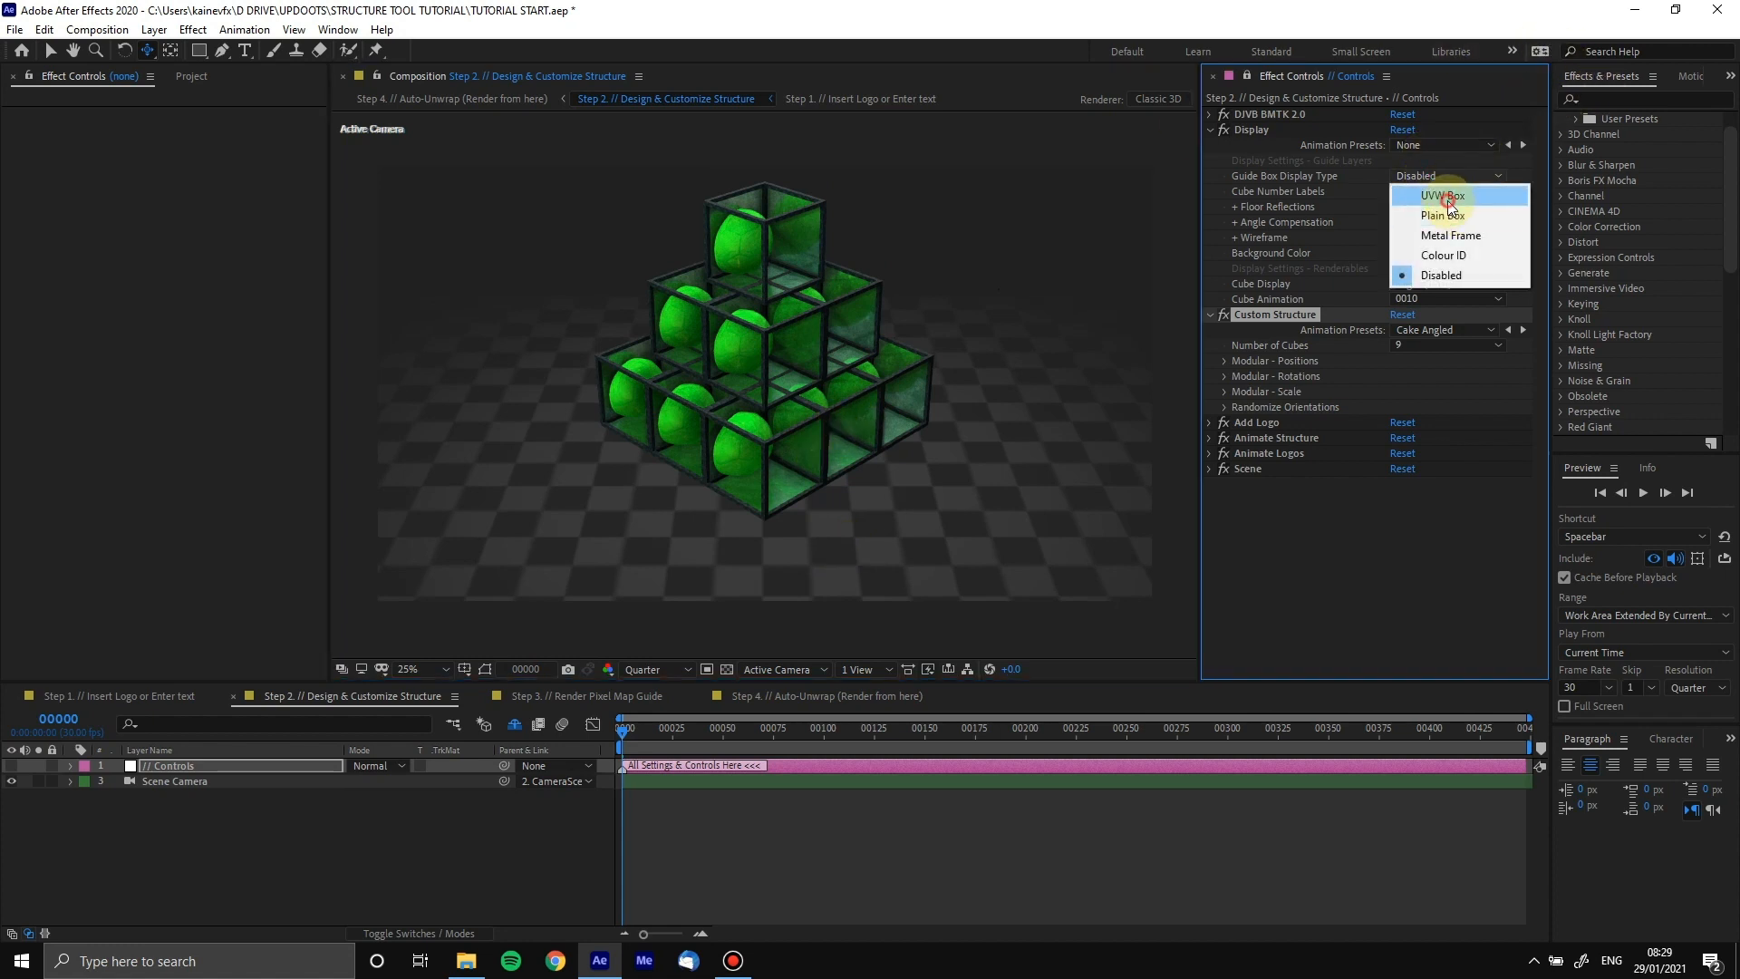
left_click(1446, 196)
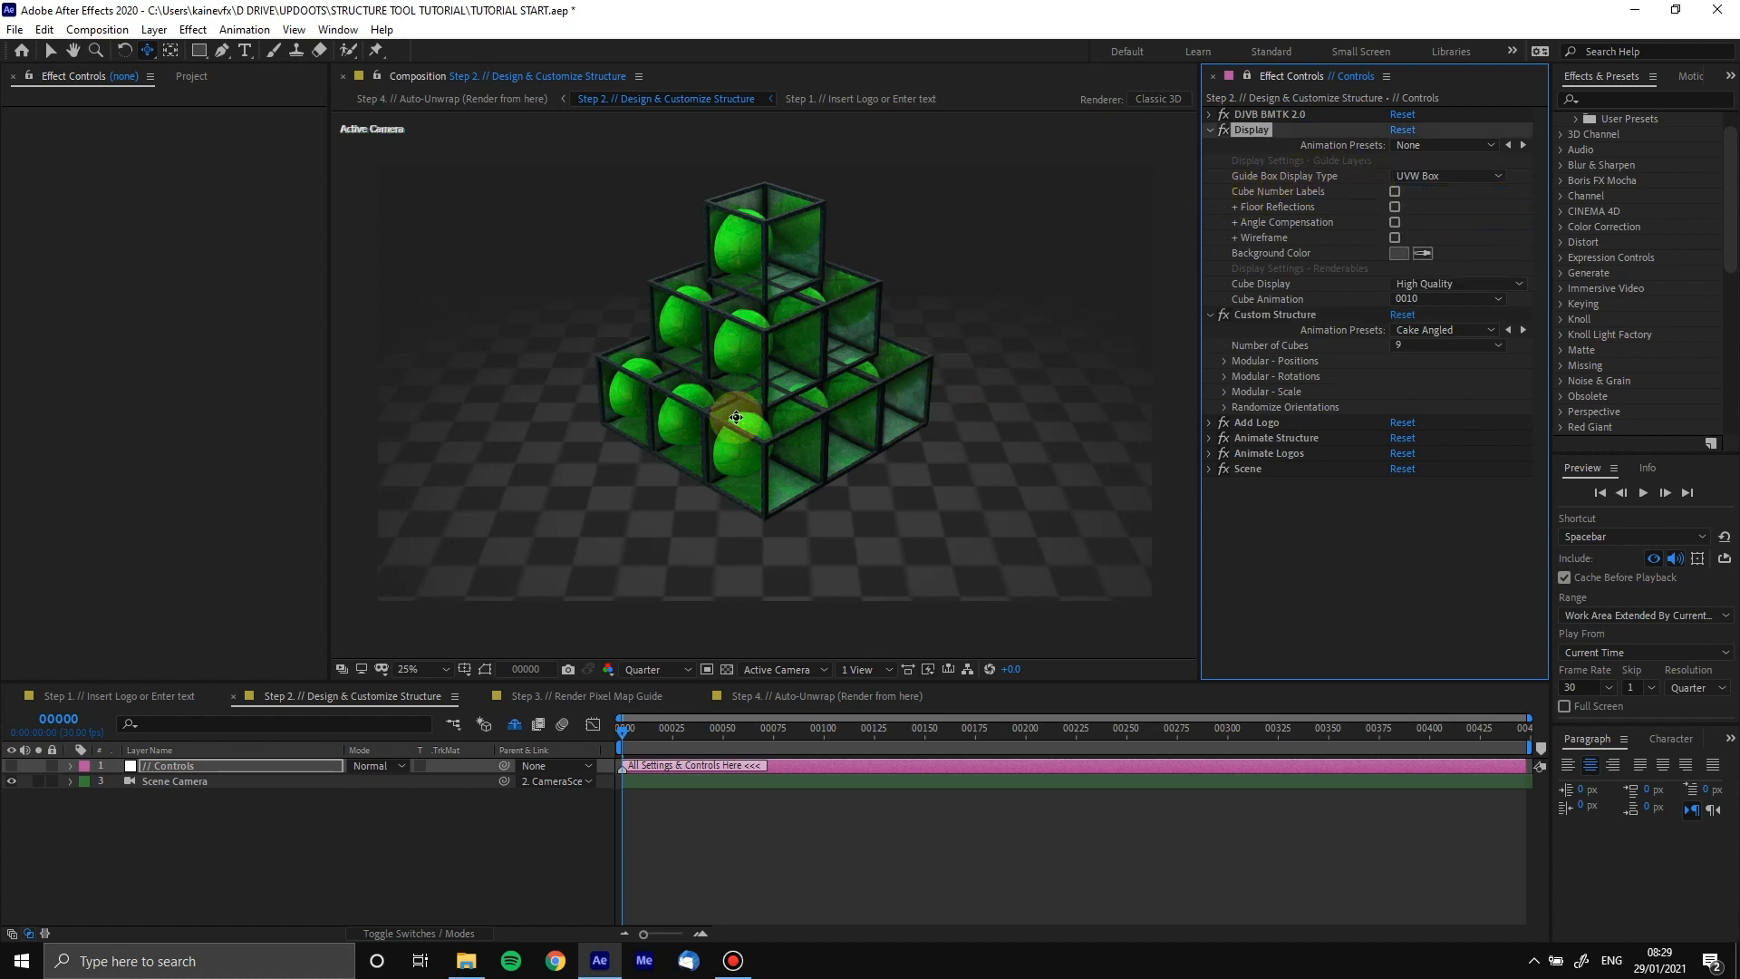
left_click(55, 52)
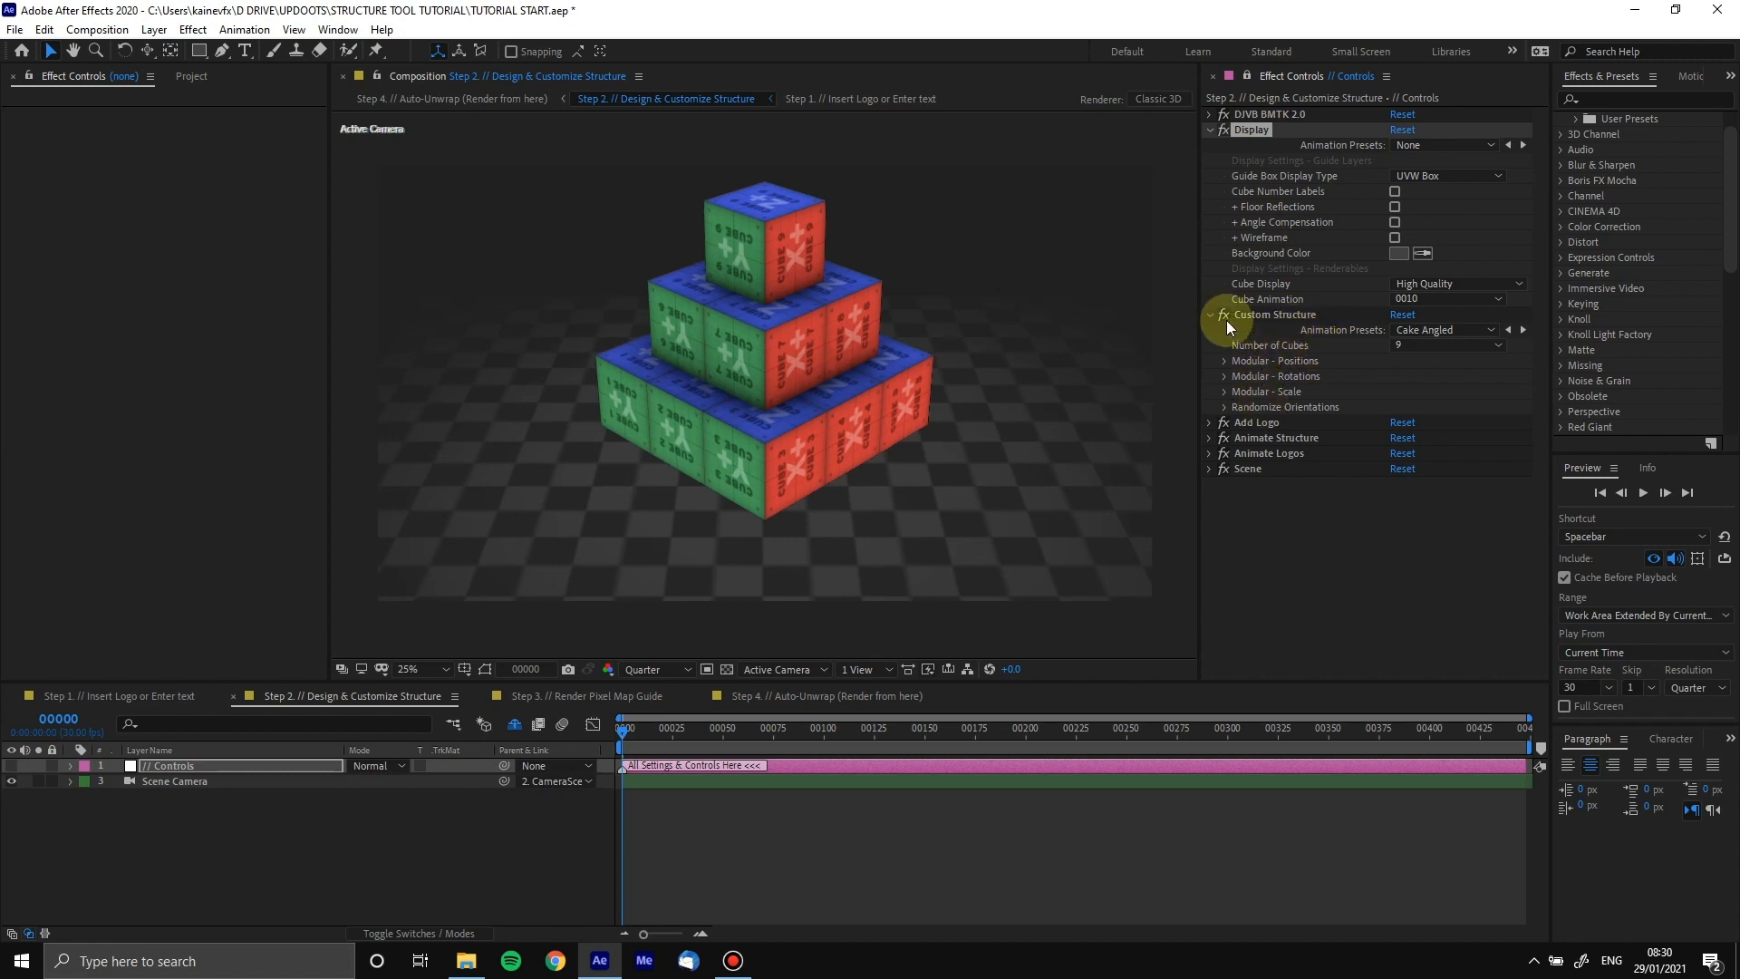
Enable Randomize Angles for the custom structure's cube orientations and set the Guide Box Display Type to Disabled
left_click(1259, 314)
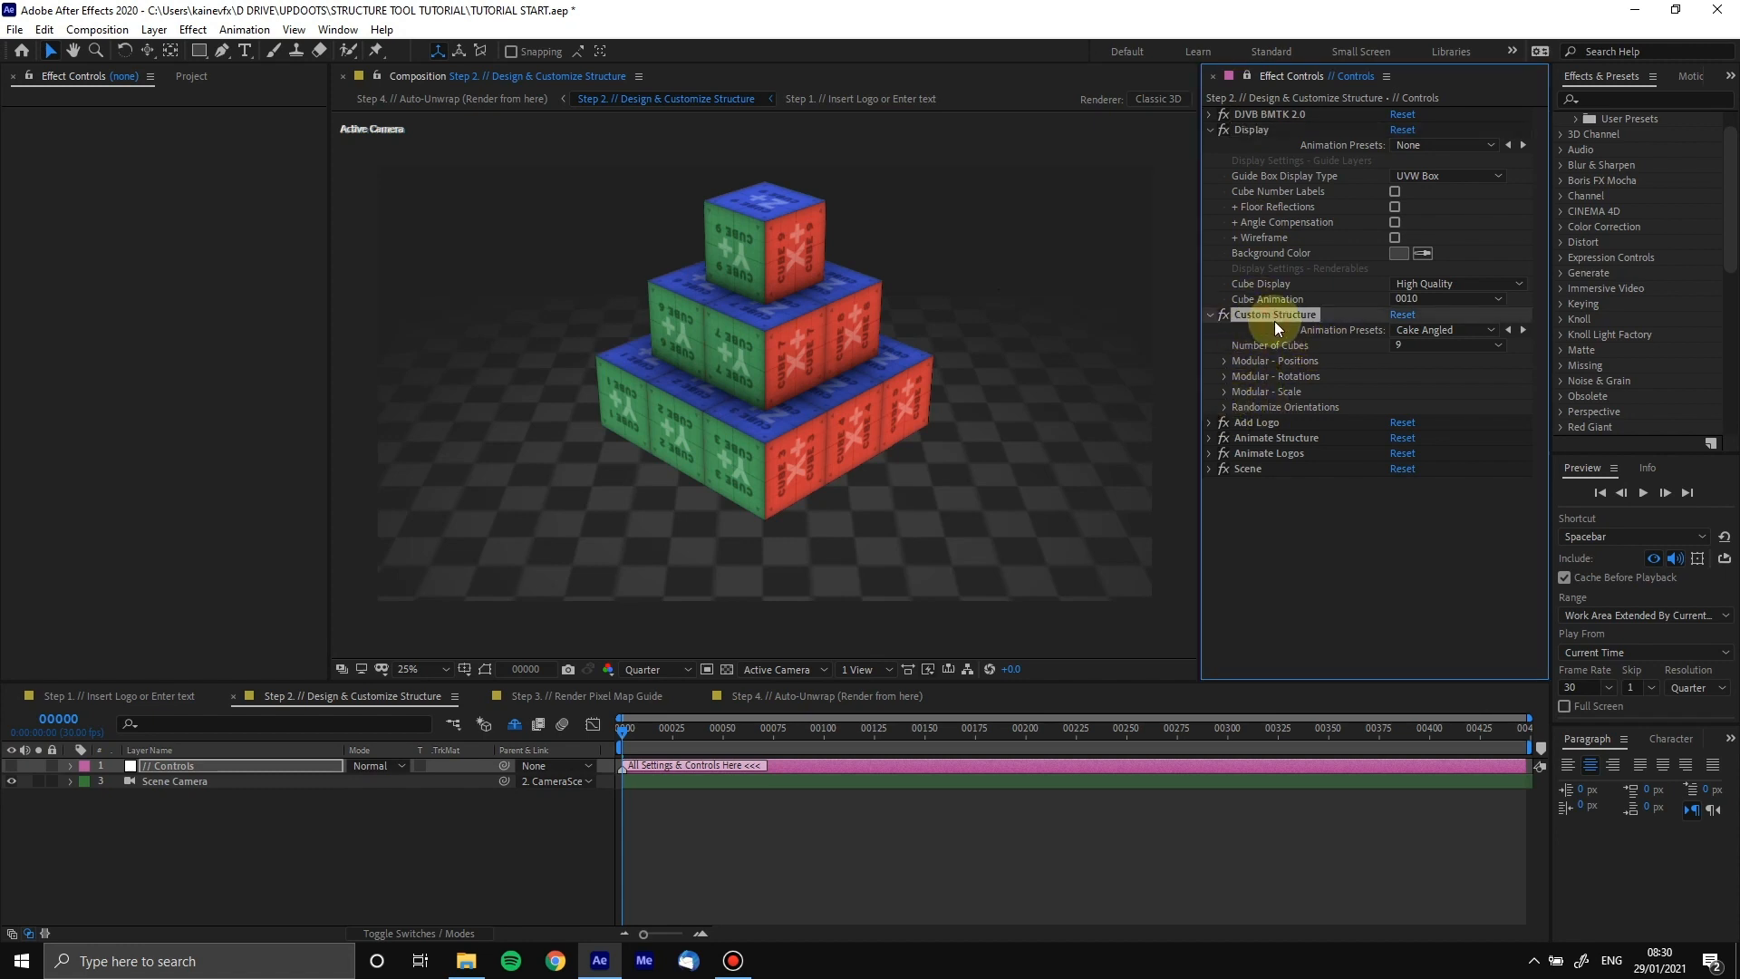
left_click(1220, 410)
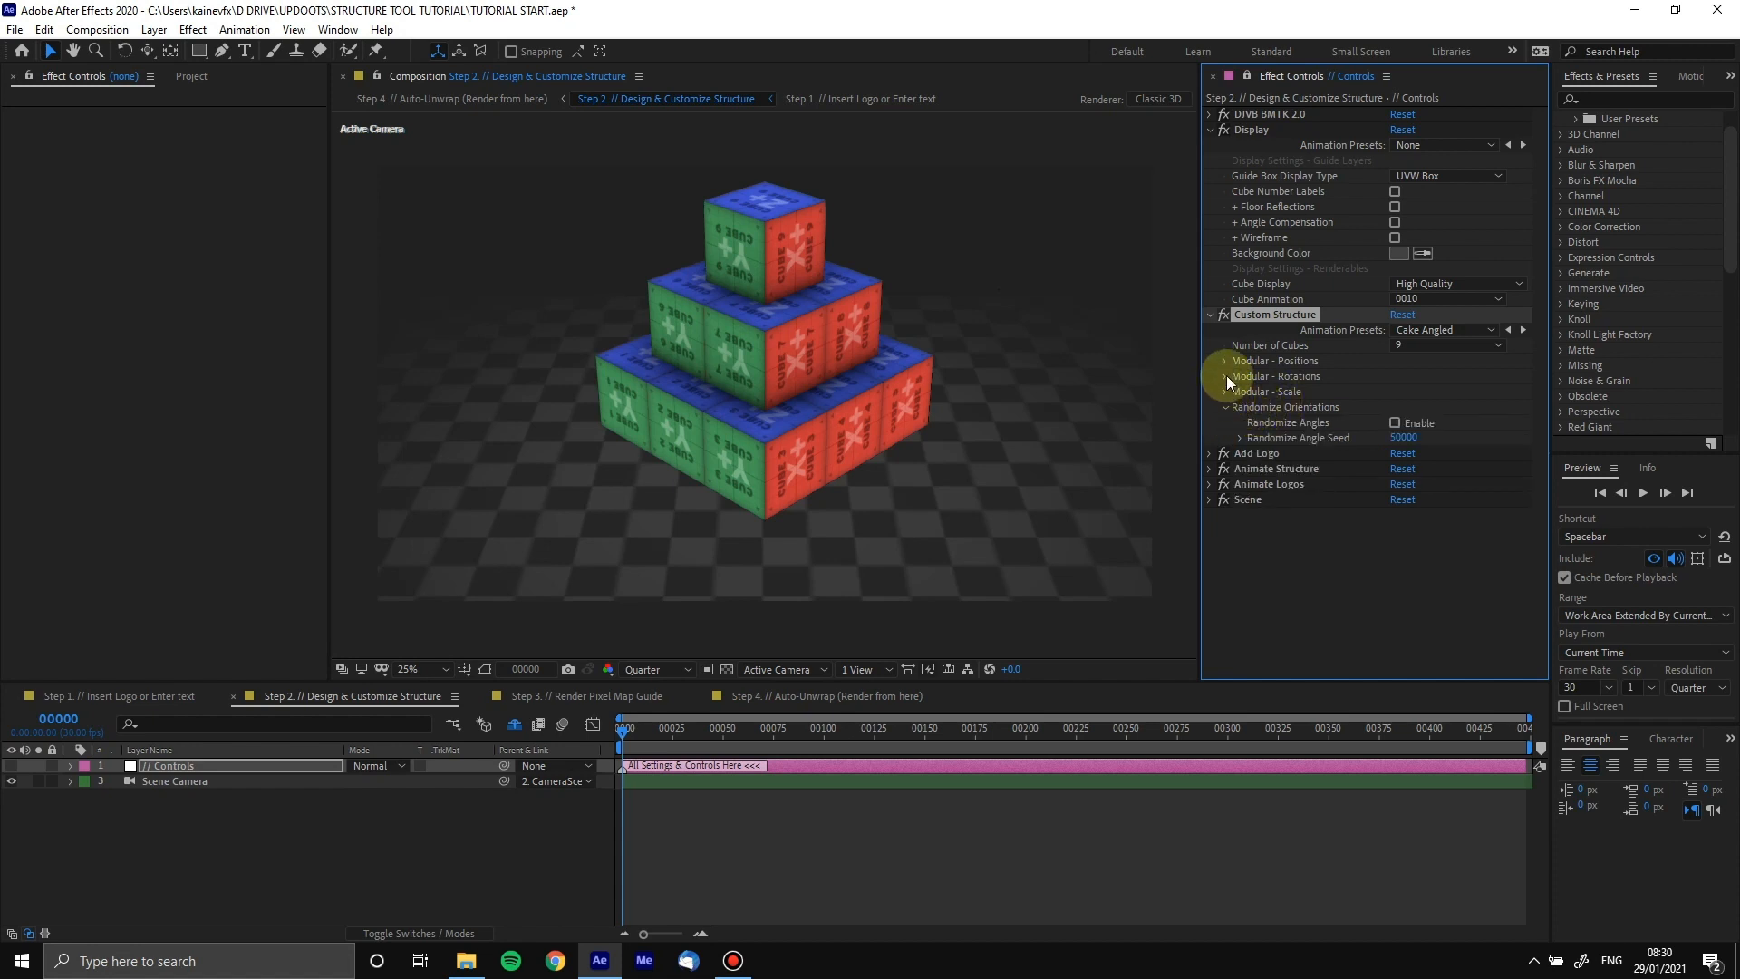
left_click(1224, 376)
left_click(1241, 407)
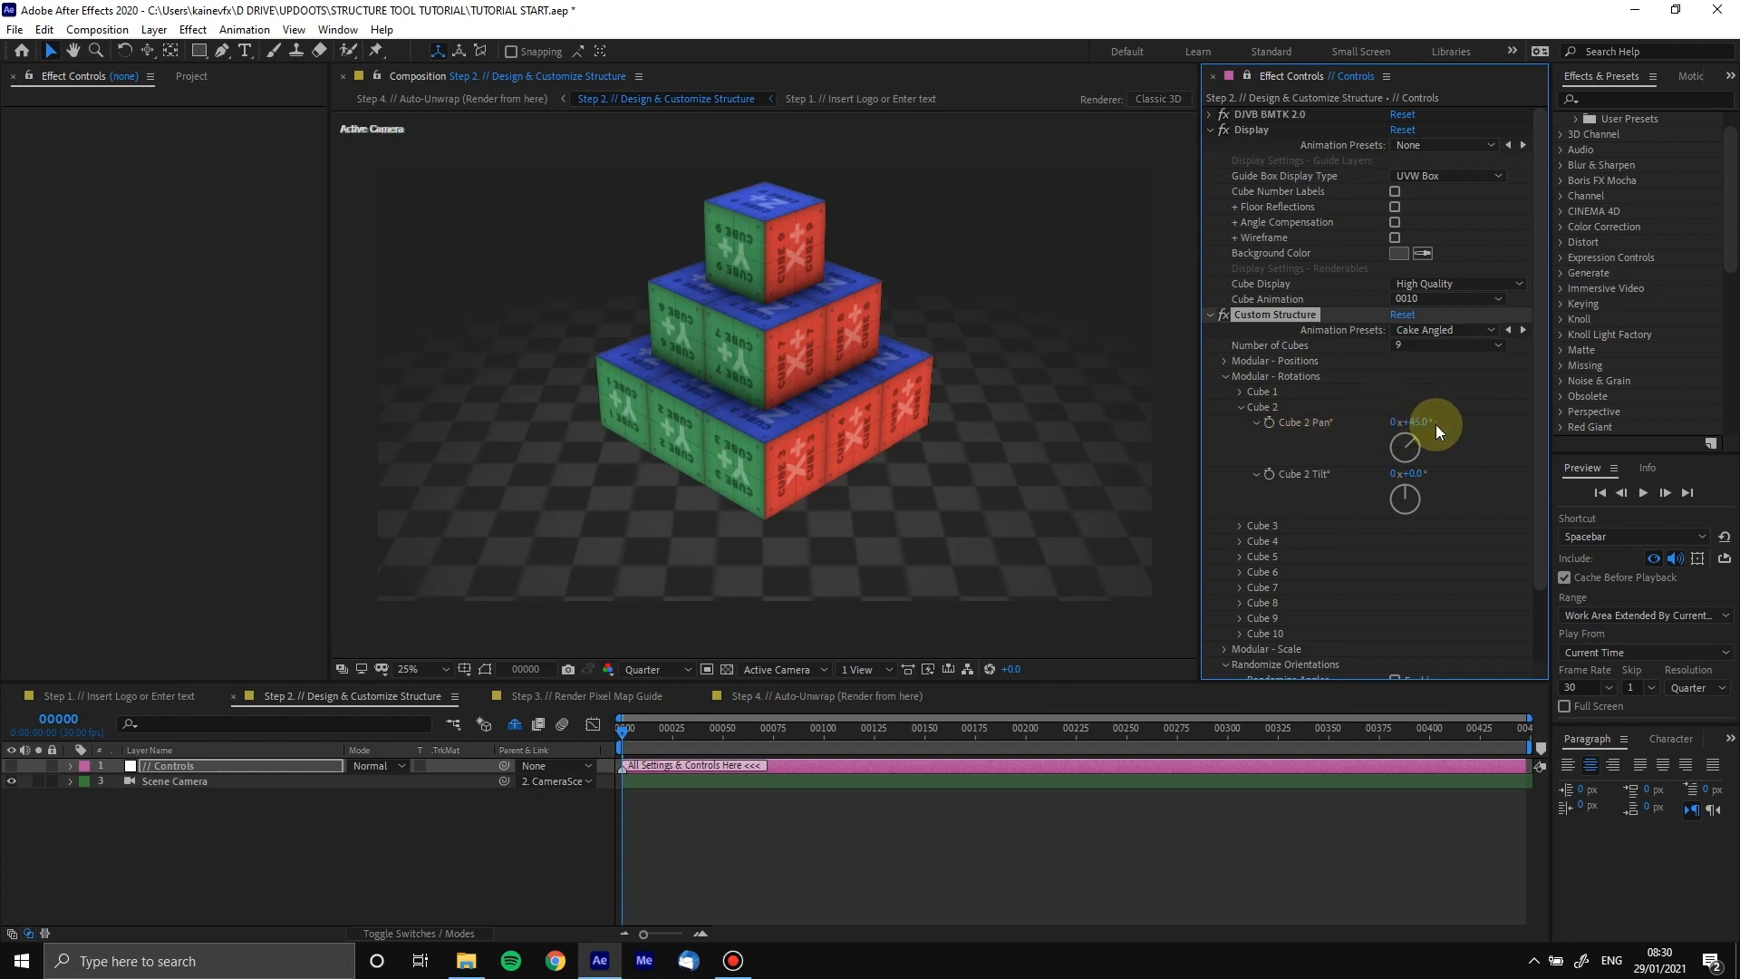
left_click(1240, 408)
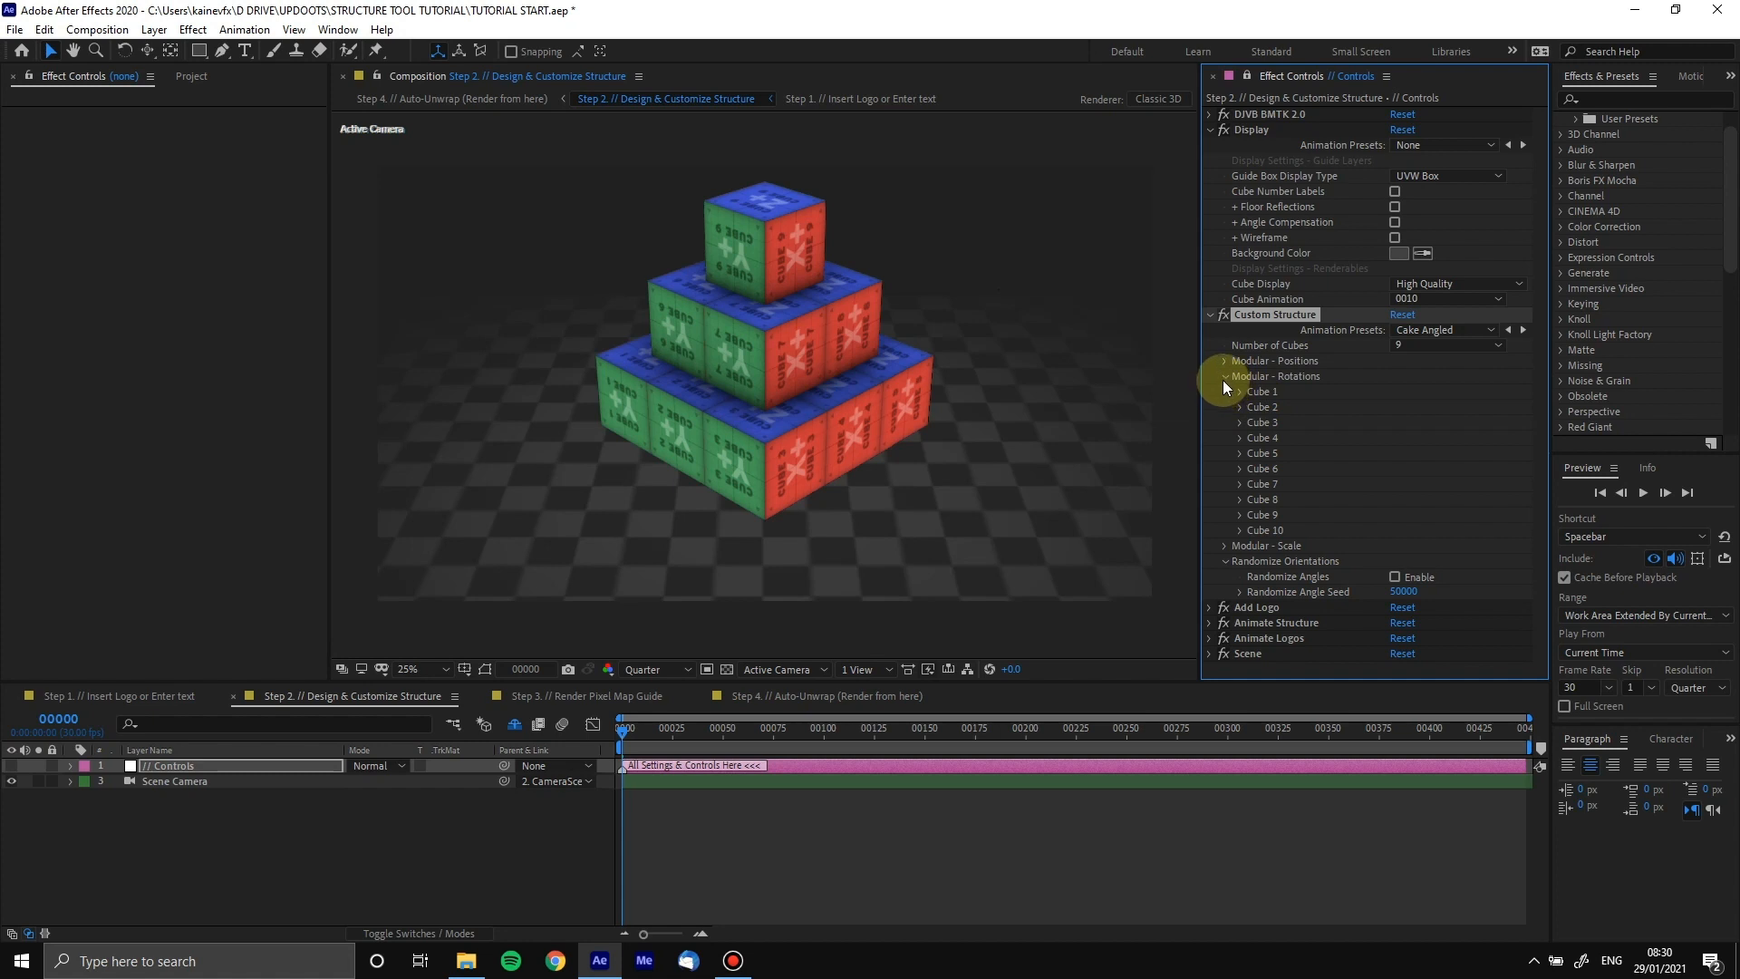
left_click(1223, 377)
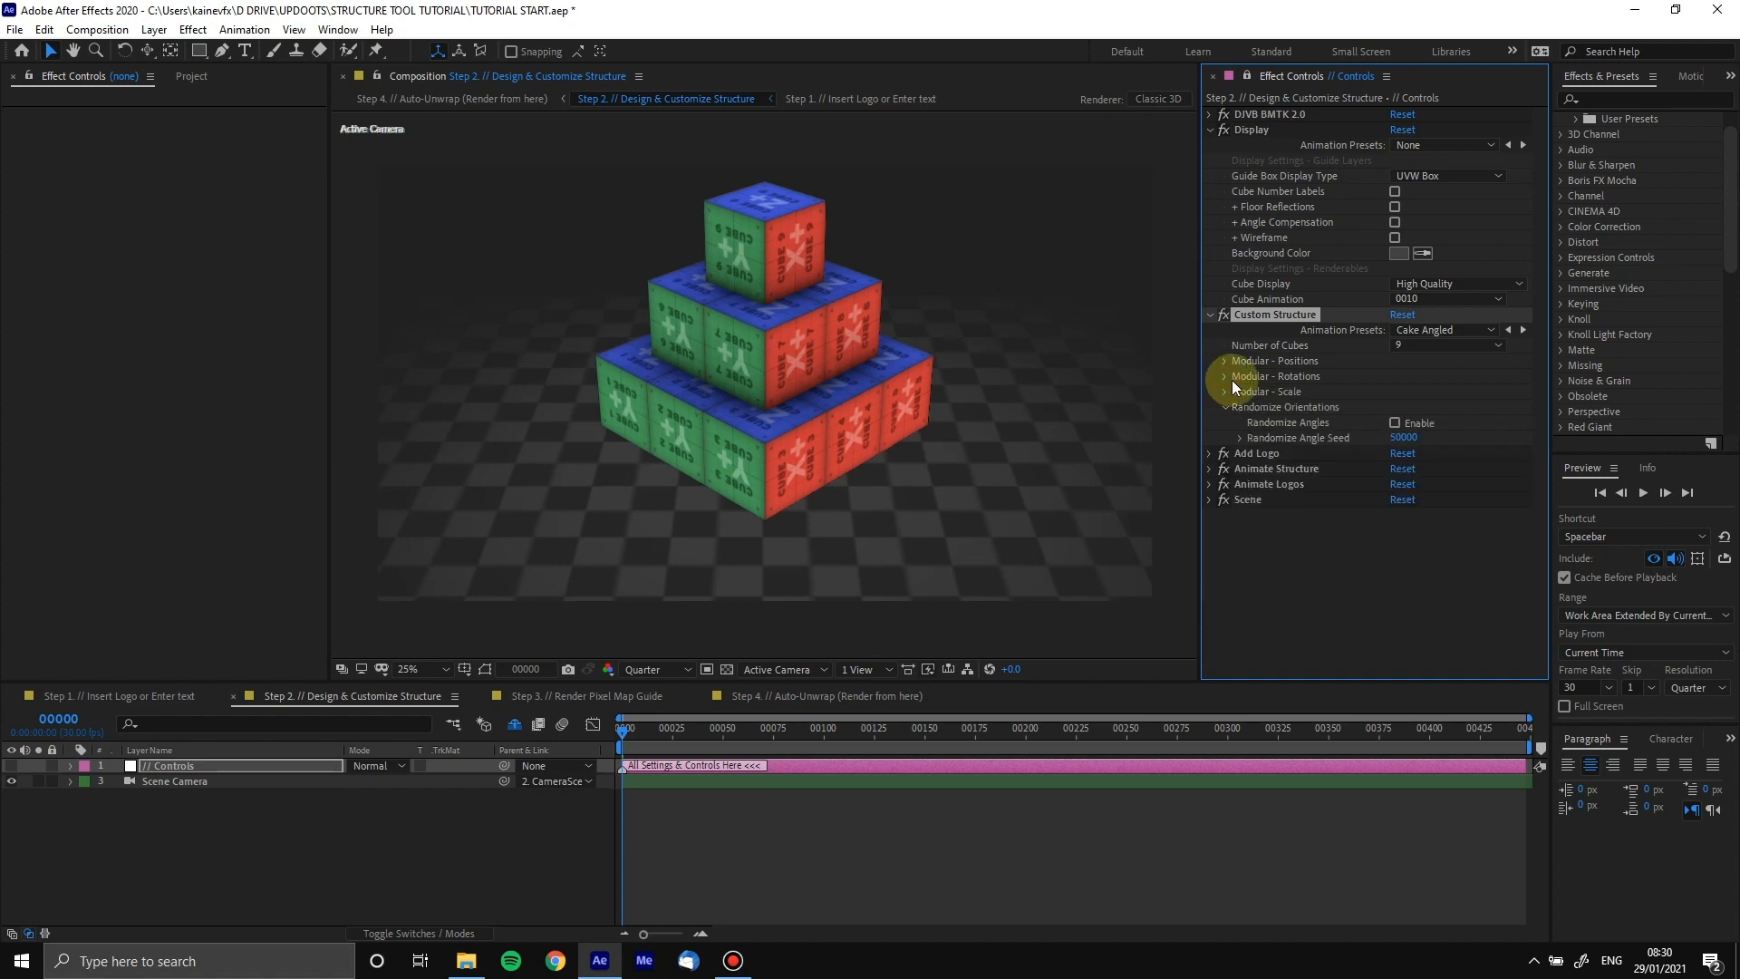
left_click(1393, 421)
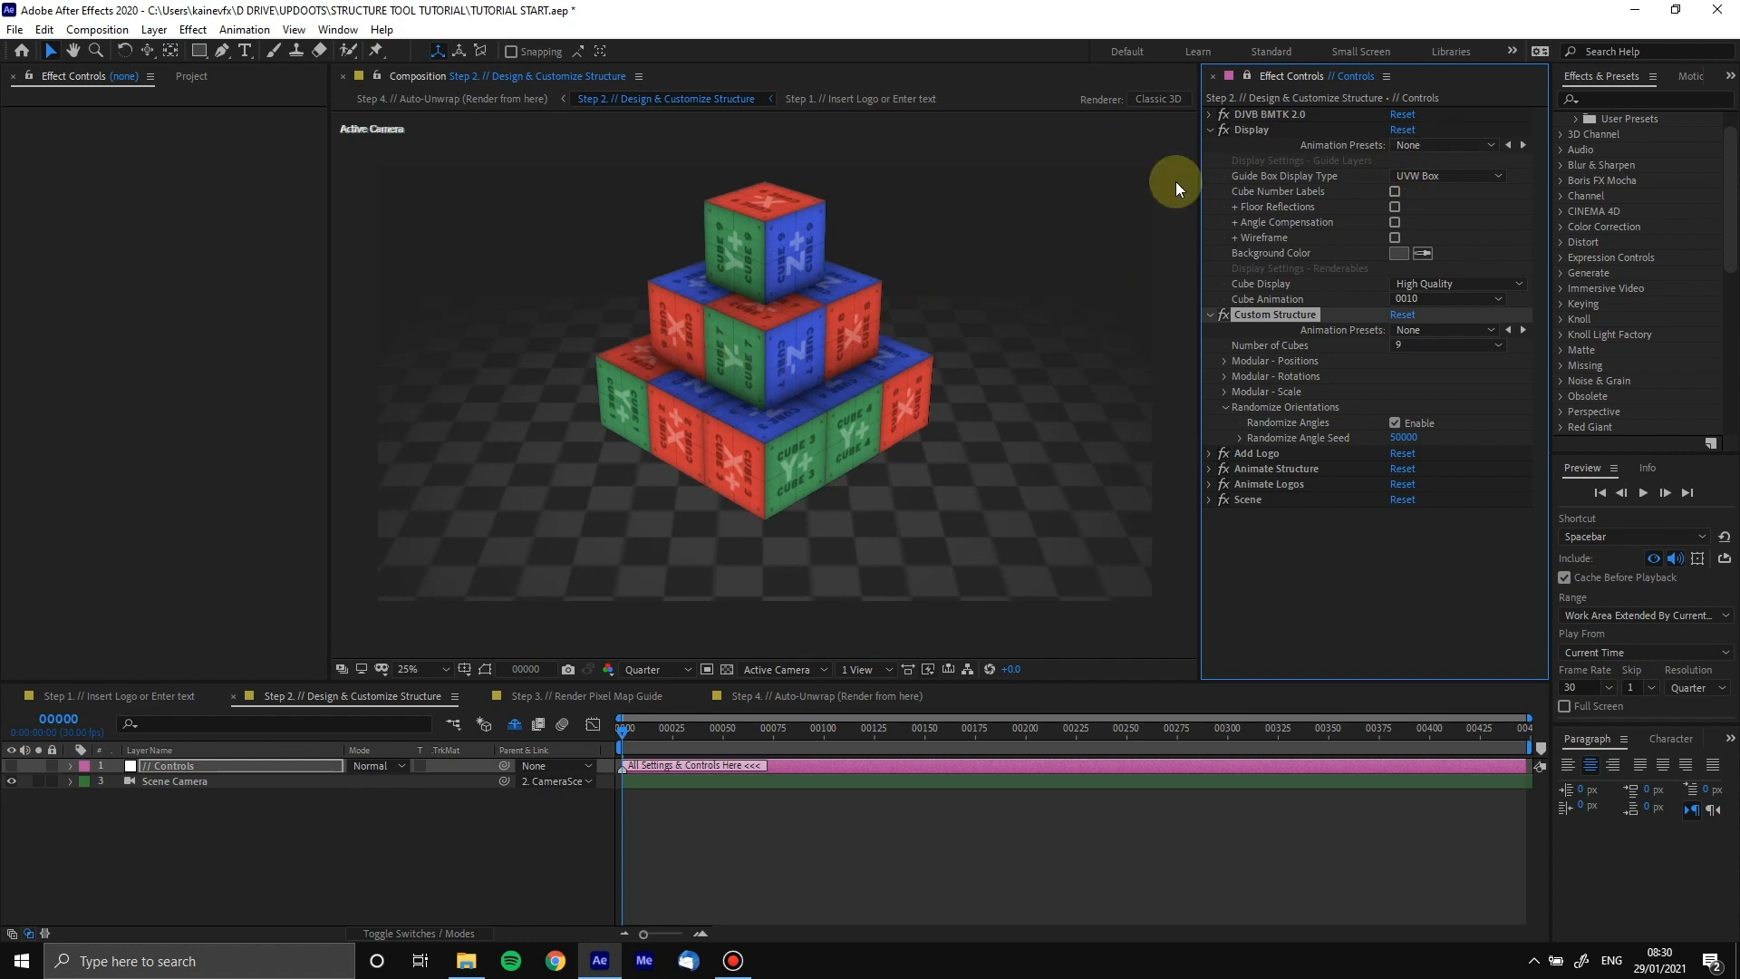
left_click(1427, 183)
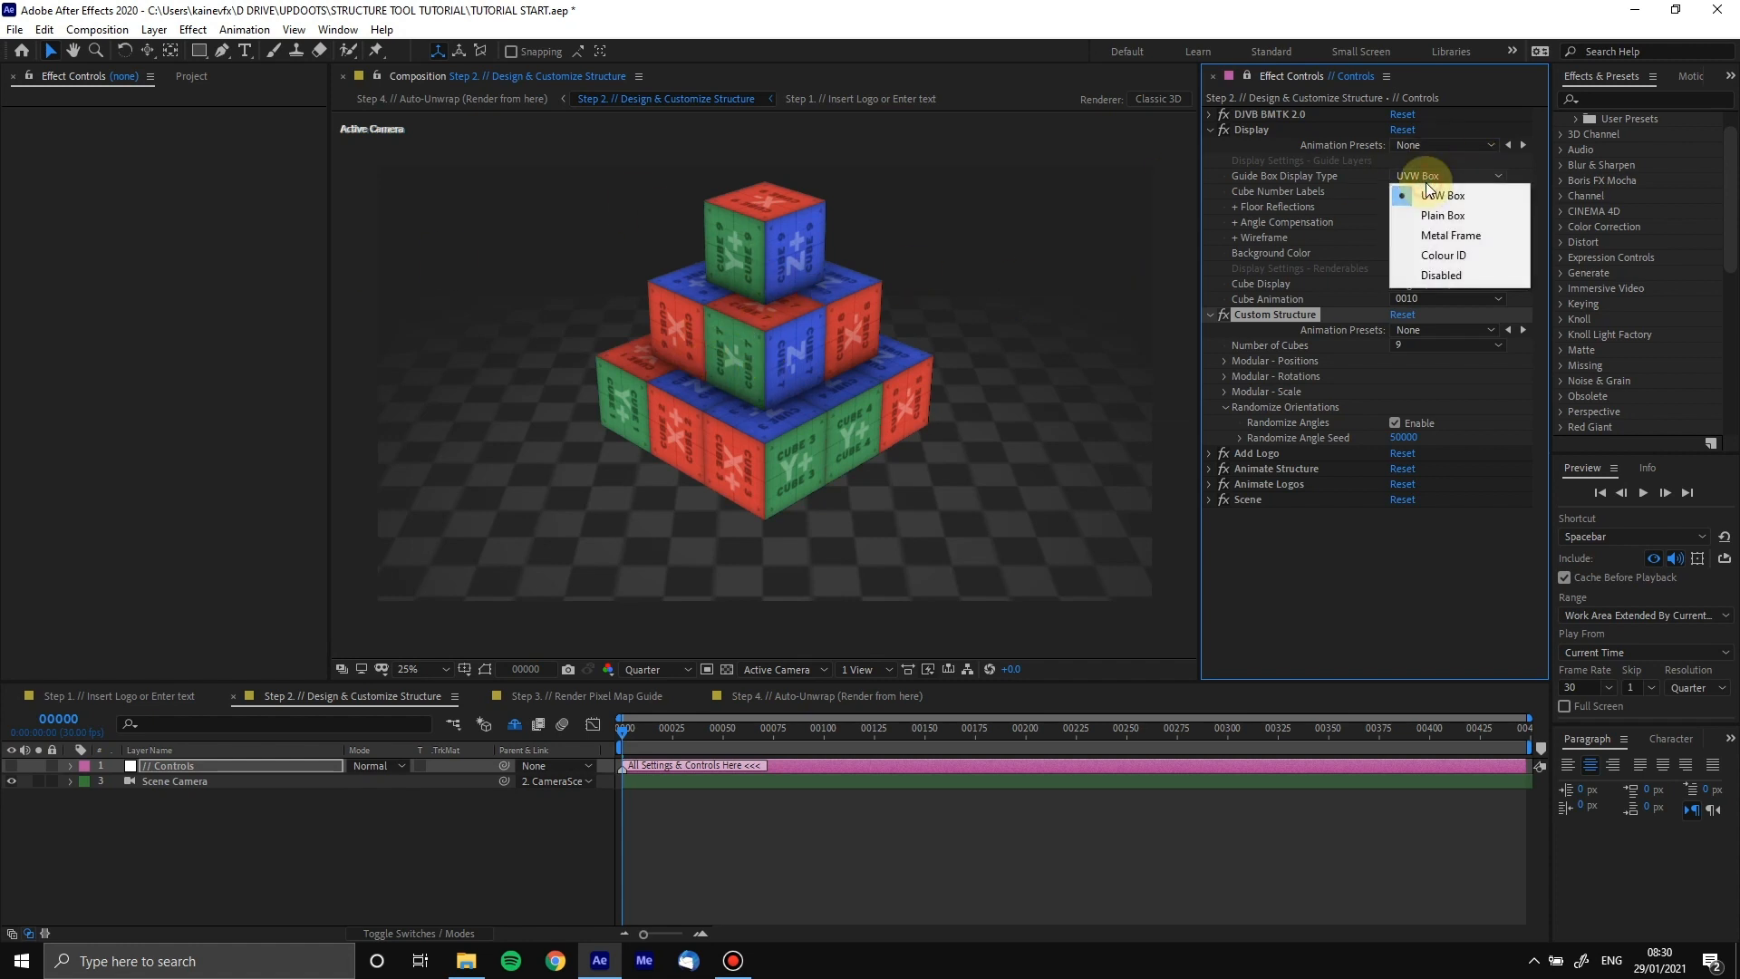
left_click(1427, 274)
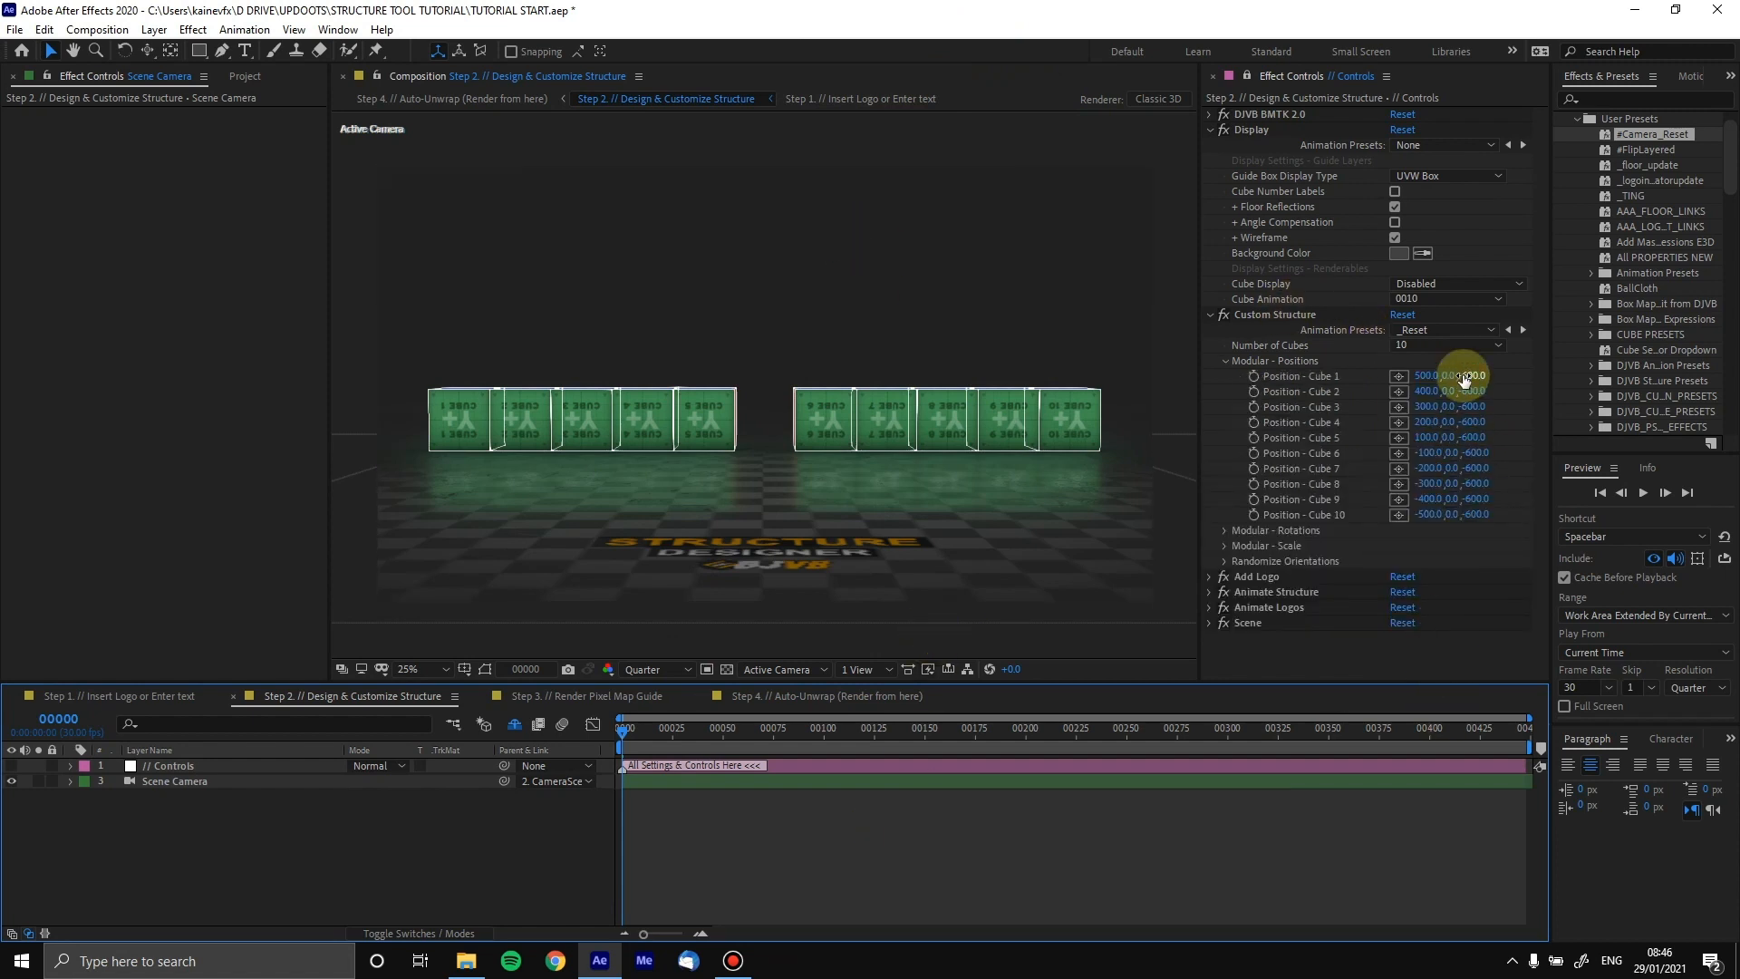
Set the Y position of Cube 1 to -100 in the Custom Structure's modular positions
left_click(1264, 315)
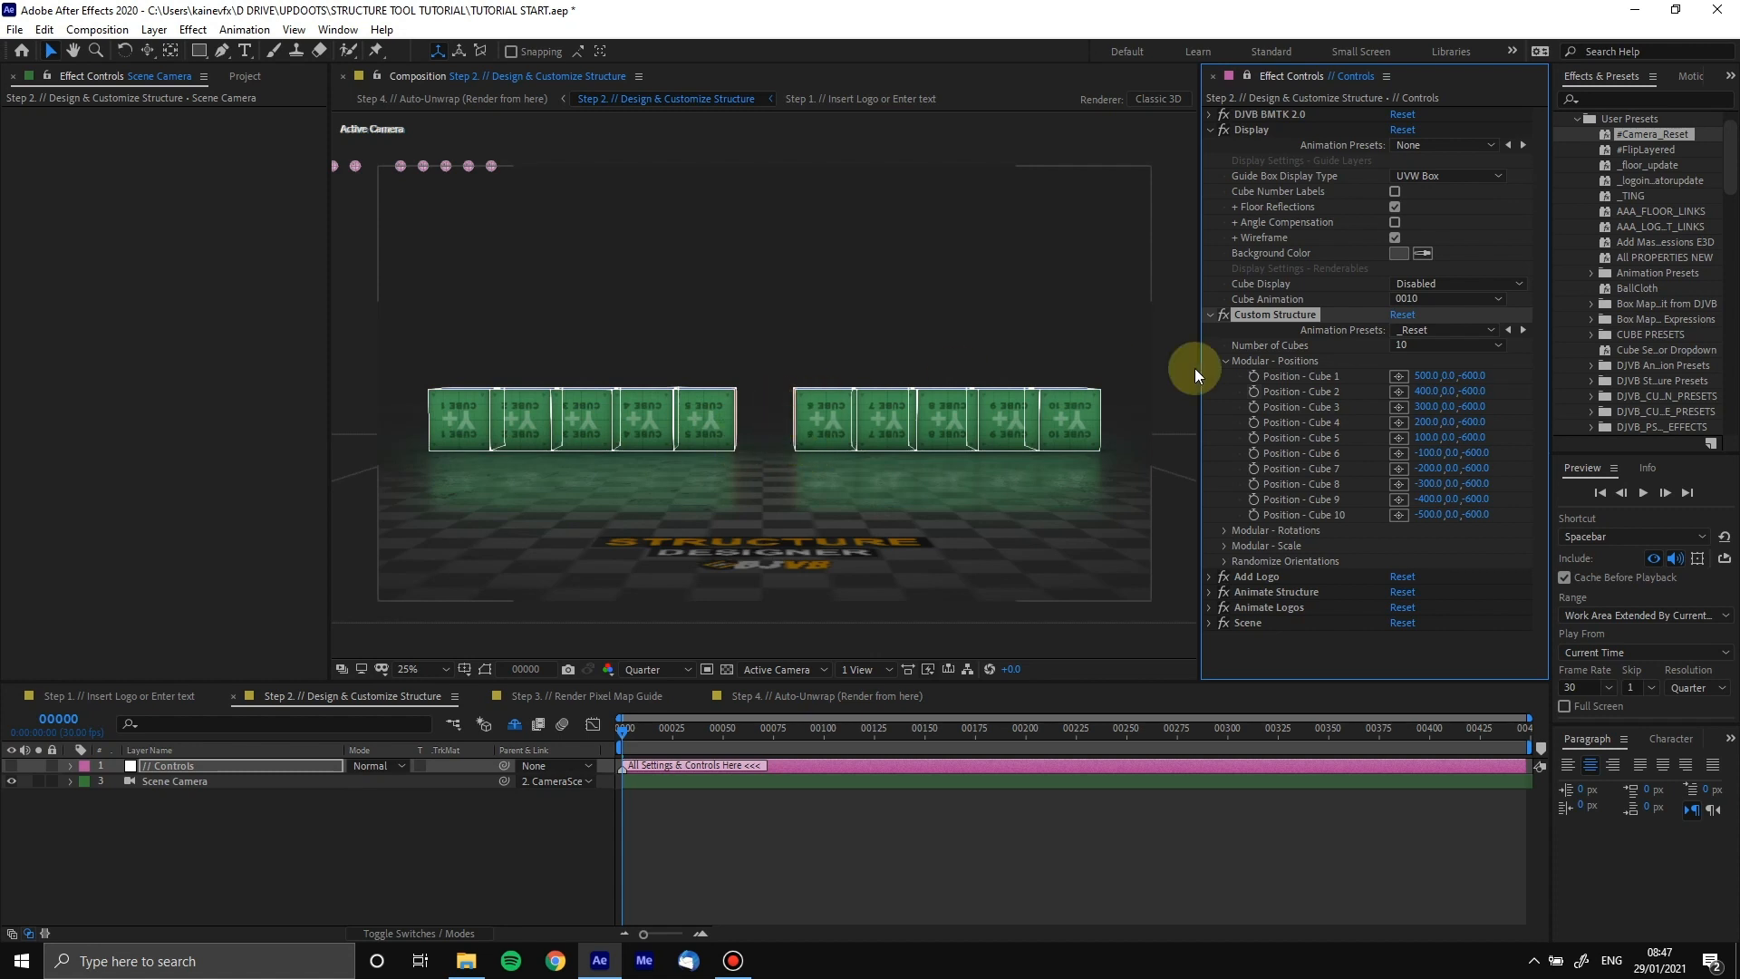
left_click(1447, 377)
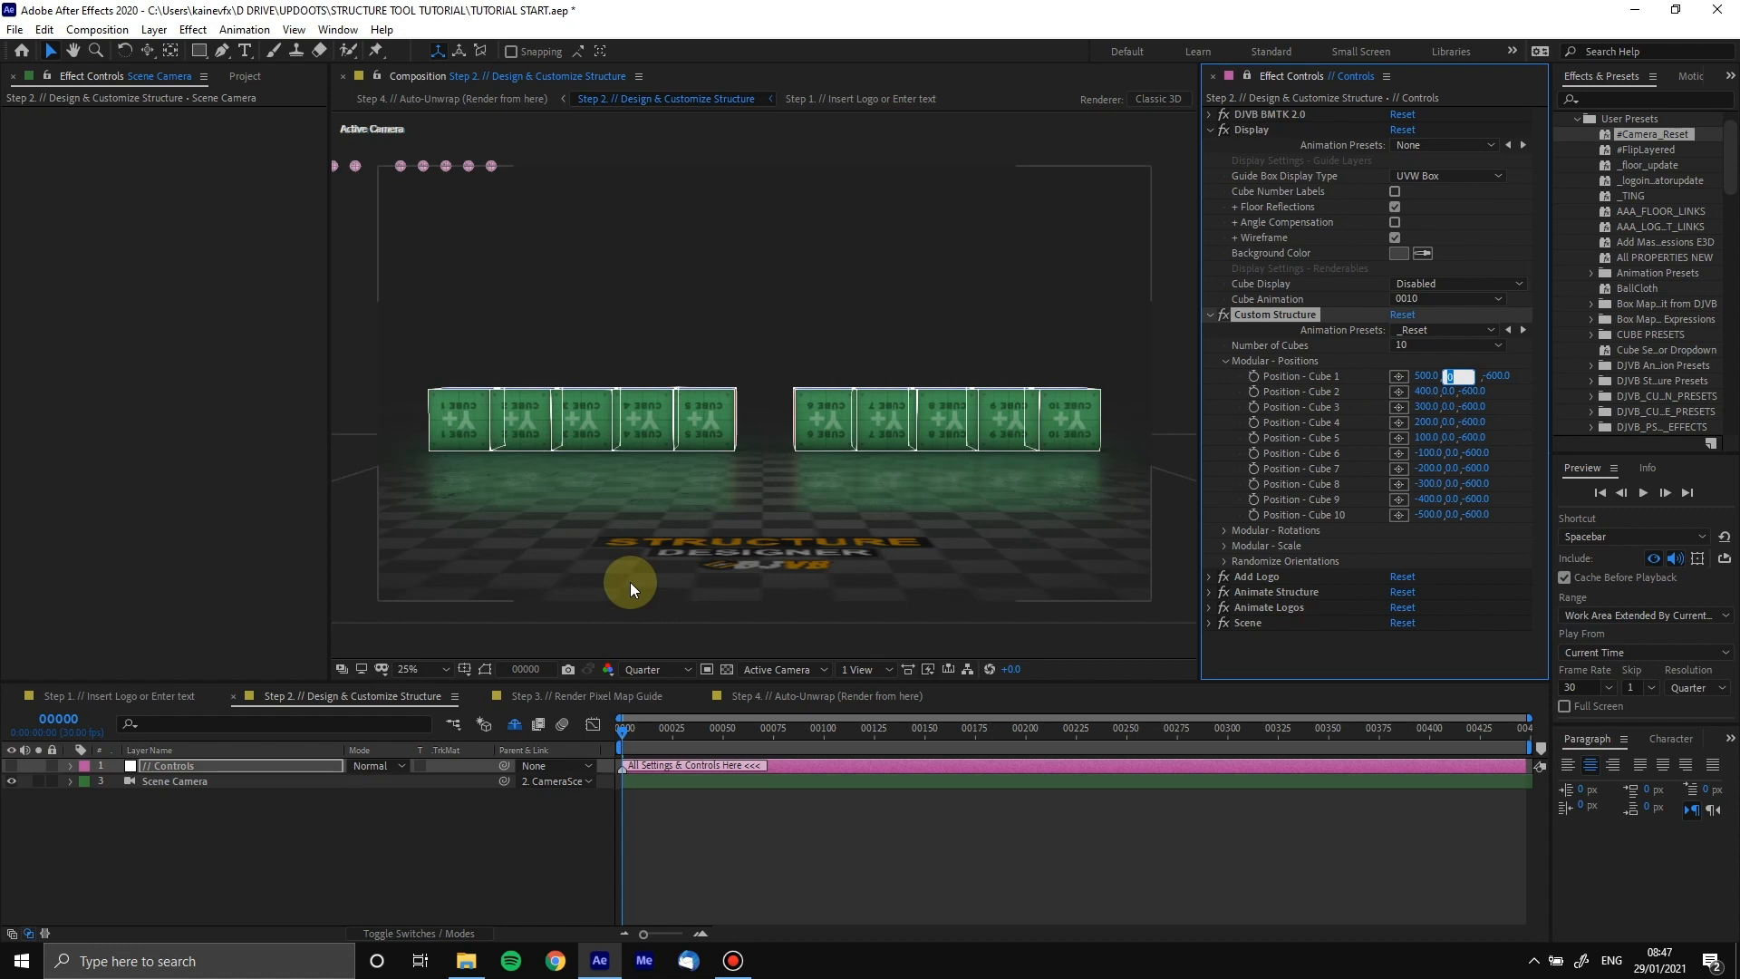
type("-100")
key("Return")
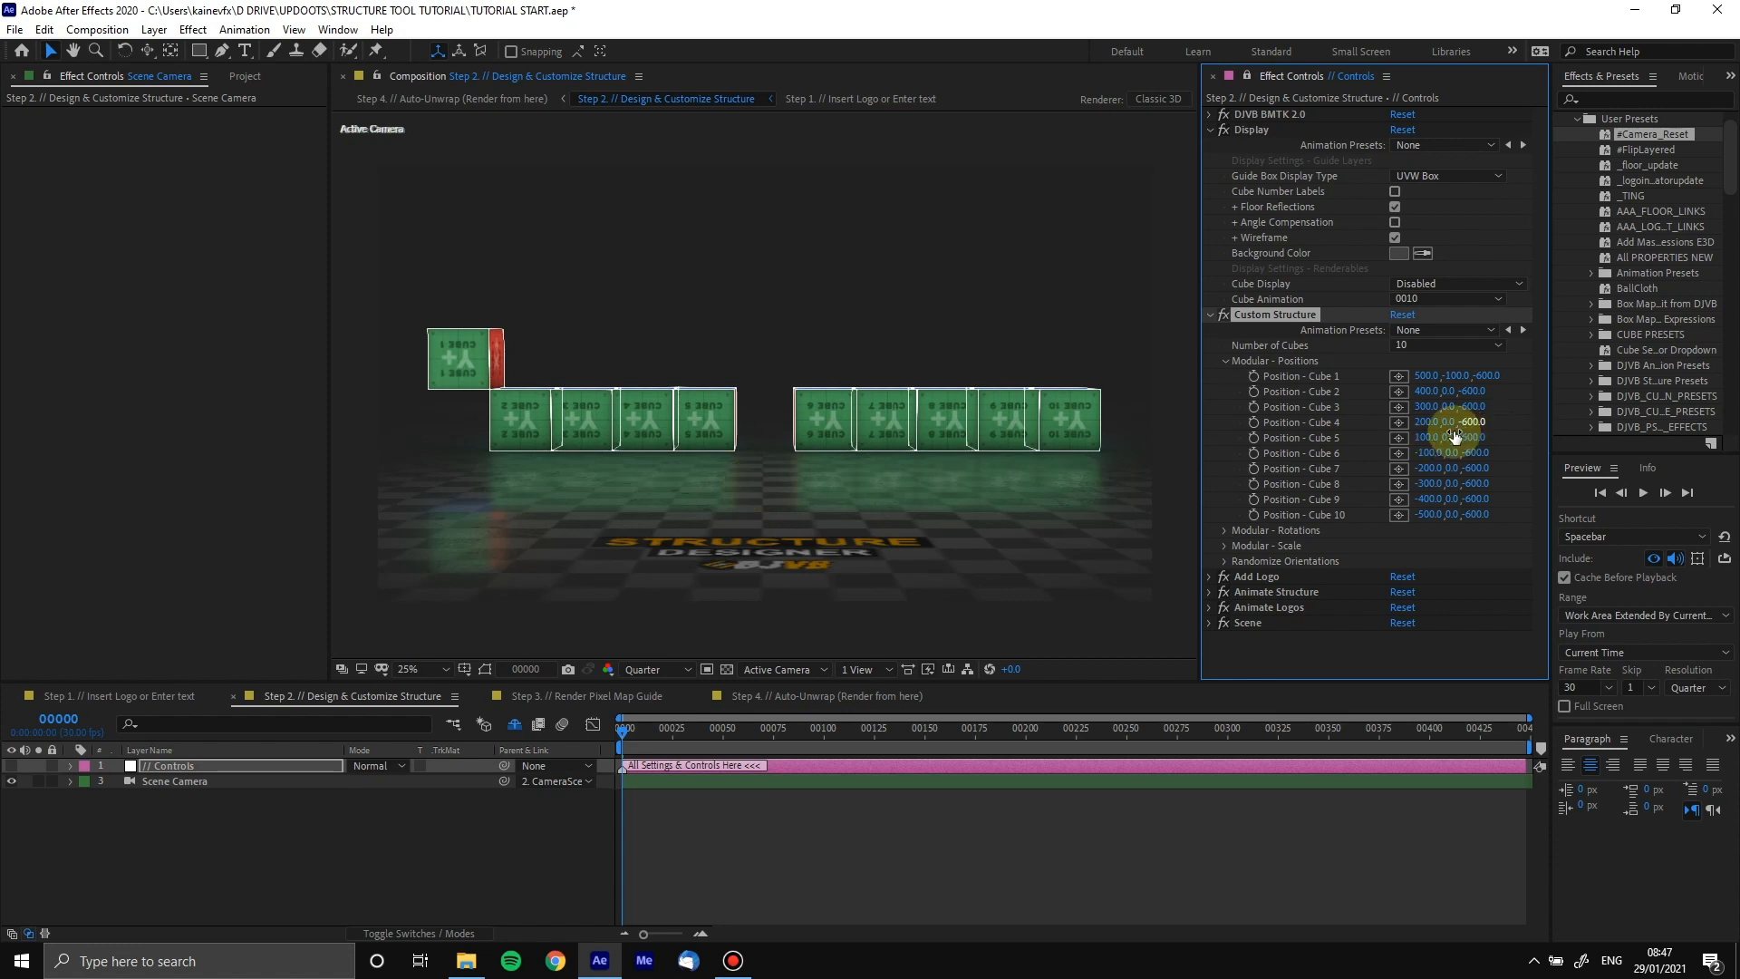
Set the Z position of Cube 3 to 0 in the modular positions
left_click(1428, 422)
left_click(1474, 407)
type("0")
left_click(1572, 633)
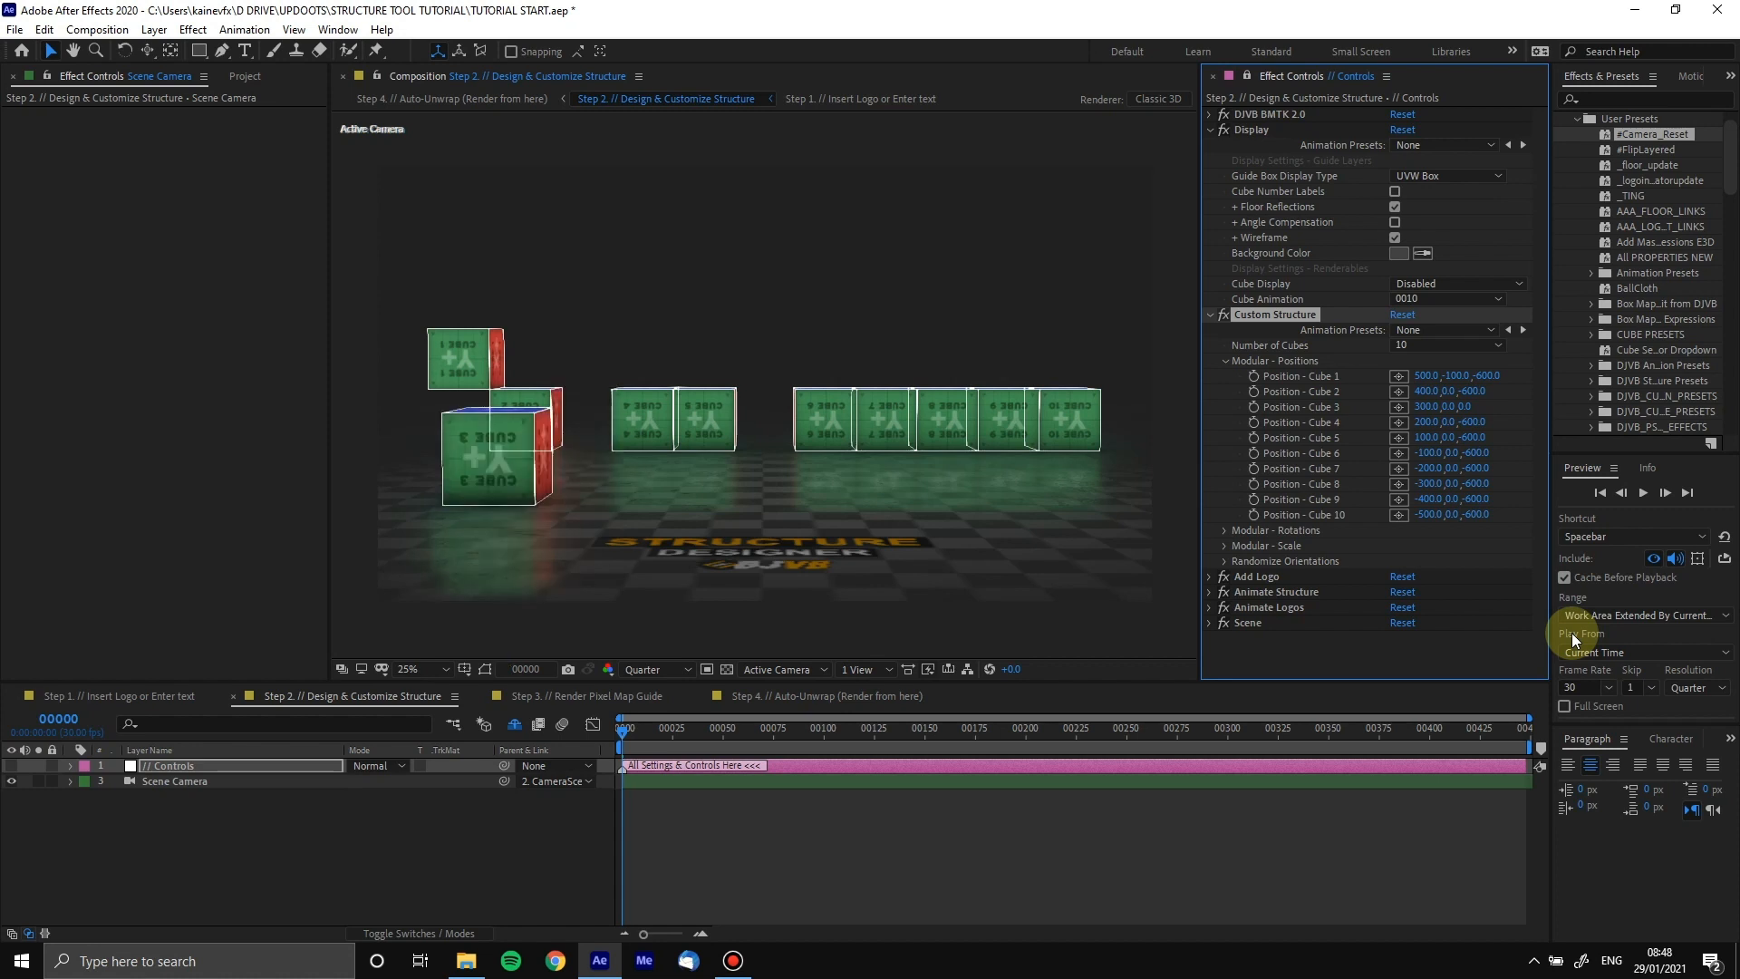
Set the Custom Structure's number of cubes to 3
left_click(1411, 373)
left_click(1415, 351)
left_click(1414, 404)
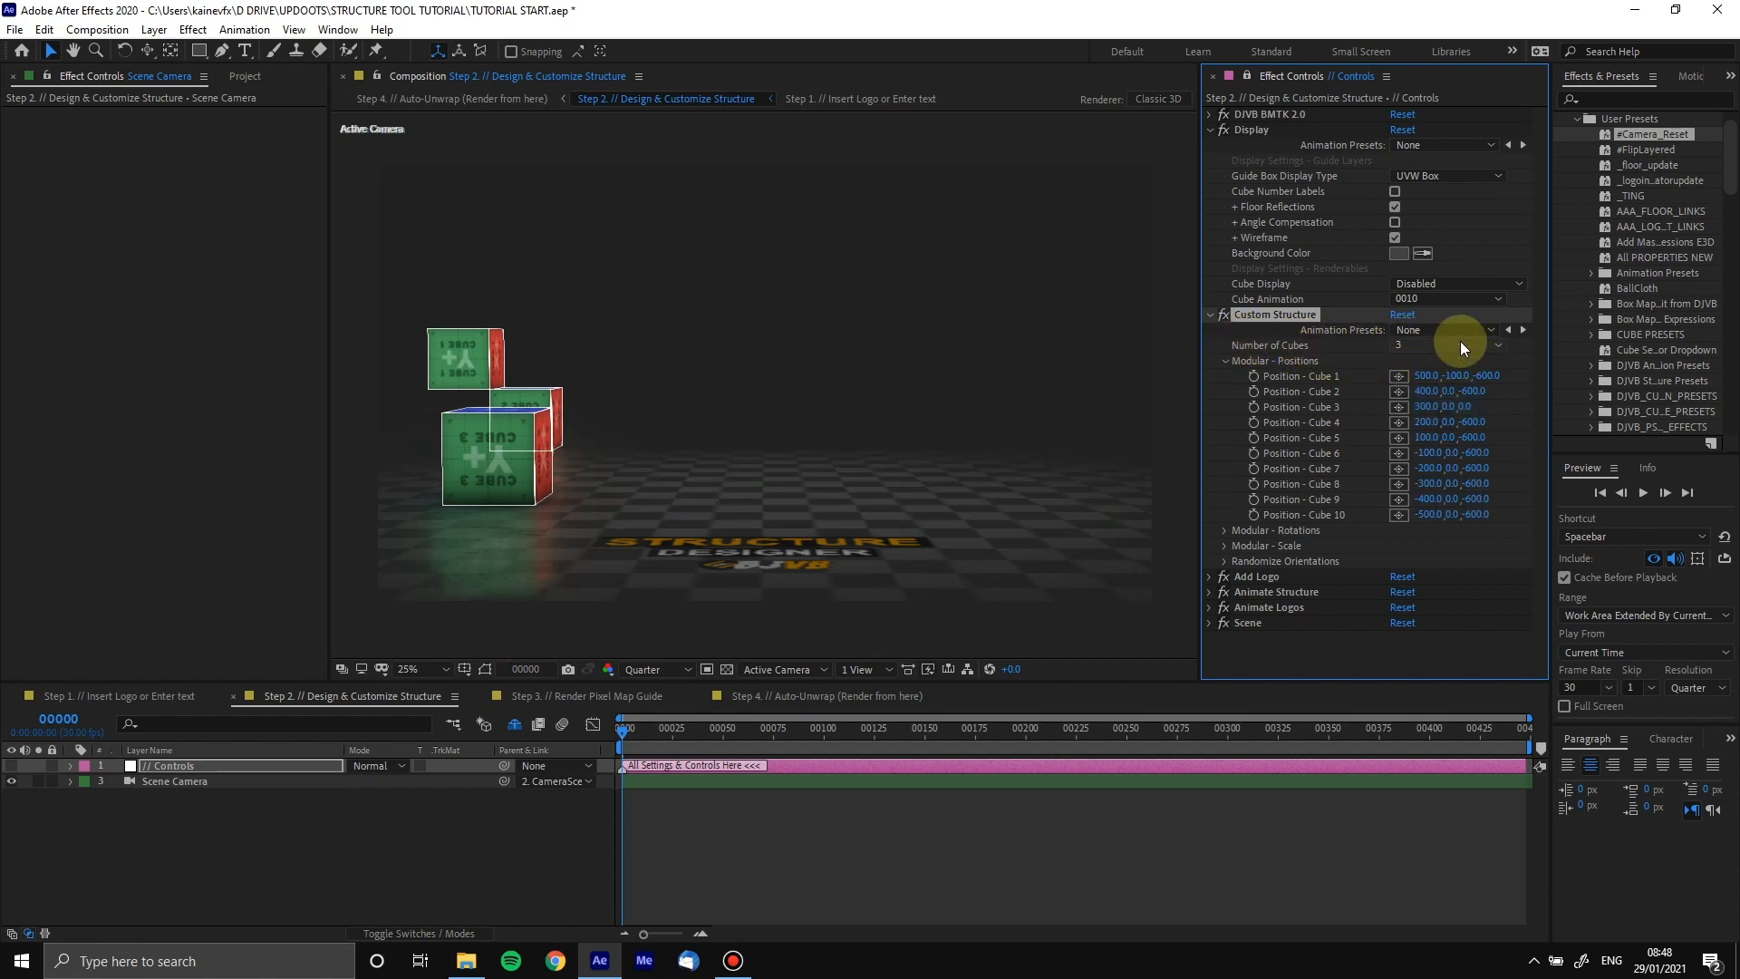
left_click(1405, 332)
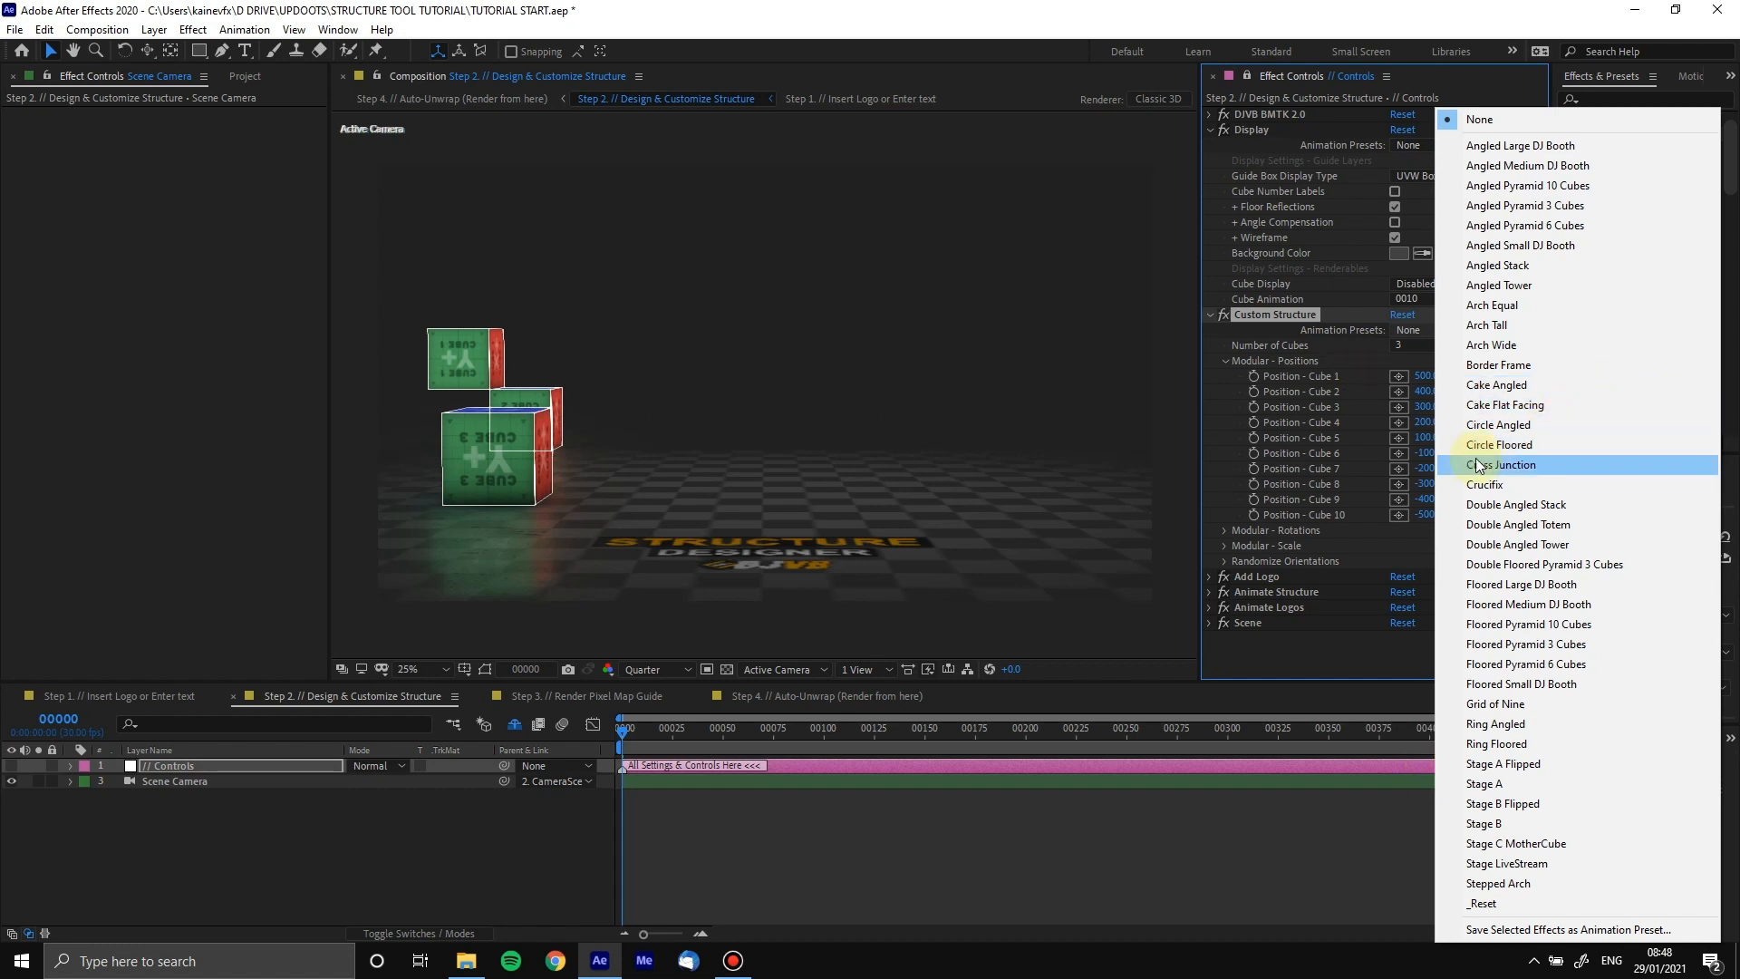
left_click(1285, 318)
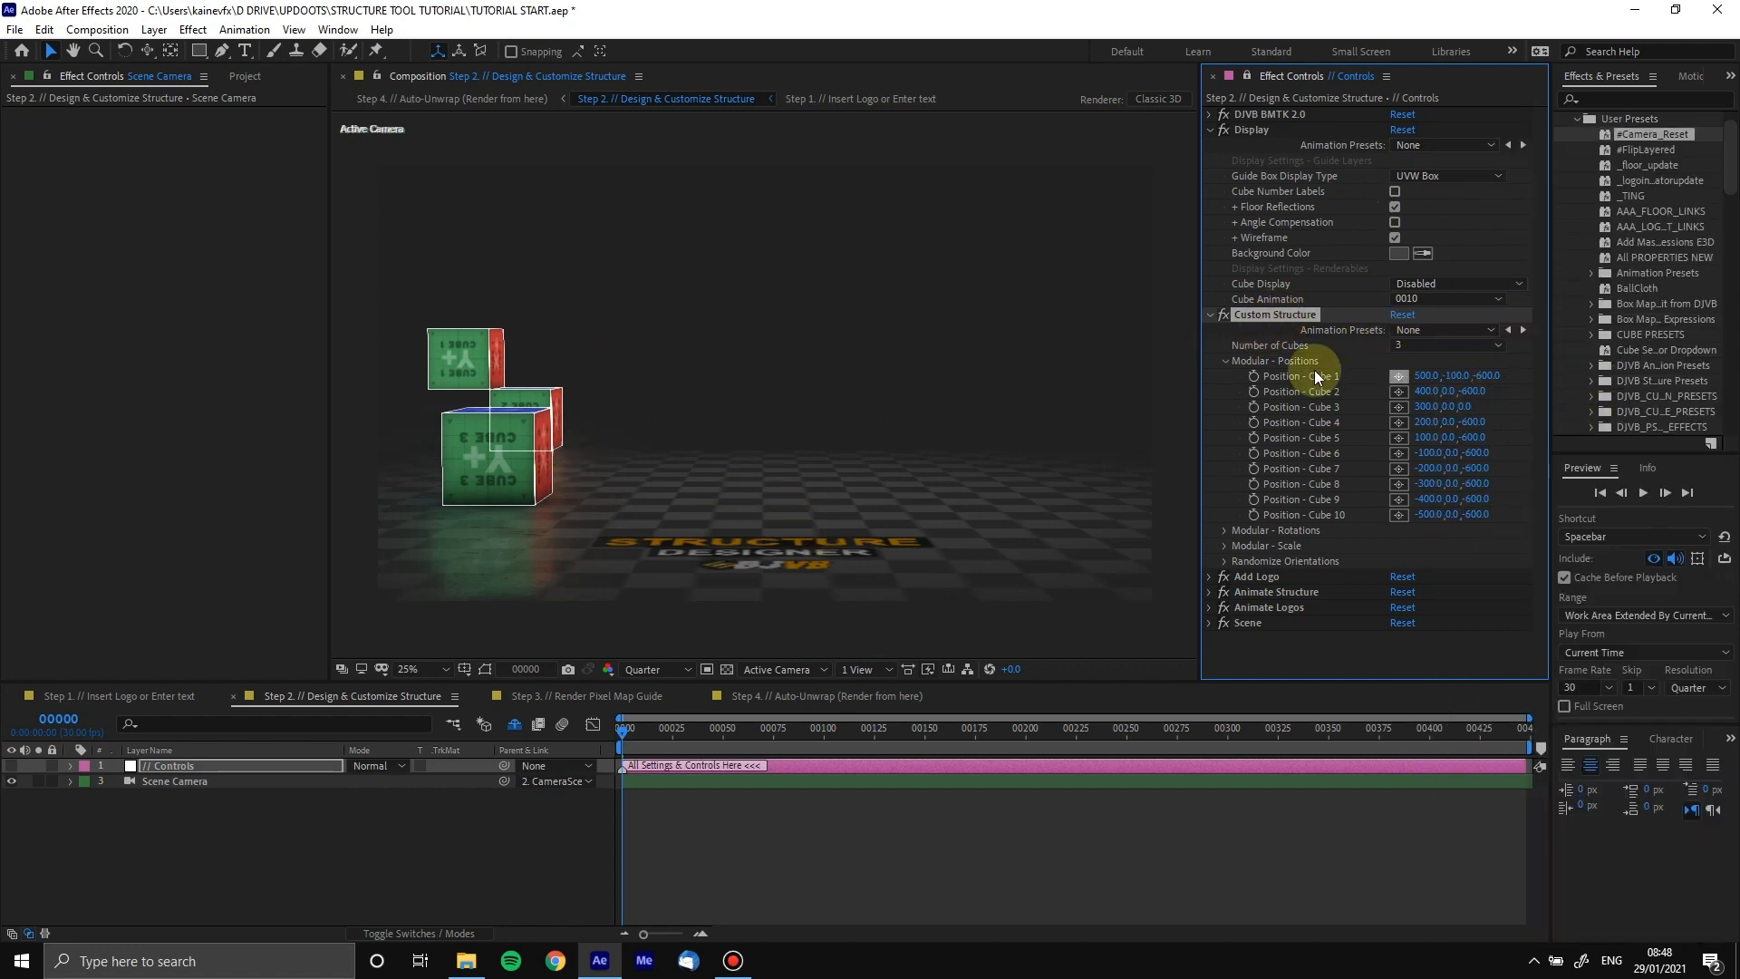
Set the X, Y and Z positions of Cubes 1, 2 and 3 to 0
left_click(1427, 376)
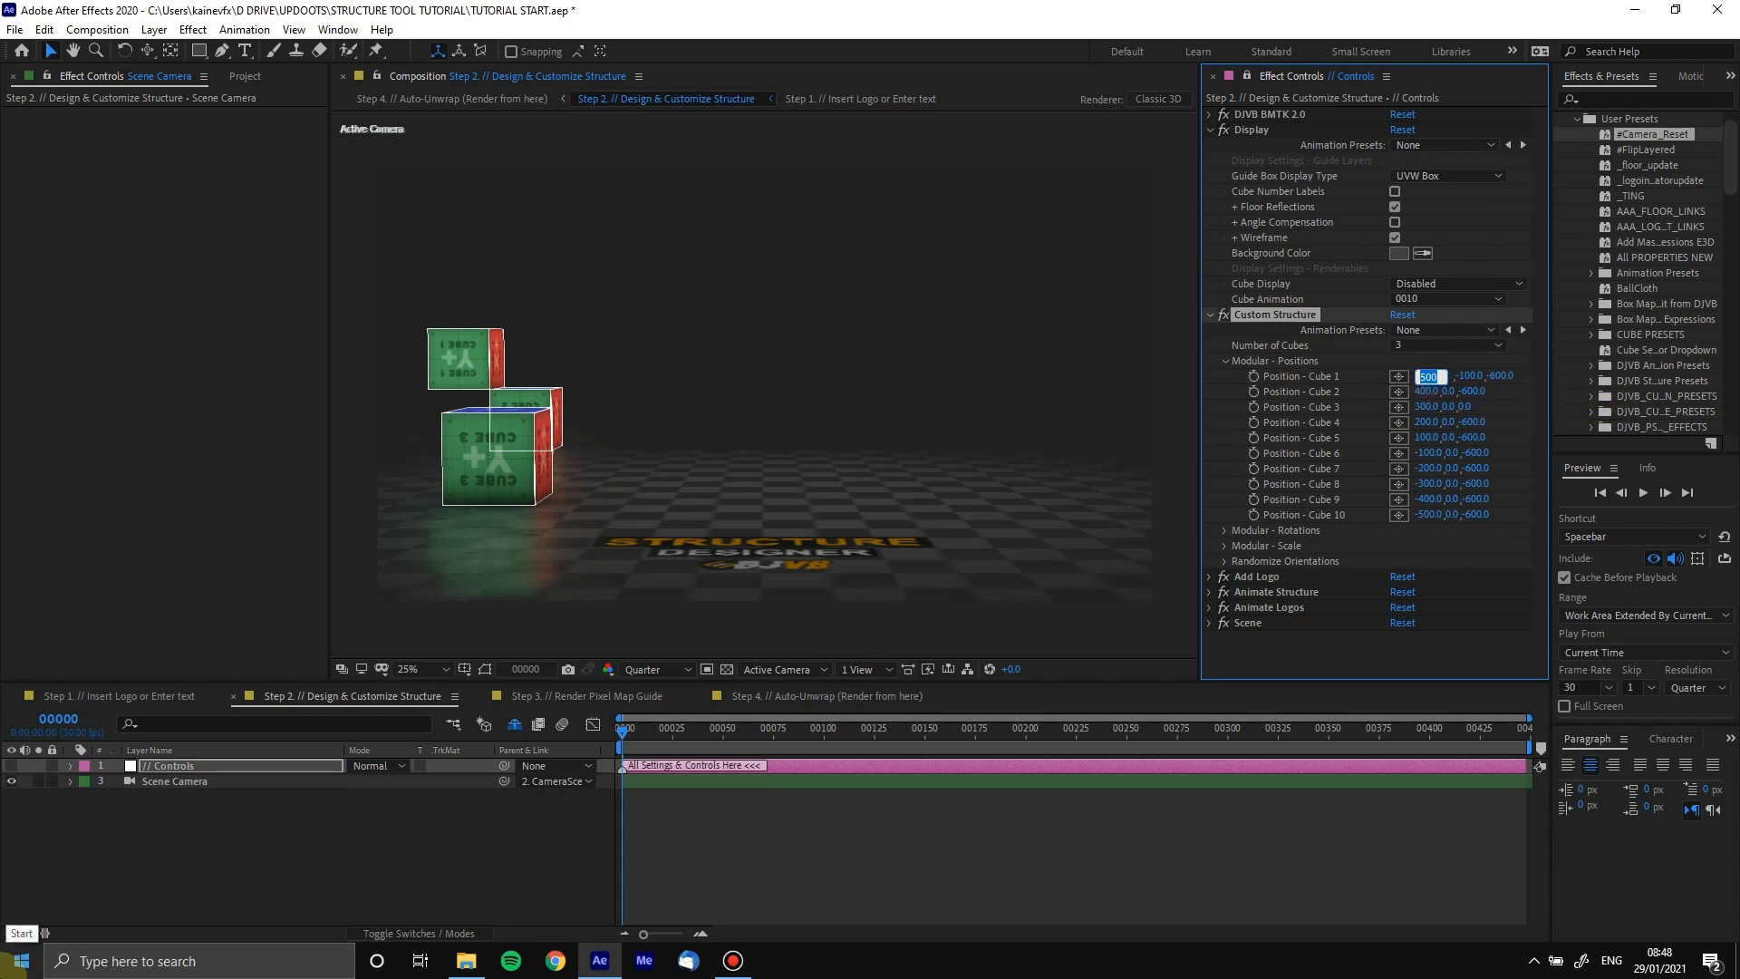
type("0")
key("Tab")
type("0")
key("Tab")
type("0")
key("Tab")
type("0")
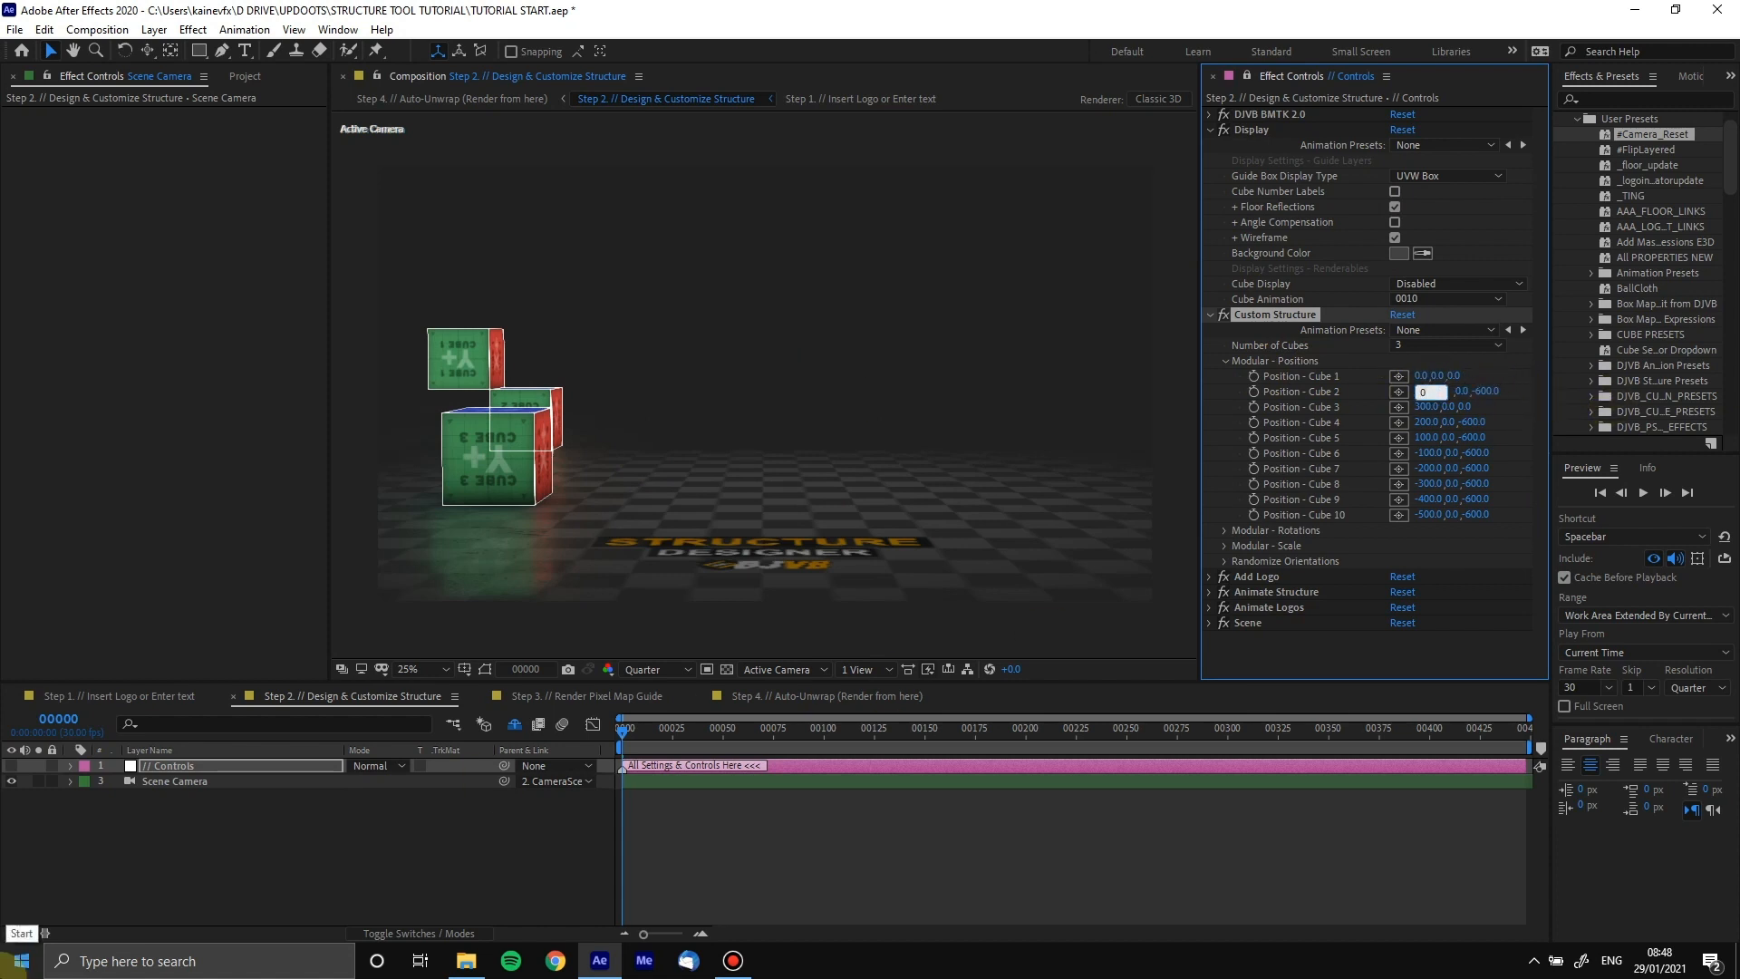
key("Tab")
type("0")
key("Tab")
type("0")
key("Tab")
type("0")
key("Tab")
type("0")
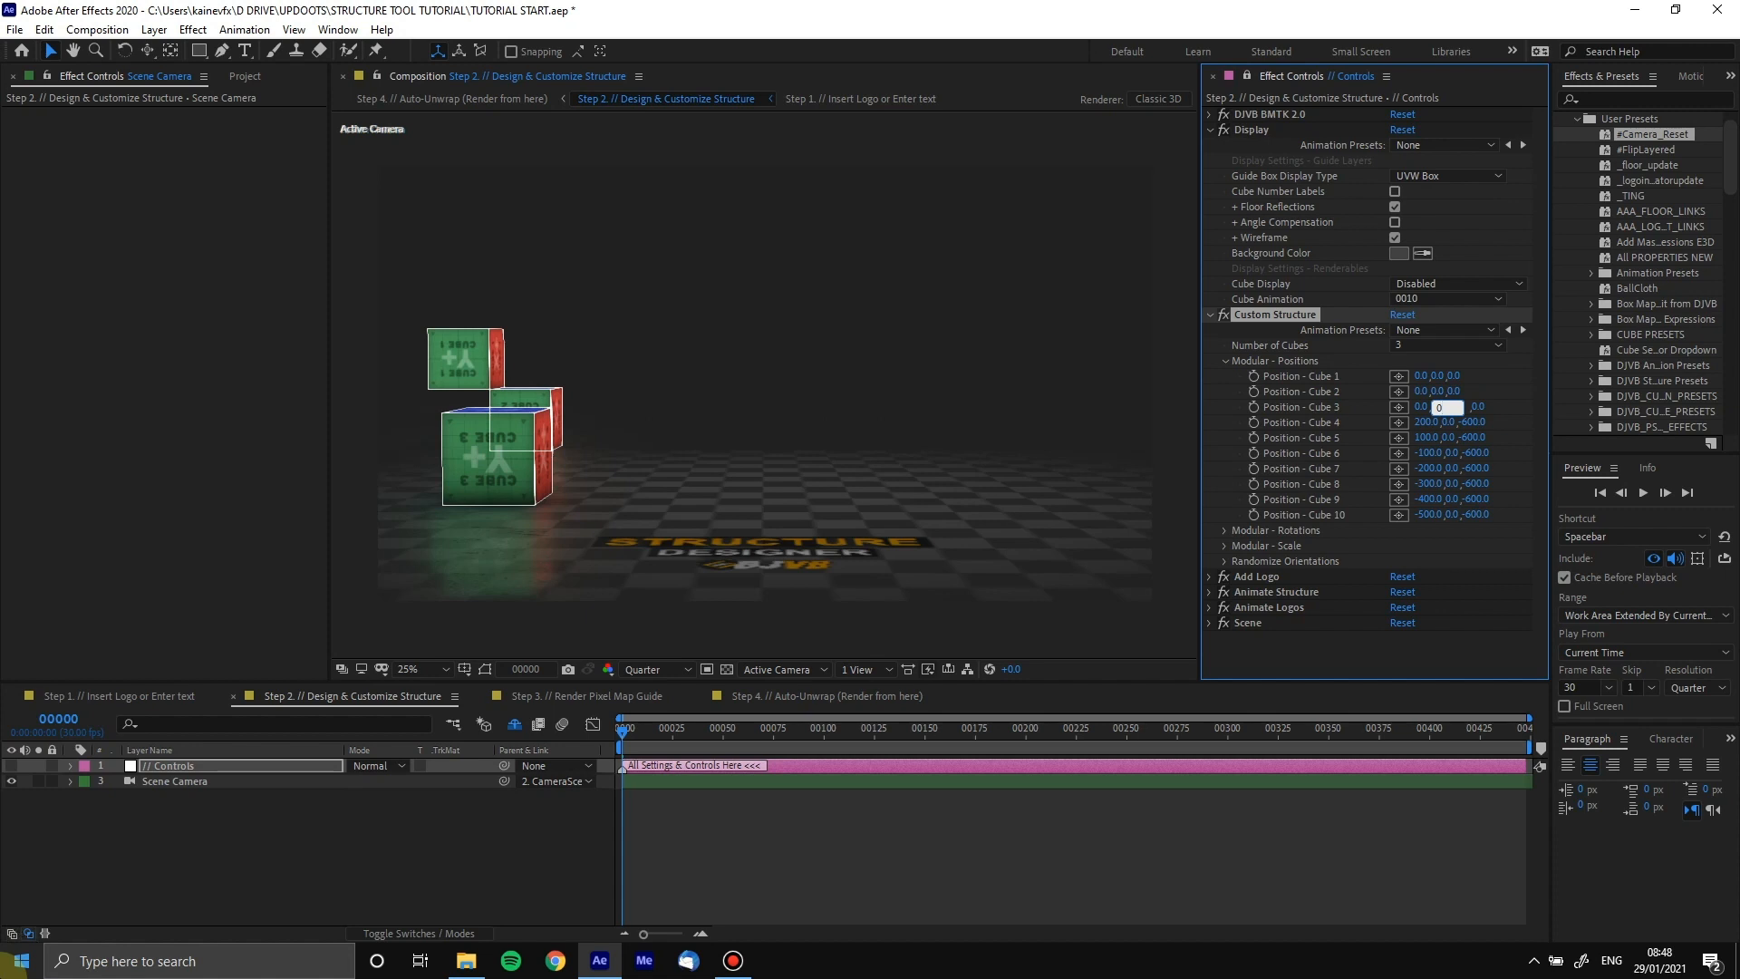
key("Tab")
type("0")
key("Return")
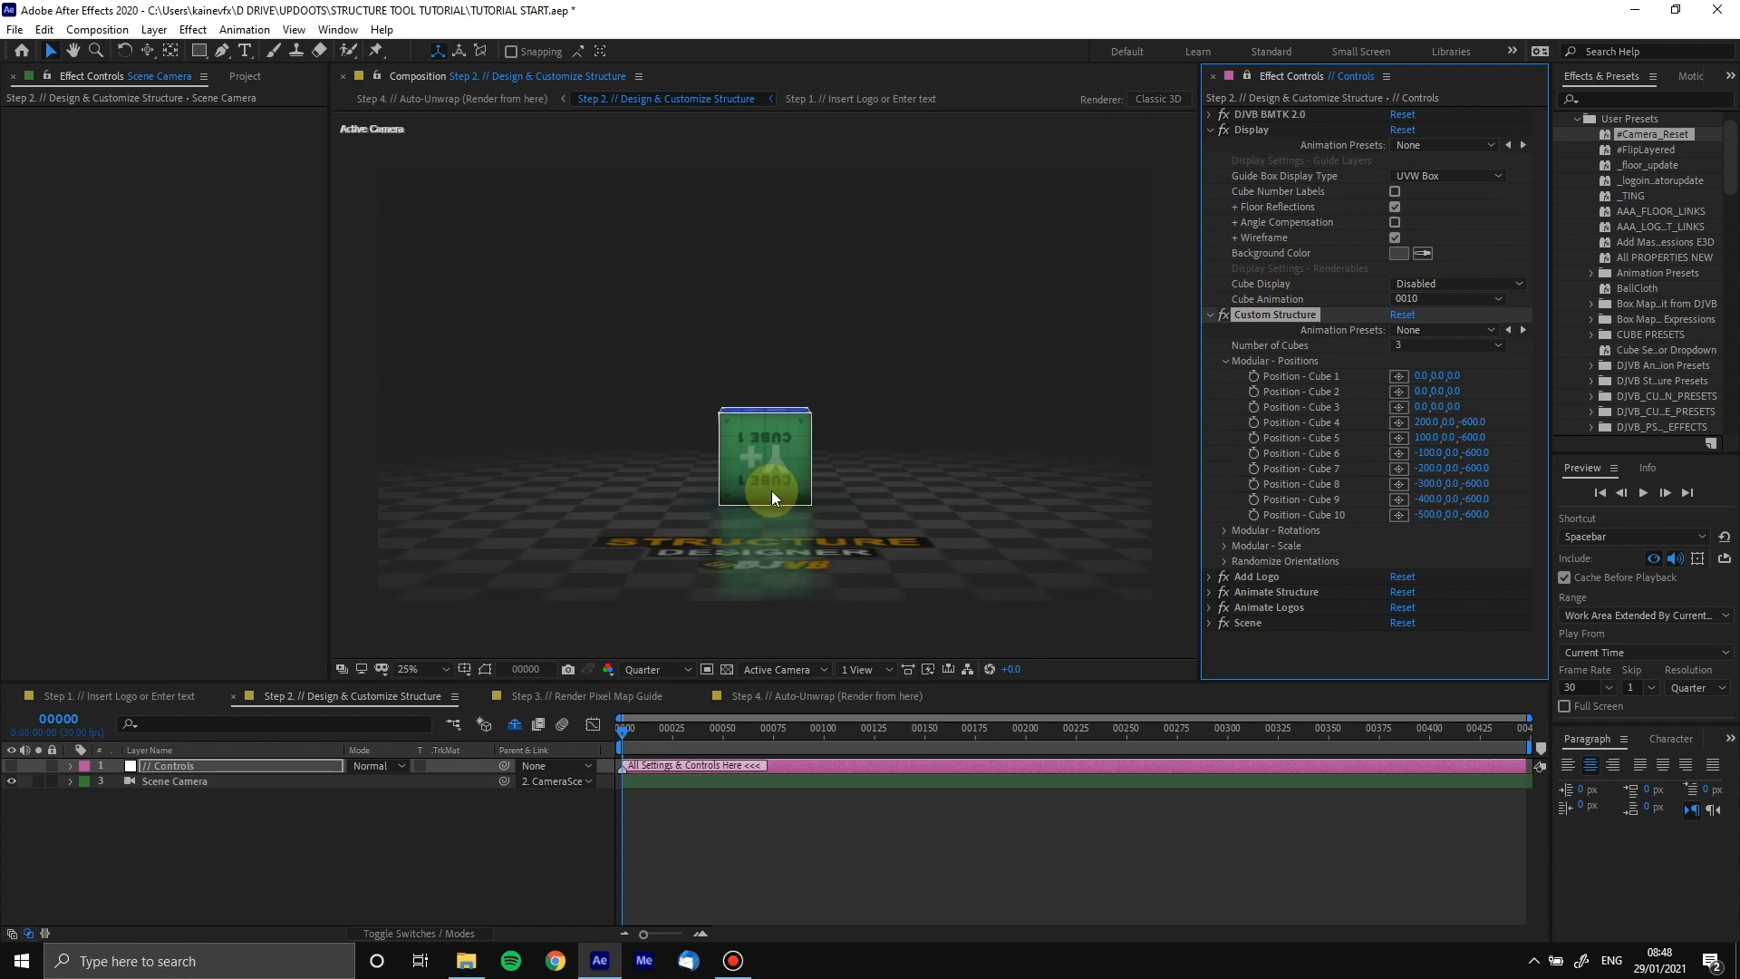
Turn on Cube Number Labels and turn off Floor Reflections in the Display effect
right_click(1330, 210)
left_click(1401, 182)
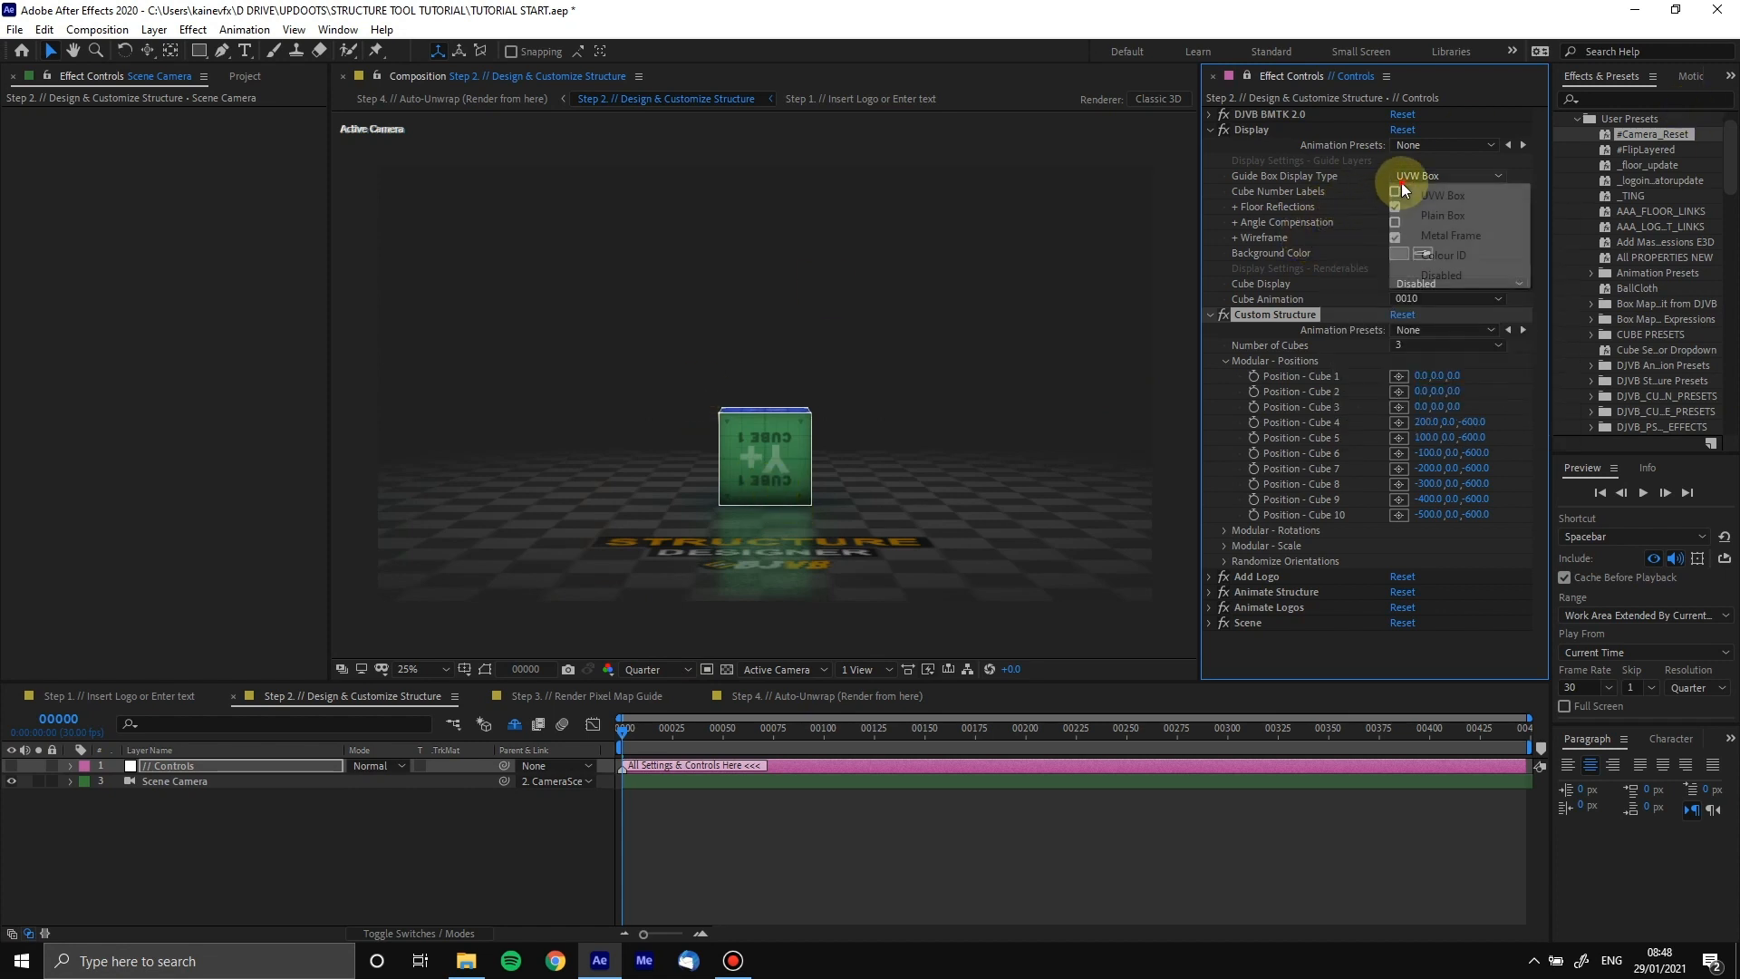
left_click(1361, 192)
left_click(1394, 193)
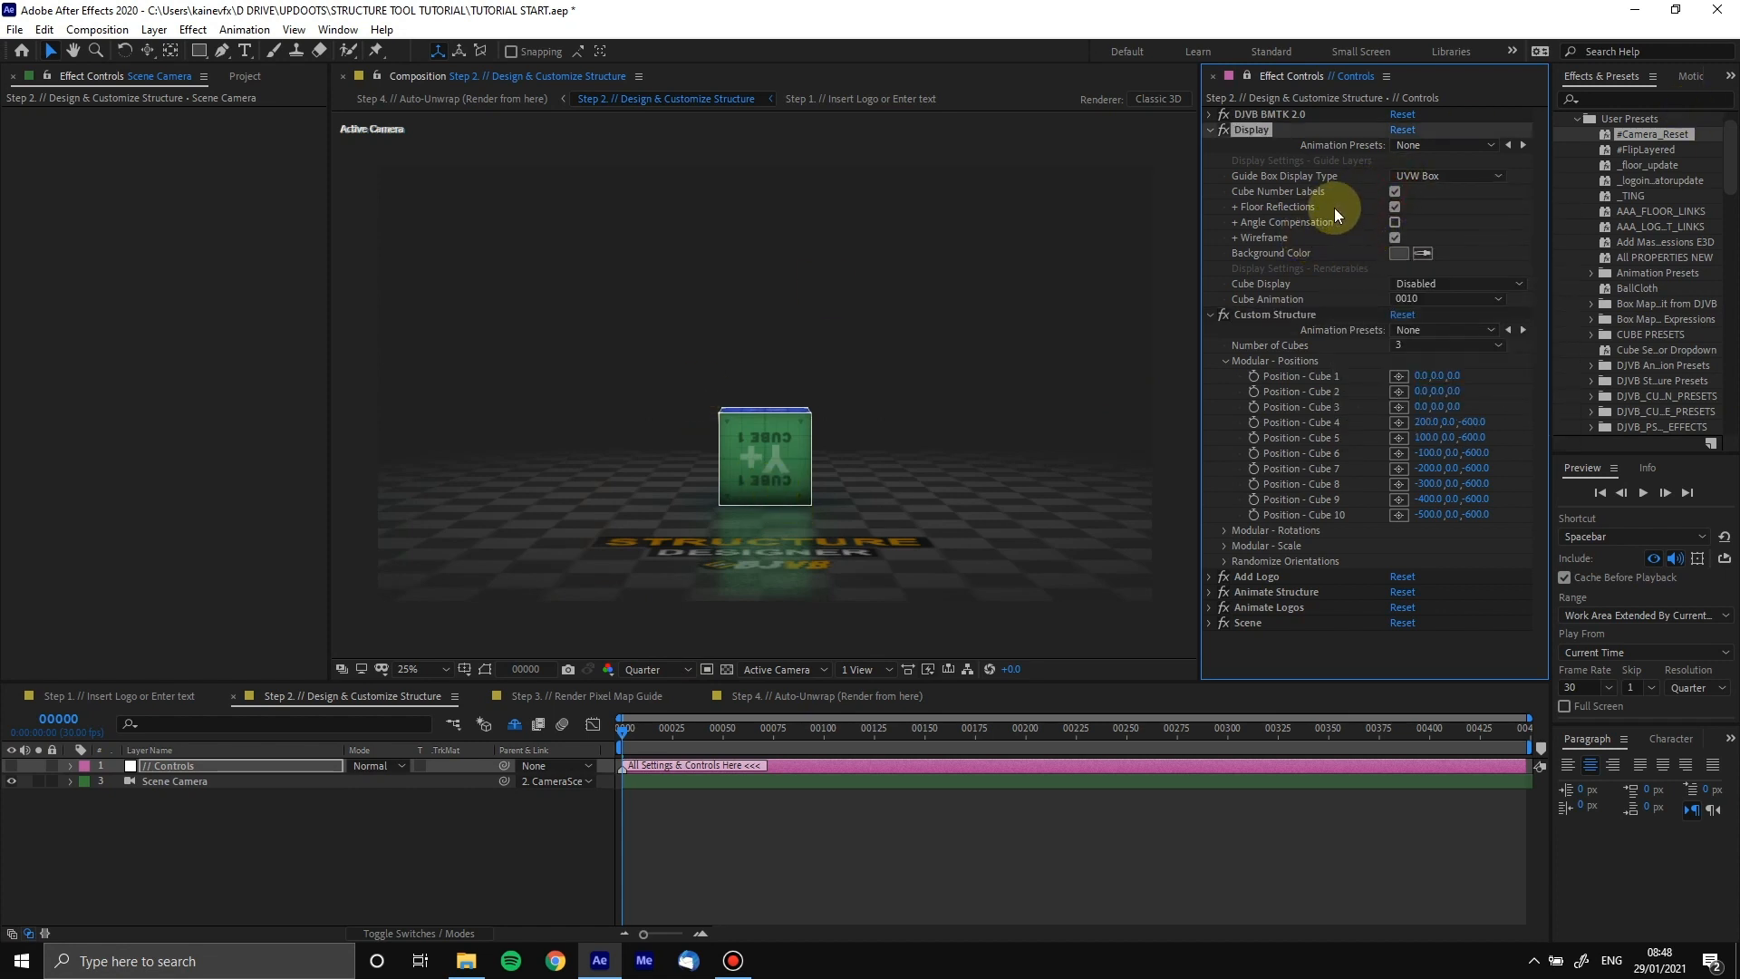
left_click(1395, 207)
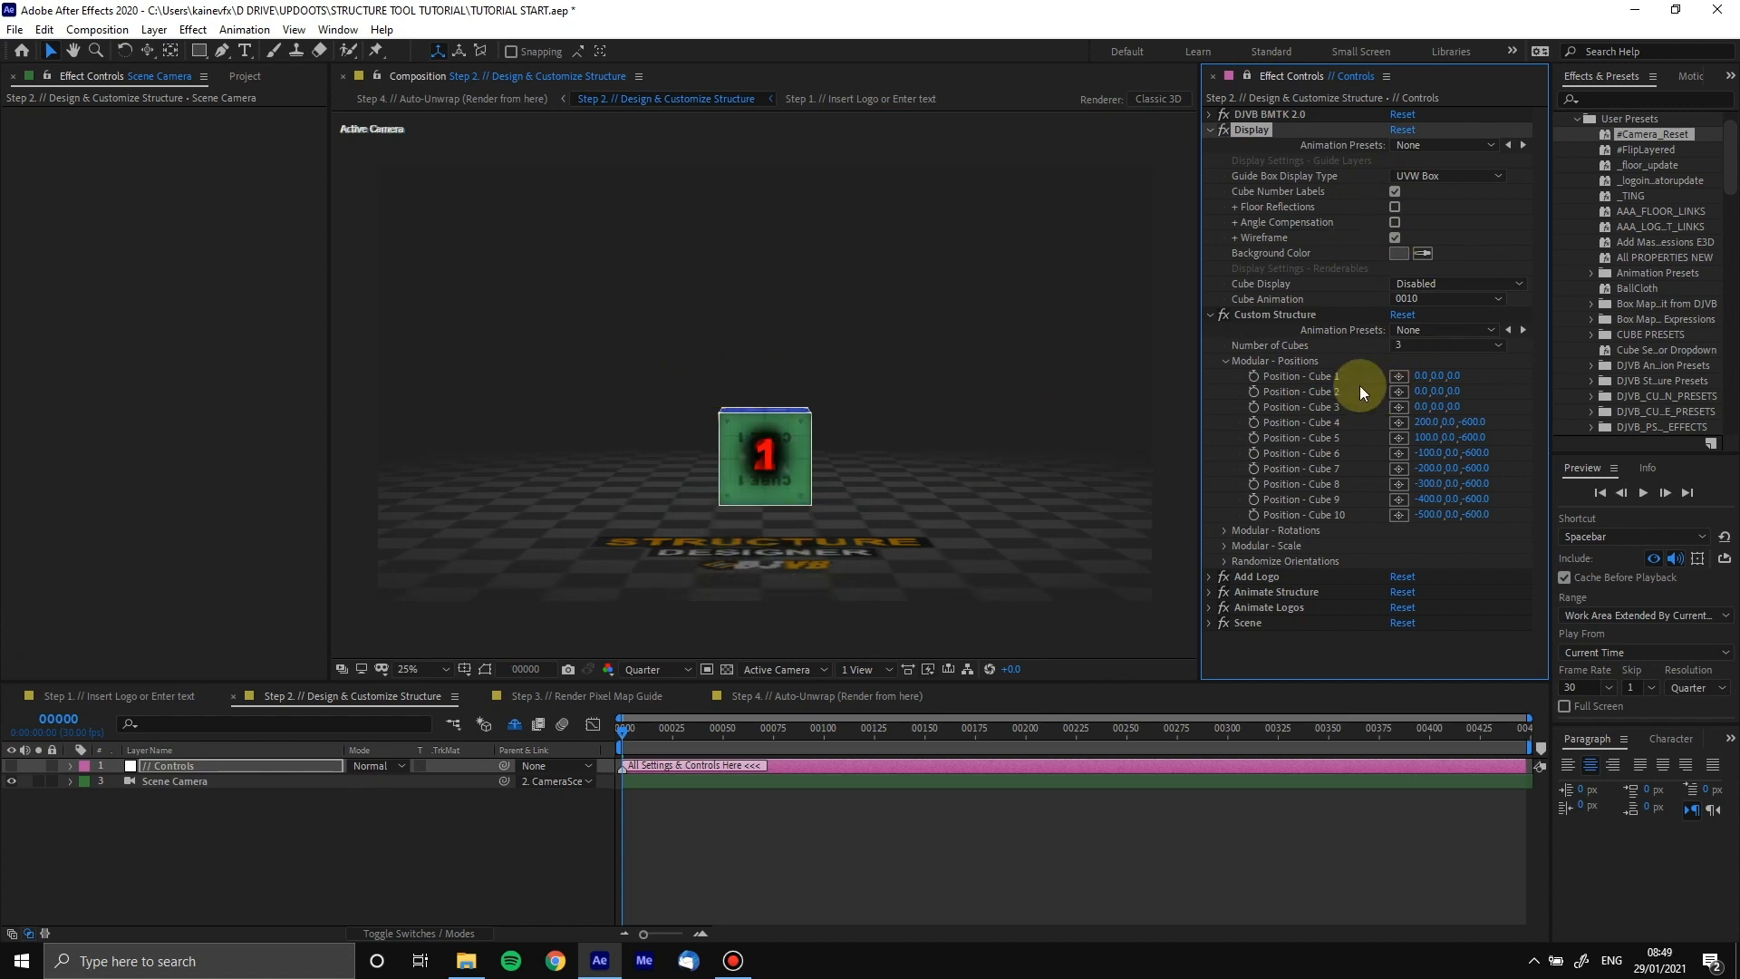
Set the X position of Cube 1 to 100 and of Cube 2 to -100 in the modular positions
left_click(1419, 377)
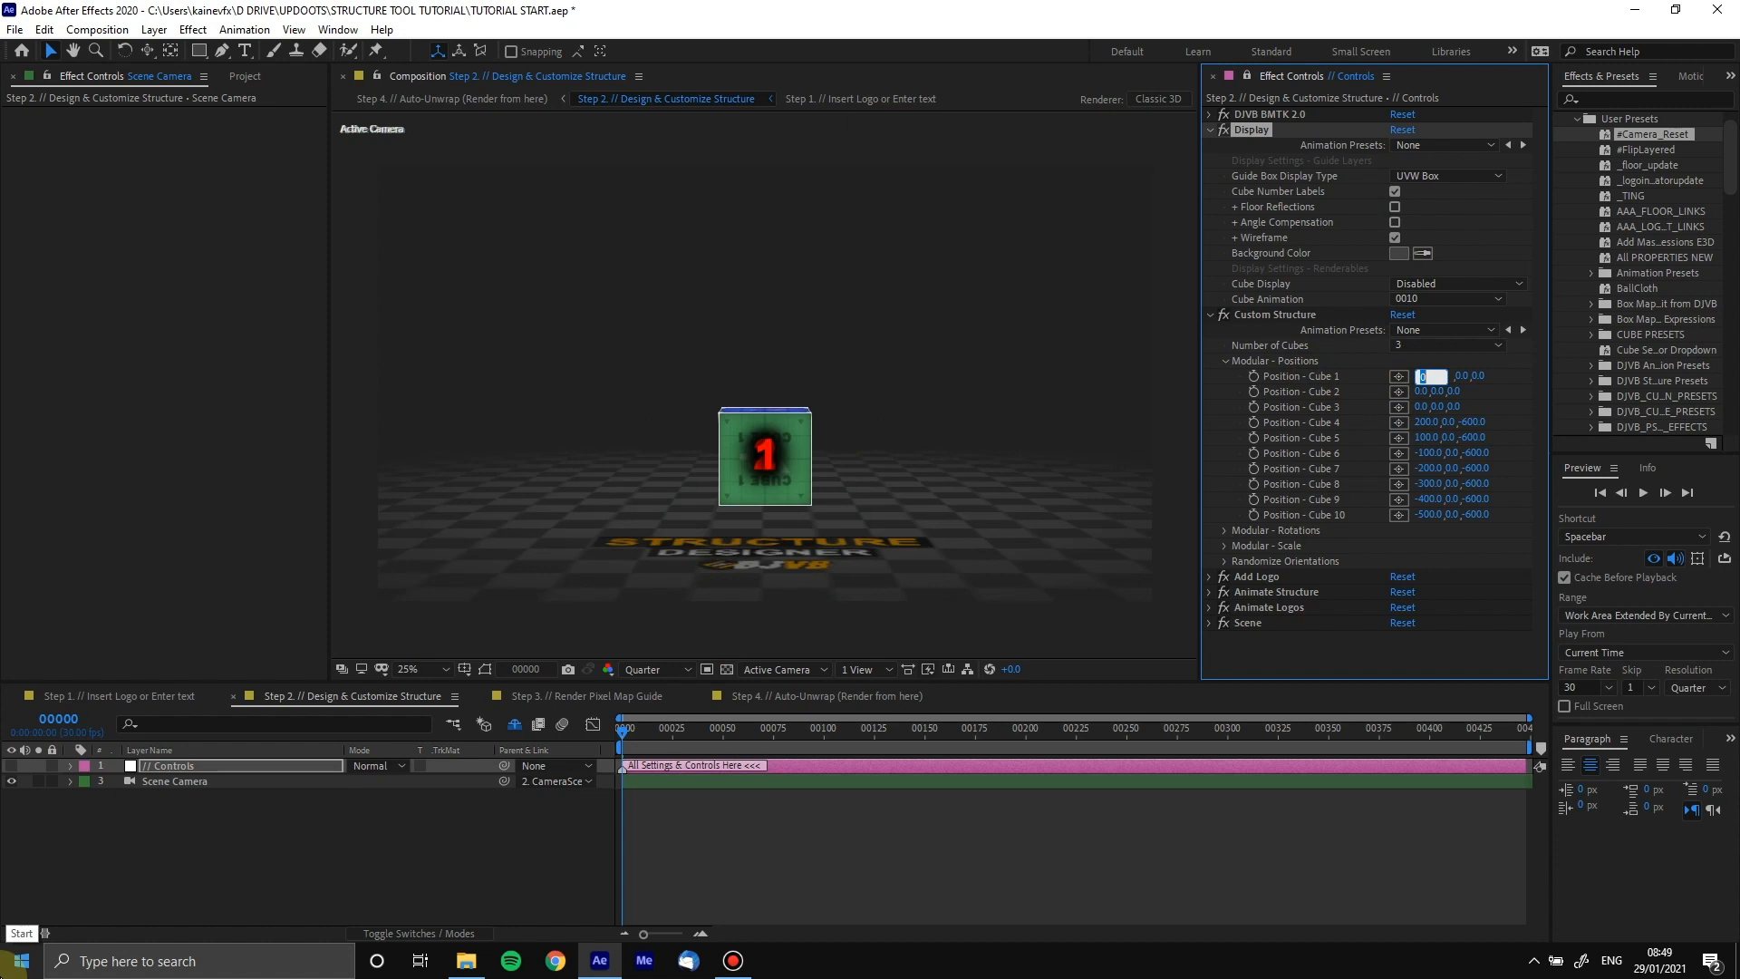
type("100")
left_click(955, 497)
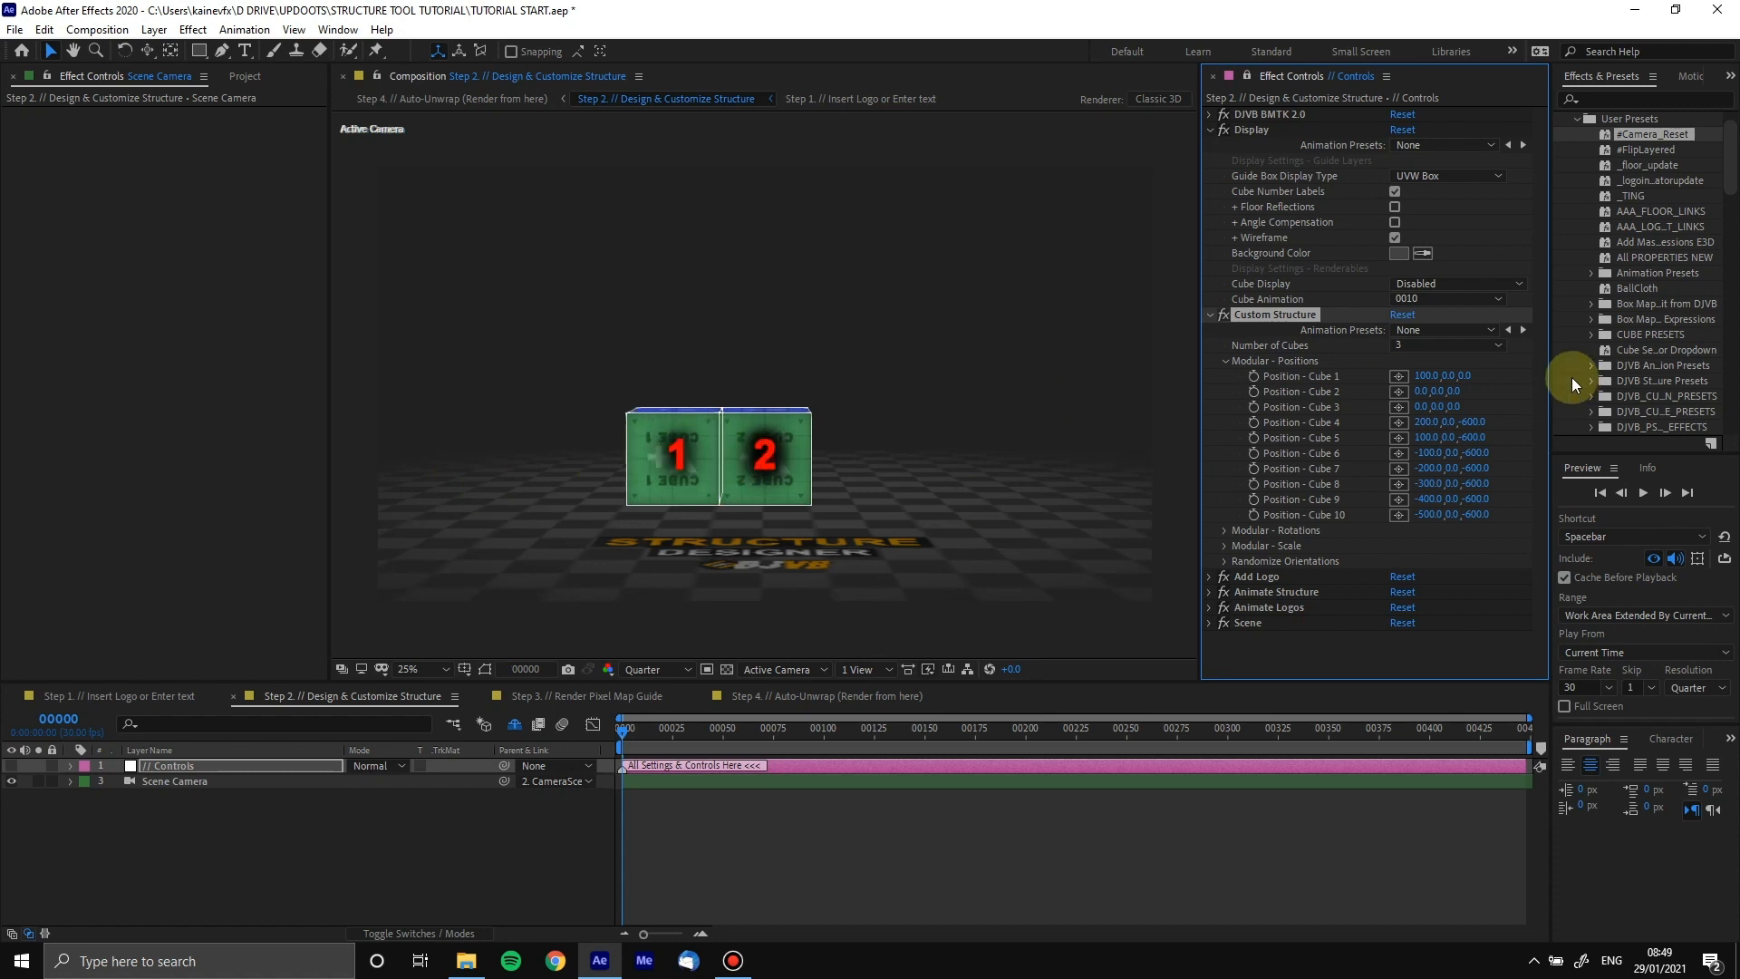
left_click(1421, 391)
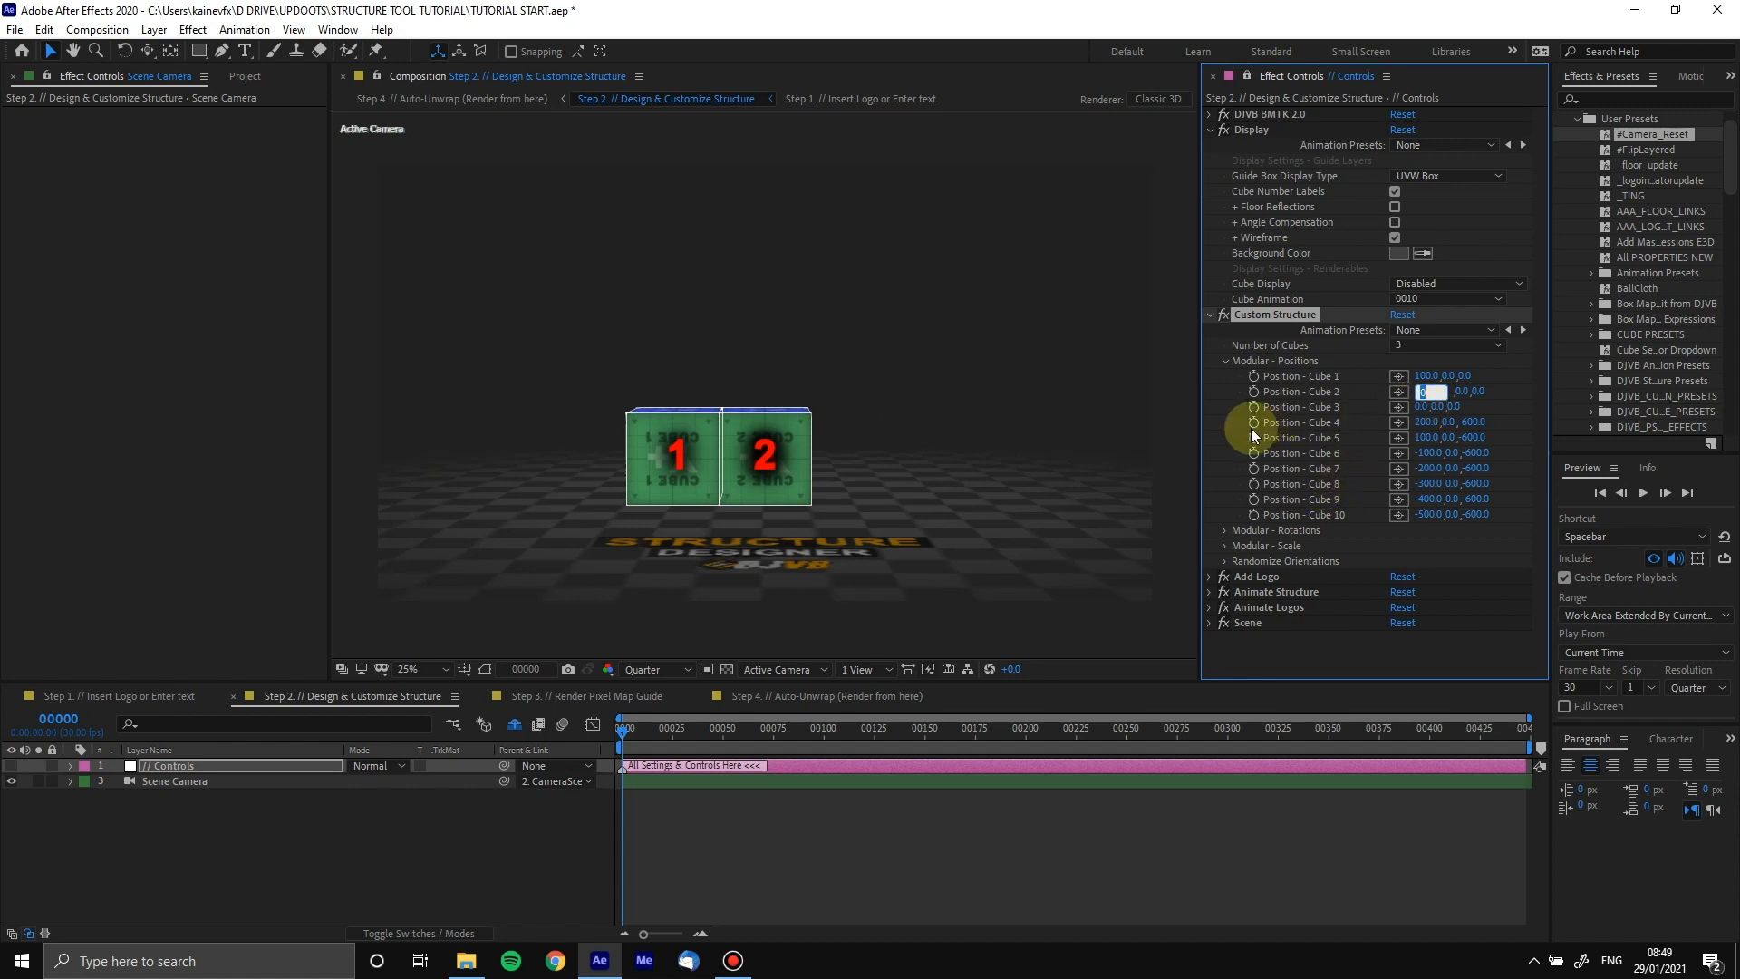
type("-100")
key("Return")
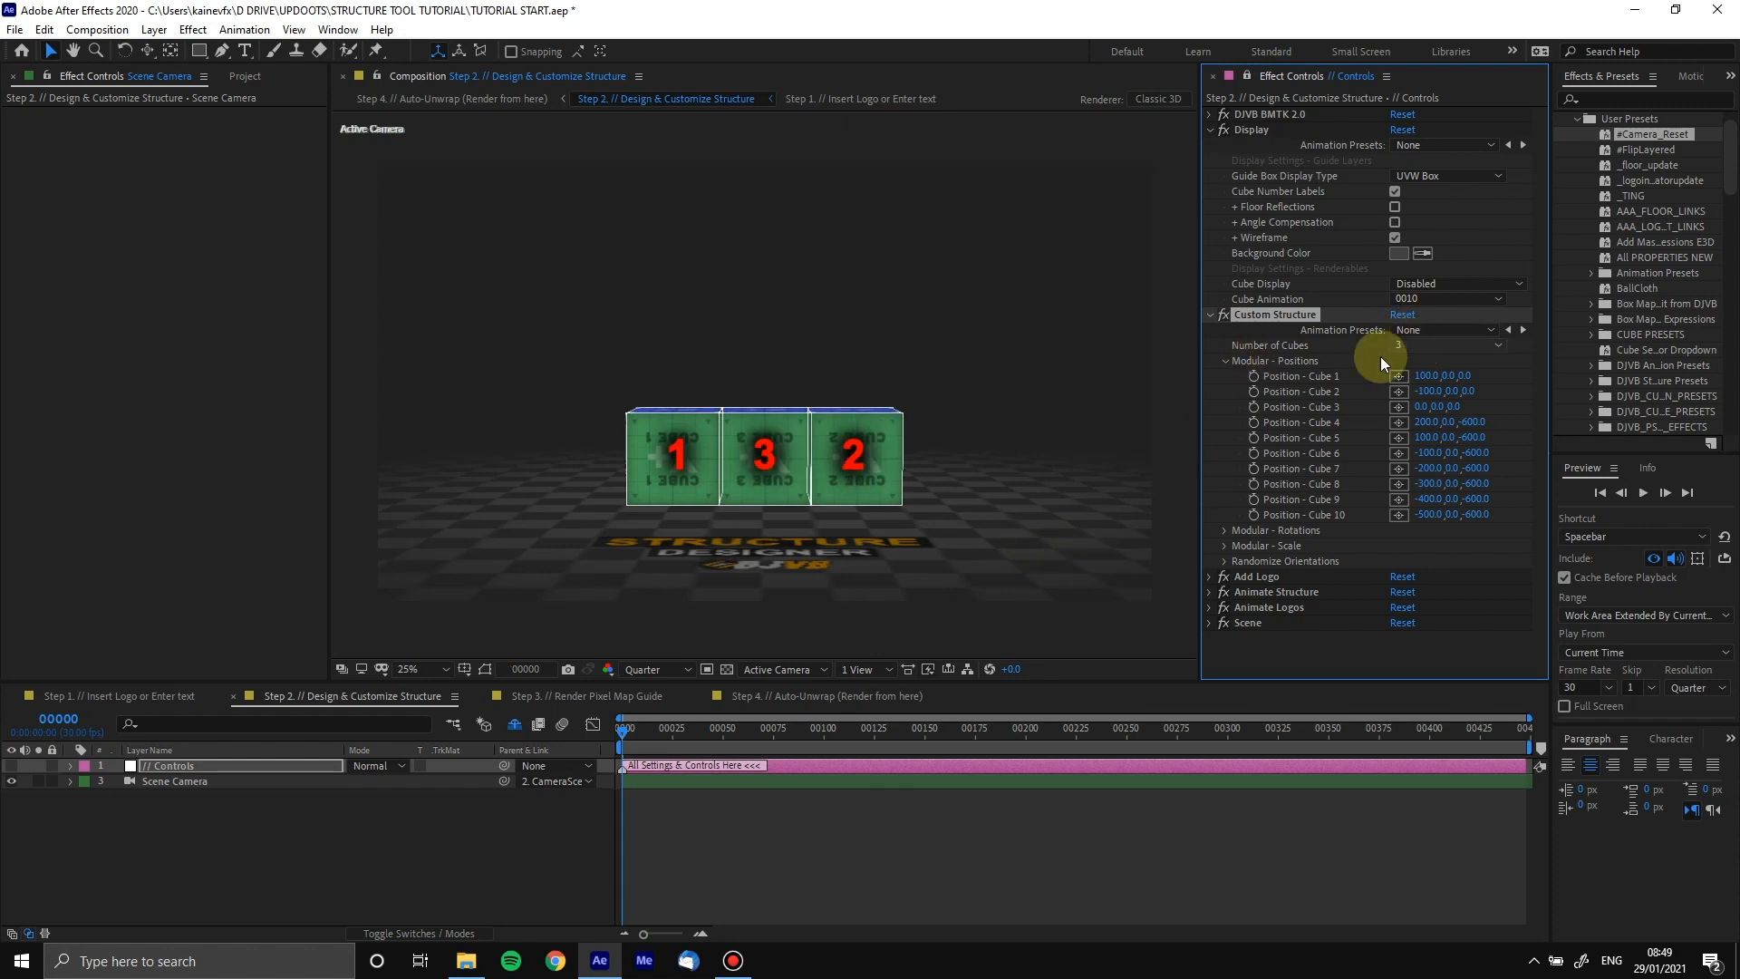
Increase the number of cubes to 4 and set Cube 4's position to X 0, Y -100, Z 0
left_click(1421, 350)
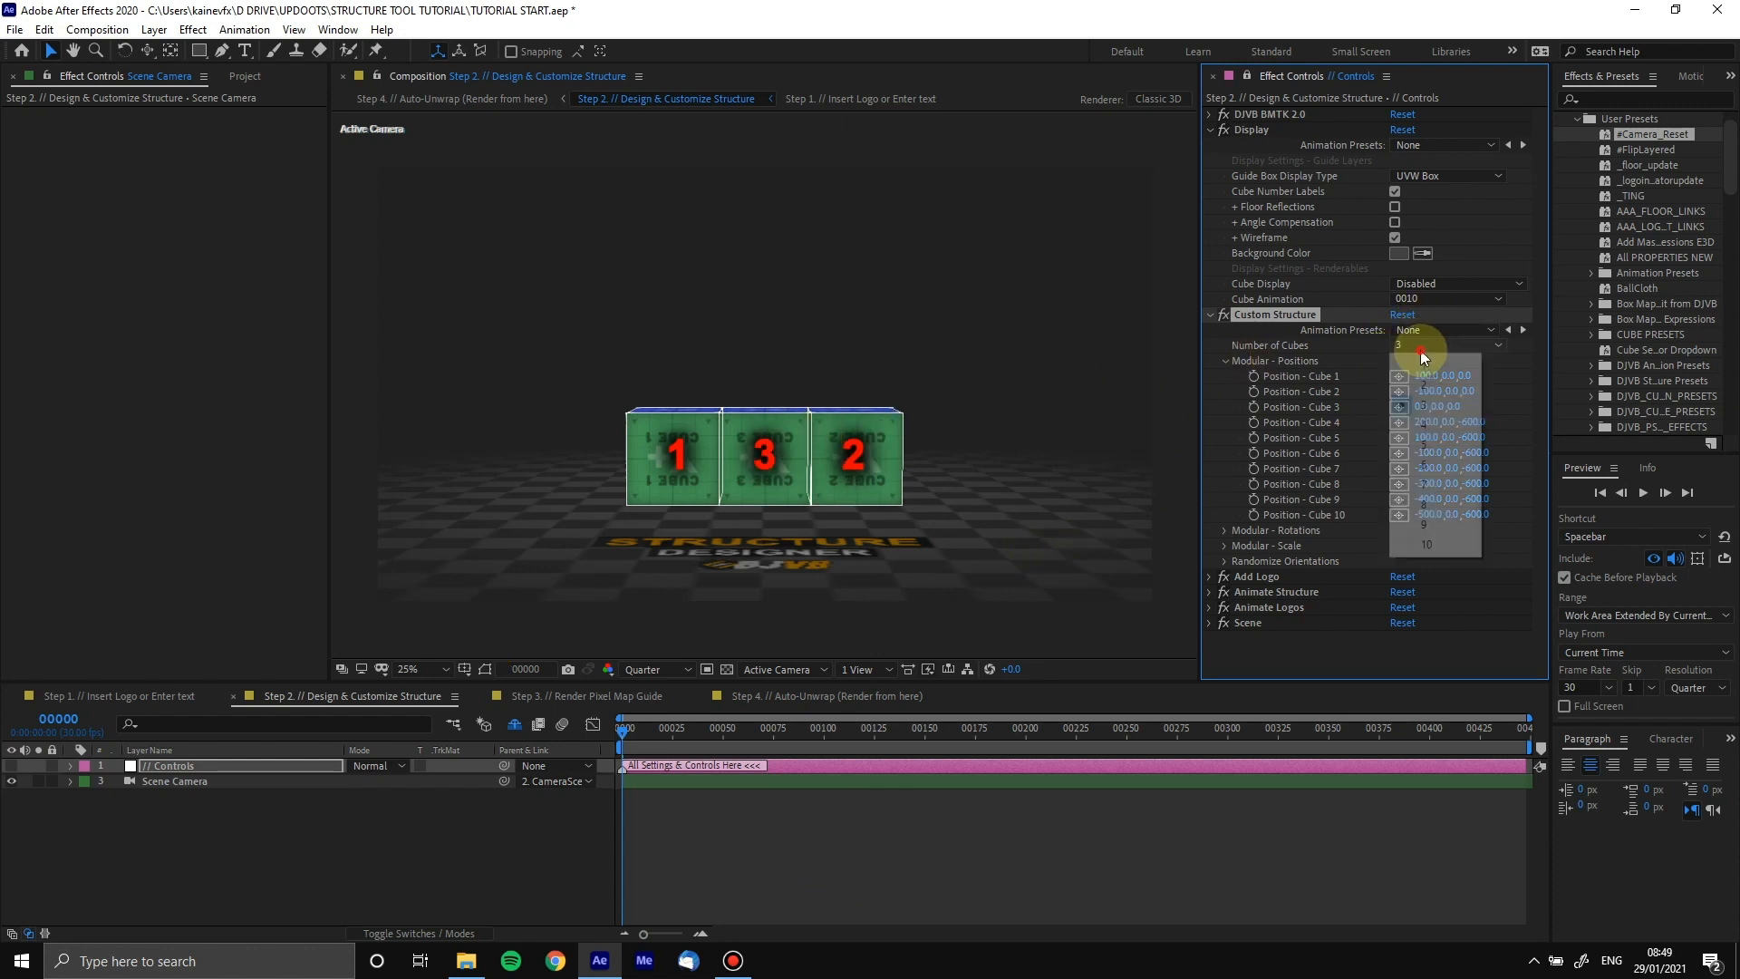
left_click(1428, 422)
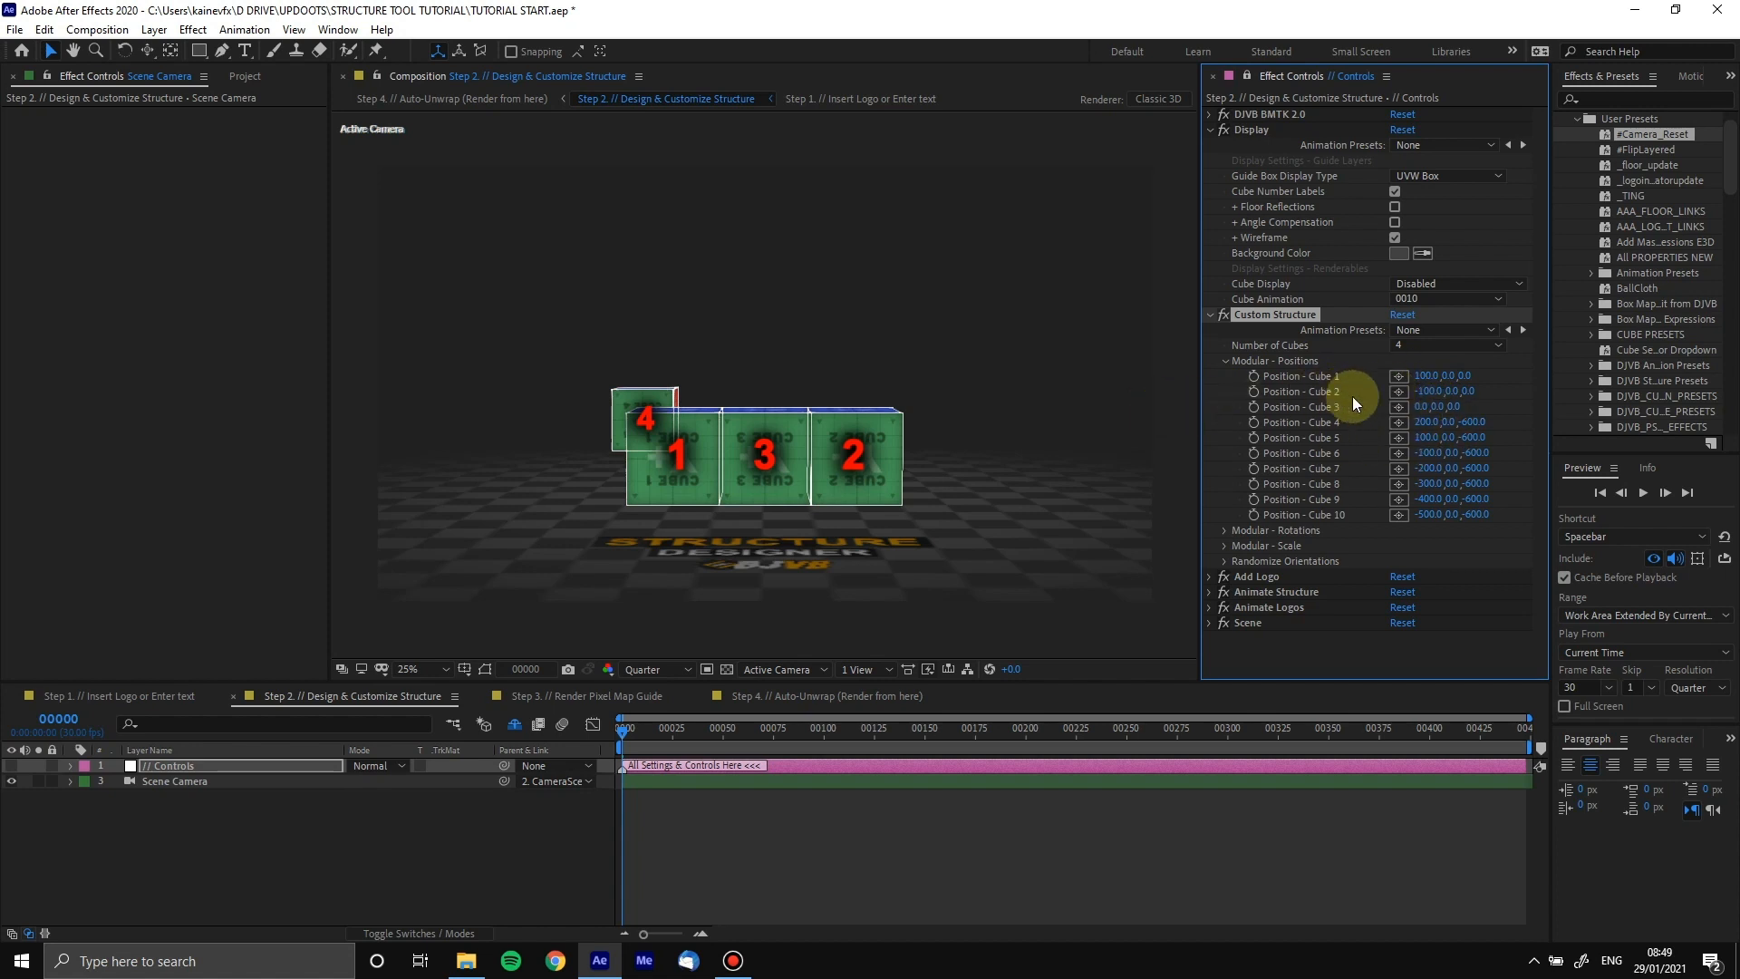
left_click(1413, 422)
type("0")
key("Tab")
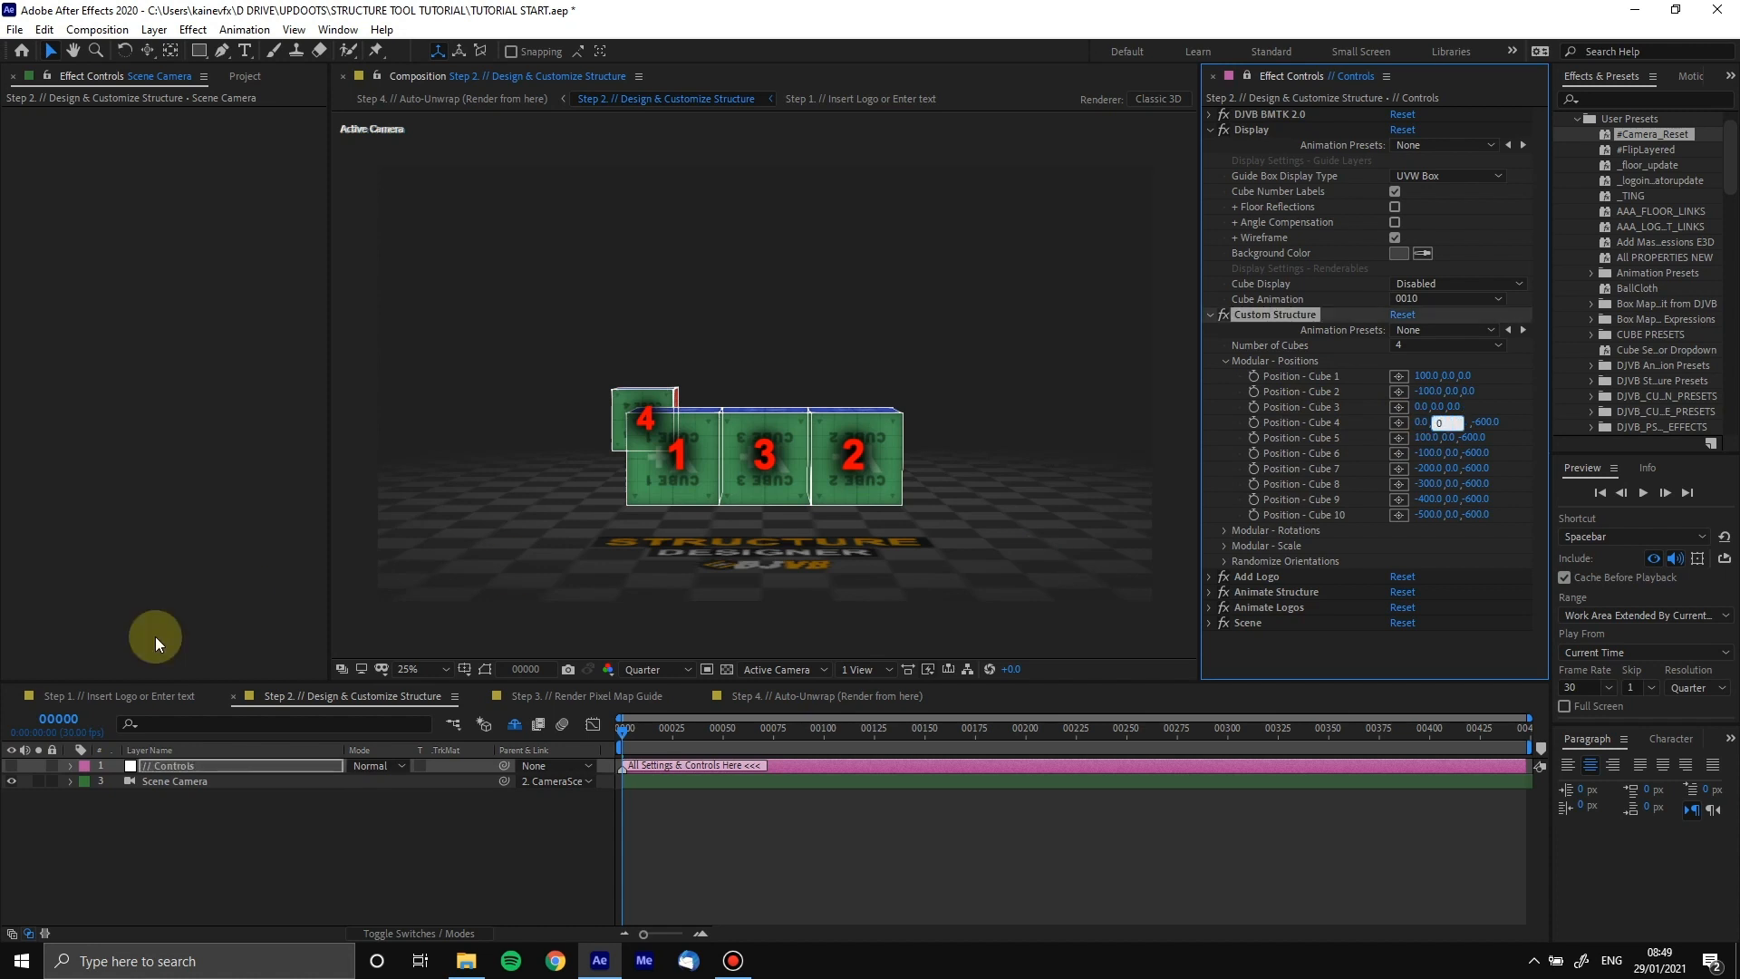
key("Tab")
type("0")
key("Return")
left_click(1443, 424)
type("-100")
key("Return")
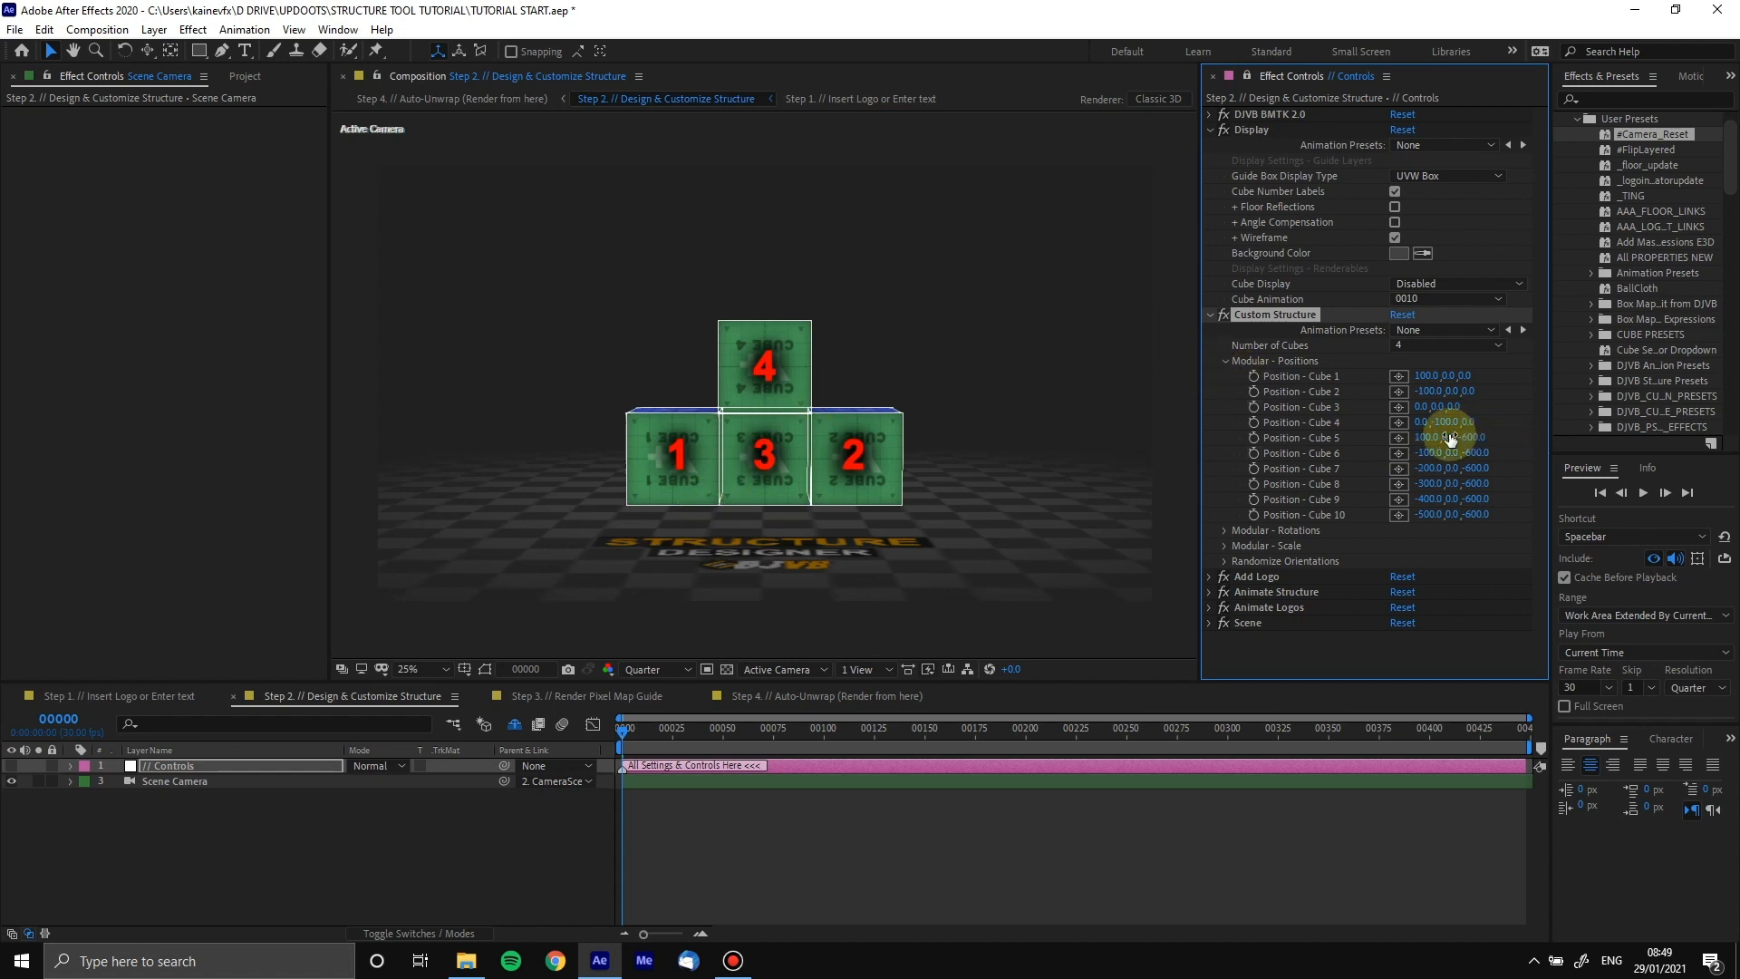
left_click(1430, 343)
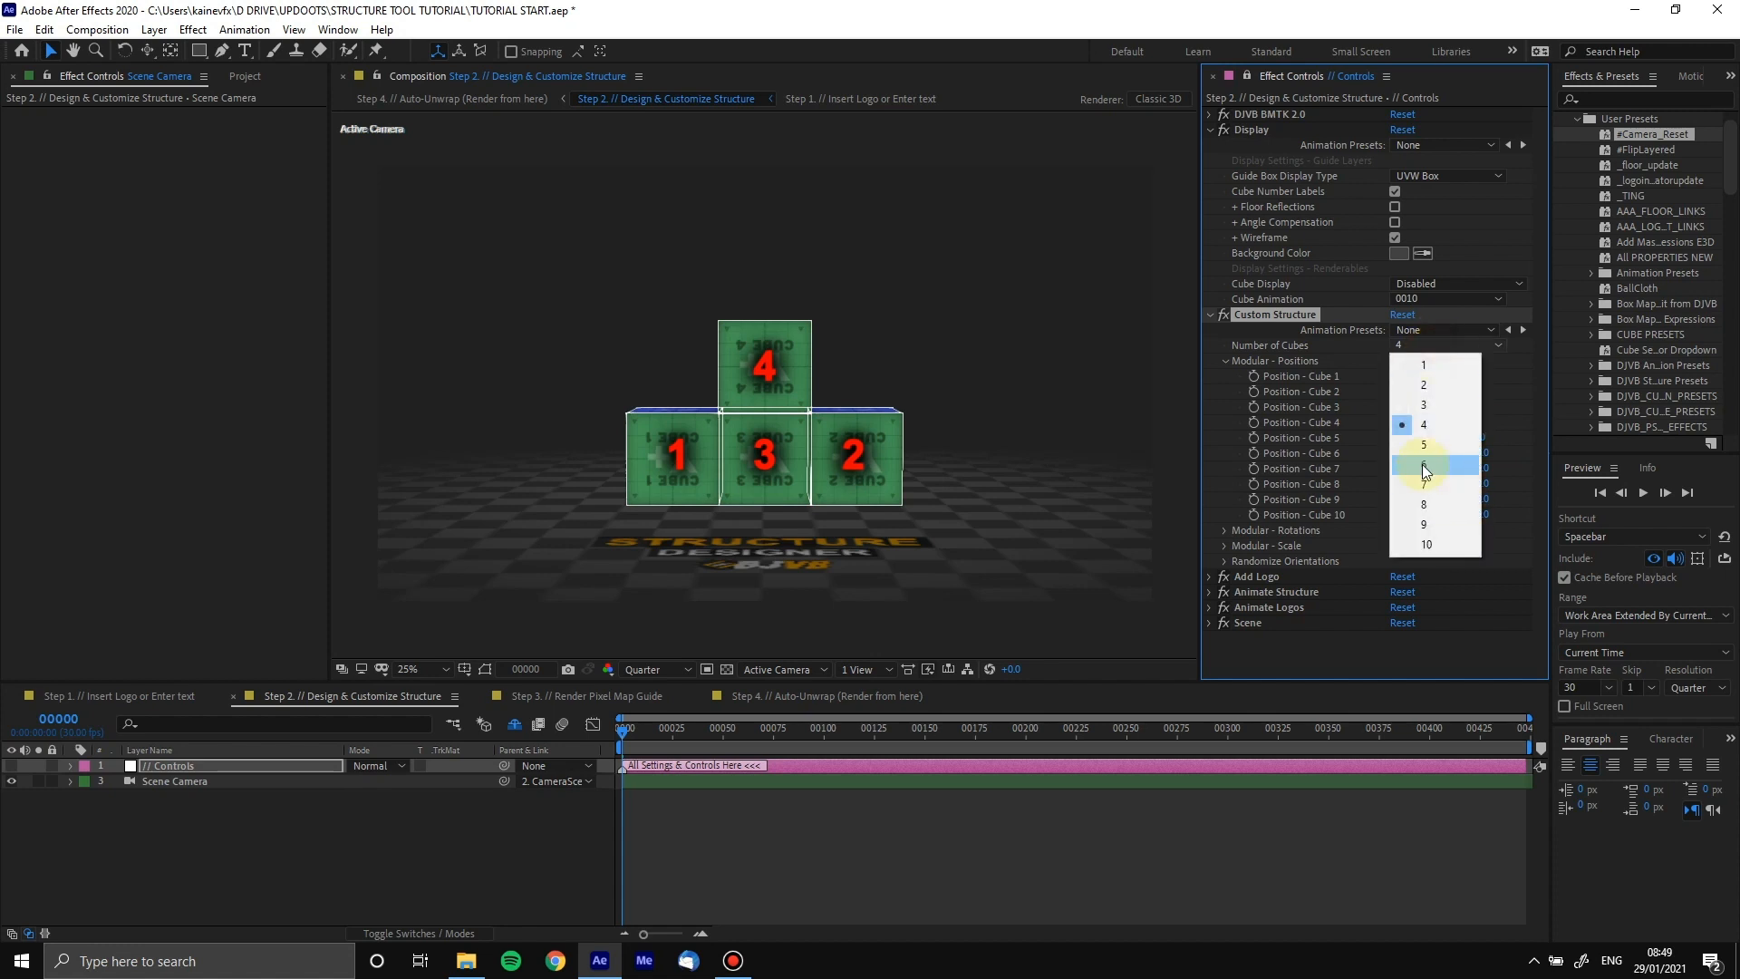
left_click(1448, 444)
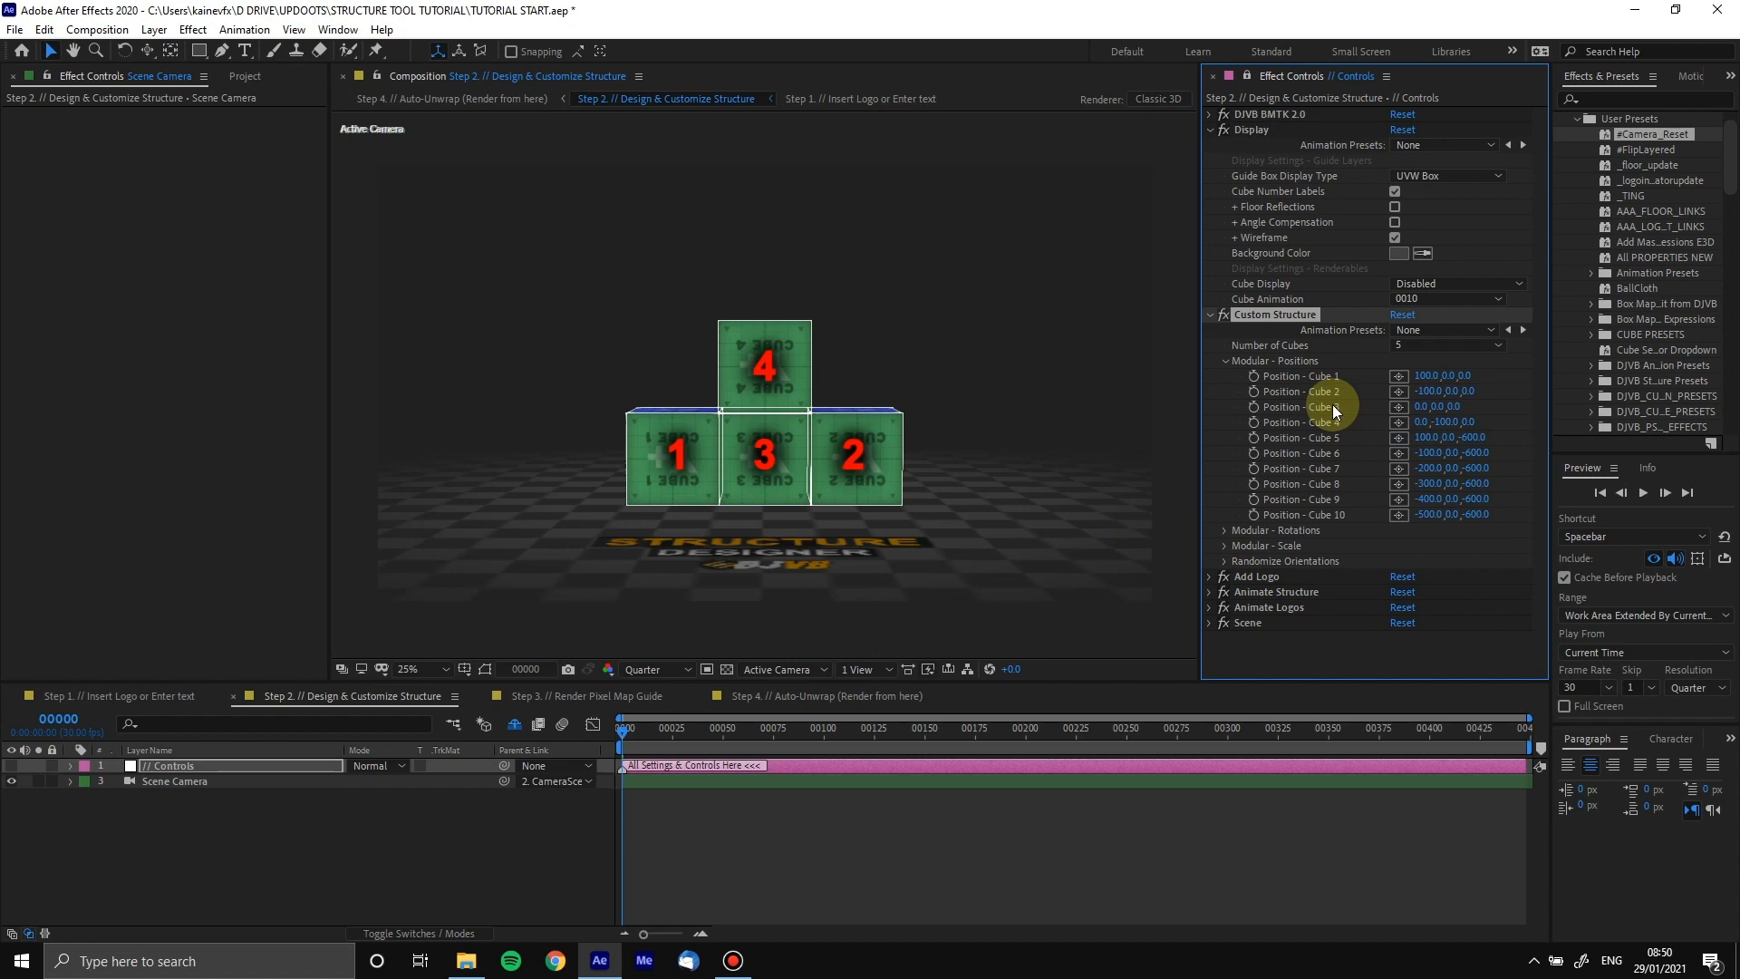
left_click(1422, 346)
left_click(1448, 430)
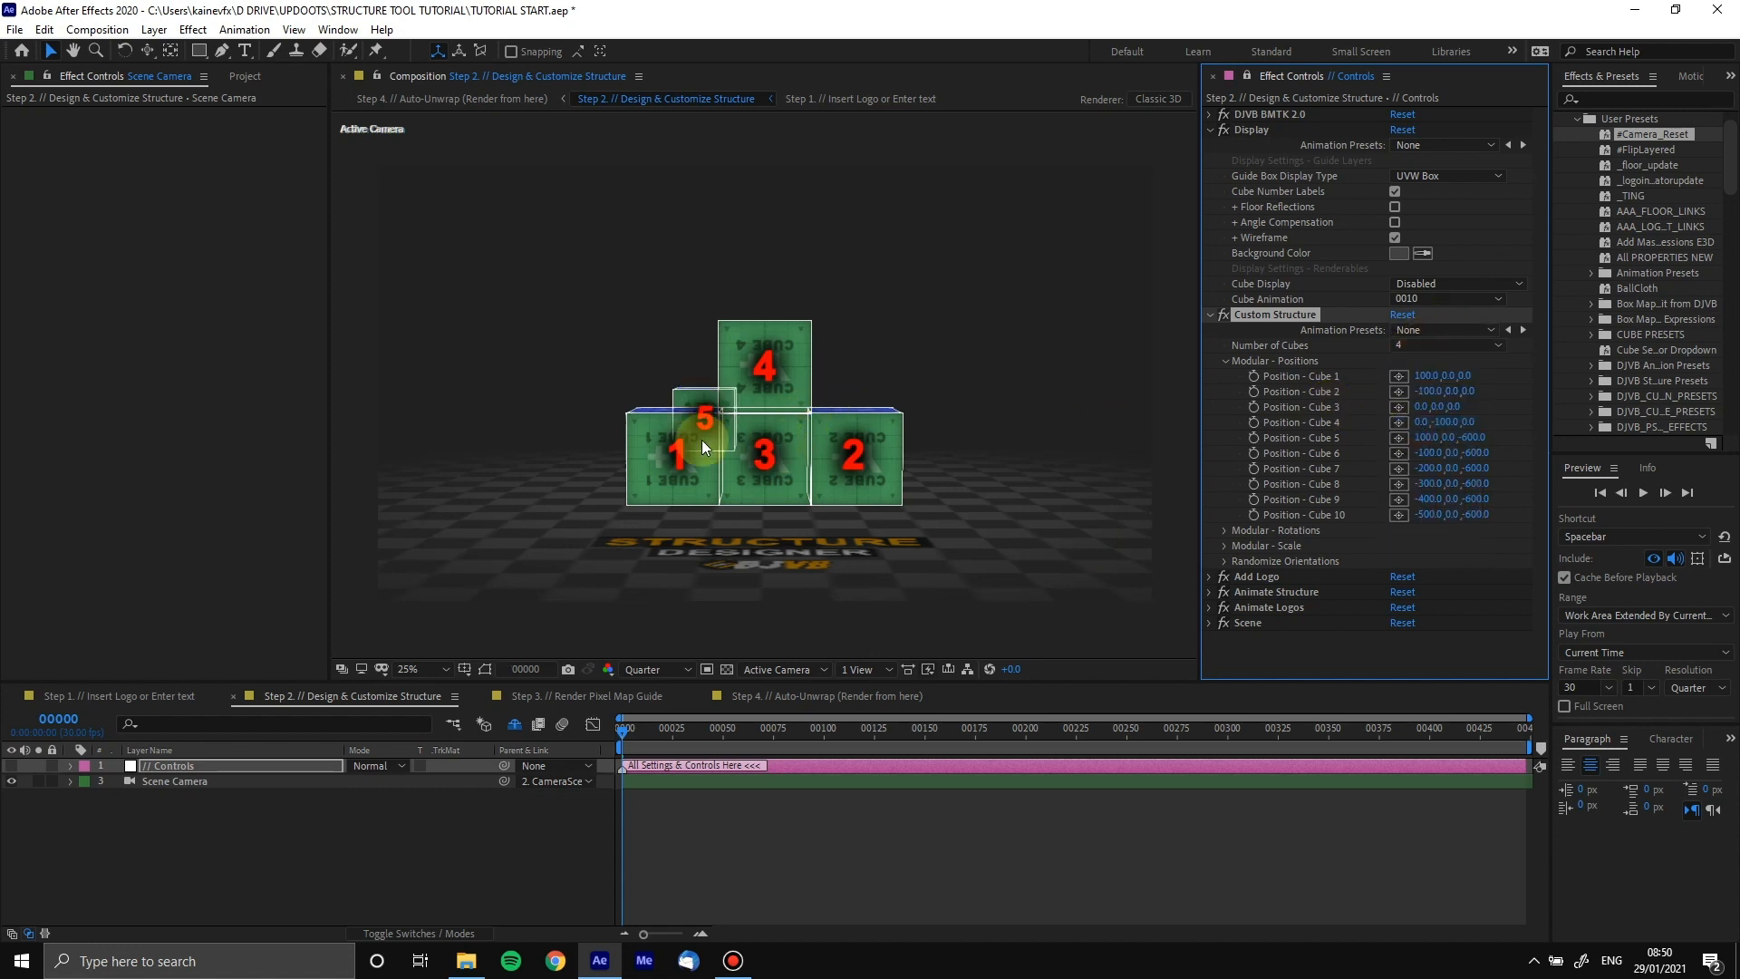
Set the Z position of Cube 3 to 100
left_click(1454, 407)
type("100")
key("Return")
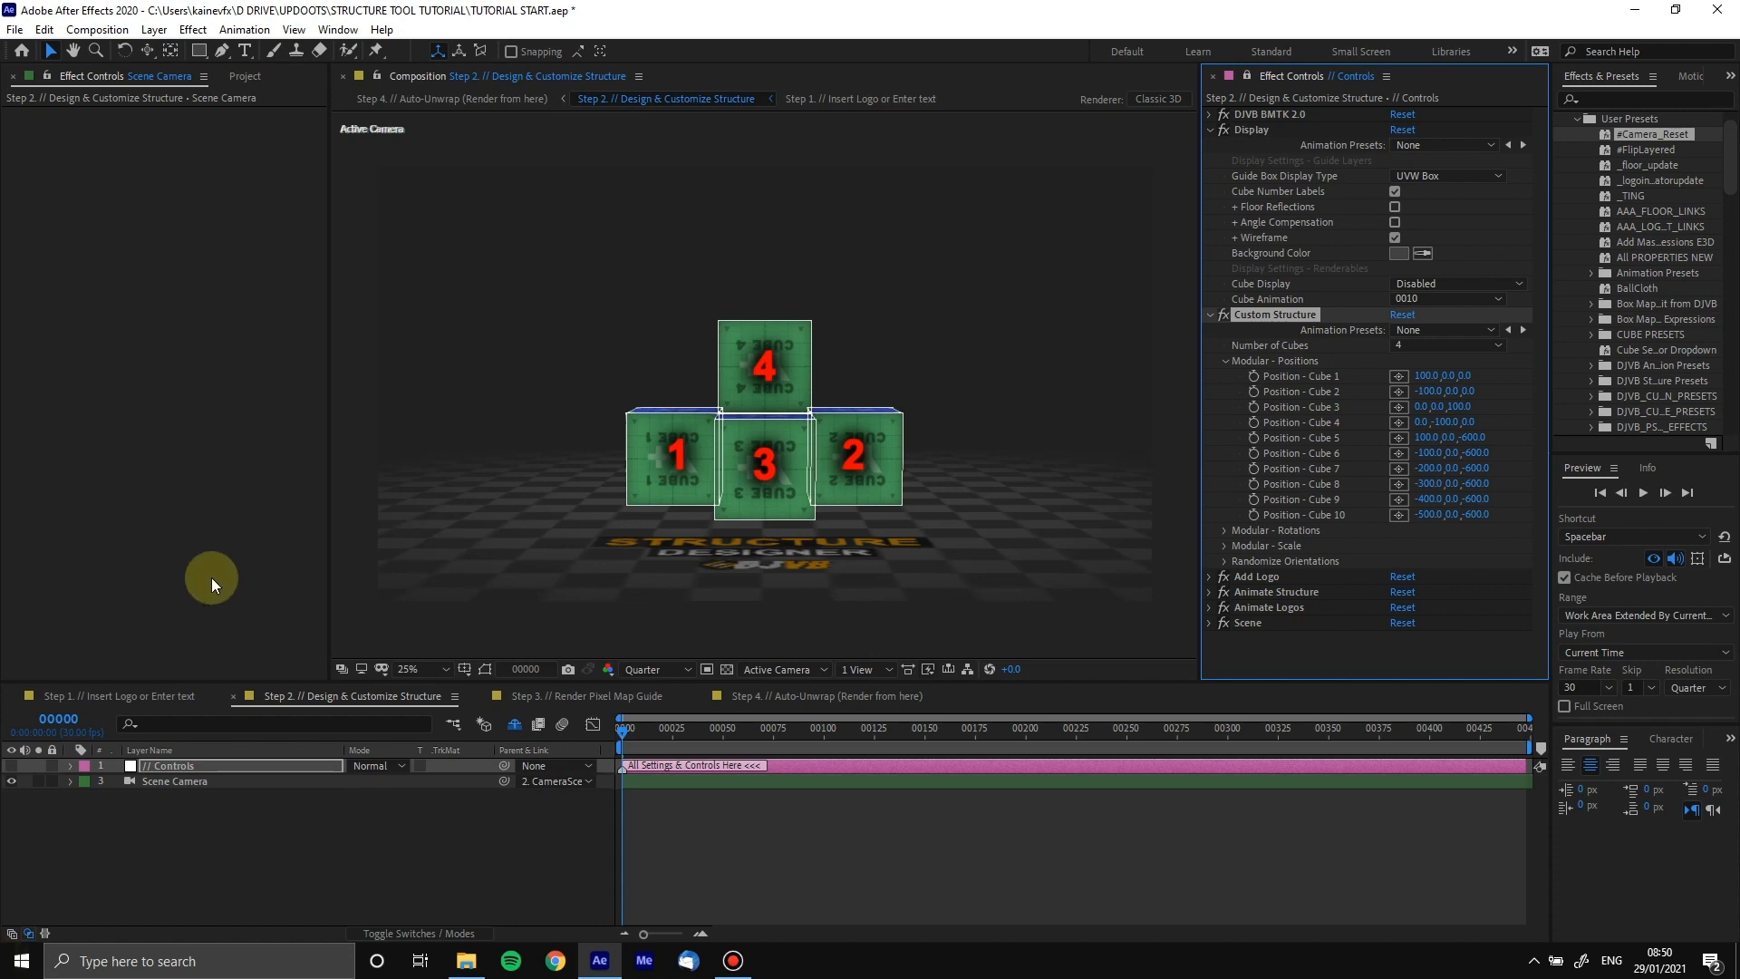
Orbit the scene camera around the cubes to show their sides and tops, and return to the Selection tool
left_click_drag(147, 50, 222, 80)
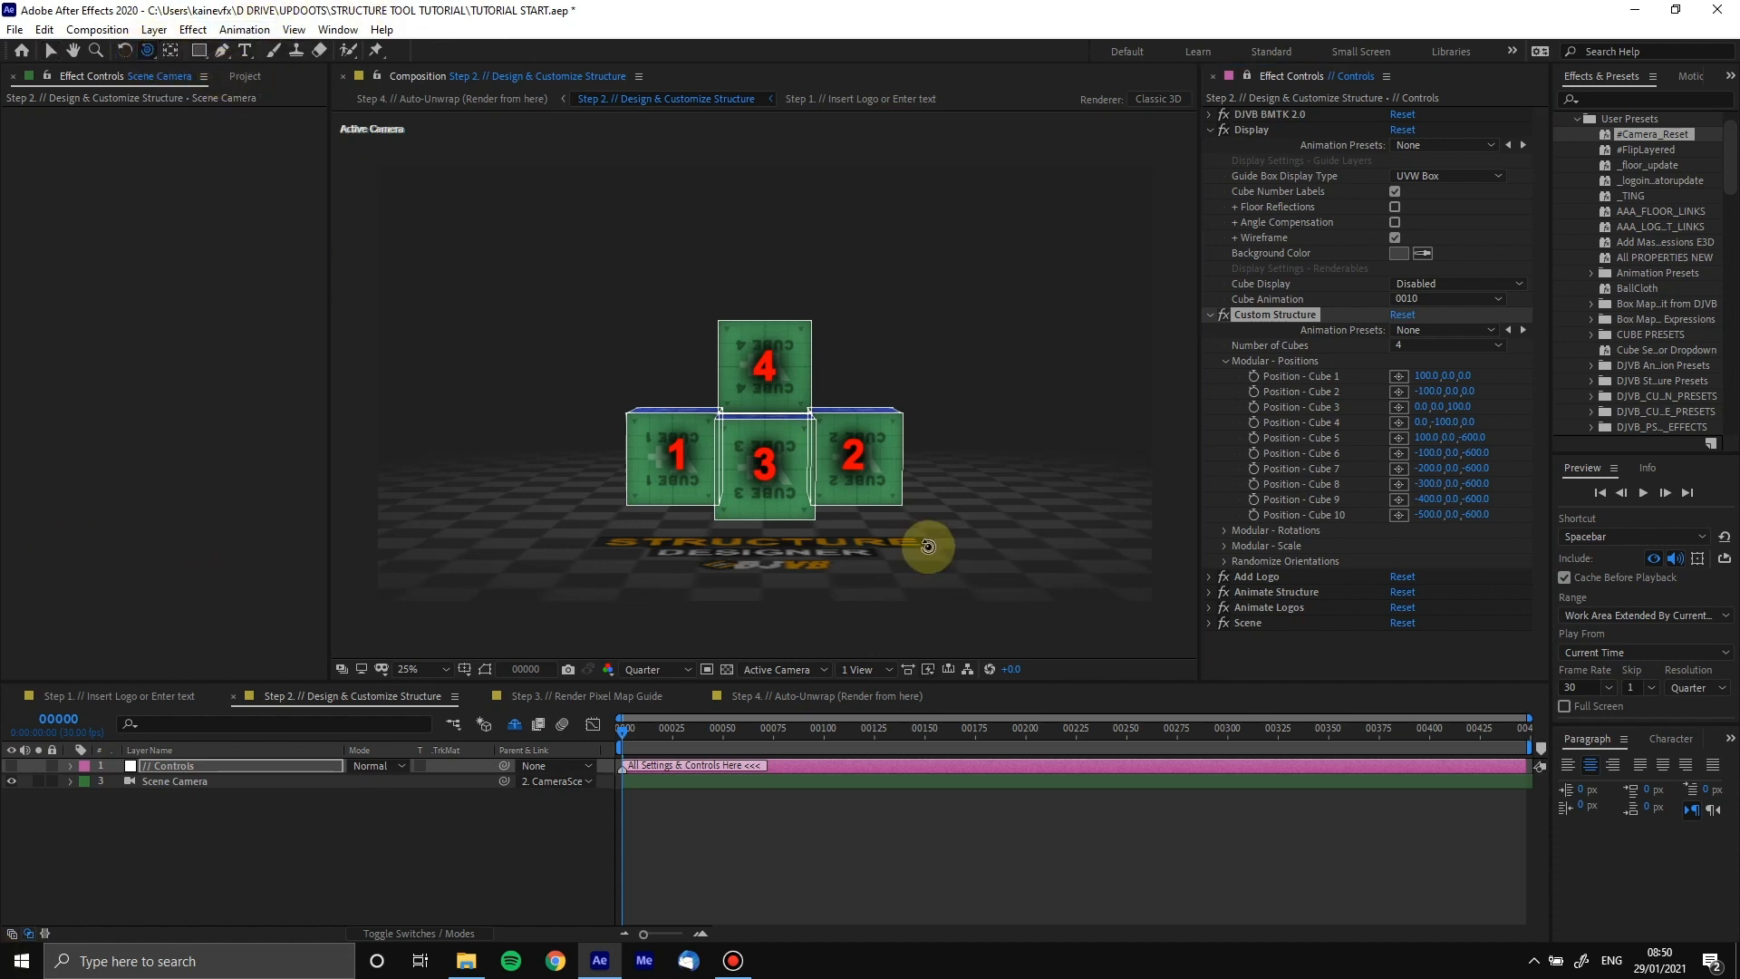
left_click(775, 478)
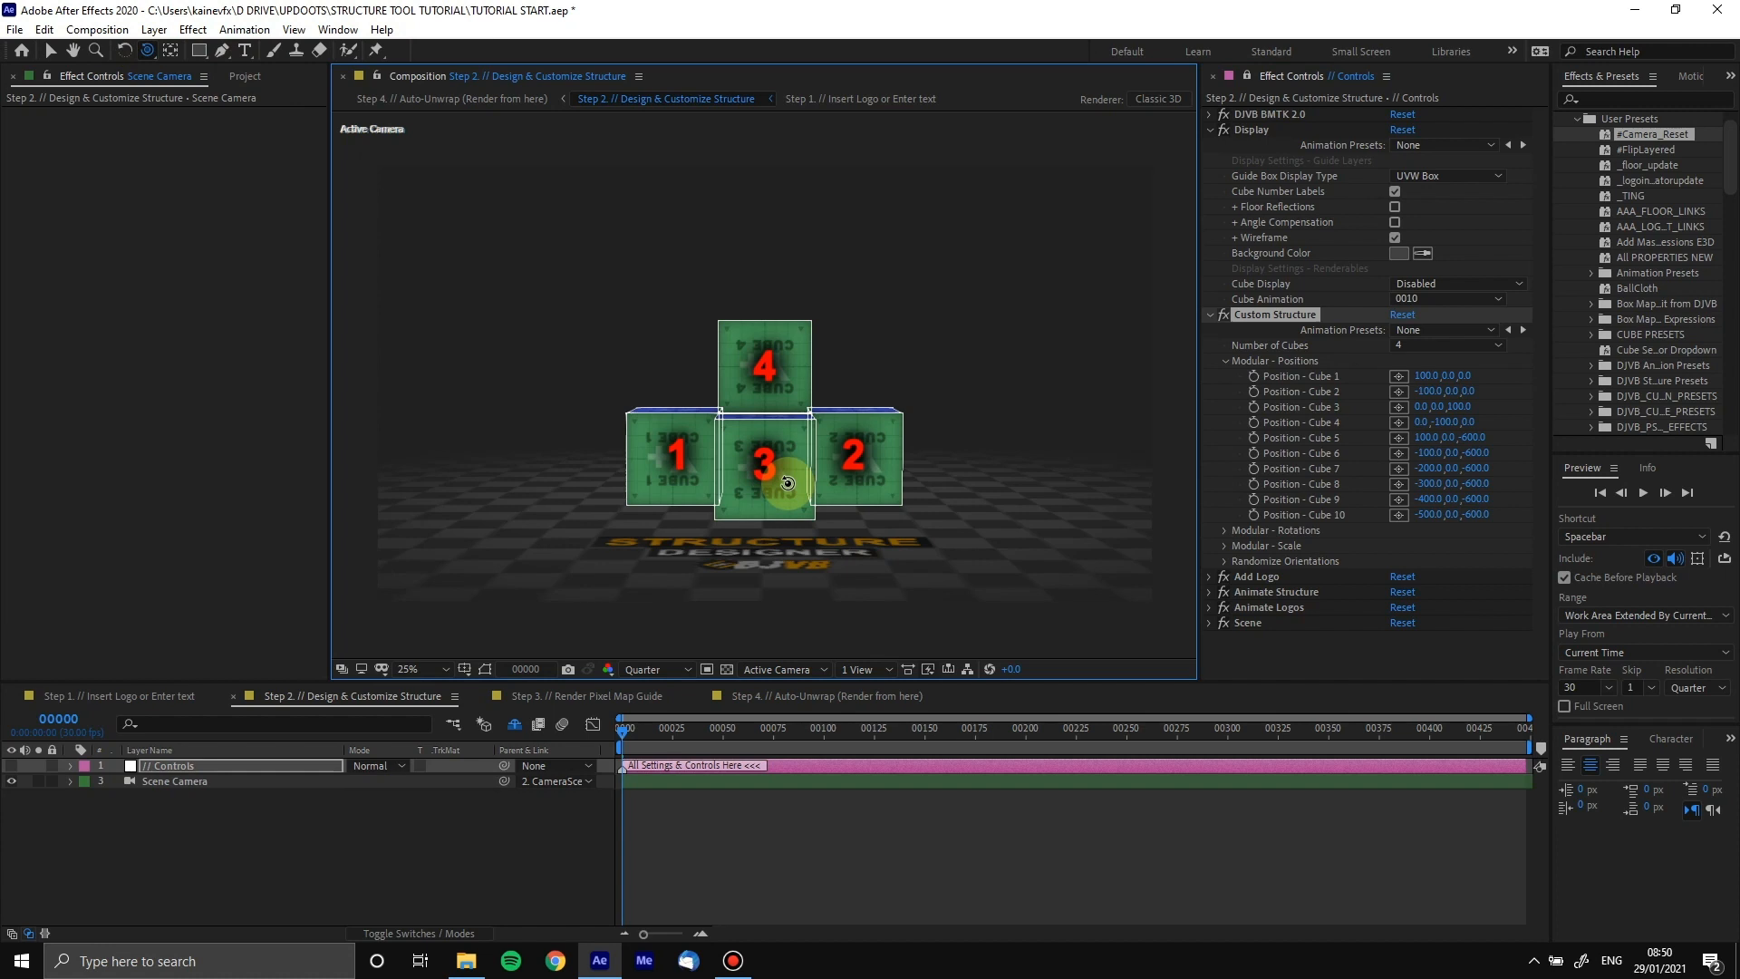
left_click_drag(787, 483, 788, 482)
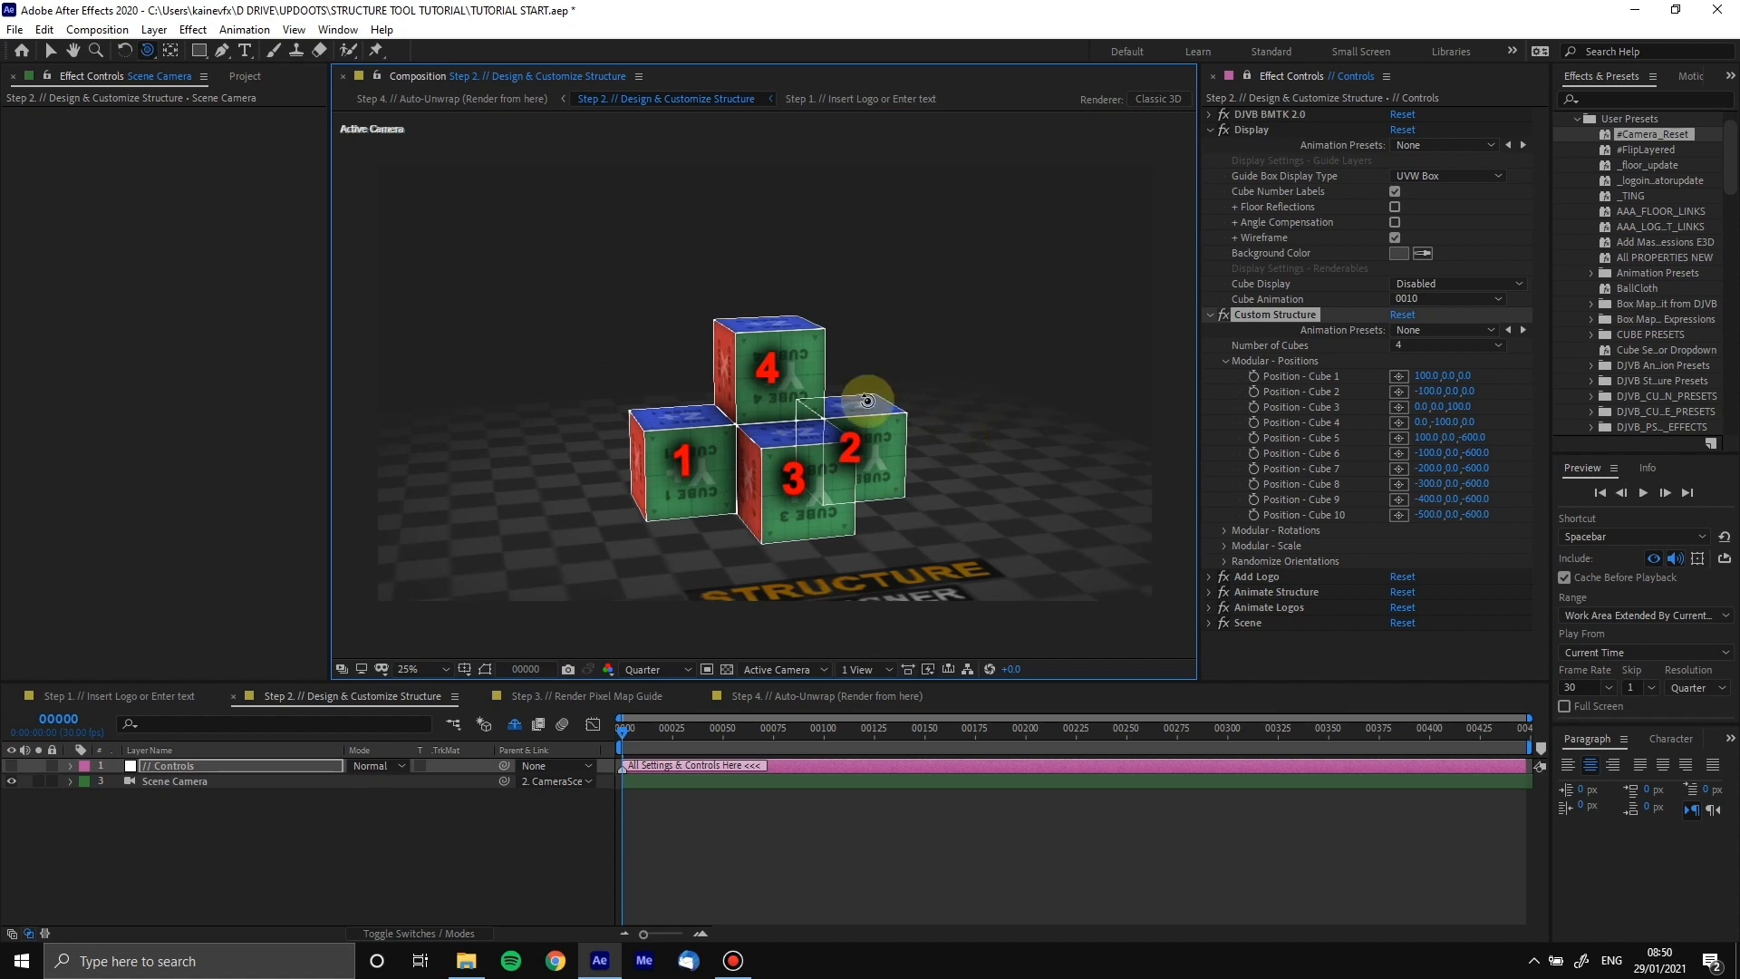
left_click(50, 50)
left_click(873, 875)
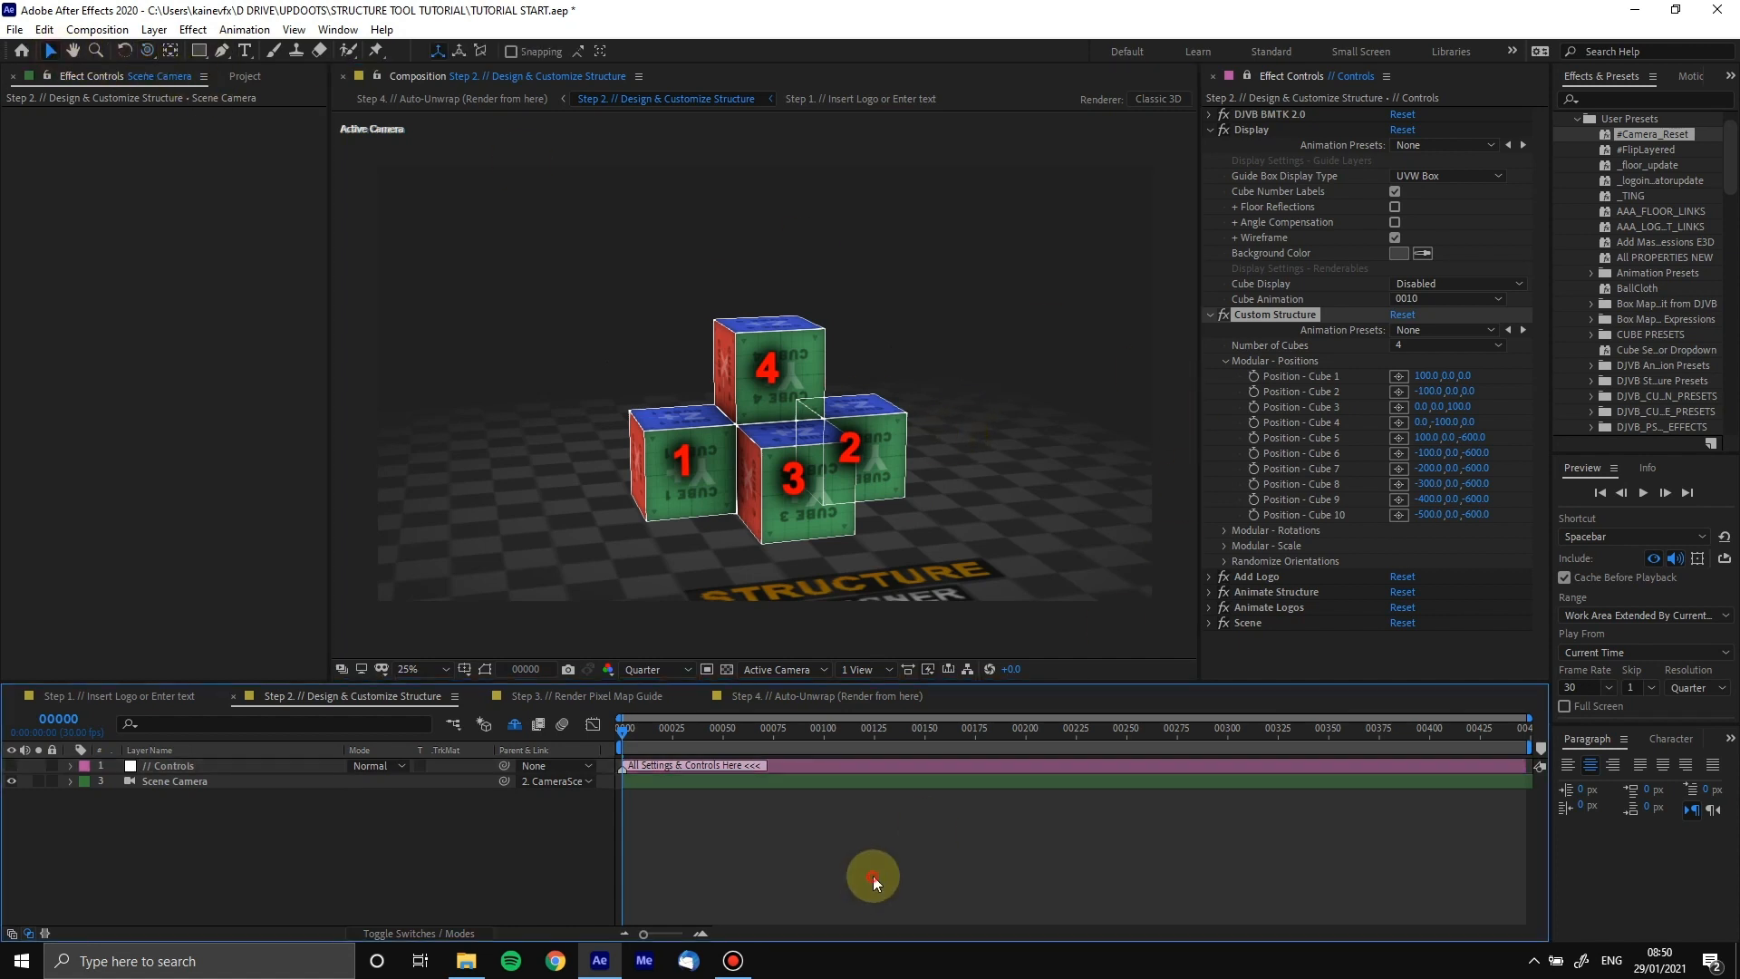
Set the Cube 4 Pan to 45° in the Custom Structure's modular rotations
left_click(1226, 530)
scroll(1230, 525, "down", 1)
scroll(1196, 393, "down", 1)
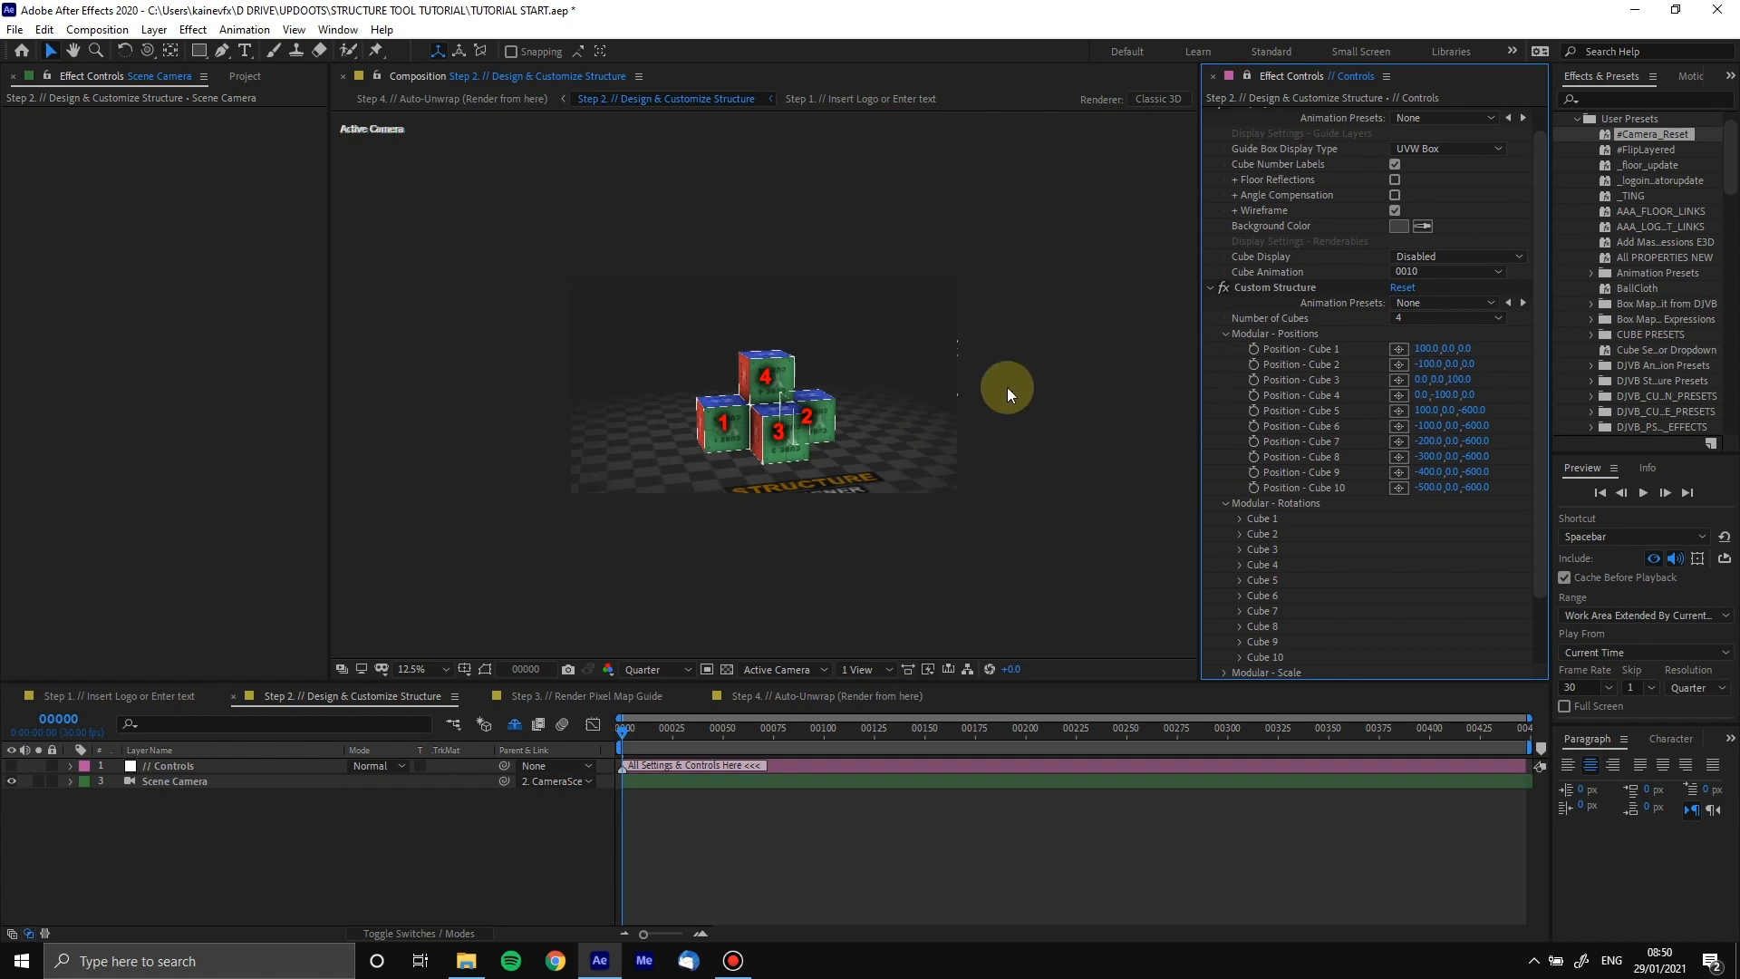
scroll(1008, 393, "up", 3)
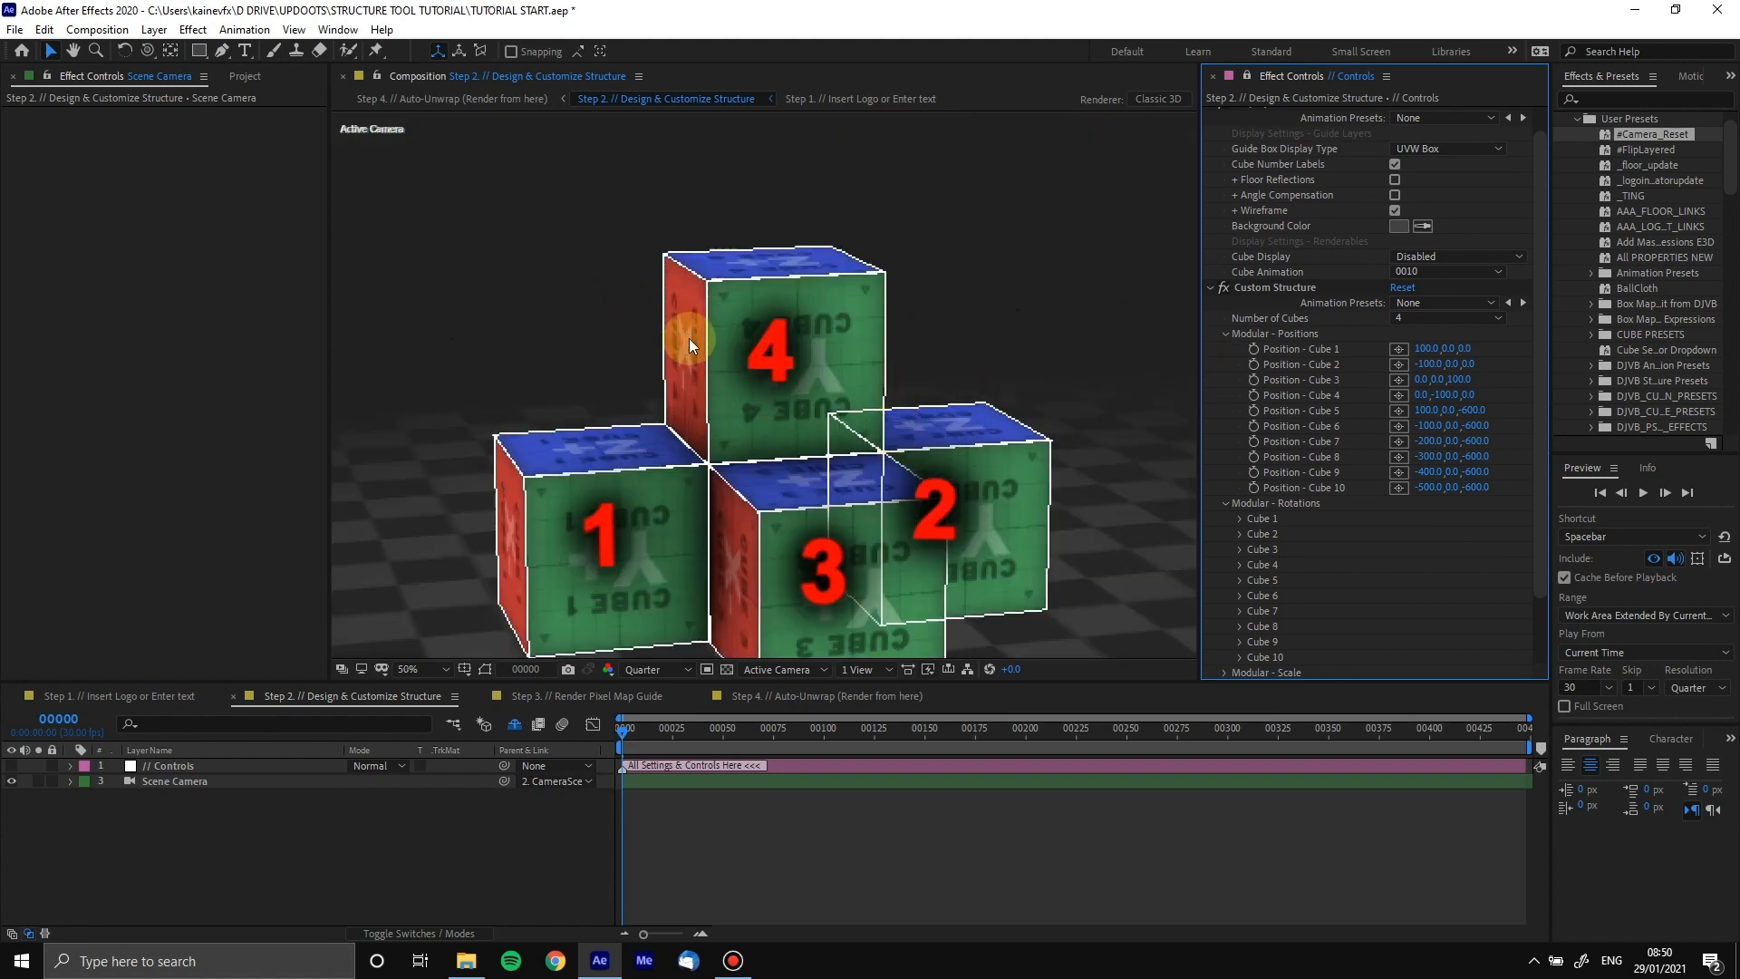
scroll(1280, 535, "down", 2)
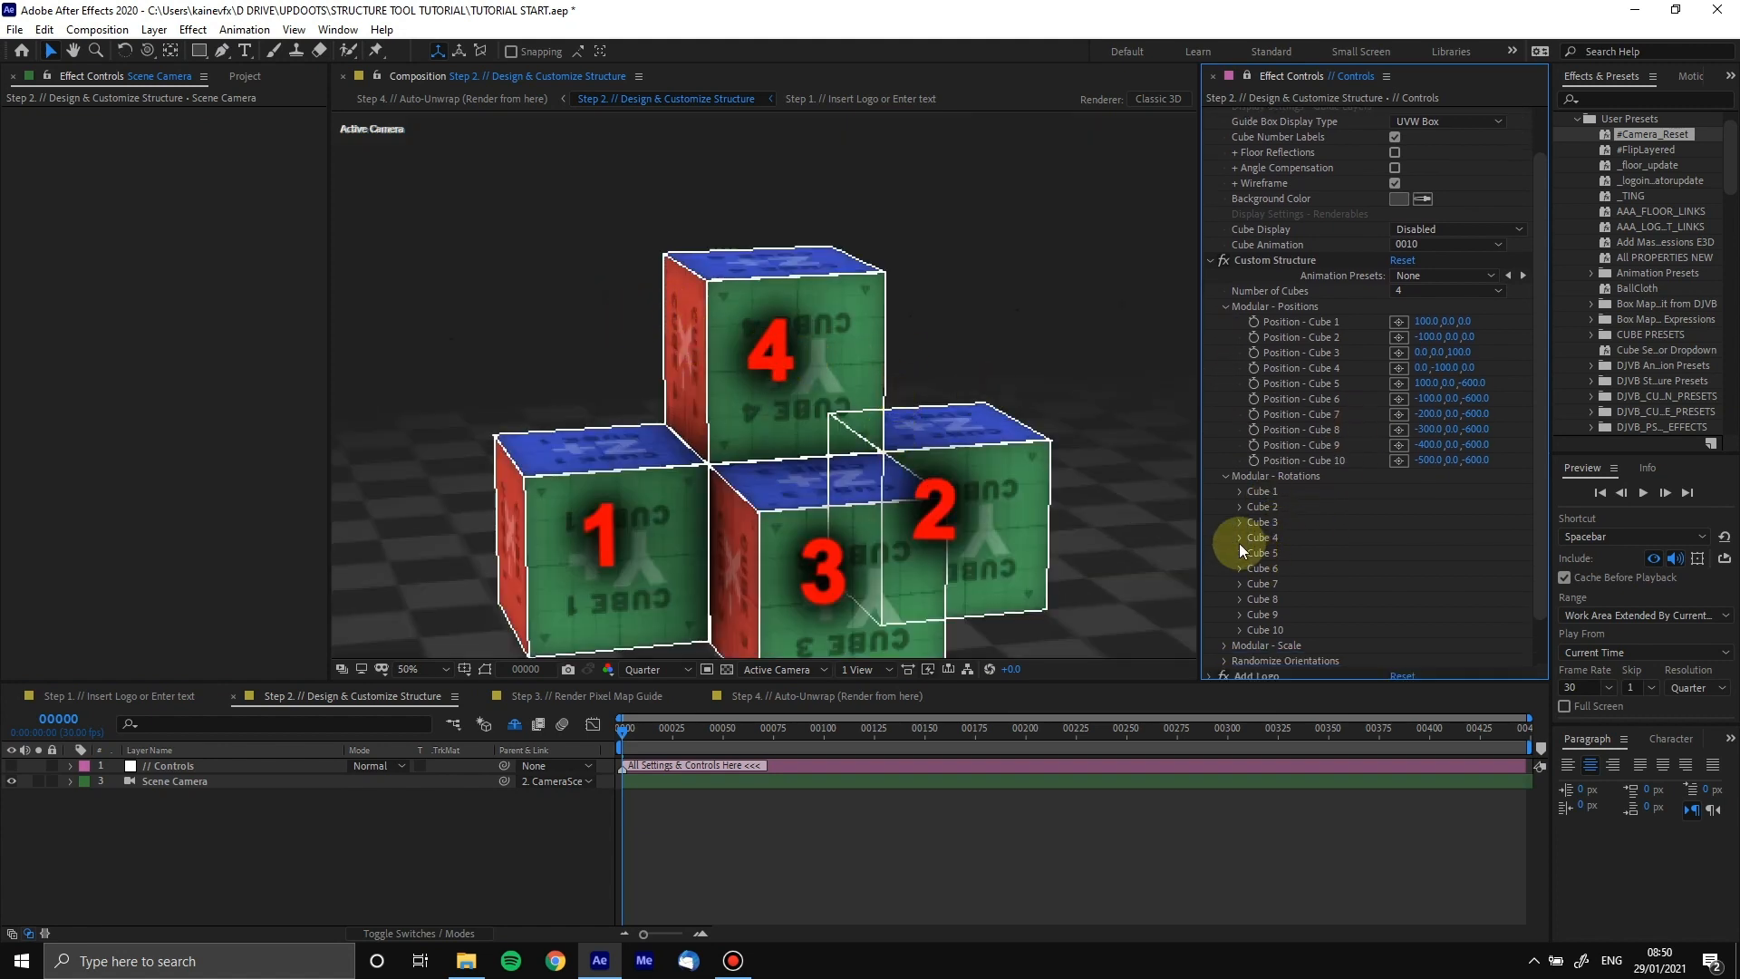
left_click(1240, 536)
scroll(1325, 481, "down", 2)
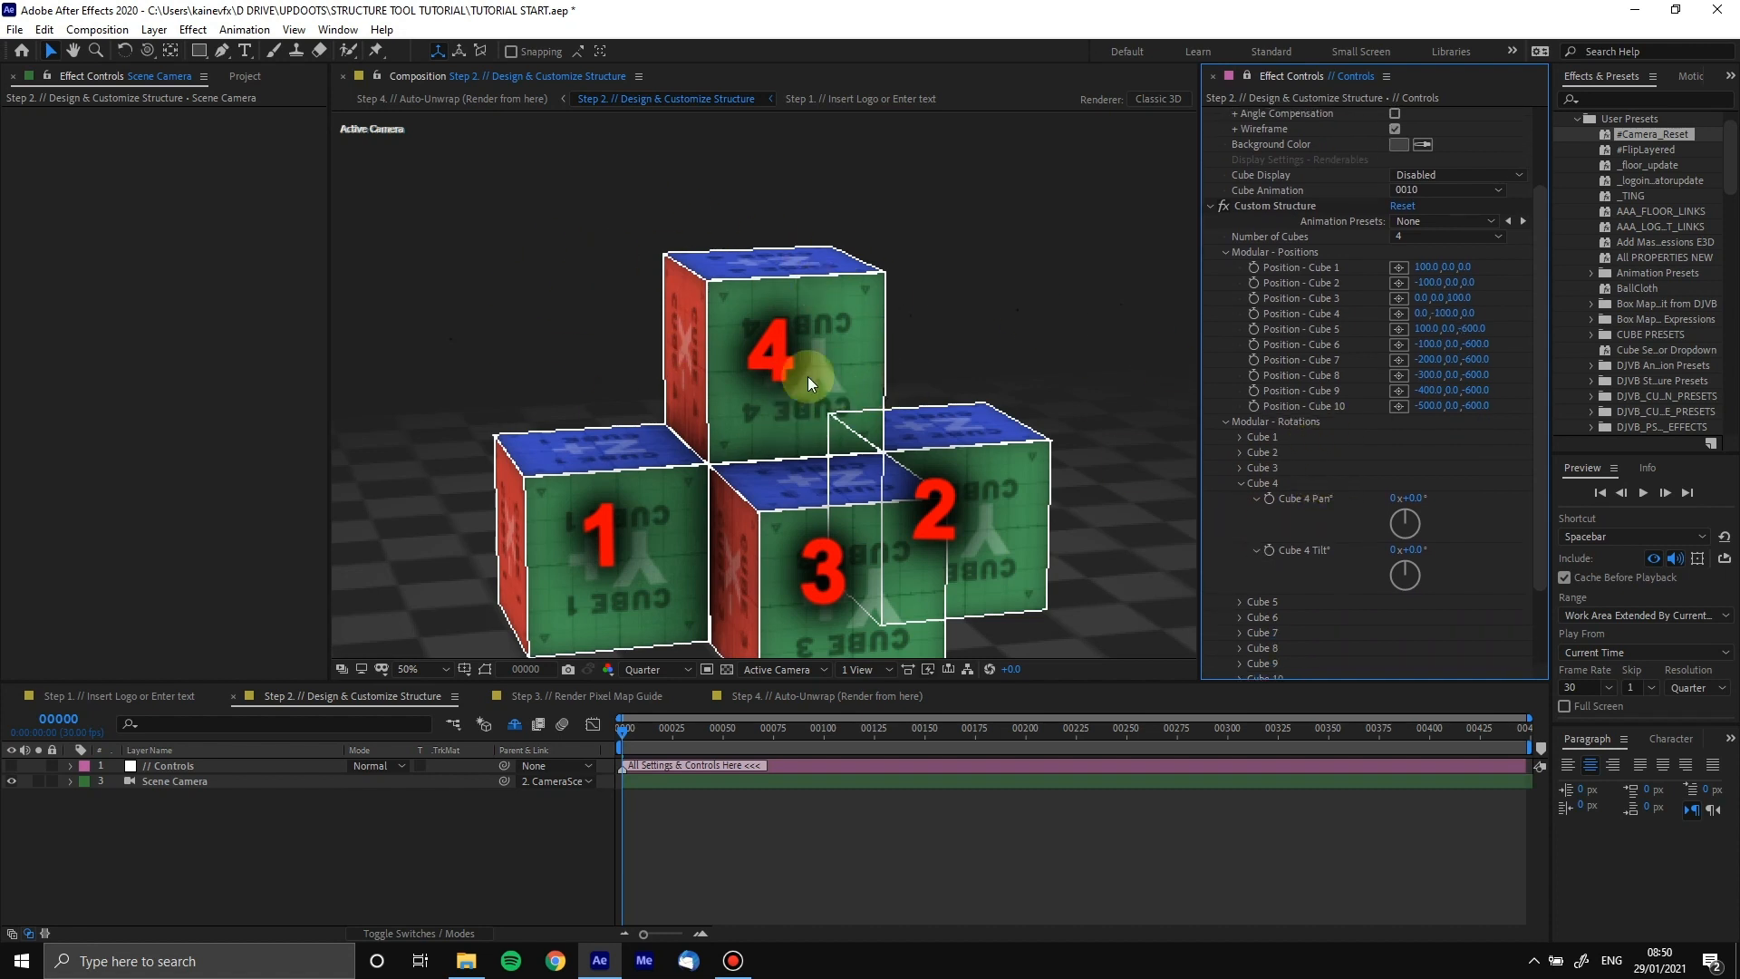
key("comma")
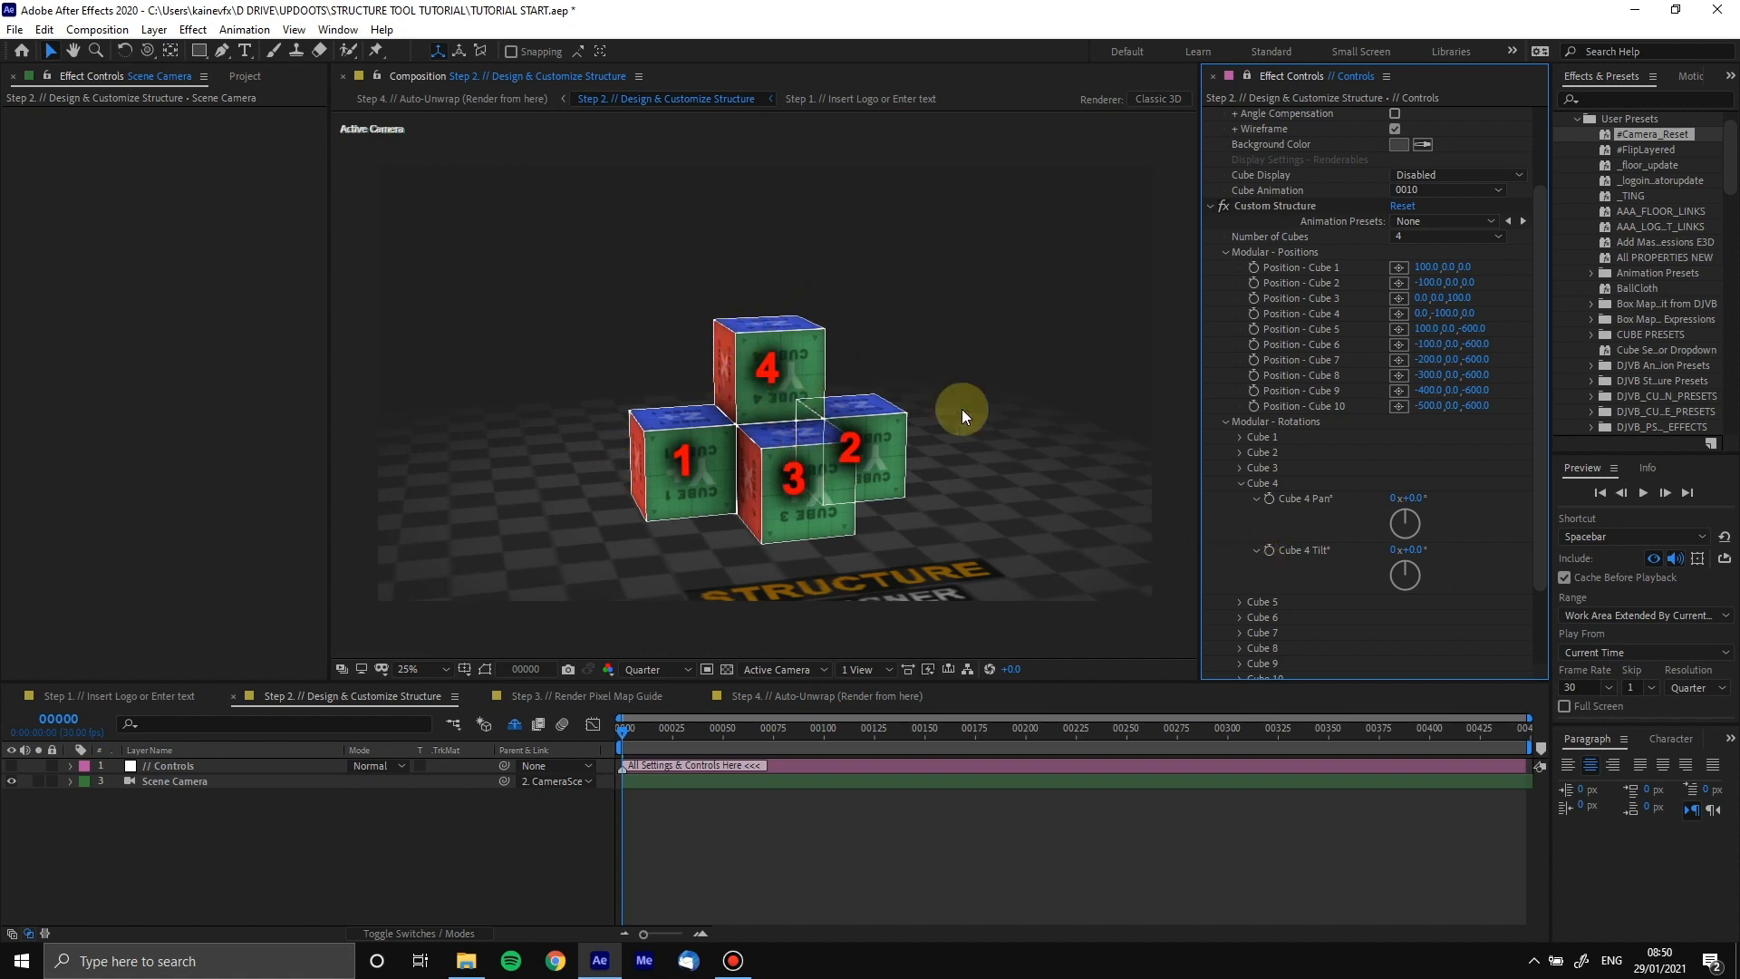
left_click(1418, 497)
left_click(1327, 496)
type("45")
key("Return")
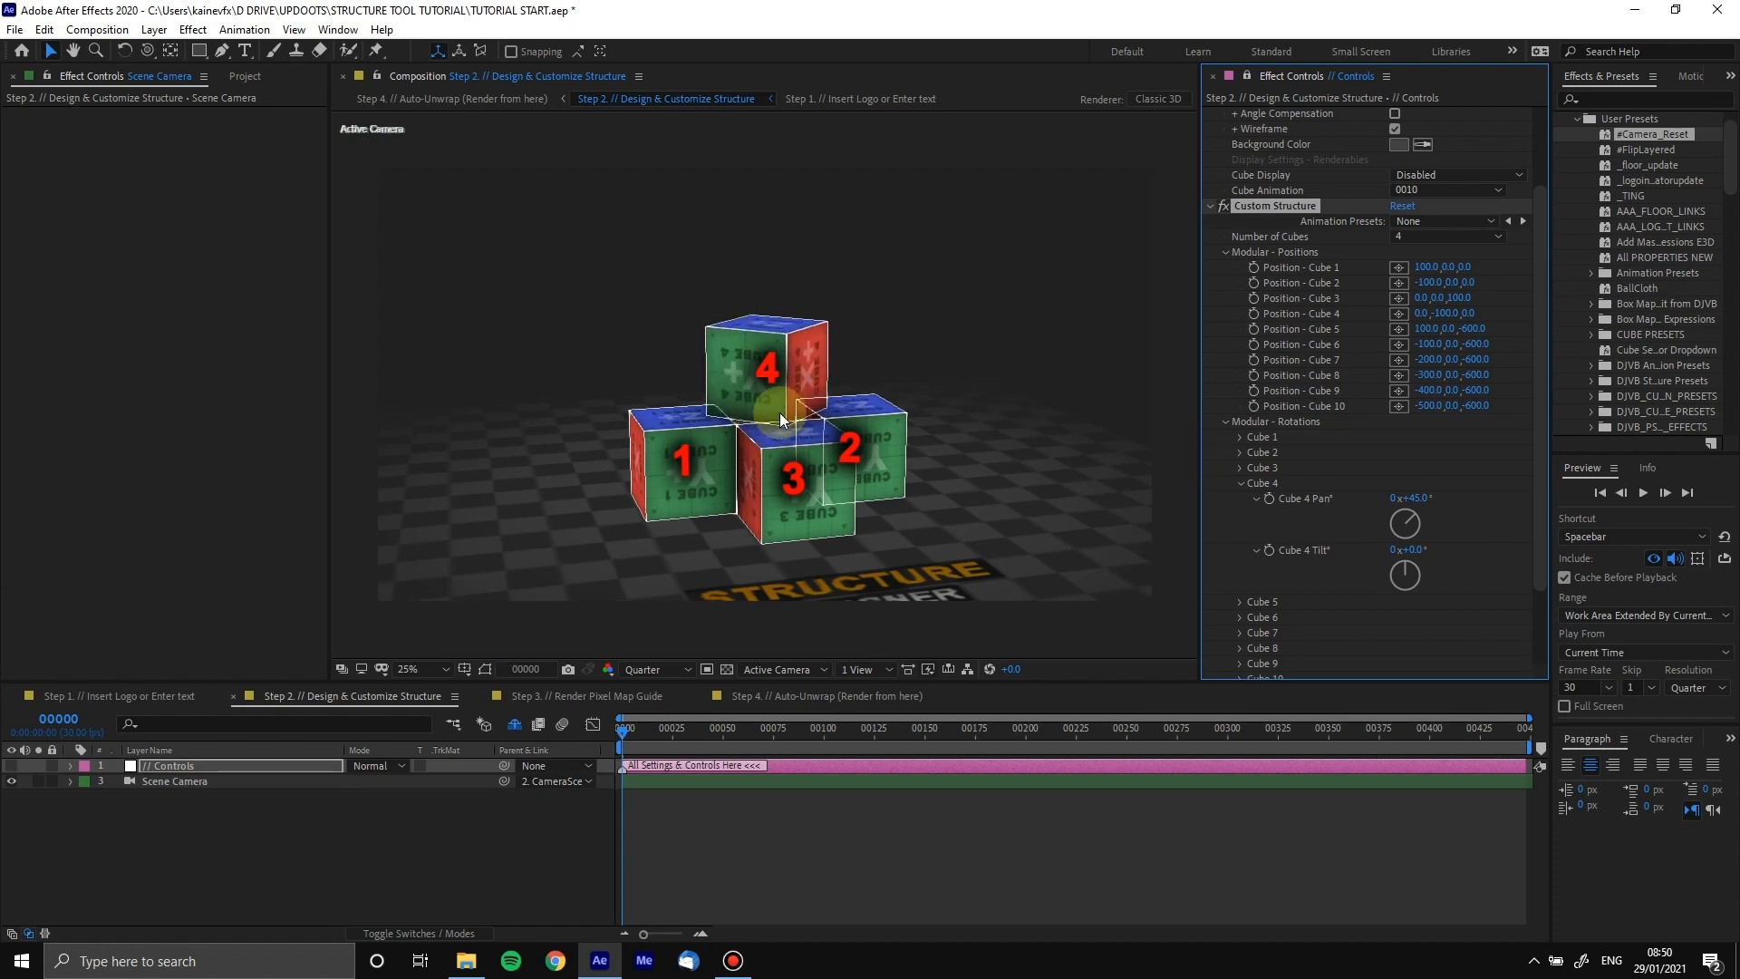
Try a Cube 4 Tilt of 45° and of -45°
left_click(1419, 551)
type("45")
key("Return")
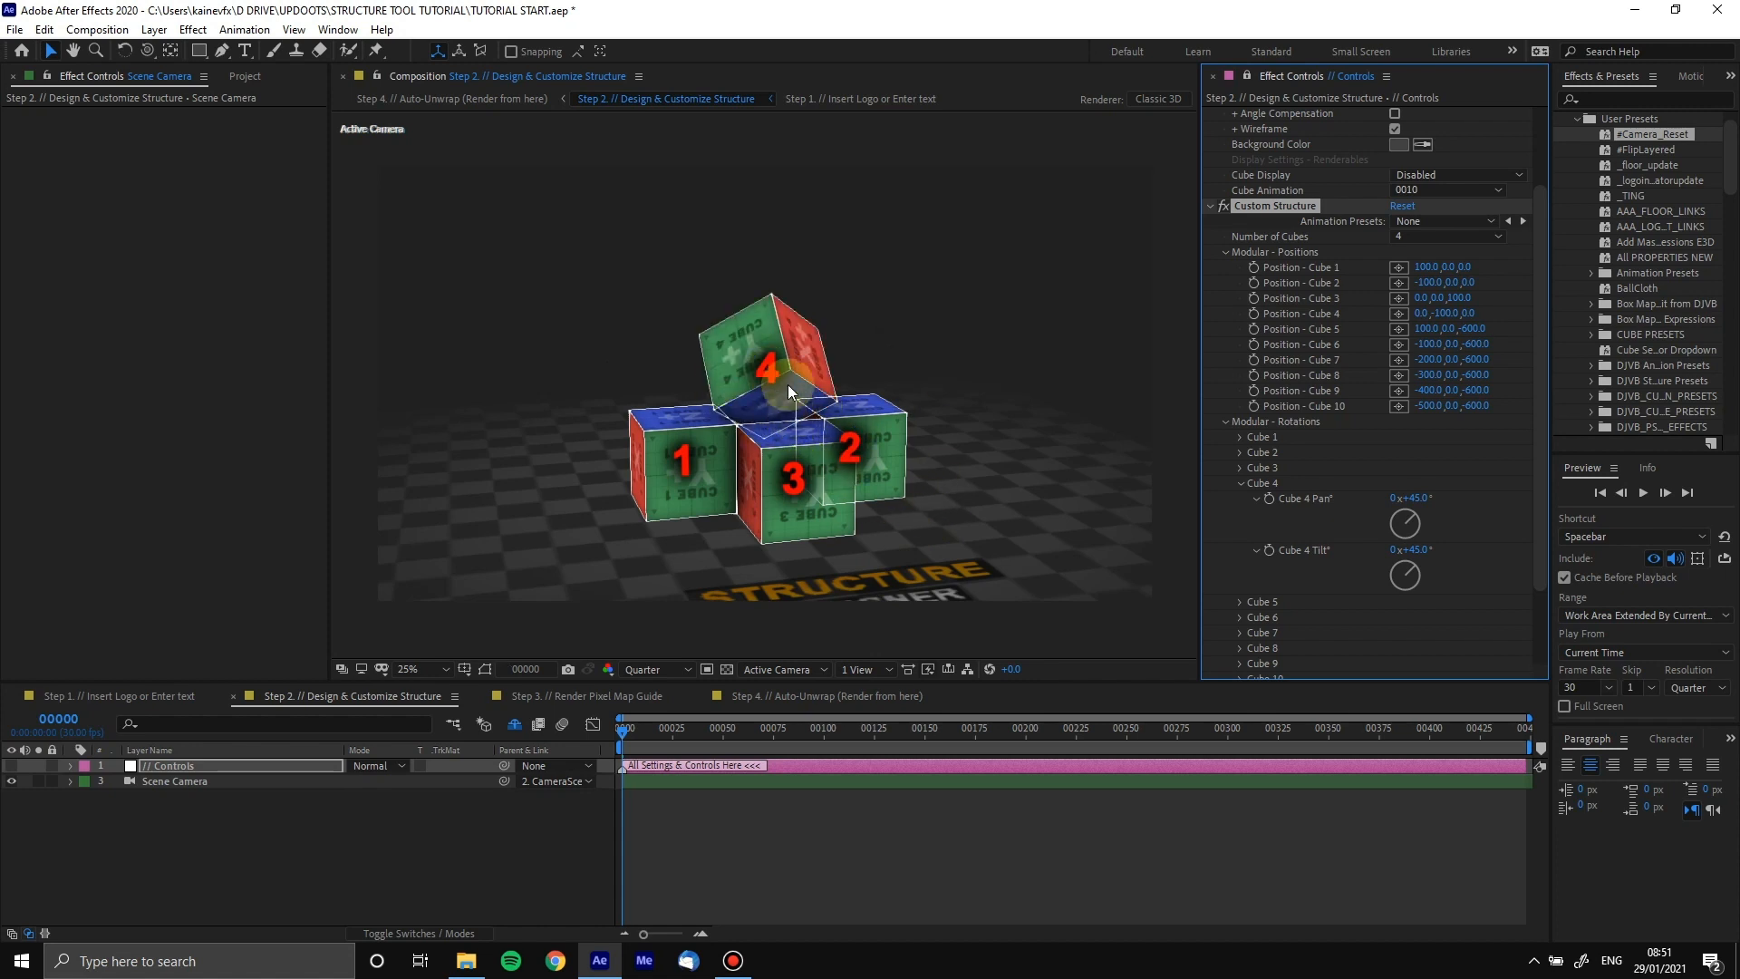
left_click(1419, 550)
type("-45")
key("Return")
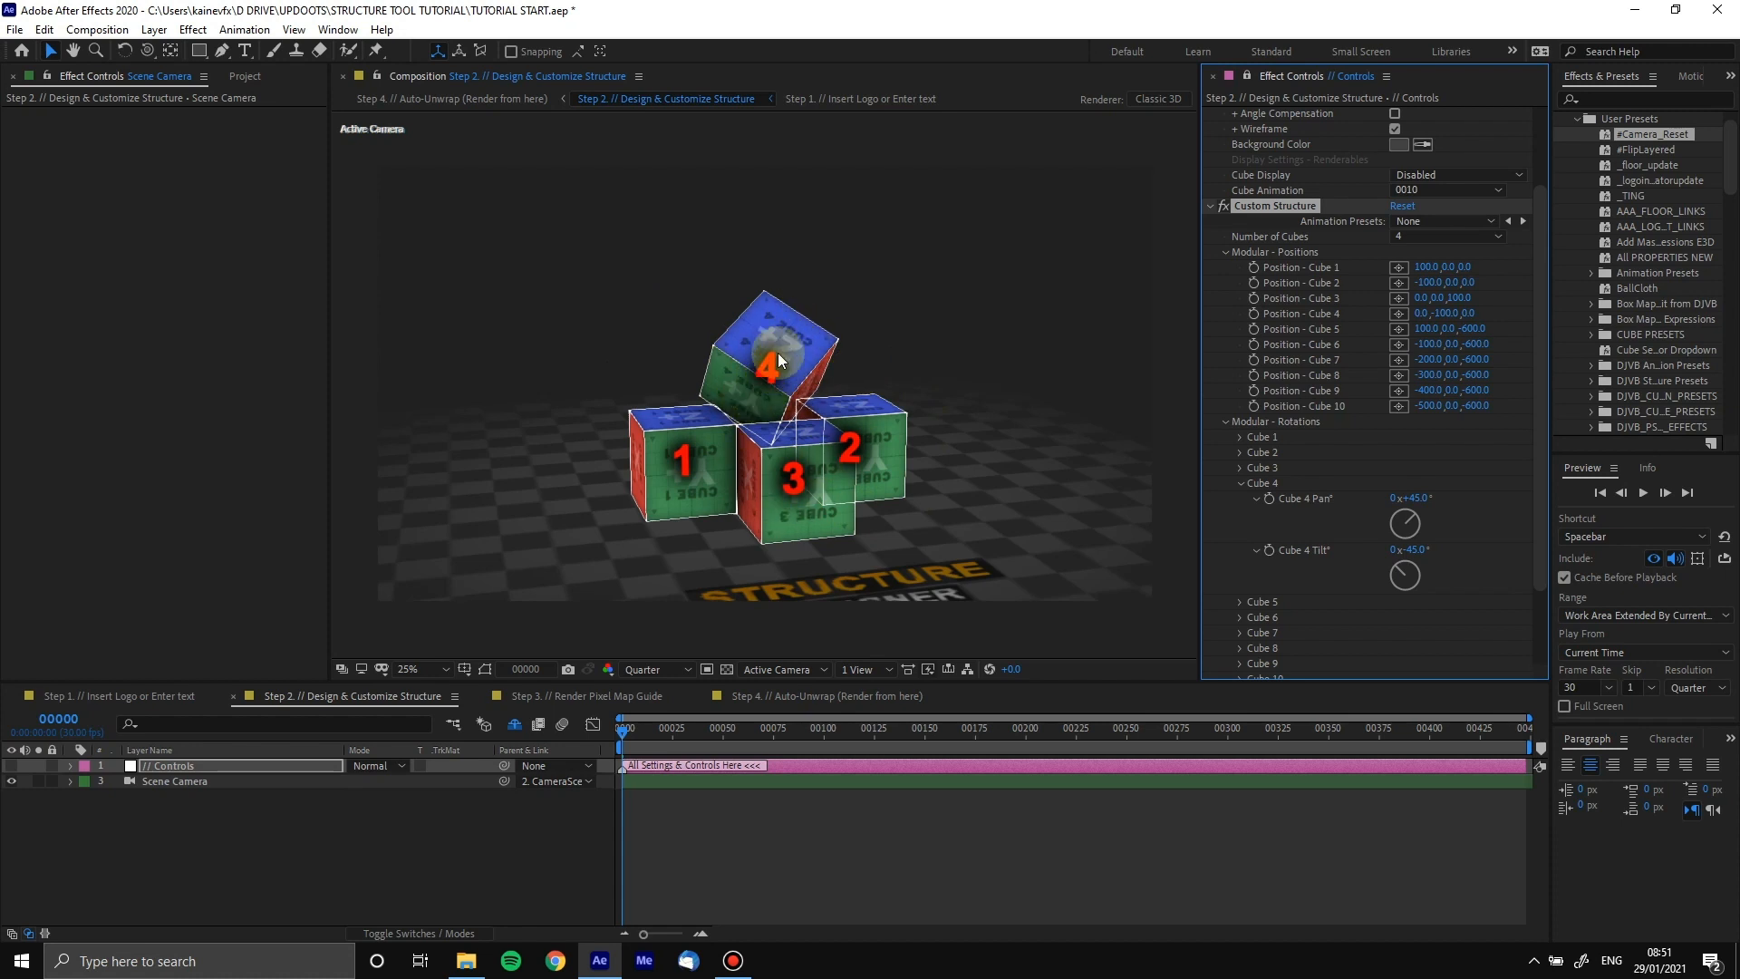
Set the Cube 4 Pan to 55° and the Cube 4 Tilt to 0°
left_click(1411, 500)
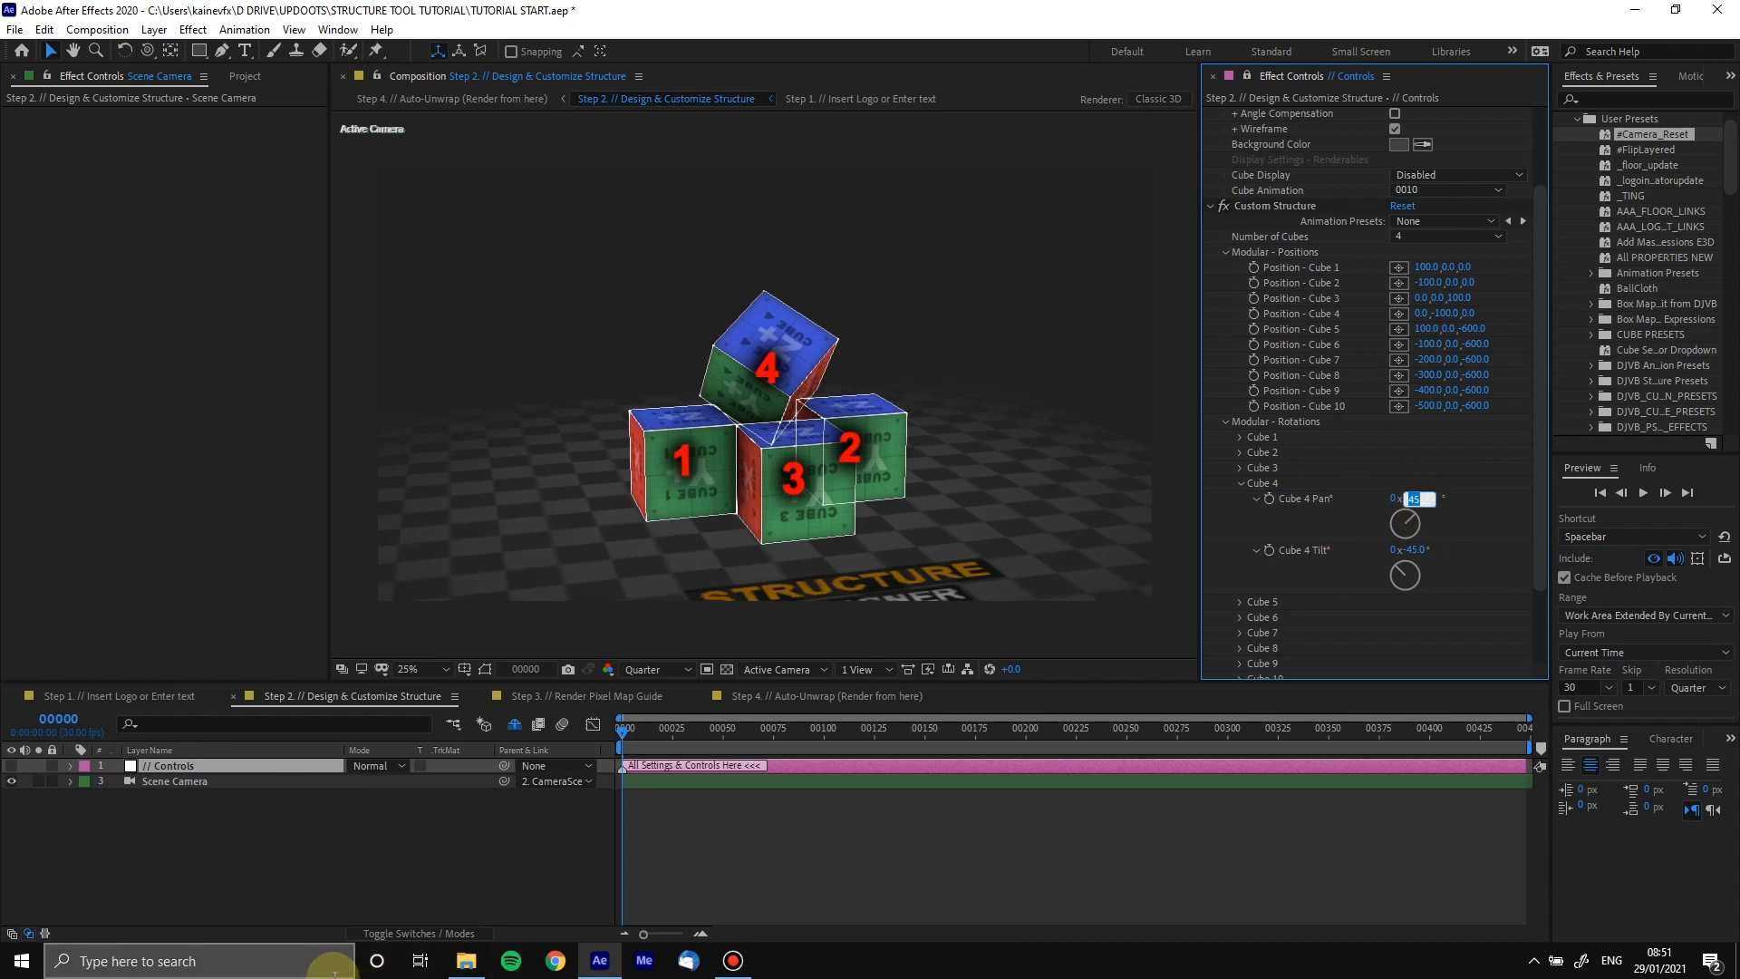
type("55")
key("Return")
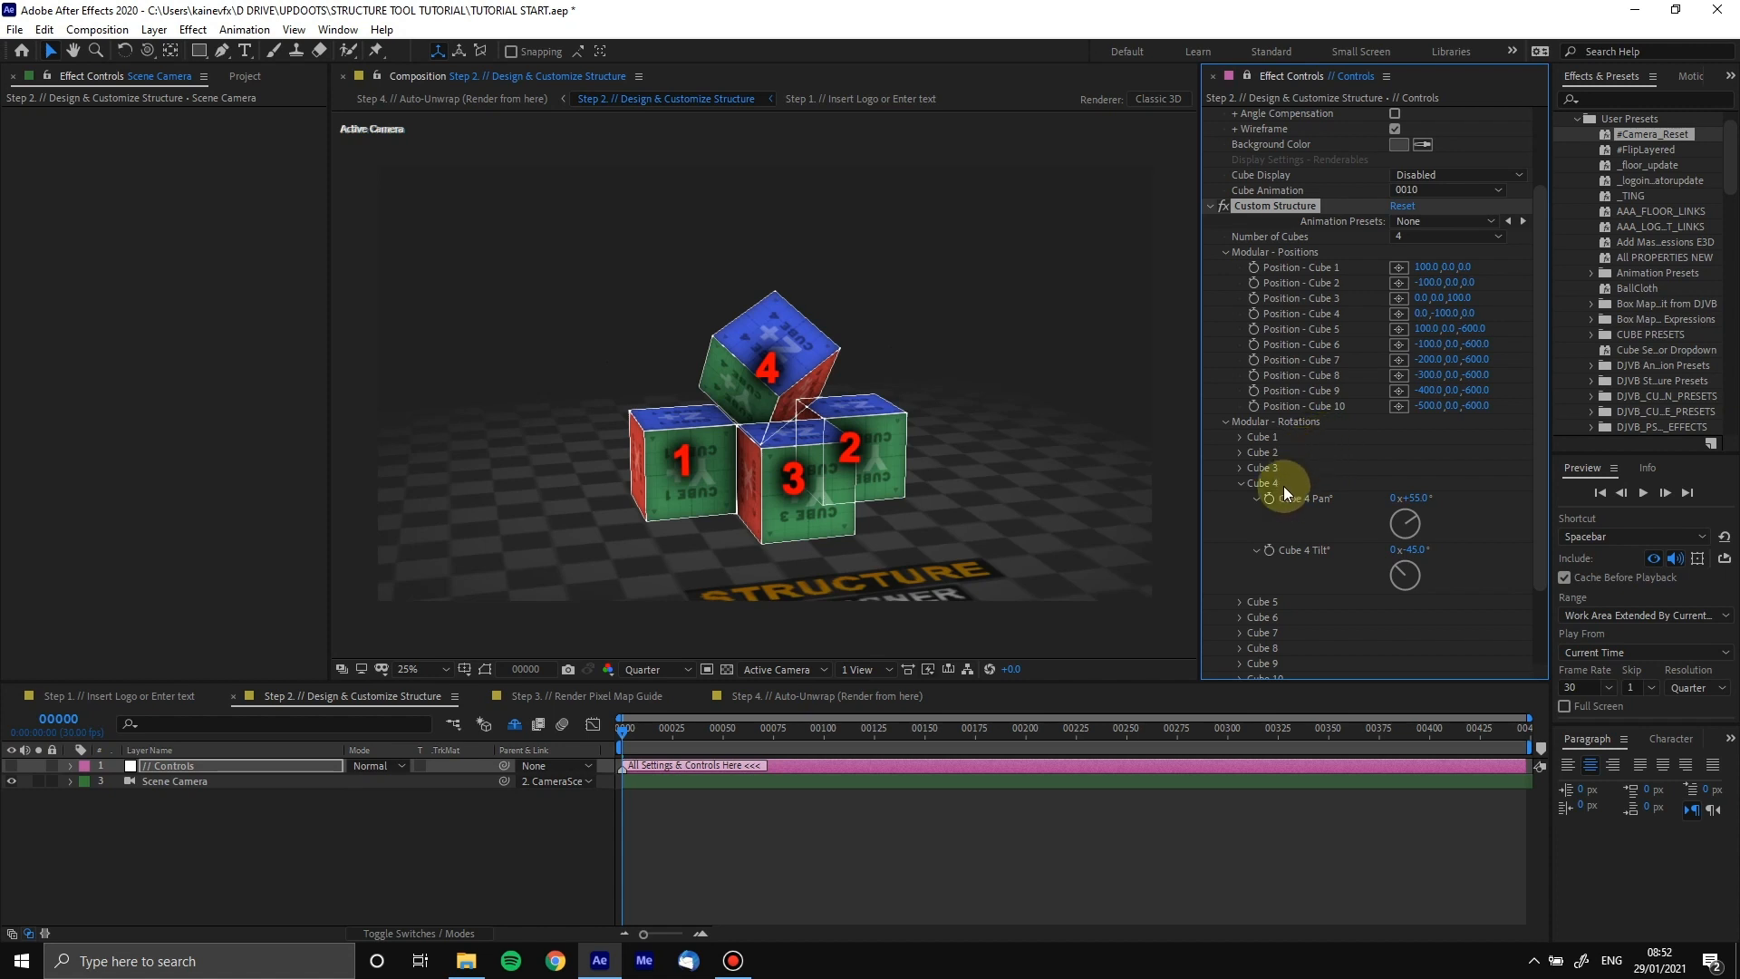
scroll(1330, 462, "down", 3)
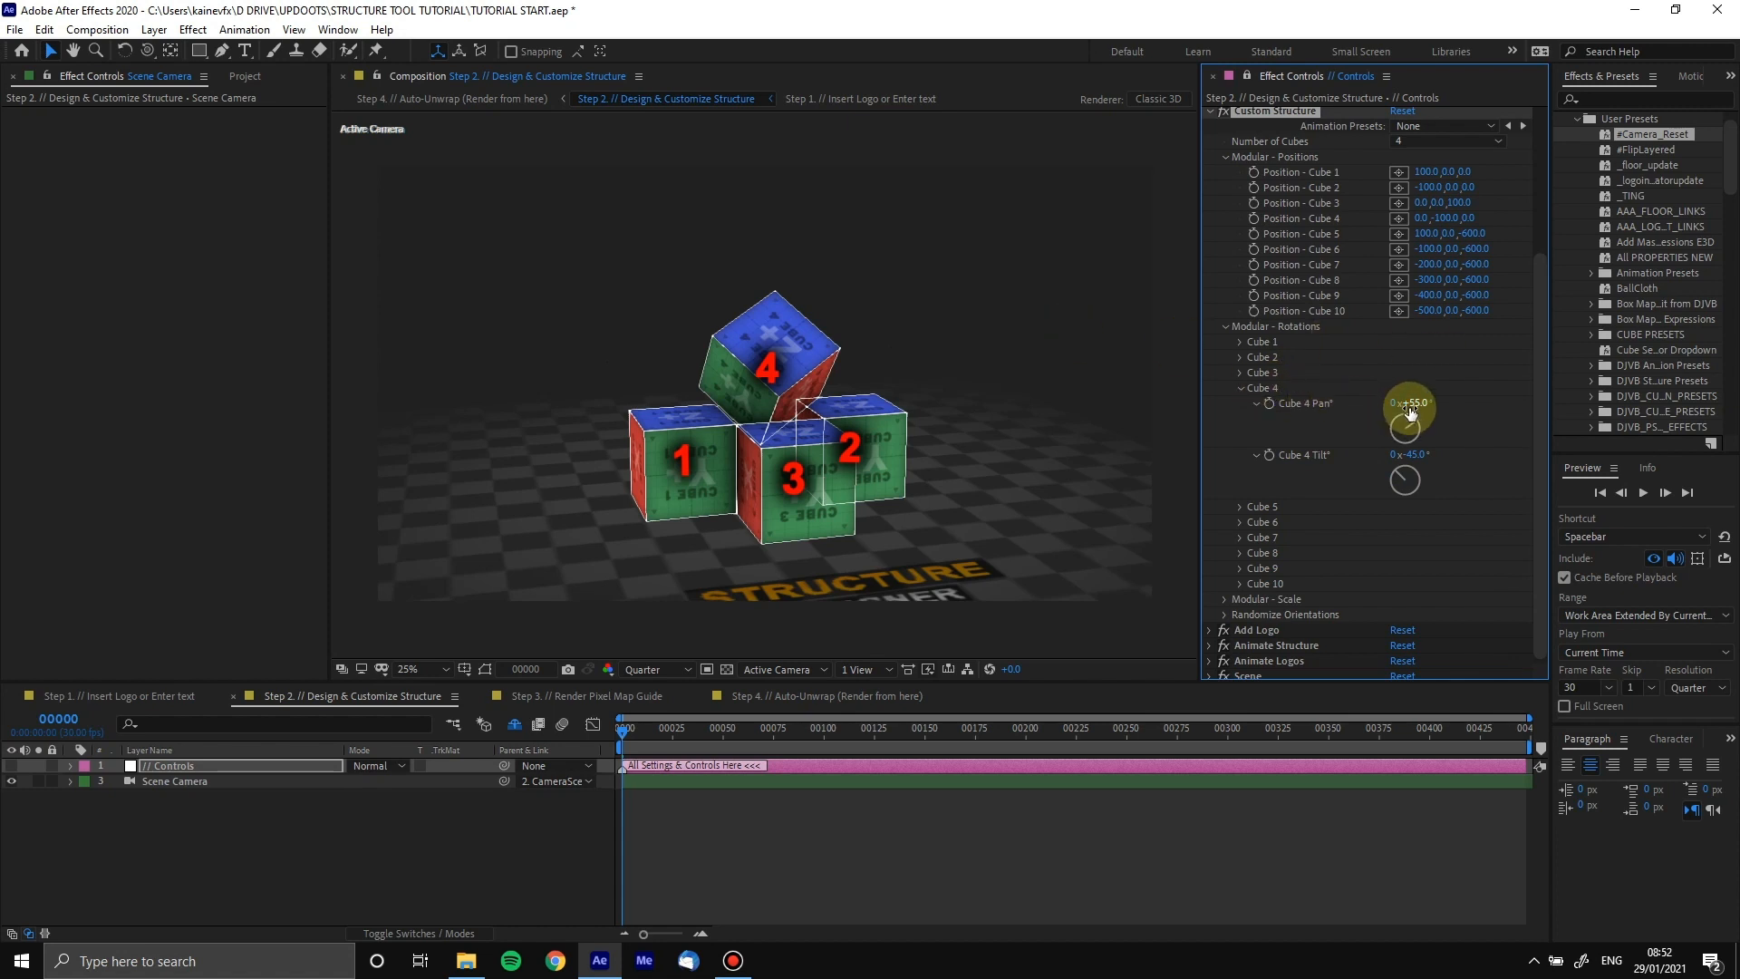
left_click(1416, 454)
type("0")
key("Return")
Orbit the scene camera to look down on the four cubes from a higher angle
left_click(149, 51)
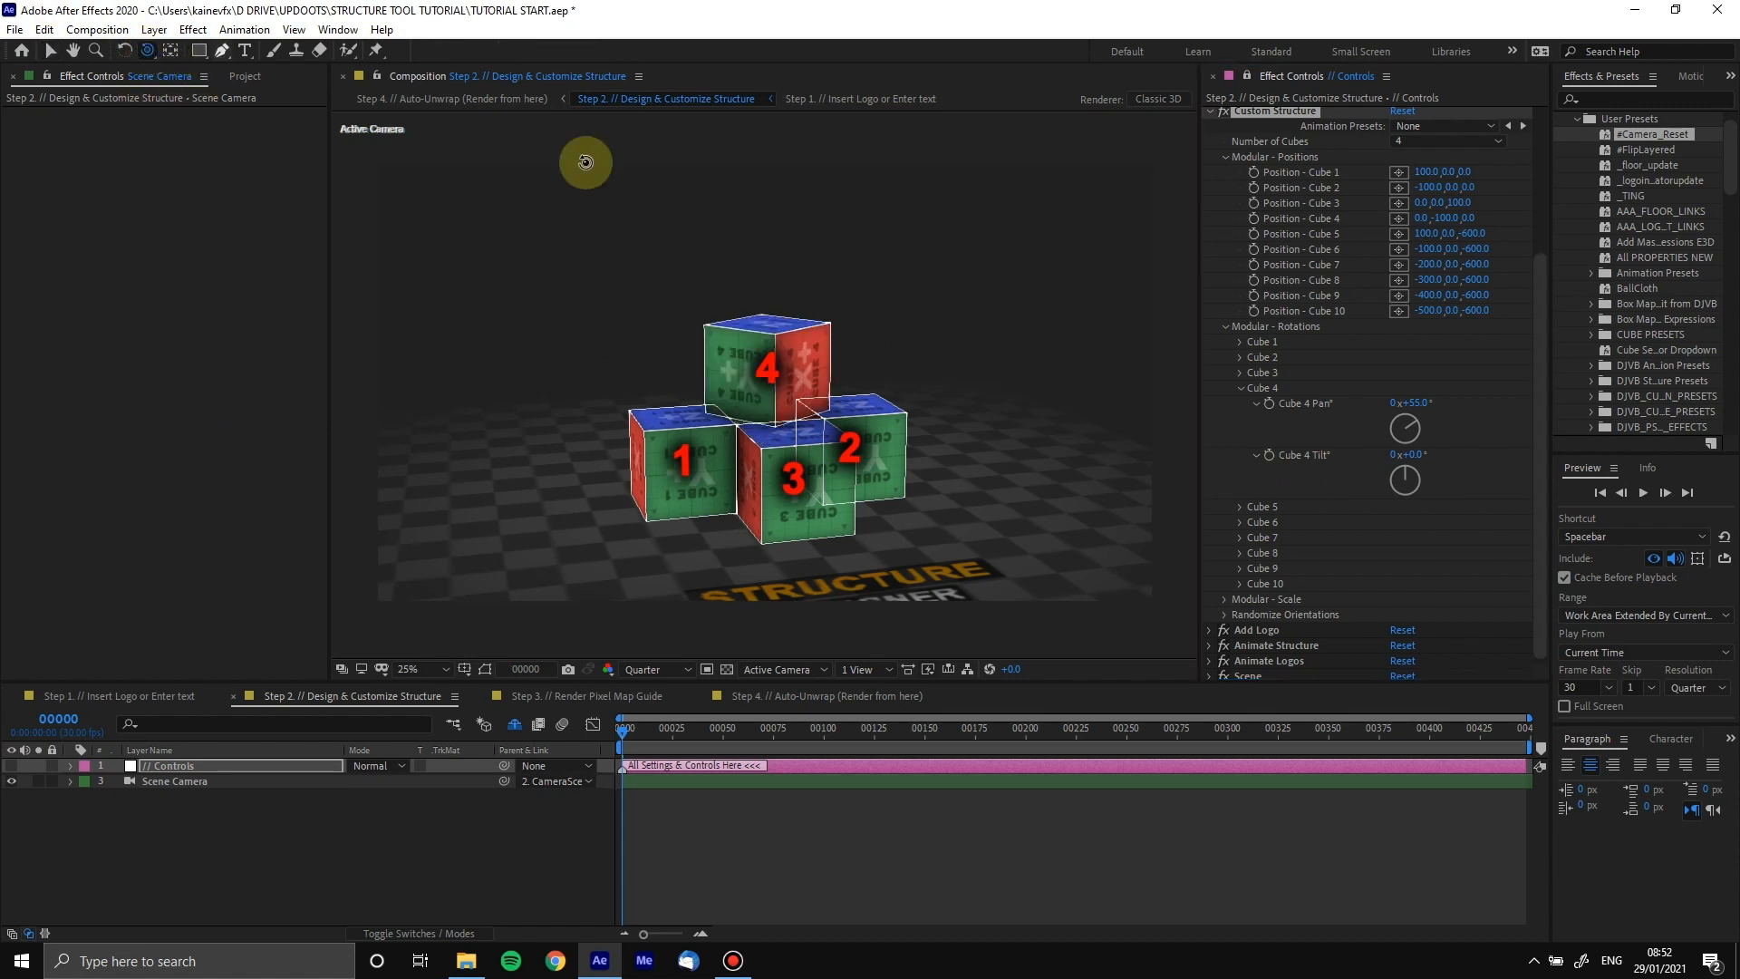
left_click(775, 446)
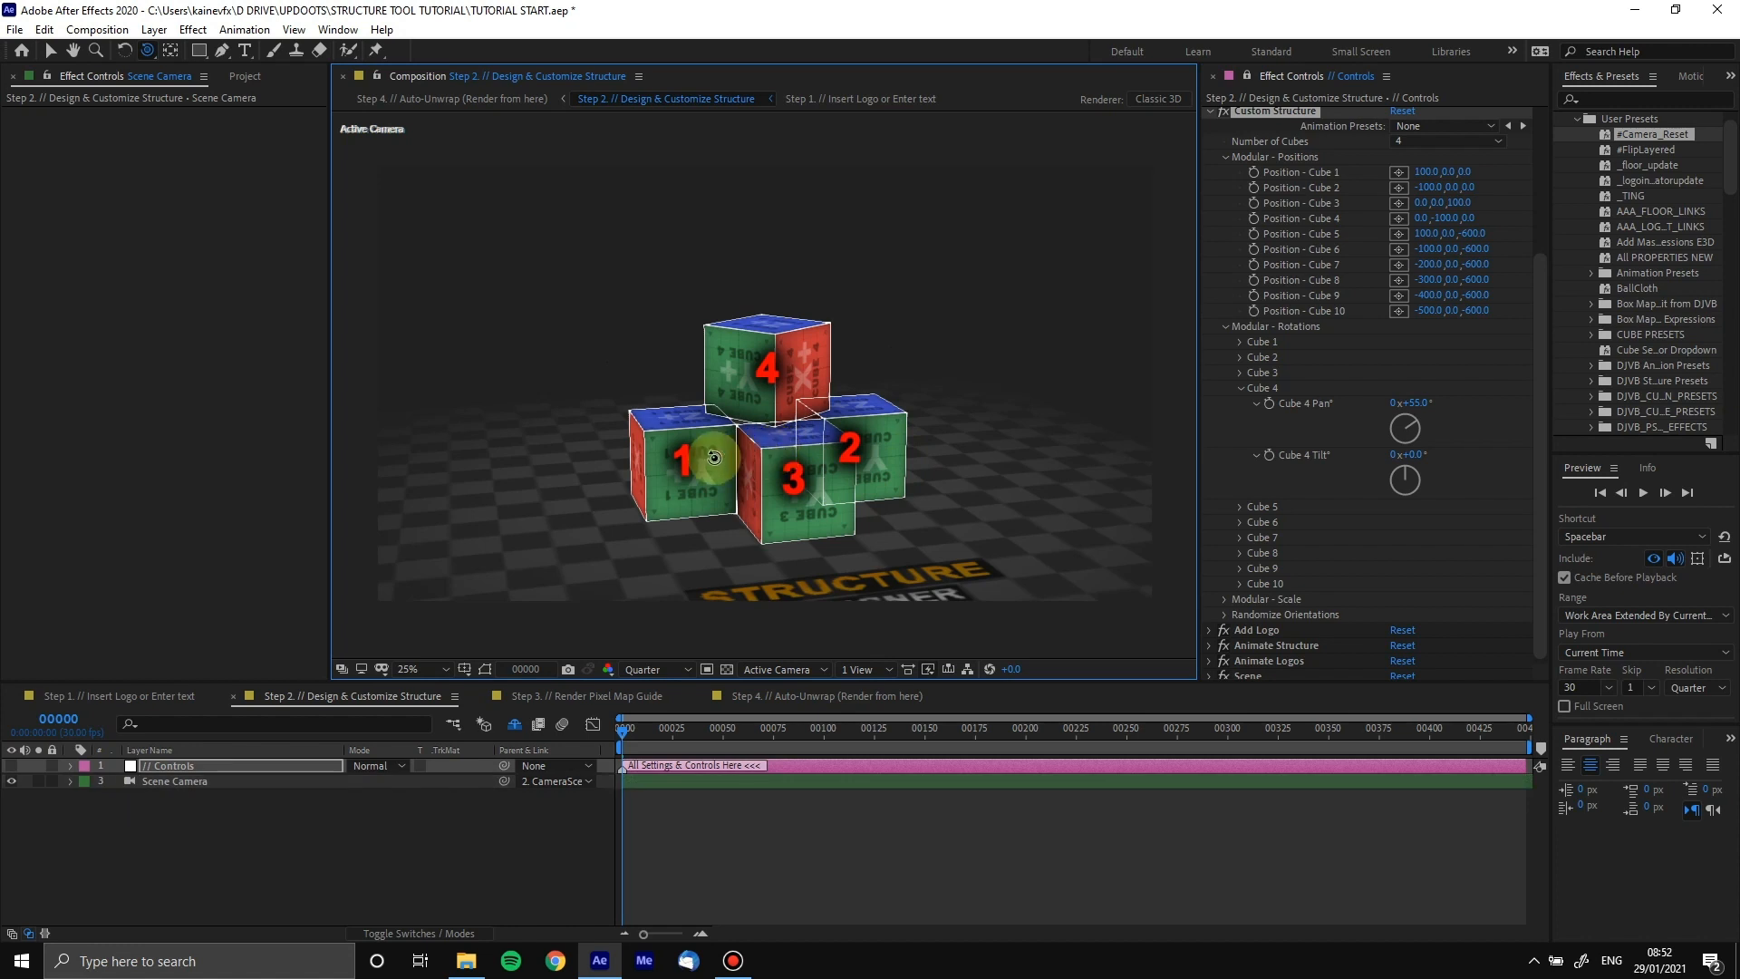
left_click_drag(715, 457, 715, 458)
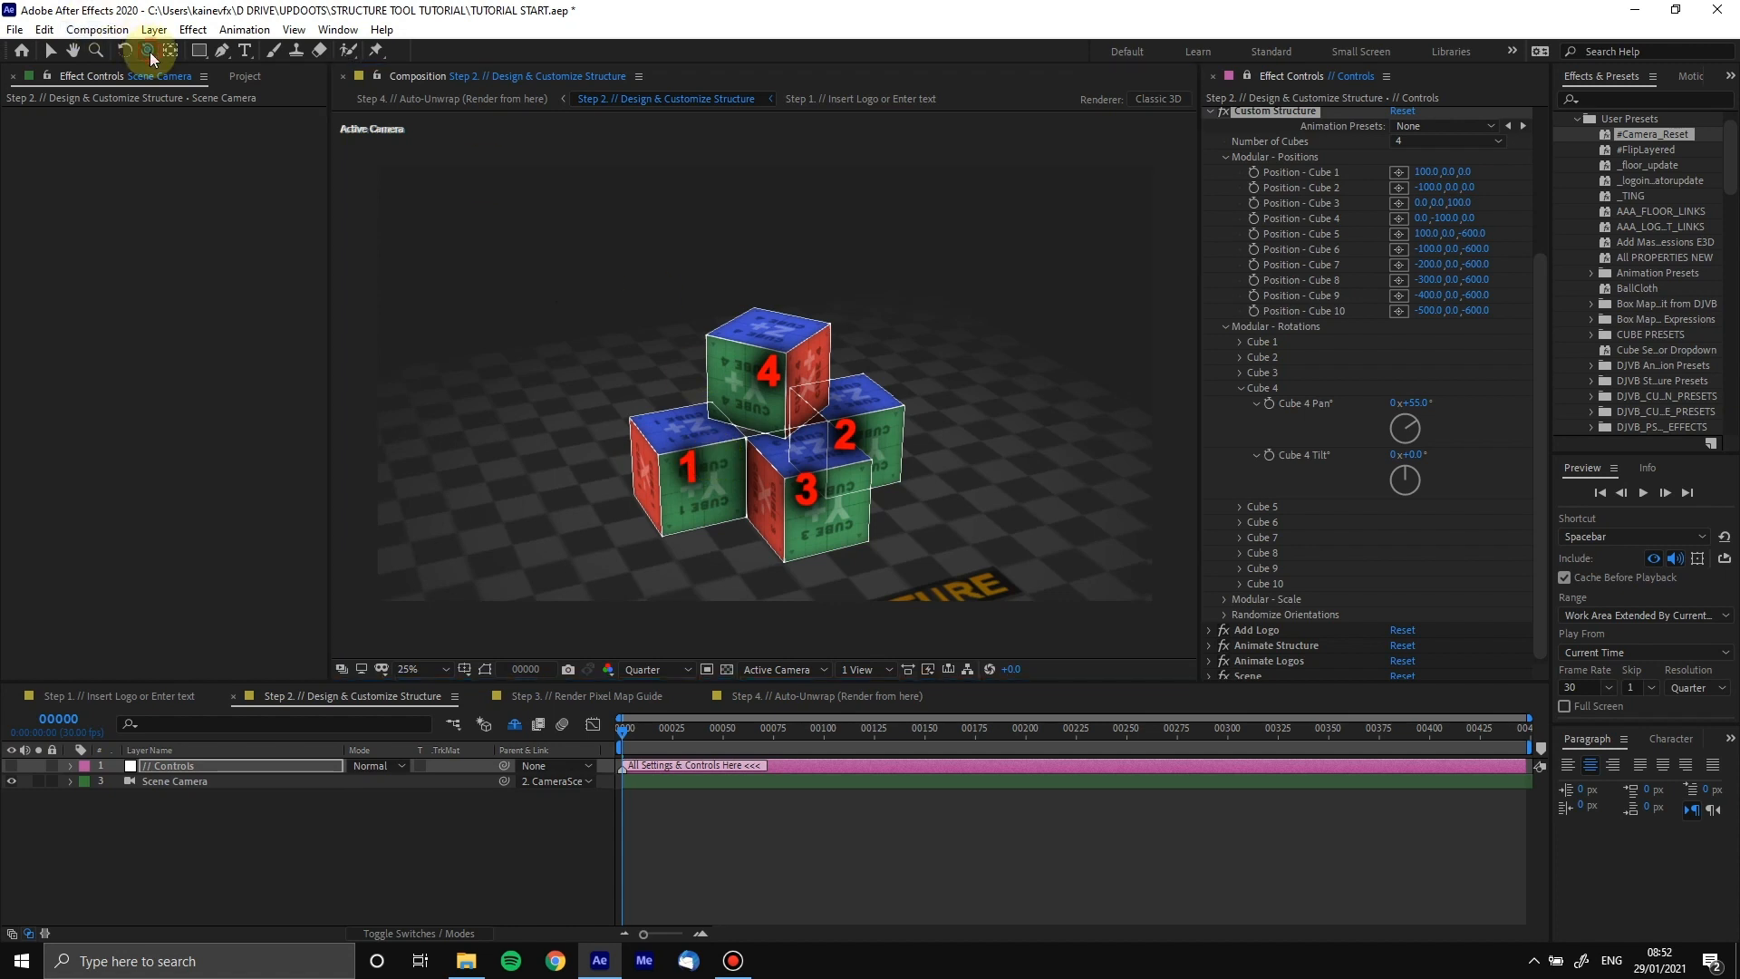
Reframe the cube structure by tracking the scene camera in XY and moving it slightly closer along Z
left_click_drag(150, 51, 216, 95)
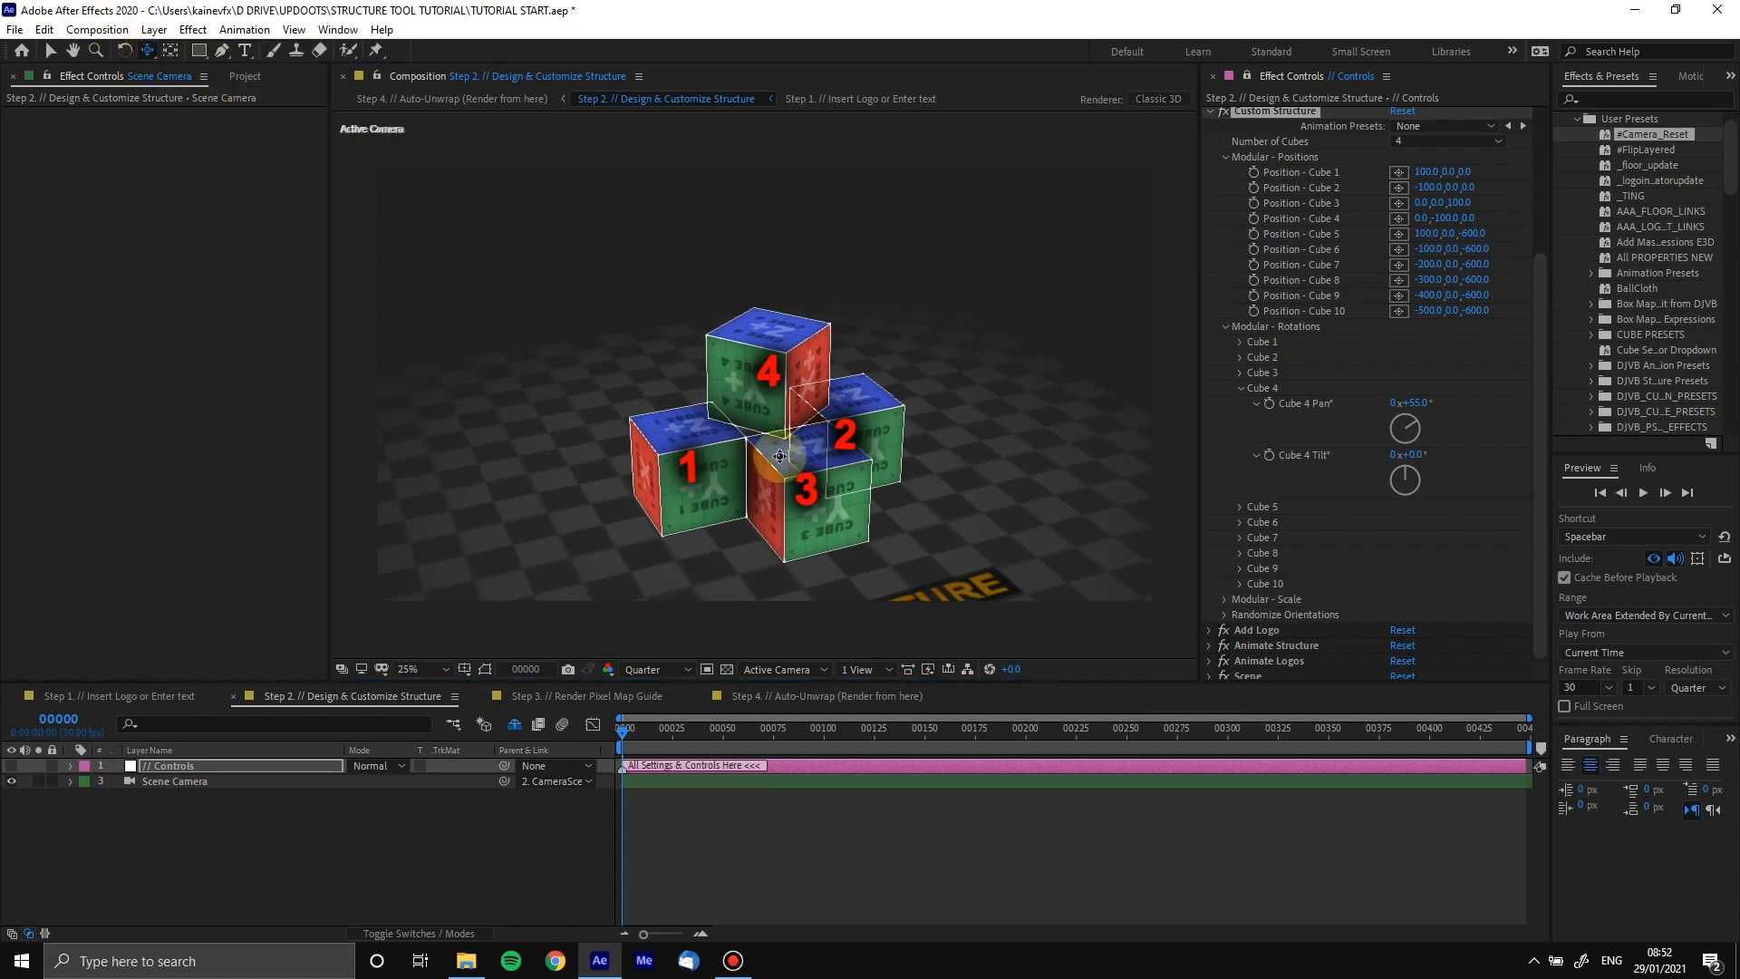
left_click(782, 450)
left_click_drag(781, 450, 780, 443)
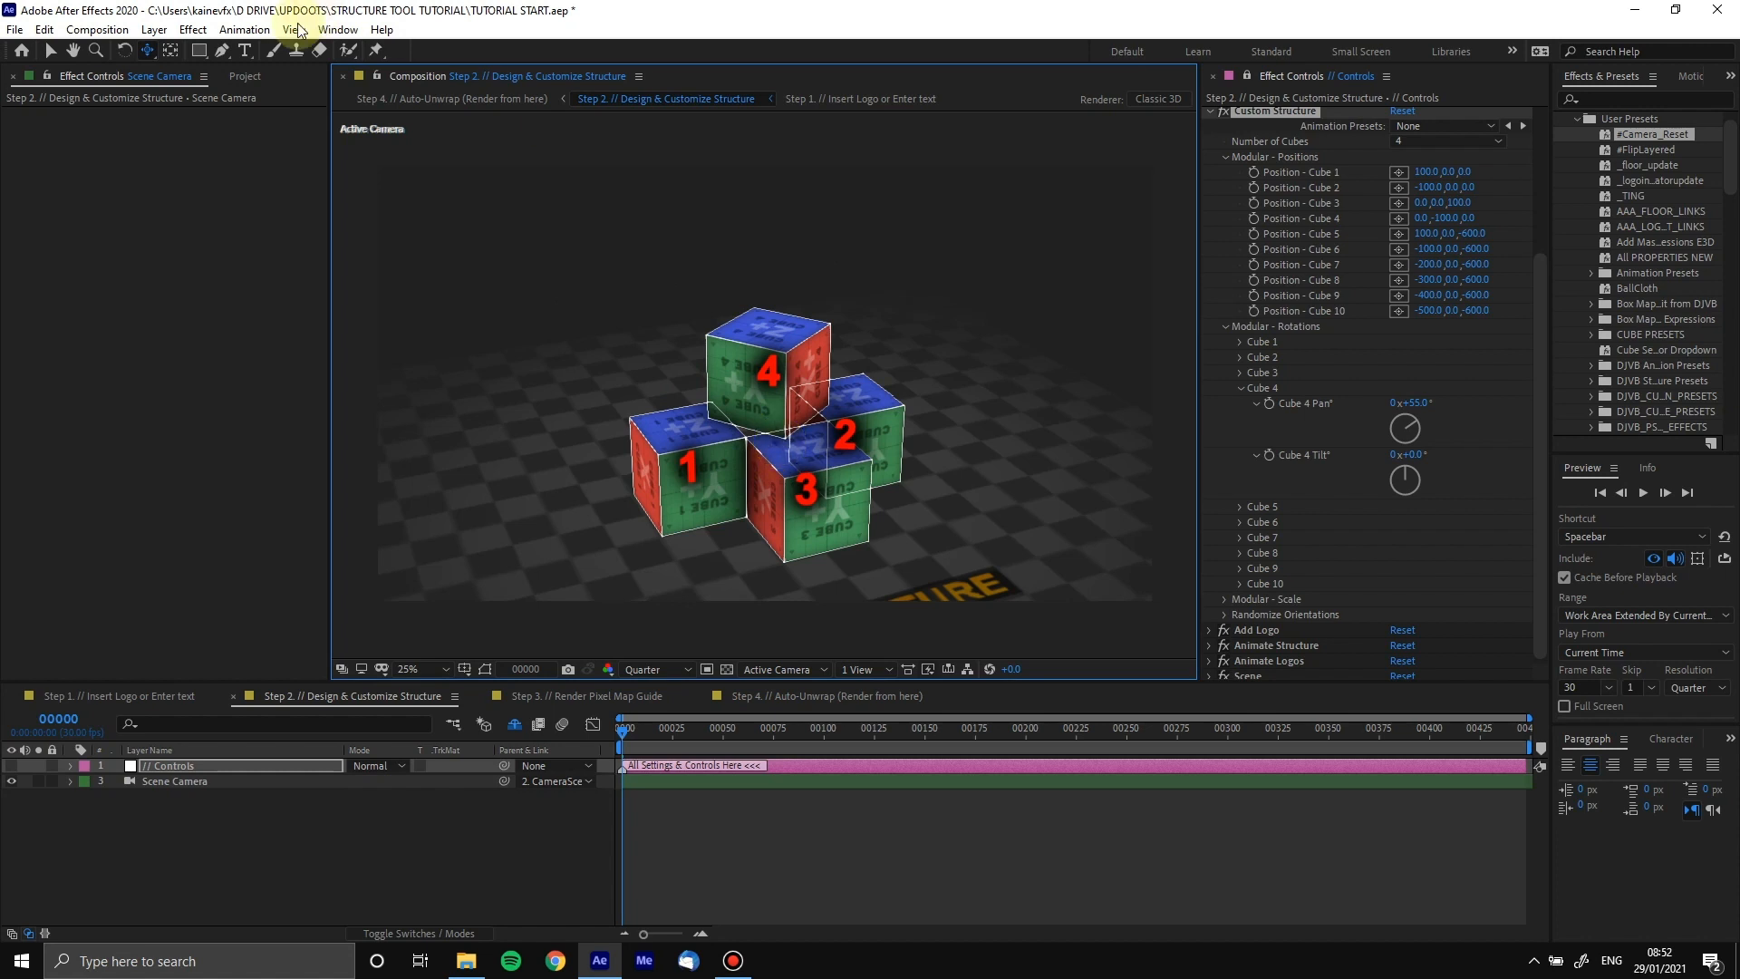
left_click(149, 52)
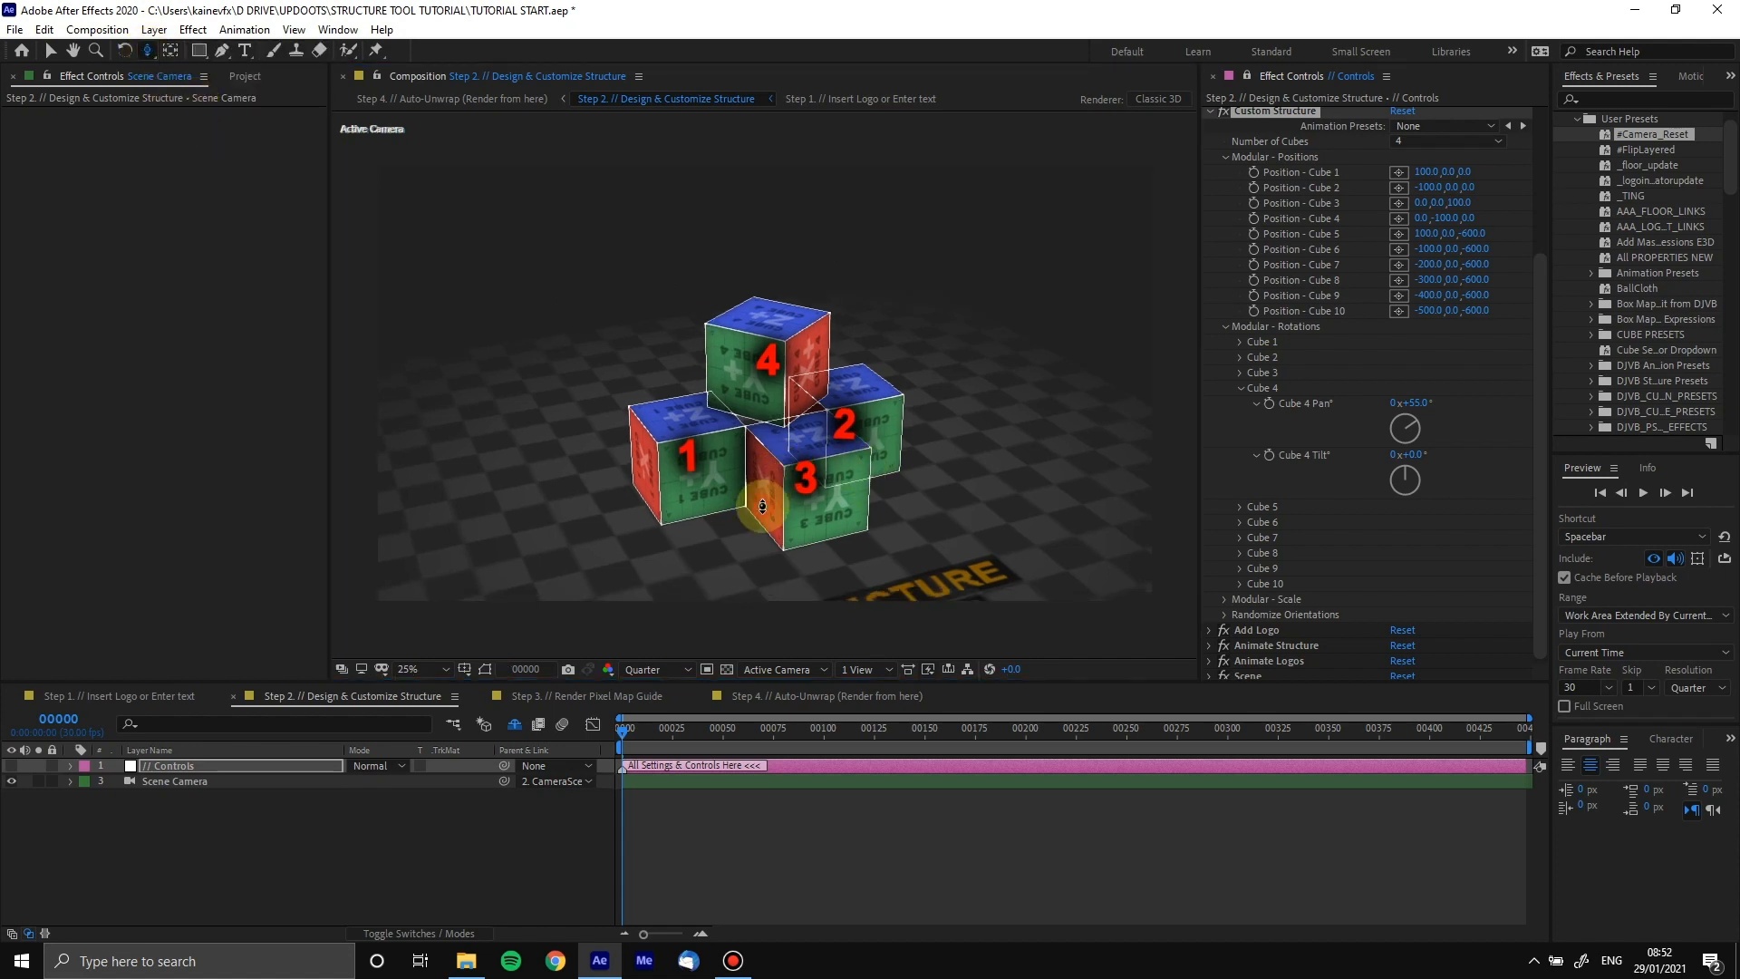
left_click(785, 471)
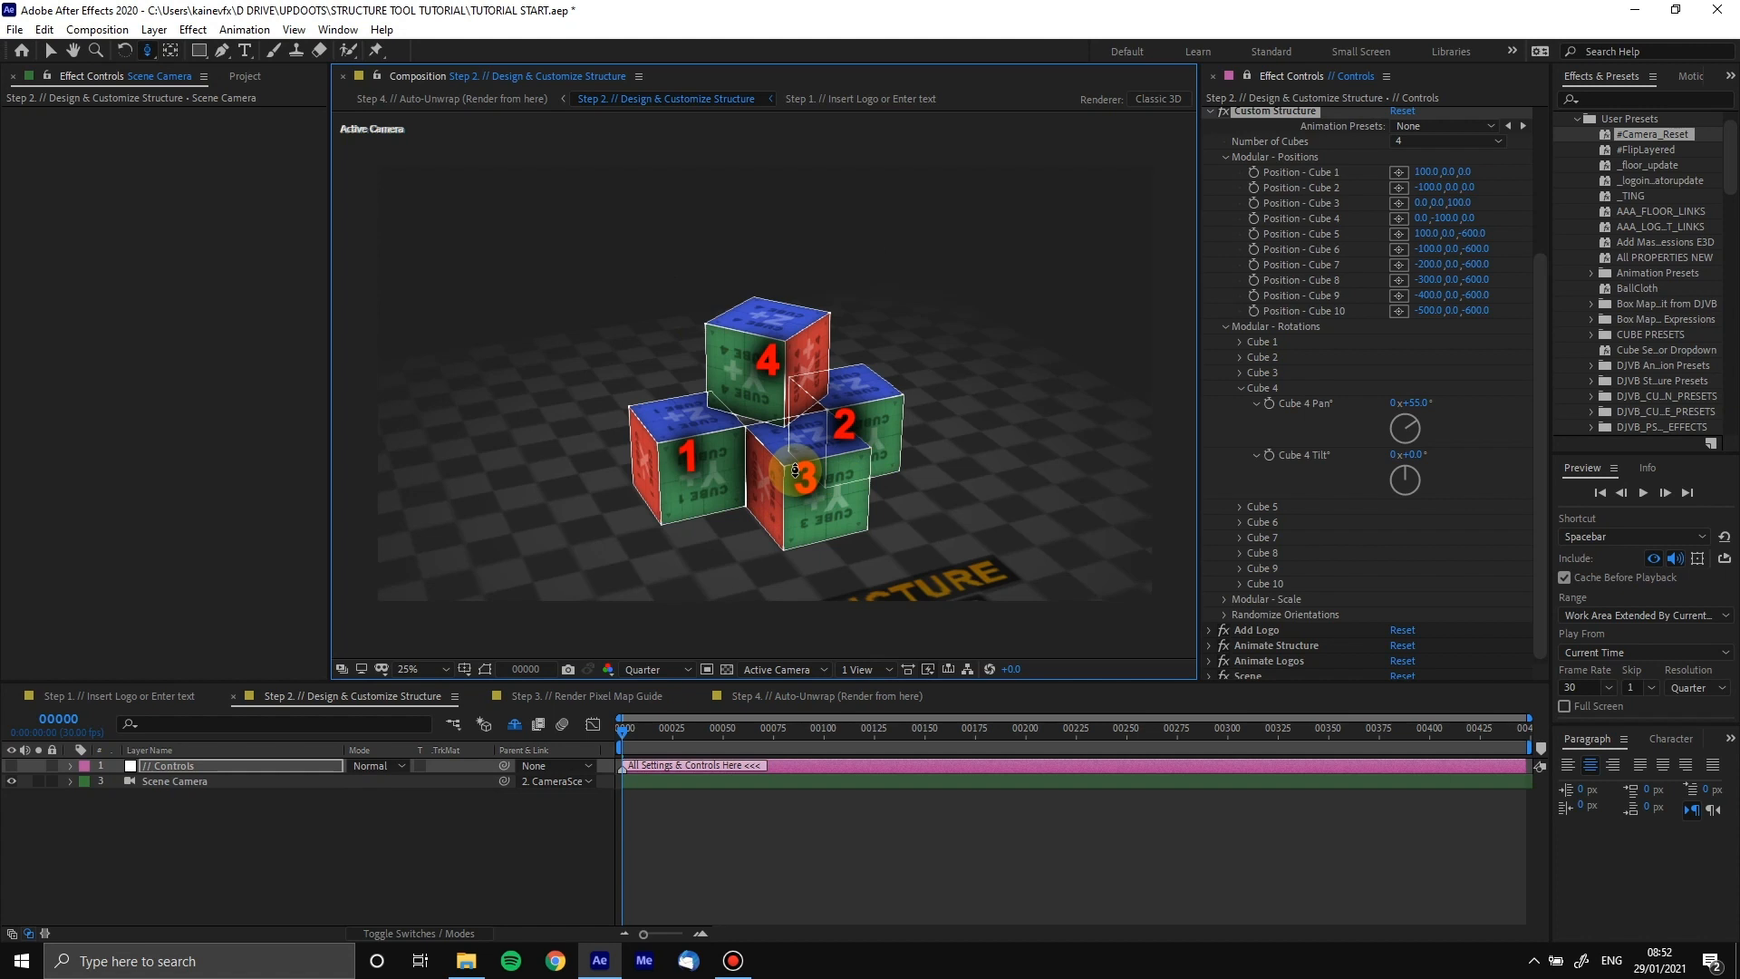
left_click_drag(647, 597, 584, 416)
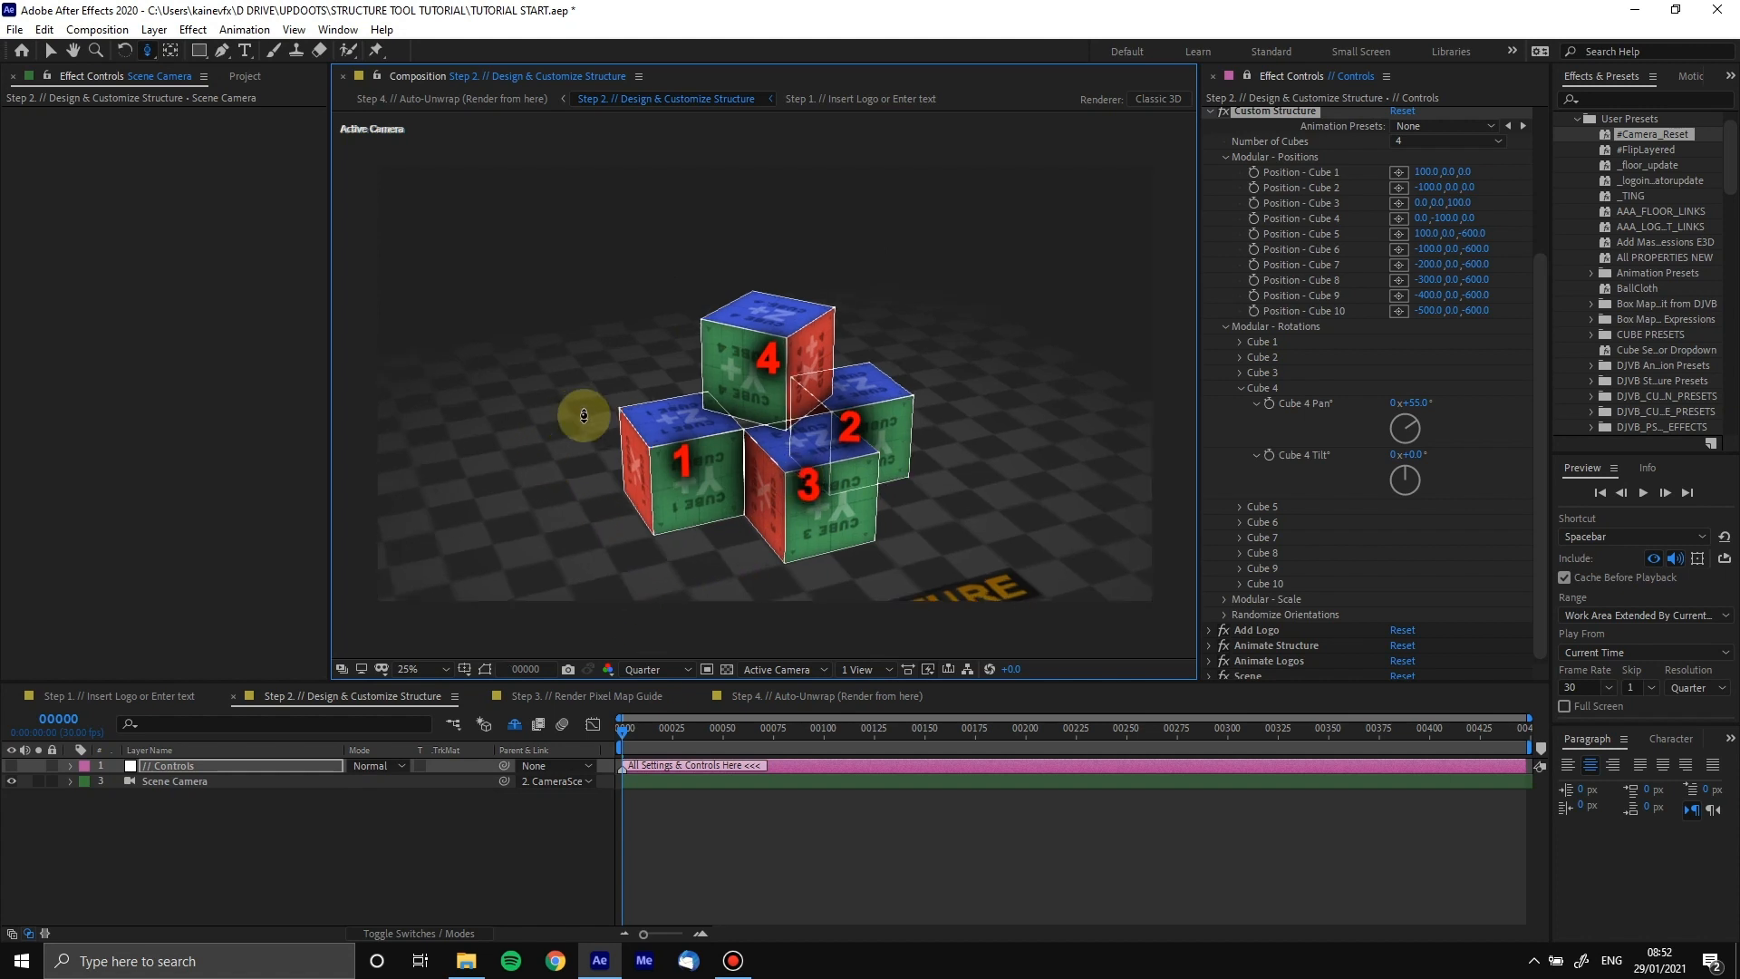
Try a Cube 1 scale of 123% in the Modular - Scale settings and restore it to 100%
left_click(764, 424)
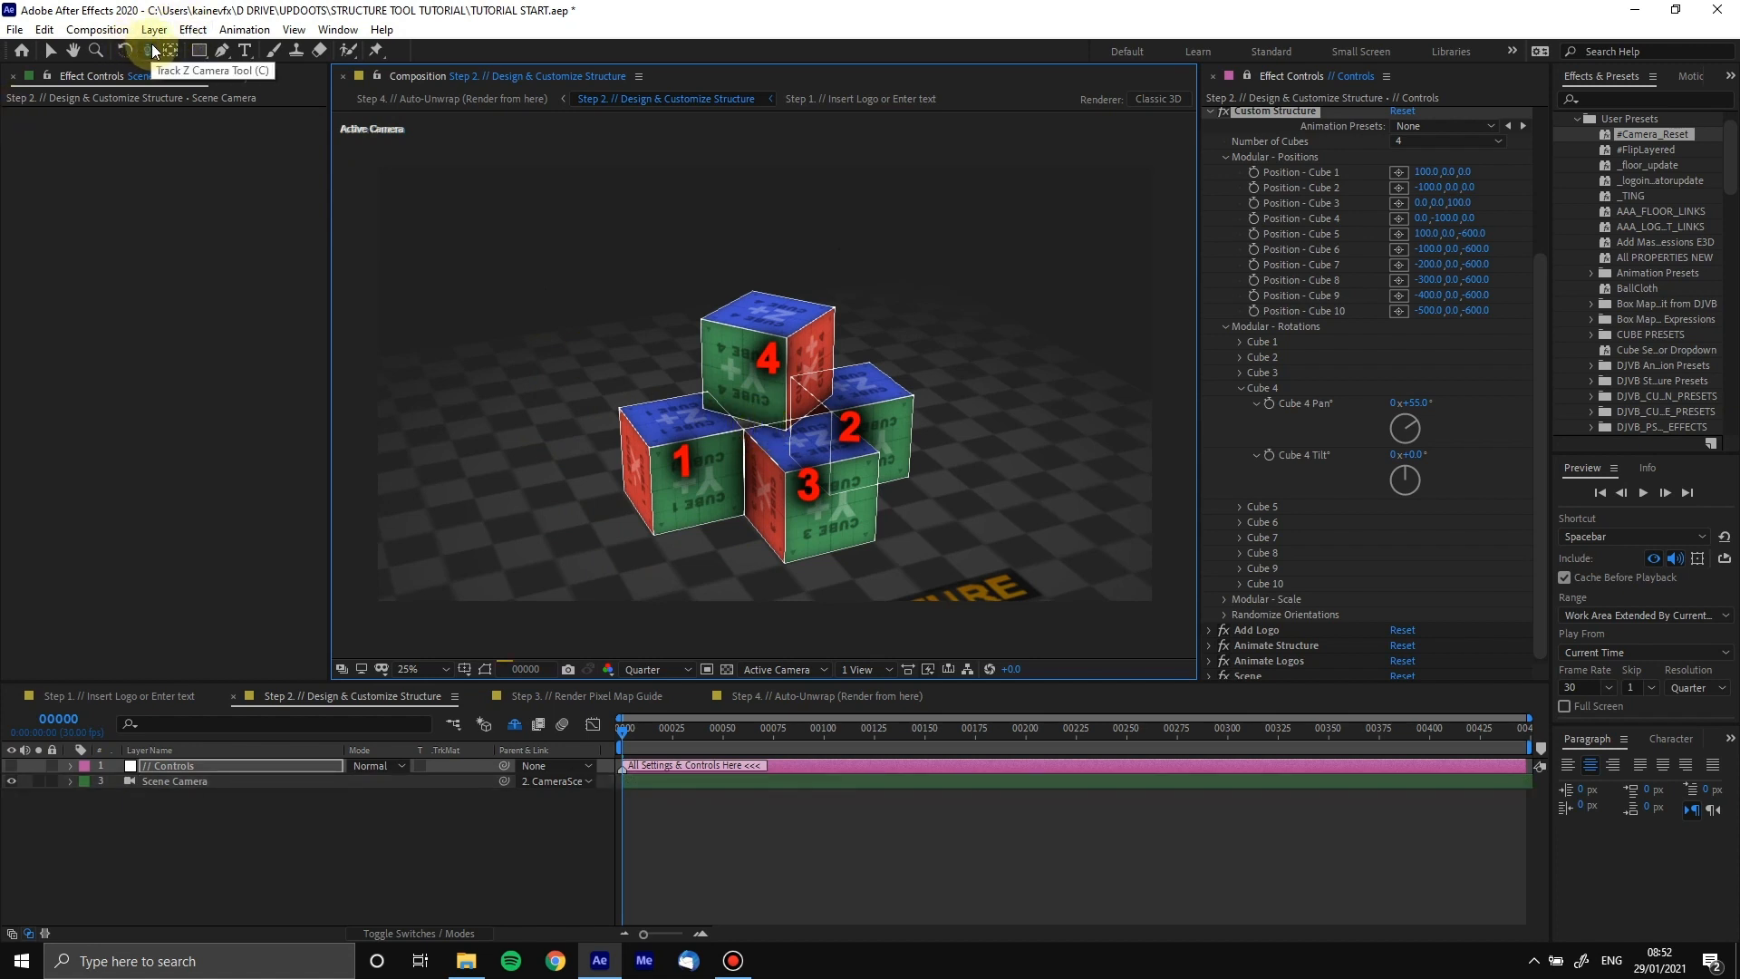
left_click(1226, 325)
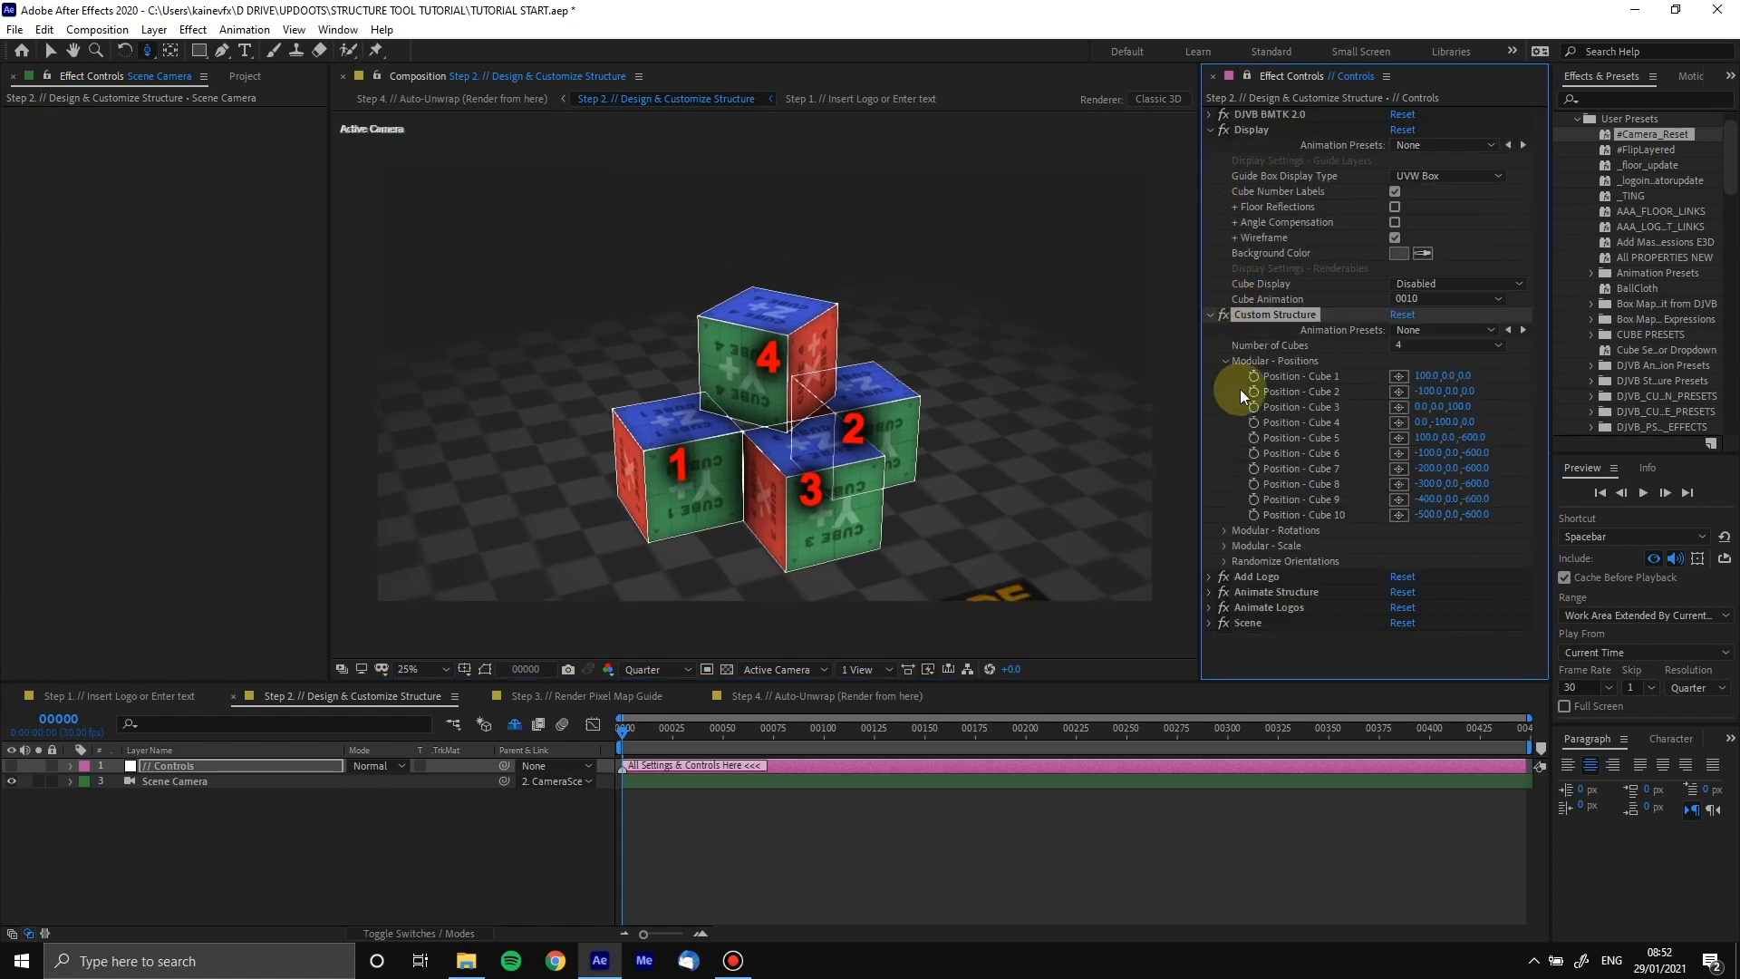
left_click(1226, 546)
scroll(1317, 462, "down", 2)
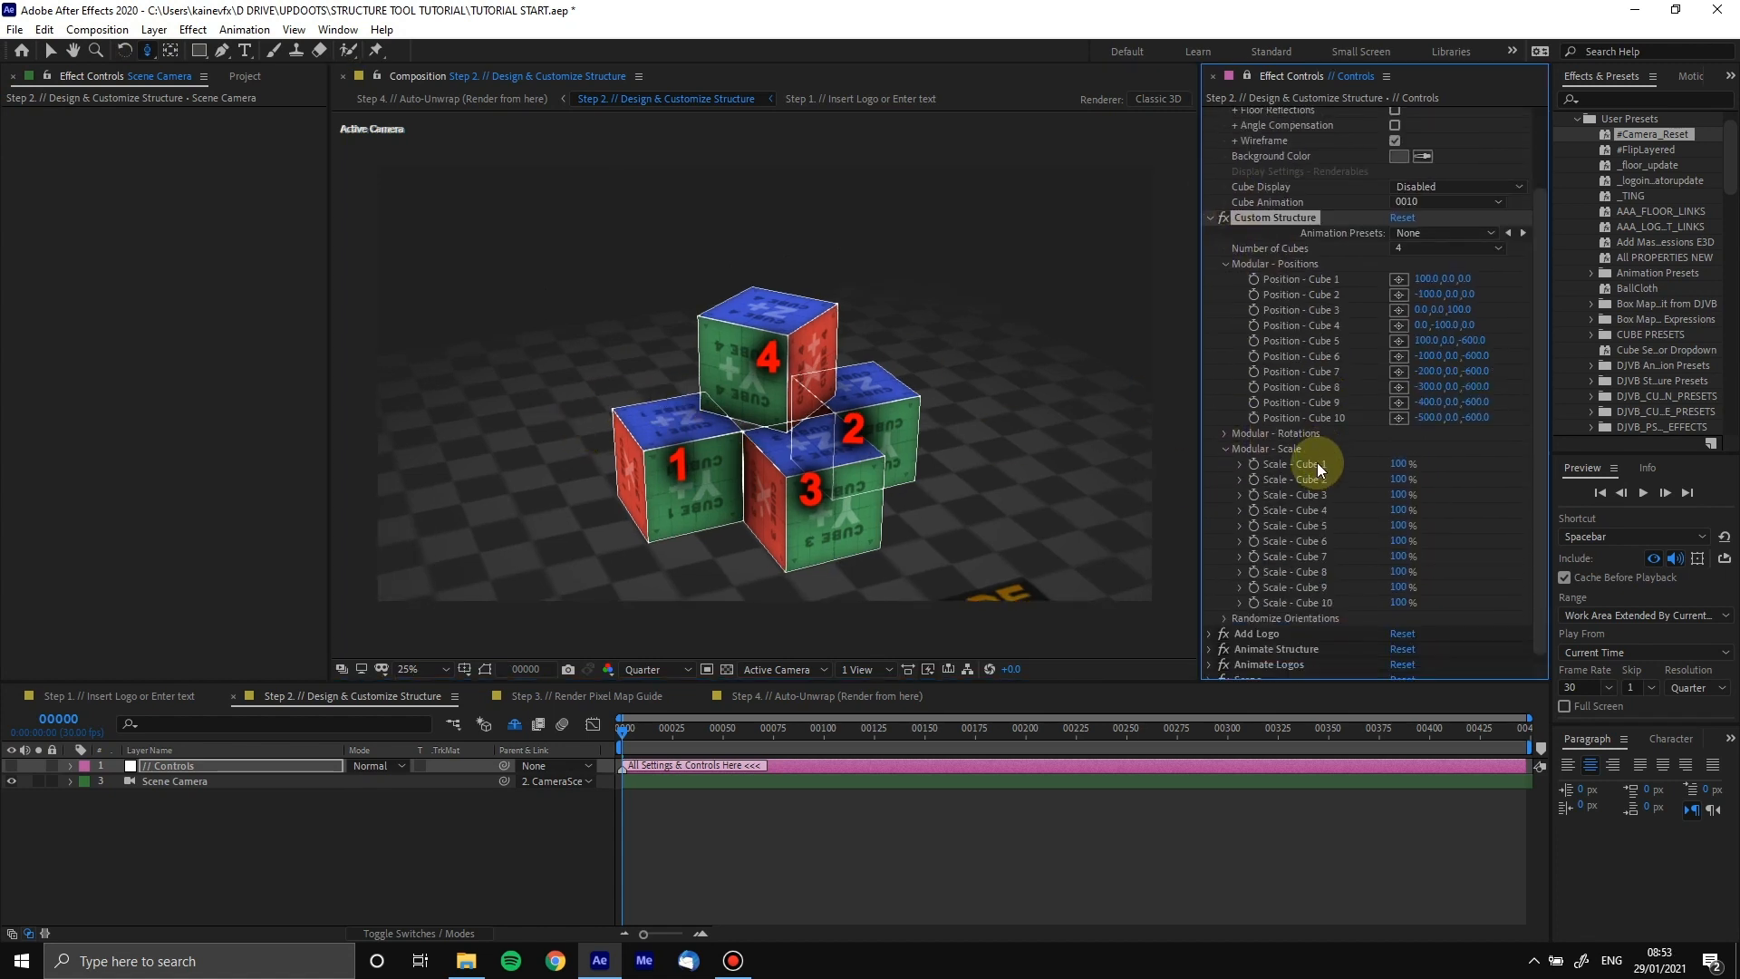
scroll(1318, 462, "down", 1)
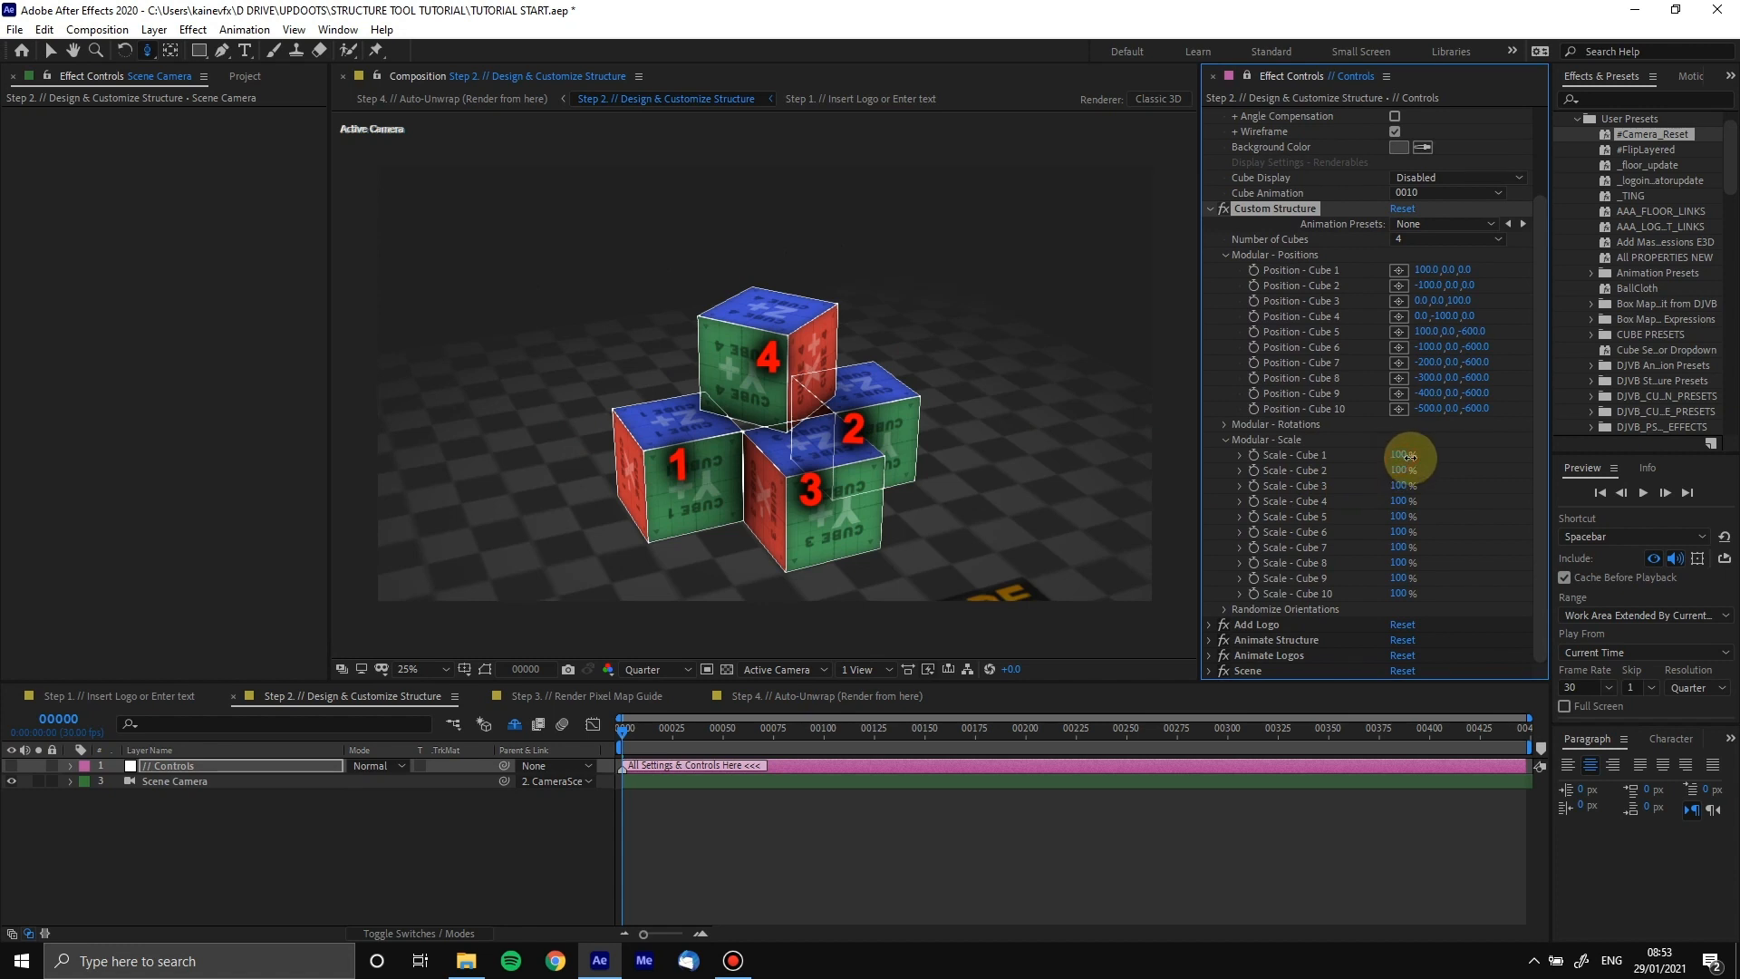
left_click_drag(1406, 458, 1427, 457)
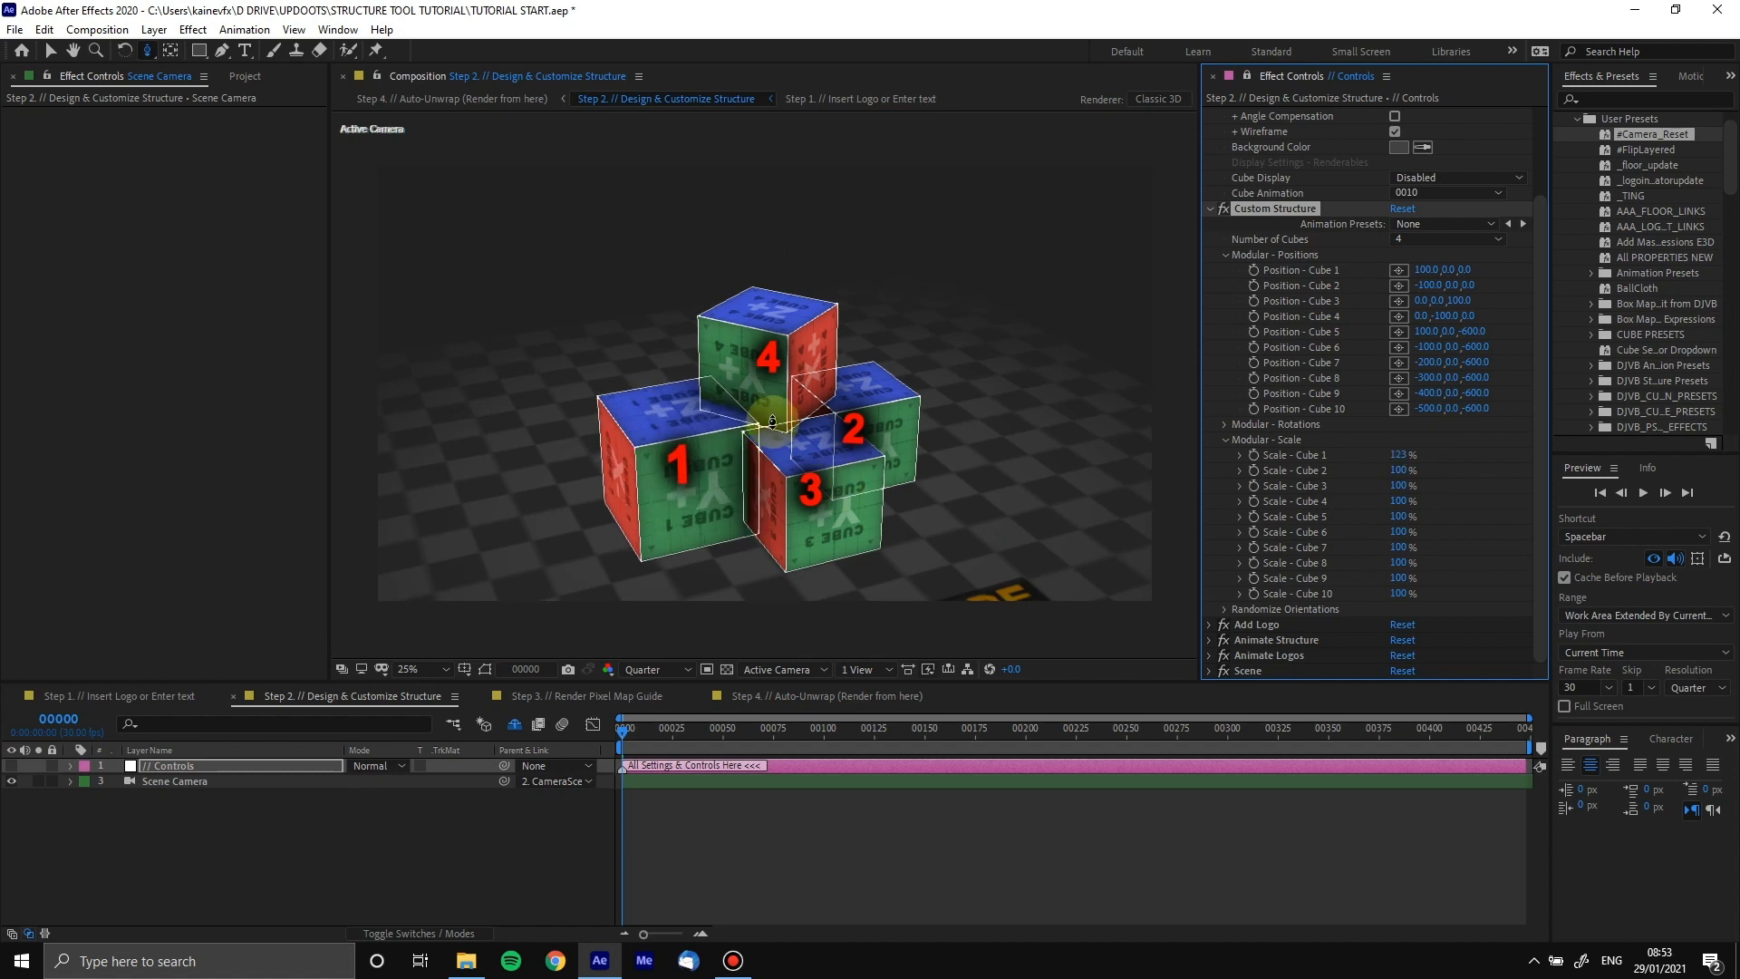
left_click(1403, 455)
type("100")
key("Return")
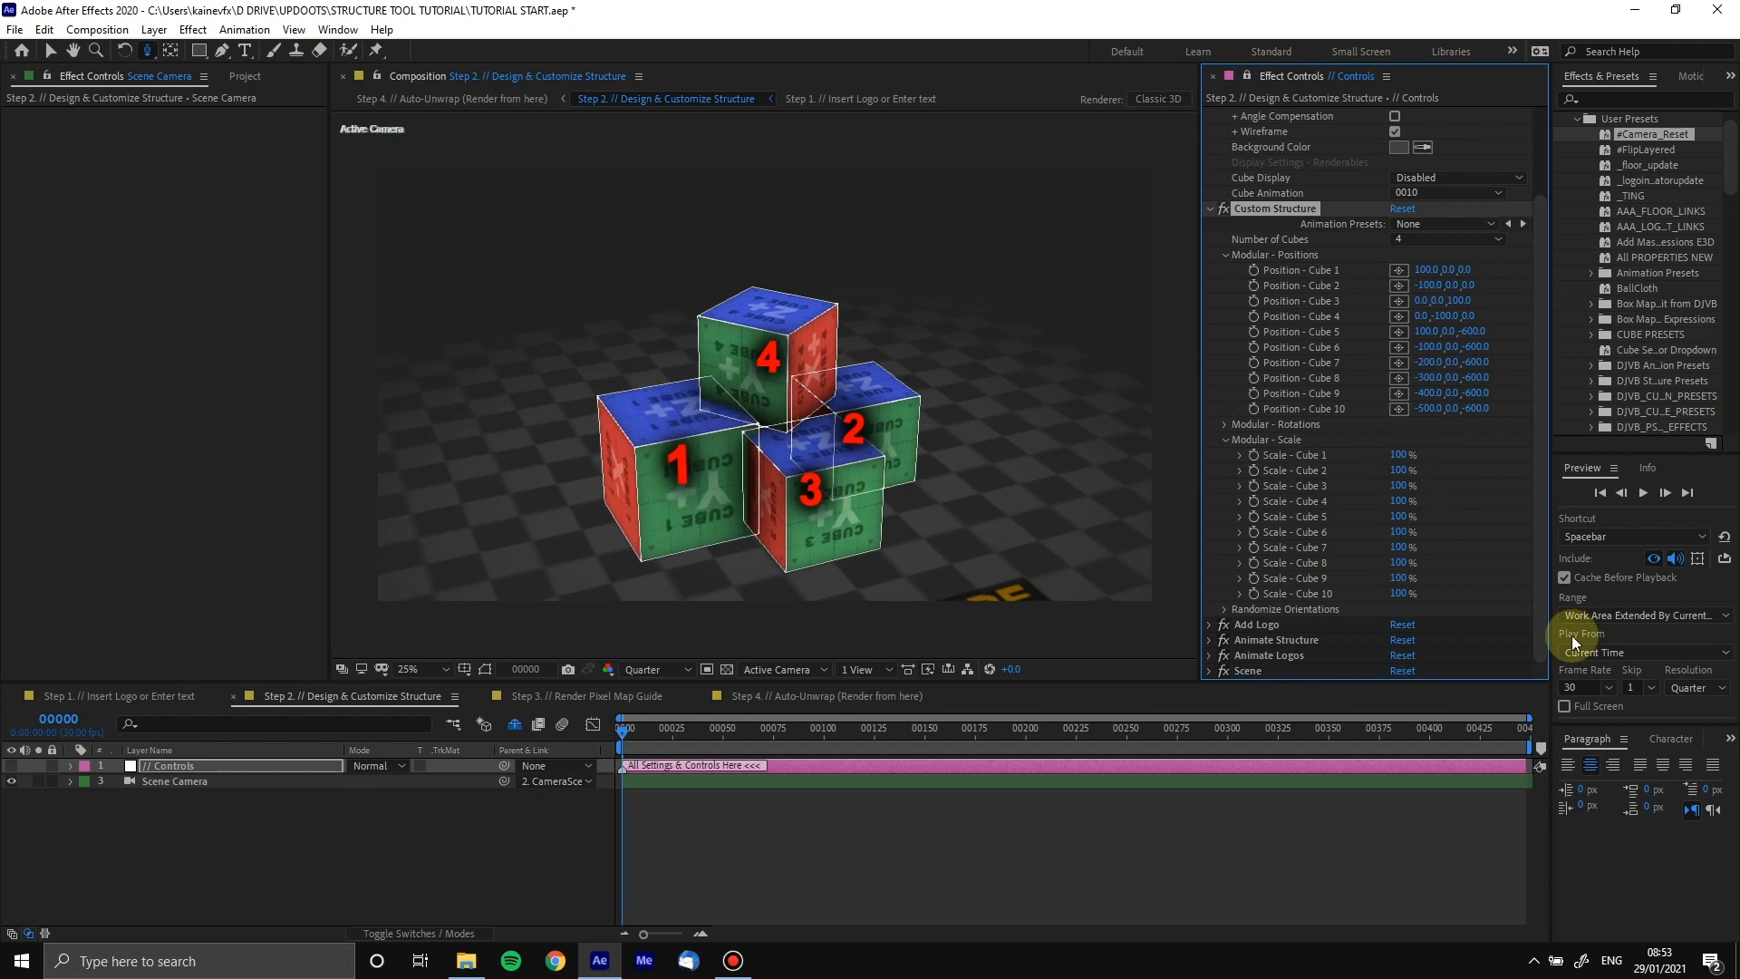
Enable Randomize Angles in the Randomize Orientations settings of the custom structure
left_click(1225, 610)
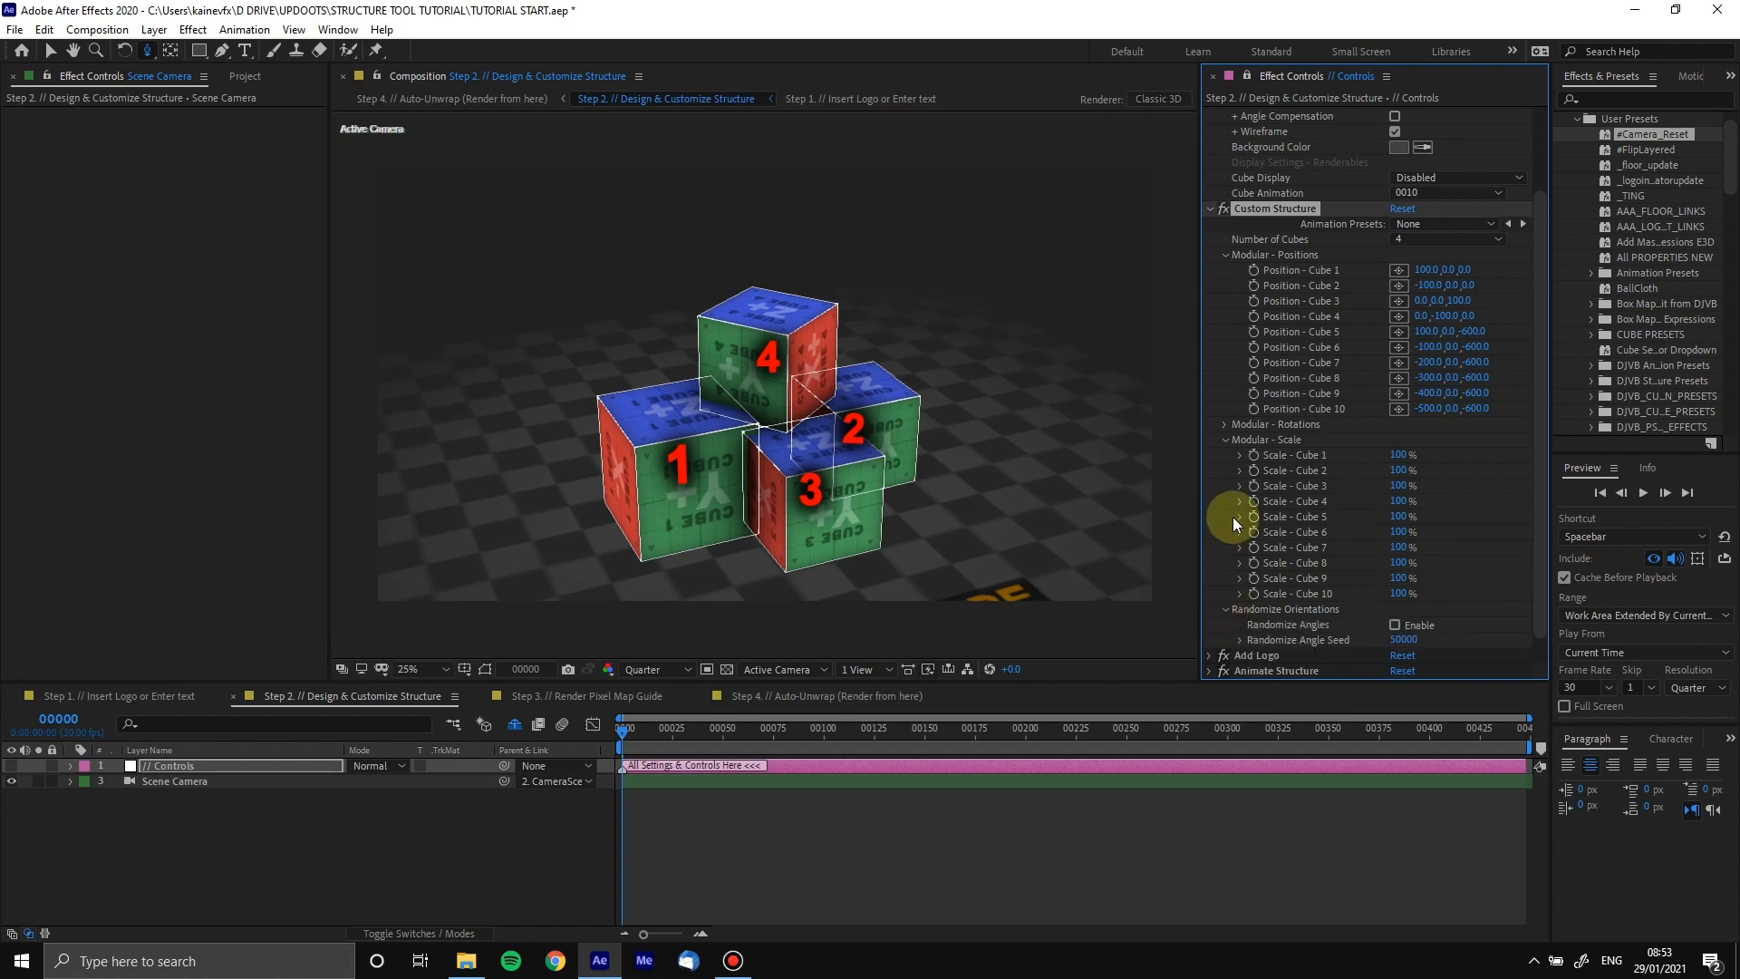
scroll(1314, 544, "down", 2)
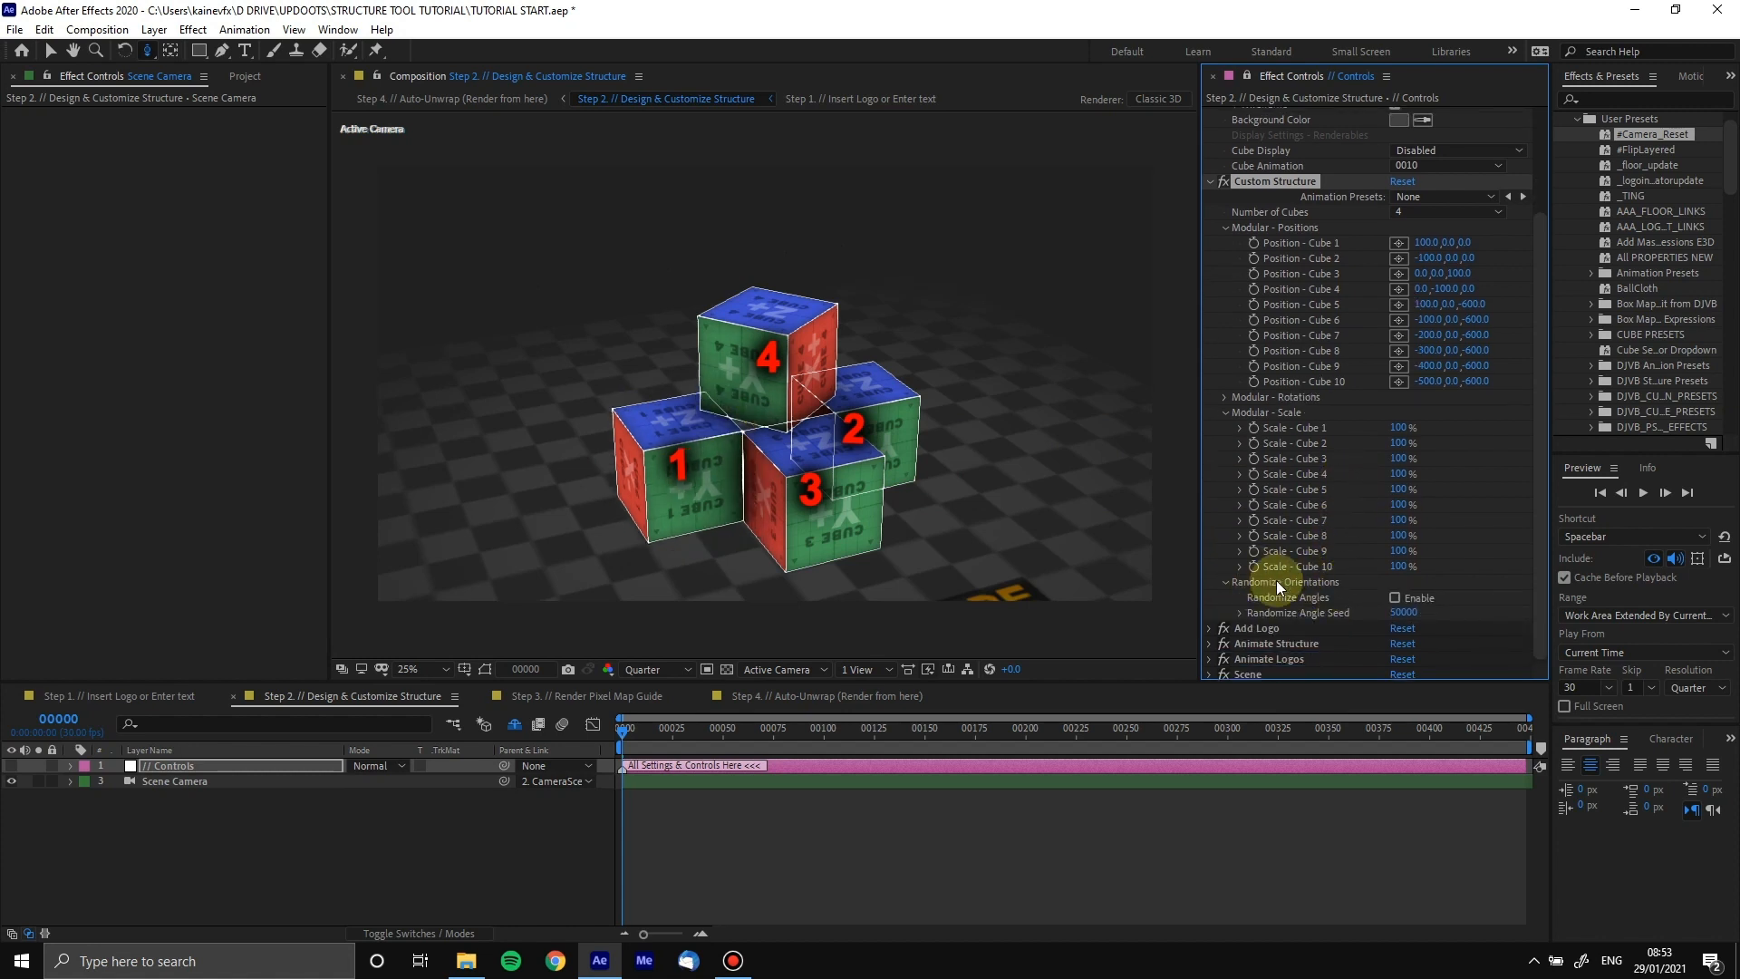
left_click(50, 50)
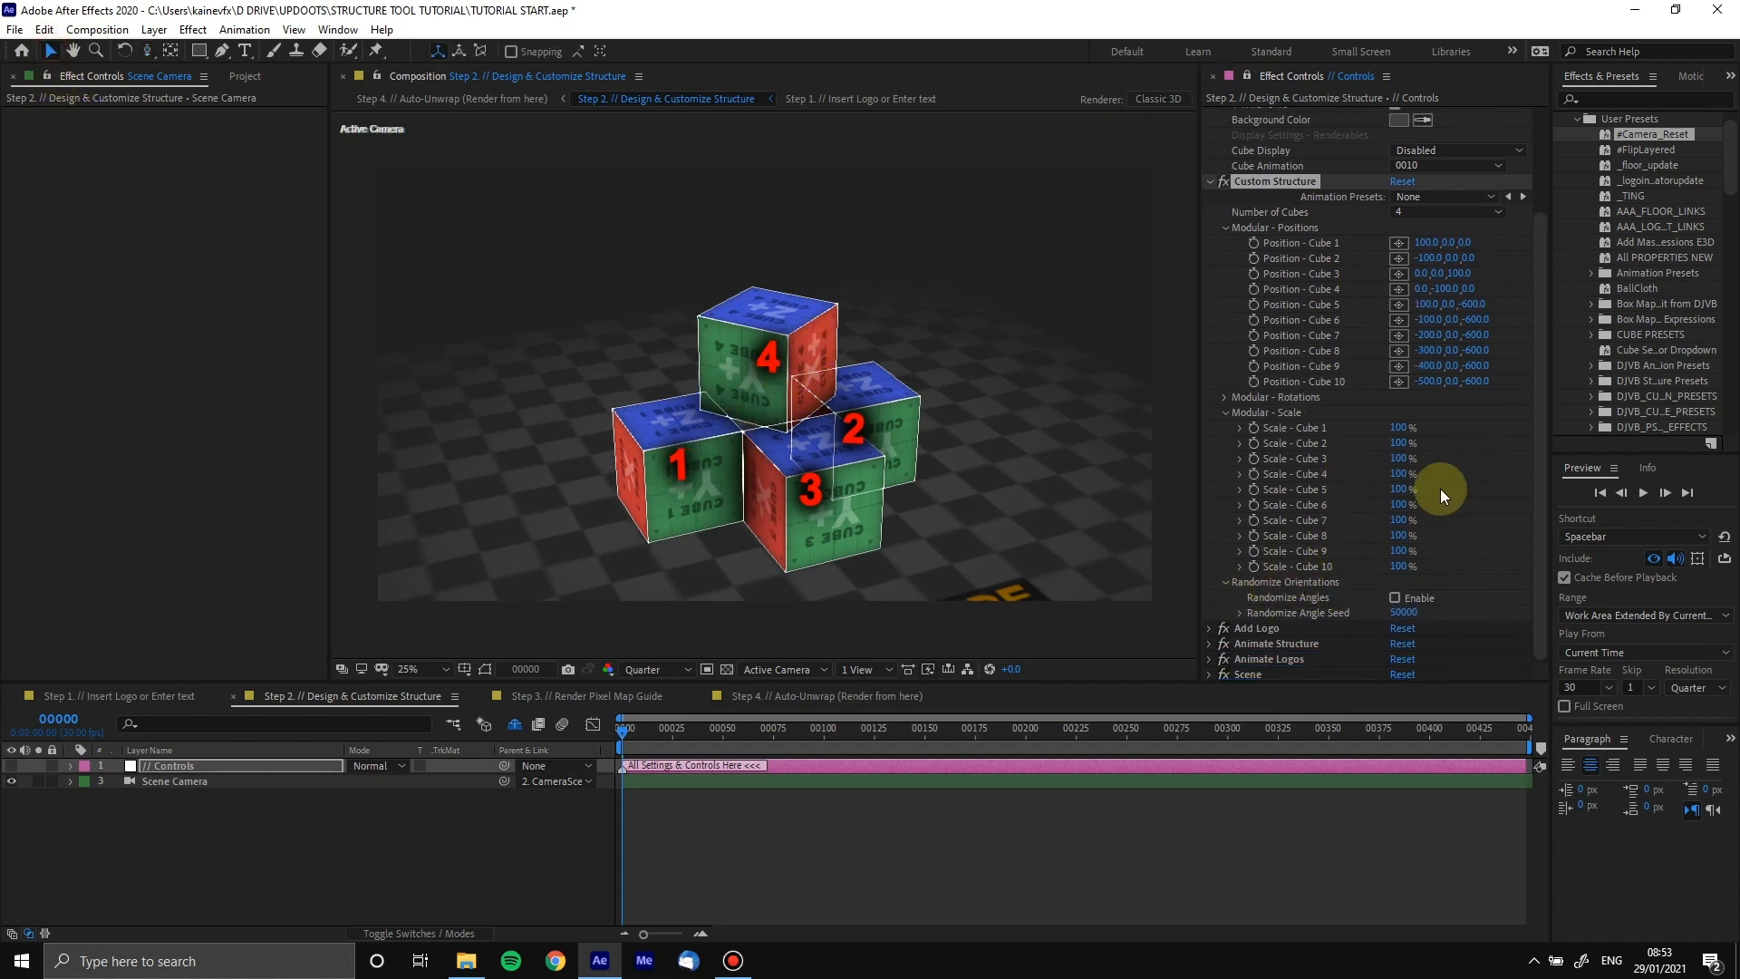
left_click(1395, 598)
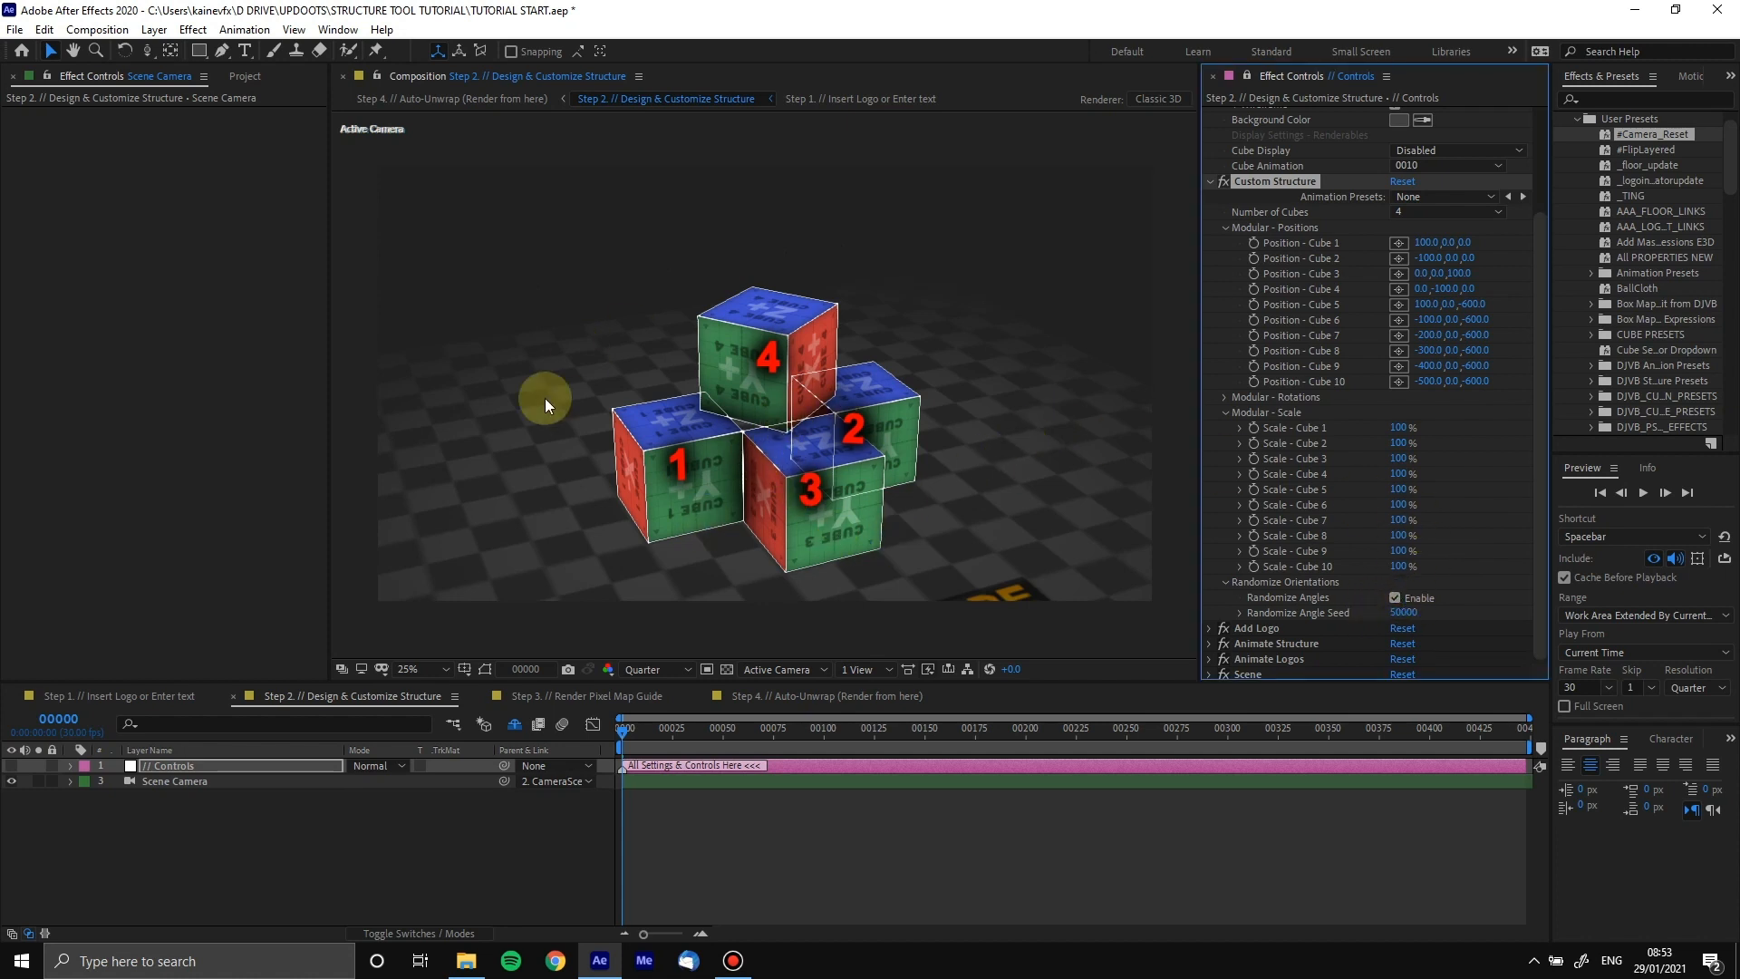
Collapse the Cube 4, Modular - Rotations and Modular - Scale groups and review the Number of Cubes options without changing them
left_click(1223, 398)
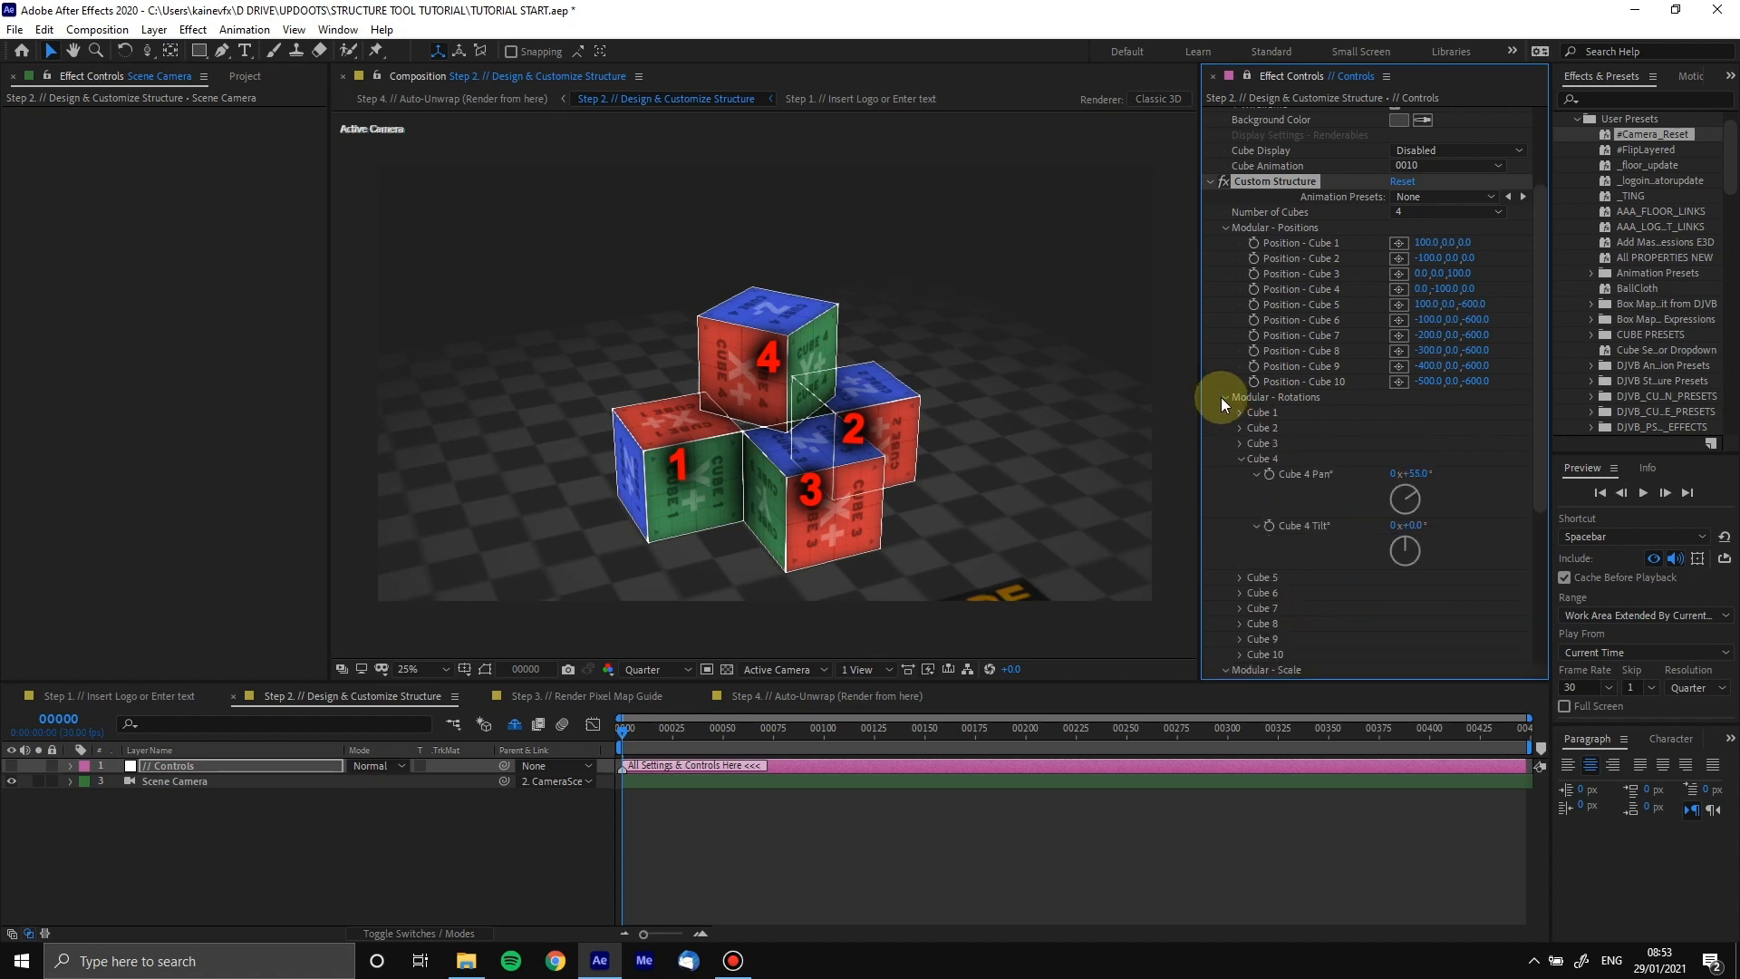
left_click(1241, 460)
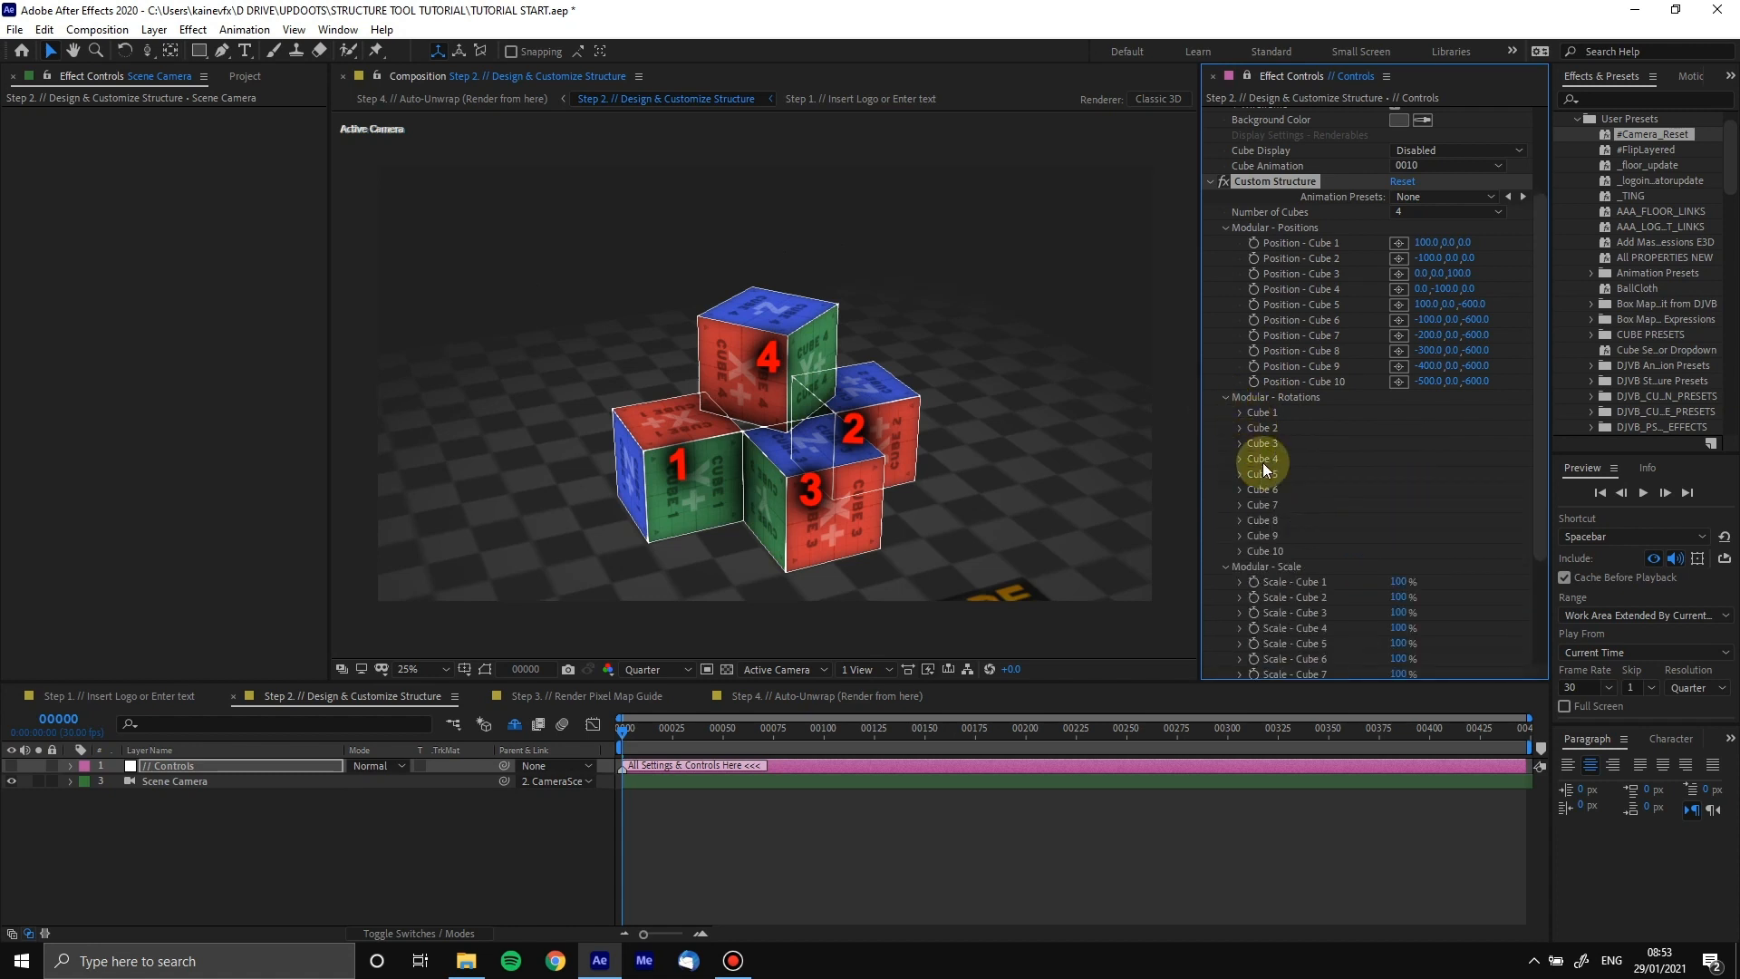
left_click(1227, 398)
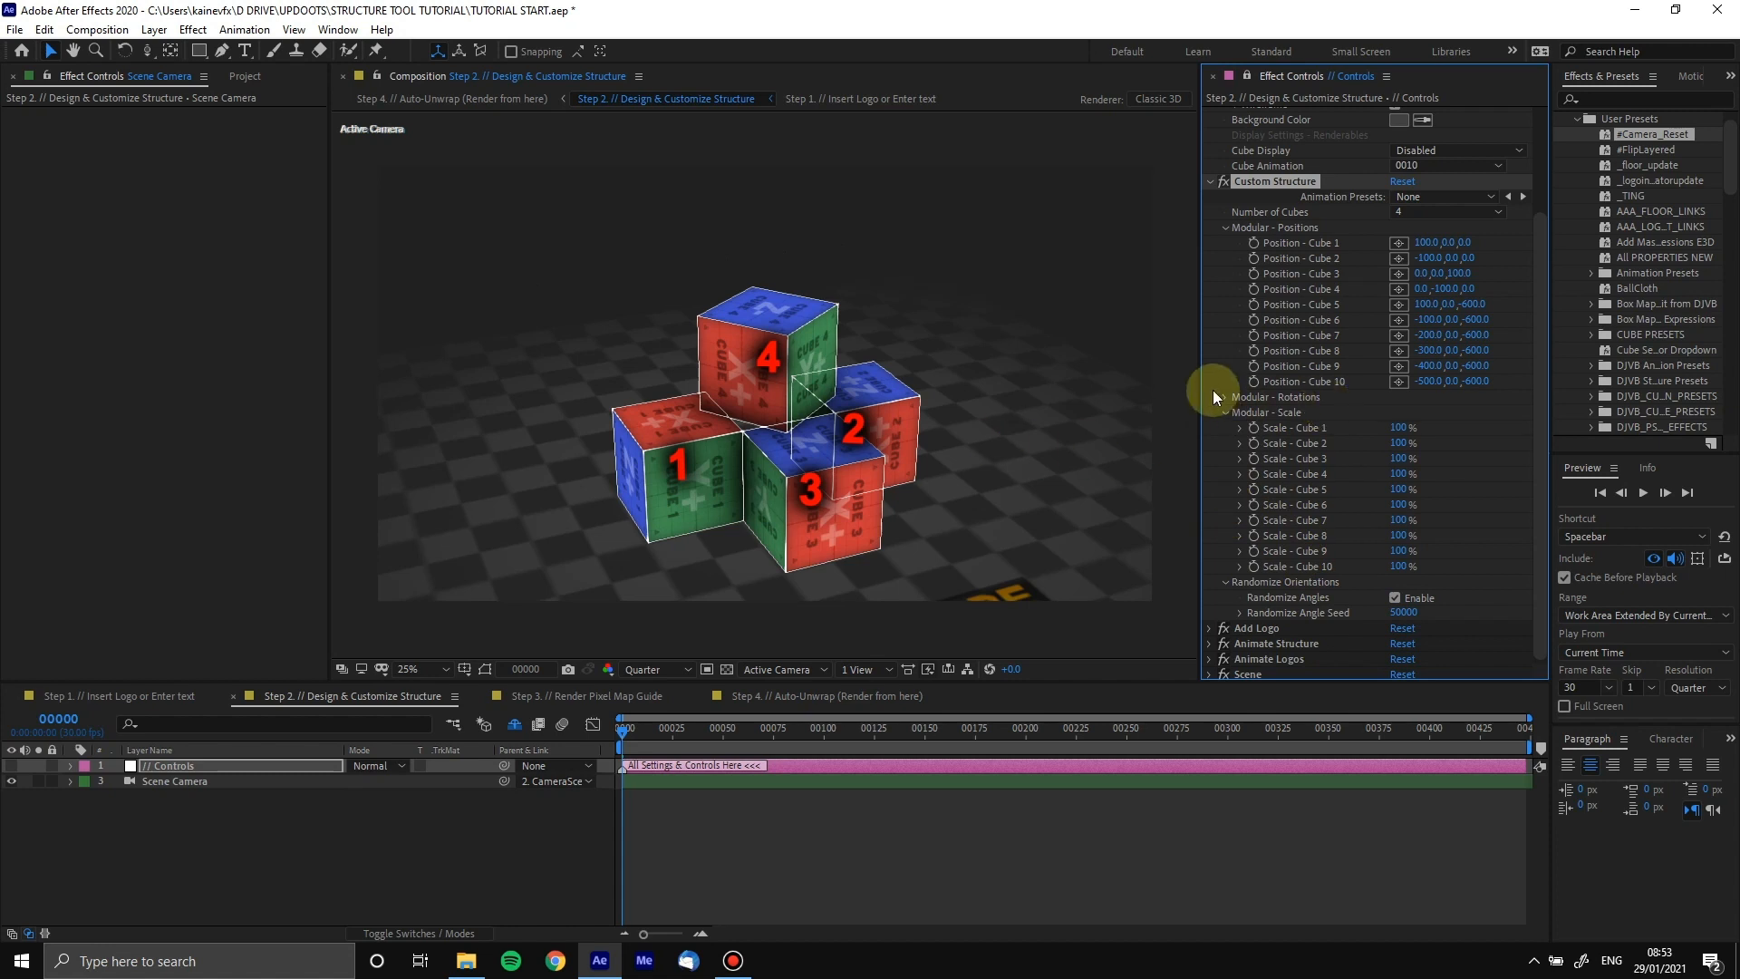
left_click(1224, 412)
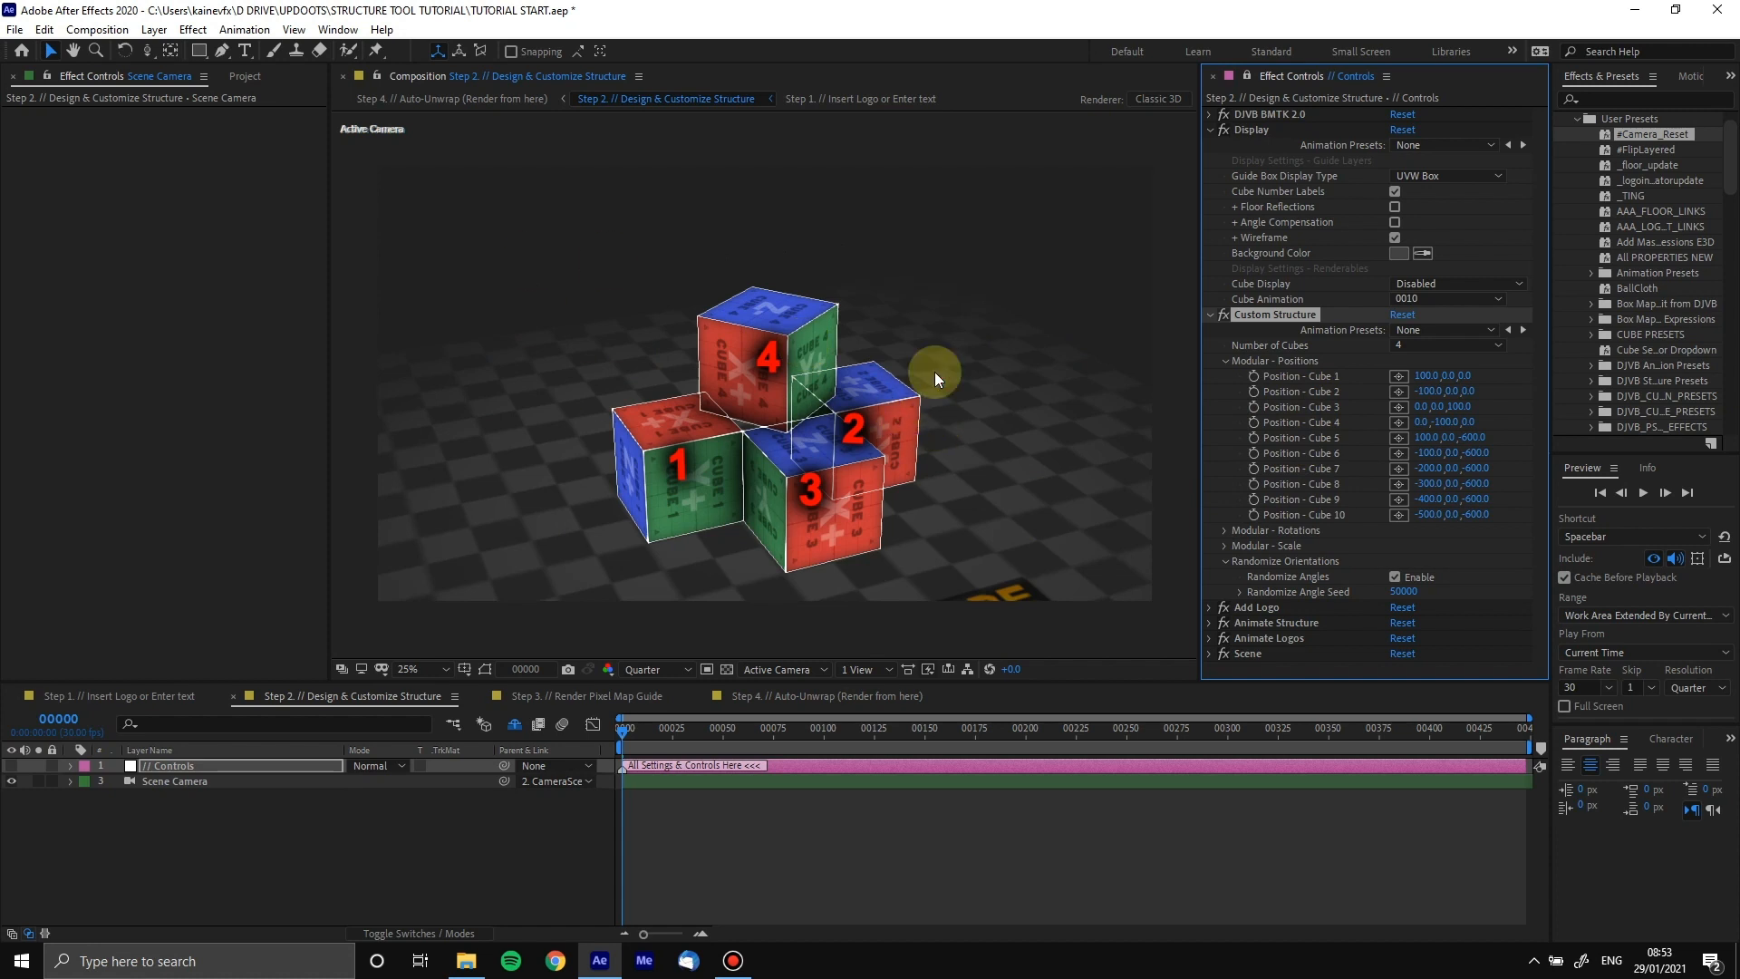
left_click(1410, 345)
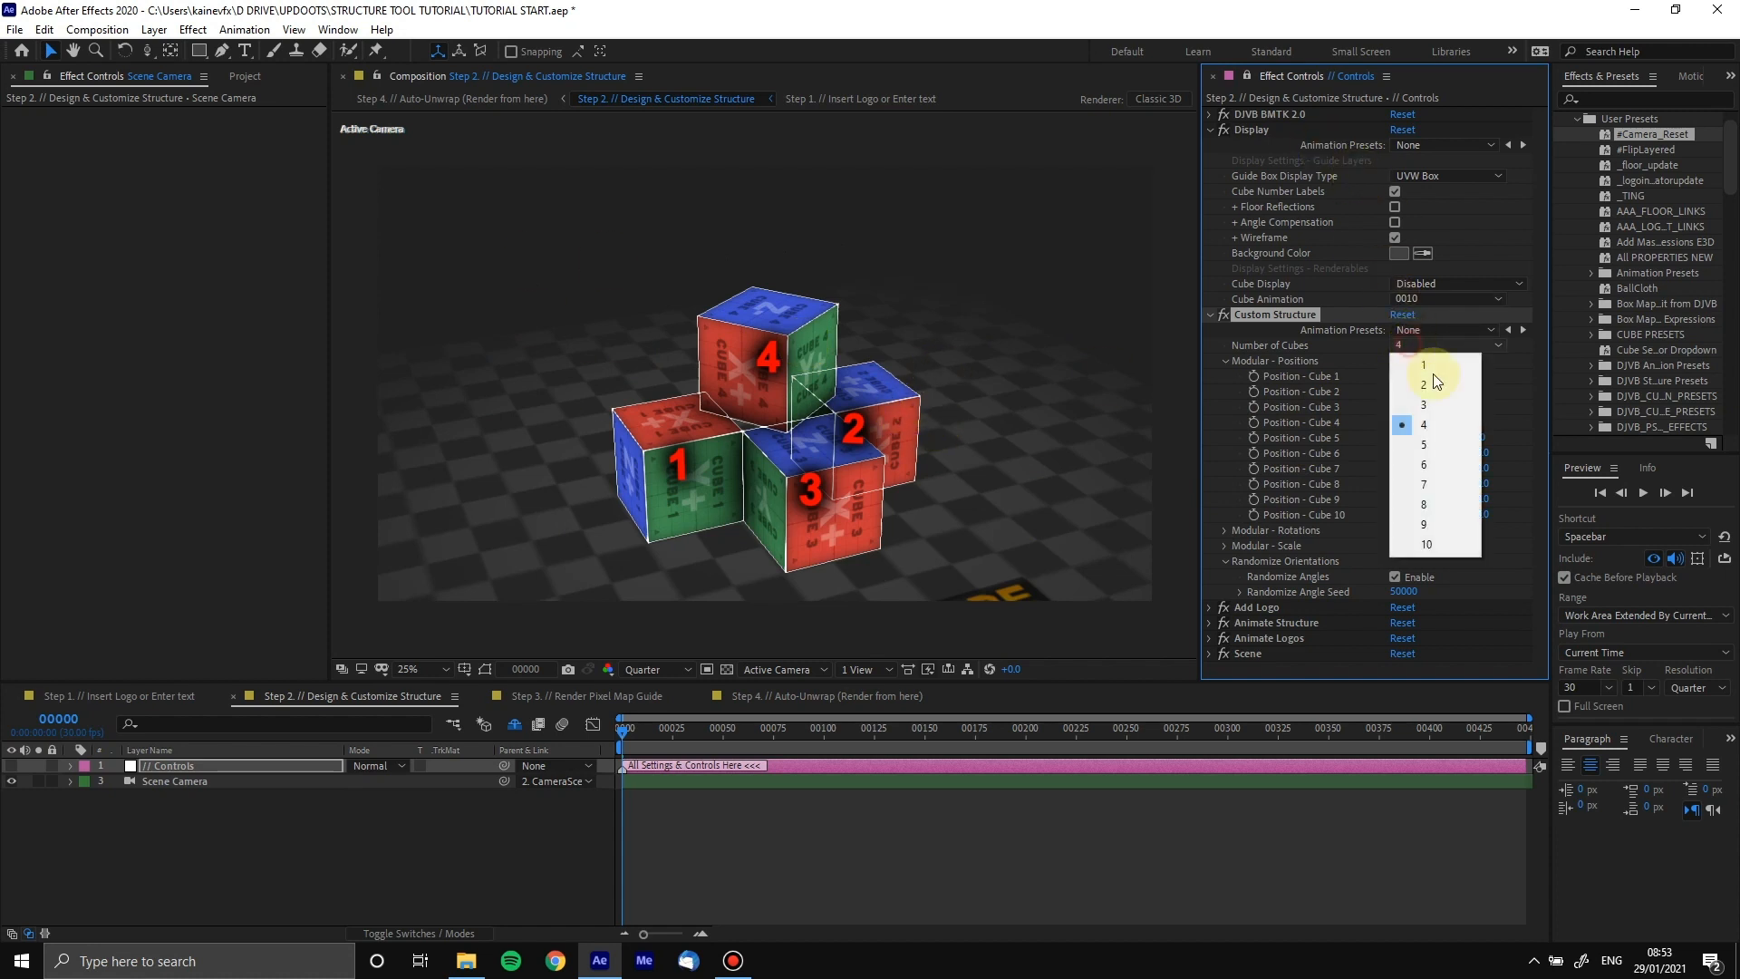
left_click(1280, 319)
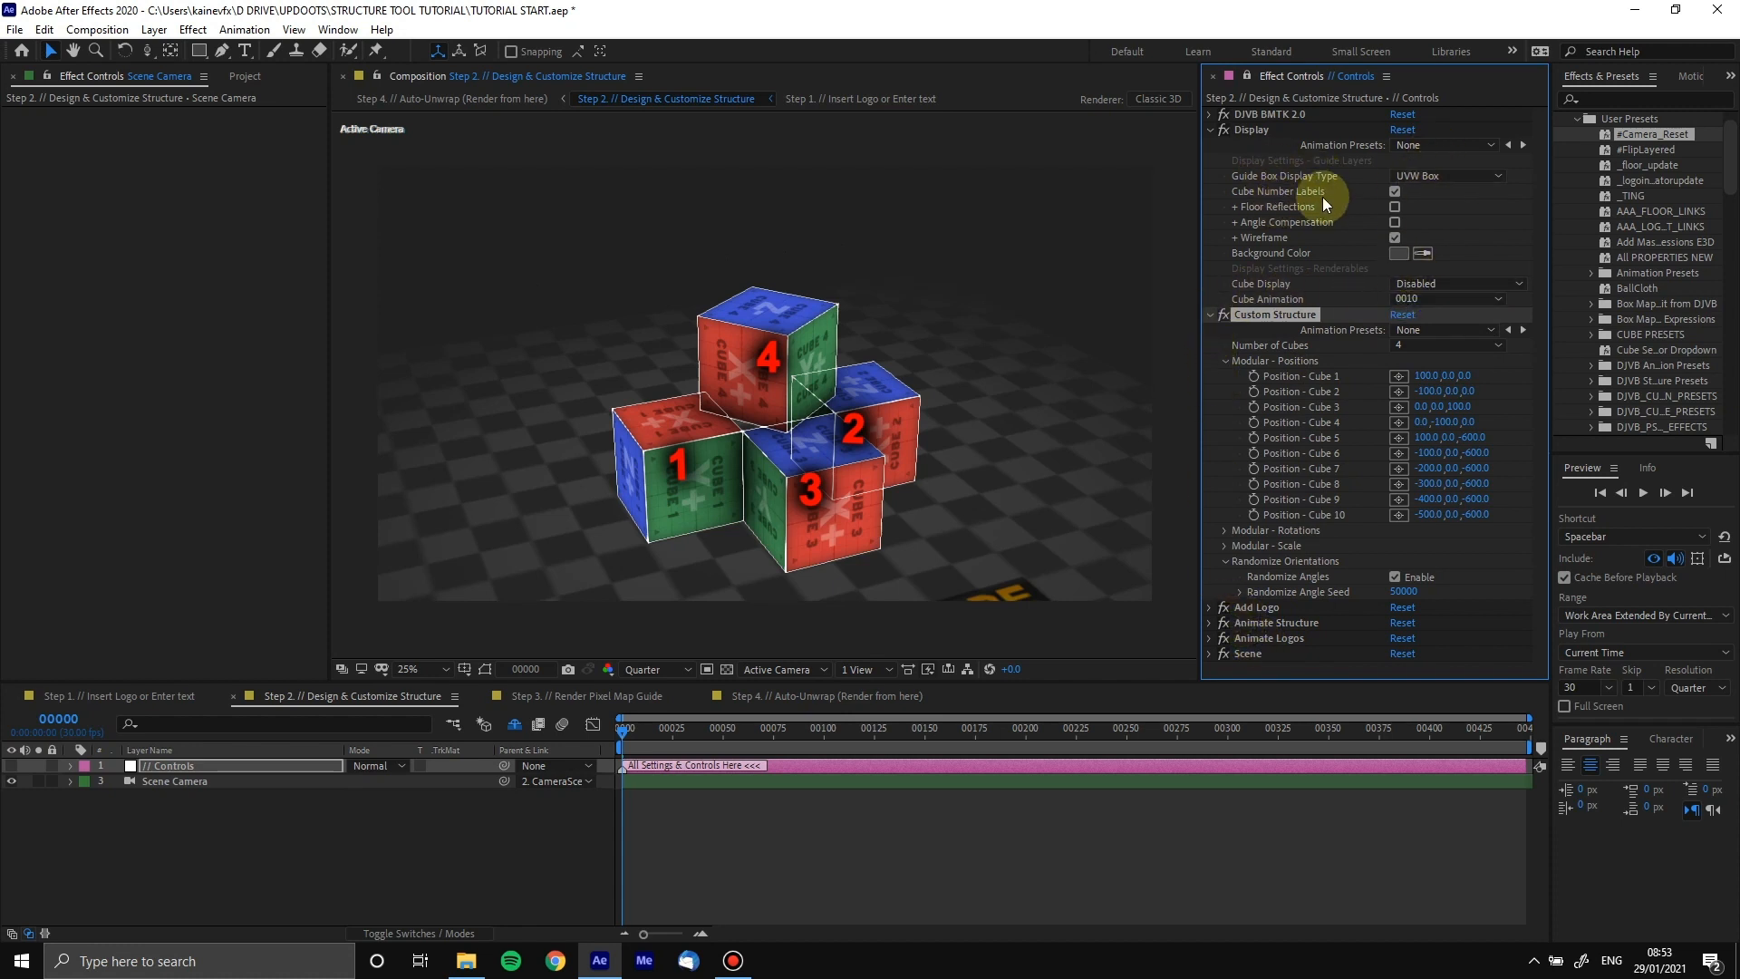
Turn off Cube Number Labels and Wireframe in the Display settings
left_click(1398, 189)
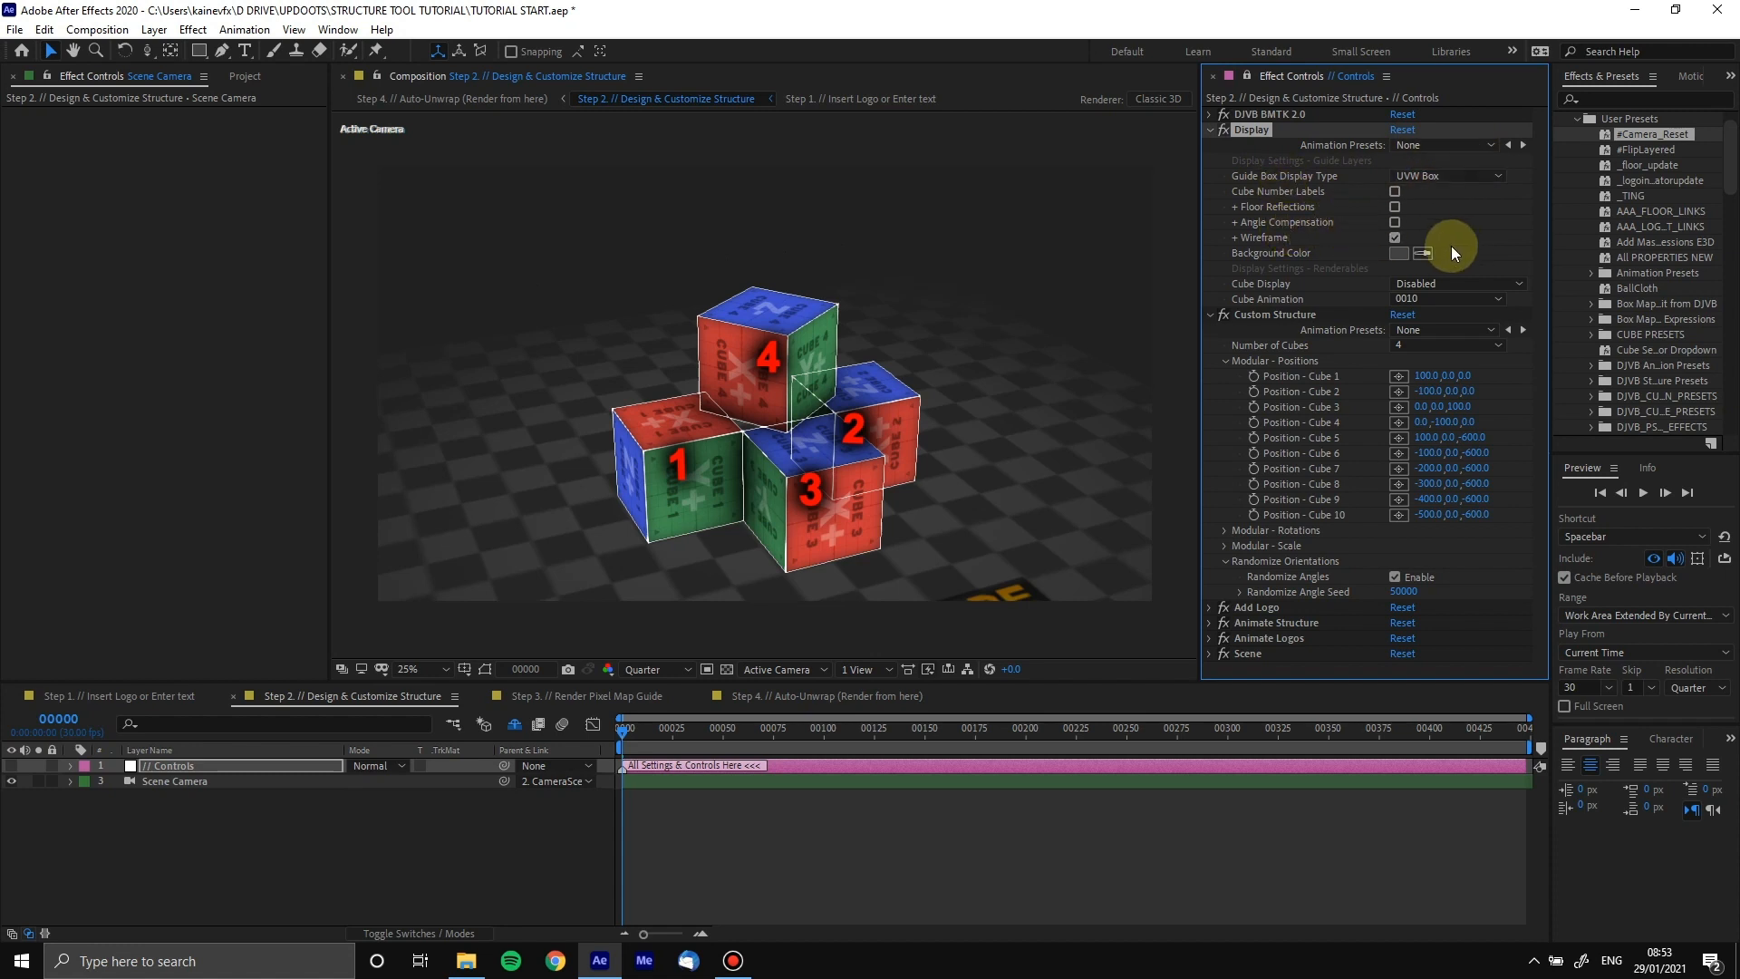
left_click(1401, 233)
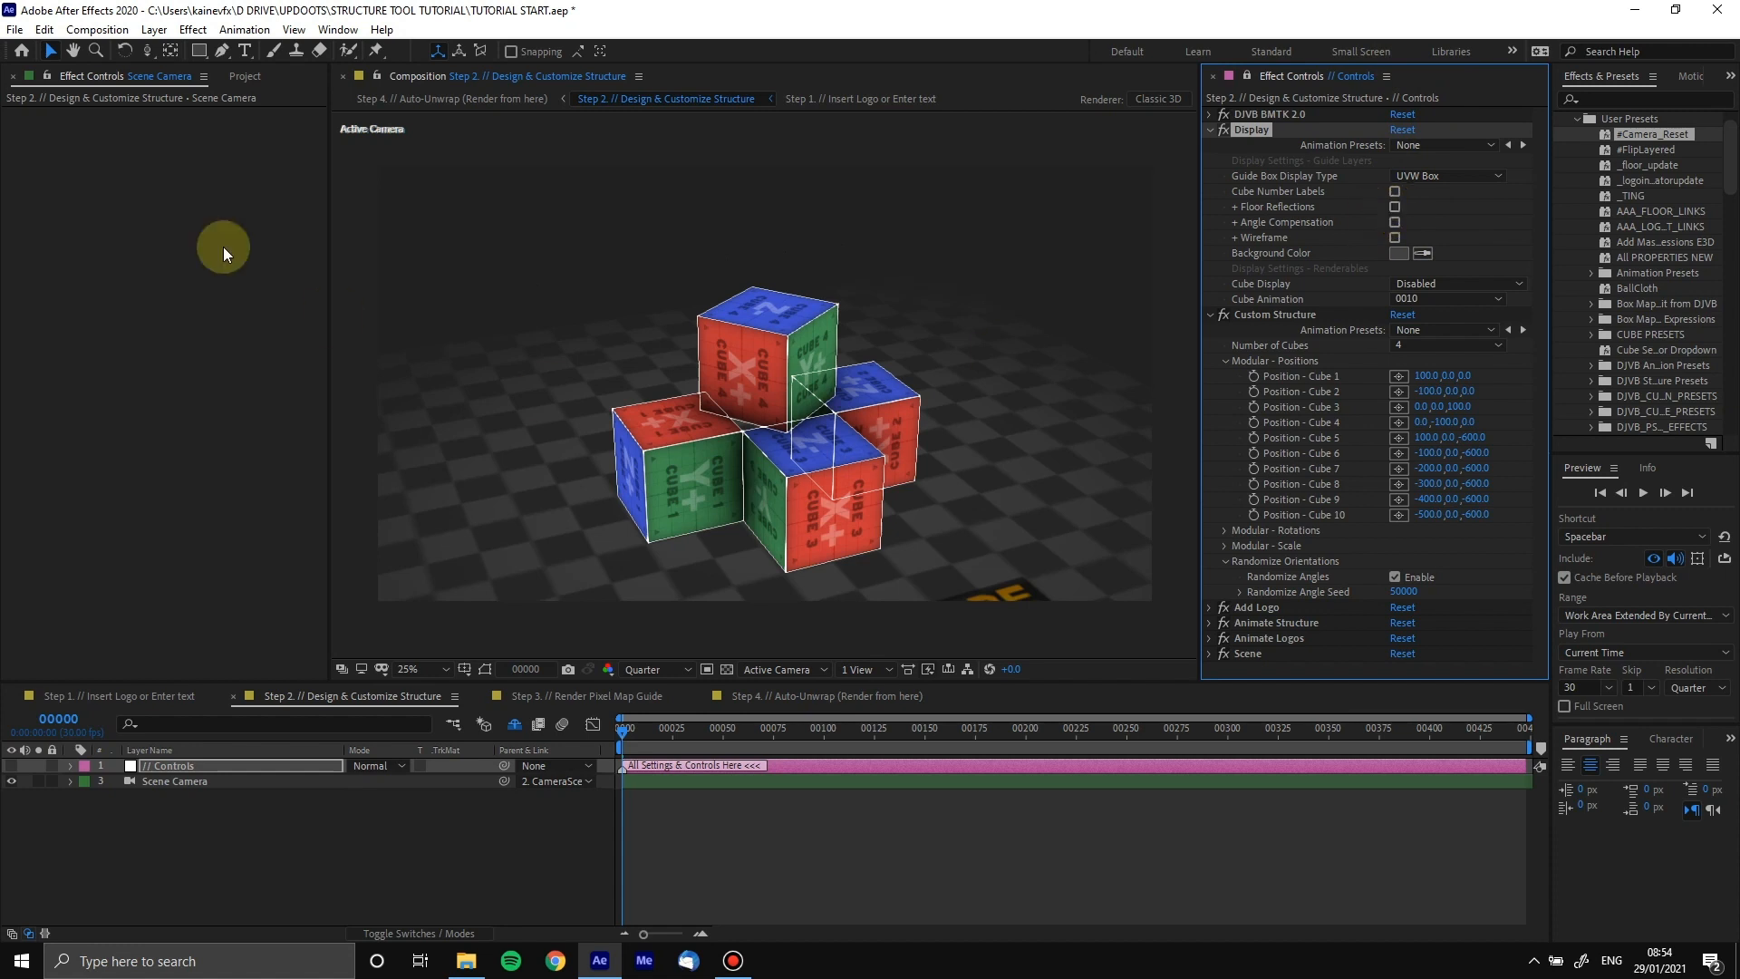
Track the scene camera in XY so the cube structure sits slightly higher in the frame
key("c")
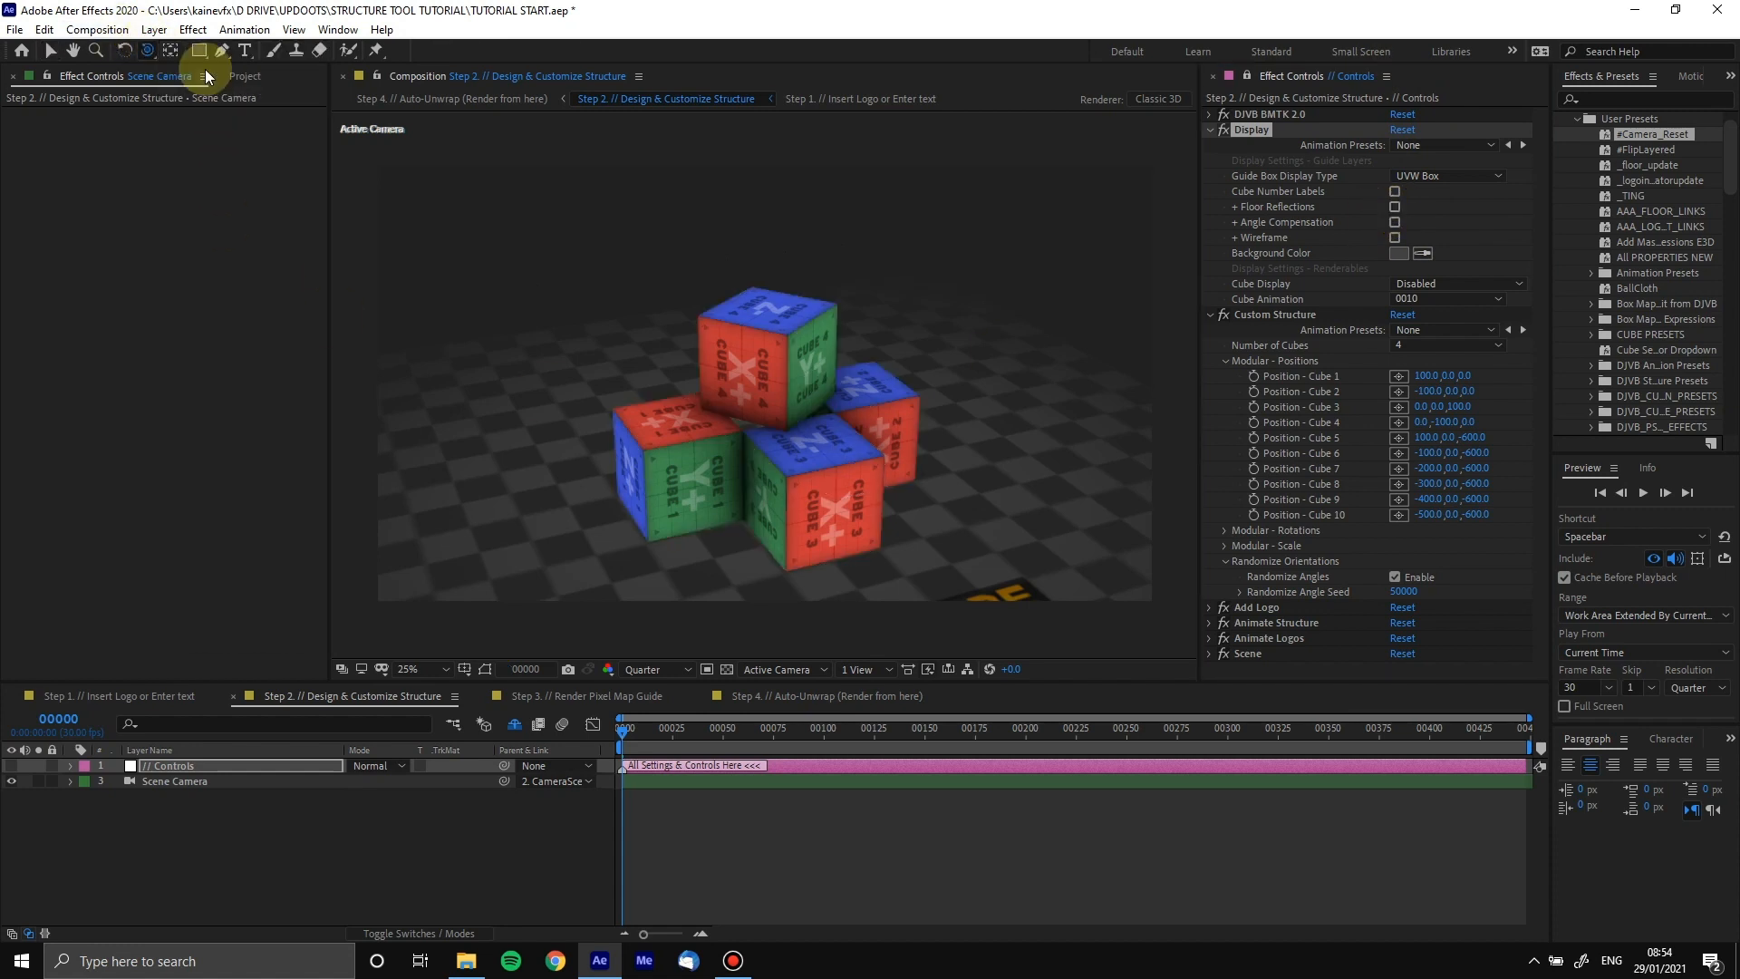
left_click_drag(147, 51, 203, 91)
left_click_drag(800, 495, 797, 453)
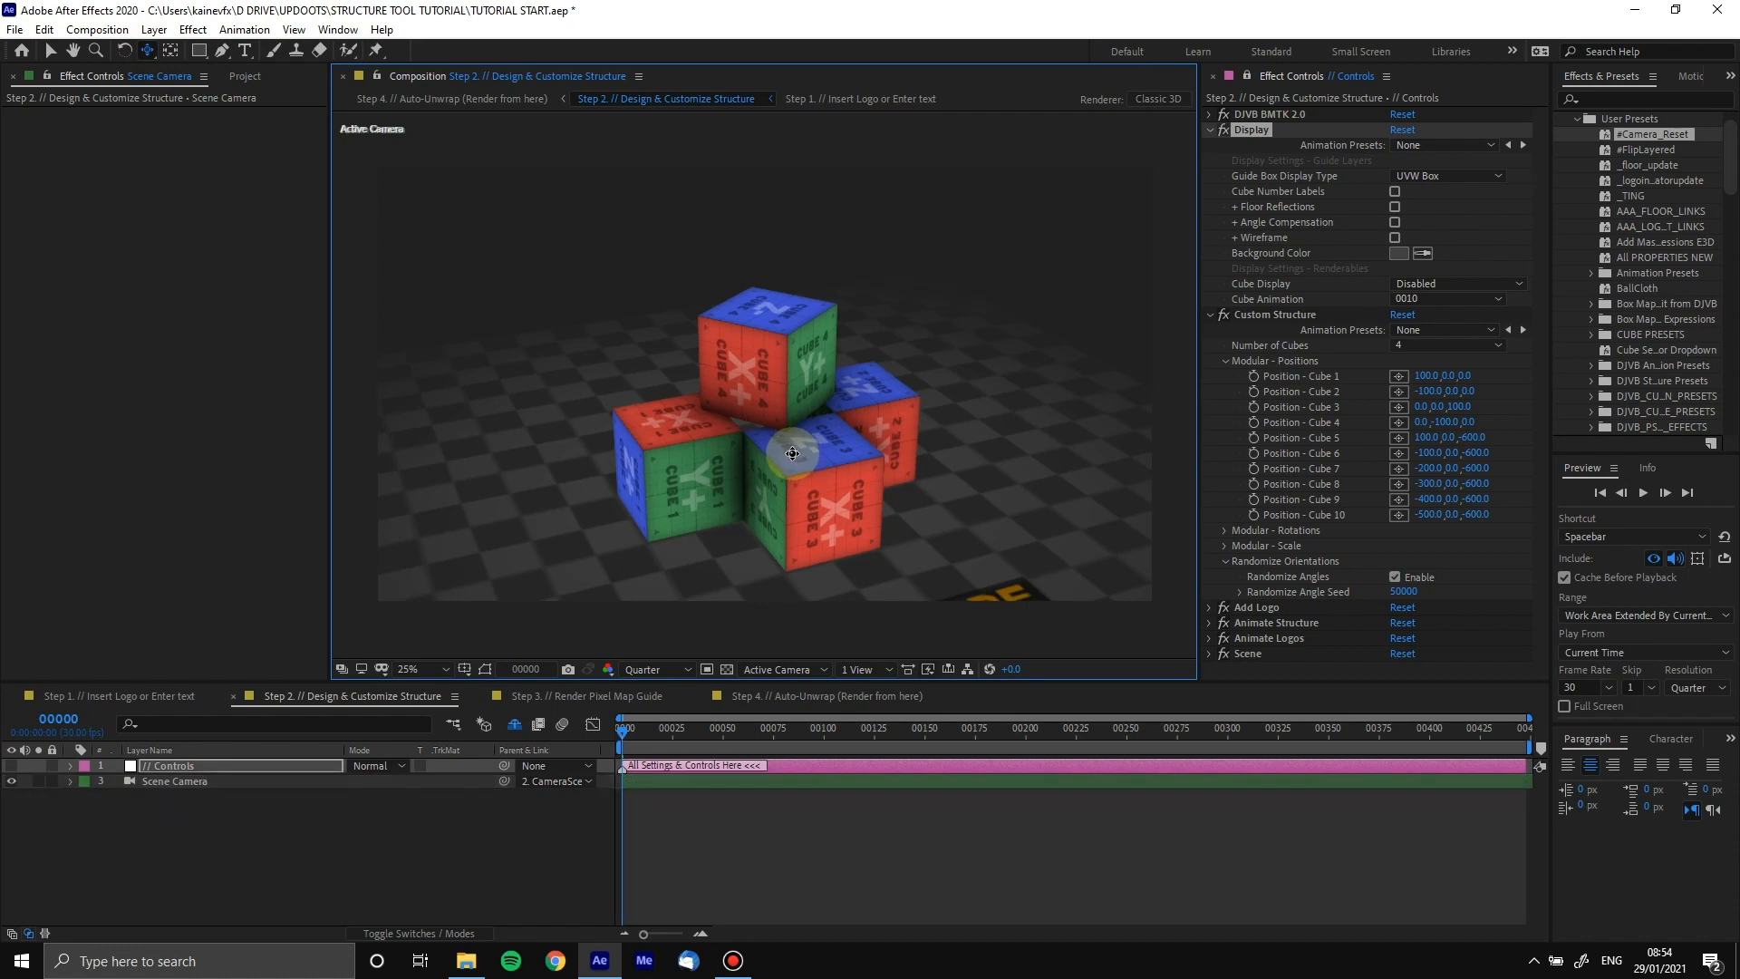
left_click_drag(786, 458, 784, 458)
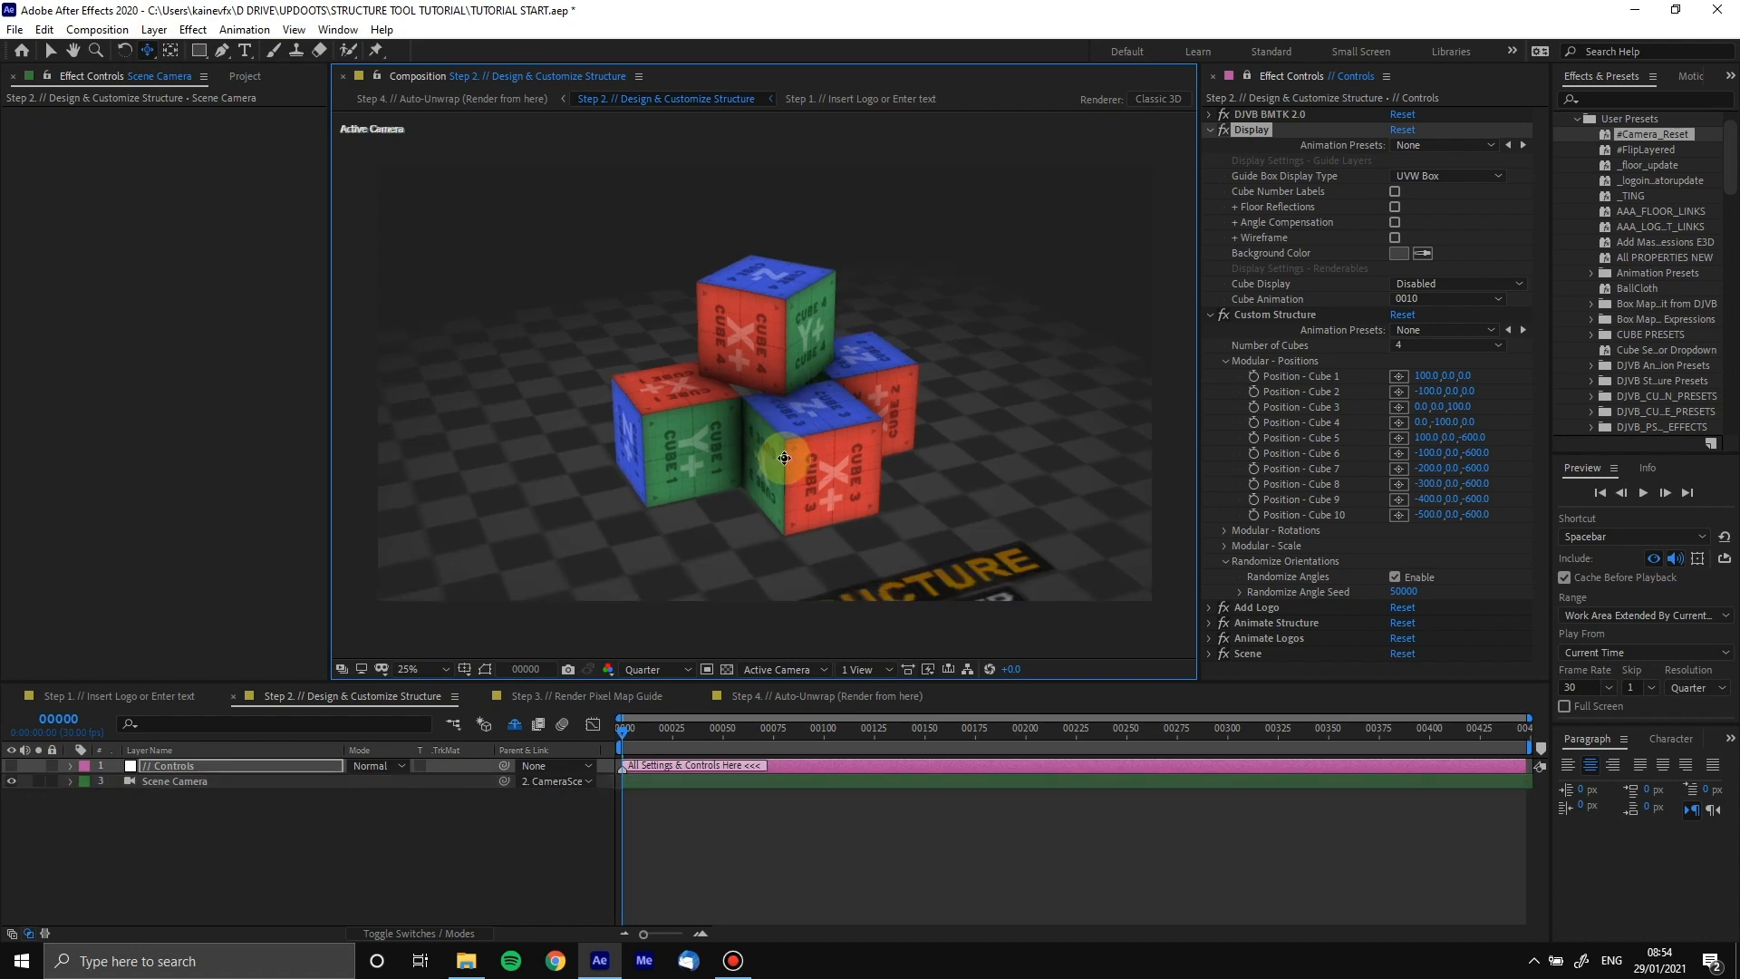
Set Guide Box Display Type to Disabled and Cube Display to High Quality, with Floor Reflections enabled
left_click(1427, 176)
left_click(1427, 278)
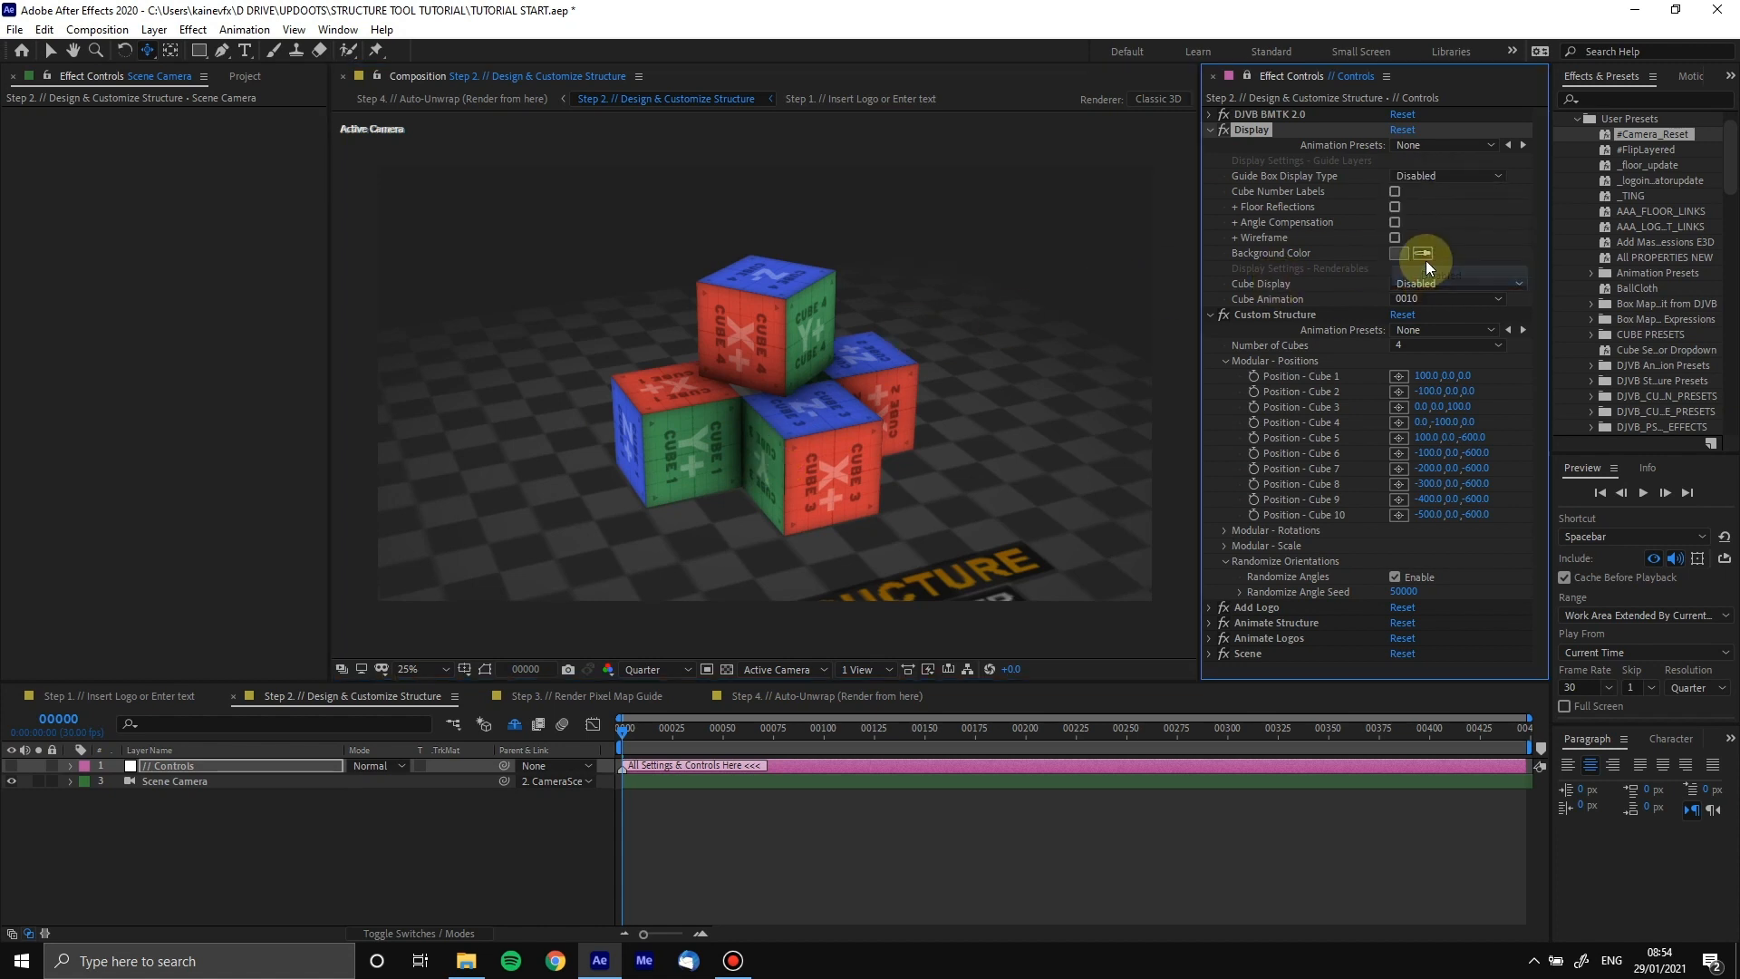
left_click(1419, 283)
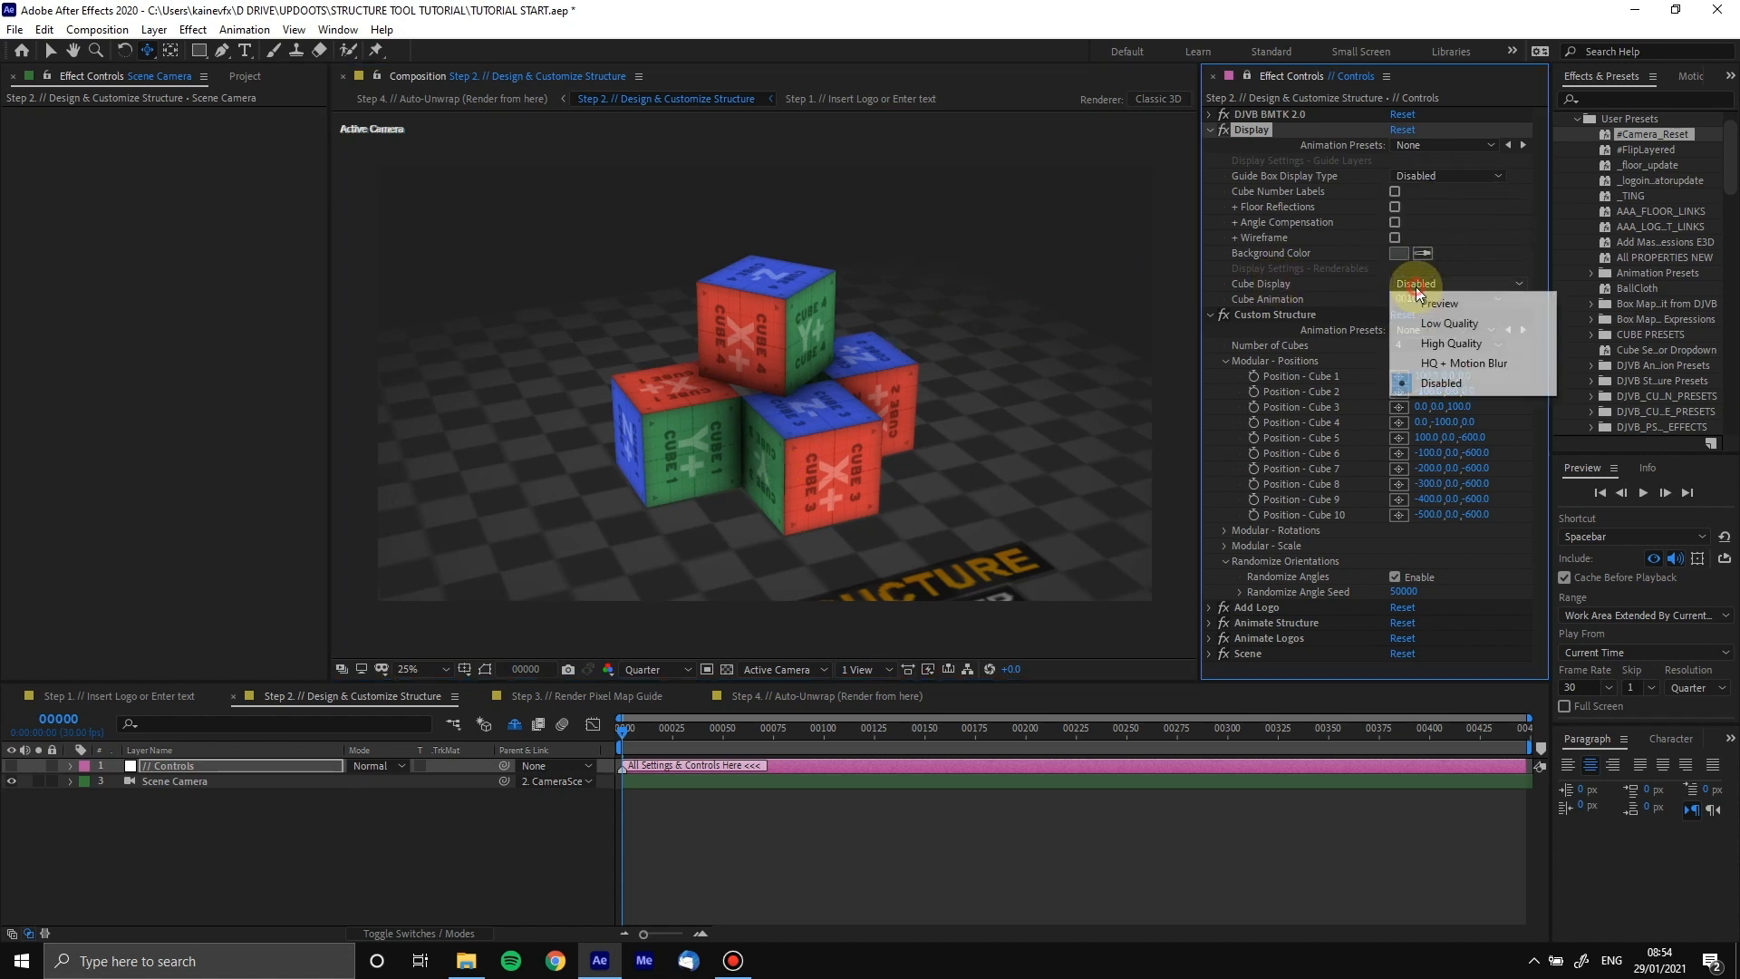
left_click(1450, 342)
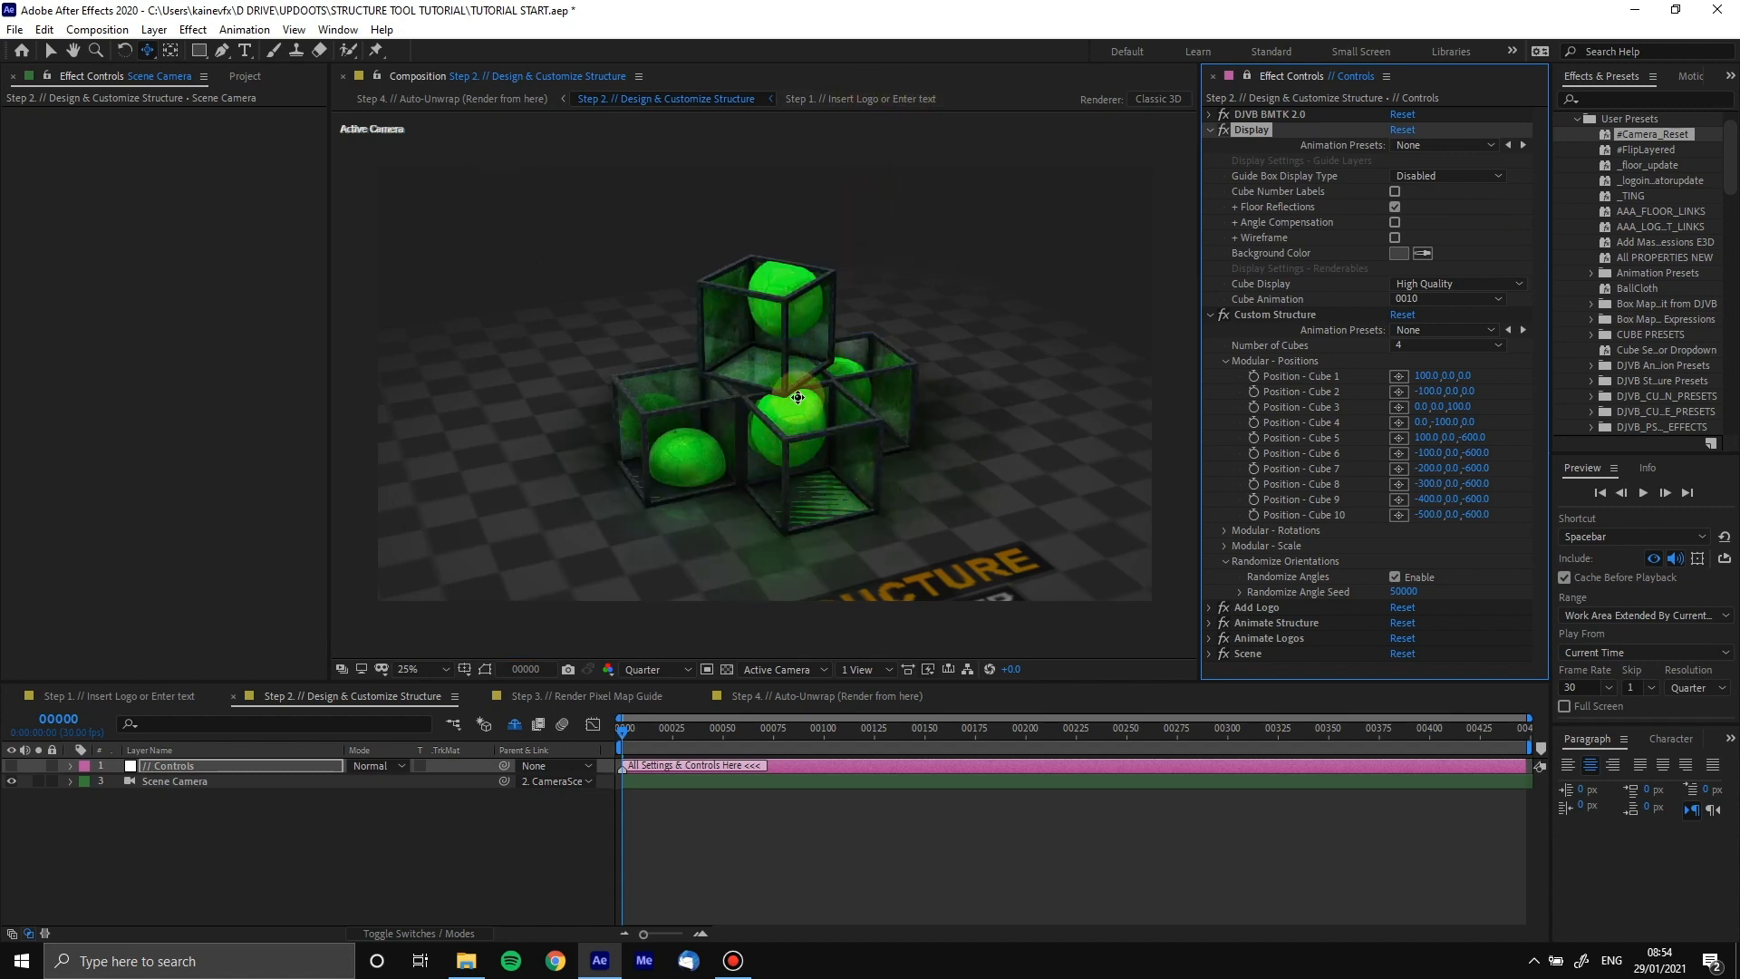
Switch to the Selection tool, collapse the Custom Structure and Display settings, and expand the Add Logo settings
left_click(51, 51)
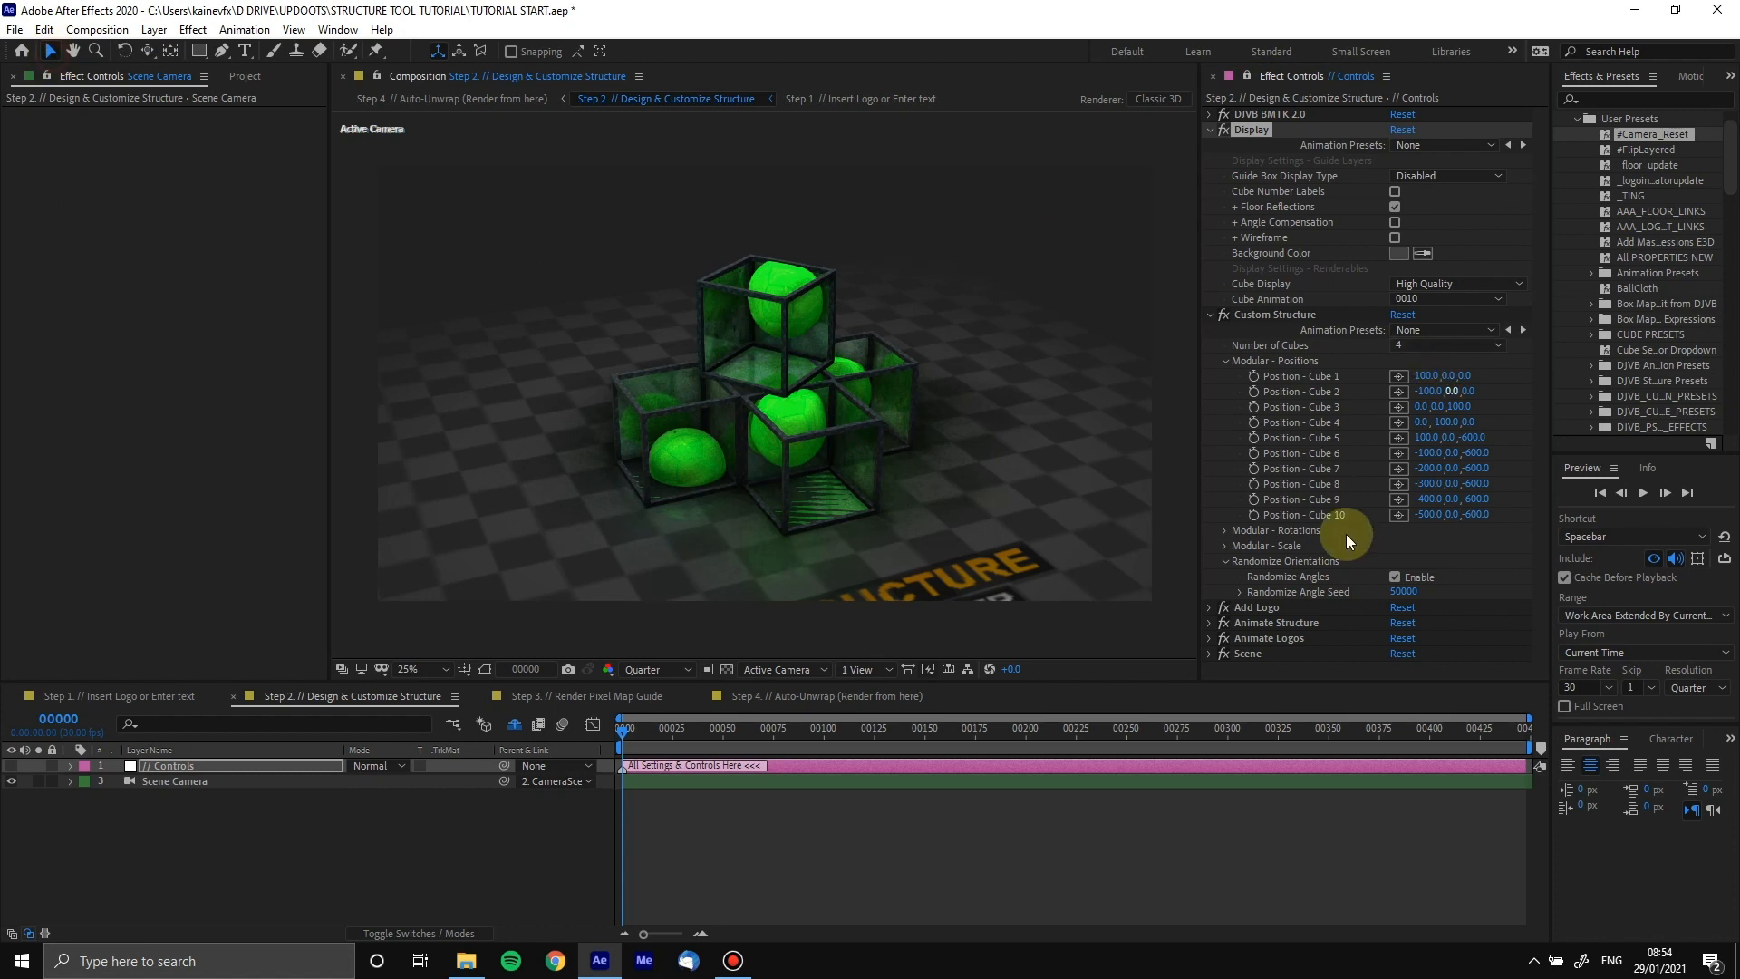
left_click(1210, 314)
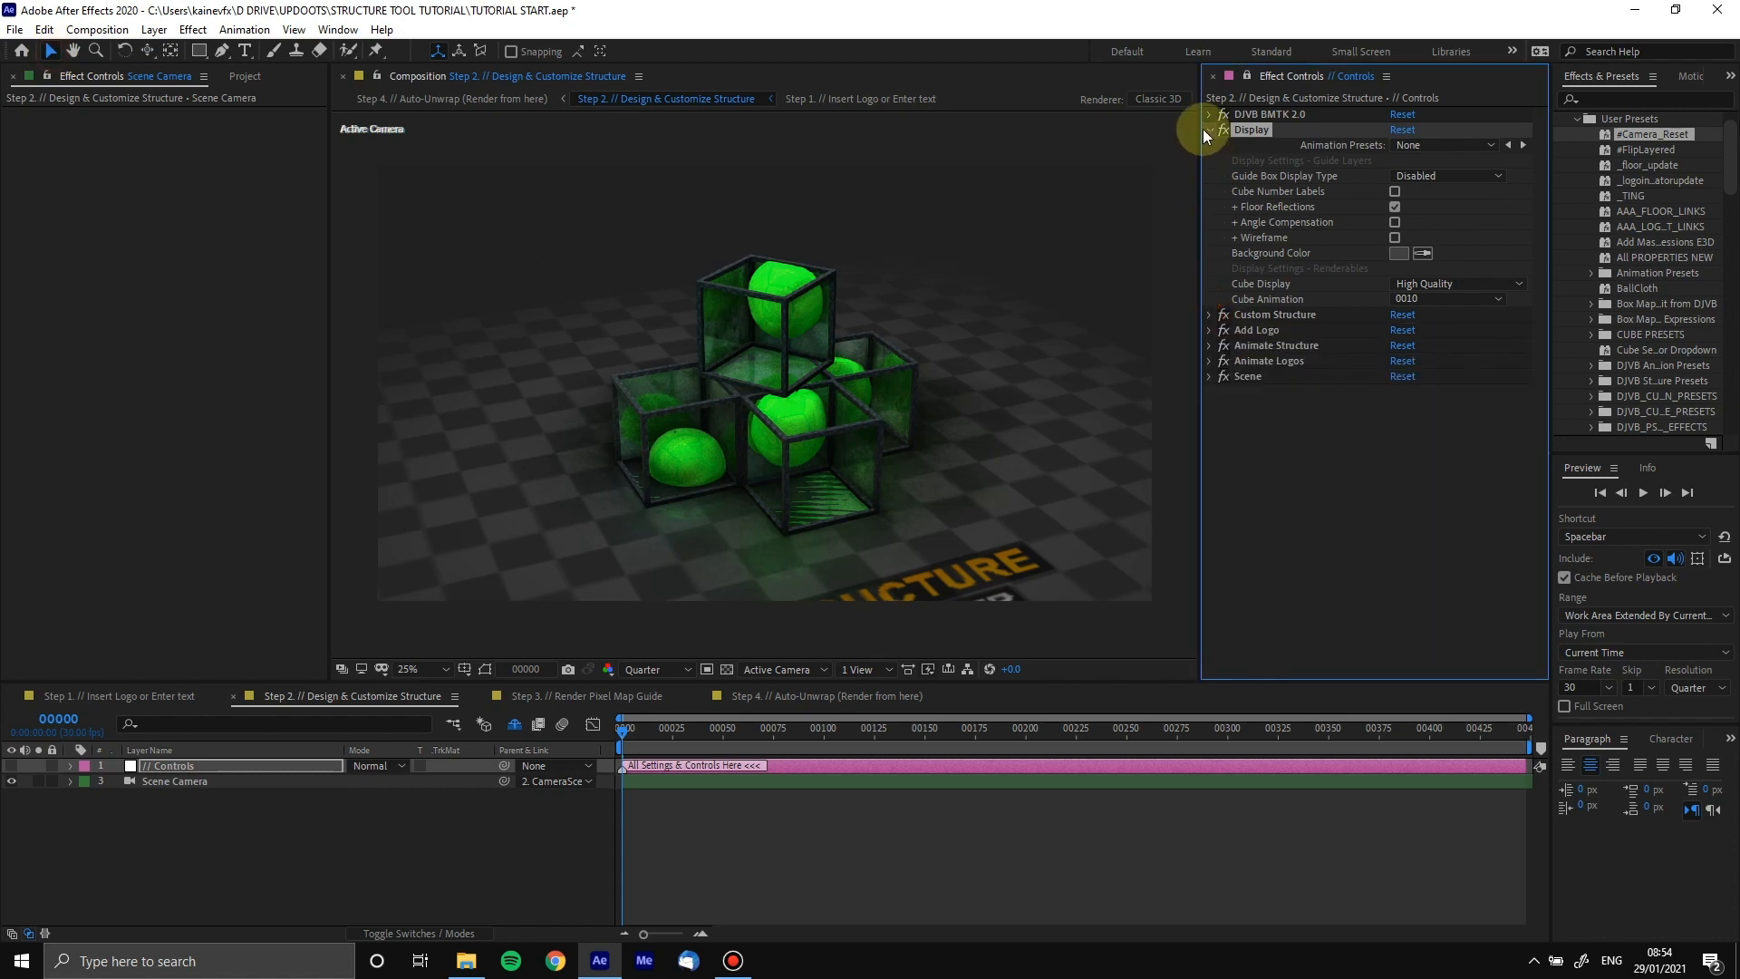
left_click(1208, 130)
left_click(1209, 160)
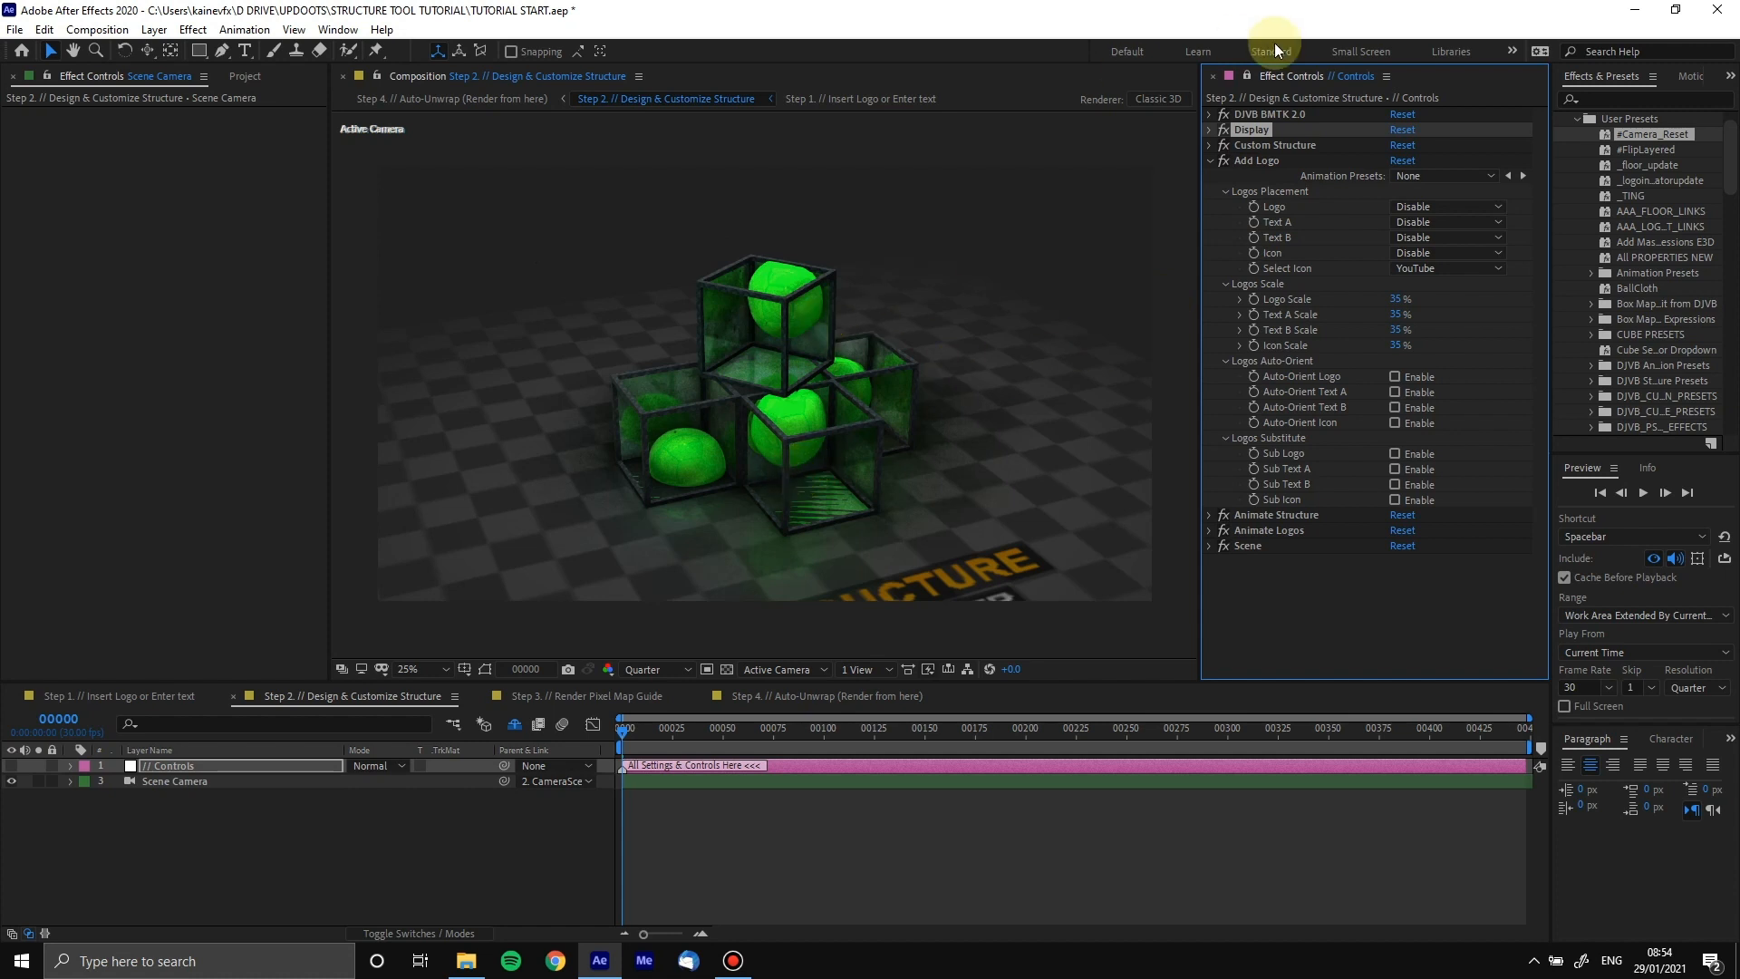
Temporarily show the cube number labels to identify which cube the logo should go in, and hide them again
left_click(1411, 207)
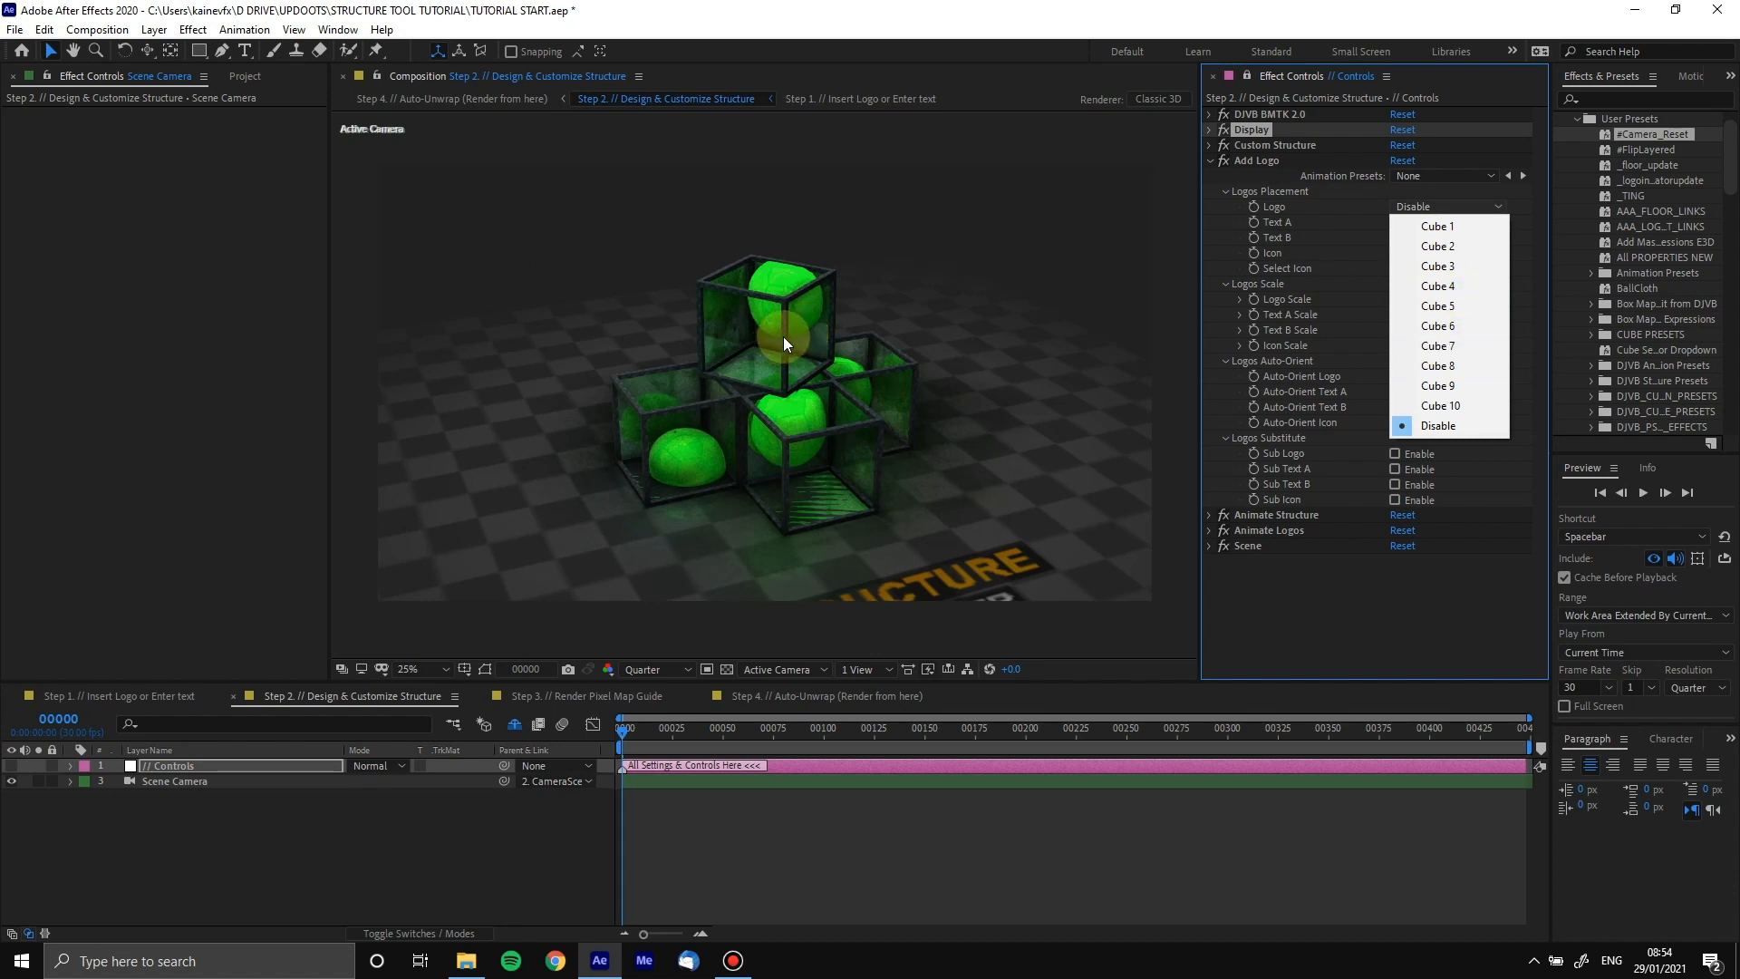
left_click(1269, 280)
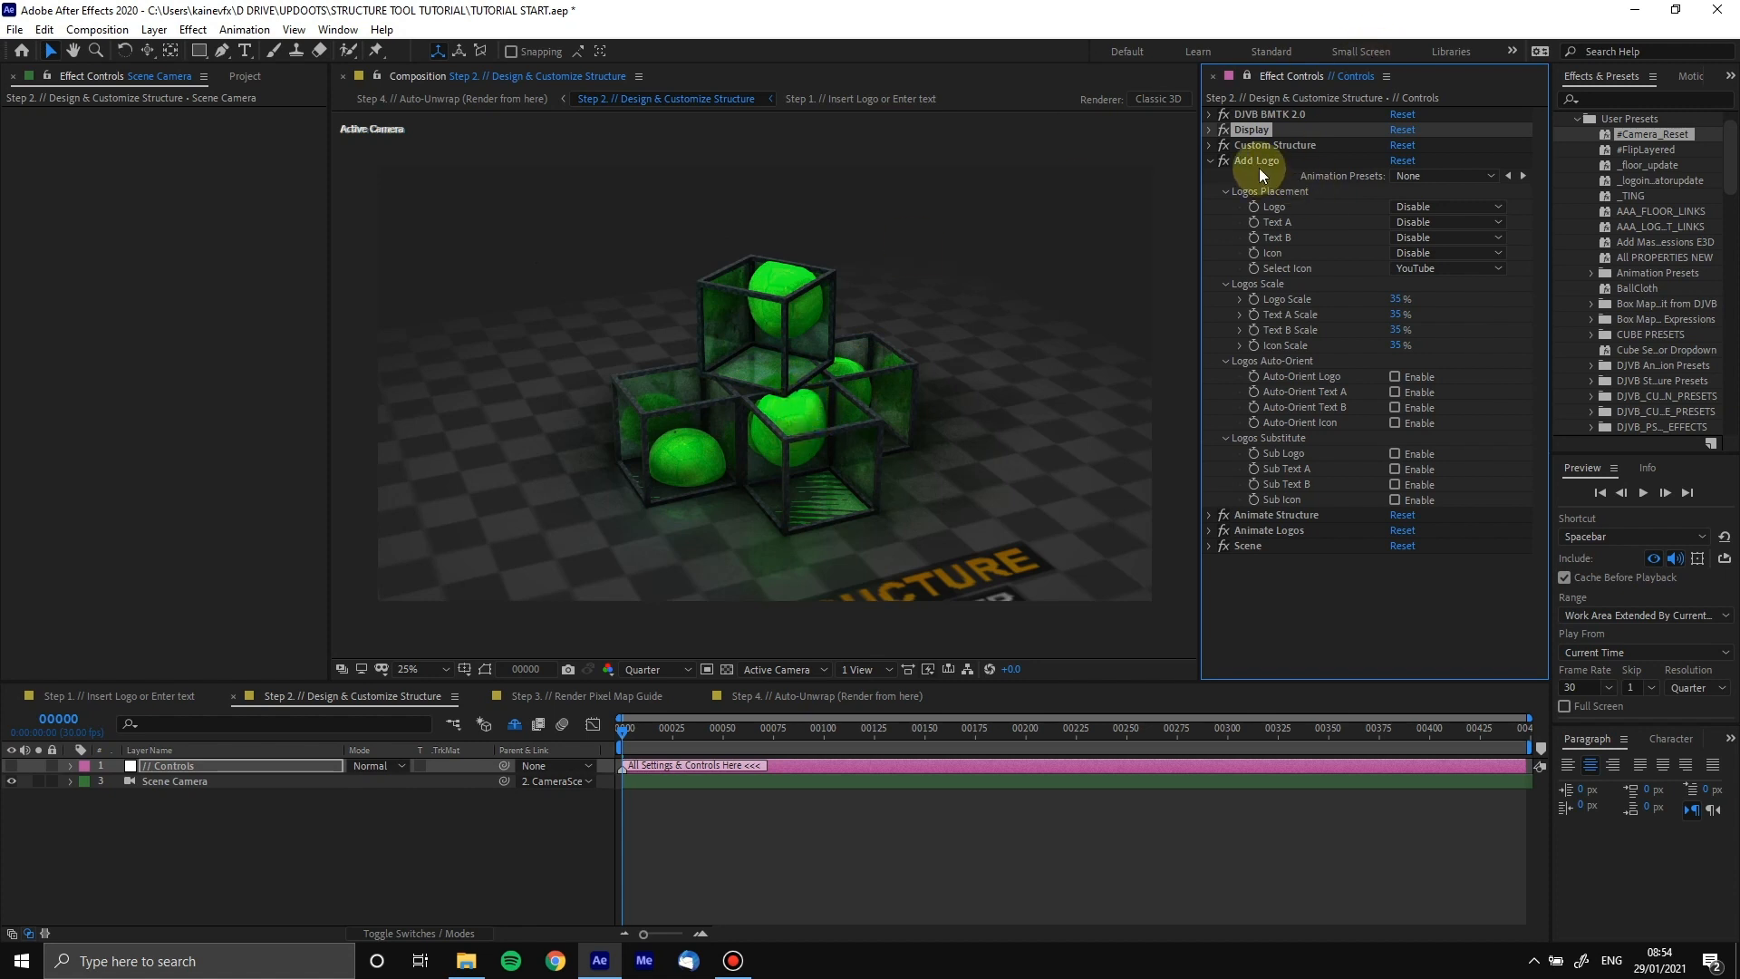
left_click(1210, 130)
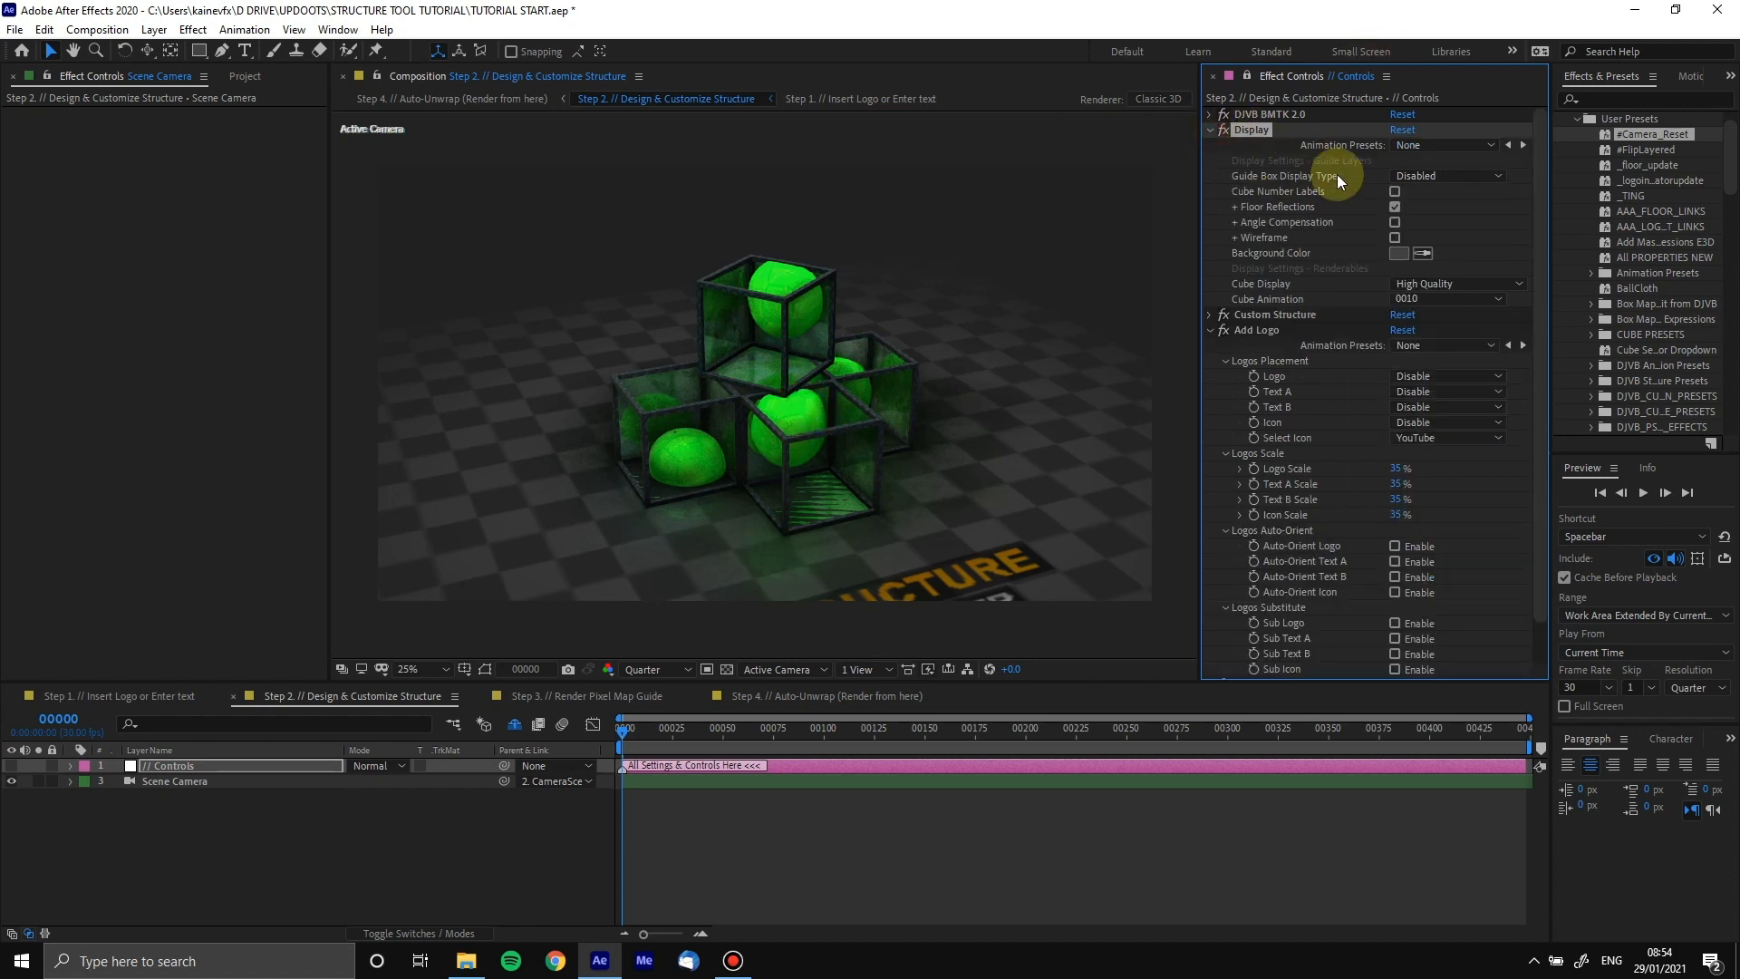
left_click(1395, 192)
right_click(778, 351)
left_click(821, 339)
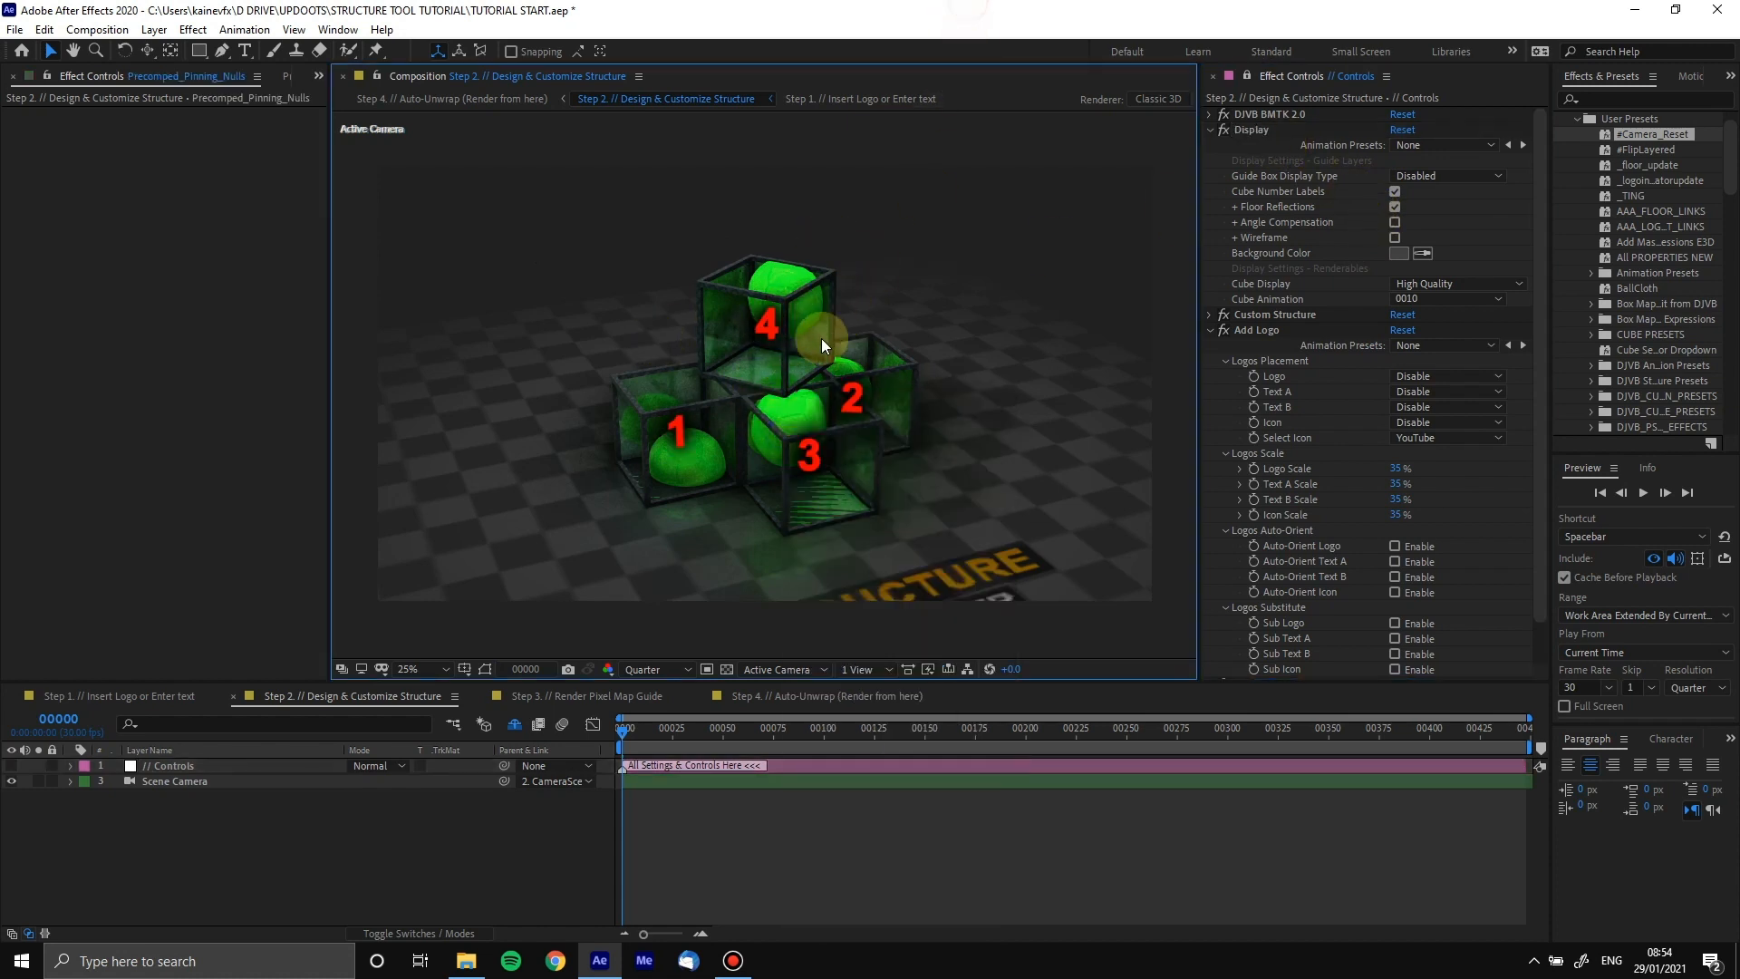
left_click(1395, 190)
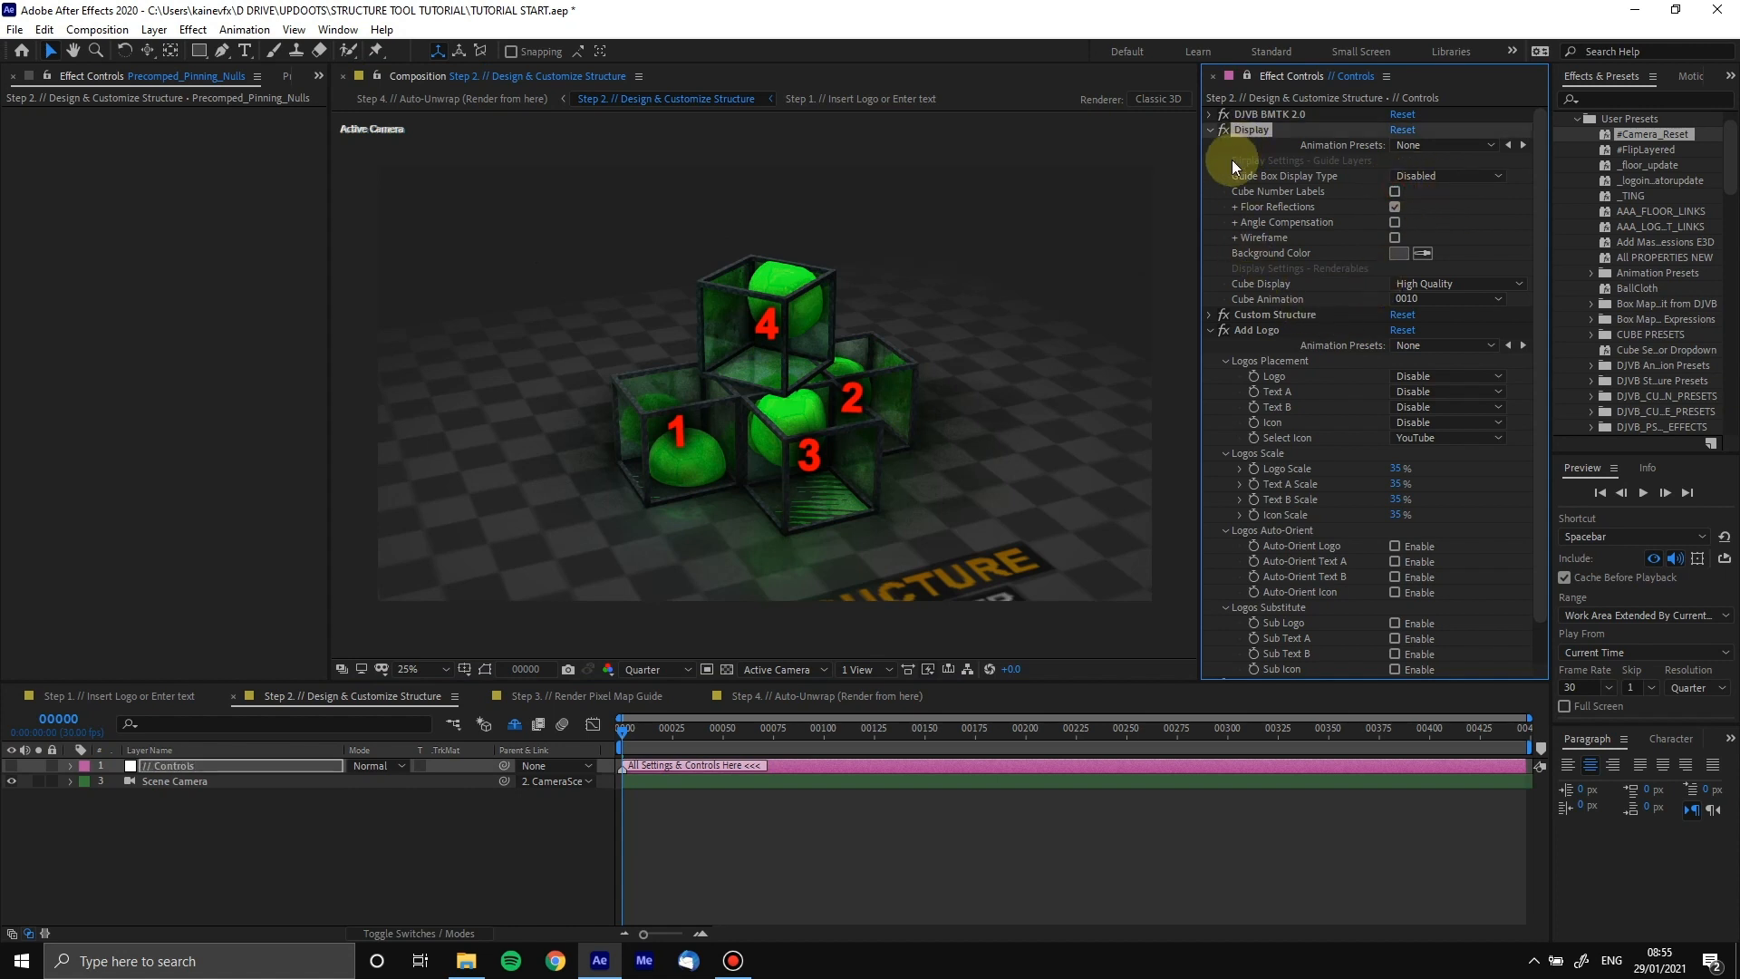
left_click(1209, 130)
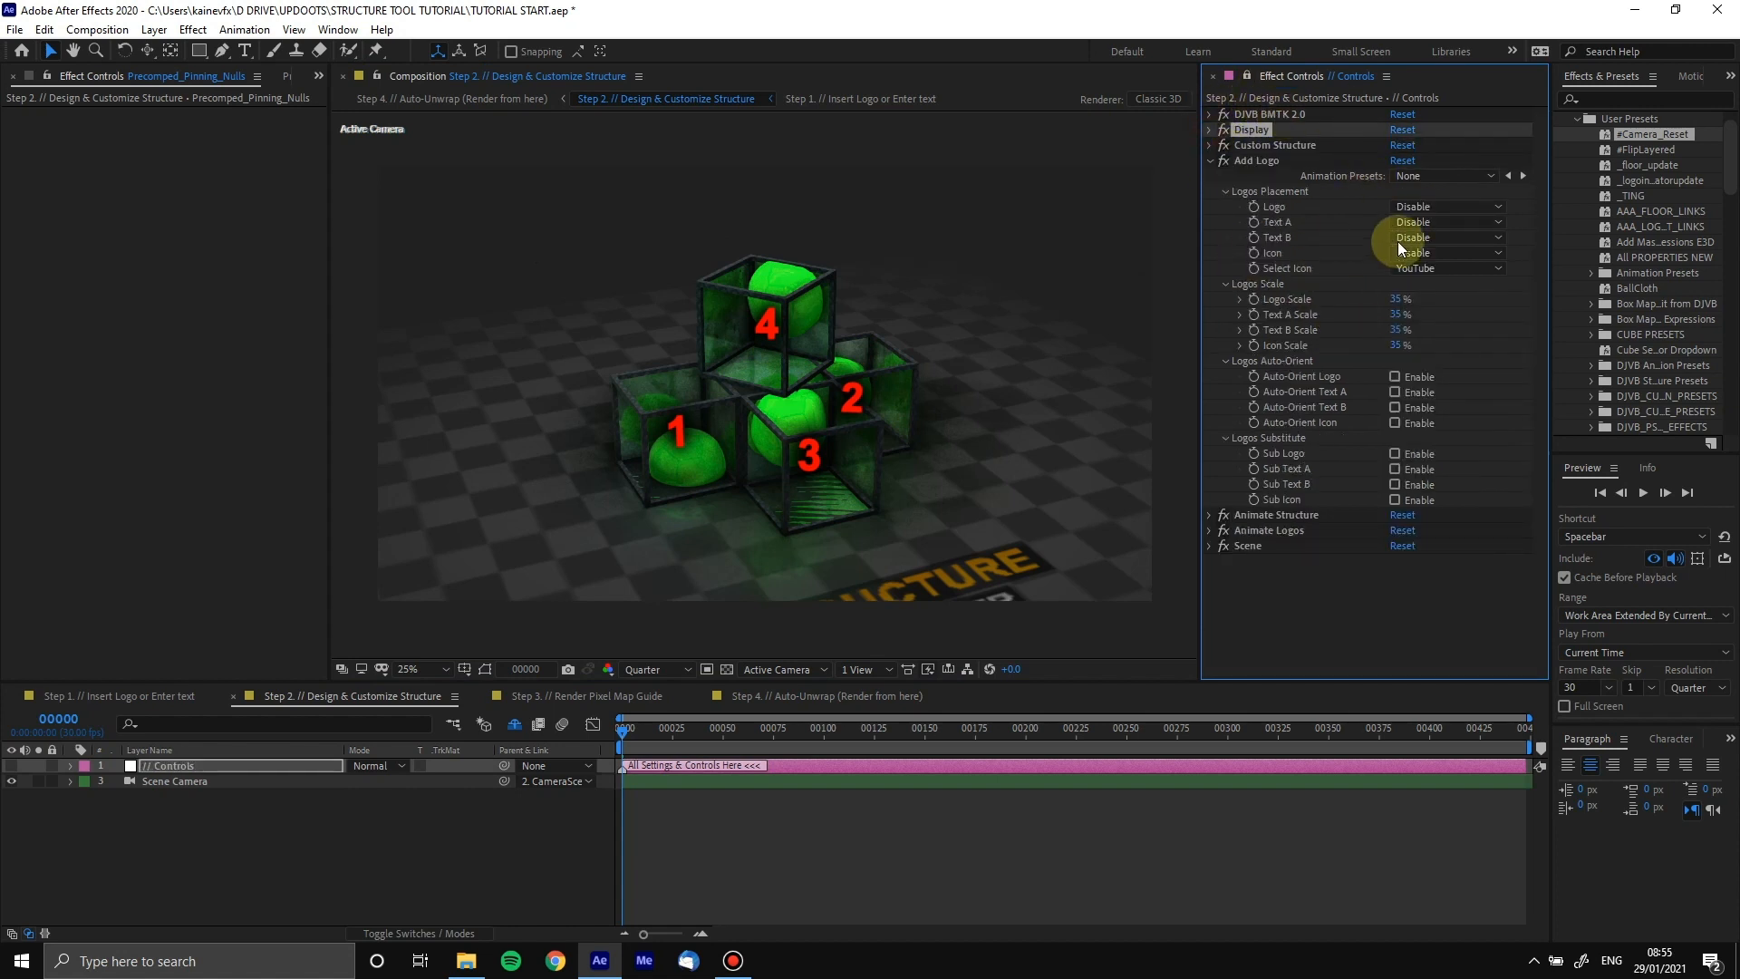
Place the logo in Cube 4 and enable Auto-Orient Logo
left_click(1419, 208)
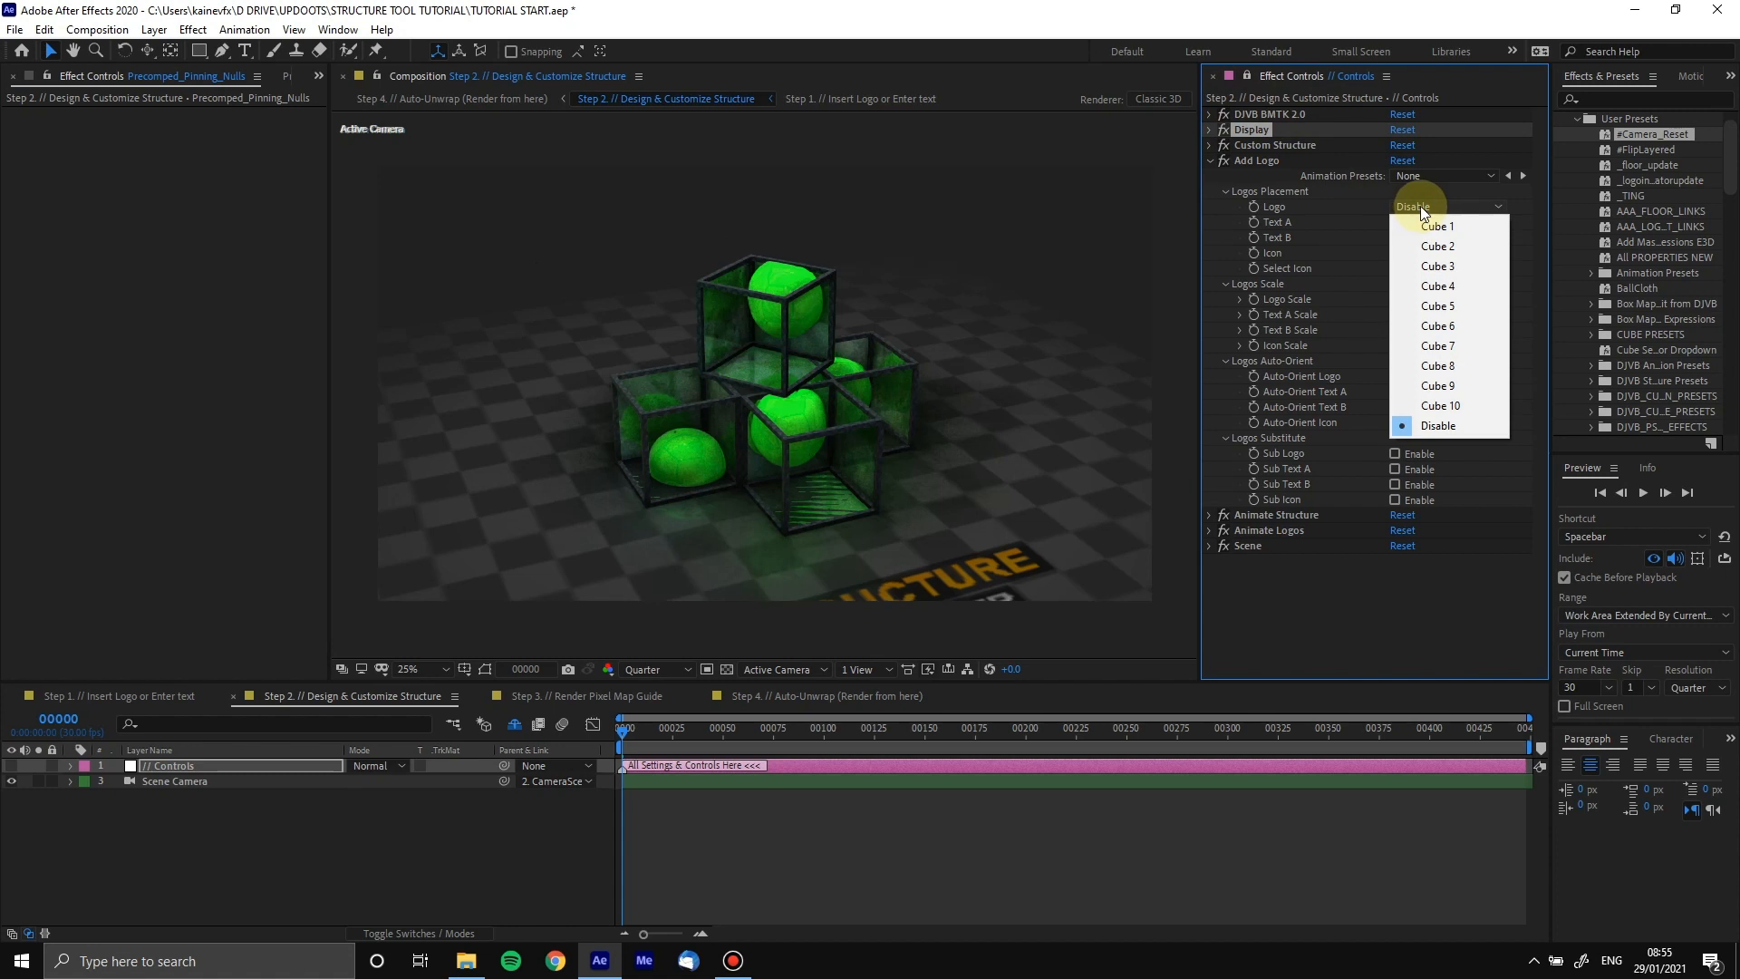
left_click(1441, 284)
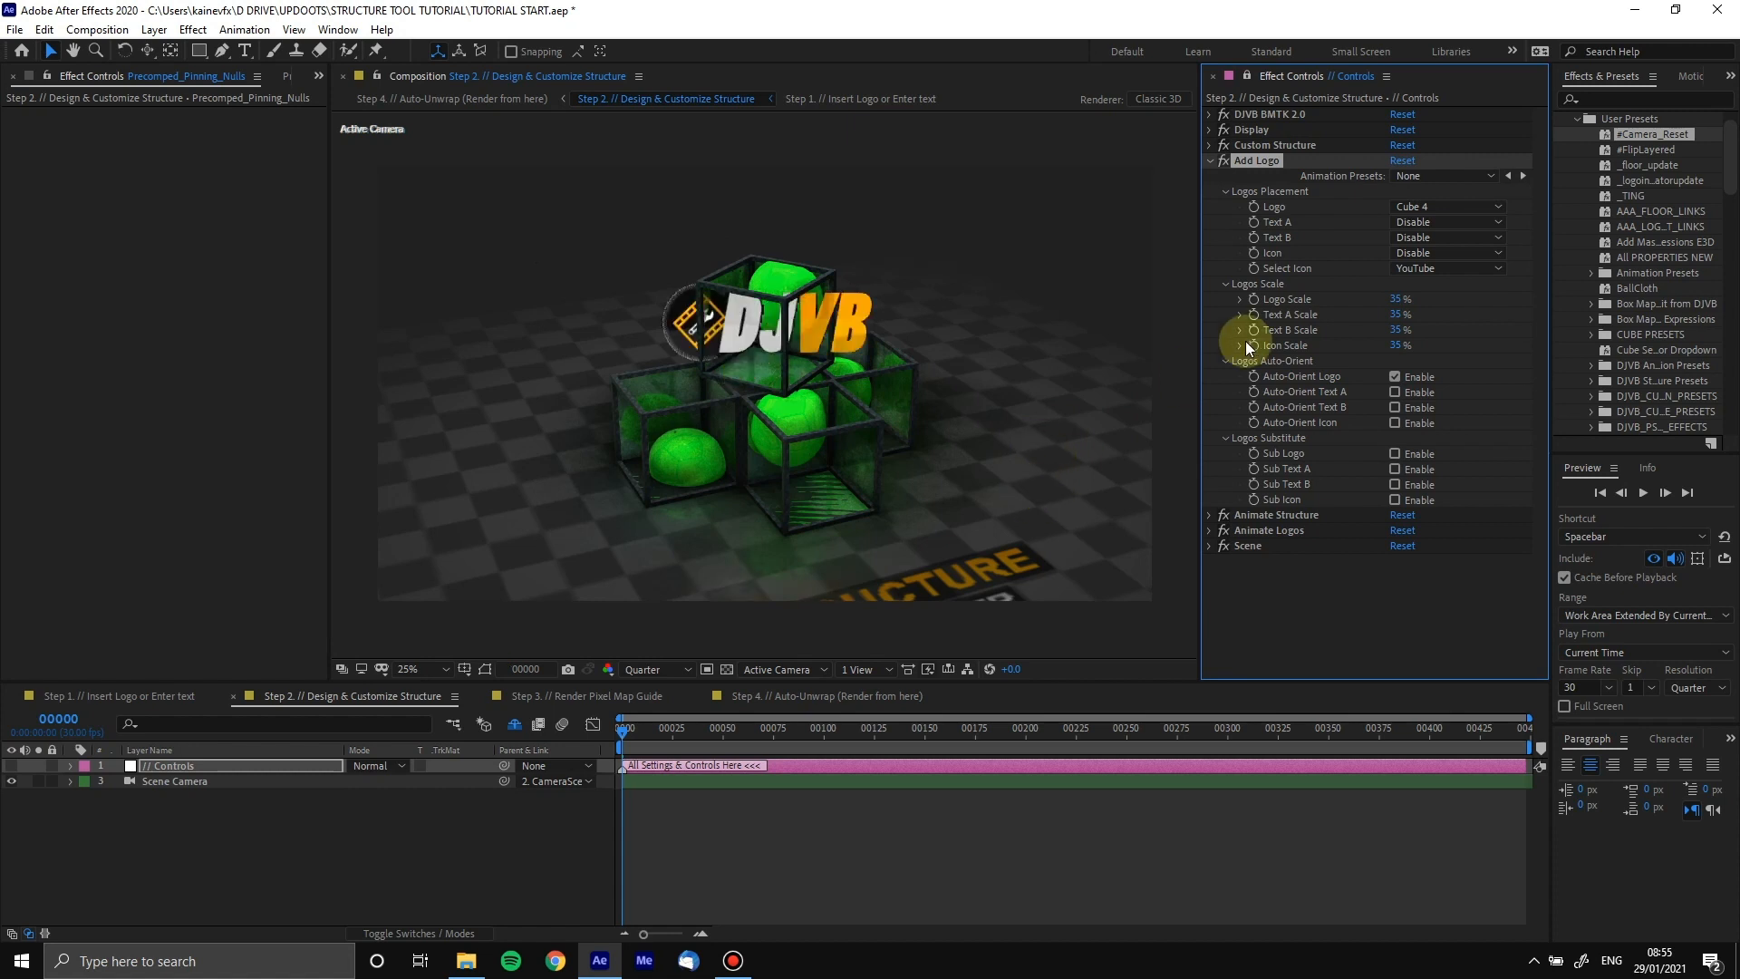
Set the Logo Scale to 20% so the logo fits inside its cube
left_click(1397, 299)
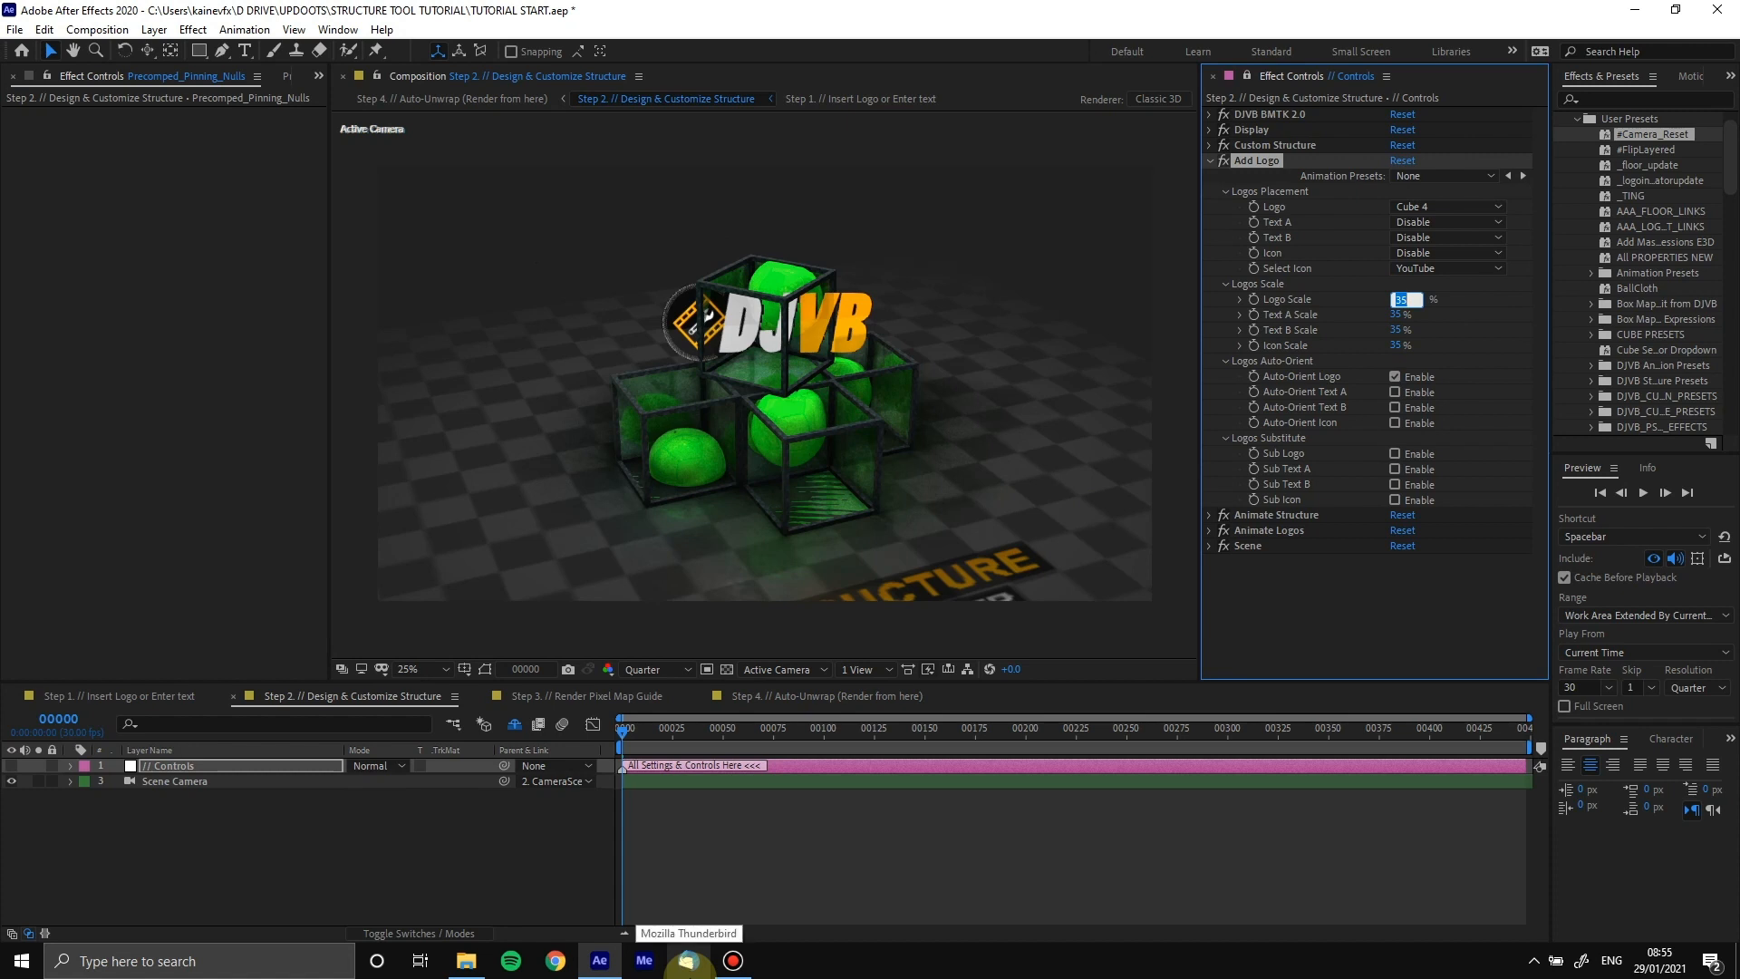
type("20")
key("Return")
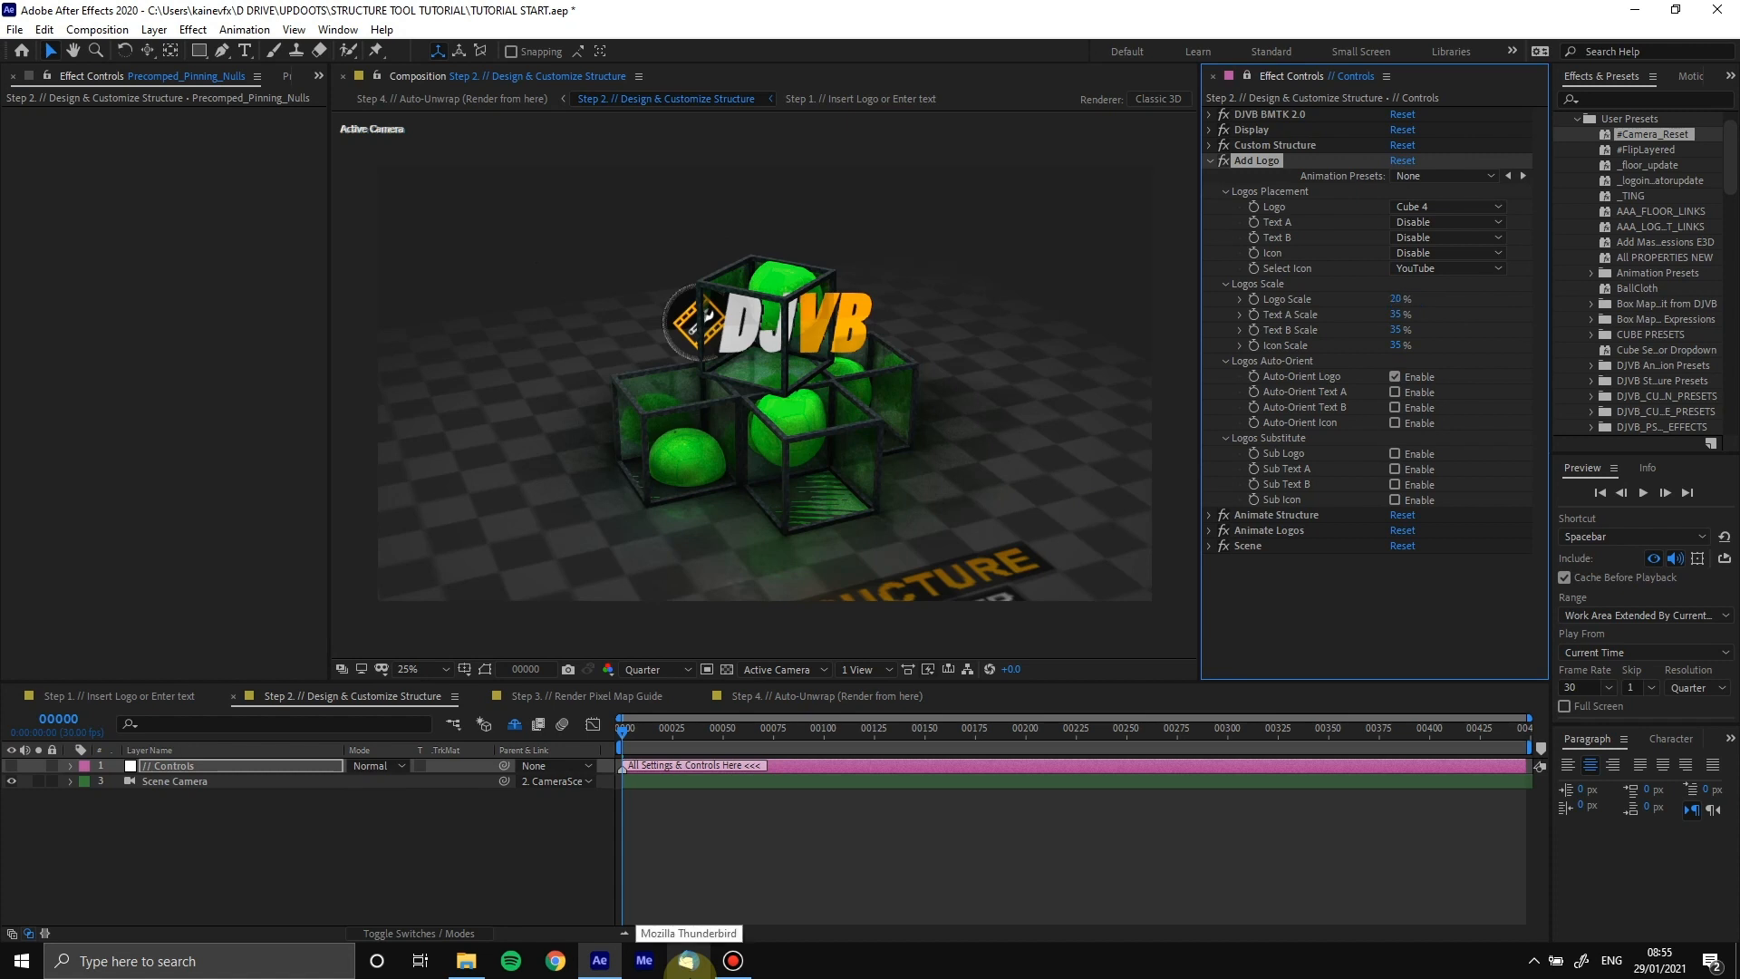
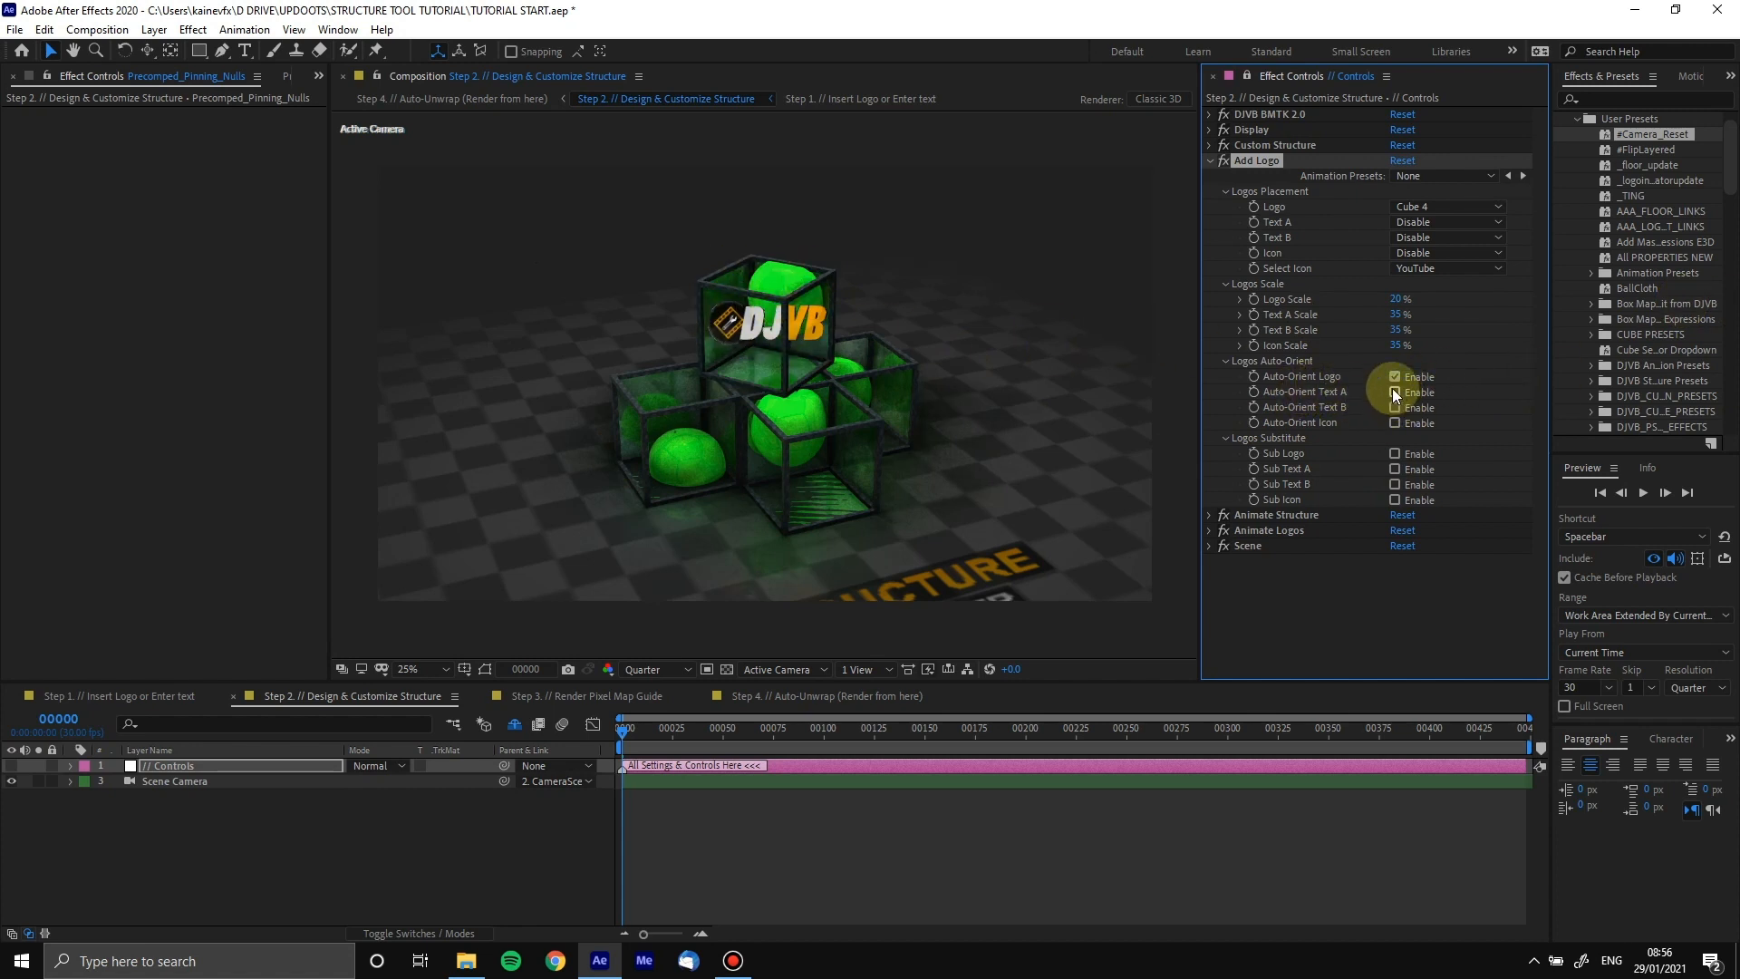
Place Text A in Cube 3 with Auto-Orient Text A and Sub Text A enabled
left_click(1410, 221)
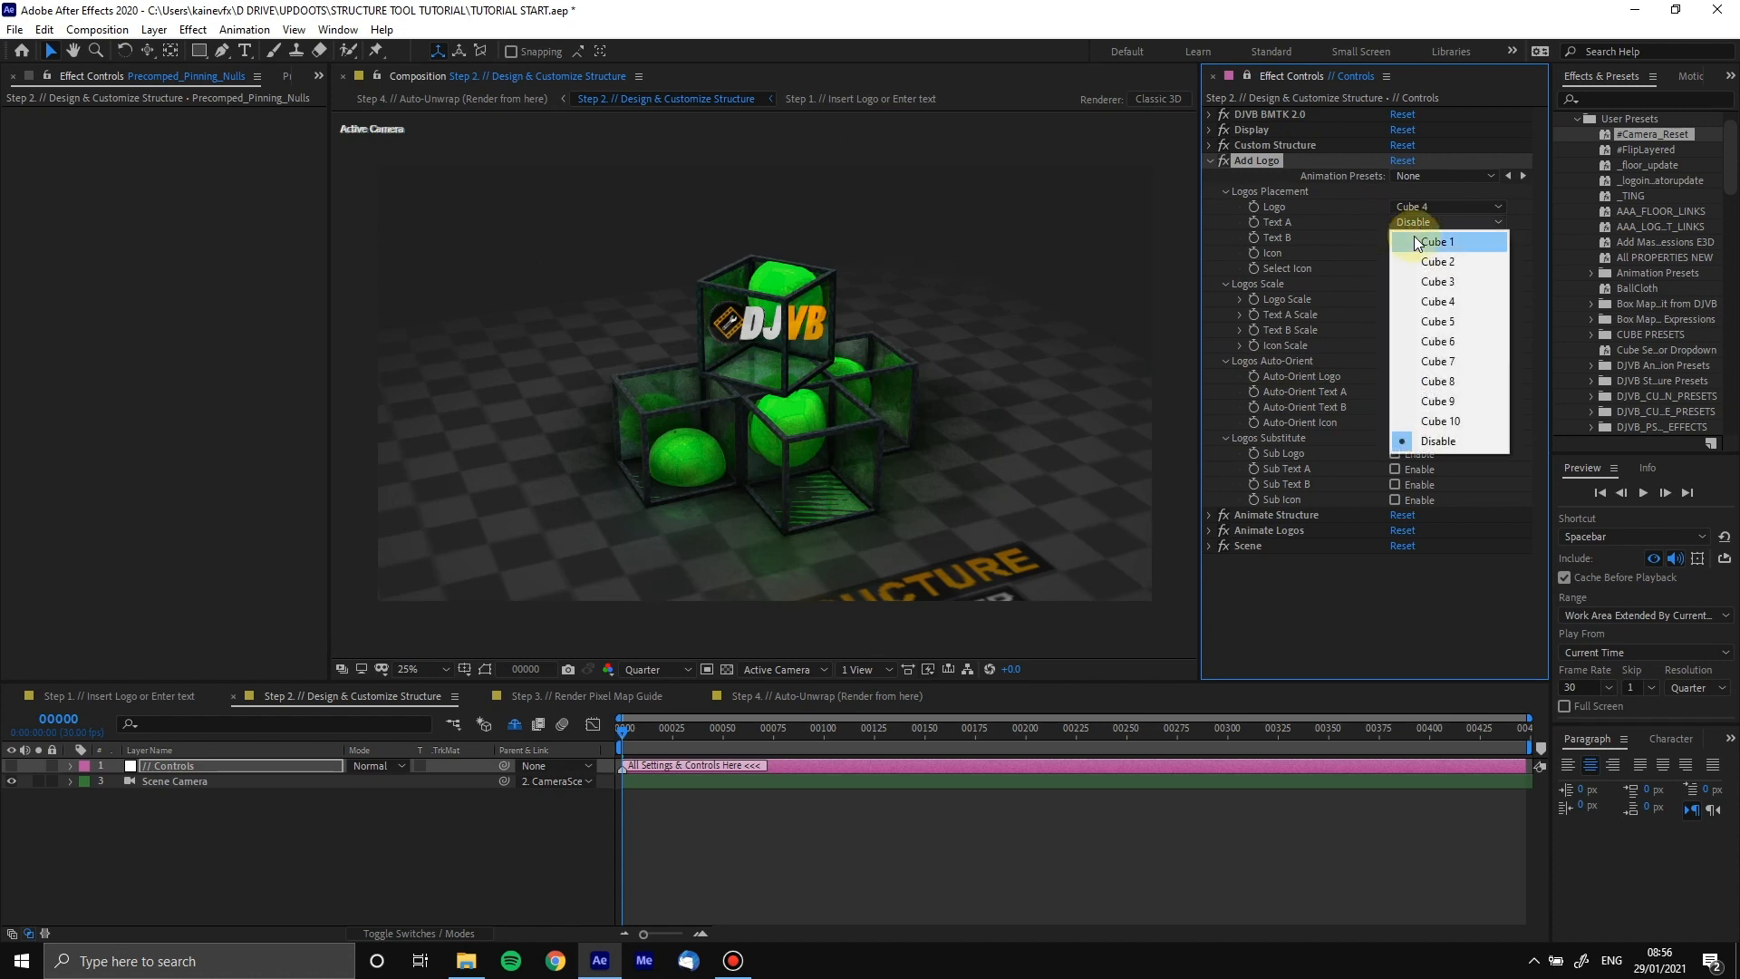
left_click(1437, 281)
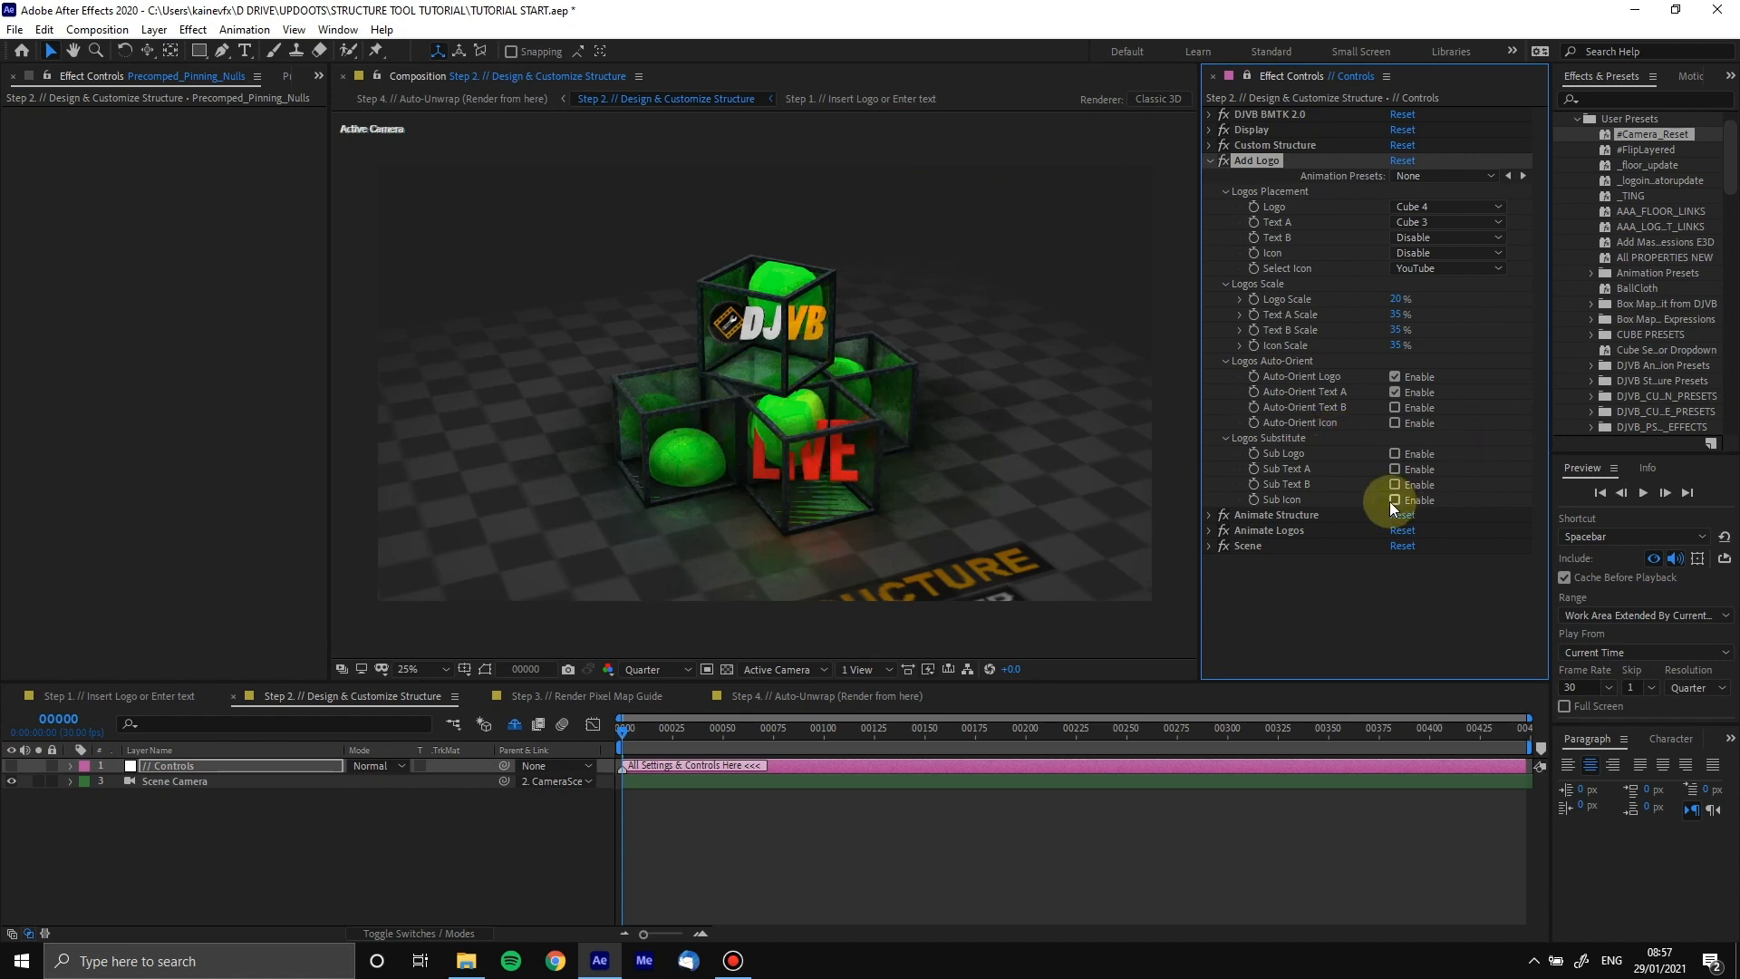
left_click(1398, 470)
Keep YouTube as the selected icon and place the icon in Cube 1
left_click(1407, 267)
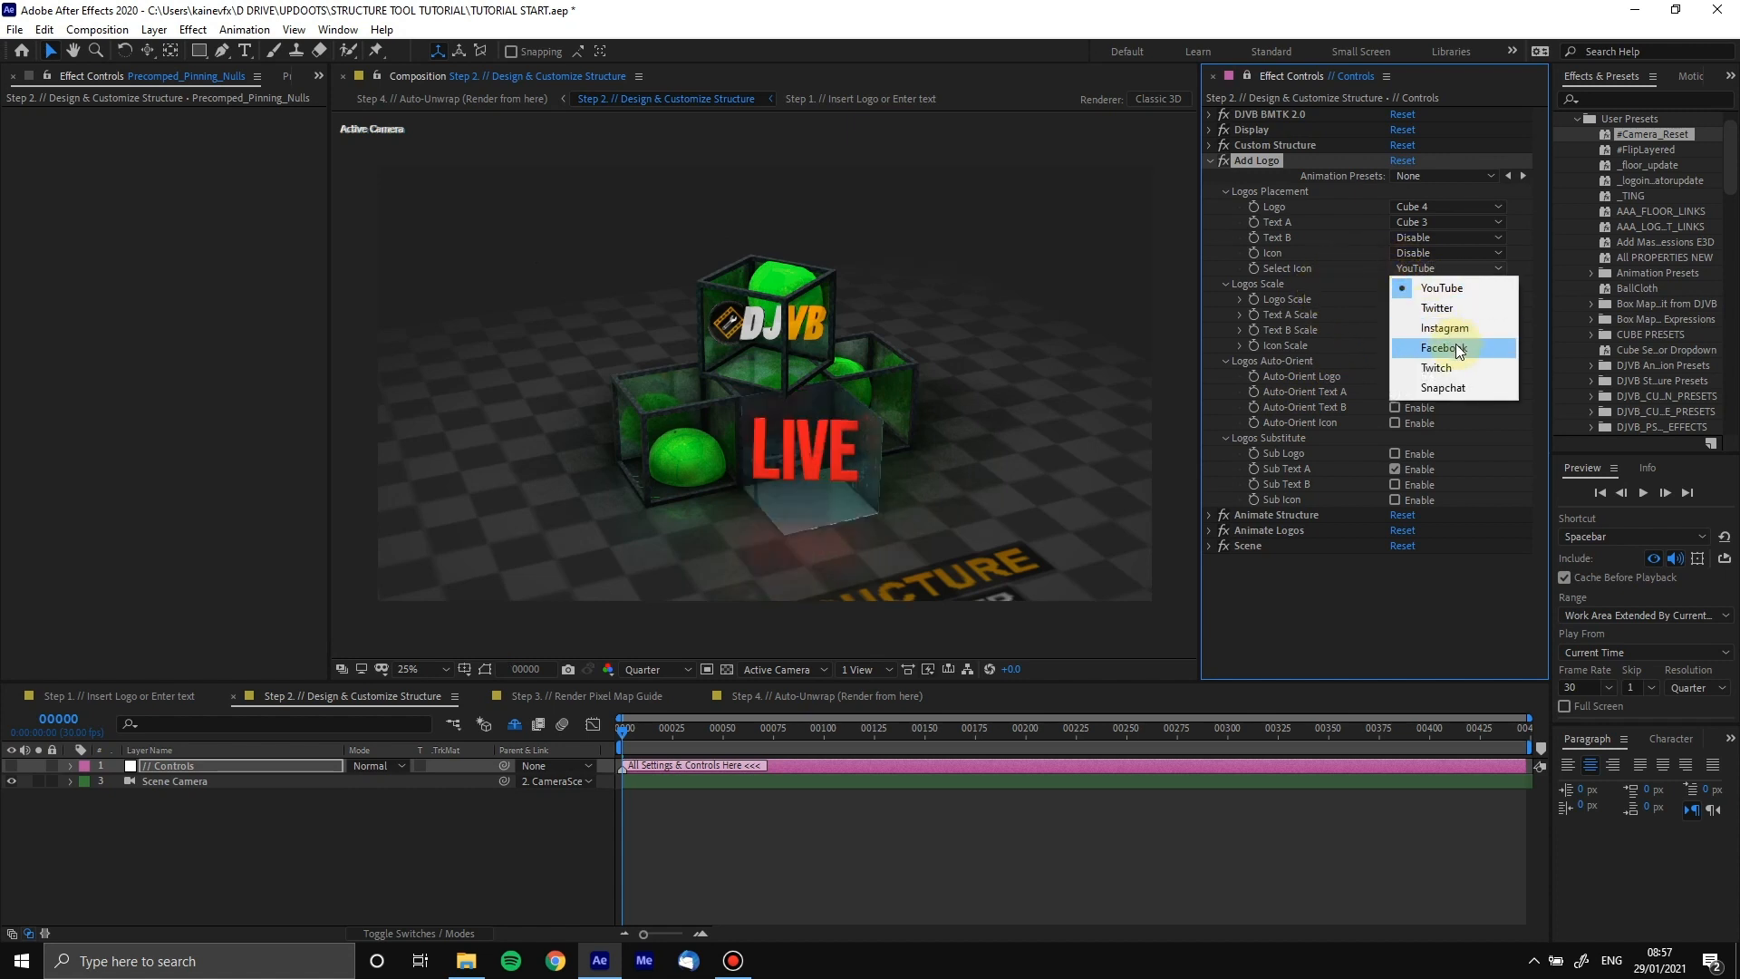
left_click(1453, 286)
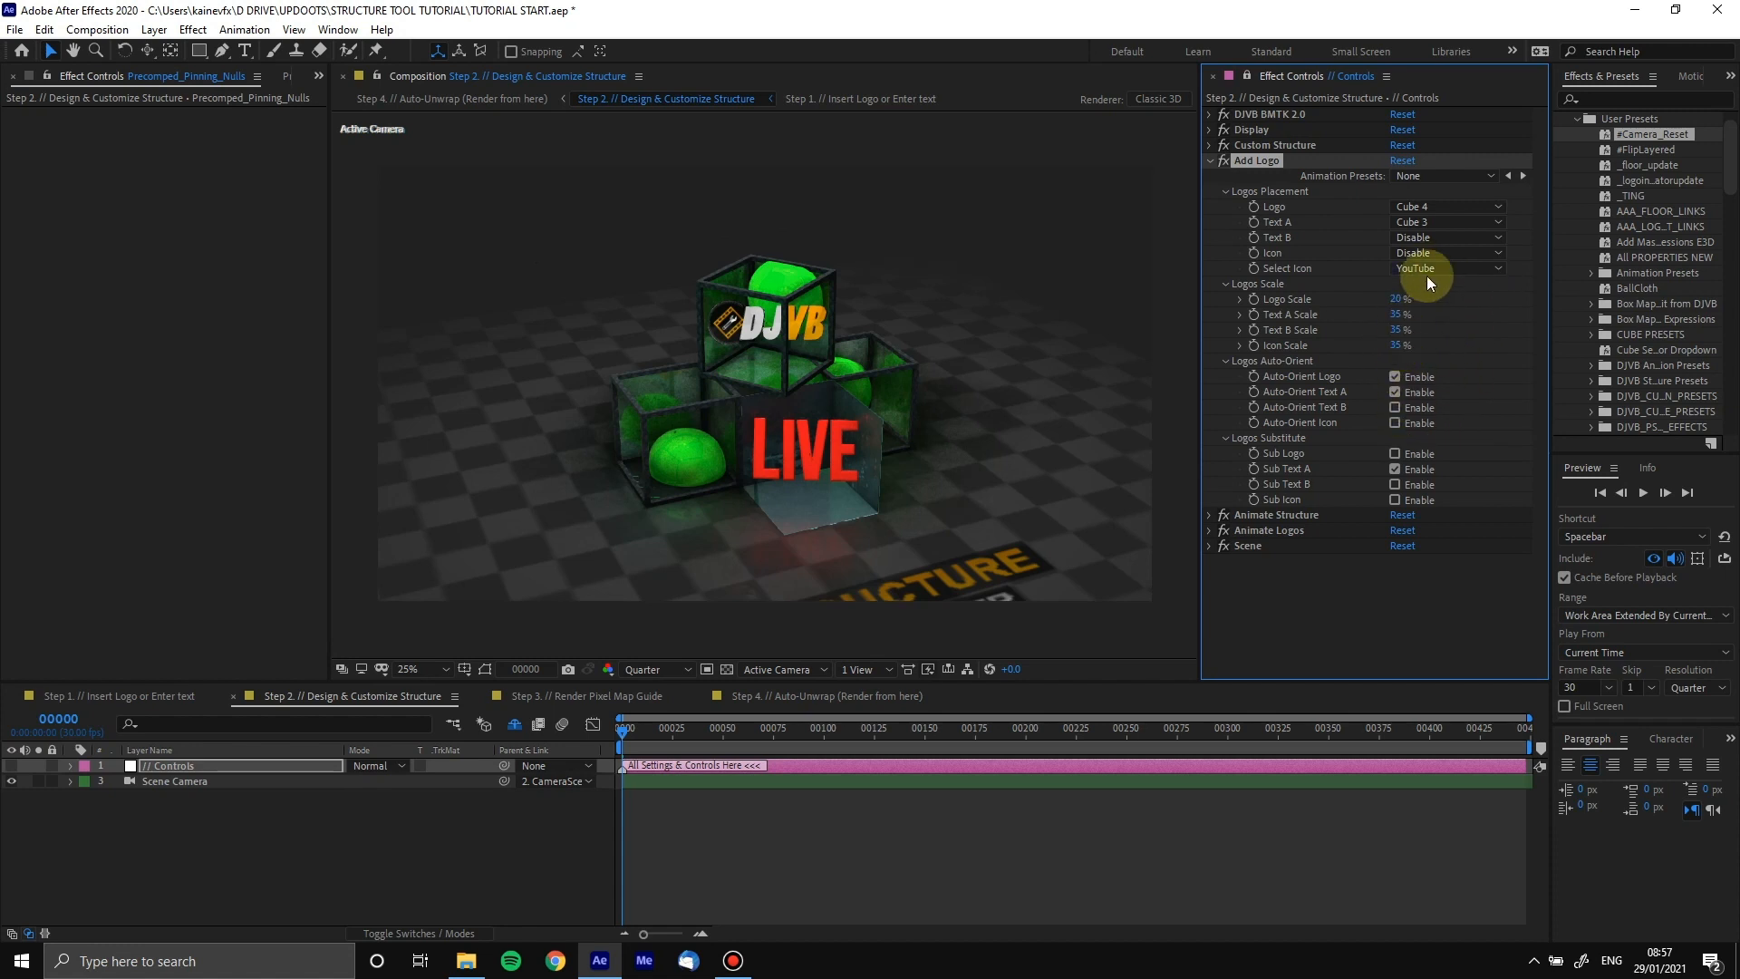
left_click(1436, 254)
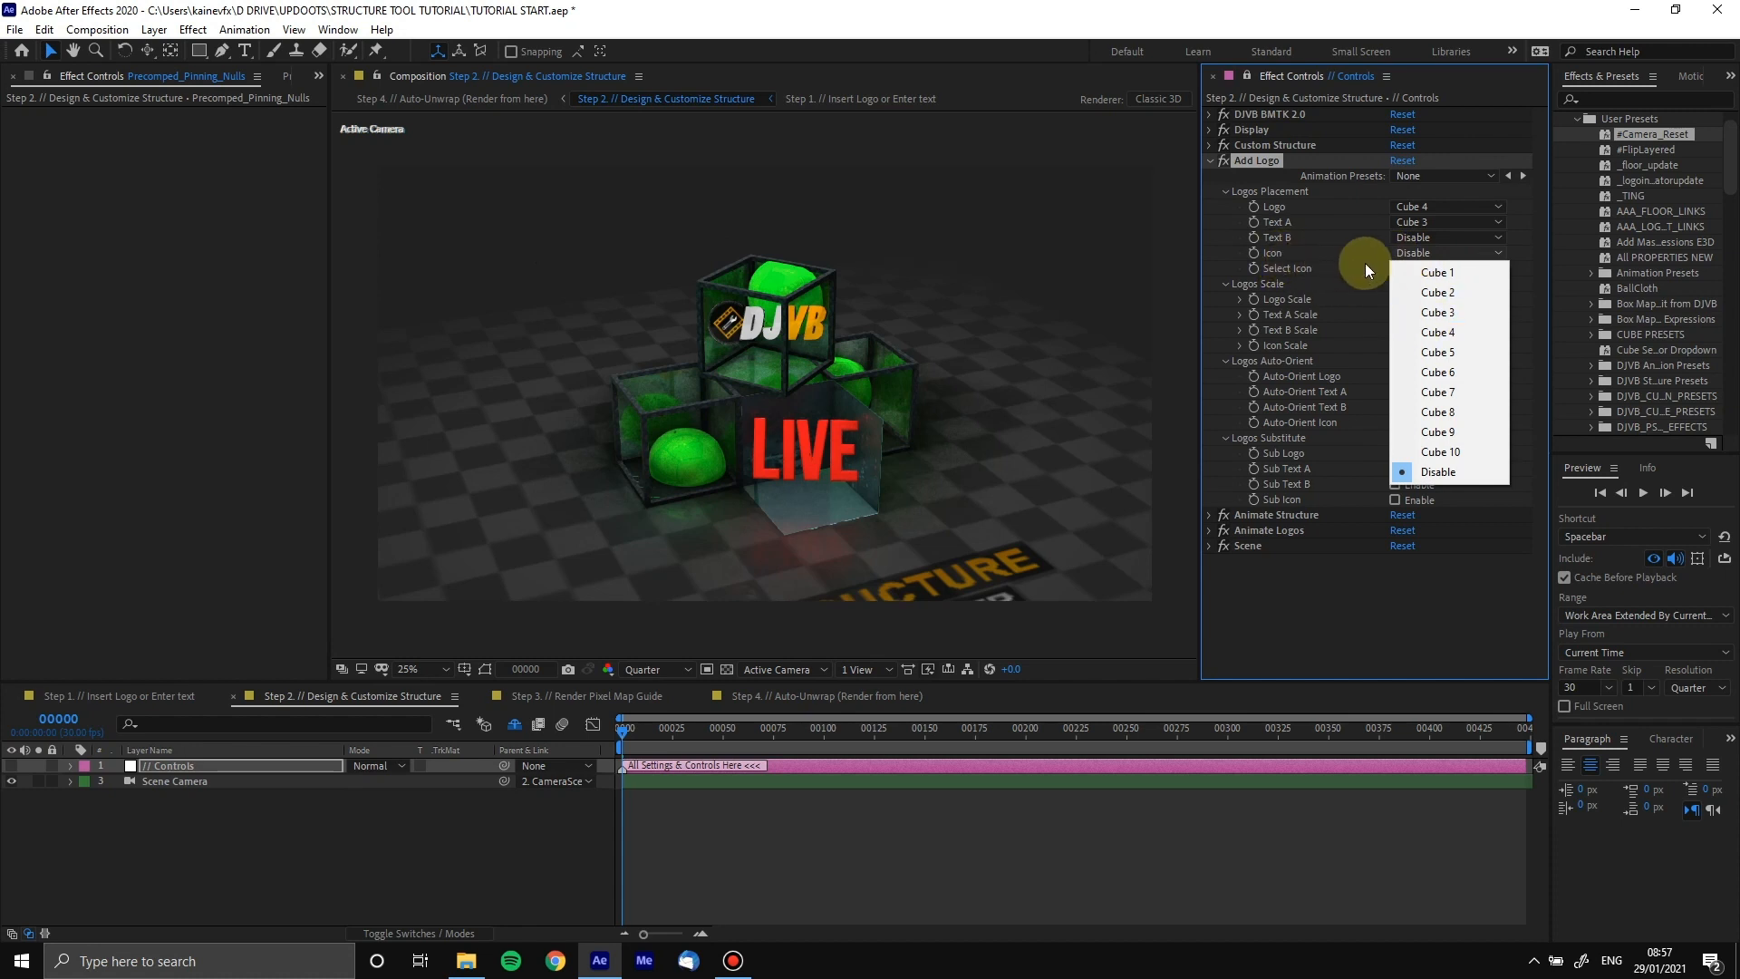
left_click(1413, 273)
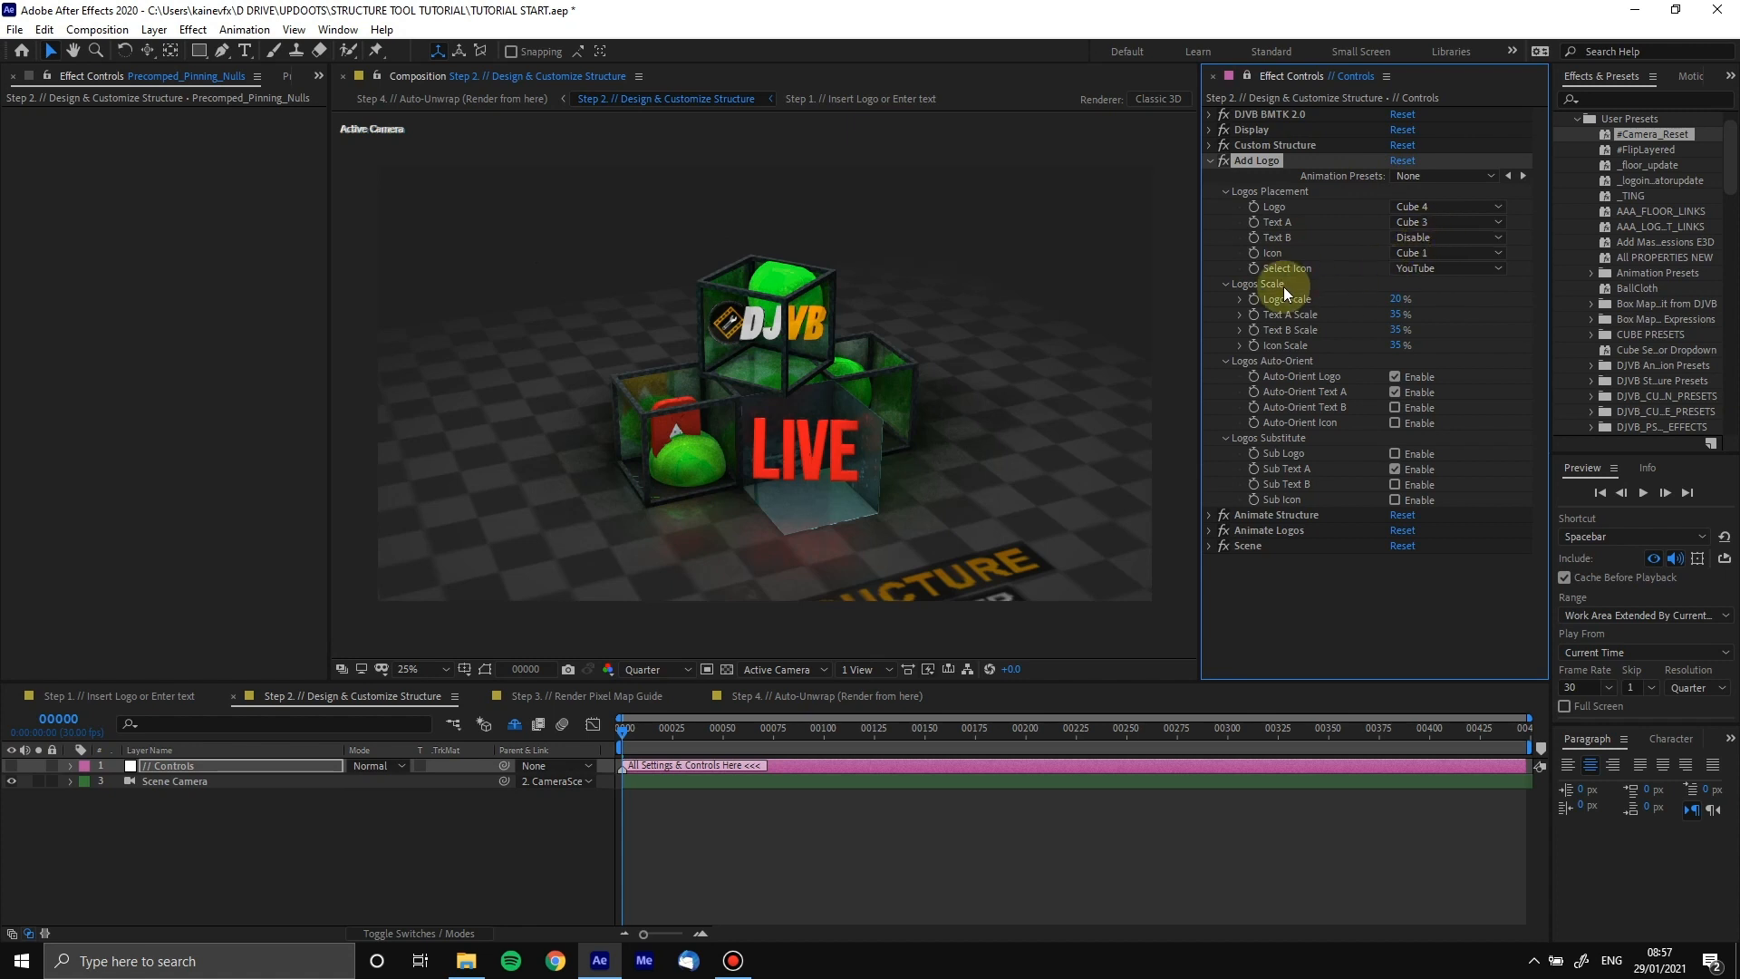
Disable Randomize Angles in the custom structure, temporarily switching Guide Box Display Type to UVW Box and back to Disabled
left_click(1211, 146)
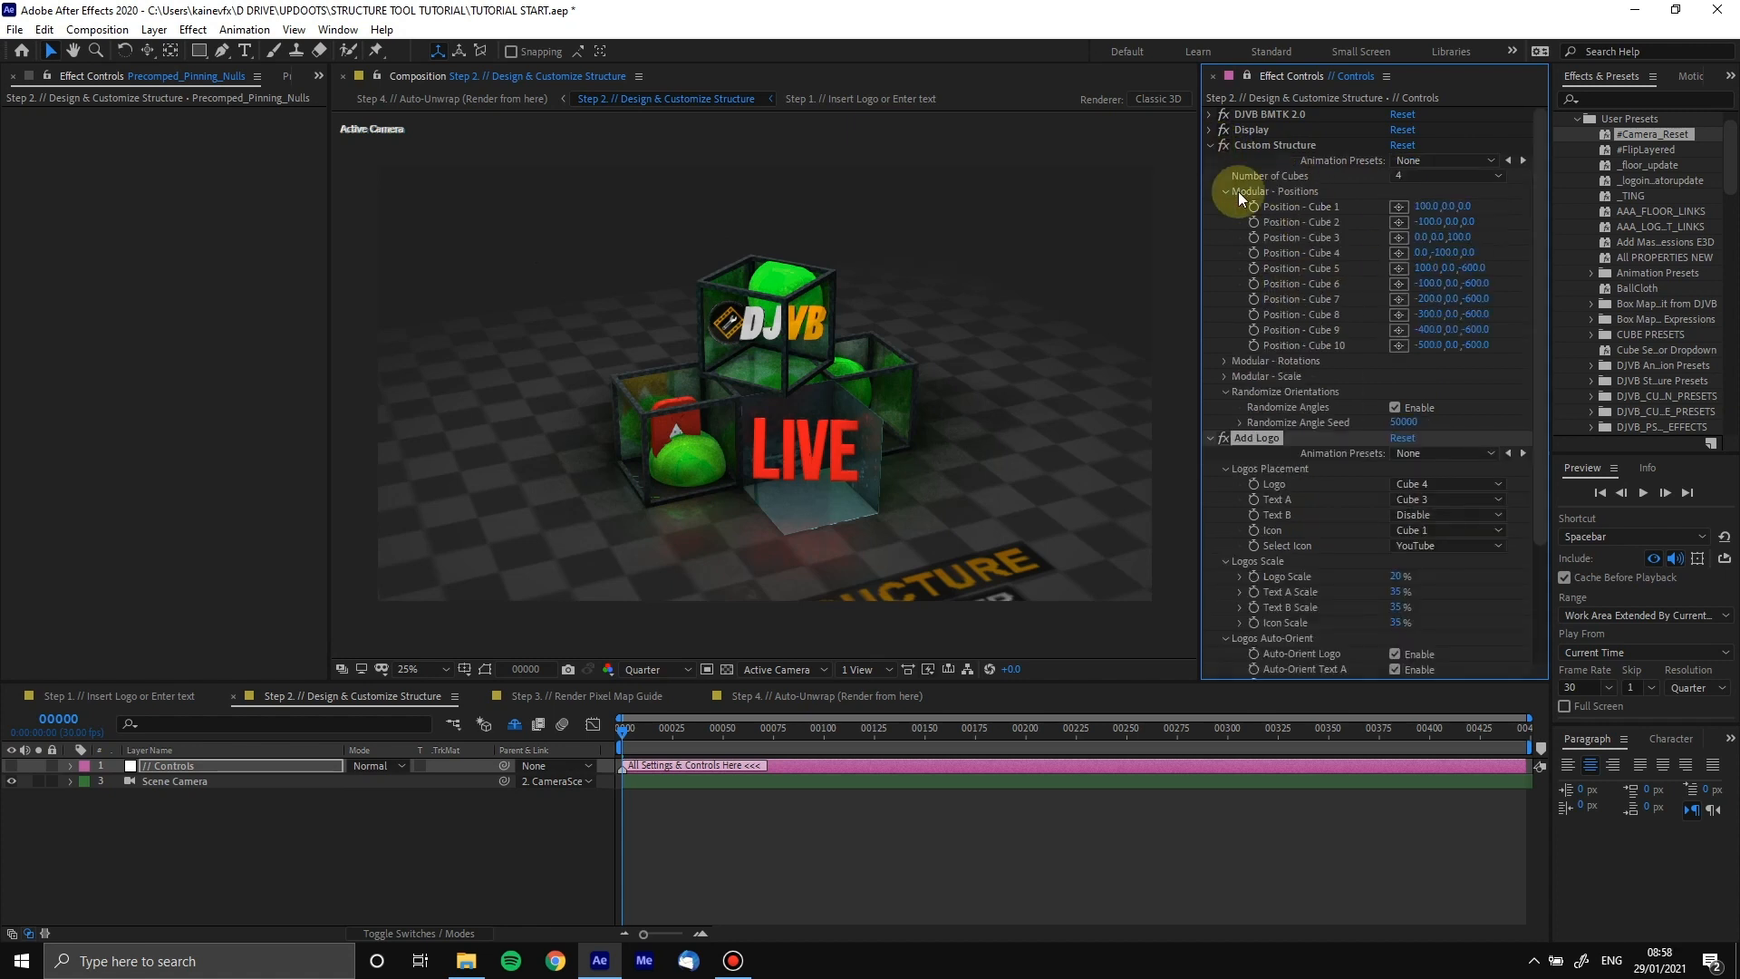
left_click(1211, 130)
left_click(1443, 178)
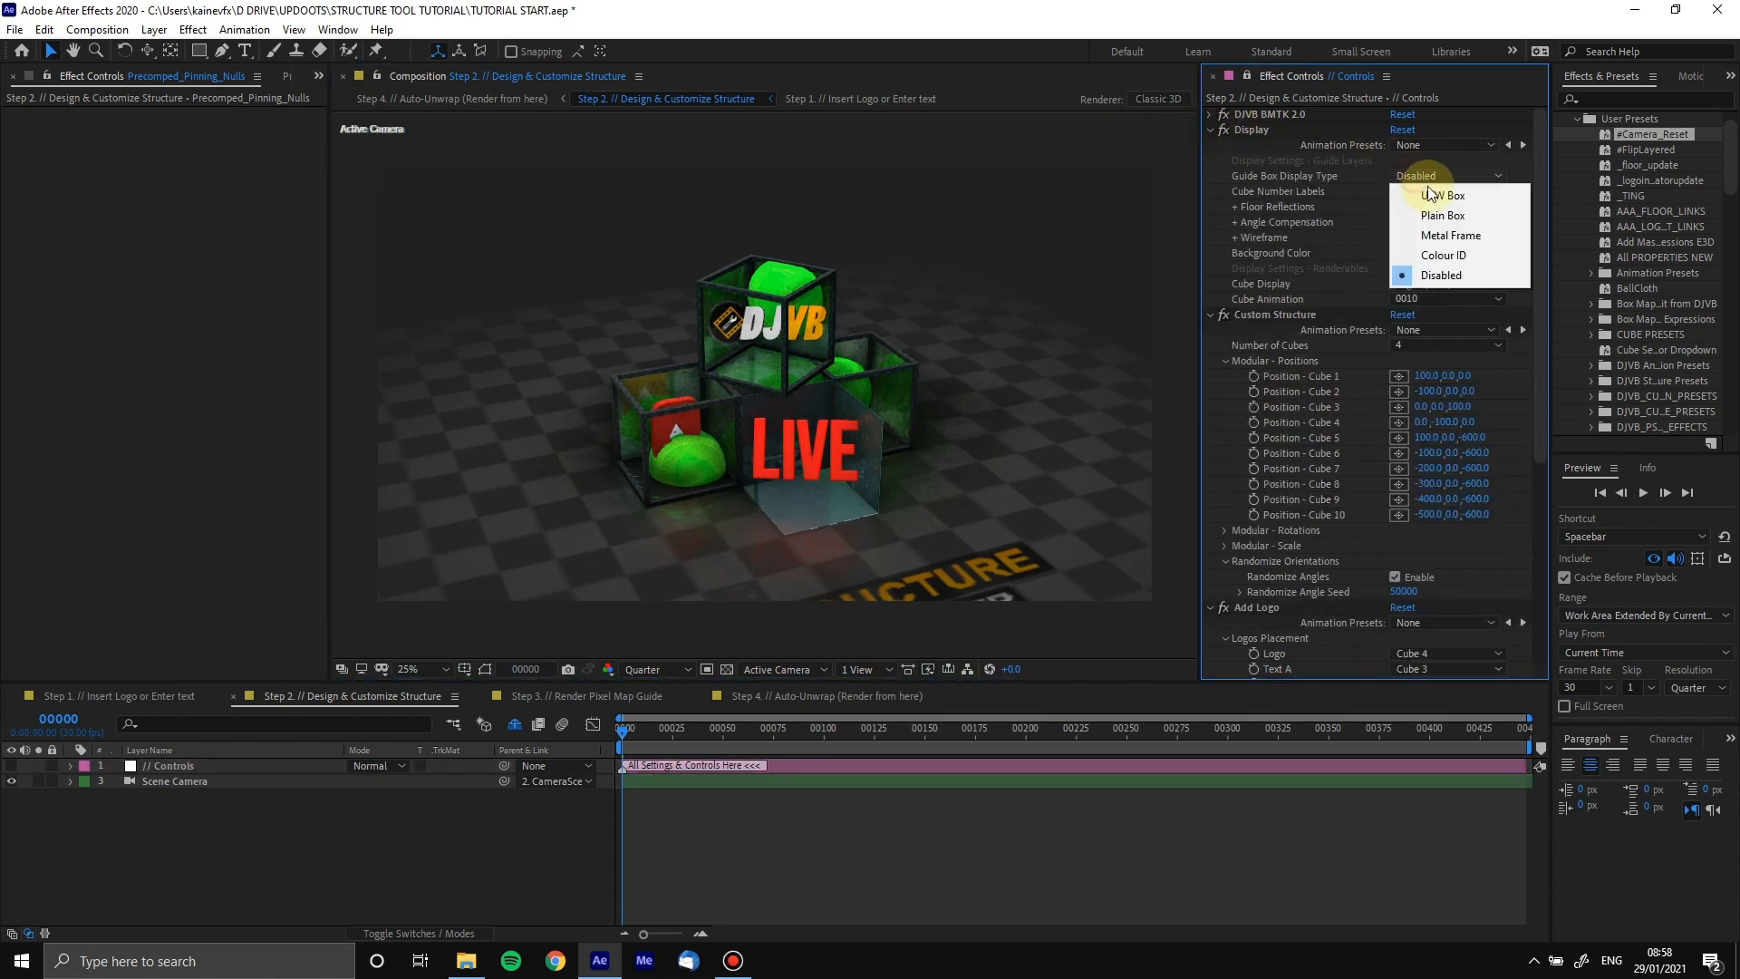
left_click(1430, 194)
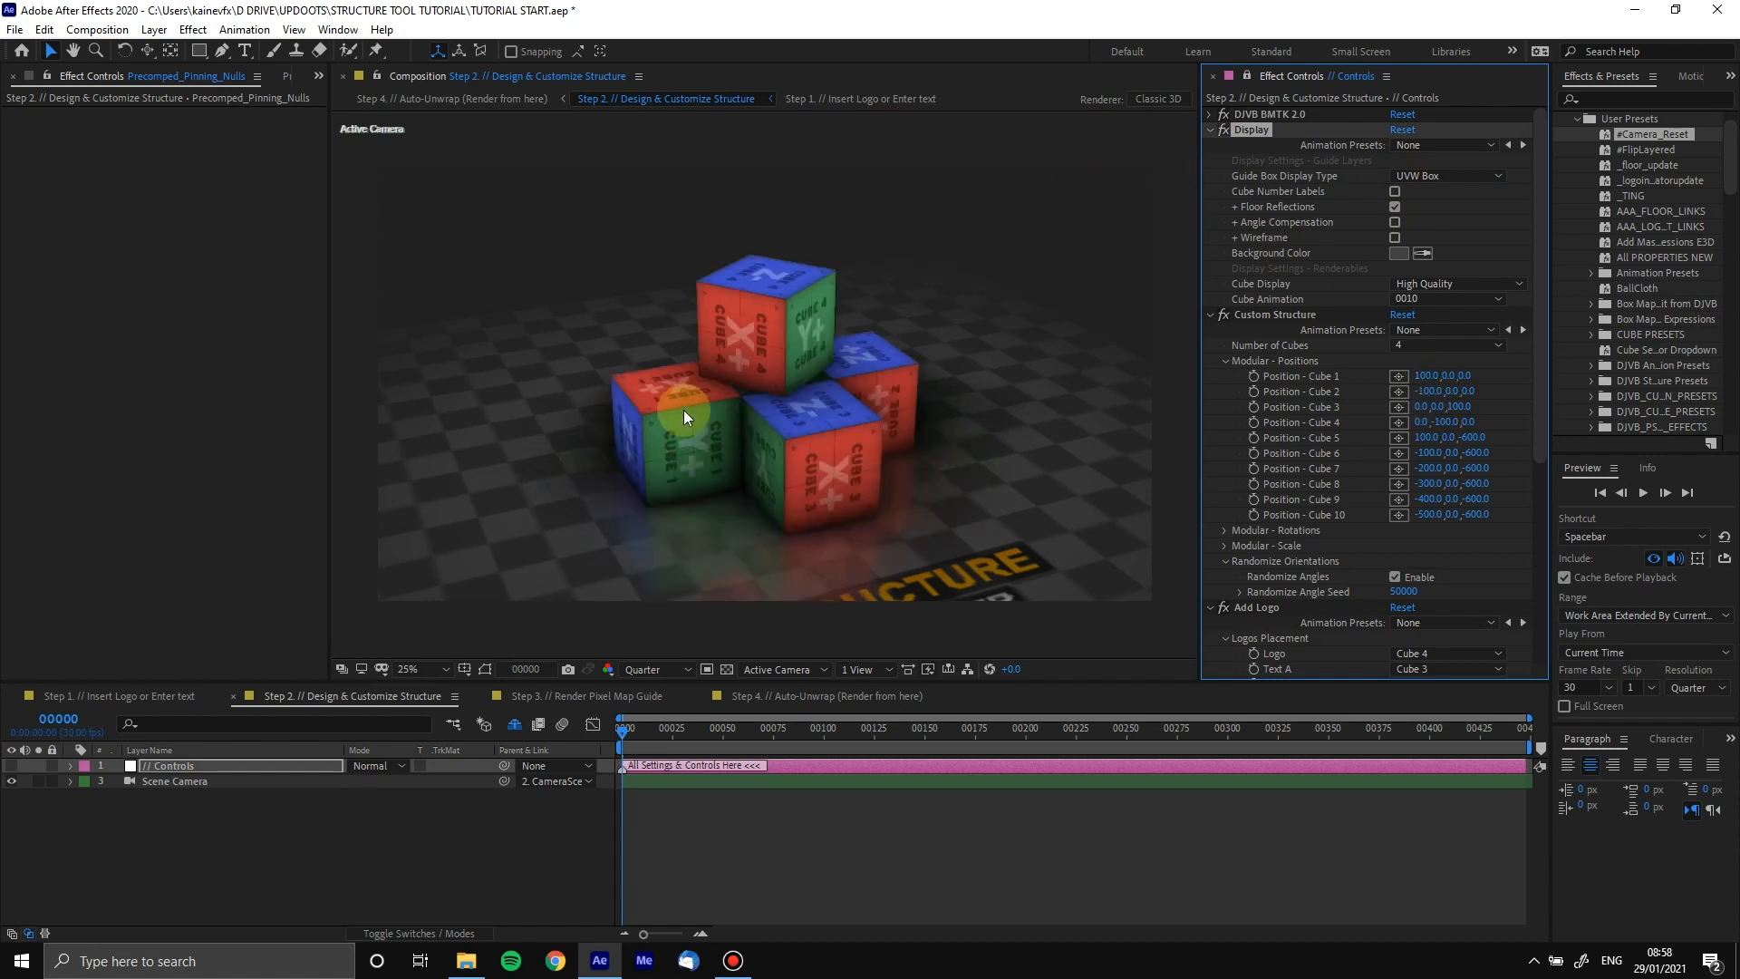
left_click(1221, 313)
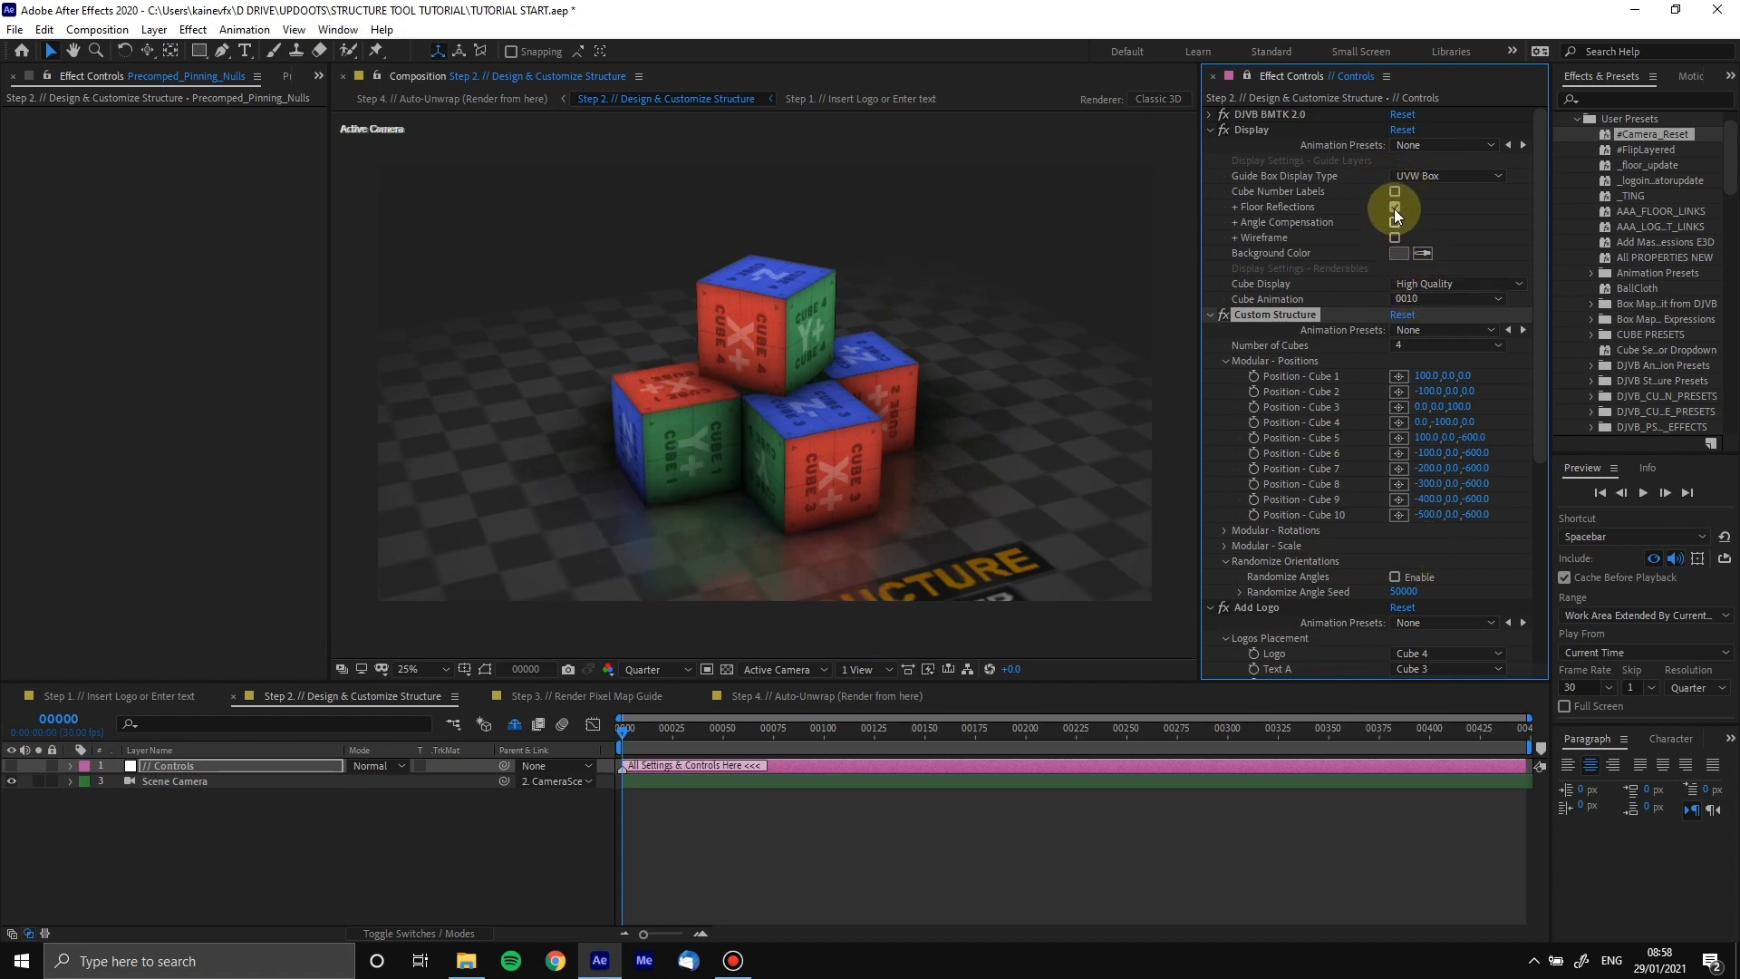
left_click(1414, 178)
left_click(1423, 279)
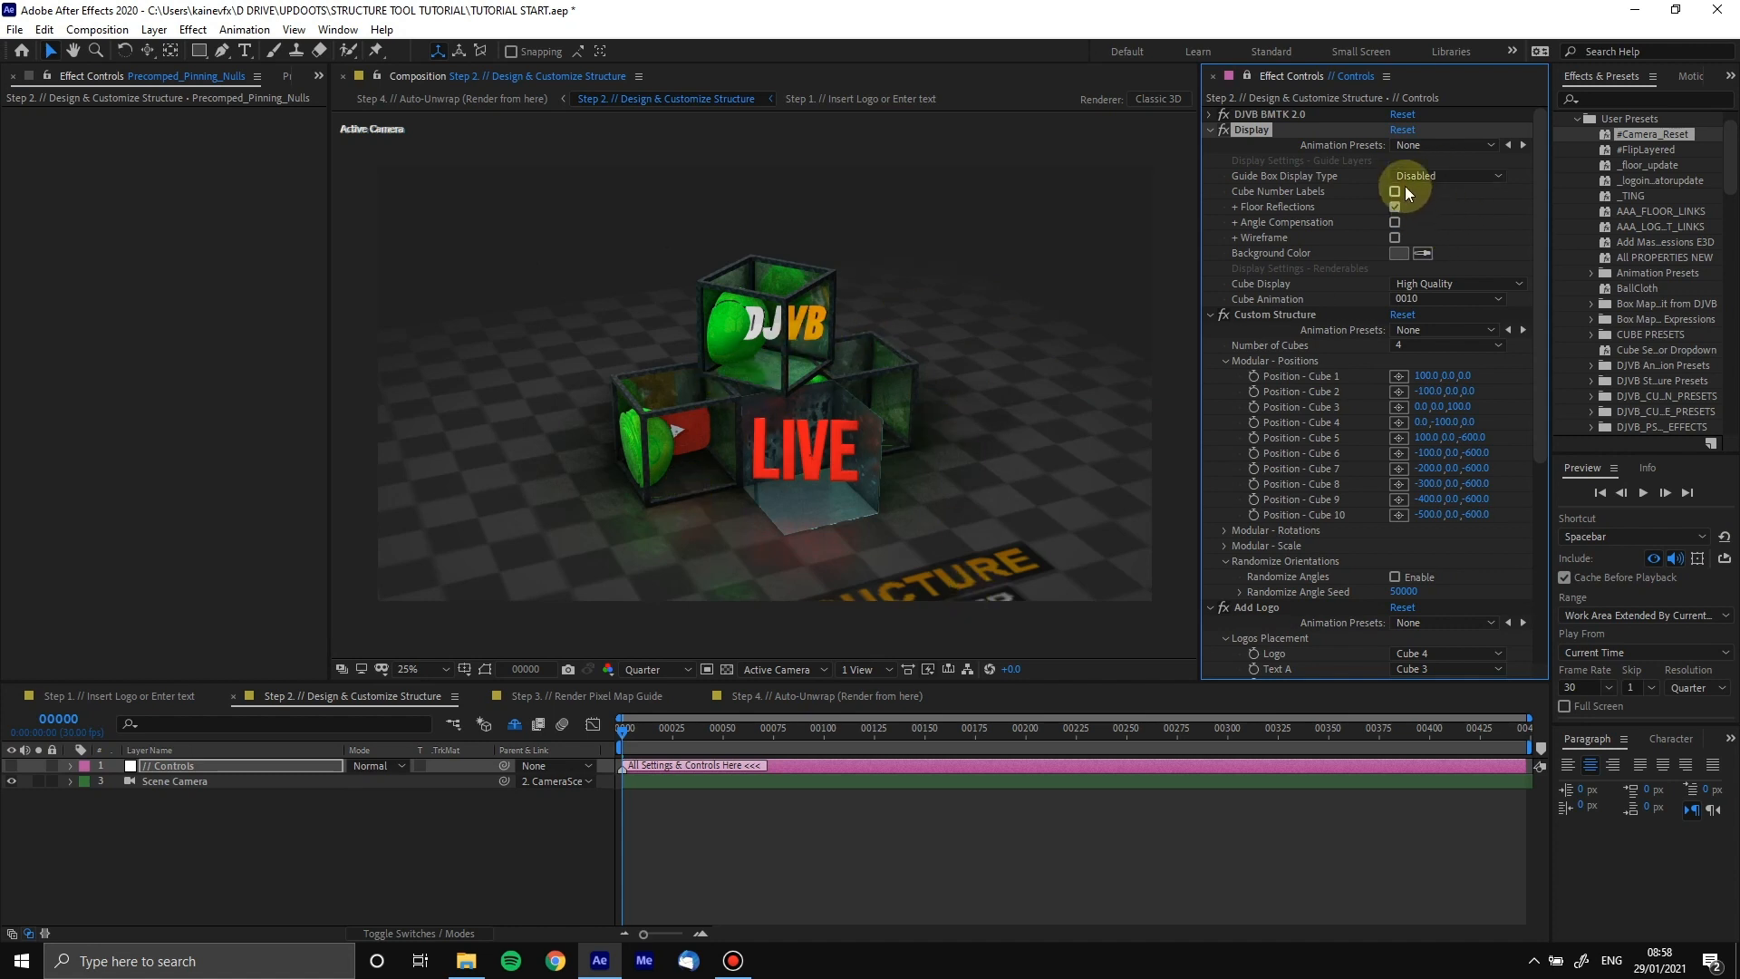
Expand the Animate Structure settings, review the available animation presets, and collapse the Cube Tumbler group
scroll(1312, 460, "down", 6)
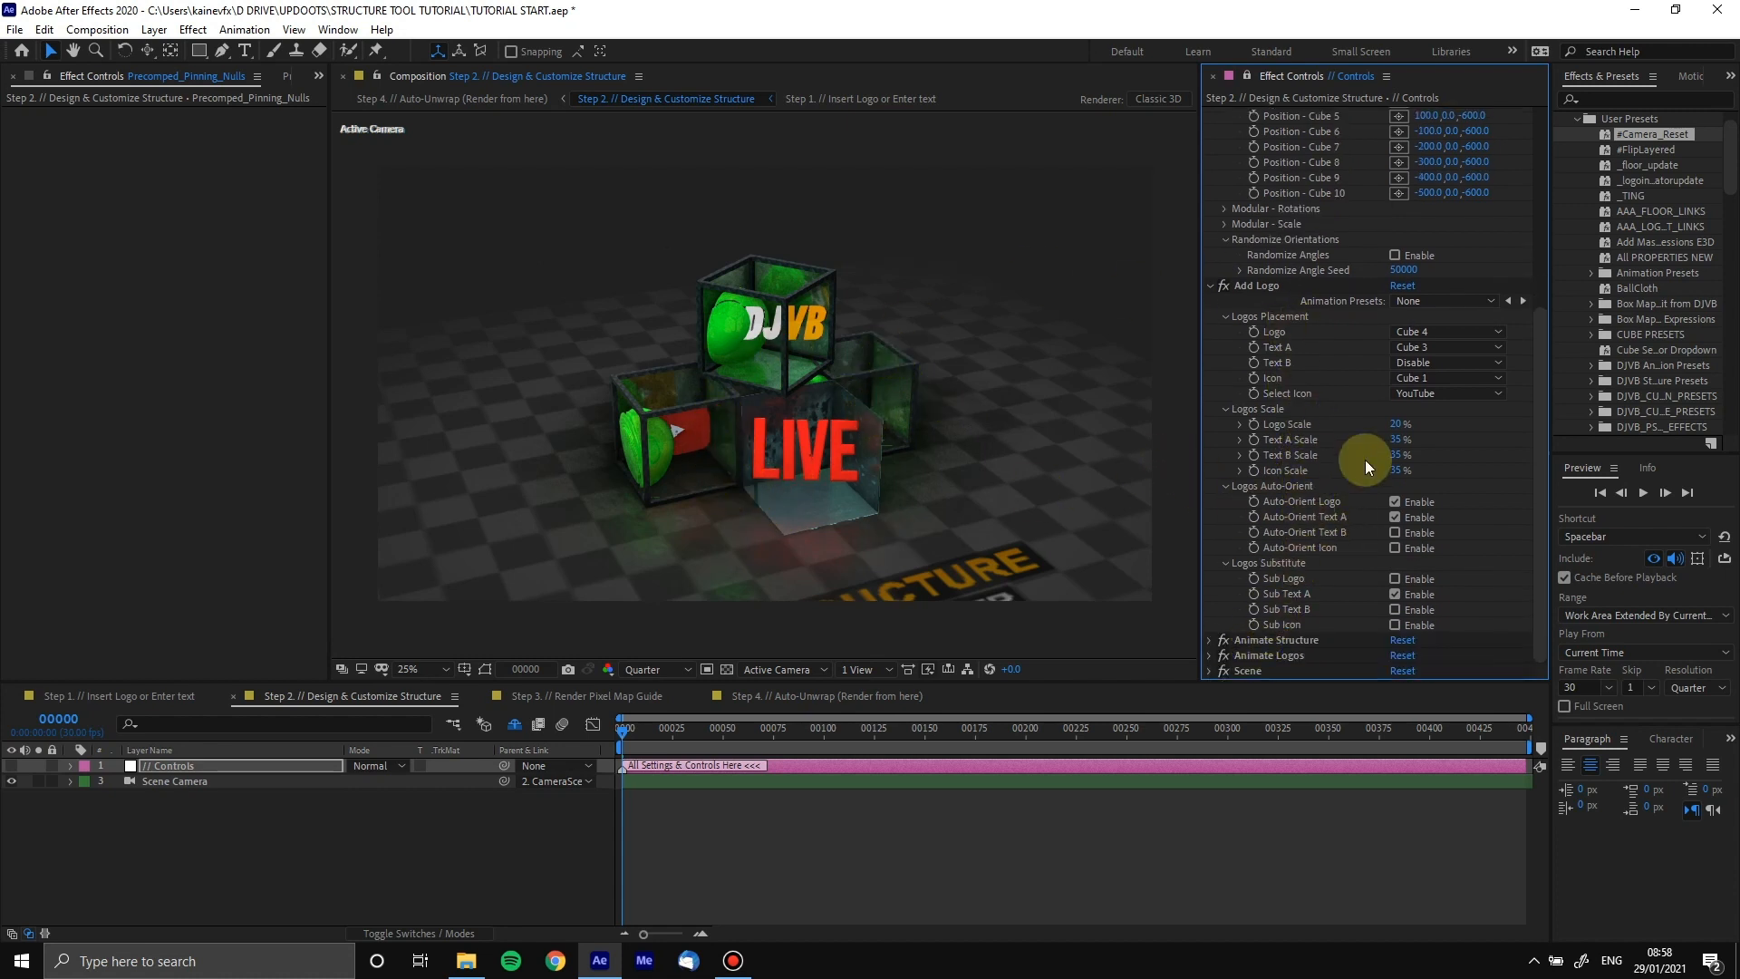
left_click(1211, 640)
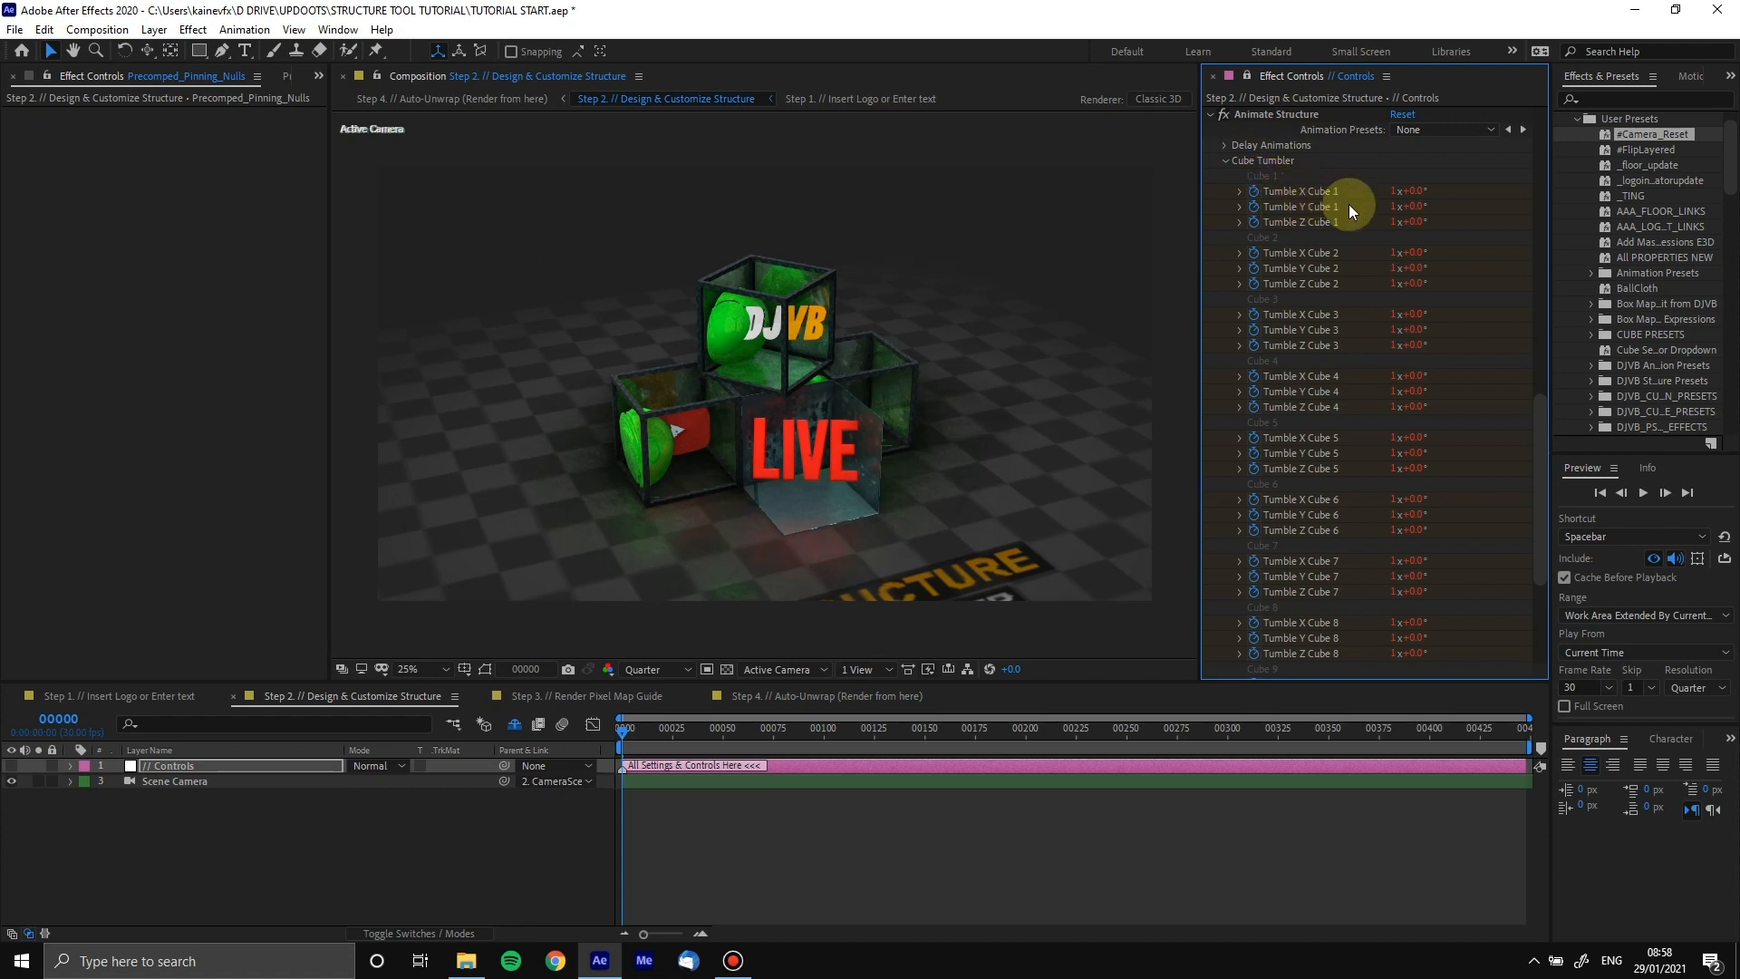
left_click(1446, 129)
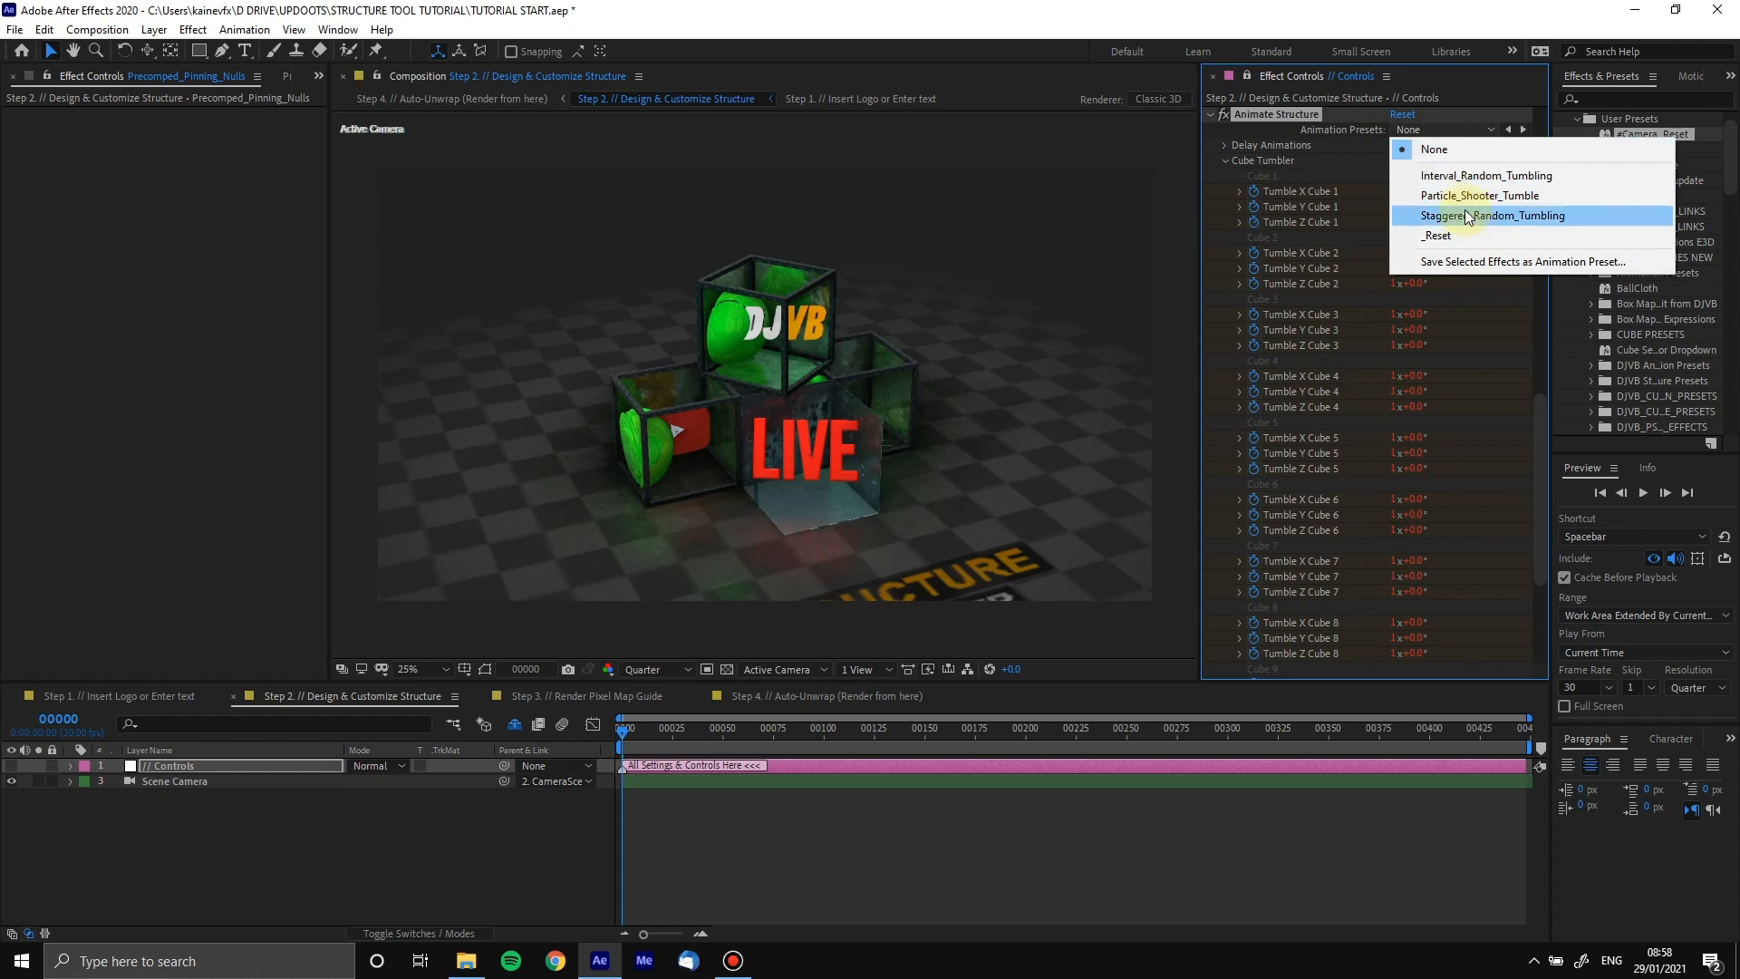
left_click(1227, 163)
left_click(1227, 162)
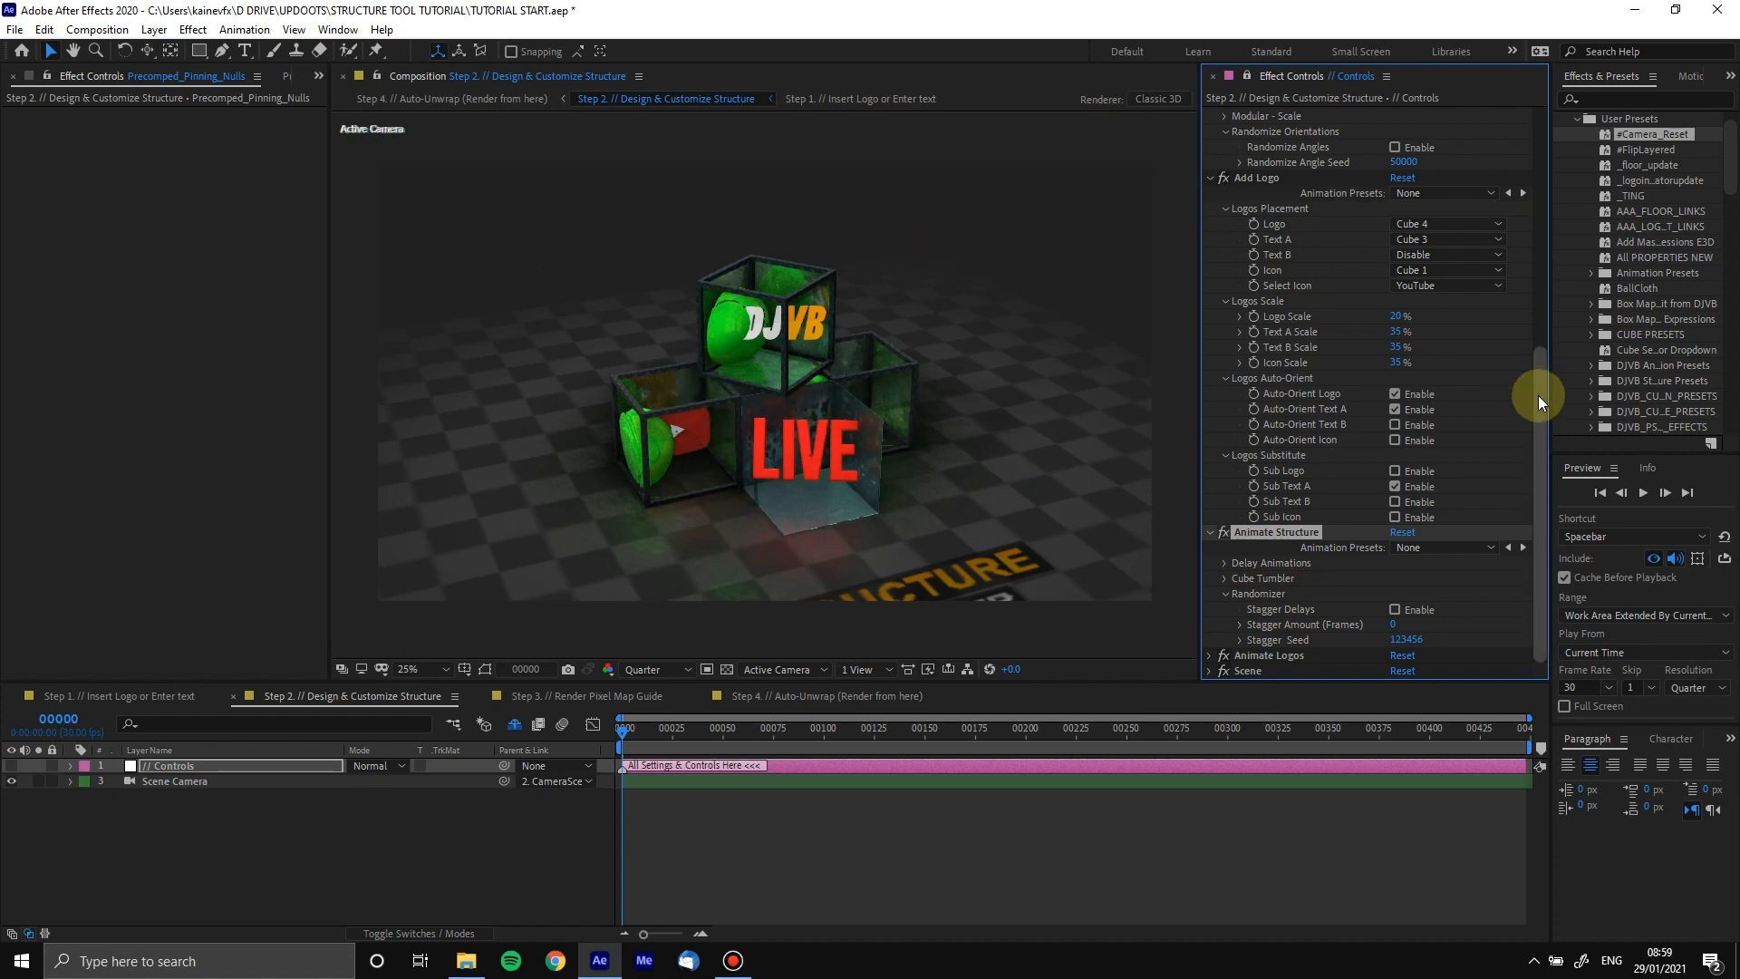
Enable the Wireframe overlay in the Display settings
left_click_drag(1541, 389, 1543, 188)
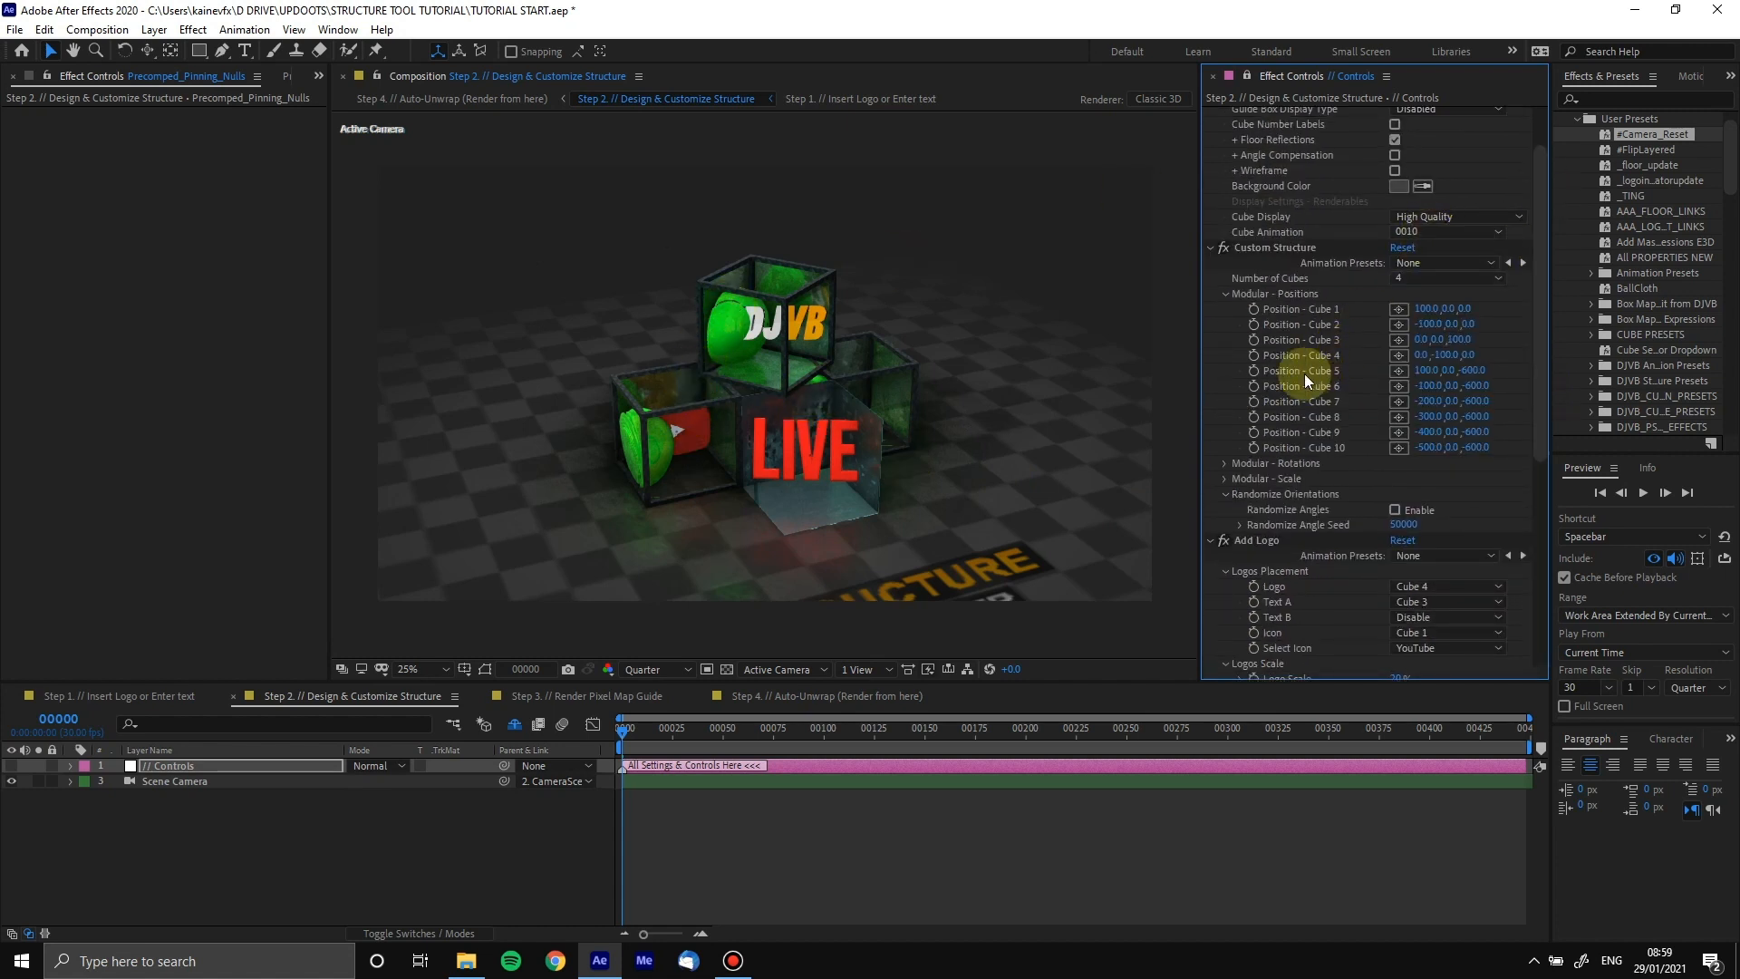
scroll(1293, 377, "up", 2)
left_click(1394, 225)
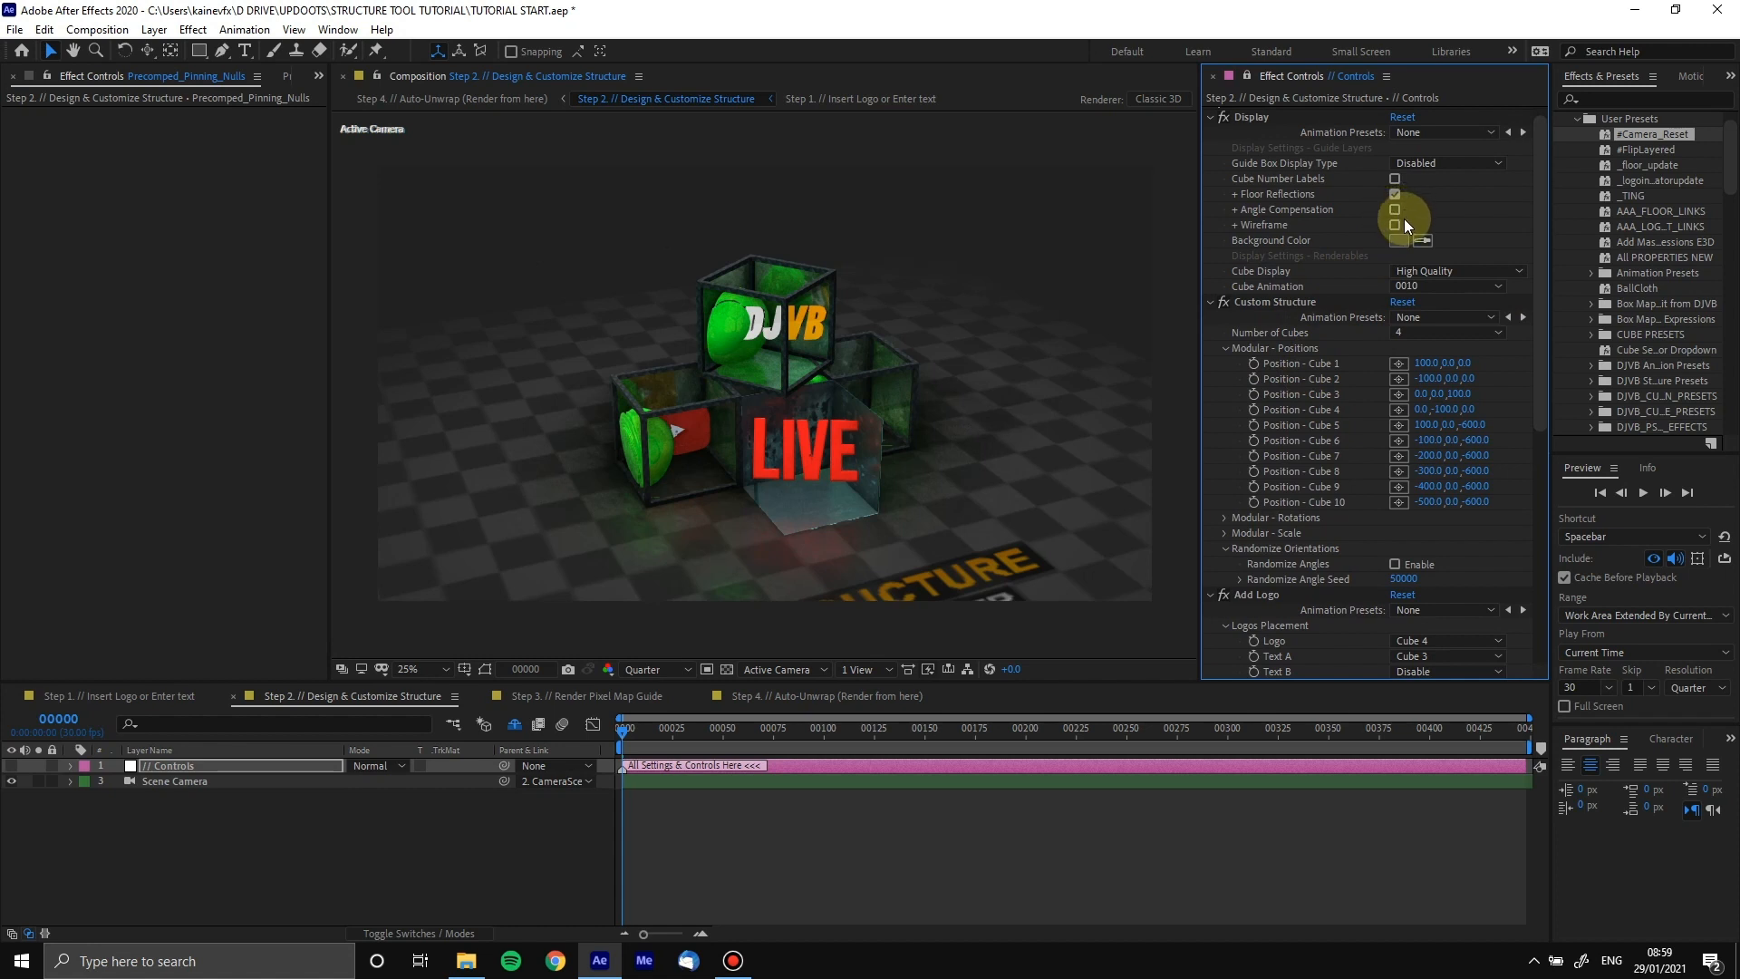
left_click(1267, 305)
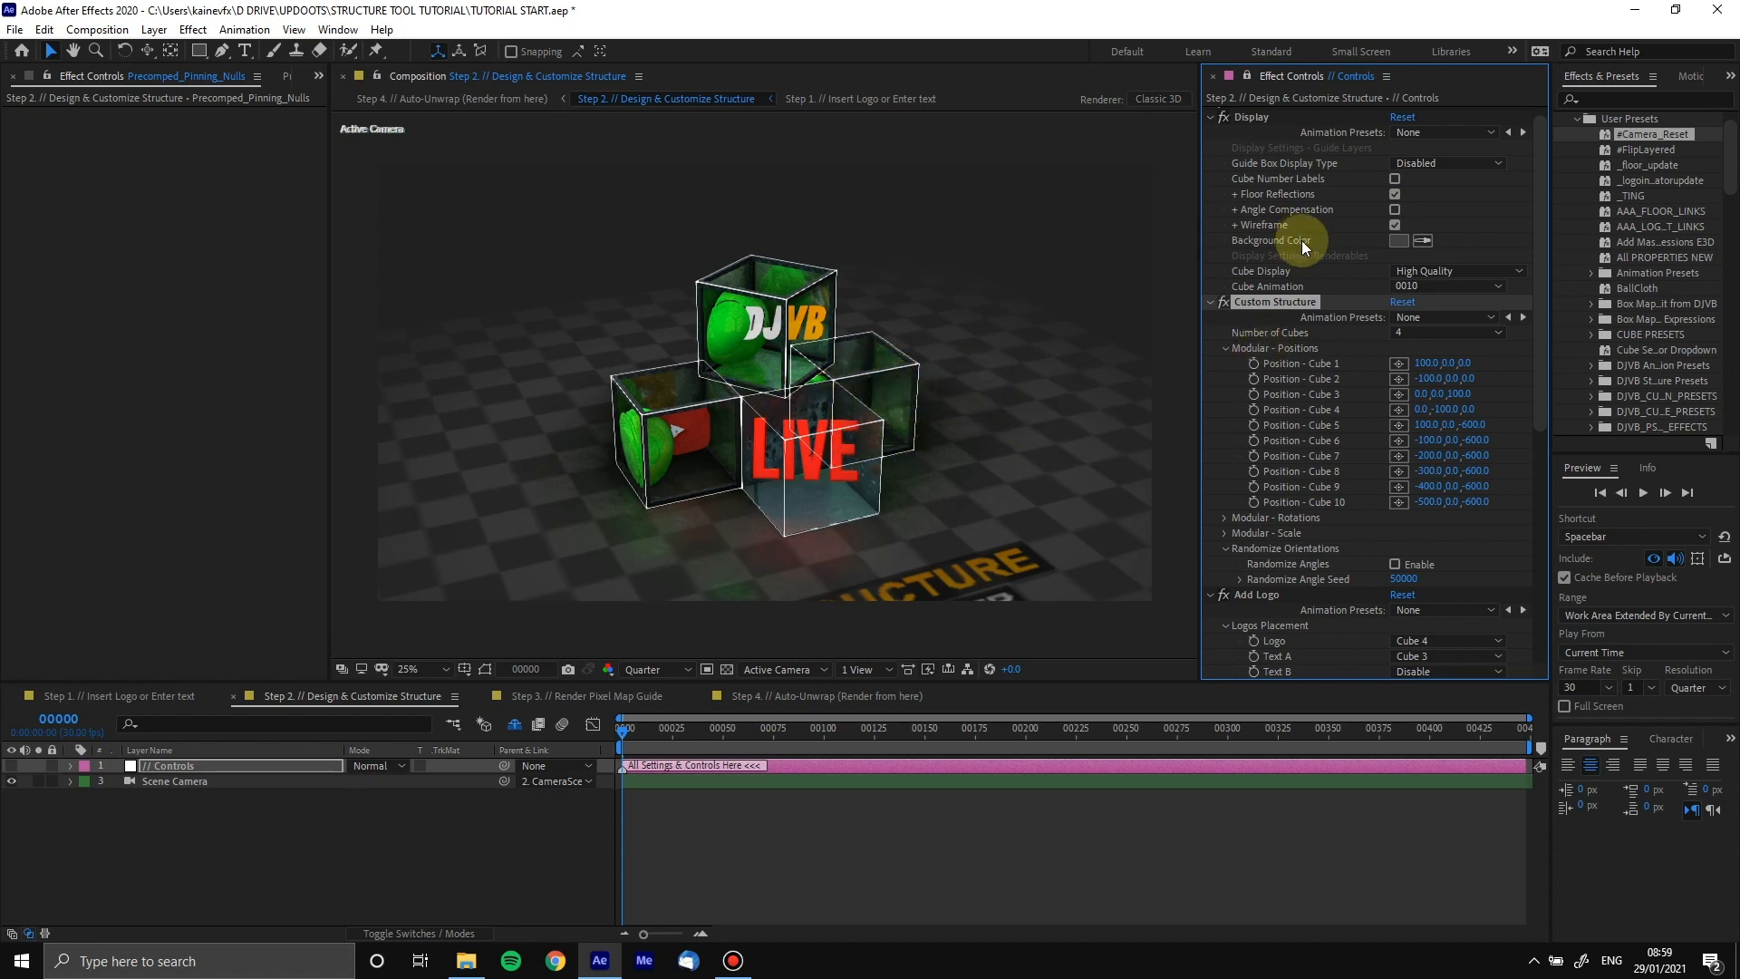
Expand the Cube Tumbler settings and examine the Controls layer's tumble keyframes in the timeline at frame 13
left_click_drag(1535, 234, 1551, 410)
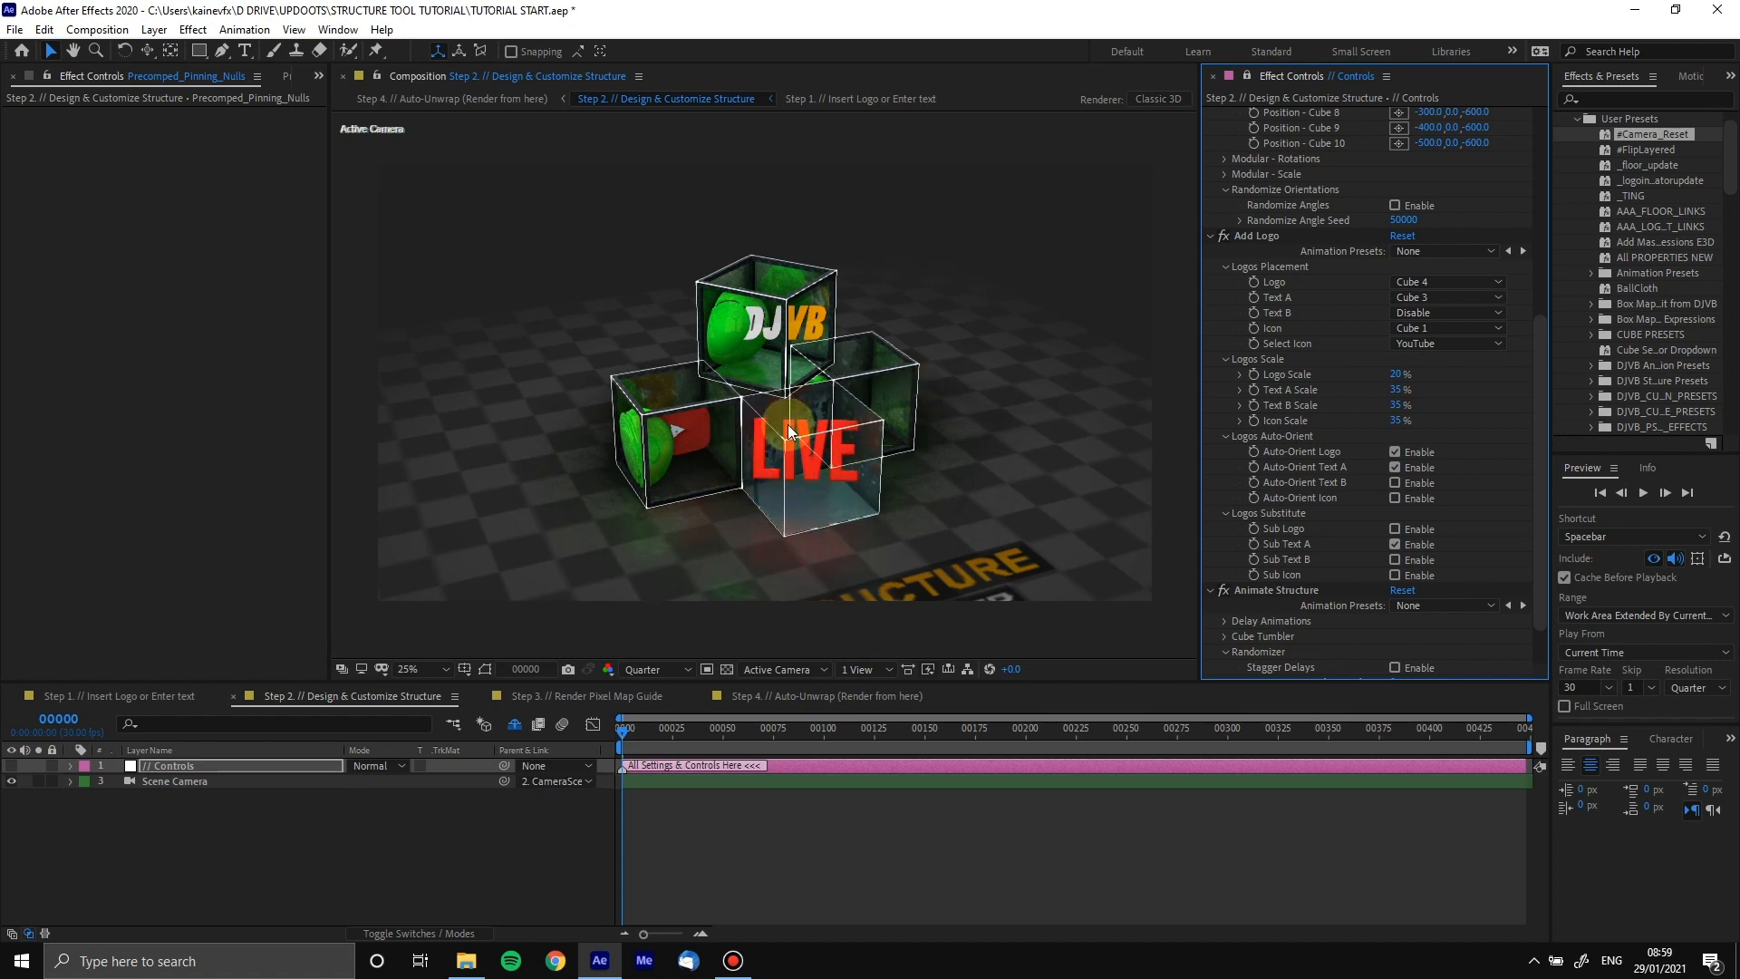
scroll(1292, 272, "down", 1)
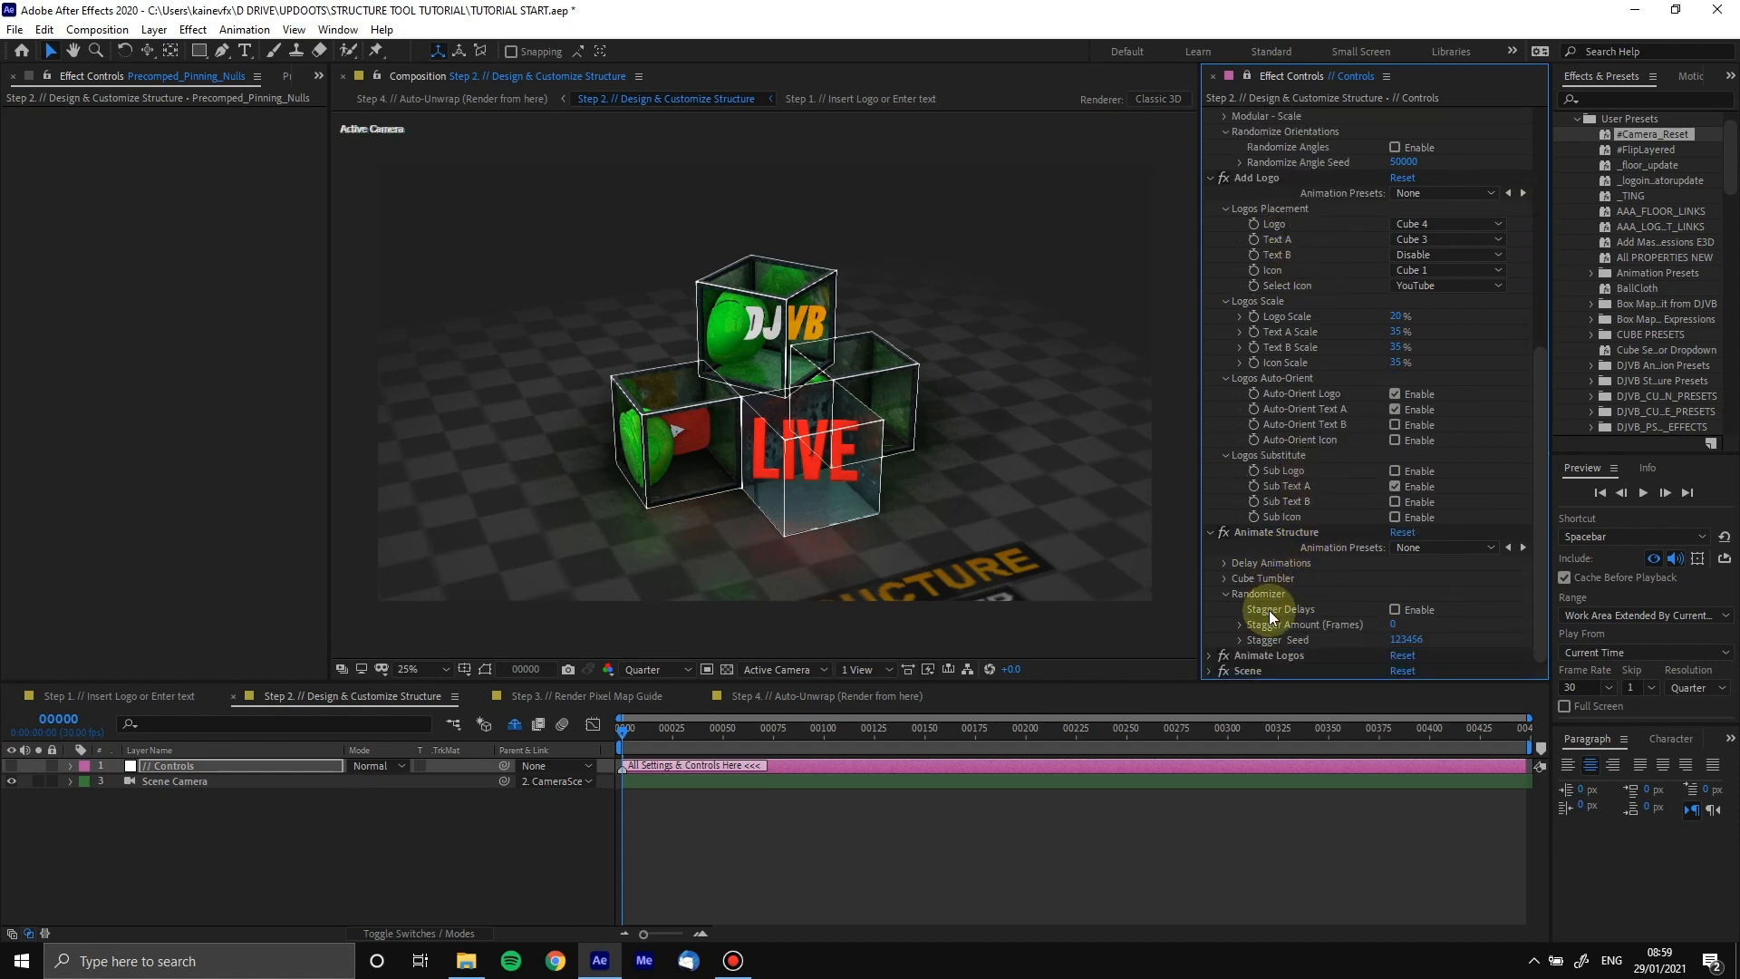
left_click(1225, 579)
scroll(1225, 584, "down", 8)
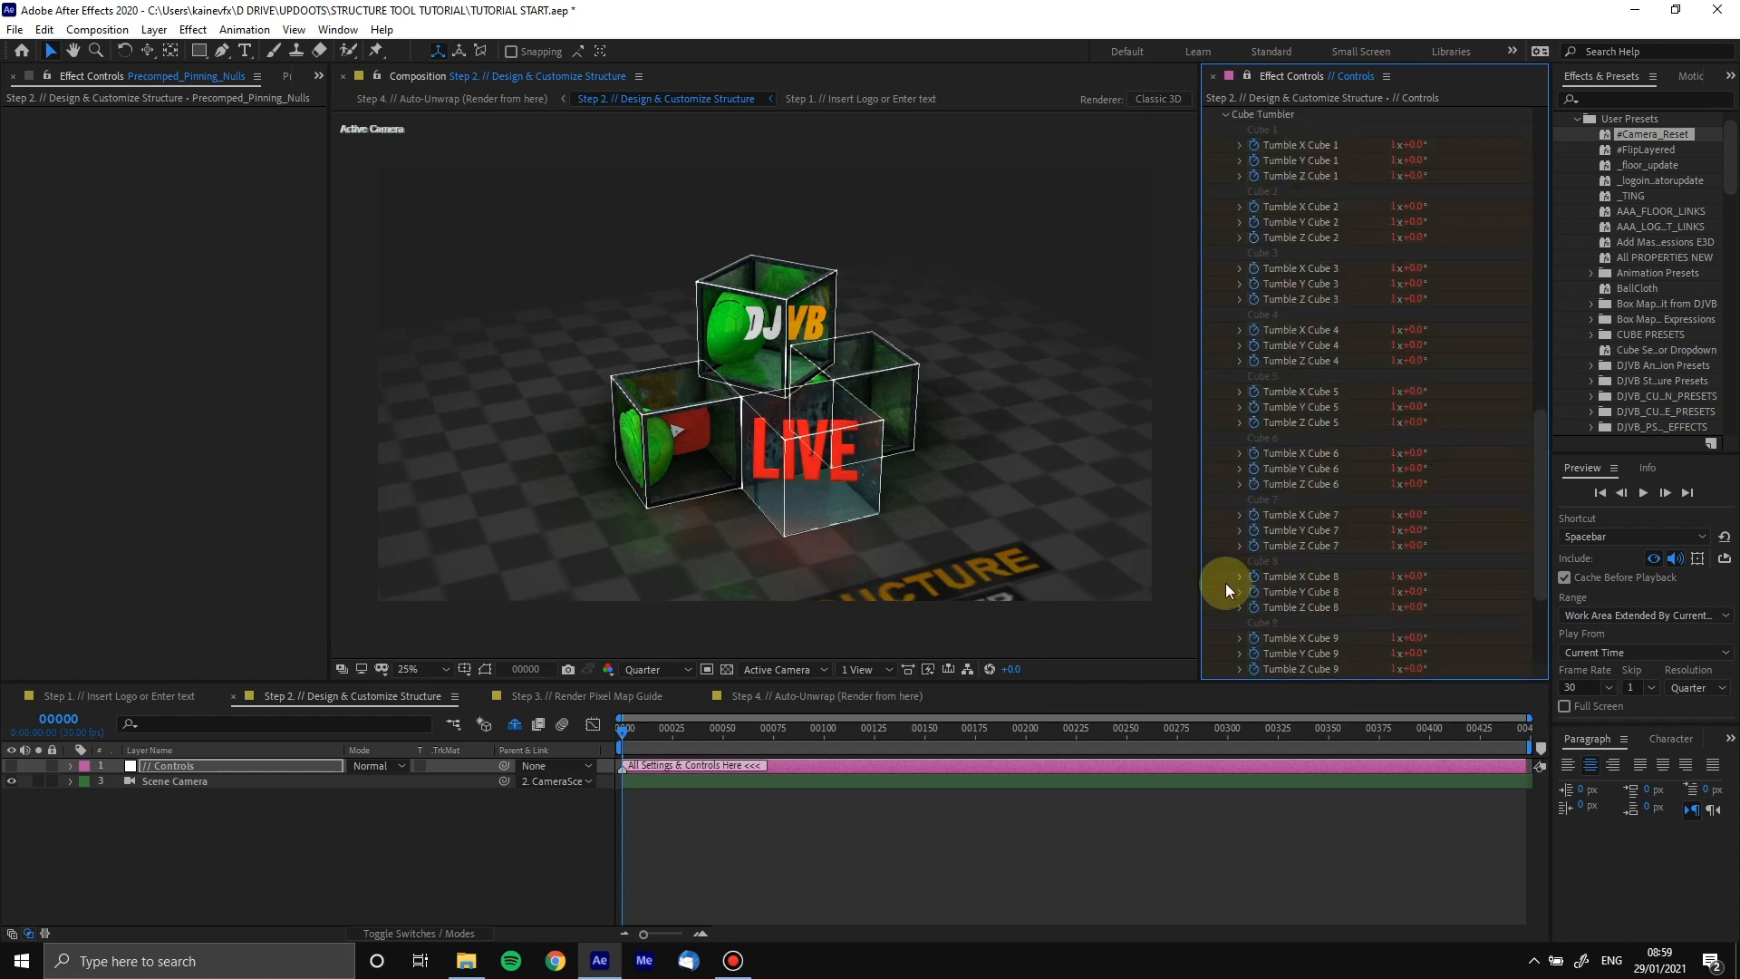
scroll(1313, 344, "up", 2)
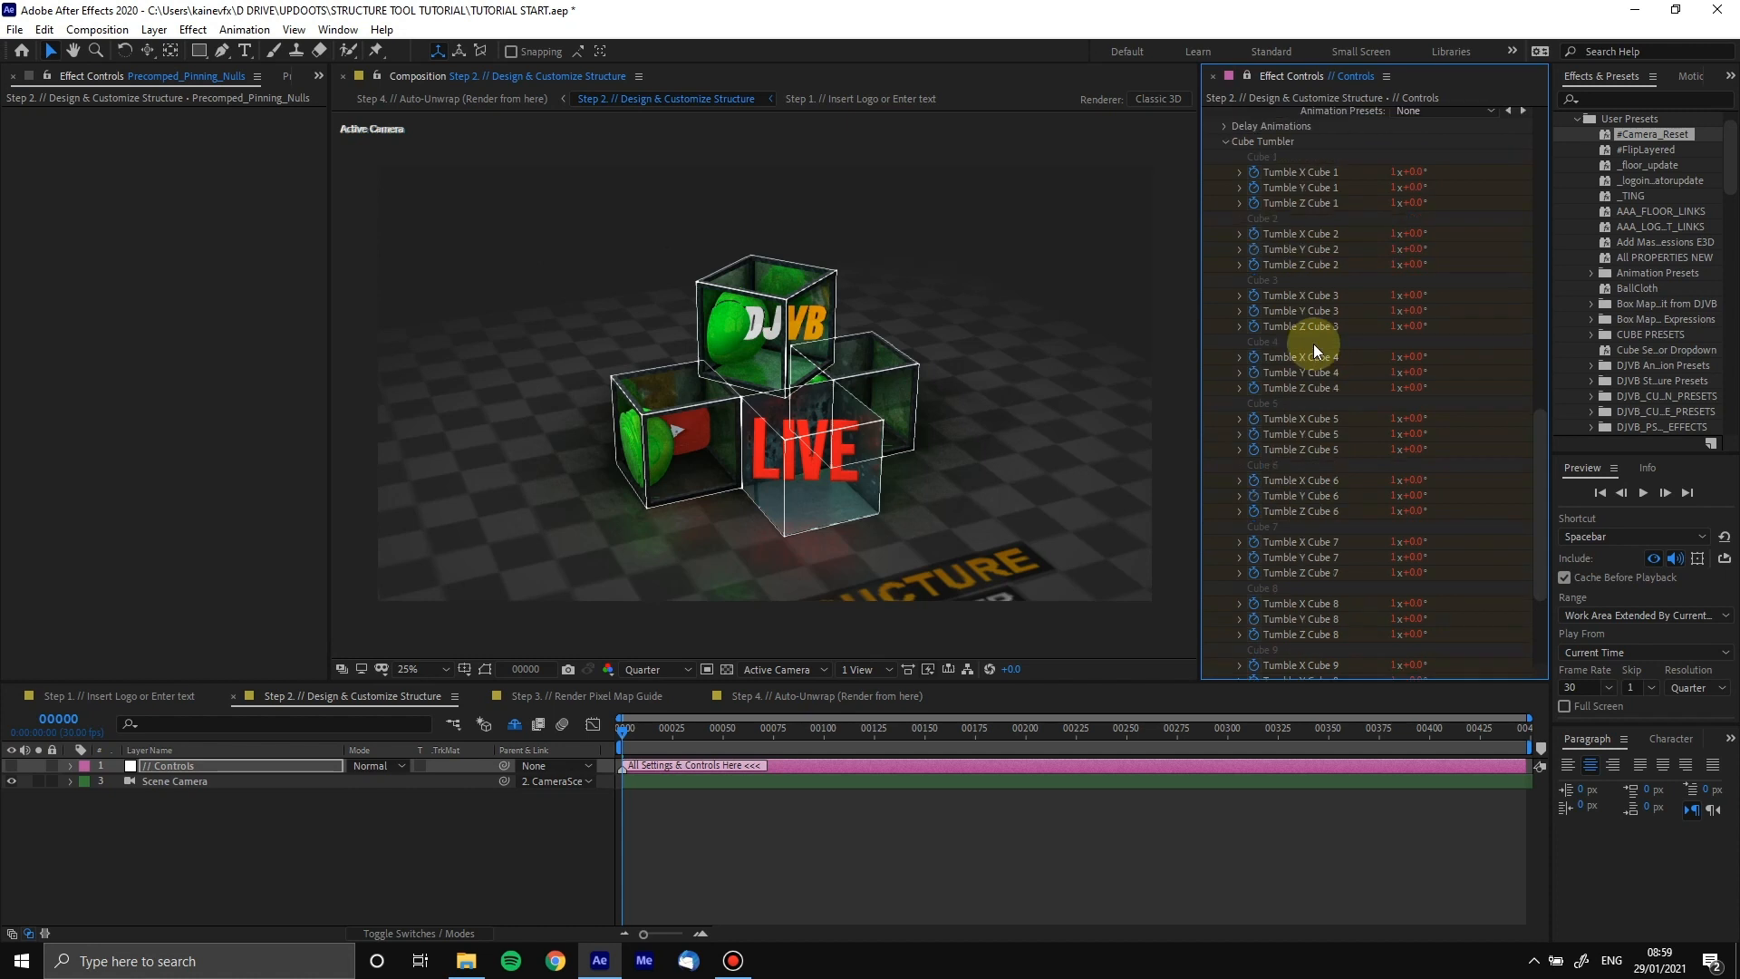
left_click(651, 732)
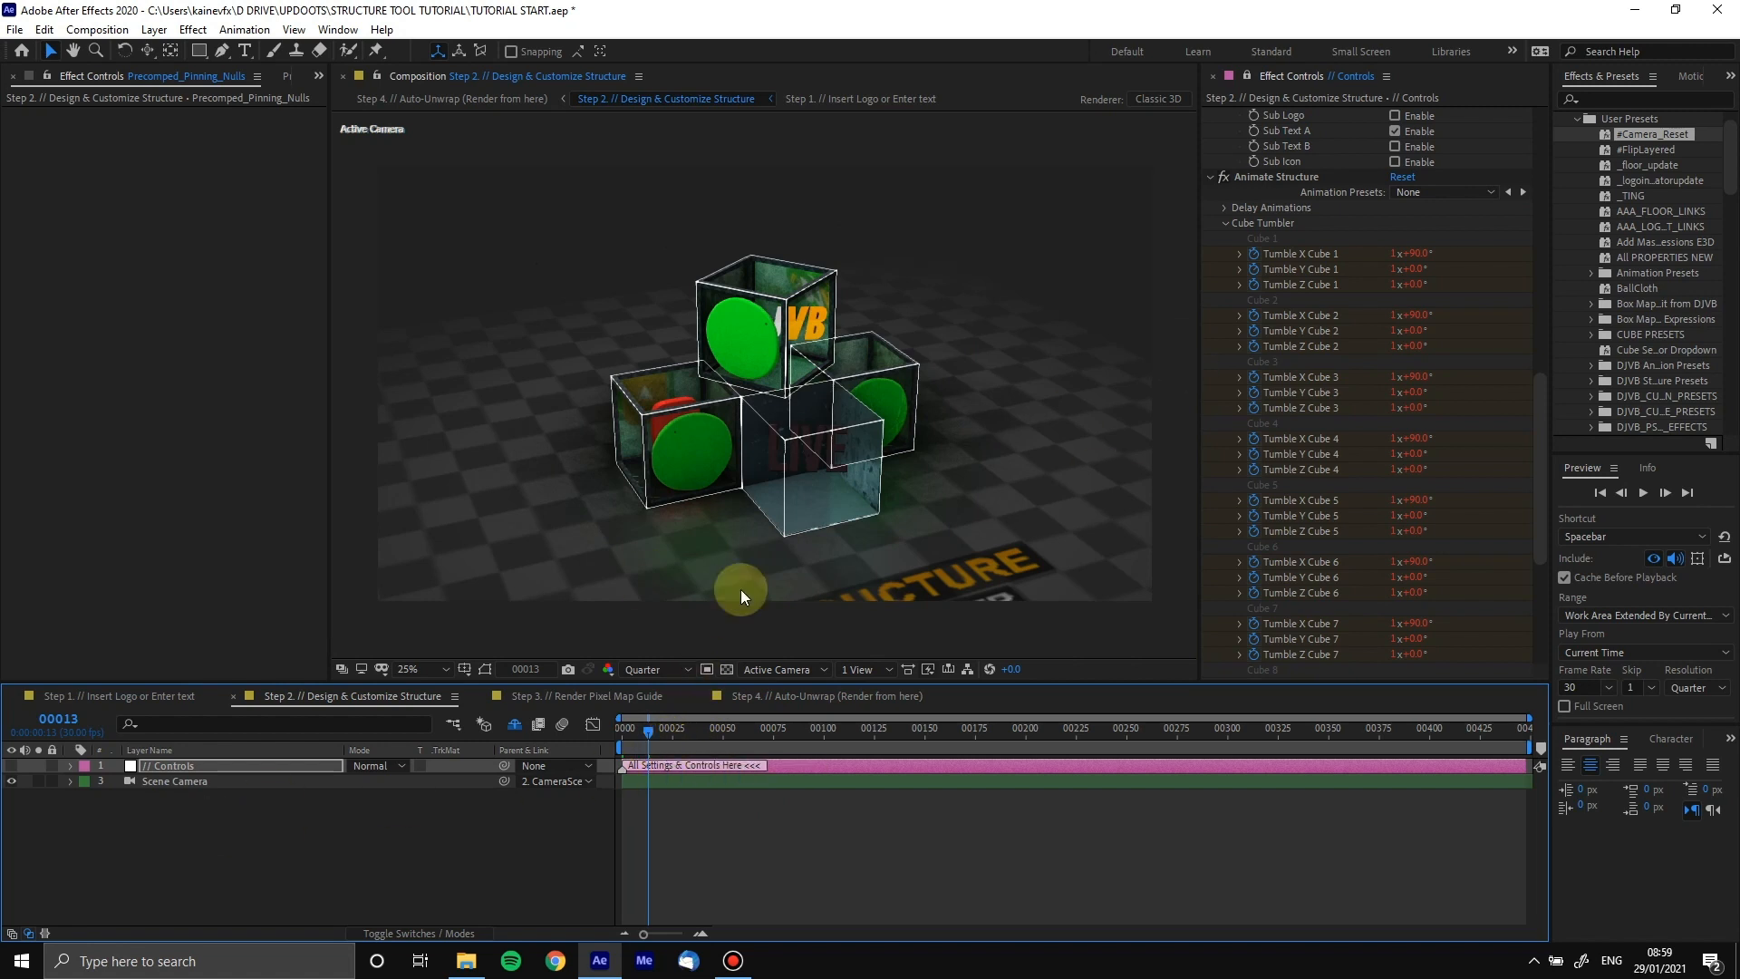
key("u")
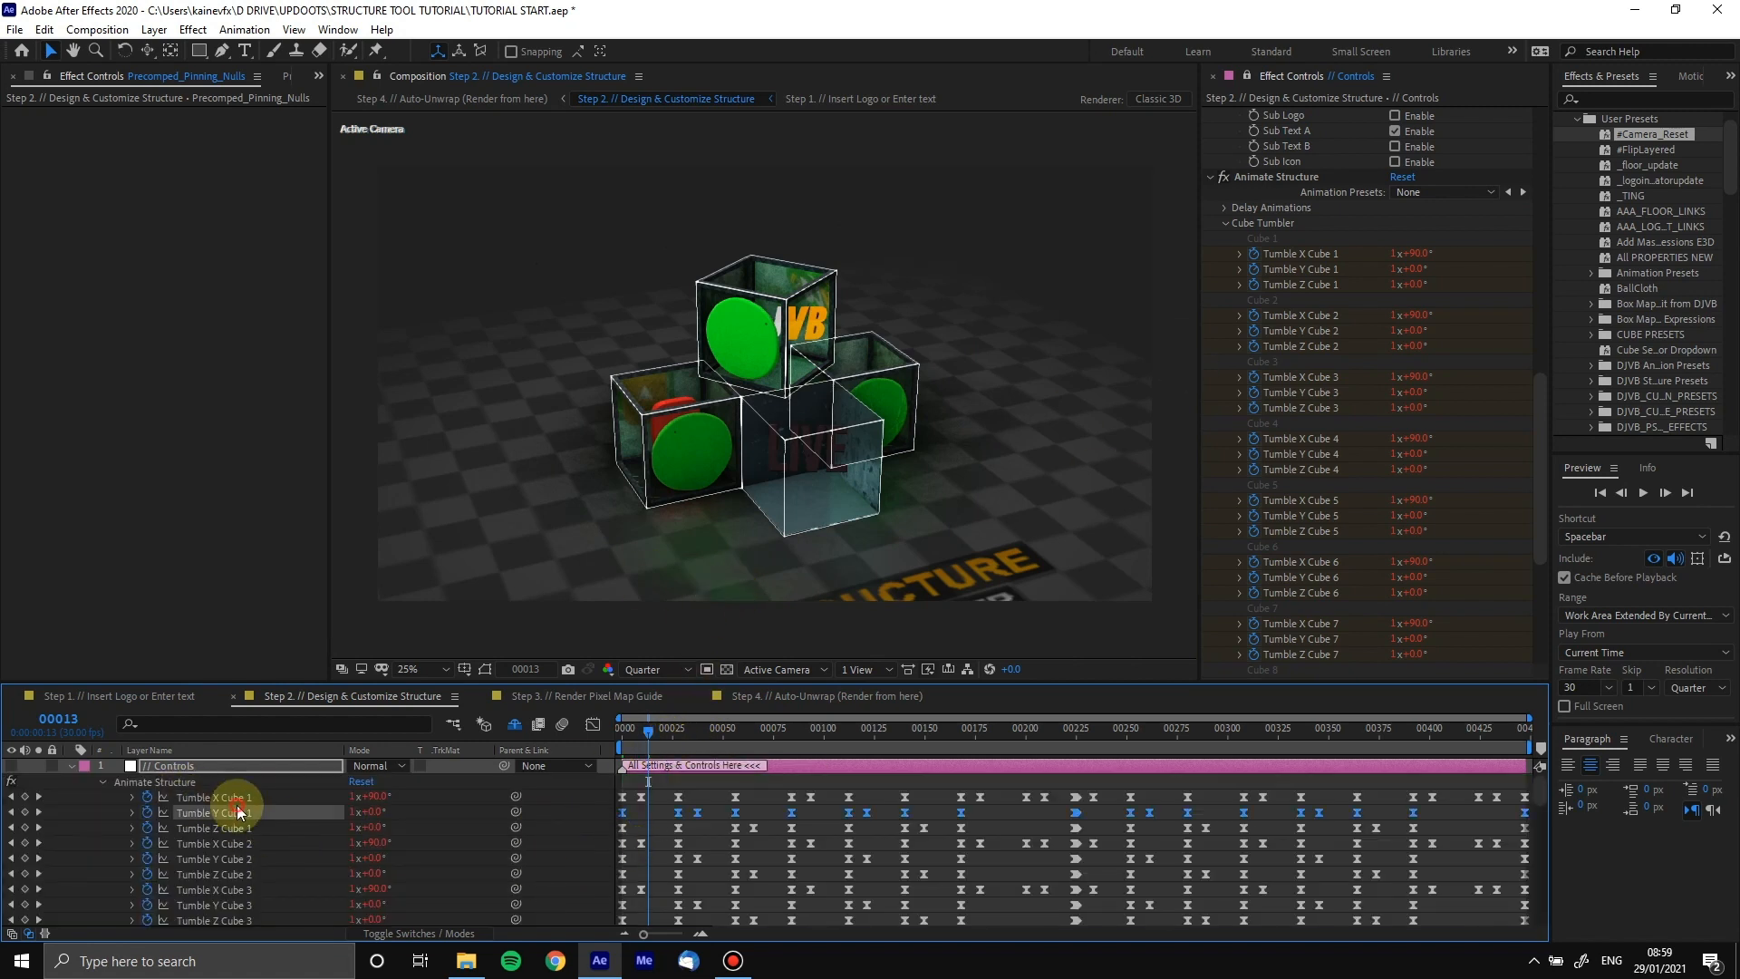
left_click(249, 783)
scroll(275, 839, "down", 3)
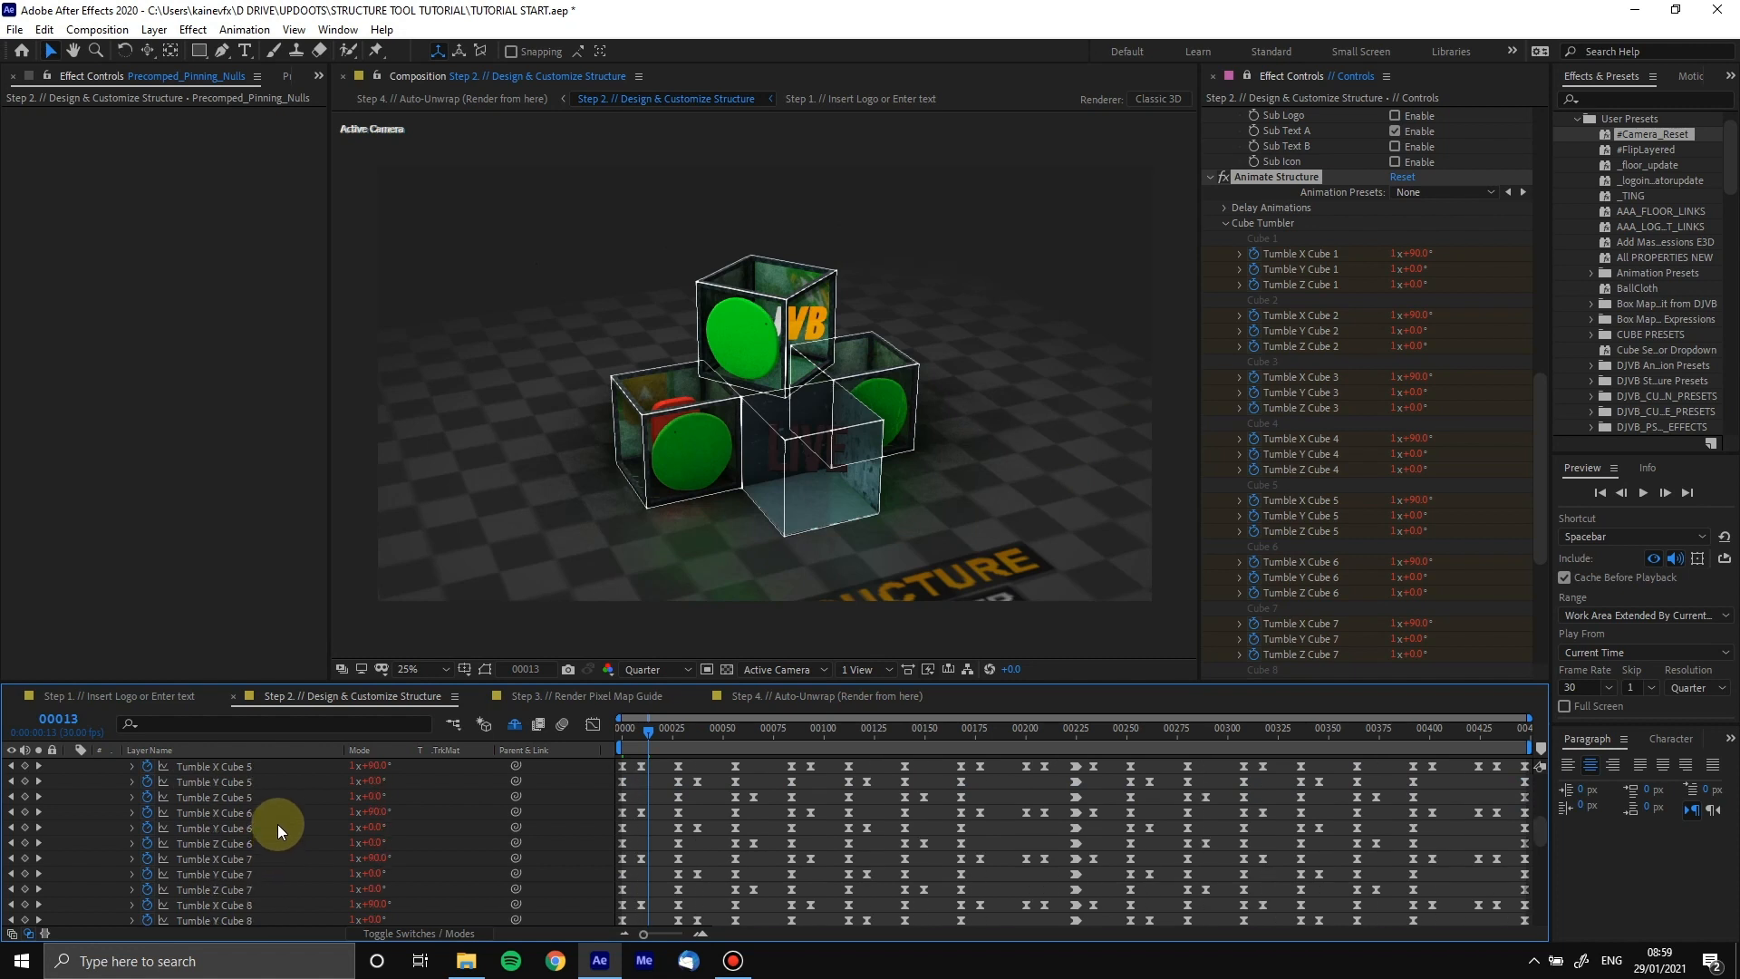
Apply the _Reset animation preset to Animate Structure and collapse the Animate Logos properties in the timeline
left_click(1401, 193)
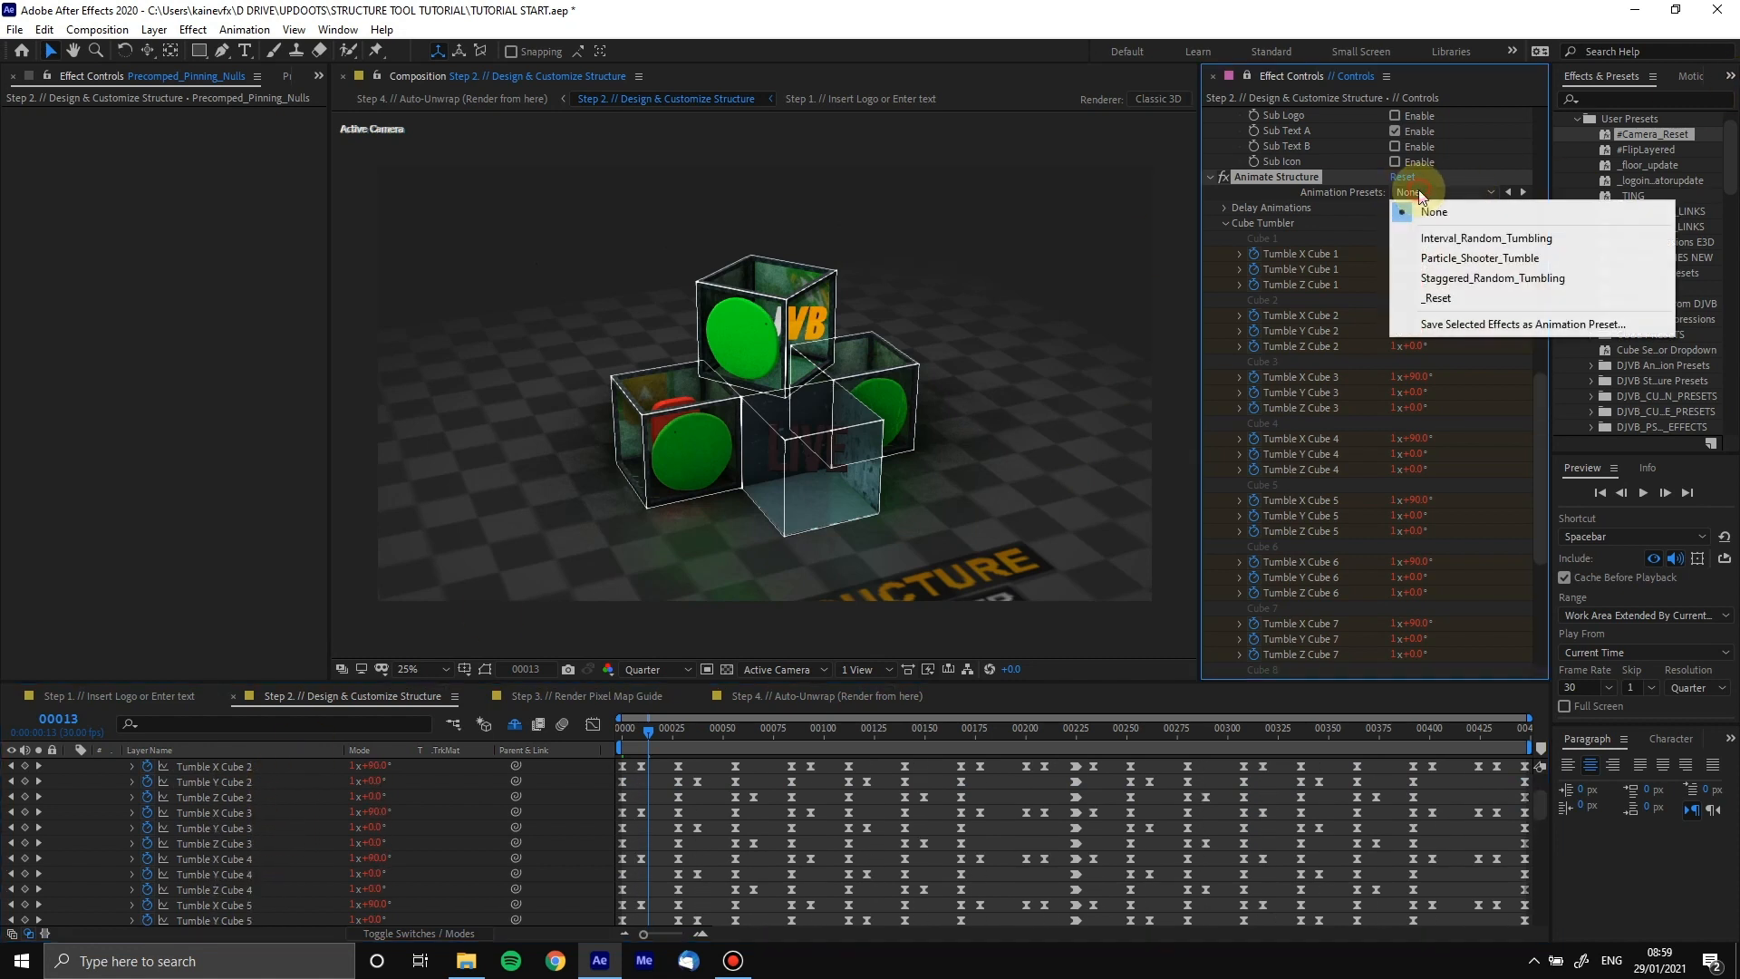
left_click(1459, 301)
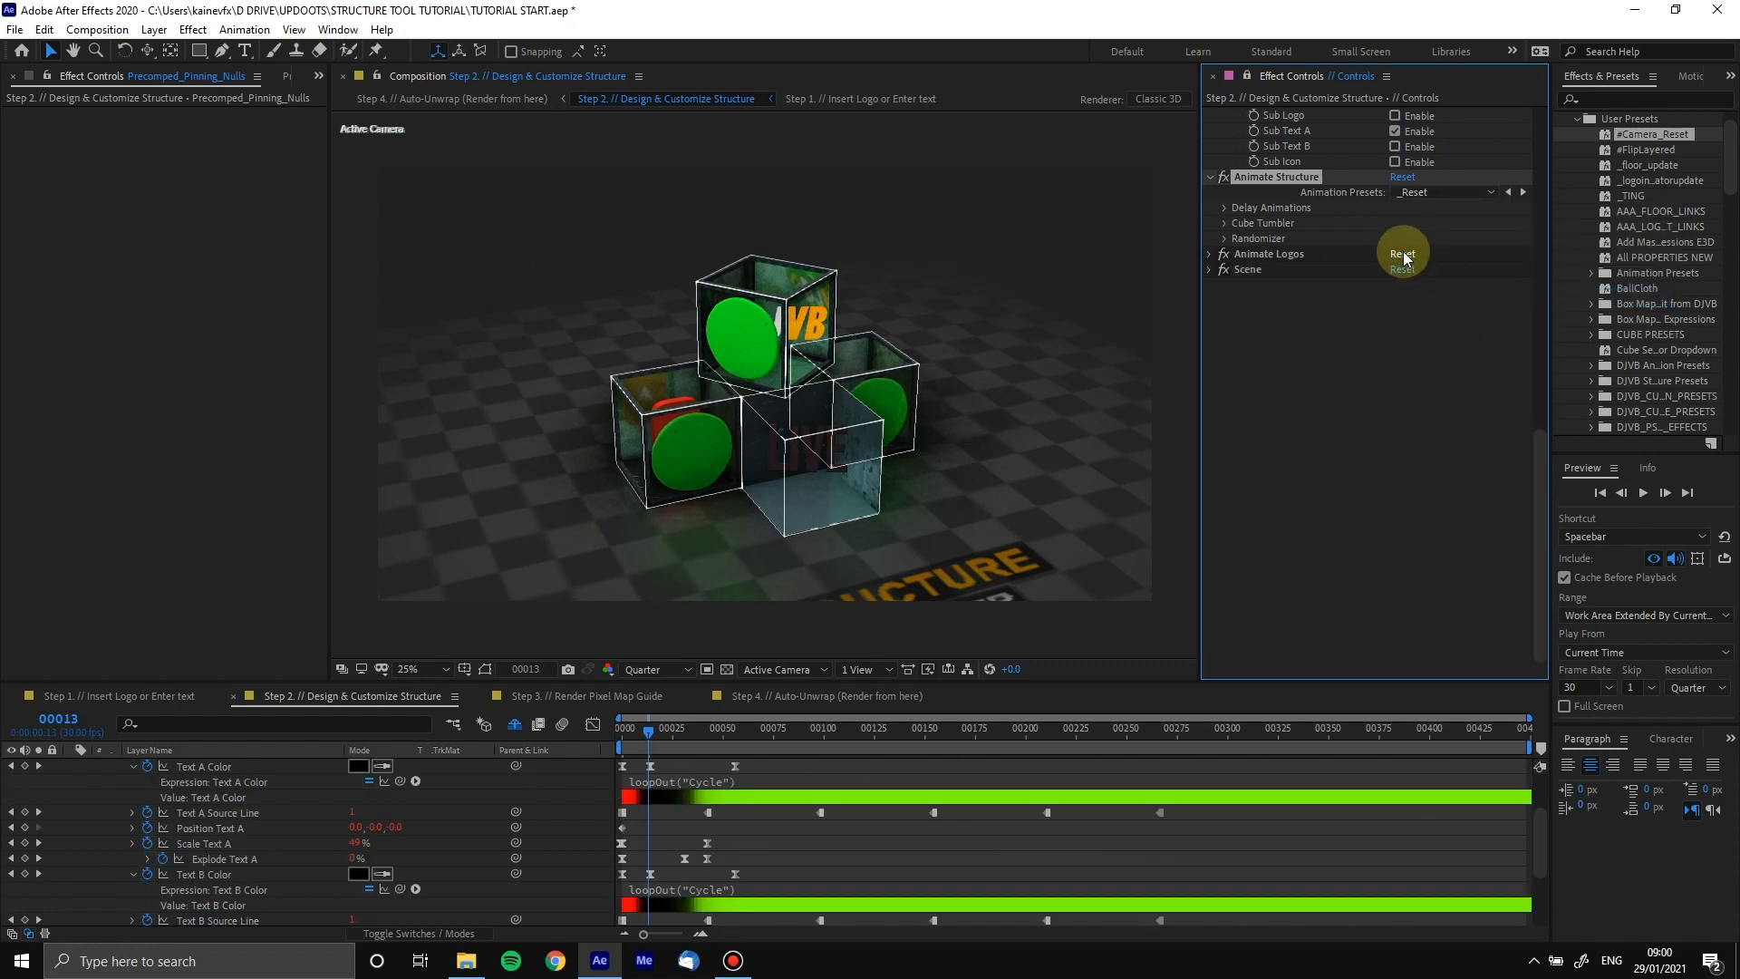
scroll(225, 823, "up", 3)
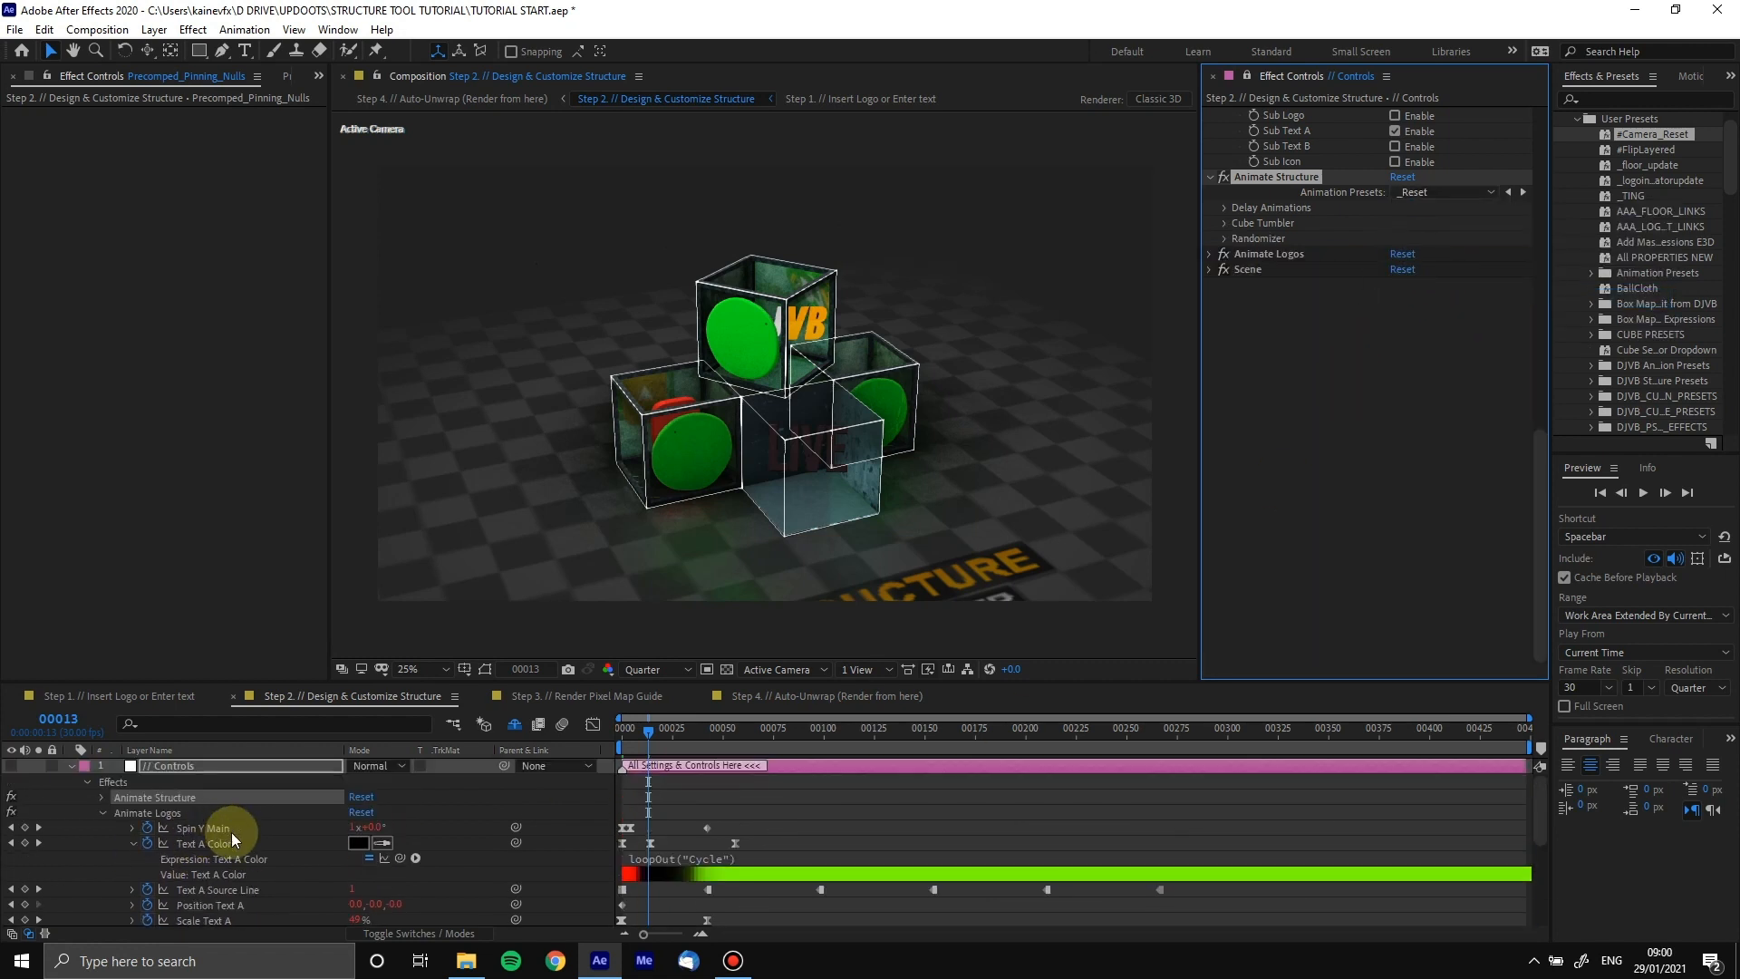
left_click(101, 813)
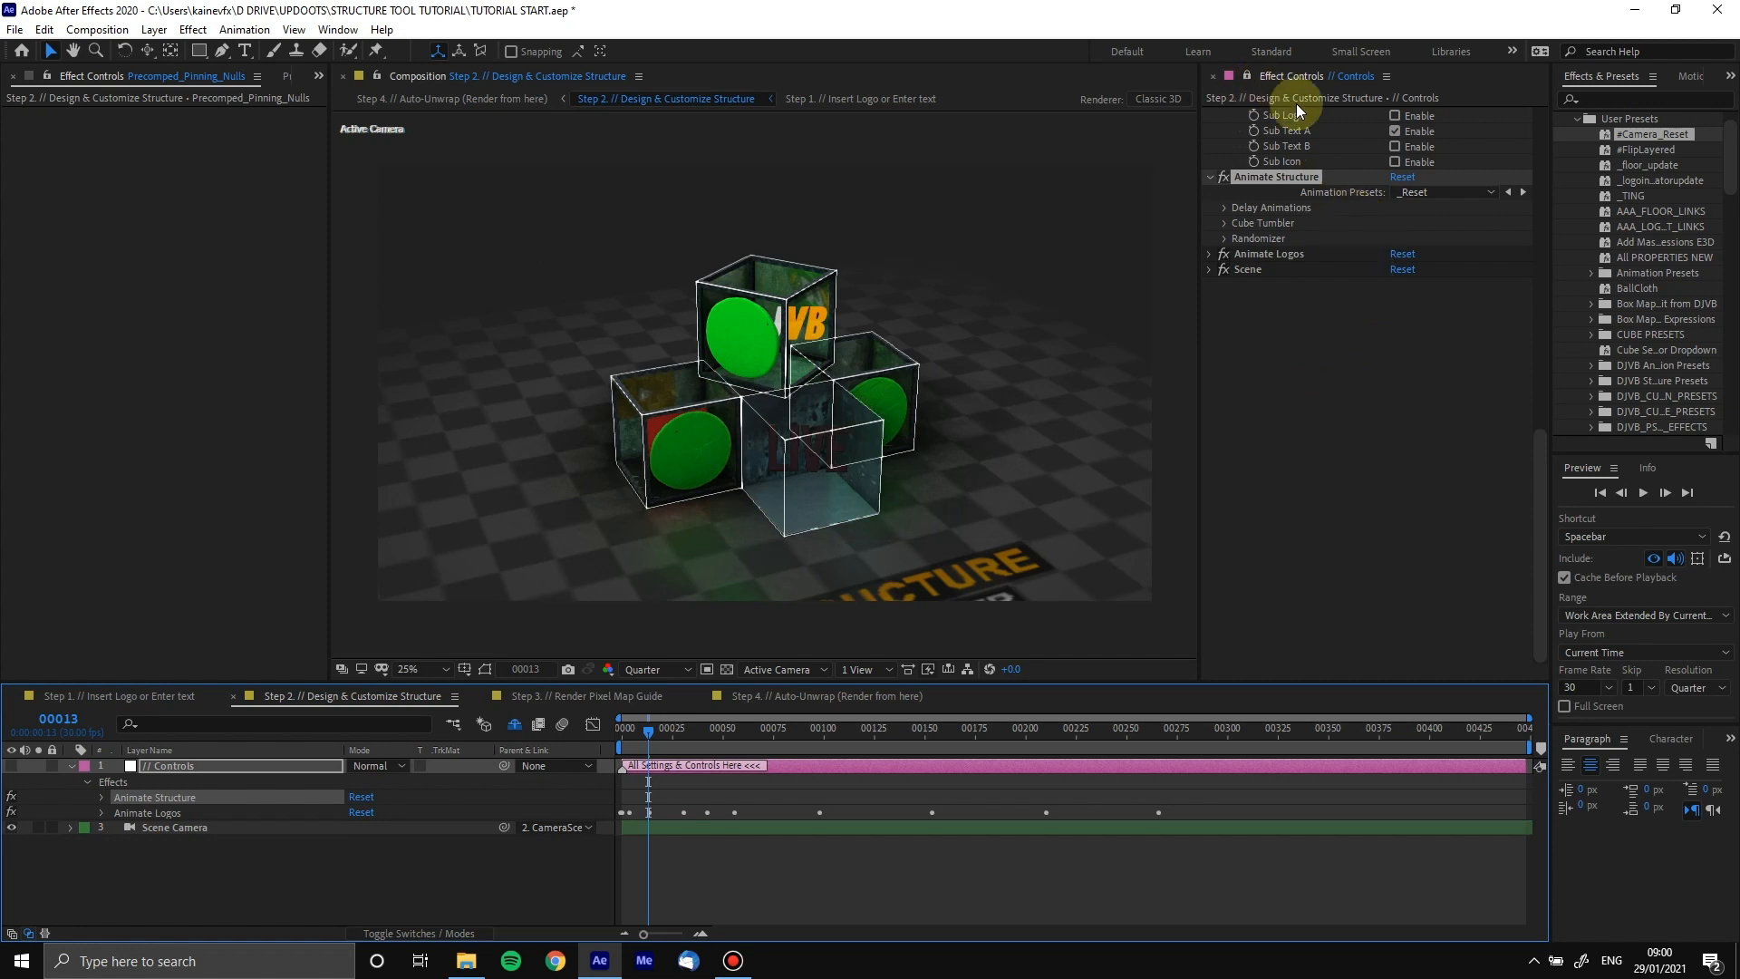
Expand the Cube Tumbler settings, try a rotation on Tumble X Cube 1, and set it back to 0°
left_click(1427, 191)
left_click(1307, 341)
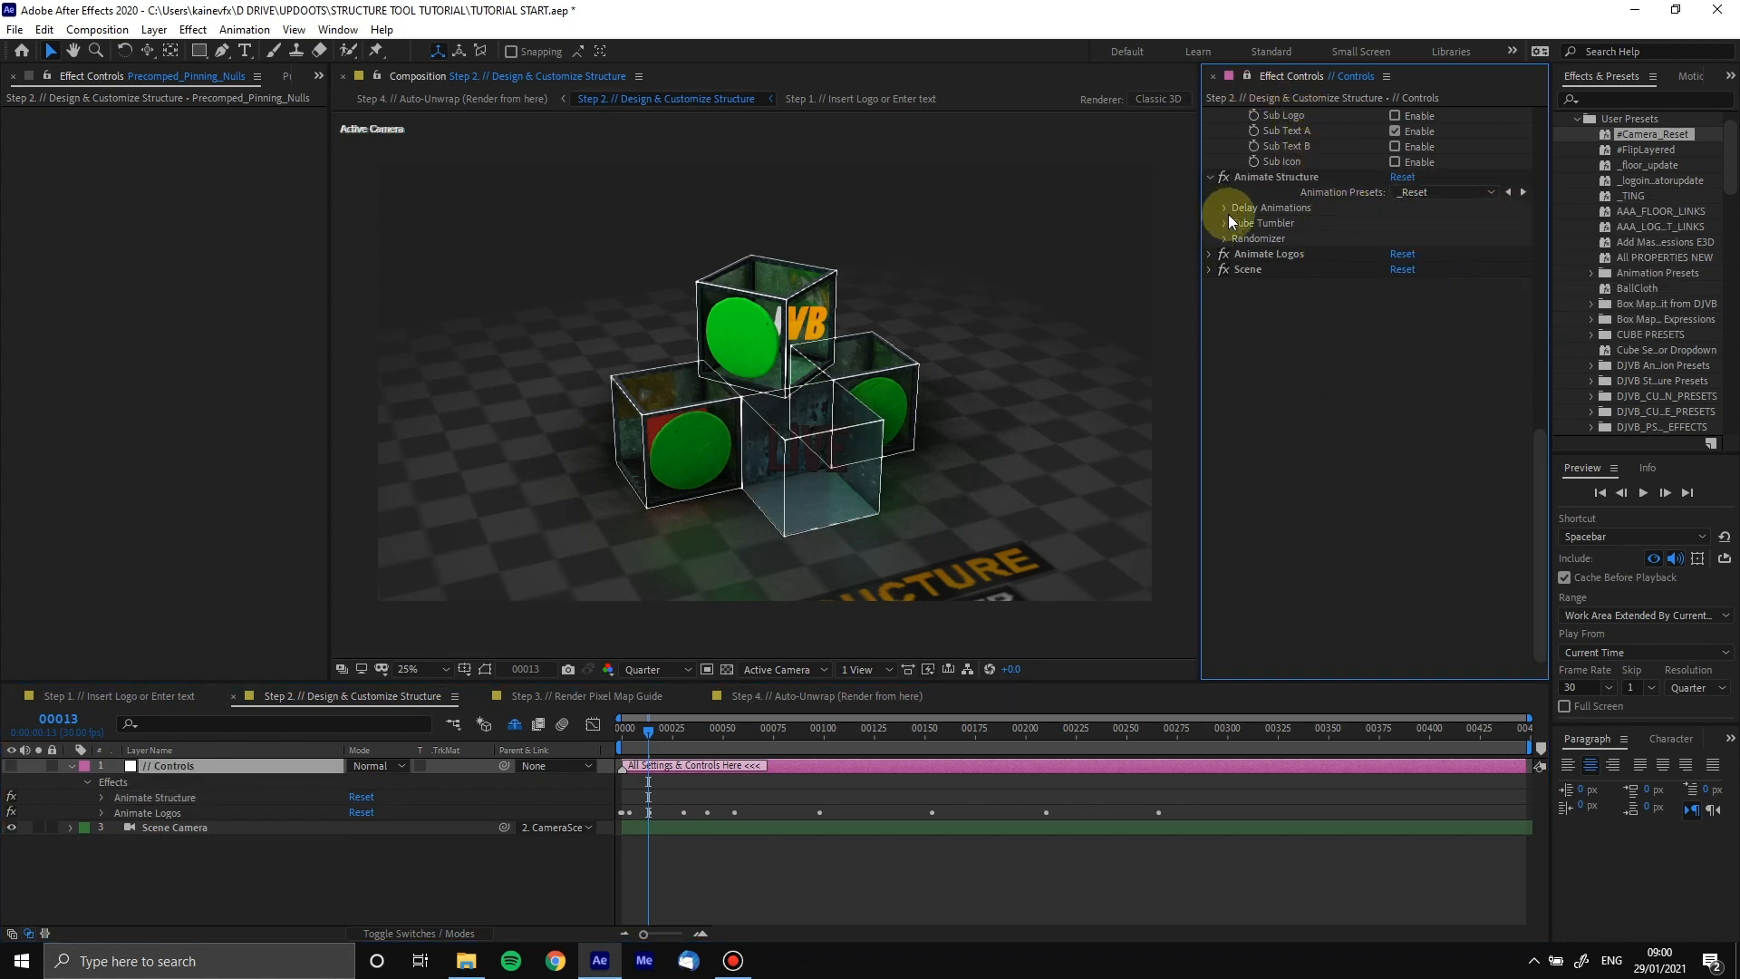
left_click(1225, 225)
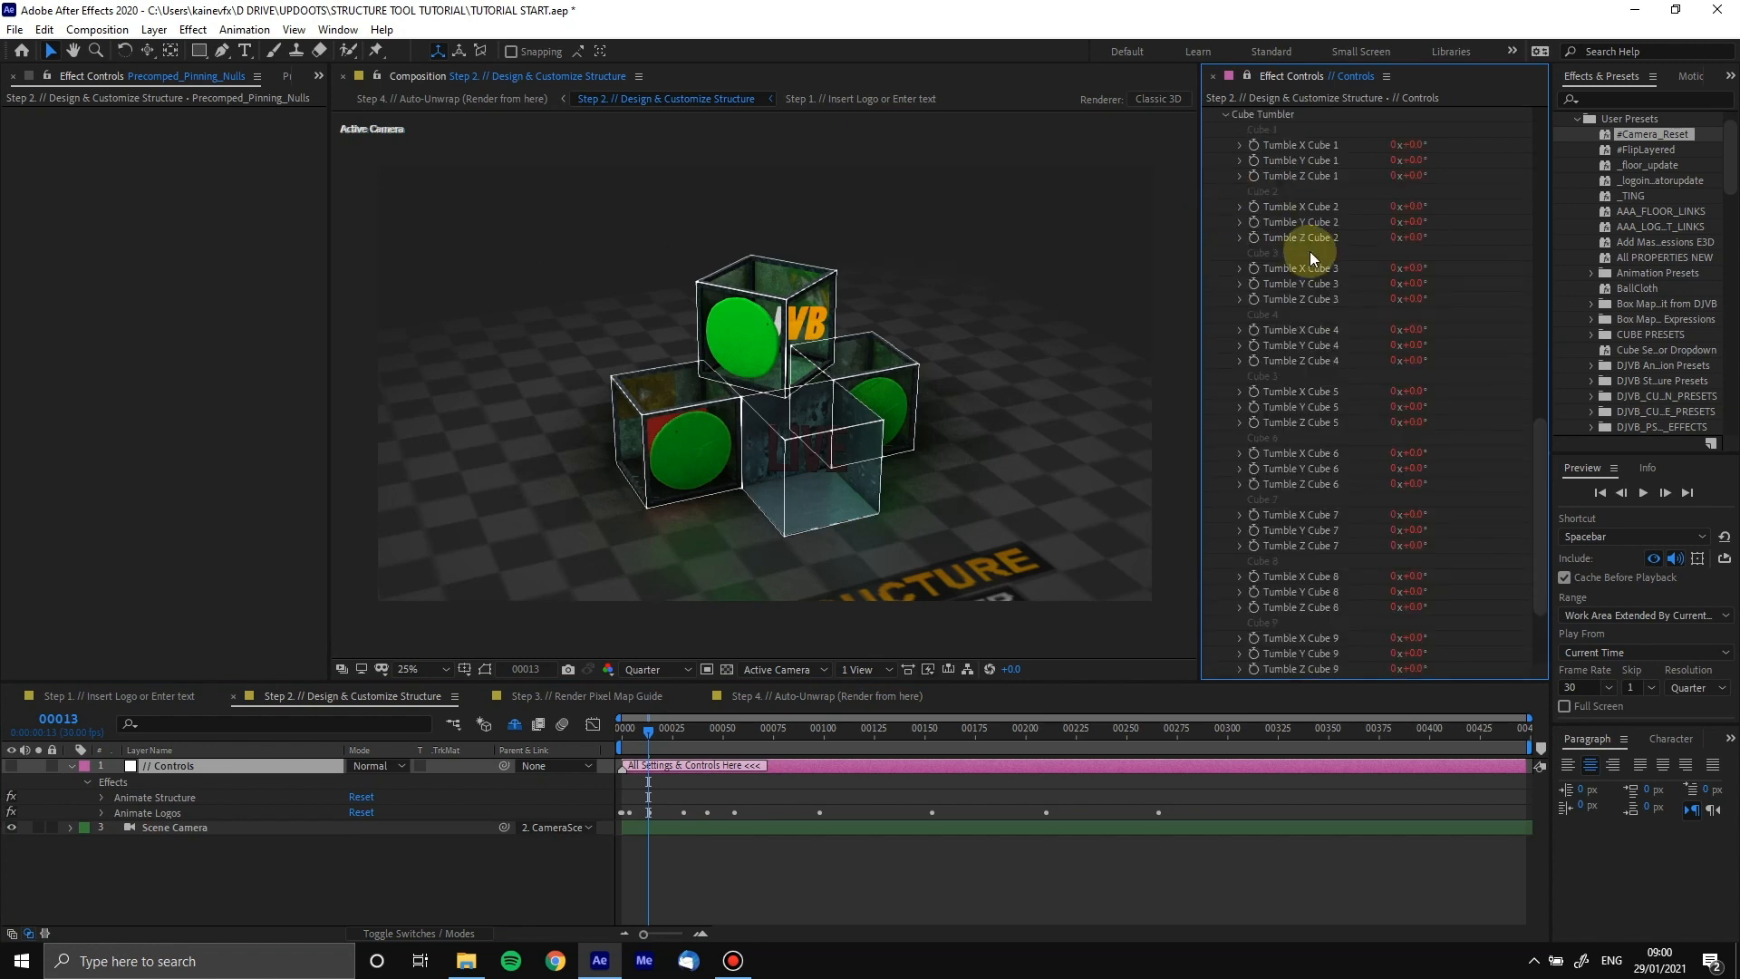
scroll(1277, 232, "up", 1)
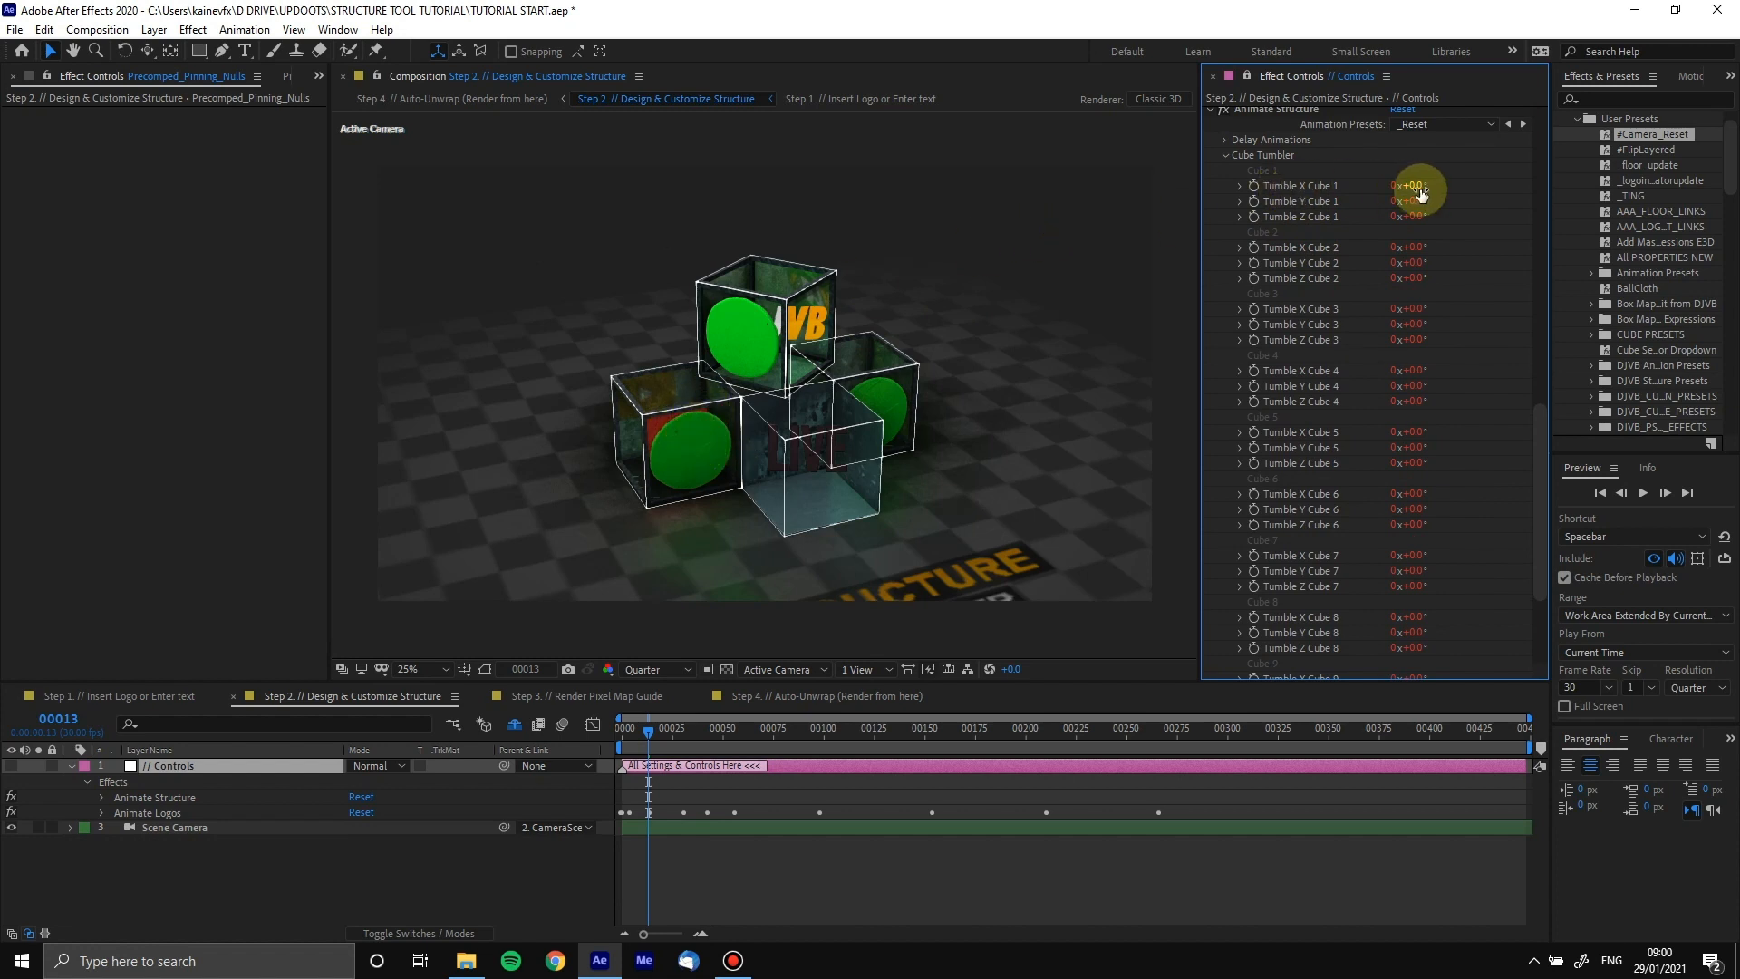
left_click_drag(1411, 188, 1457, 192)
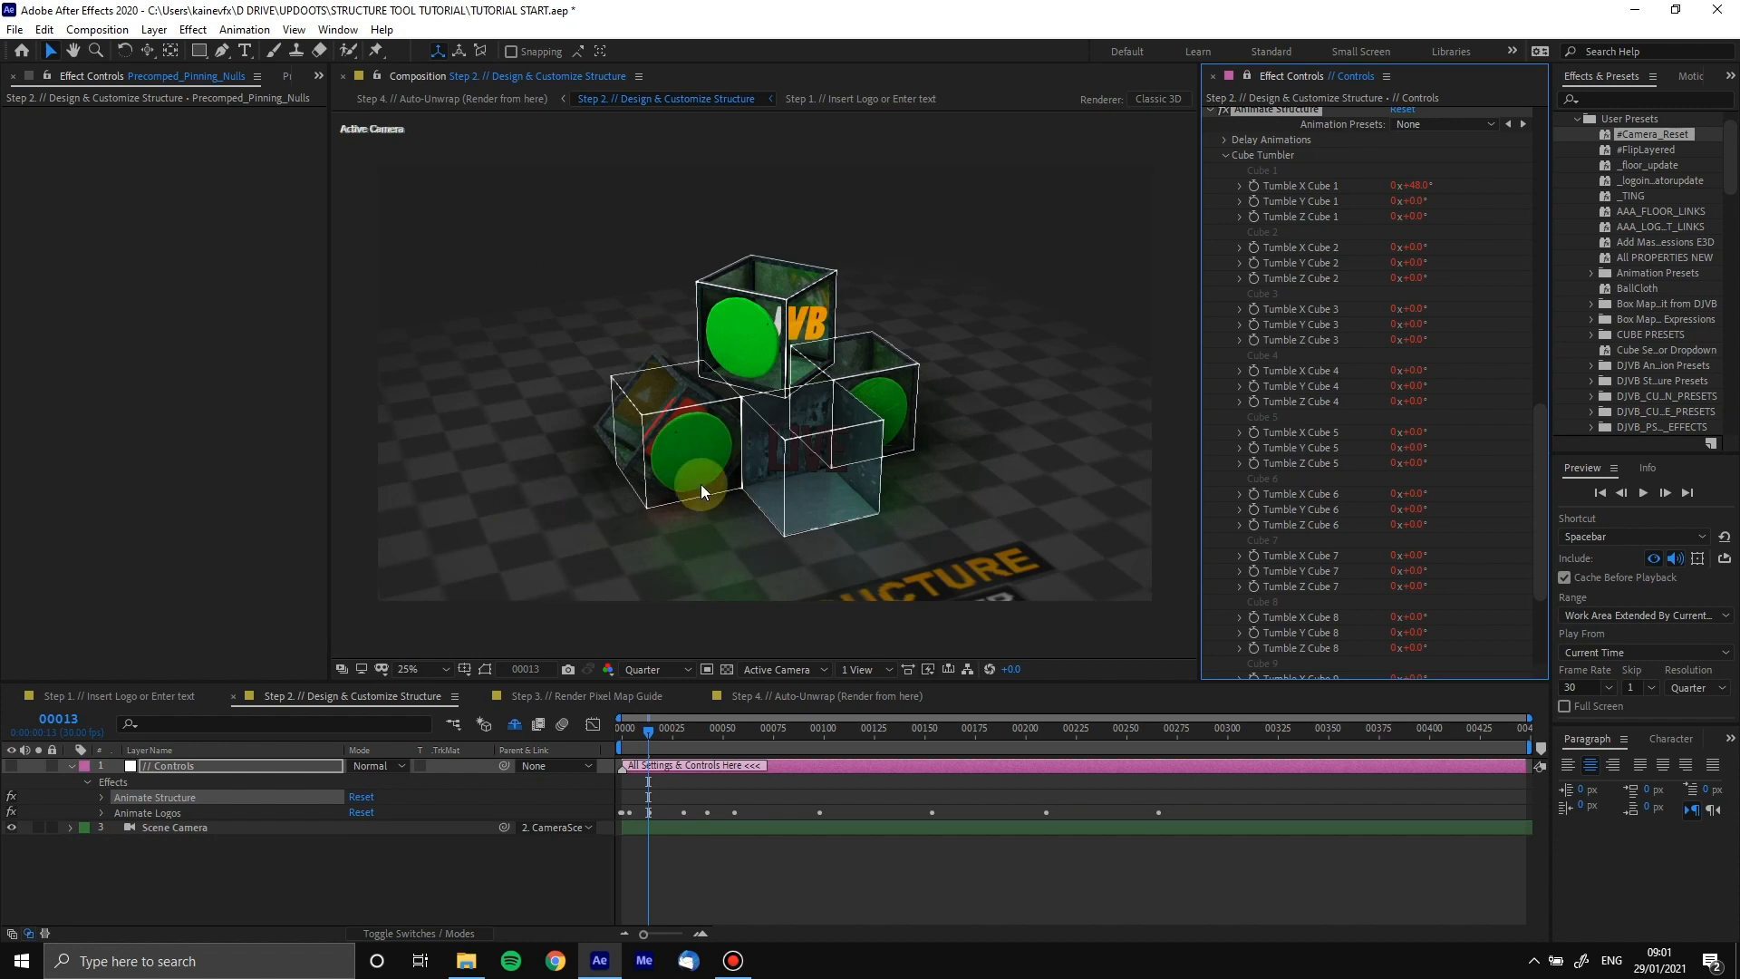
left_click(1424, 185)
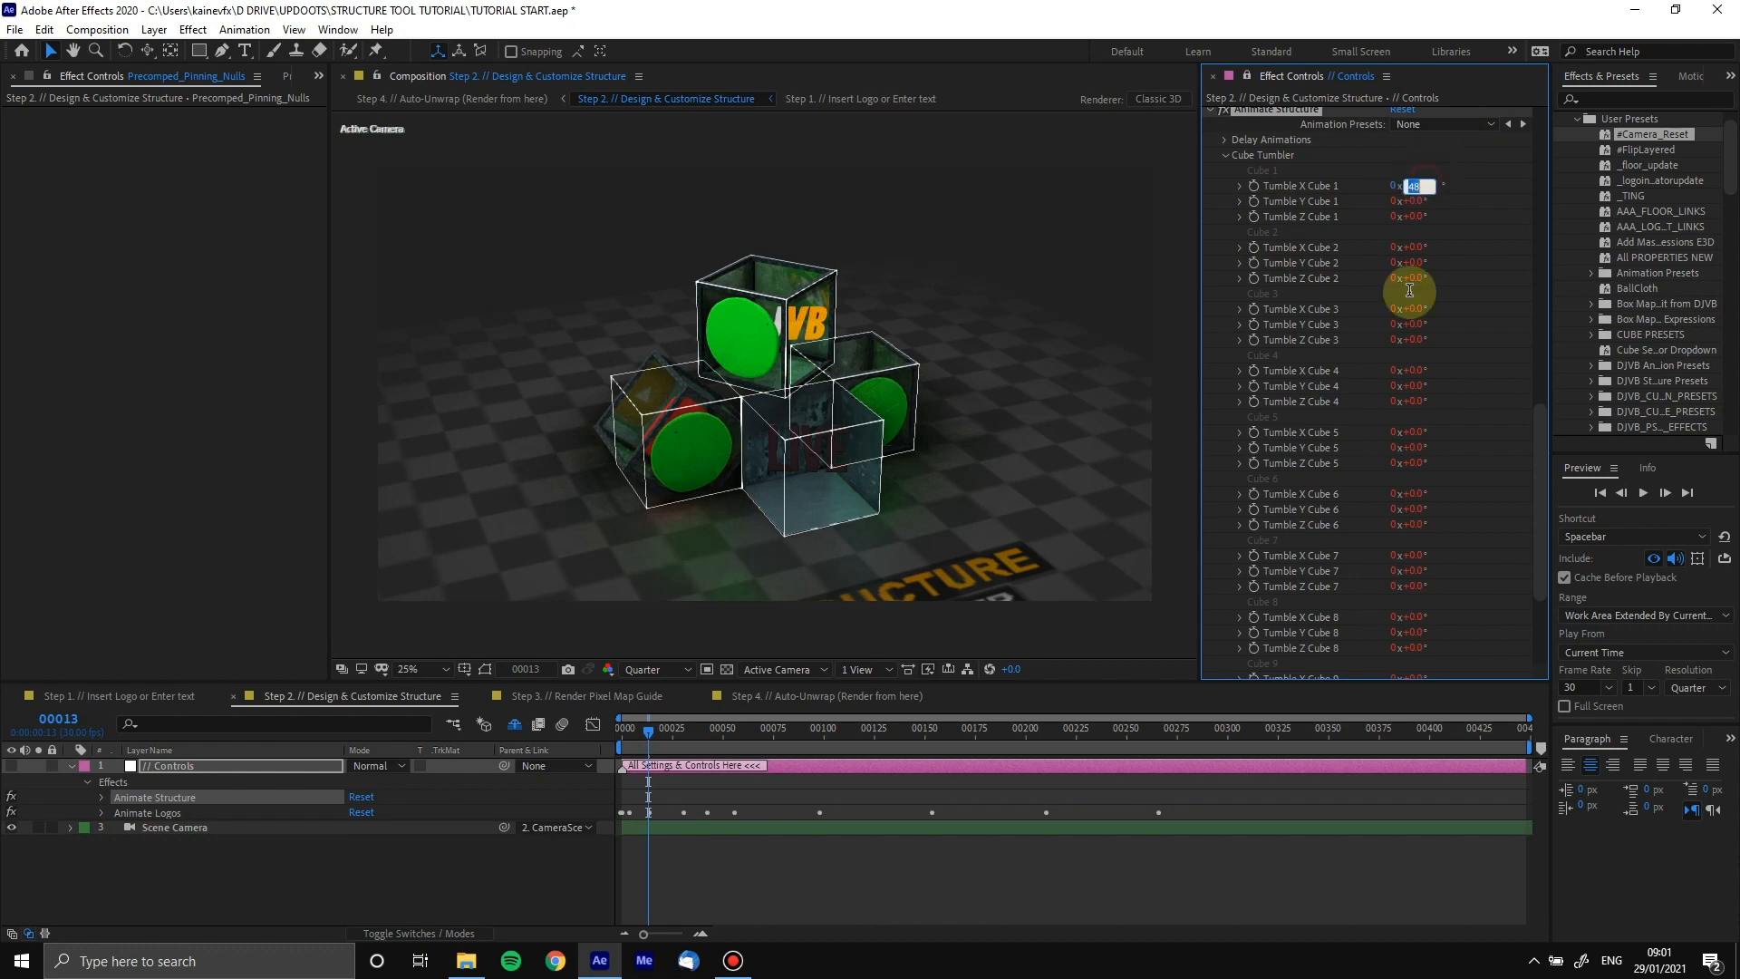
type("0")
key("Return")
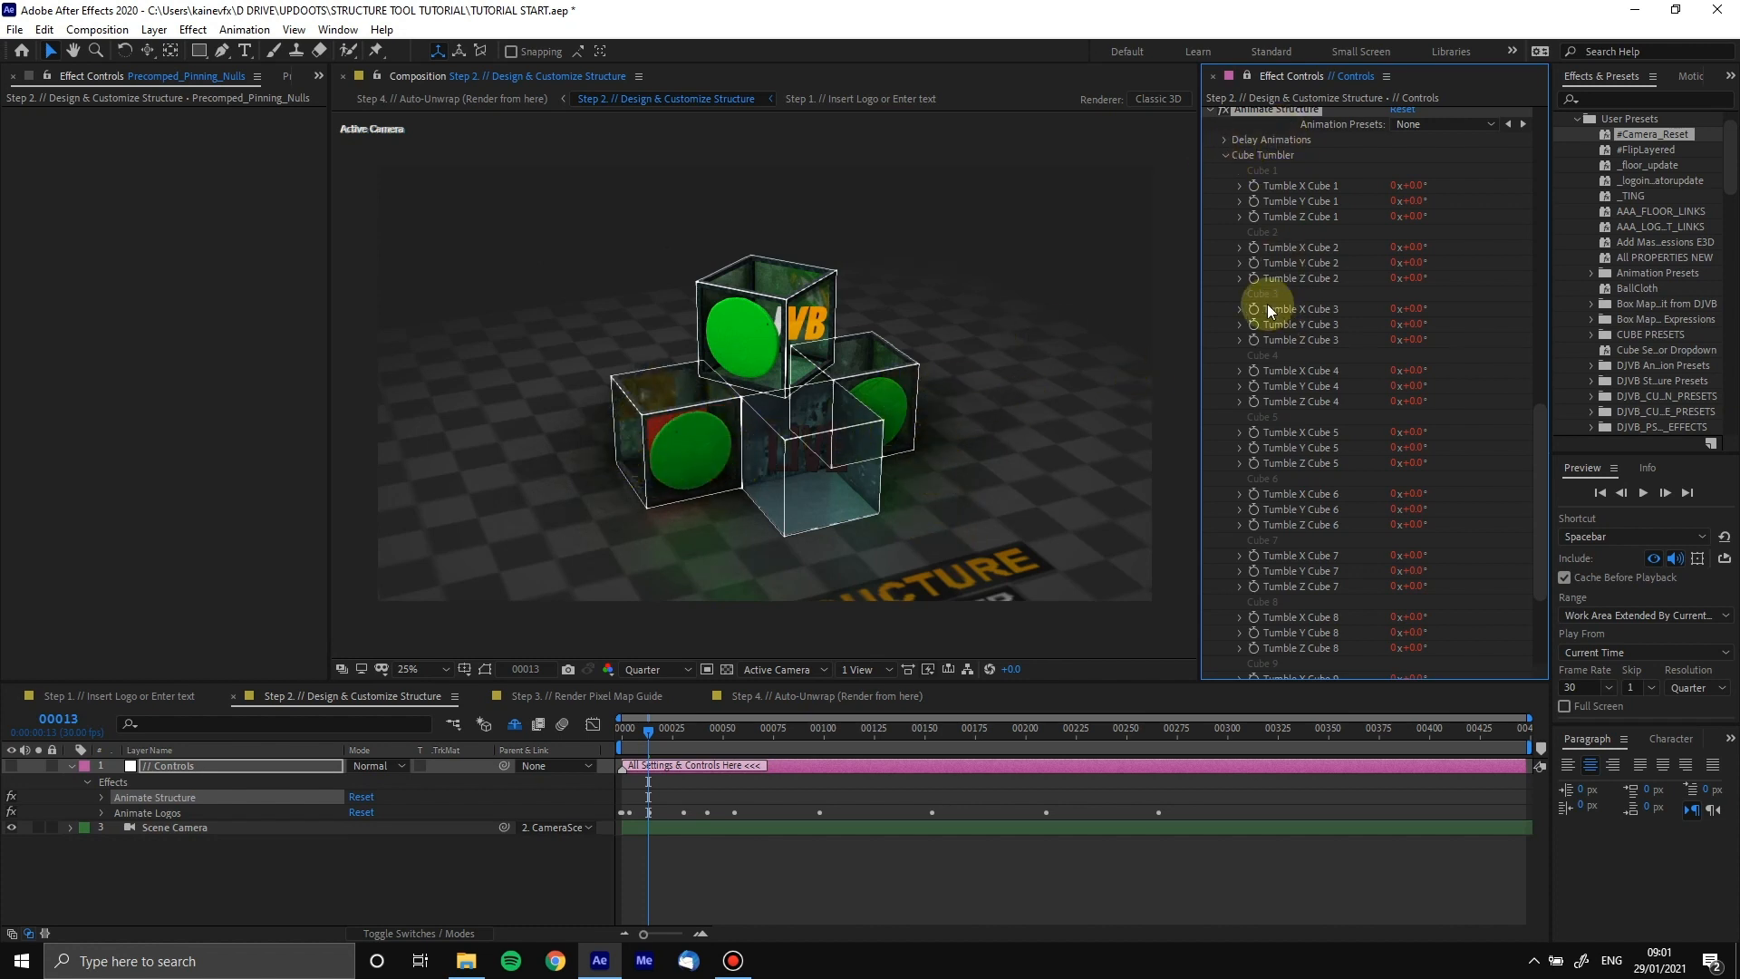
left_click(1428, 125)
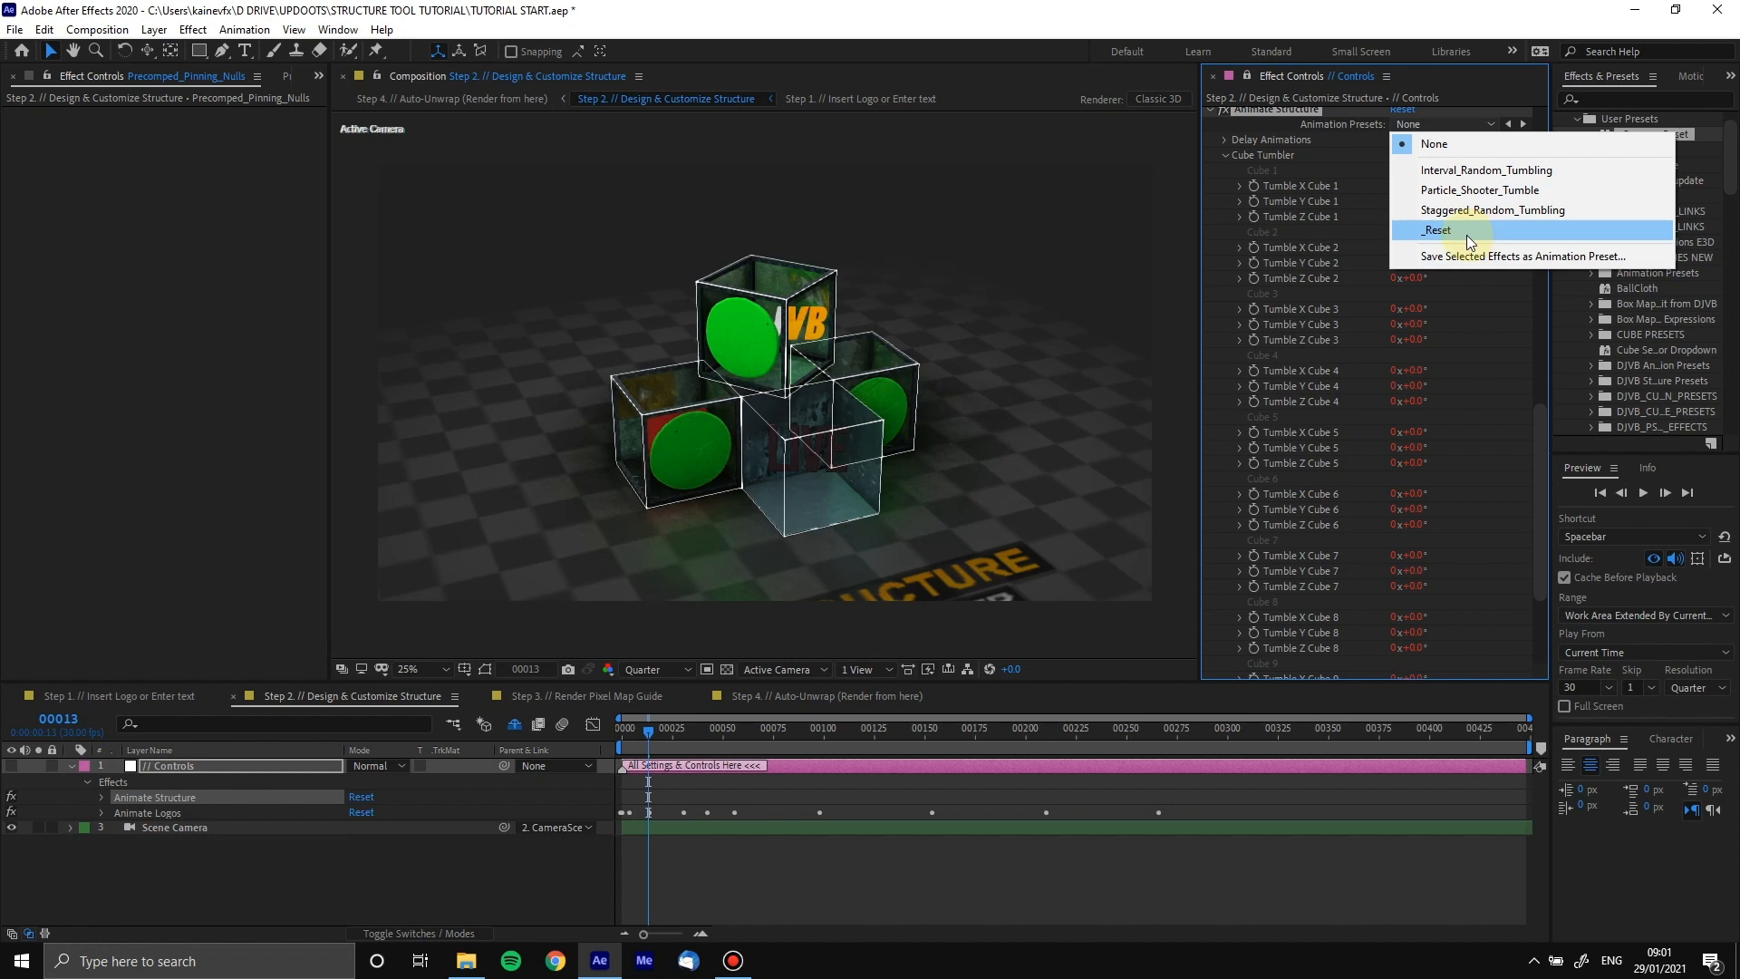
left_click(1495, 192)
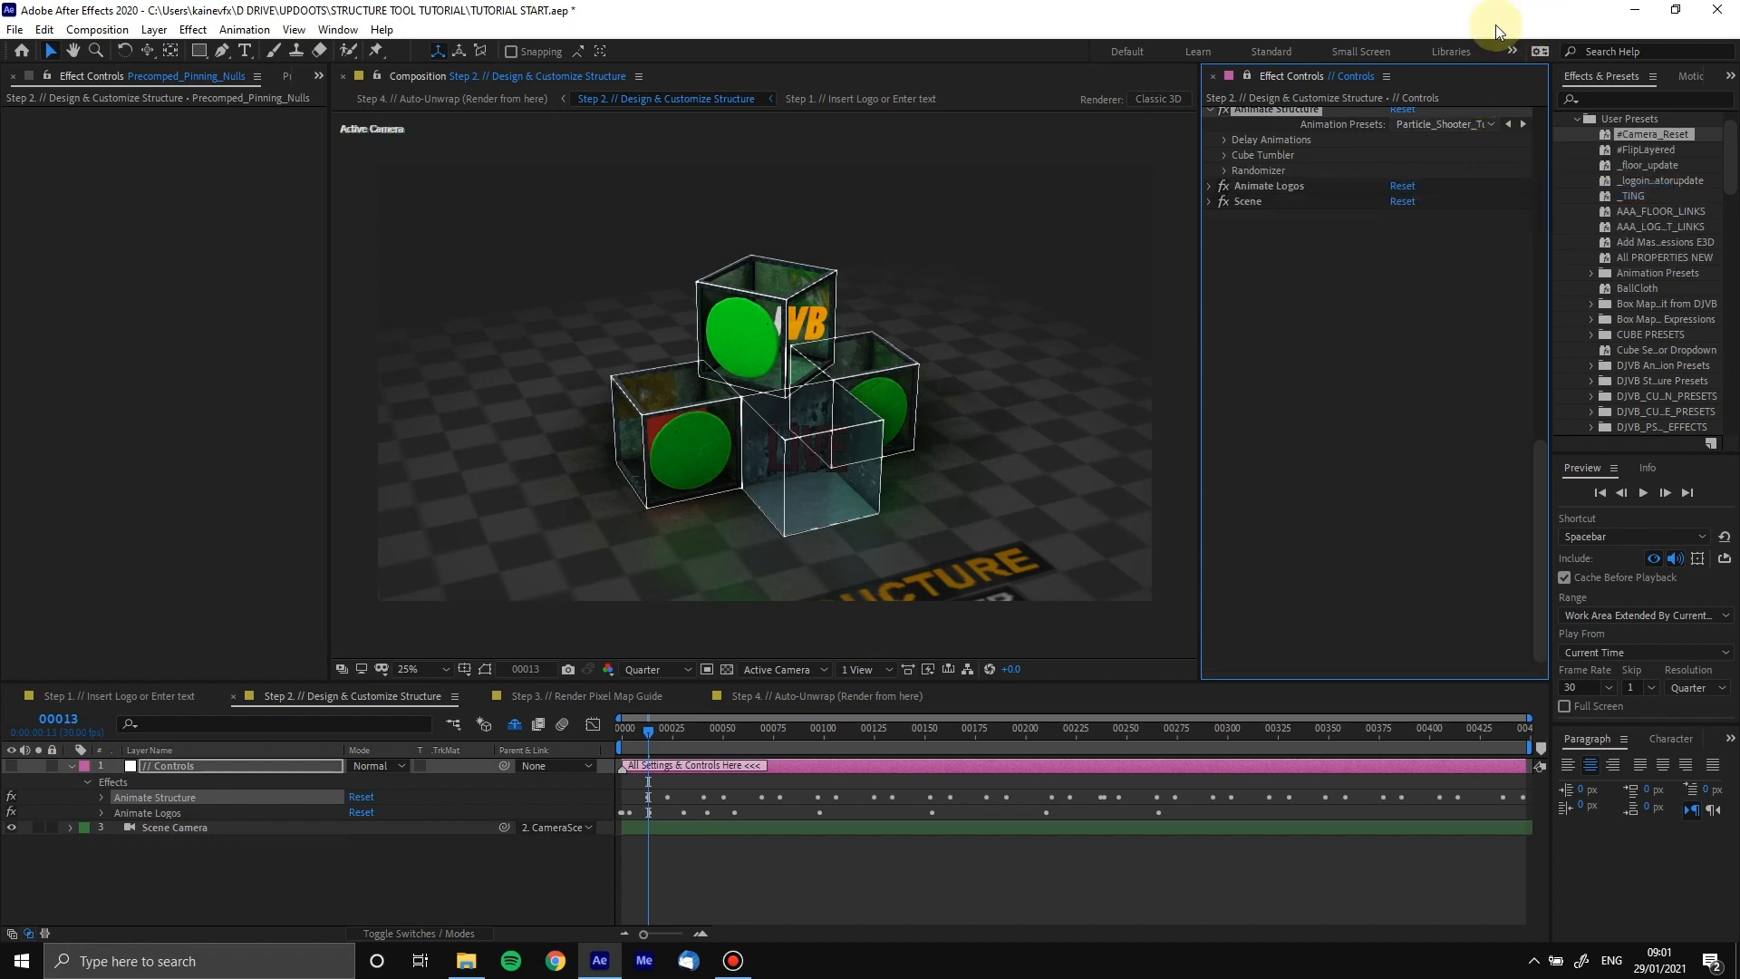
key("ctrl+z")
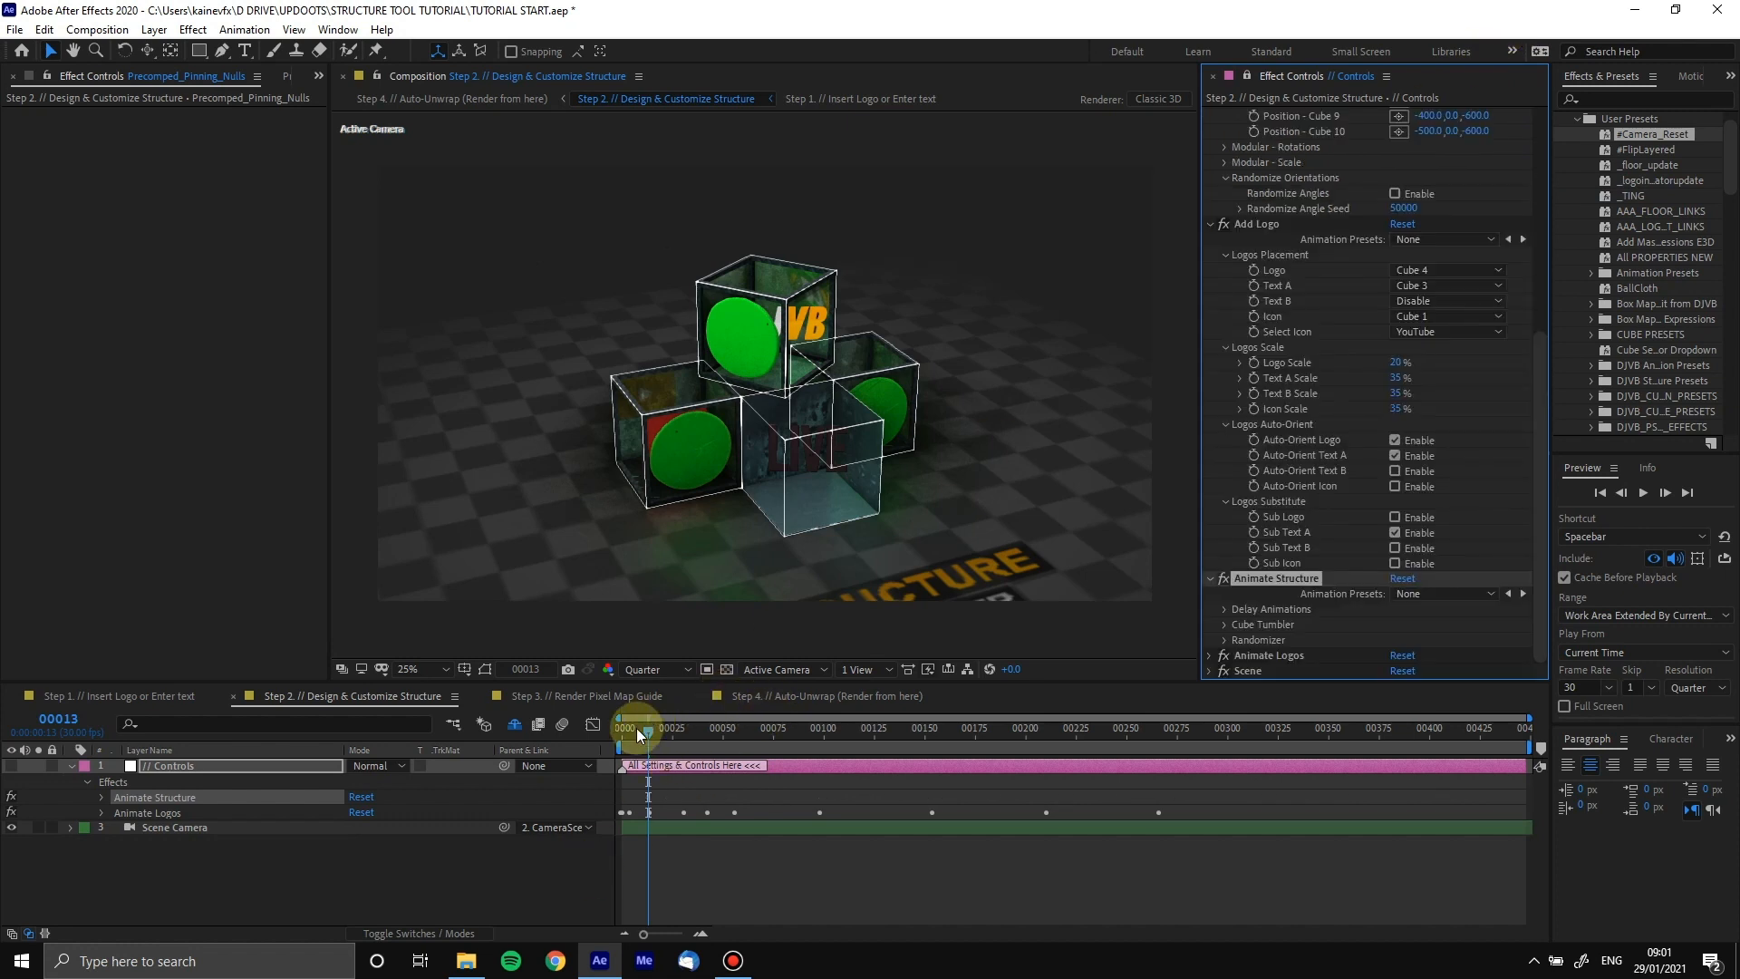
Apply the Particle_Shooter_Tumble animation preset to Animate Structure with the playhead at frame 0
left_click_drag(642, 730, 584, 734)
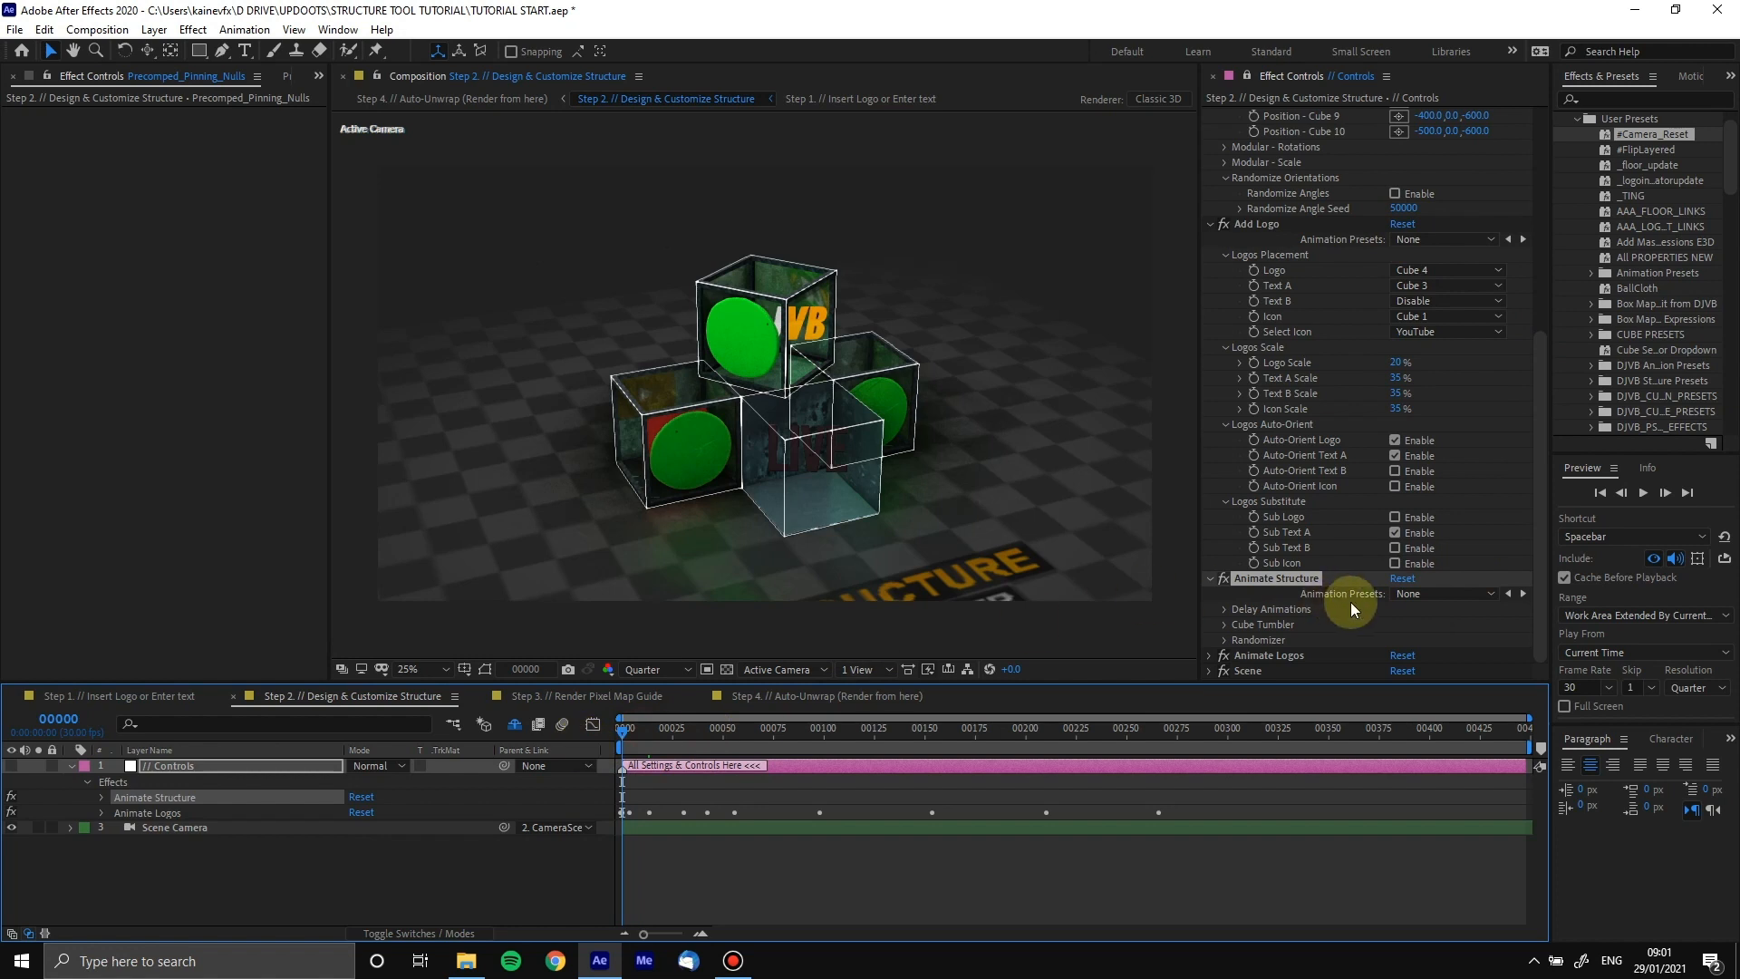
left_click(1431, 595)
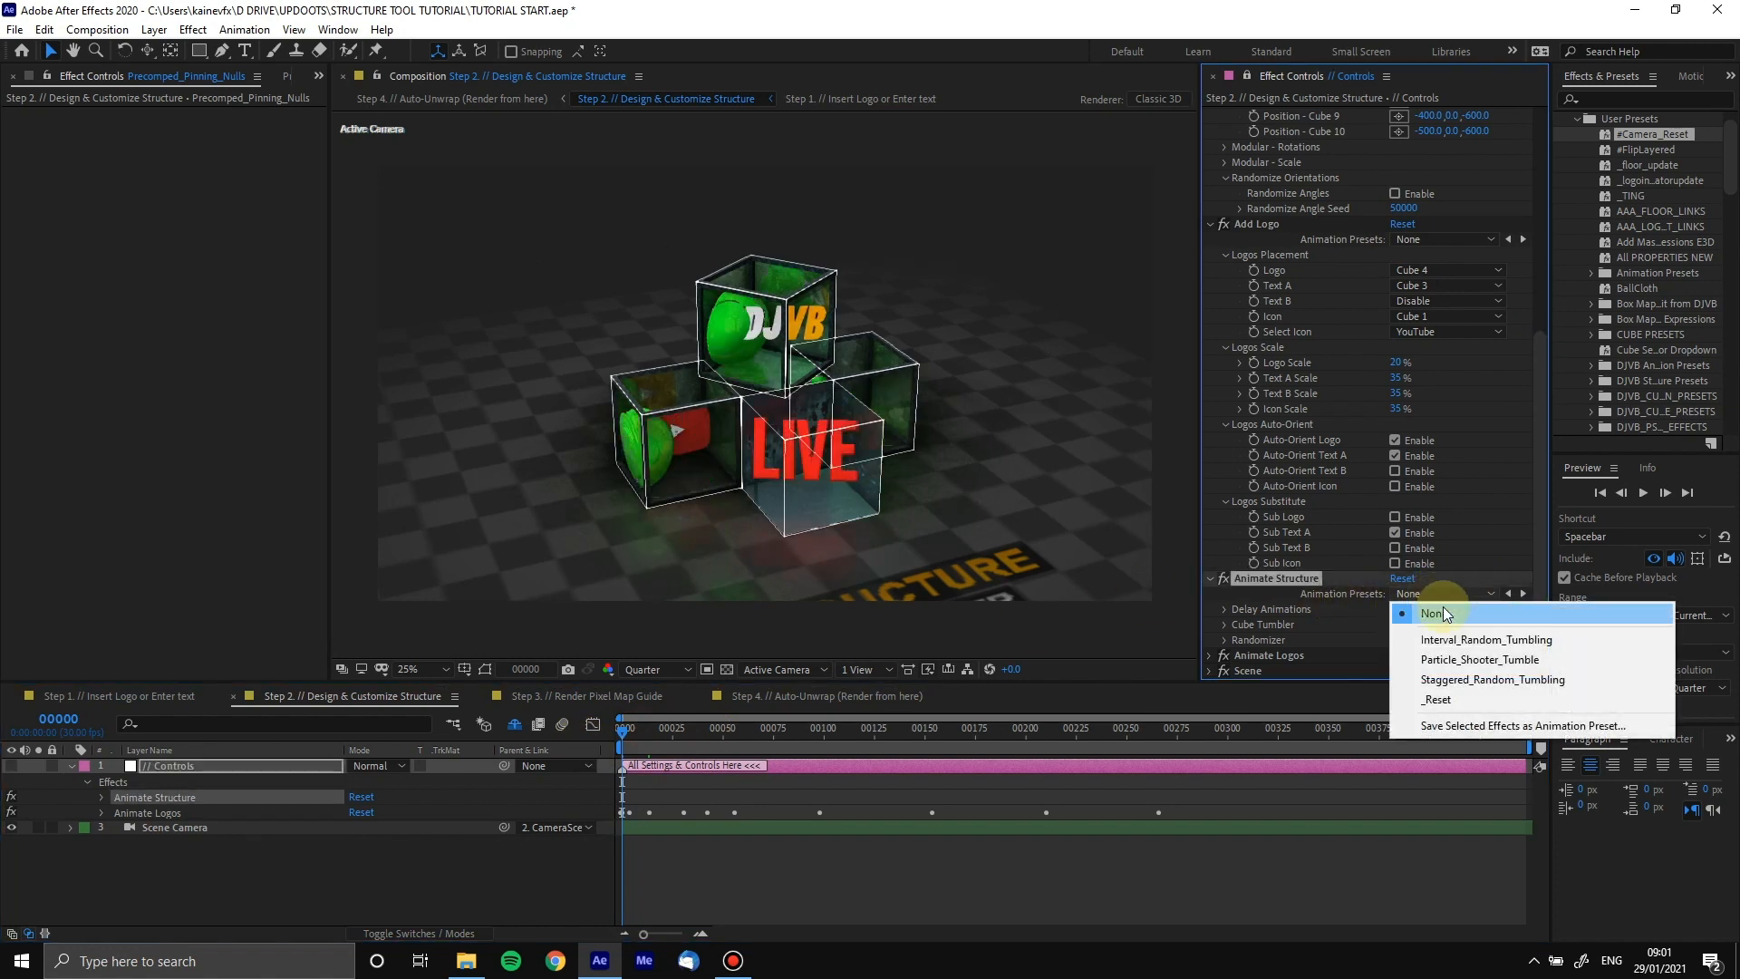
left_click(1468, 660)
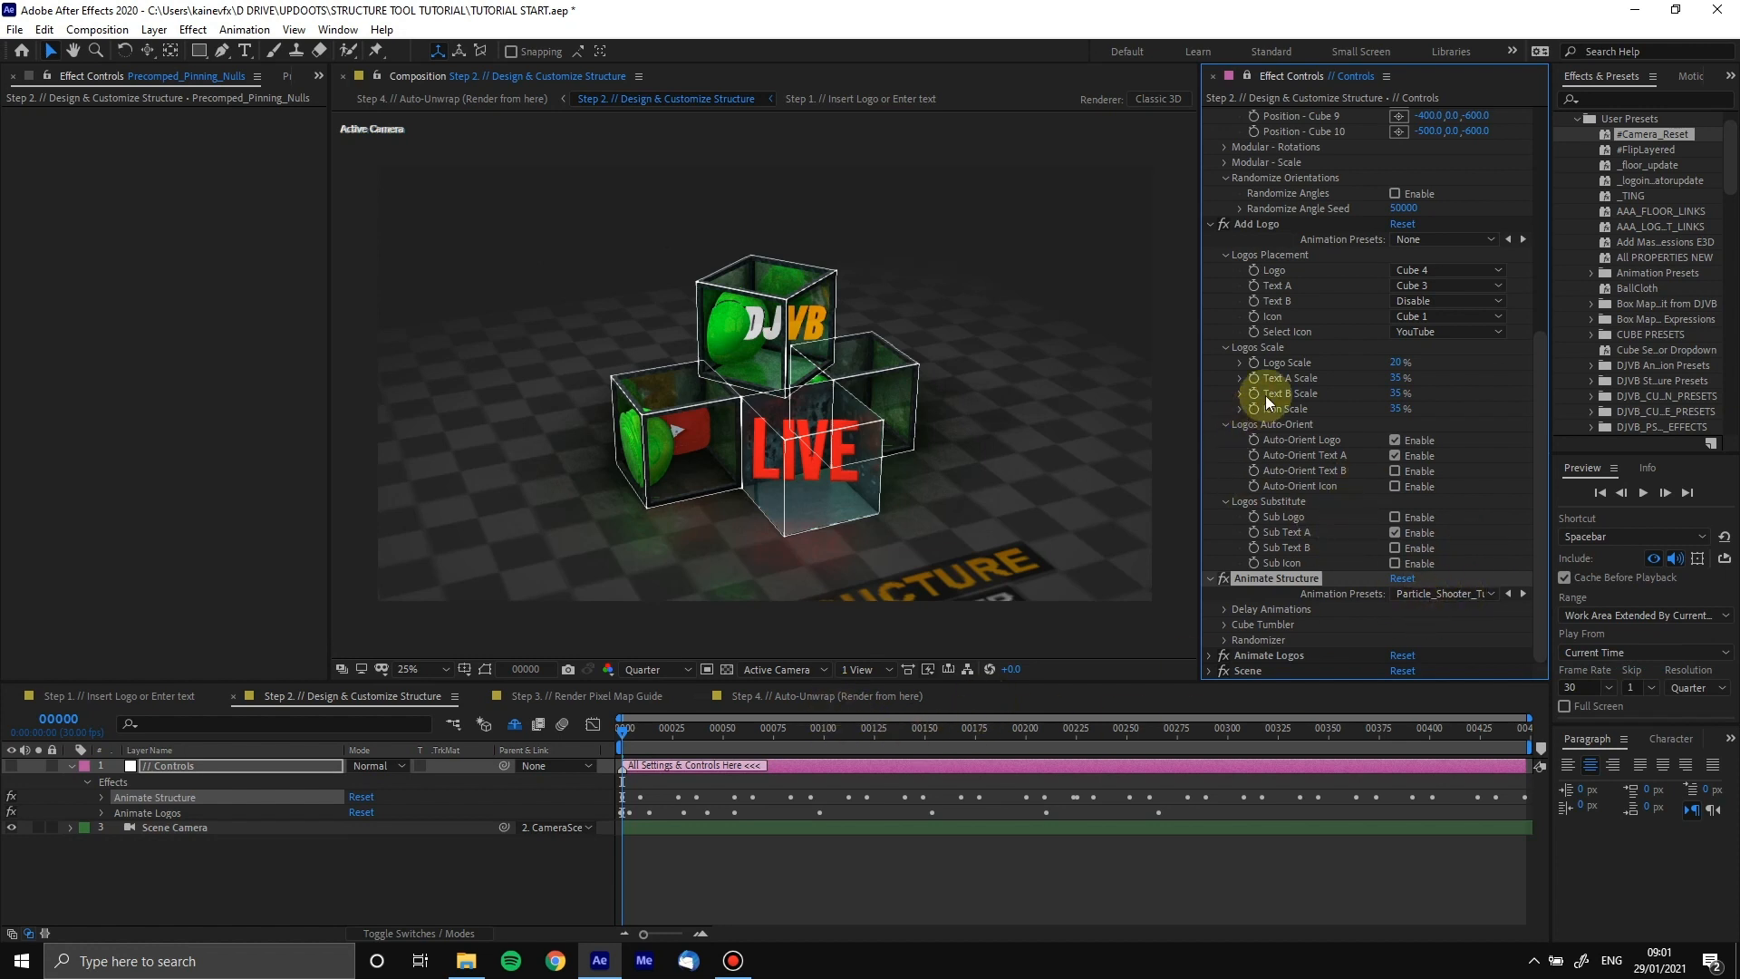
Expand the Delay Animations settings, try a frame offset of 131 on Cube 1, and set it back to 0
left_click(1223, 608)
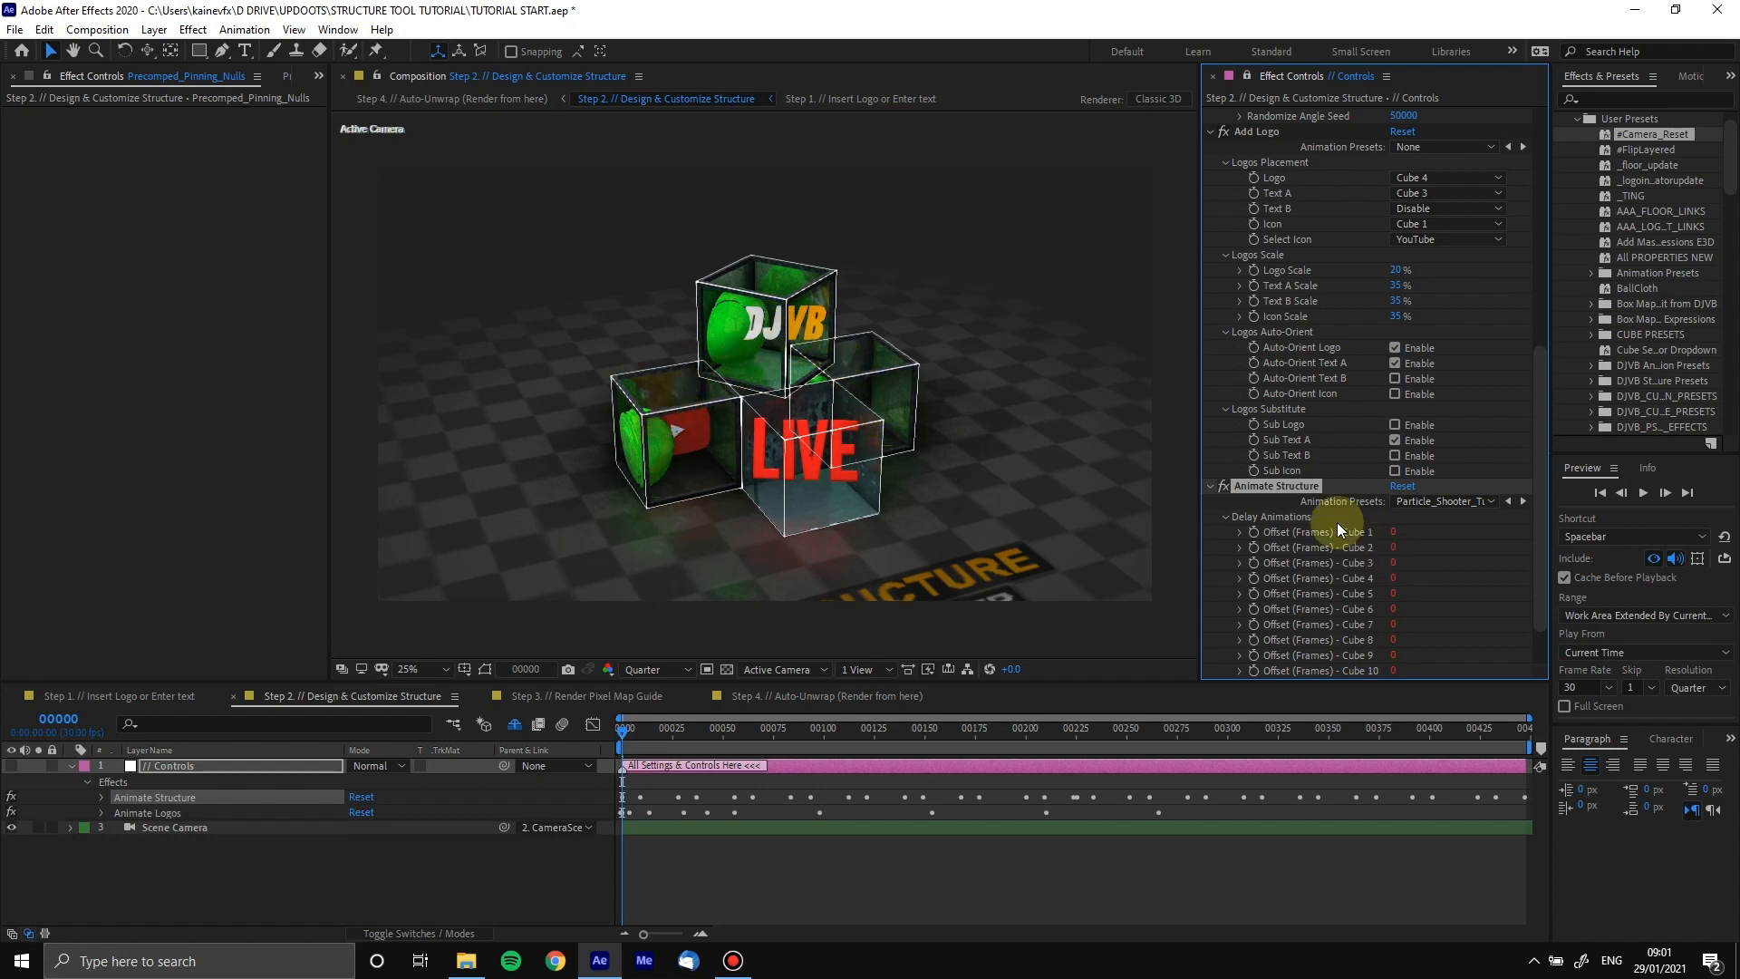
scroll(1321, 548, "down", 3)
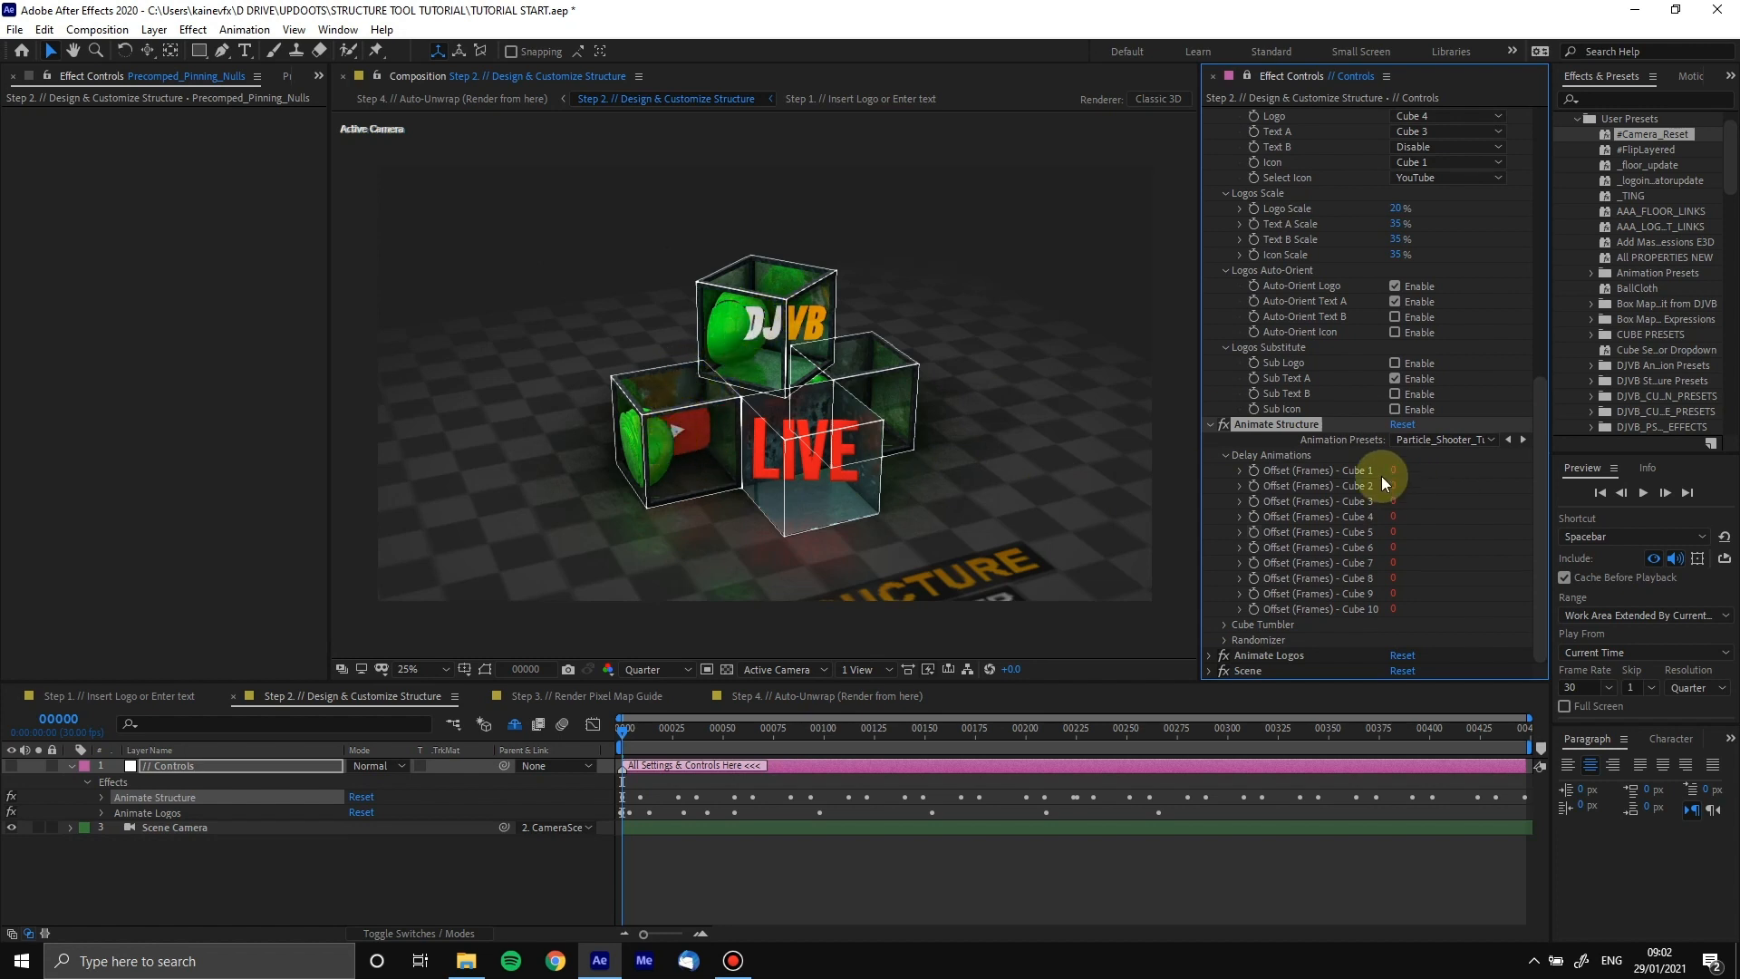
left_click_drag(1400, 471, 1445, 470)
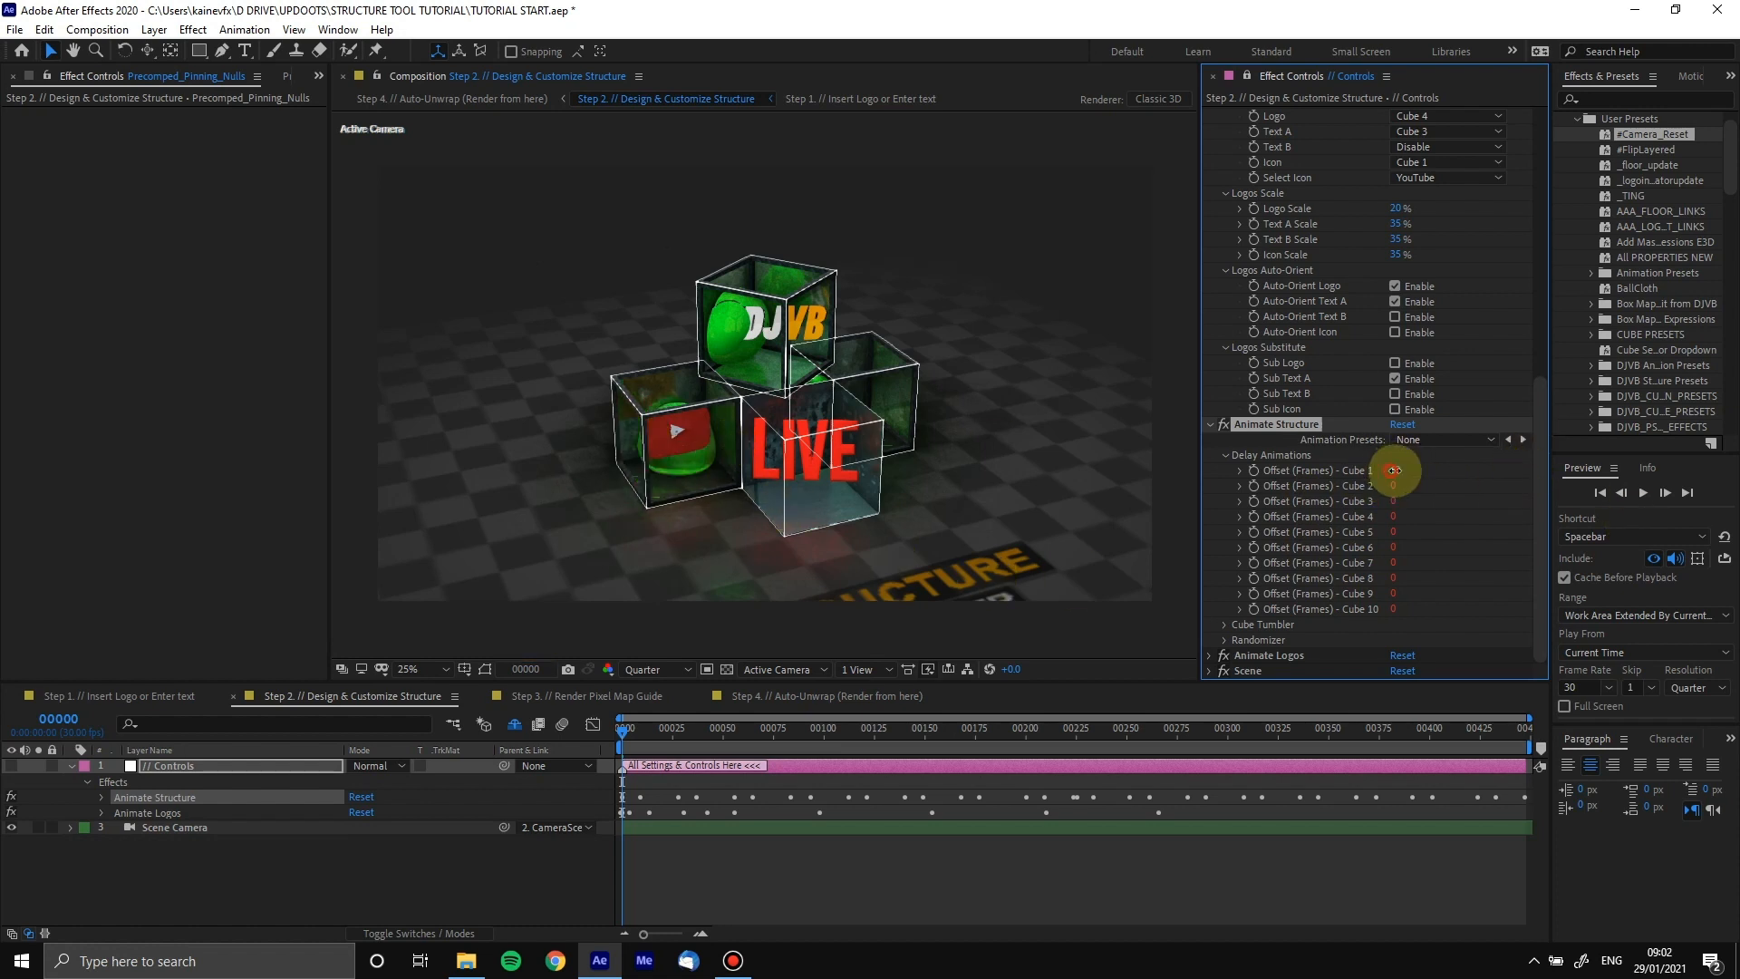
left_click_drag(1394, 471, 1450, 470)
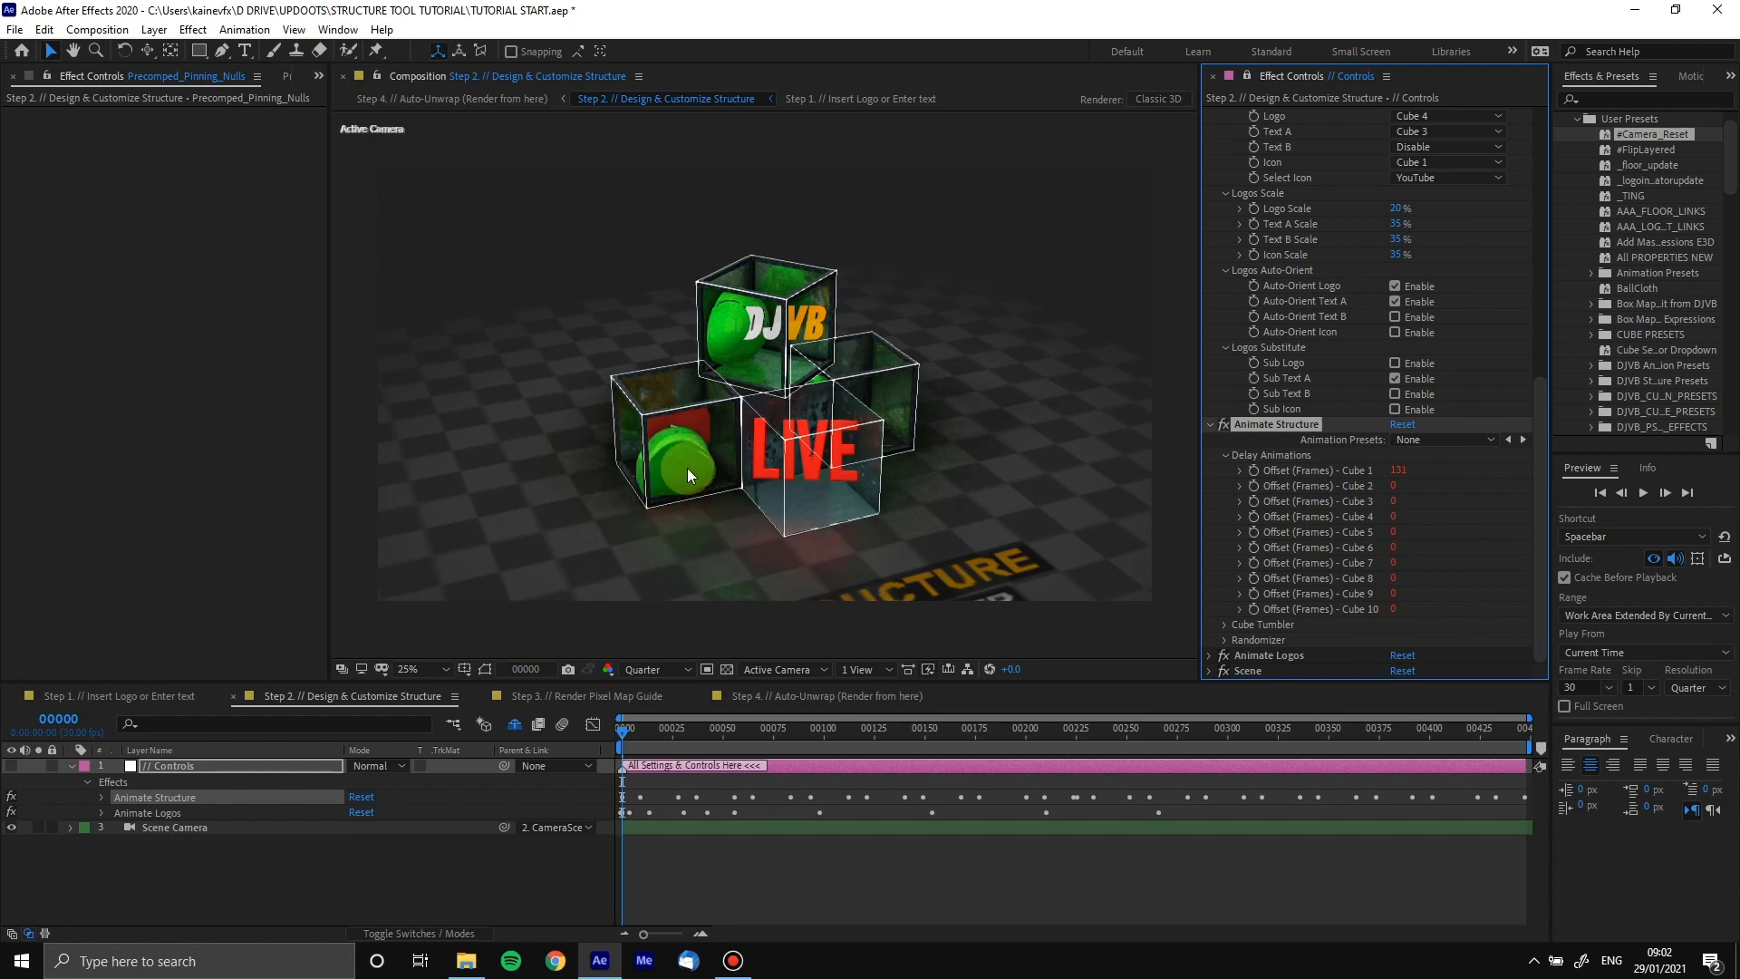
left_click(1392, 470)
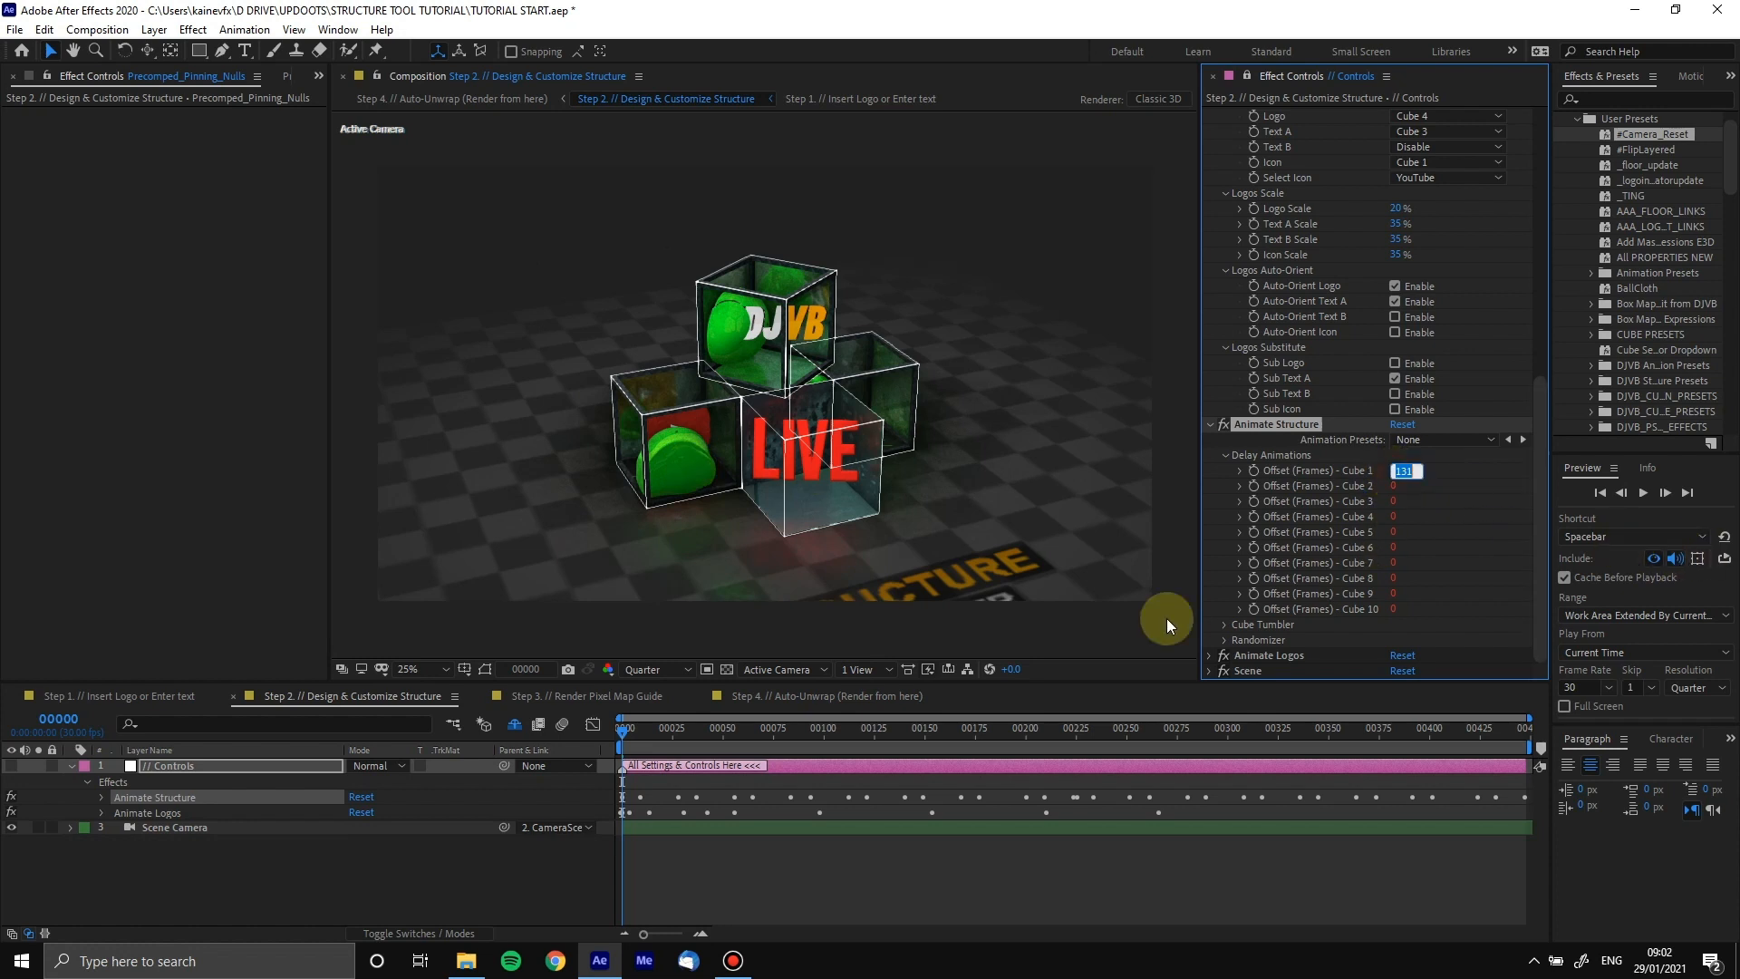
type("0")
key("Return")
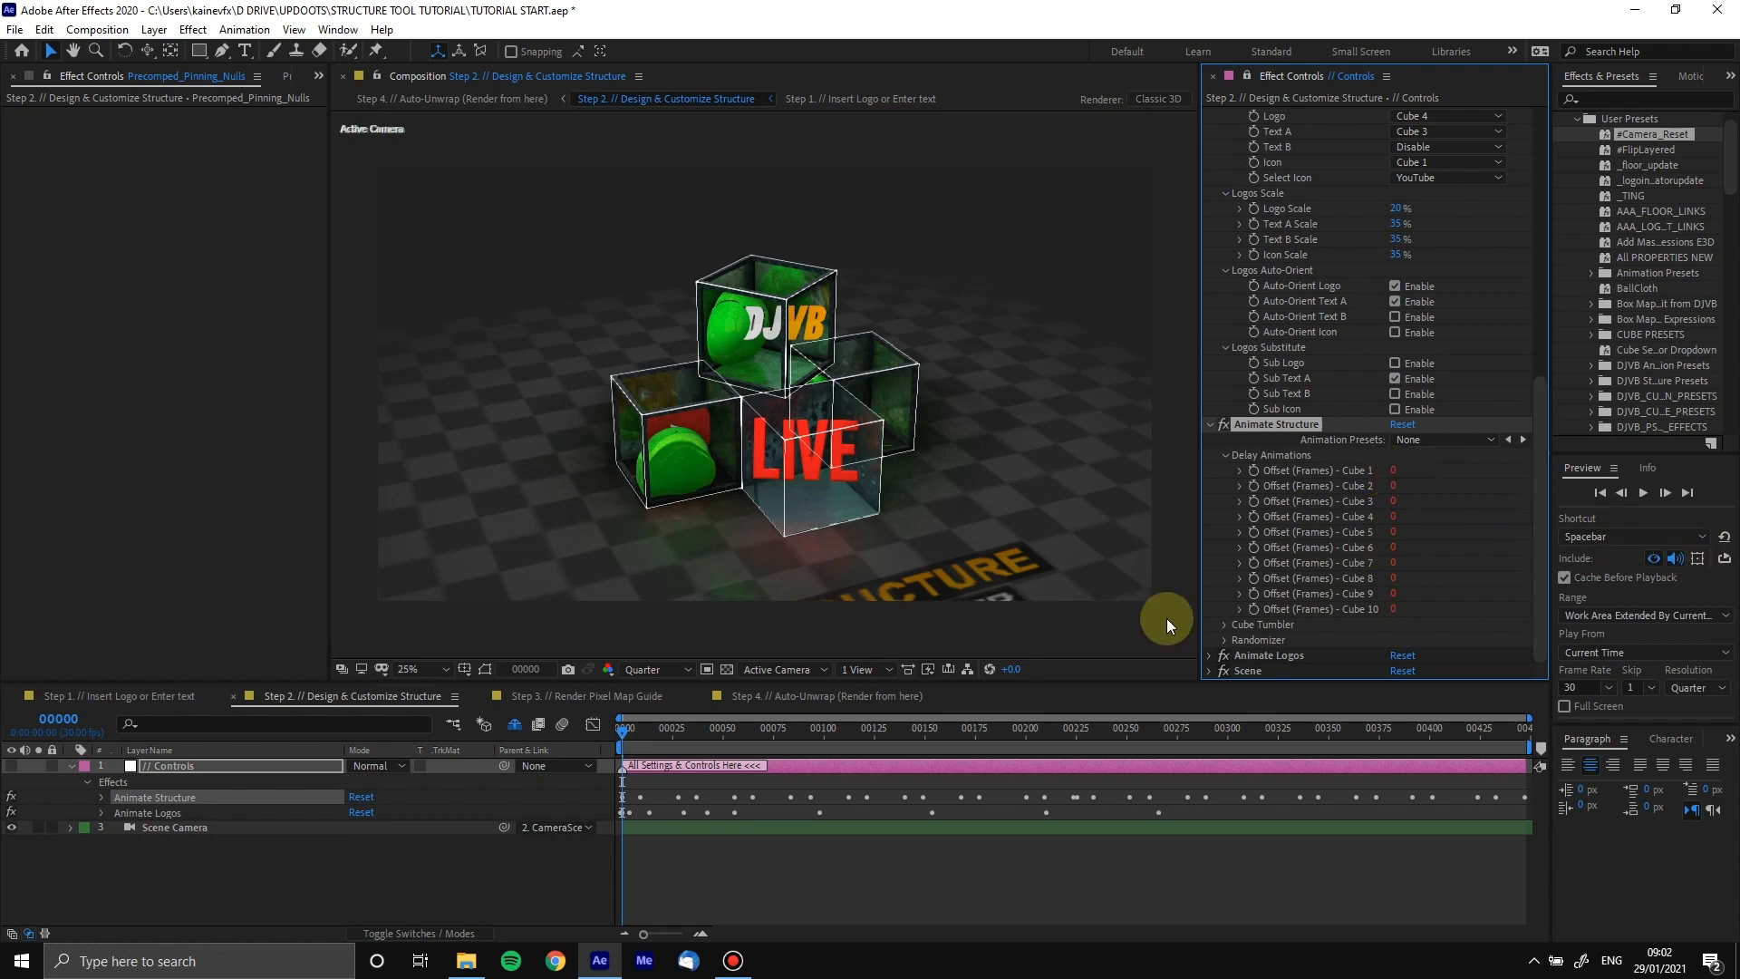
Expand the Randomizer settings, set the Stagger Amount to 56 frames, and enable Stagger Delays
left_click(1225, 640)
scroll(1305, 576, "down", 1)
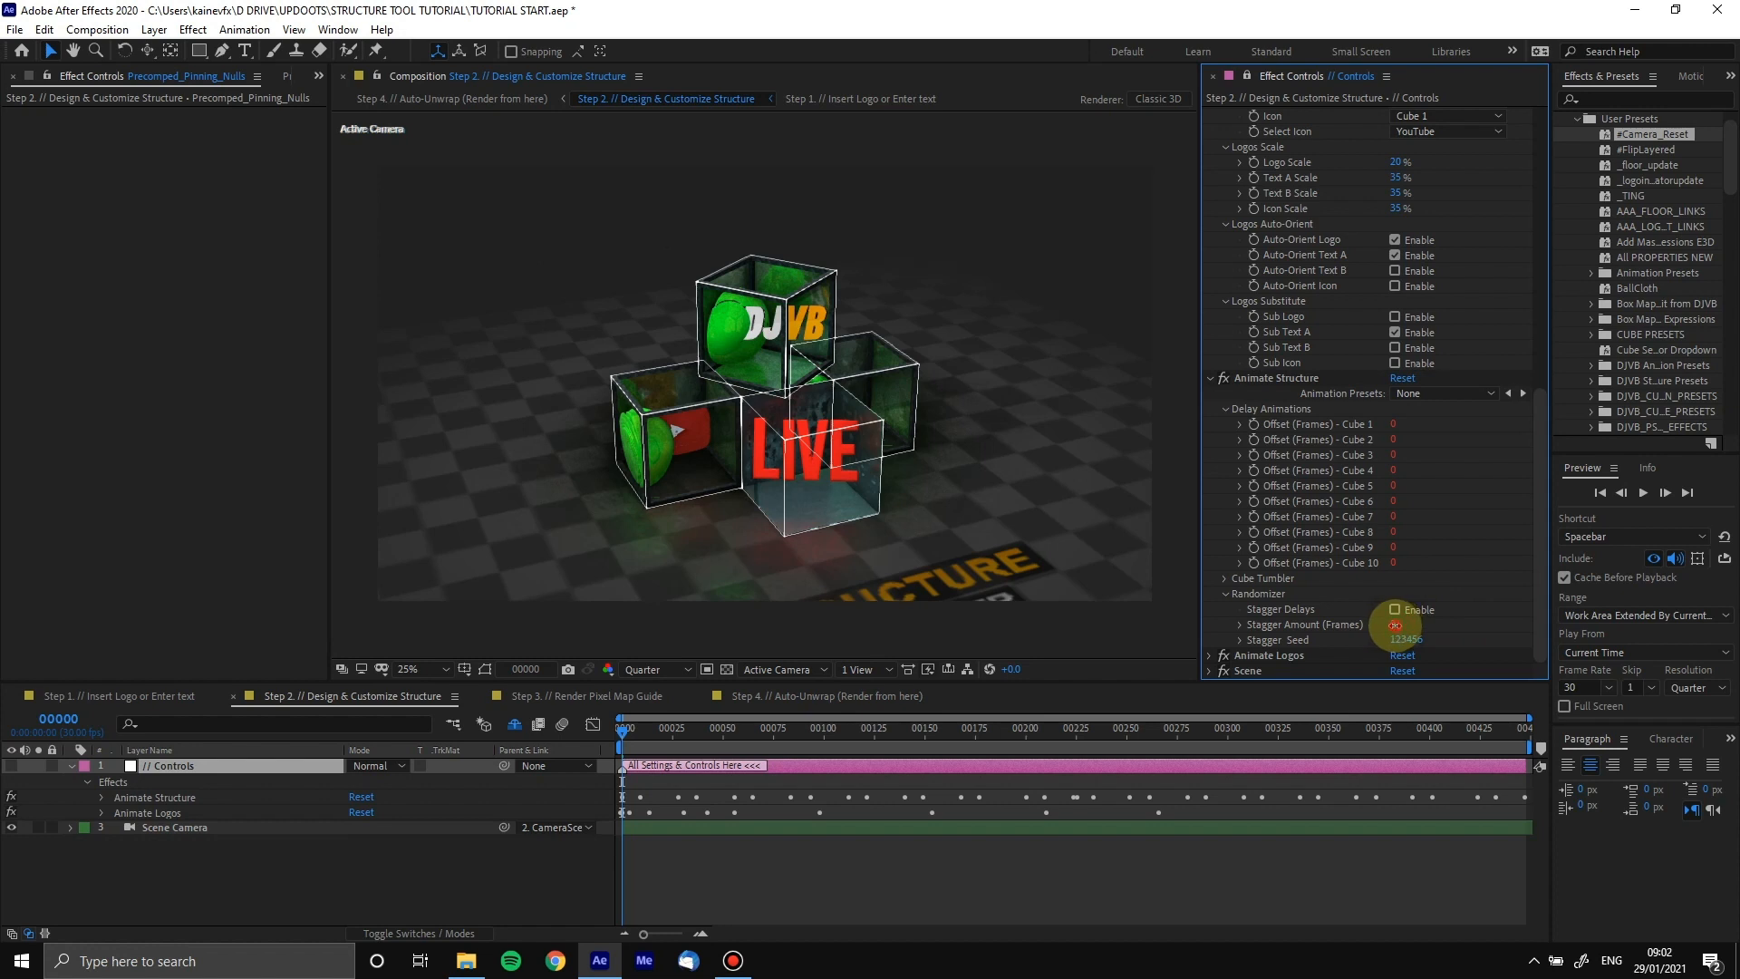
left_click(1398, 625)
type("6")
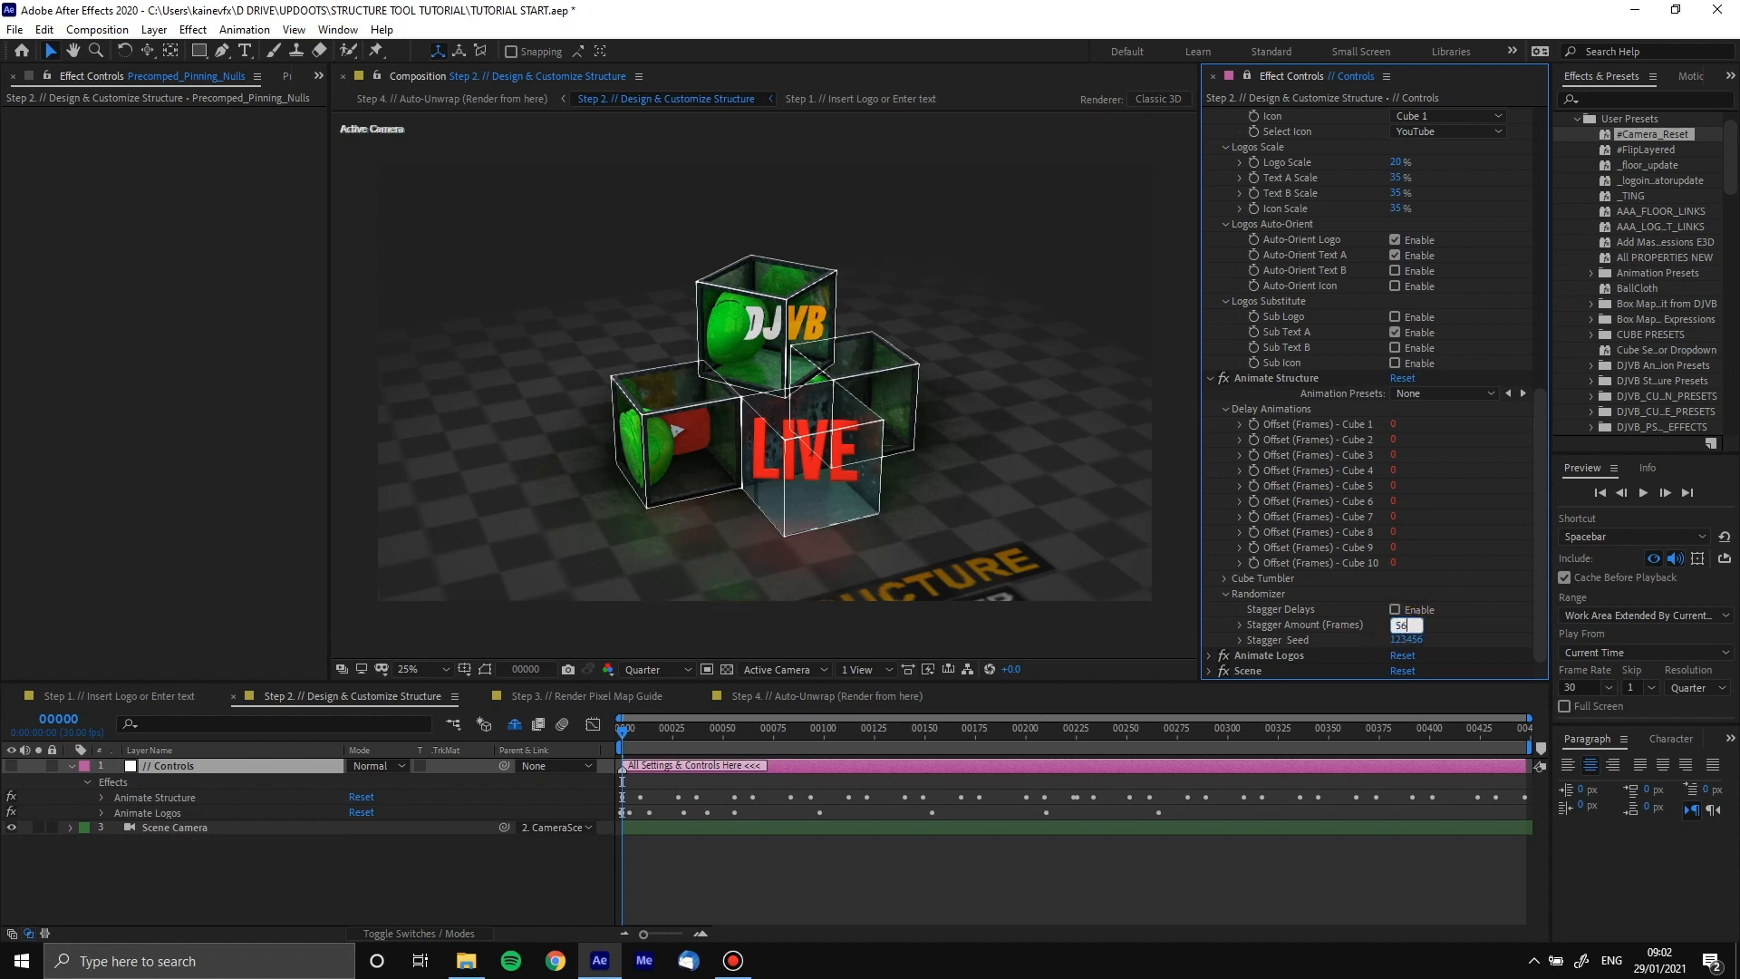
left_click(726, 628)
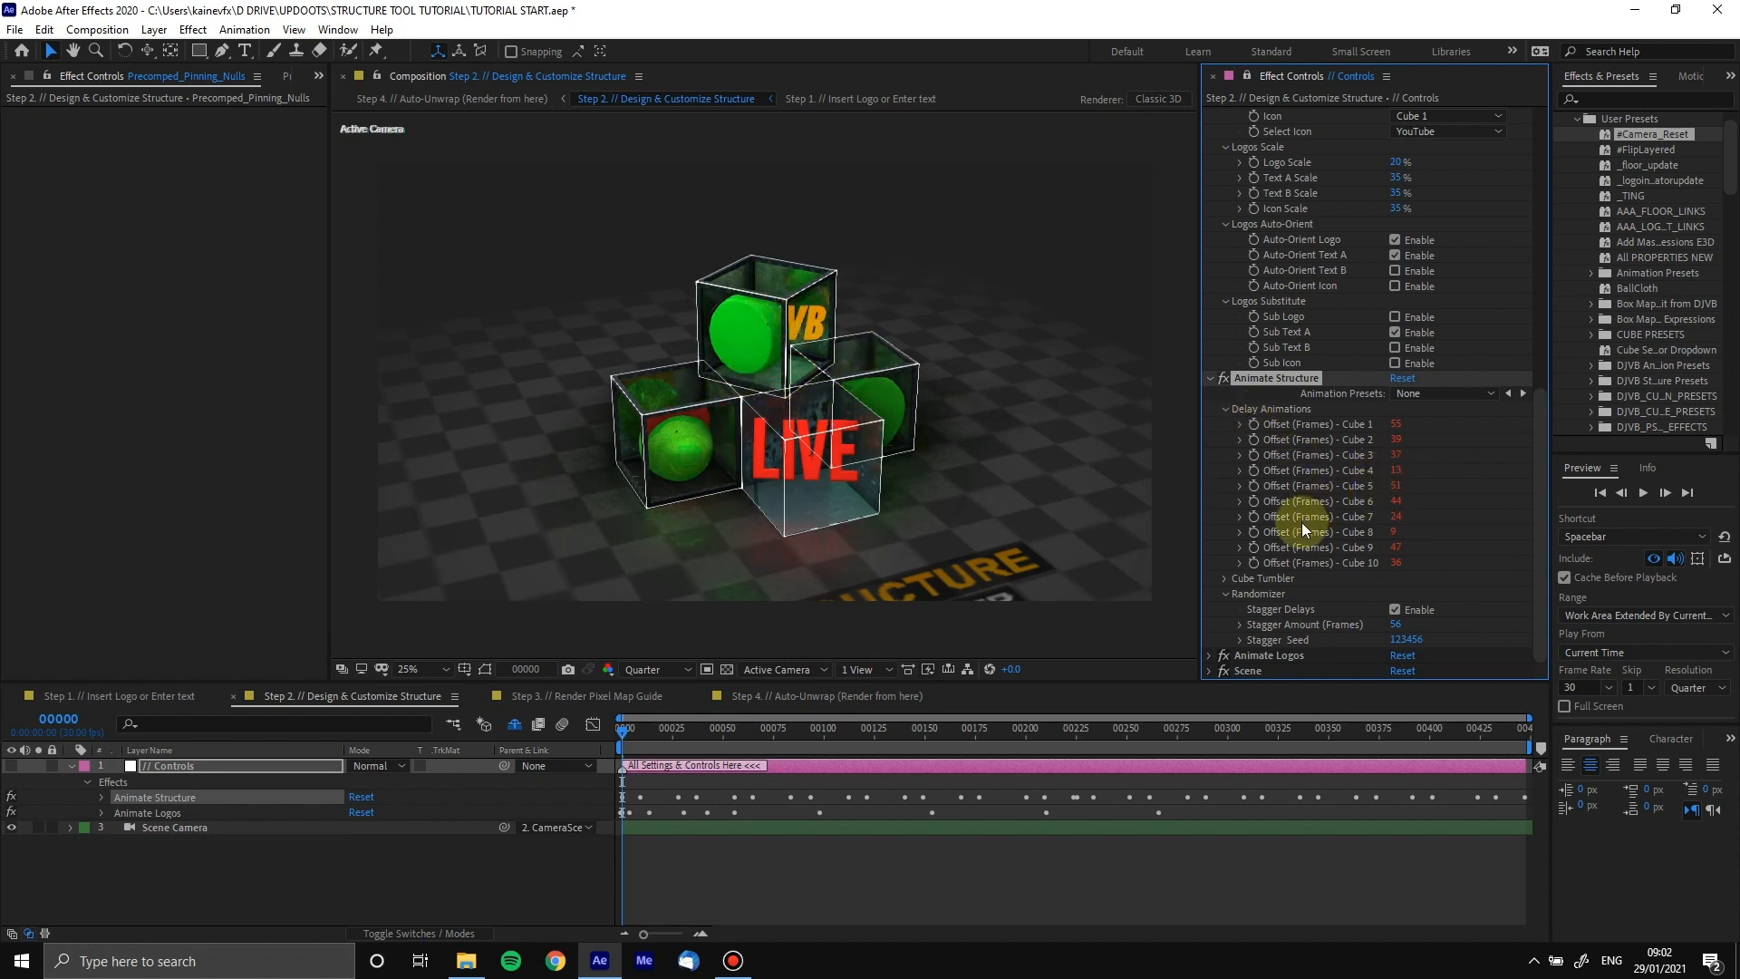
Reveal the Cube Tumbler keyframes in the timeline and enable Apply Delays for the tumbler
left_click(1226, 580)
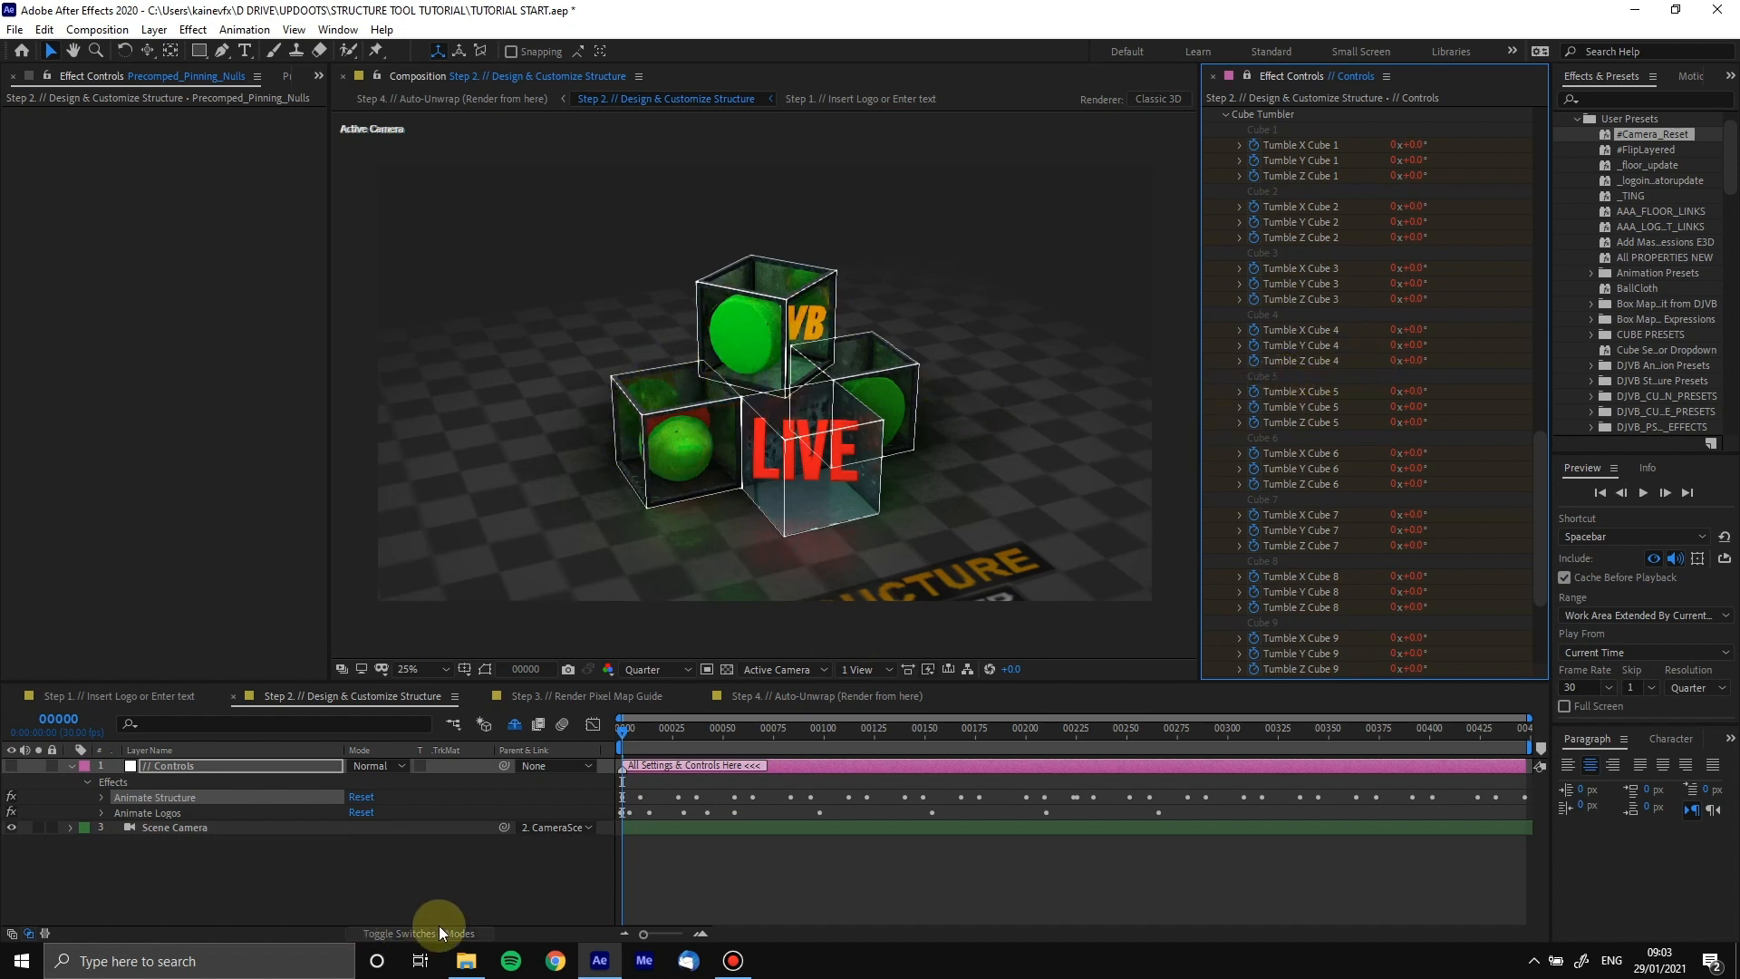
key("u")
scroll(770, 820, "down", 2)
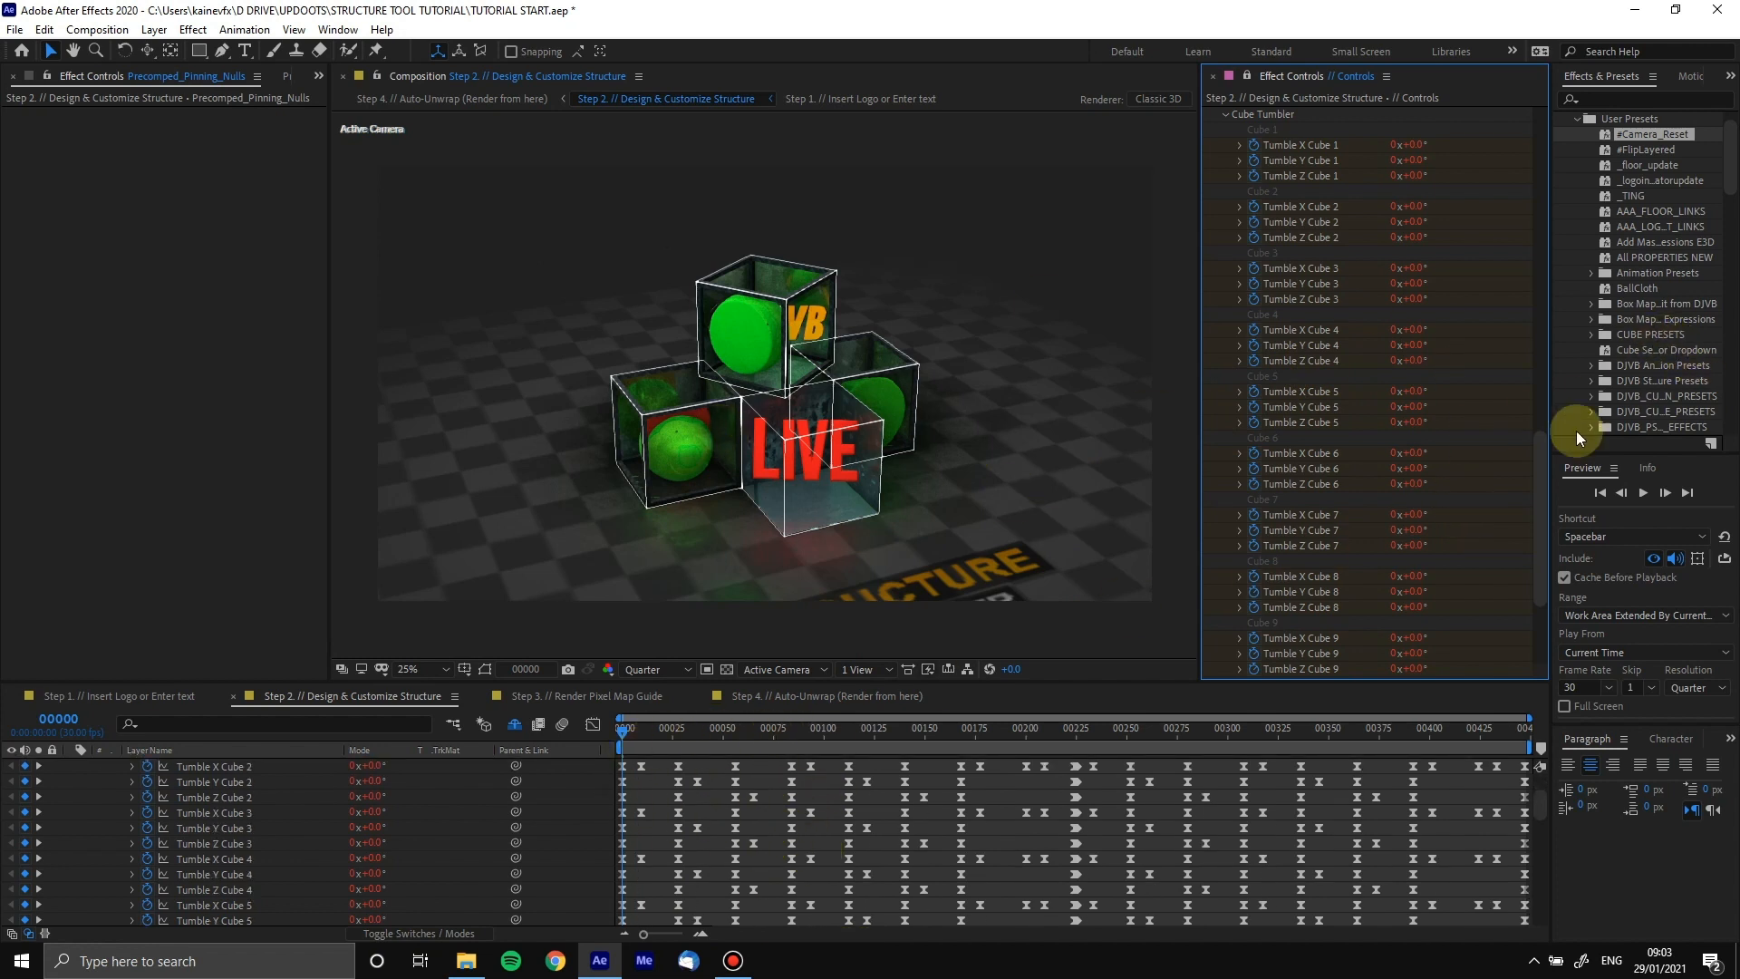
left_click_drag(1535, 486, 1537, 569)
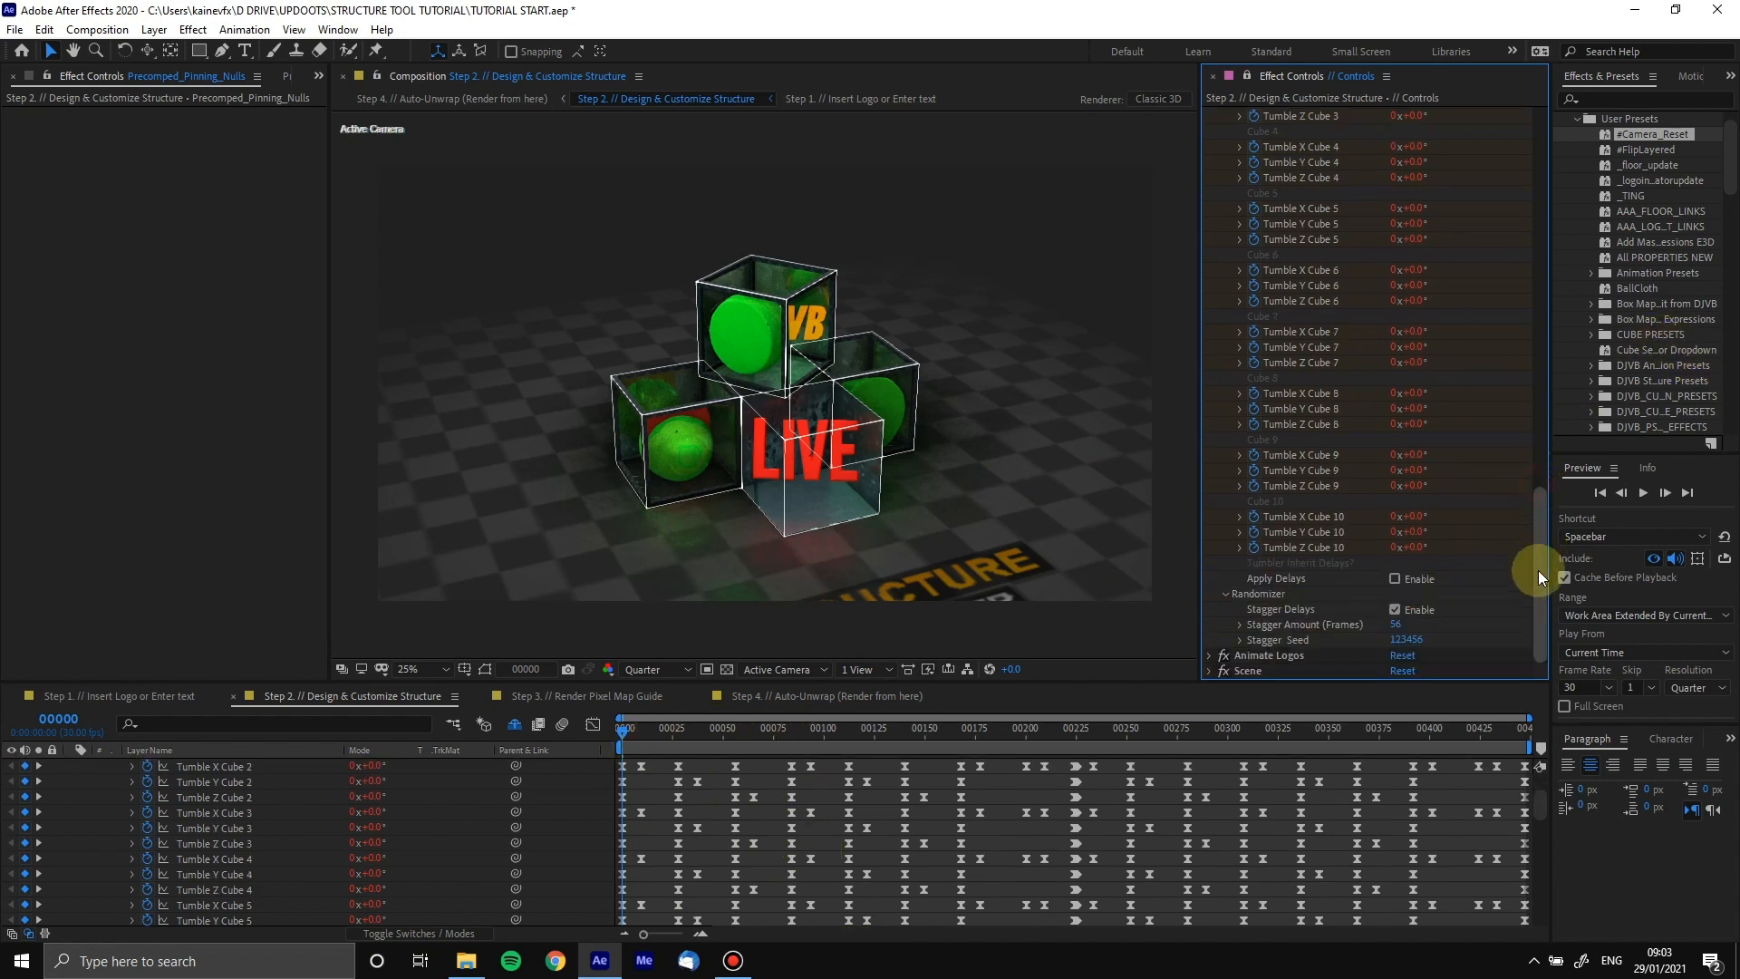
left_click(1395, 579)
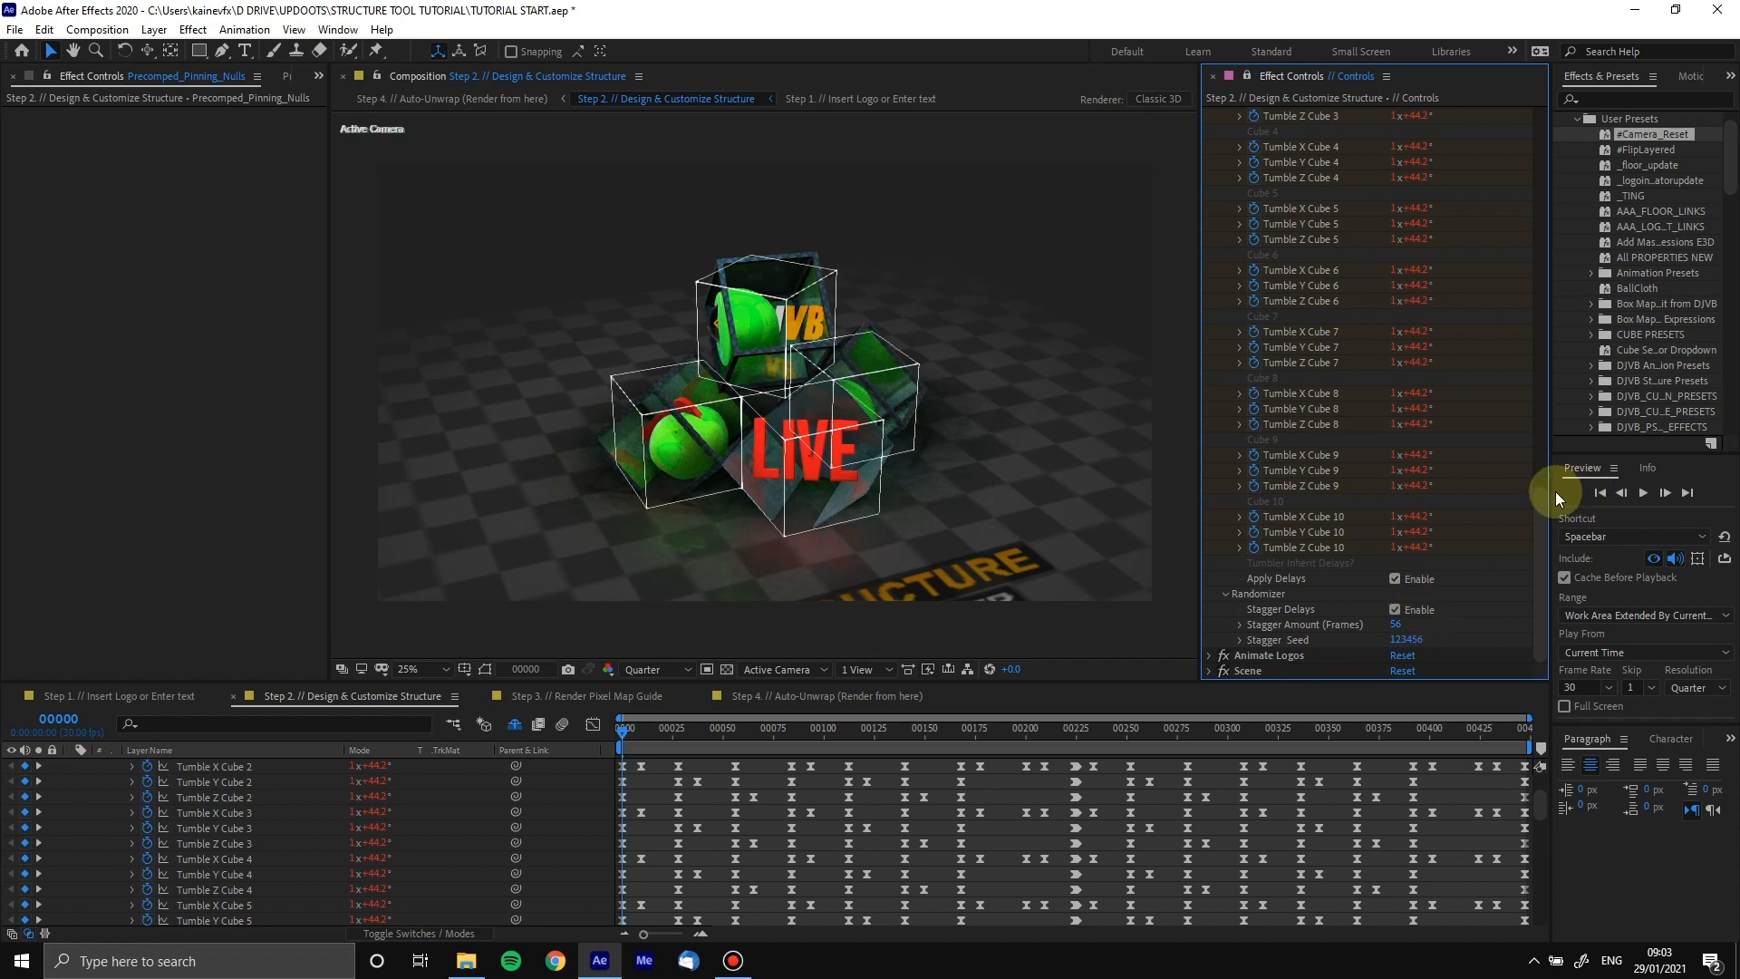
Turn off Apply Delays in the Cube Tumbler and Stagger Delays in the Randomizer
mouse_move(1543, 525)
left_mouse_down()
mouse_move(1550, 348)
mouse_move(1530, 529)
left_mouse_up()
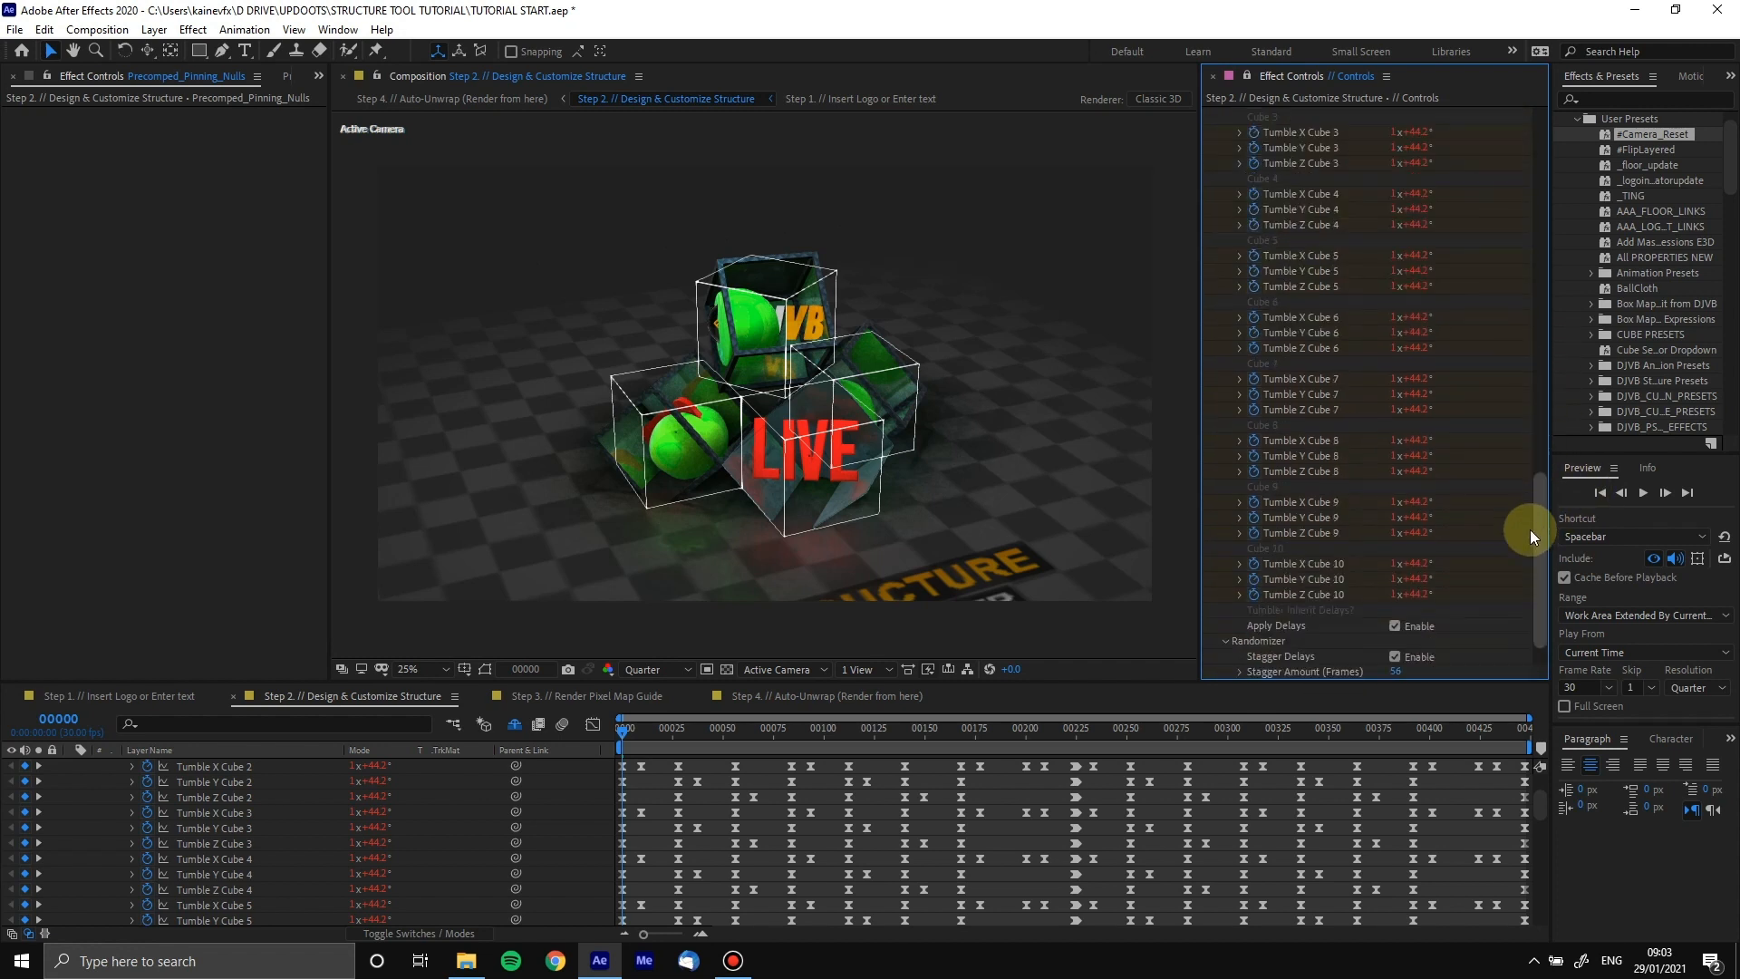
scroll(1530, 530, "down", 1)
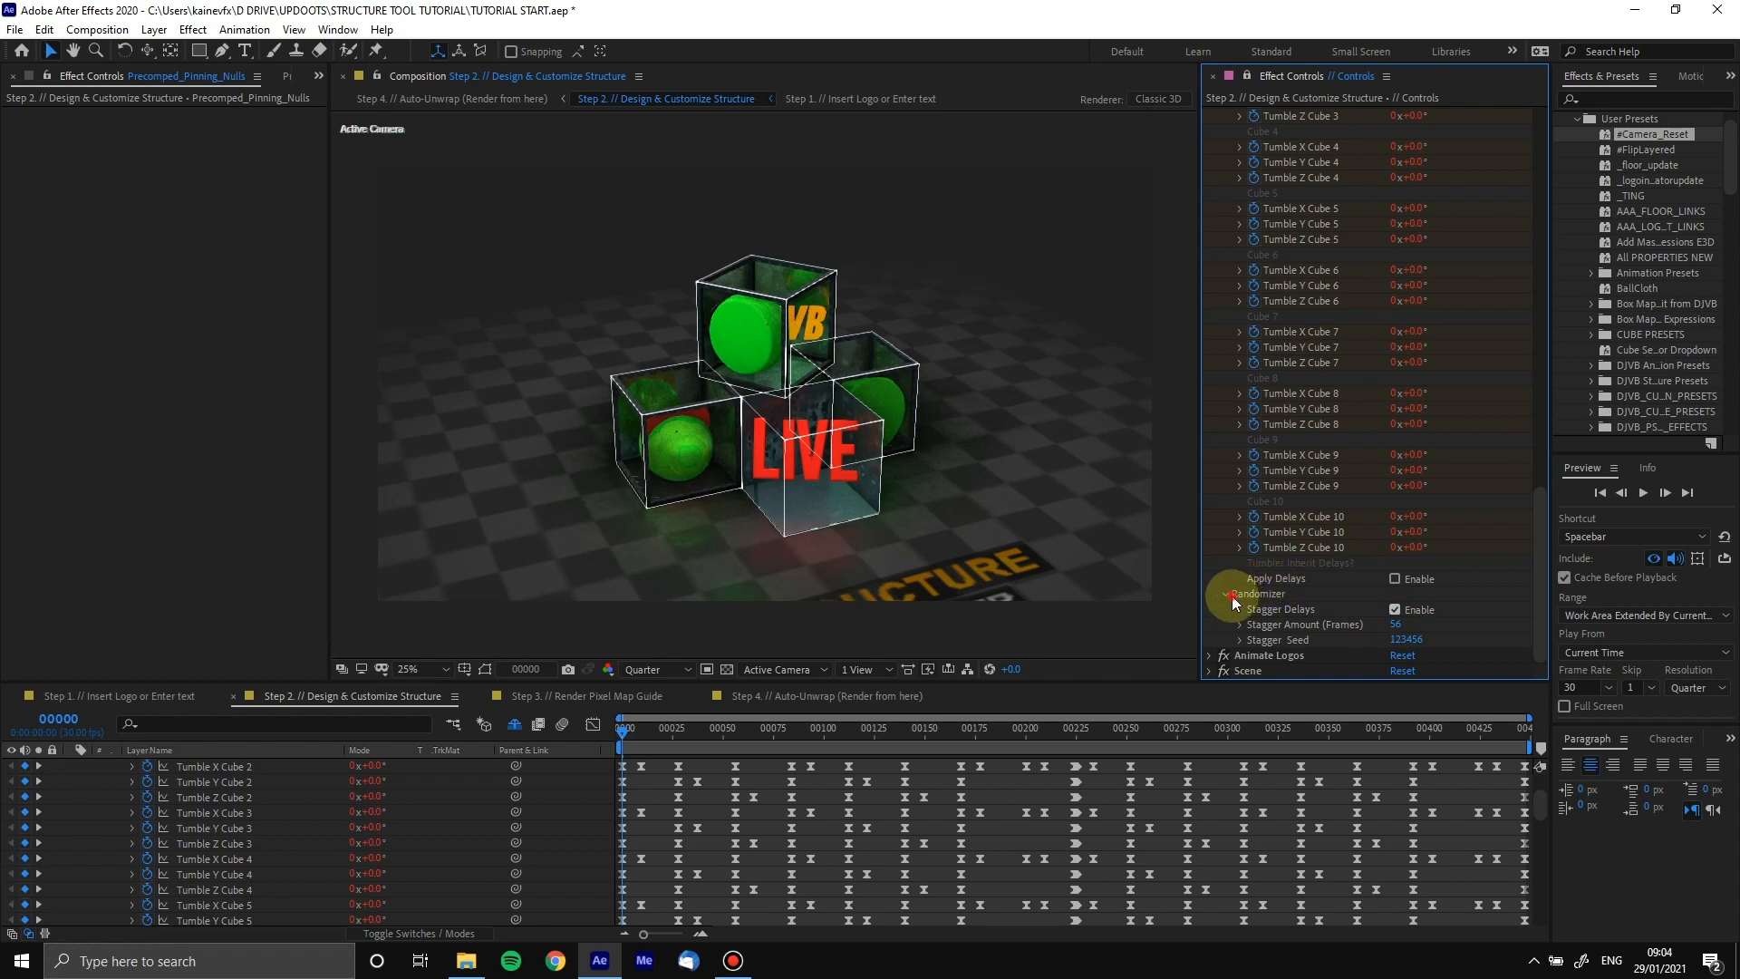
key("ctrl+z")
left_click_drag(1541, 522, 1537, 571)
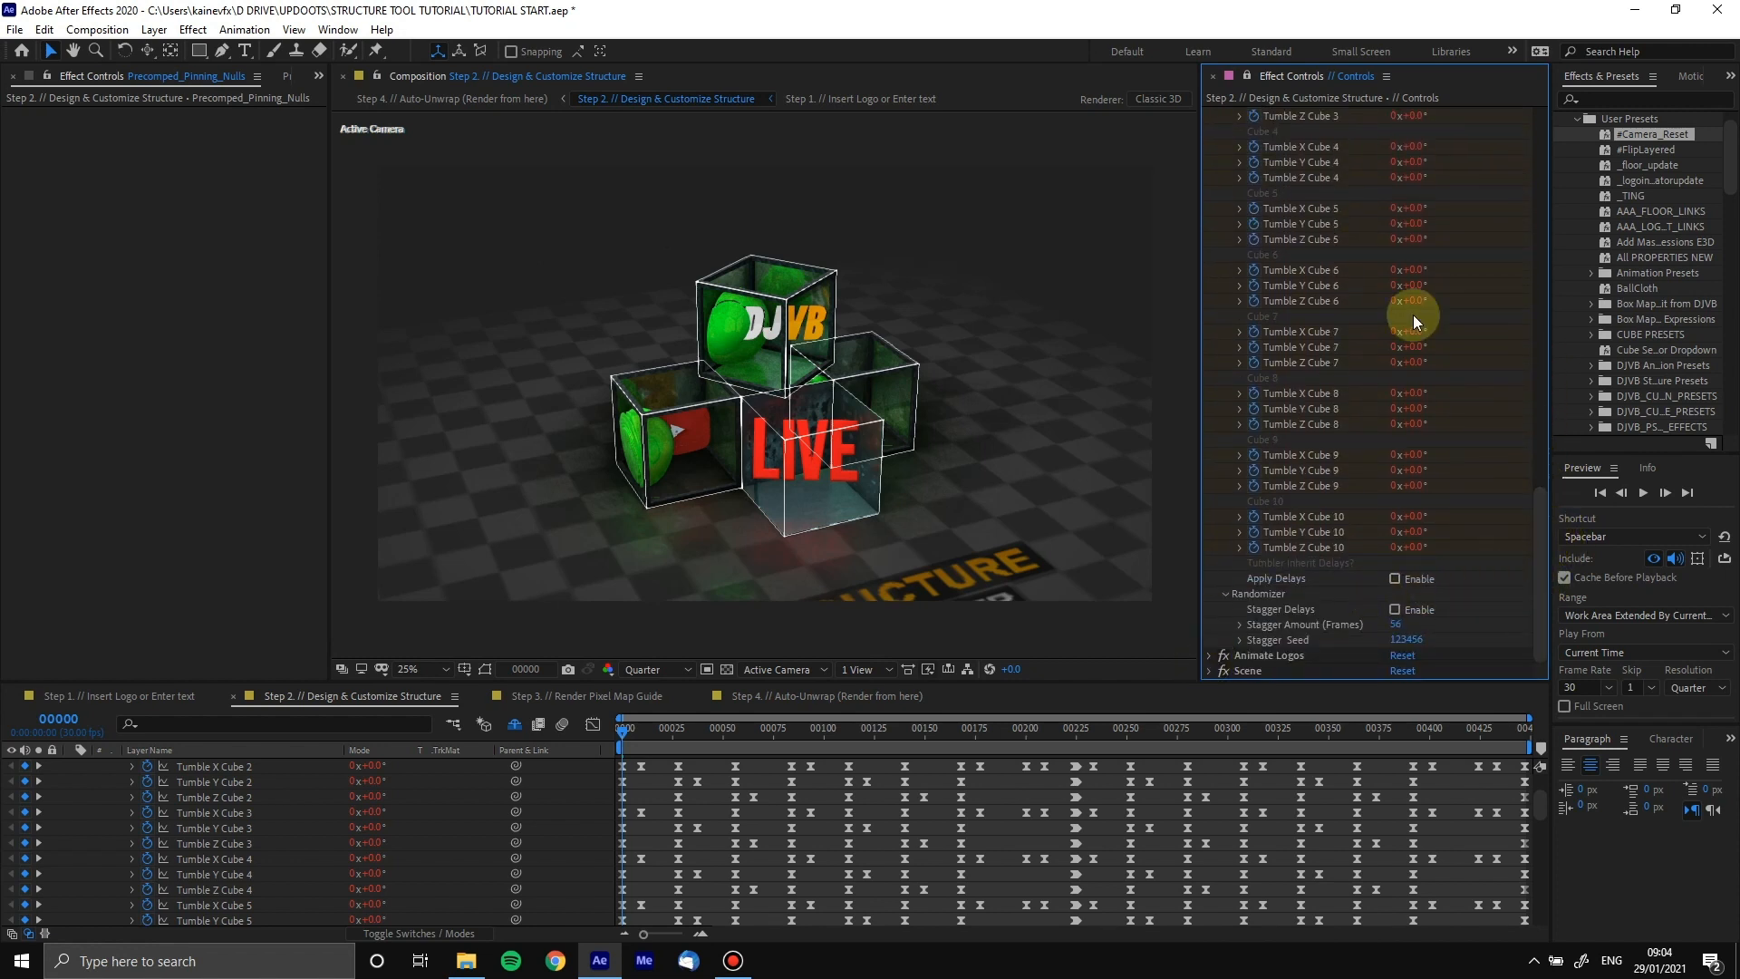
Apply the Circle Angled animation preset to the Custom Structure effect
left_click_drag(1546, 534, 1538, 346)
left_click(1520, 355)
scroll(1463, 350, "up", 5)
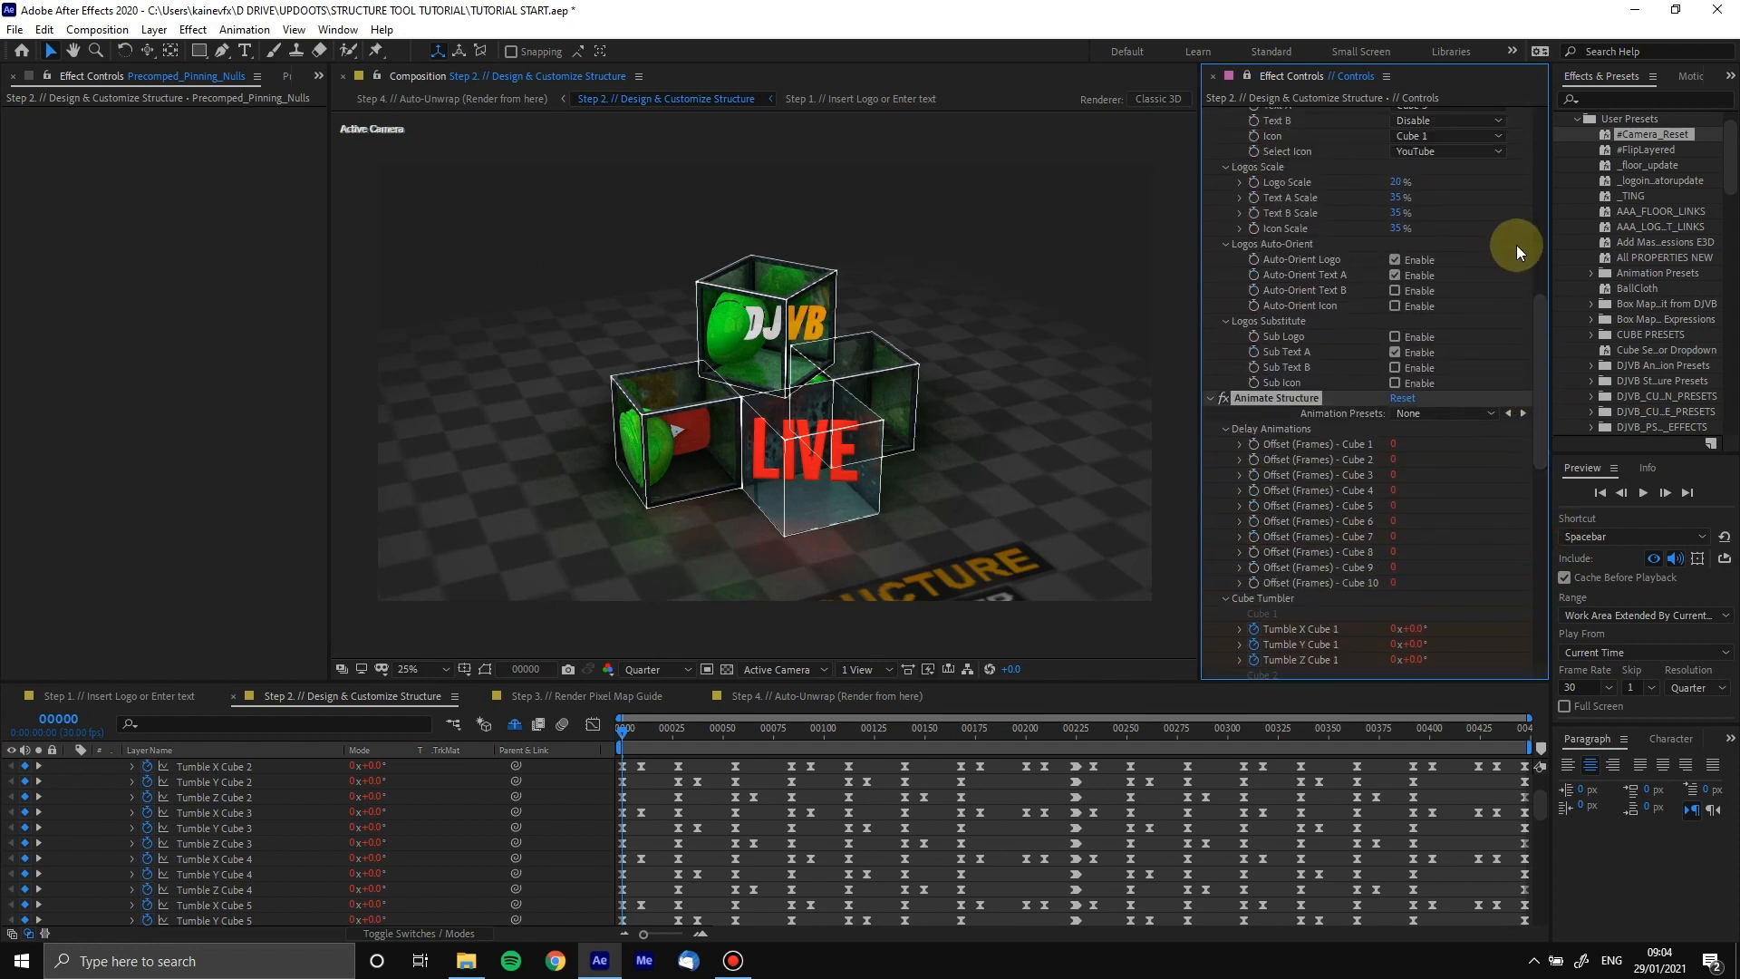
scroll(1536, 259, "up", 6)
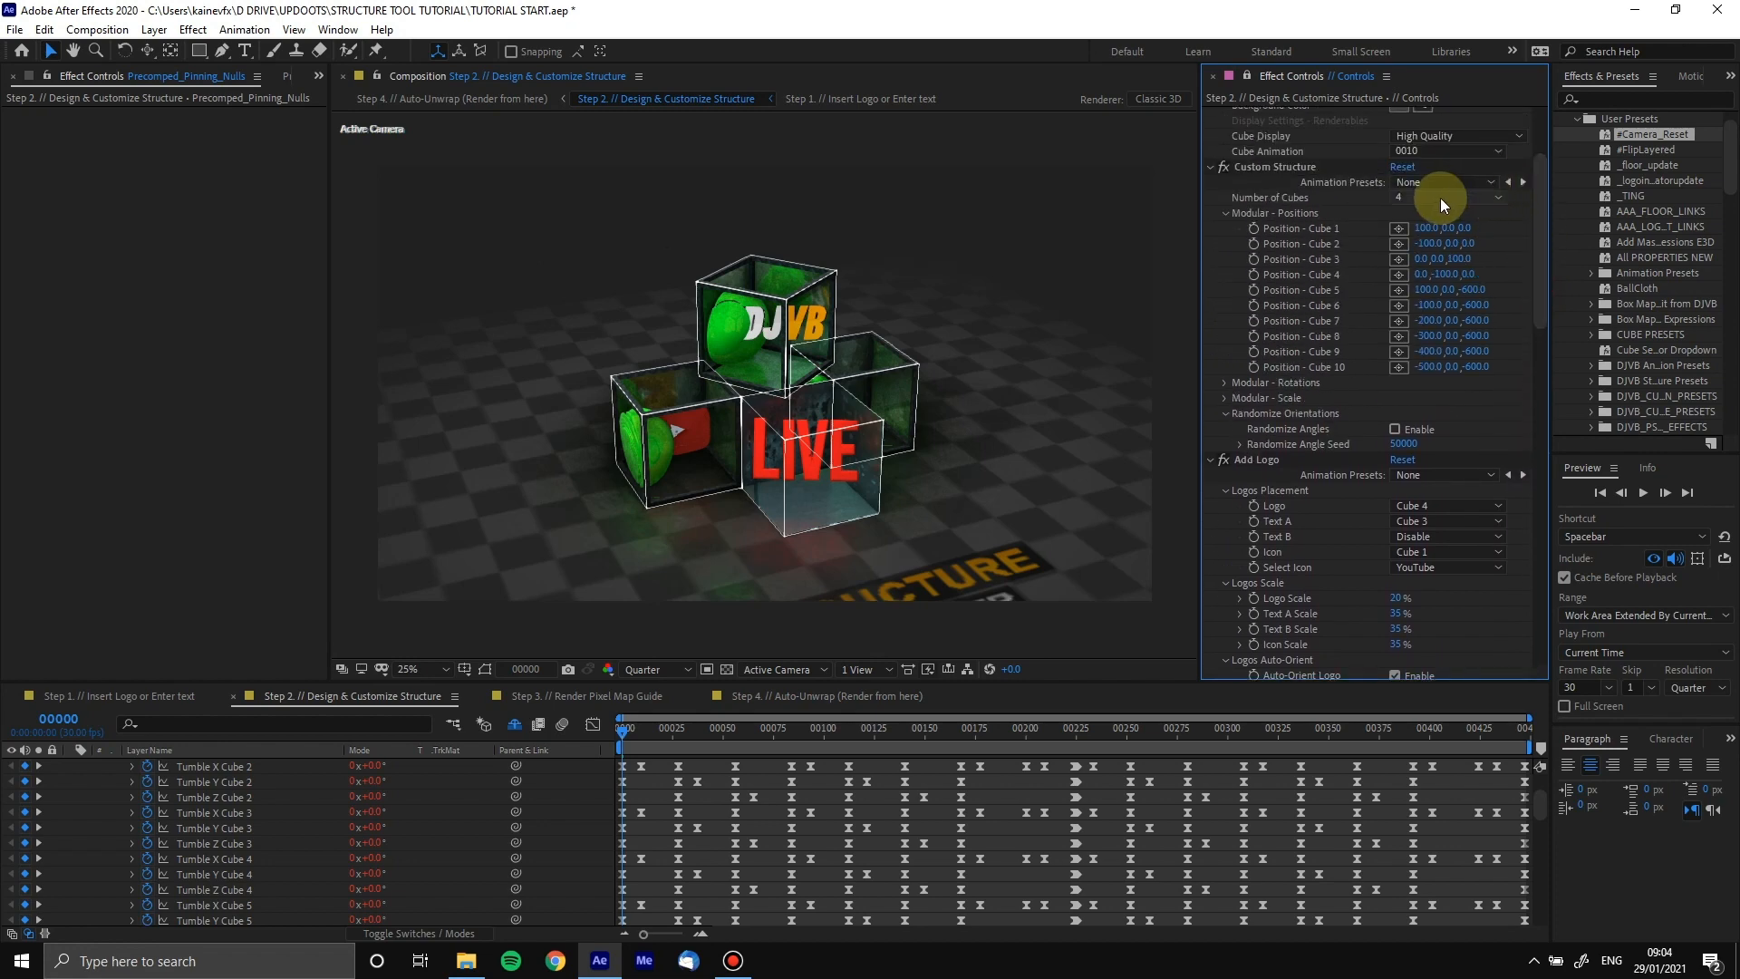
left_click(1430, 180)
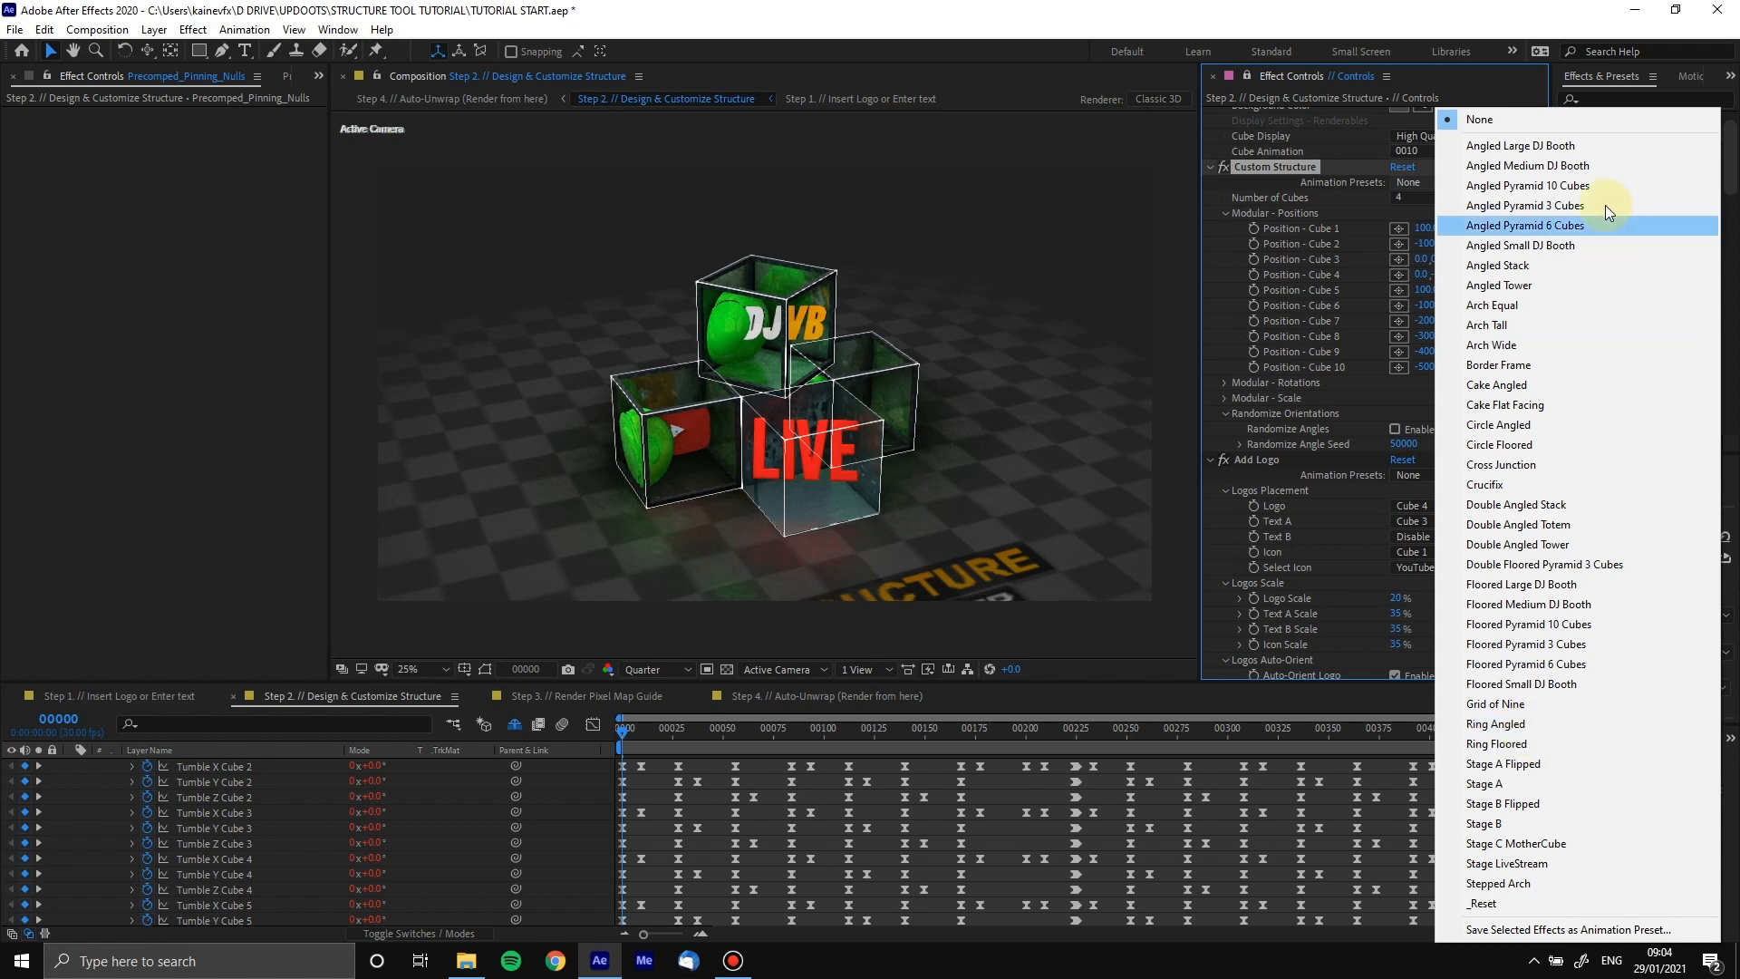
left_click(1500, 425)
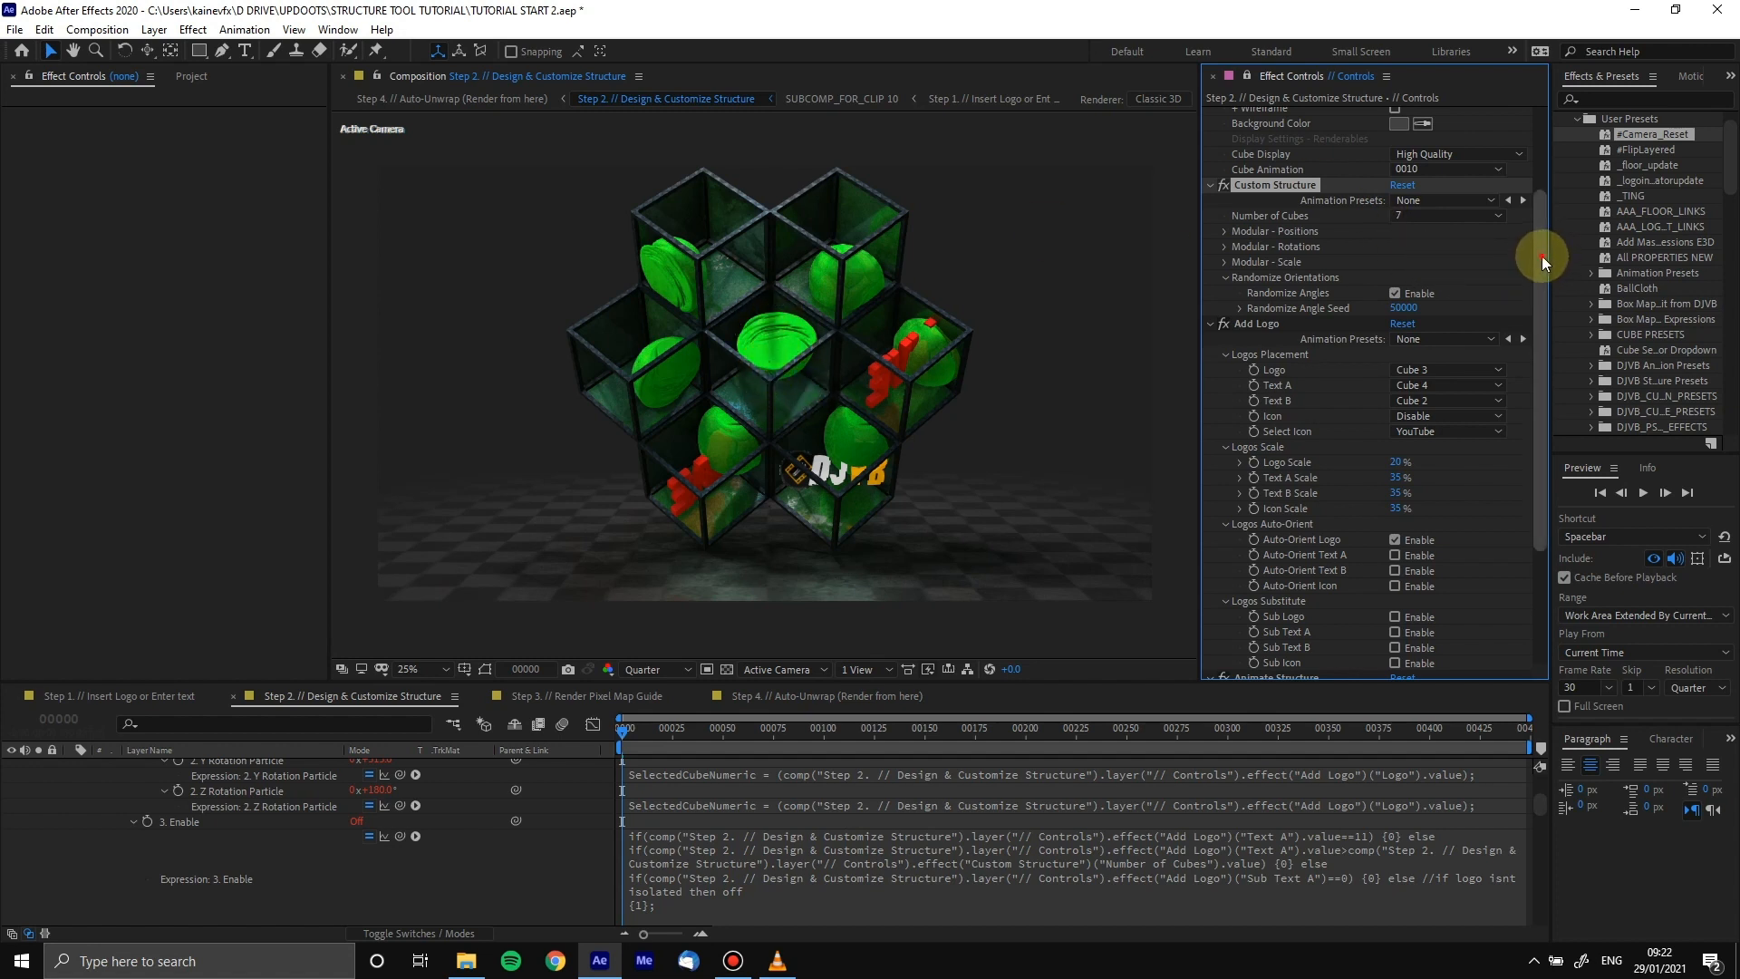
Enable Cube Number Labels in the Display settings of the seven-cube structure
left_click_drag(1541, 258, 1536, 326)
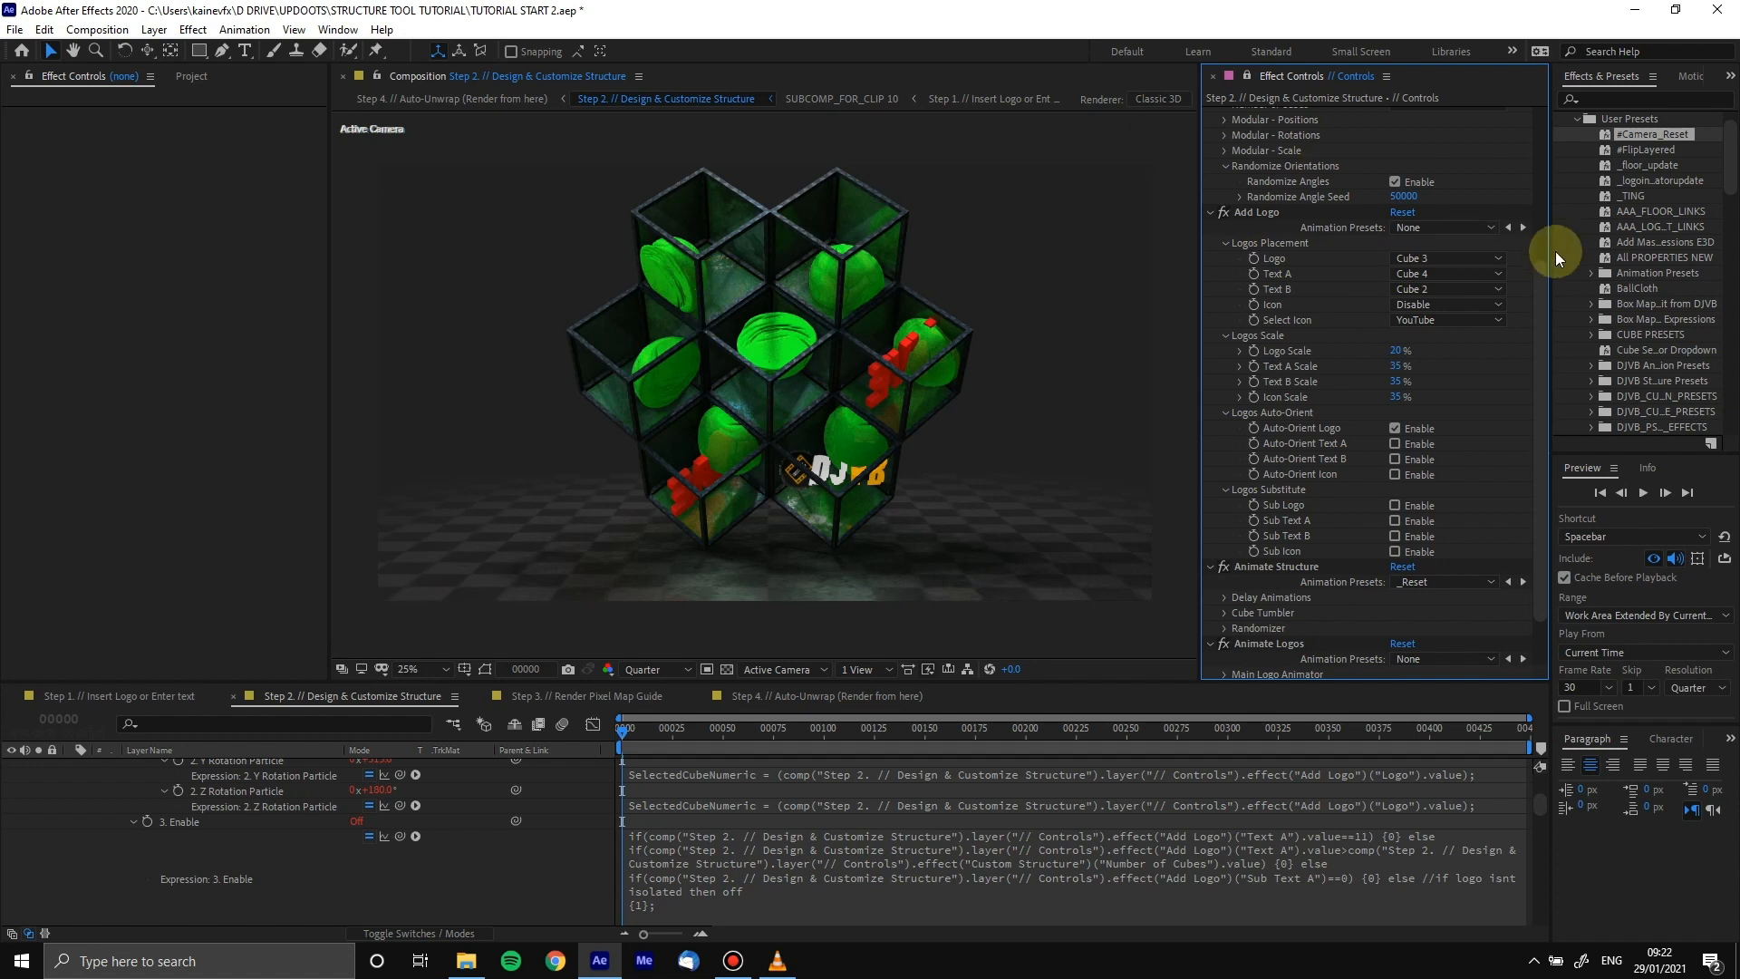
left_click_drag(1542, 288, 1437, 192)
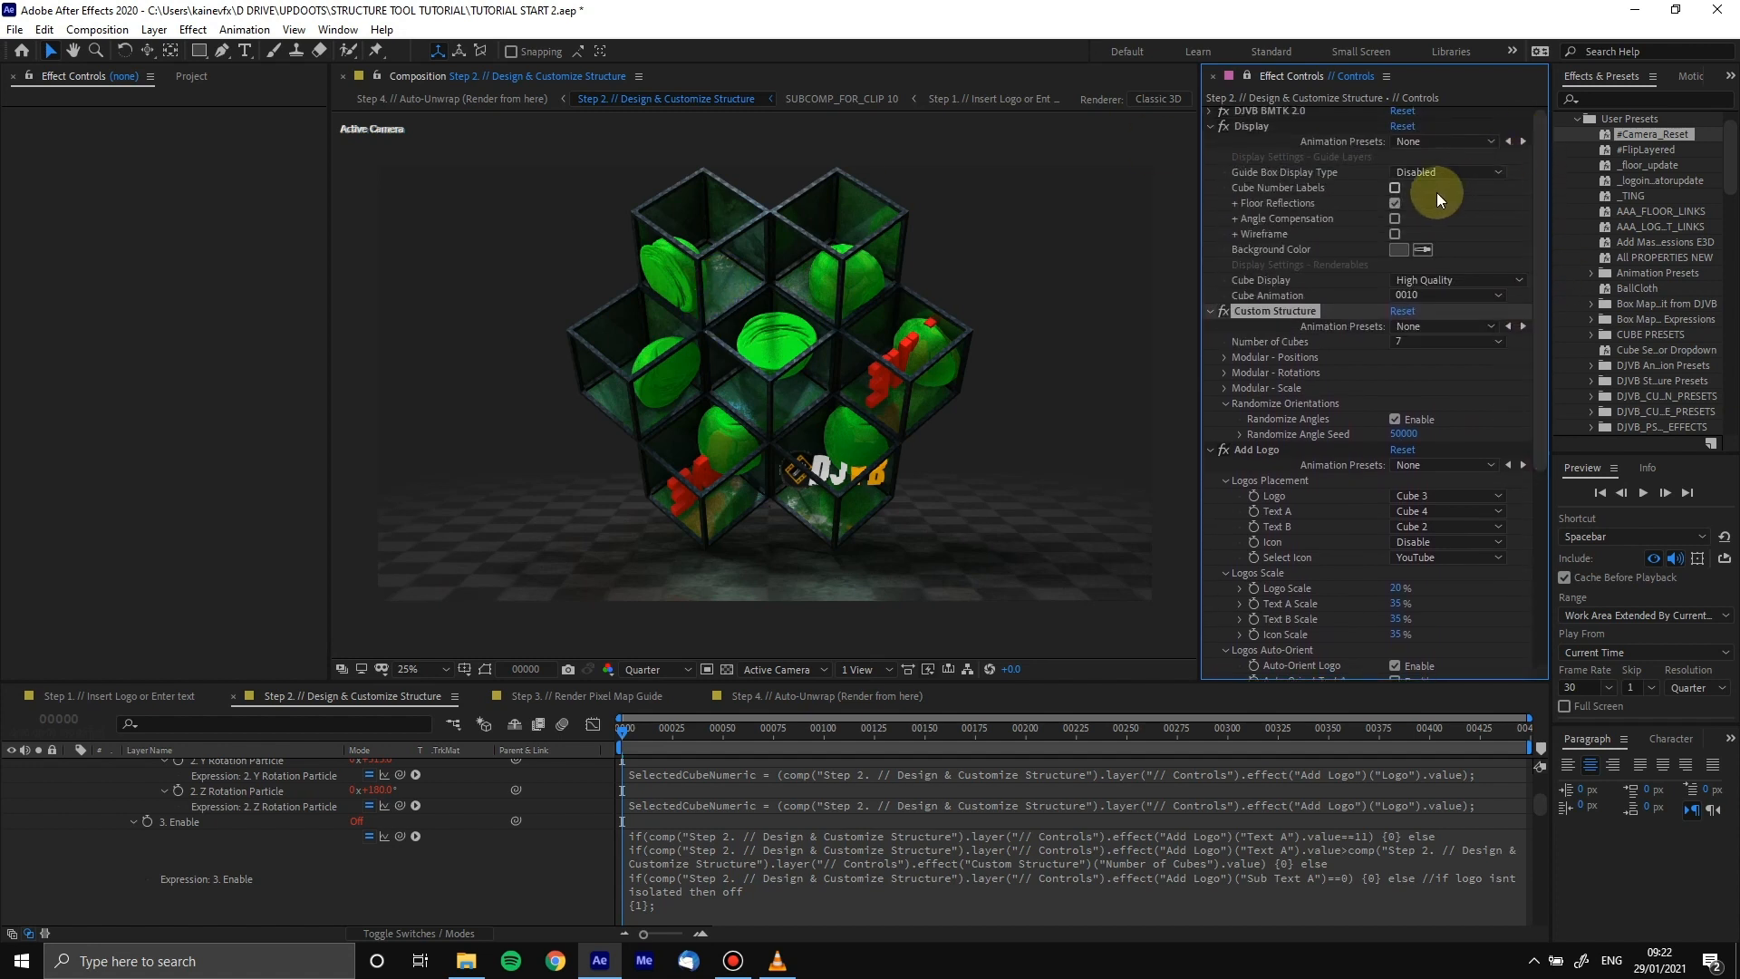
left_click(1394, 189)
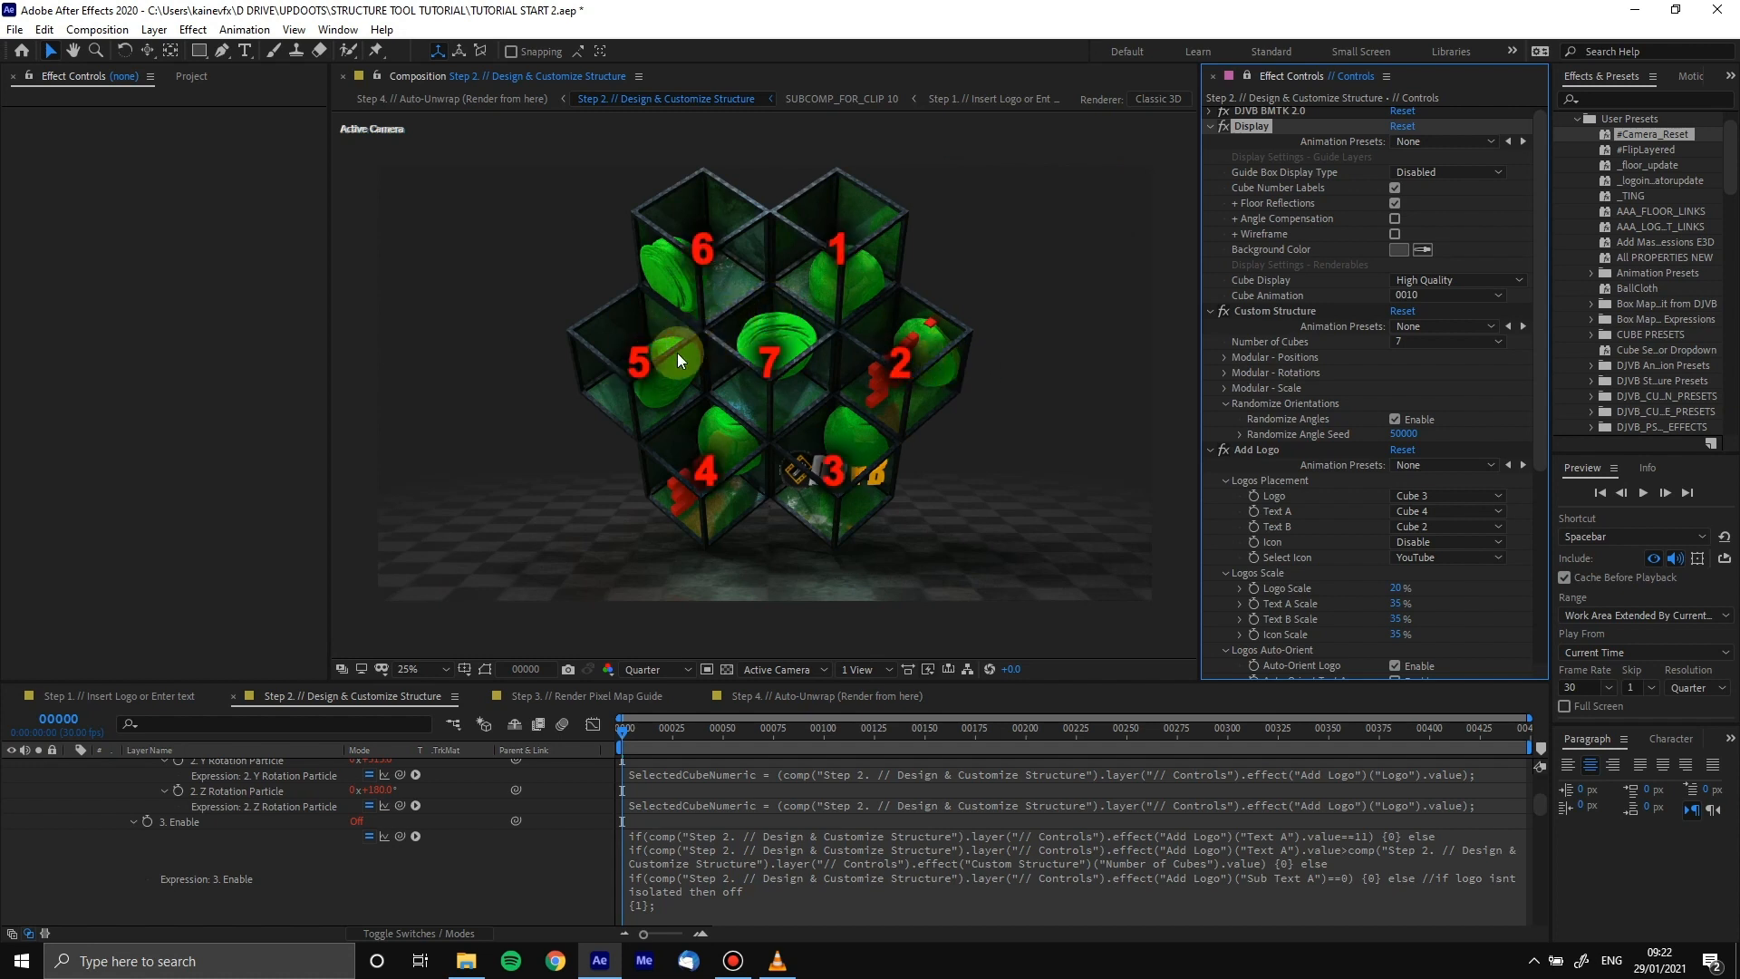
Hide the cube number labels and place the logo in Cube 7, Text A in Cube 5 and Text B in Cube 2
left_click(1394, 187)
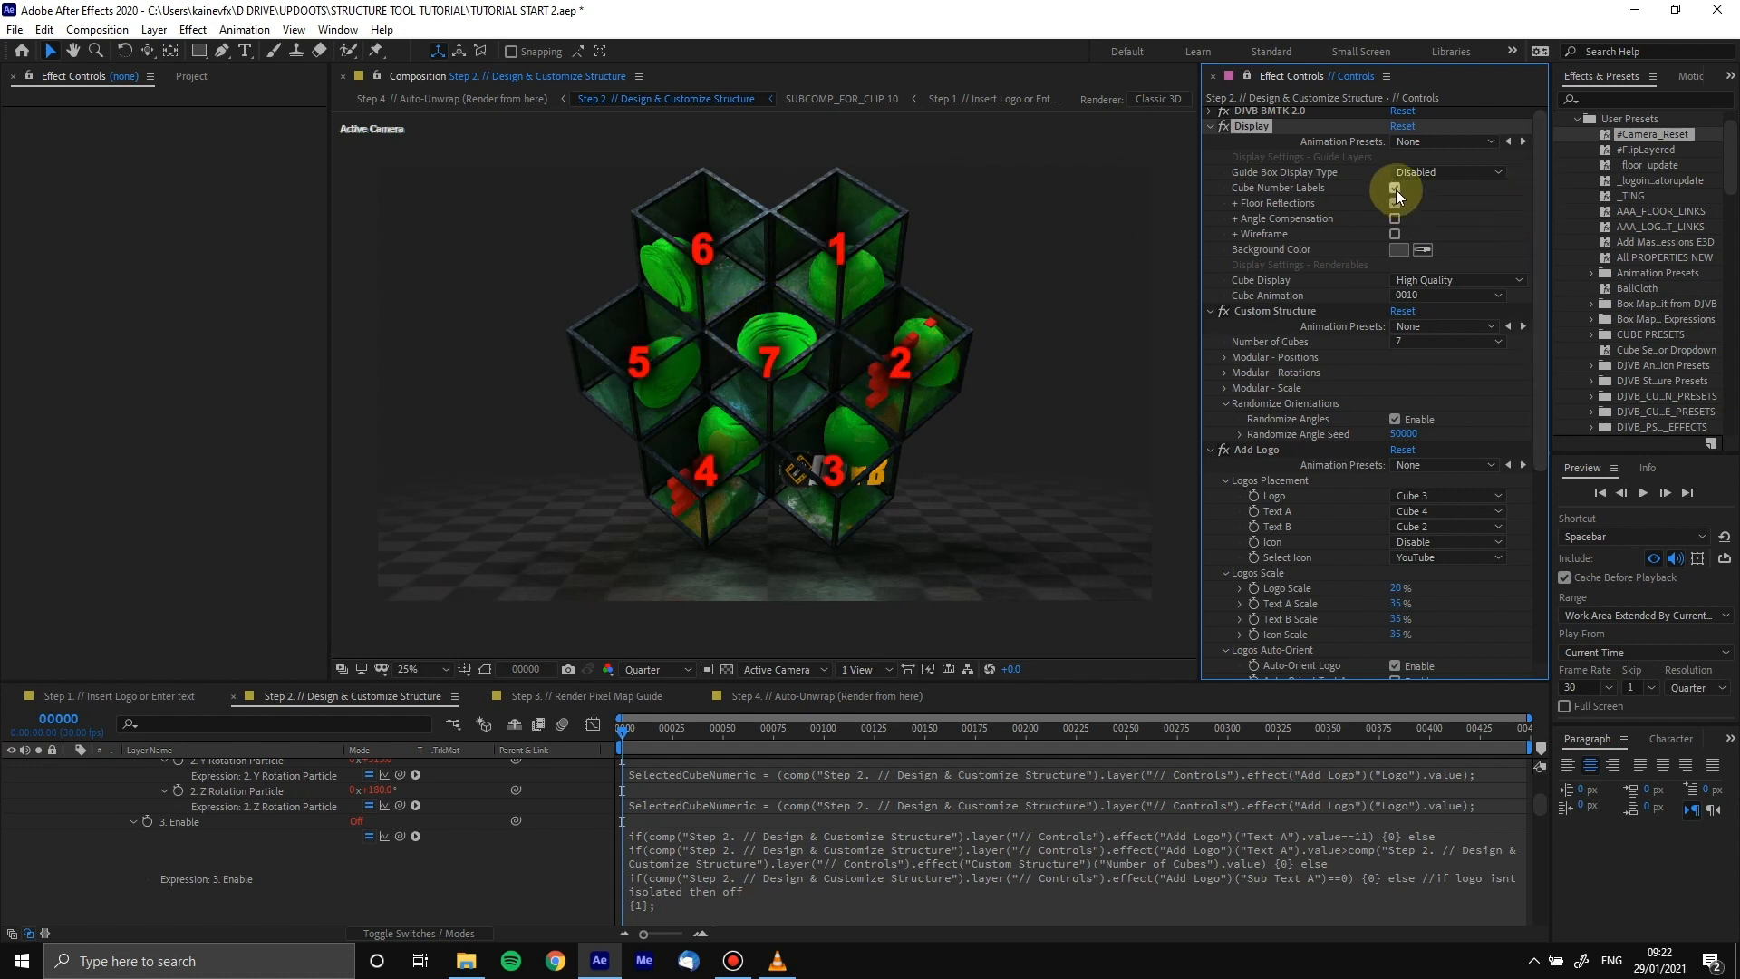
left_click_drag(1542, 212, 1540, 335)
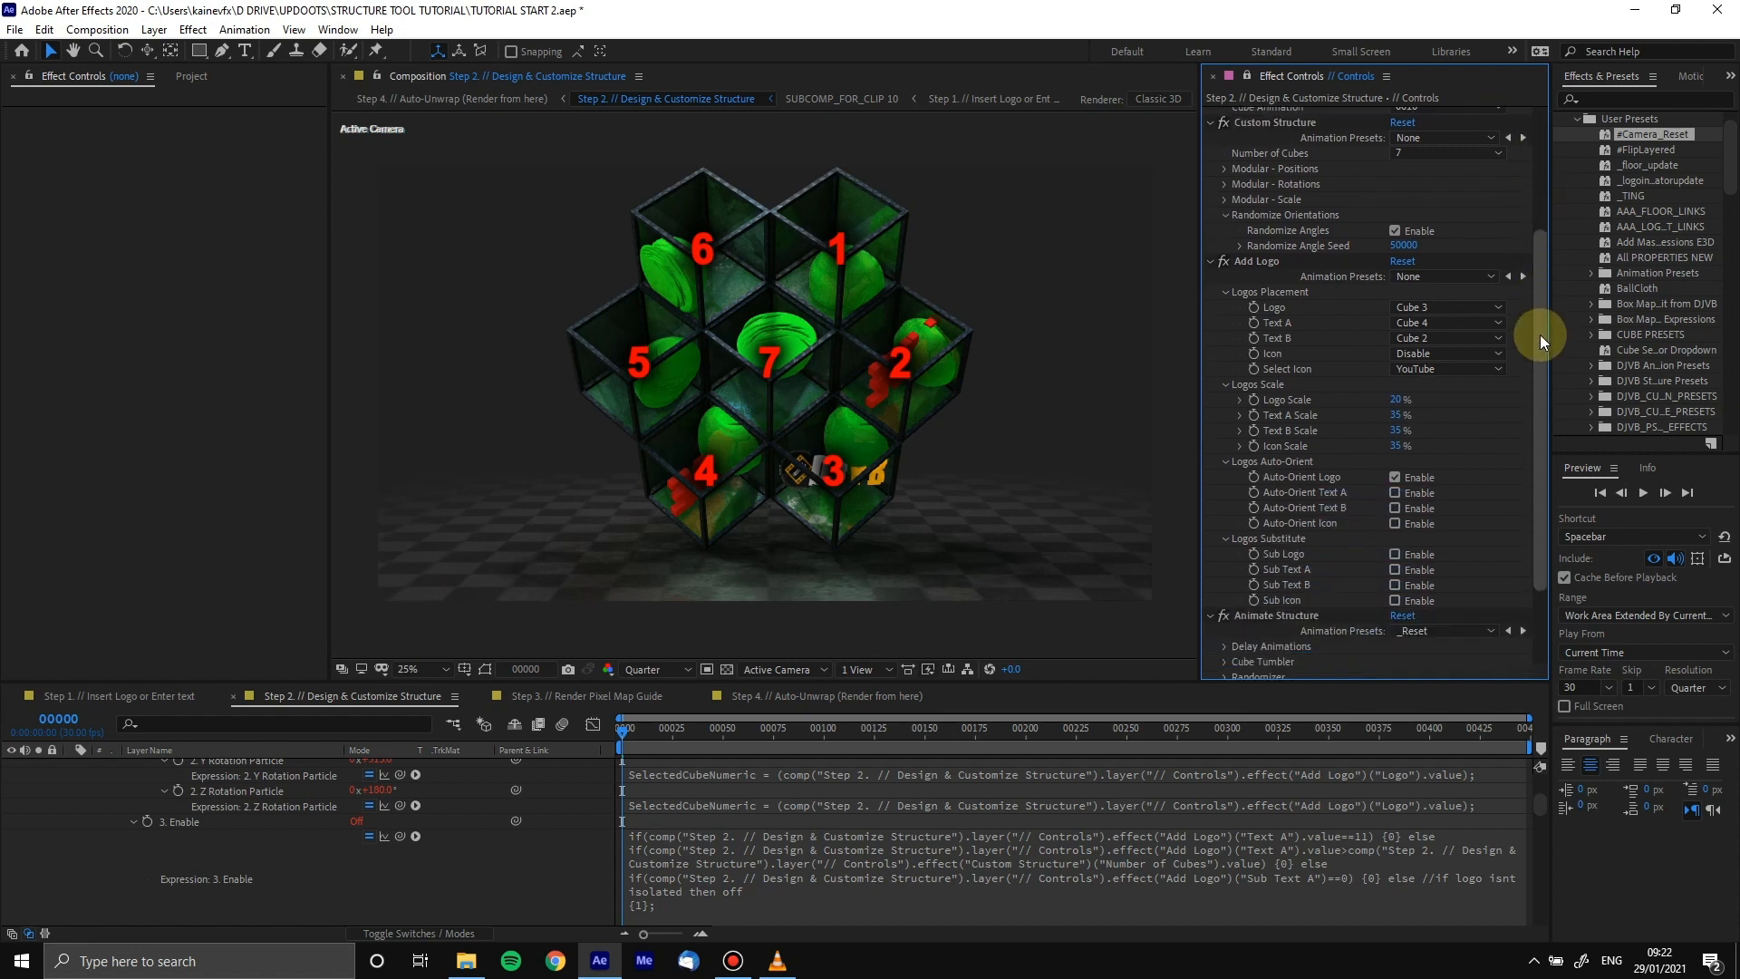
left_click(1400, 291)
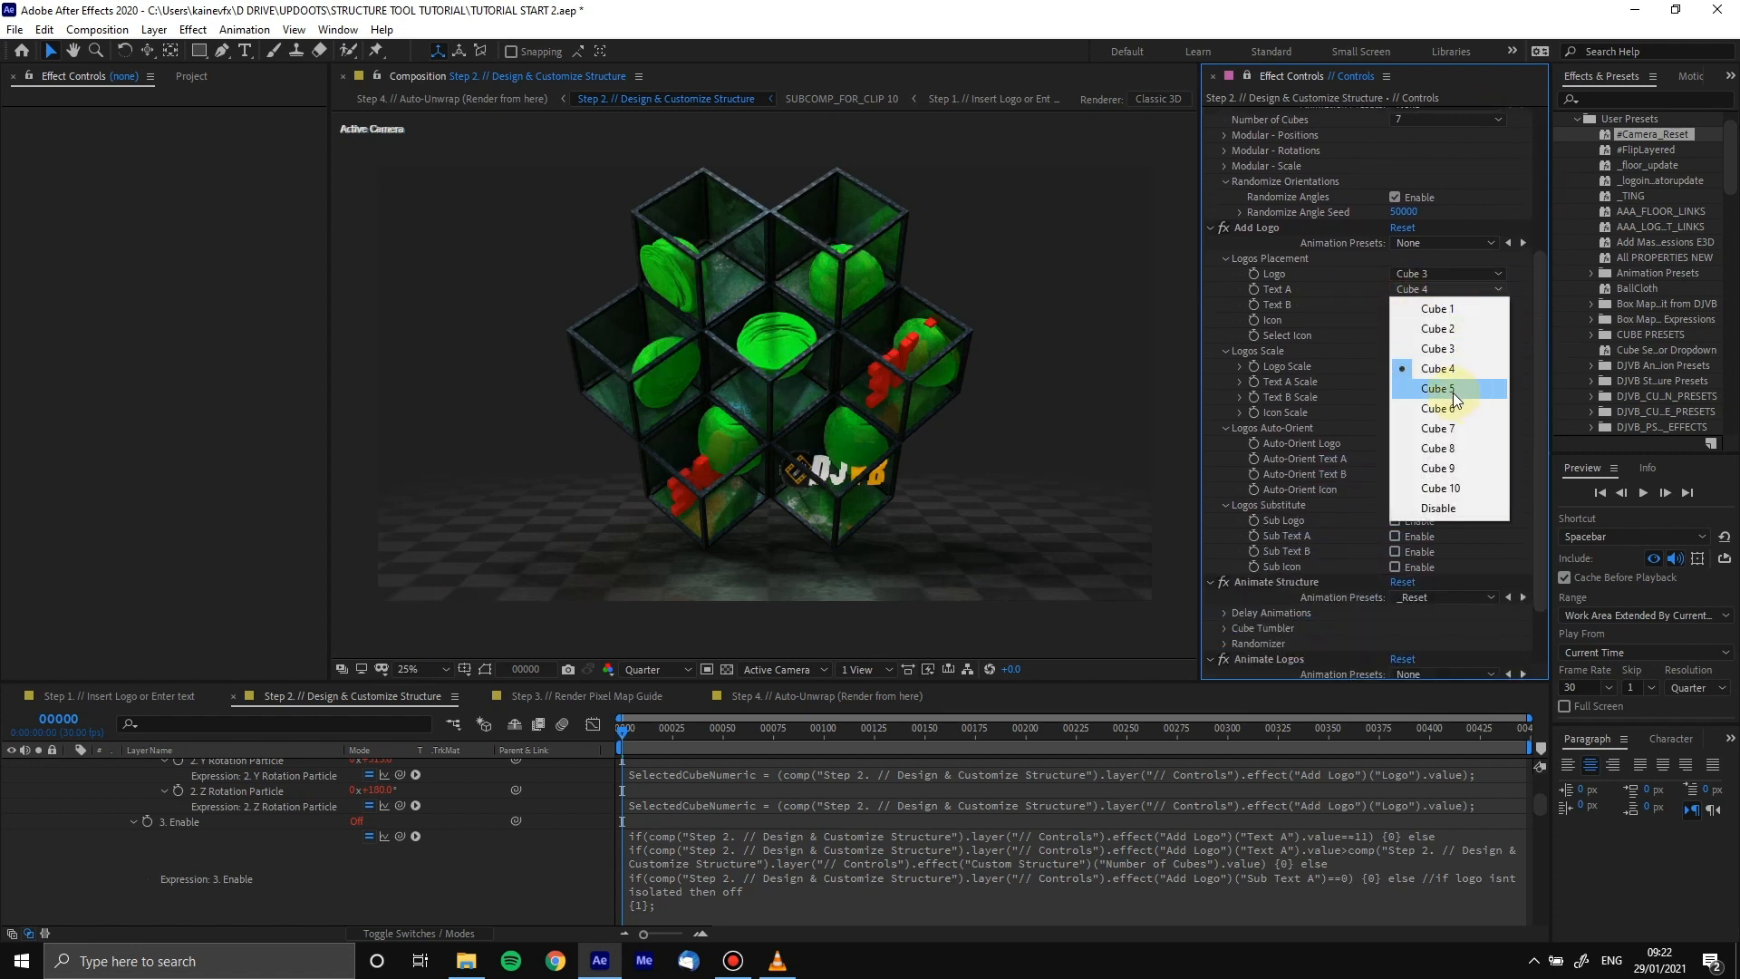
left_click(1453, 393)
left_click(1423, 305)
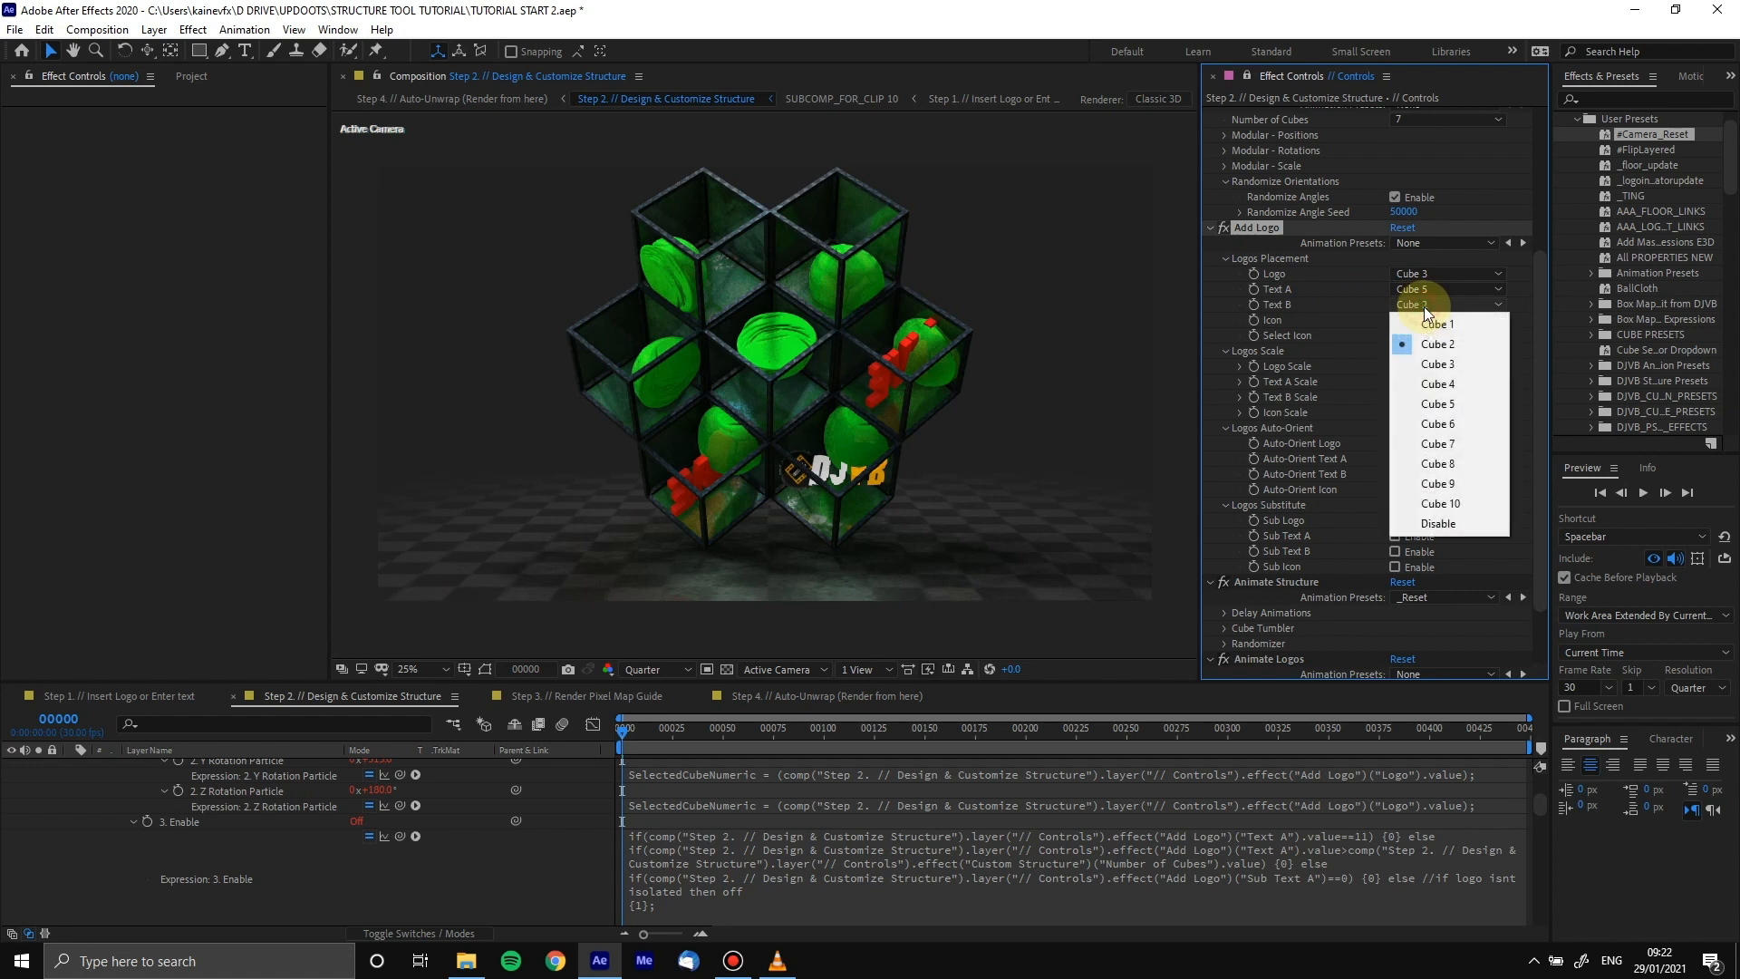
left_click(1432, 343)
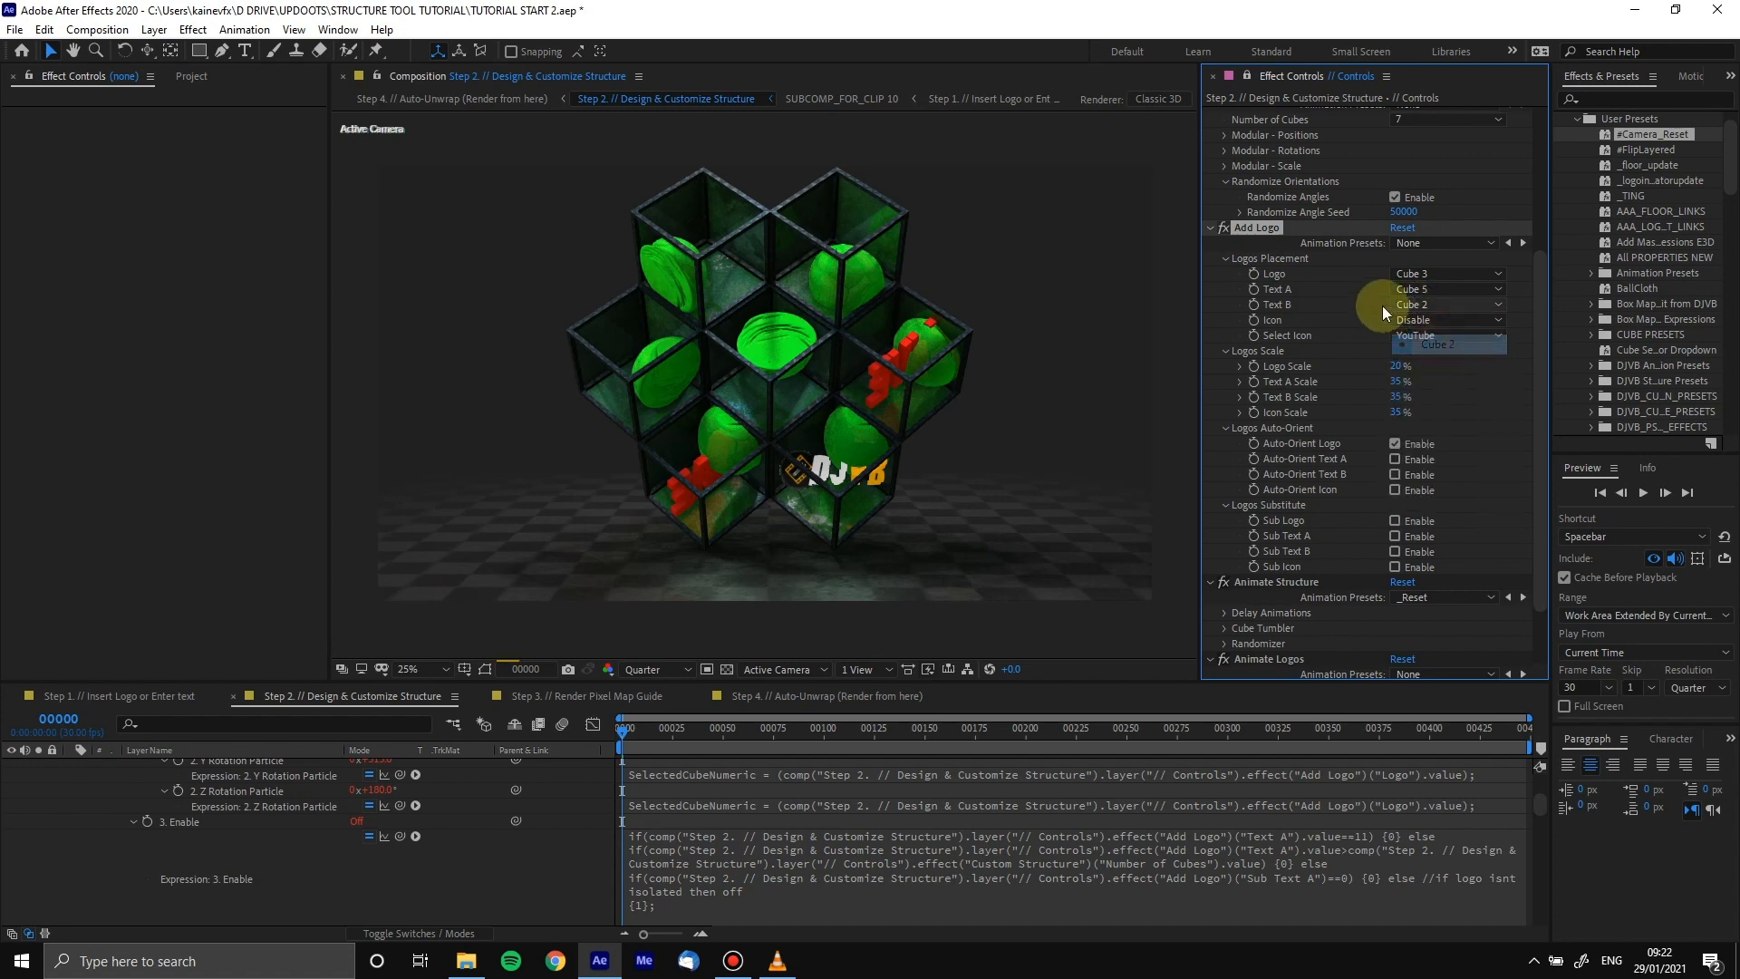
left_click(1428, 275)
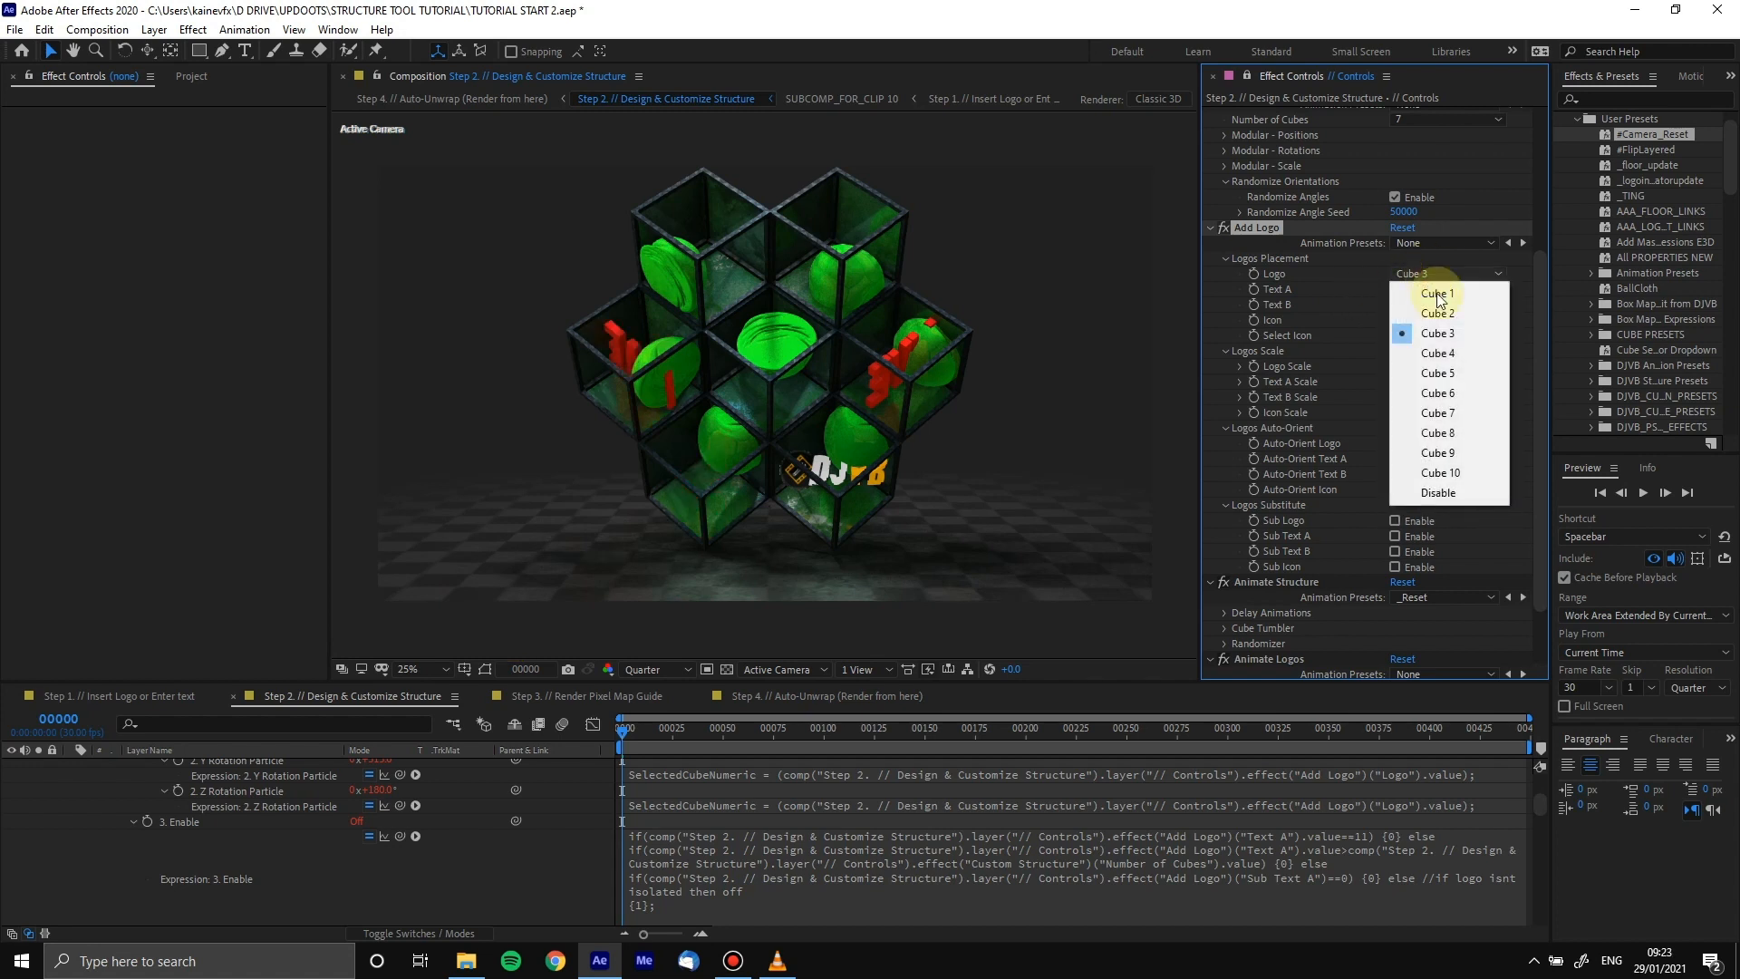
left_click(1438, 412)
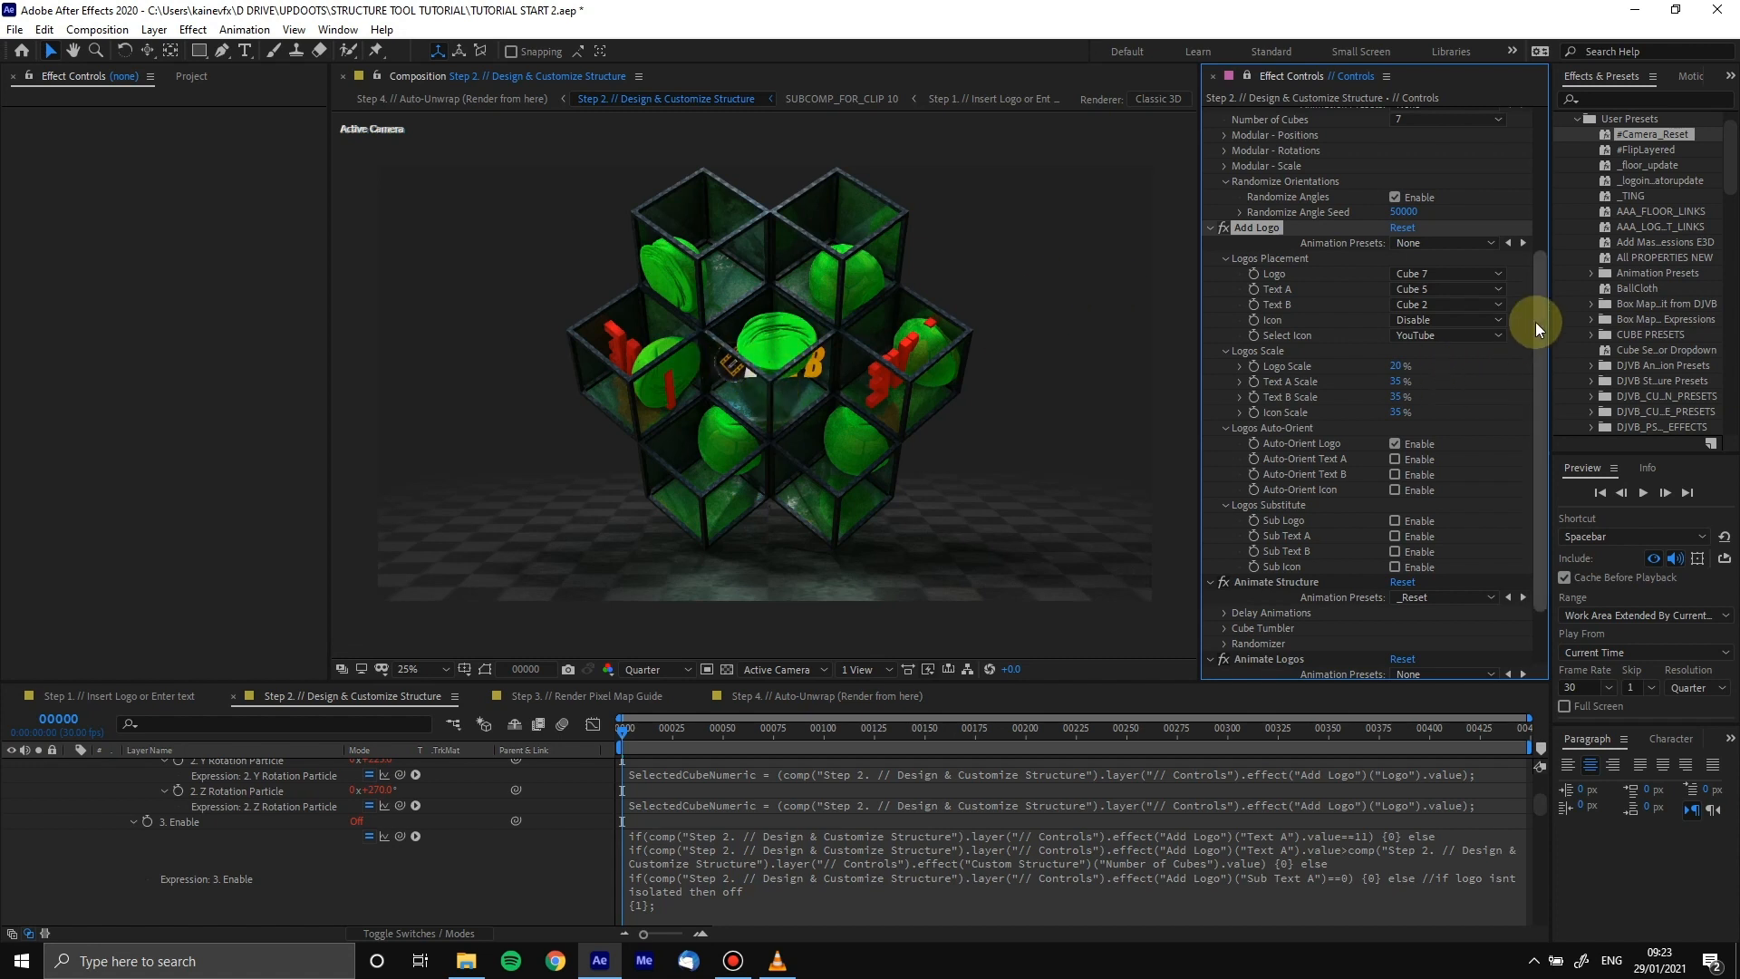
Enable Auto-Orient for Text A and Text B, and enable Logos Substitute for the logo and both texts
left_click_drag(1535, 323, 1509, 388)
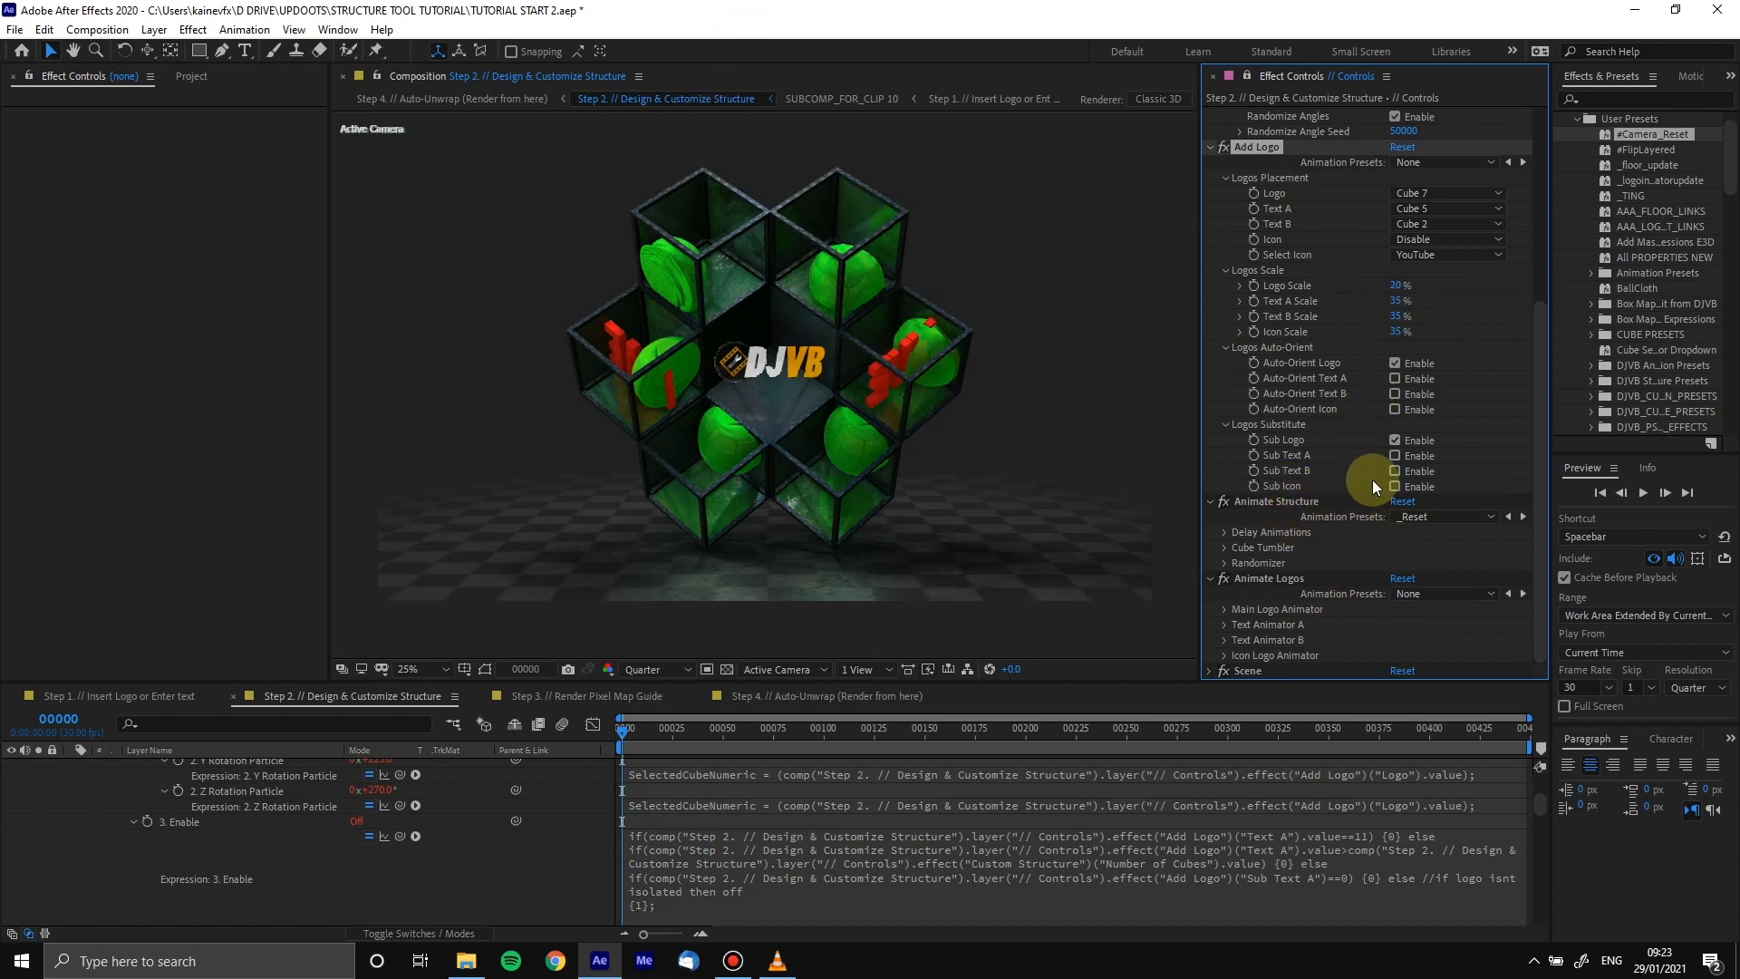
left_click(1395, 393)
left_click(1395, 378)
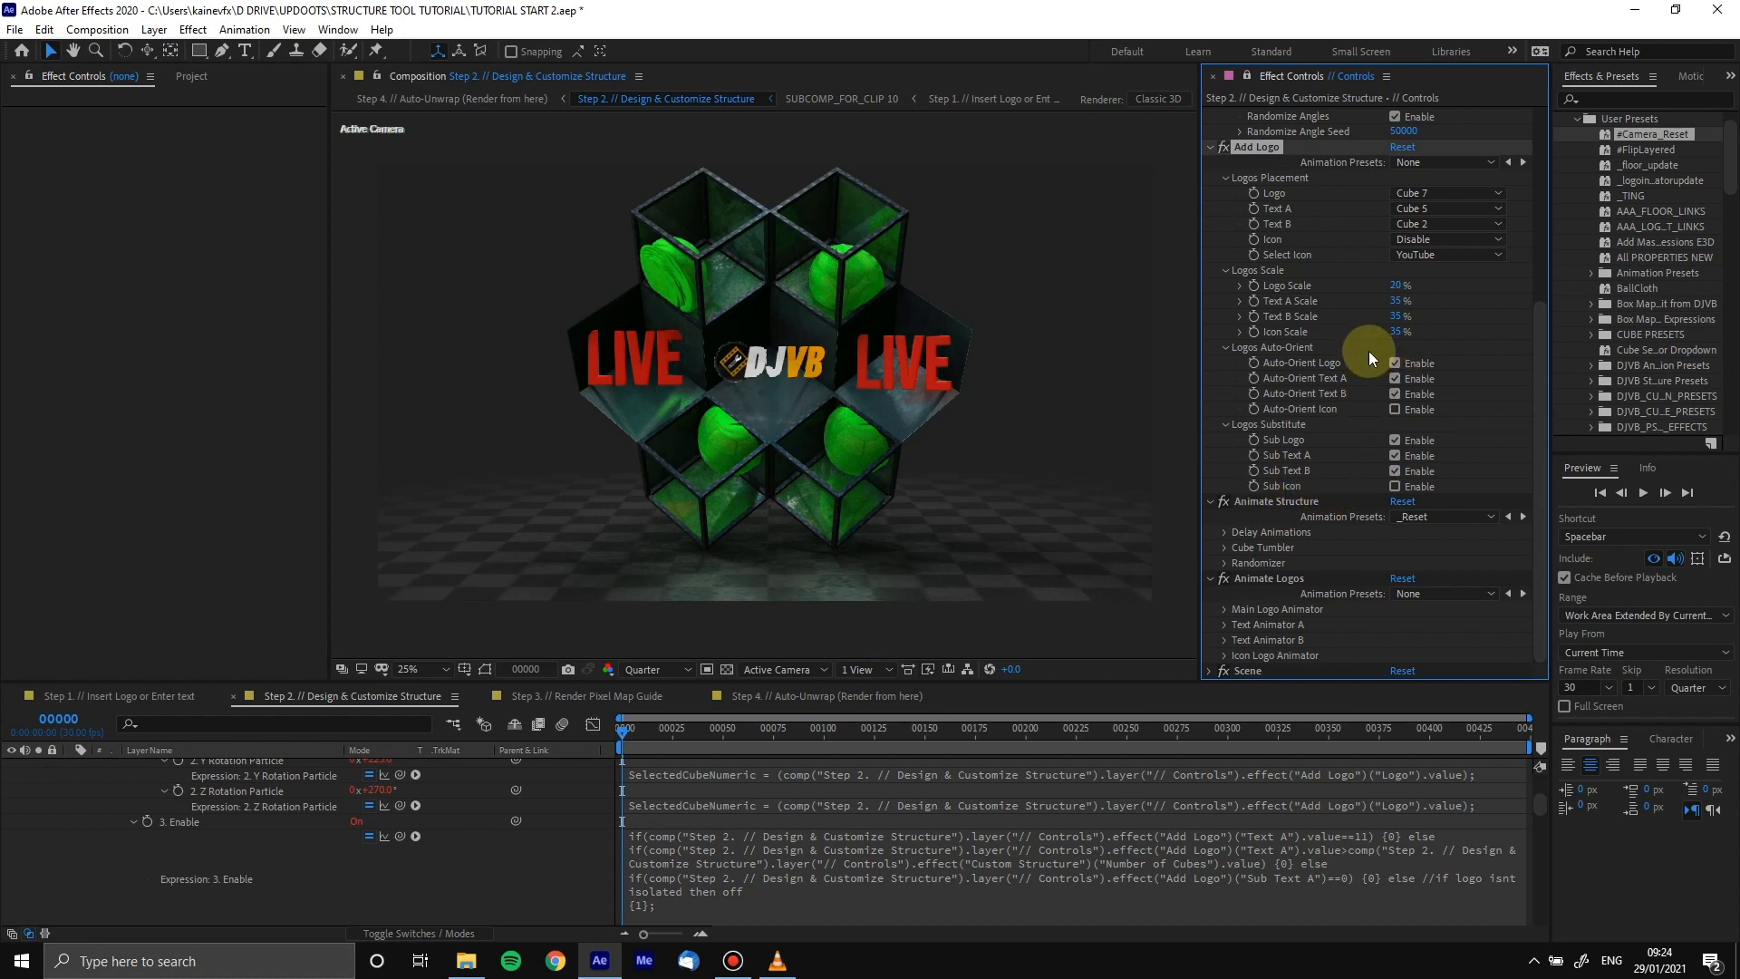
Set Text A Scale and Text B Scale to 30% in the Add Logo effect
left_click(1398, 301)
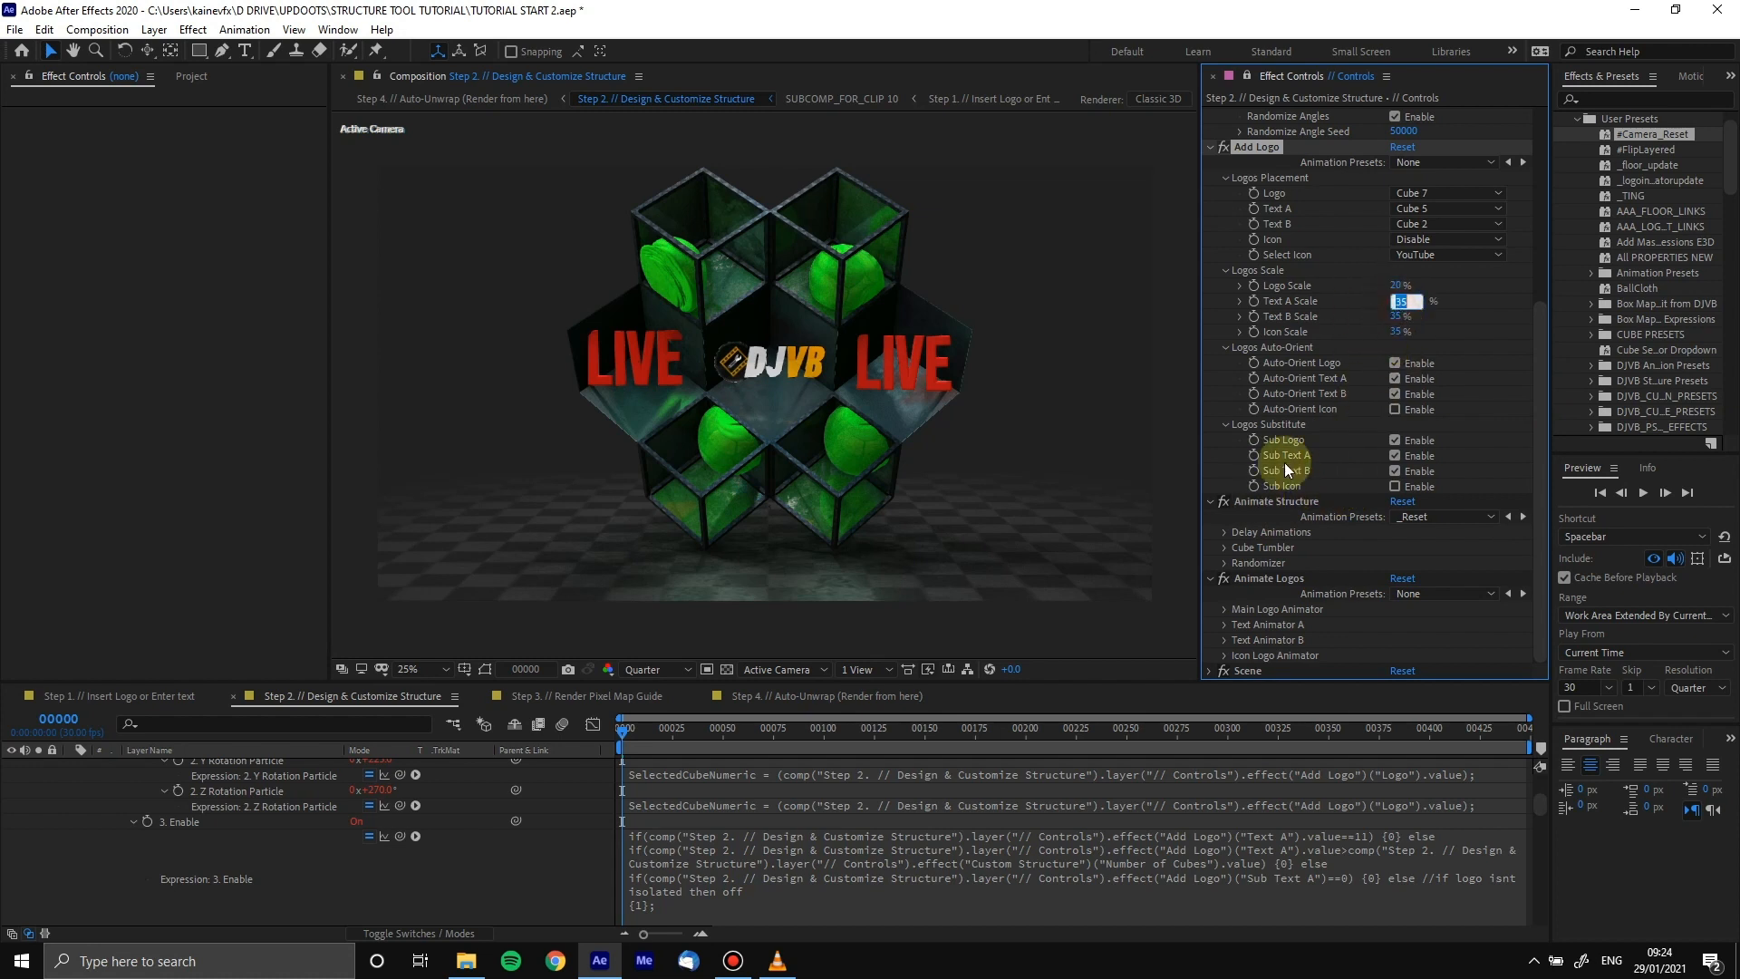
type("30")
key("Tab")
type("30")
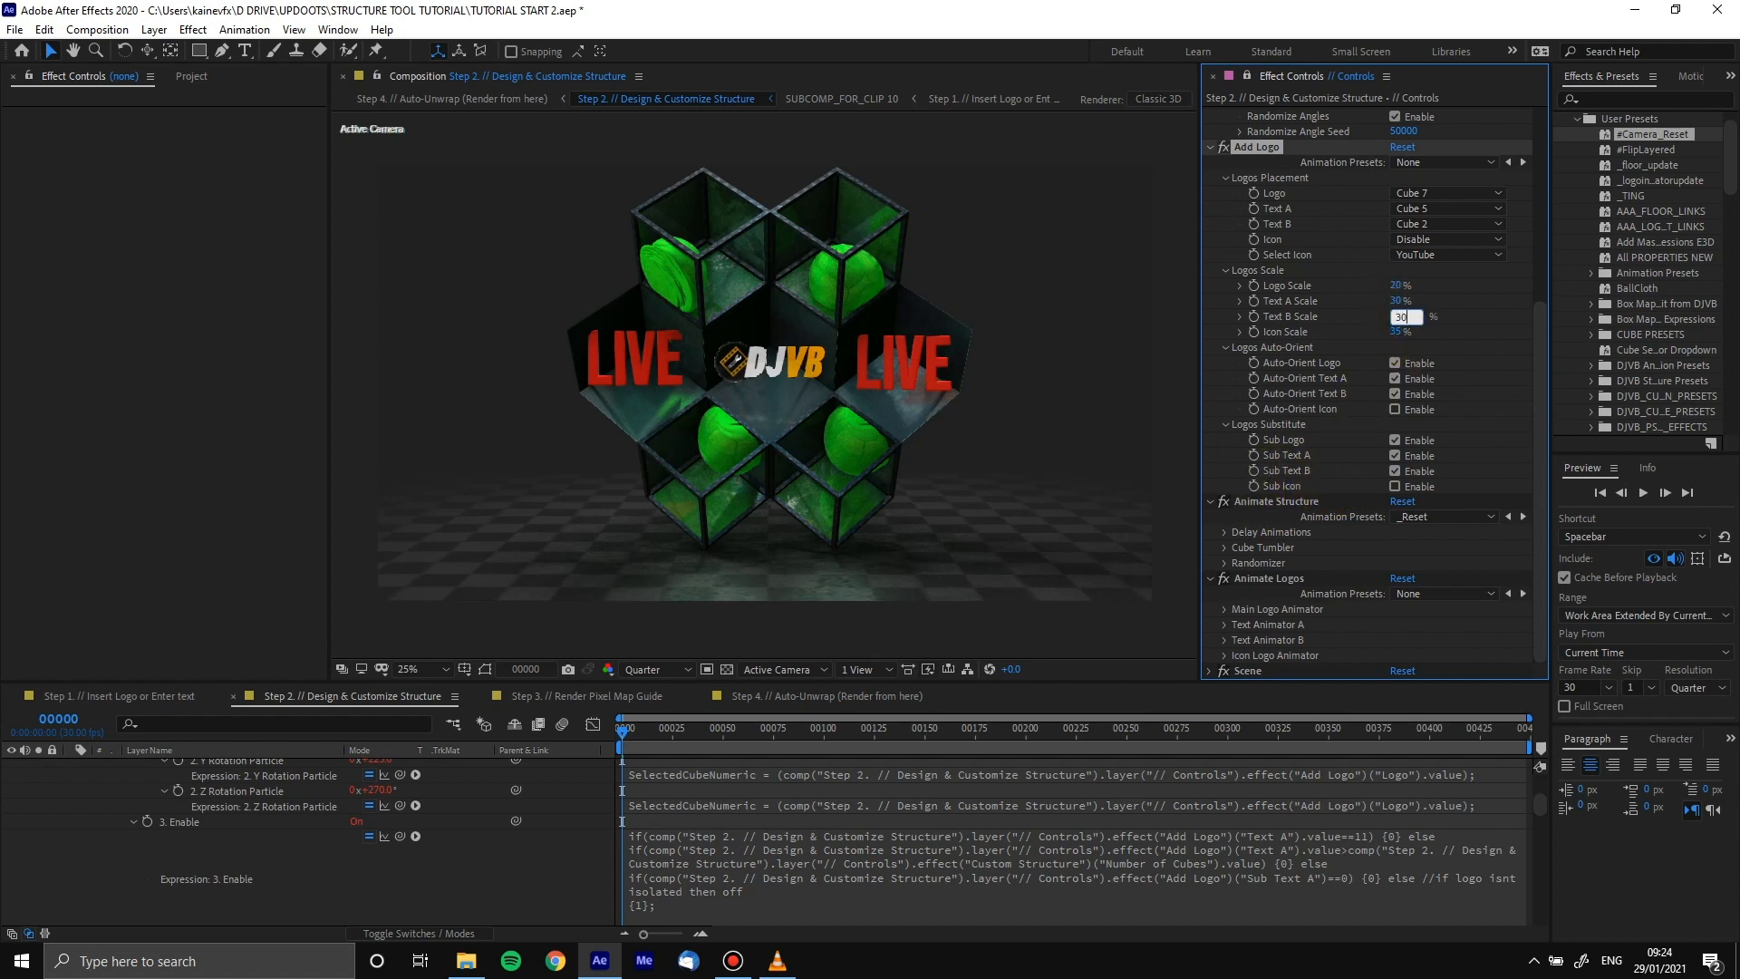
left_click(741, 396)
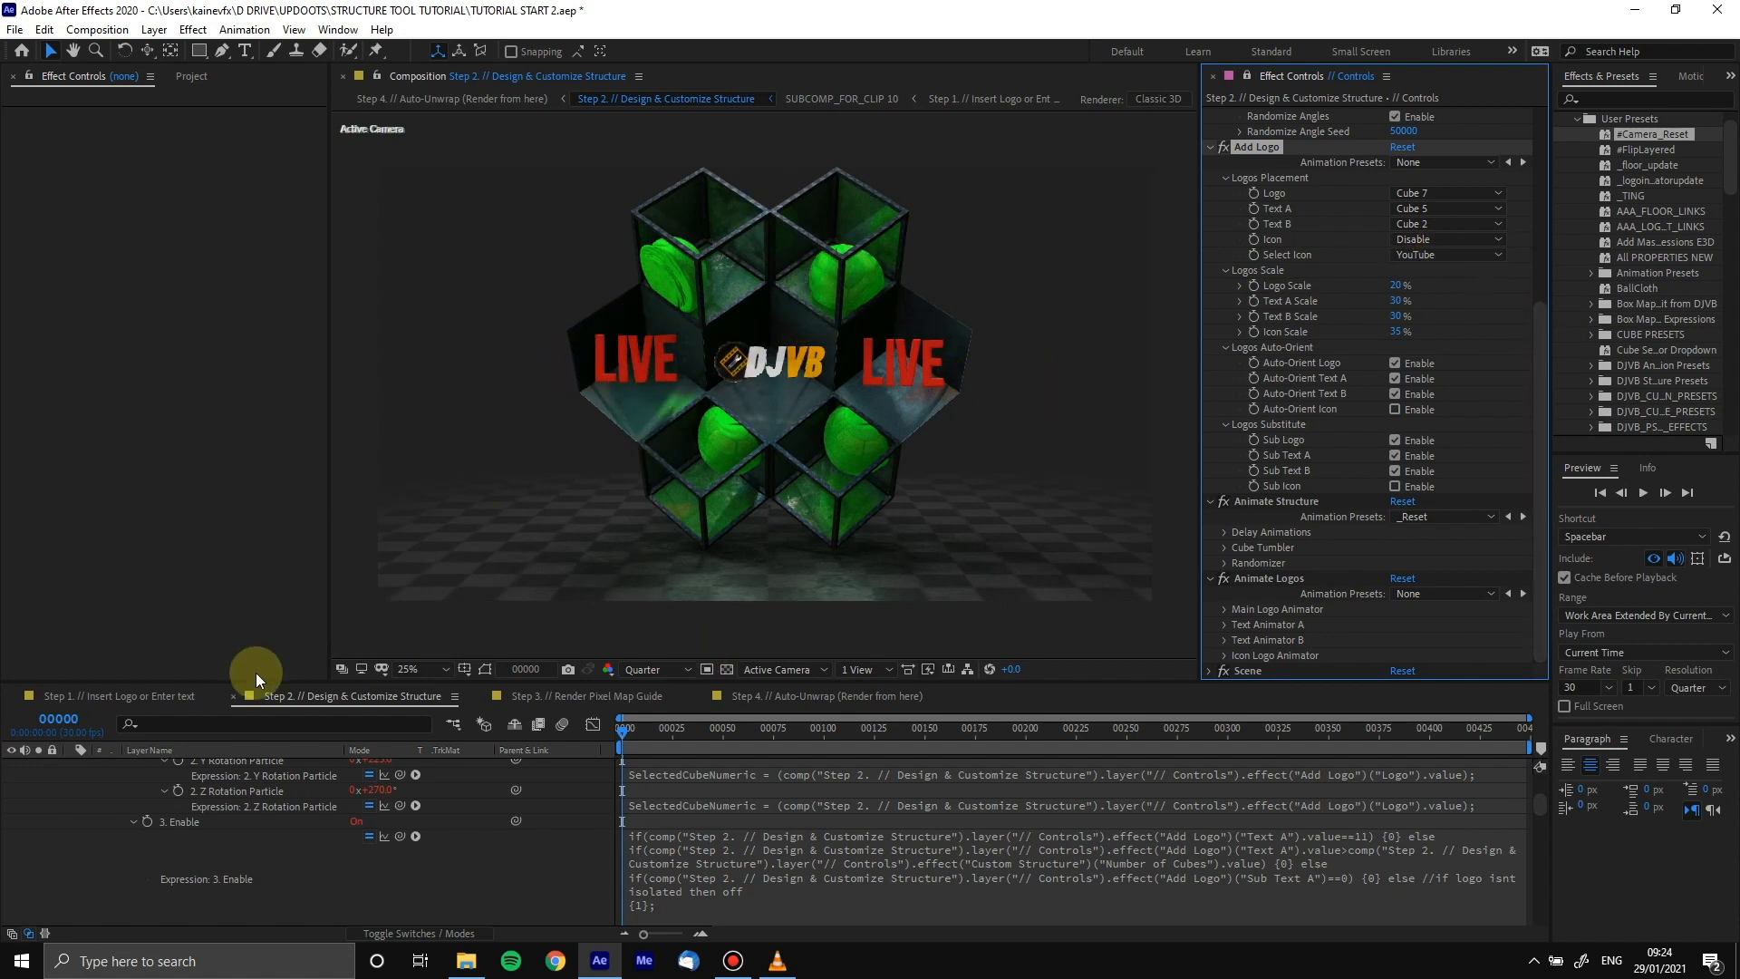
Open the Step 1 logo and text composition and select its DJVB_HERO_BG.png logo layer
left_click(141, 695)
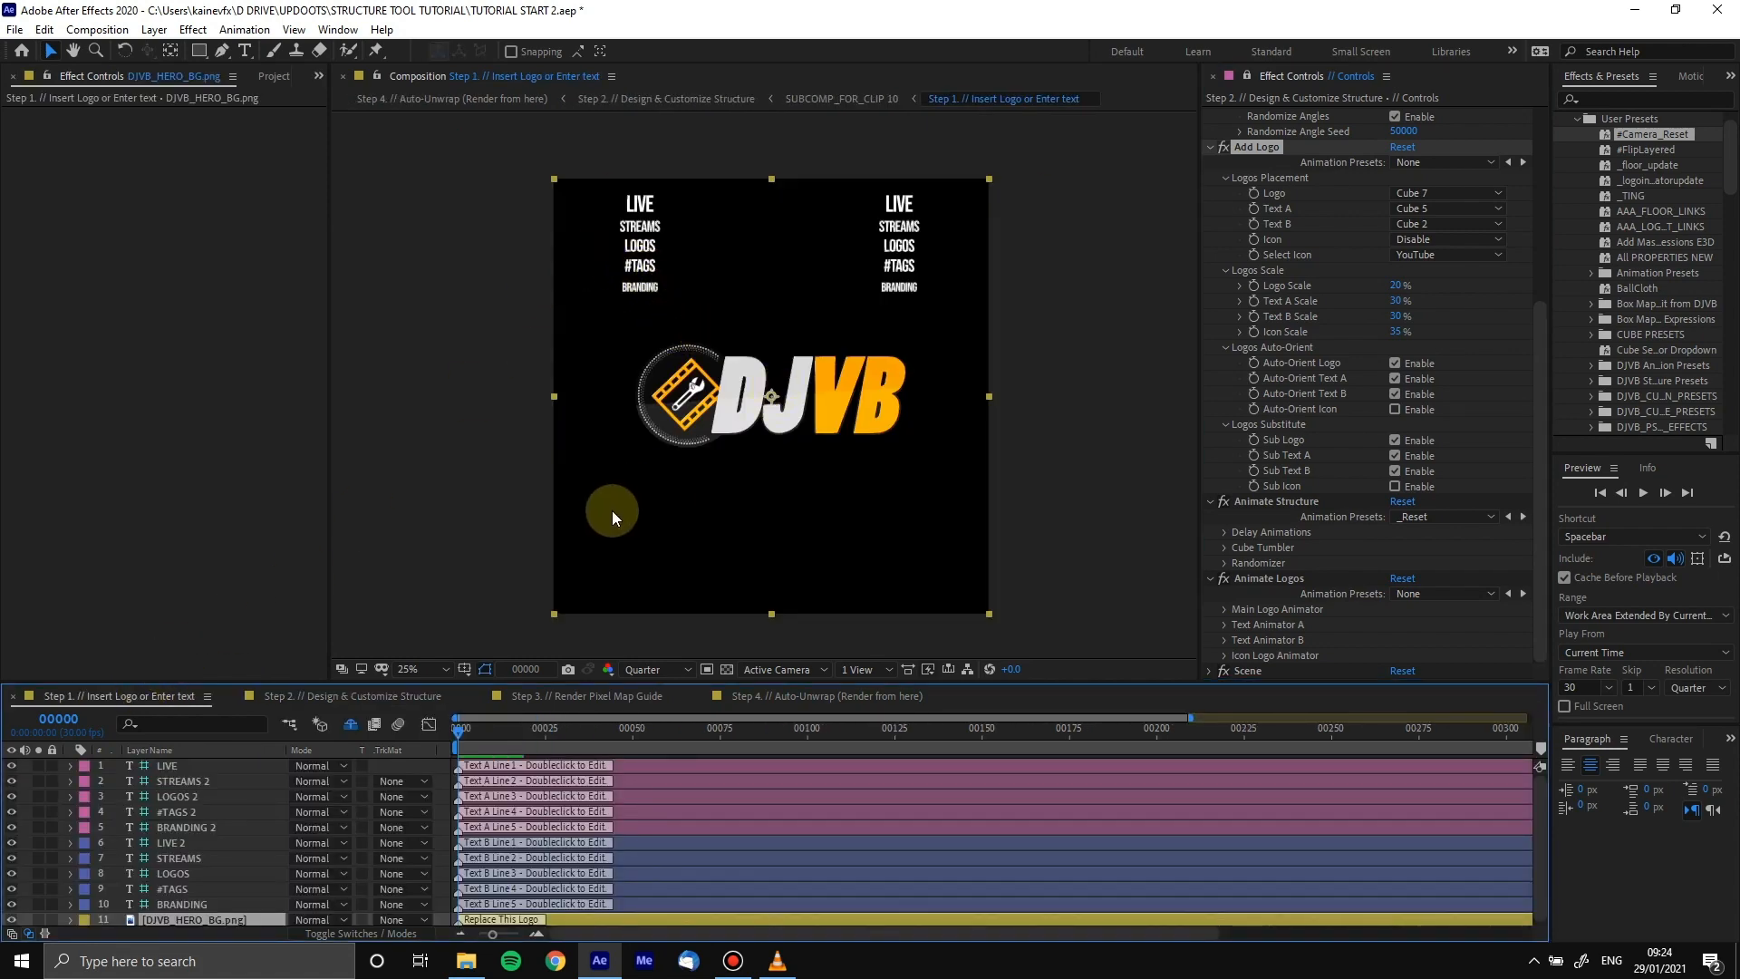
scroll(689, 372, "up", 2)
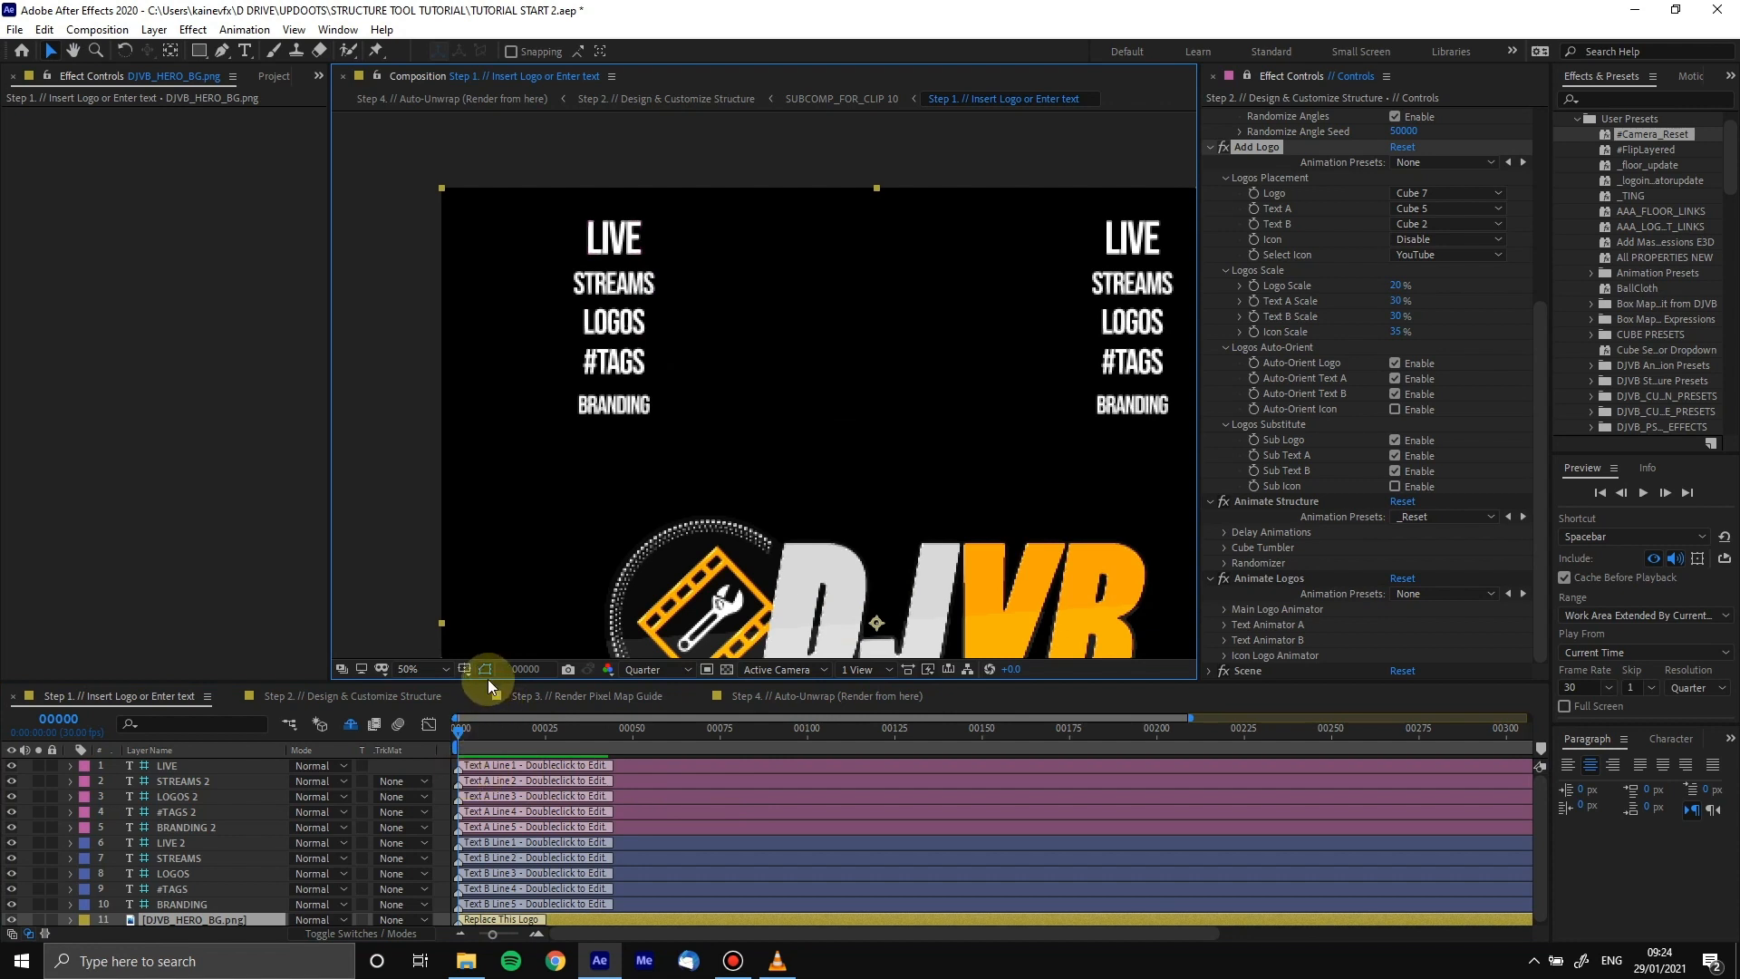
left_click_drag(480, 681, 480, 647)
left_click(204, 904)
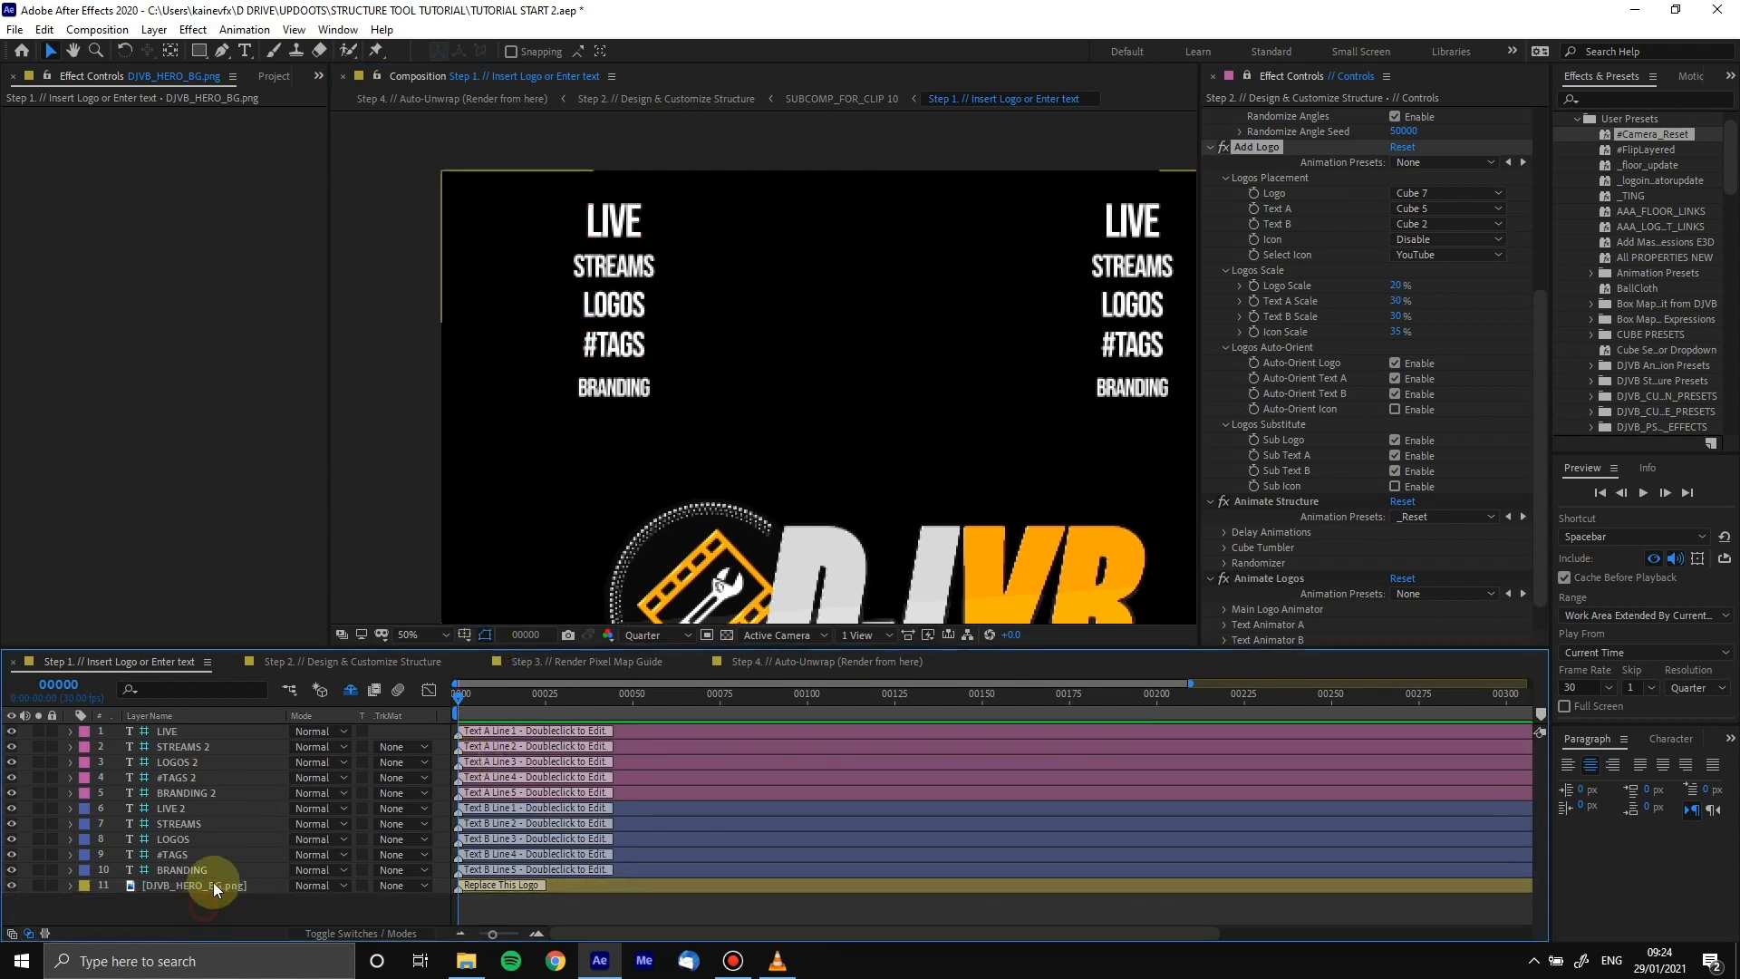
left_click(215, 883)
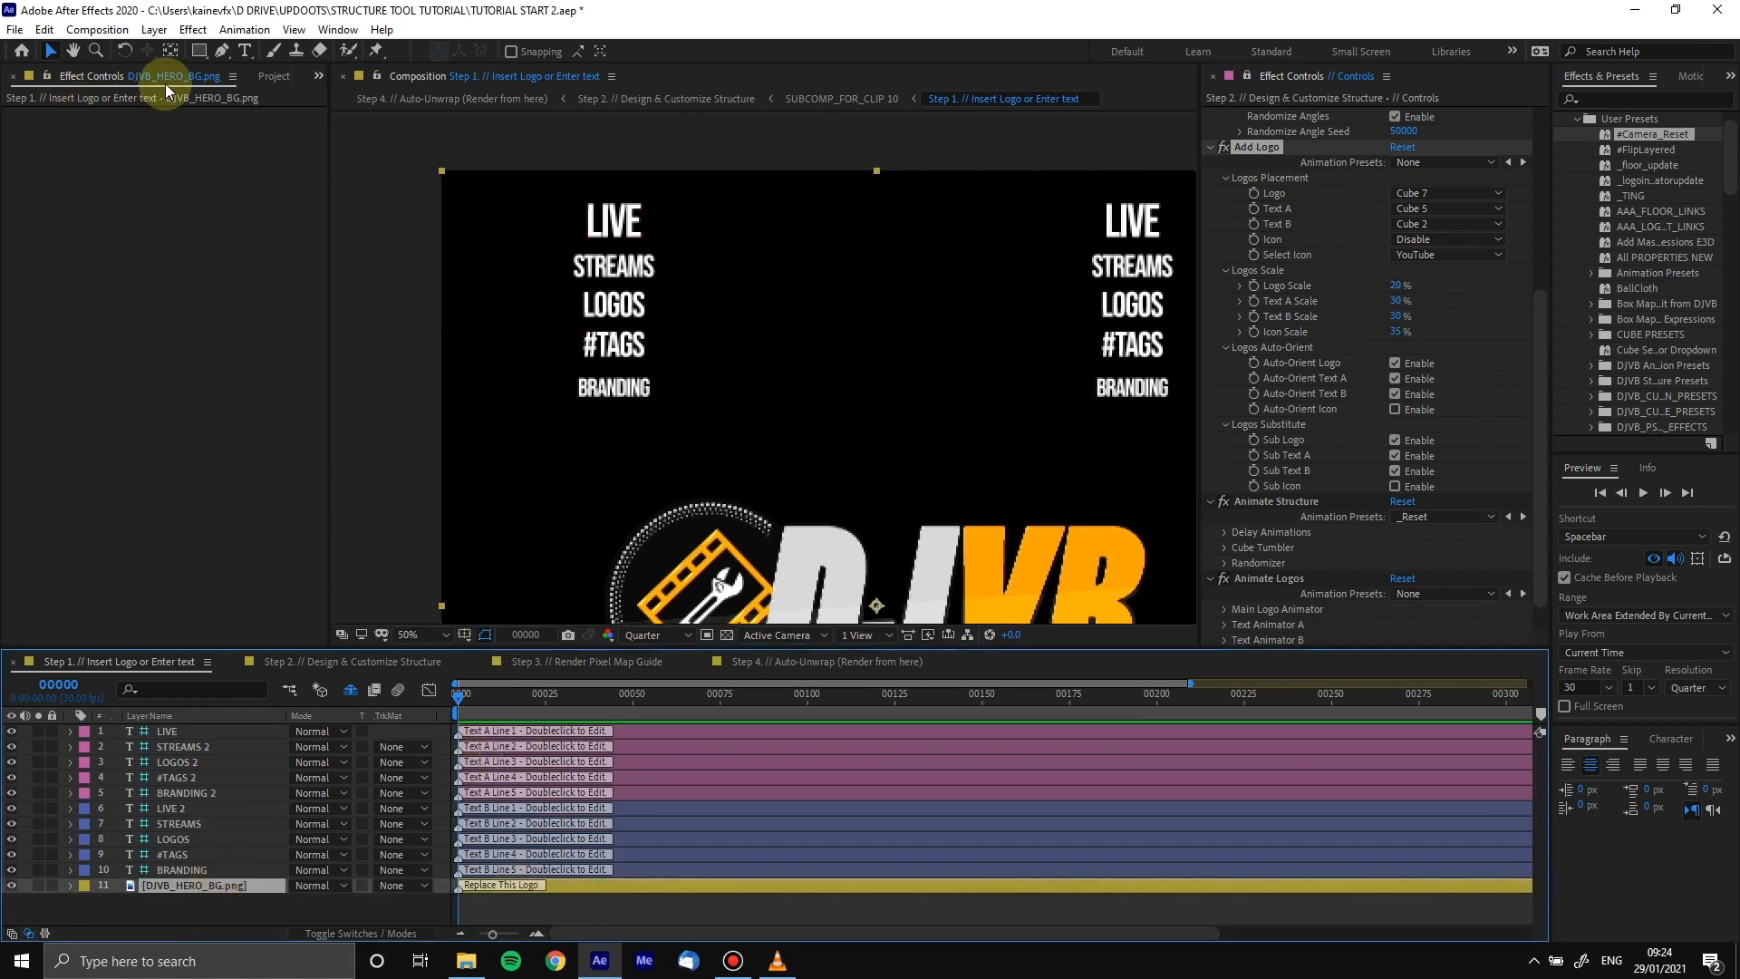
Clear the project search and expand the BOX MAPPING TOOLKIT TEMPLATES and STRUCTURE DESIGNER TOOL folders
left_click(271, 76)
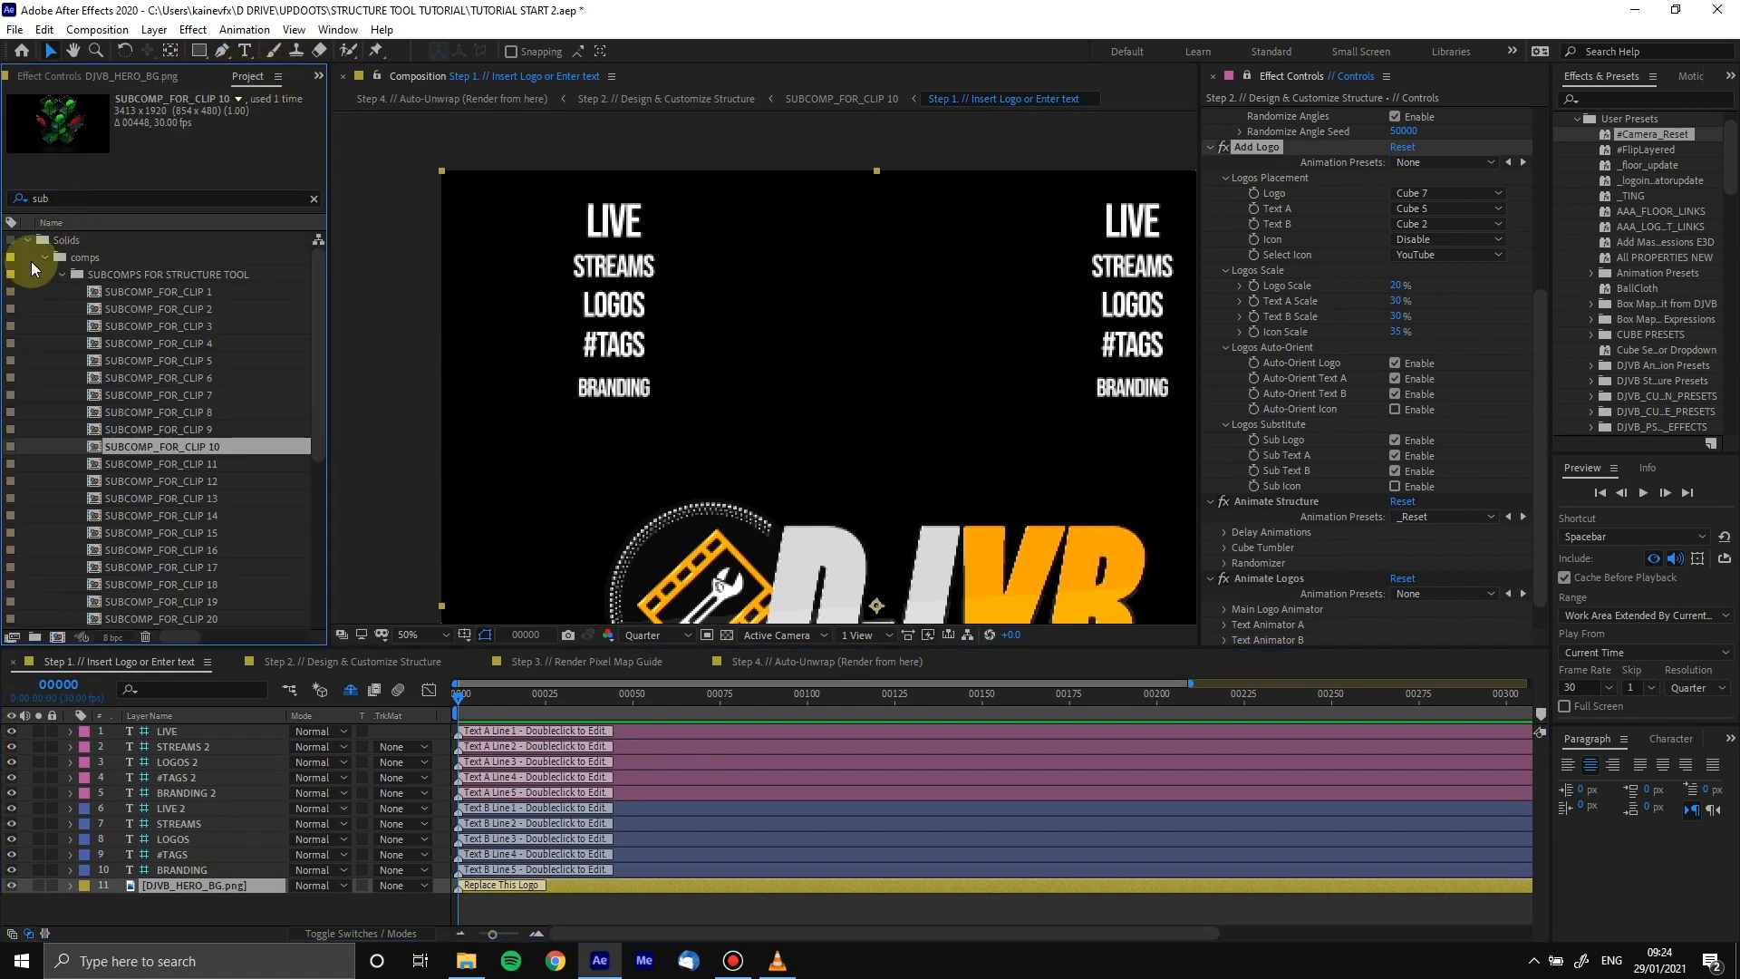
left_click(312, 197)
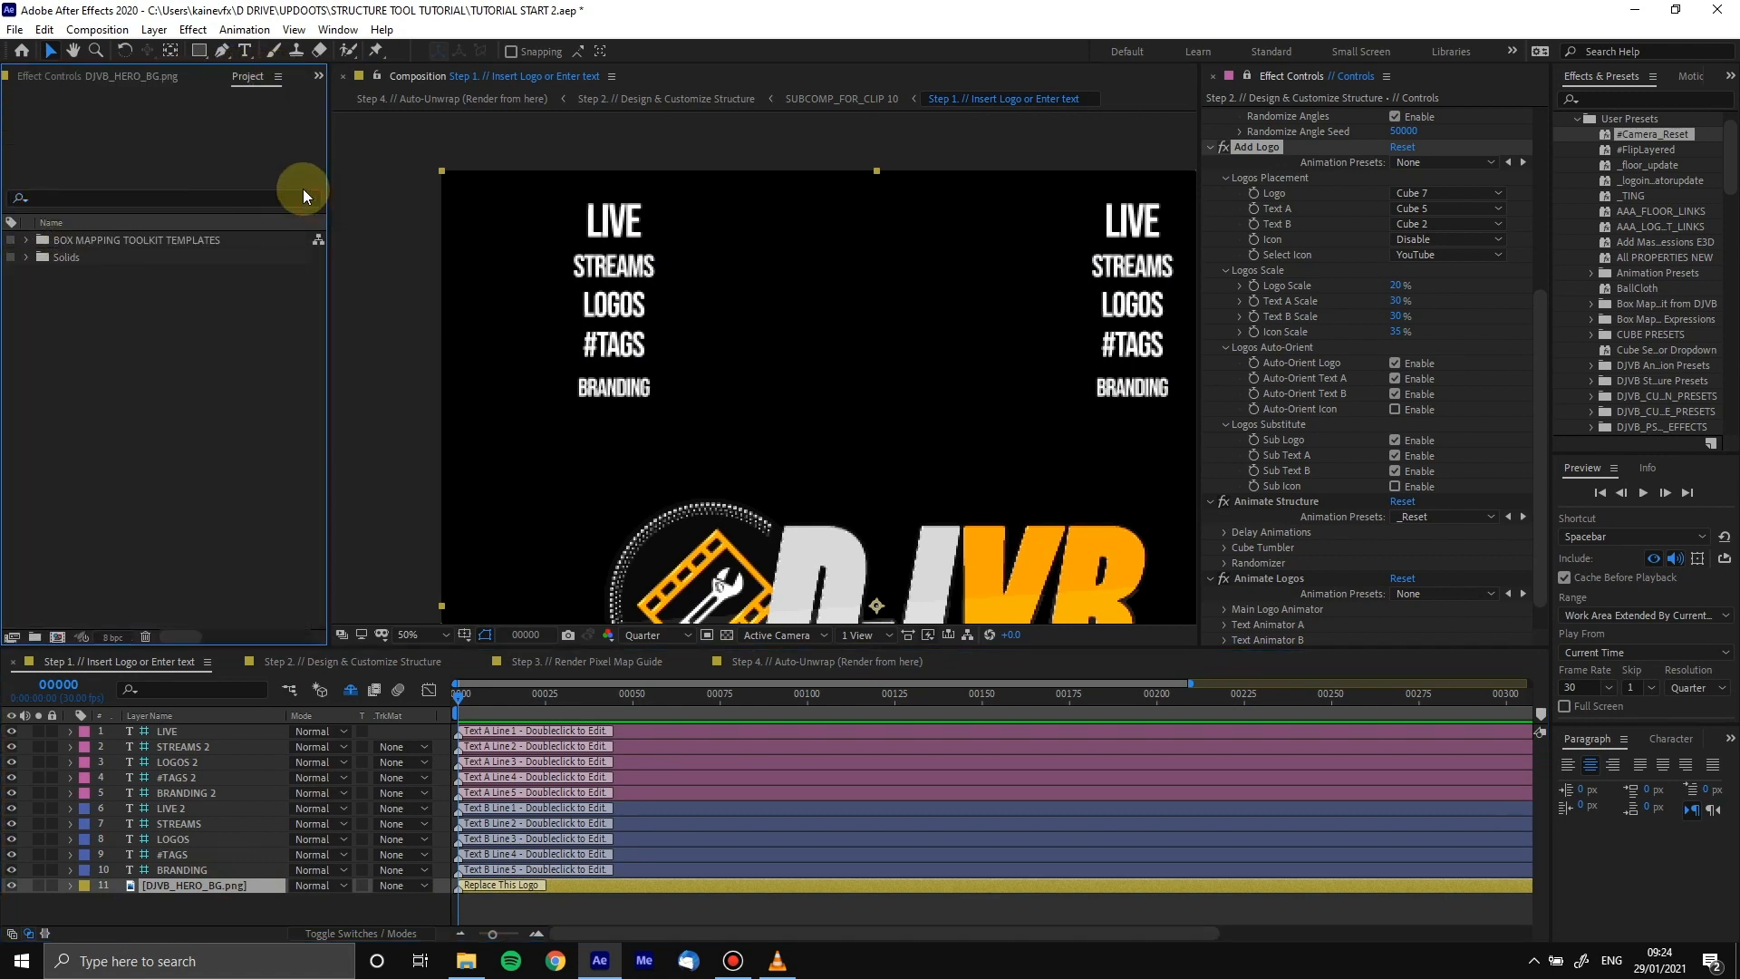
left_click(26, 239)
left_click(44, 274)
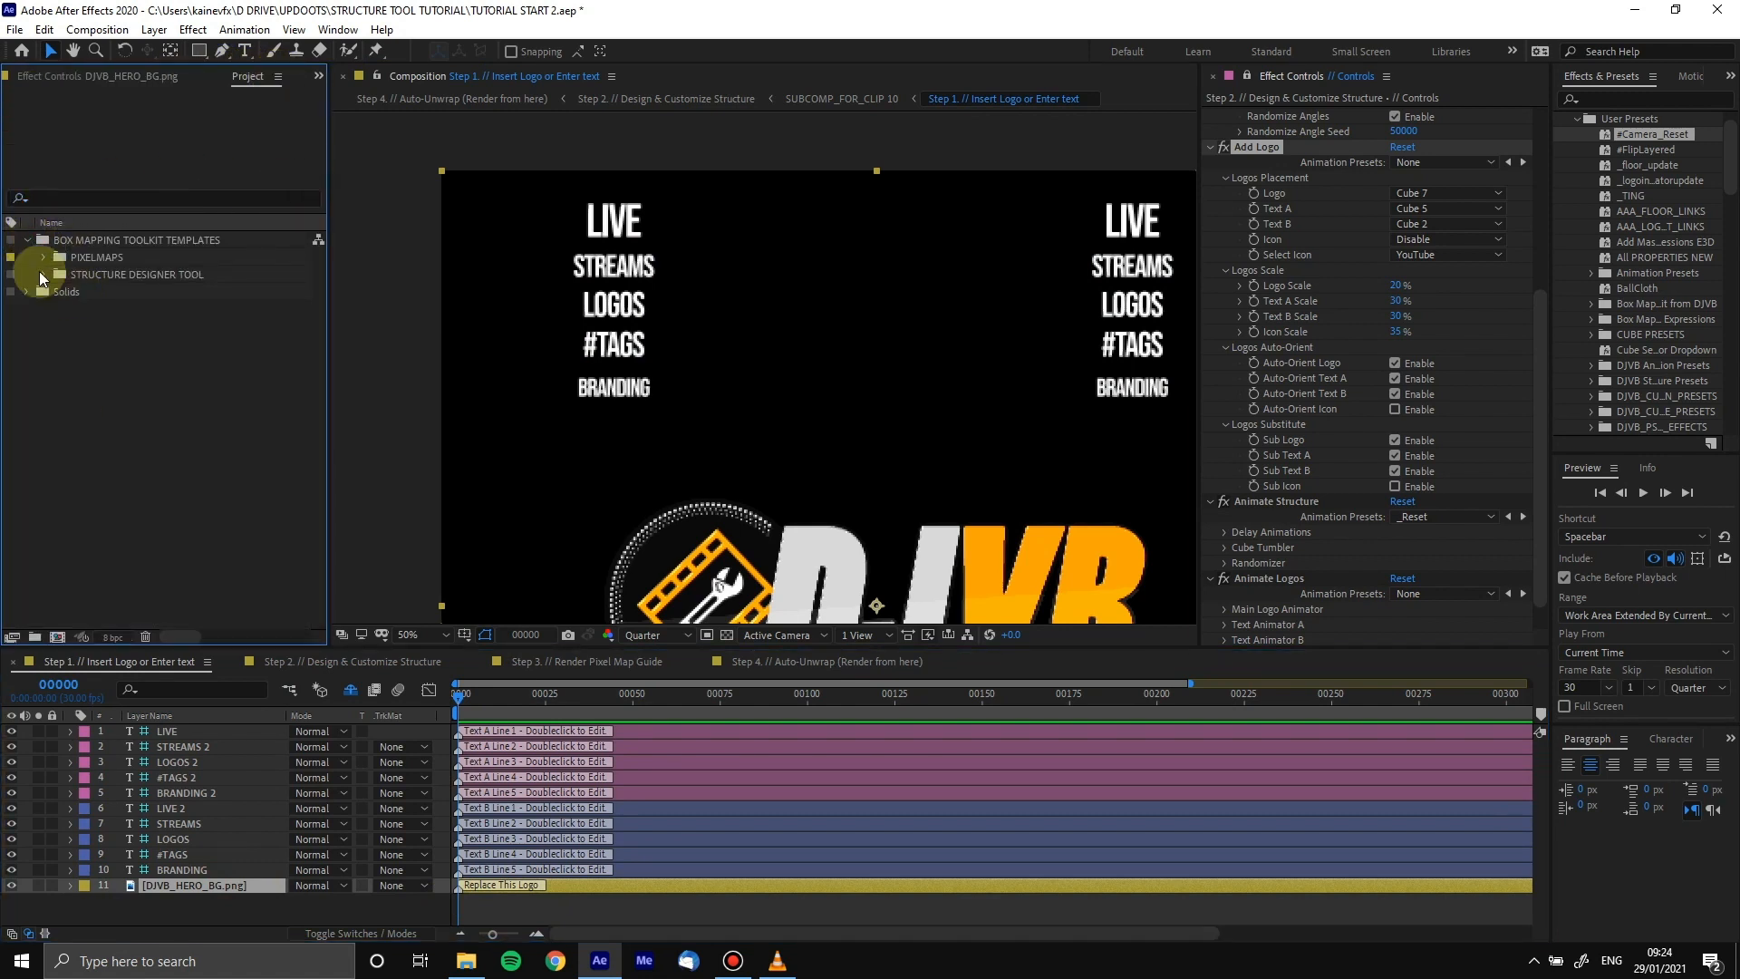
Open the file import dialog for a replacement logo and close it without importing anything
double_click(132, 459)
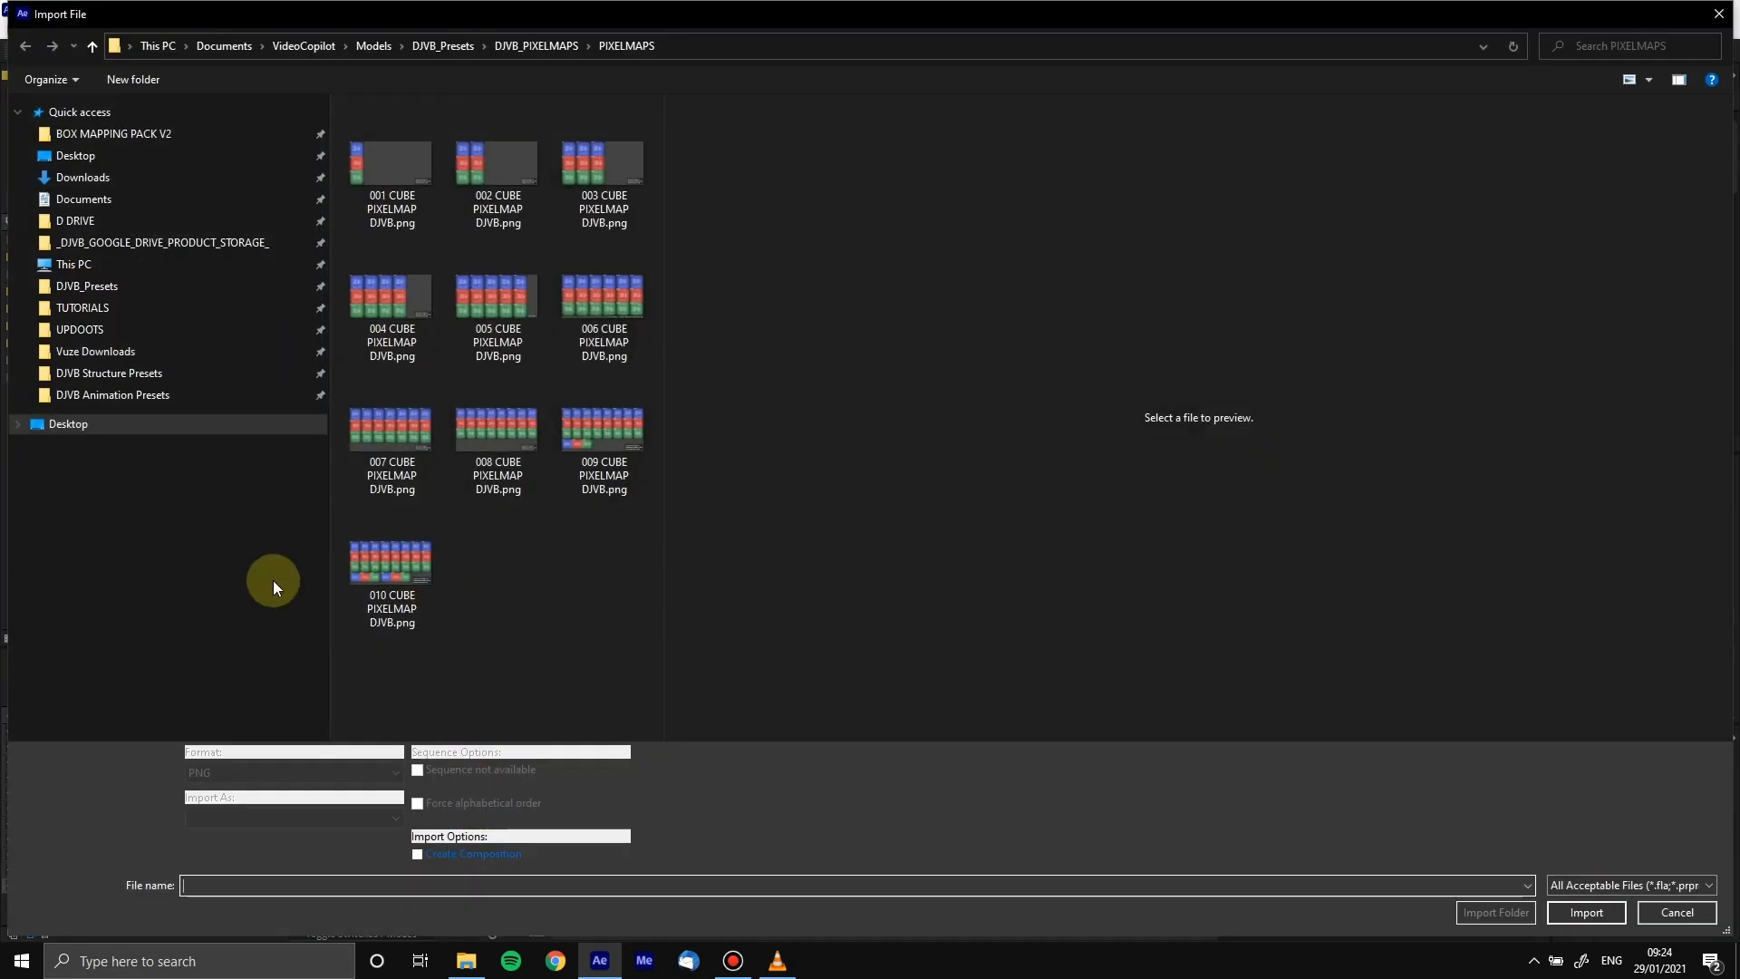
left_click(517, 538)
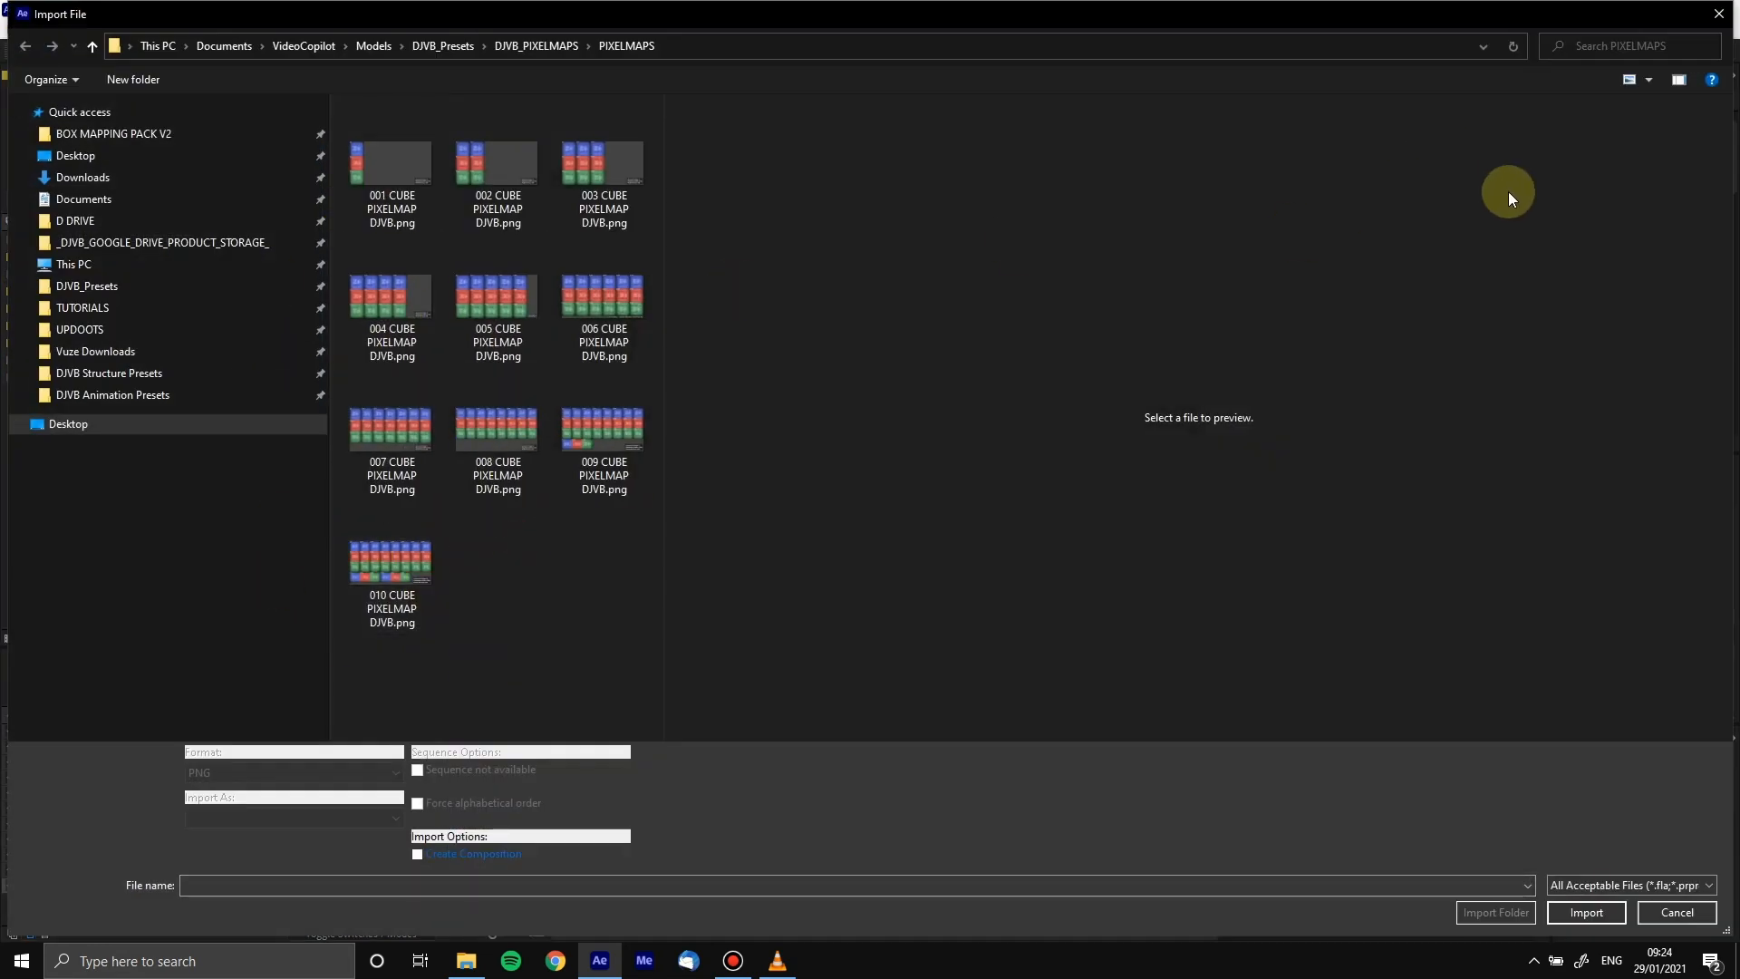
left_click(1718, 14)
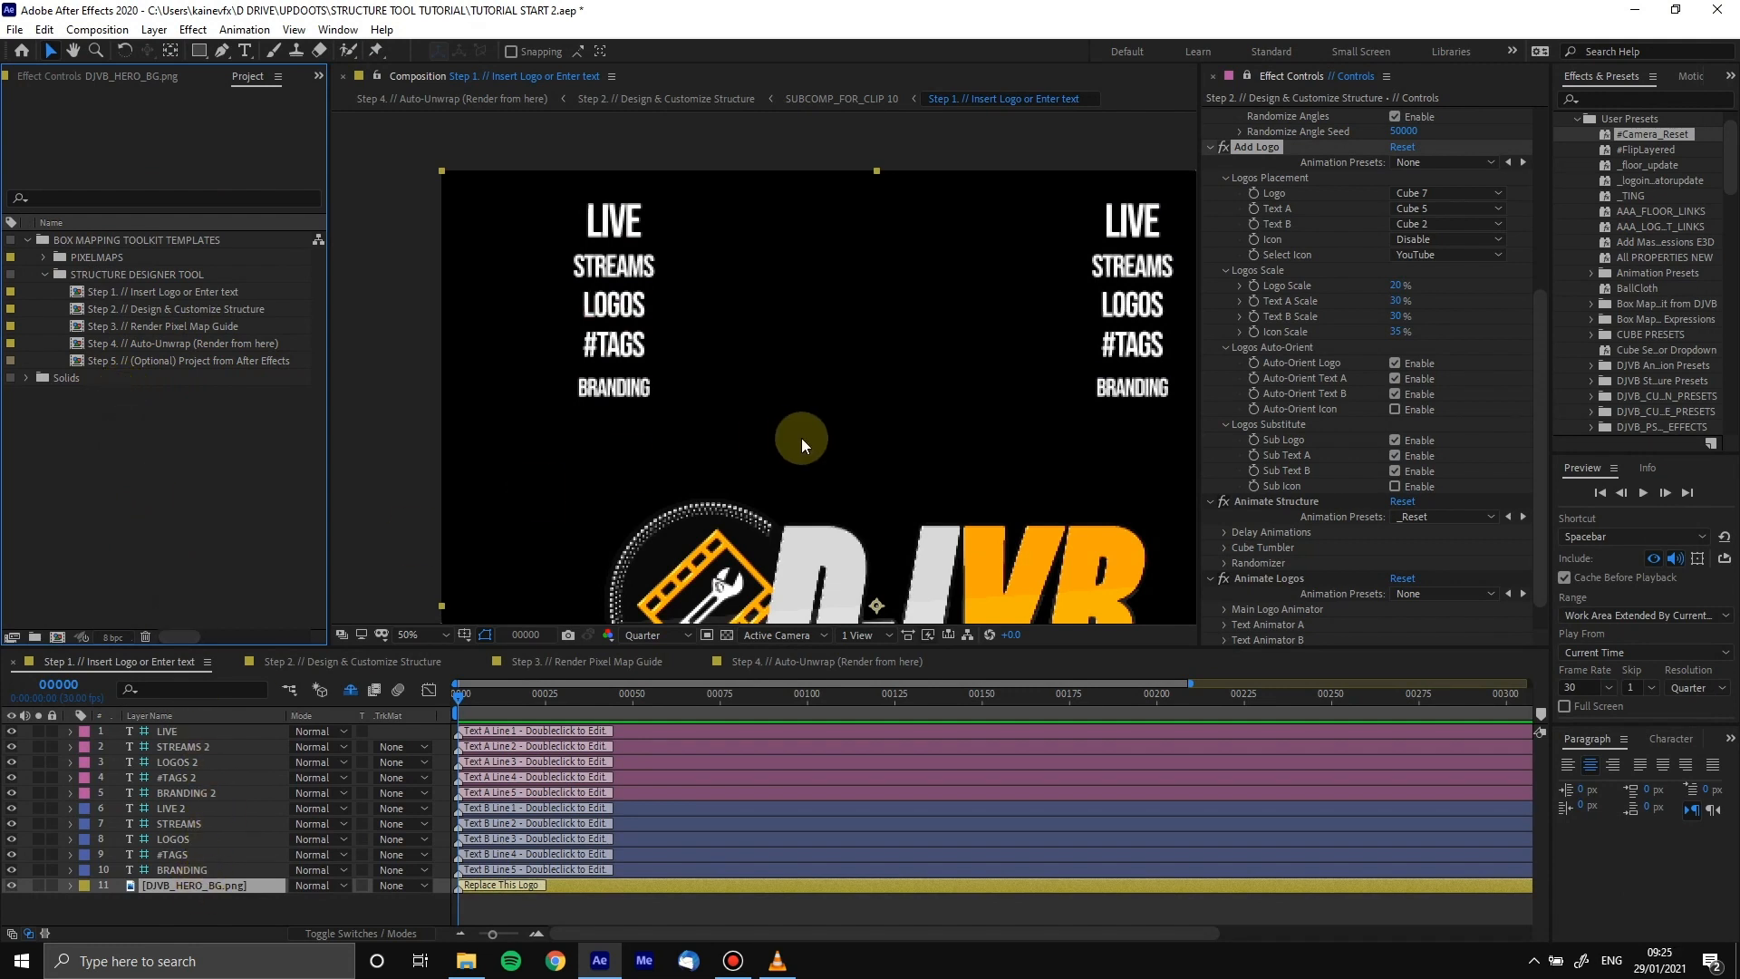
scroll(834, 389, "down", 1)
scroll(848, 426, "up", 1)
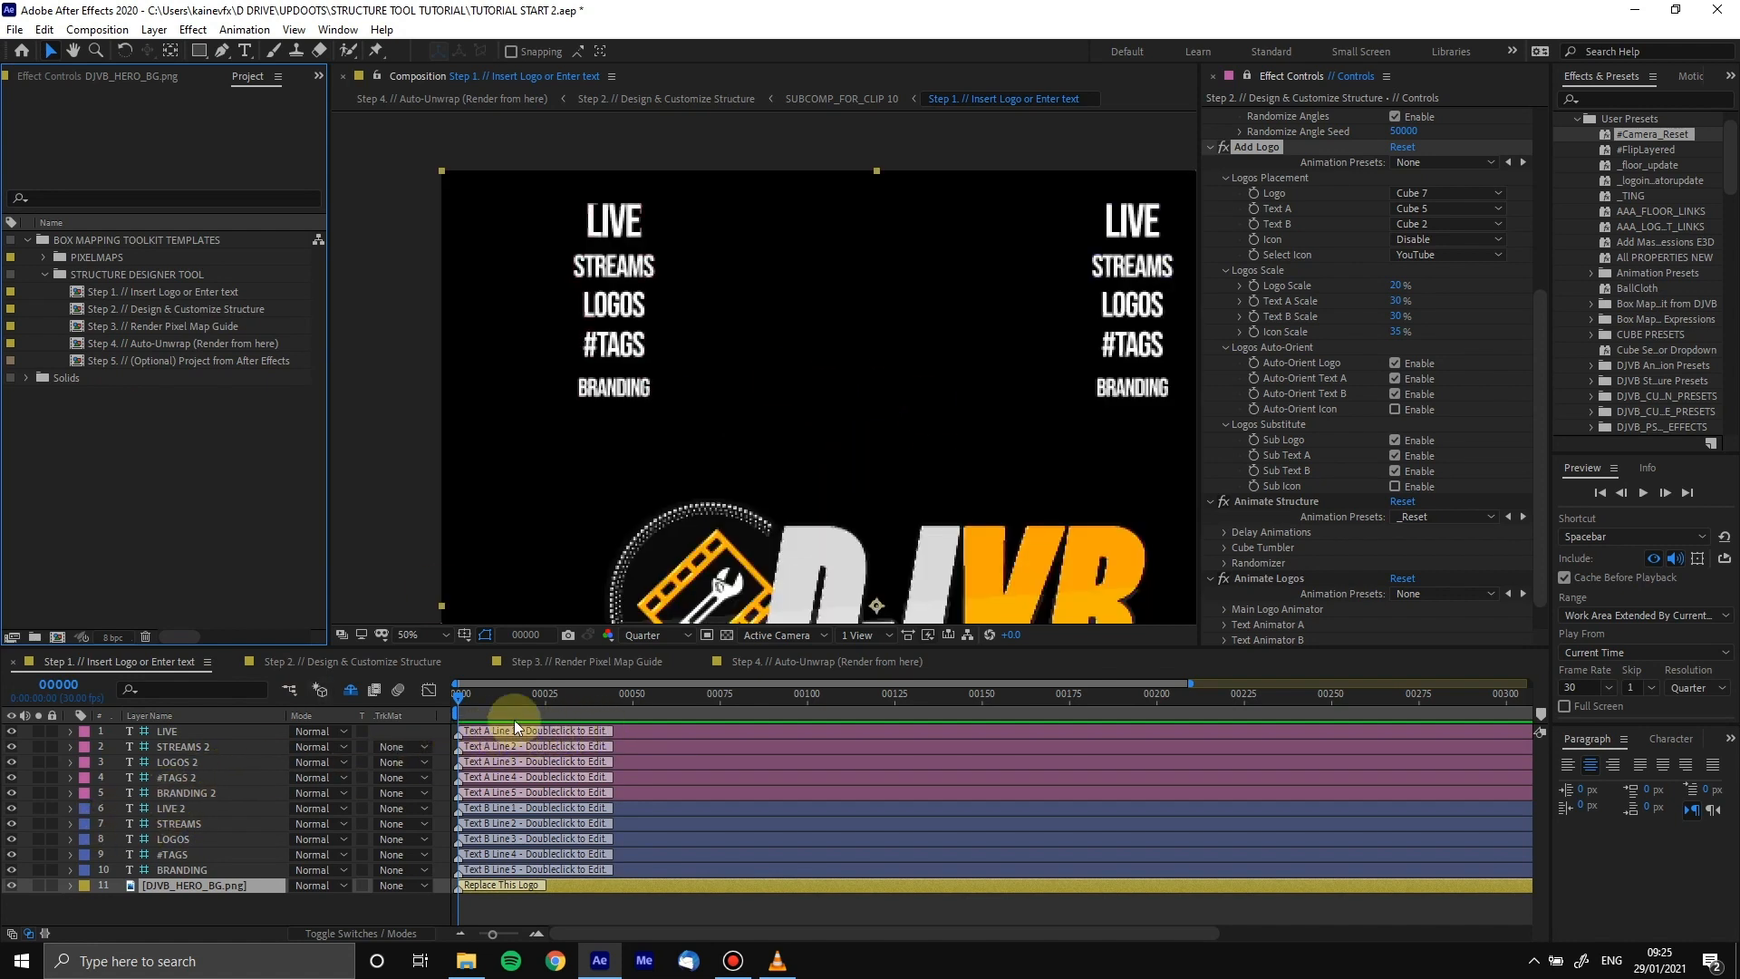
Replace the LIVE text of Text A Line 1 with "nkdcnks" and revert the change
left_click(170, 734)
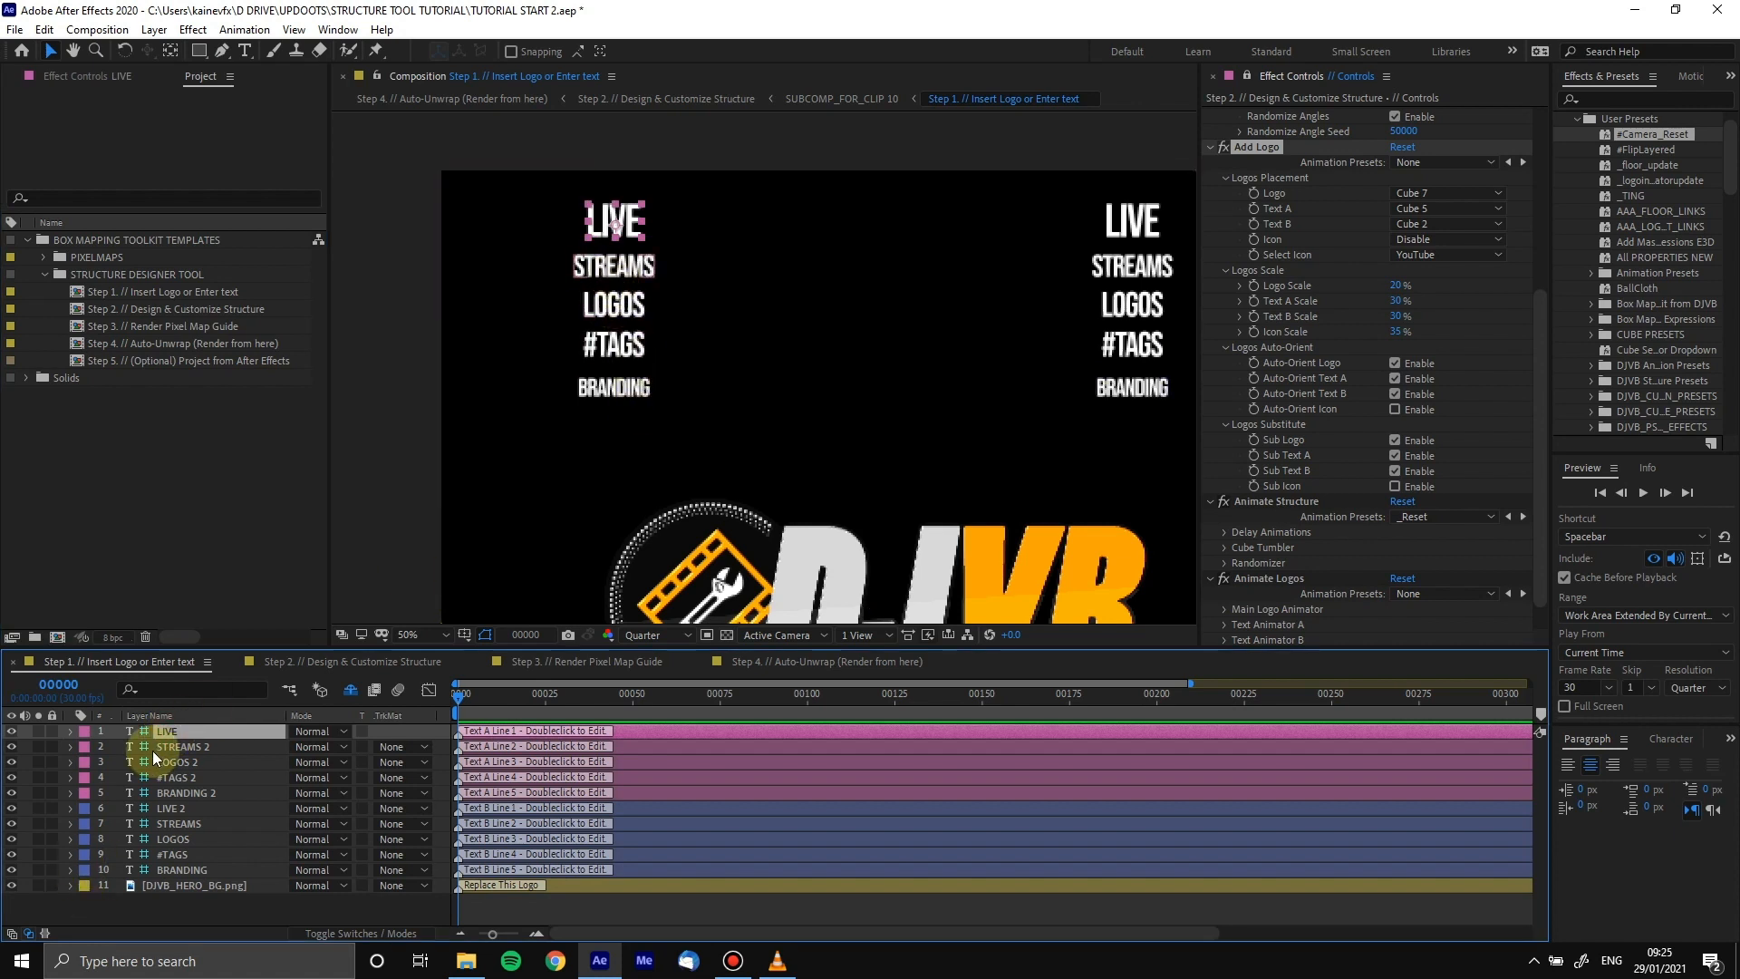
double_click(183, 734)
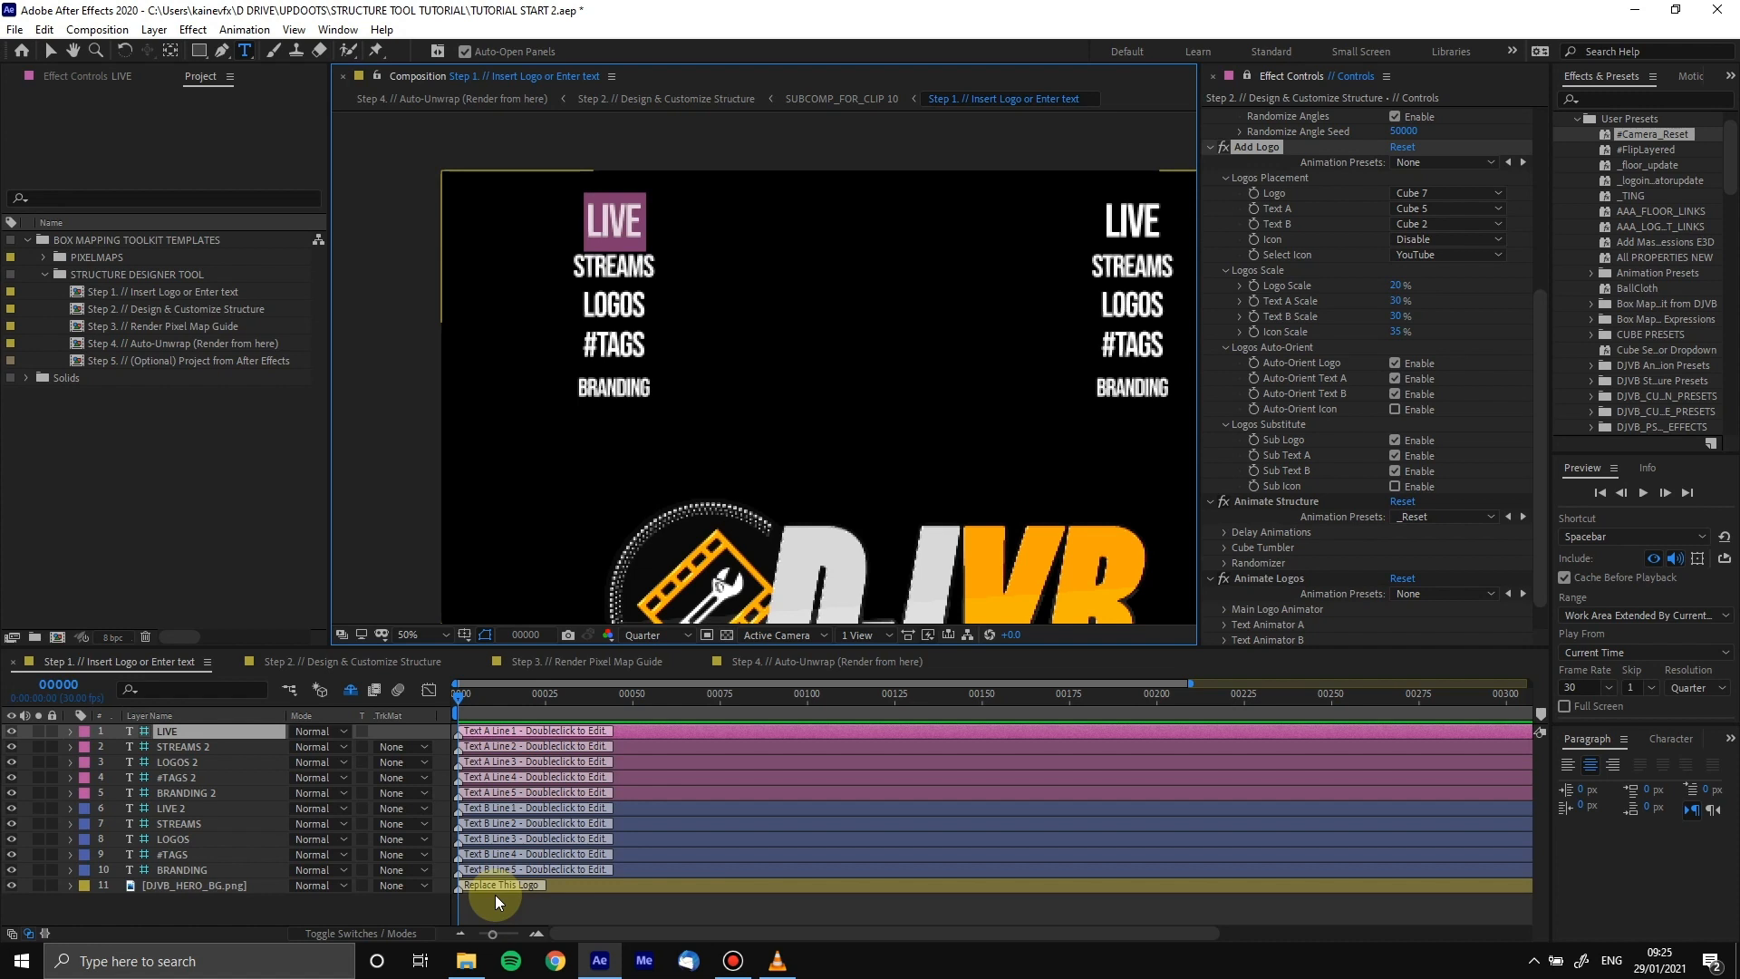
type("nkdcnks")
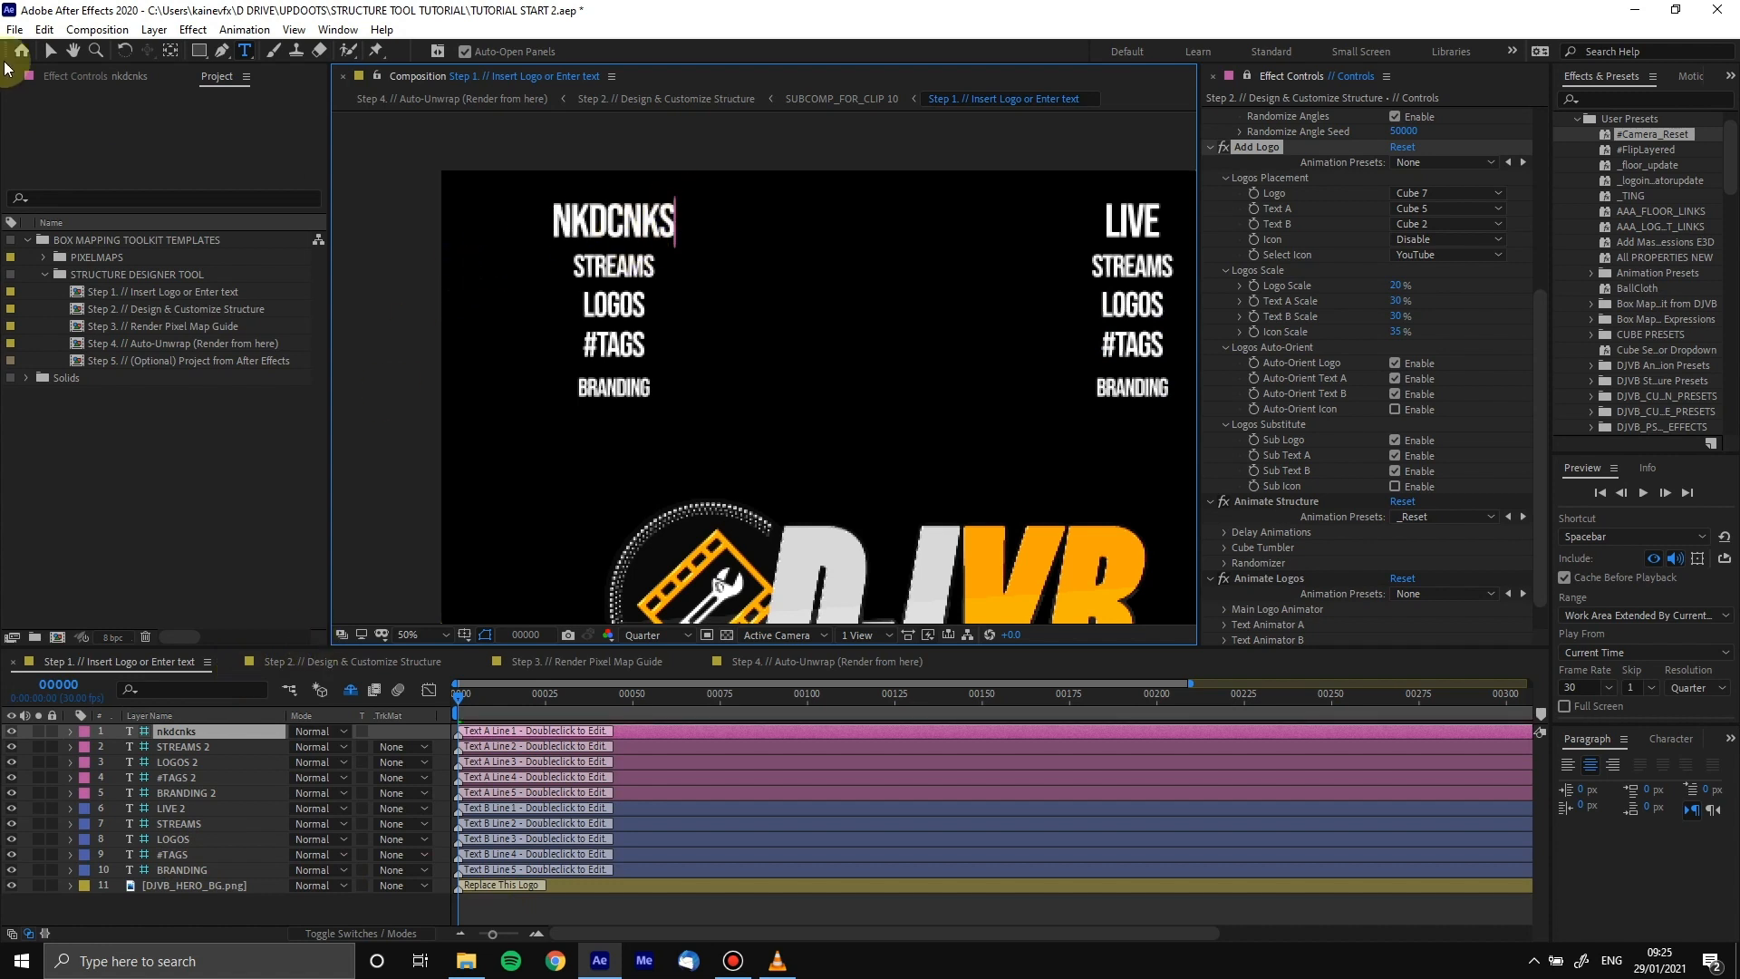
left_click(52, 51)
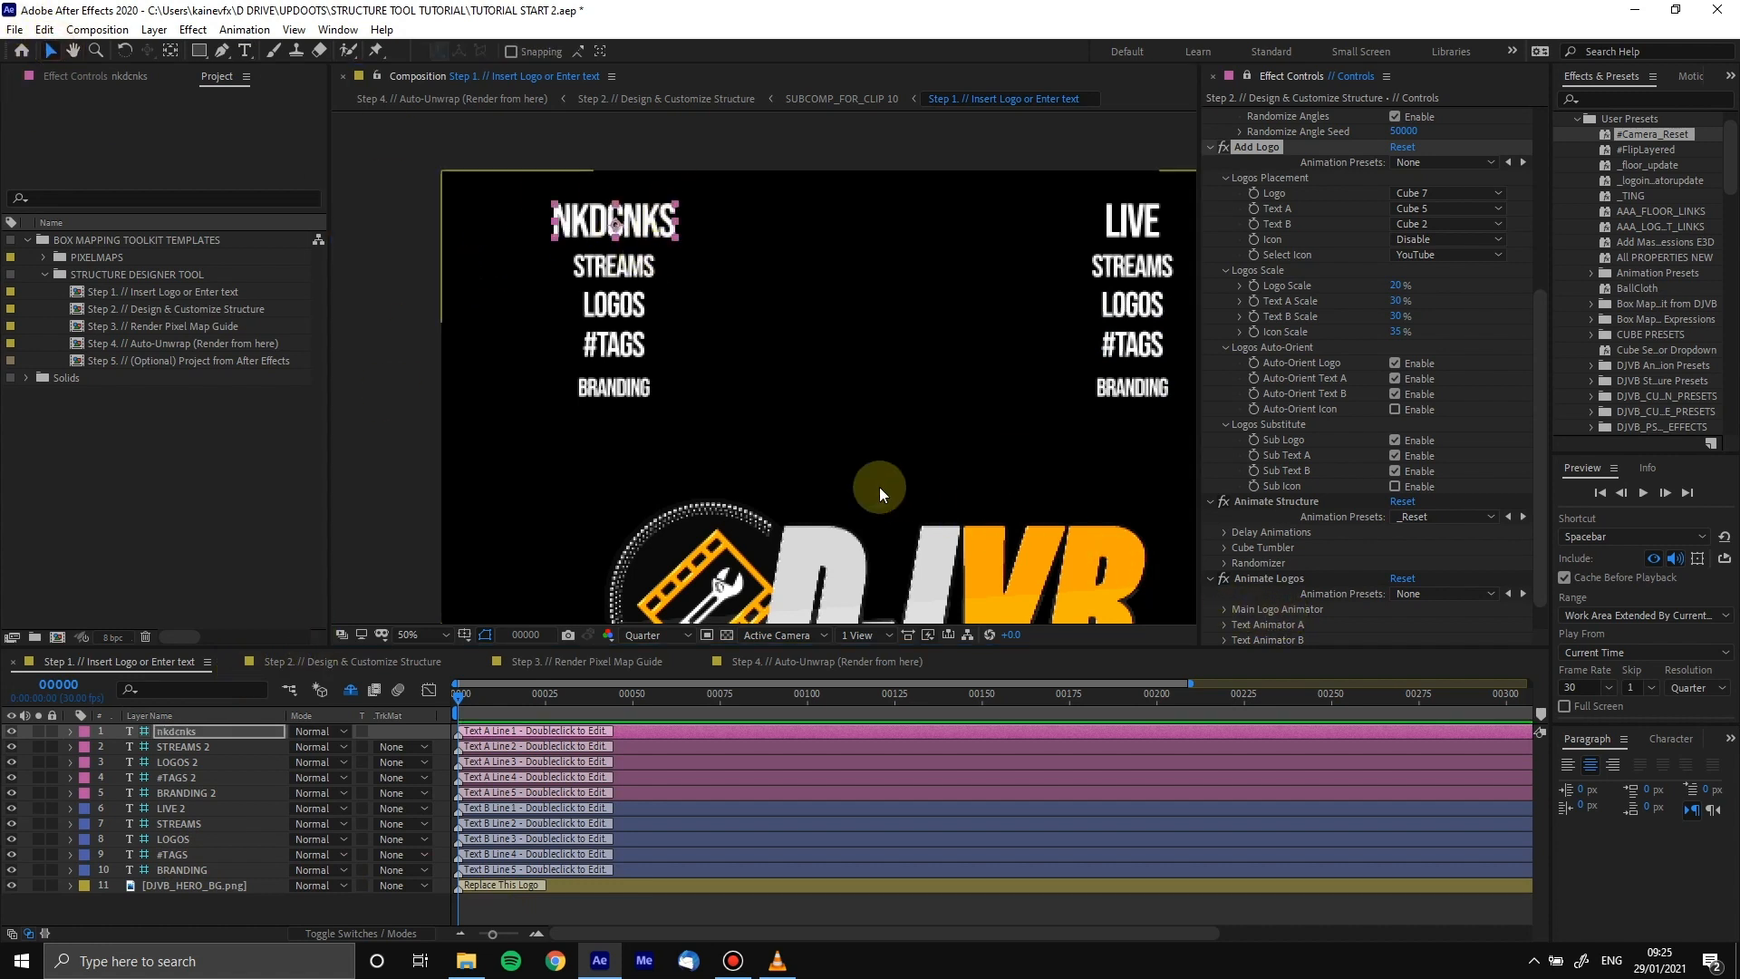
left_click(709, 505)
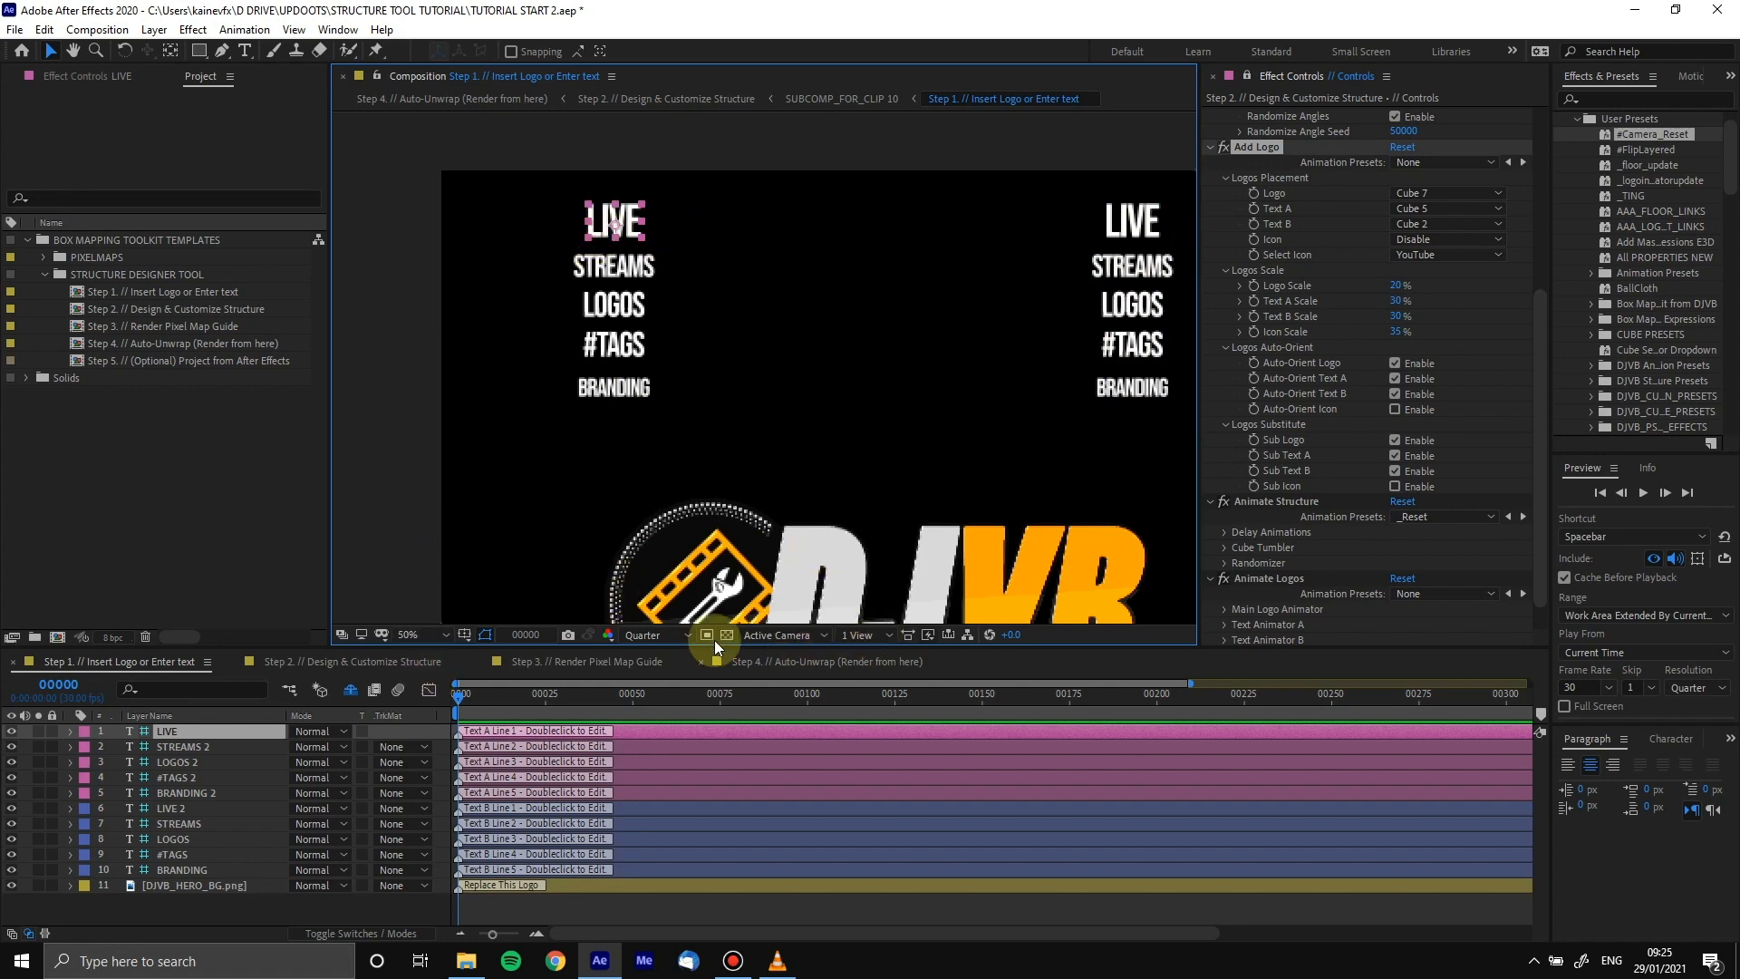
Return to the Step 2 Design & Customize Structure composition and bring its // Controls layer into view in the timeline
left_click(296, 663)
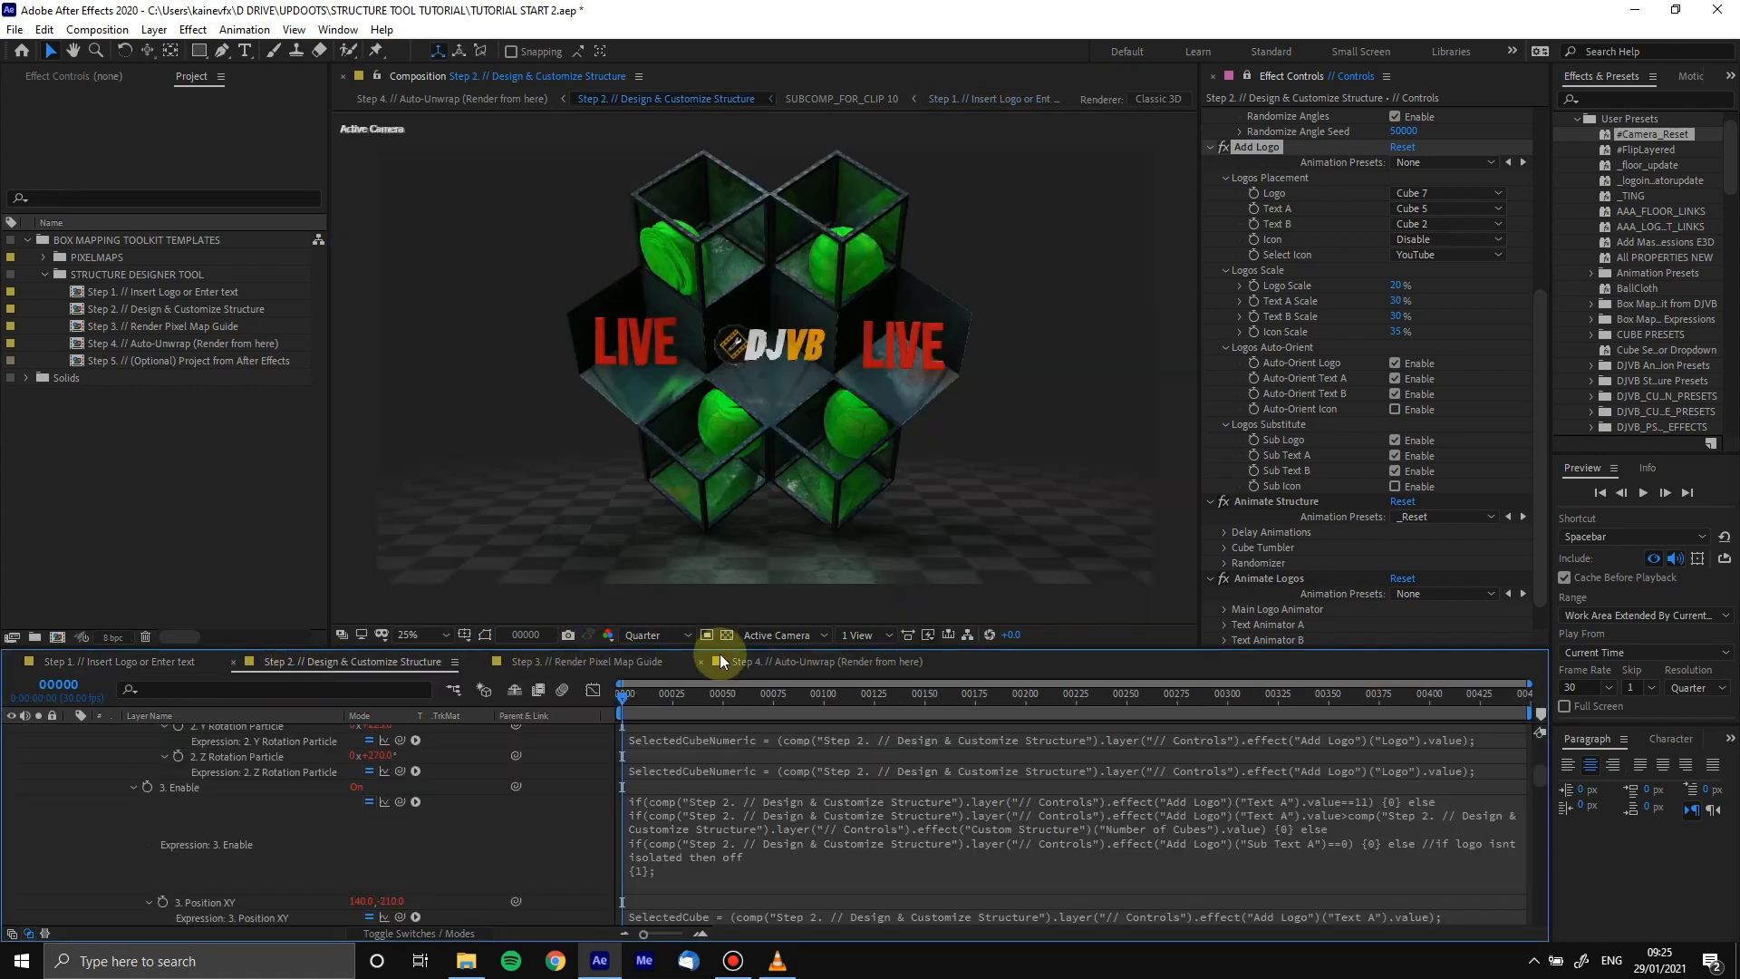
scroll(288, 770, "up", 5)
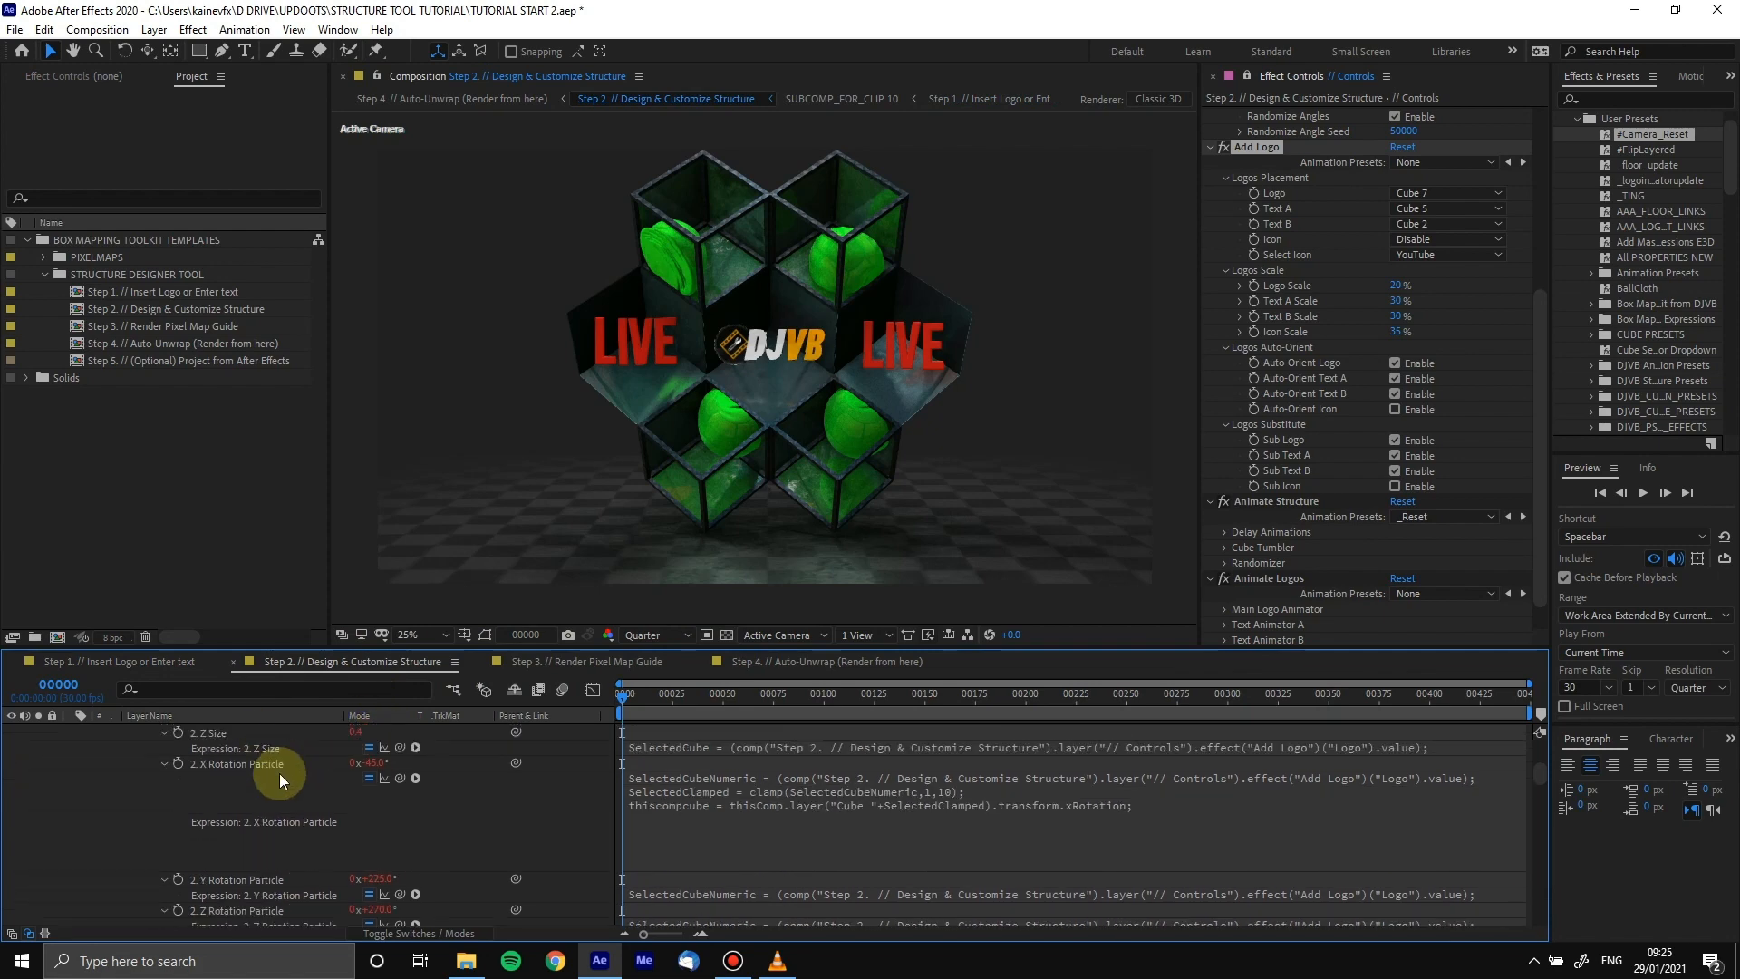
left_click_drag(1540, 778, 1536, 736)
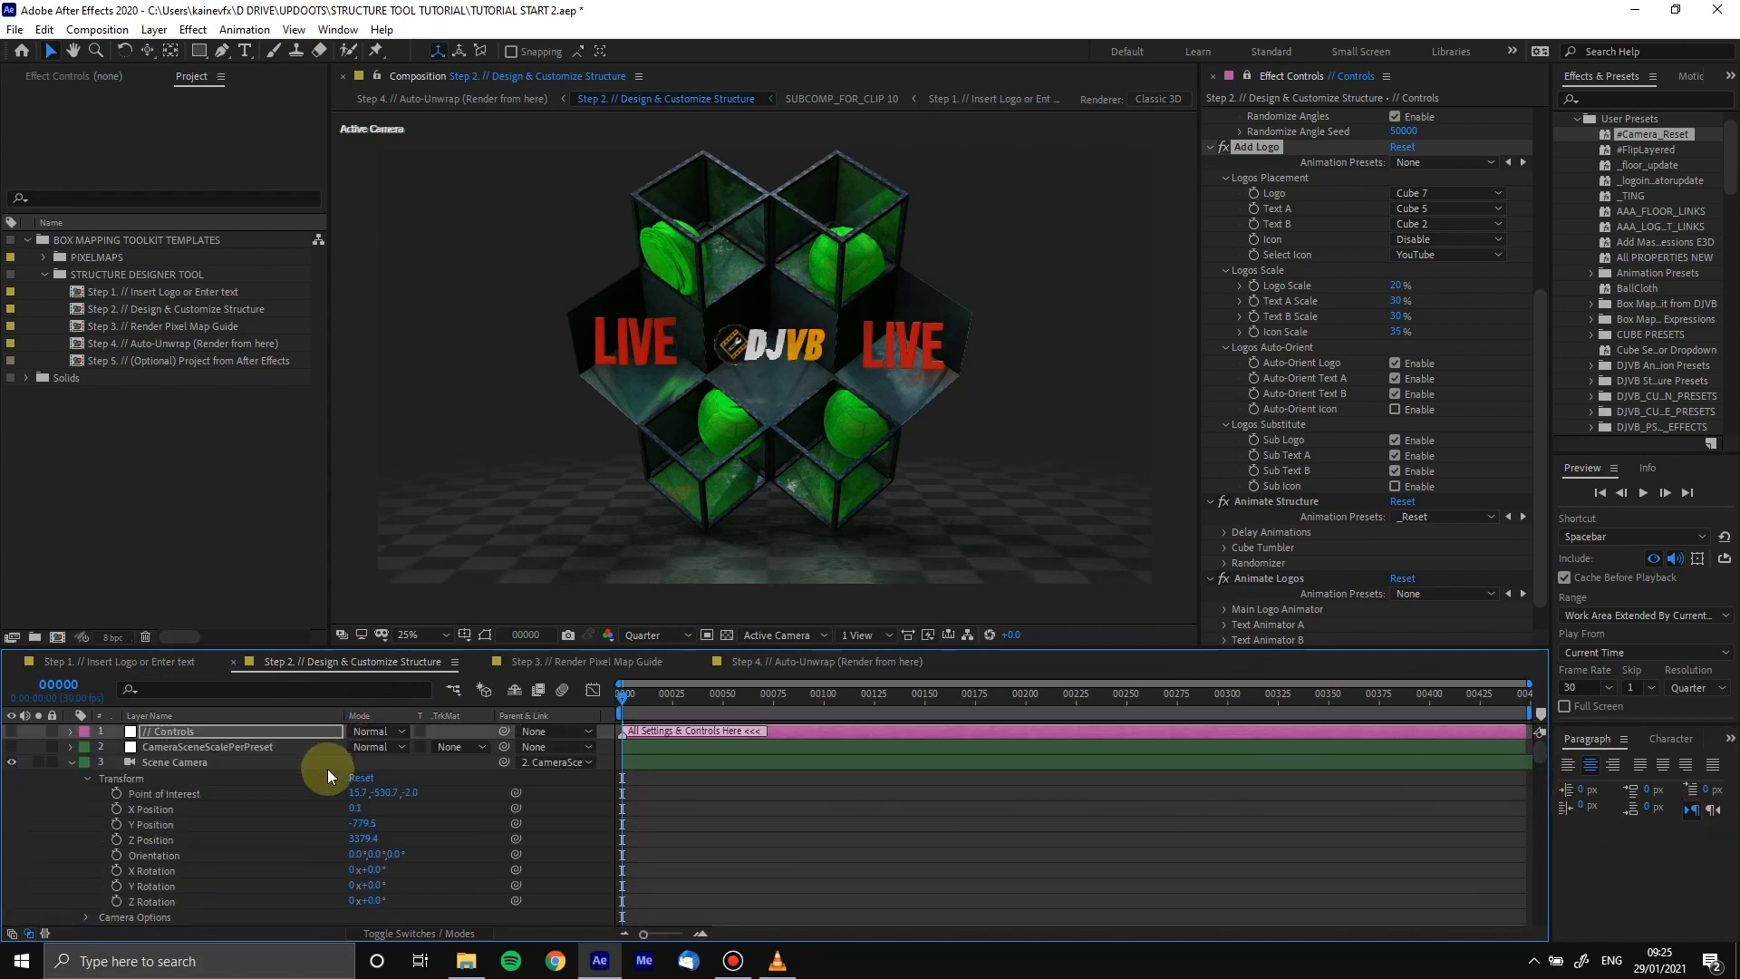
Hide the shy layers in the timeline and mark the MasterPropertyLogos layer as shy too
left_click(70, 763)
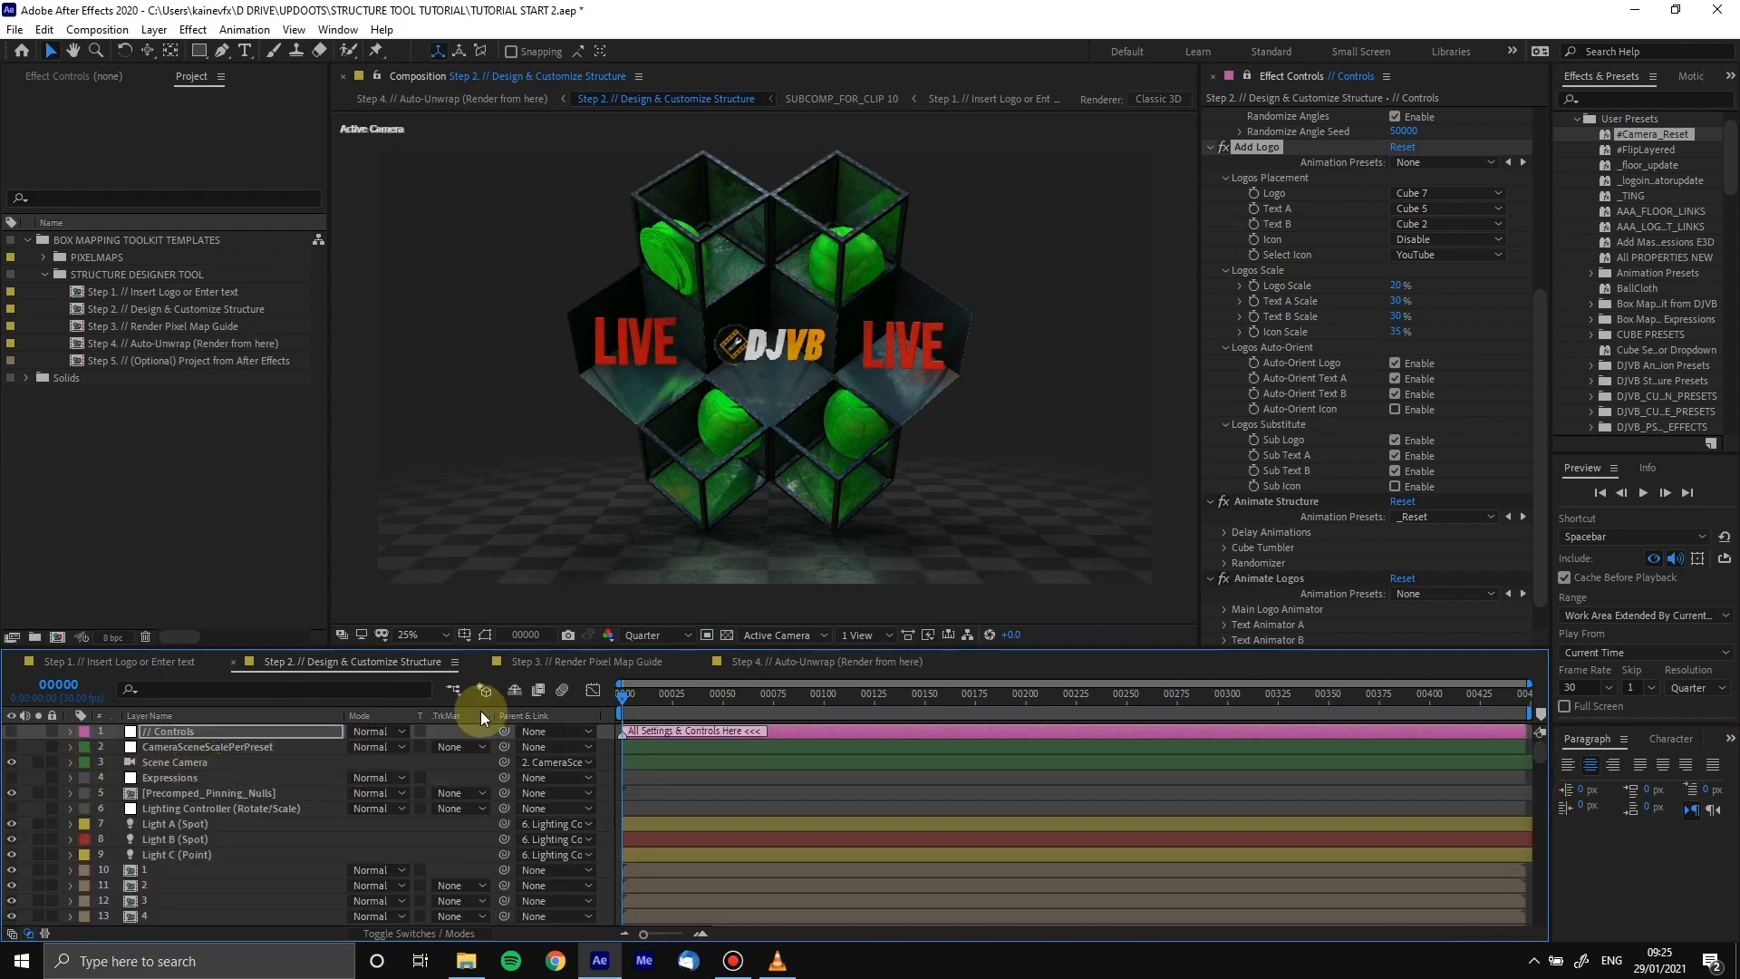
left_click(513, 692)
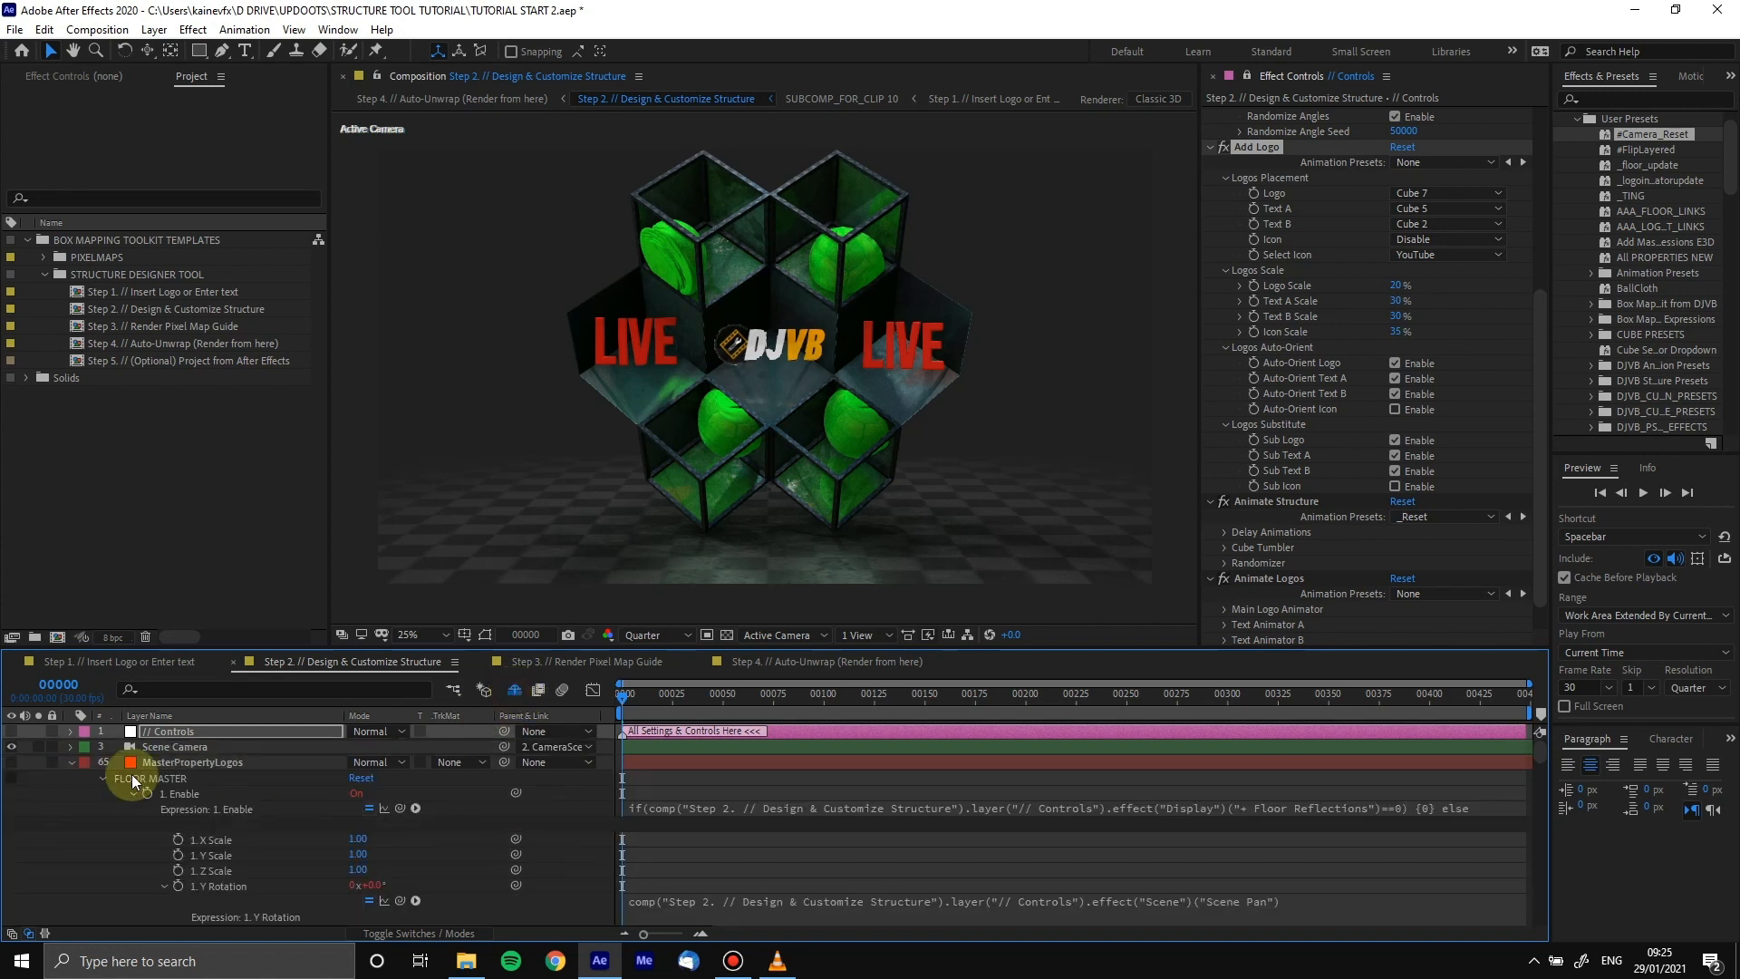
left_click(72, 762)
left_click(249, 800)
left_click(210, 751)
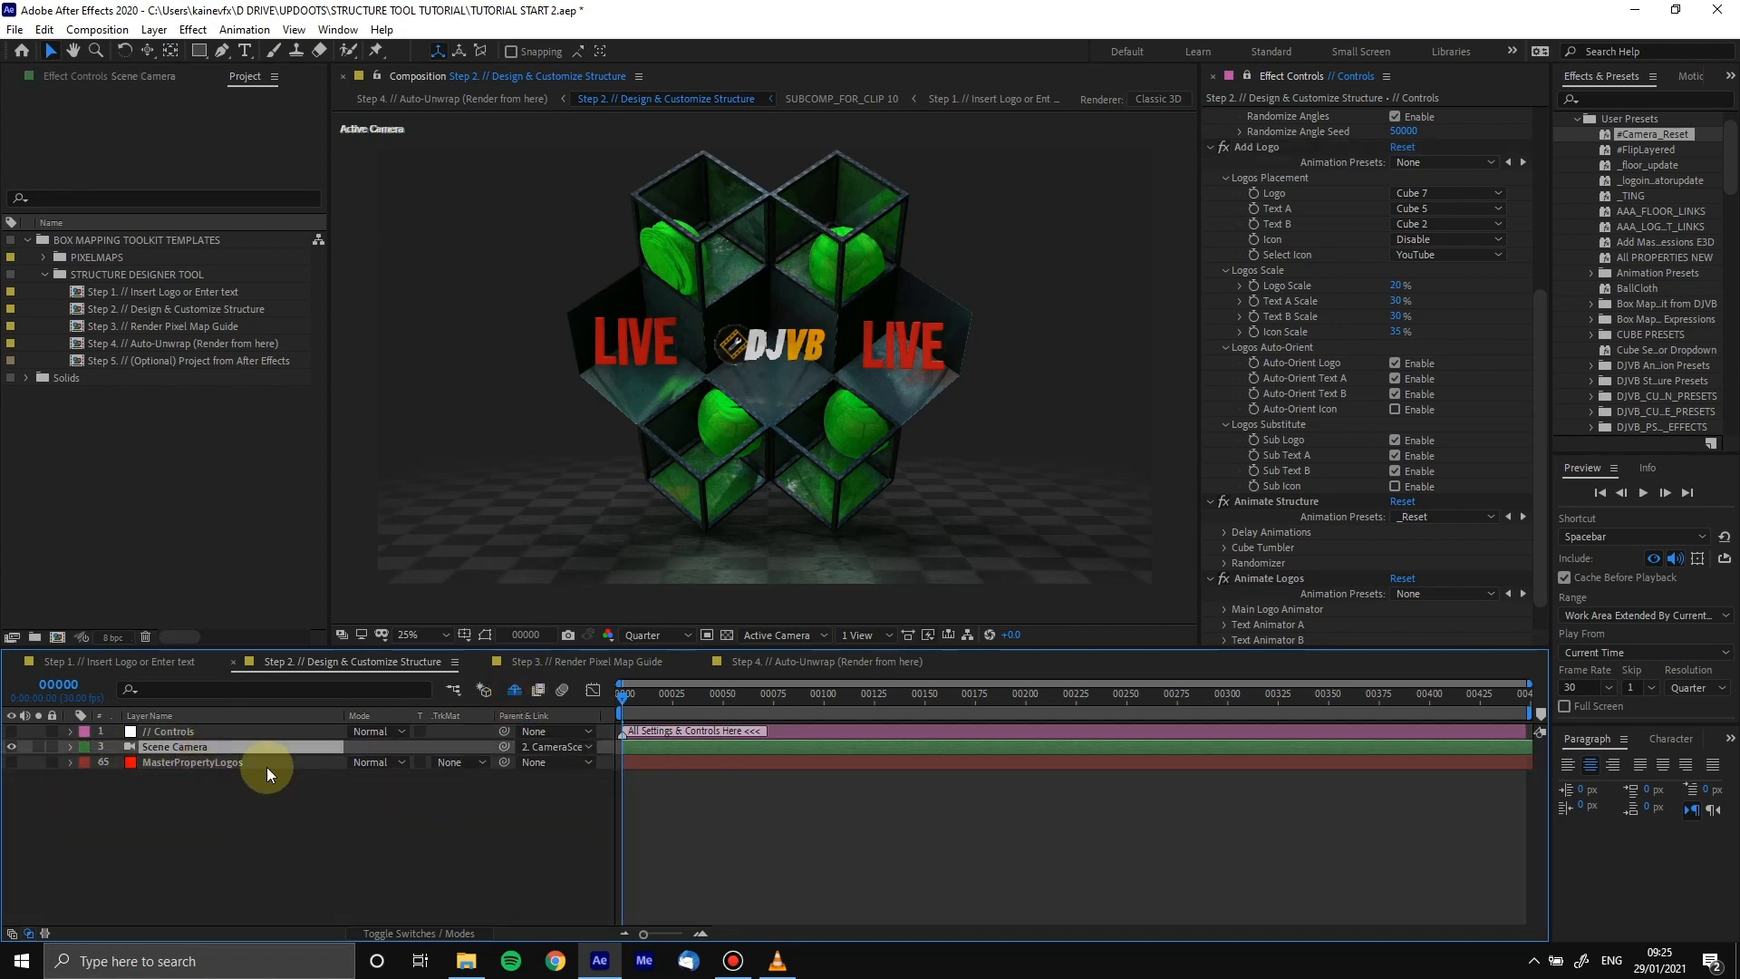
left_click(381, 934)
left_click(356, 764)
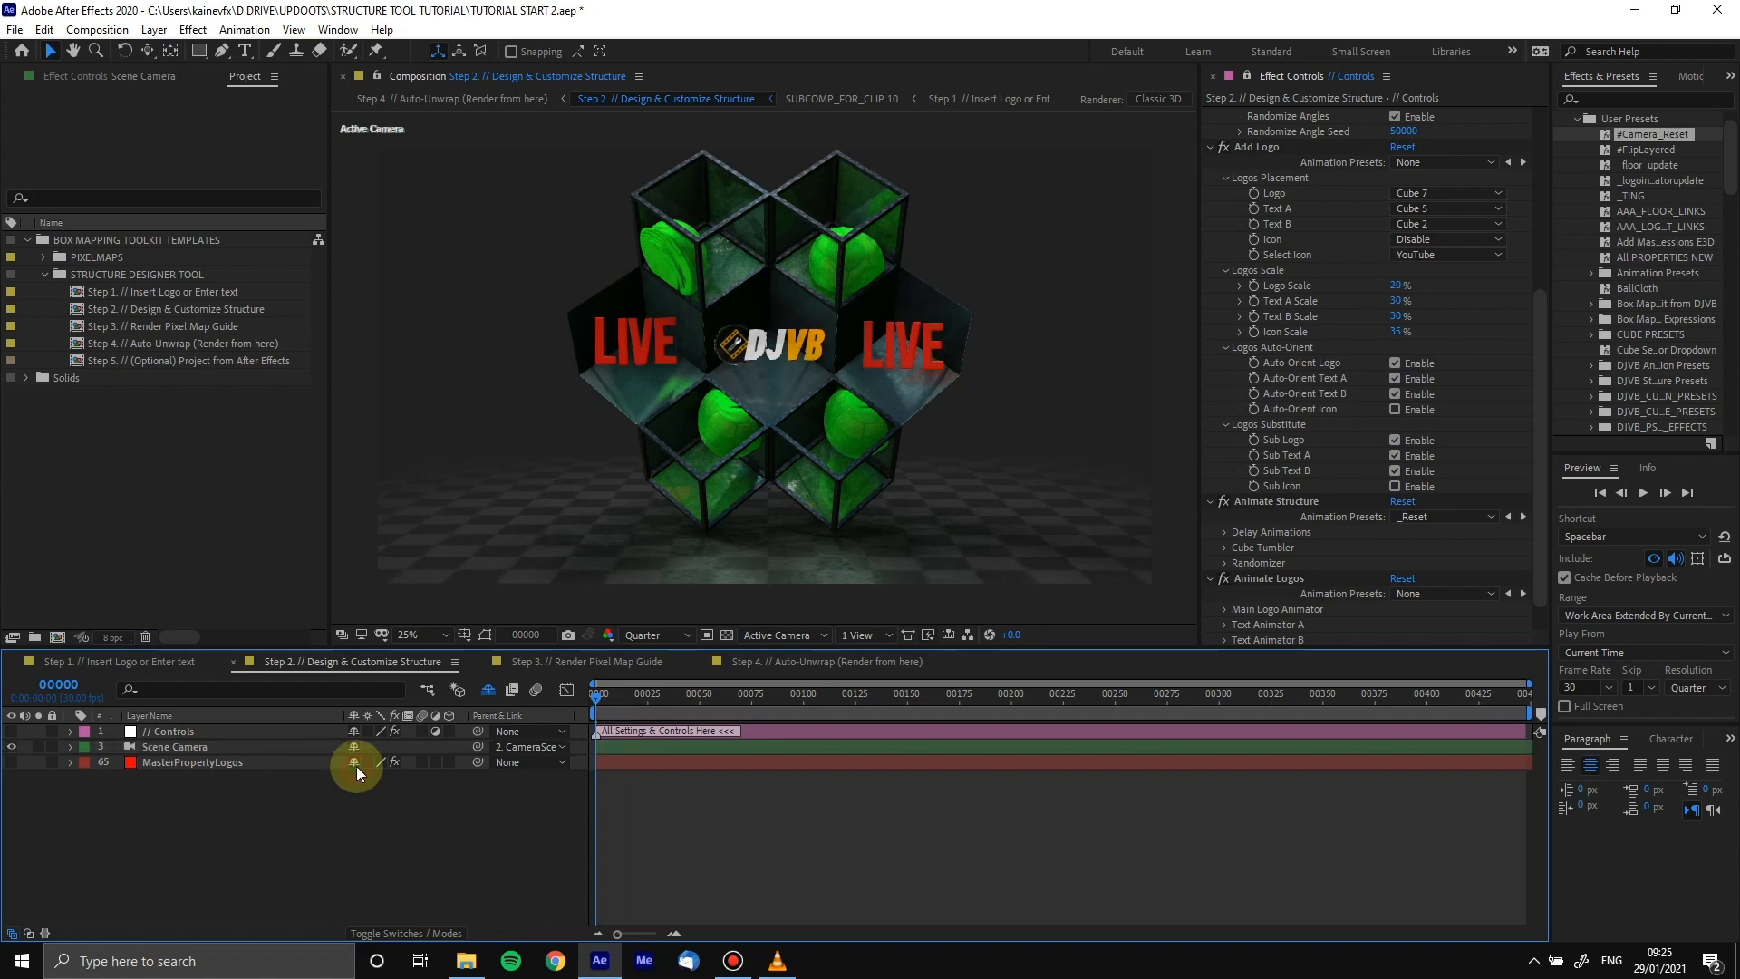
Switch the timeline to source names and expand the Main Logo Animator properties of the Controls layer's Animate Logos effect
left_click(204, 720)
left_click(229, 730)
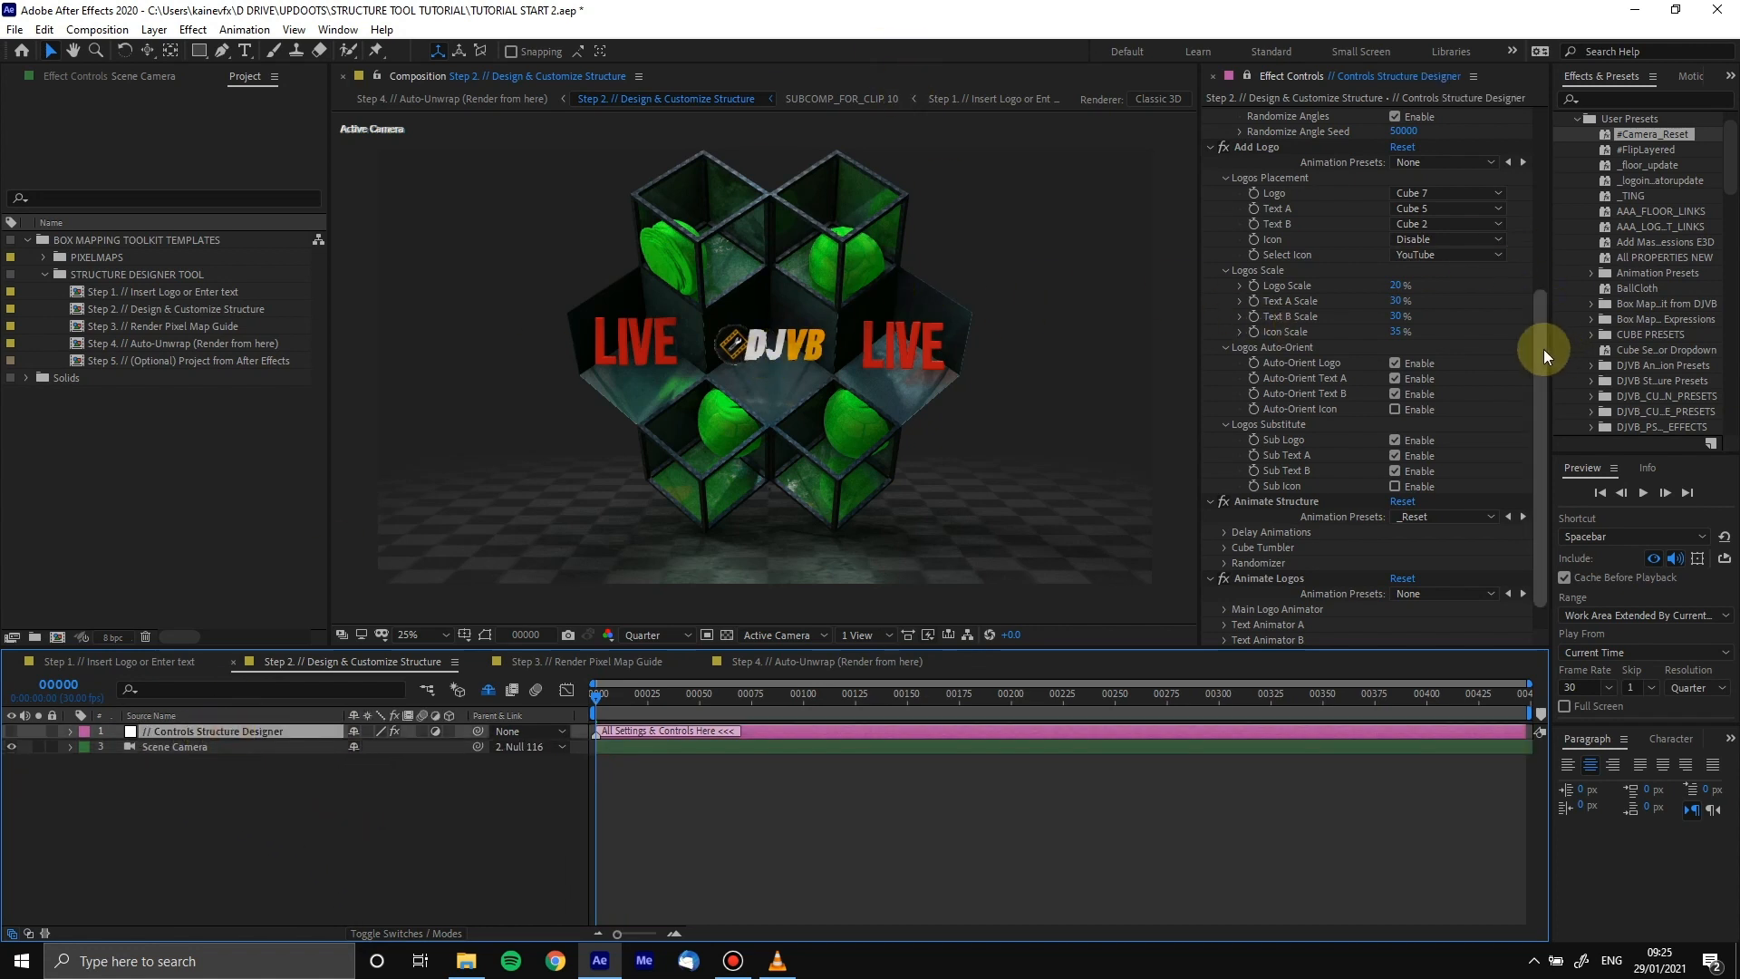
scroll(1542, 351, "down", 2)
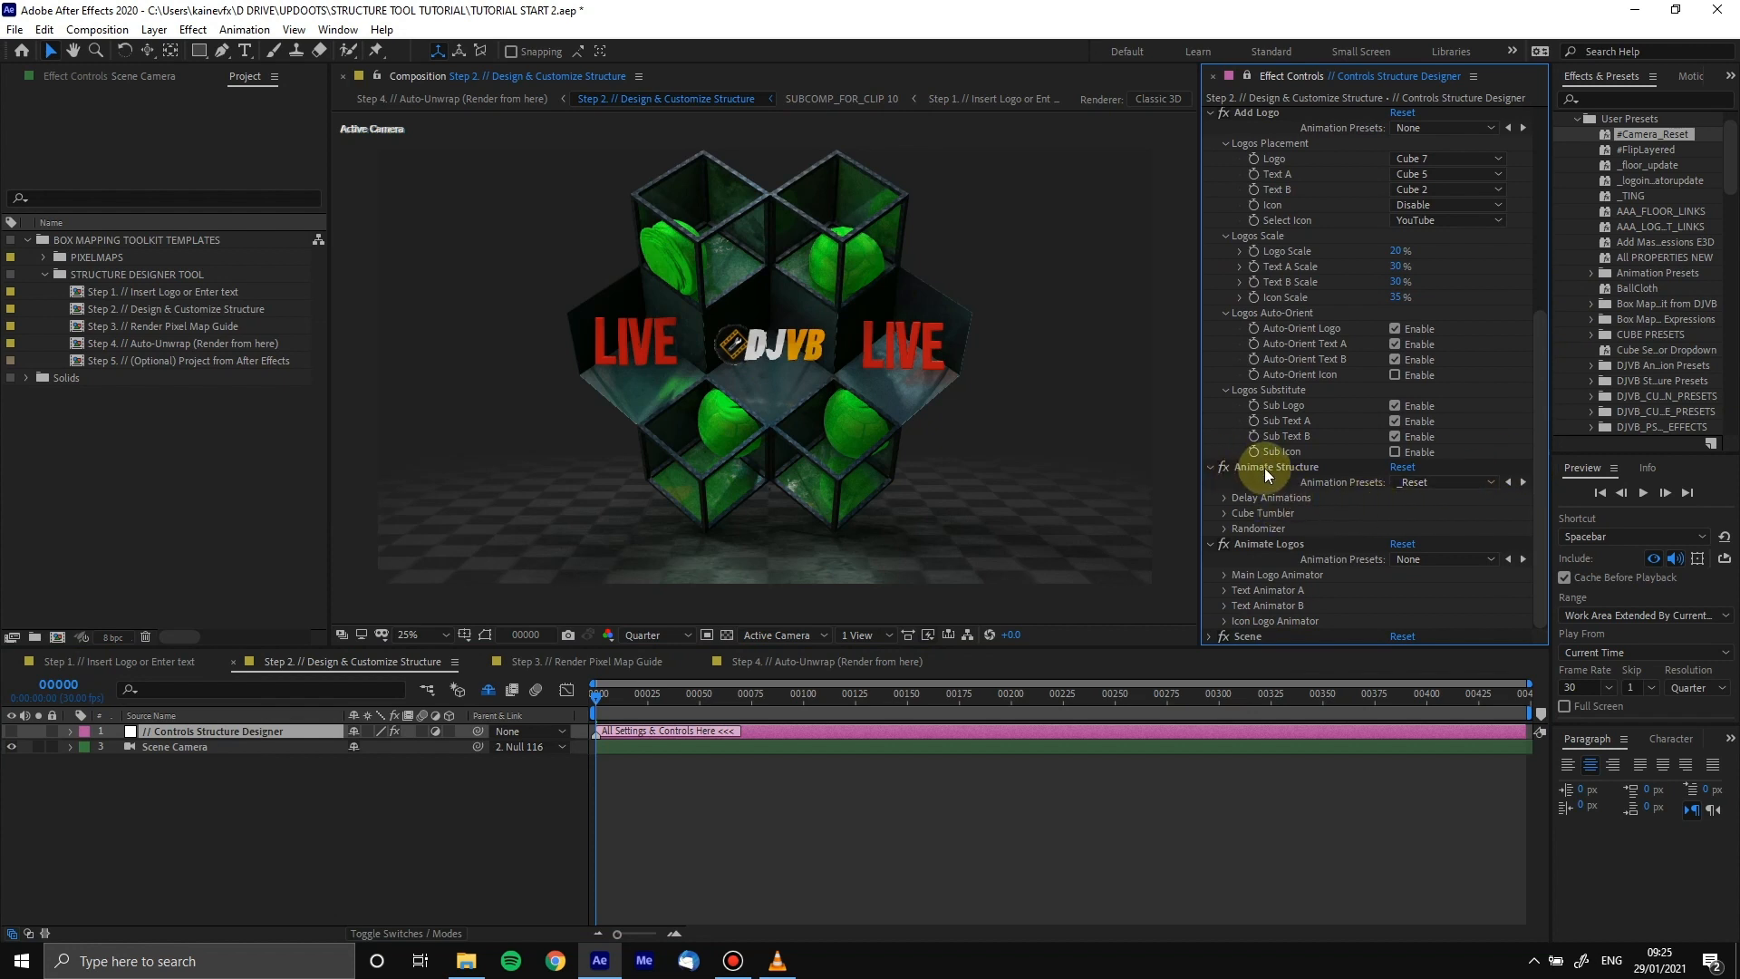
left_click(1251, 547)
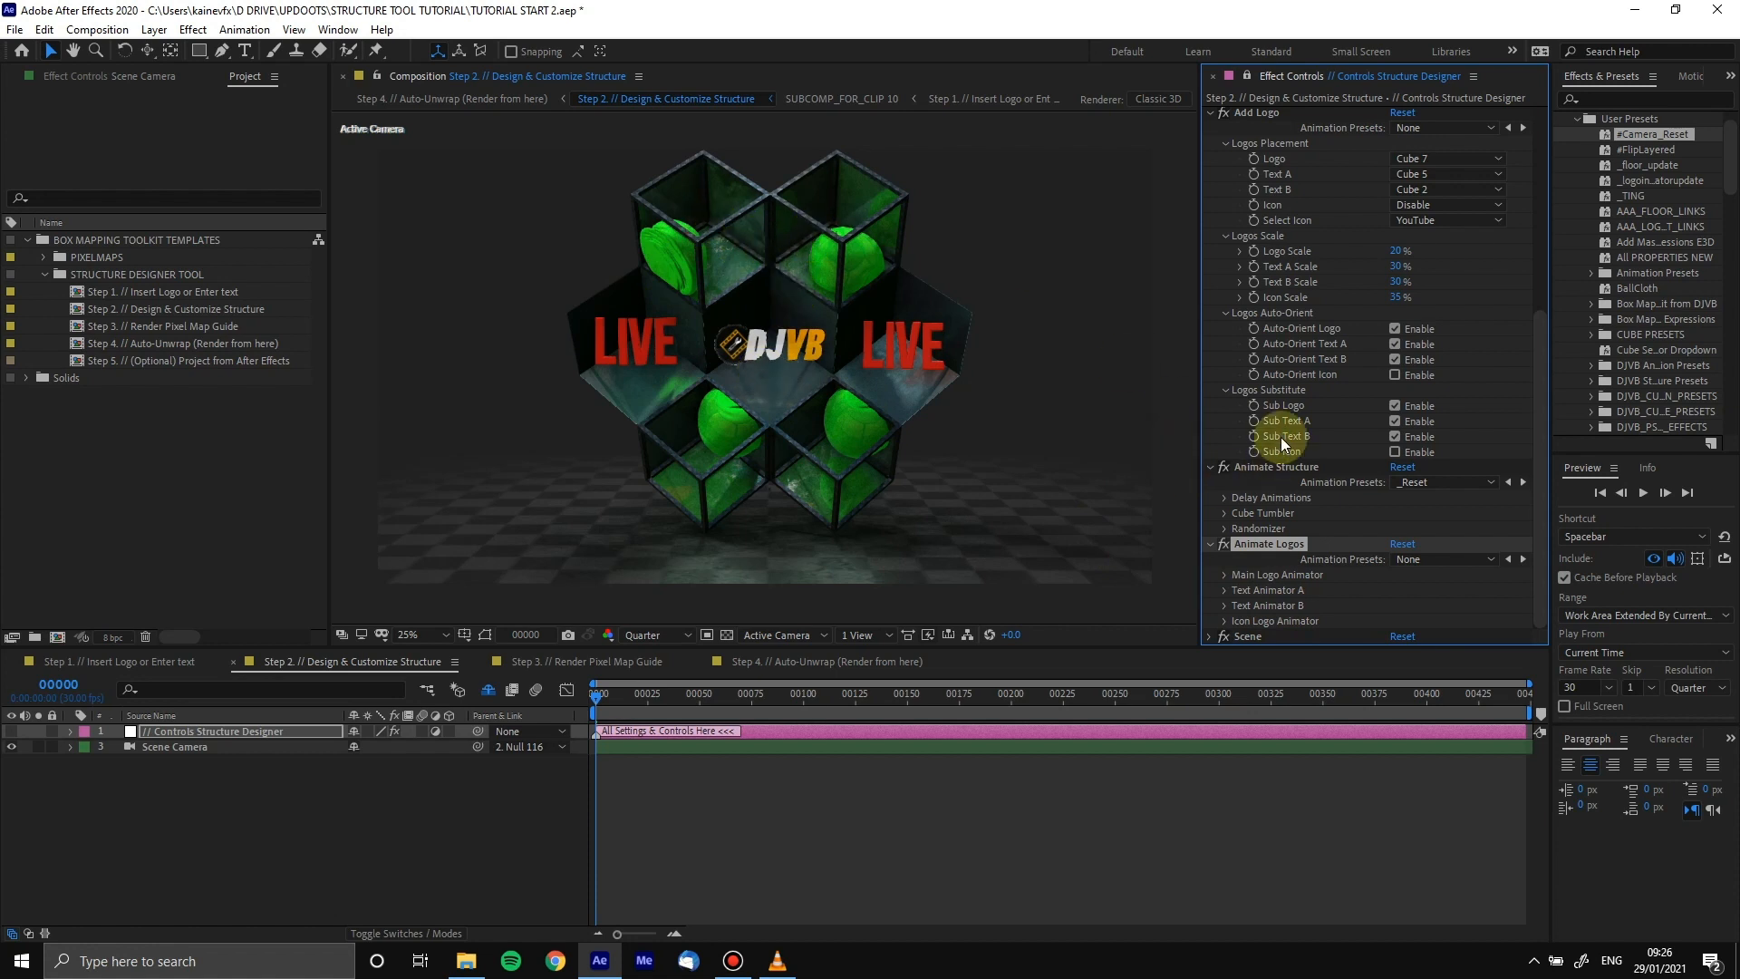
left_click(1222, 575)
scroll(1227, 511, "down", 3)
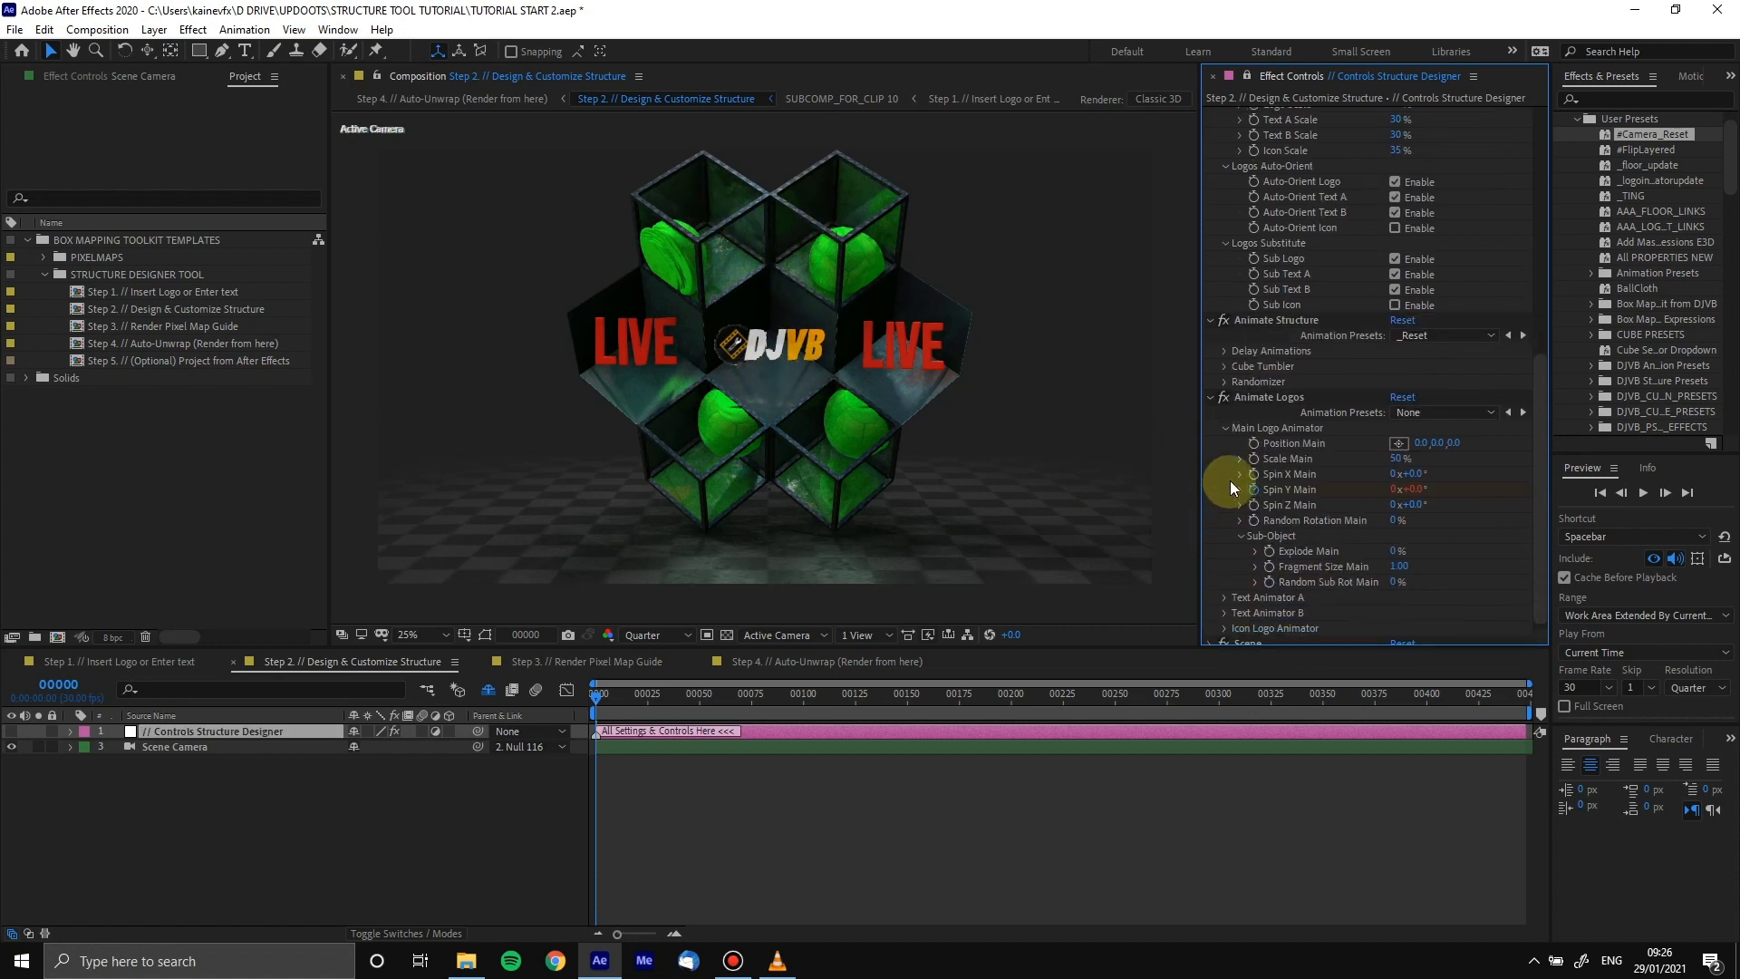
scroll(1231, 486, "down", 1)
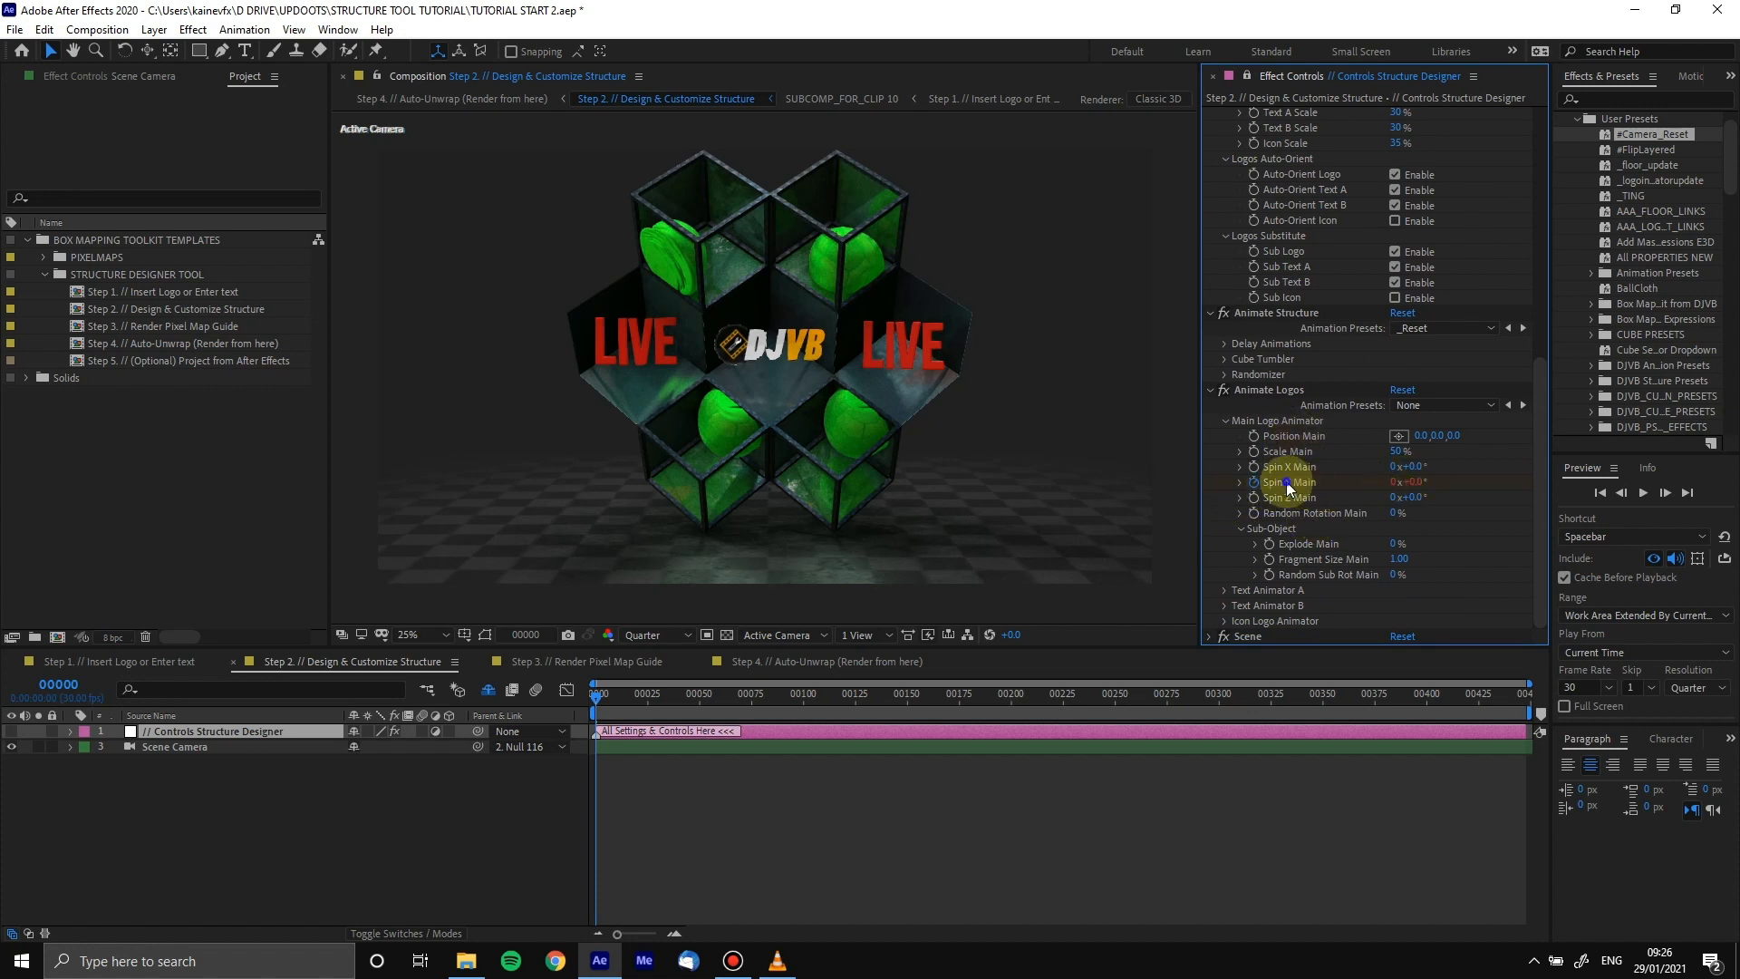
Reveal Spin Y Main in the timeline and examine the Animate Logos keyframes and the effect's available animation presets
right_click(1400, 481)
left_click(1400, 668)
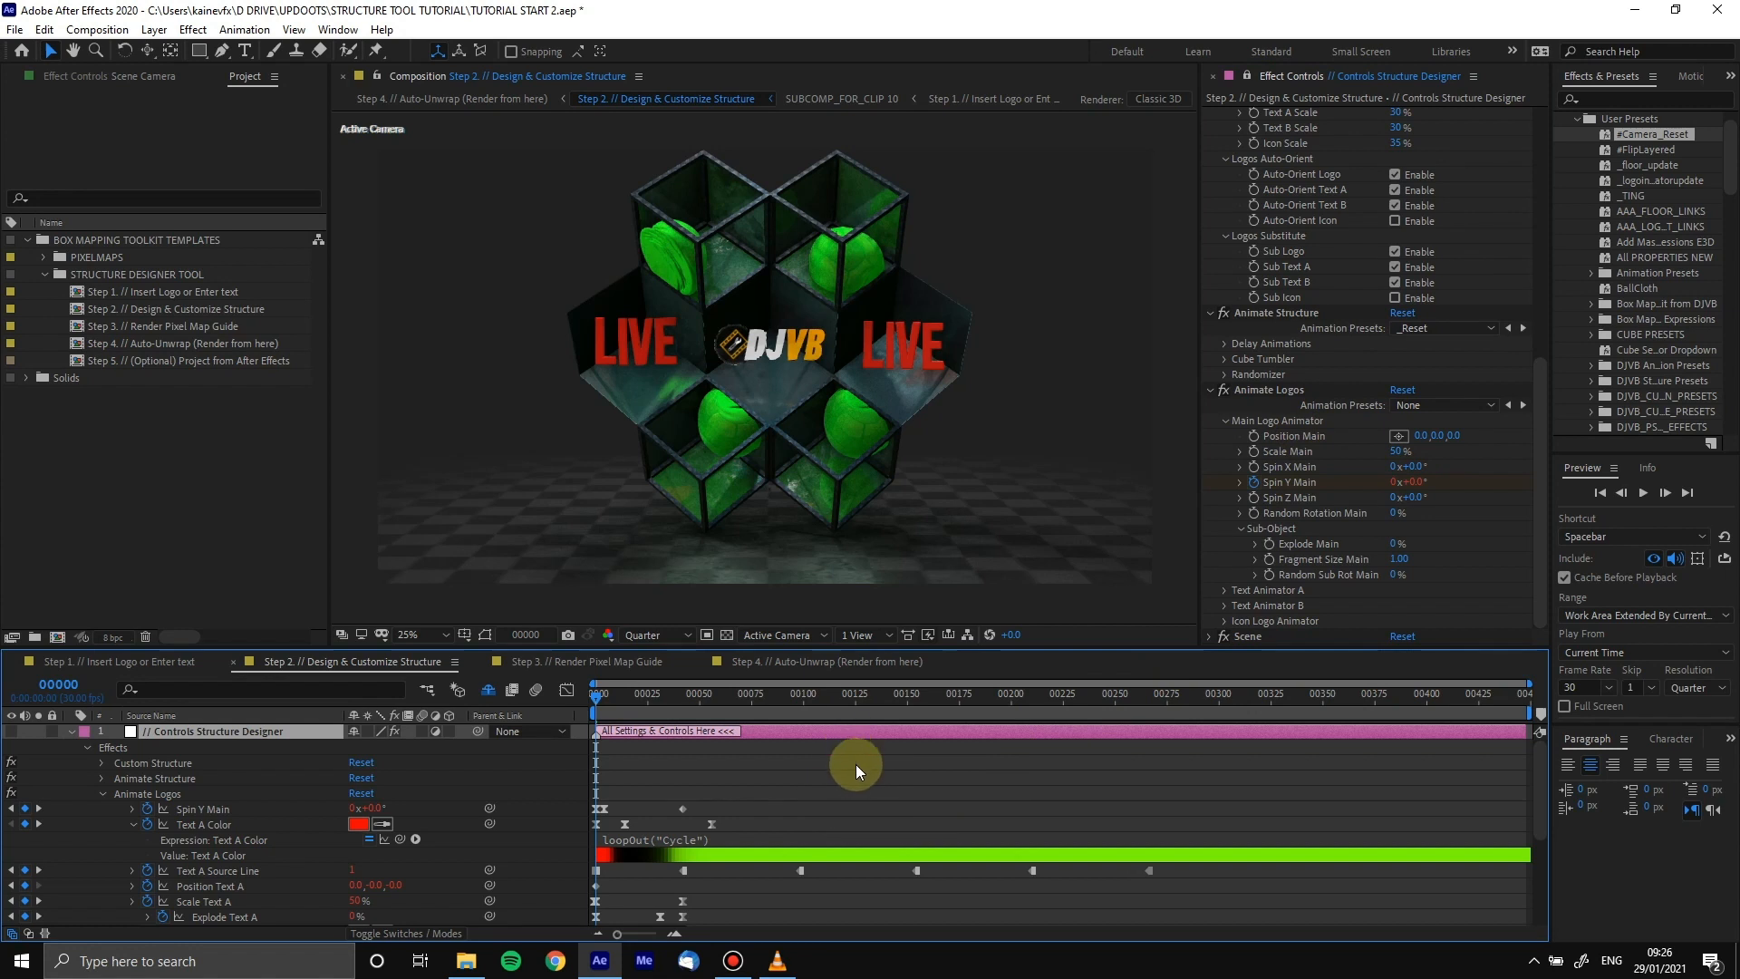
scroll(138, 758, "down", 2)
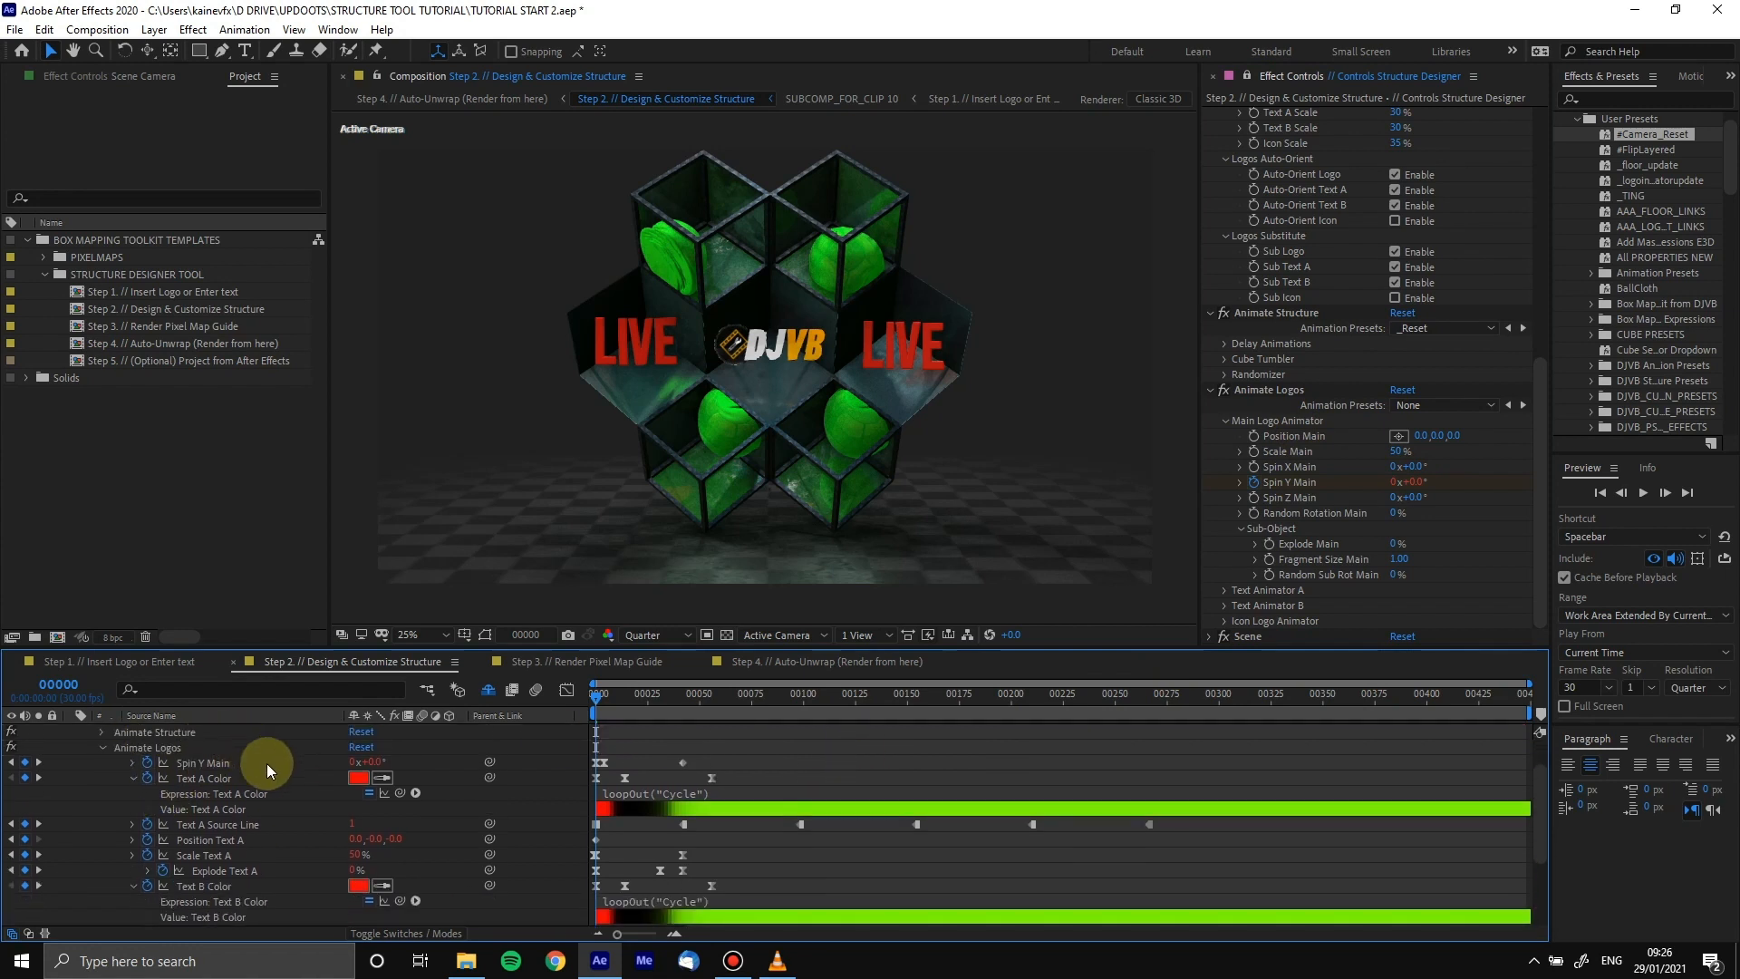
scroll(281, 775, "down", 2)
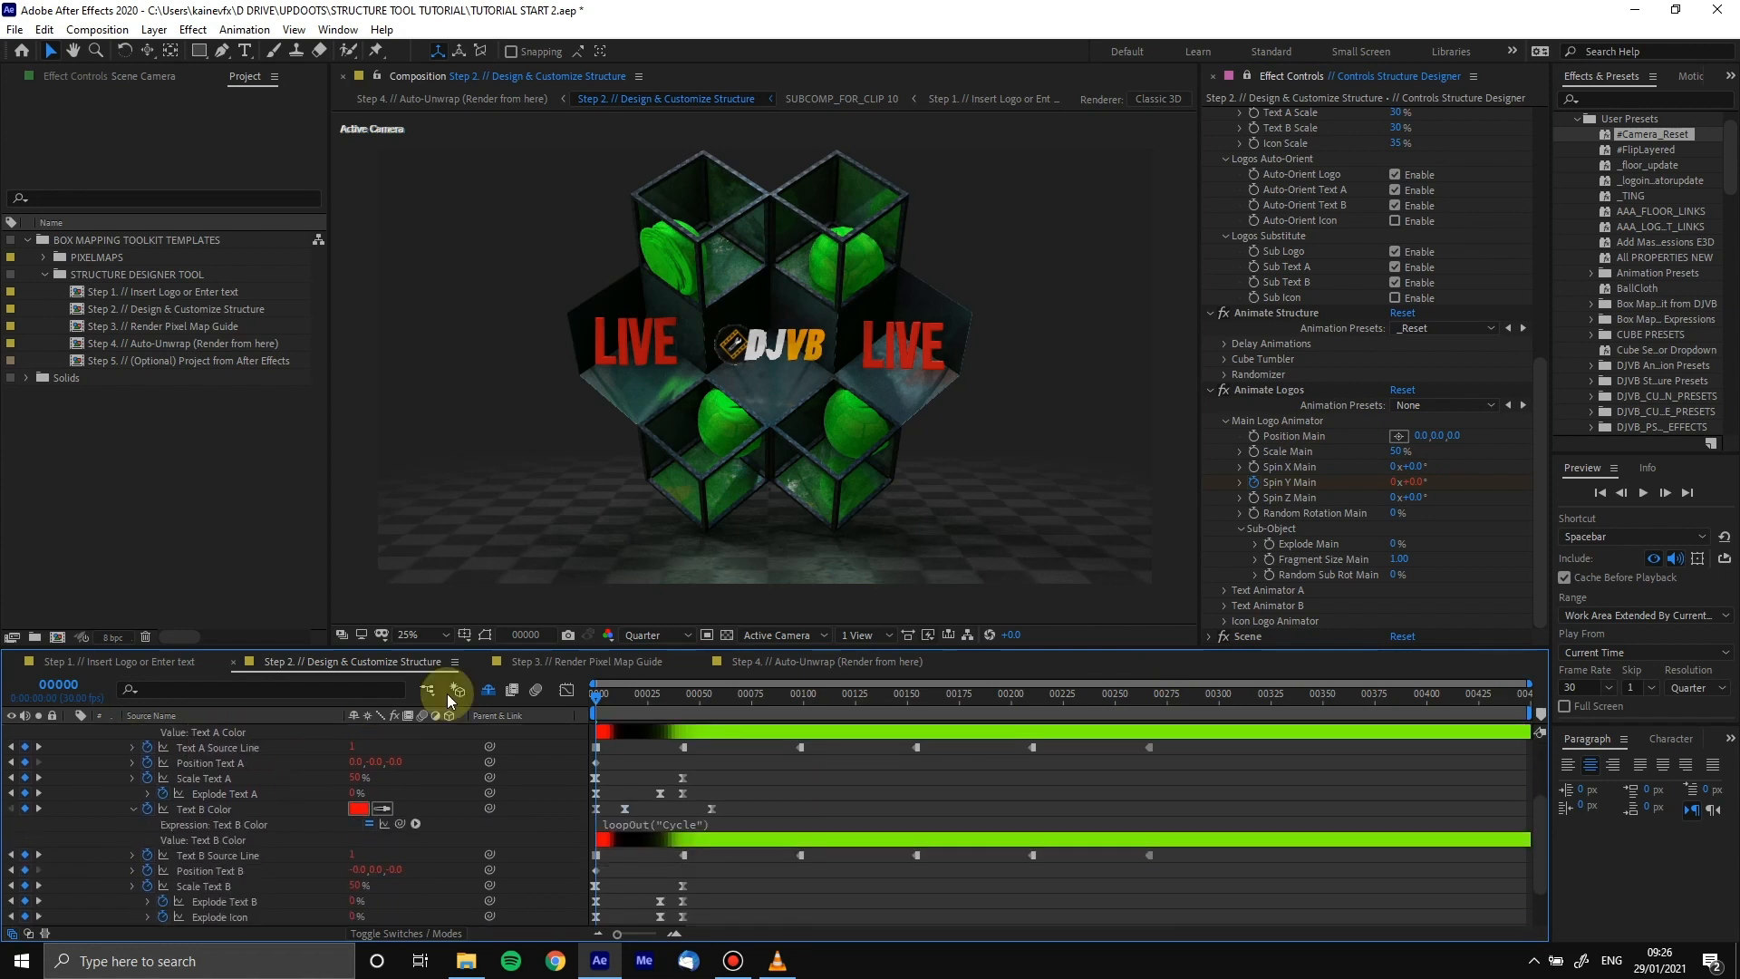
left_click(1444, 405)
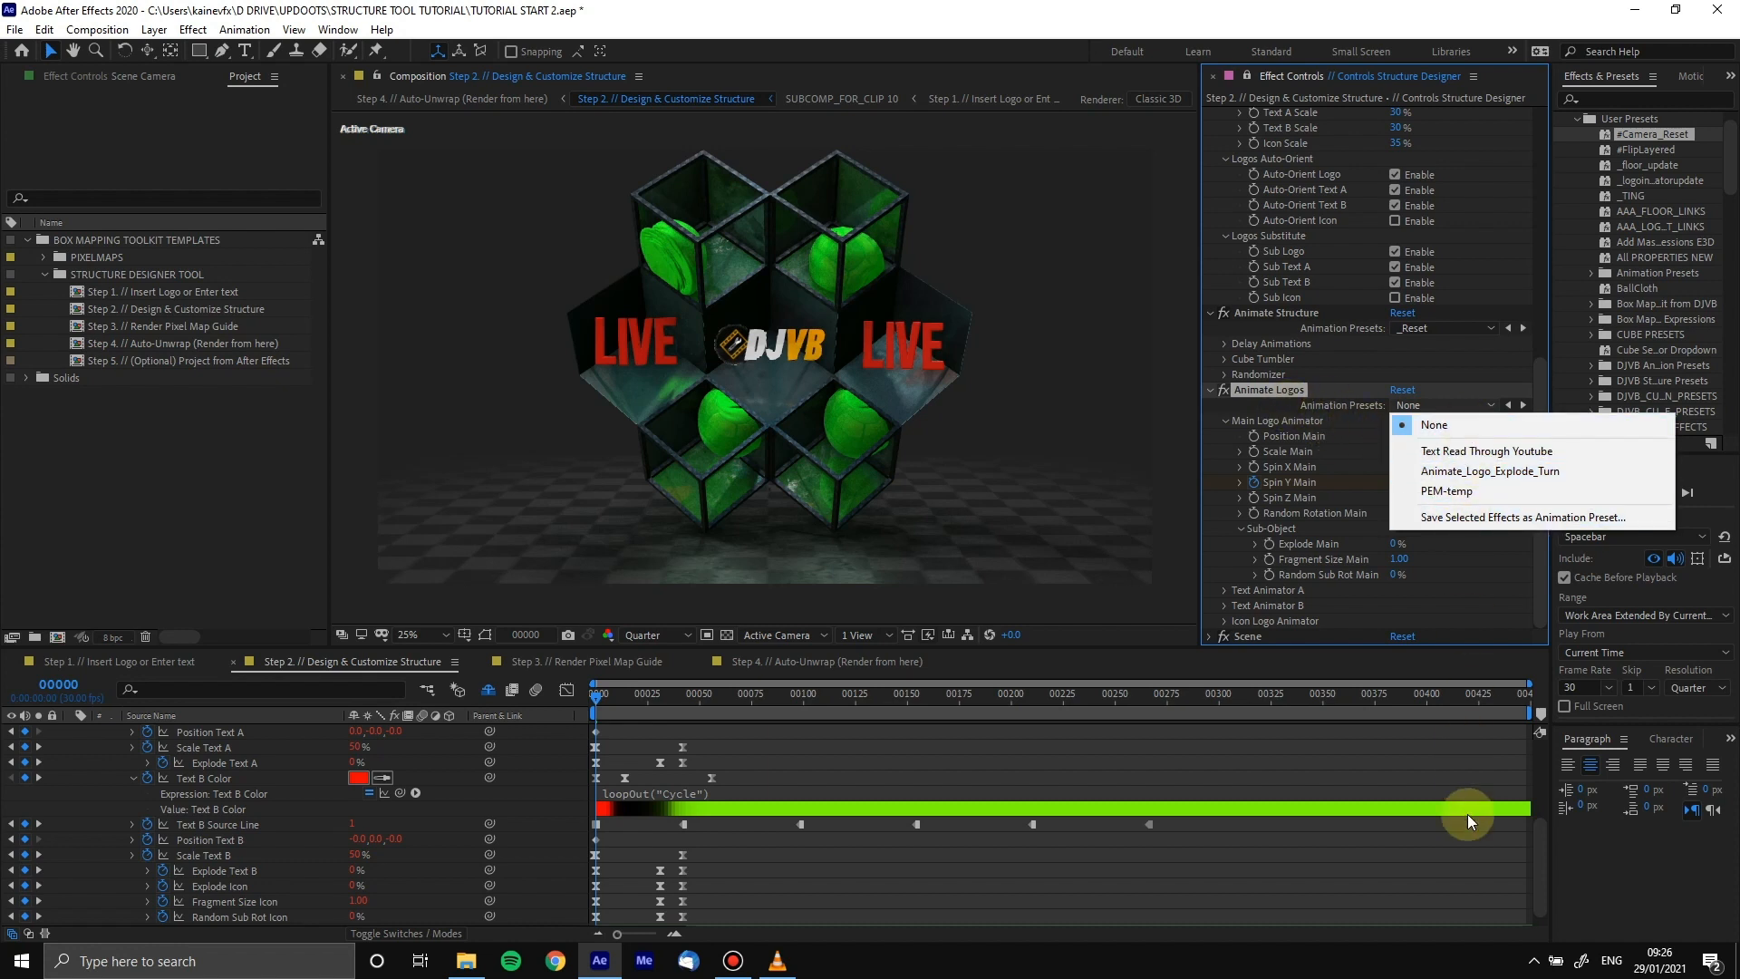
left_click(1269, 386)
left_click(1271, 390)
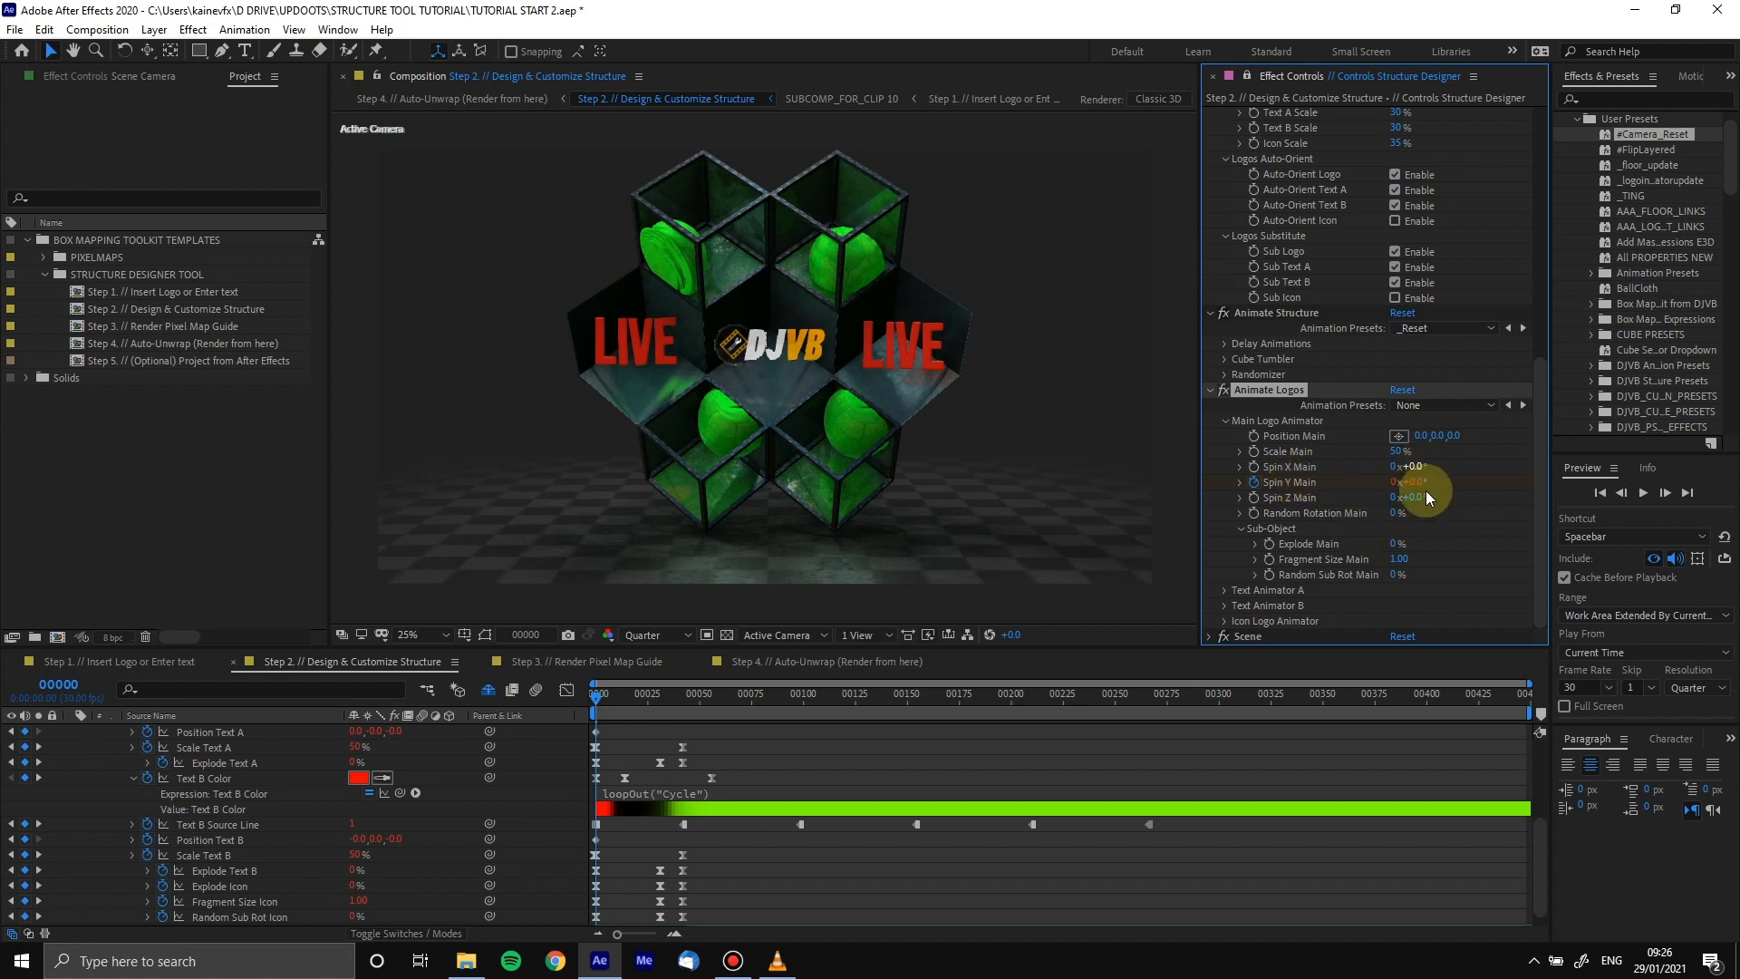
Try a 31° Spin Z Main and a 49% Explode Main on the main logo, undoing both changes
left_click_drag(1419, 505, 1446, 506)
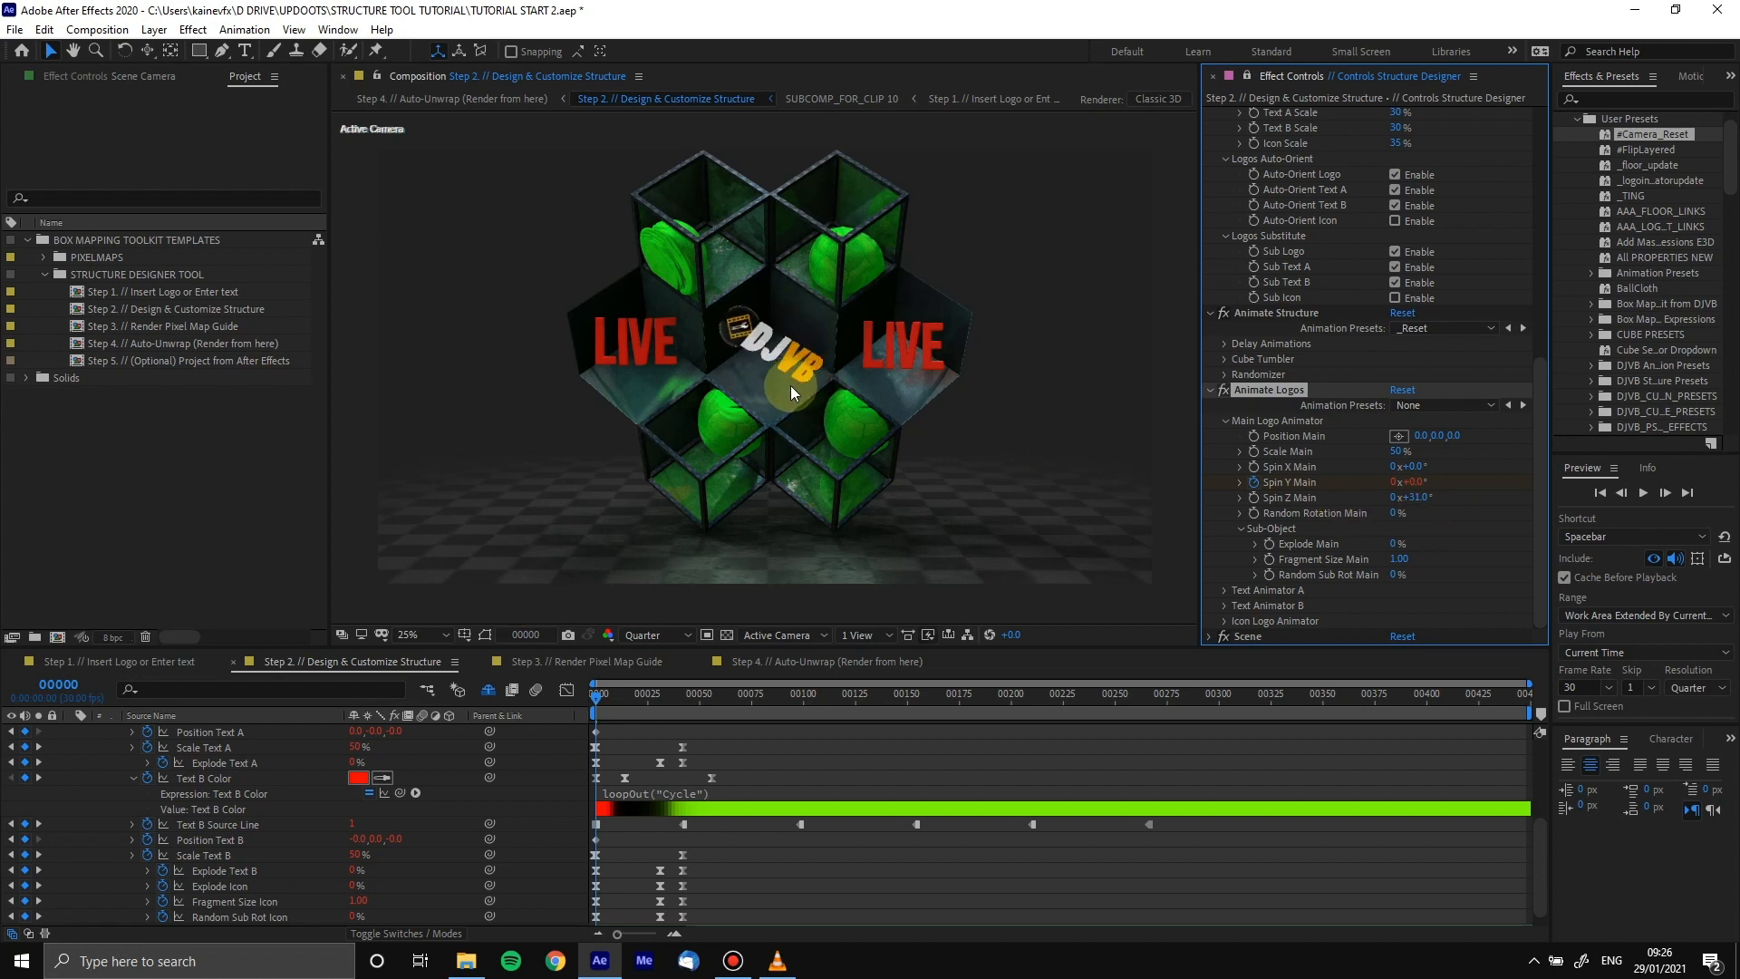
key("ctrl+z")
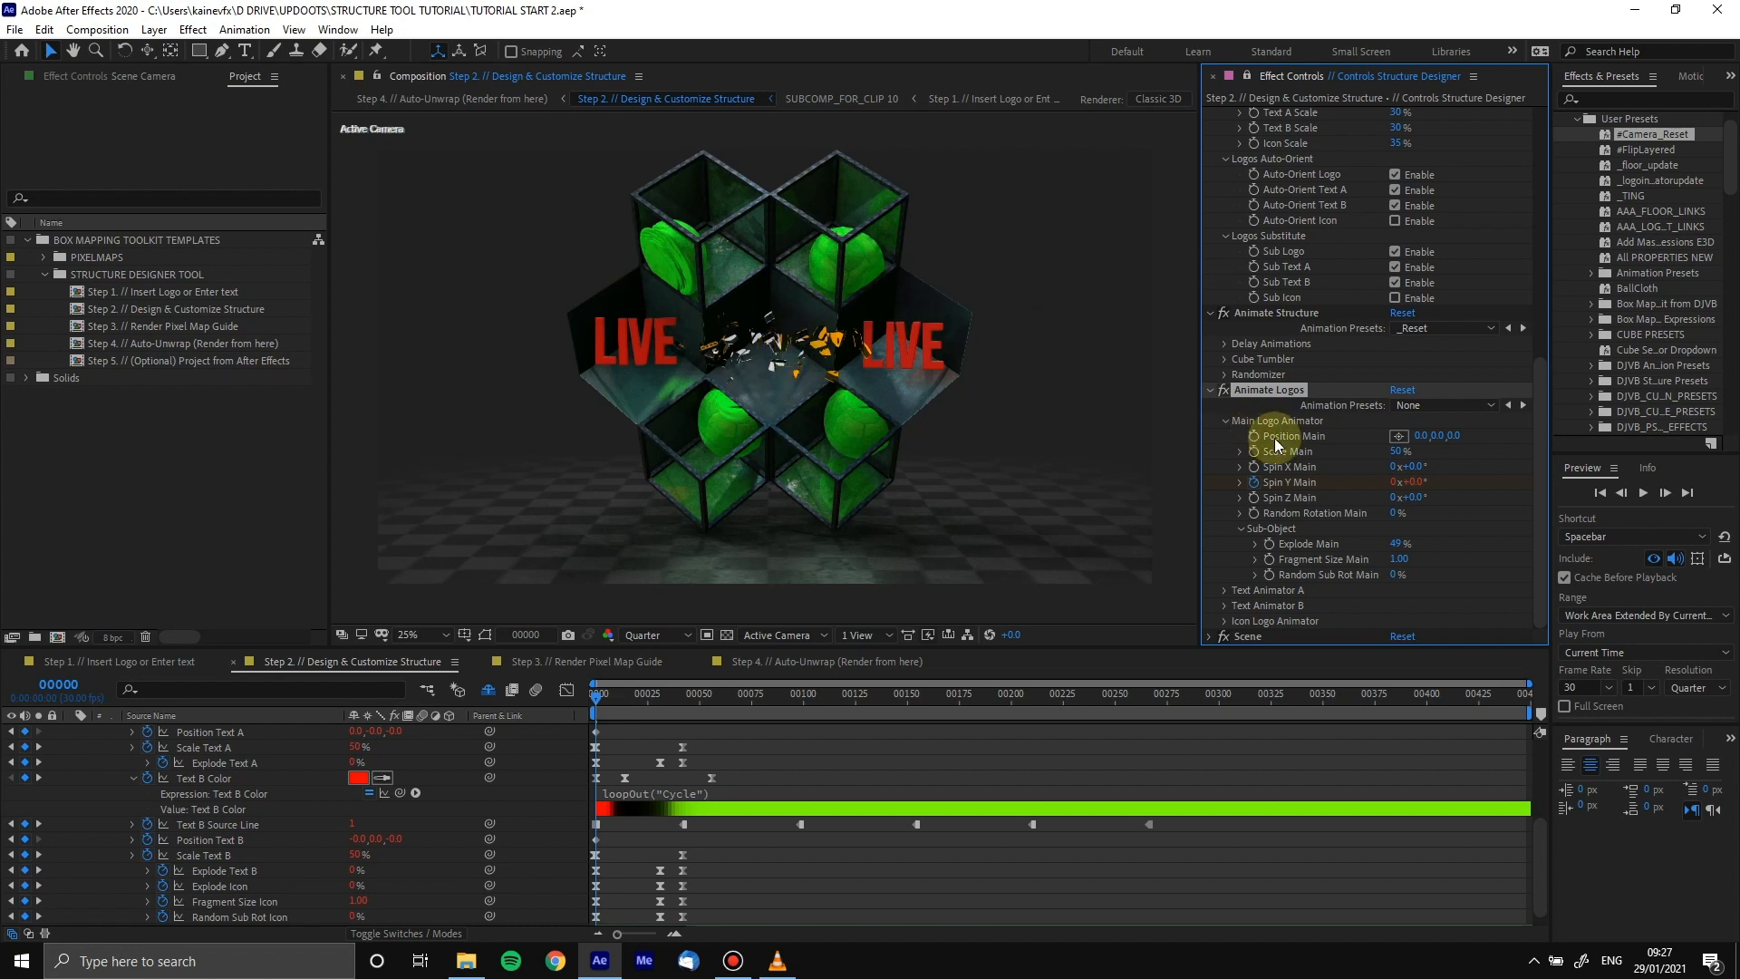
key("ctrl+z")
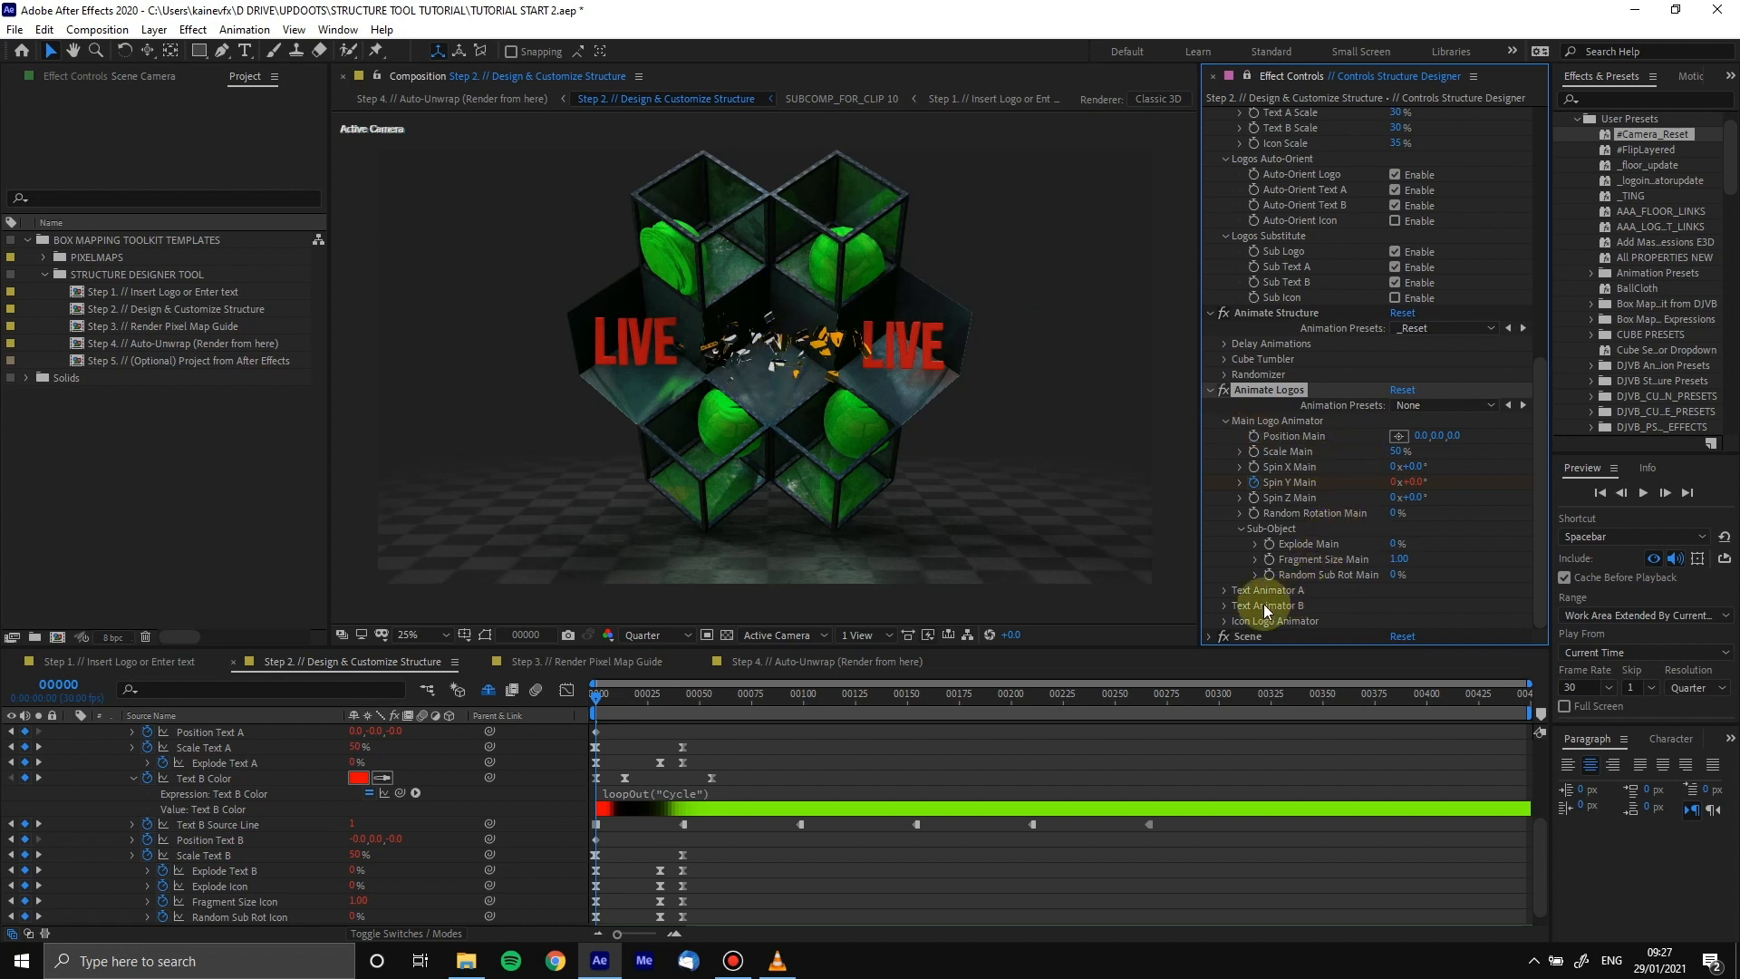
Expand the Text Animator A properties in the Animate Logos effect and look through them
left_click(1223, 590)
scroll(1281, 377, "down", 3)
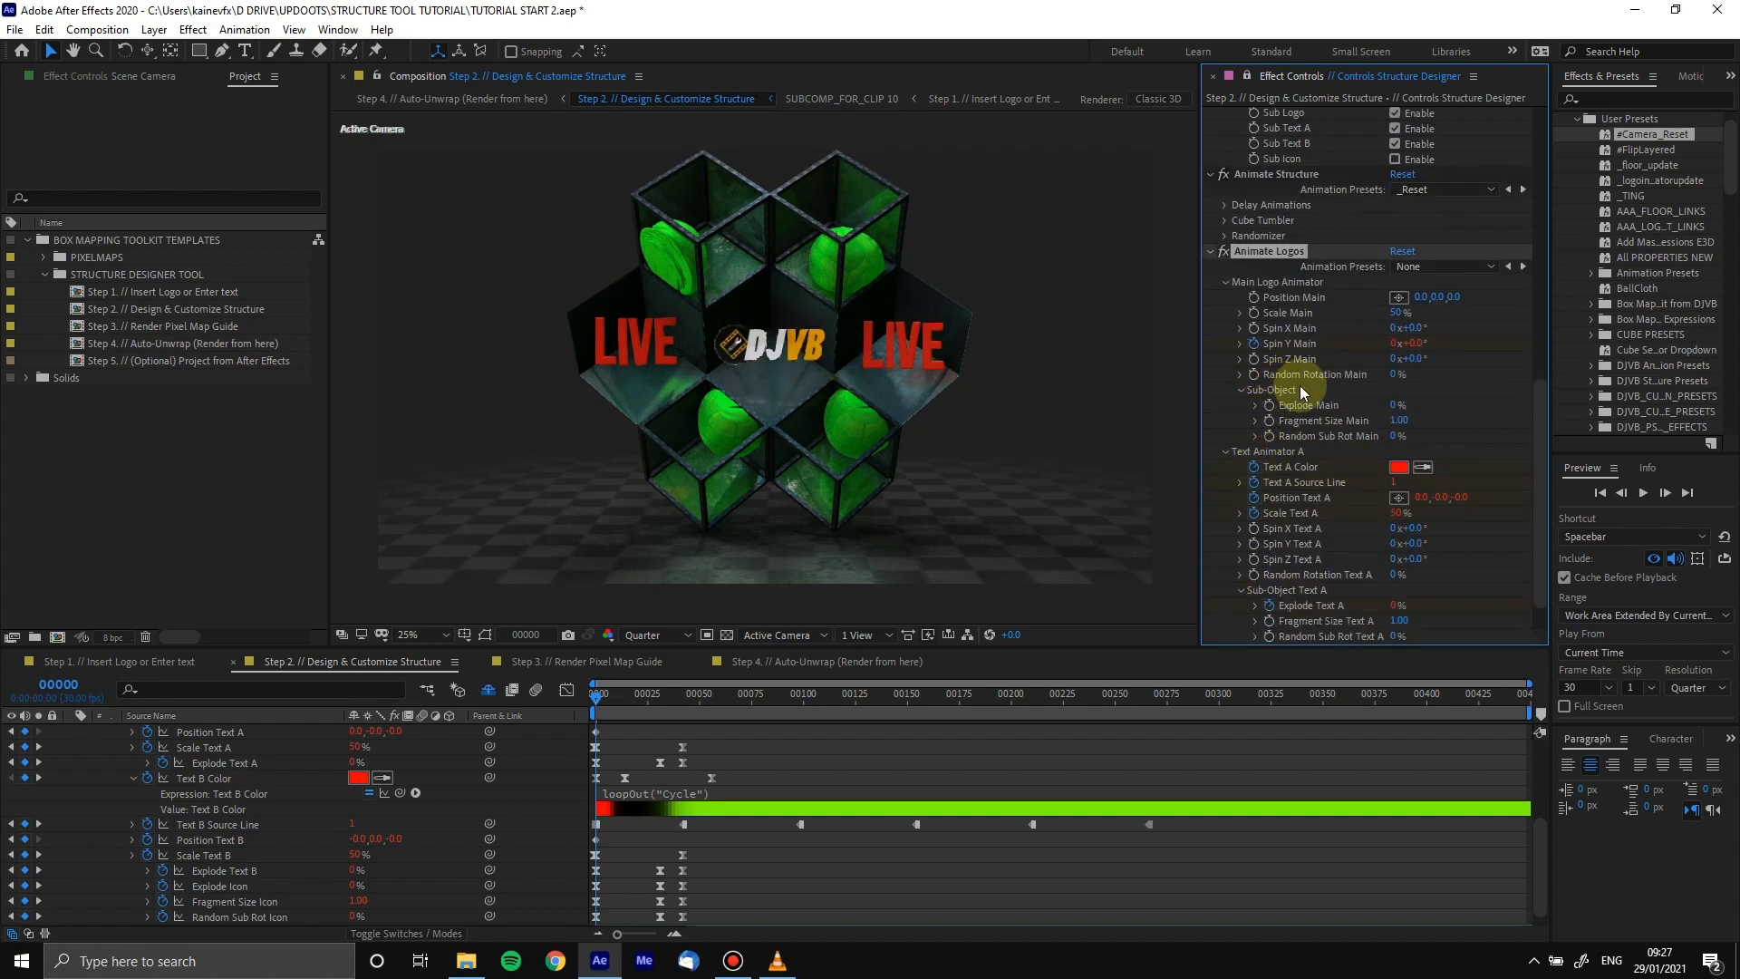
scroll(1300, 393, "down", 1)
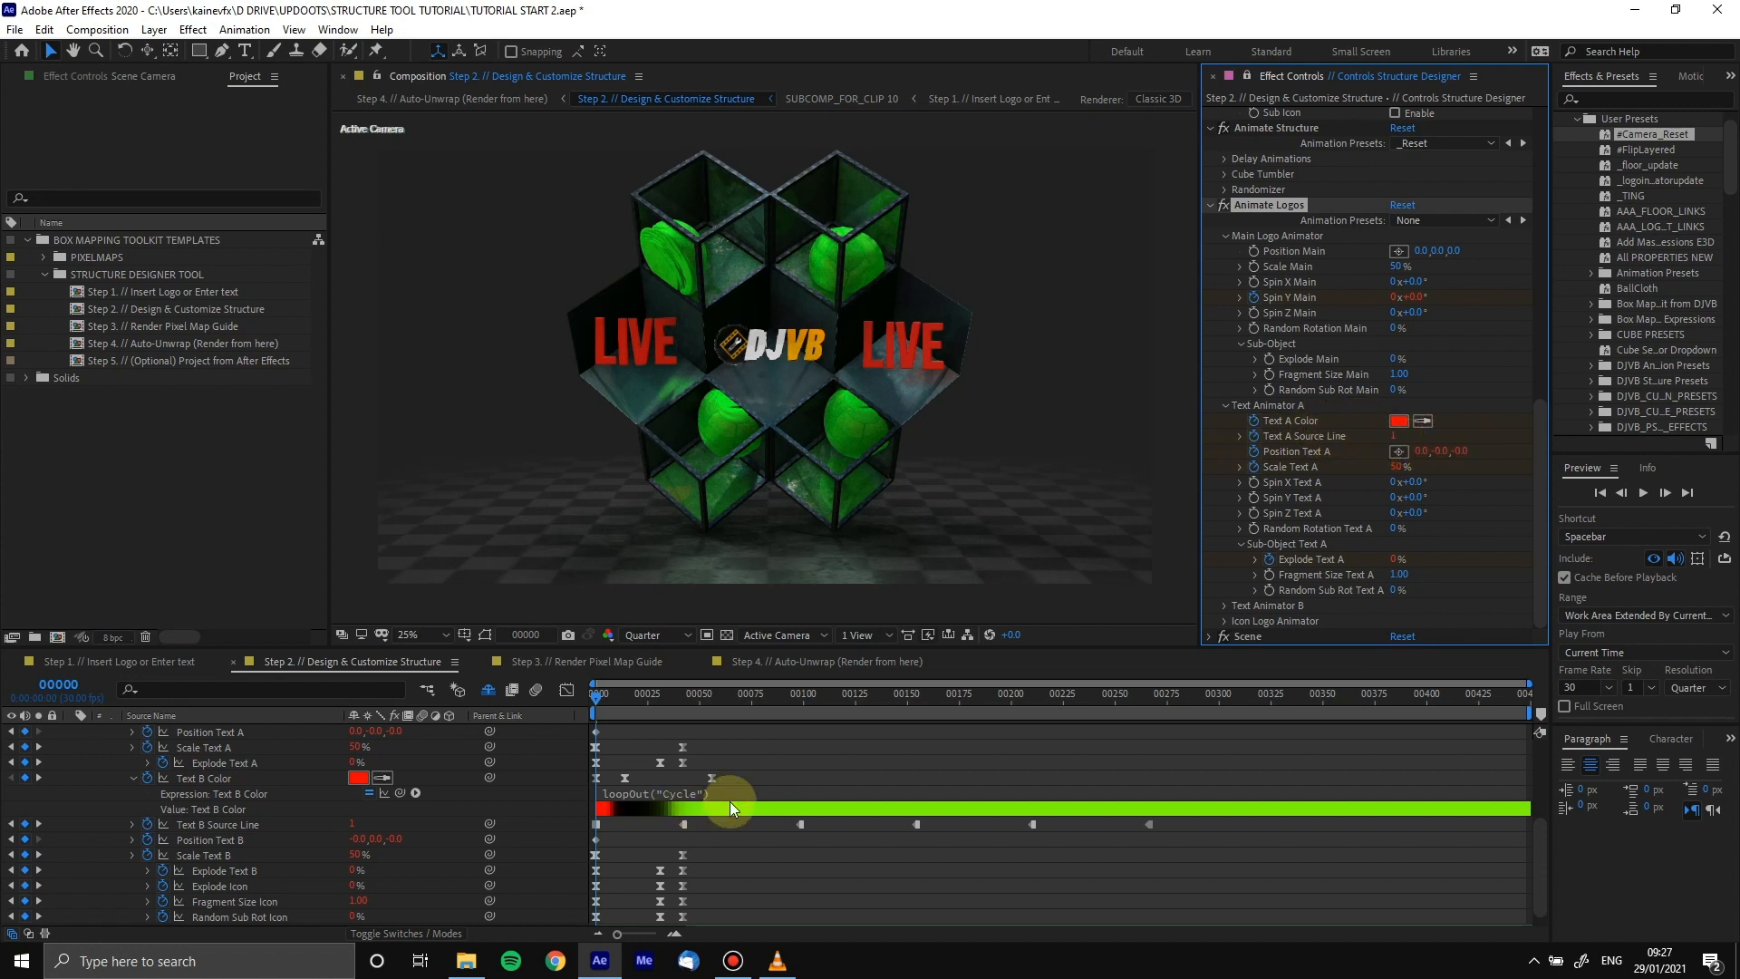
Preview the text animation at frames 67, 121 and 164 to check how the Text A Source Line keyframes change the text
scroll(738, 815, "up", 4)
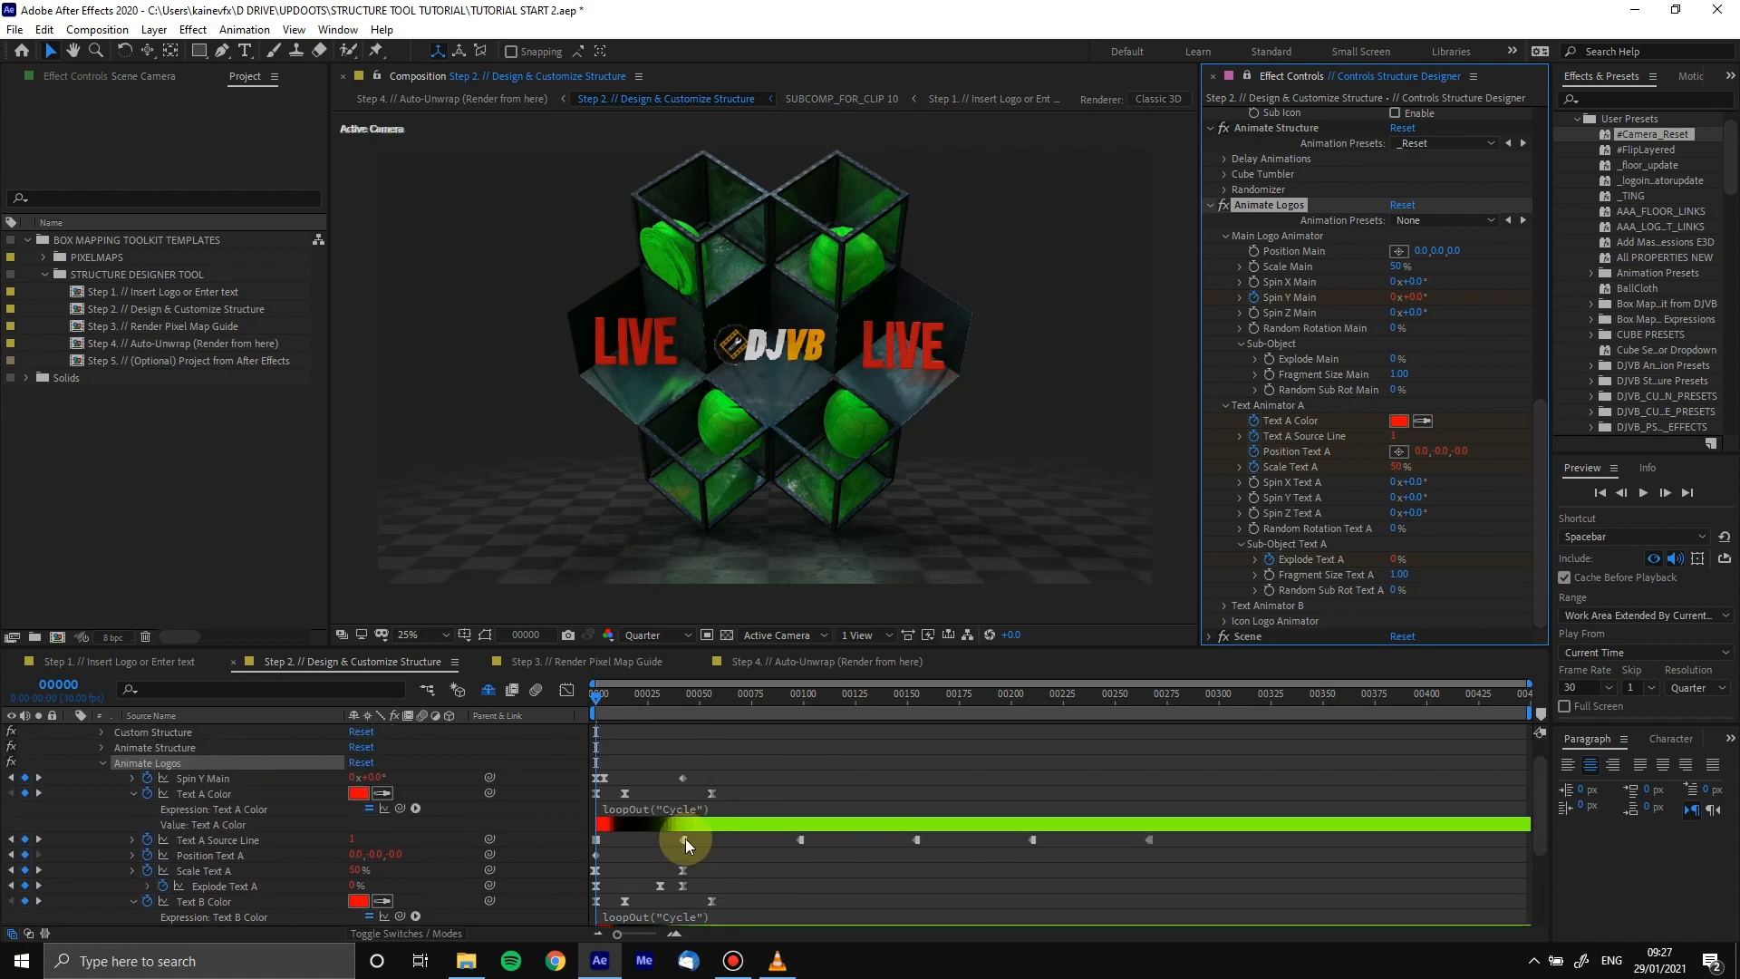
left_click(735, 694)
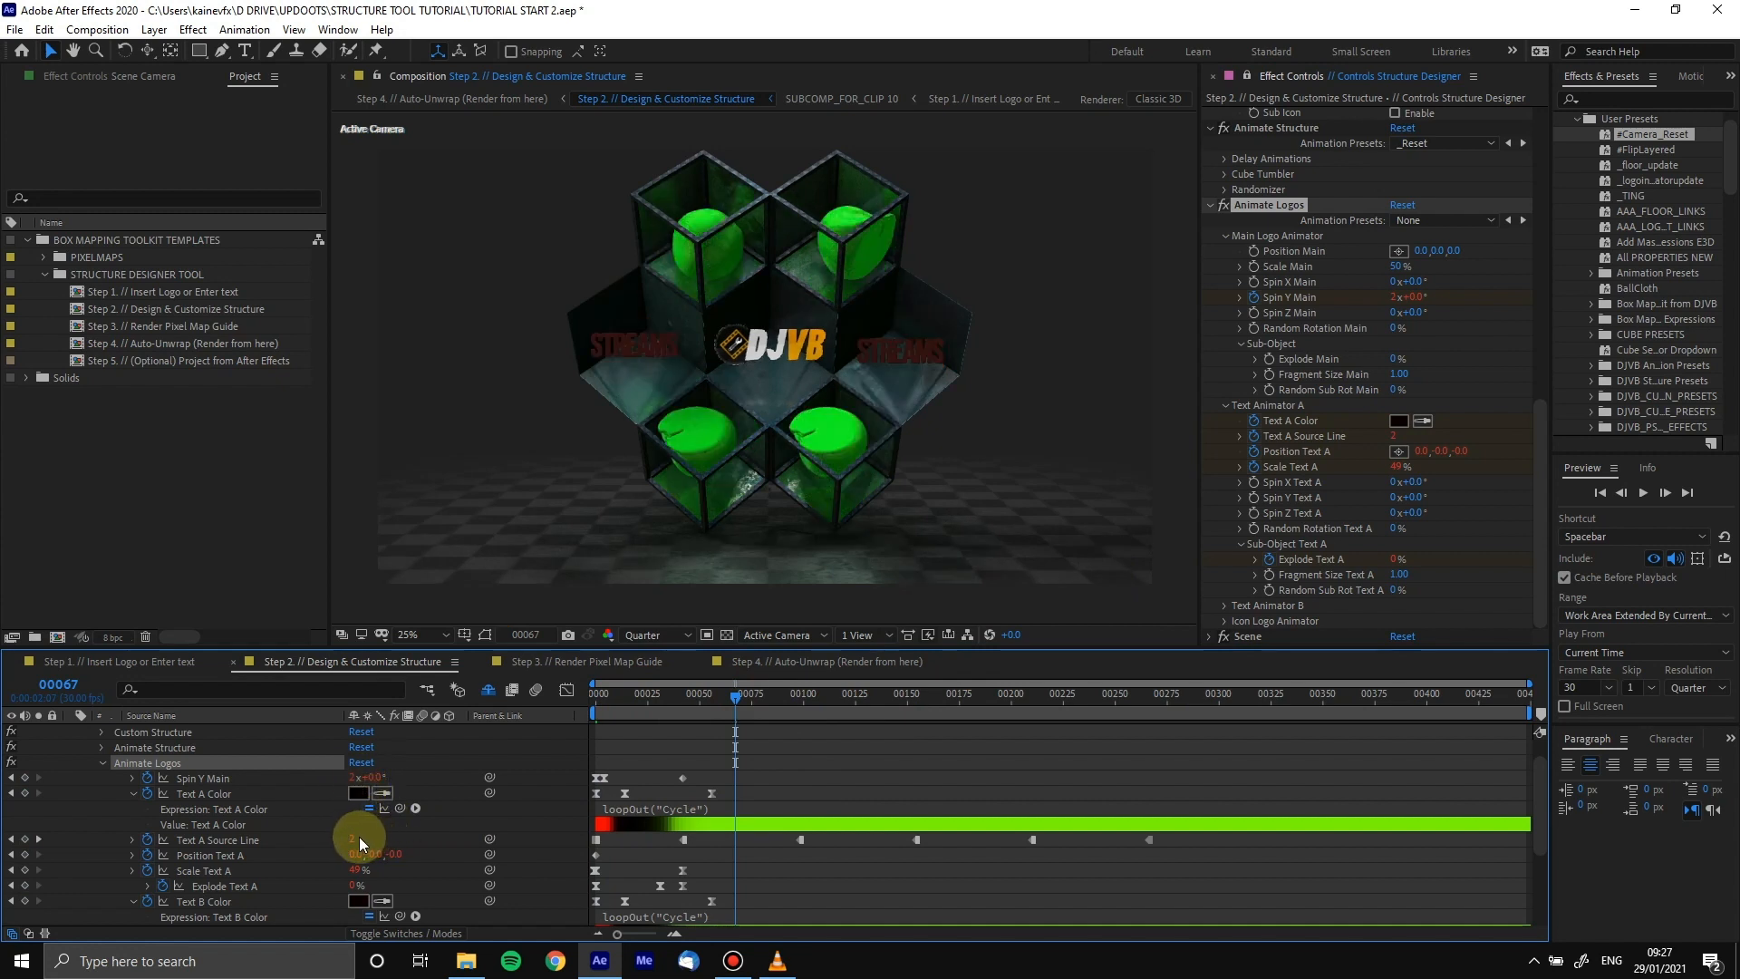
left_click(640, 850)
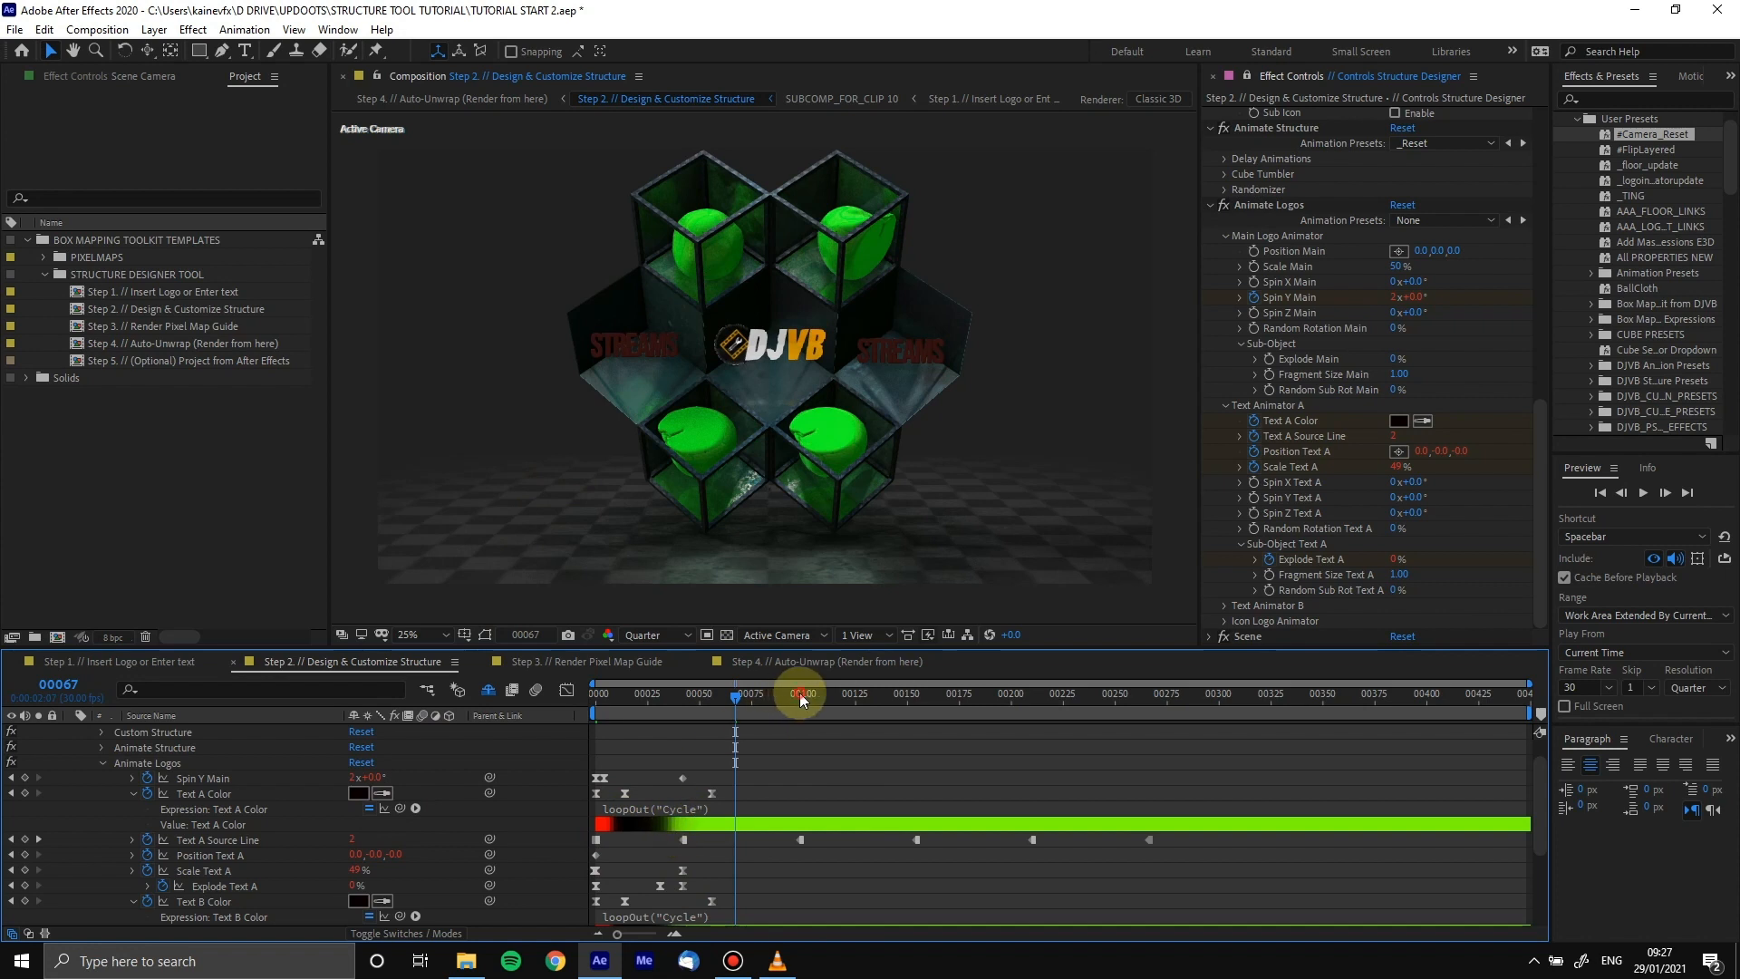
left_click_drag(799, 692, 846, 693)
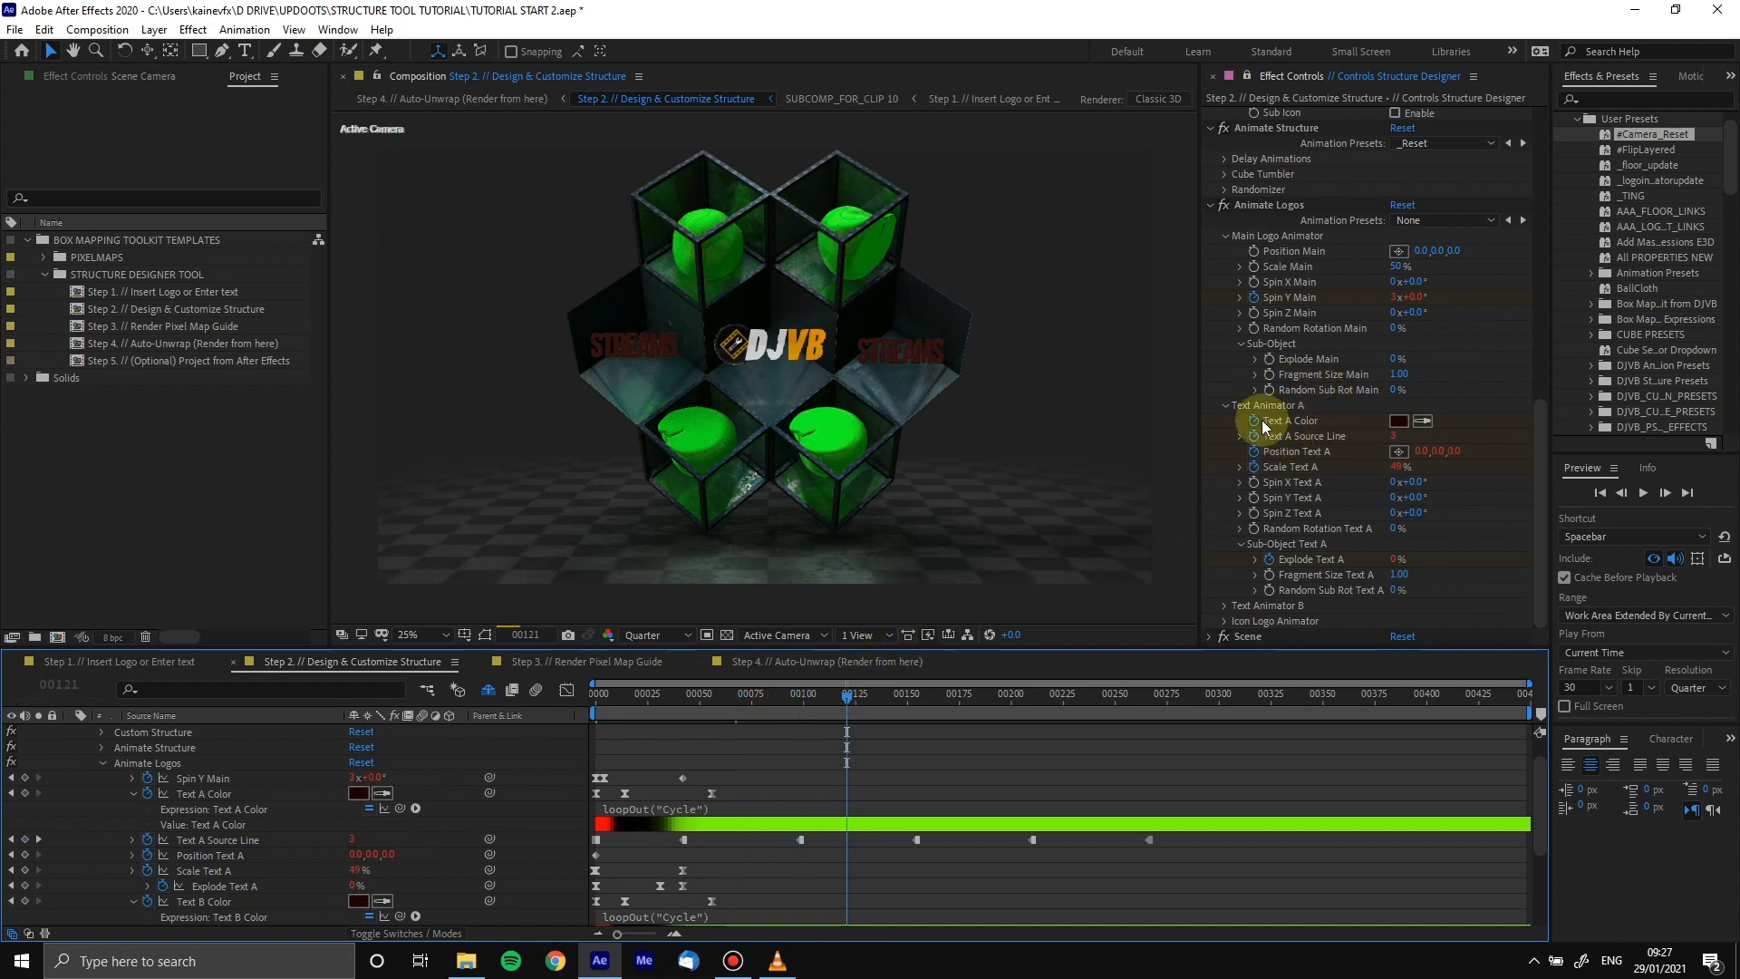
left_click(937, 710)
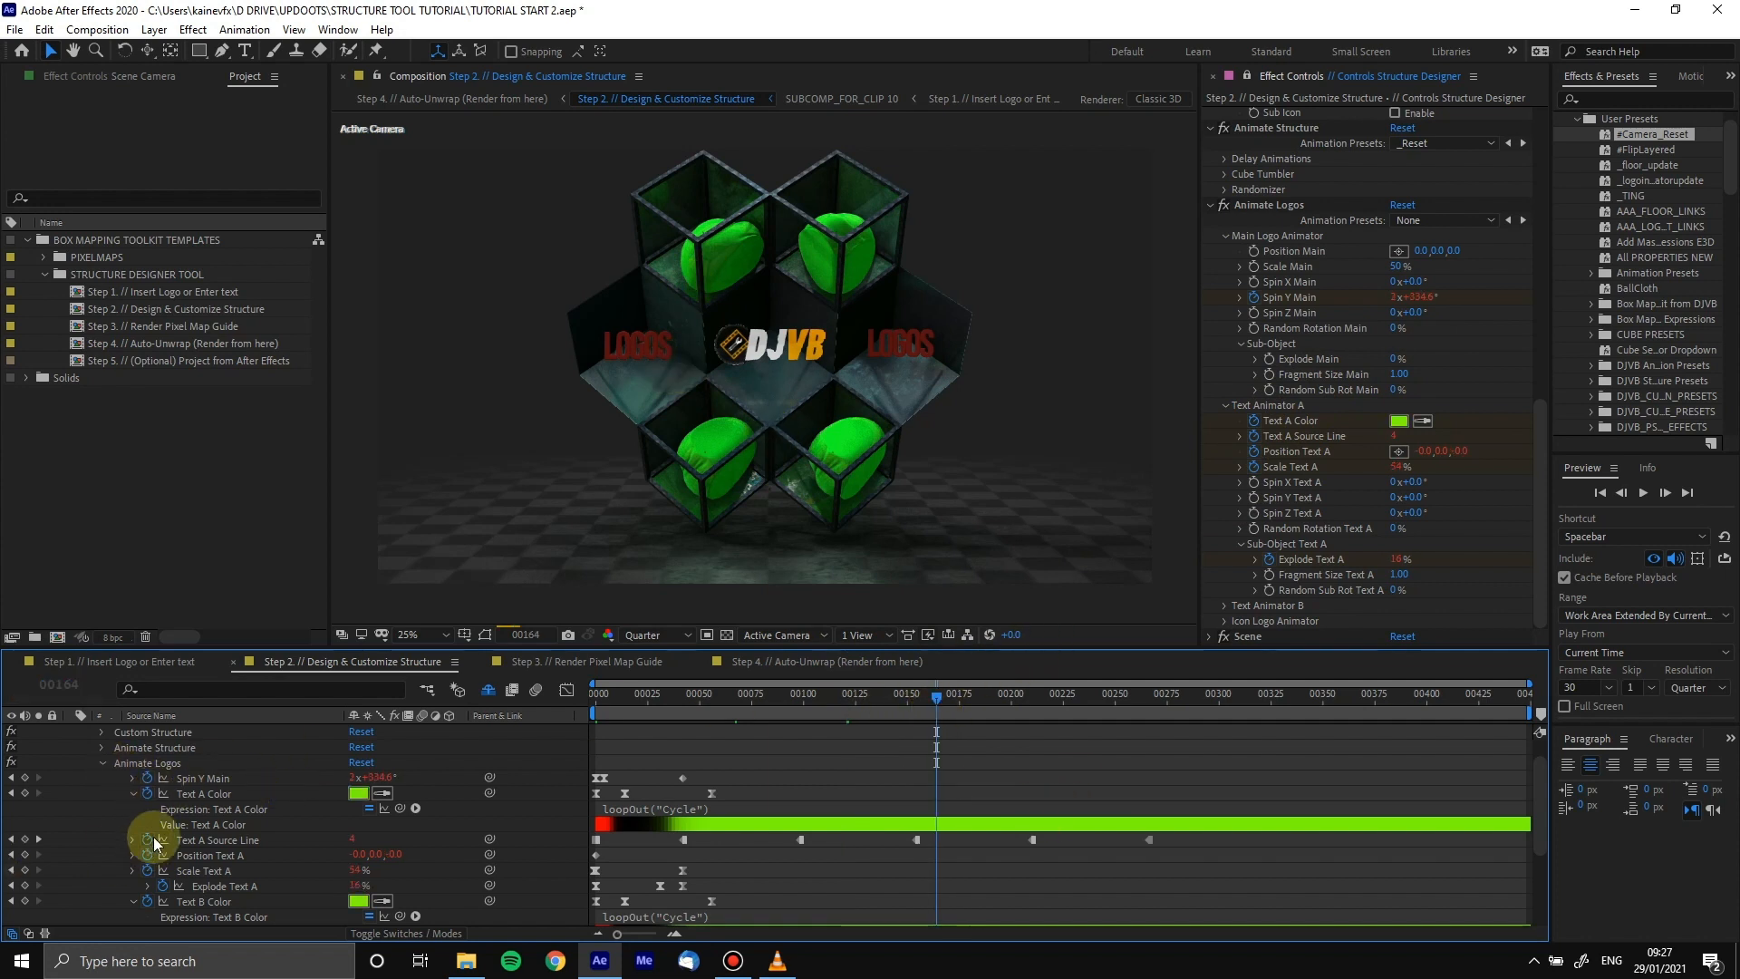
scroll(226, 872, "down", 1)
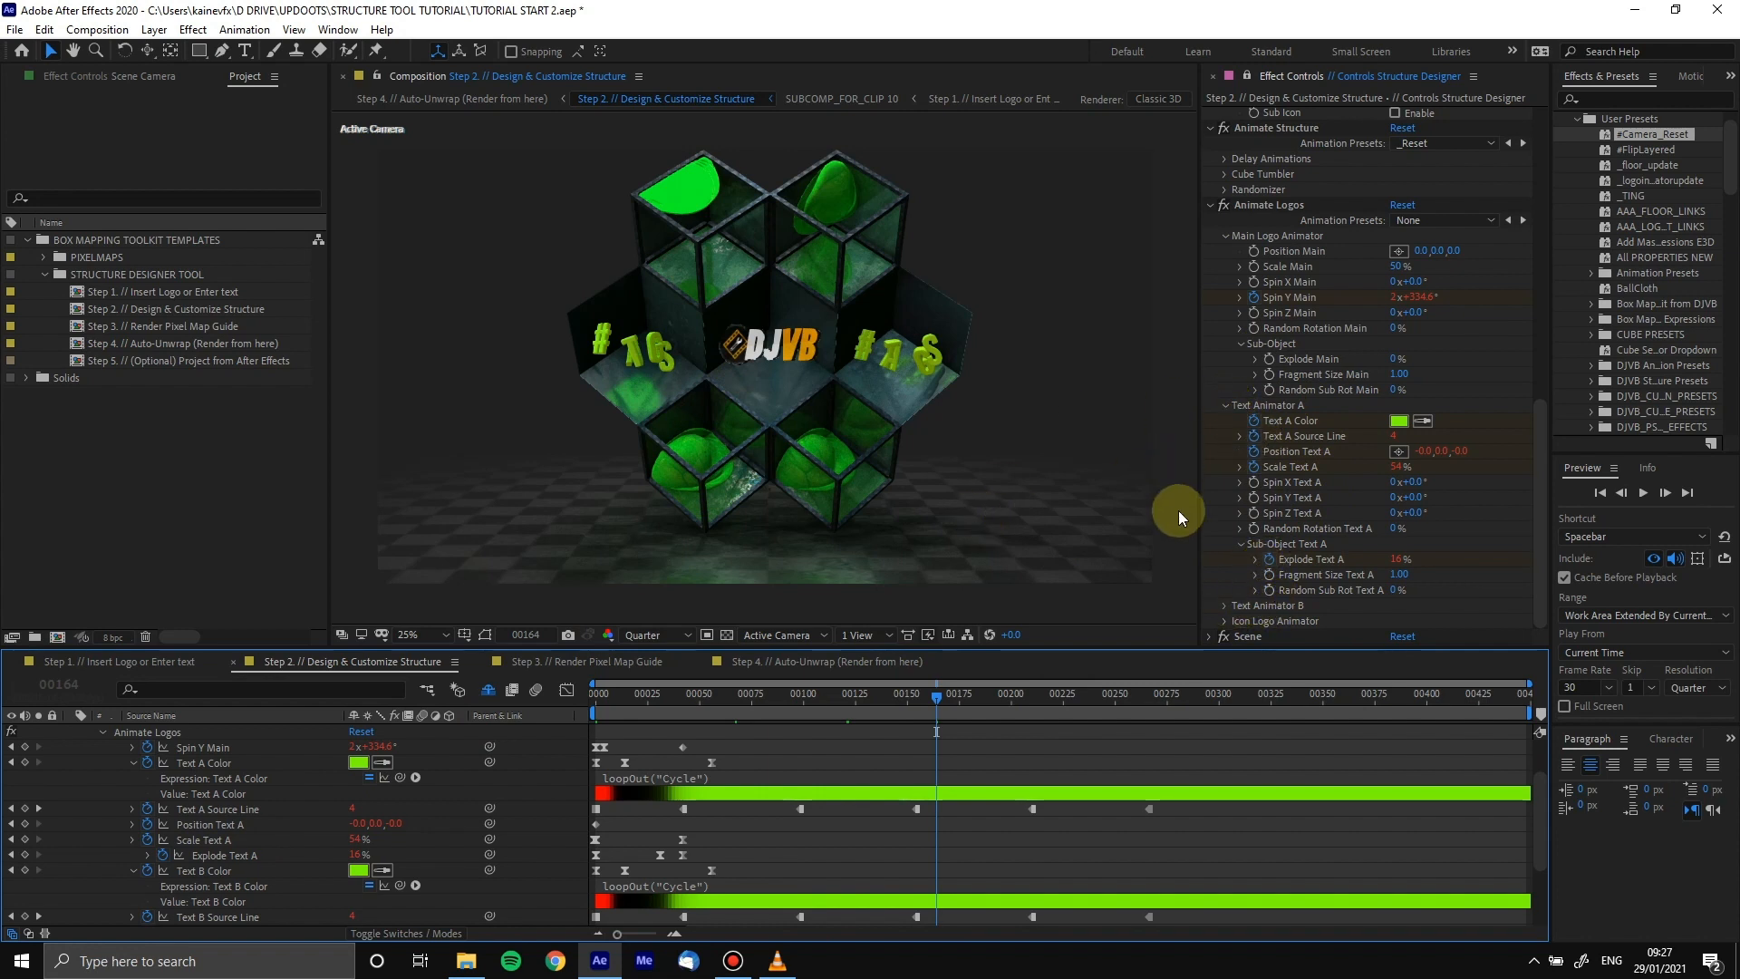
Expand the Icon Logo Animator and look through its position, scale, spin and explode properties
left_click(1229, 618)
scroll(1230, 618, "down", 3)
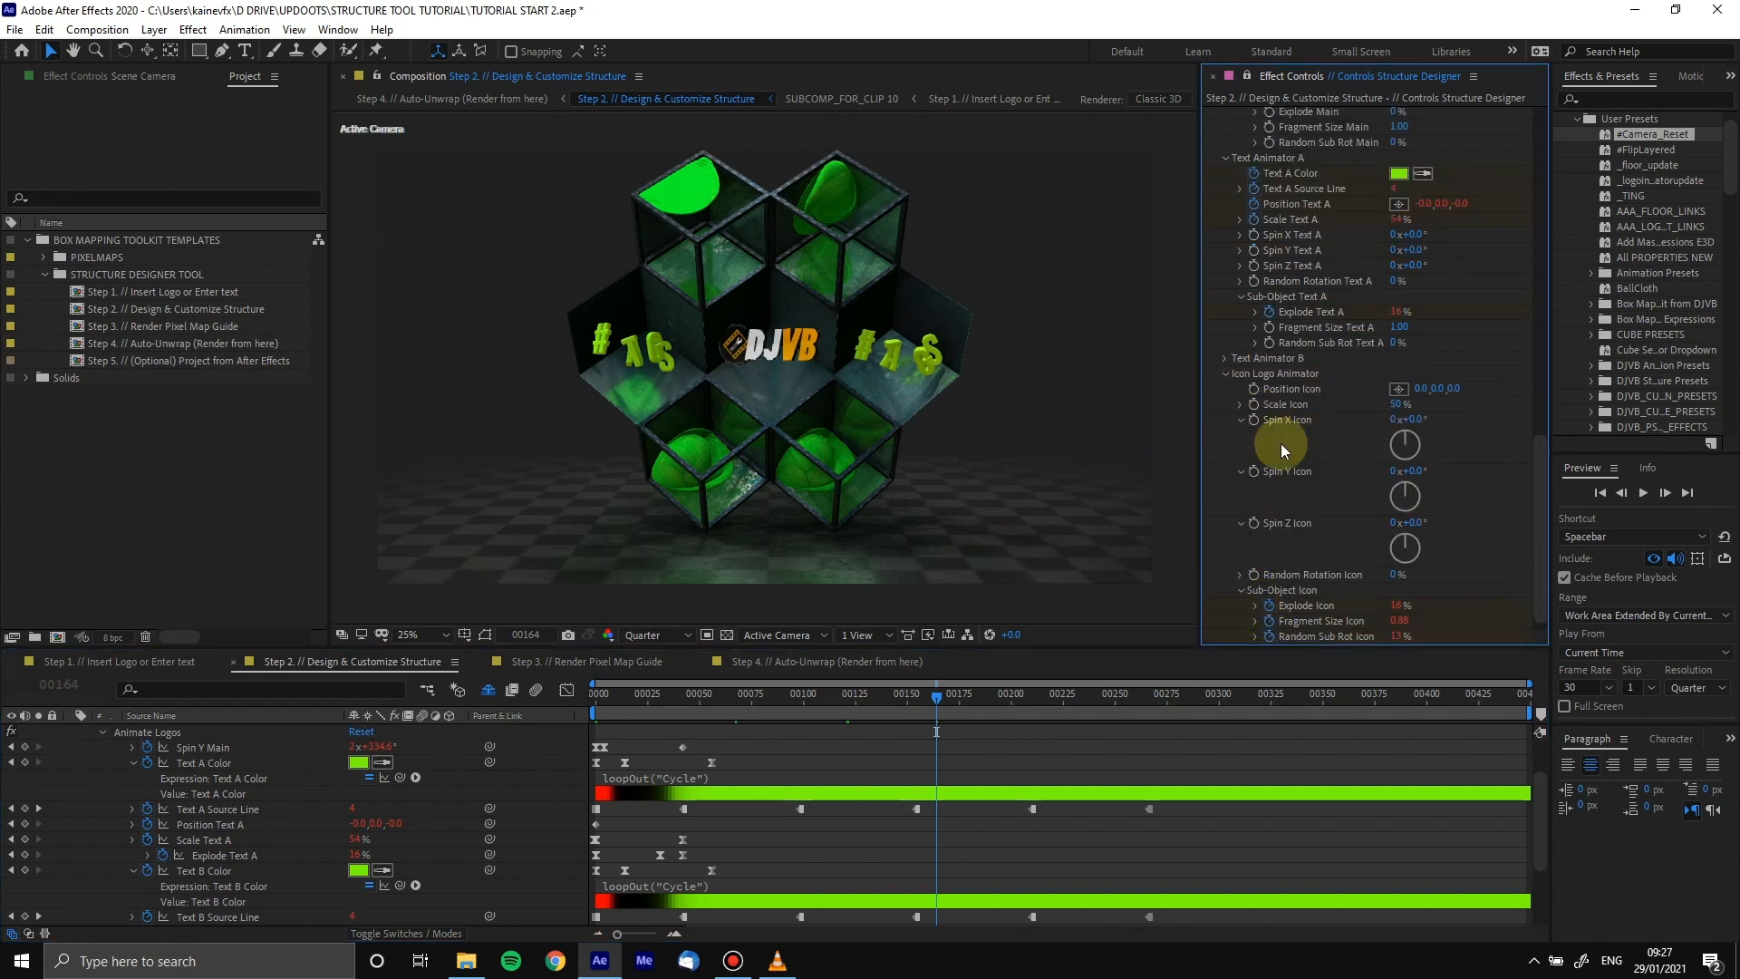
scroll(1281, 443, "up", 7)
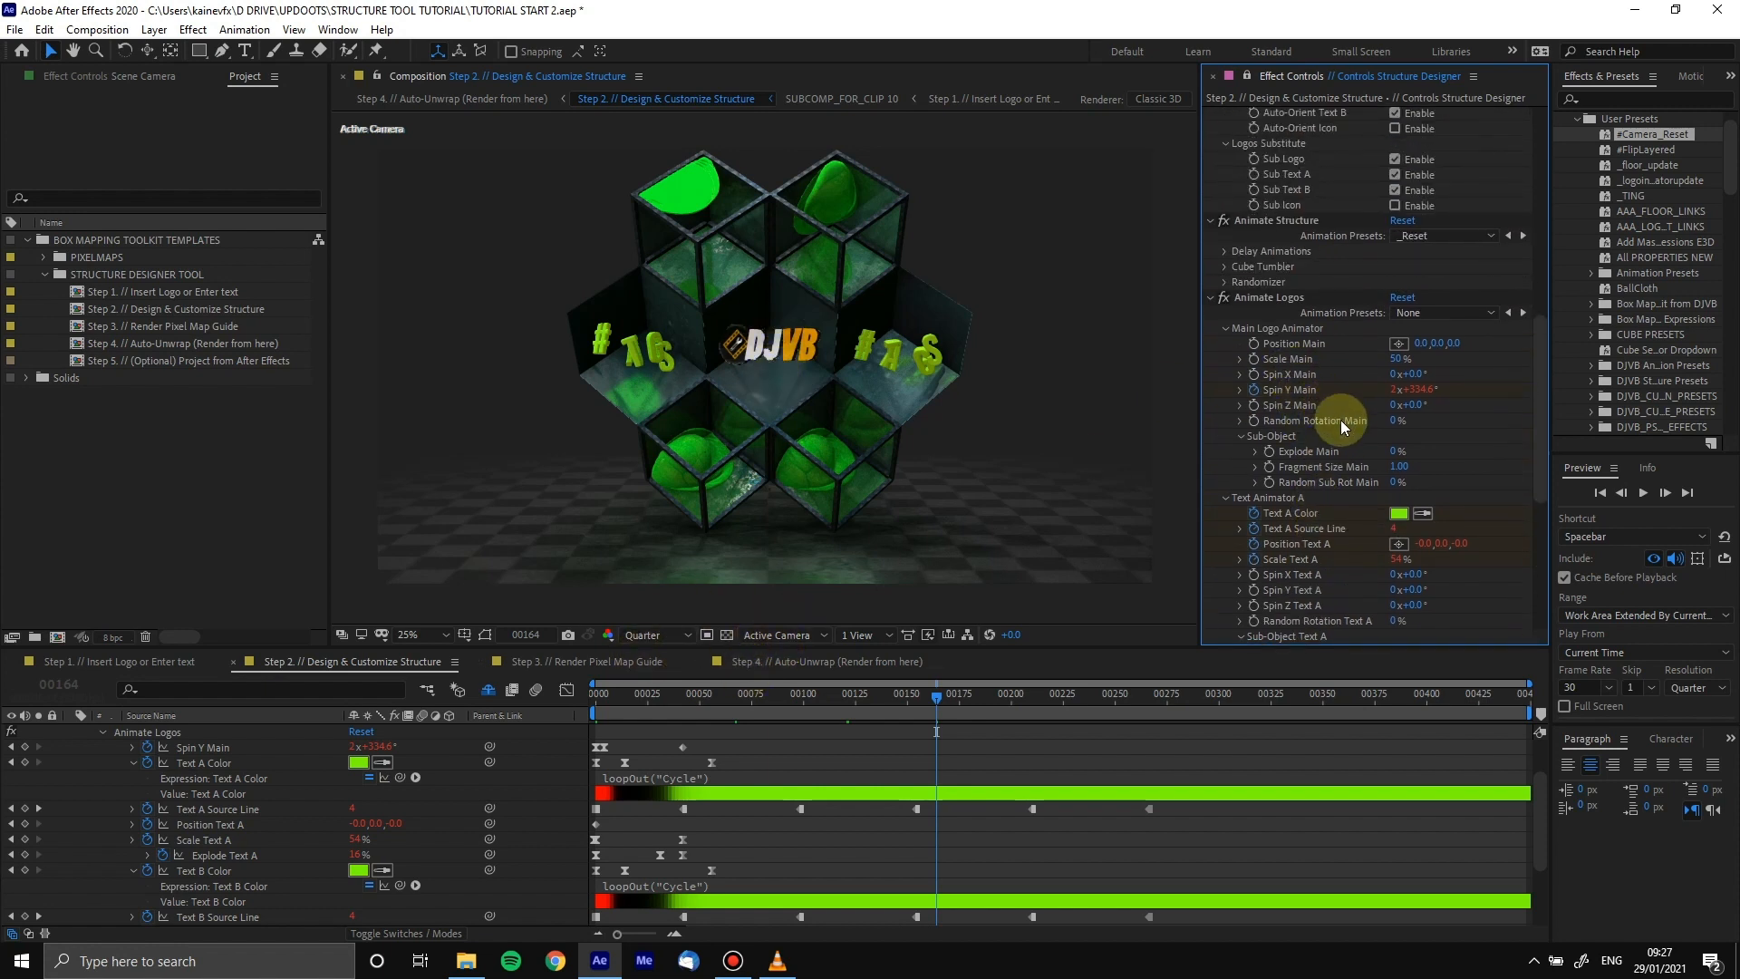
Disable the main logo's placement in the Add Logo effect
scroll(1336, 420, "up", 5)
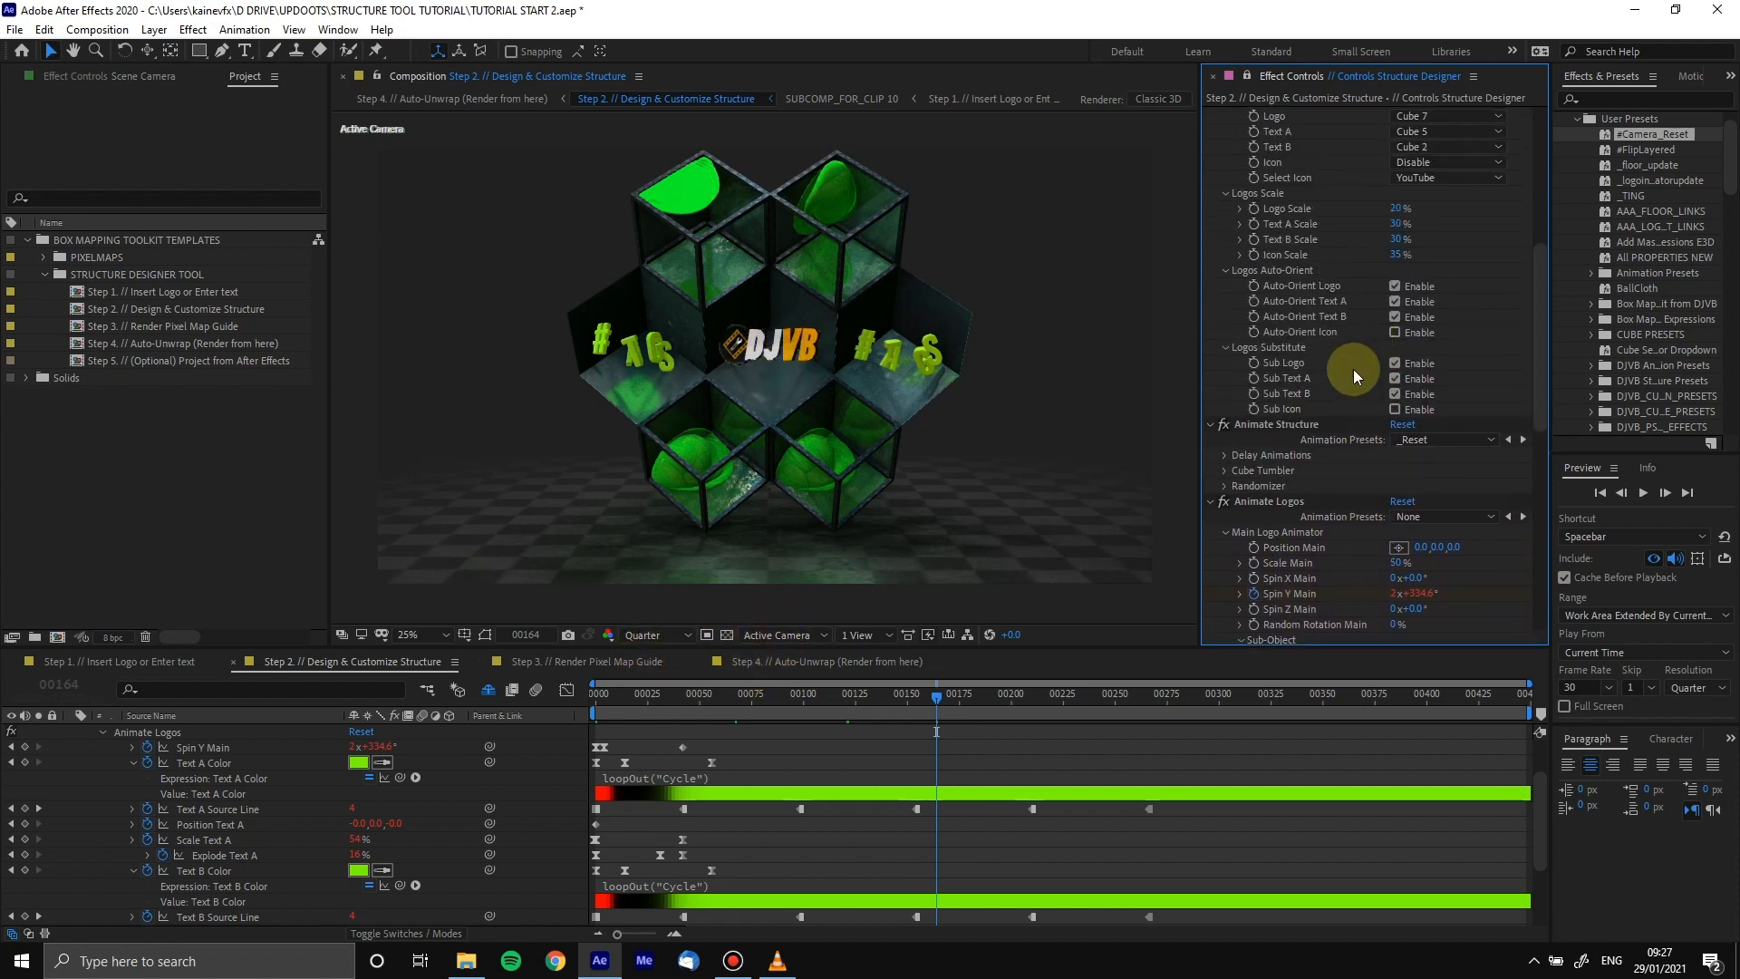
scroll(1352, 335, "up", 2)
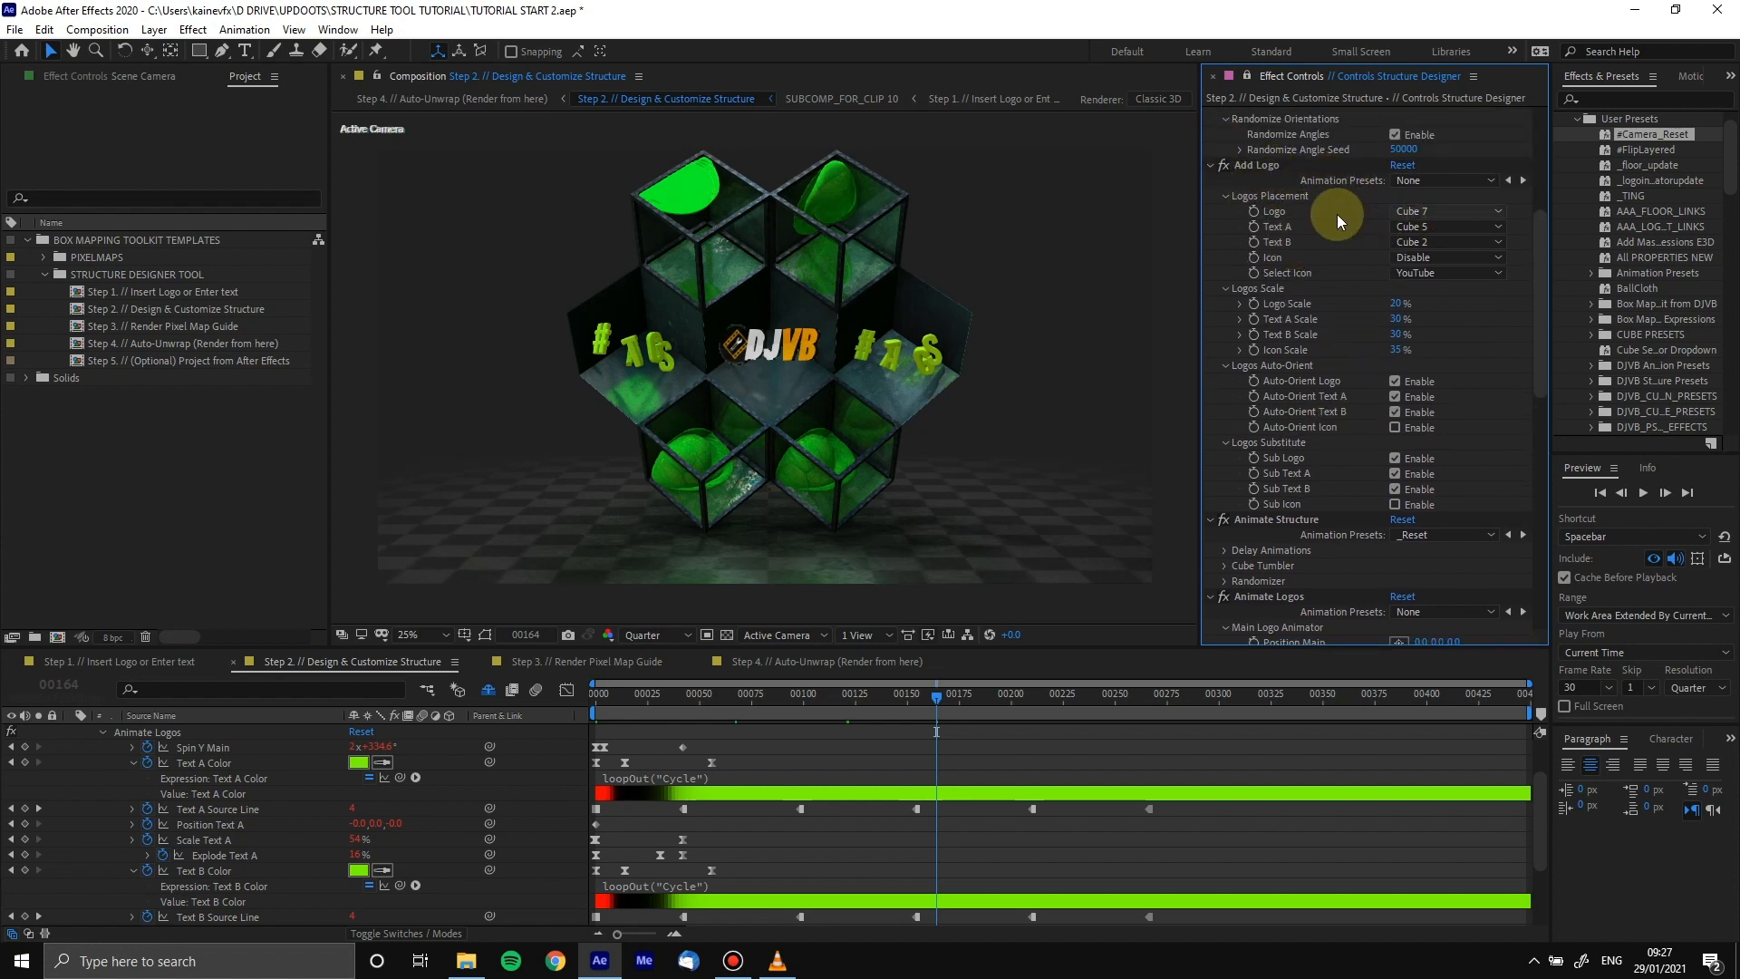
left_click(1411, 212)
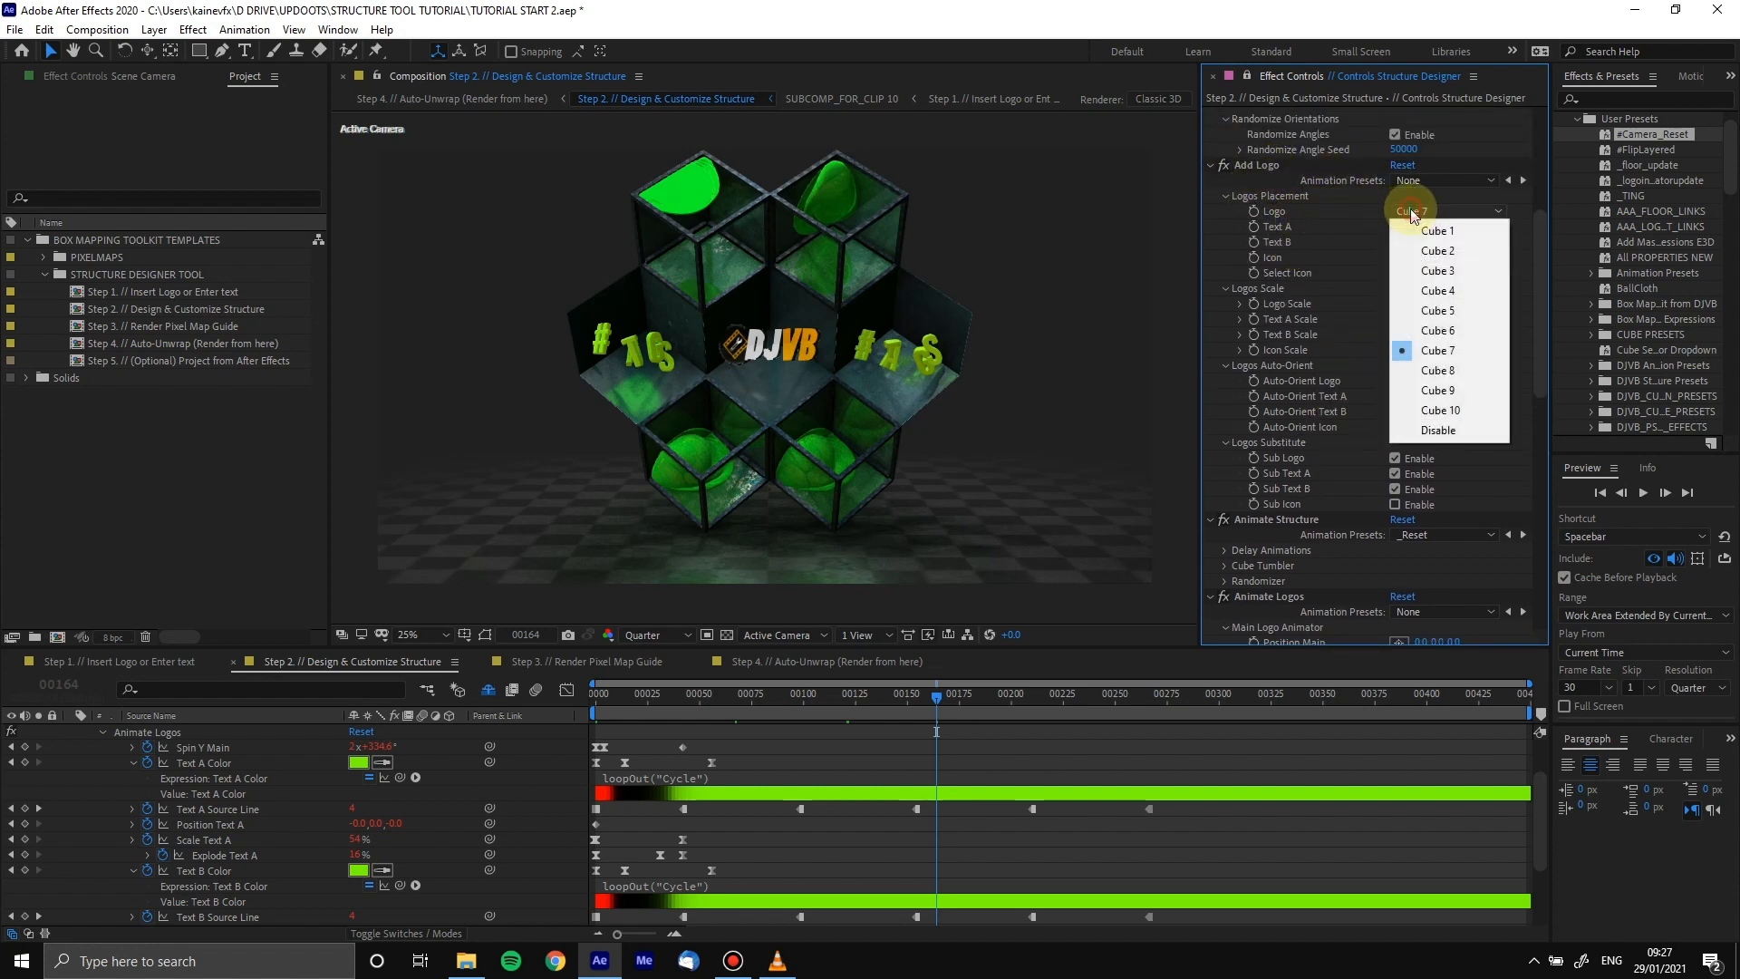
left_click(1454, 430)
Place the icon in Cube 7 and enable Sub Icon so it substitutes the cube
left_click(1443, 273)
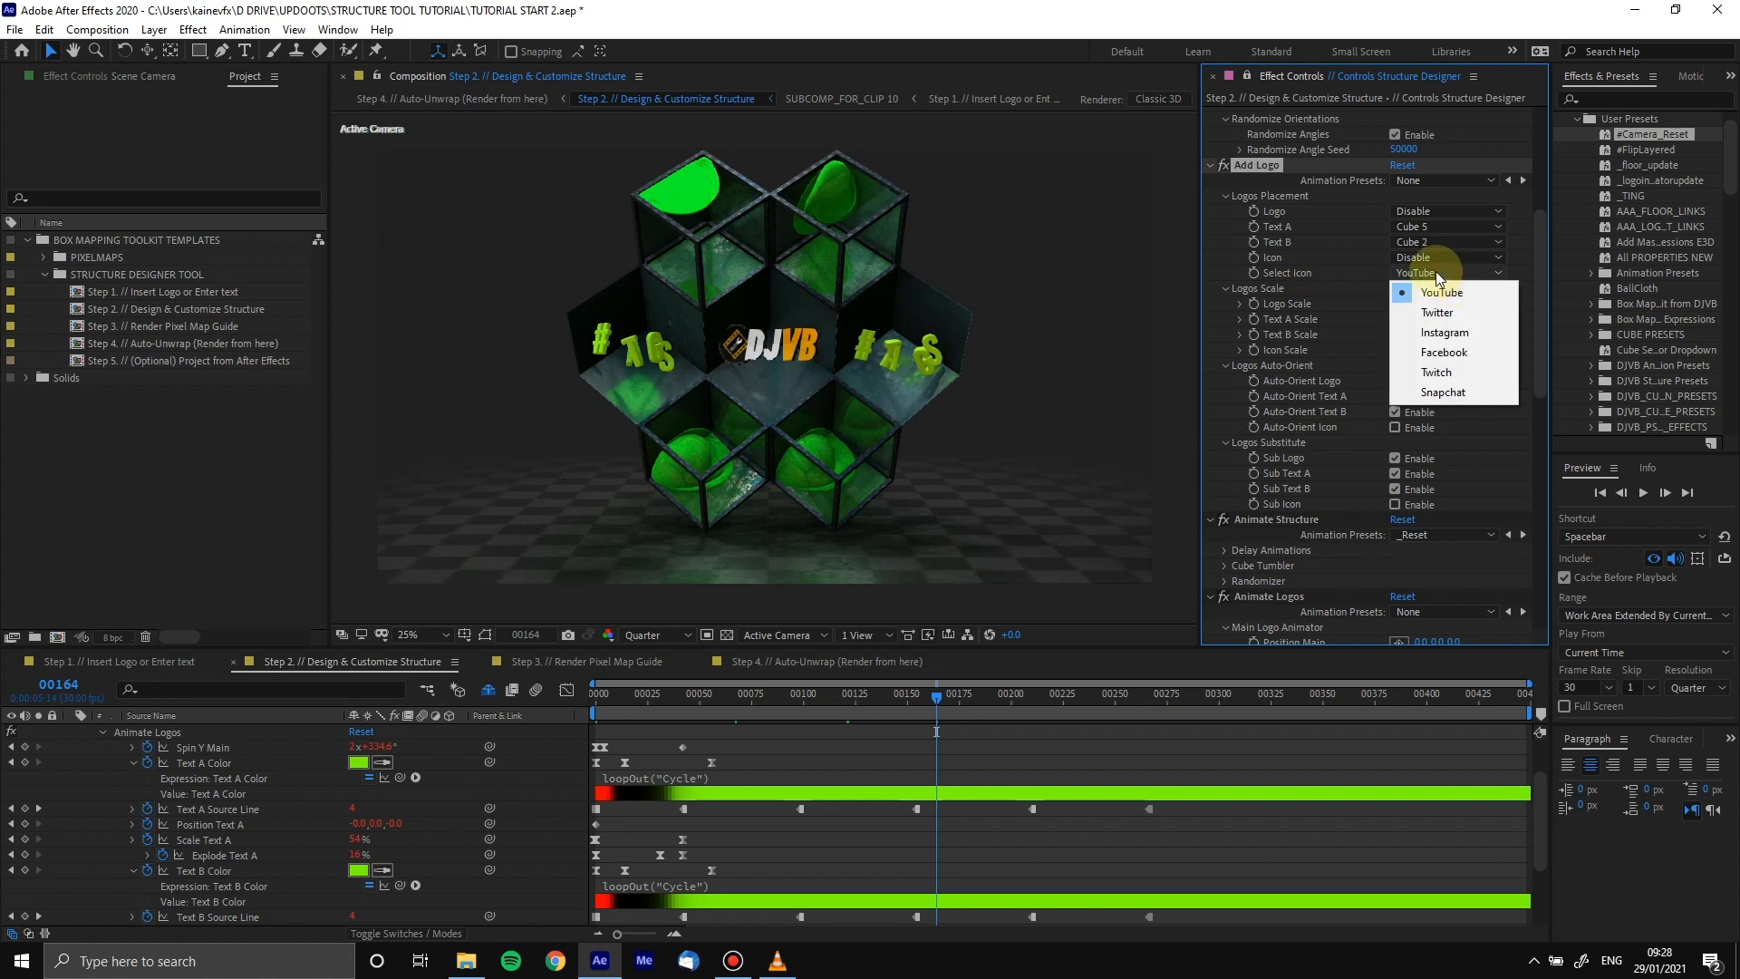
left_click(1405, 258)
left_click(922, 358)
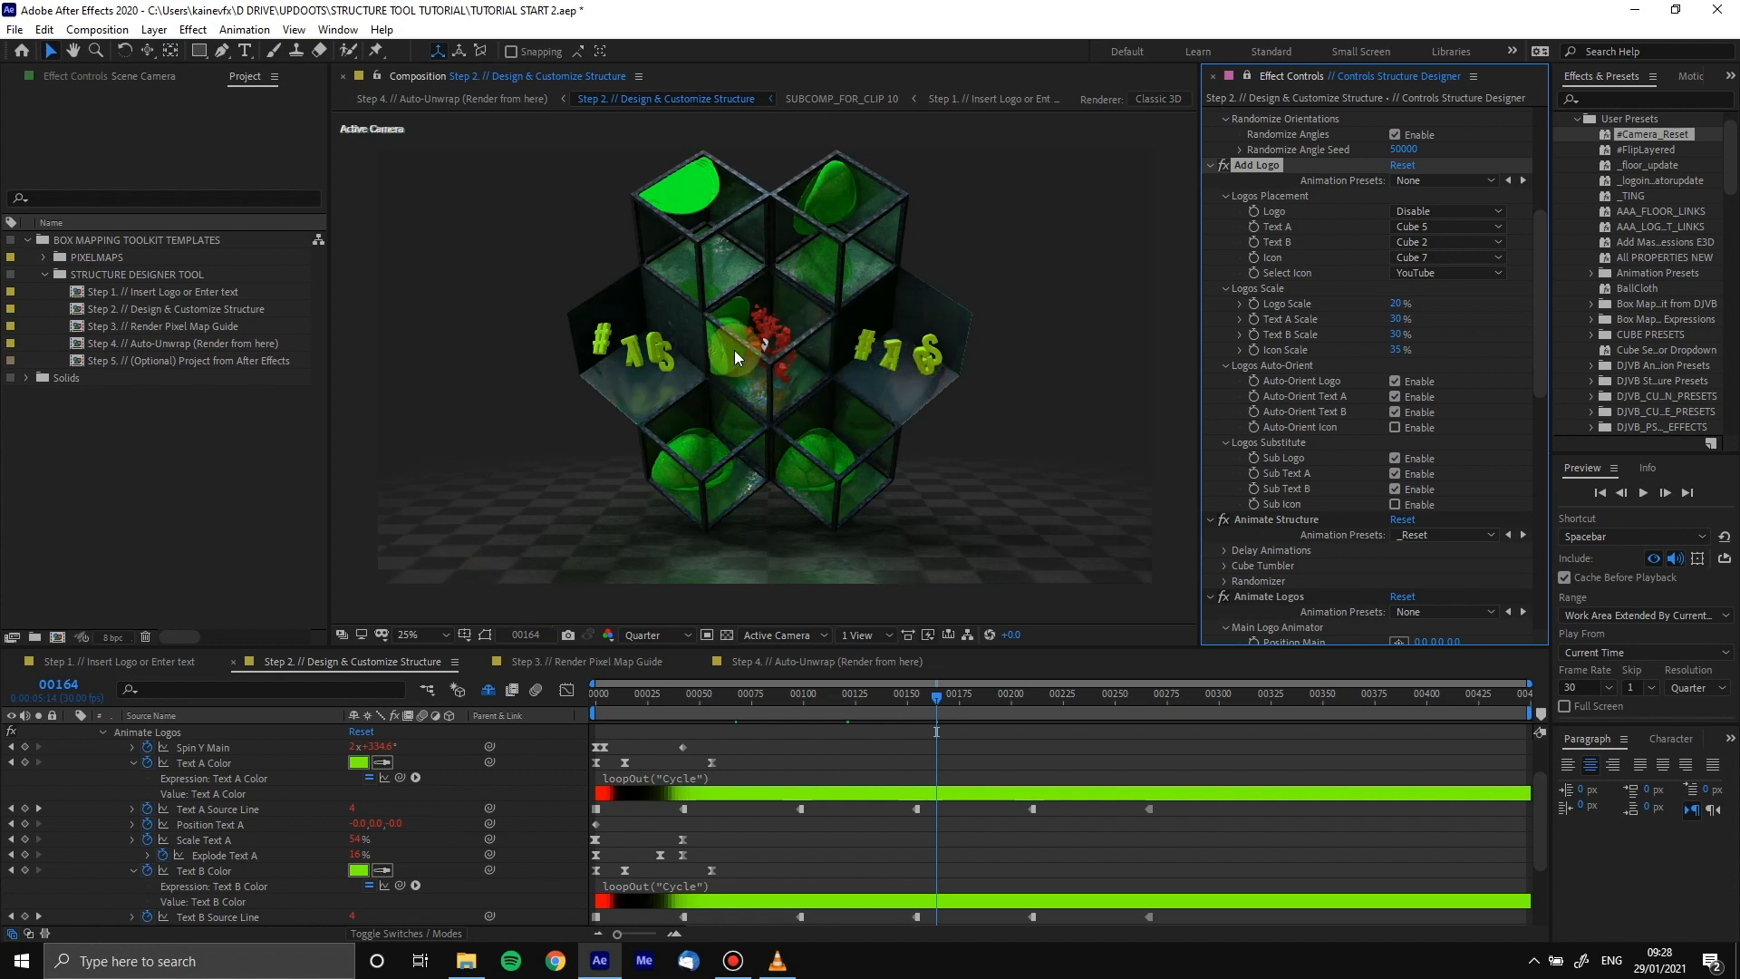
left_click(1408, 507)
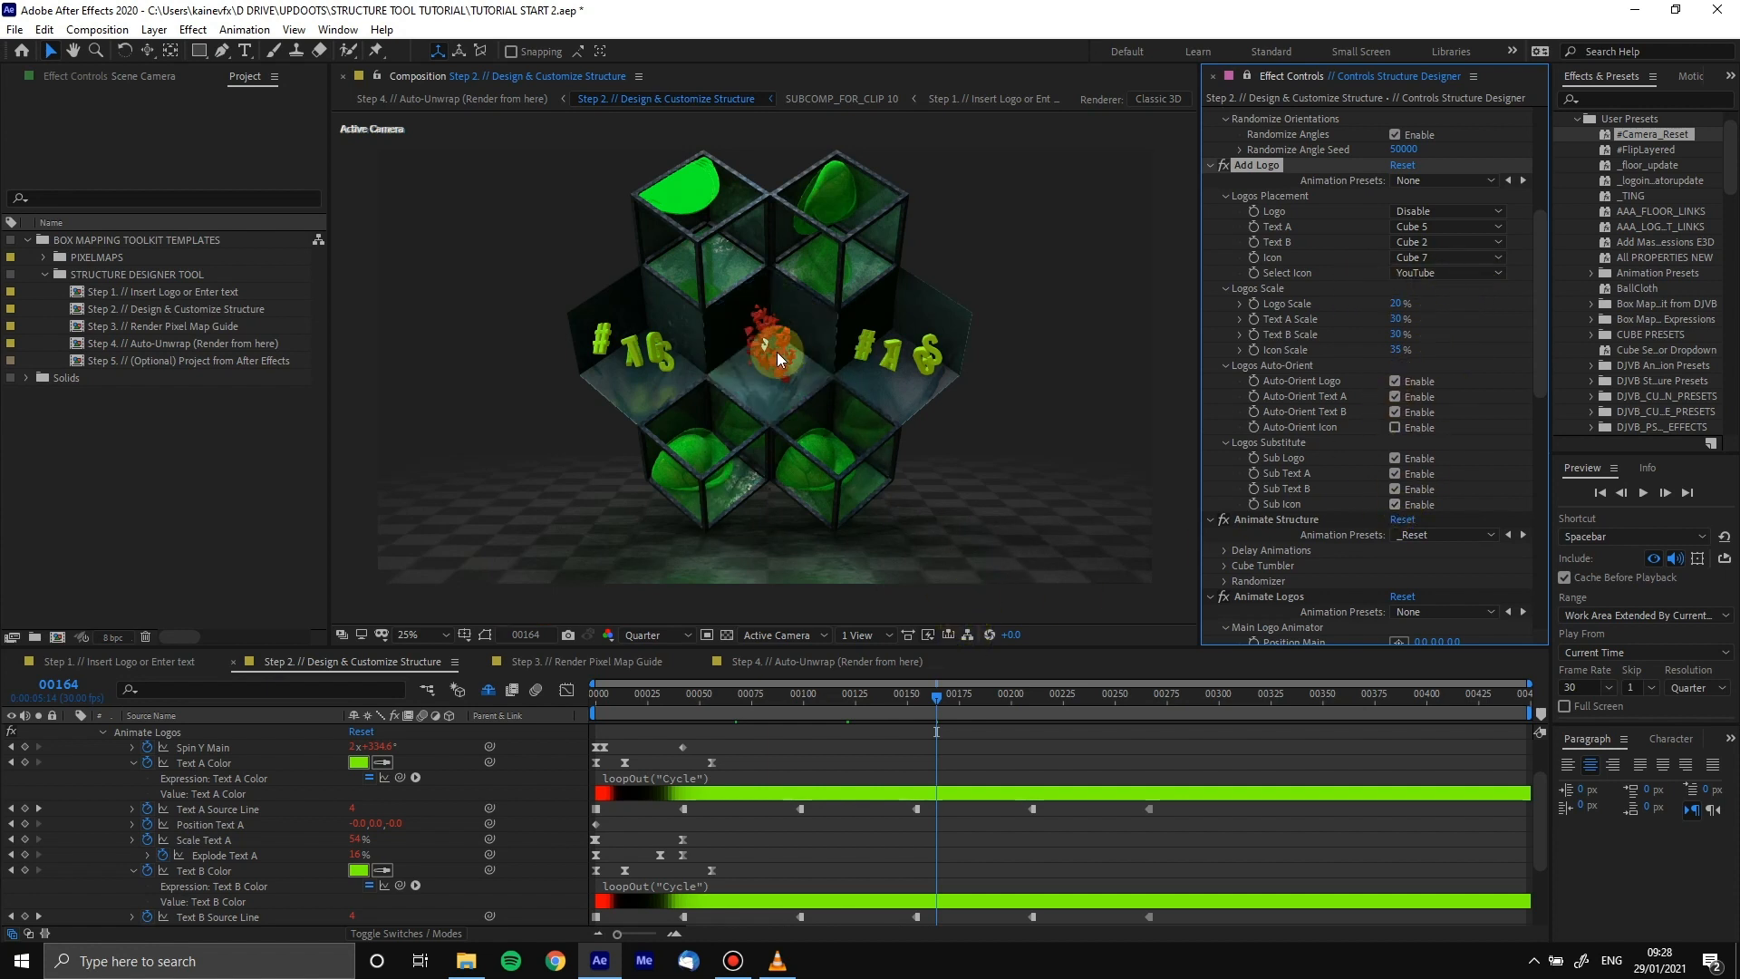
Show the composition at 100% magnification and choose Twitter as the icon in the Add Logo effect
key("slash")
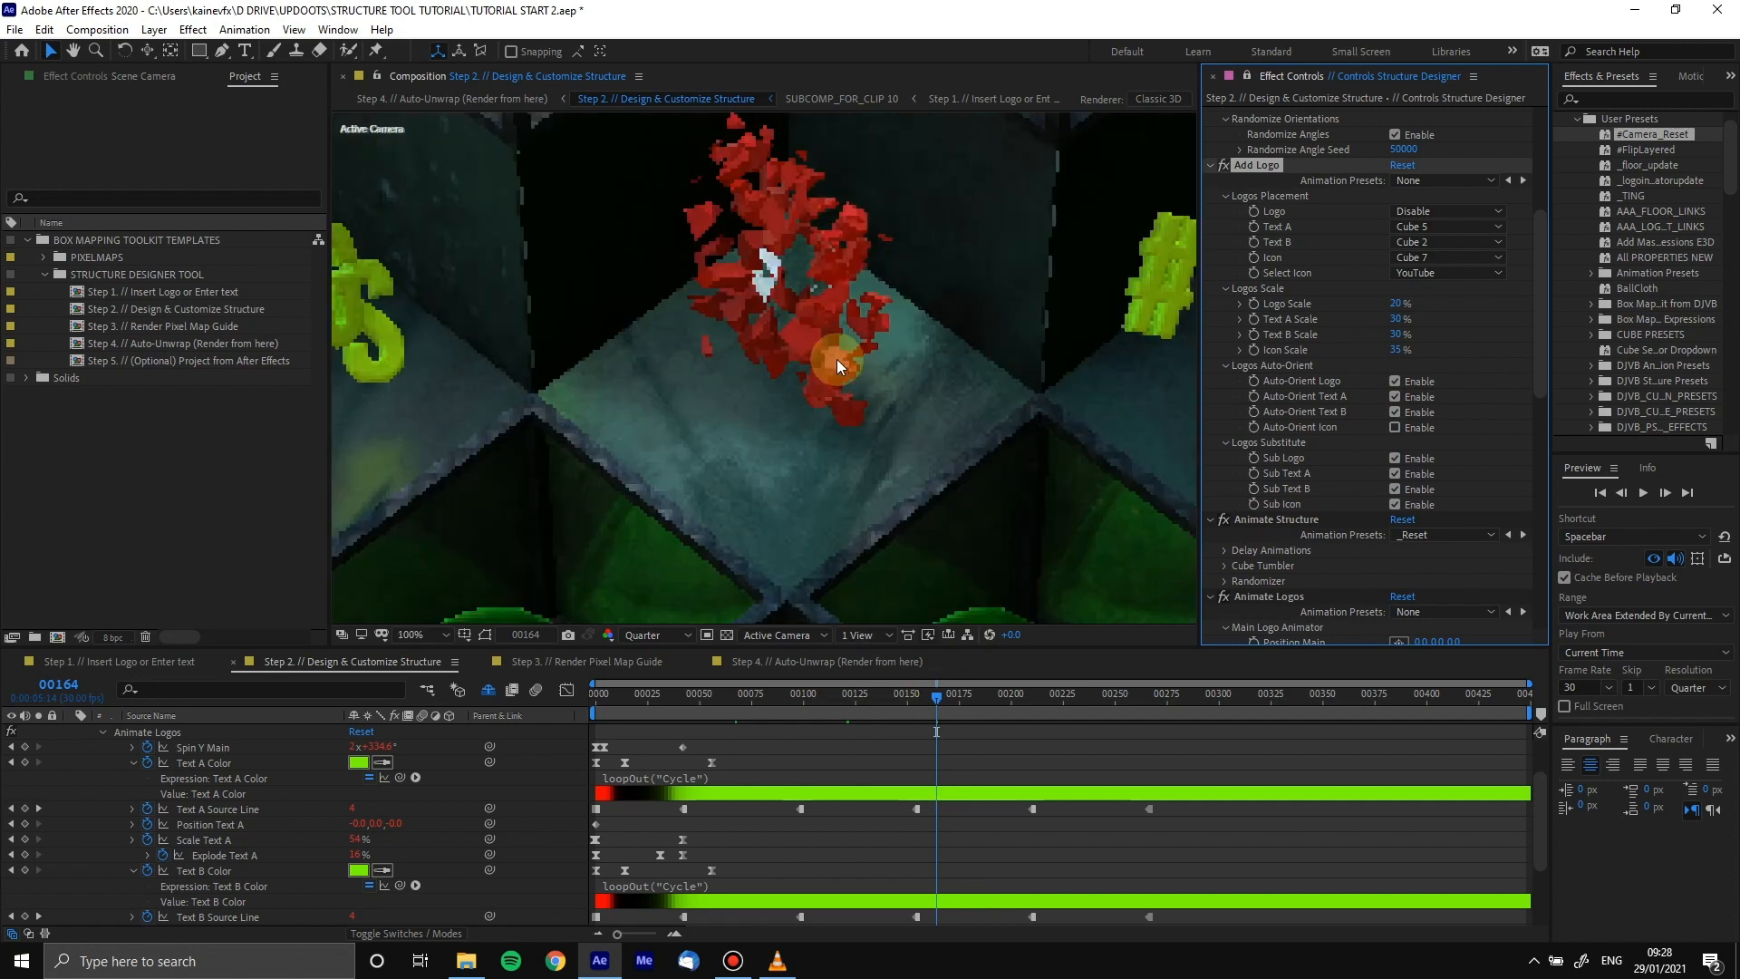
left_click(1405, 277)
left_click(1459, 317)
scroll(861, 805, "down", 3)
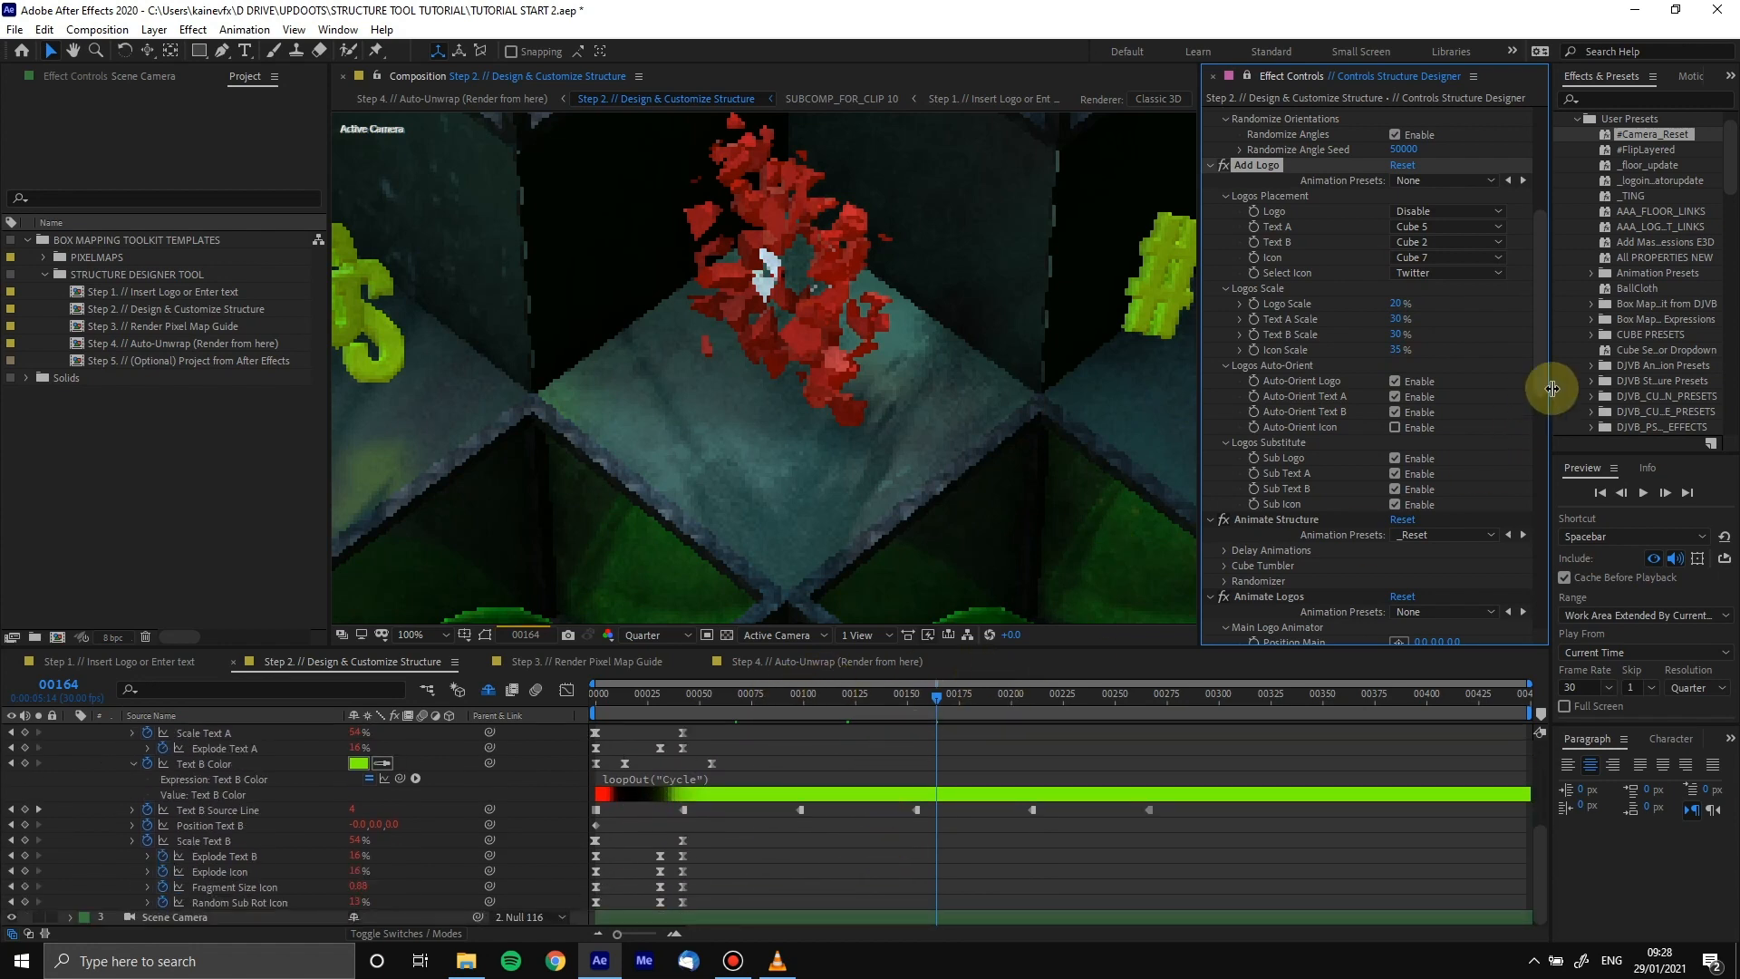
Collapse the Text Animator A and Main Logo Animator groups in the Animate Logos effect
left_click_drag(1545, 310, 1508, 568)
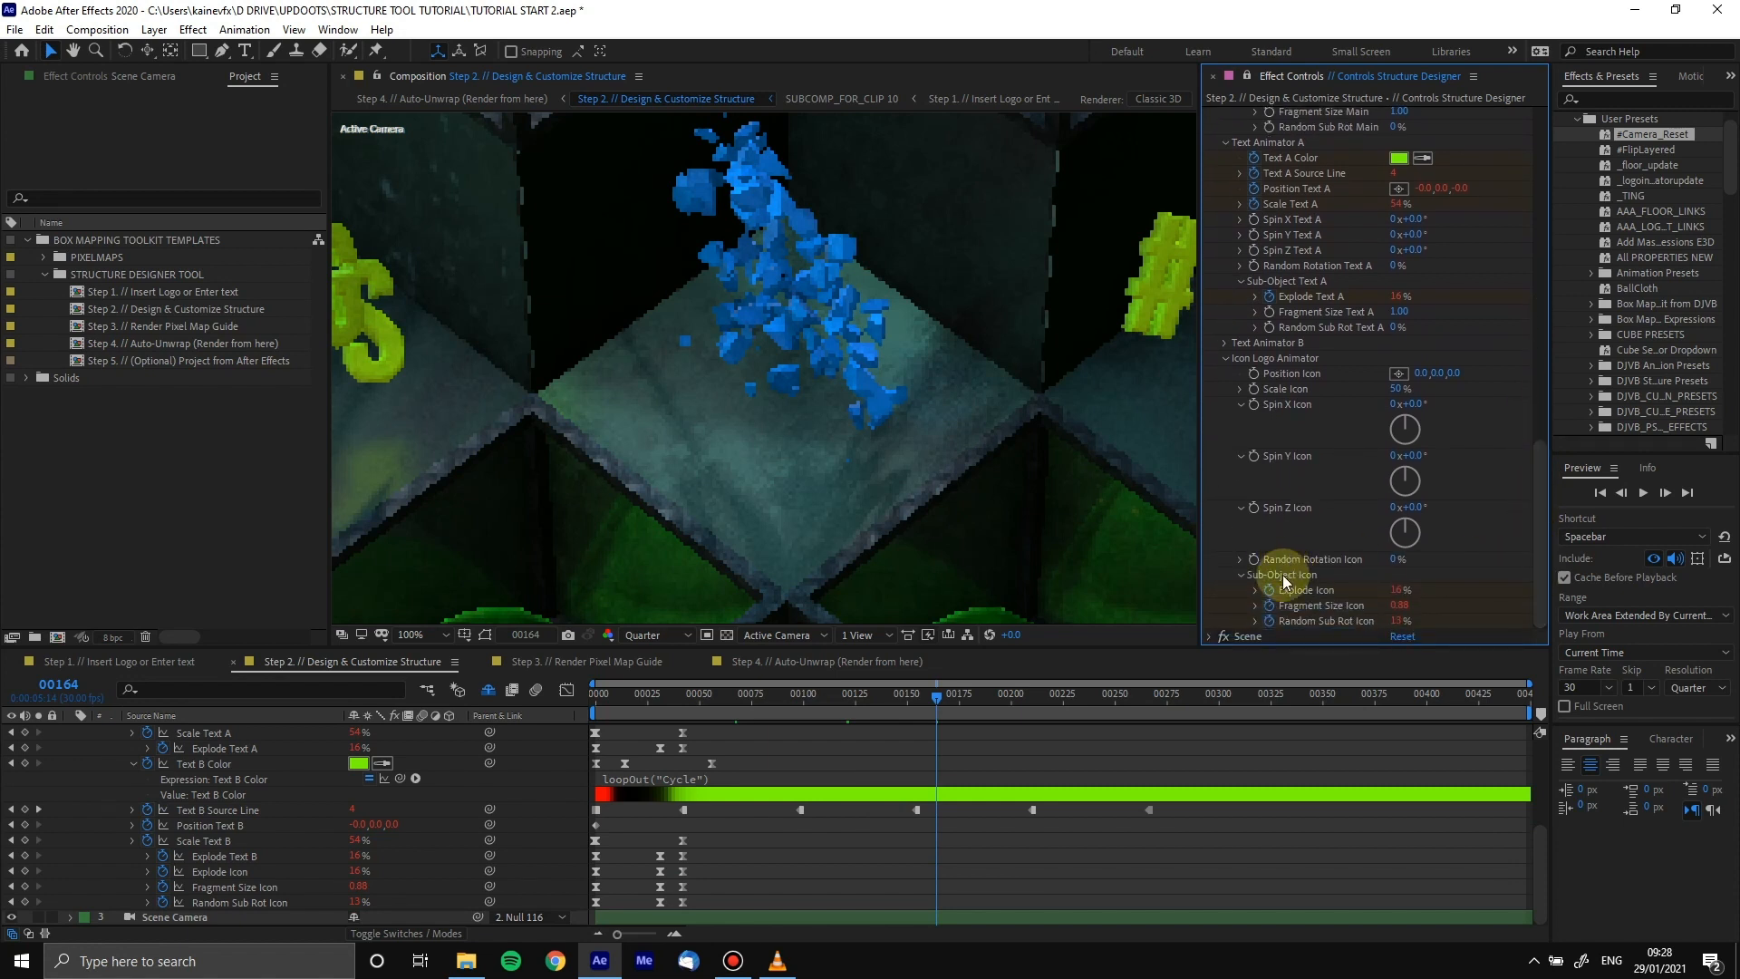
scroll(1242, 367, "up", 5)
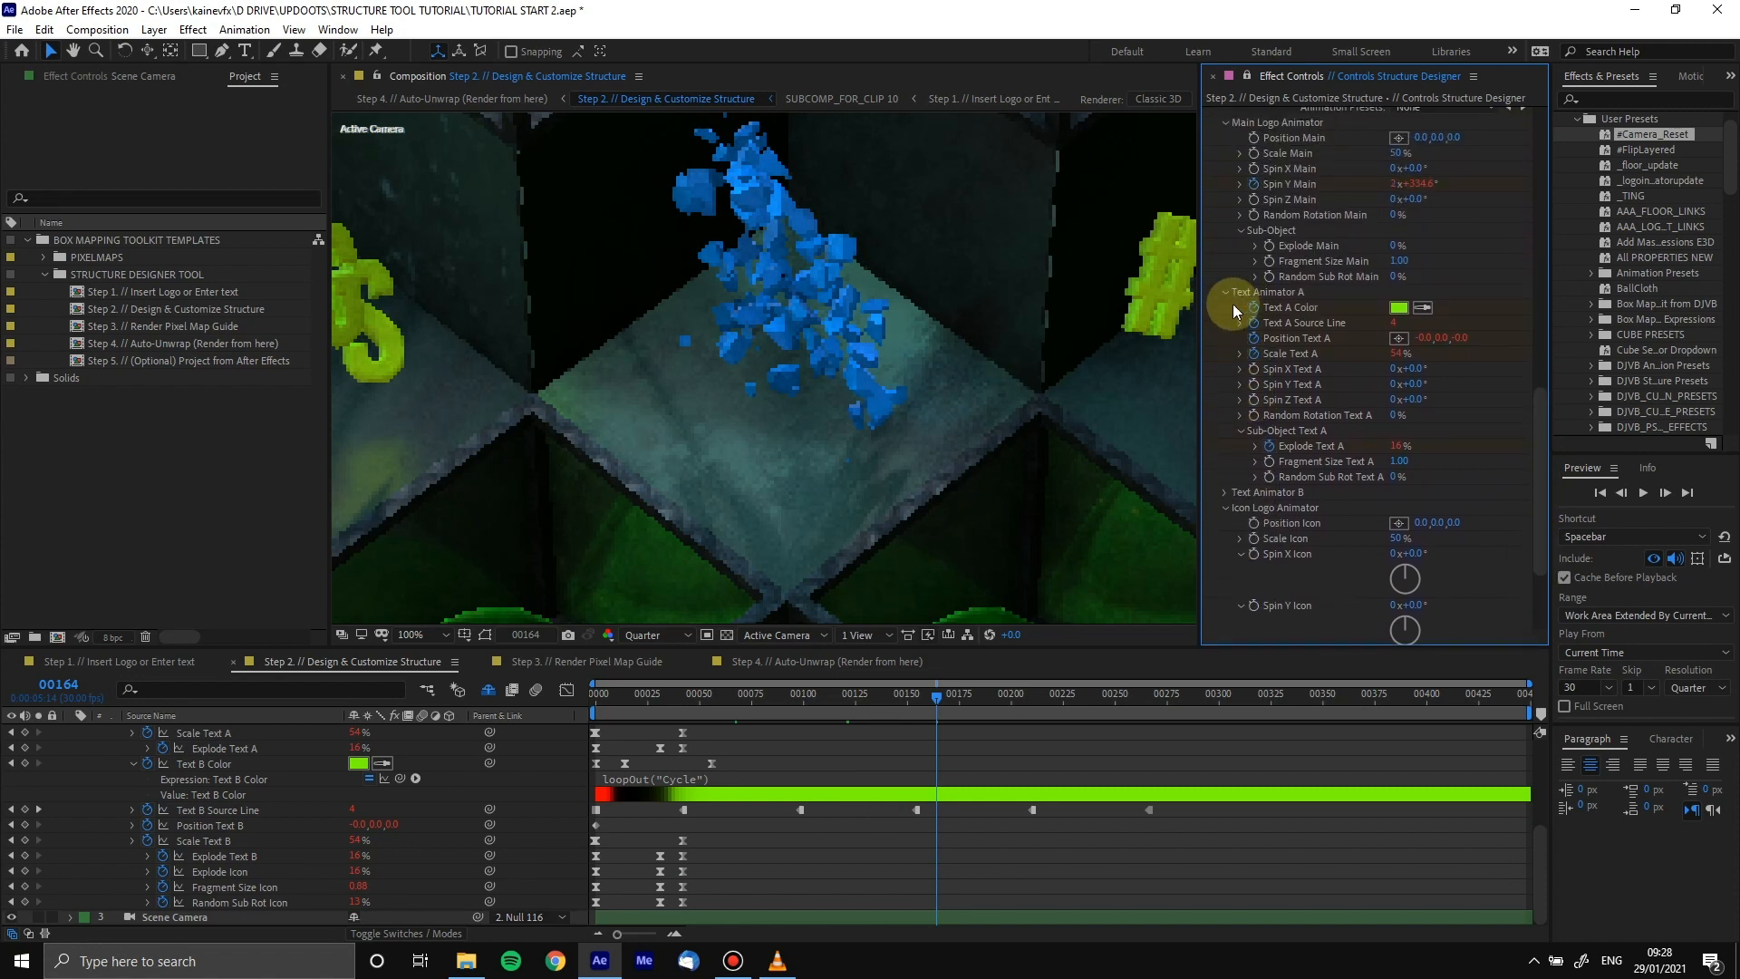
left_click(1226, 291)
scroll(1254, 298, "up", 3)
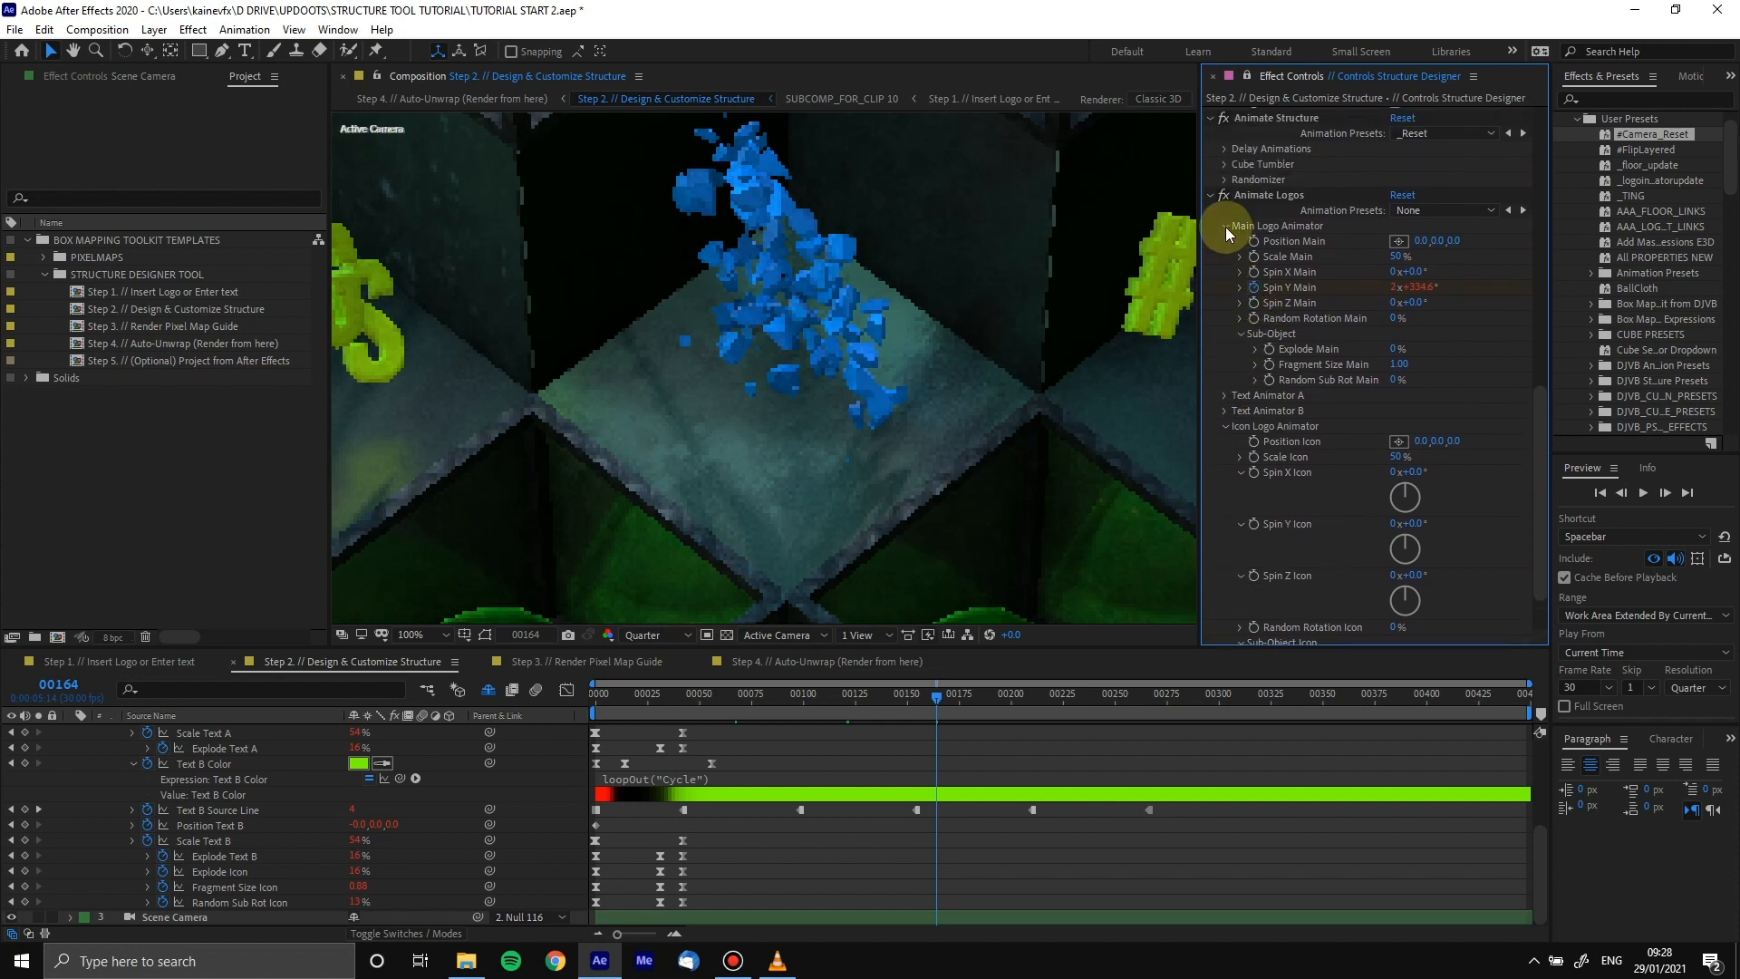
left_click(1226, 226)
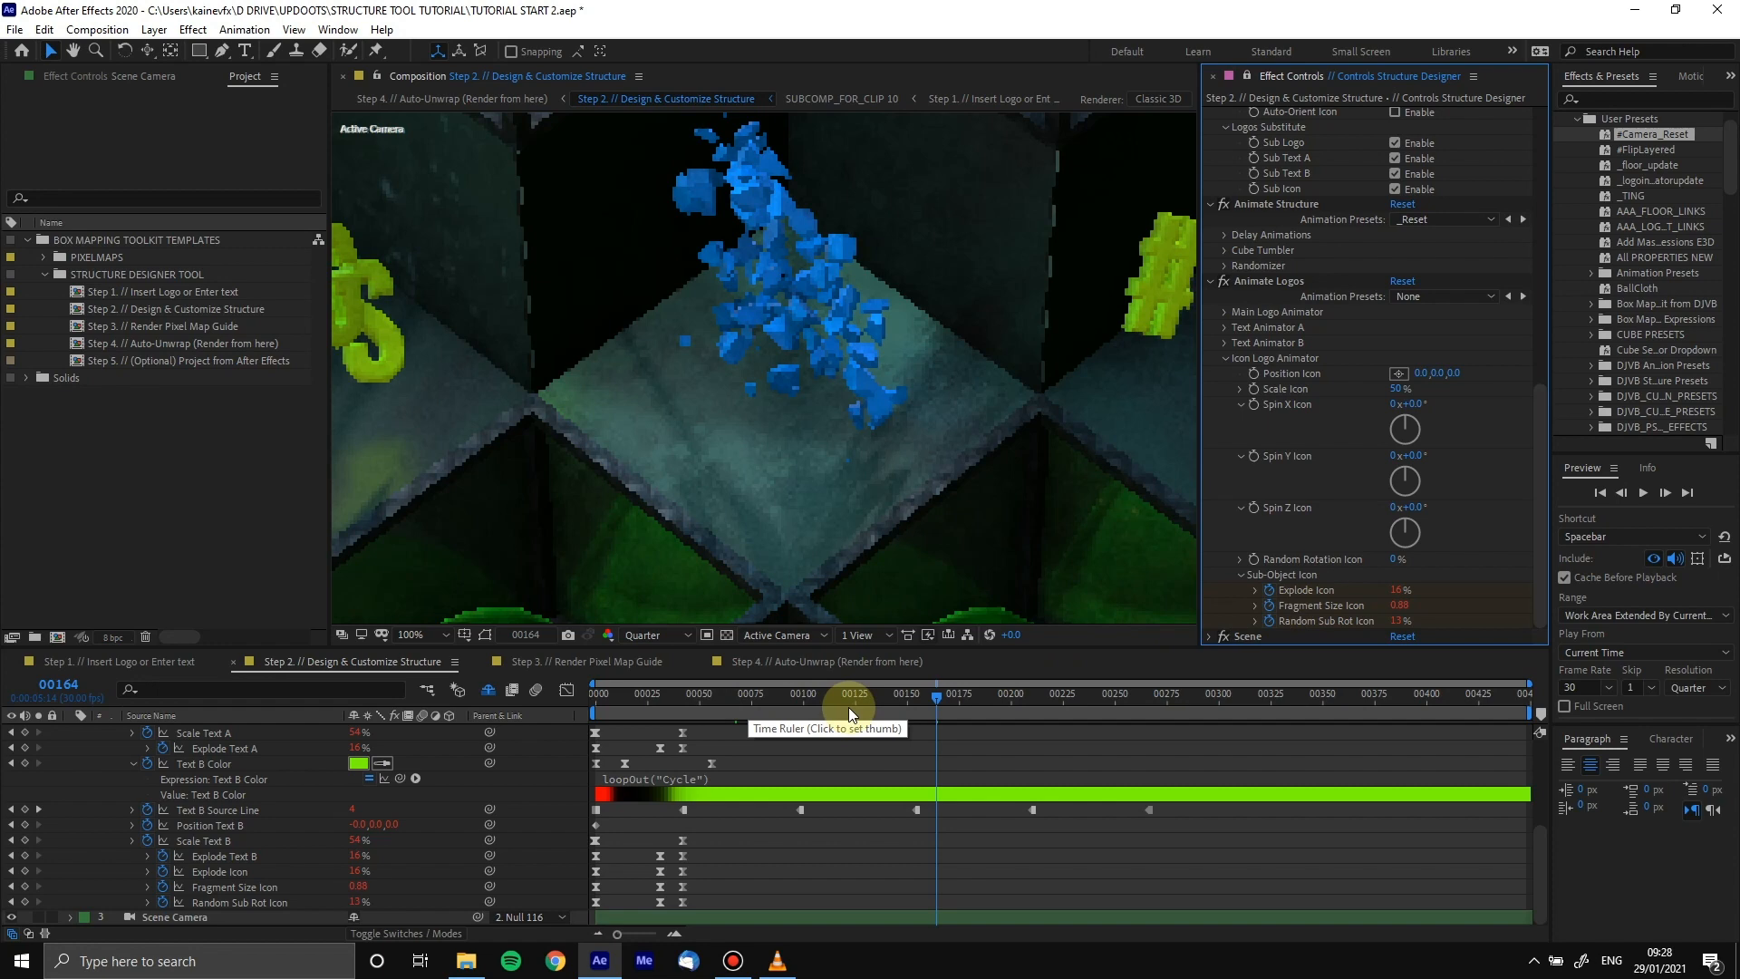
Remove the keyframe animation from Explode Icon, Fragment Size Icon and Random Sub Rot Icon
scroll(737, 312, "down", 2)
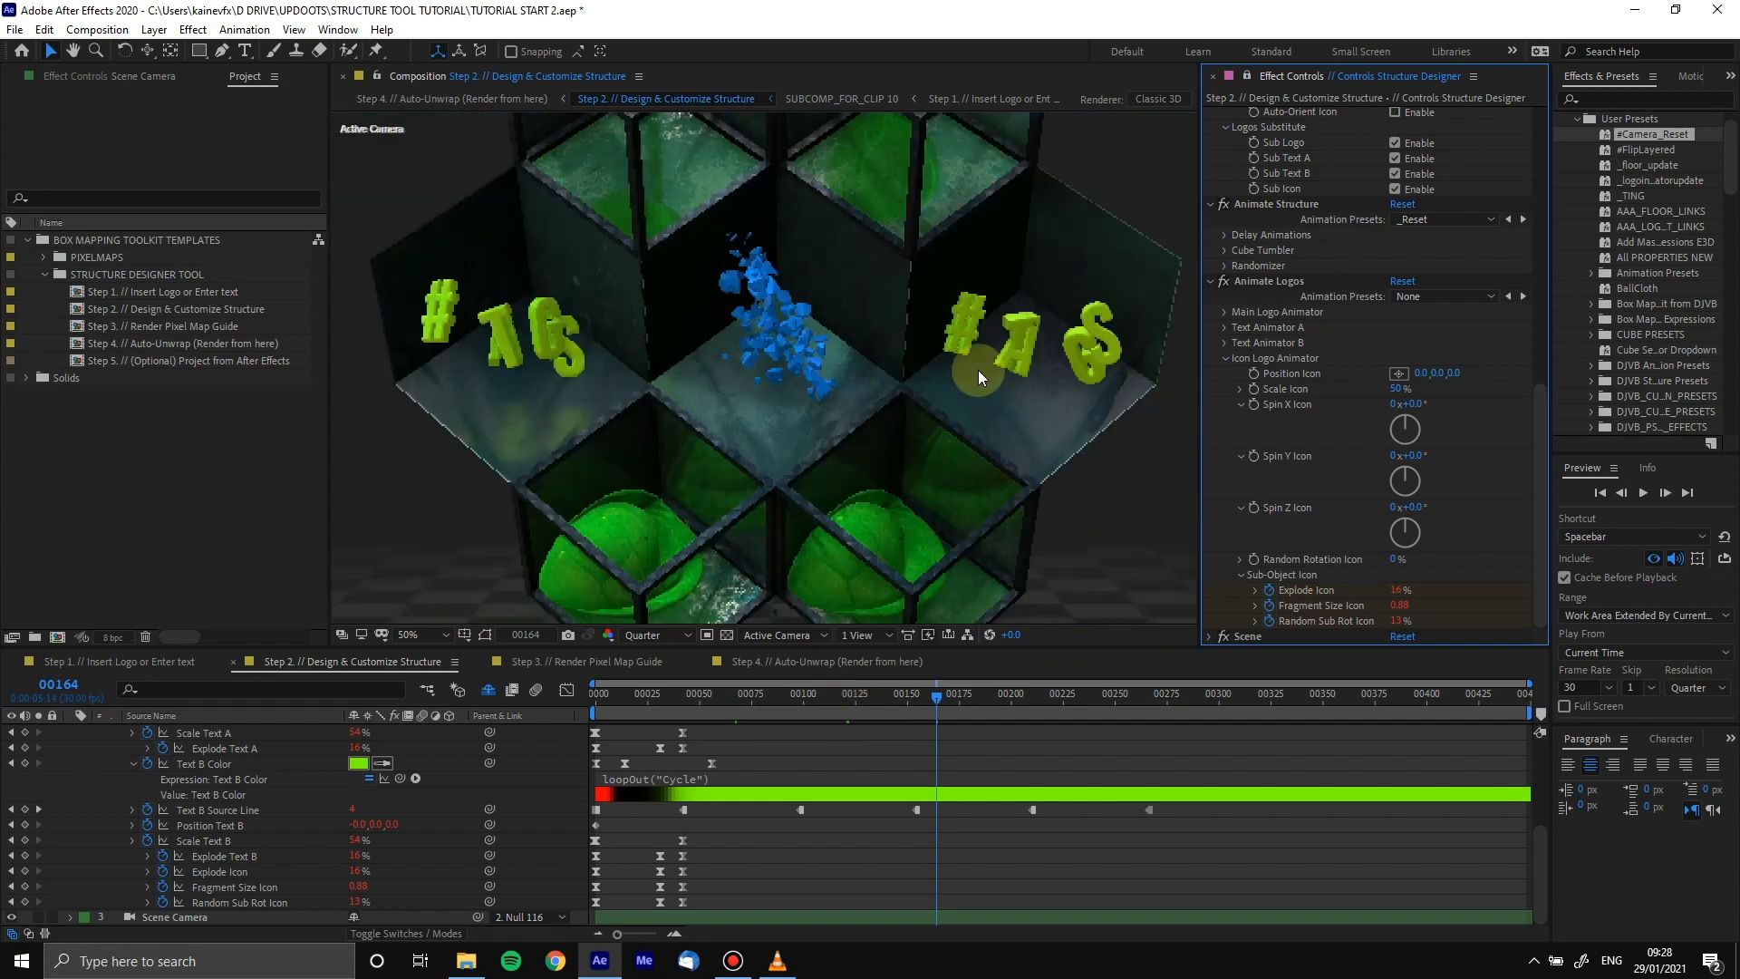
scroll(845, 408, "down", 1)
scroll(781, 416, "up", 1)
left_click(1270, 592)
left_click(1271, 606)
left_click(1270, 622)
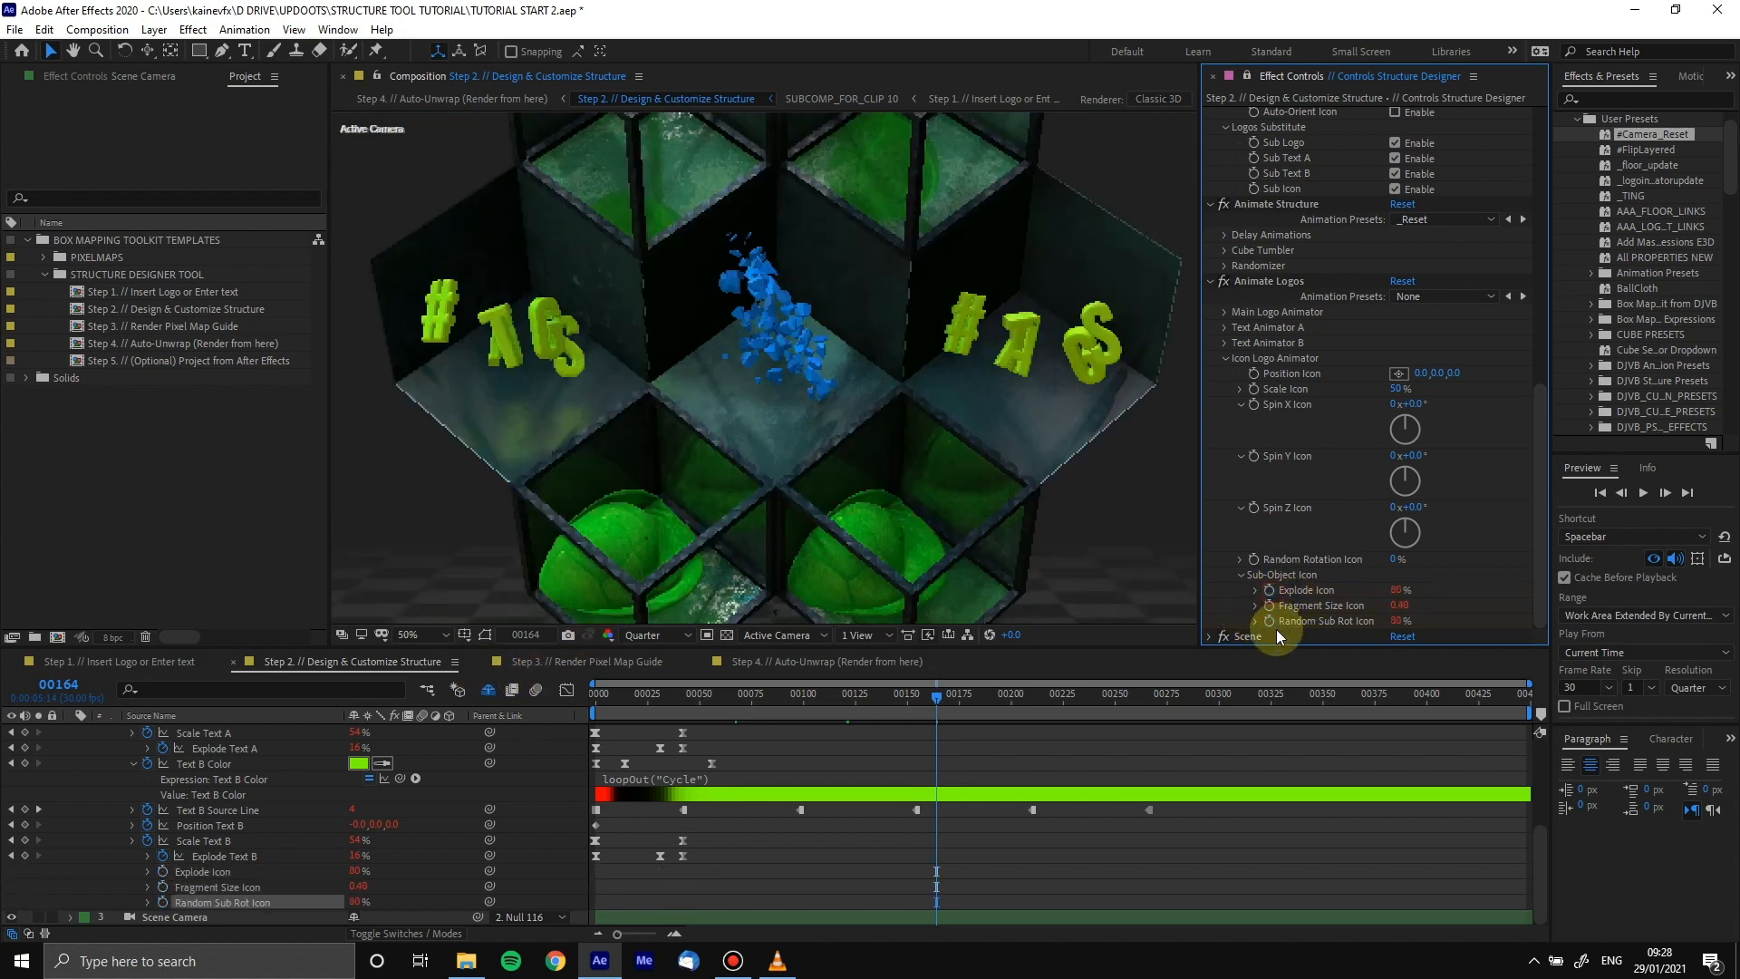
Set Explode Icon to 0%, Fragment Size Icon to 1 and Random Sub Rot Icon to 0%
left_click(1397, 590)
type("0")
key("Tab")
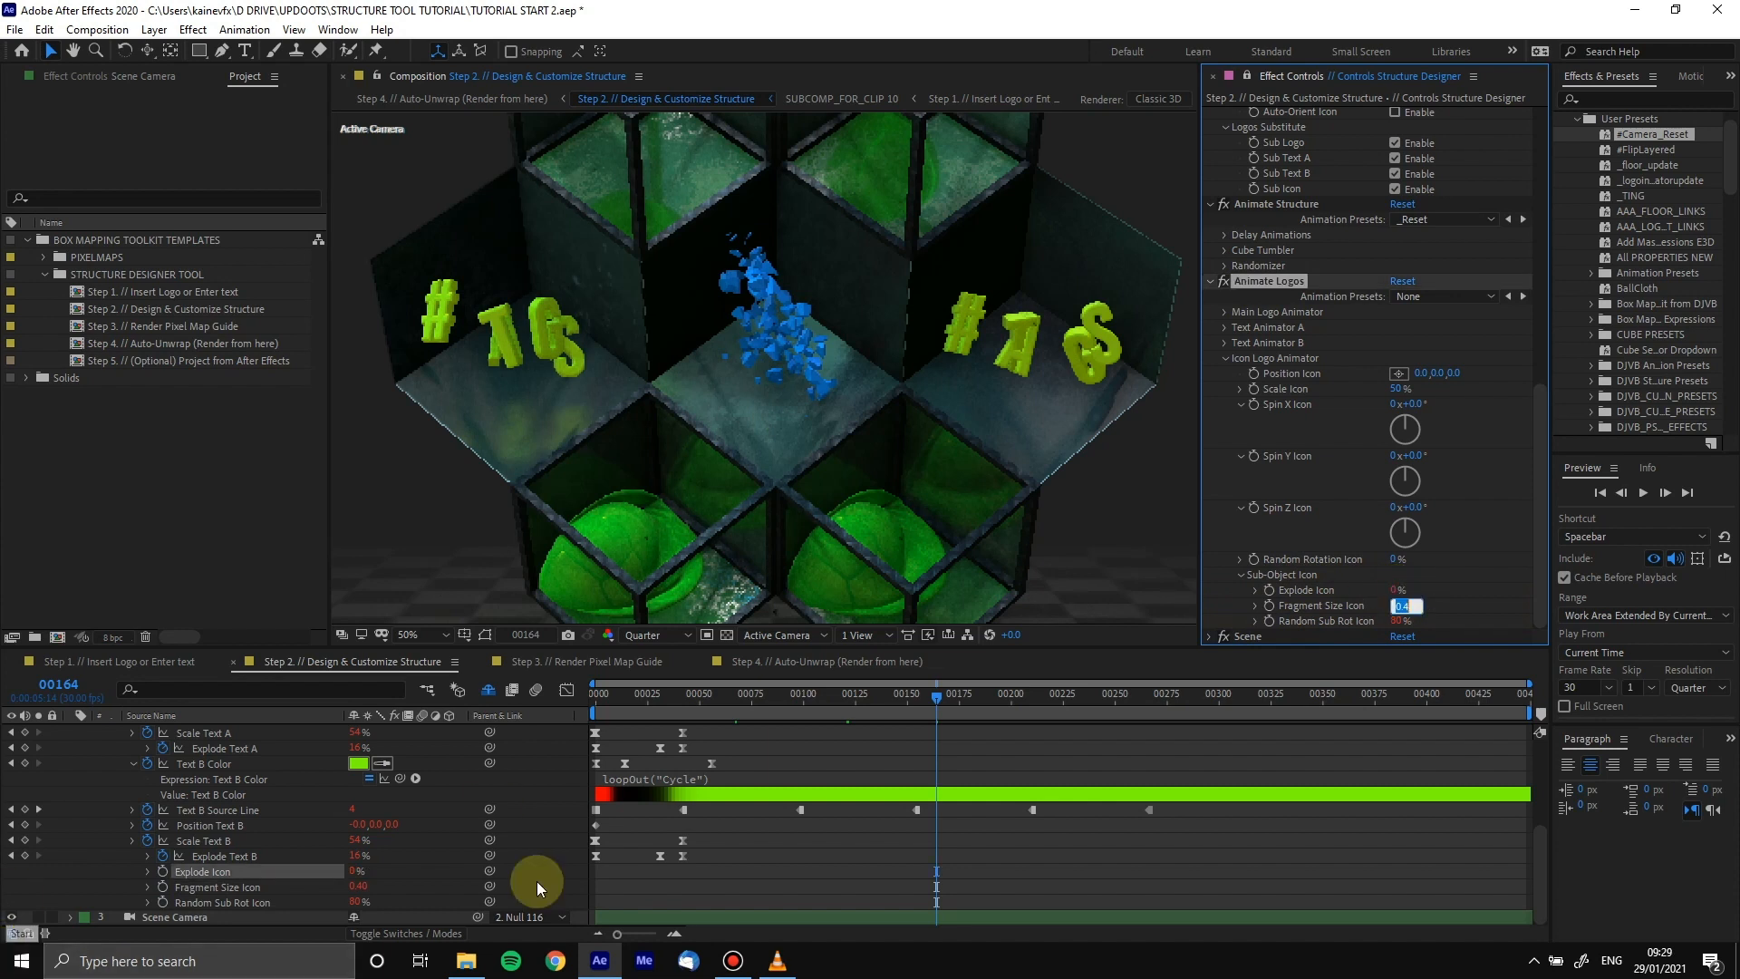
type("0")
key("BackSpace")
type("1")
key("Tab")
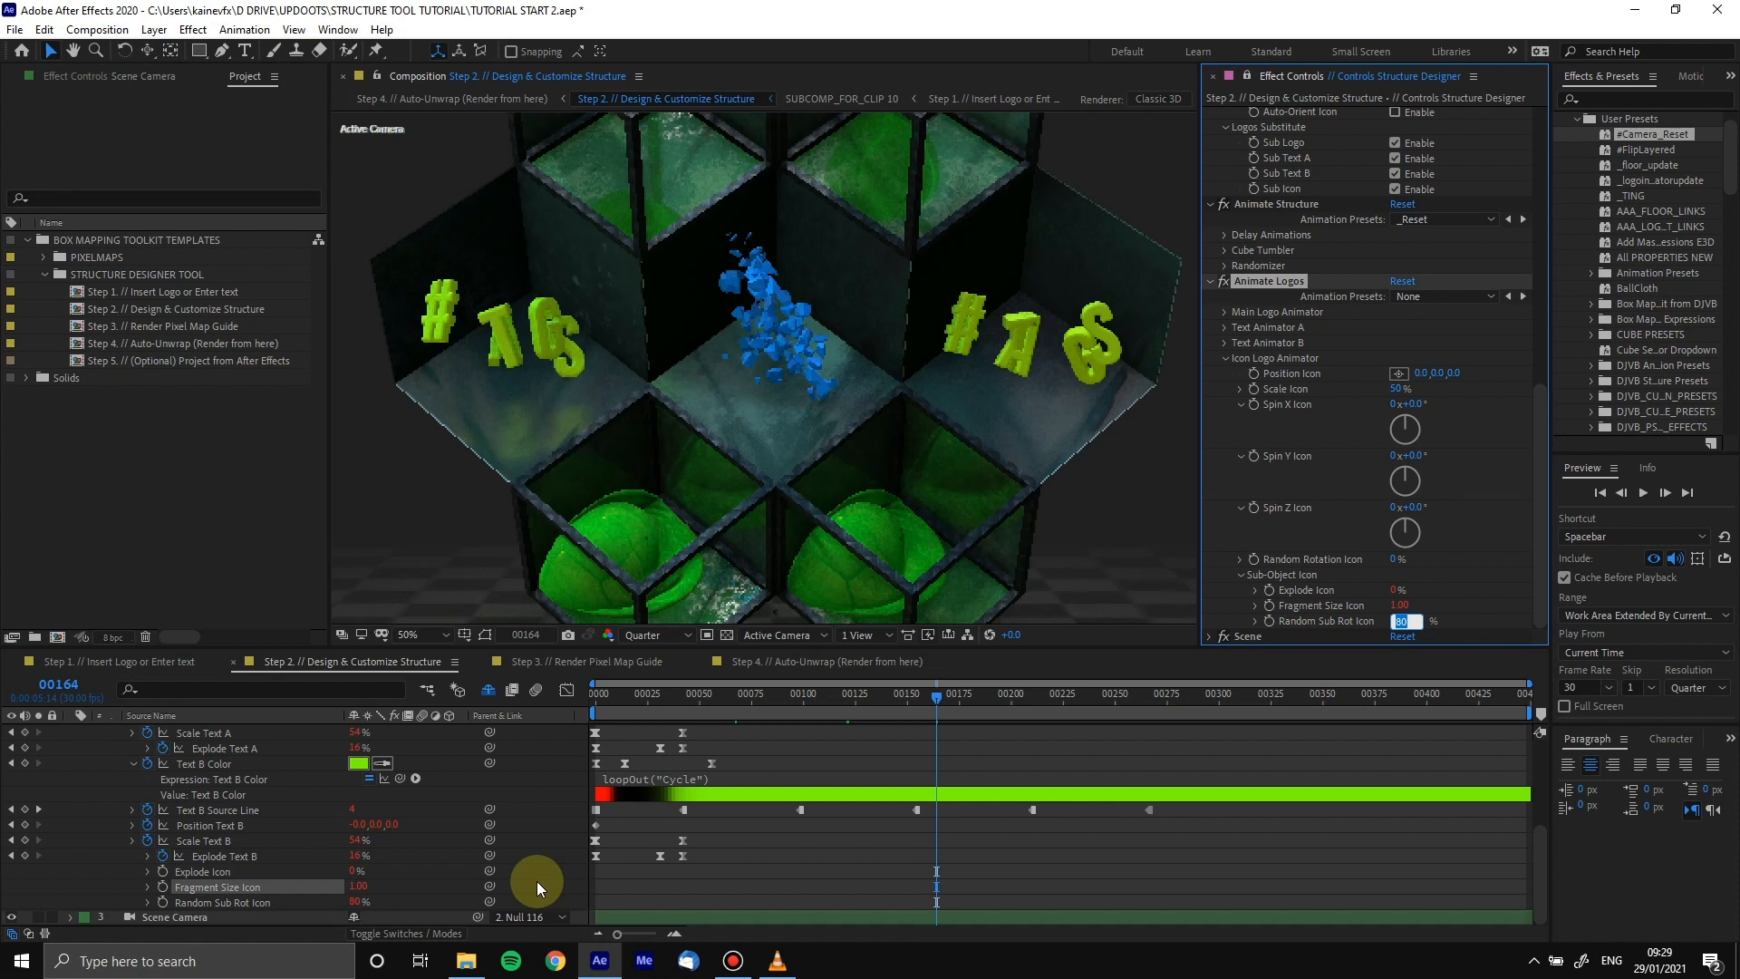
type("0")
left_click(536, 881)
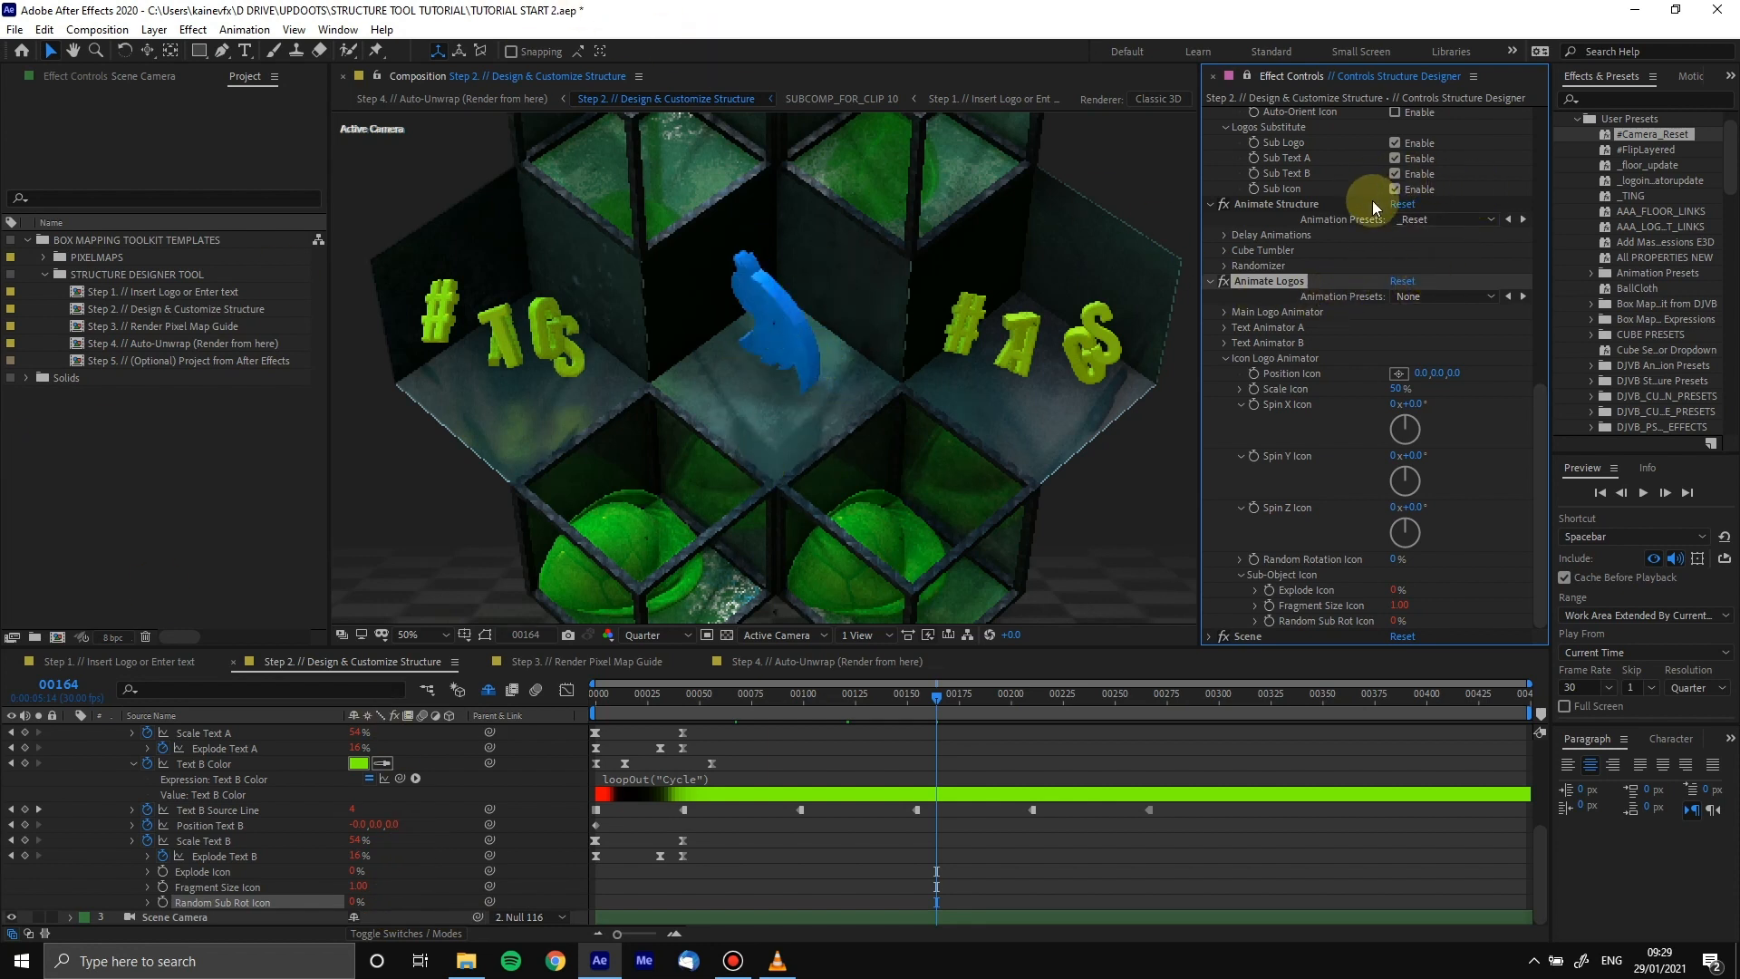
Enable Auto-Orient Icon in the Add Logo effect and show the whole structure at 25% magnification
scroll(1378, 190, "up", 2)
left_click(1396, 166)
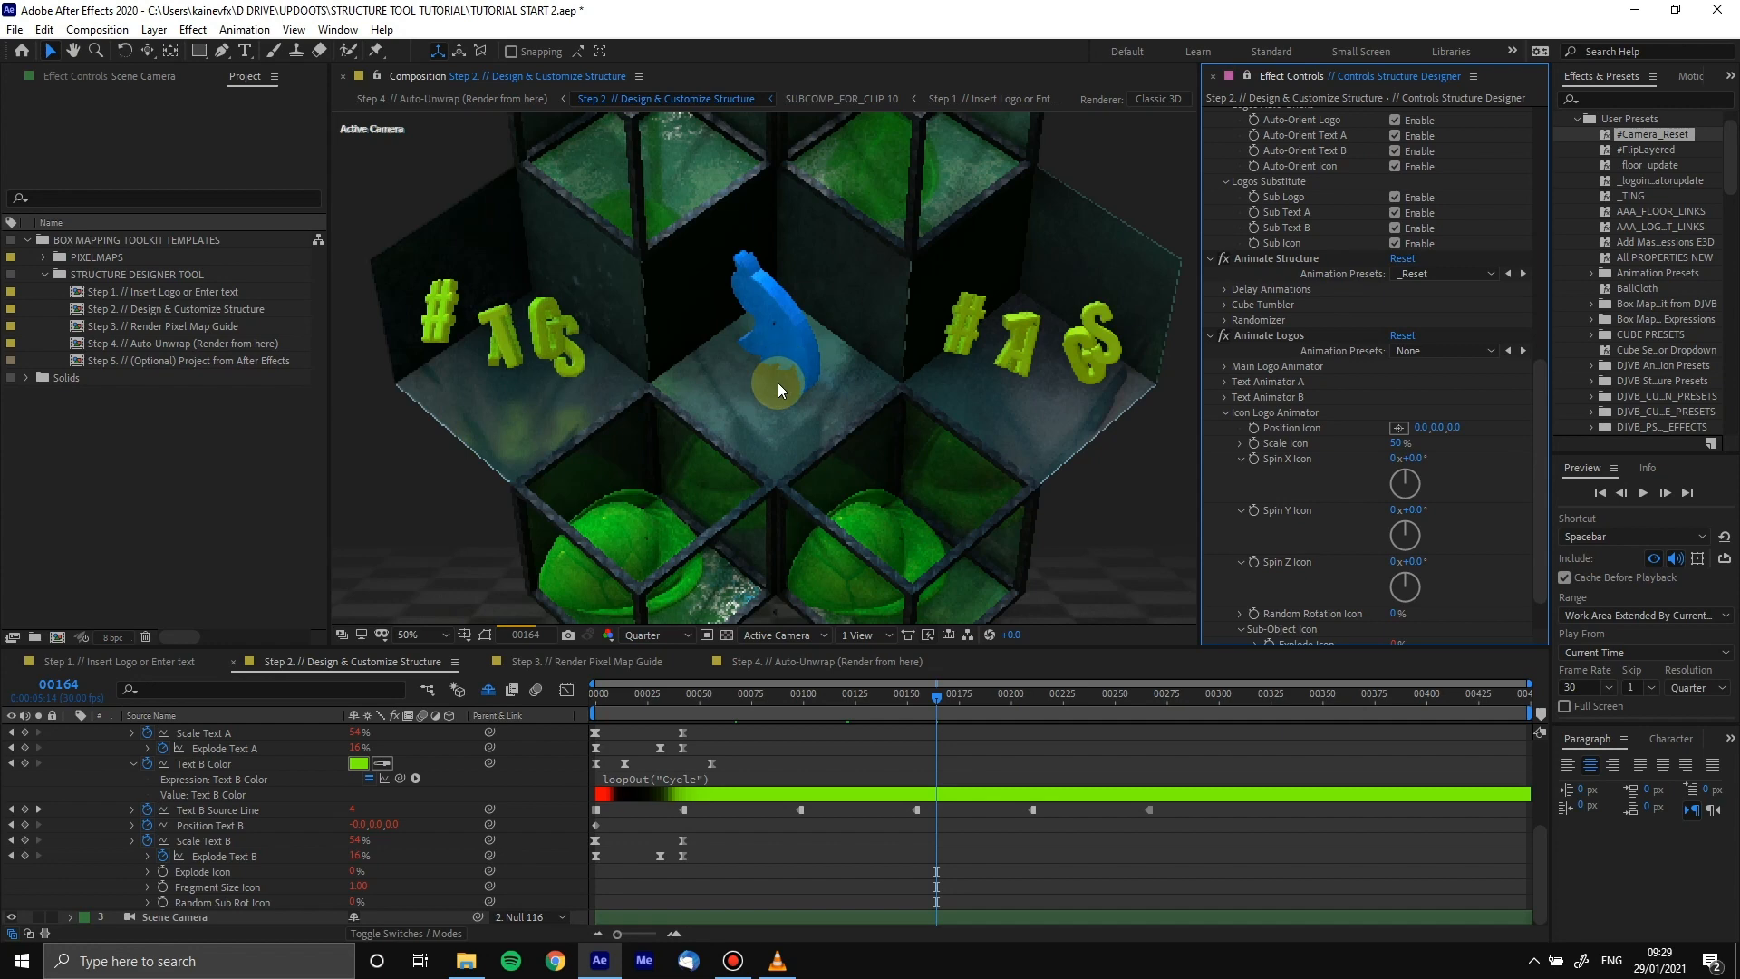
scroll(807, 312, "down", 2)
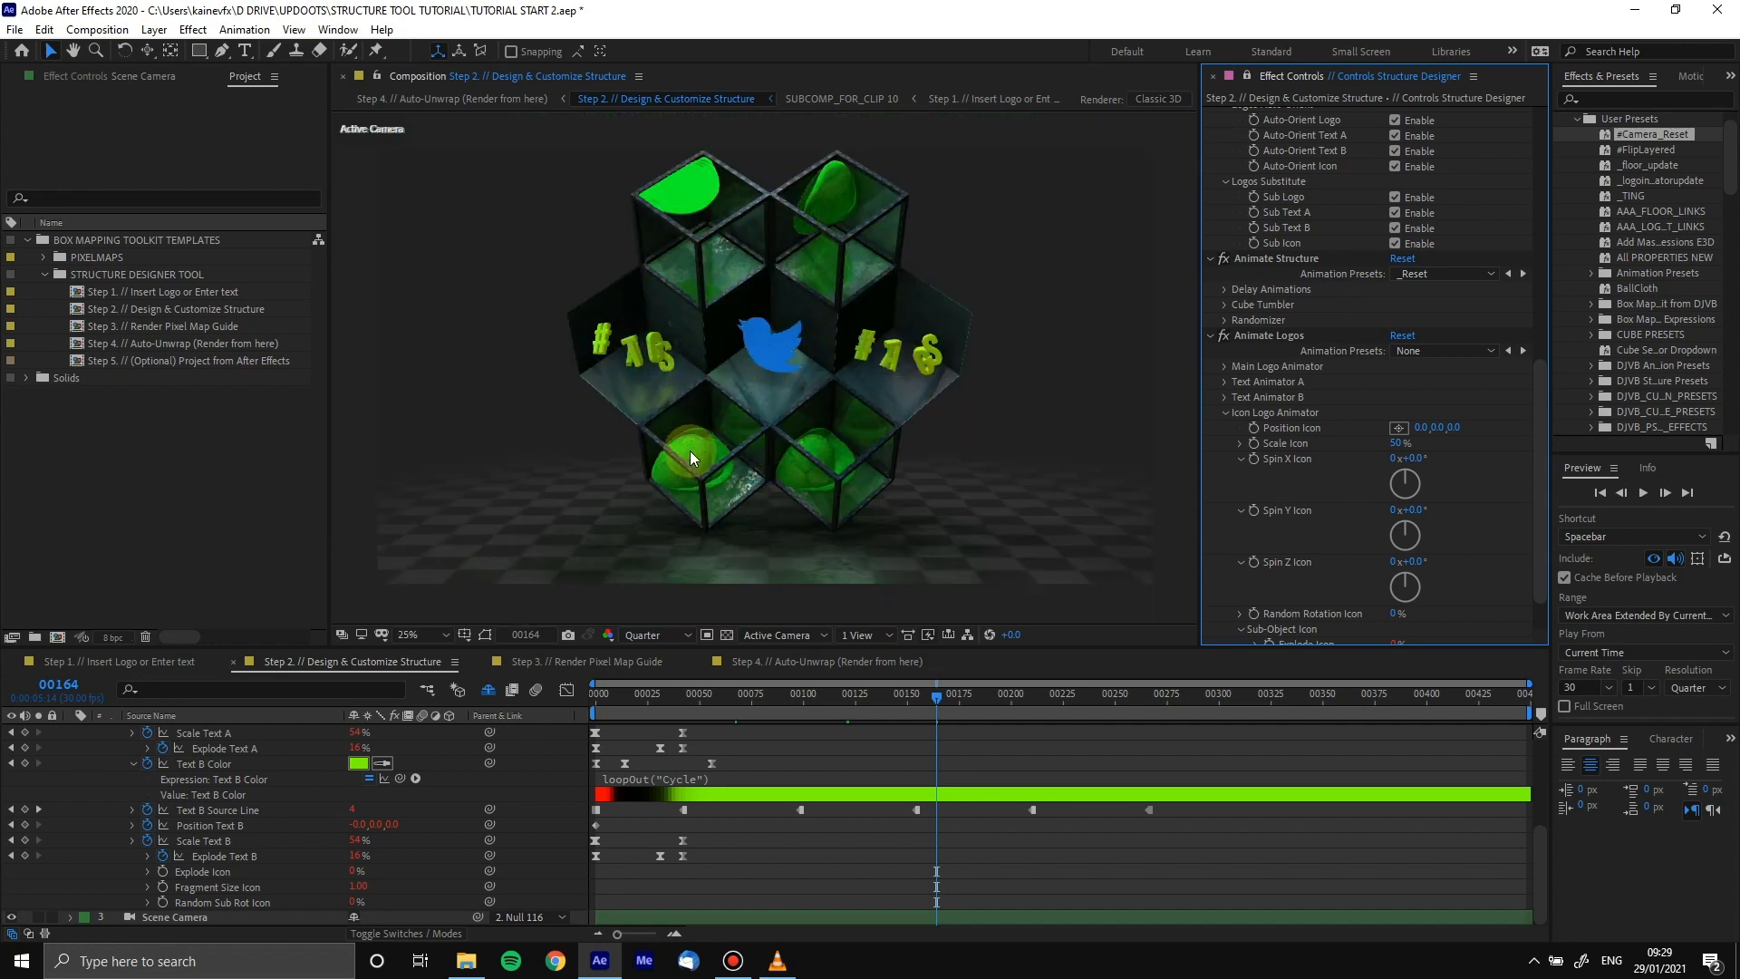
Look over the Structure Designer's effect controls, the structure at frame 268 and the animation presets offered for Add Logo
scroll(1535, 417, "up", 5)
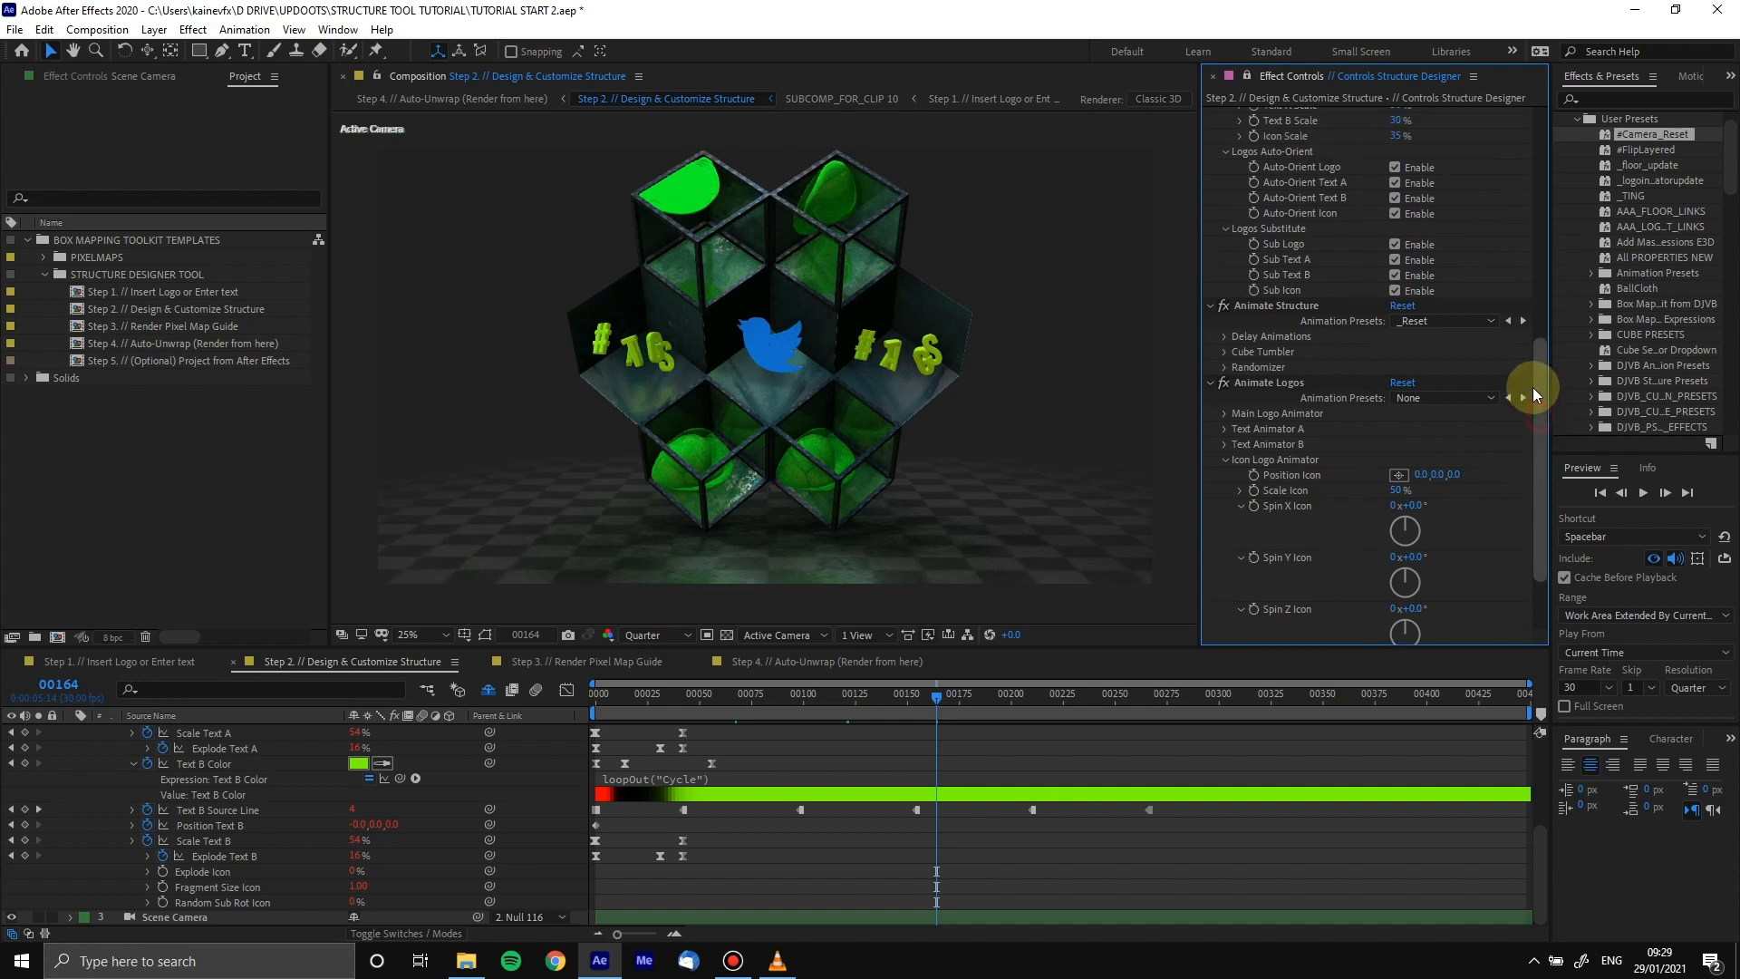
scroll(1503, 306, "up", 6)
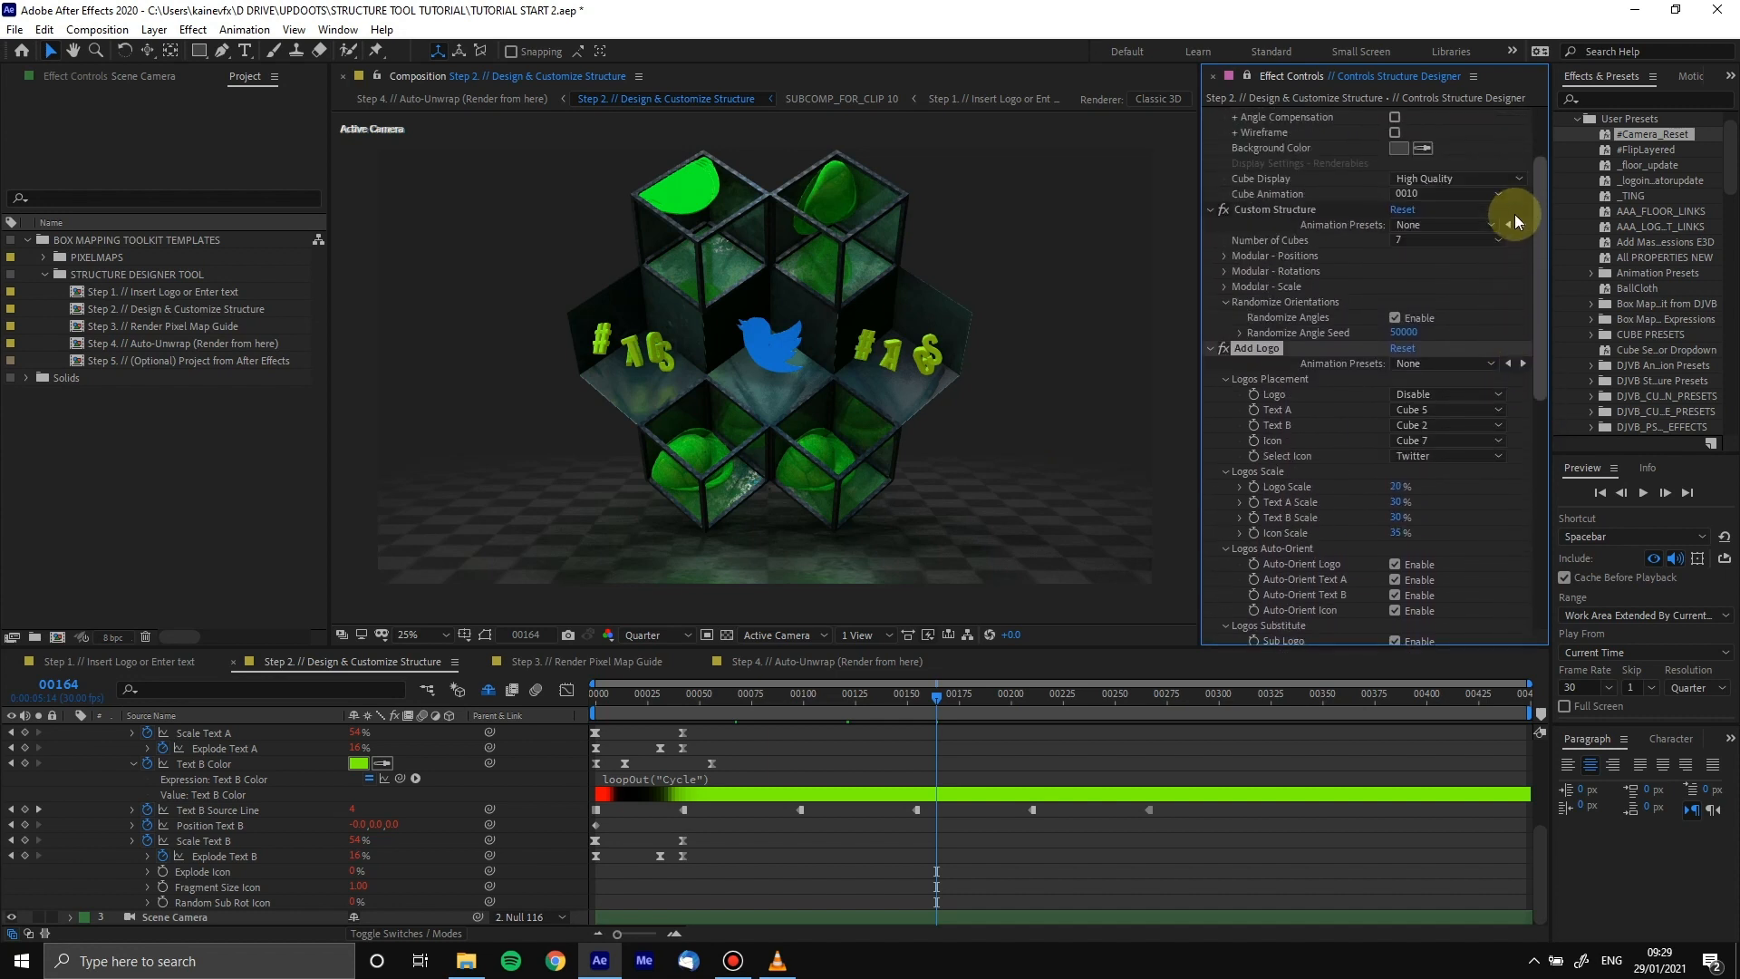
scroll(1516, 212, "up", 2)
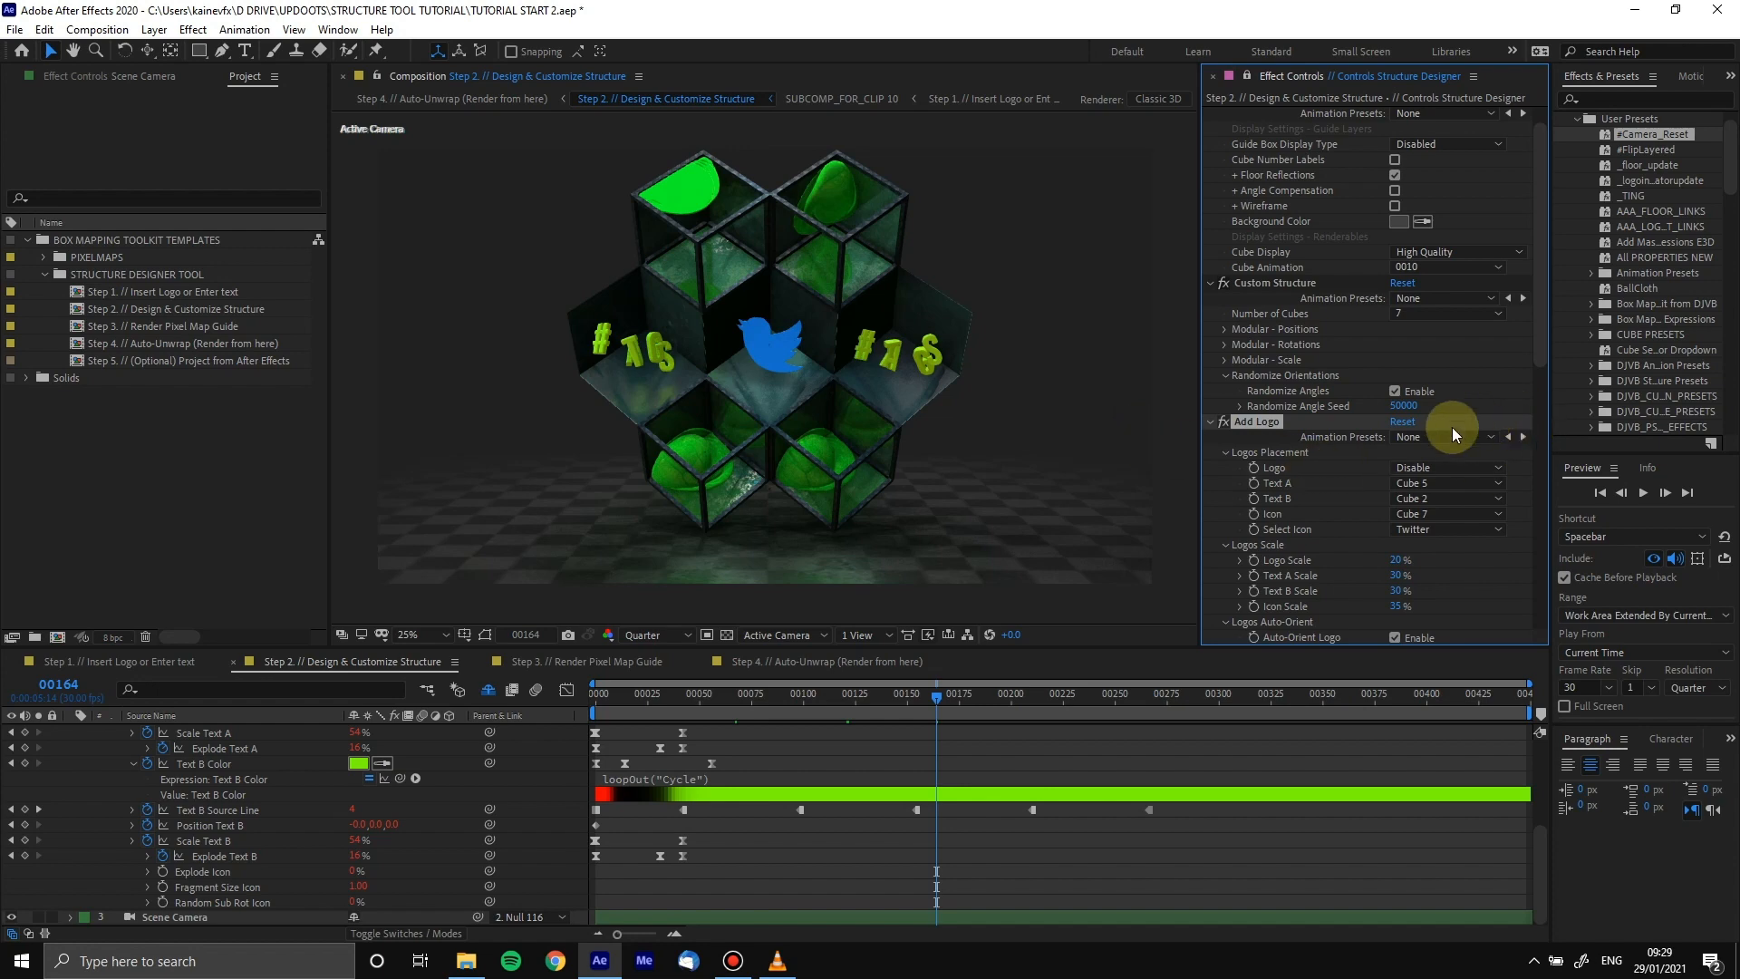
left_click_drag(1537, 286, 1559, 401)
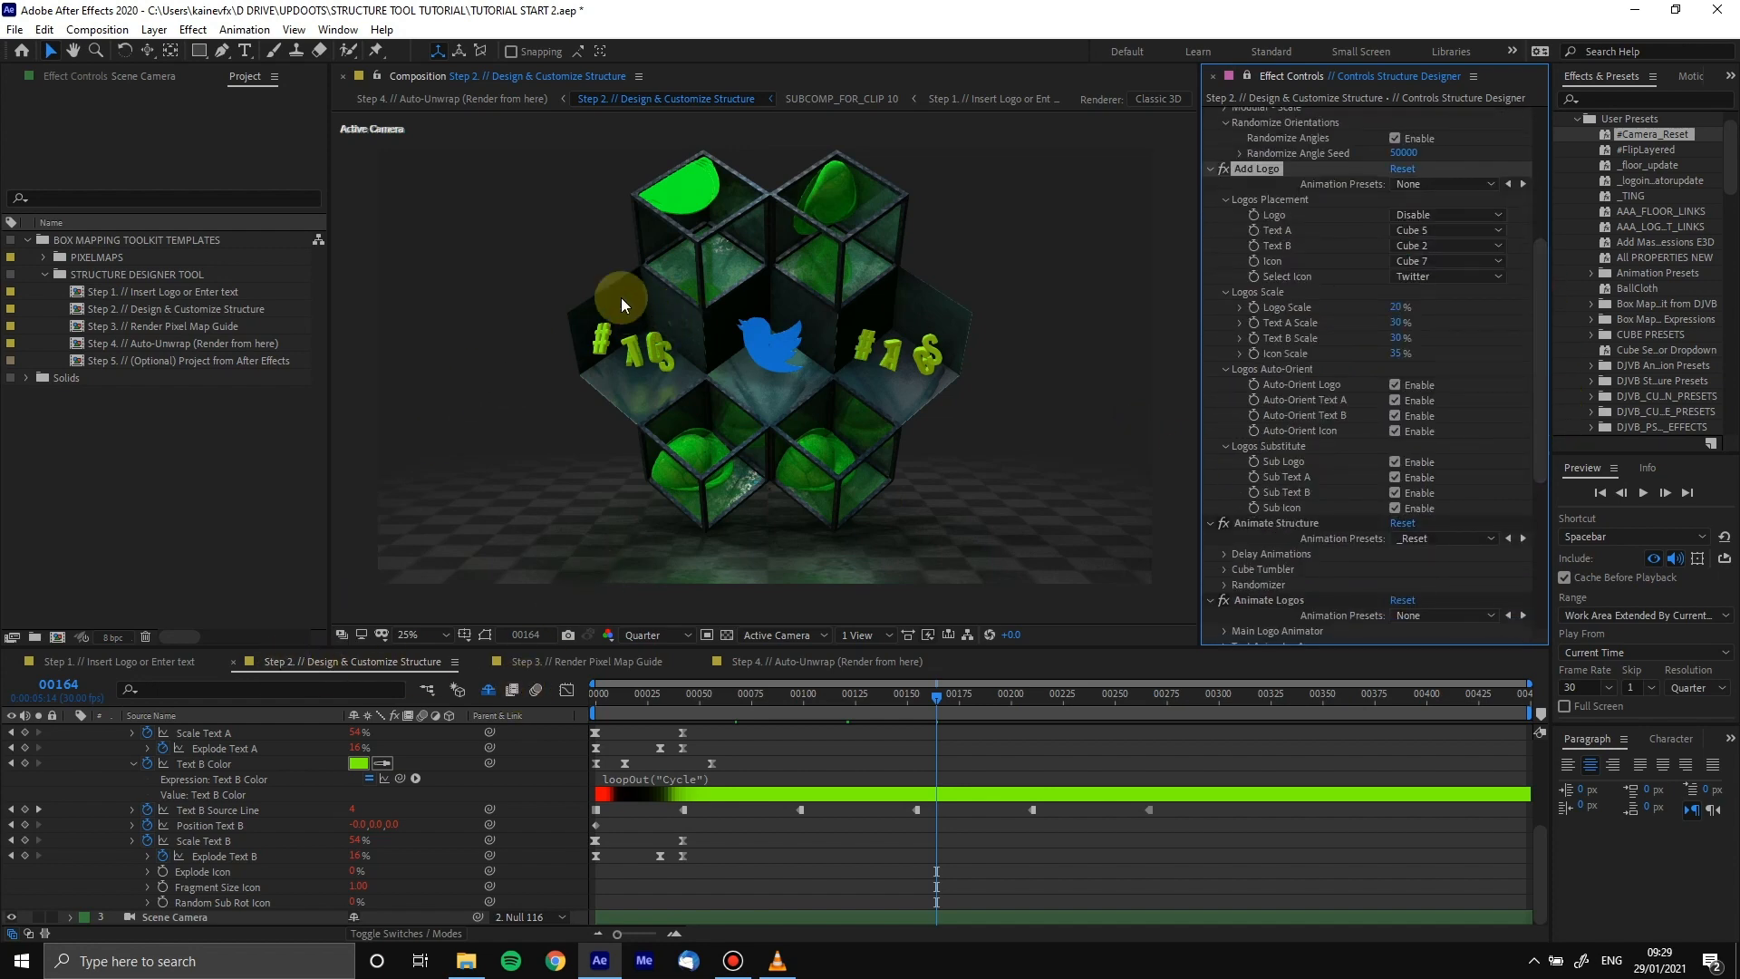
left_click(1151, 693)
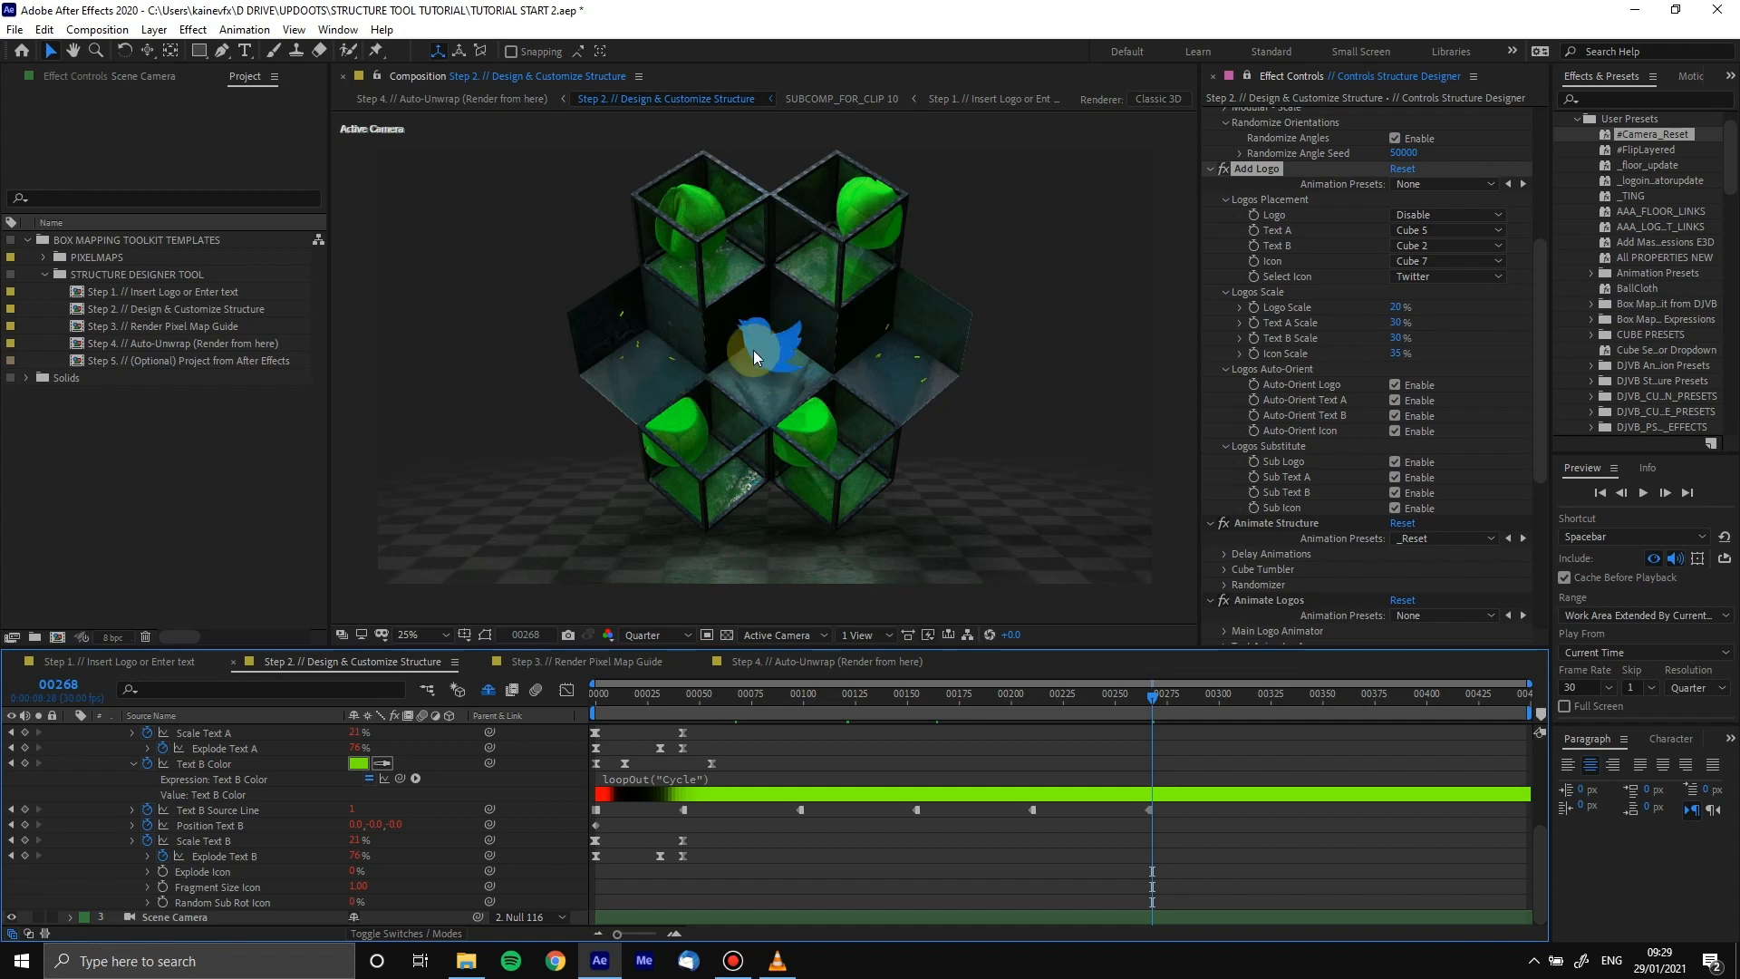
left_click(1407, 185)
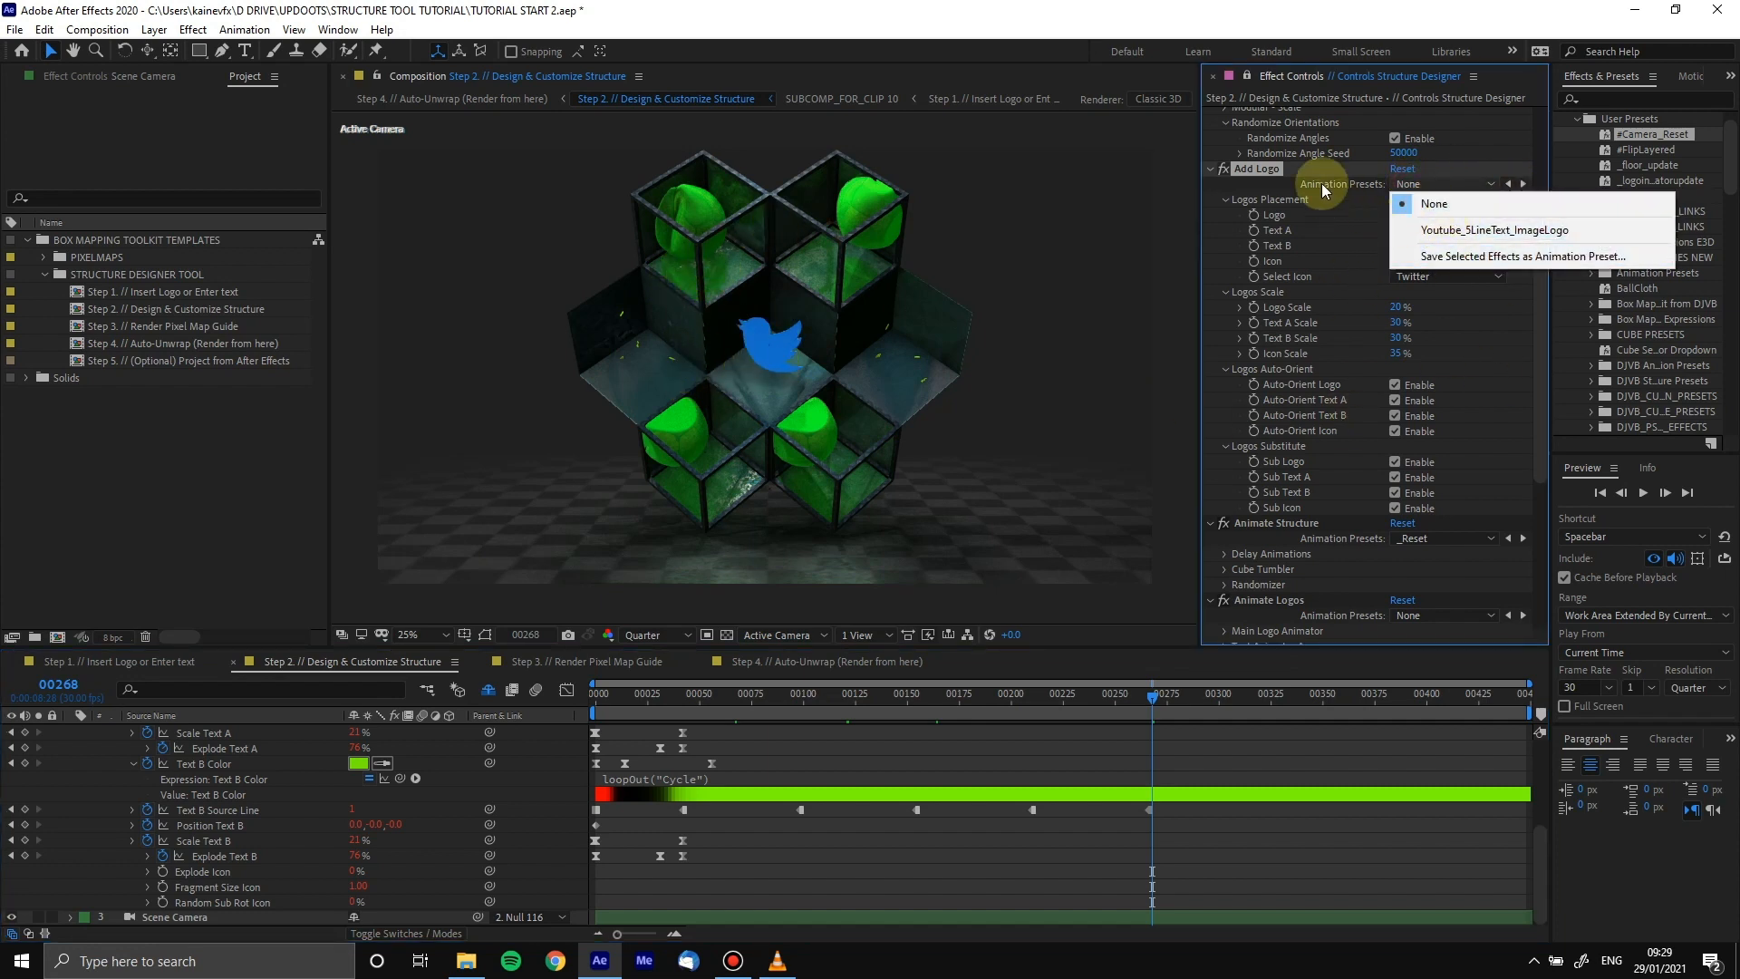
left_click(1258, 174)
scroll(1287, 424, "up", 2)
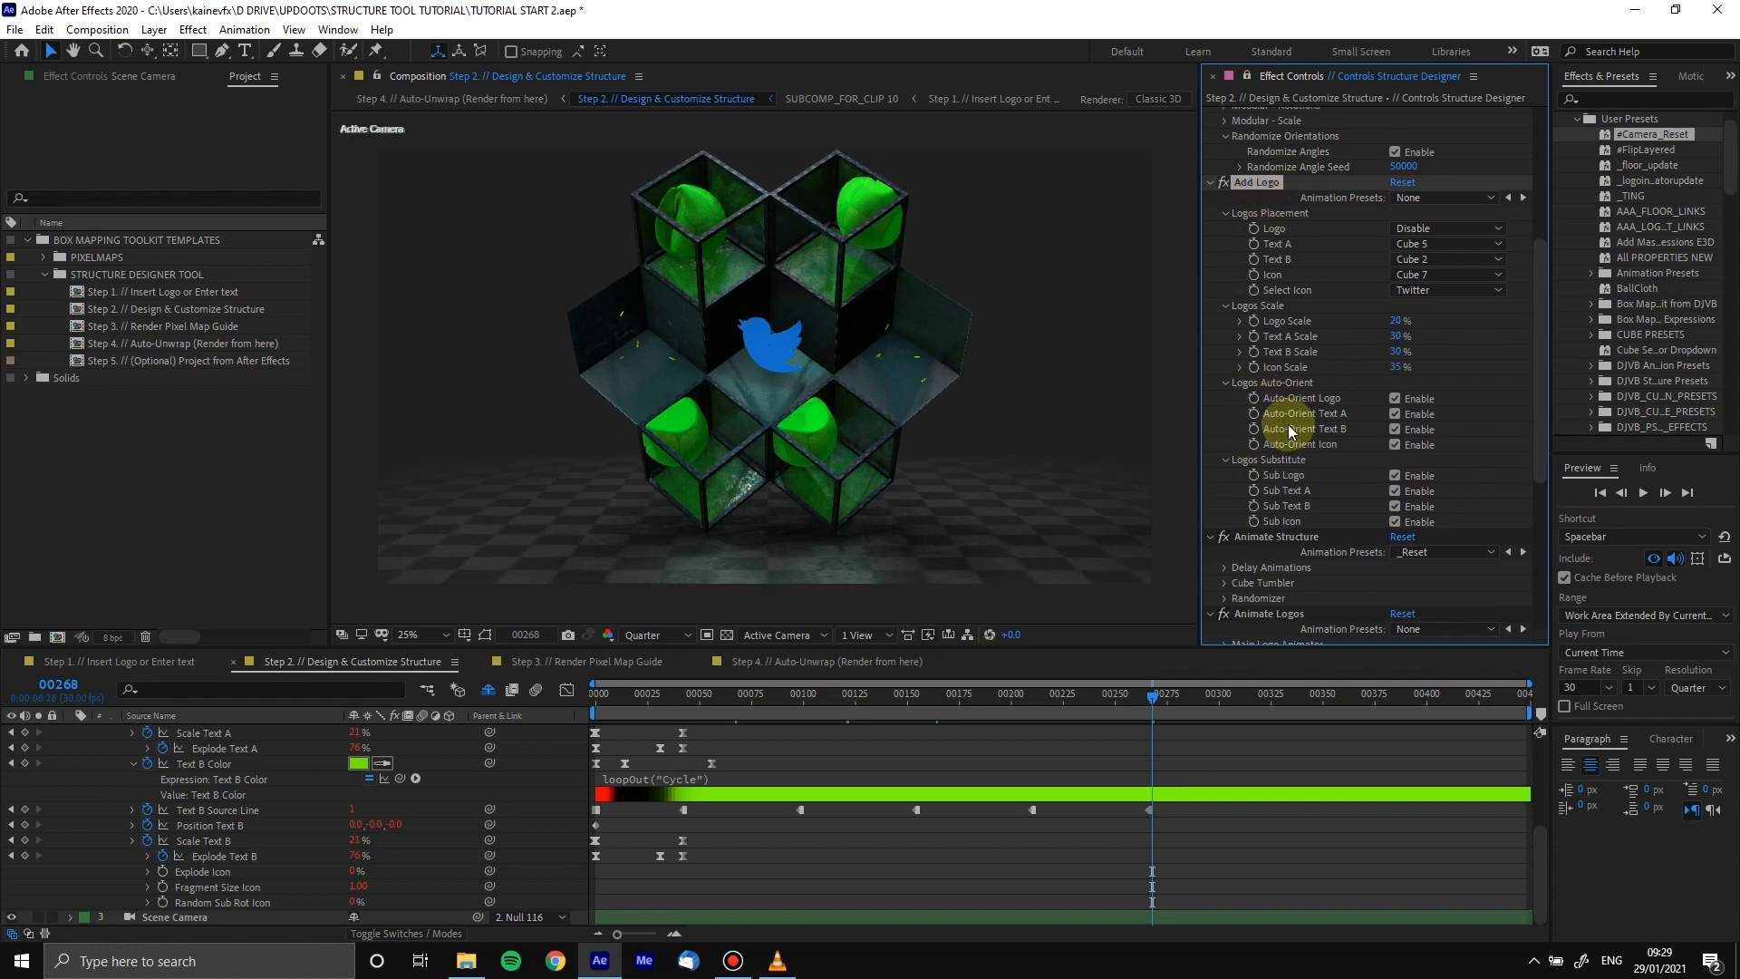
scroll(1450, 236, "up", 3)
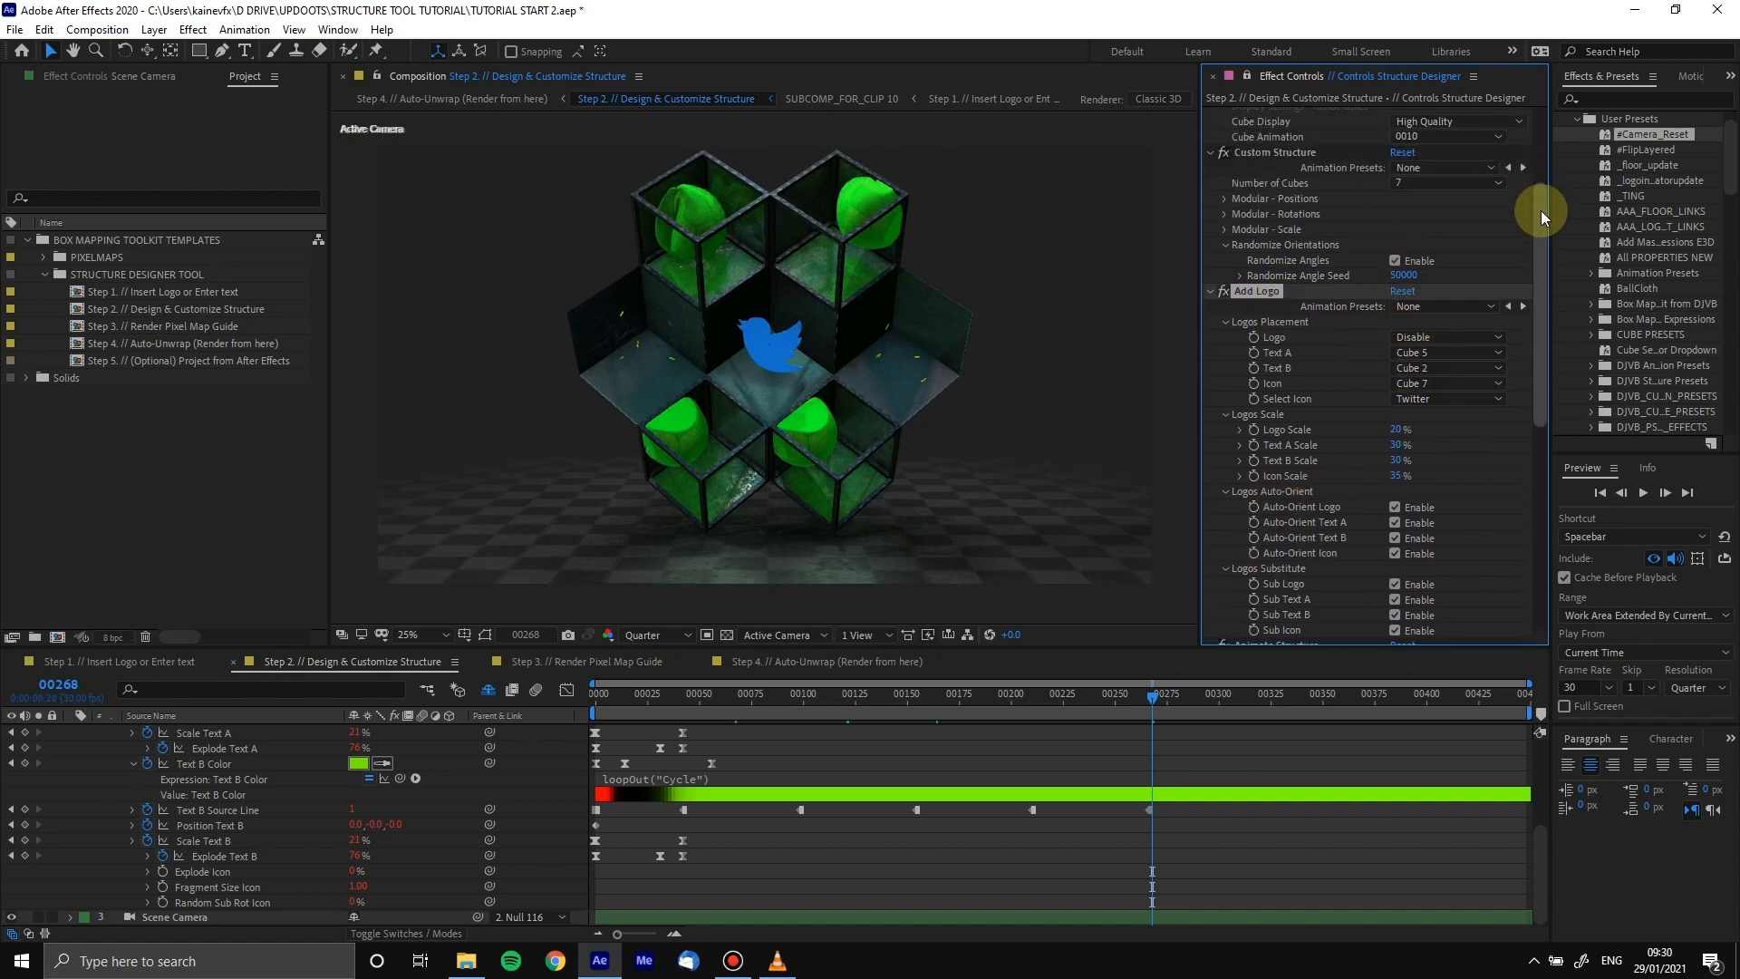
left_click_drag(1541, 210, 1540, 121)
left_click_drag(1540, 225, 1553, 684)
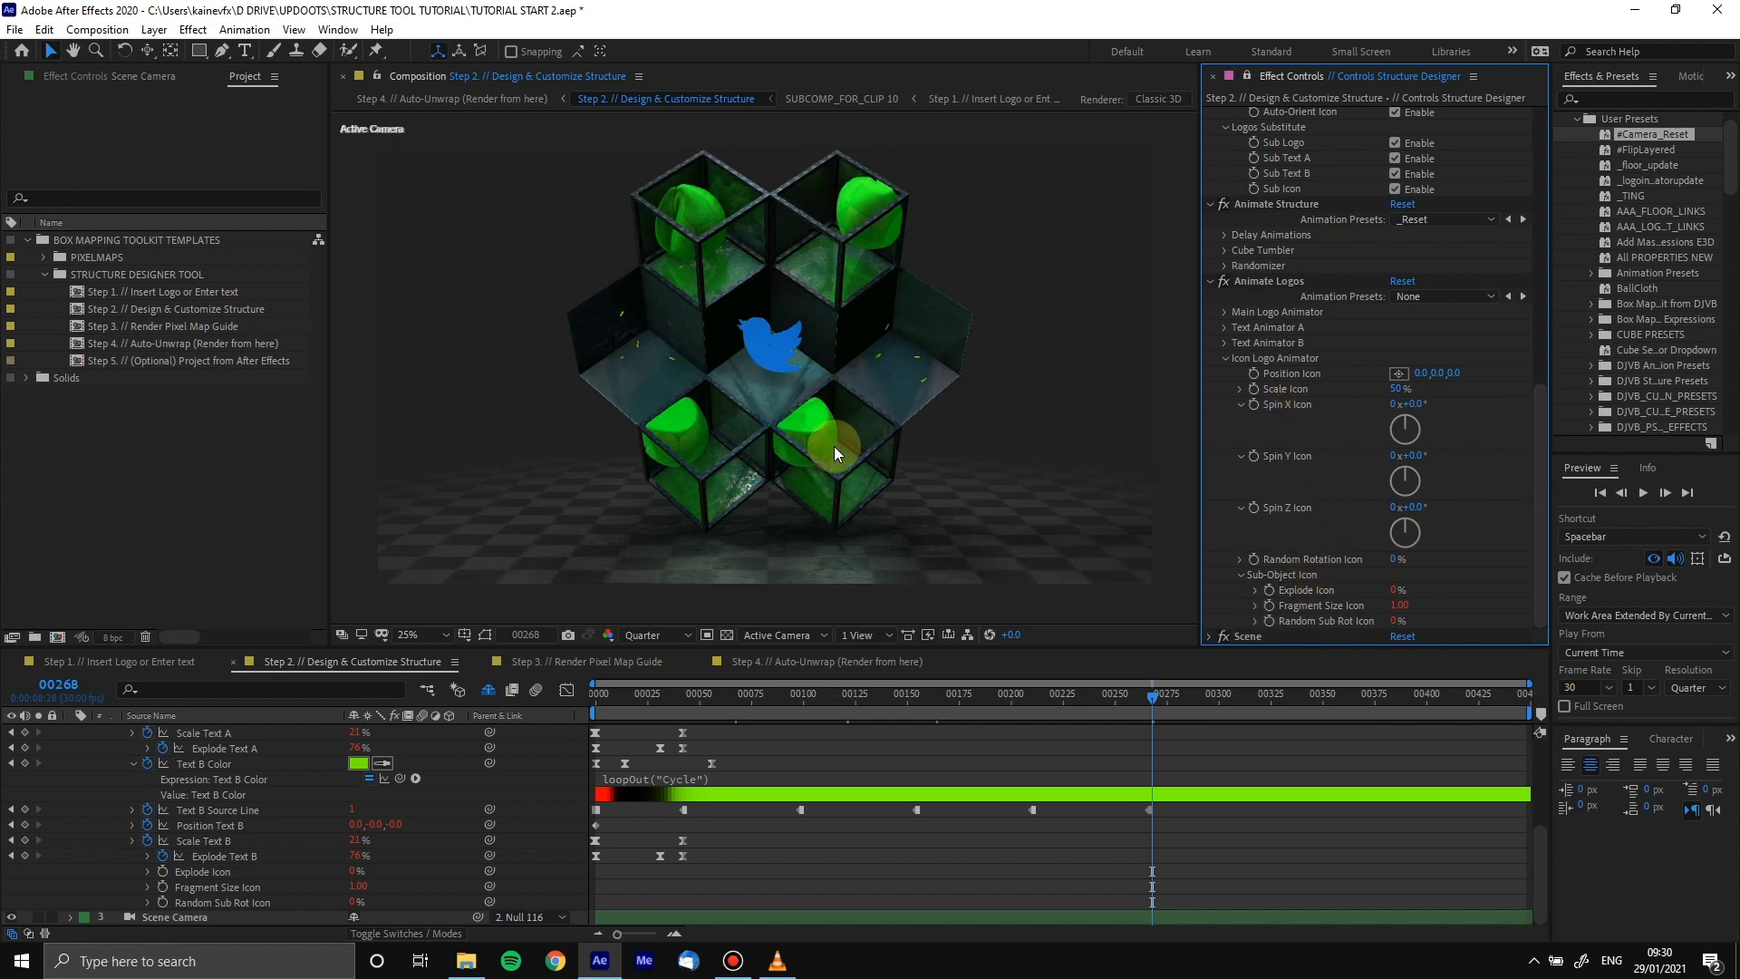
Set the Cube Animation to 0003 in the Display effect
left_click_drag(1536, 502, 1546, 192)
left_click(1409, 299)
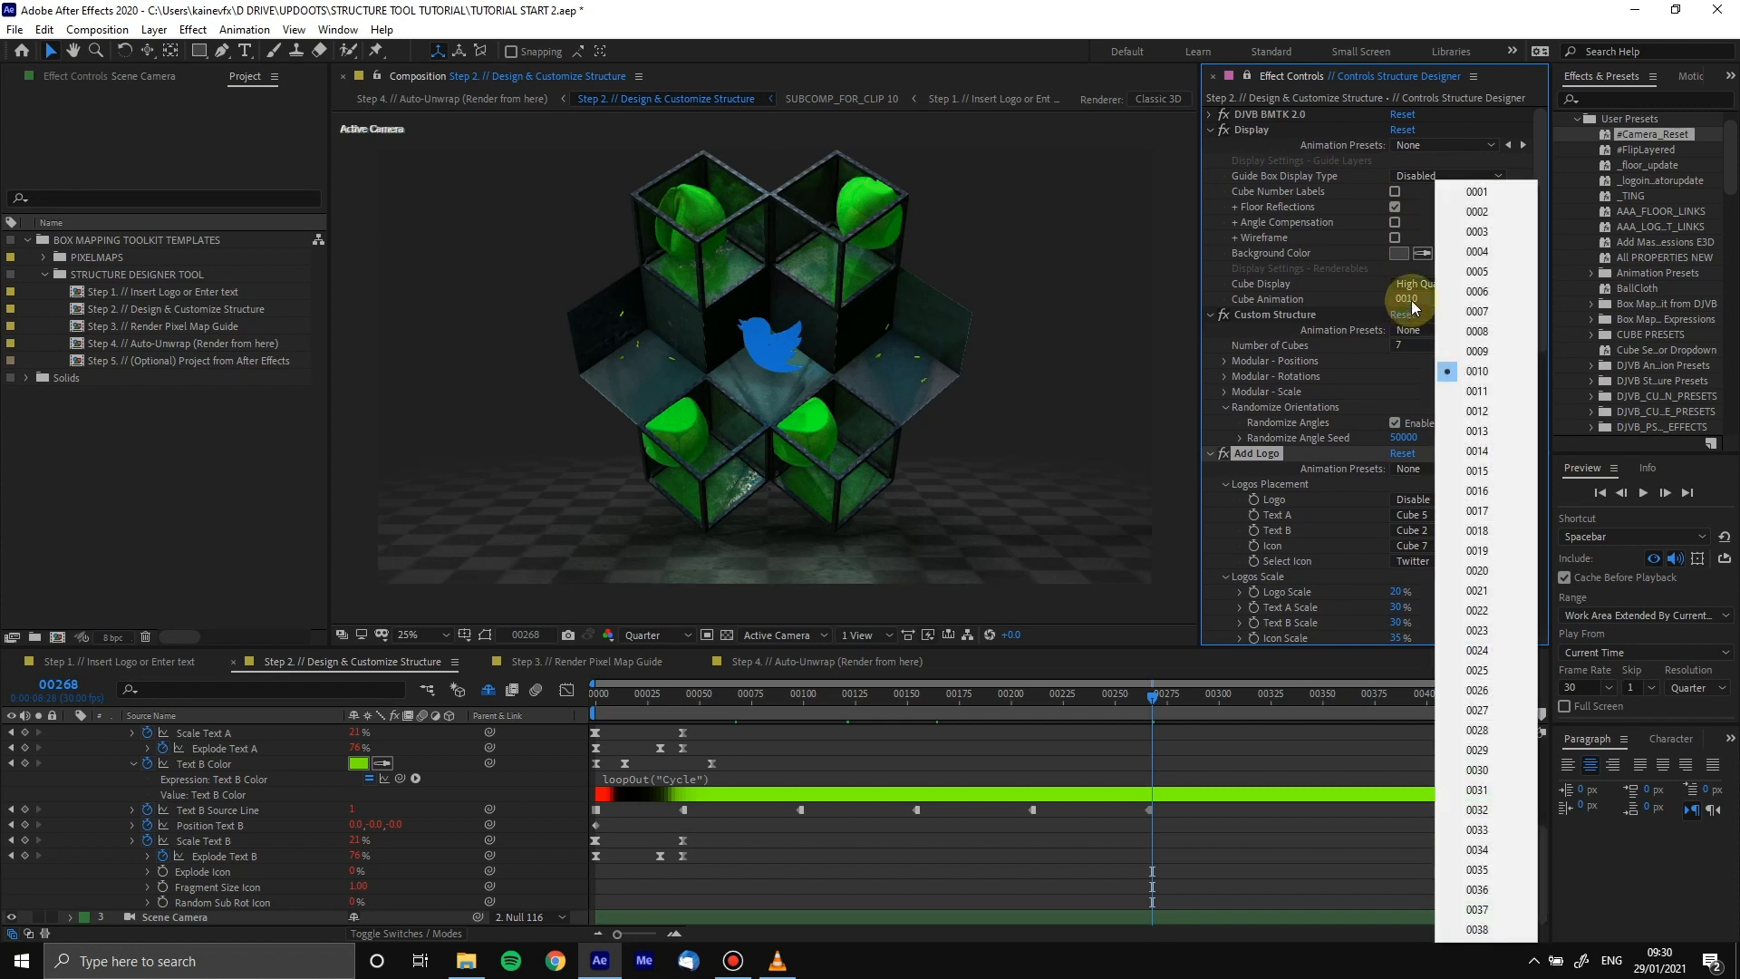
left_click(1487, 233)
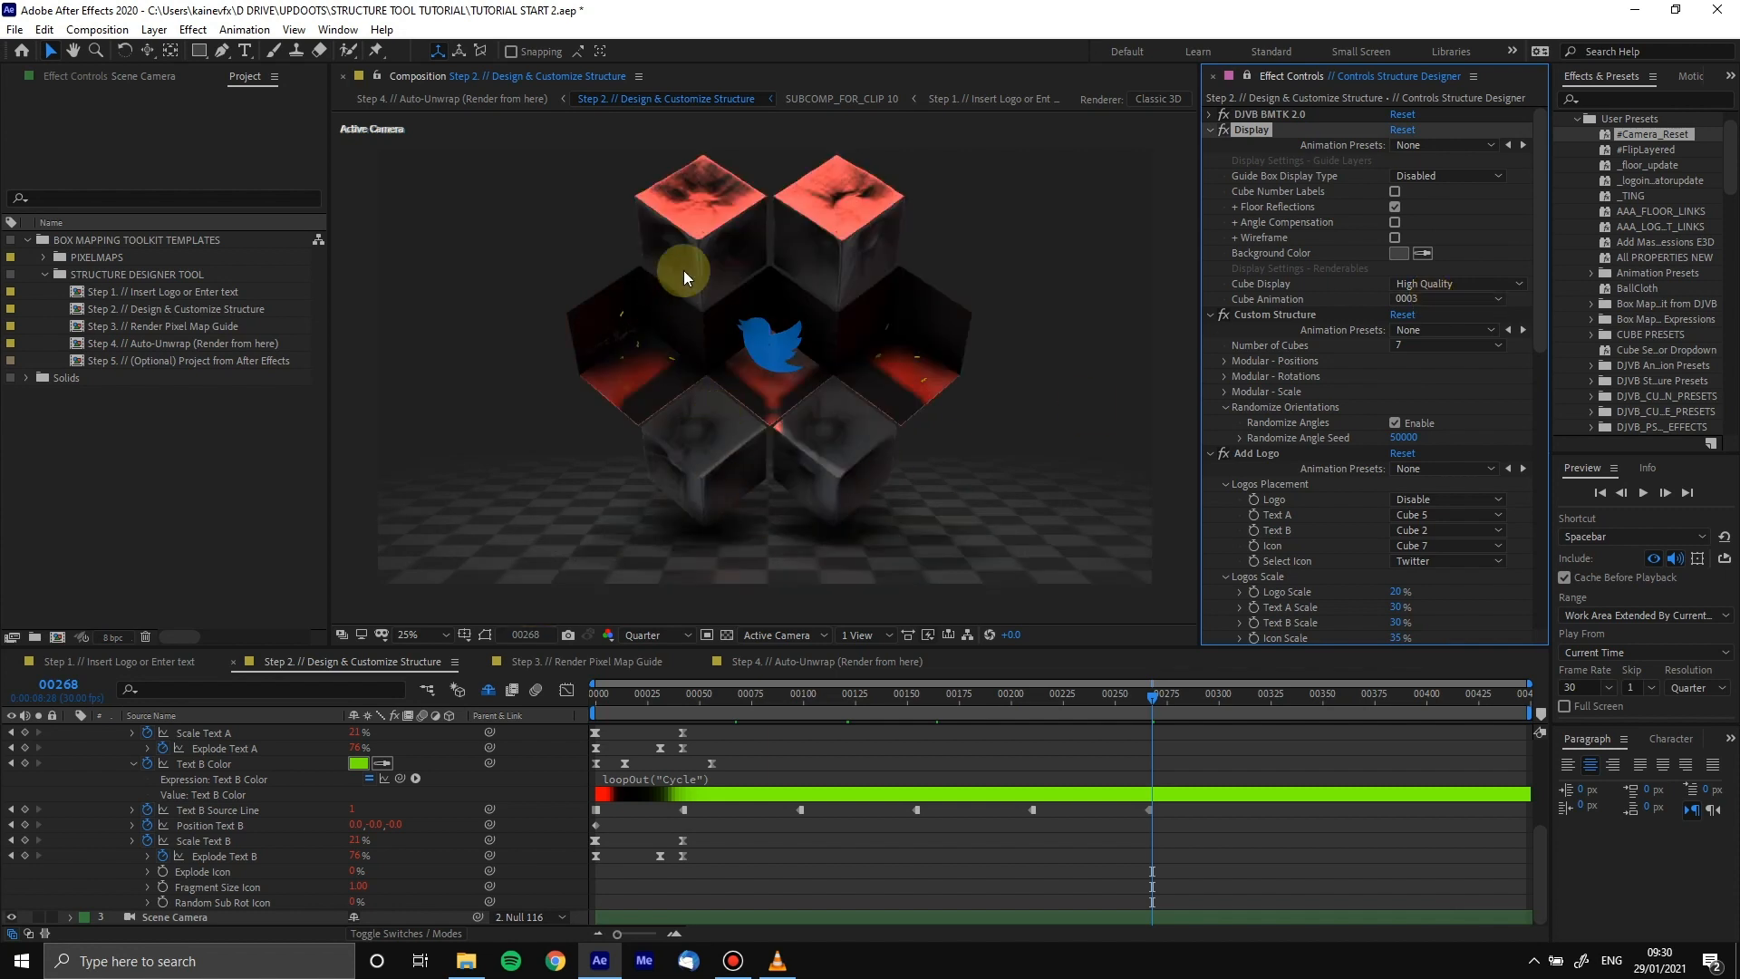
Inspect the text and icon within the structure at frame 110
left_click(827, 704)
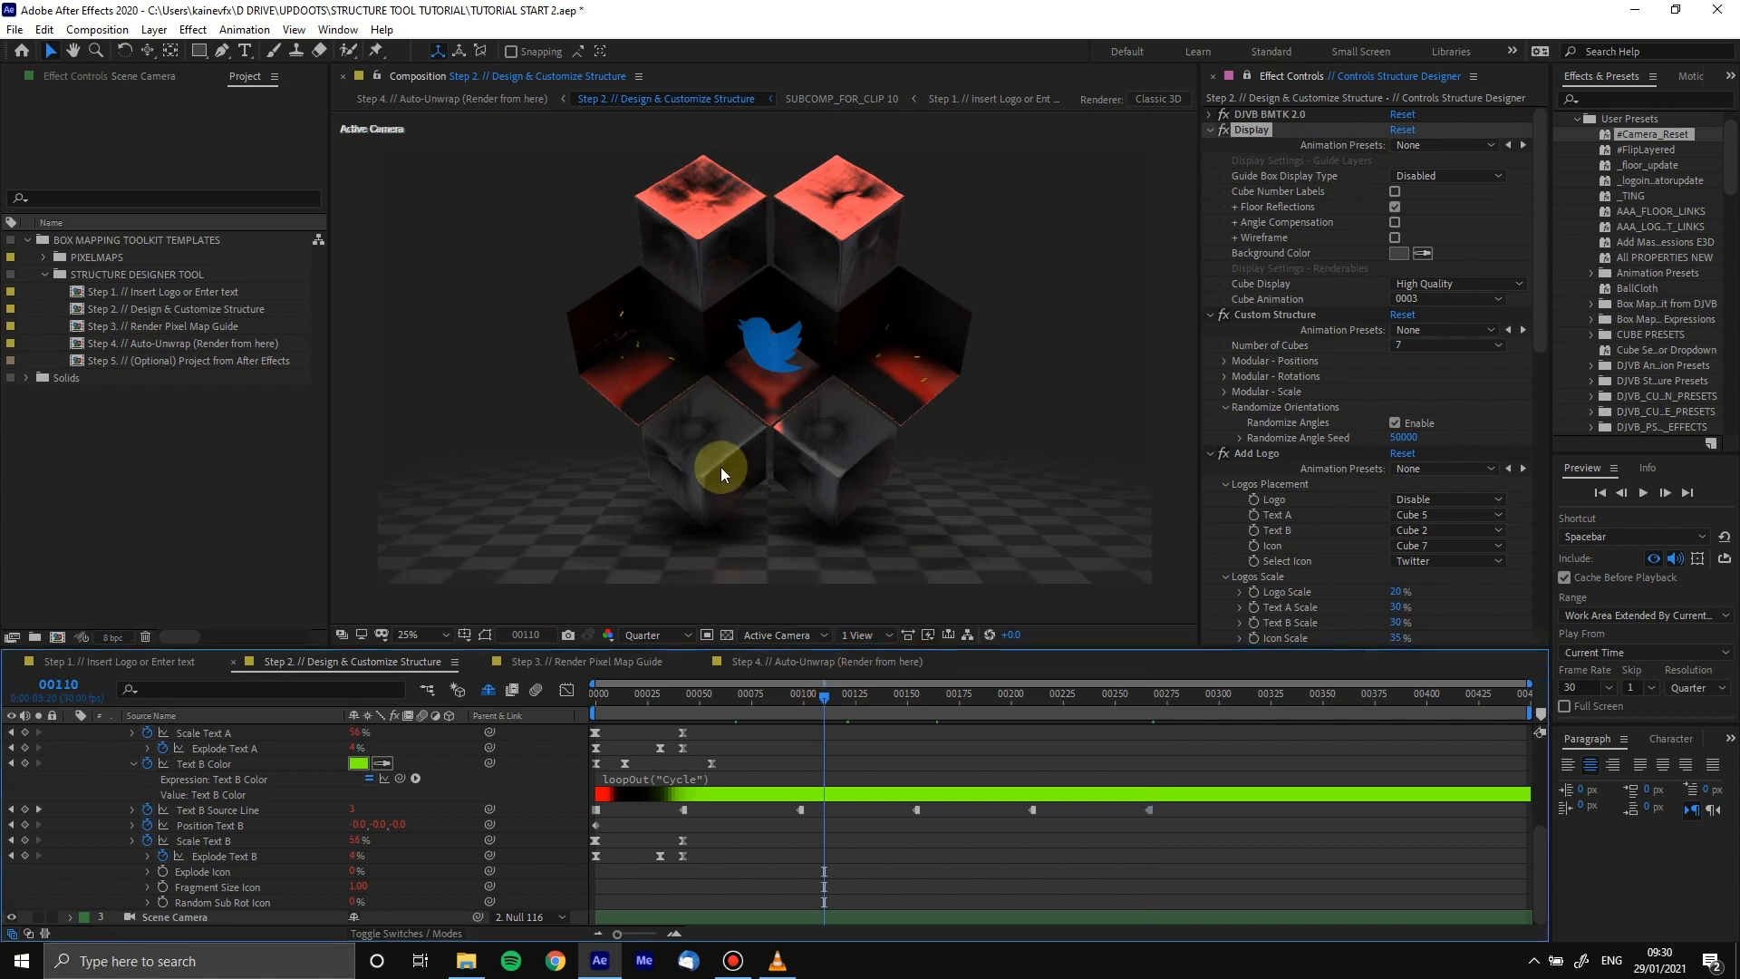
scroll(771, 242, "up", 2)
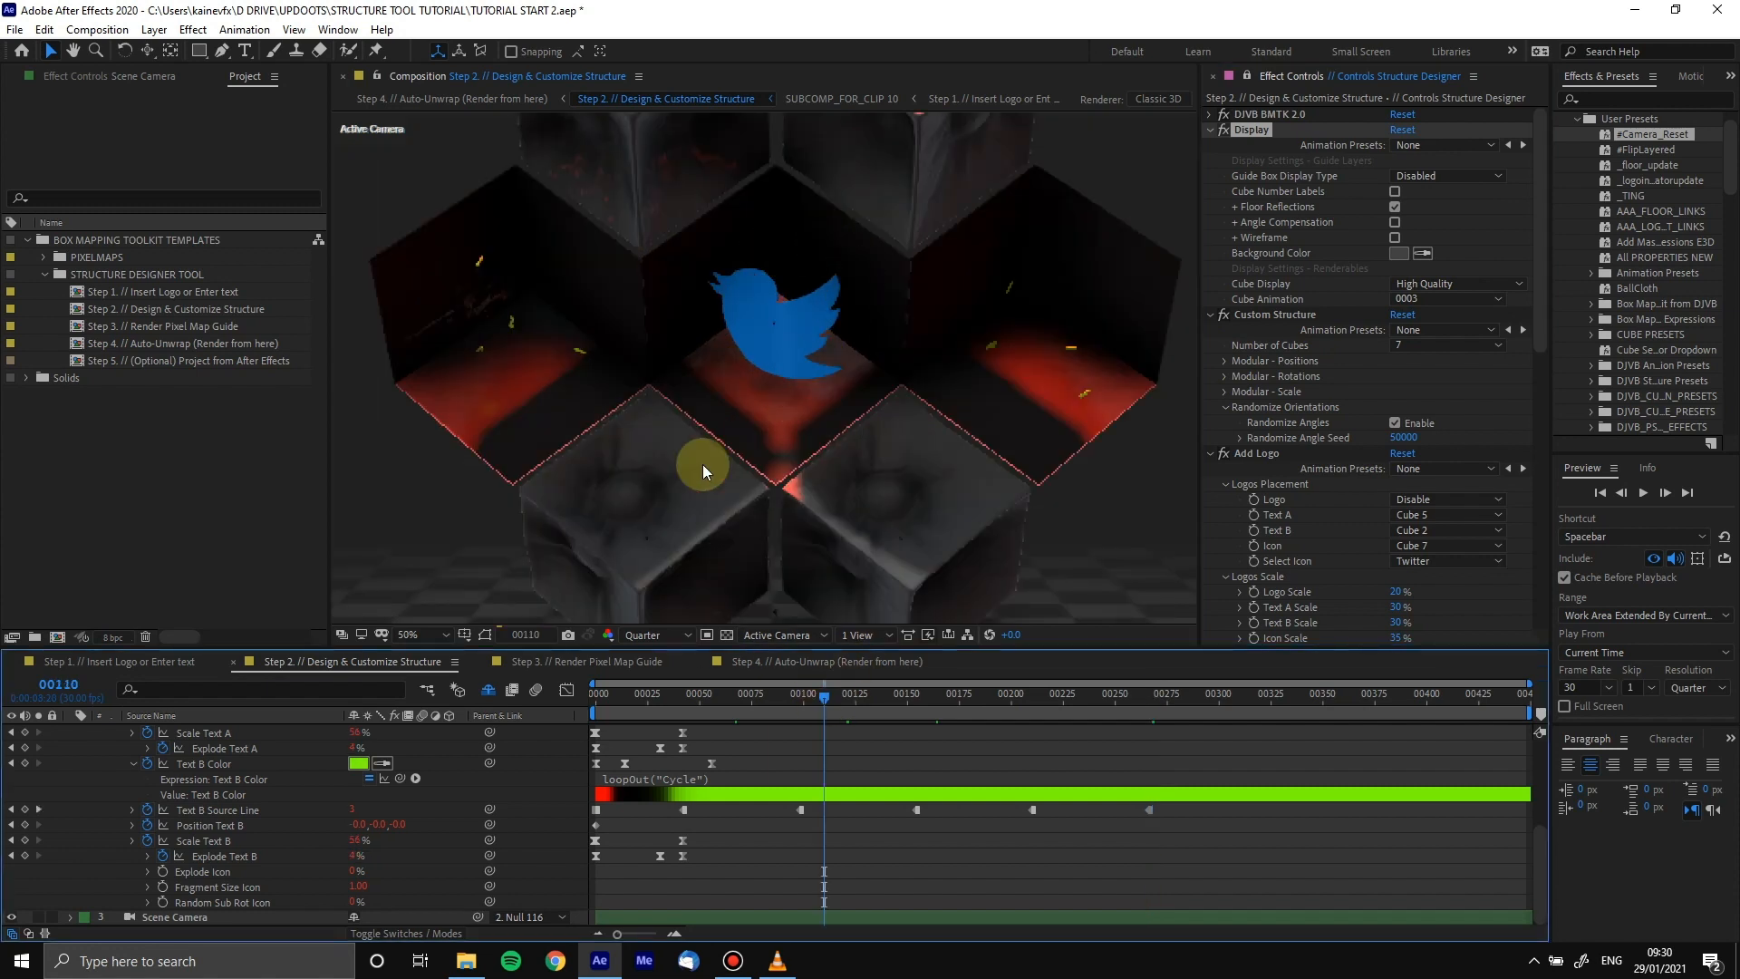
scroll(753, 286, "down", 2)
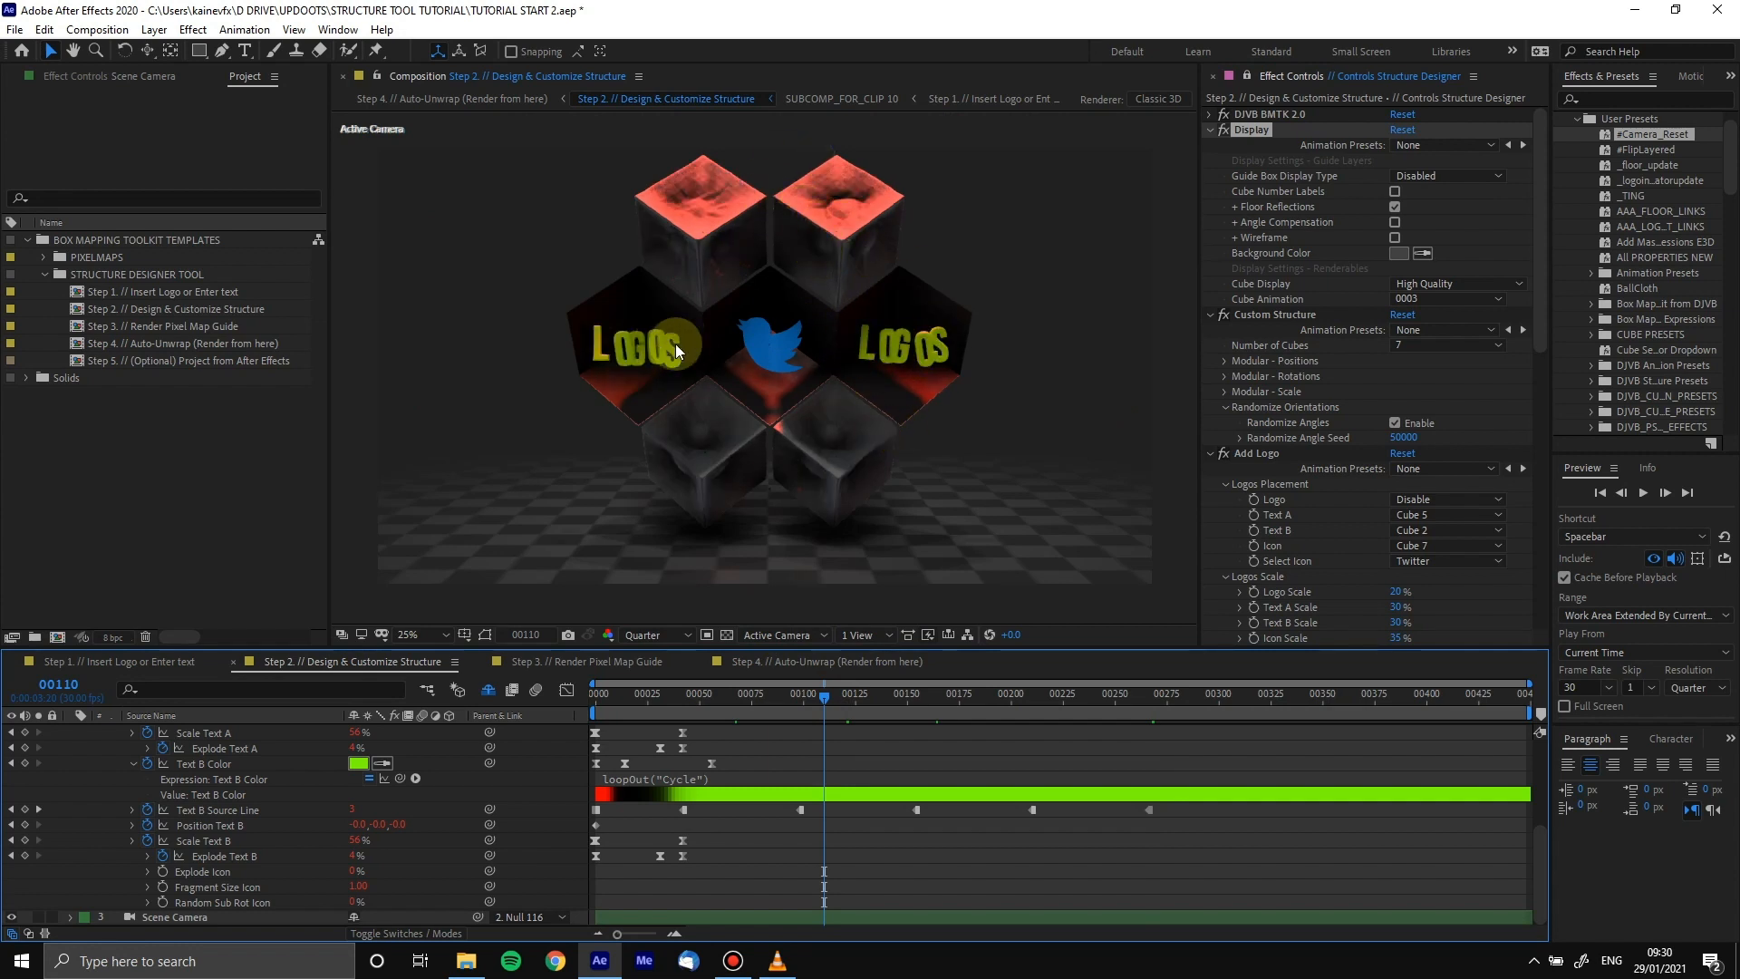
Collapse the Icon Logo Animator, expand Text Animator A and check the text colour at the first frame
left_click_drag(1543, 267, 1541, 548)
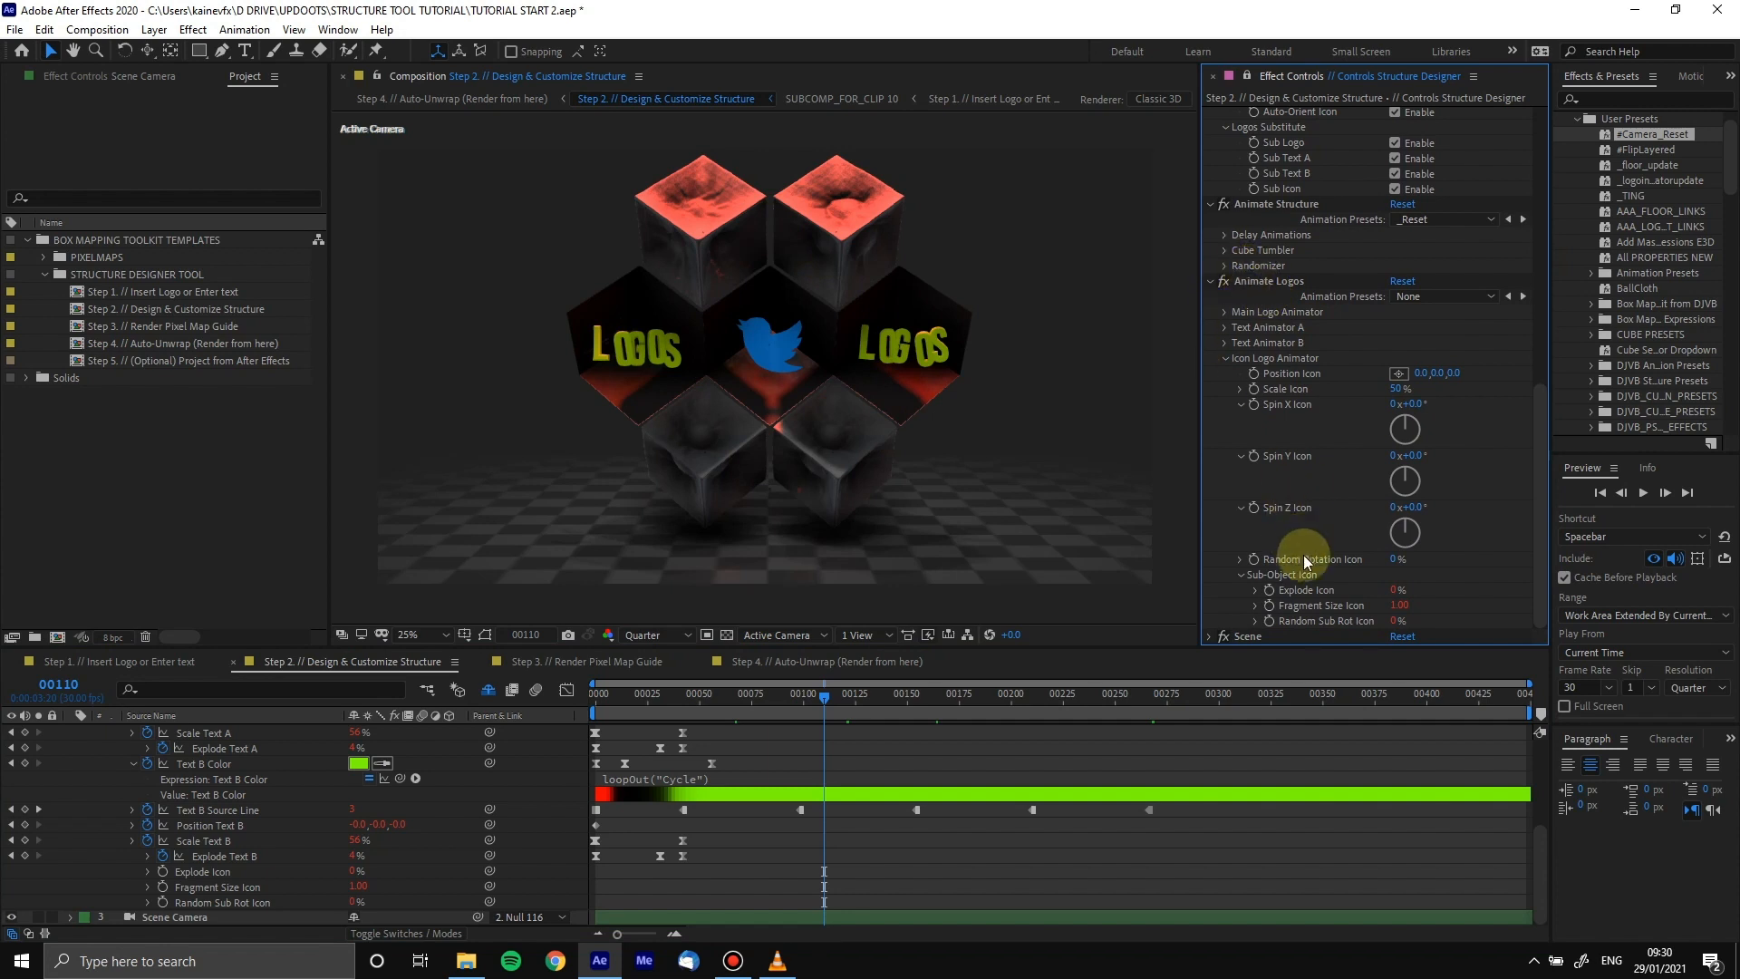
left_click(1223, 358)
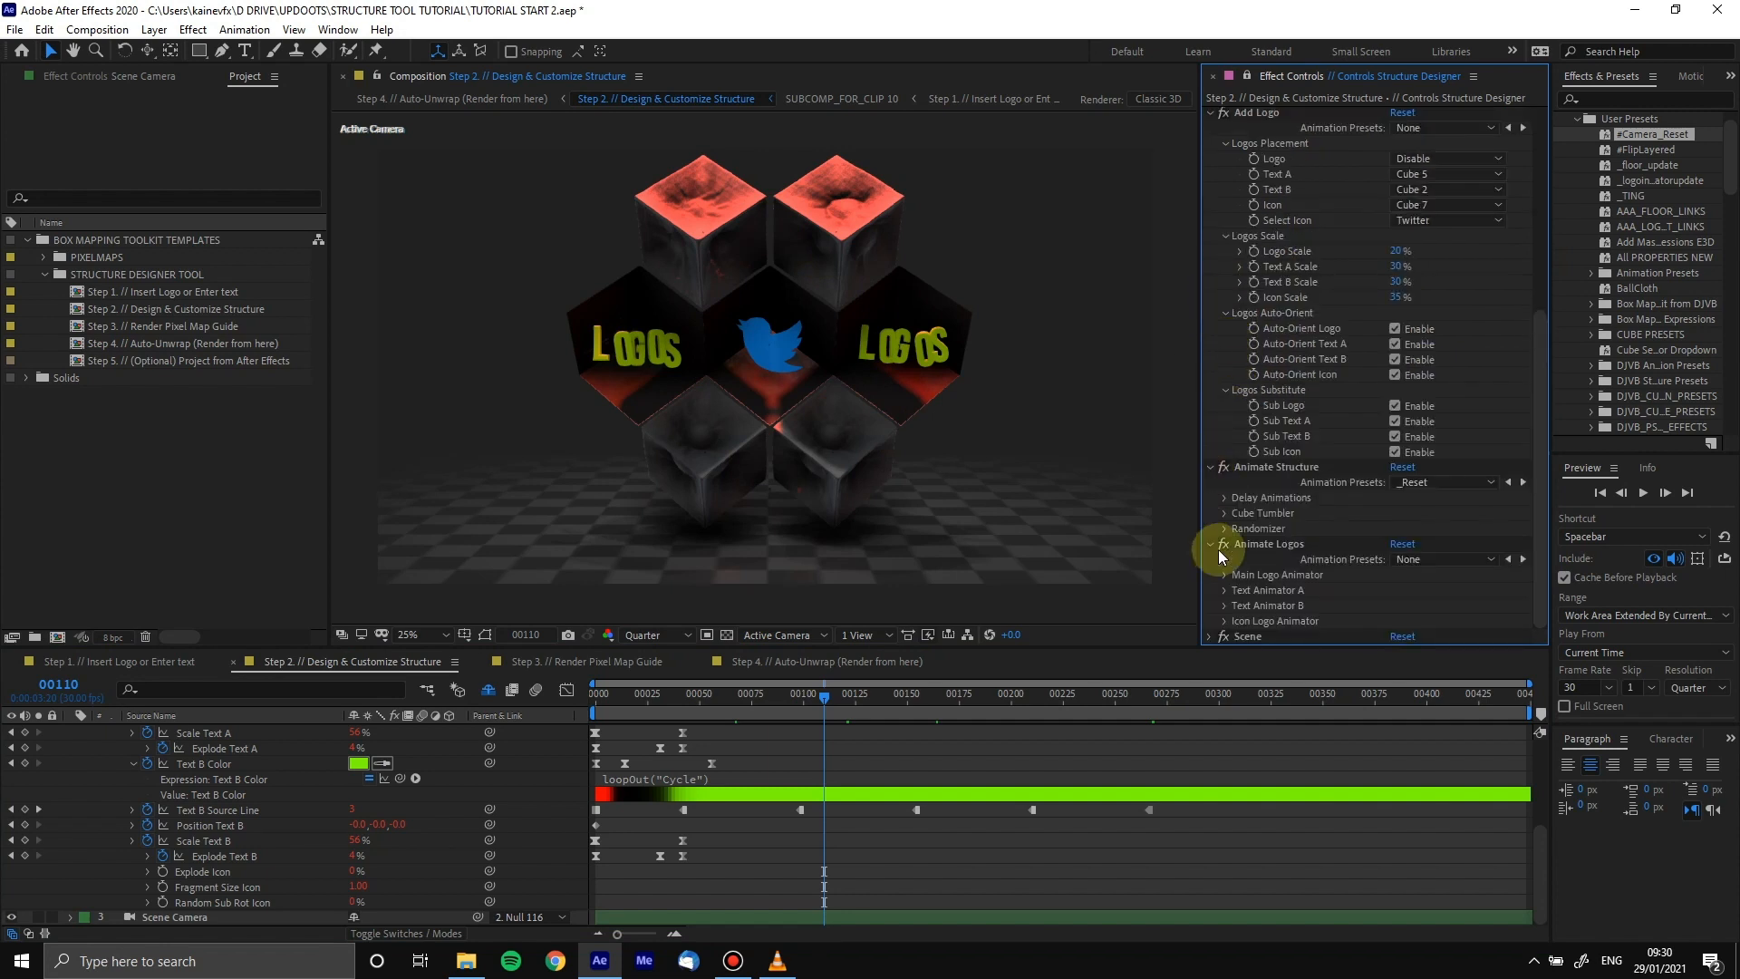
left_click(1225, 590)
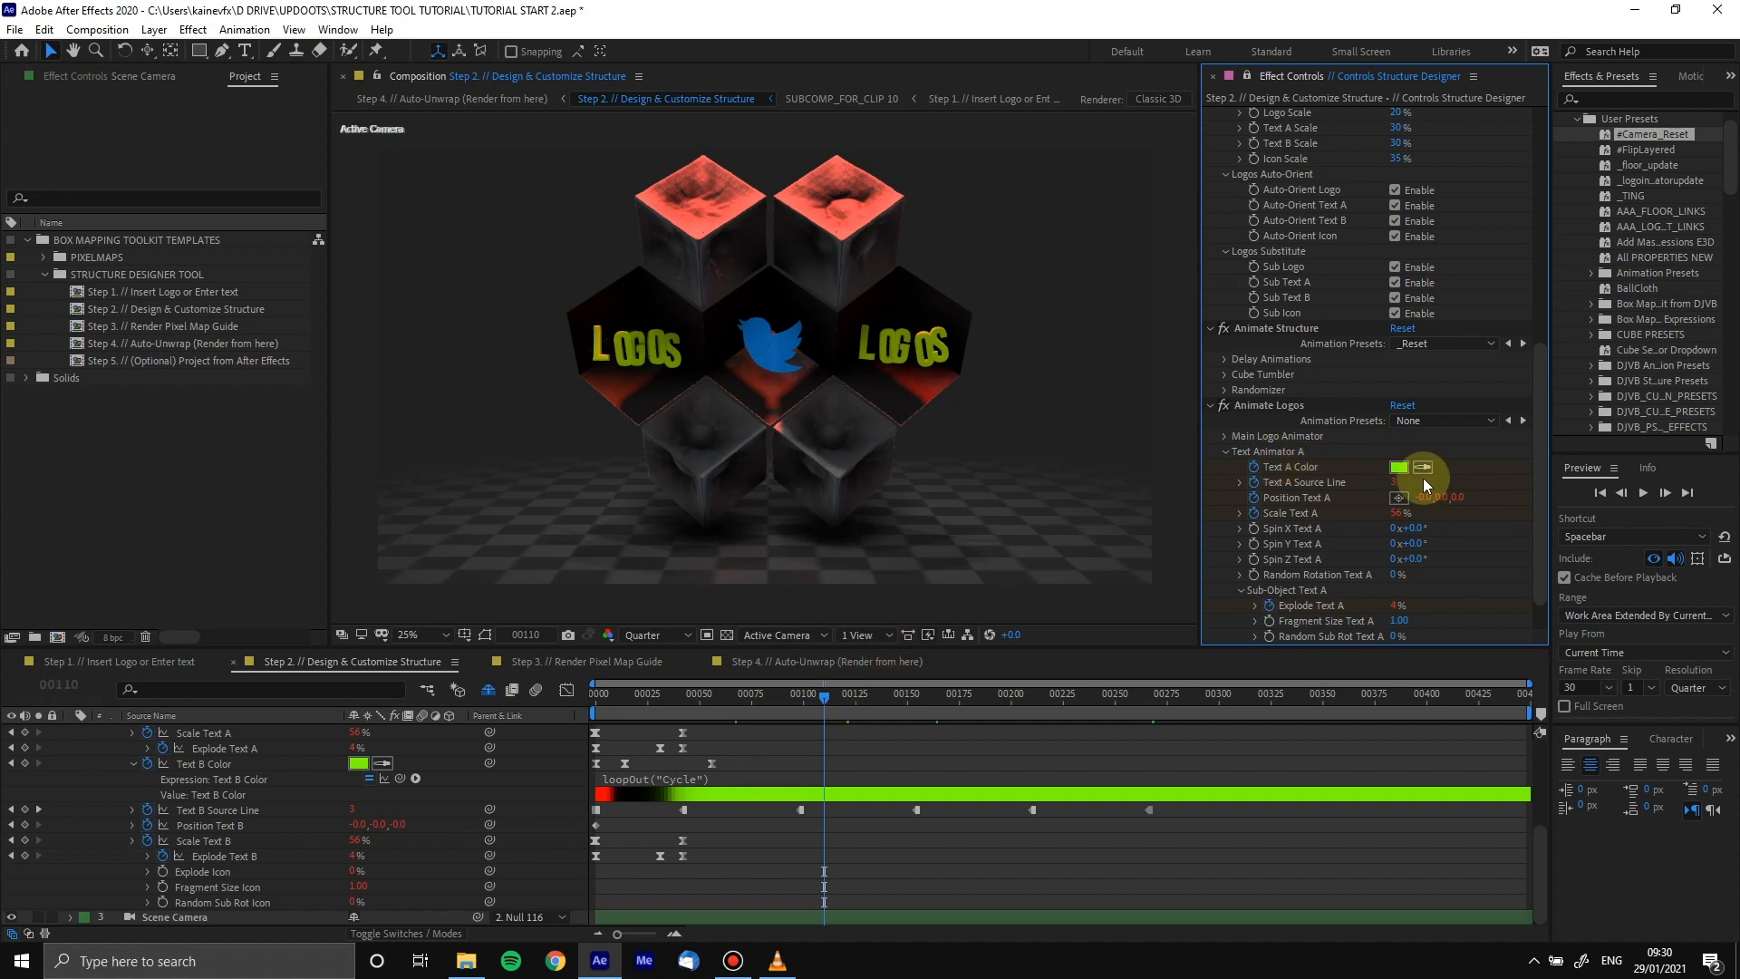
left_click(626, 705)
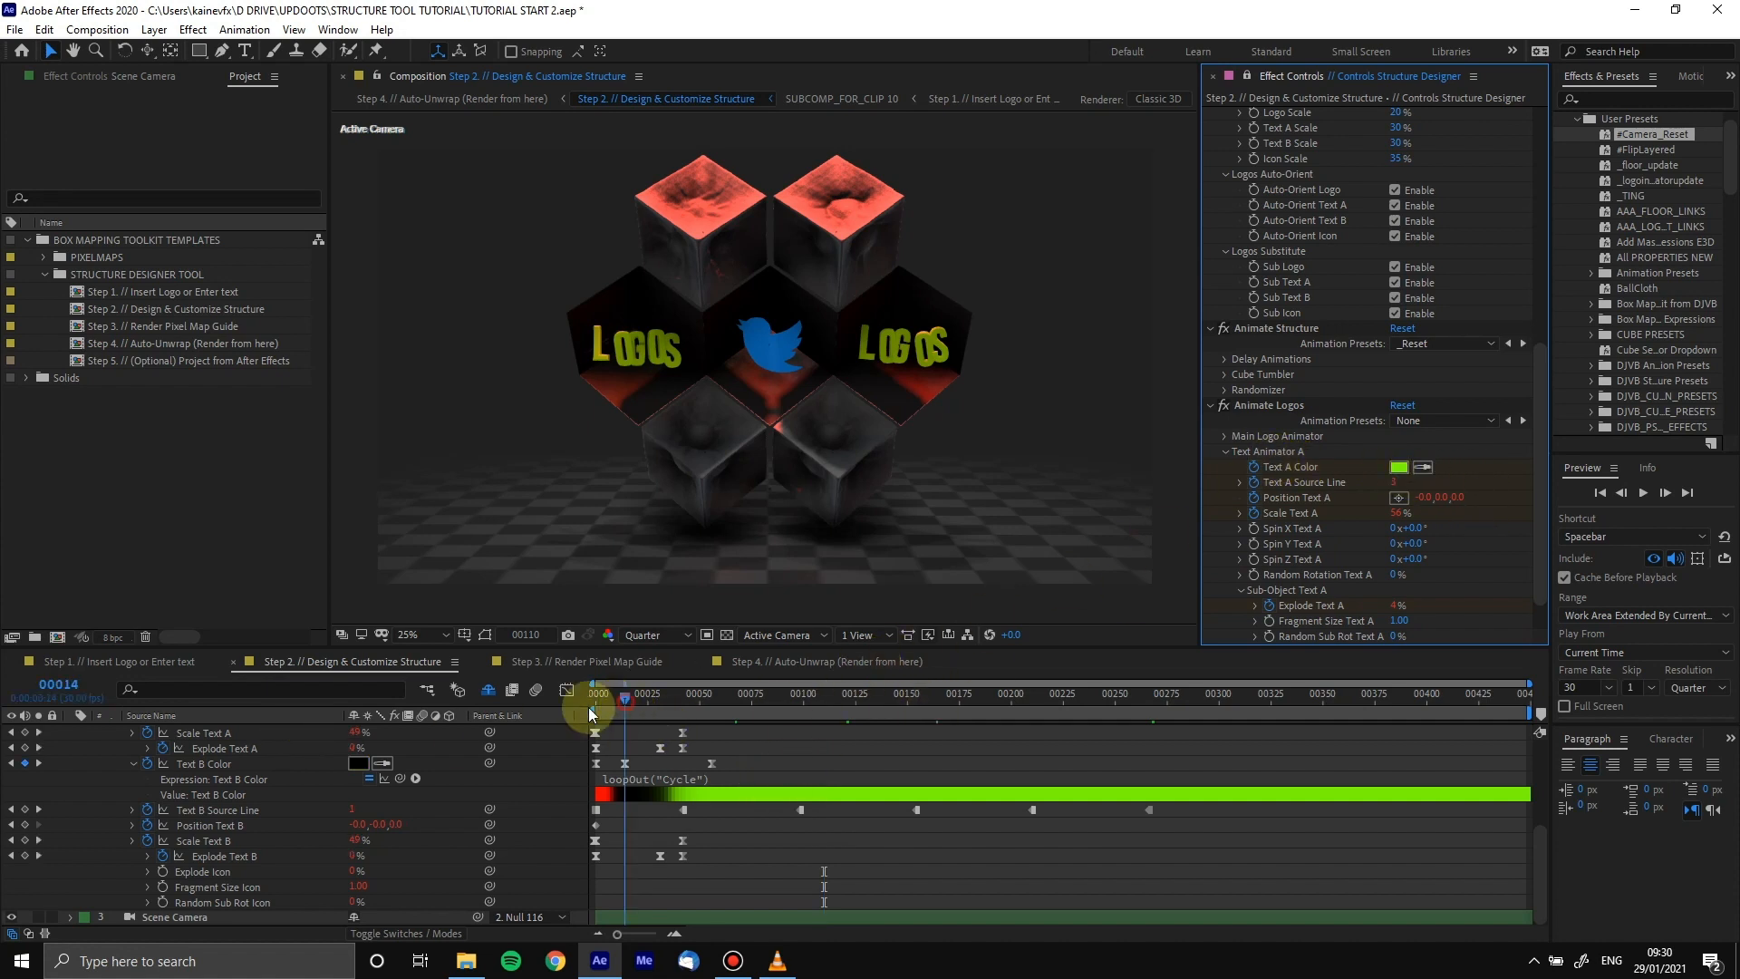
left_click(589, 707)
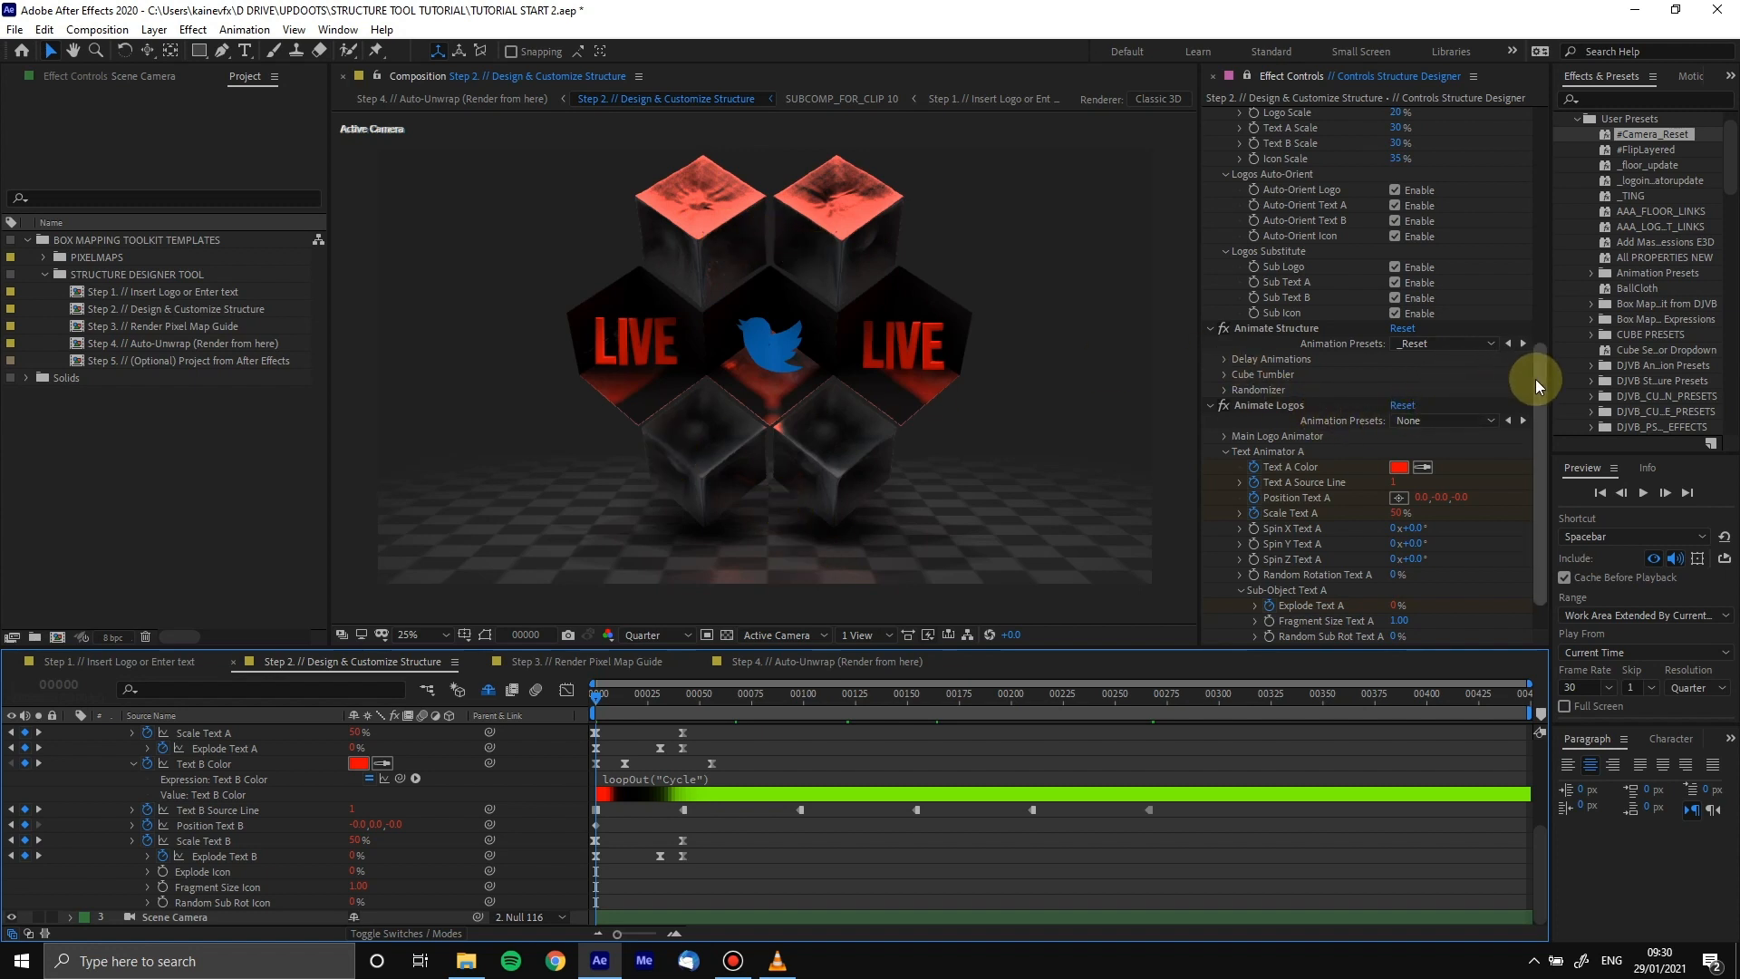
Expand the Delay Animations and Randomizer groups of Animate Structure and enable Stagger Delays
left_click_drag(1535, 379, 1535, 351)
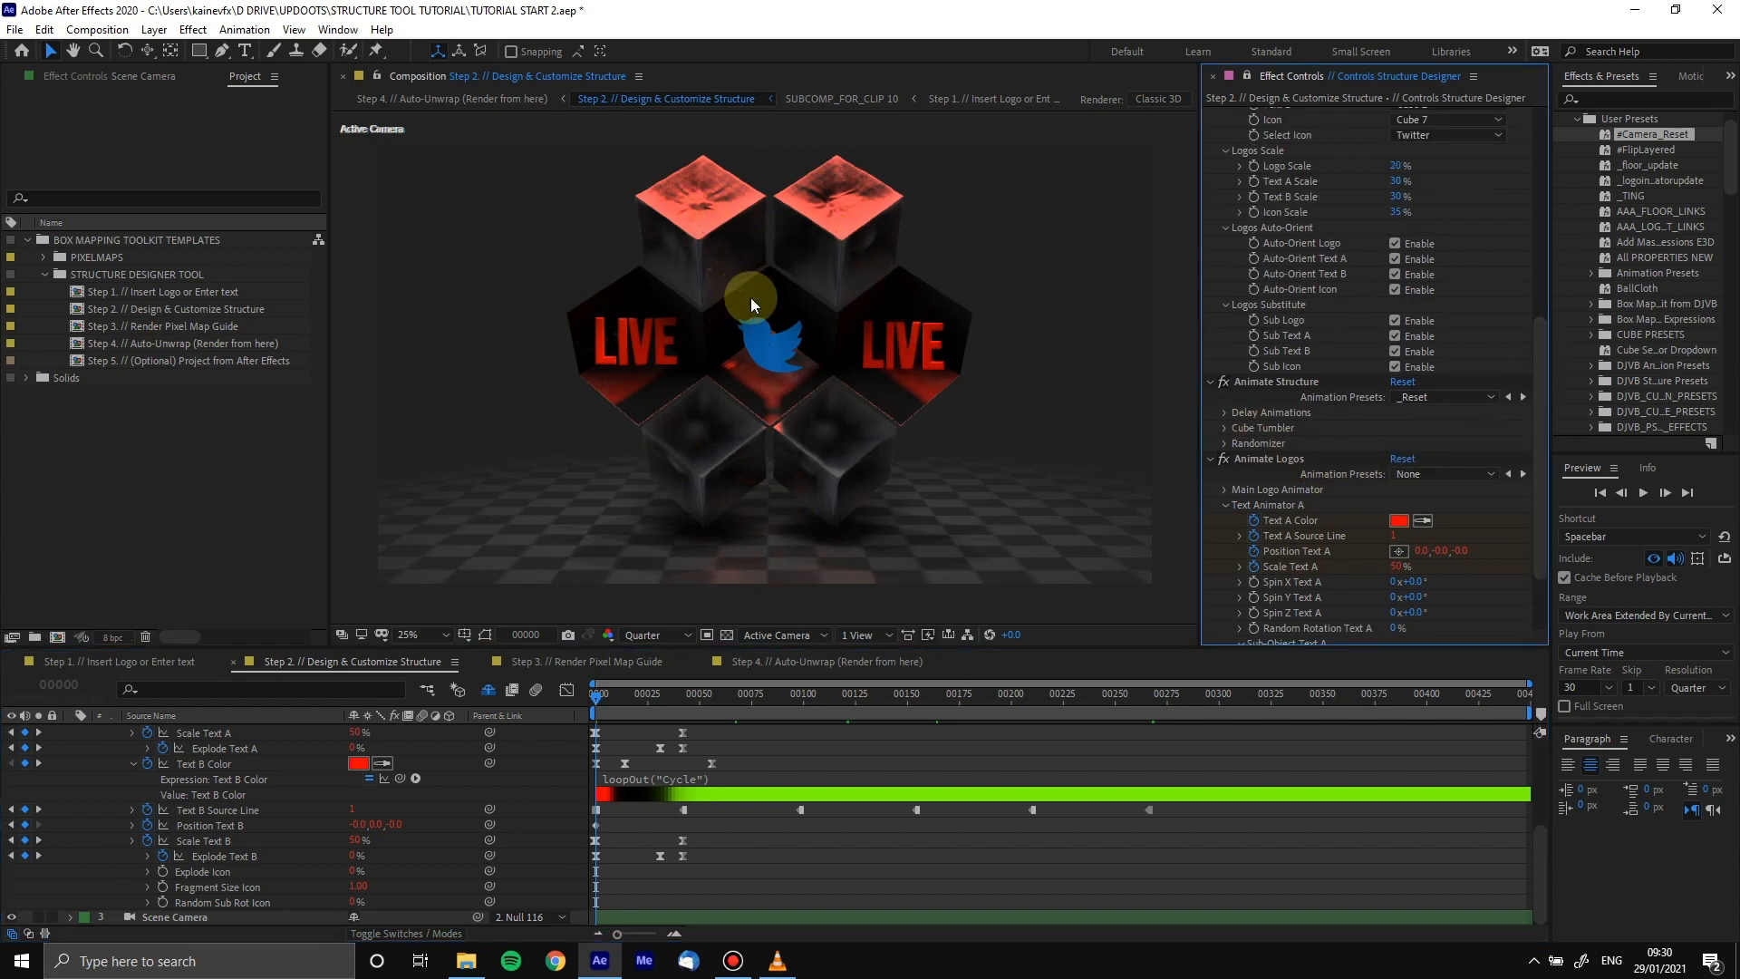
left_click_drag(1542, 411, 1514, 274)
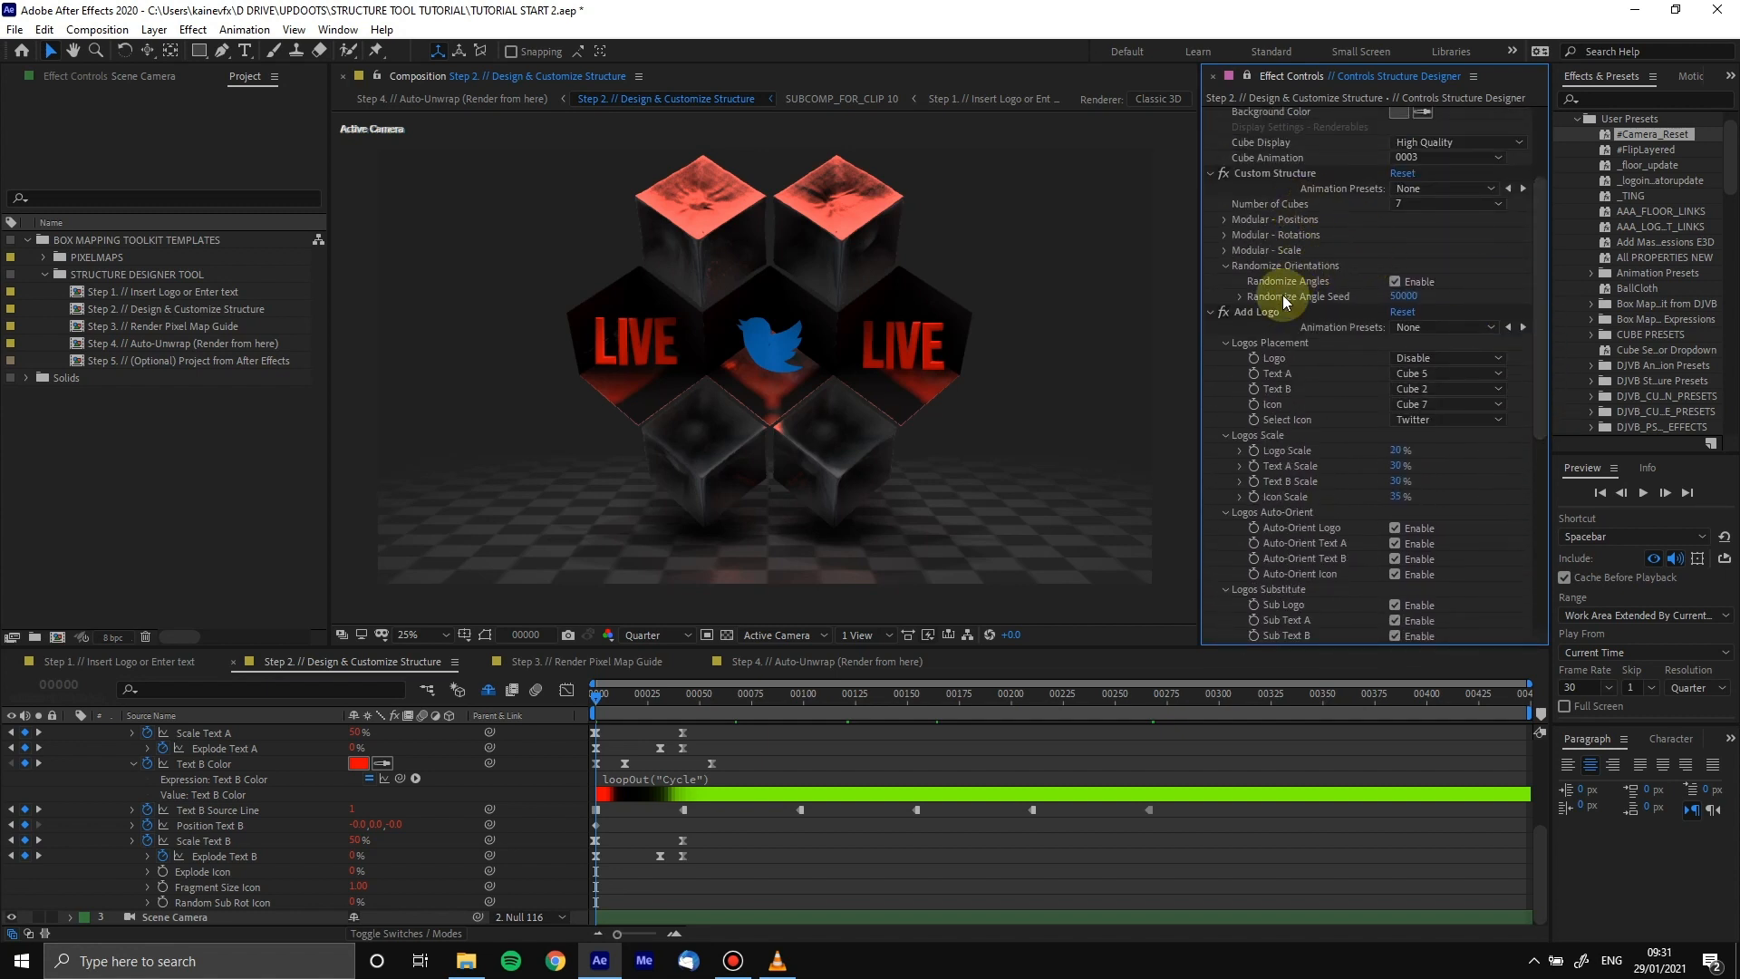
scroll(1330, 465, "down", 3)
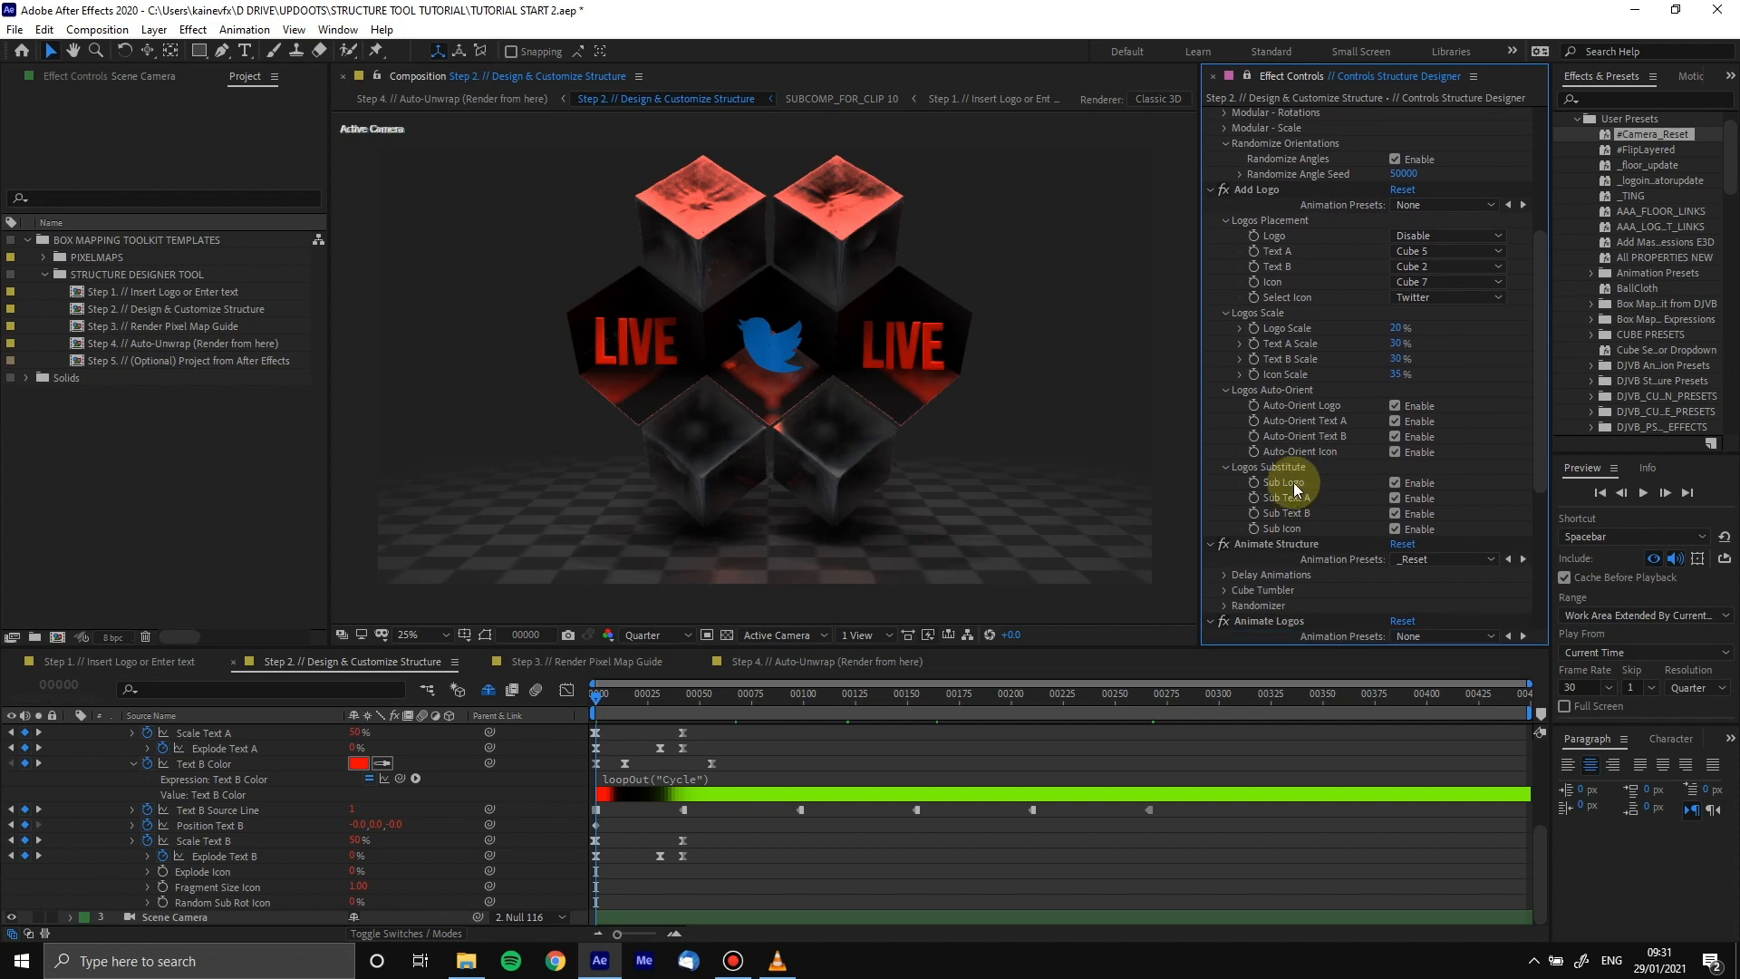
left_click(1226, 575)
scroll(1333, 453, "down", 5)
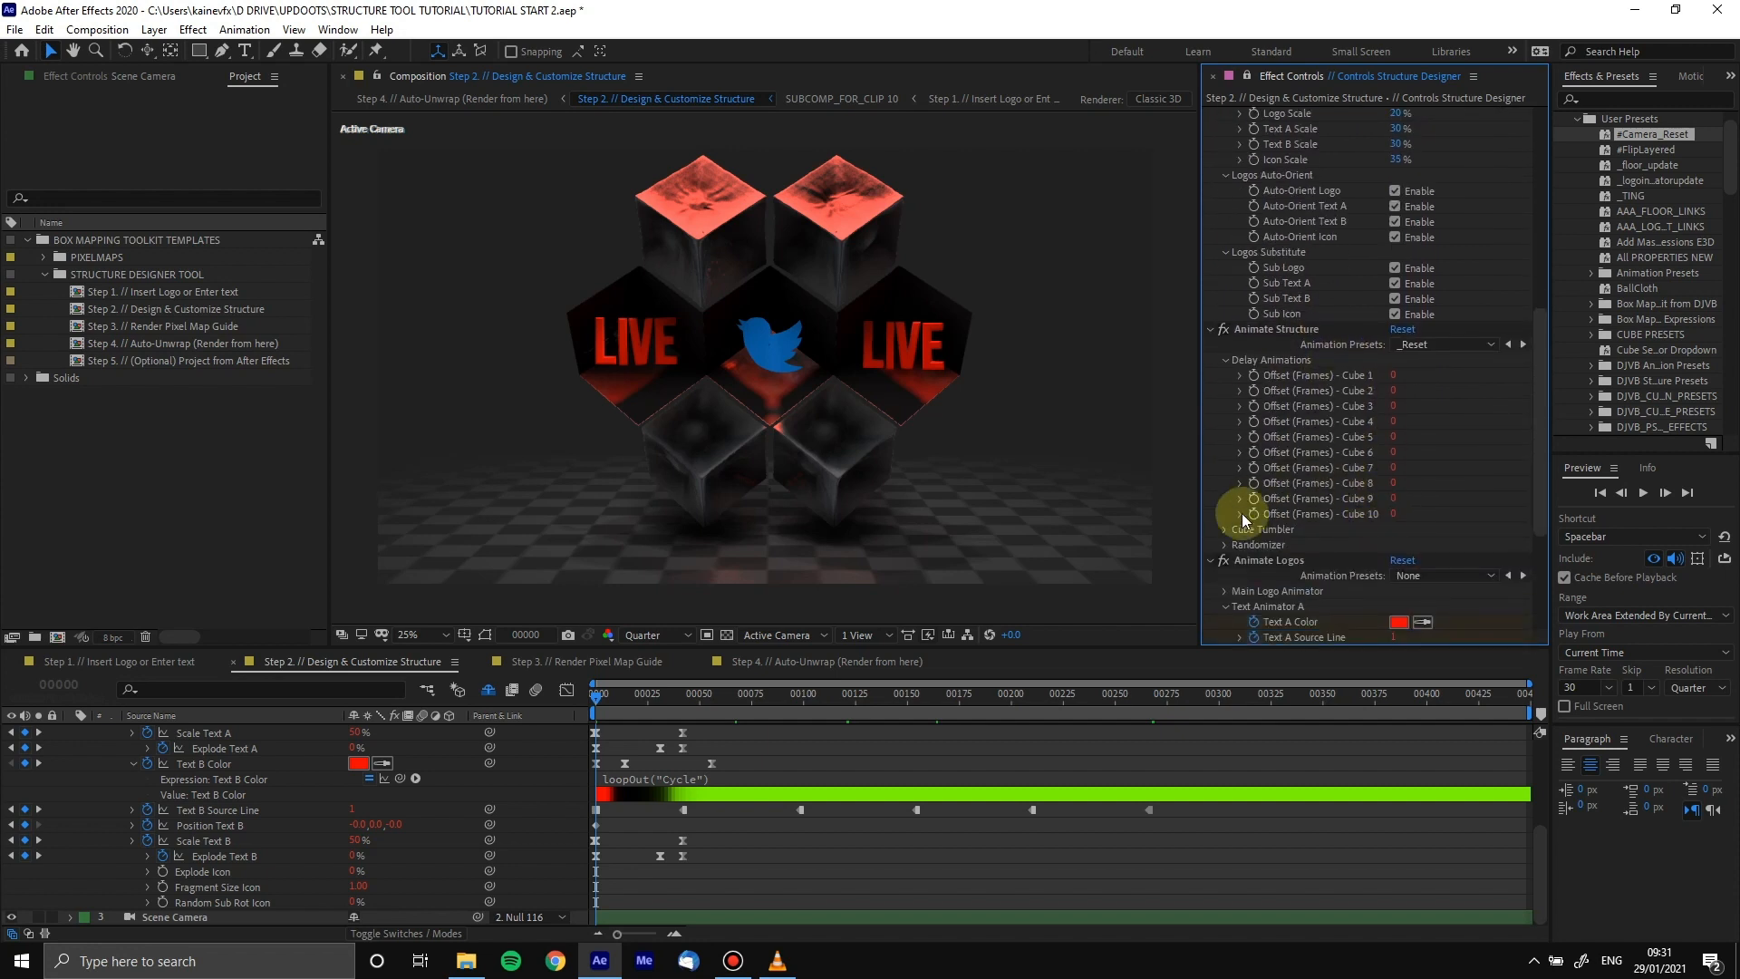
left_click(1226, 544)
left_click(1403, 563)
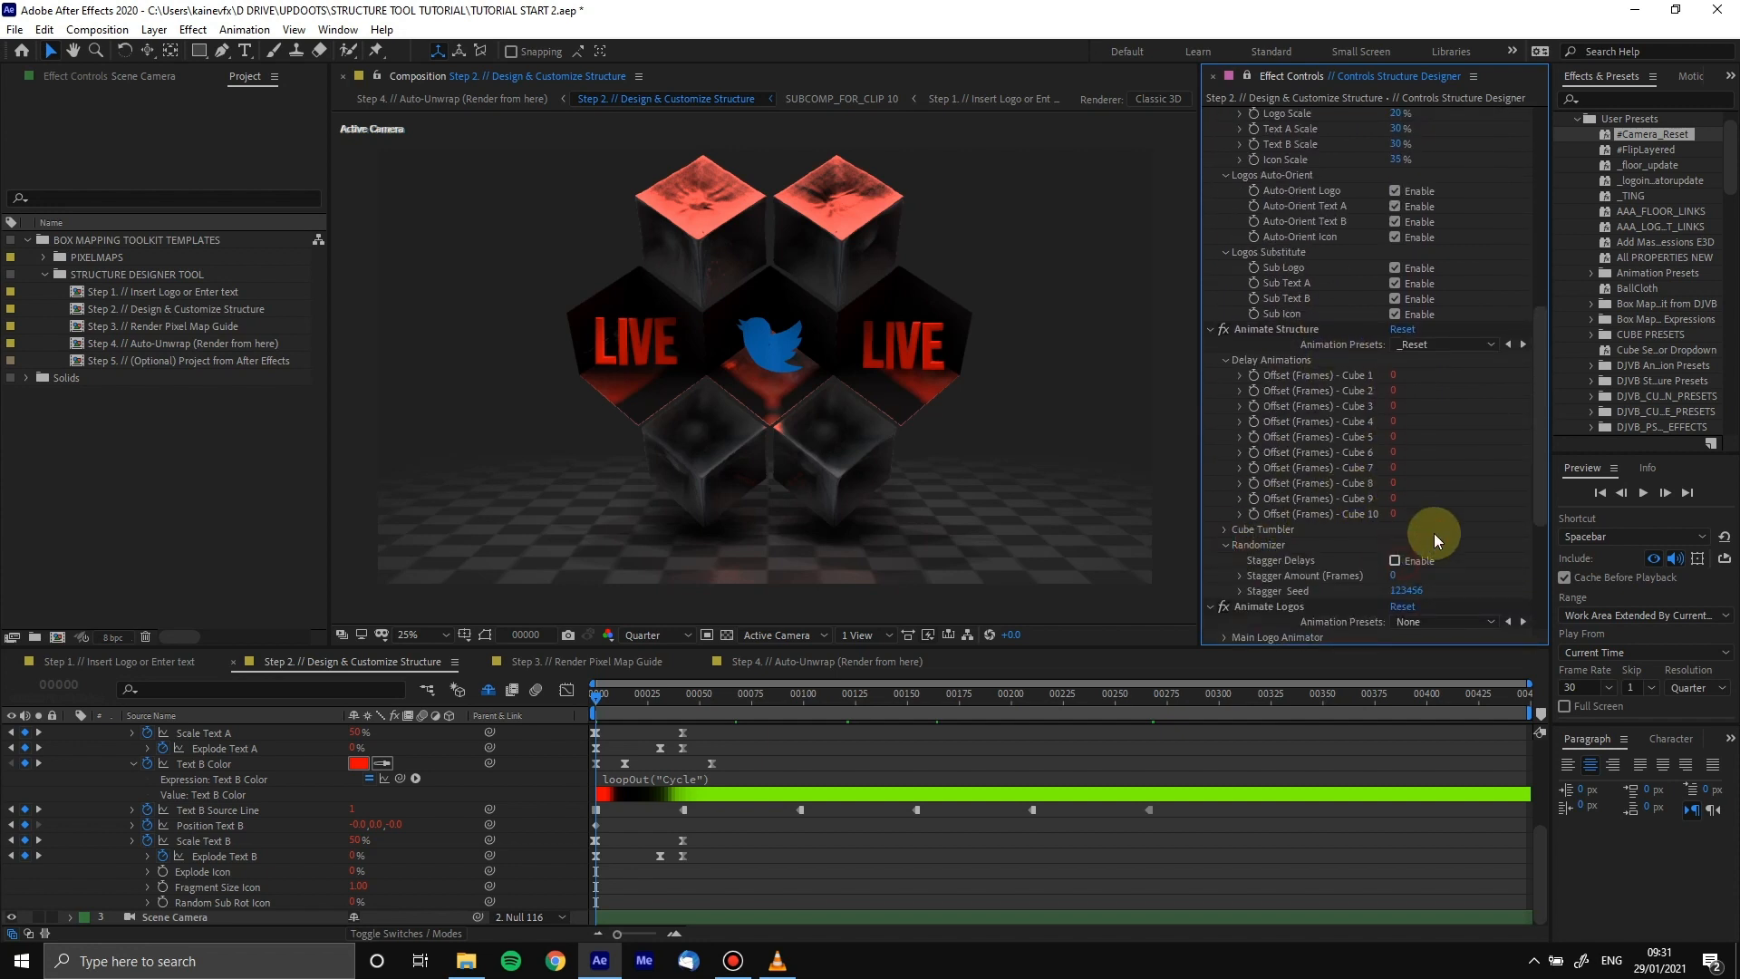
Try a Stagger Amount of 112 frames in the Randomizer and settle on 56 frames
left_click(1396, 575)
type("112")
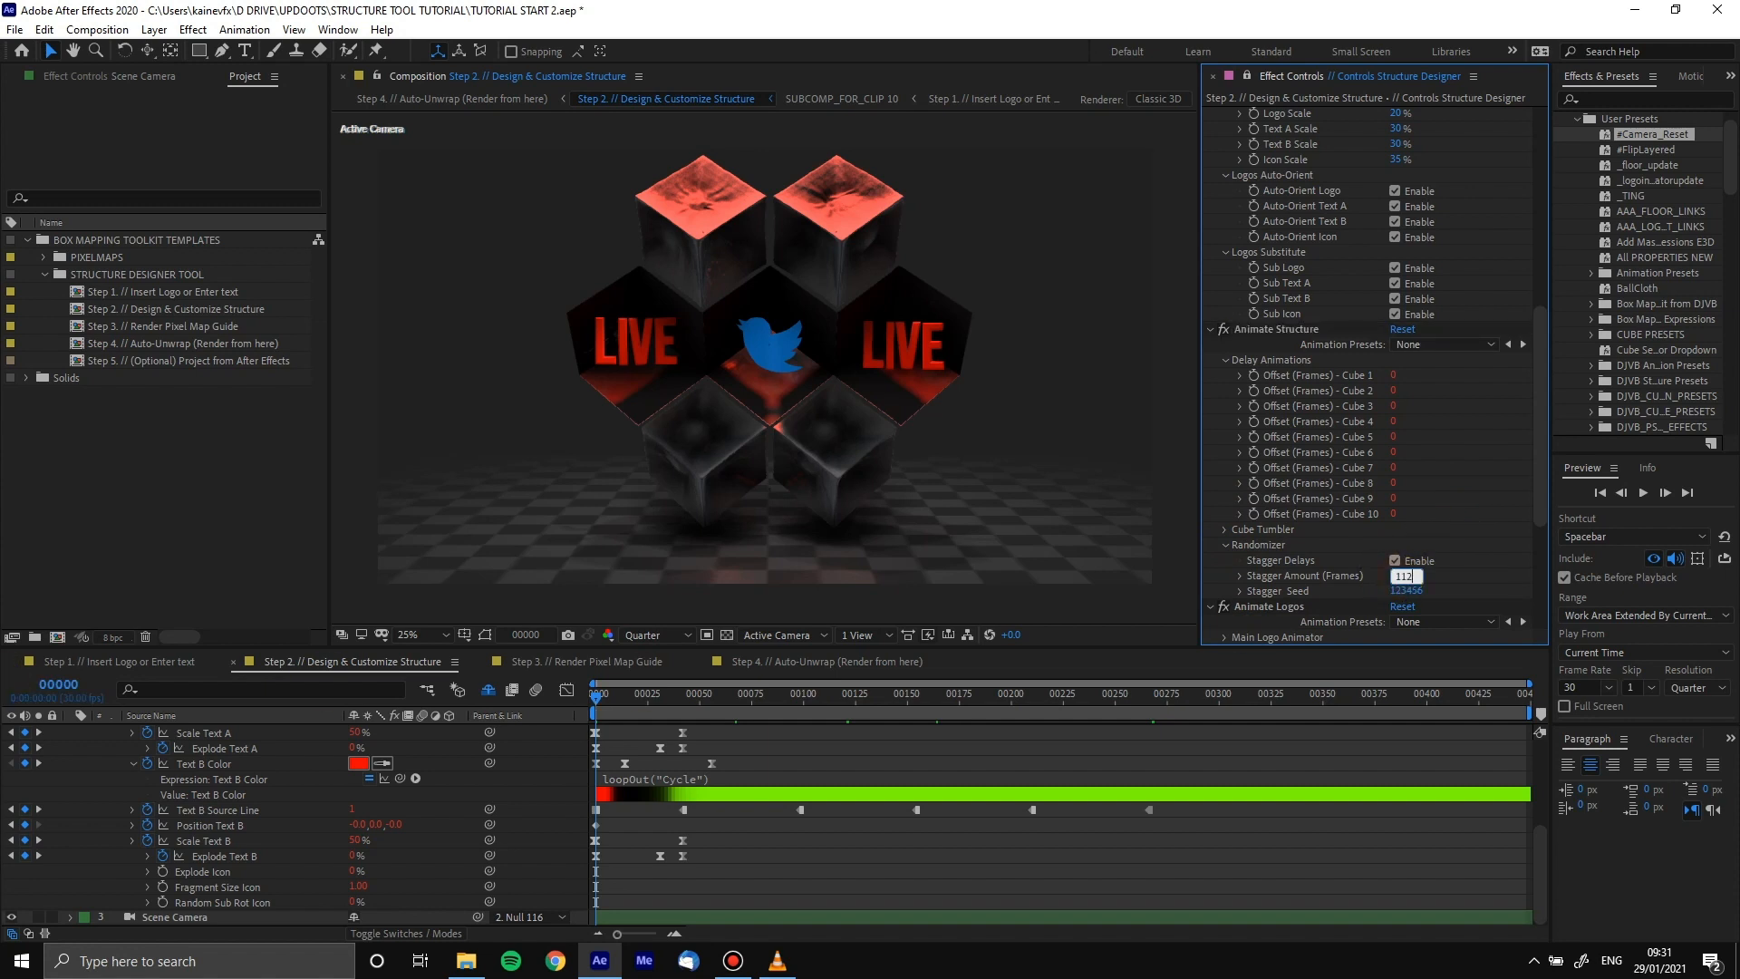
key("Return")
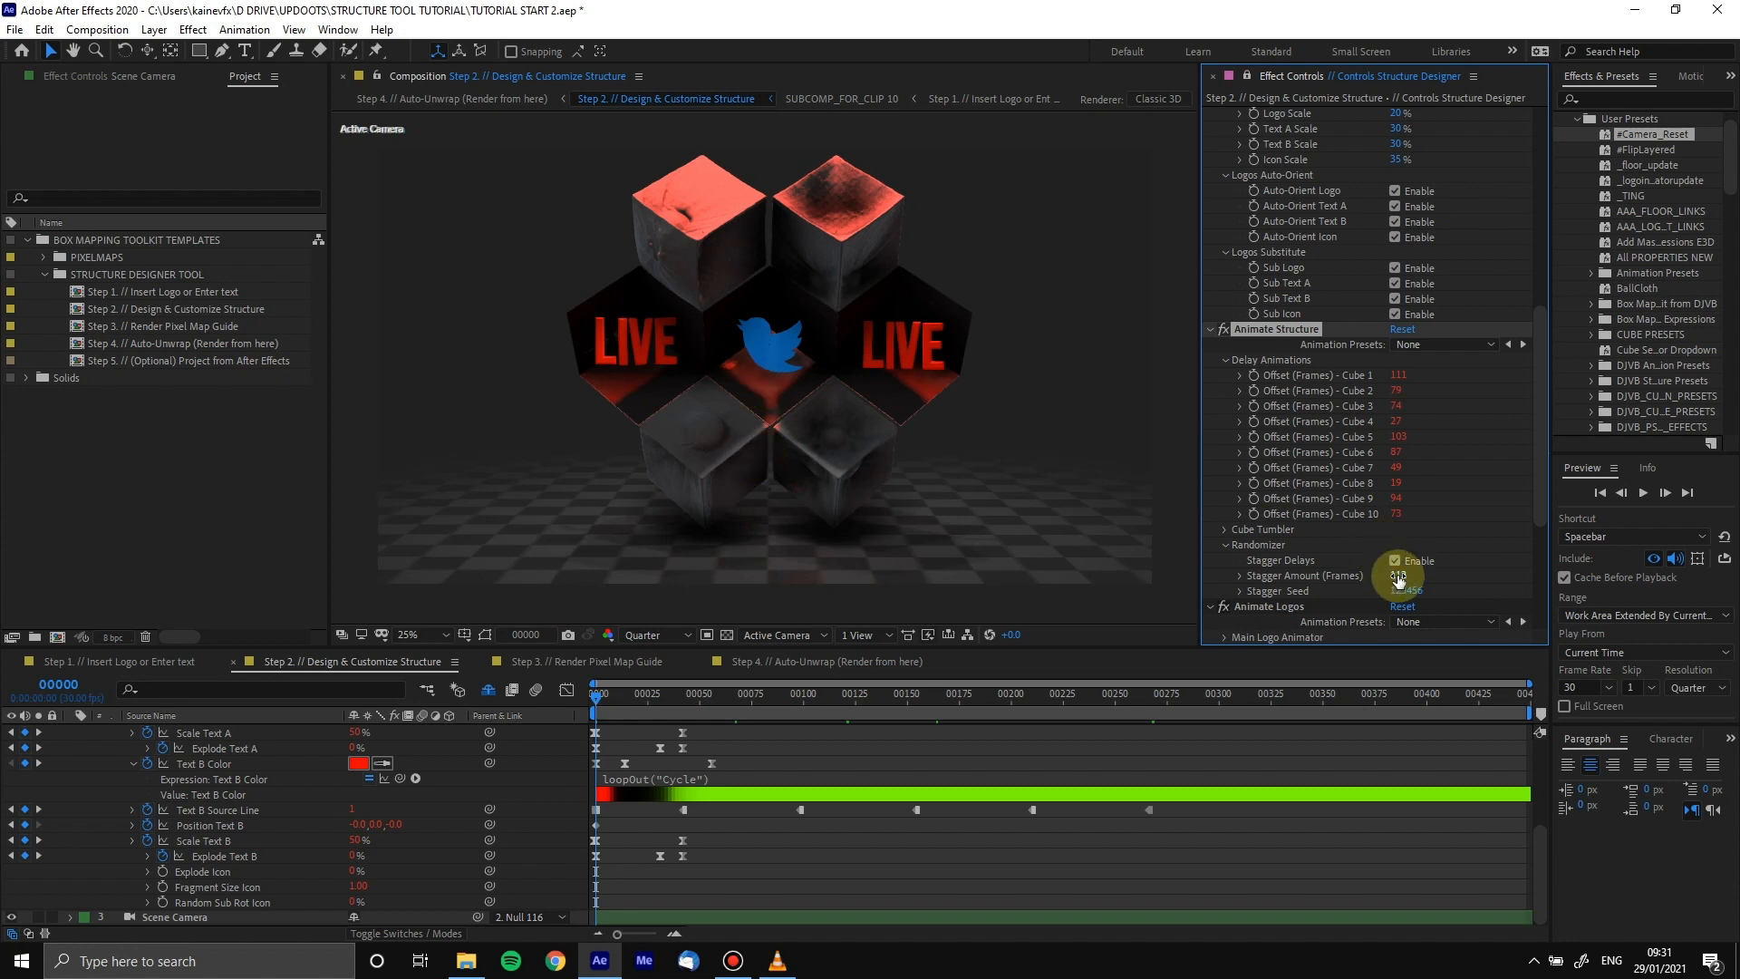
left_click_drag(1398, 580, 209, 489)
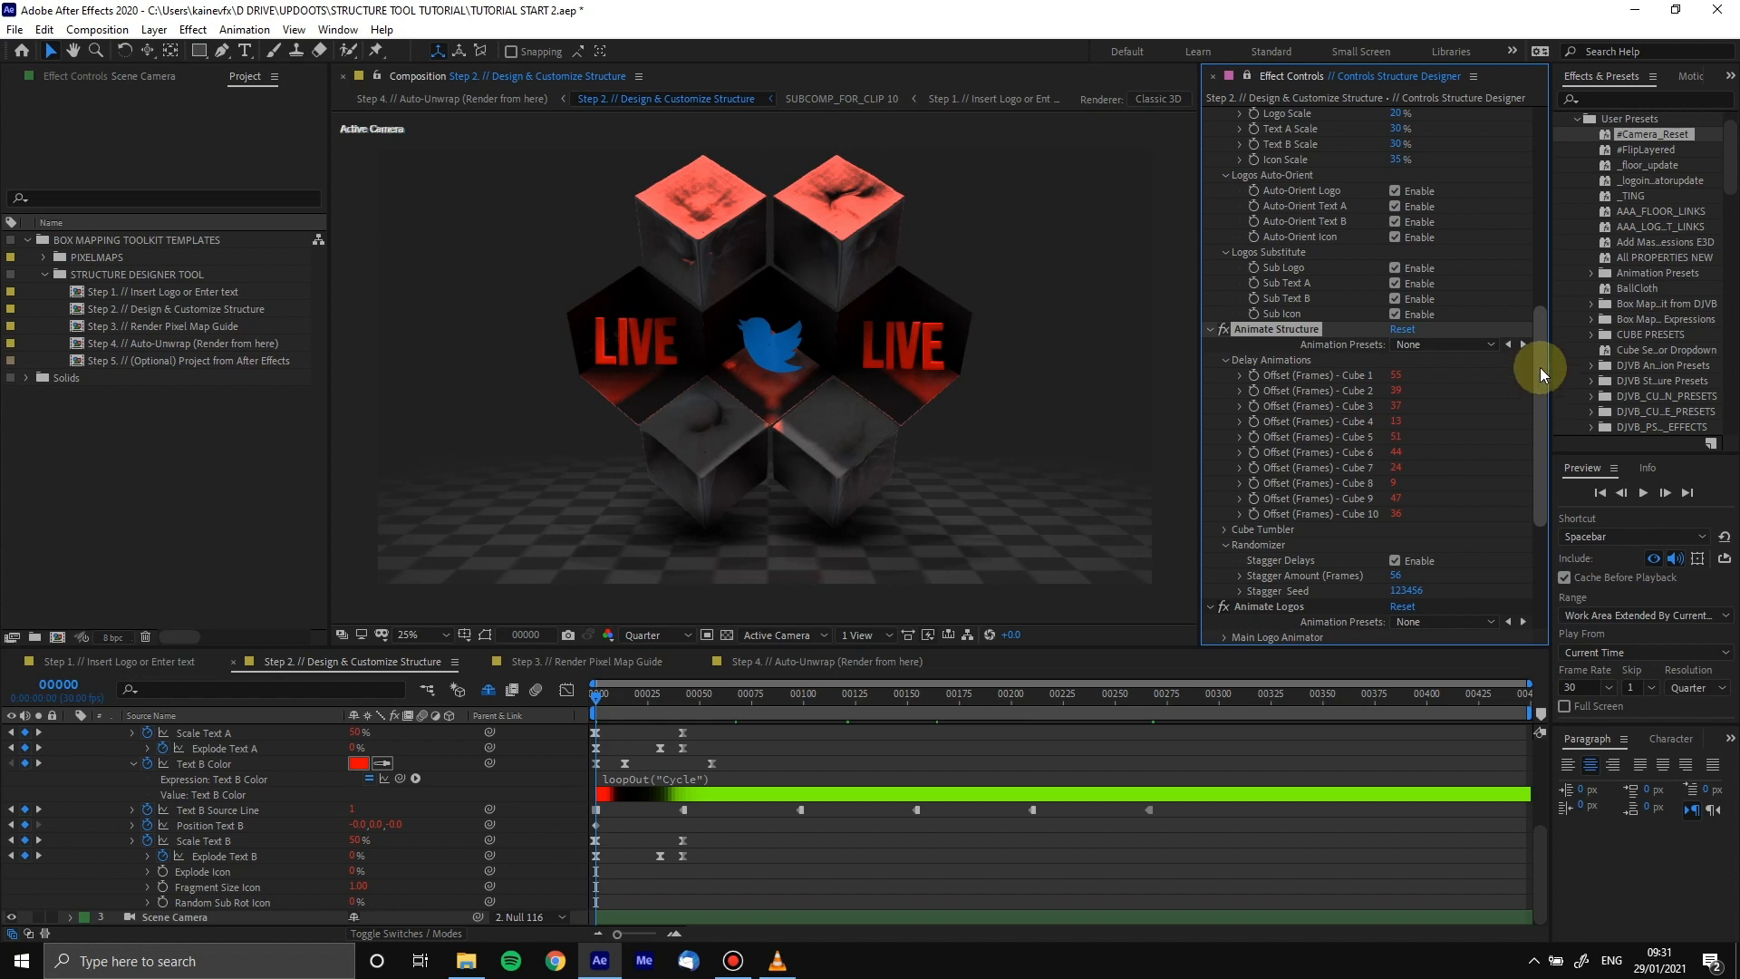
Apply the Angled Pyramid 10 Cubes preset to the Custom Structure effect
left_click_drag(1541, 367, 1548, 145)
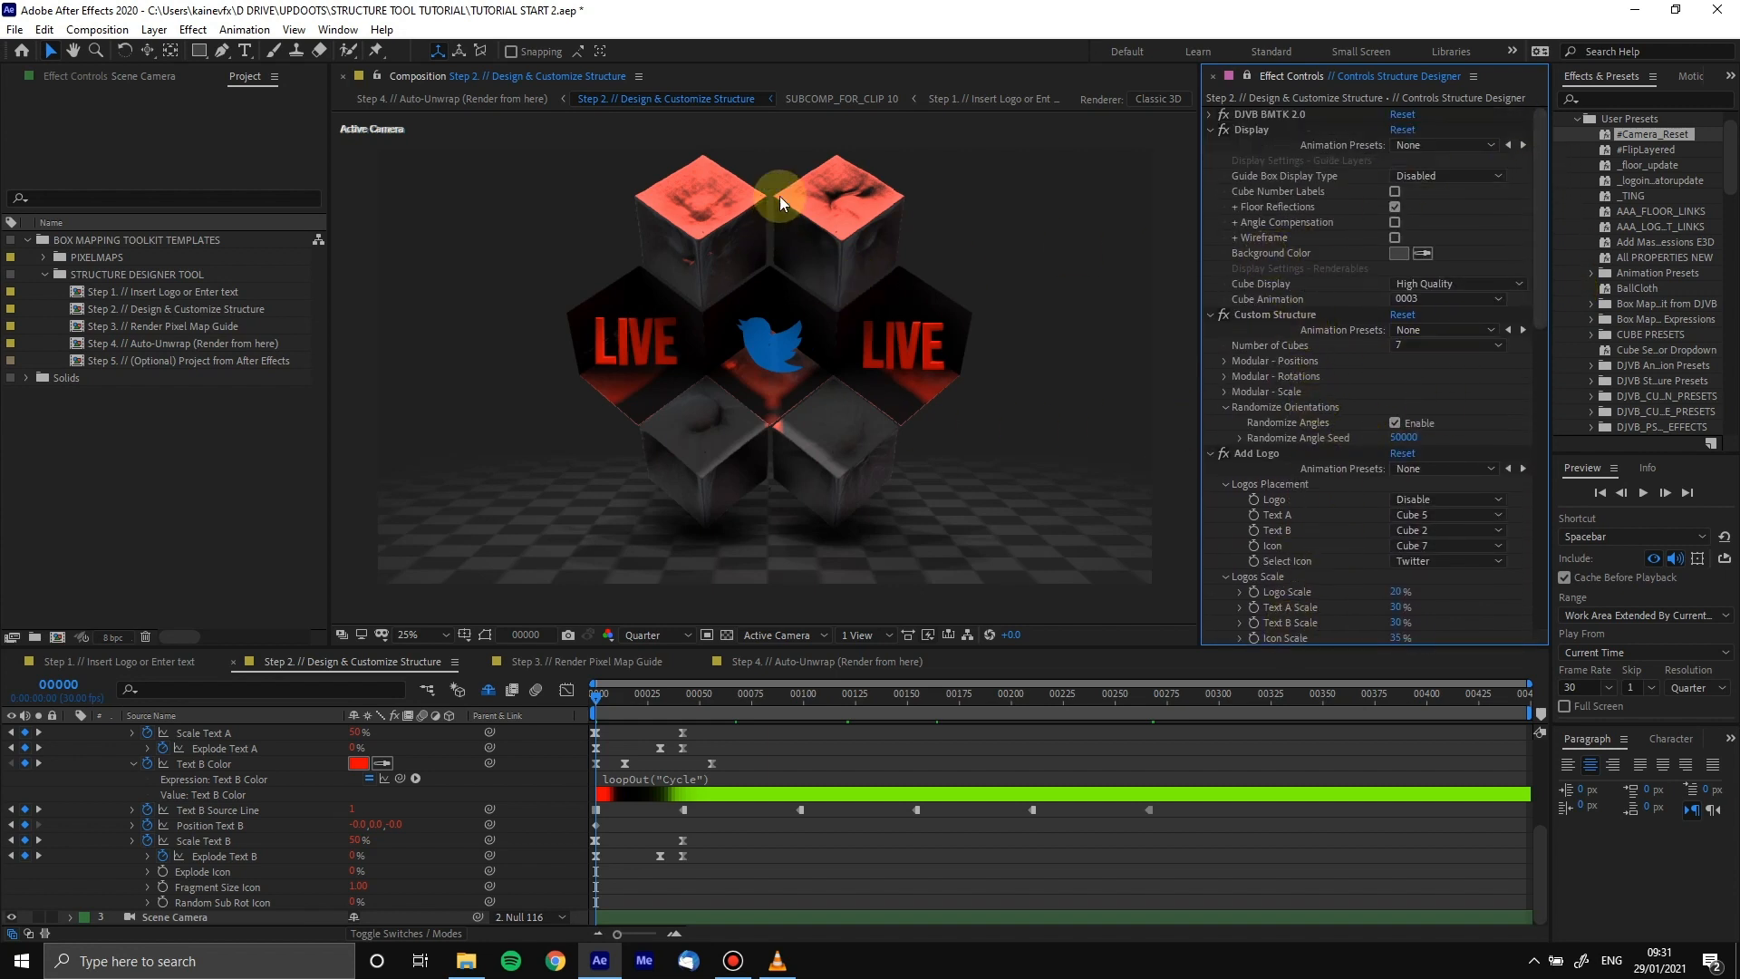
left_click(1417, 334)
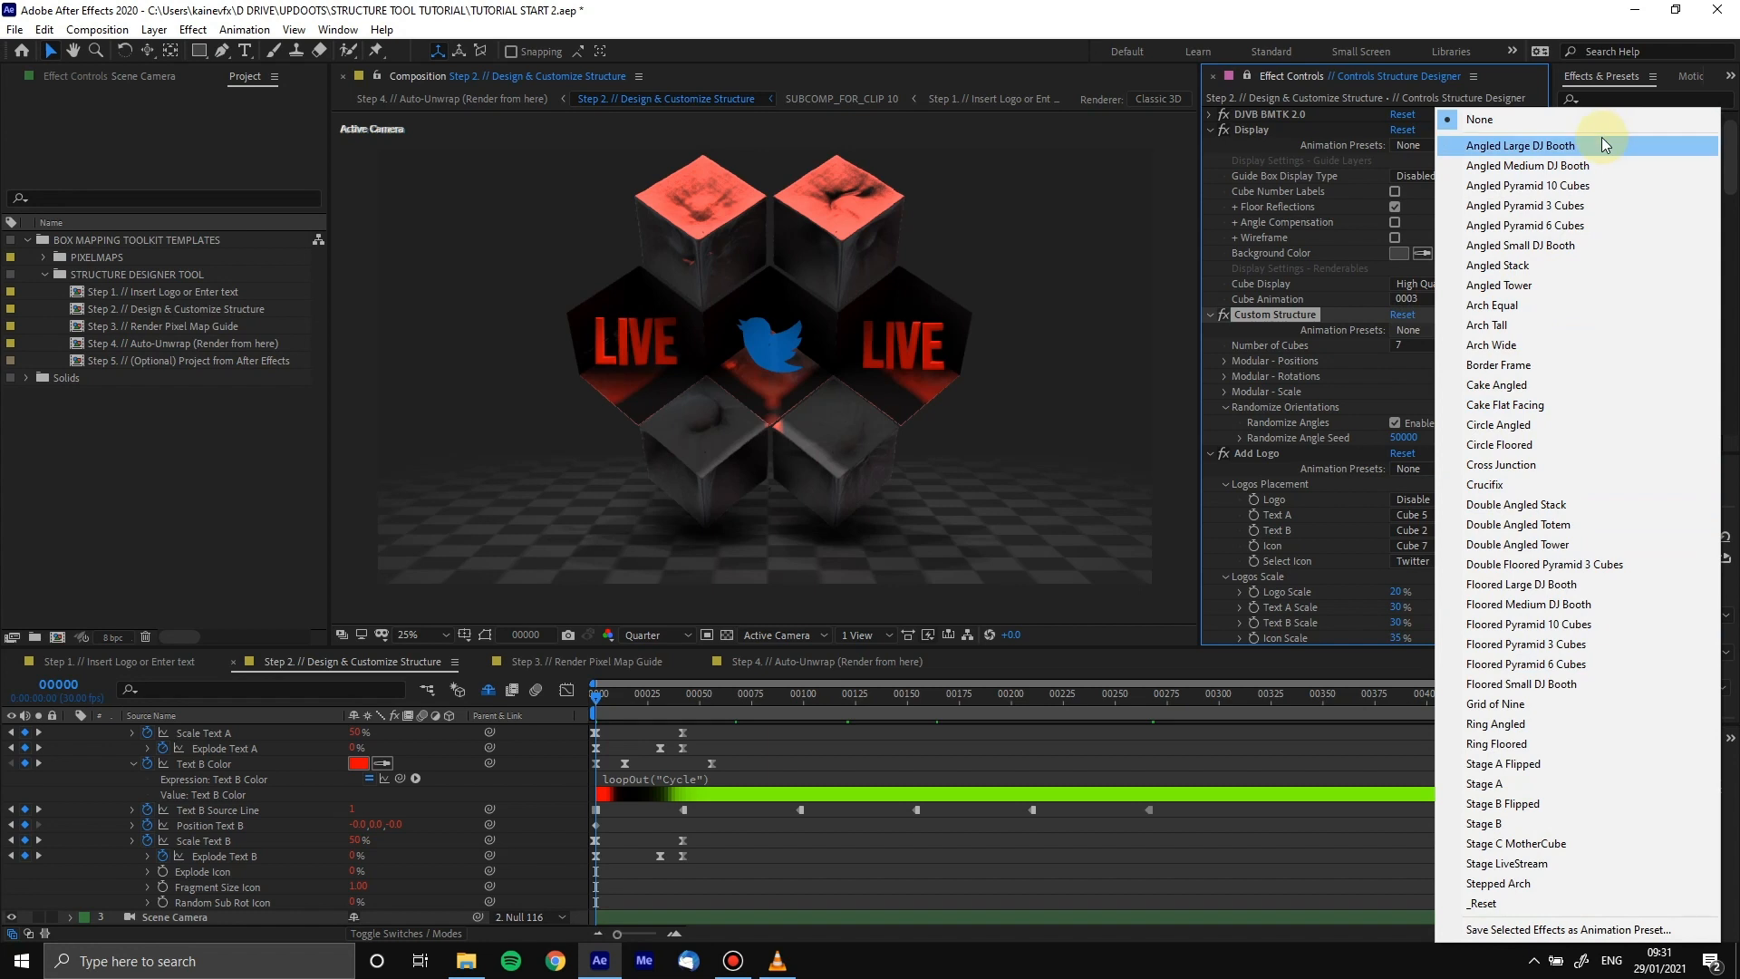
left_click(1560, 186)
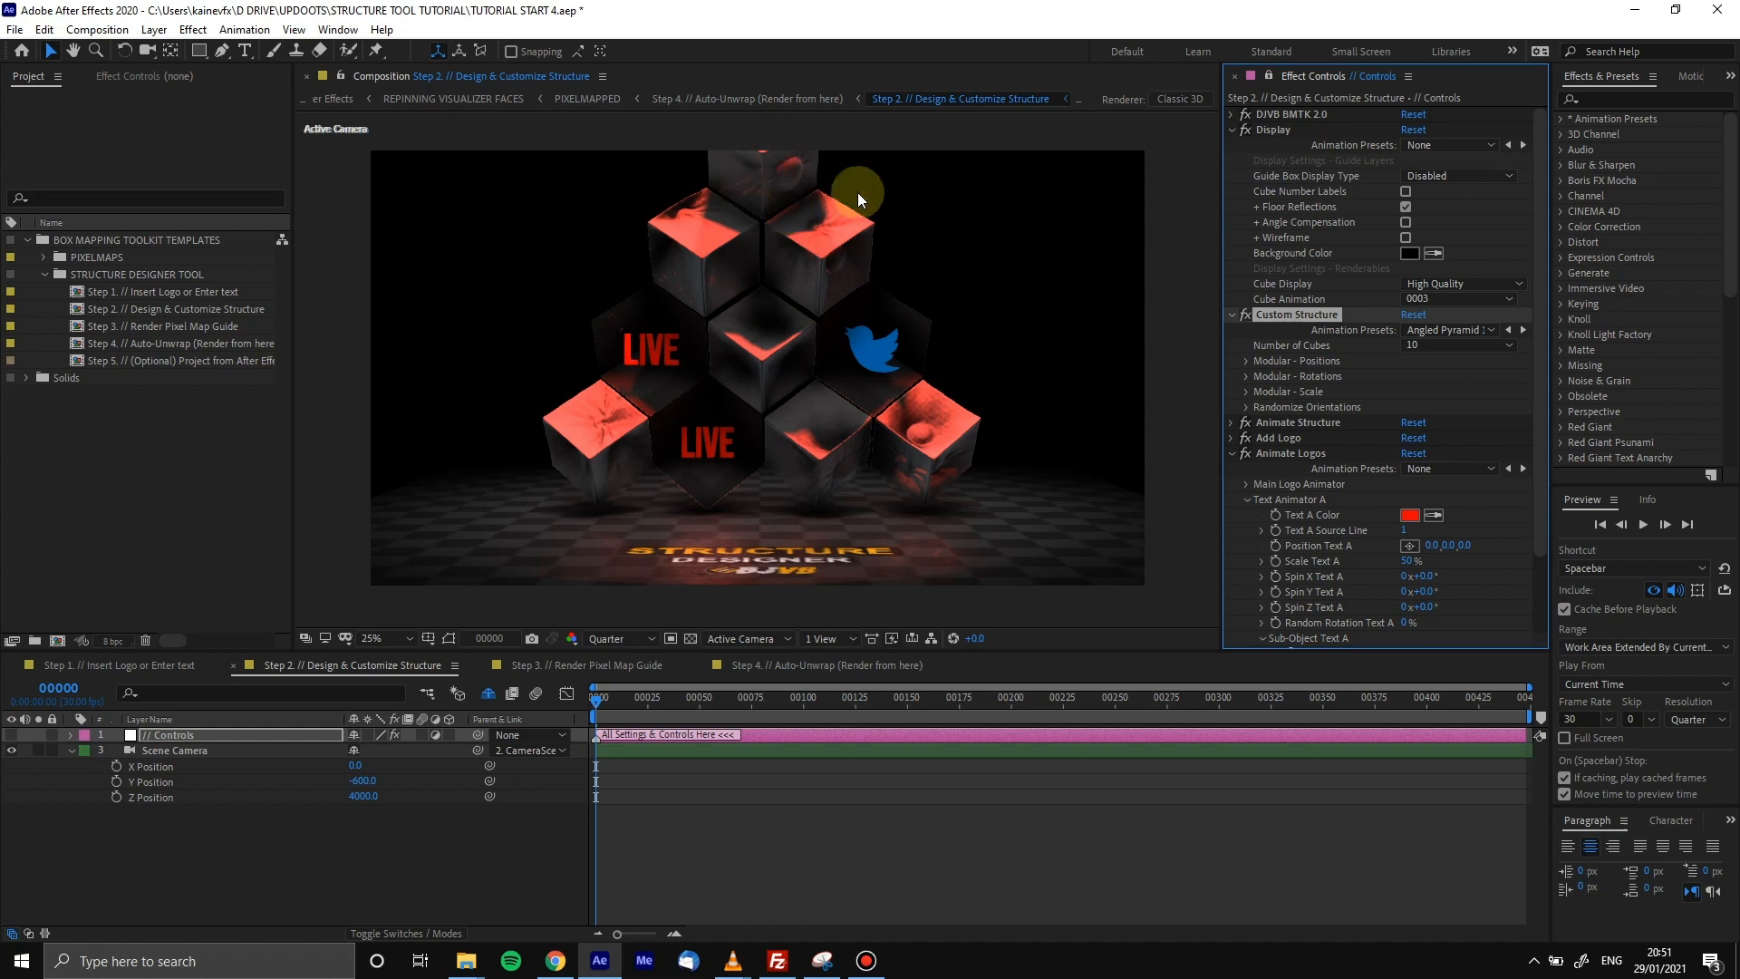
Show the cube number labels and expand Add Logo to check which cubes hold the texts and icon
left_click(1405, 191)
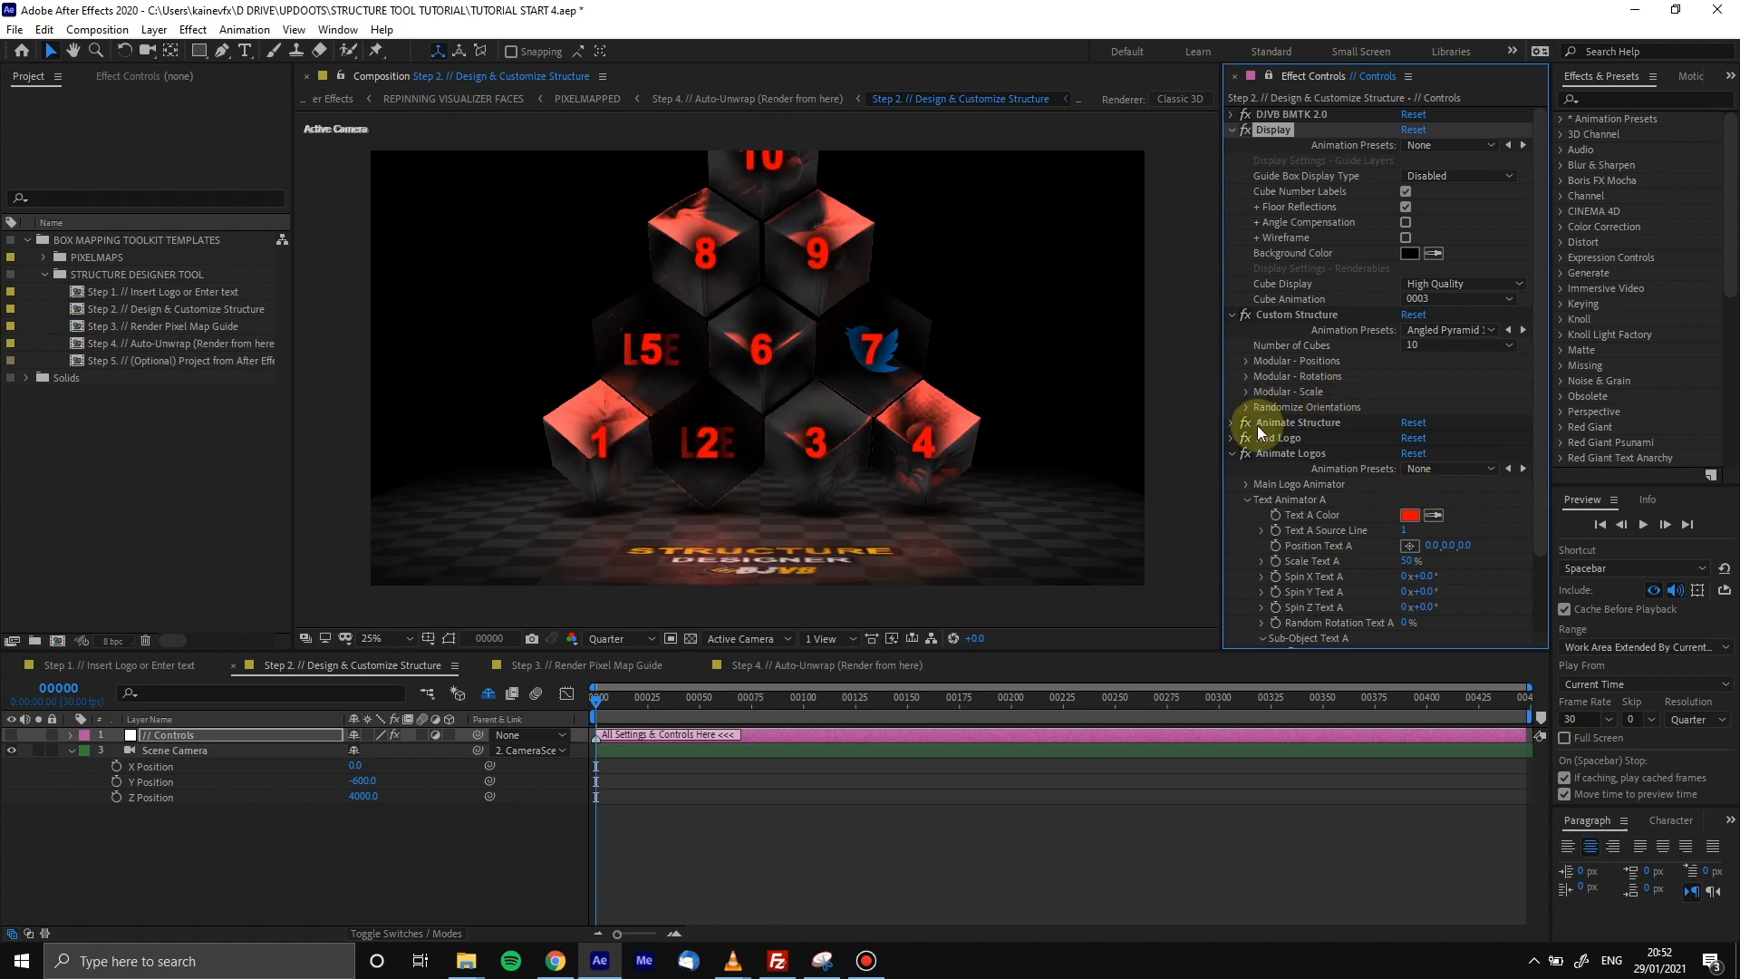
left_click(1232, 439)
scroll(1269, 435, "down", 3)
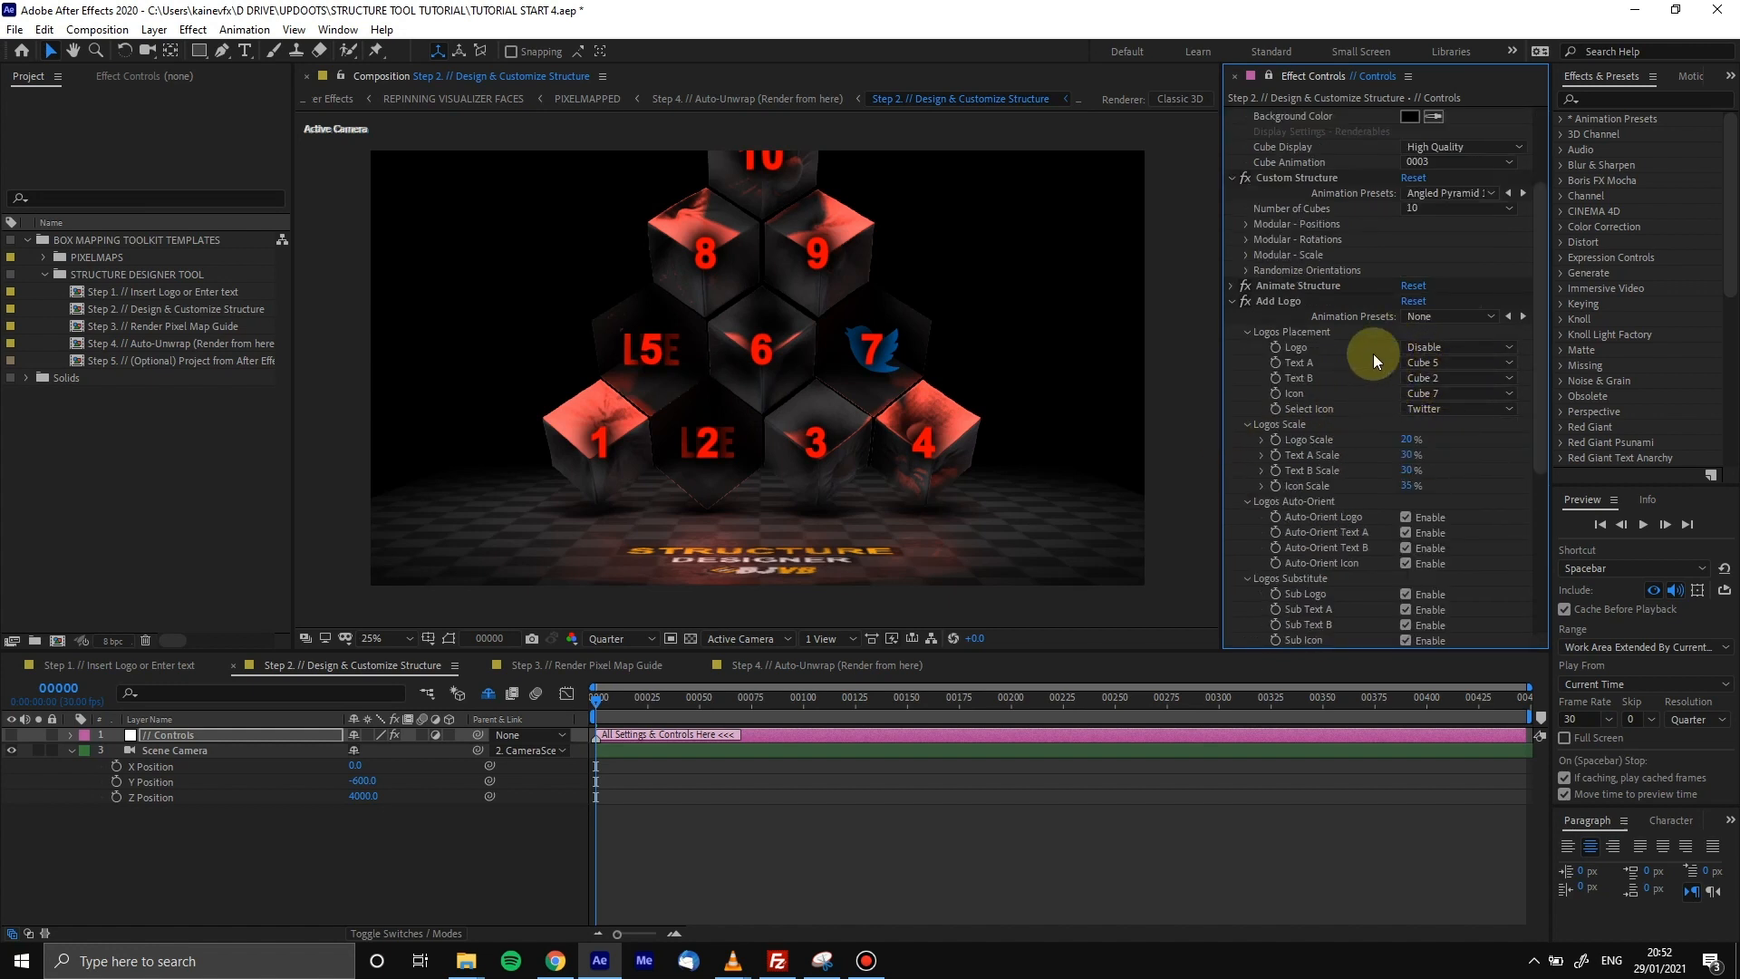
scroll(1316, 312, "up", 3)
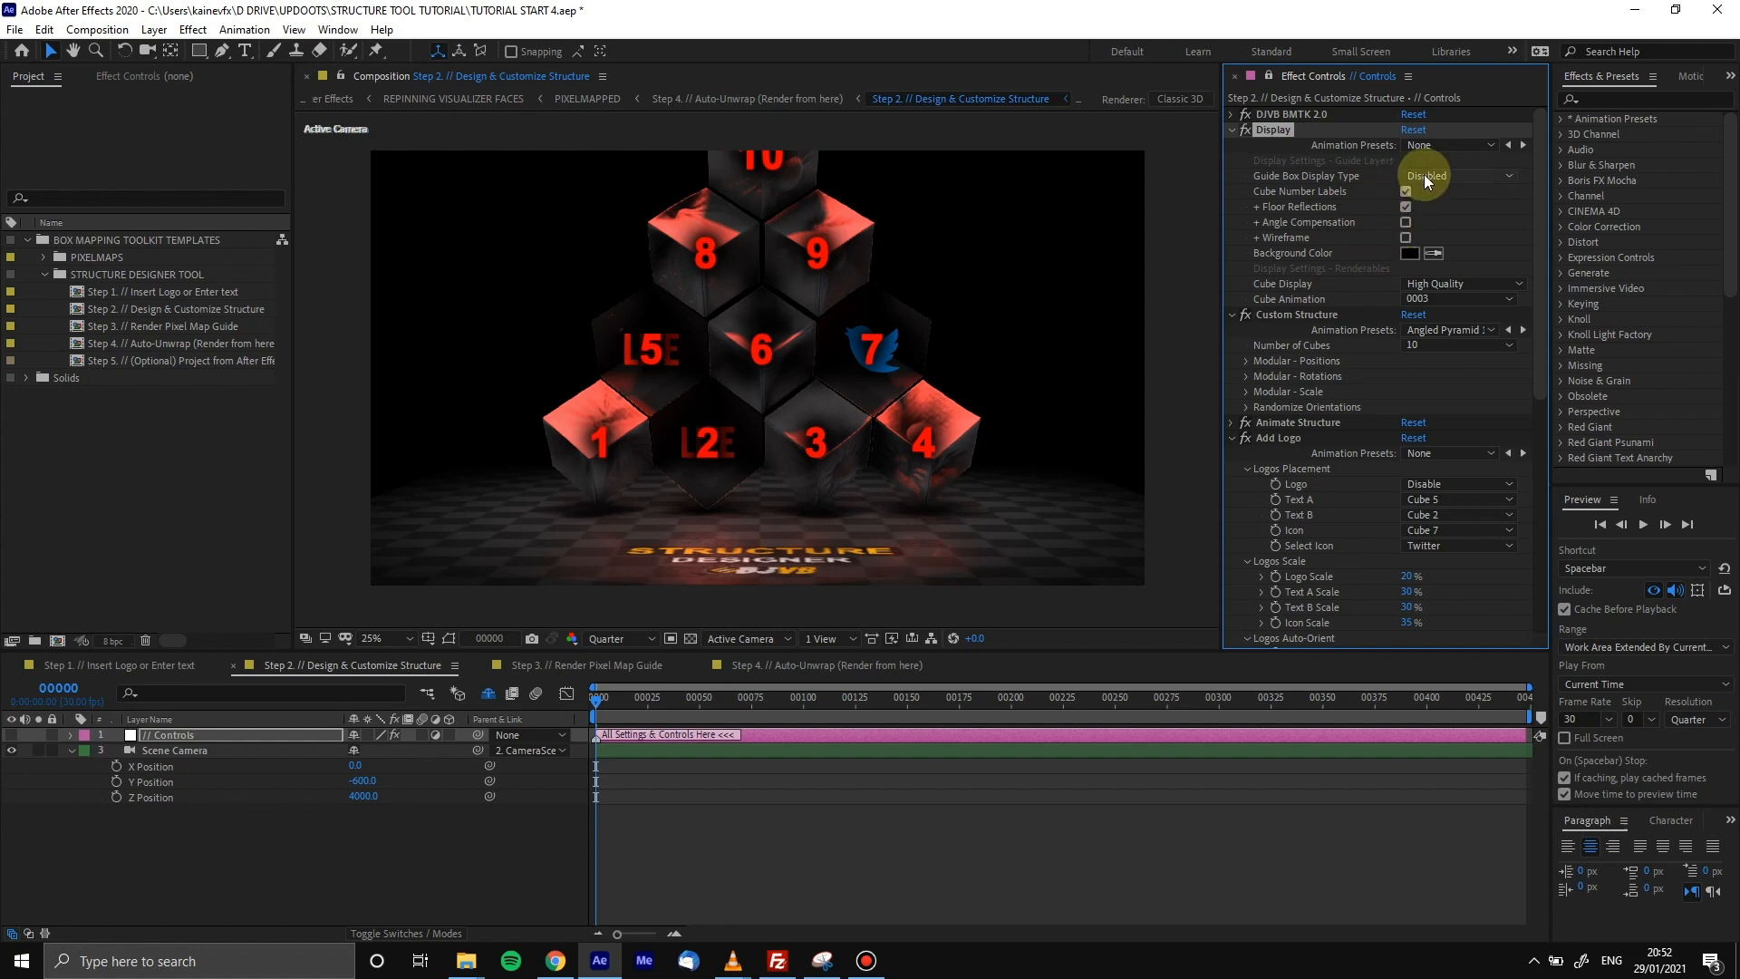
Apply the Circle Angled preset to the Custom Structure effect and hide the cube number labels
left_click(1442, 332)
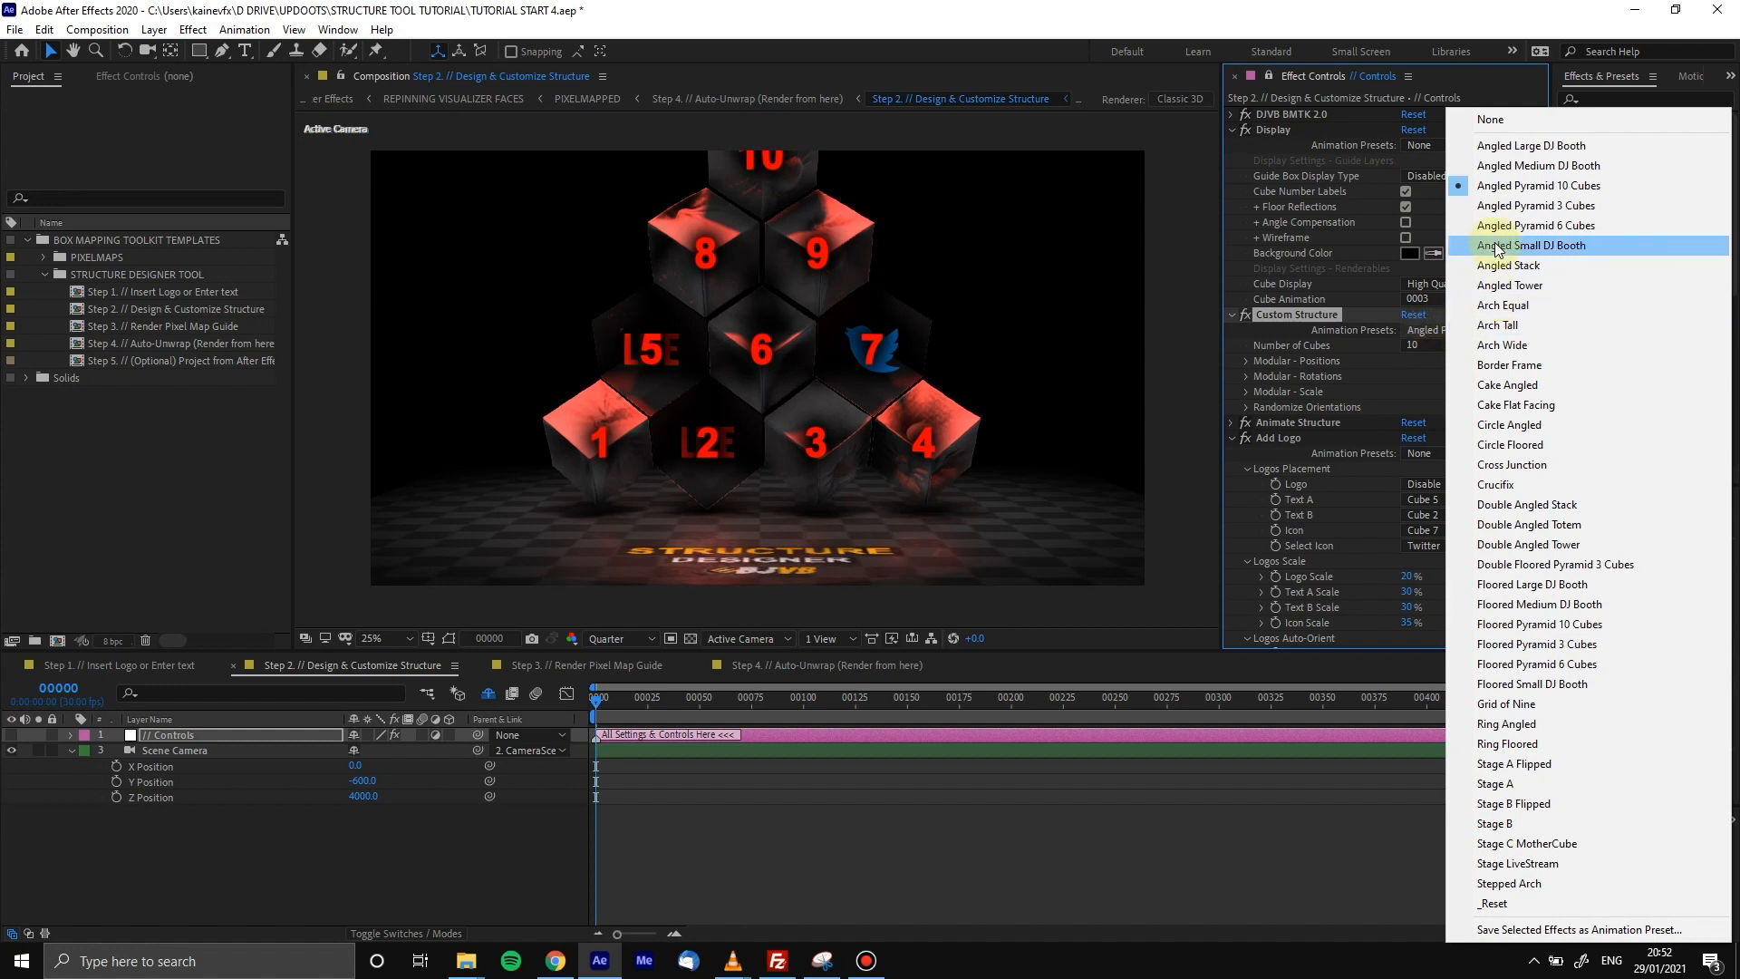
left_click(1506, 429)
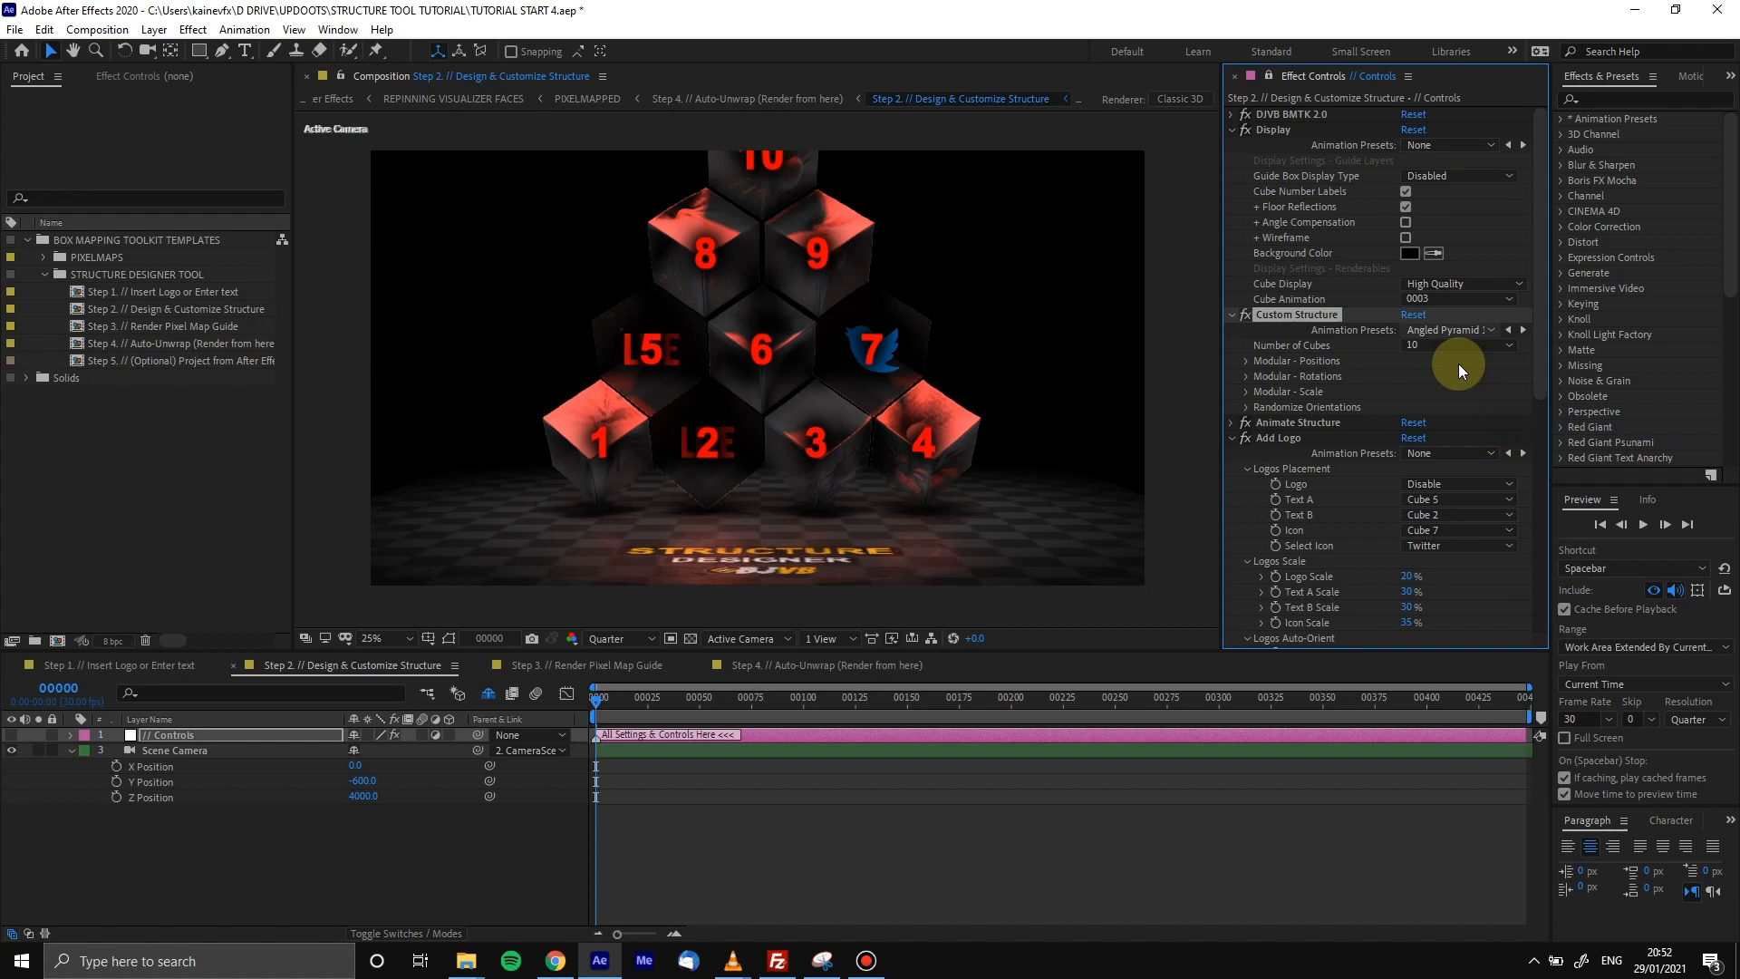
left_click(1406, 192)
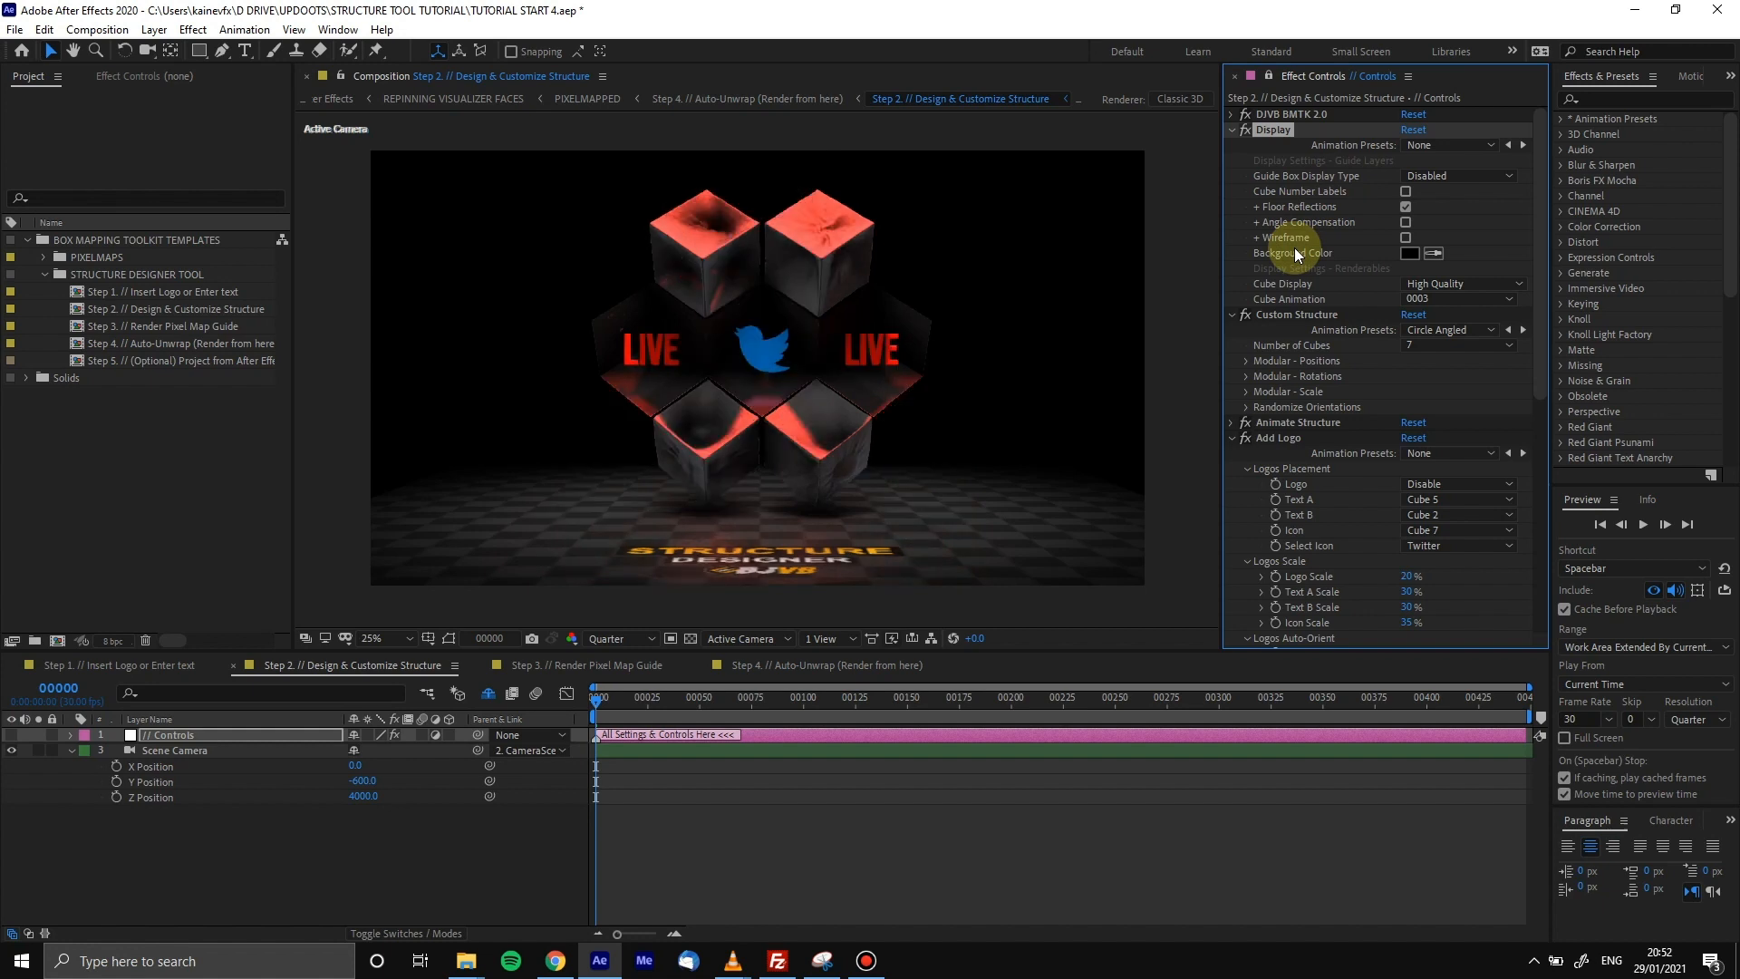
Keyframe Text A Color in Animate Logos from red at frame 0 to blue at frame 26
left_click(850, 775)
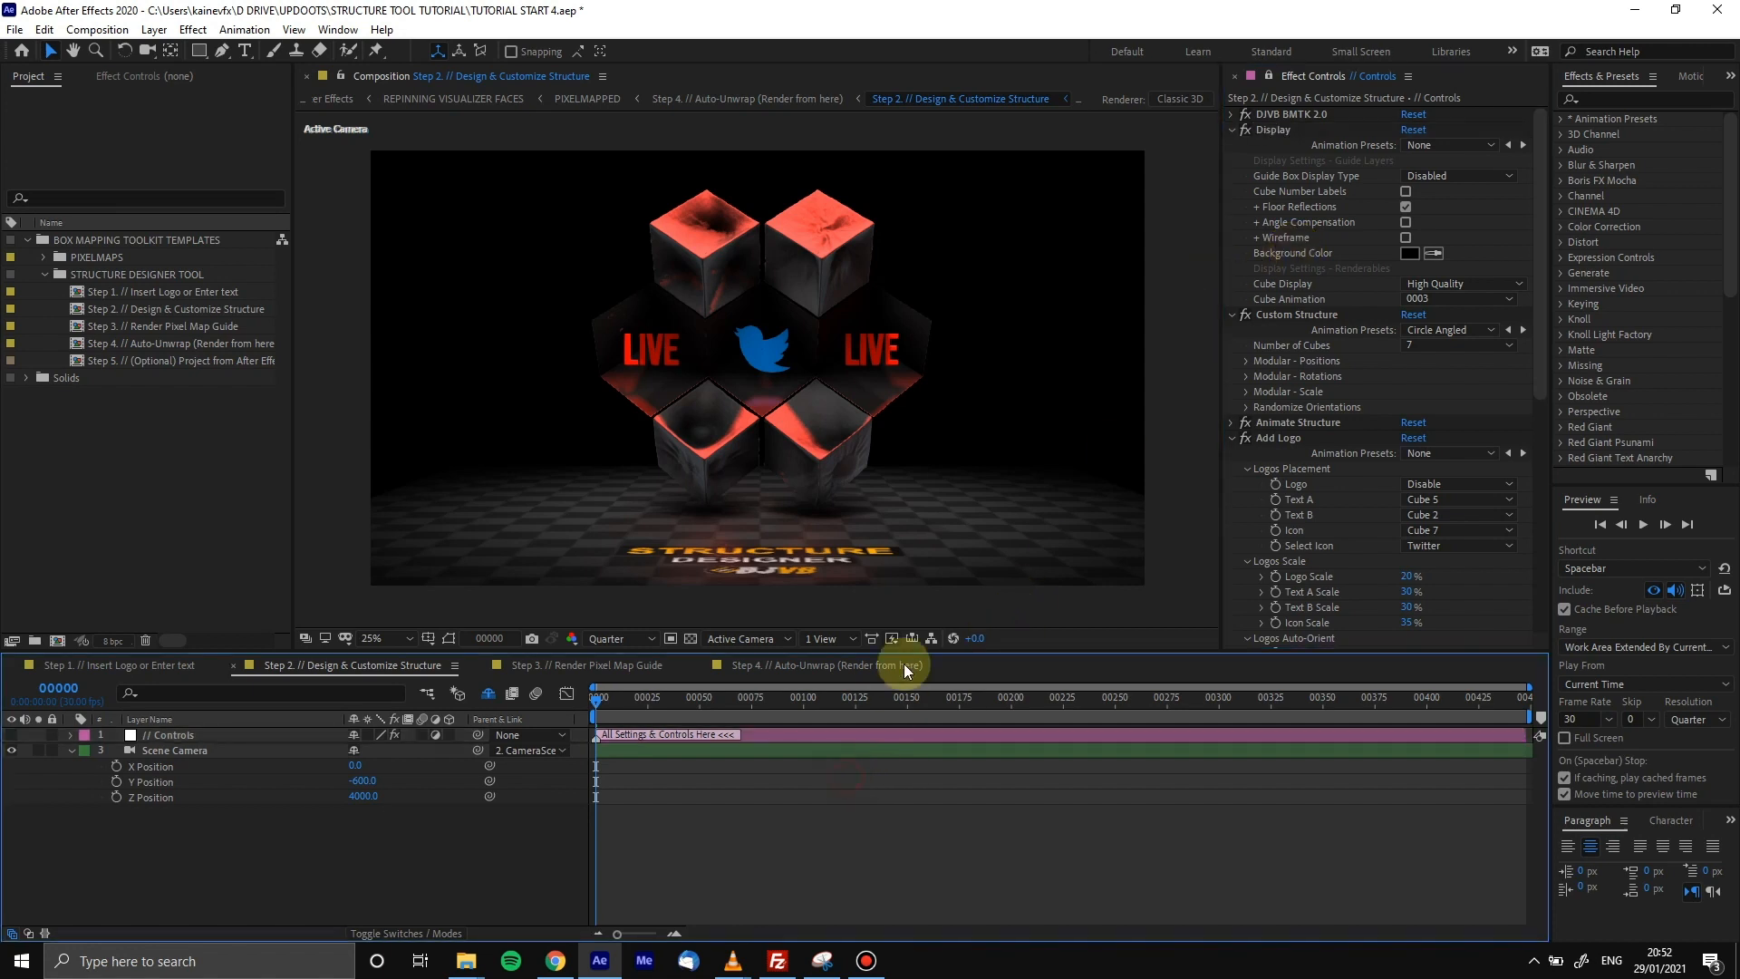
scroll(1313, 316, "down", 8)
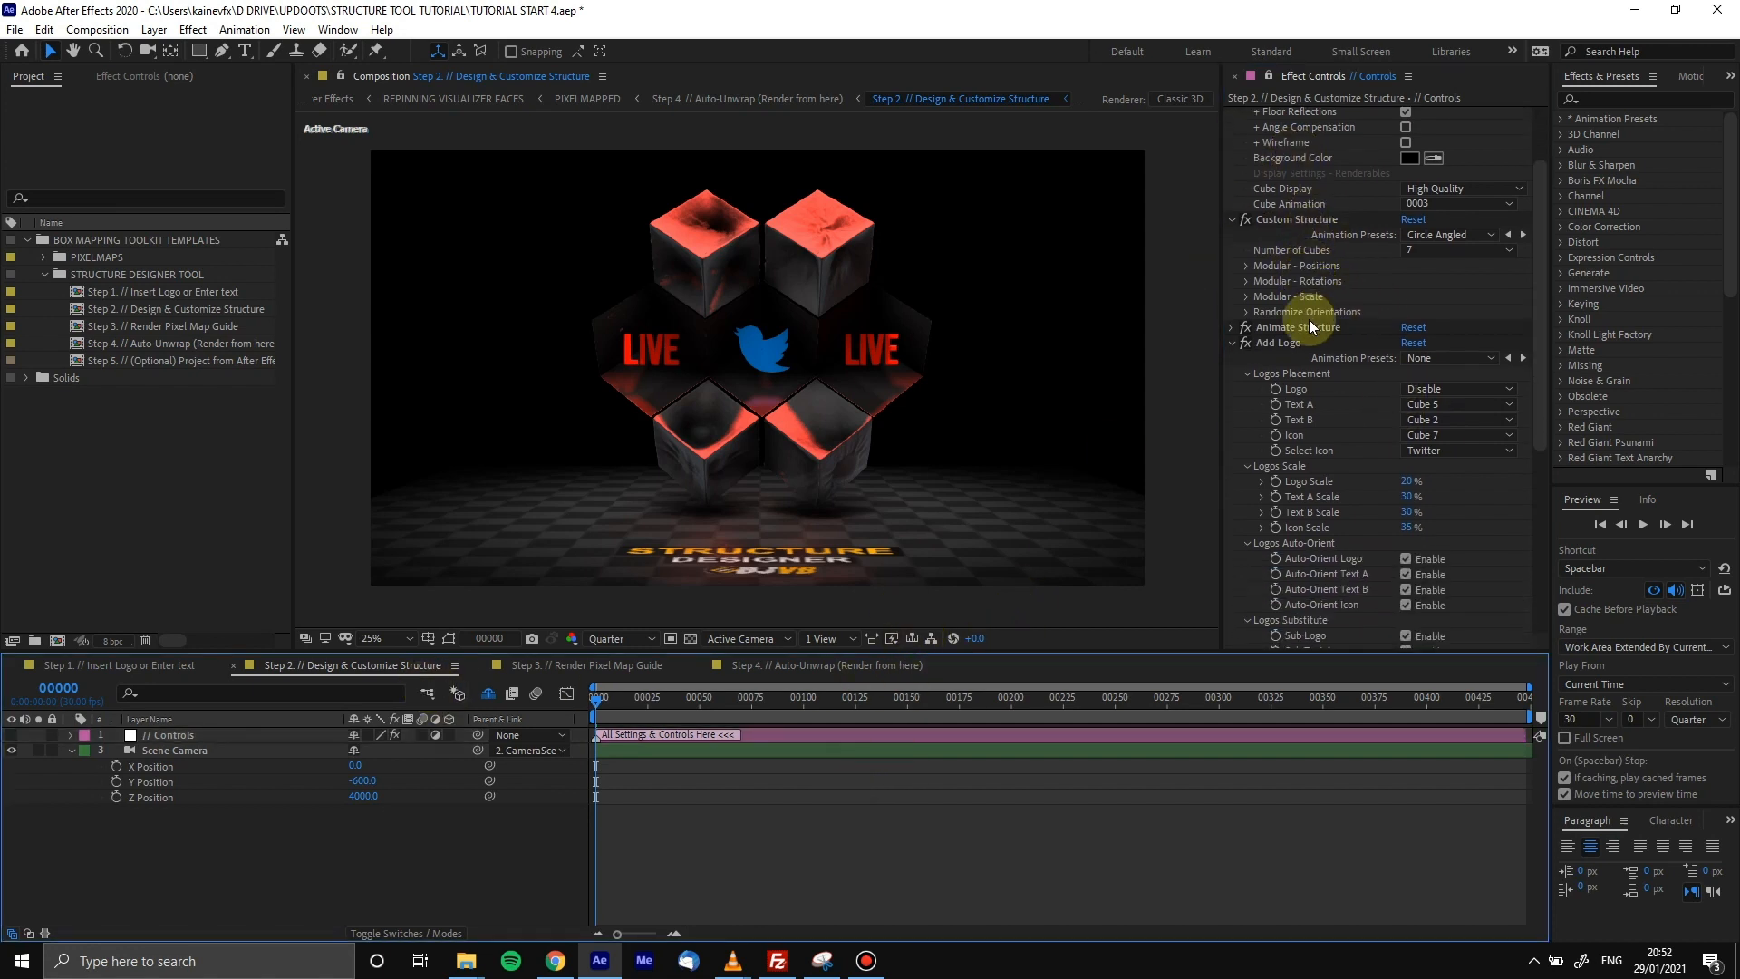
scroll(1314, 343, "down", 3)
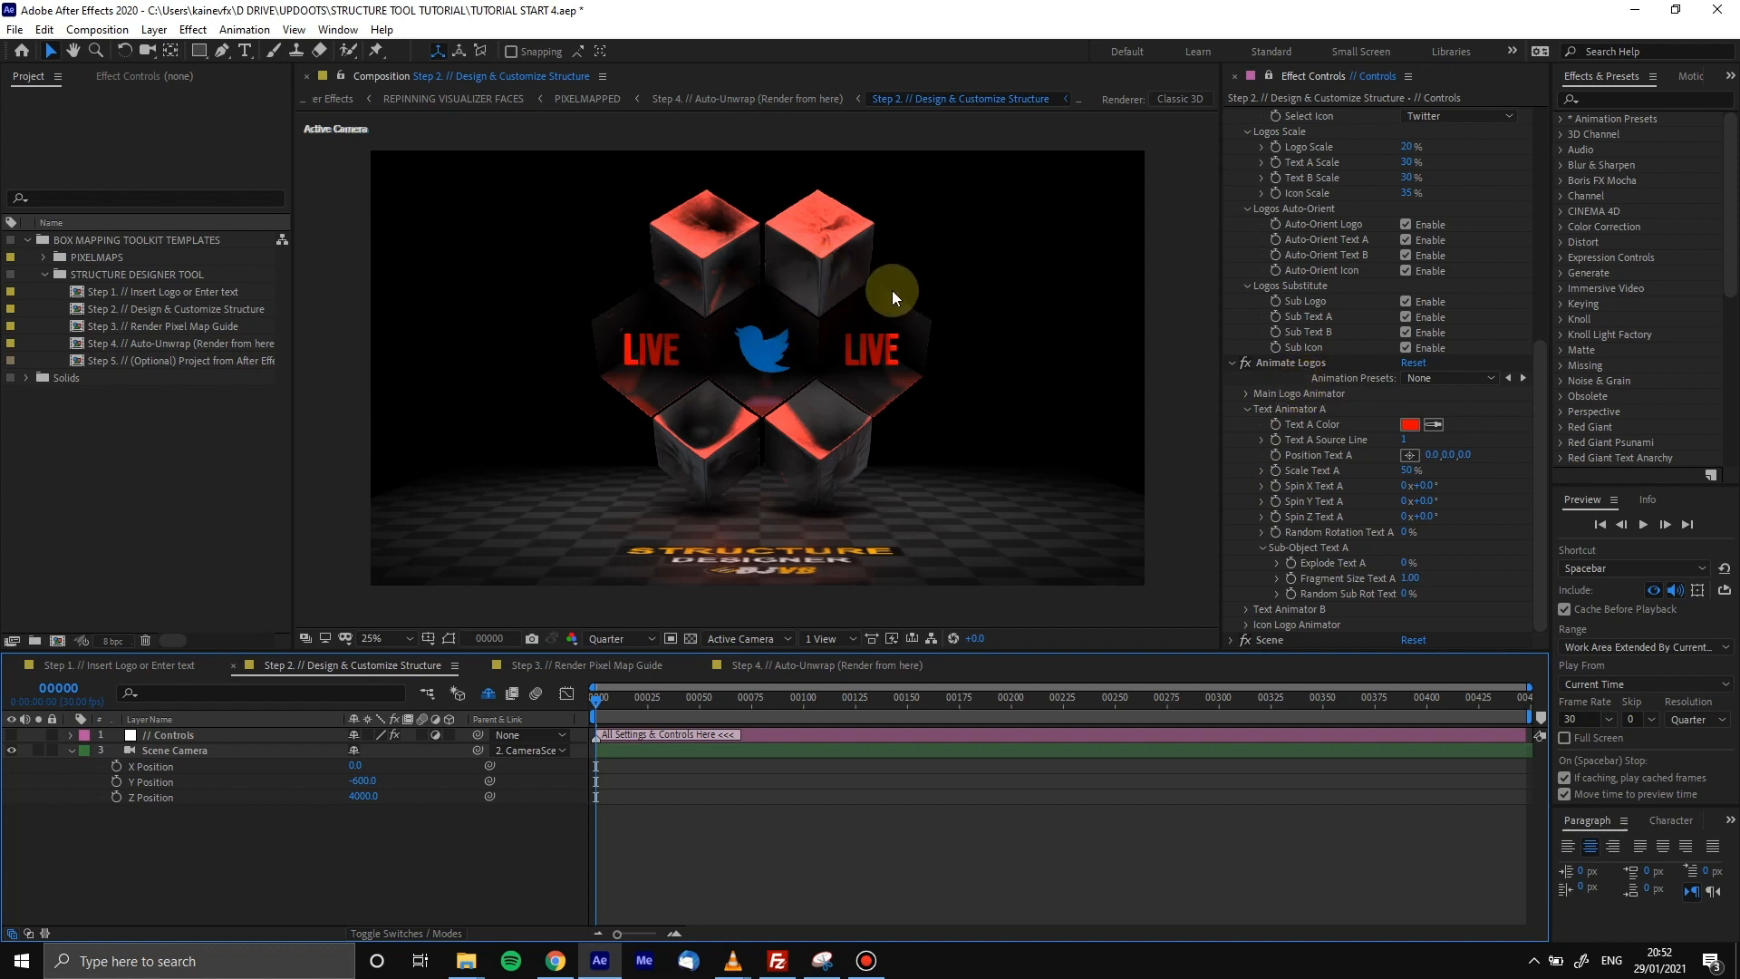
left_click(1289, 366)
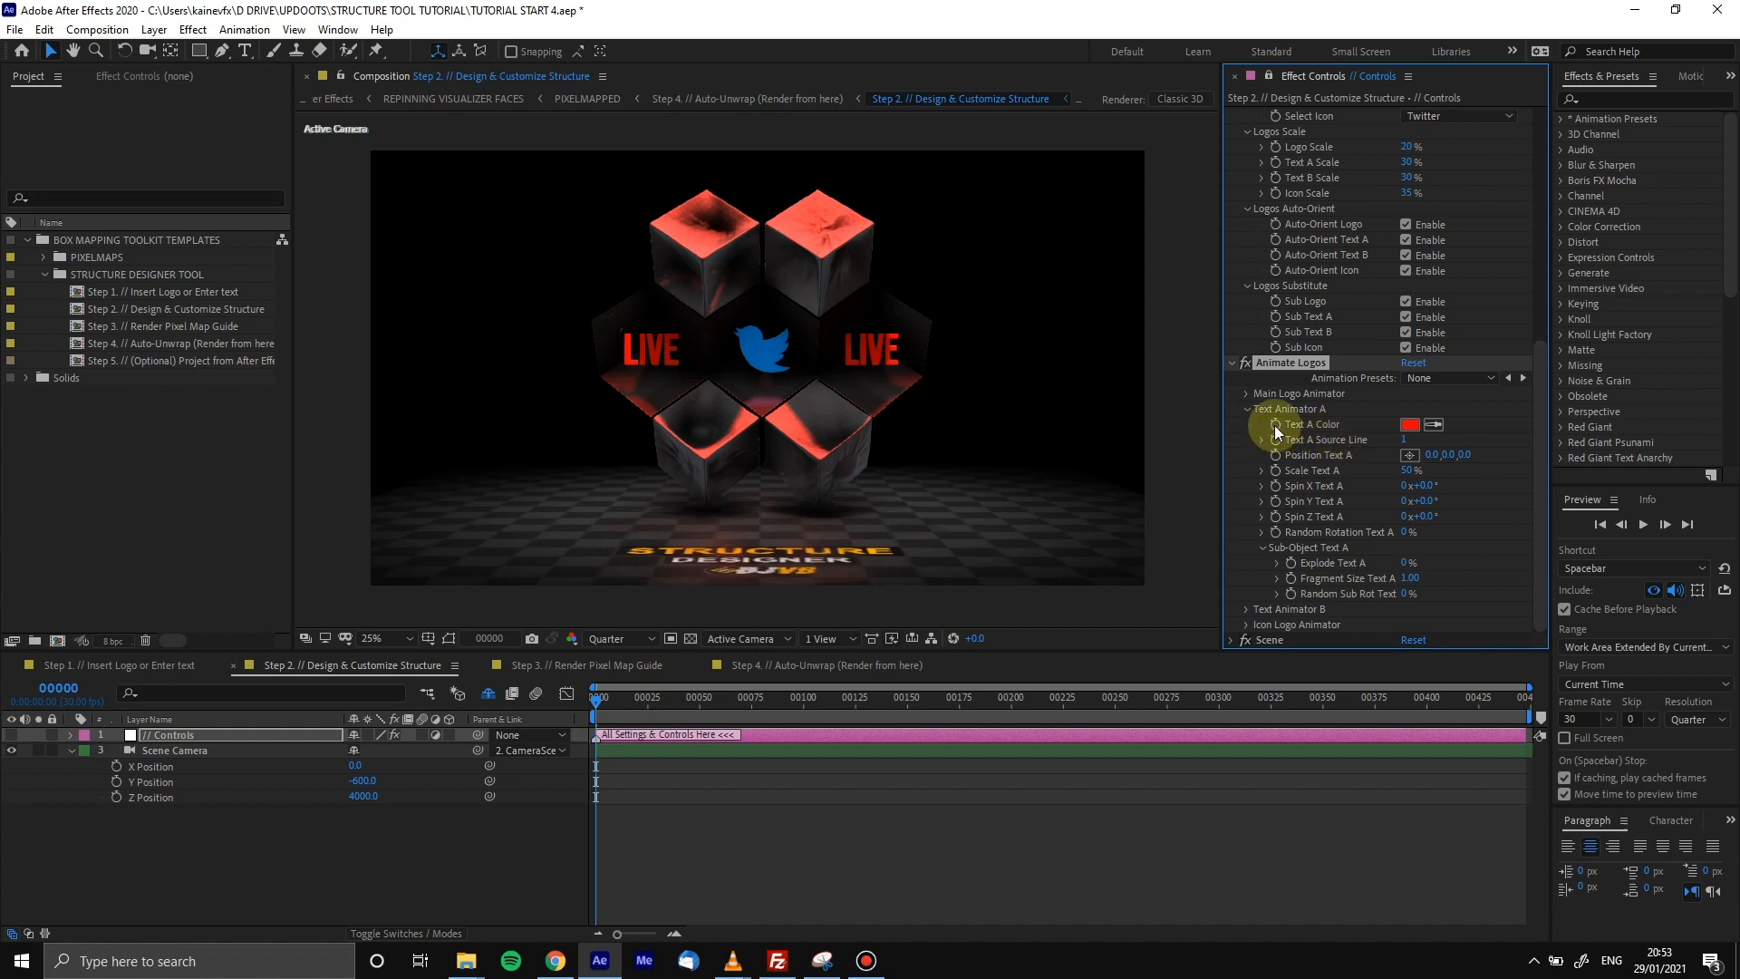
left_click(650, 700)
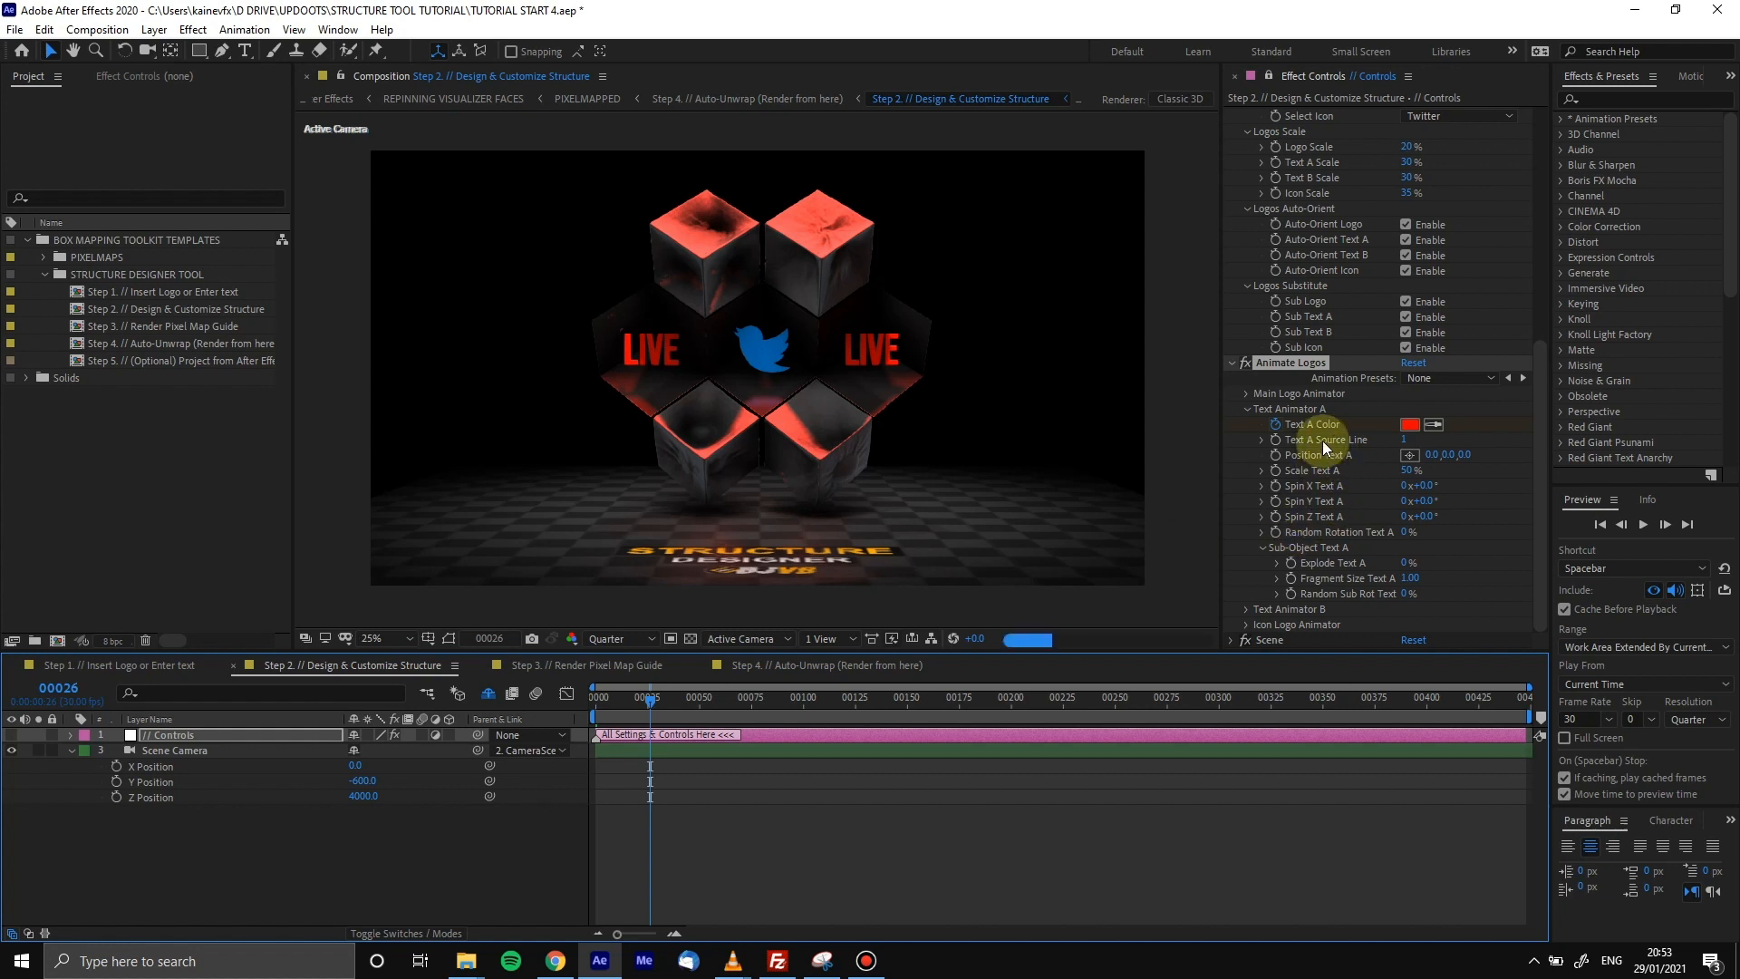
left_click(1409, 424)
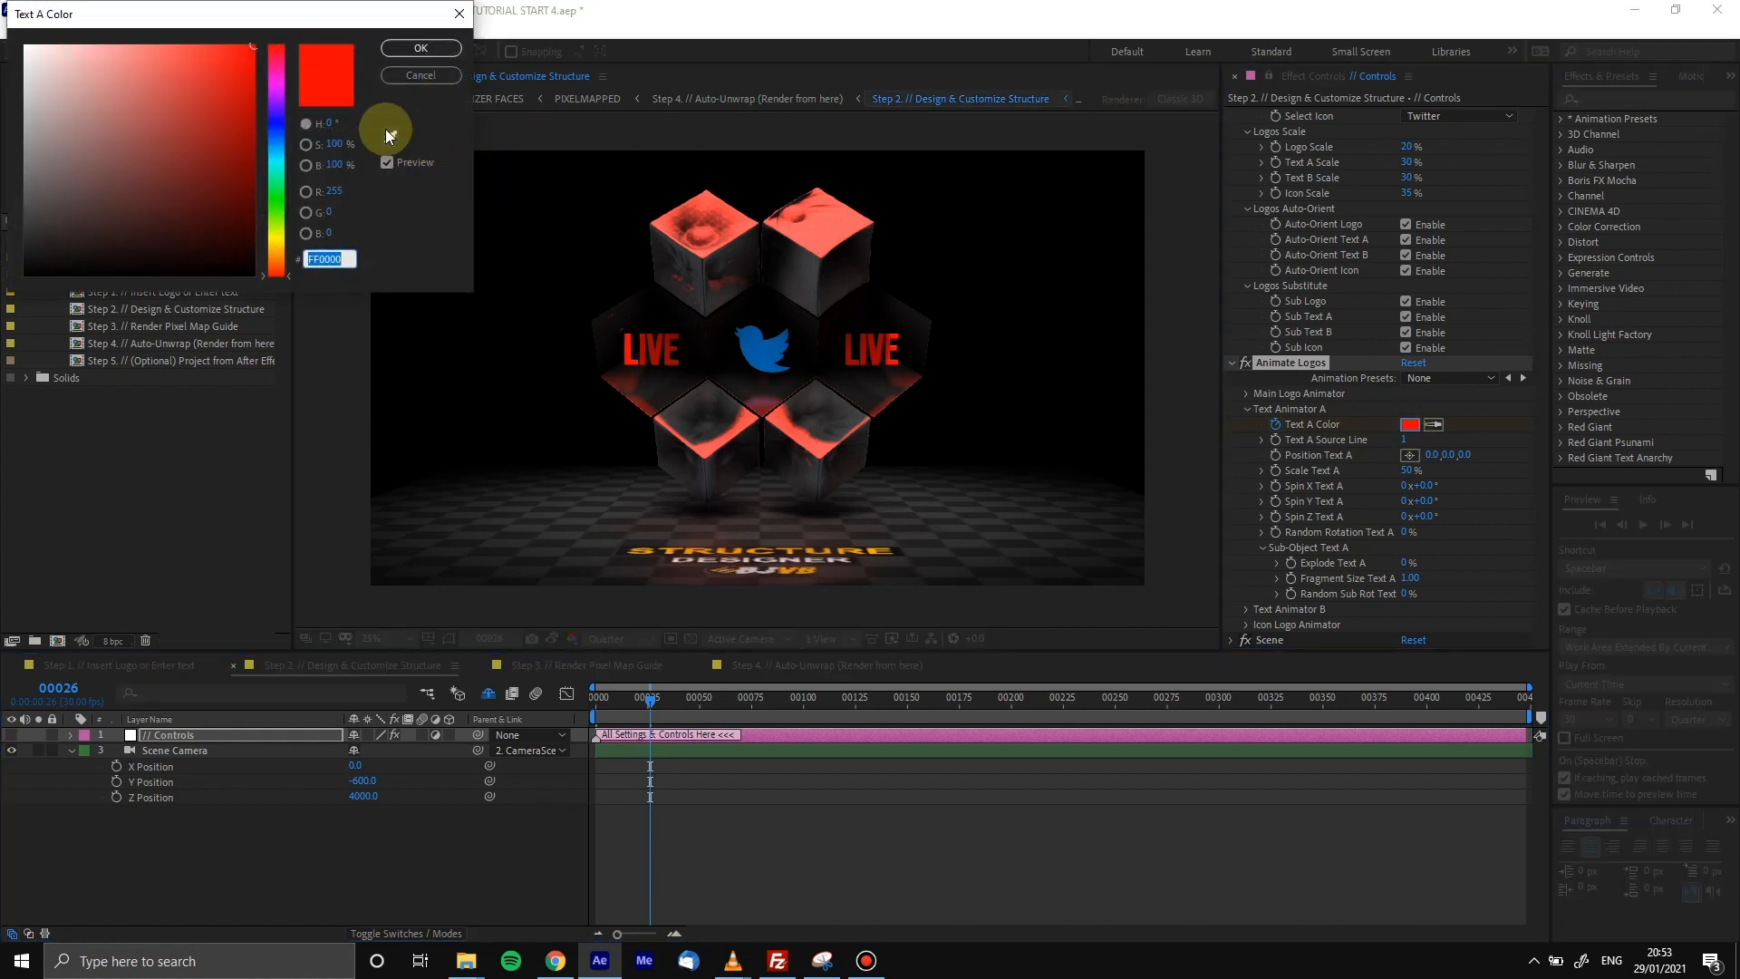
left_click(279, 134)
left_click(412, 48)
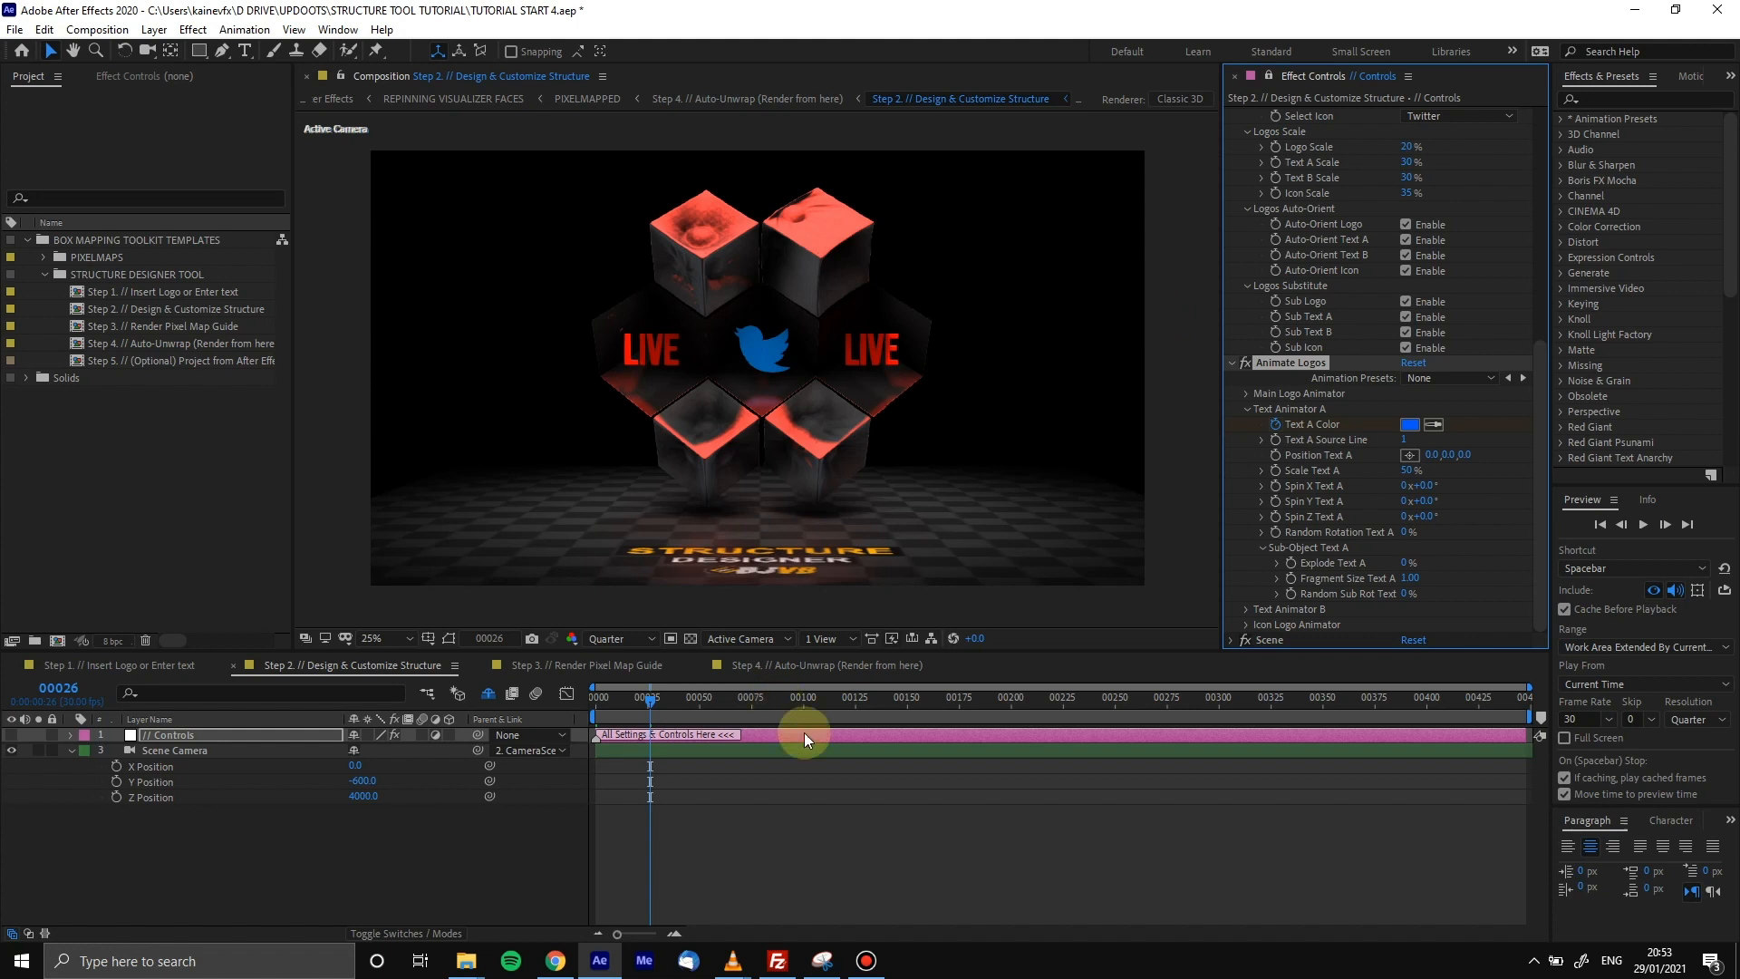
Reveal the Text A Color keyframes in the timeline, together with the icon expressions below them
right_click(1316, 424)
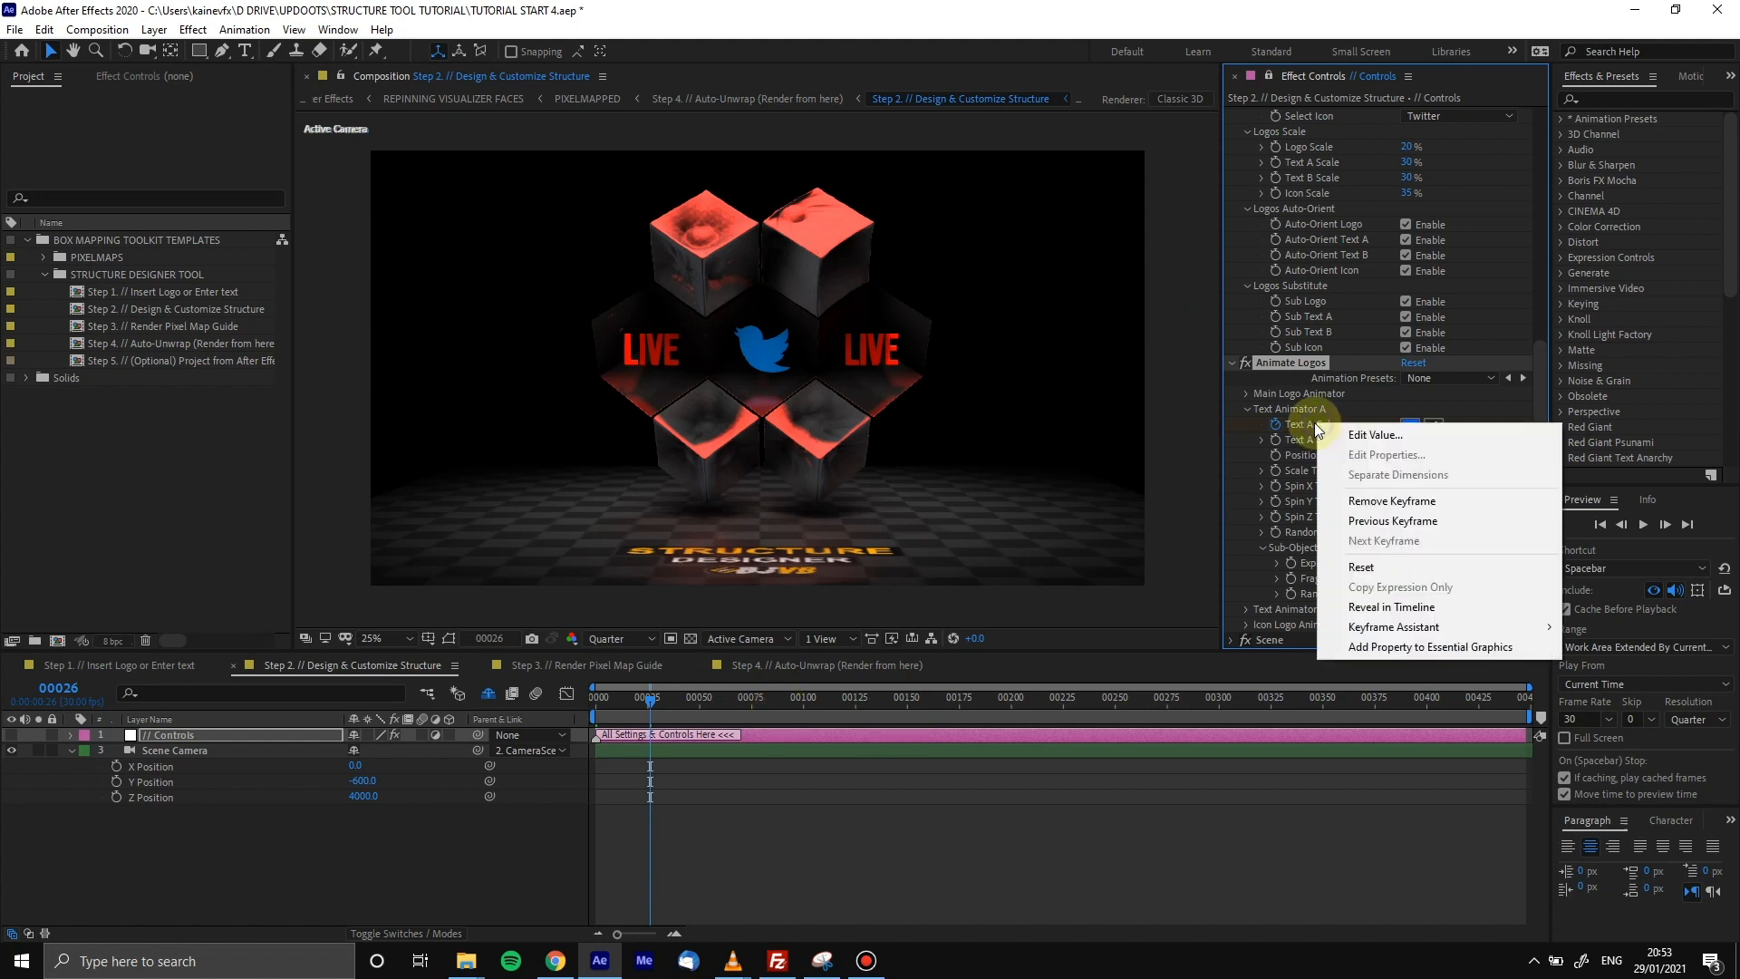
left_click(1392, 606)
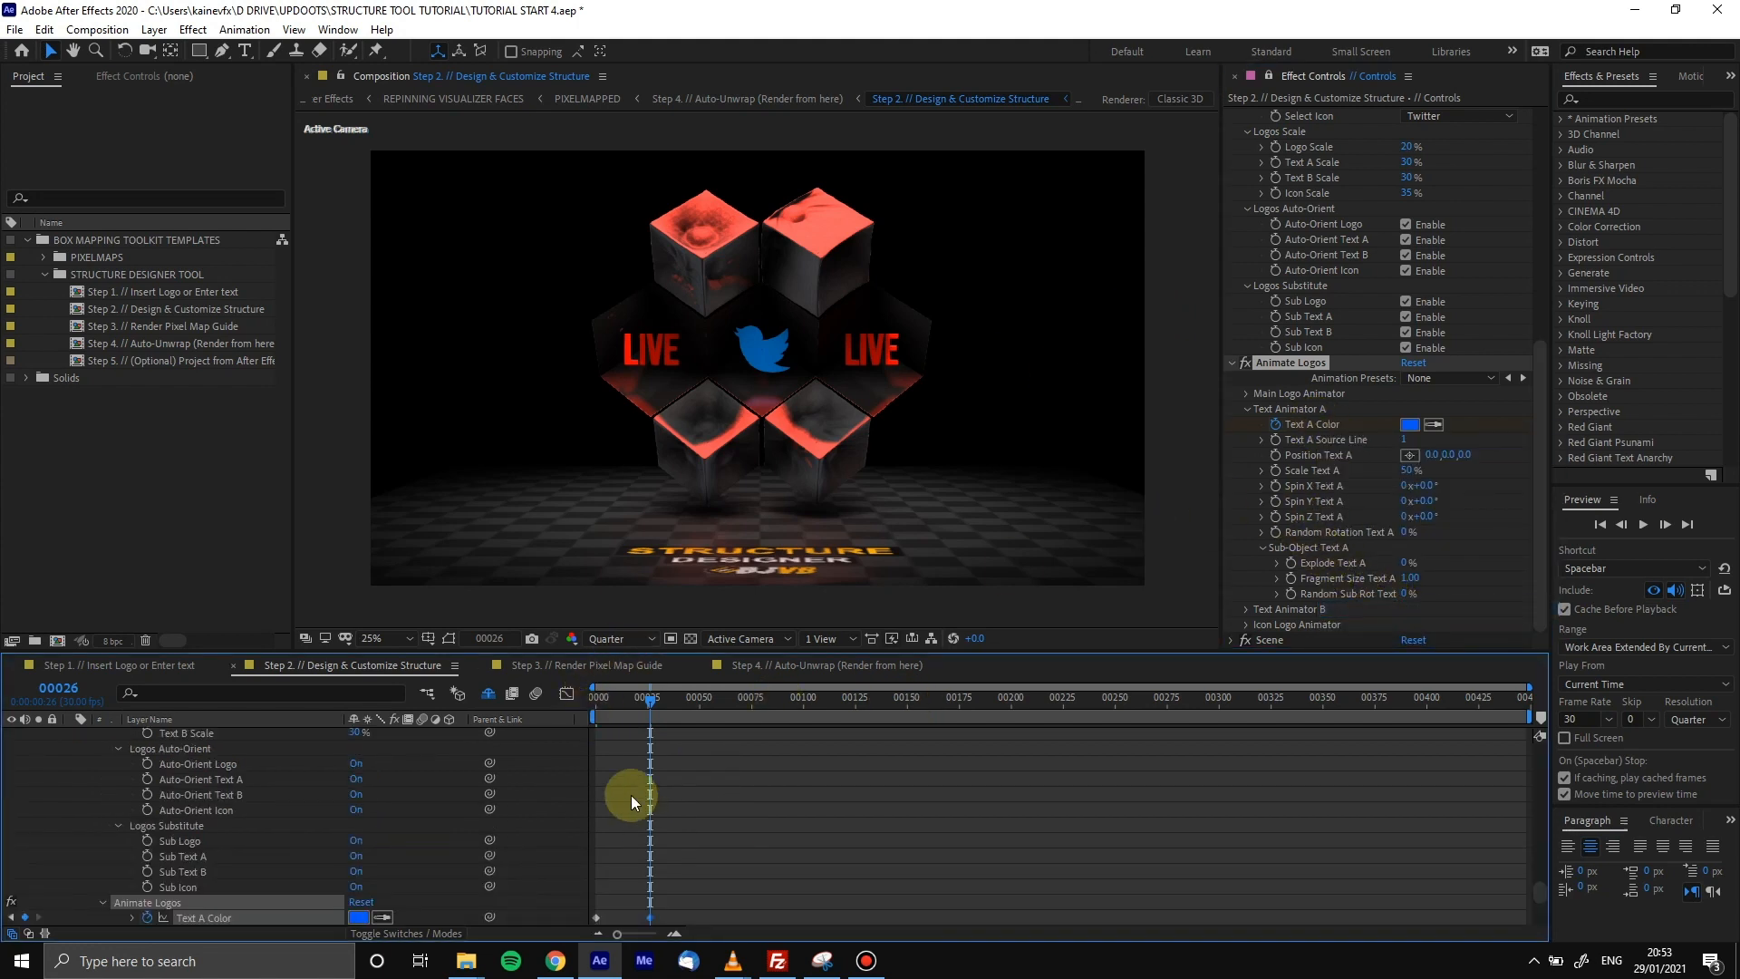
scroll(631, 802, "down", 2)
scroll(666, 785, "down", 1)
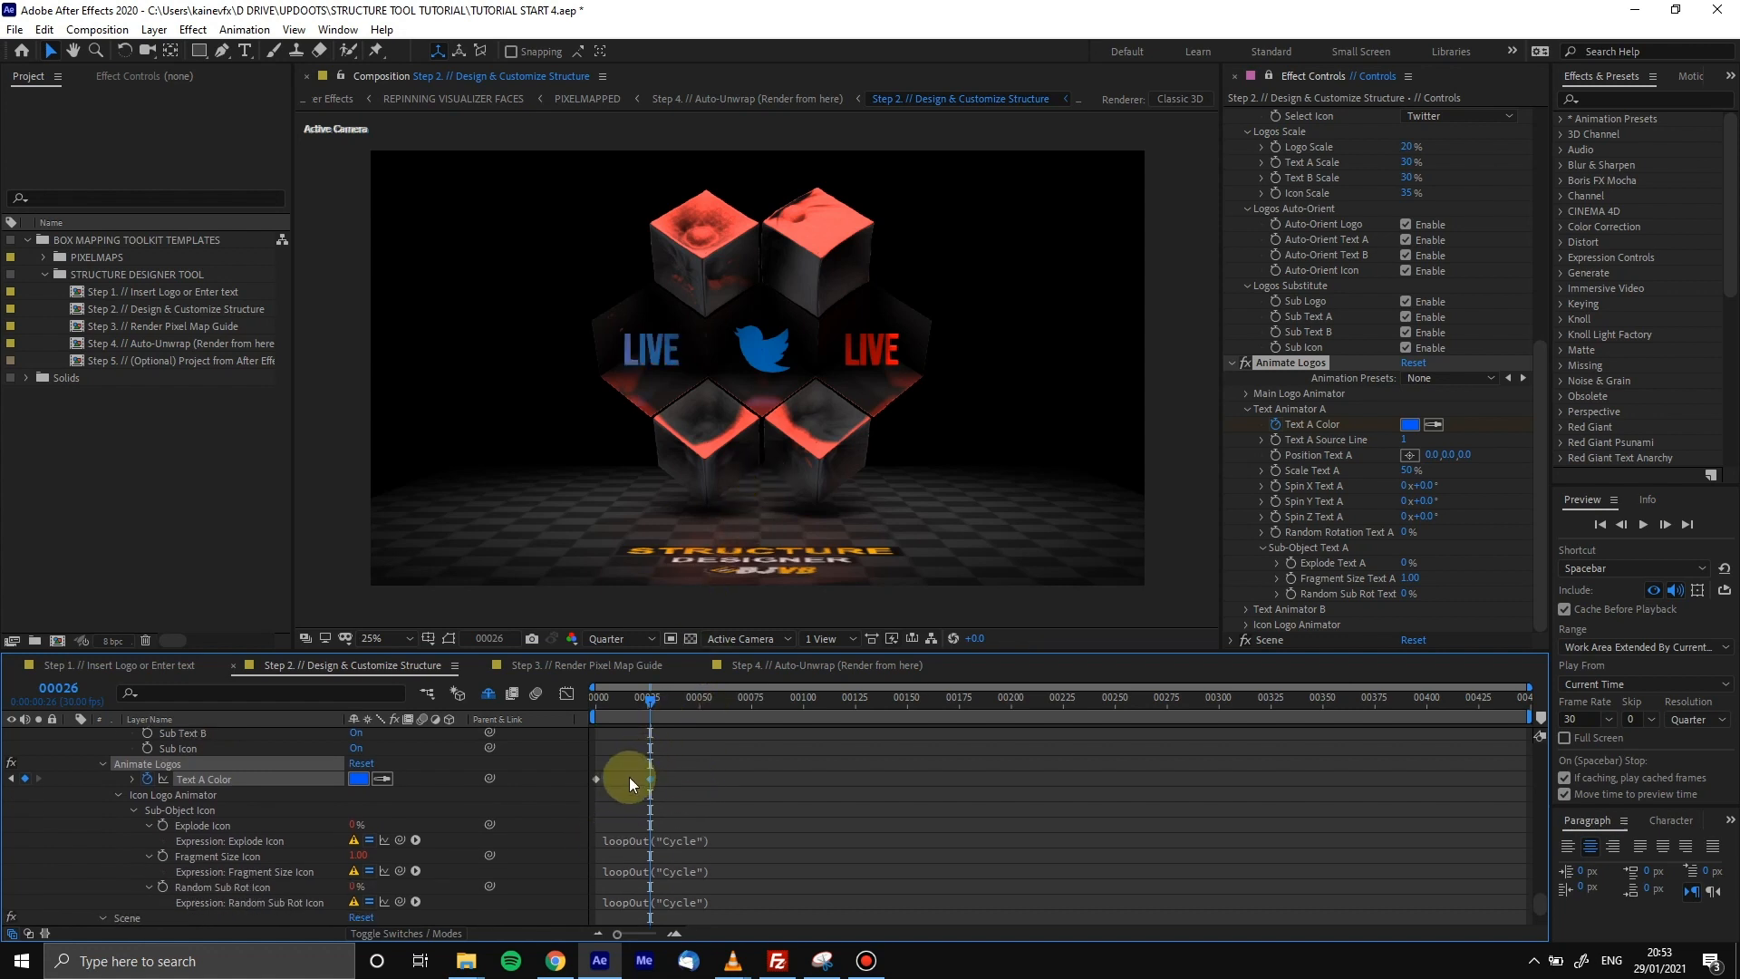
scroll(631, 779, "down", 1)
left_click(663, 801)
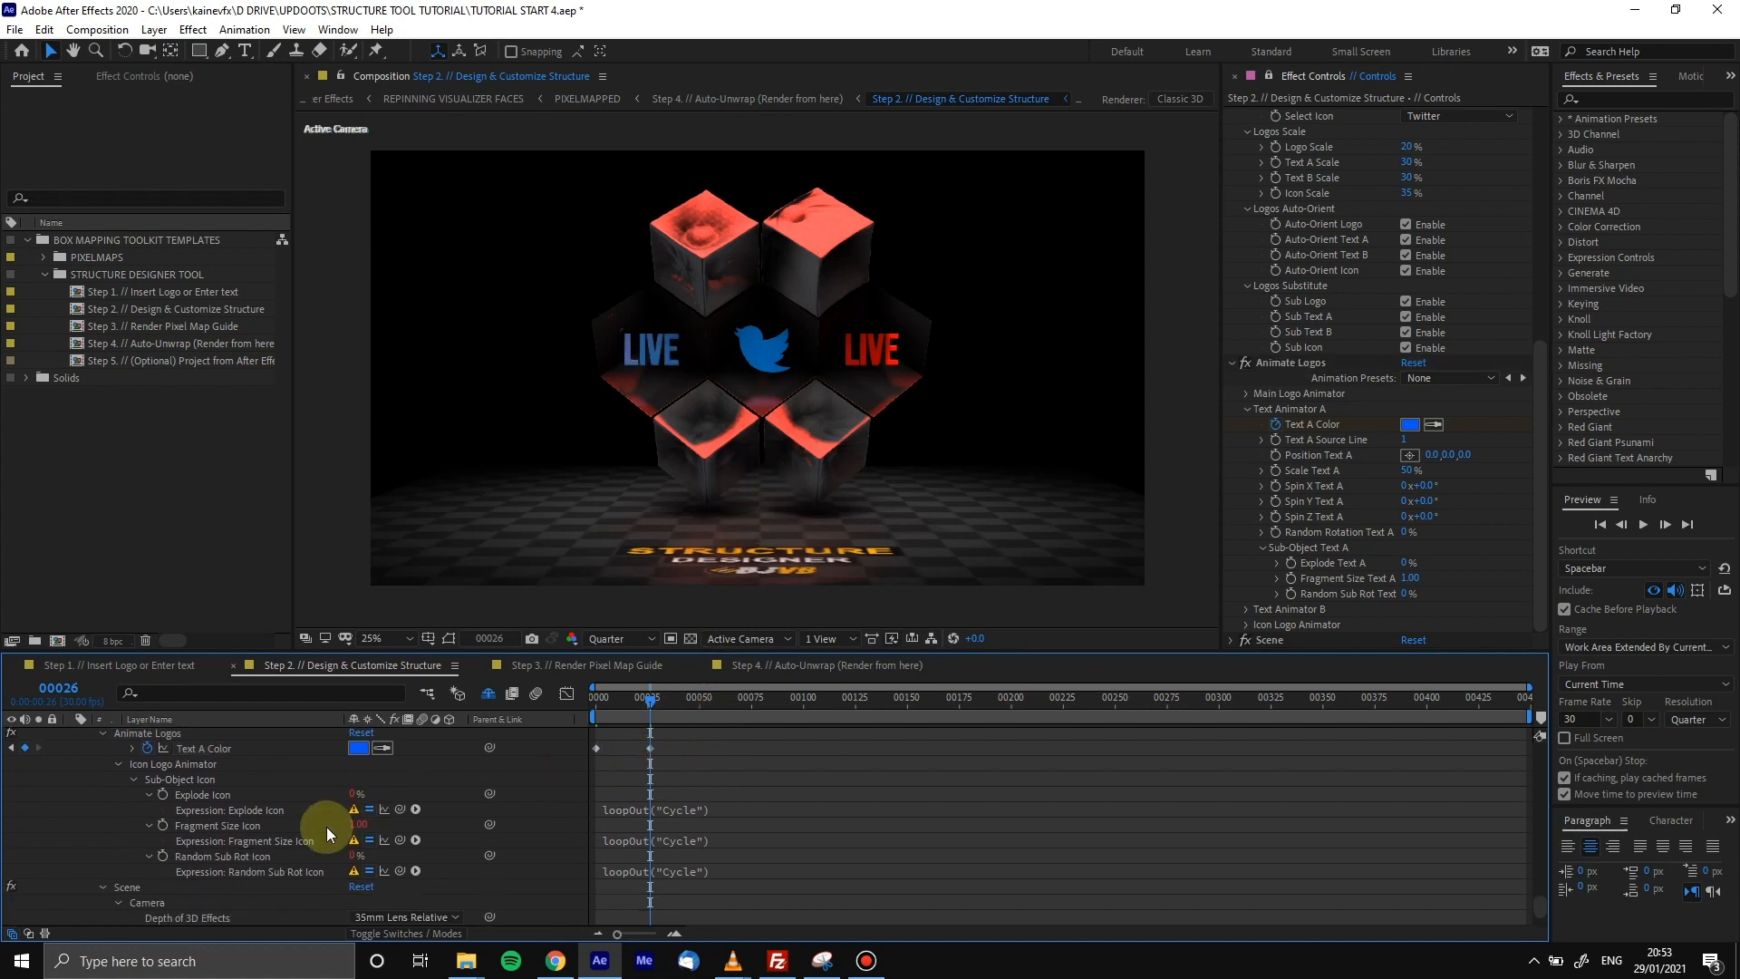
Delete the loopOut("Cycle") expressions from Explode Icon, Fragment Size Icon and Random Sub Rot Icon
left_click(652, 810)
key("BackSpace")
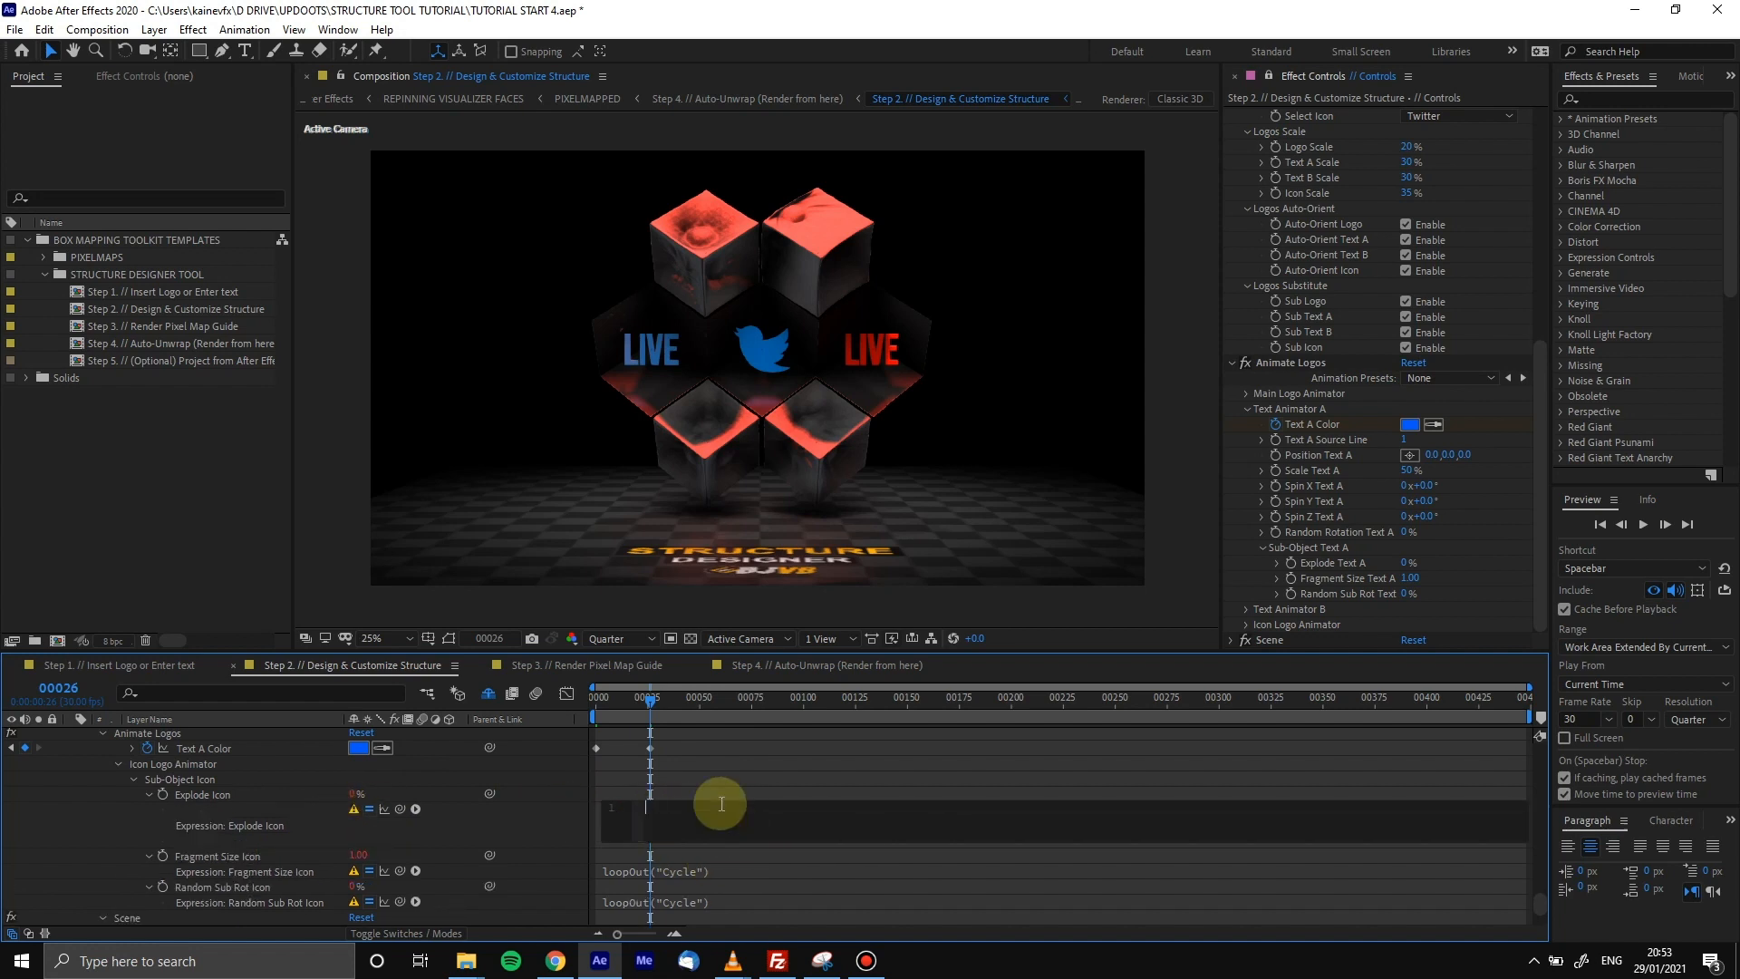
left_click(709, 792)
left_click(678, 824)
key("BackSpace")
left_click(684, 805)
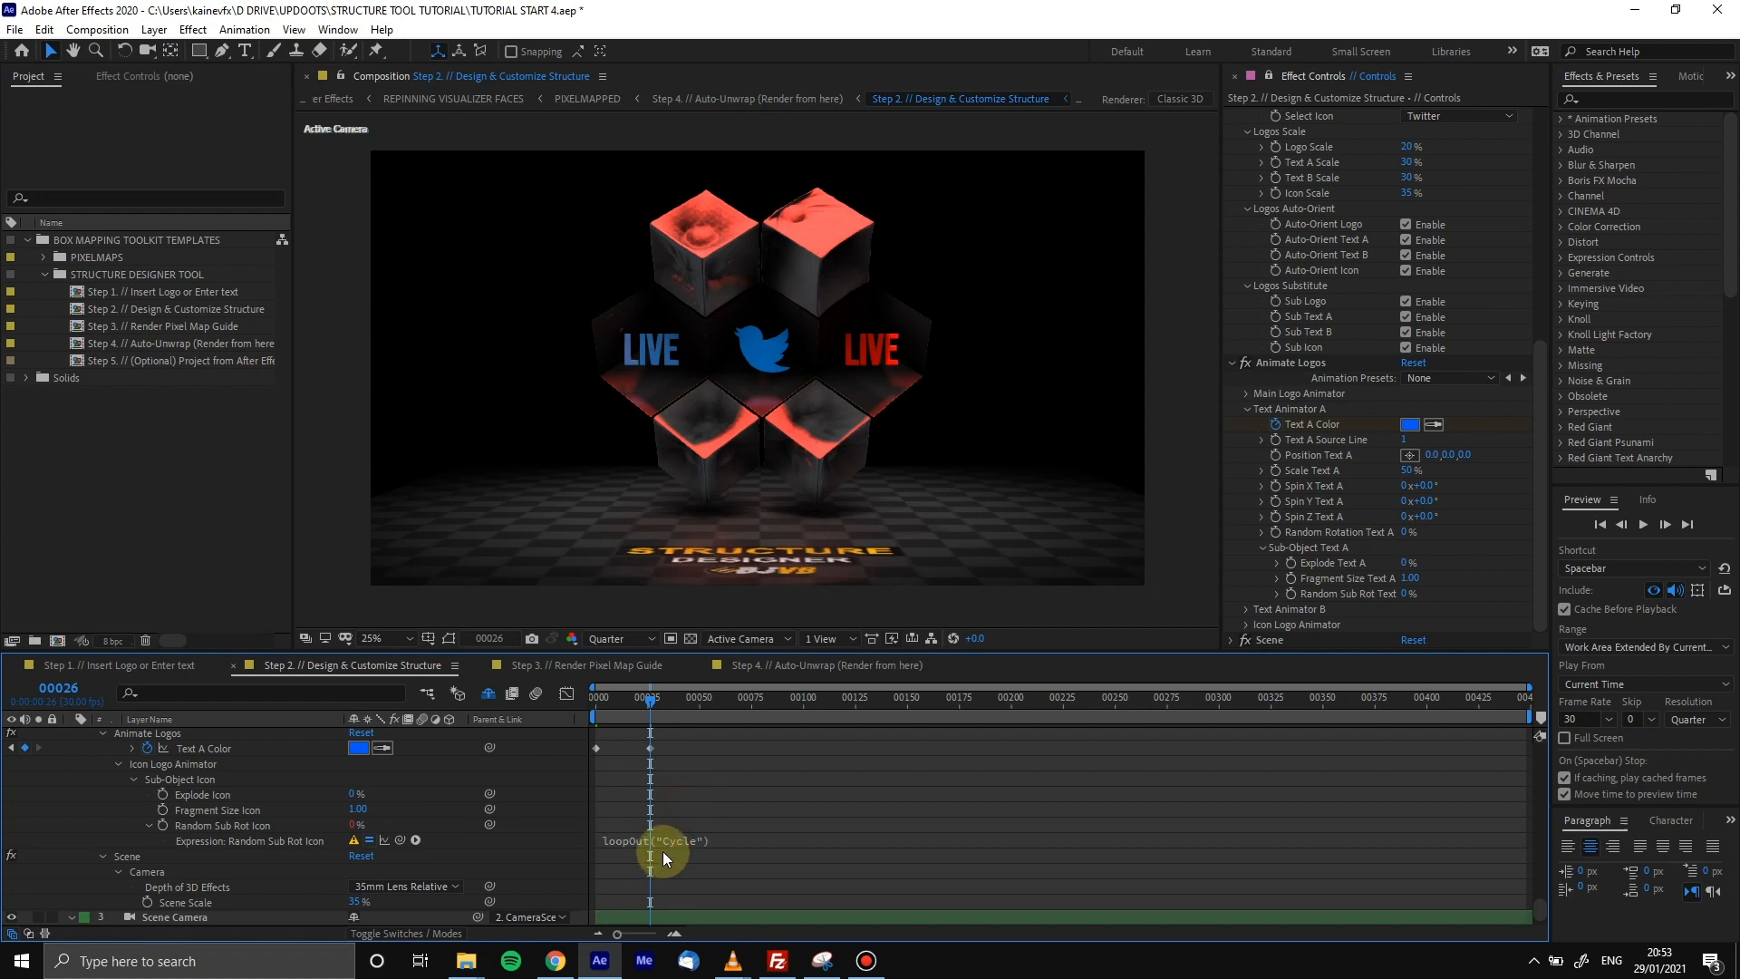
key("BackSpace")
left_click(715, 792)
scroll(694, 812, "up", 2)
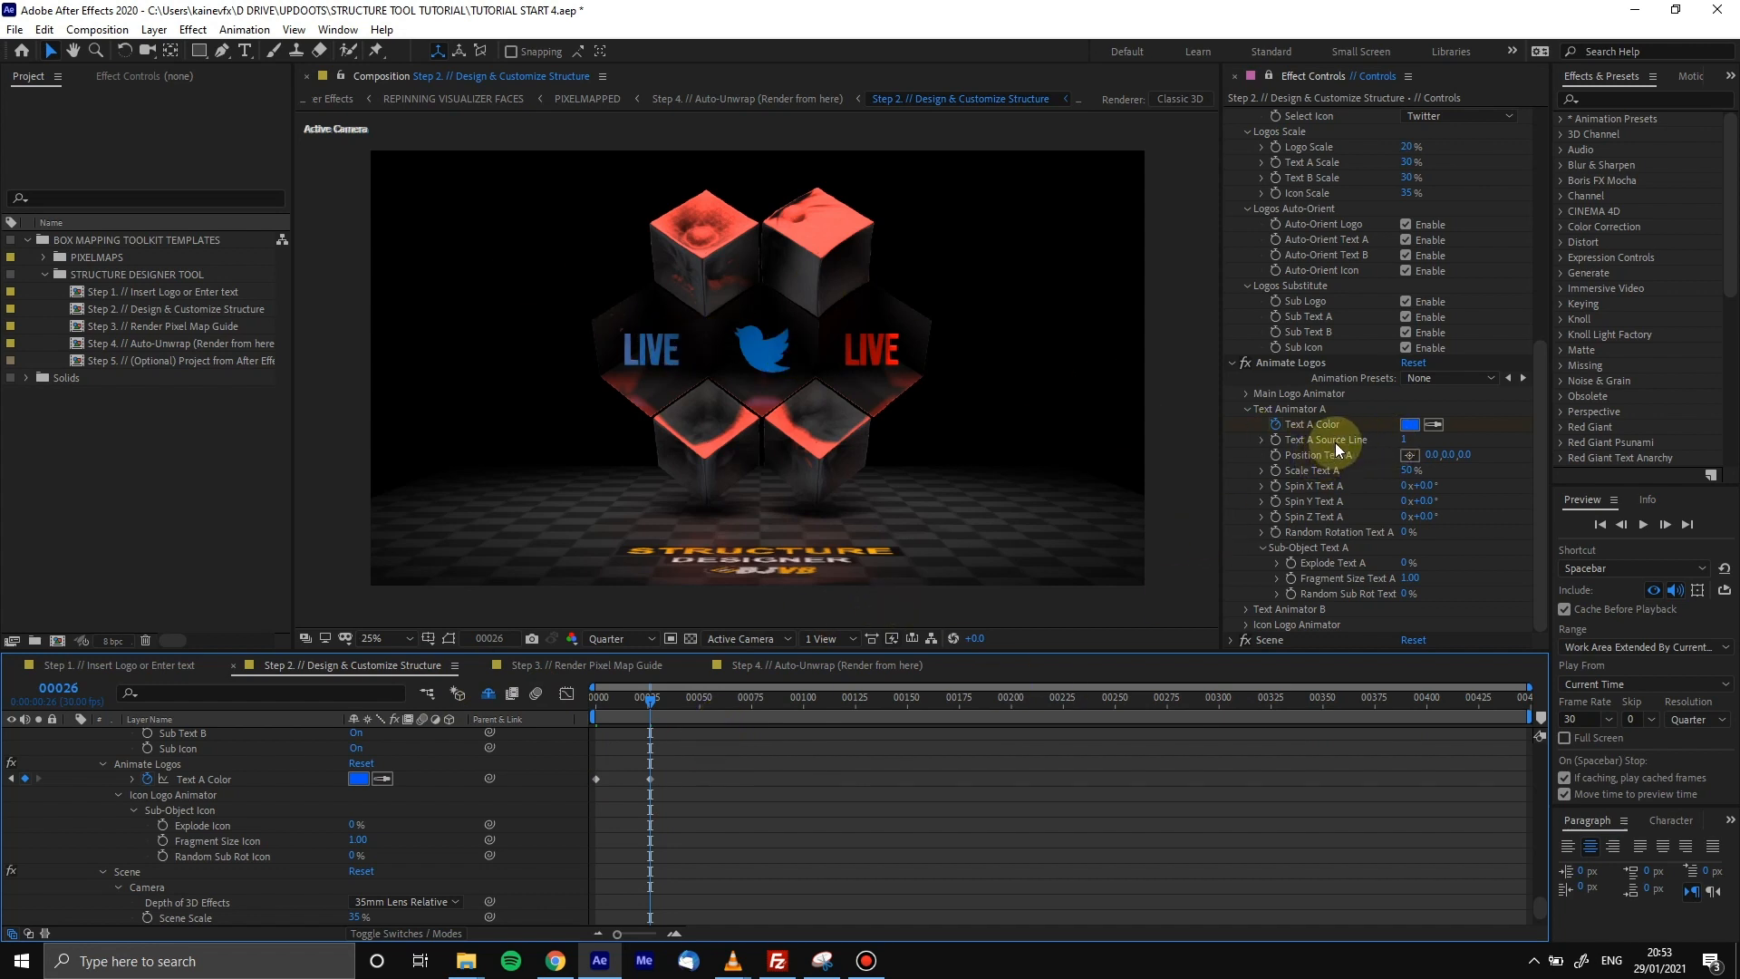
Examine the Text A and Text B source lines in the Step 1 composition and return to the Step 2 composition
left_click(118, 665)
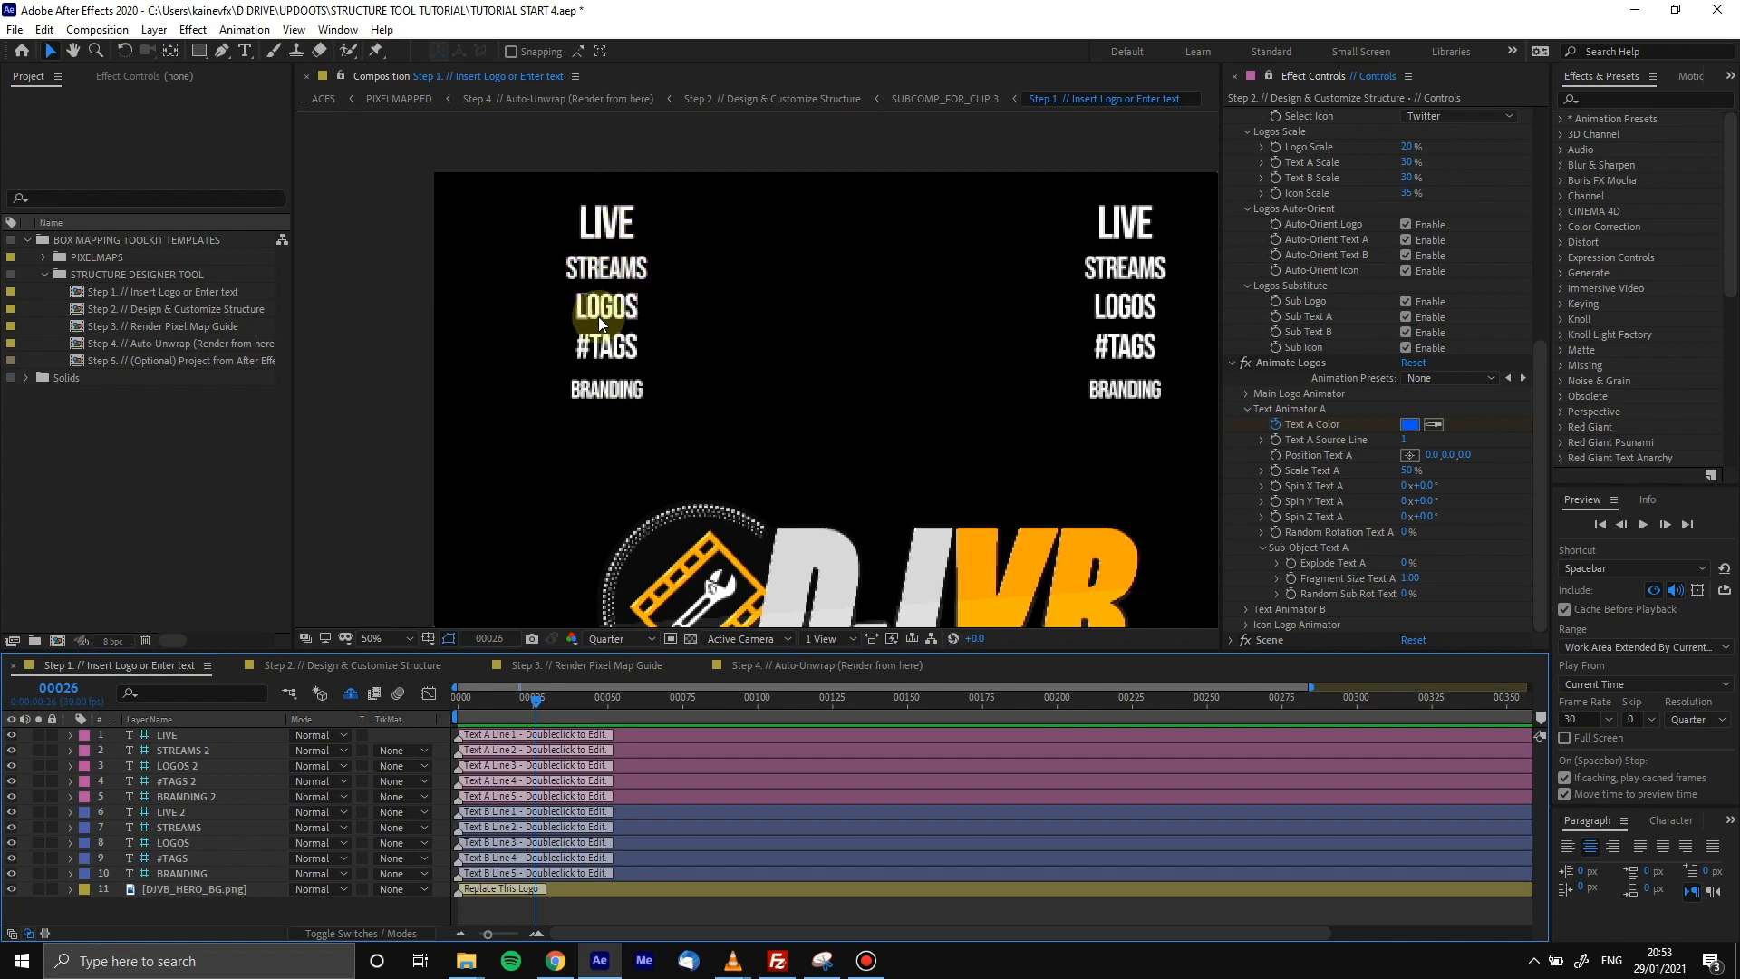
left_click(339, 666)
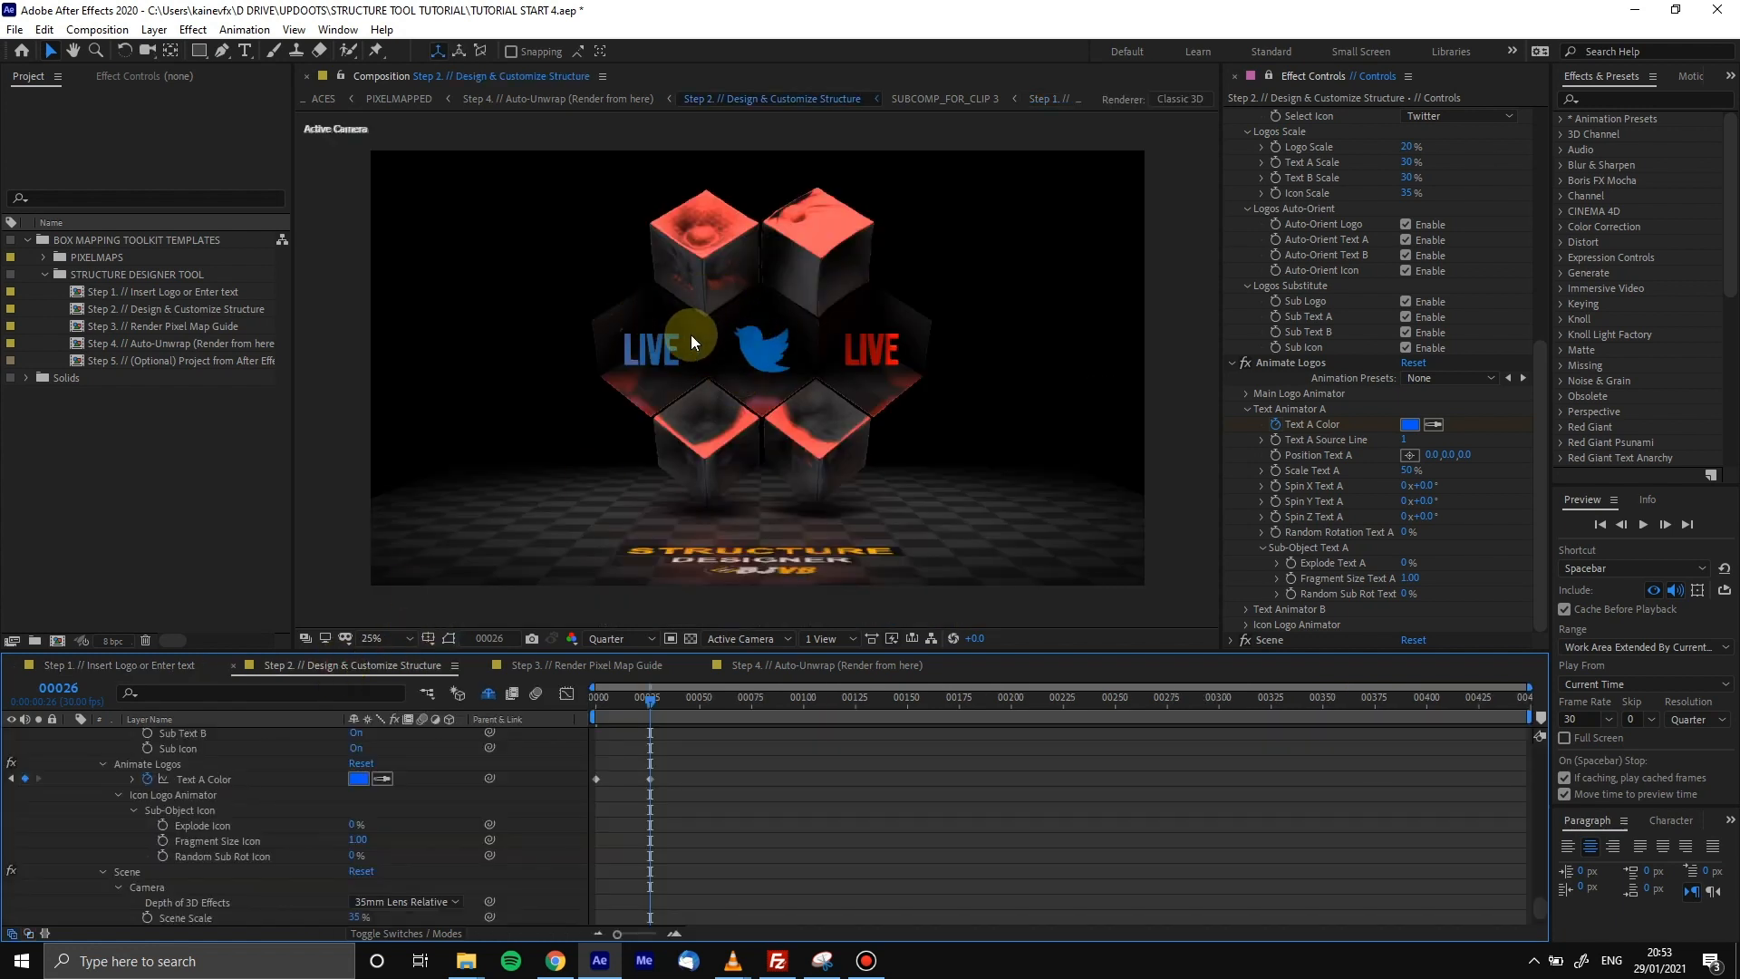
left_click(151, 666)
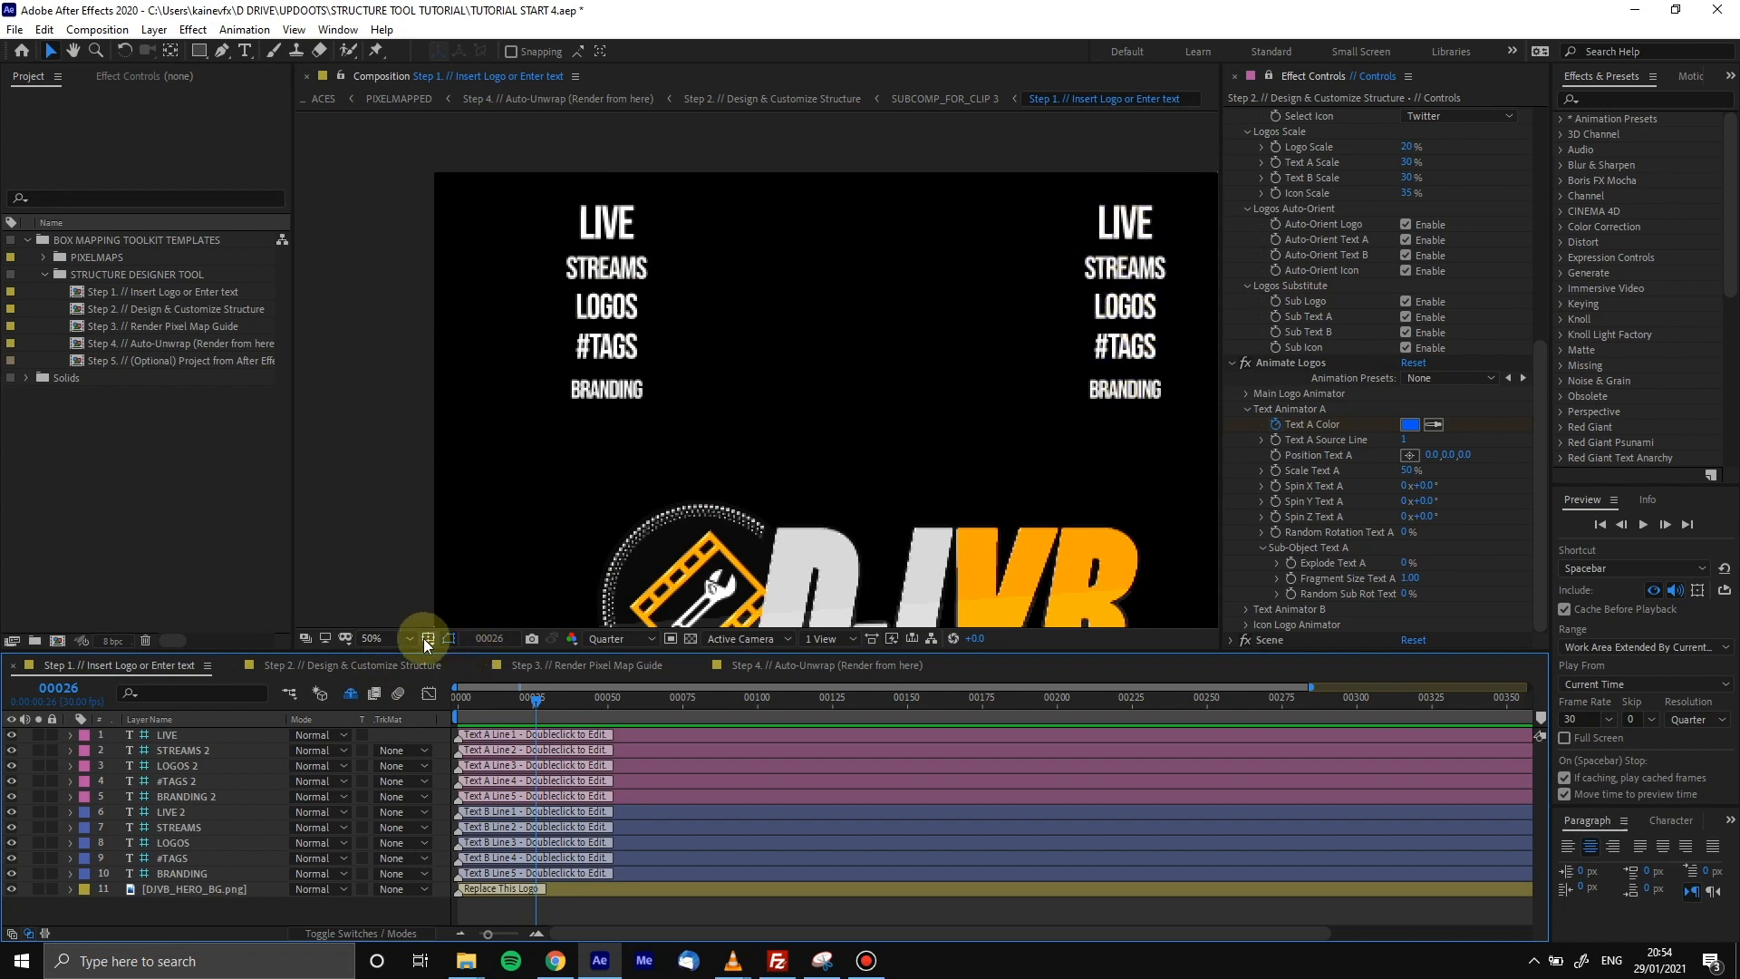
left_click(334, 667)
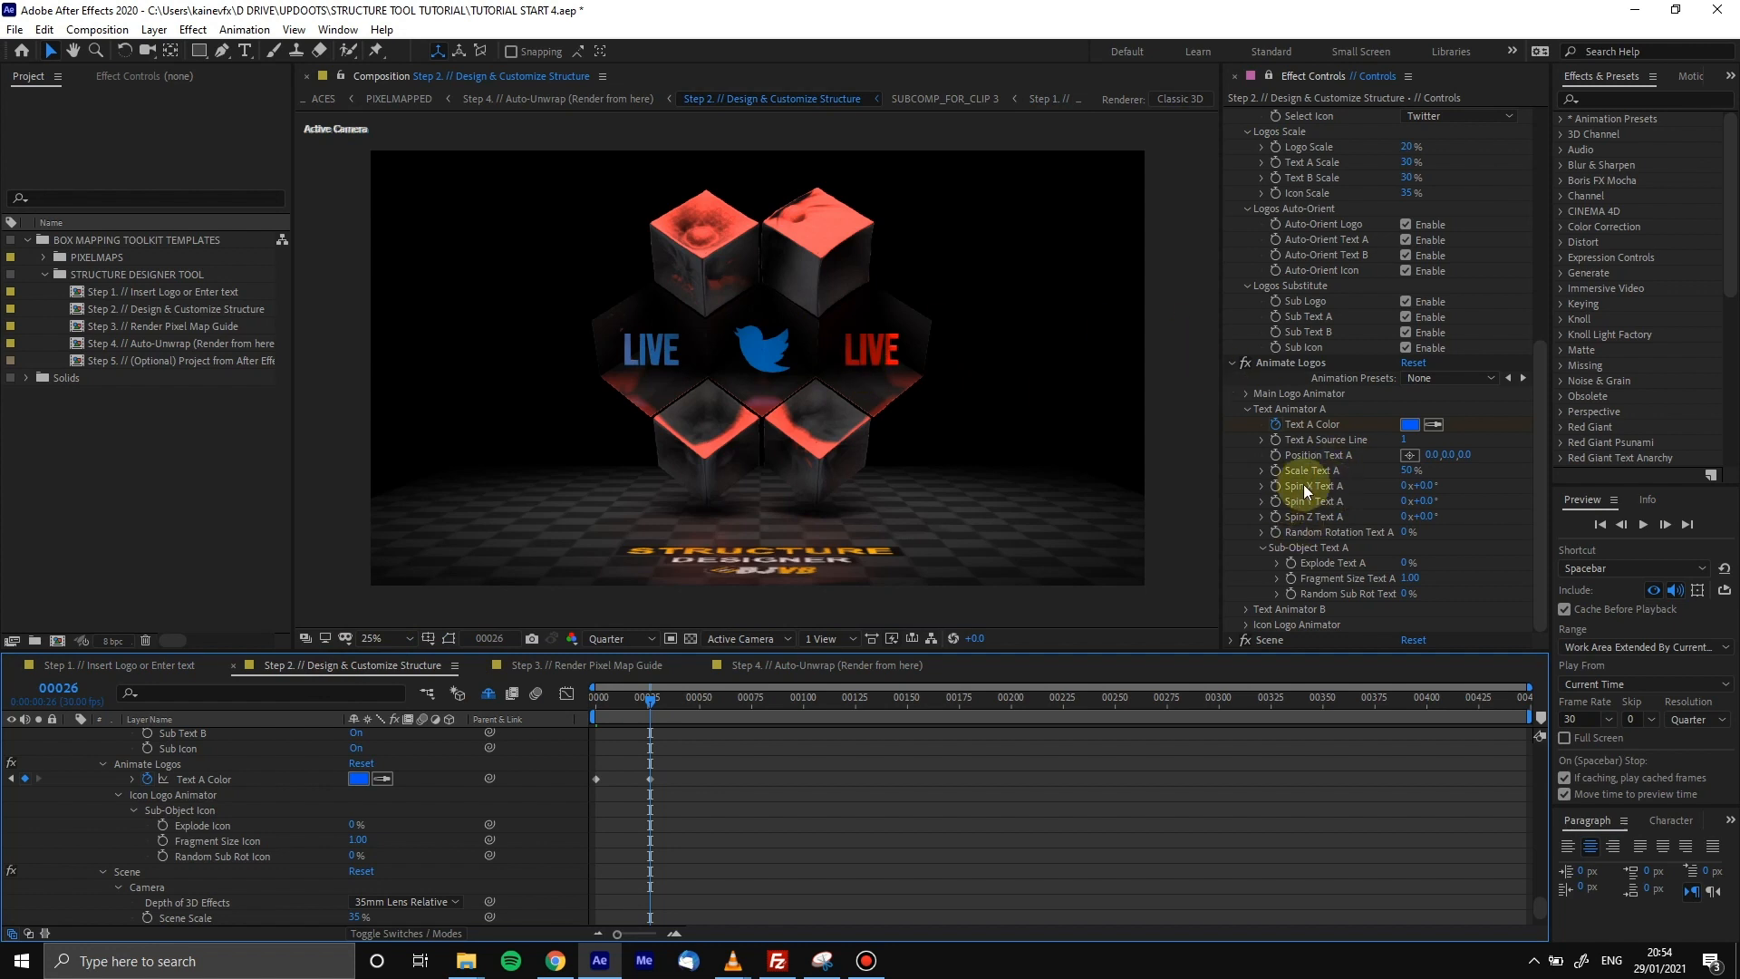
In Text Animator B, set Text B Source Line to 2 and sample the blue of Text A Color for Text B Color
left_click(1246, 609)
scroll(1258, 570, "down", 3)
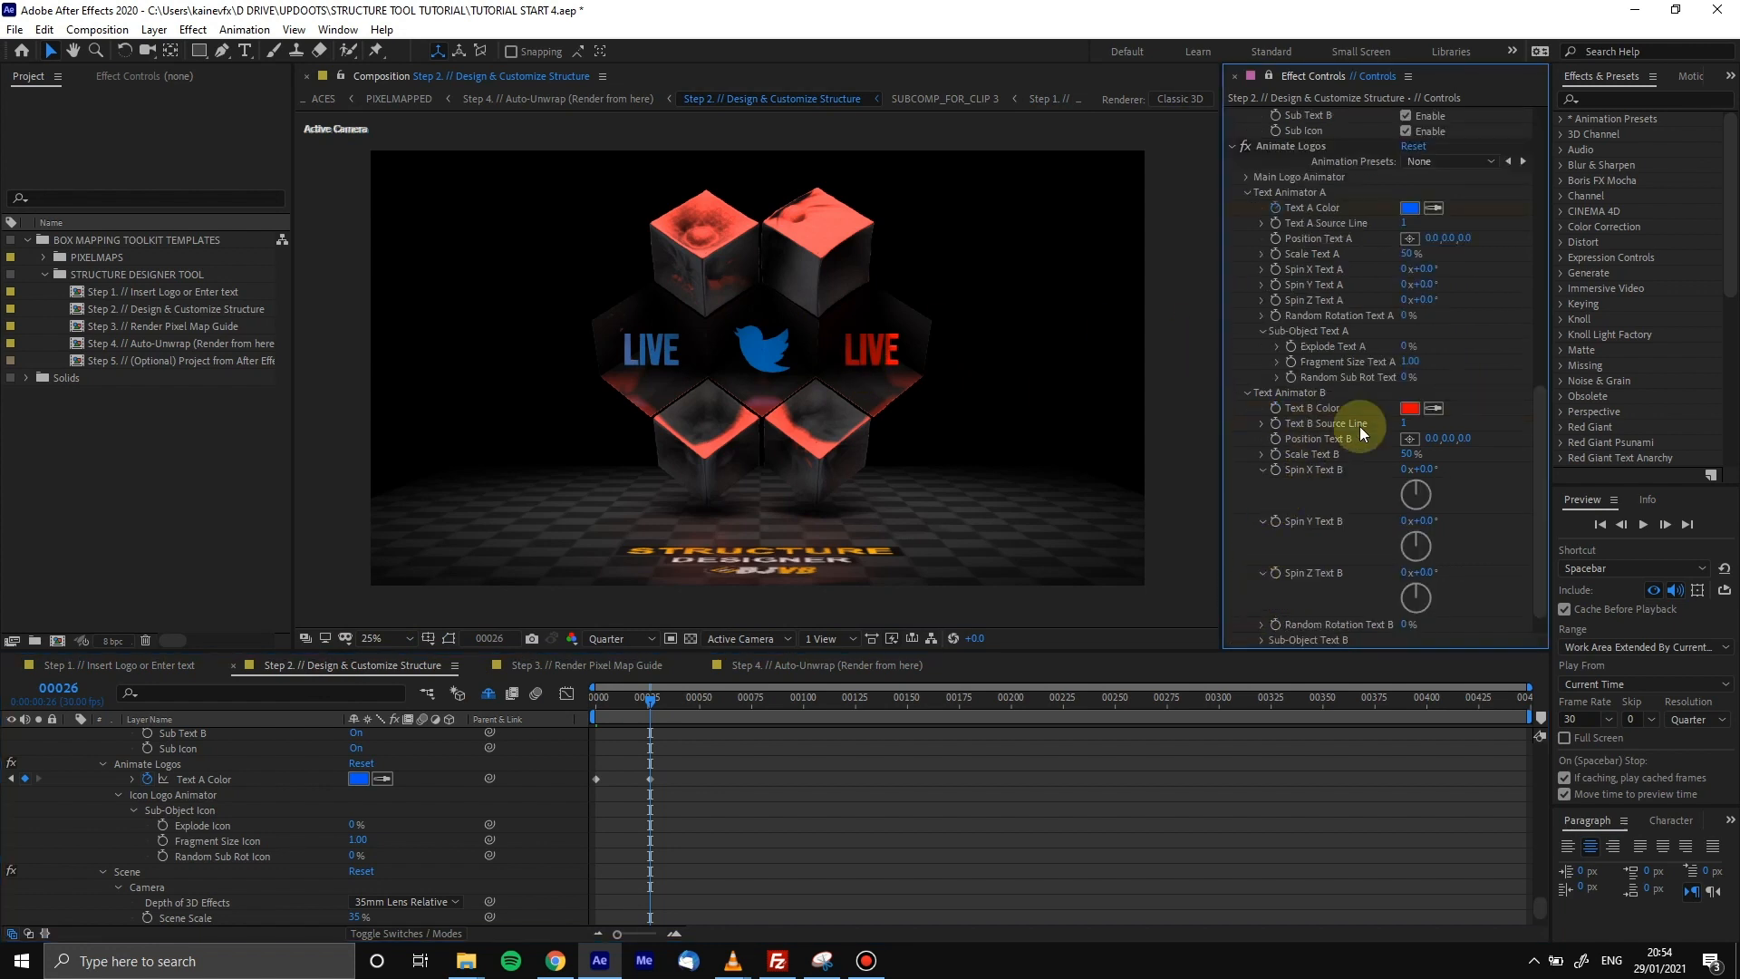
left_click_drag(1402, 427, 1410, 427)
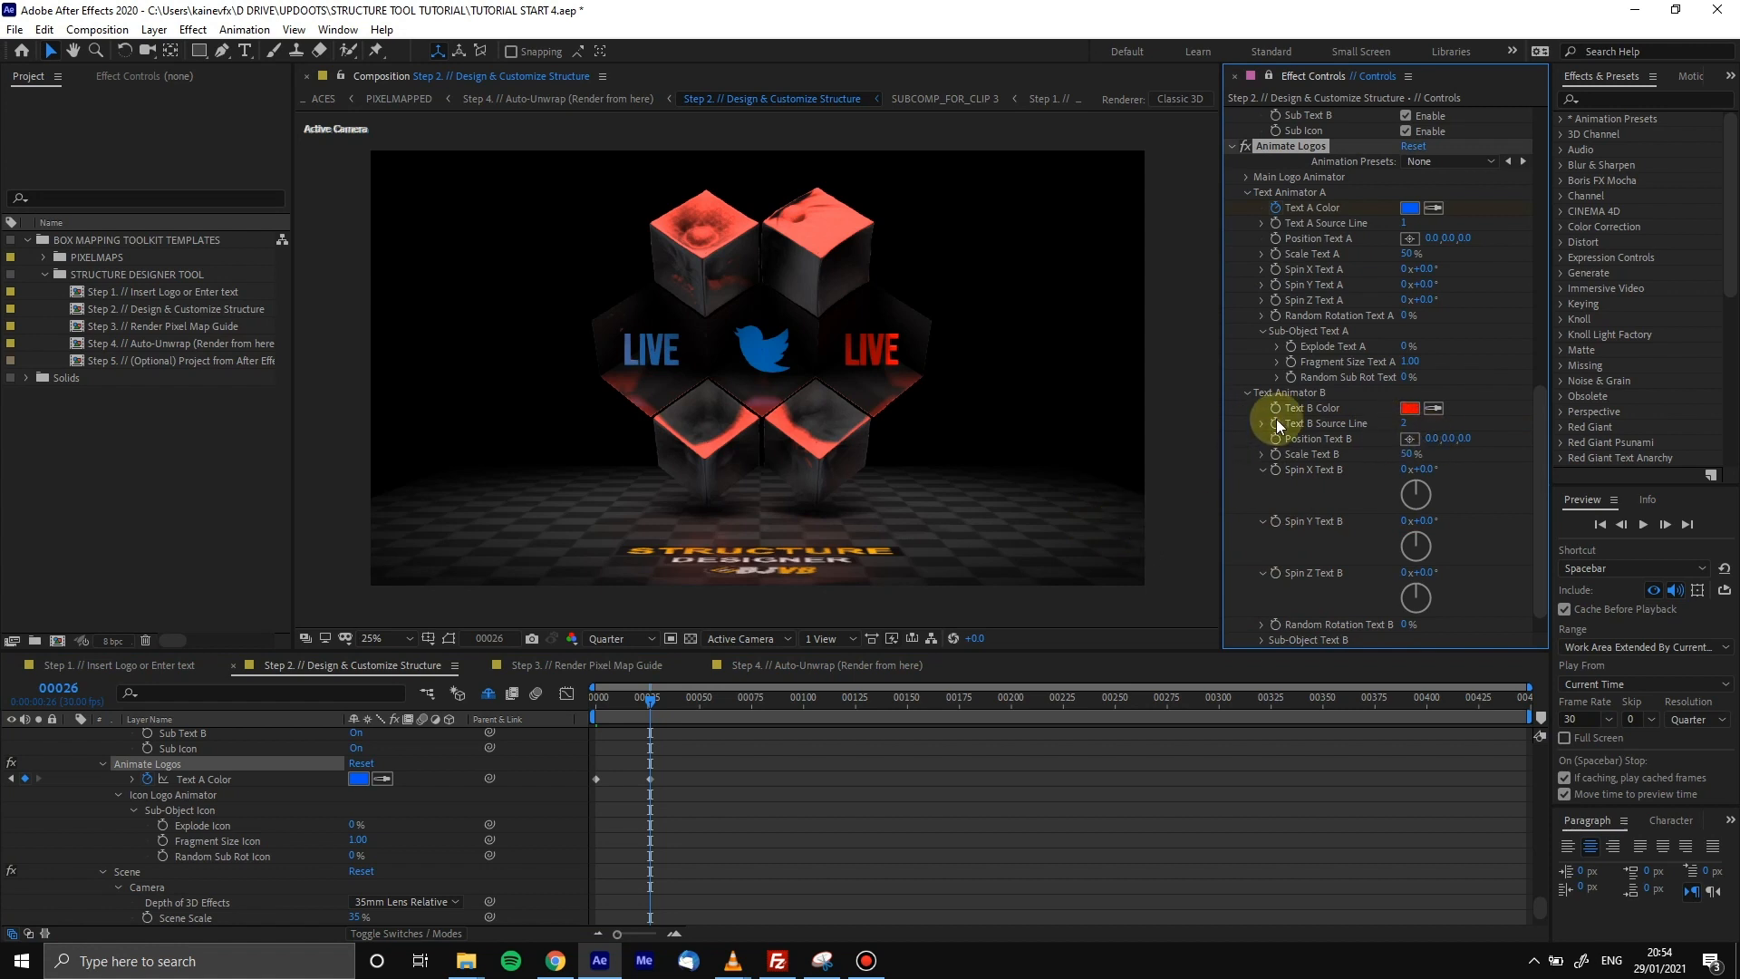
left_click(1433, 410)
left_click(1410, 208)
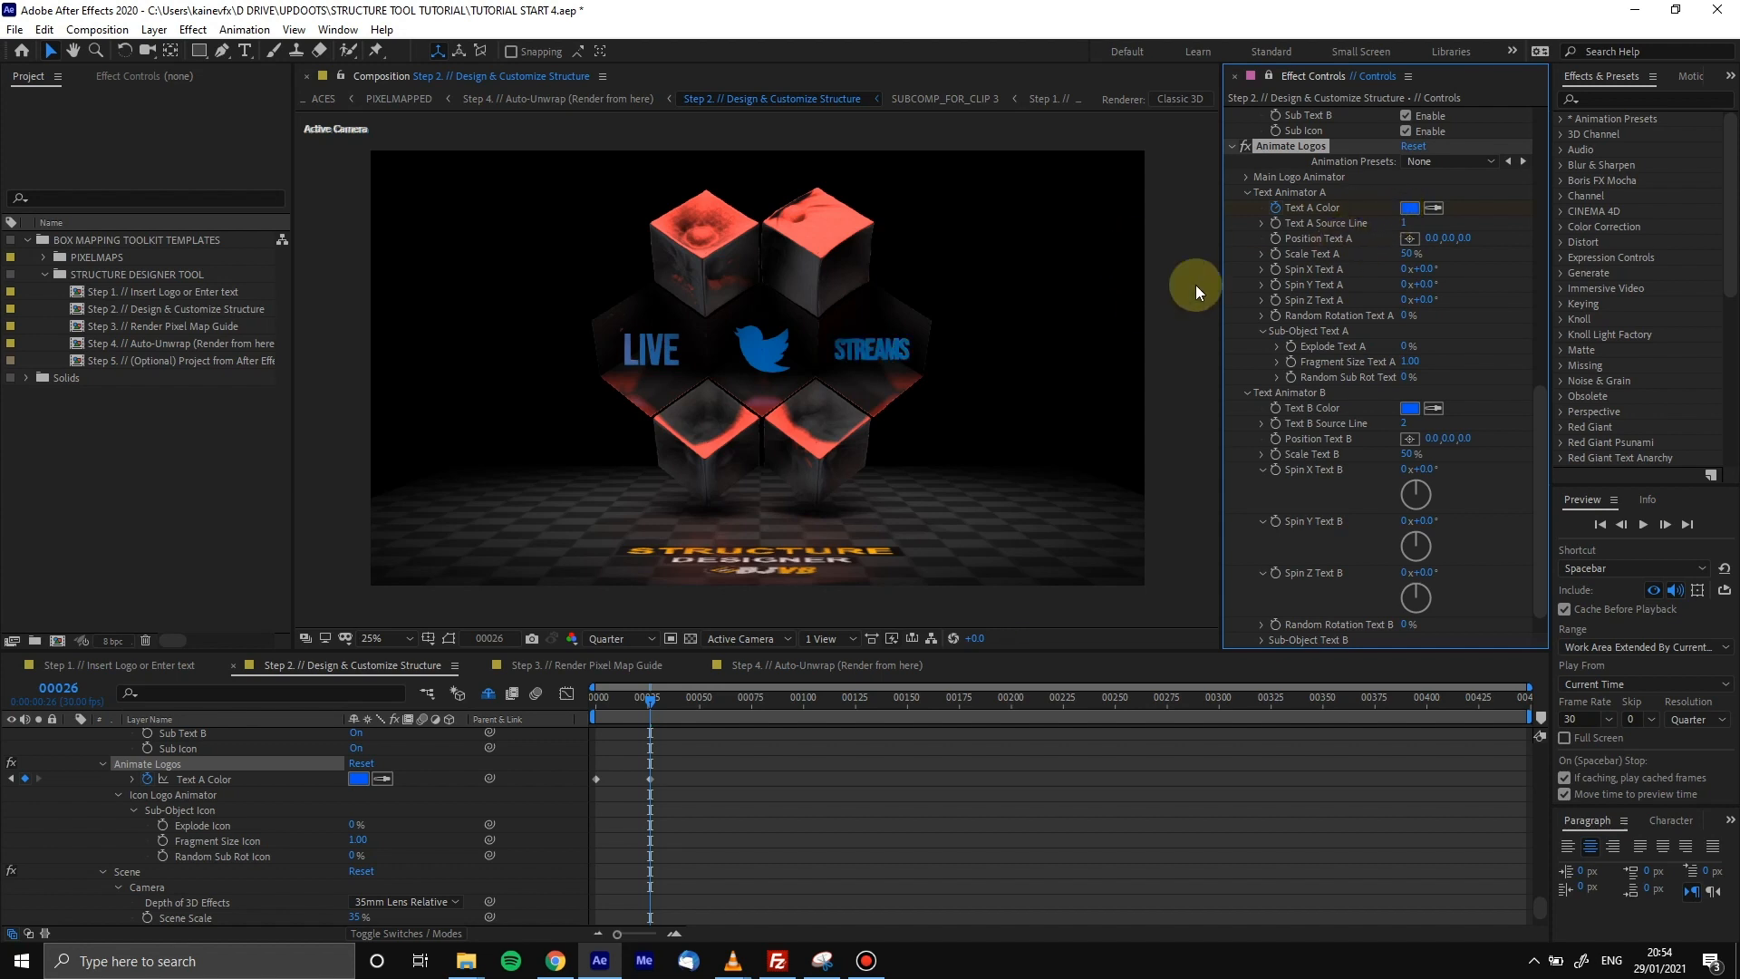
Keyframe Text A Source Line from 1 at frame 26 to 2 at frame 50, and Text B Source Line from 2 to 3
left_click(1275, 424)
left_click(1276, 224)
left_click(699, 705)
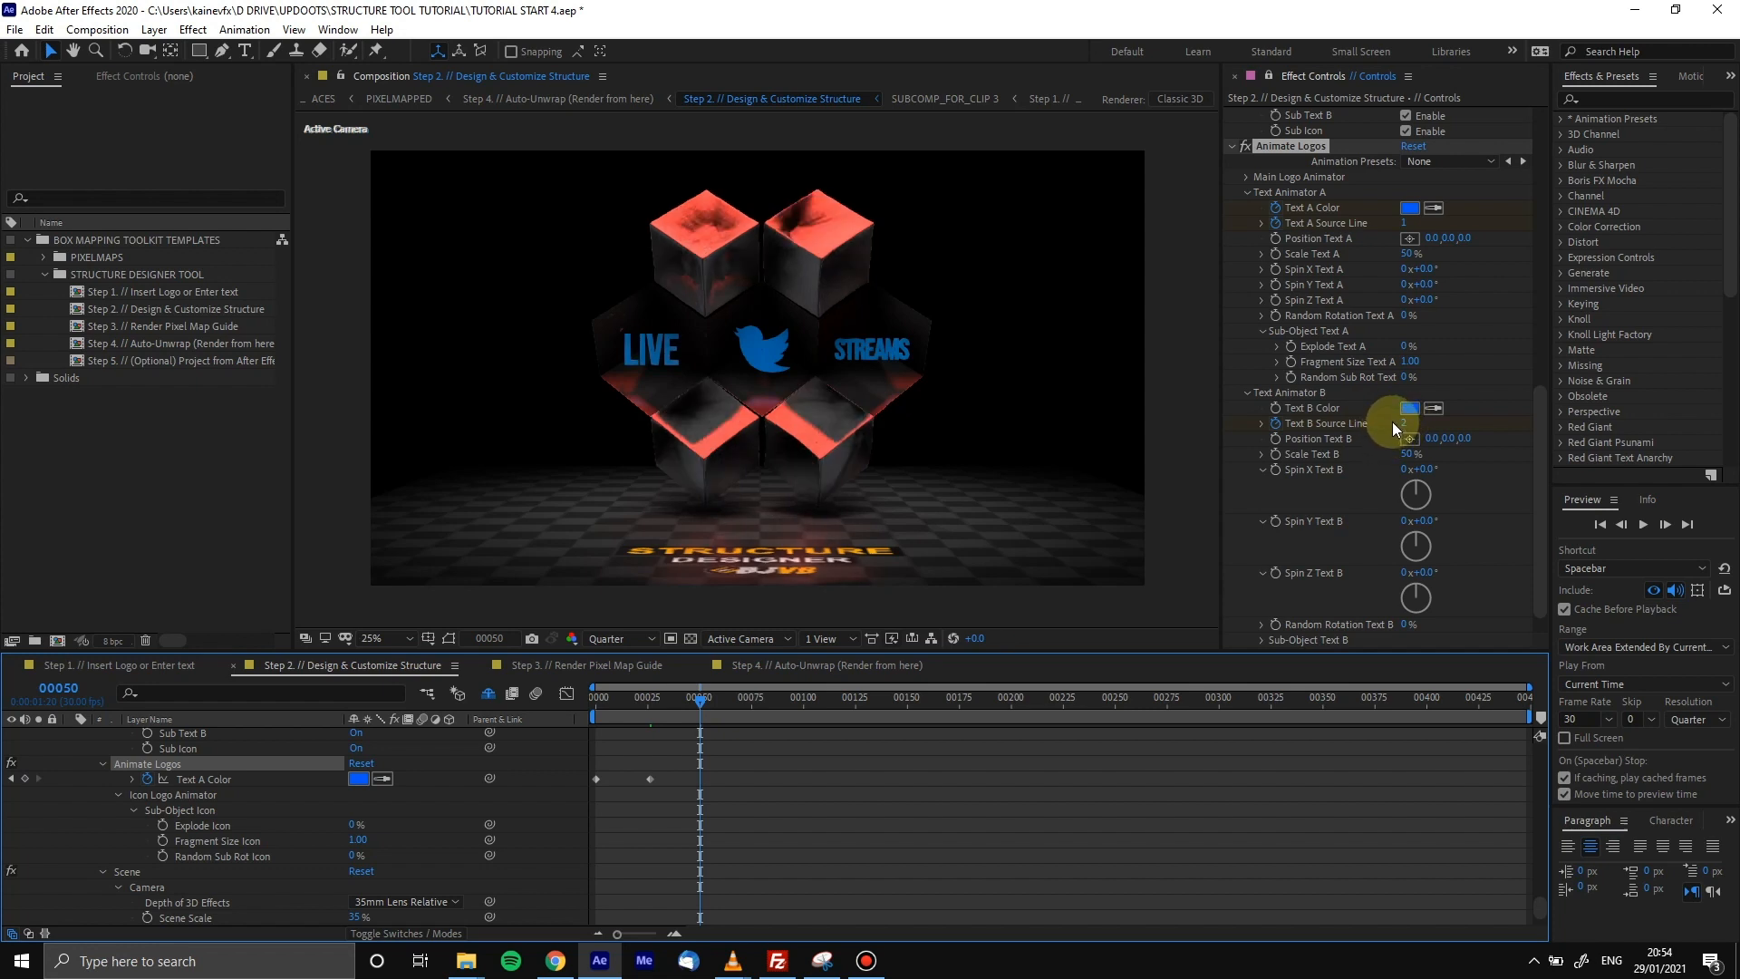
left_click(1398, 422)
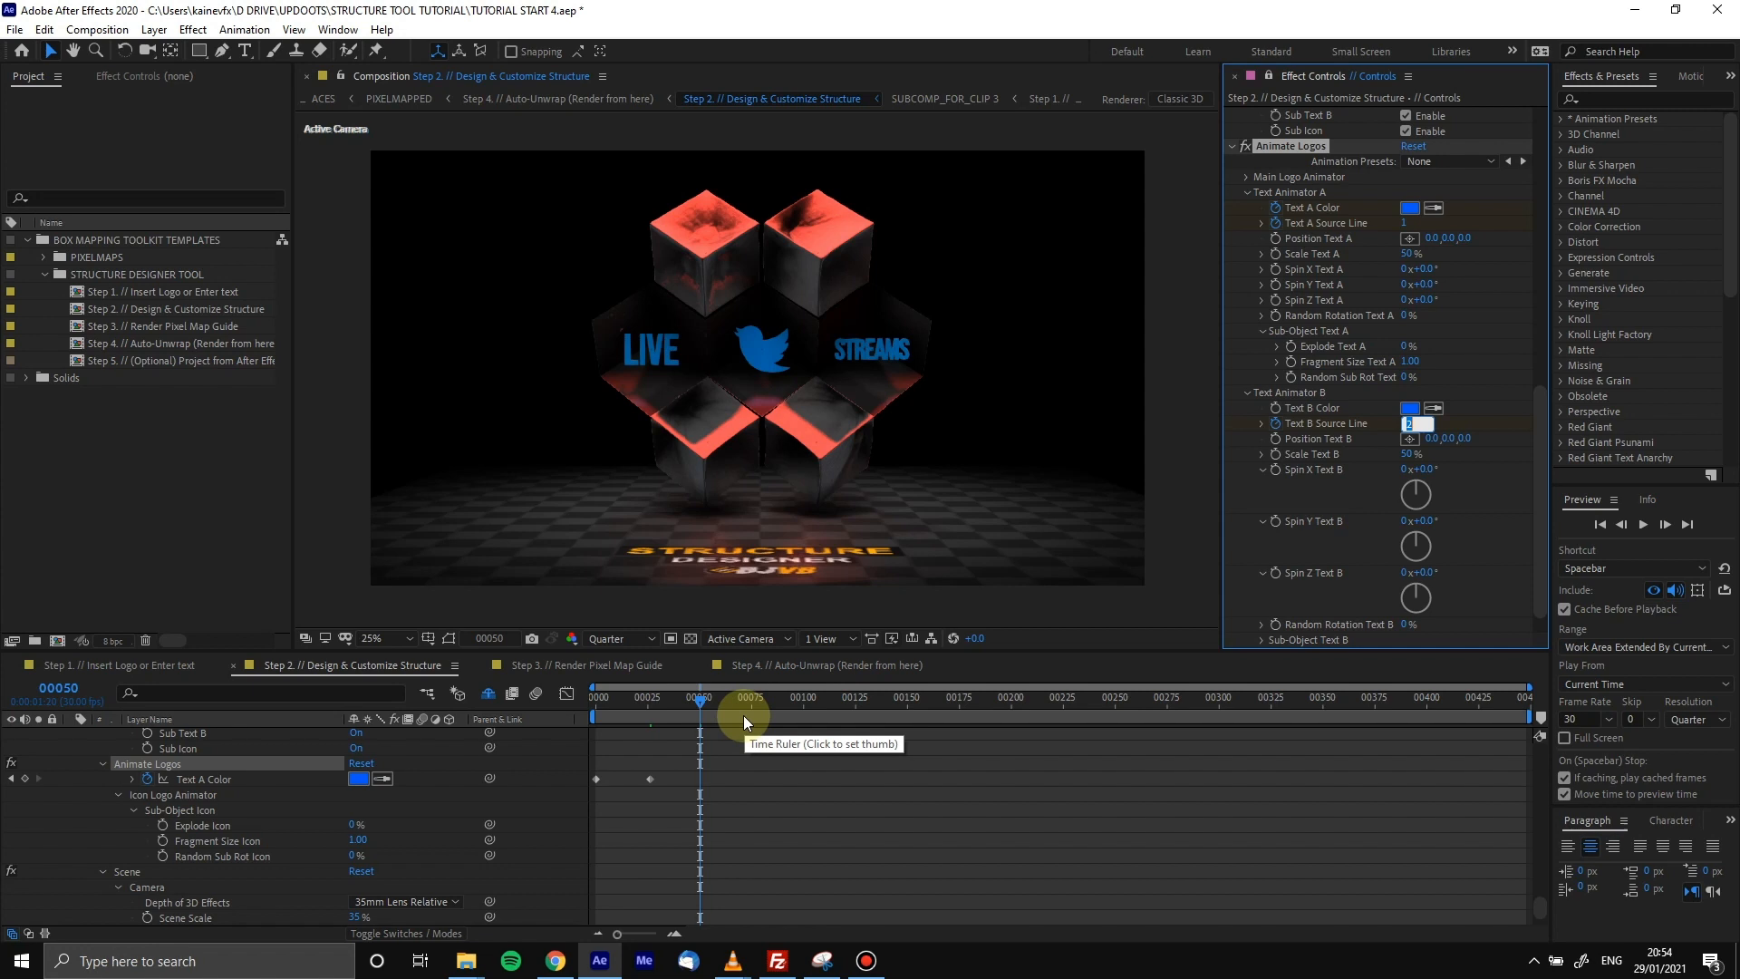
type("3")
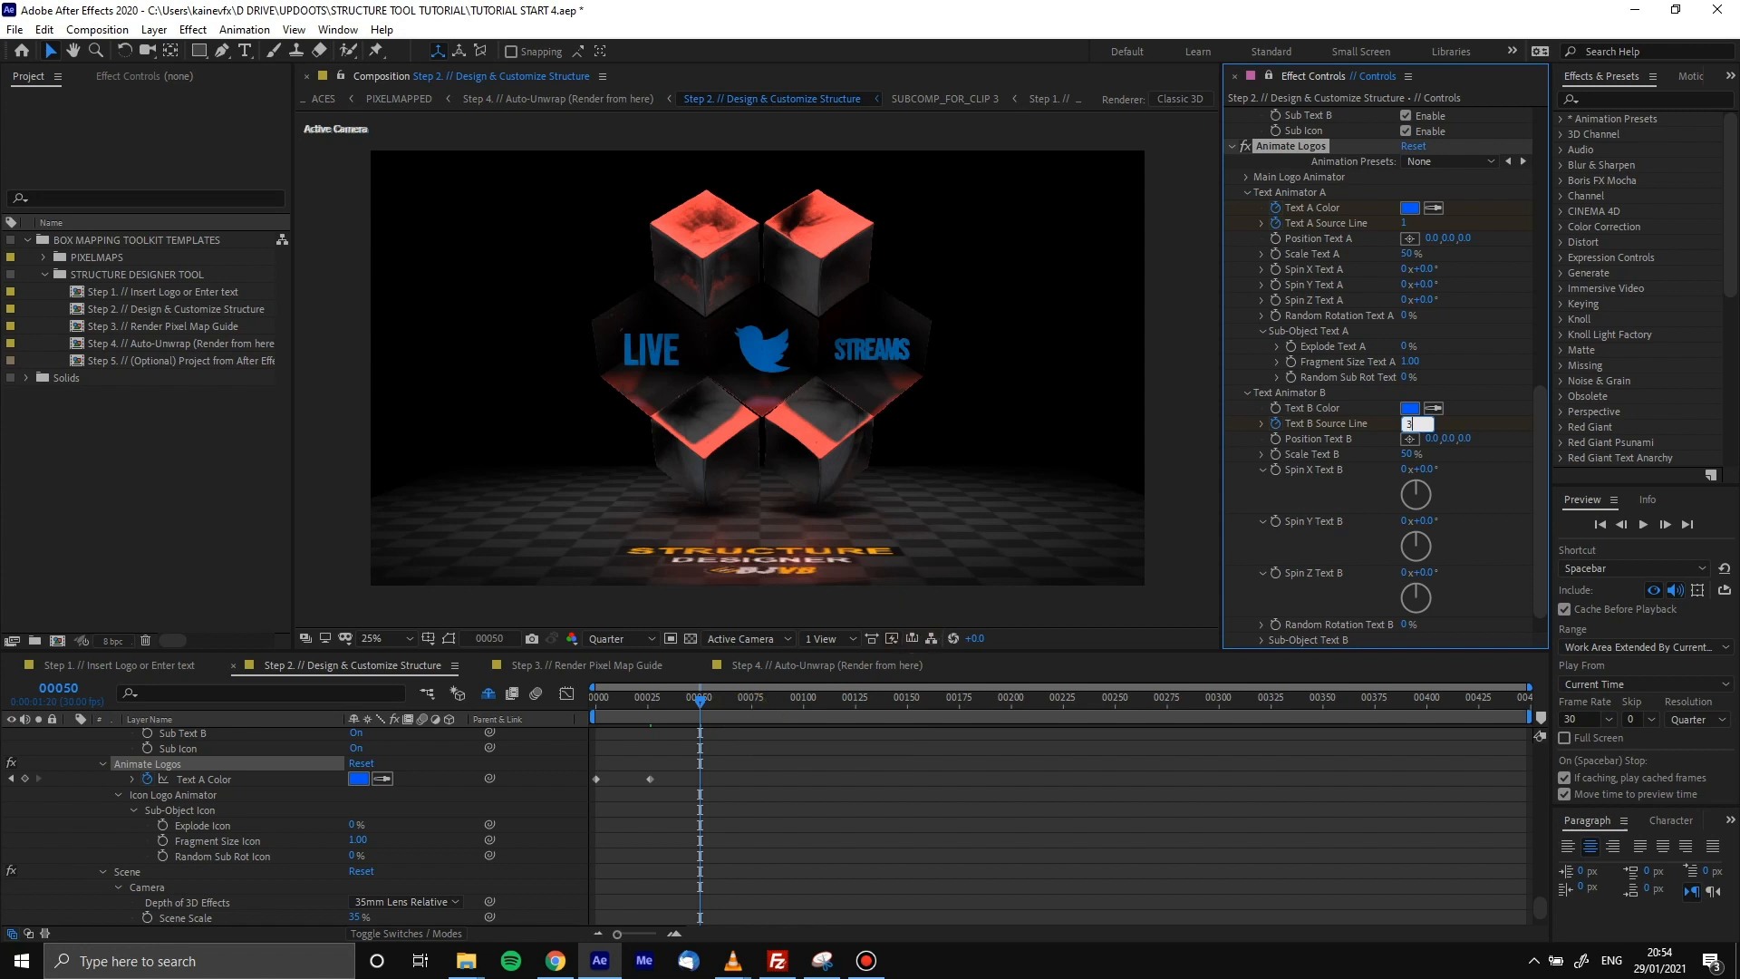
key("Return")
left_click(1407, 224)
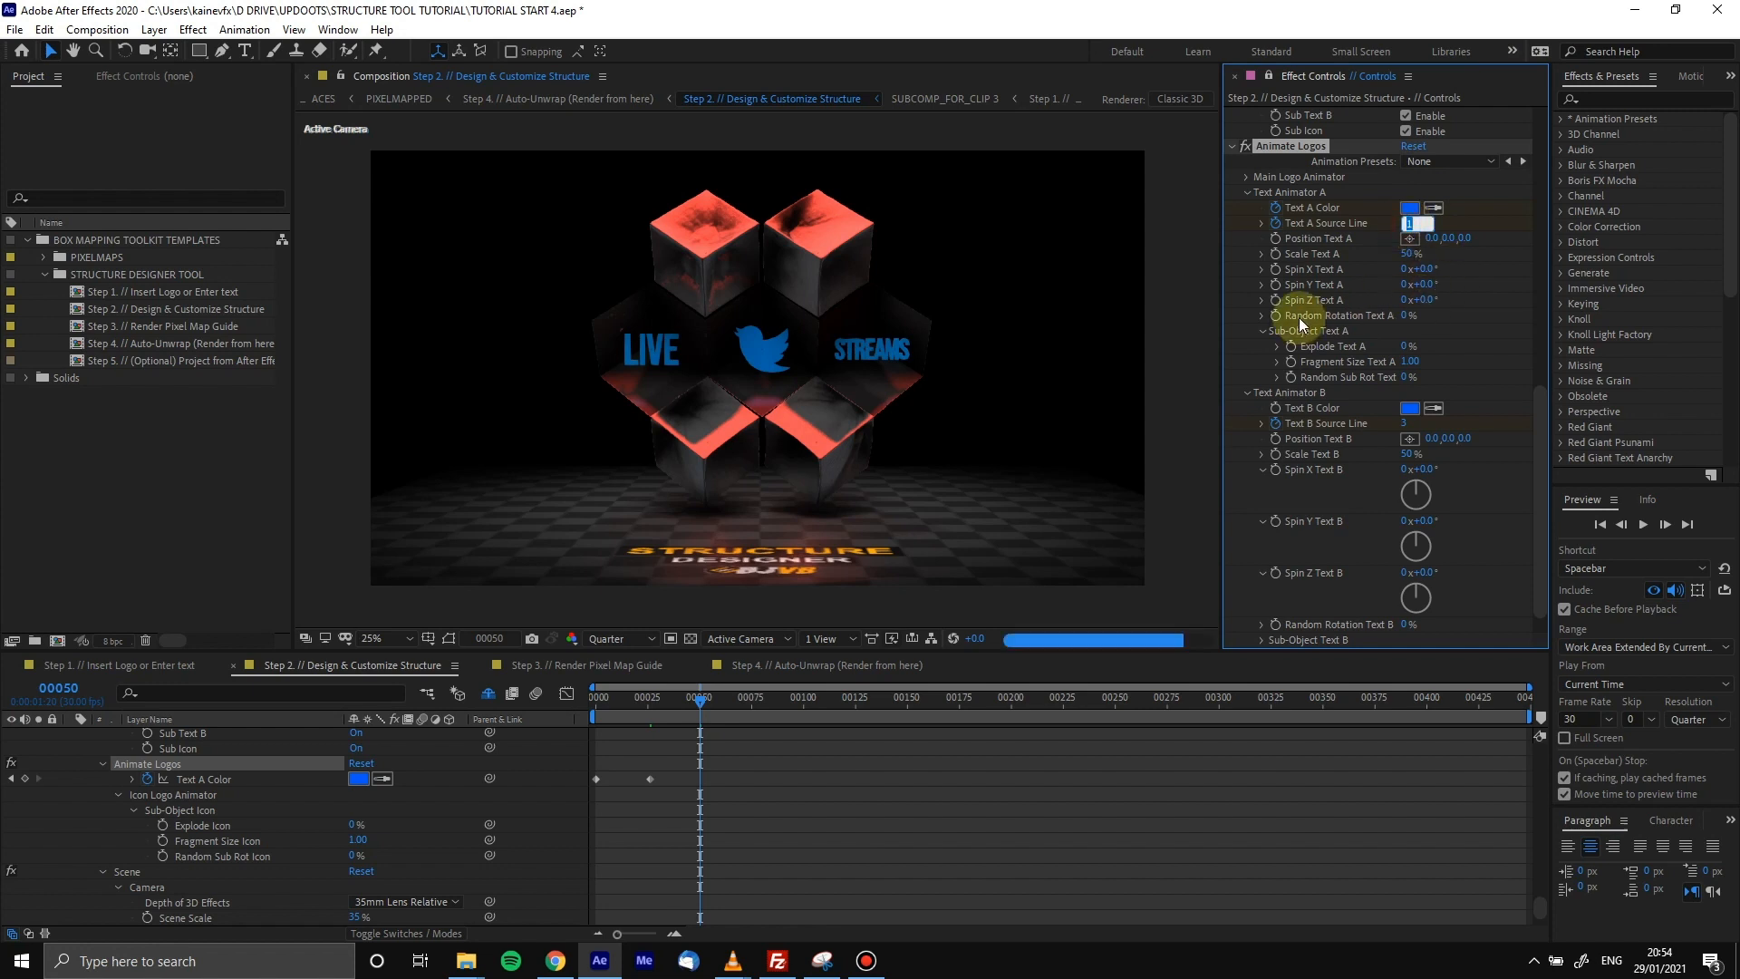
type("2")
key("Return")
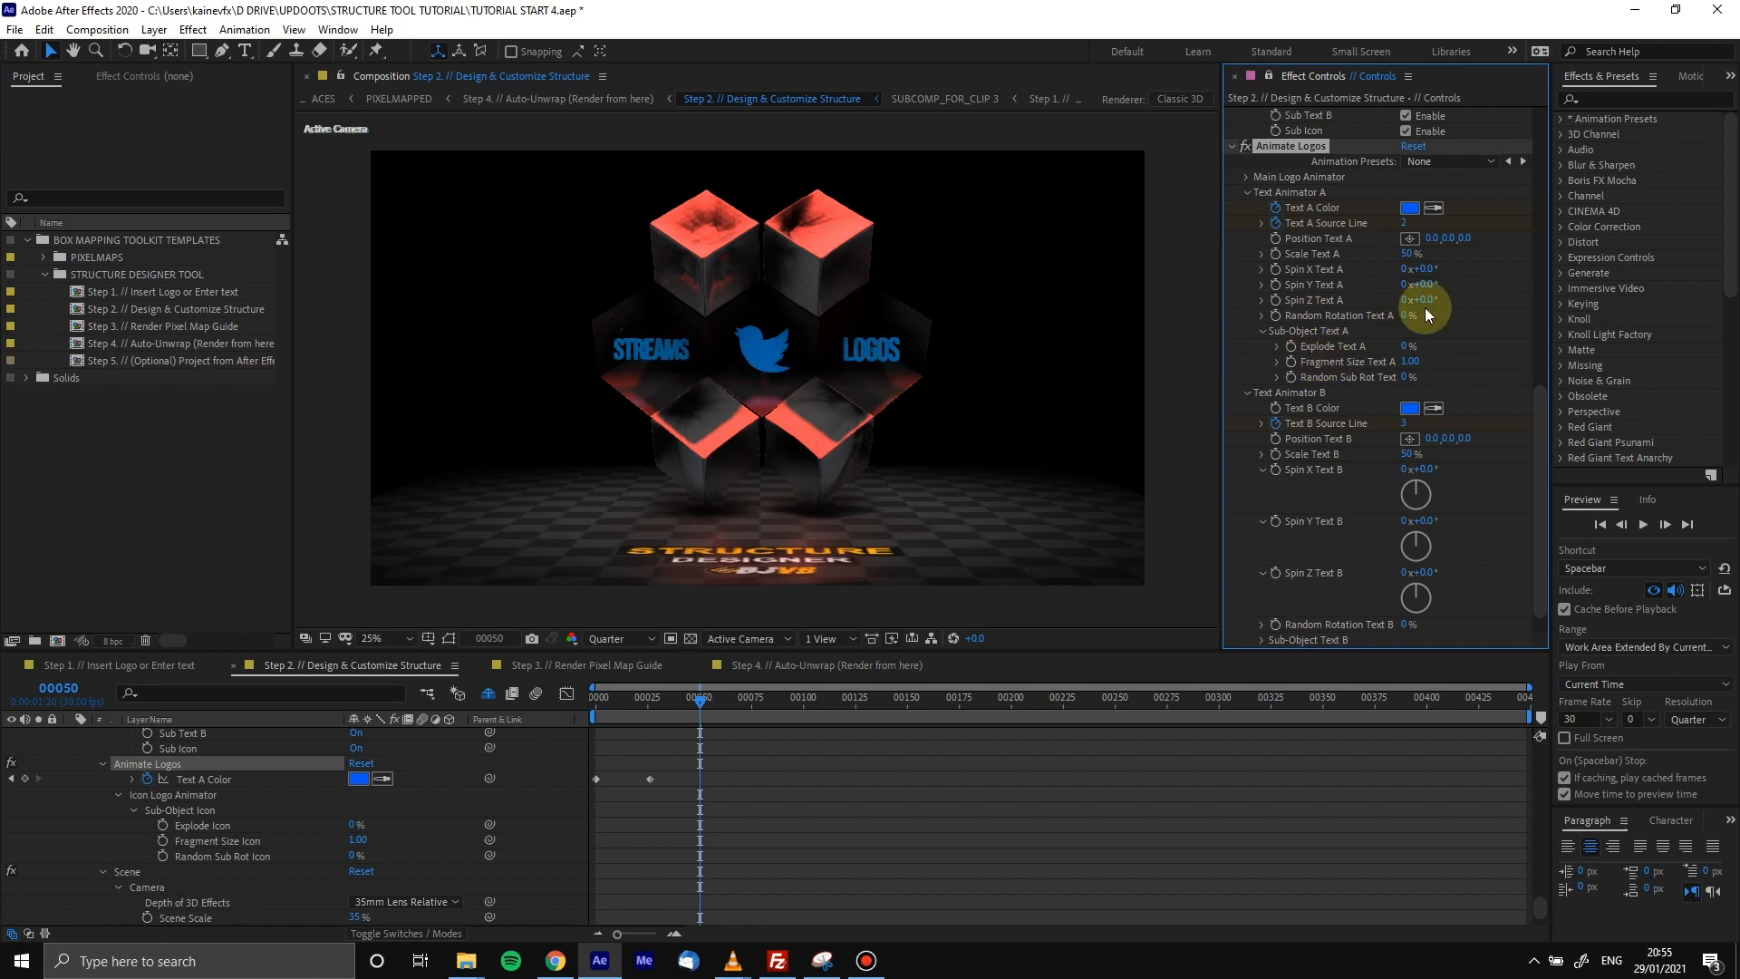
In Icon Logo Animator, try Explode Icon at 36% and set it back to 0%
left_click_drag(1536, 417, 1536, 411)
scroll(1536, 411, "down", 1)
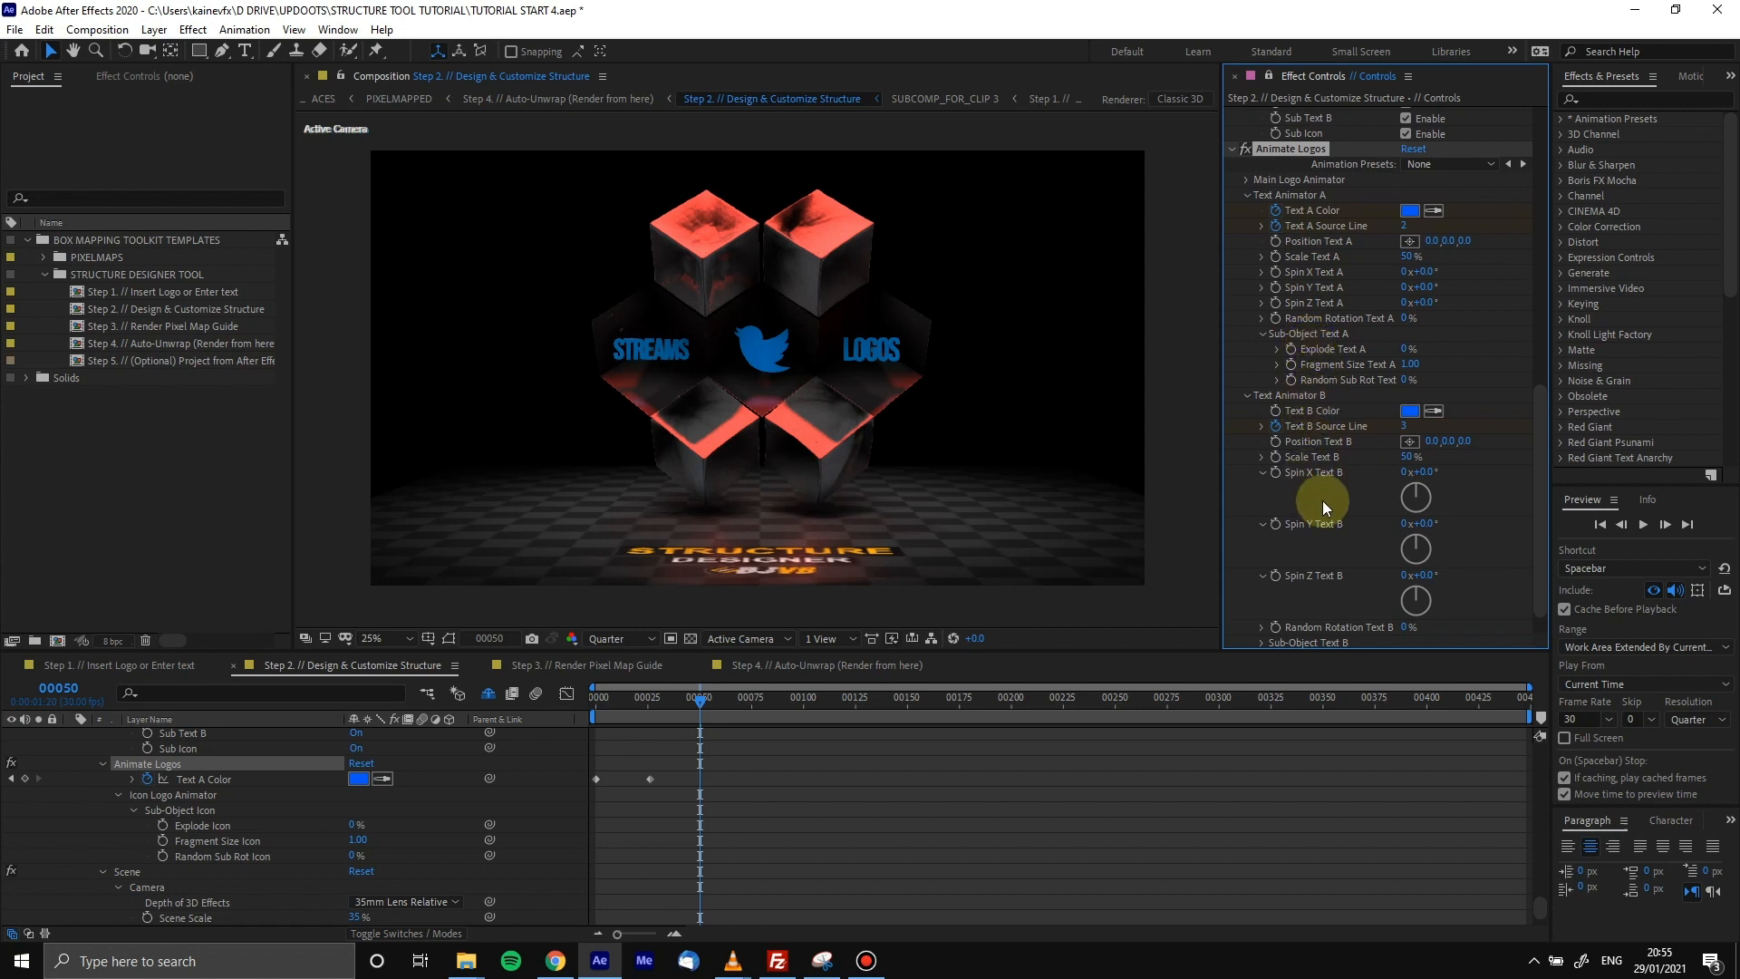
scroll(1323, 500, "down", 2)
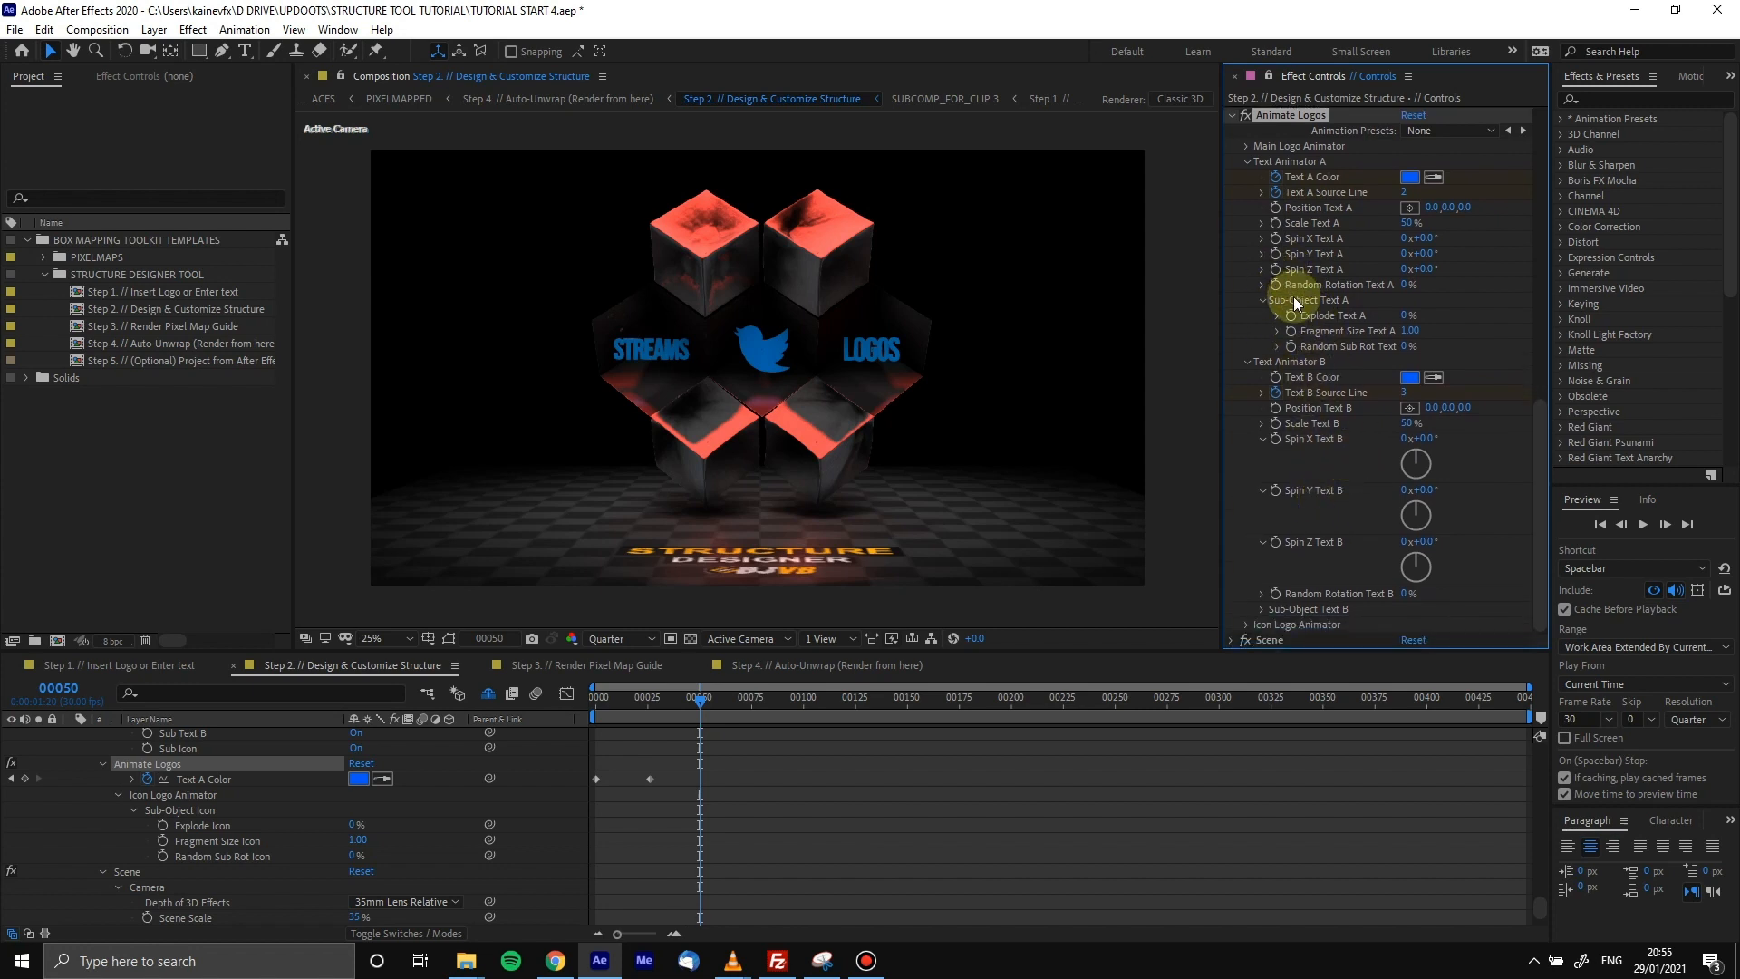
left_click(1246, 625)
scroll(1301, 564, "down", 5)
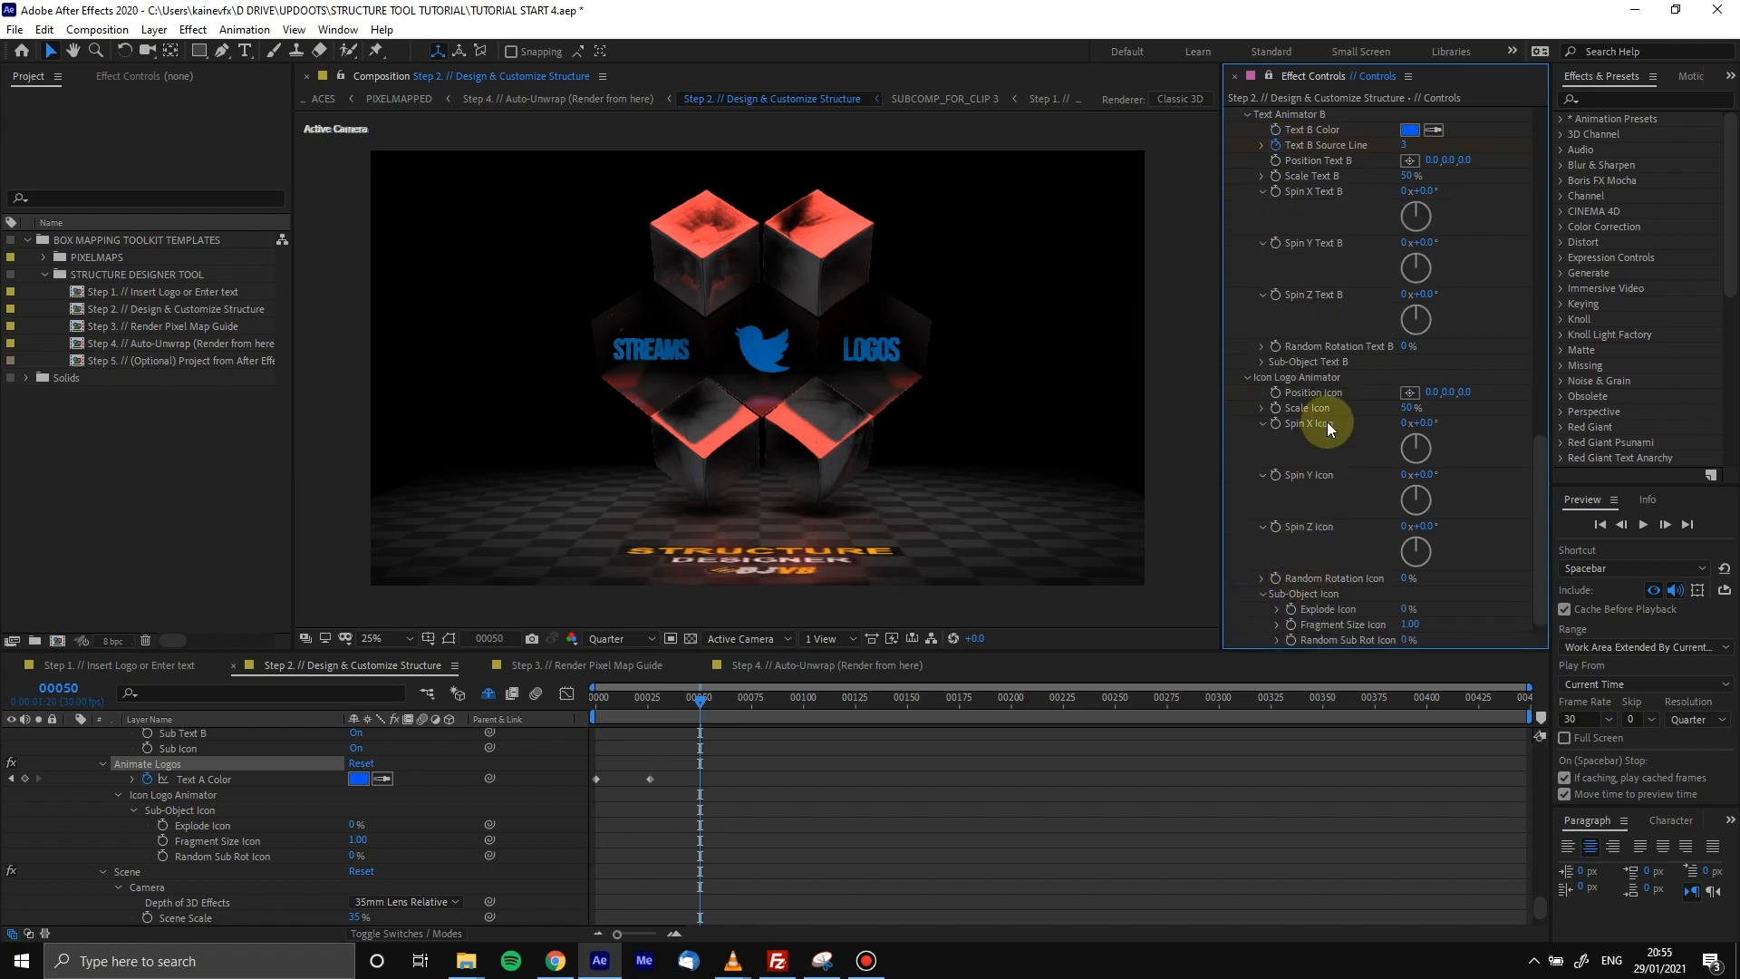
scroll(1327, 421, "down", 1)
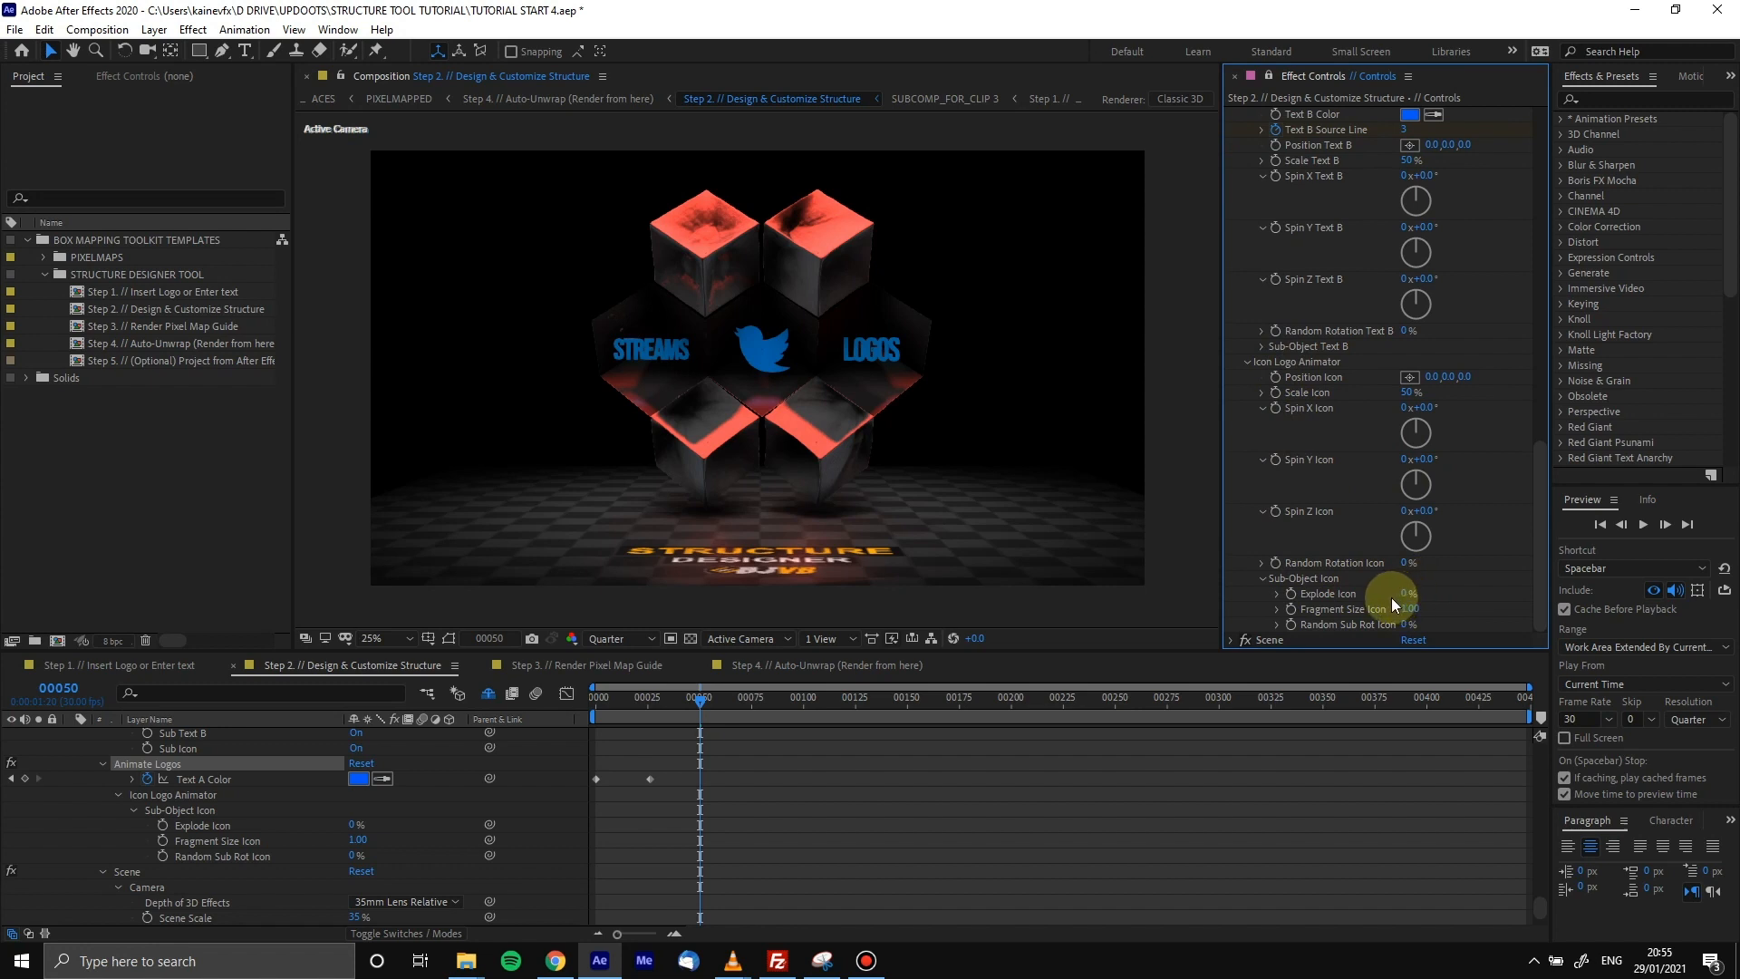
left_click_drag(1405, 595, 1435, 591)
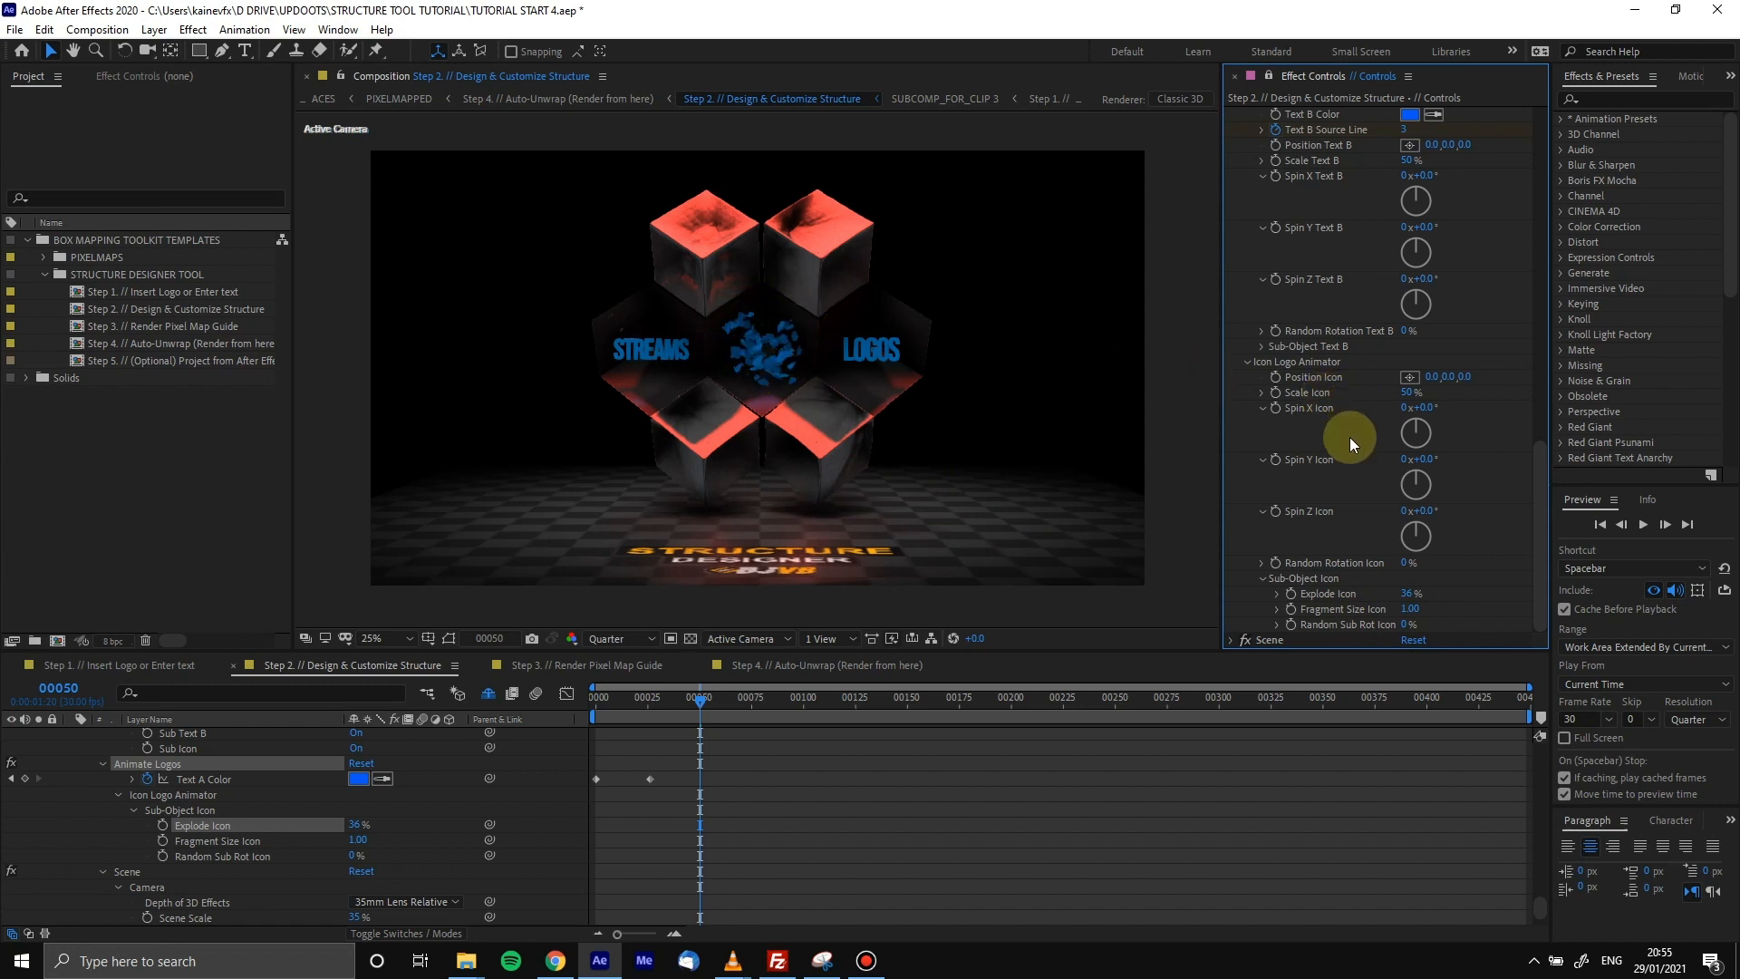
left_click(1408, 594)
type("0")
key("Return")
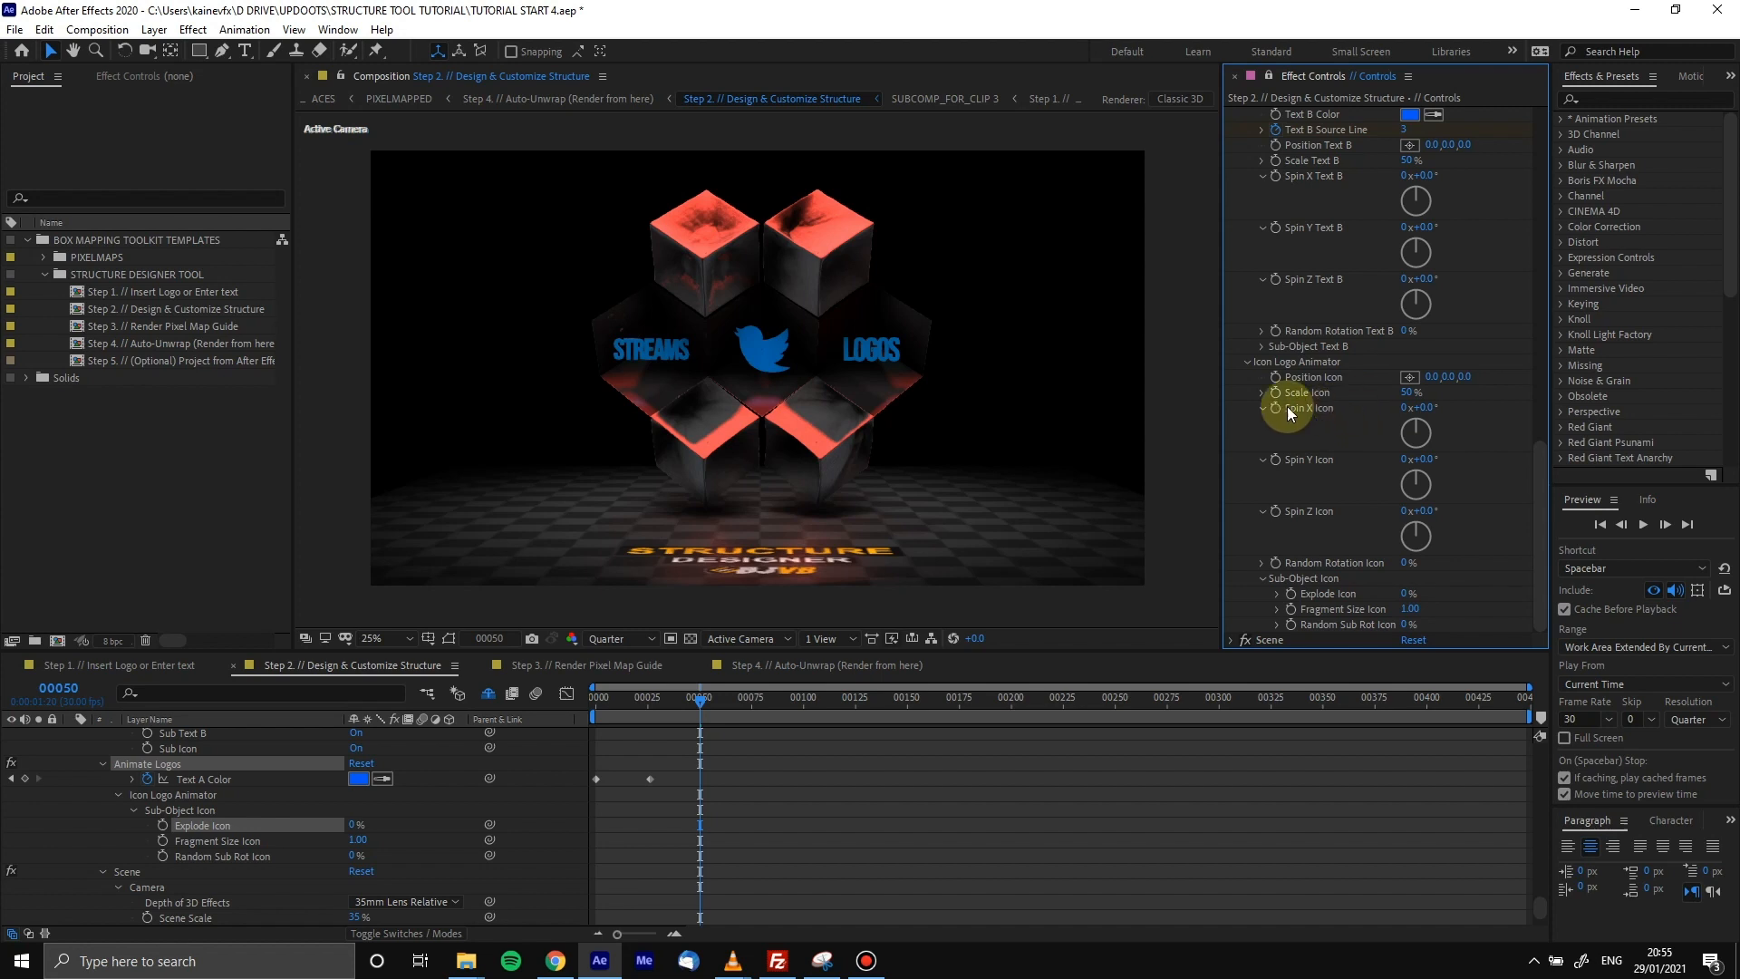
Collapse the icon's sub-object settings and set Spin Y Icon to 20°
left_click(1263, 580)
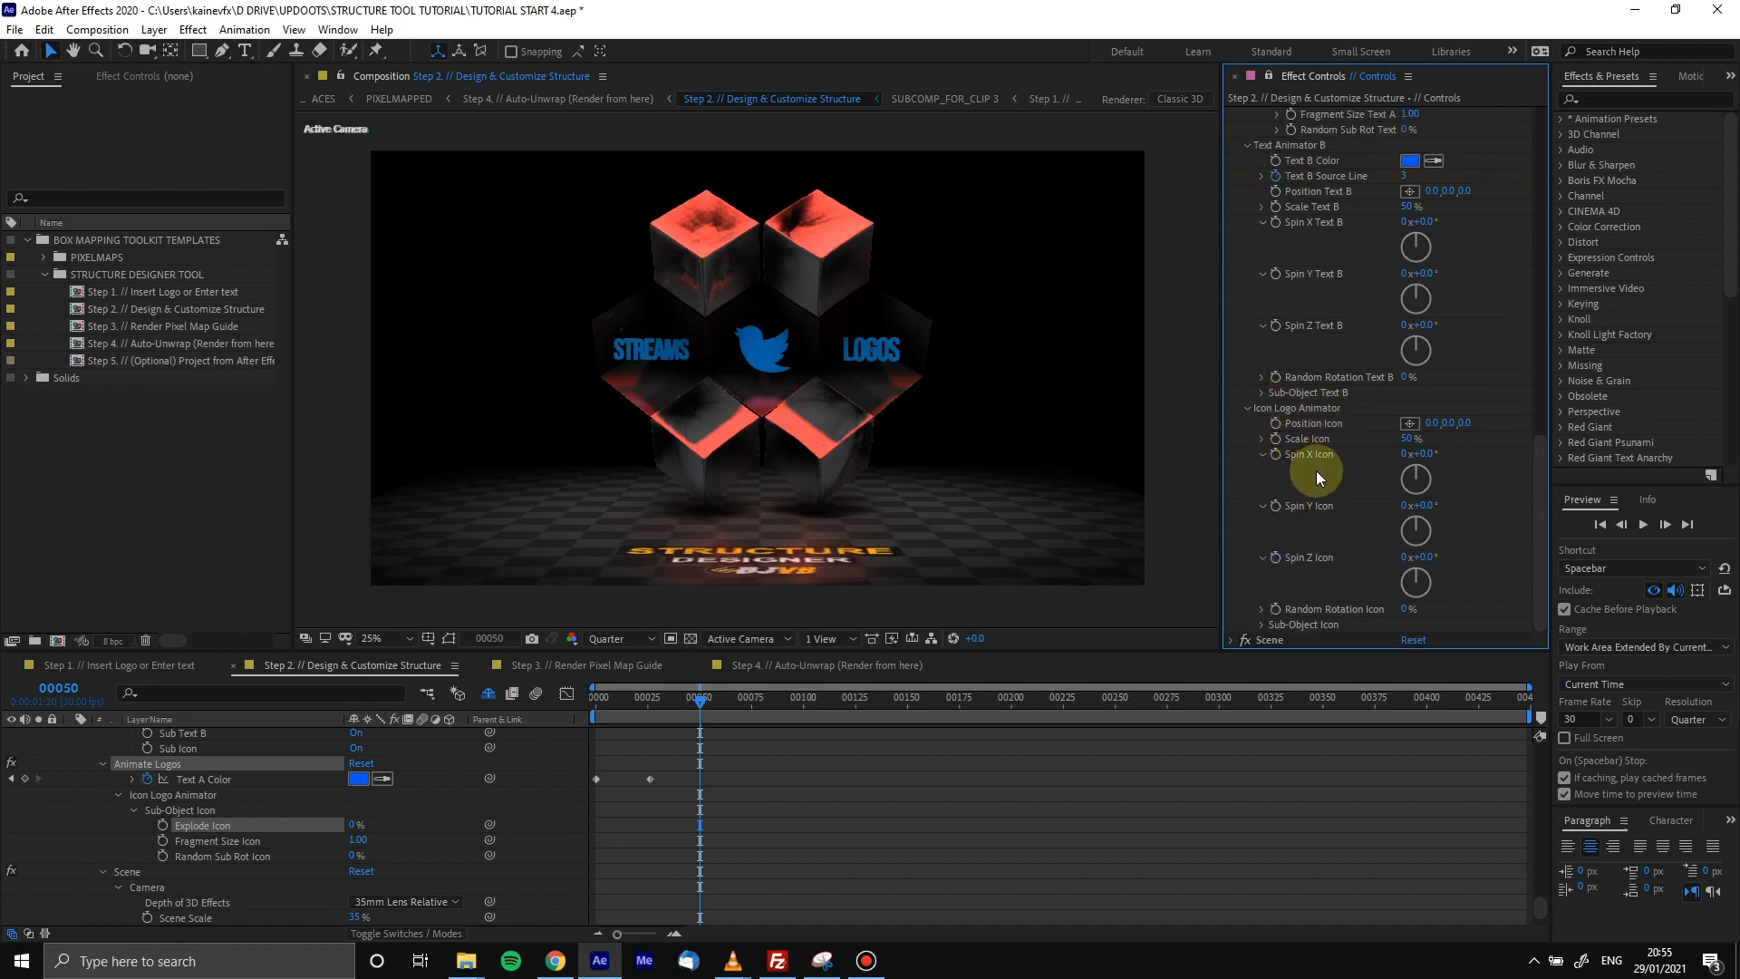
left_click(1421, 506)
type("20")
key("Return")
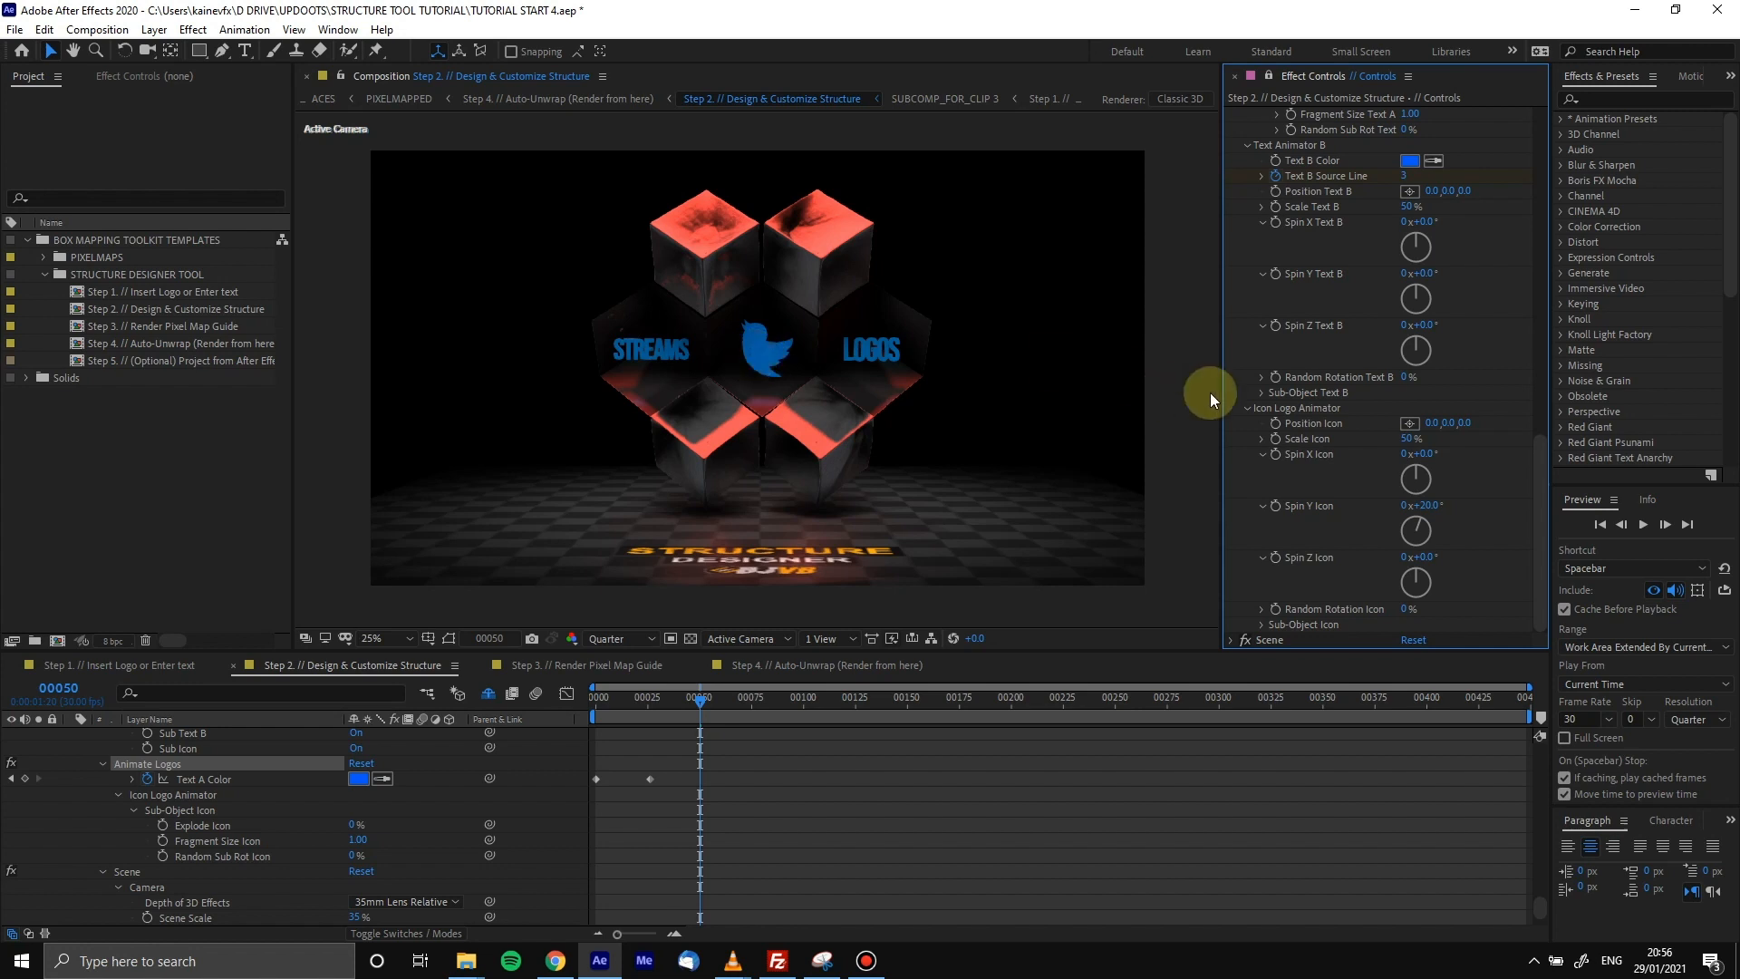
Review the logo substitute, text animator and icon animator parameters of the Add Logo and Animate Logos effects
scroll(1350, 471, "up", 6)
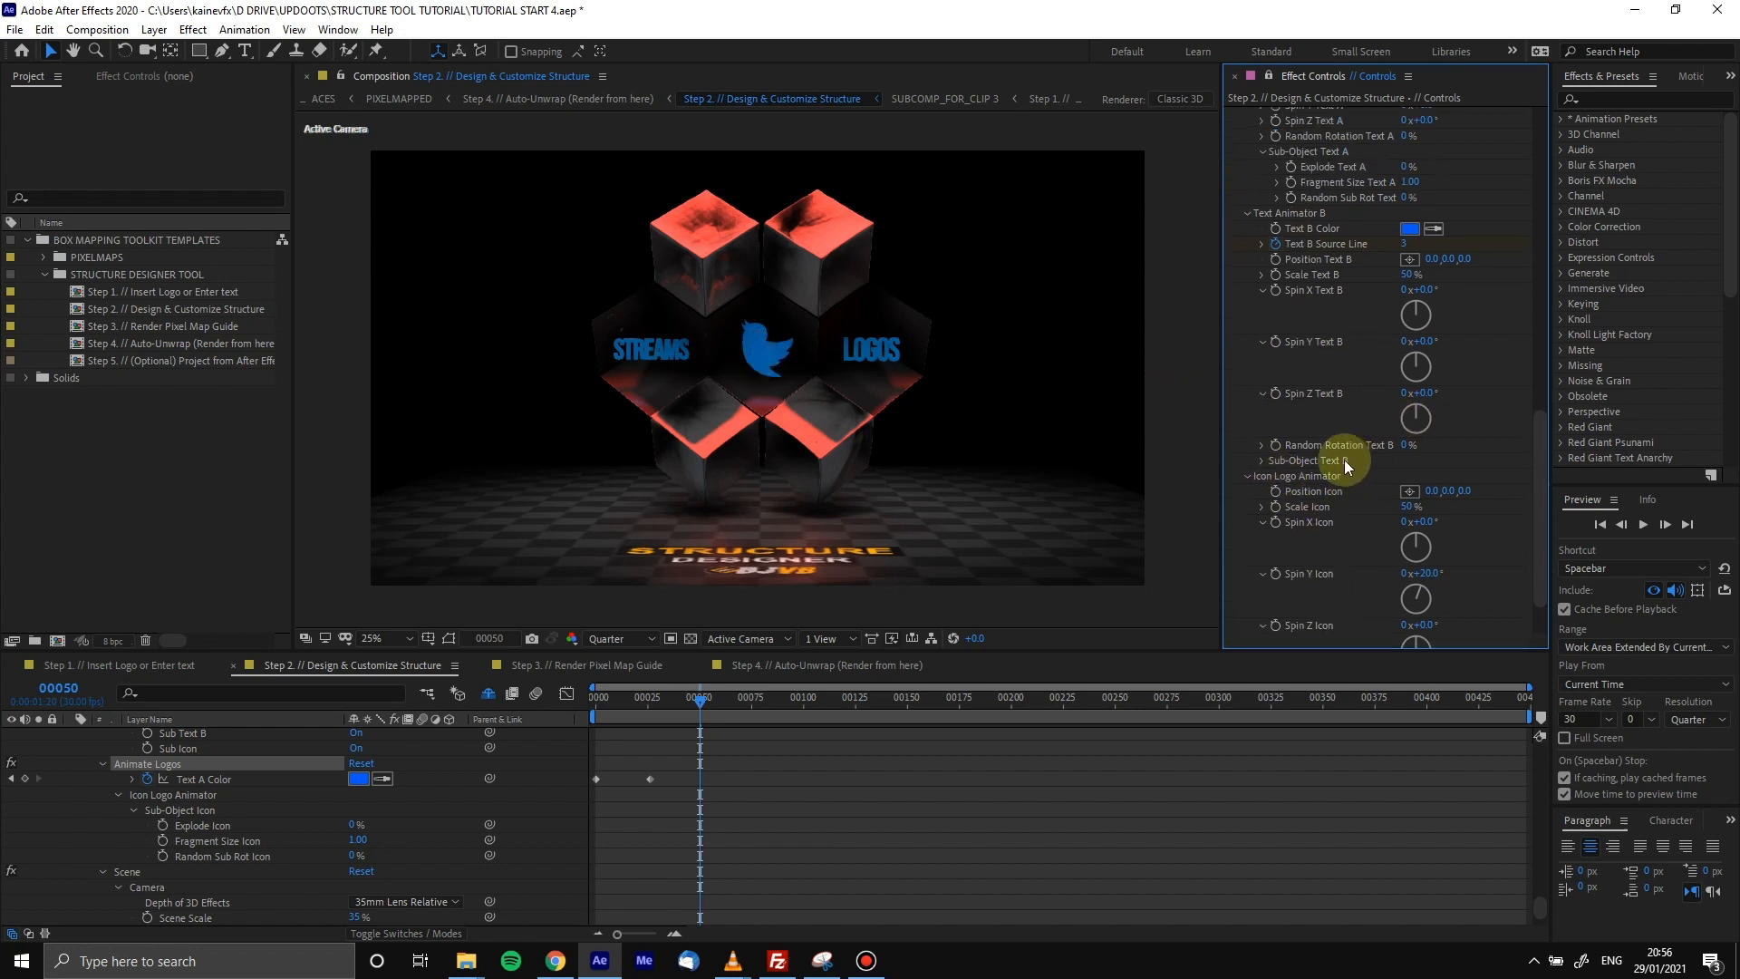
scroll(1345, 367, "up", 1)
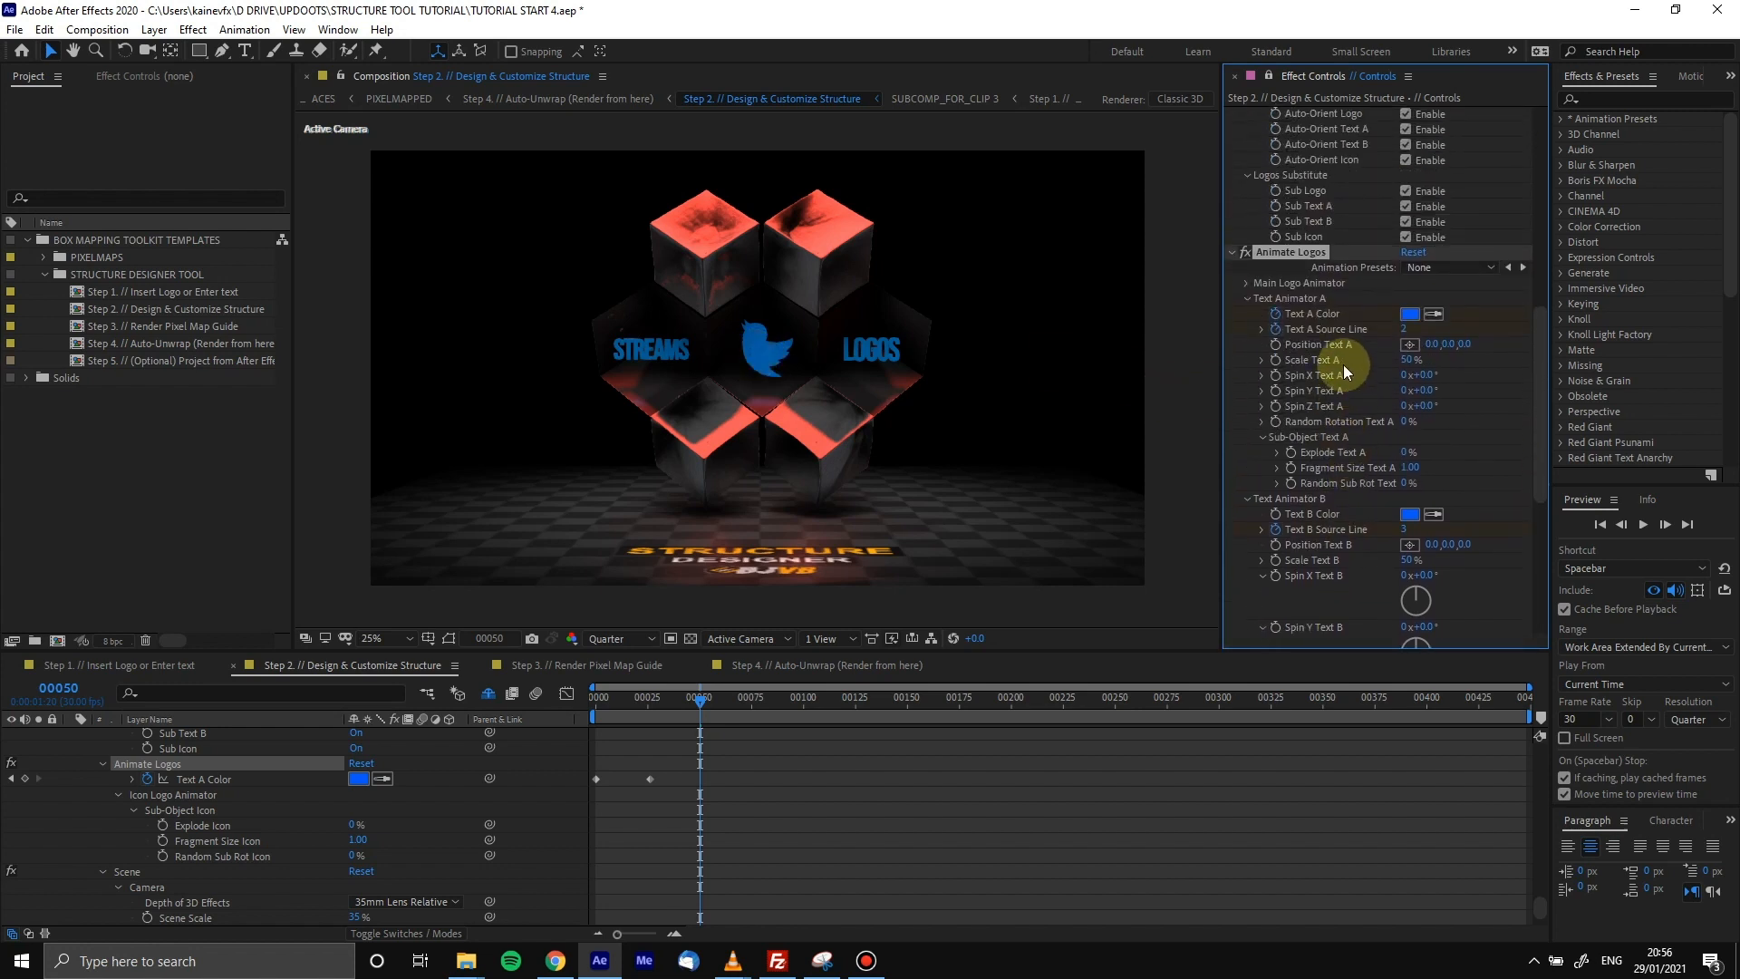
scroll(1325, 178, "up", 1)
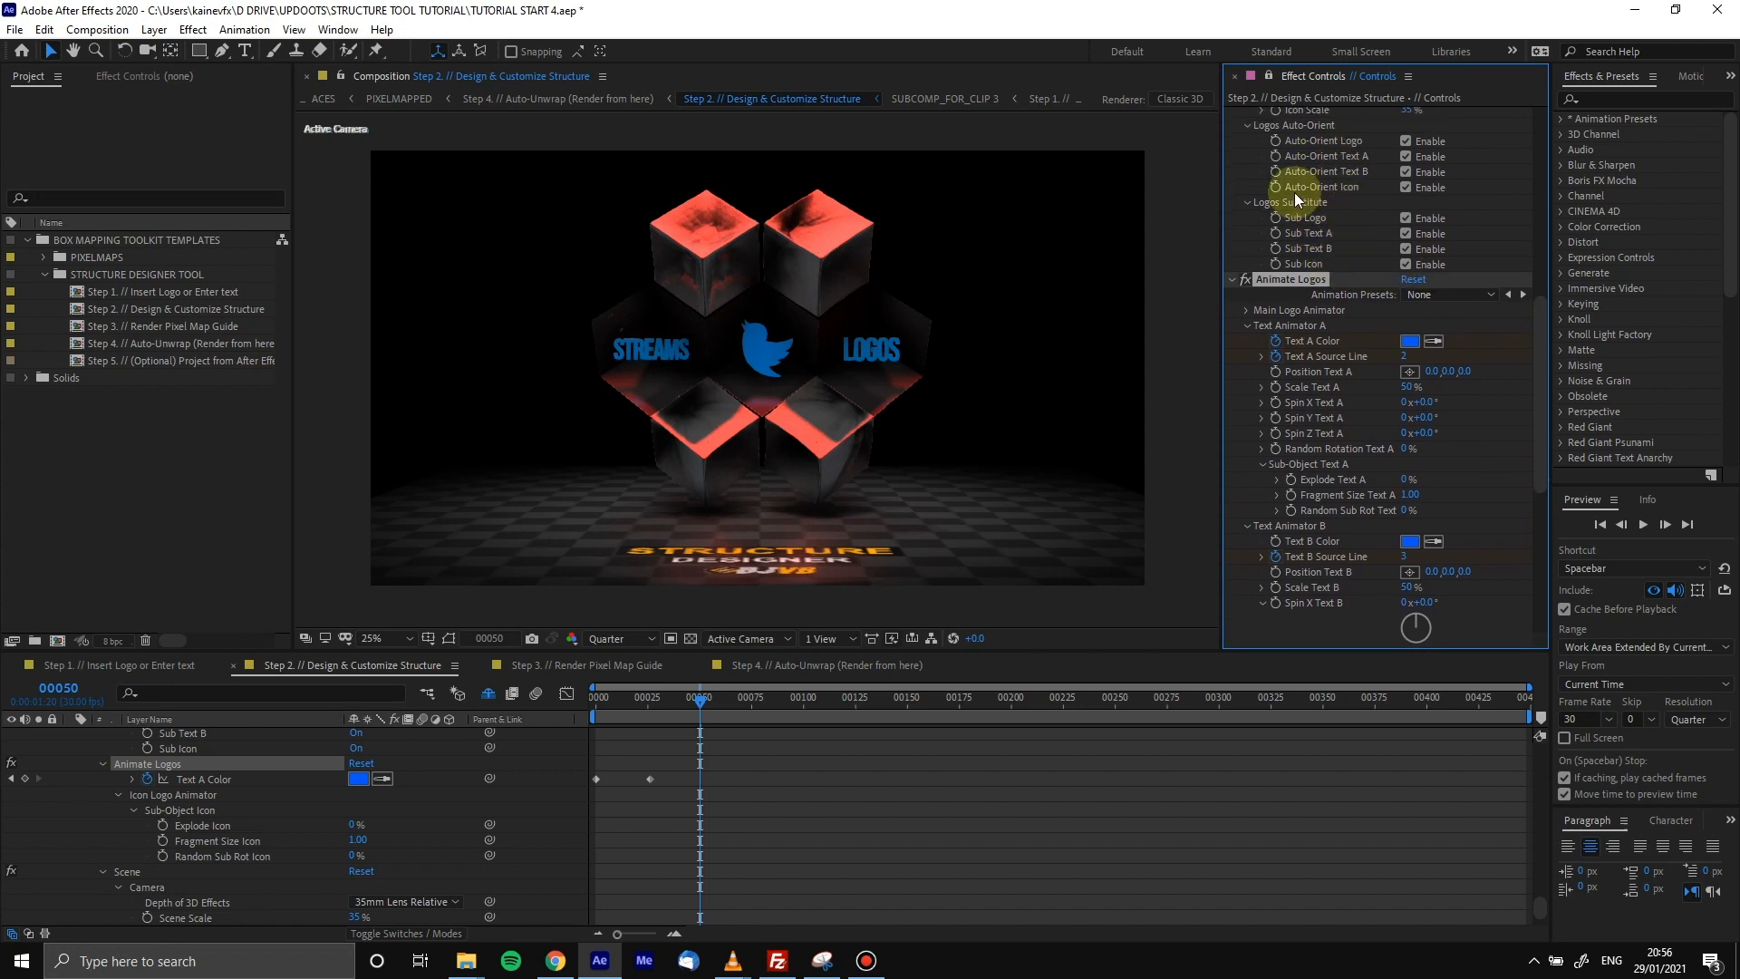
scroll(1328, 474, "down", 6)
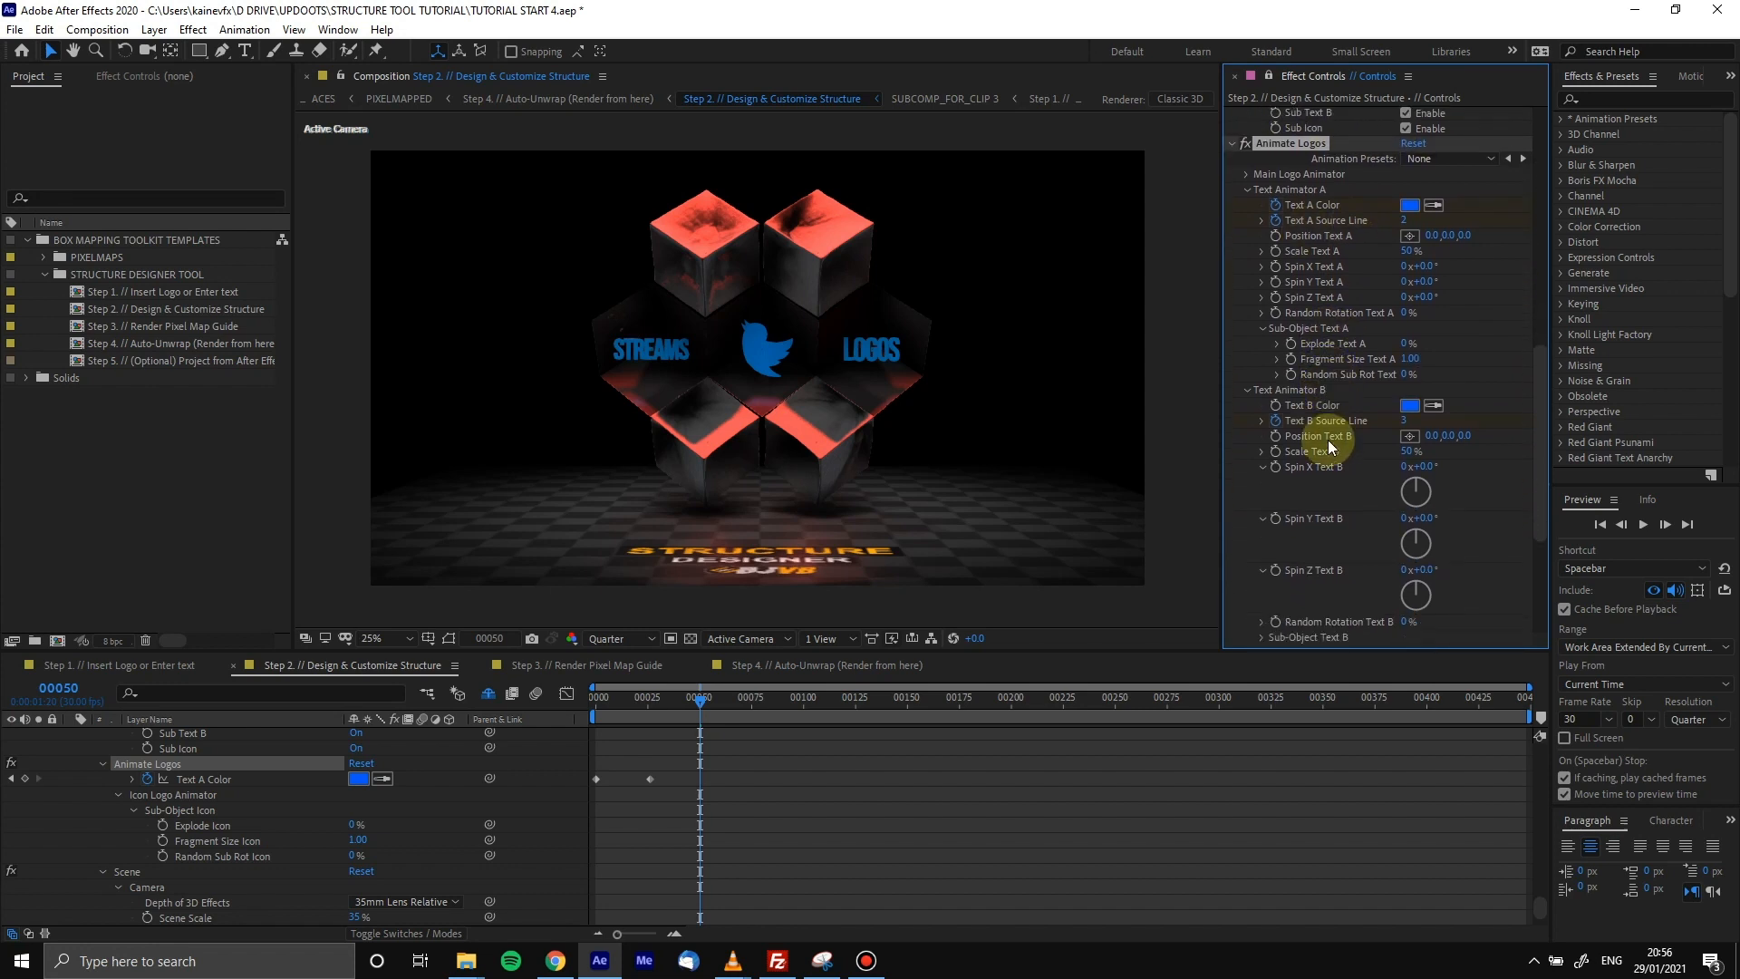
scroll(1328, 420, "down", 2)
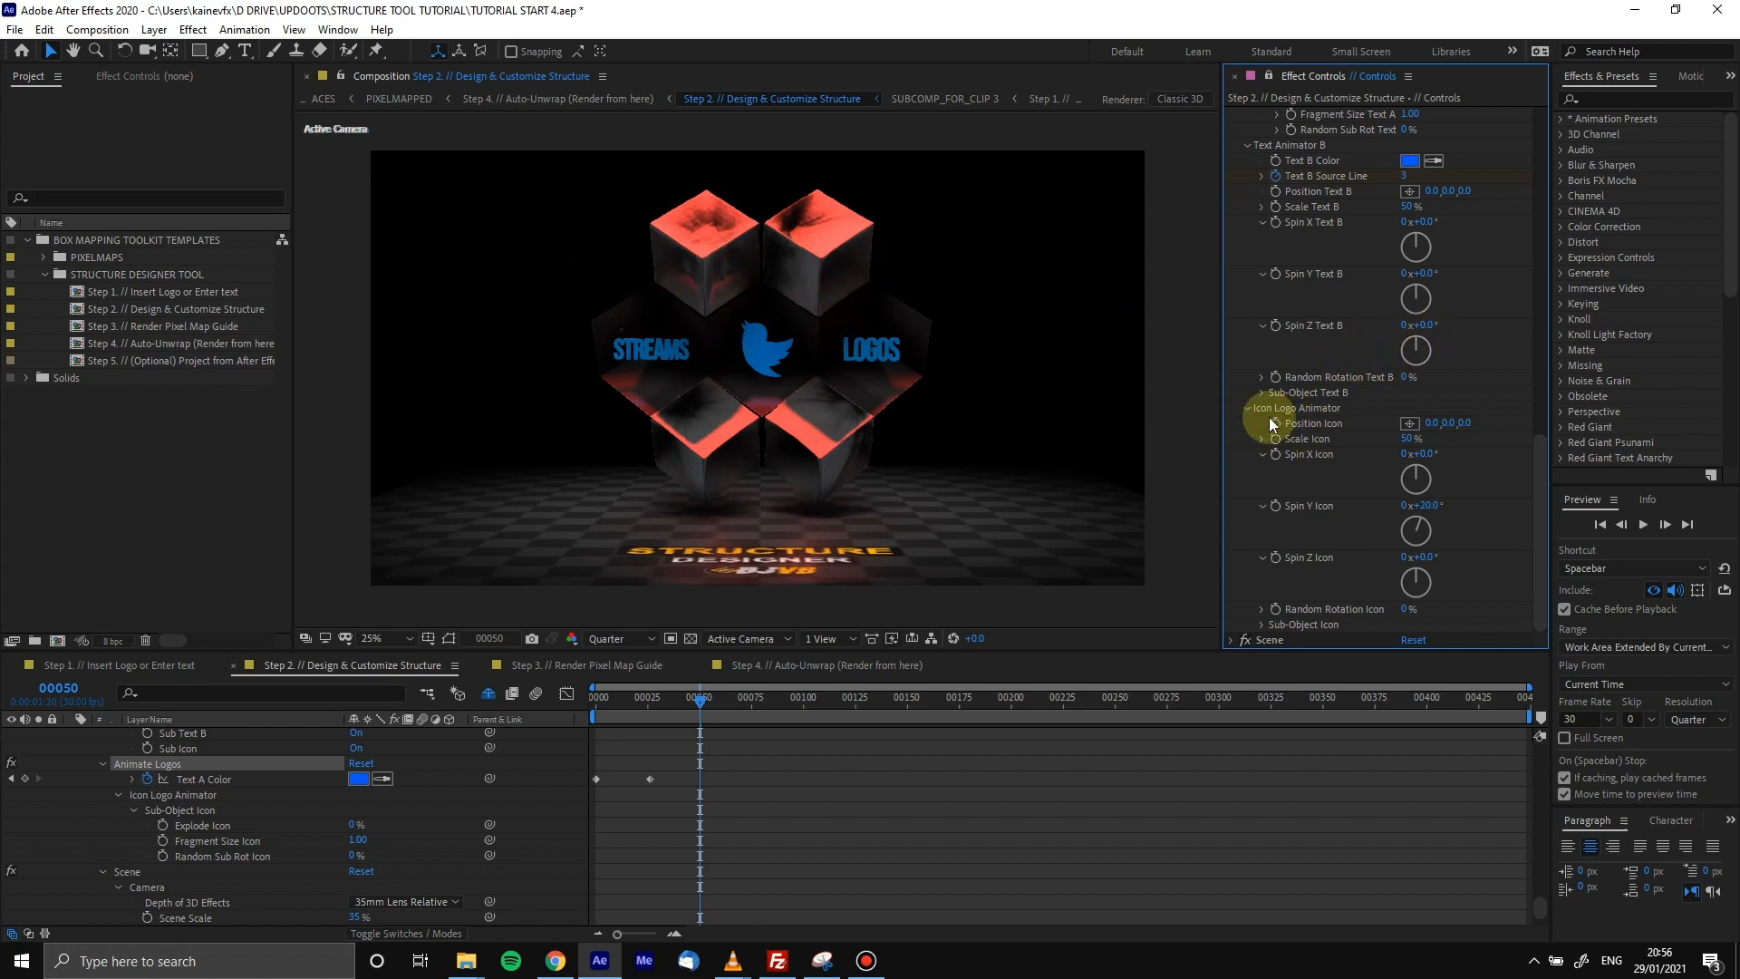
scroll(1338, 442, "up", 2)
scroll(1339, 281, "up", 6)
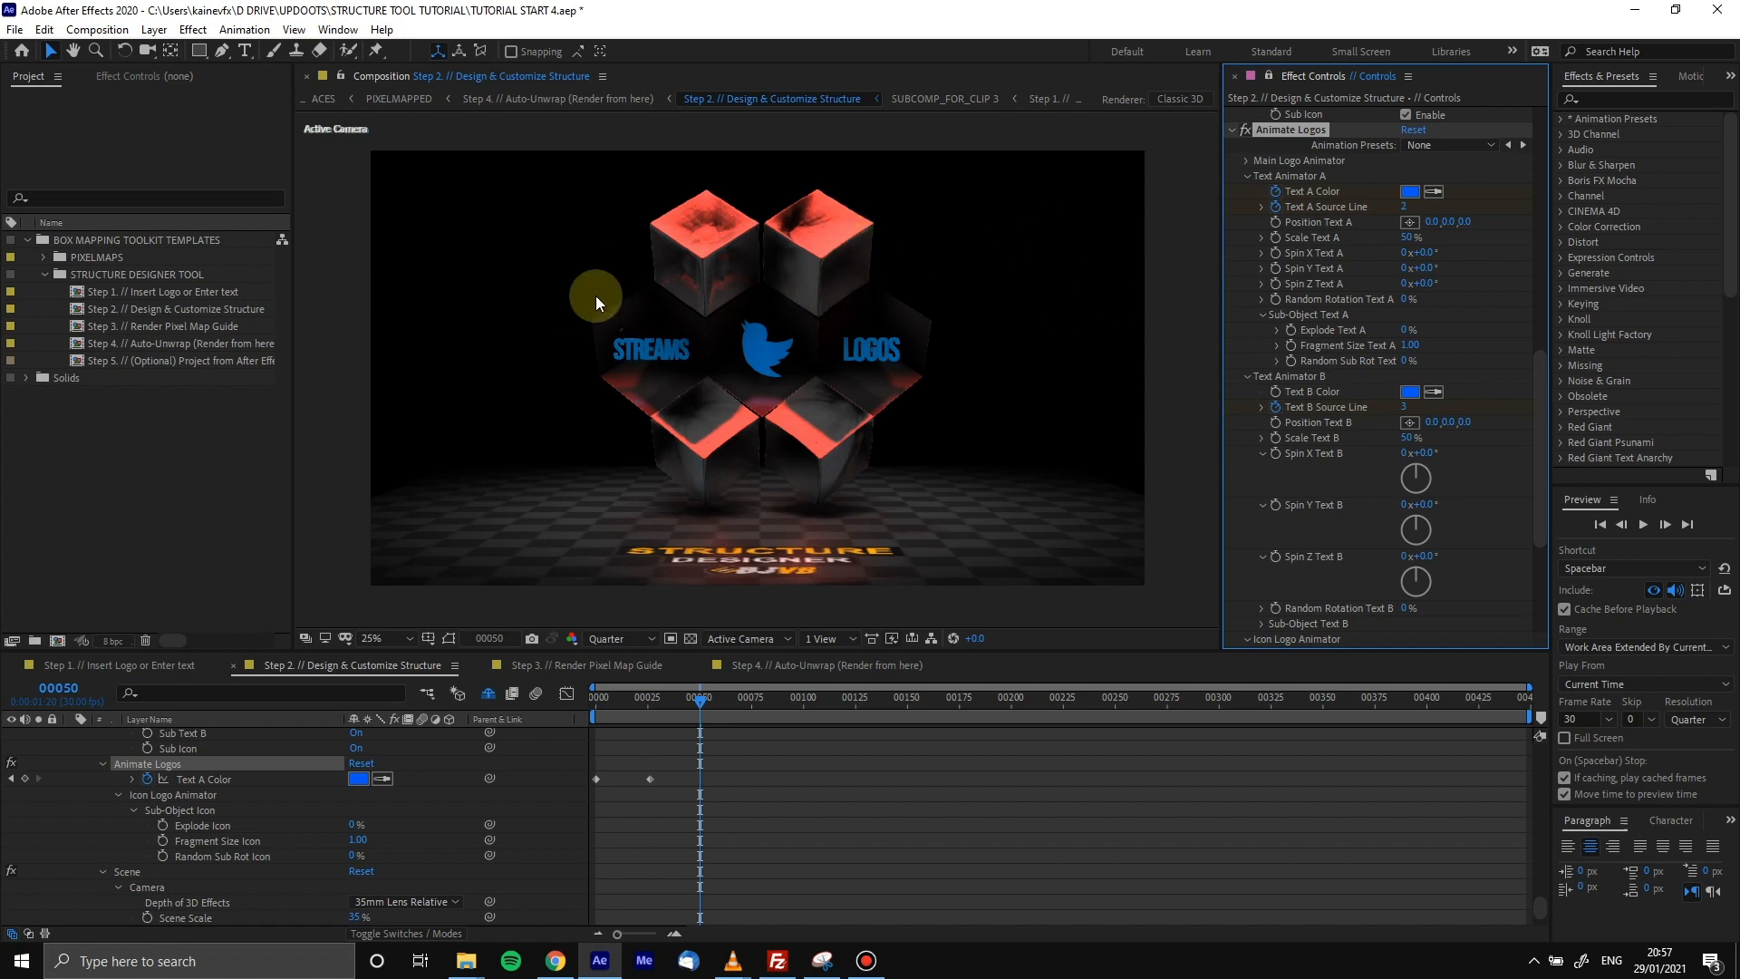
Remove the keyframes from Text A Color and both text source lines, and set Text A Source Line to 1
left_click(1275, 193)
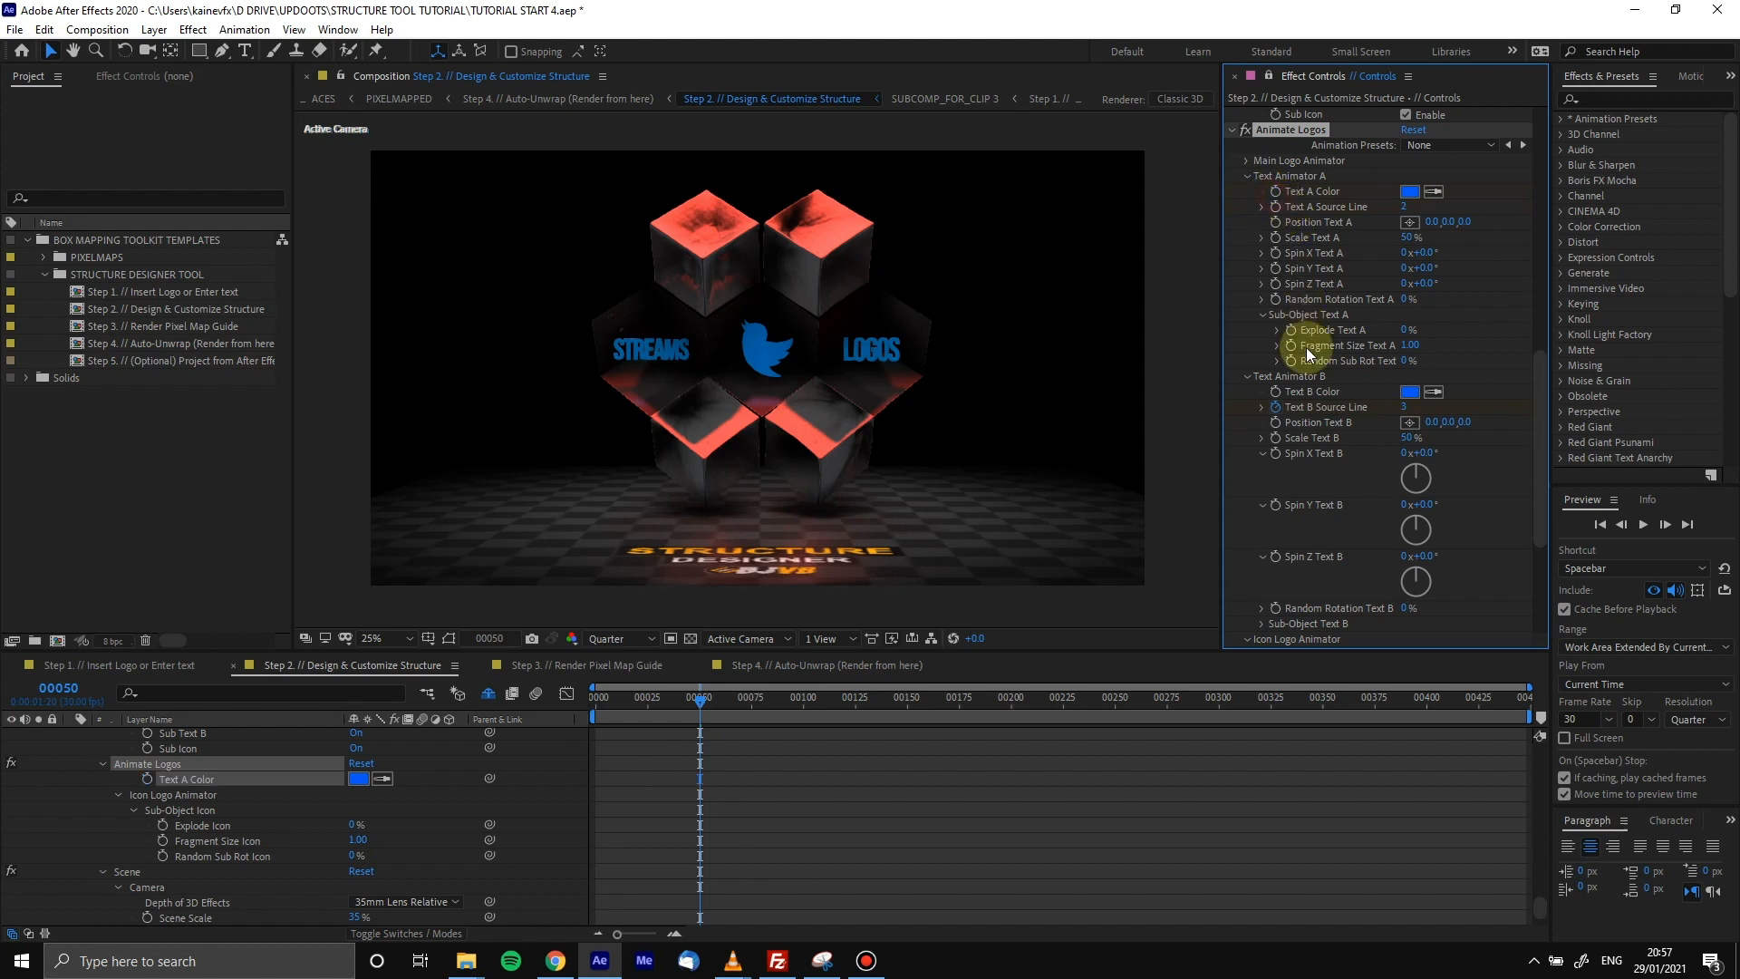
scroll(1309, 304, "up", 1)
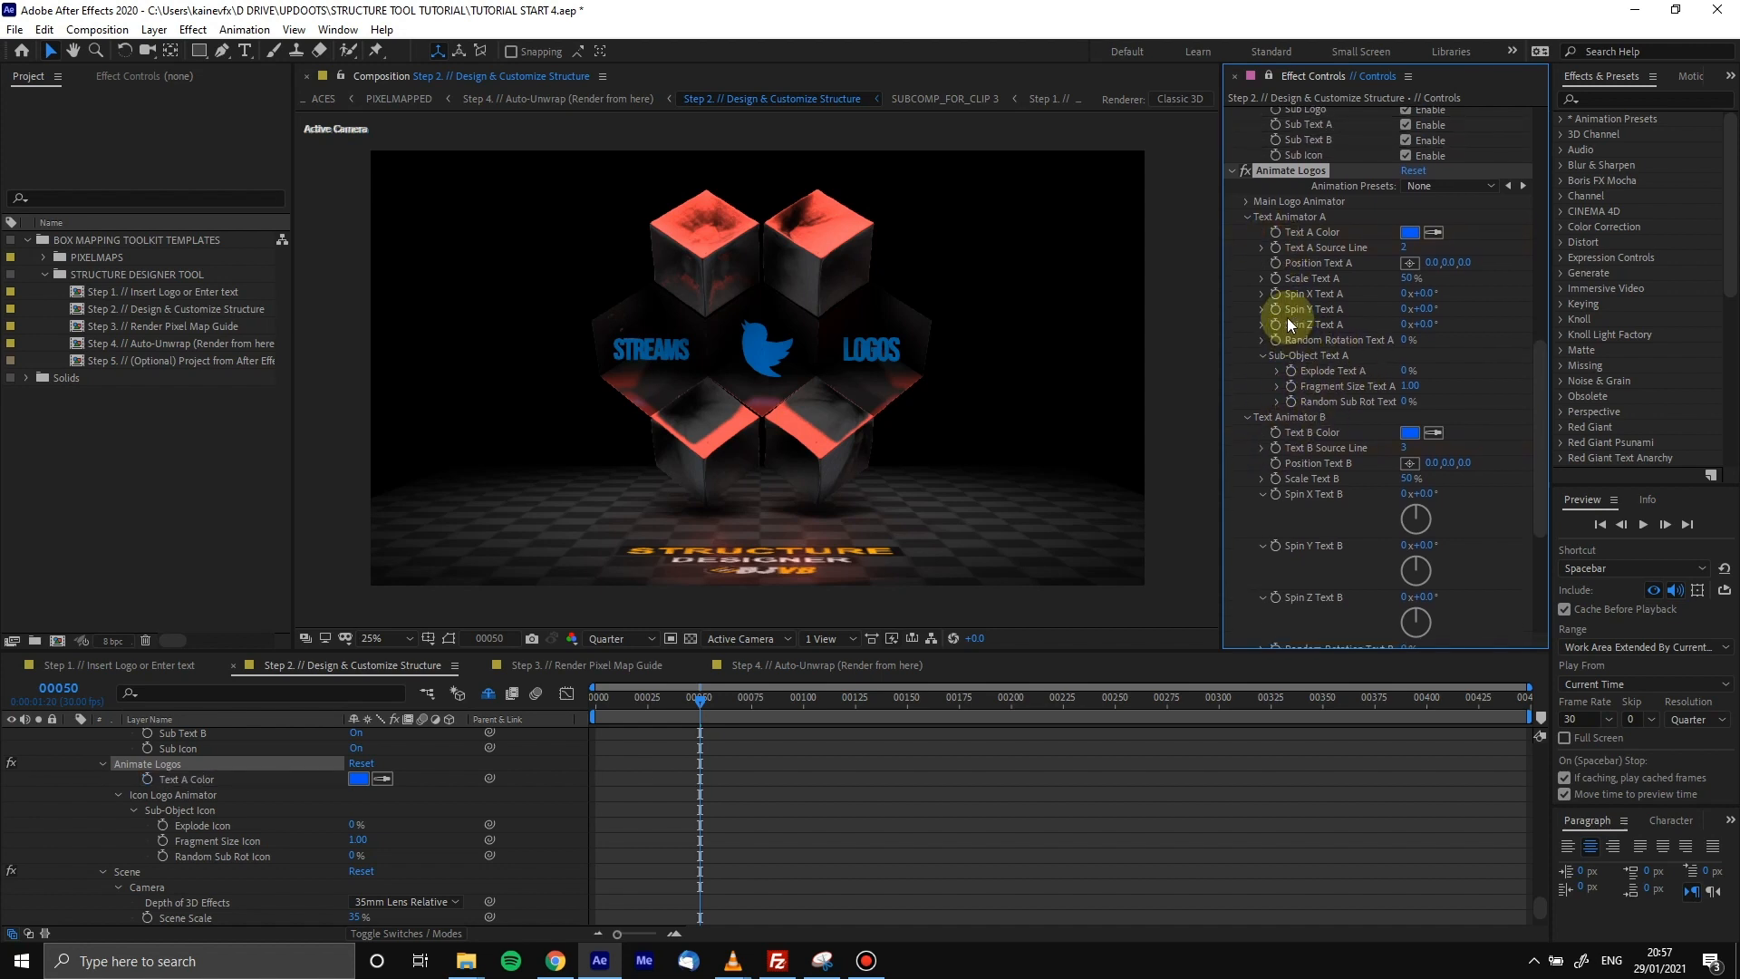
left_click(1402, 248)
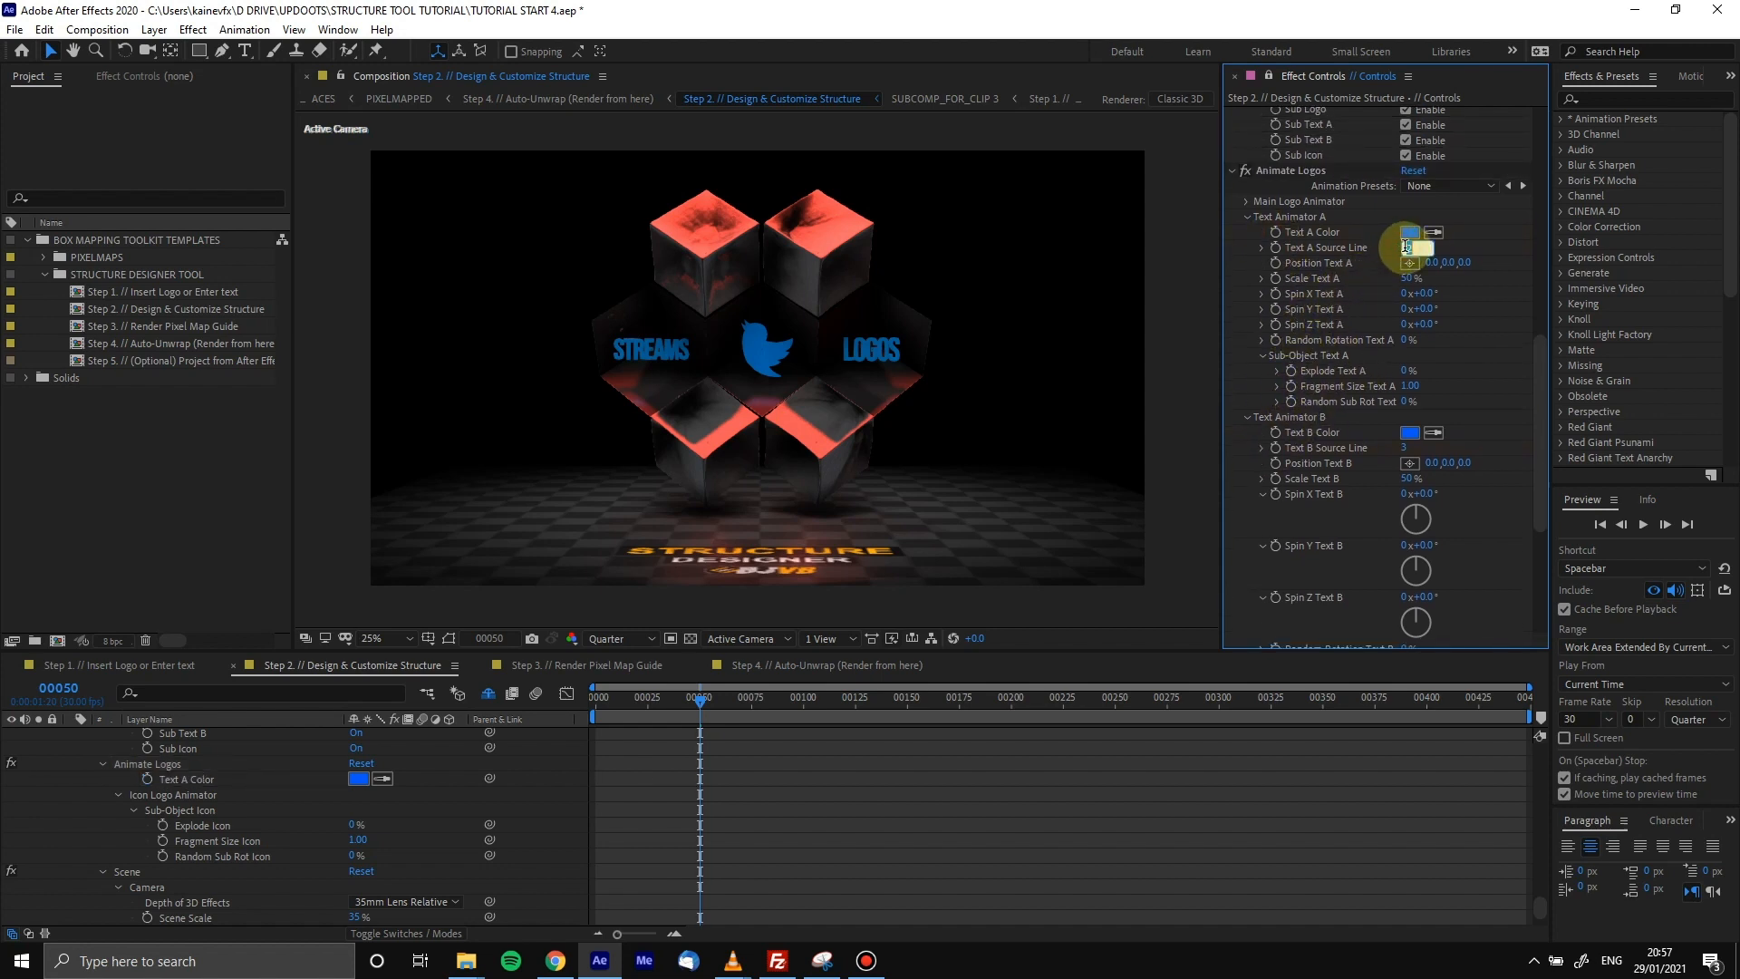
type("1")
Set Text B Source Line to 1 and change both Text B Color and Text A Color to red FF0000
left_click(1408, 435)
left_click(1408, 439)
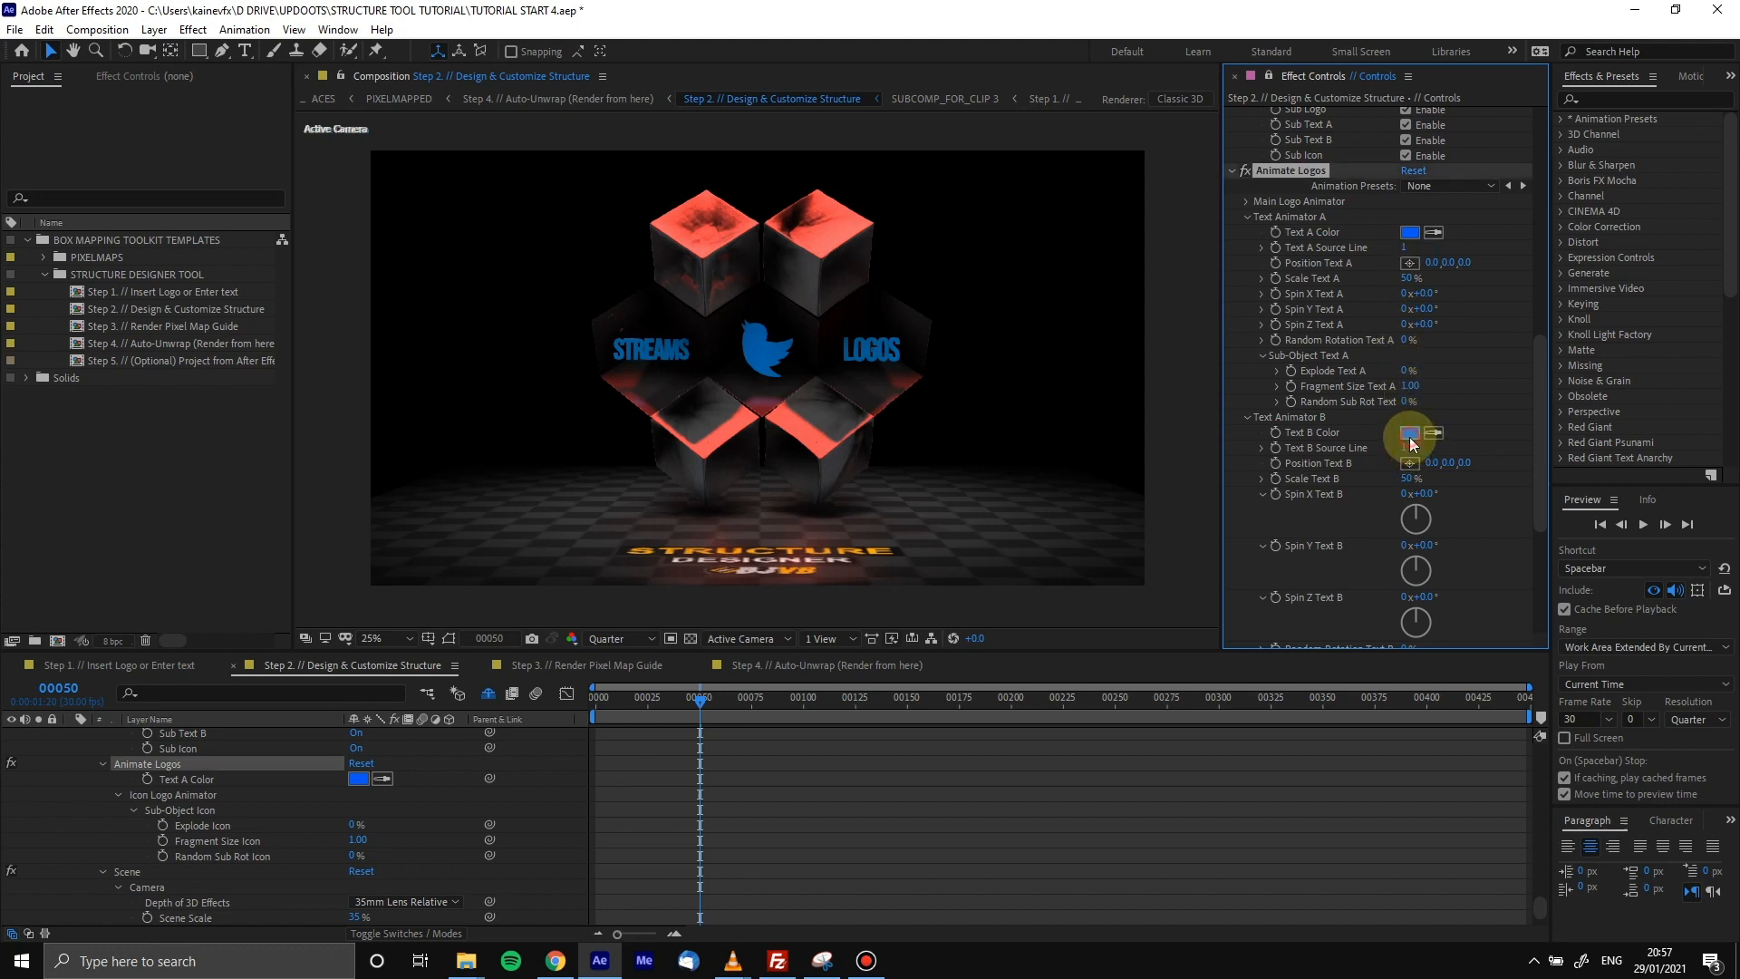
left_click(275, 51)
left_click(420, 47)
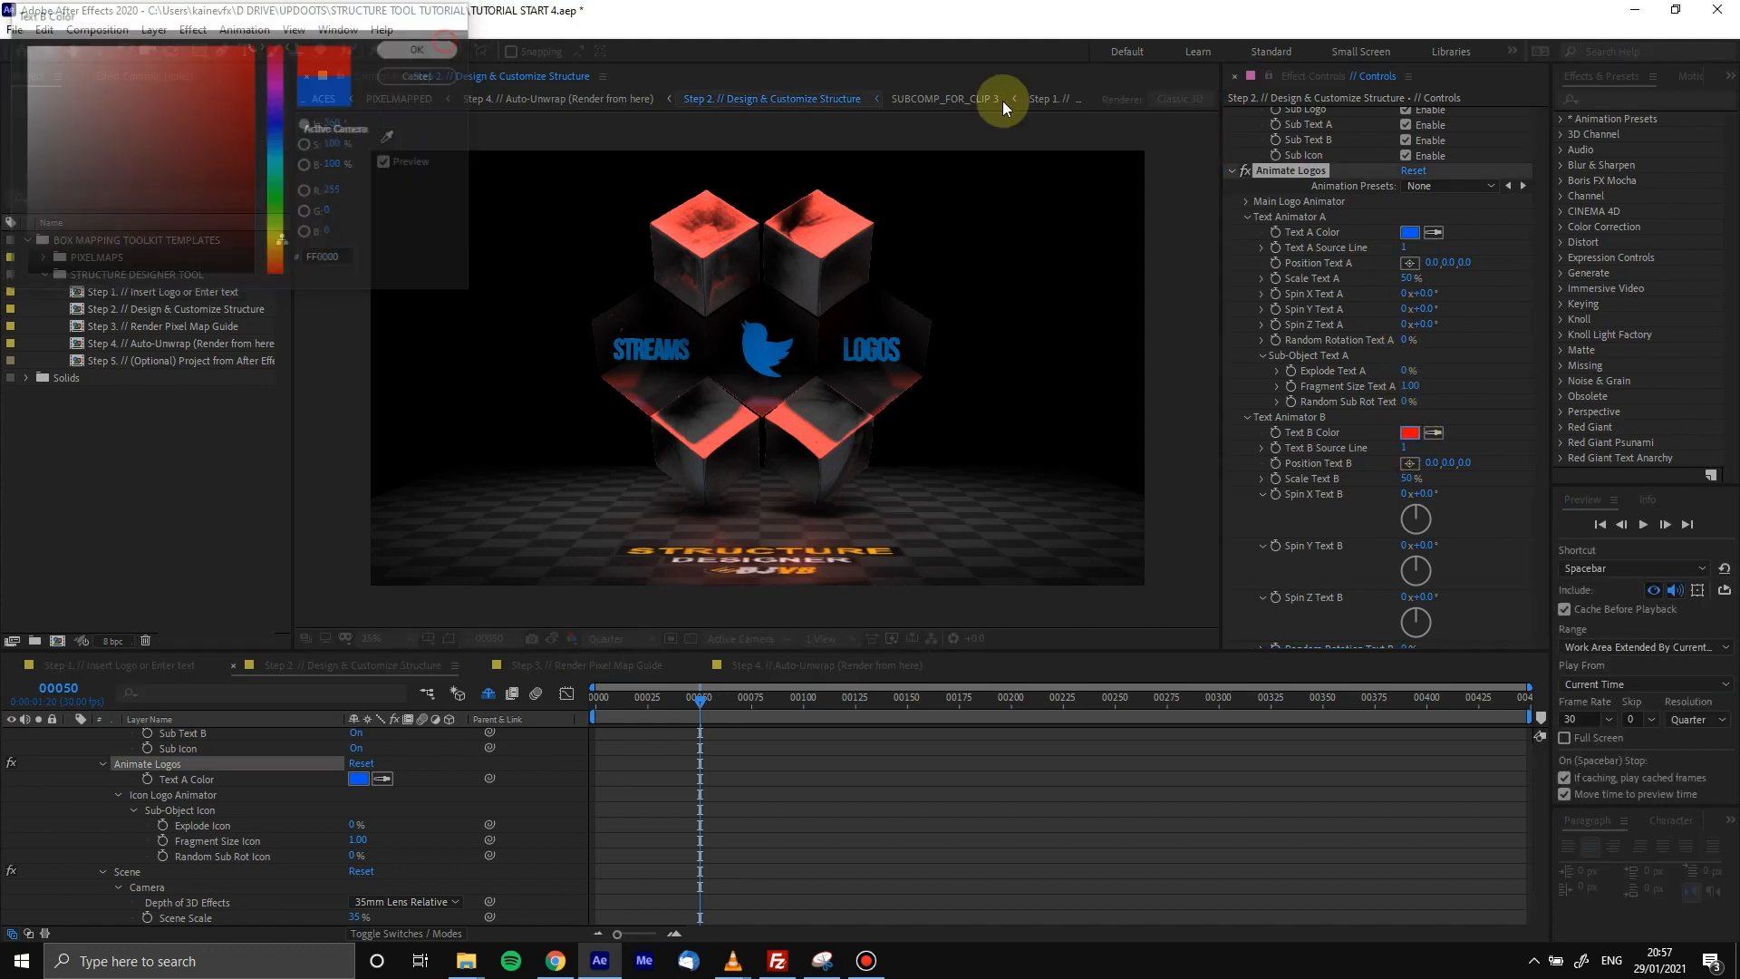
left_click(1409, 233)
left_click(277, 51)
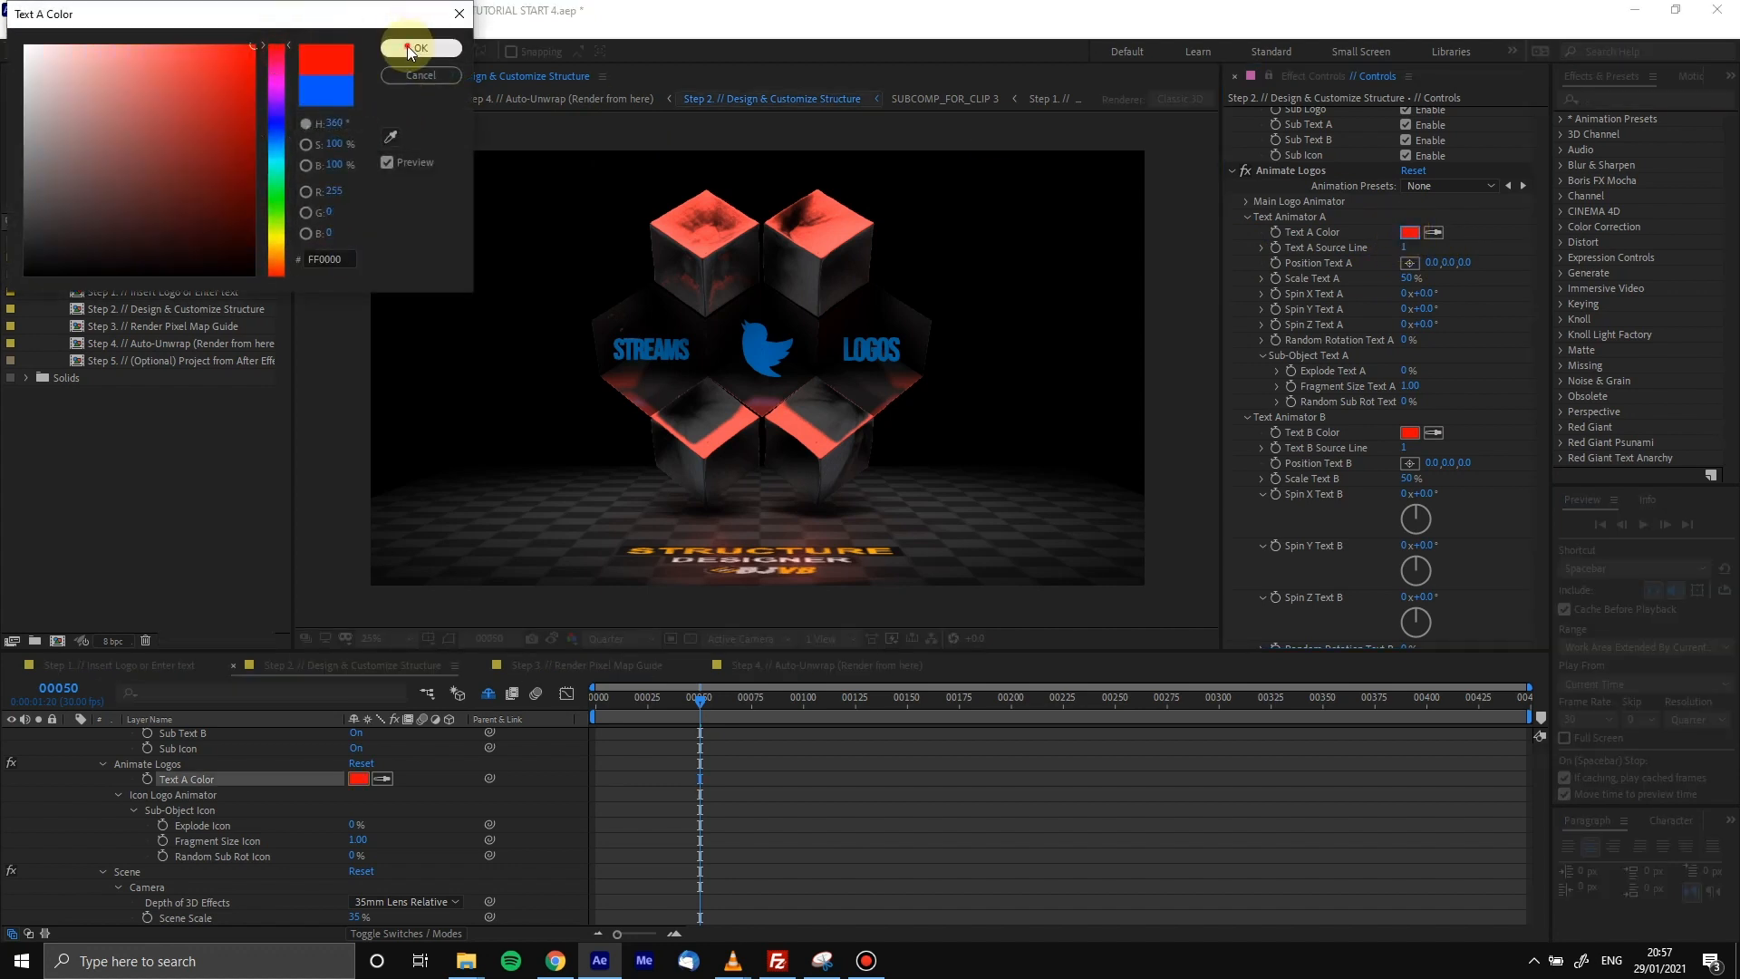
left_click(416, 48)
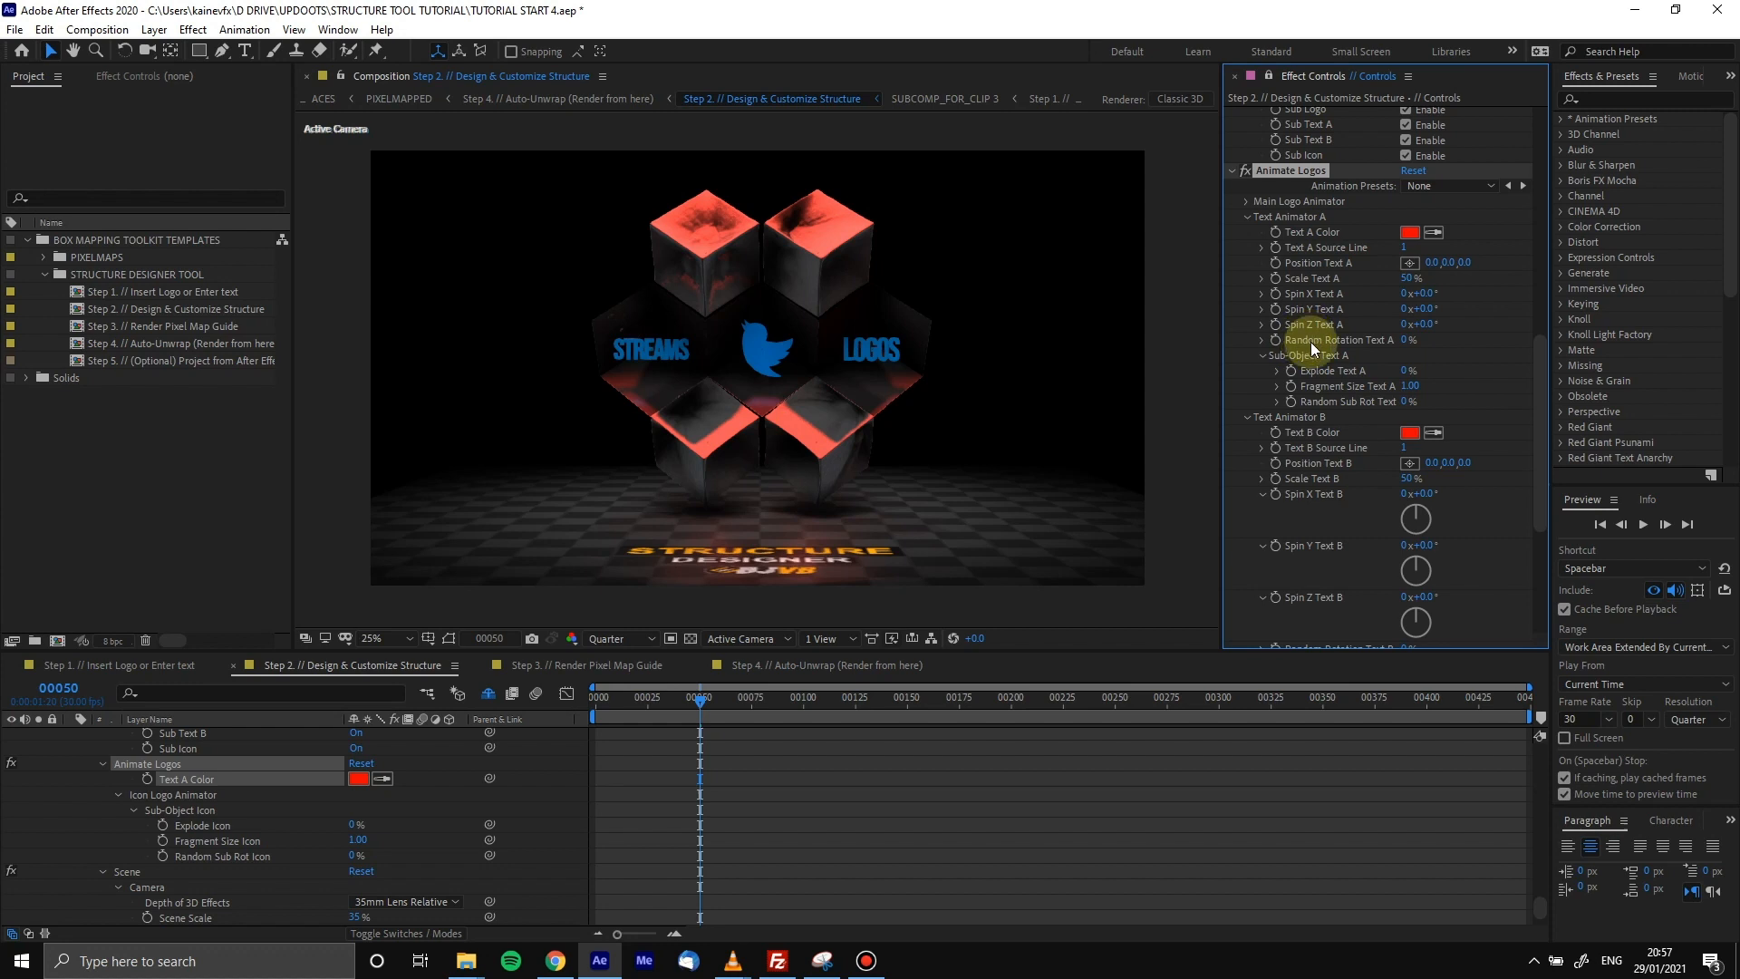
Apply the Angled Large DJ Booth preset to the Custom Structure effect
scroll(1310, 341, "up", 5)
scroll(1311, 395, "up", 4)
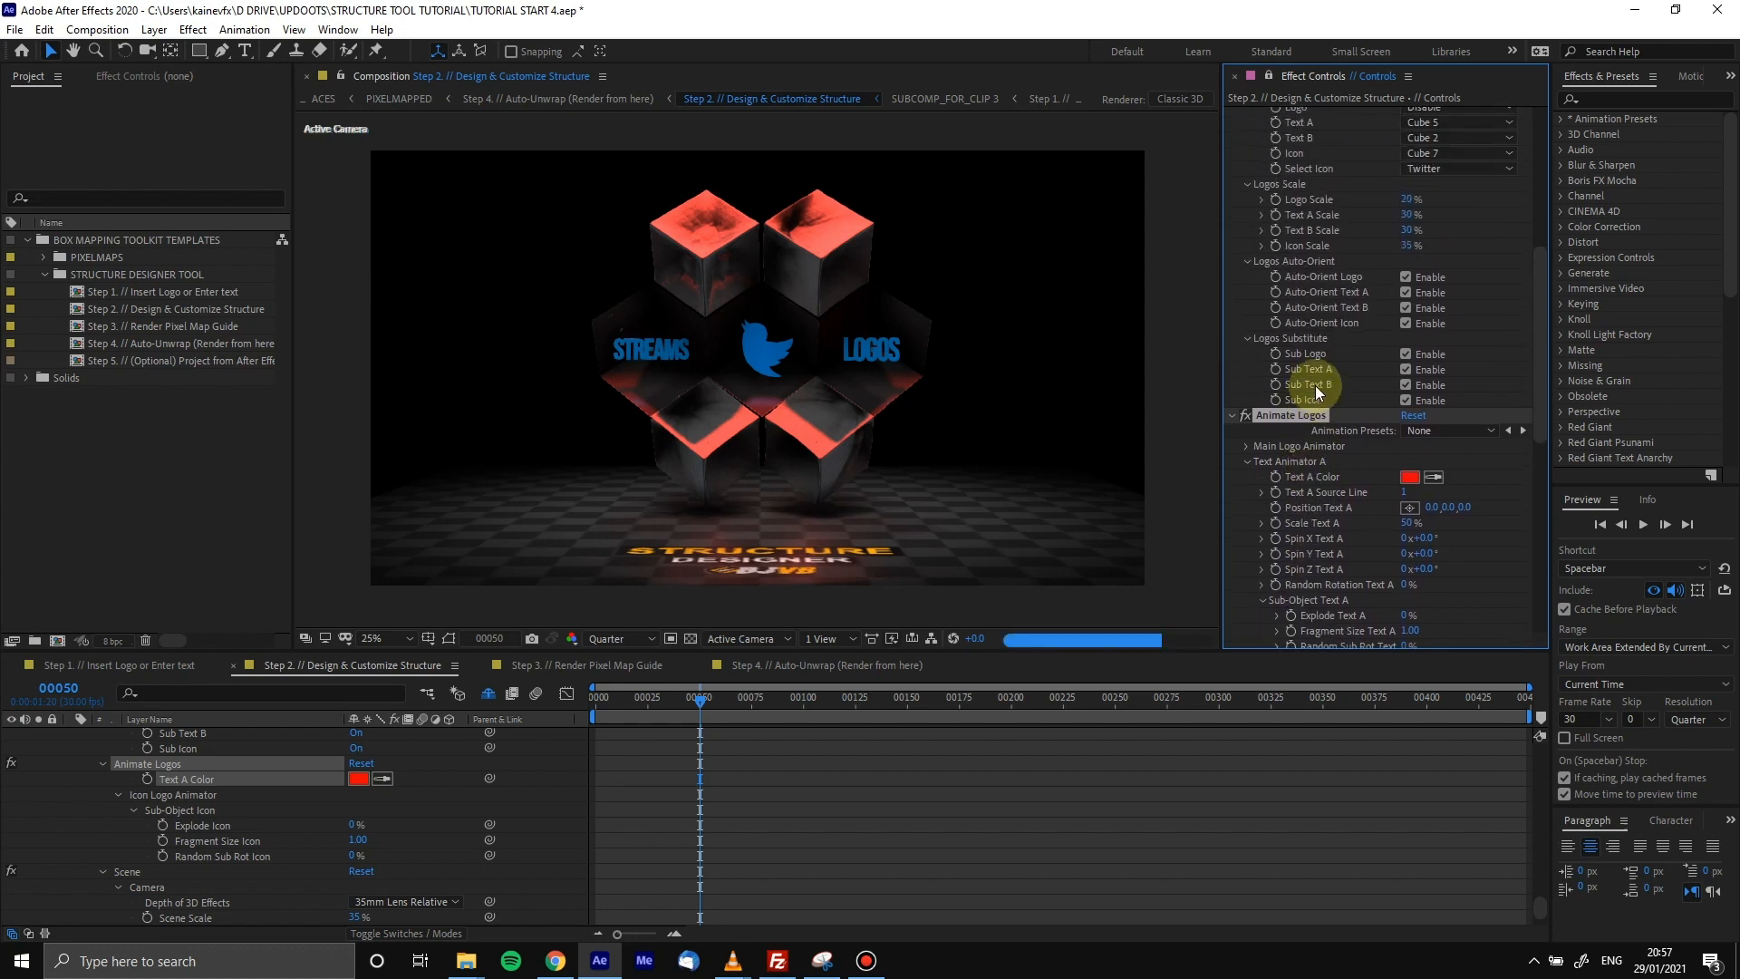
scroll(1291, 351, "up", 3)
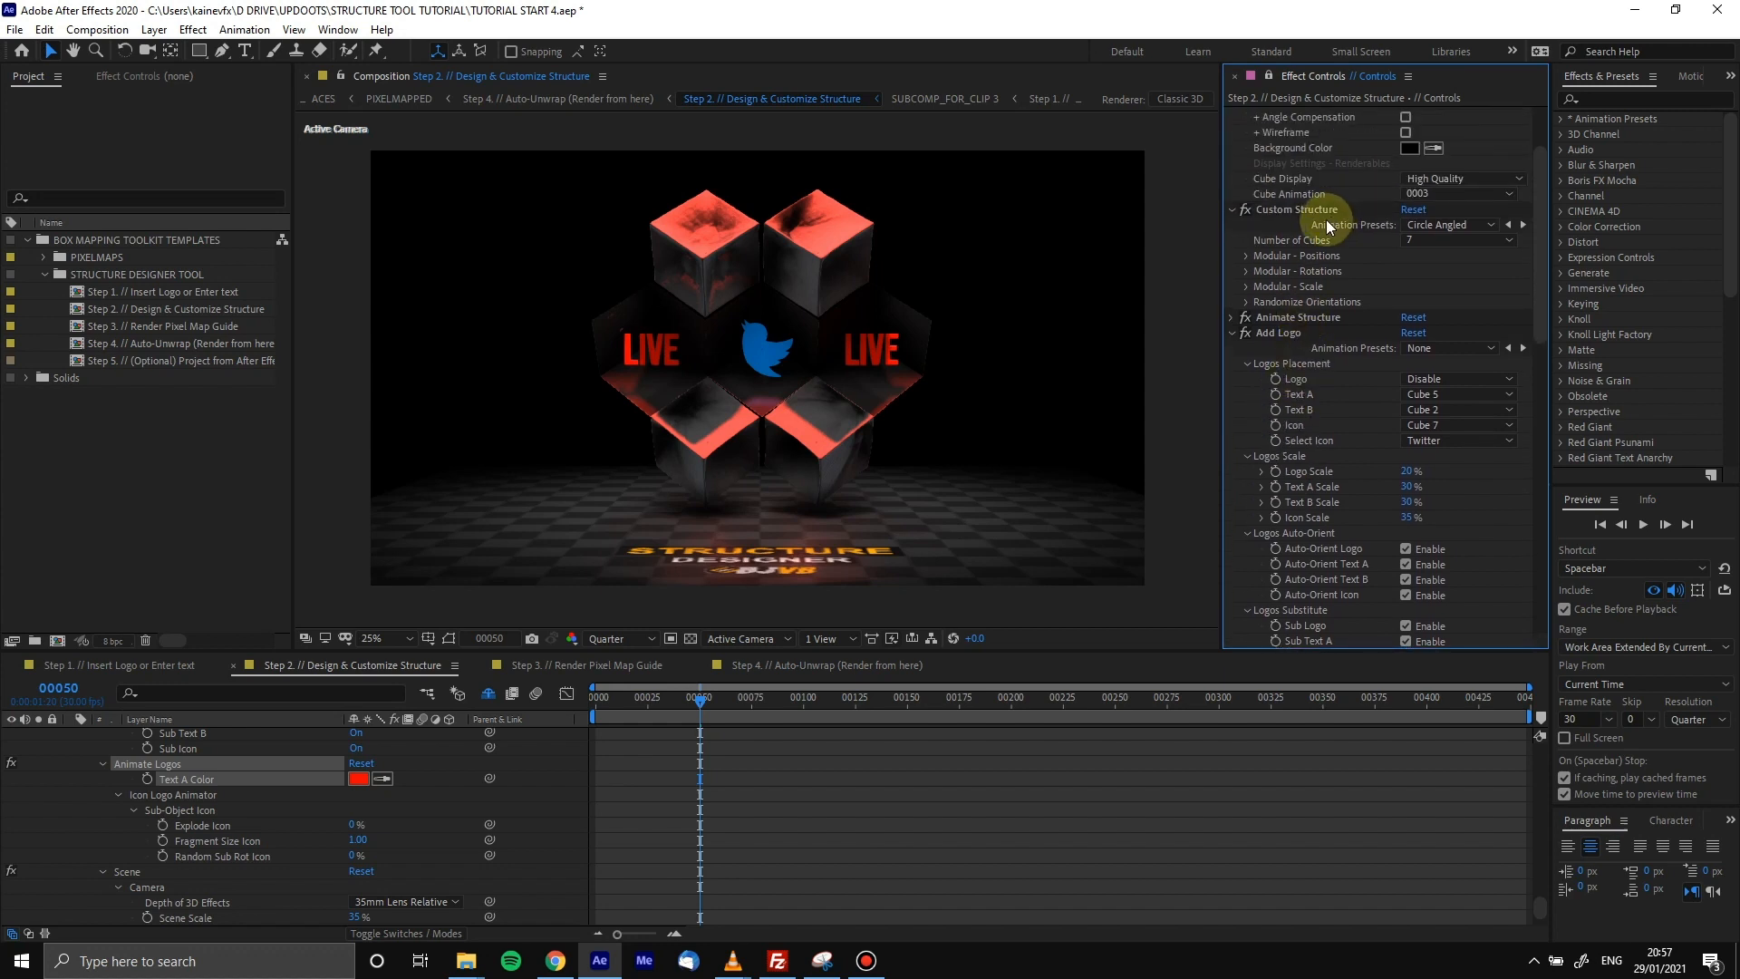
left_click(1409, 226)
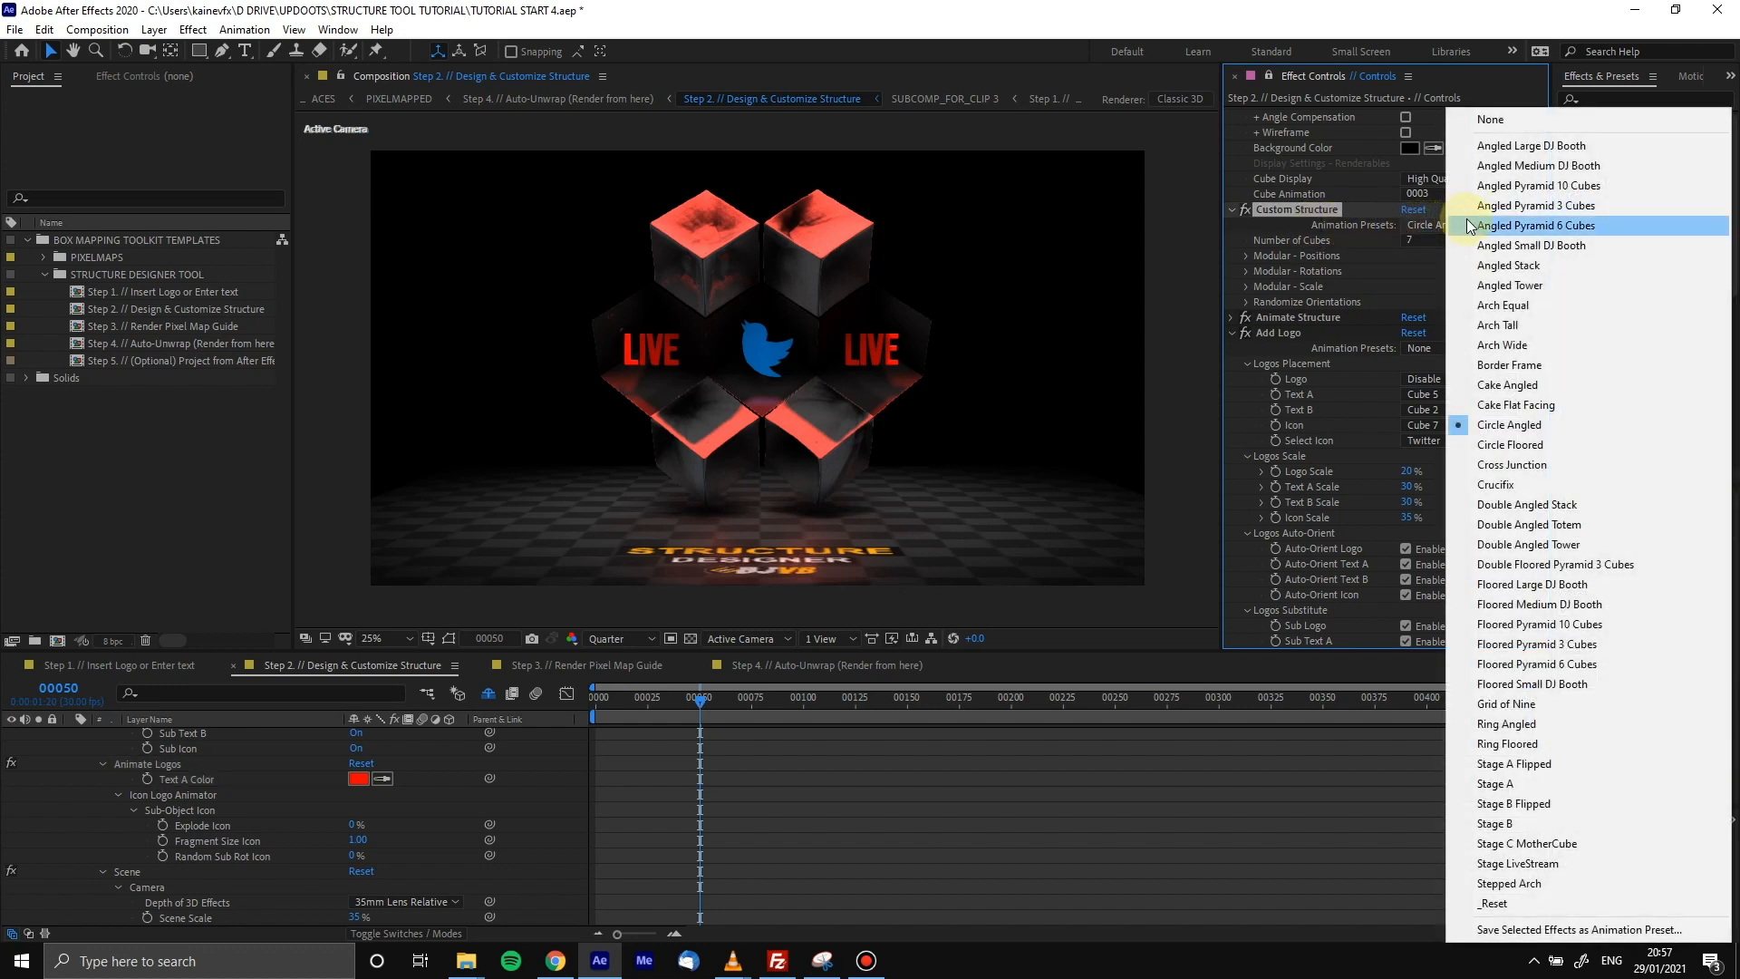
left_click(1559, 147)
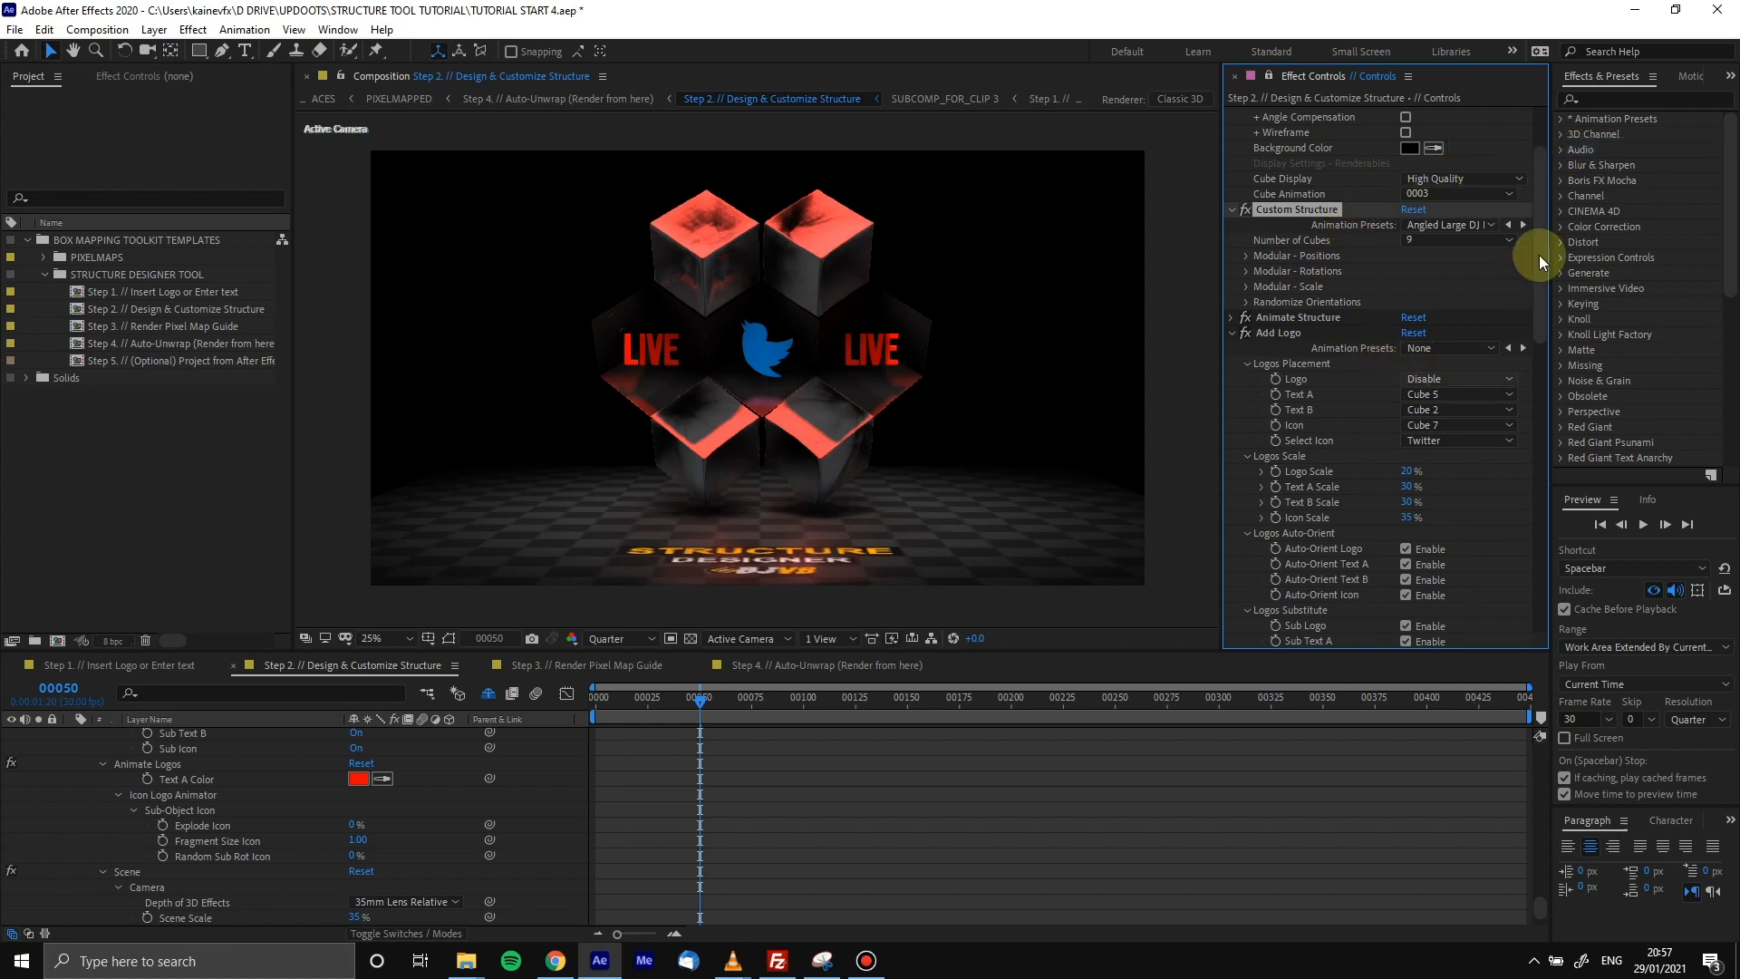
Set Spin Y Icon to 0 in the icon animator and switch the composition preview resolution to Full
left_click_drag(1539, 254, 1541, 481)
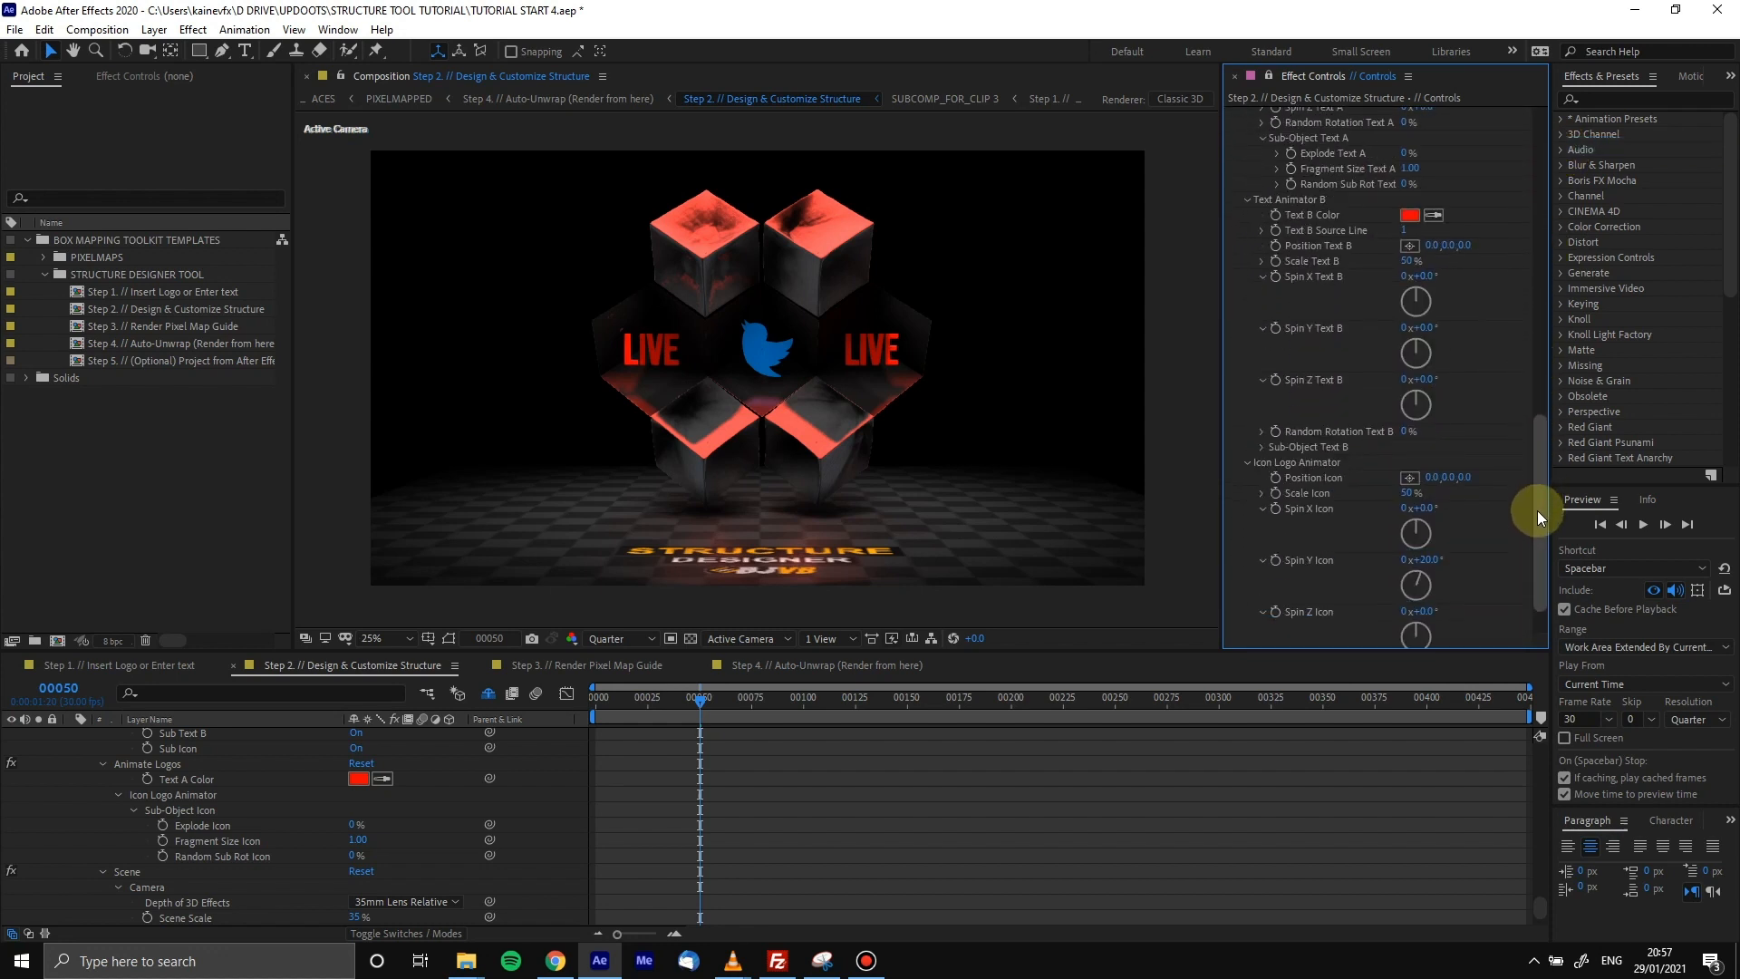
scroll(1296, 462, "down", 3)
left_click(1432, 521)
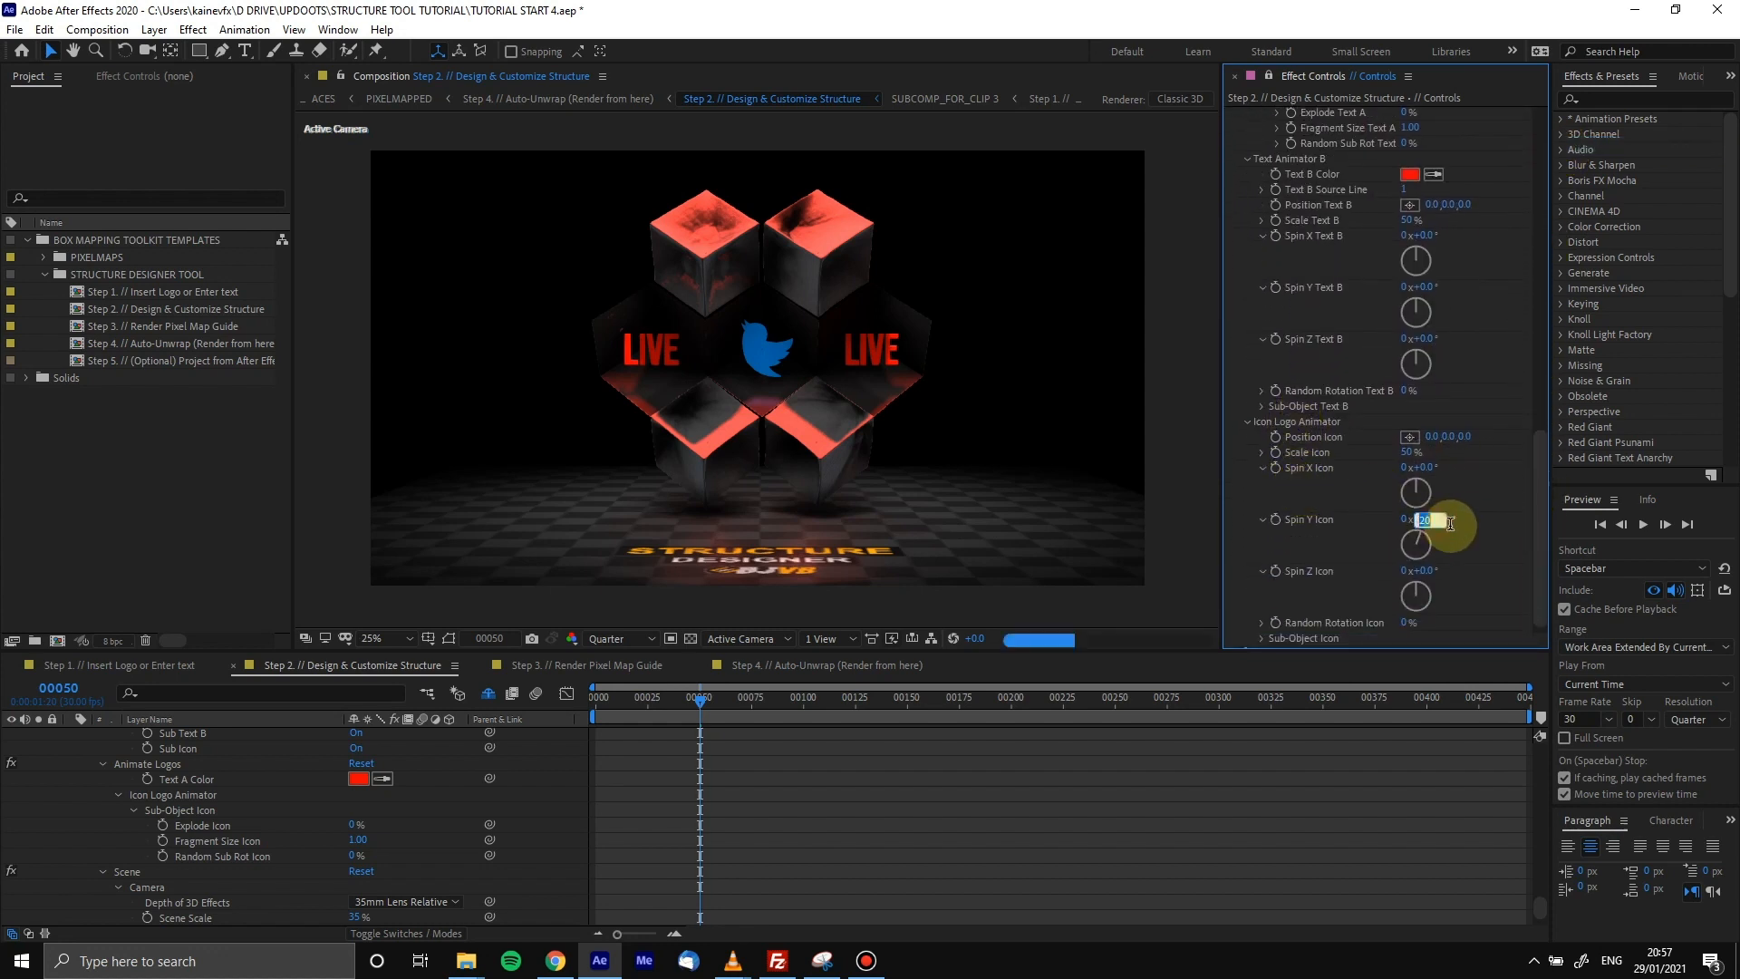
type("0")
key("Return")
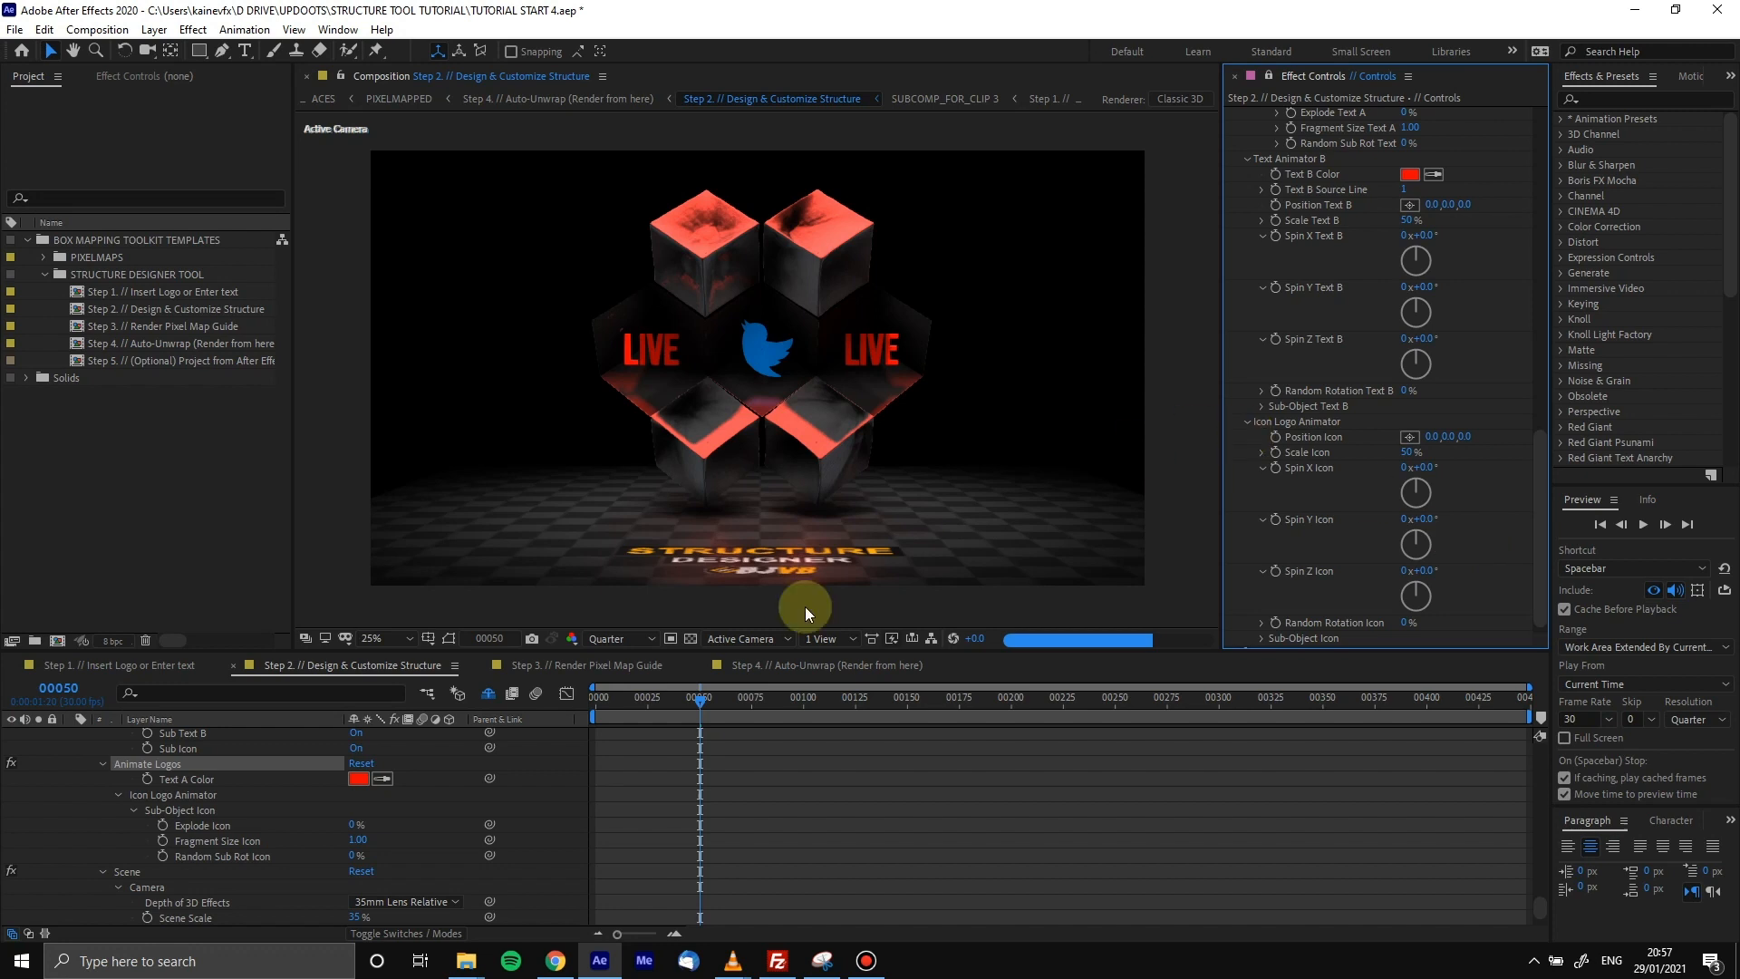
left_click(629, 638)
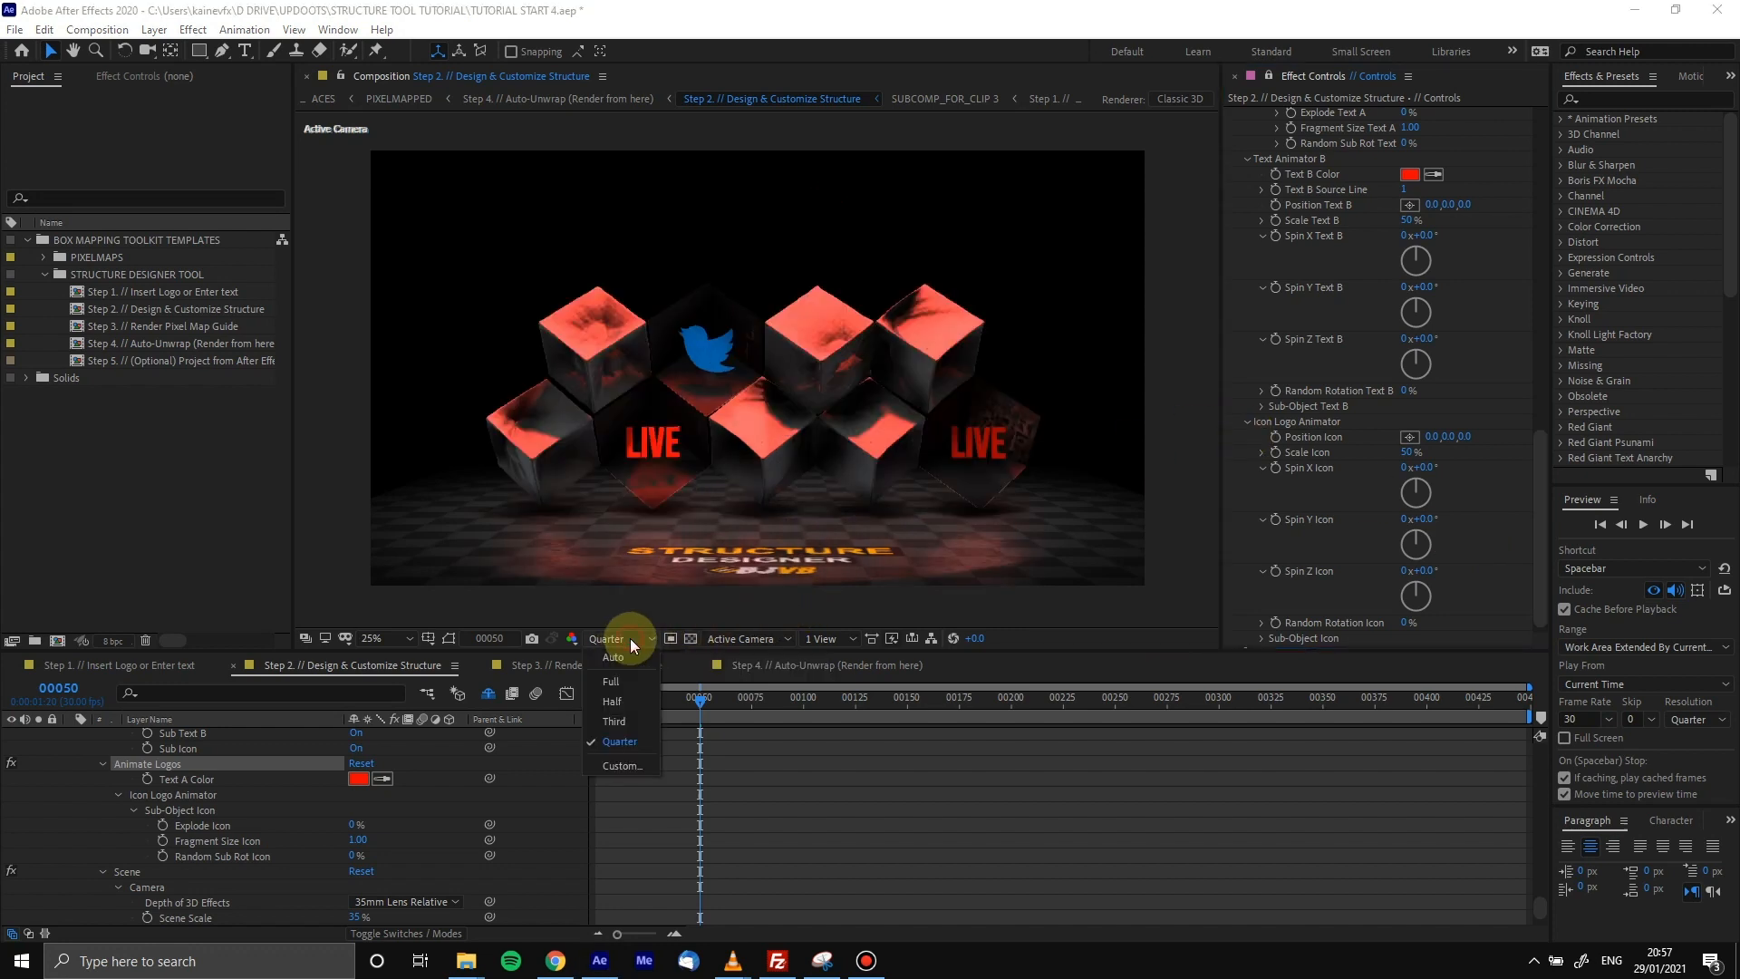
left_click(613, 686)
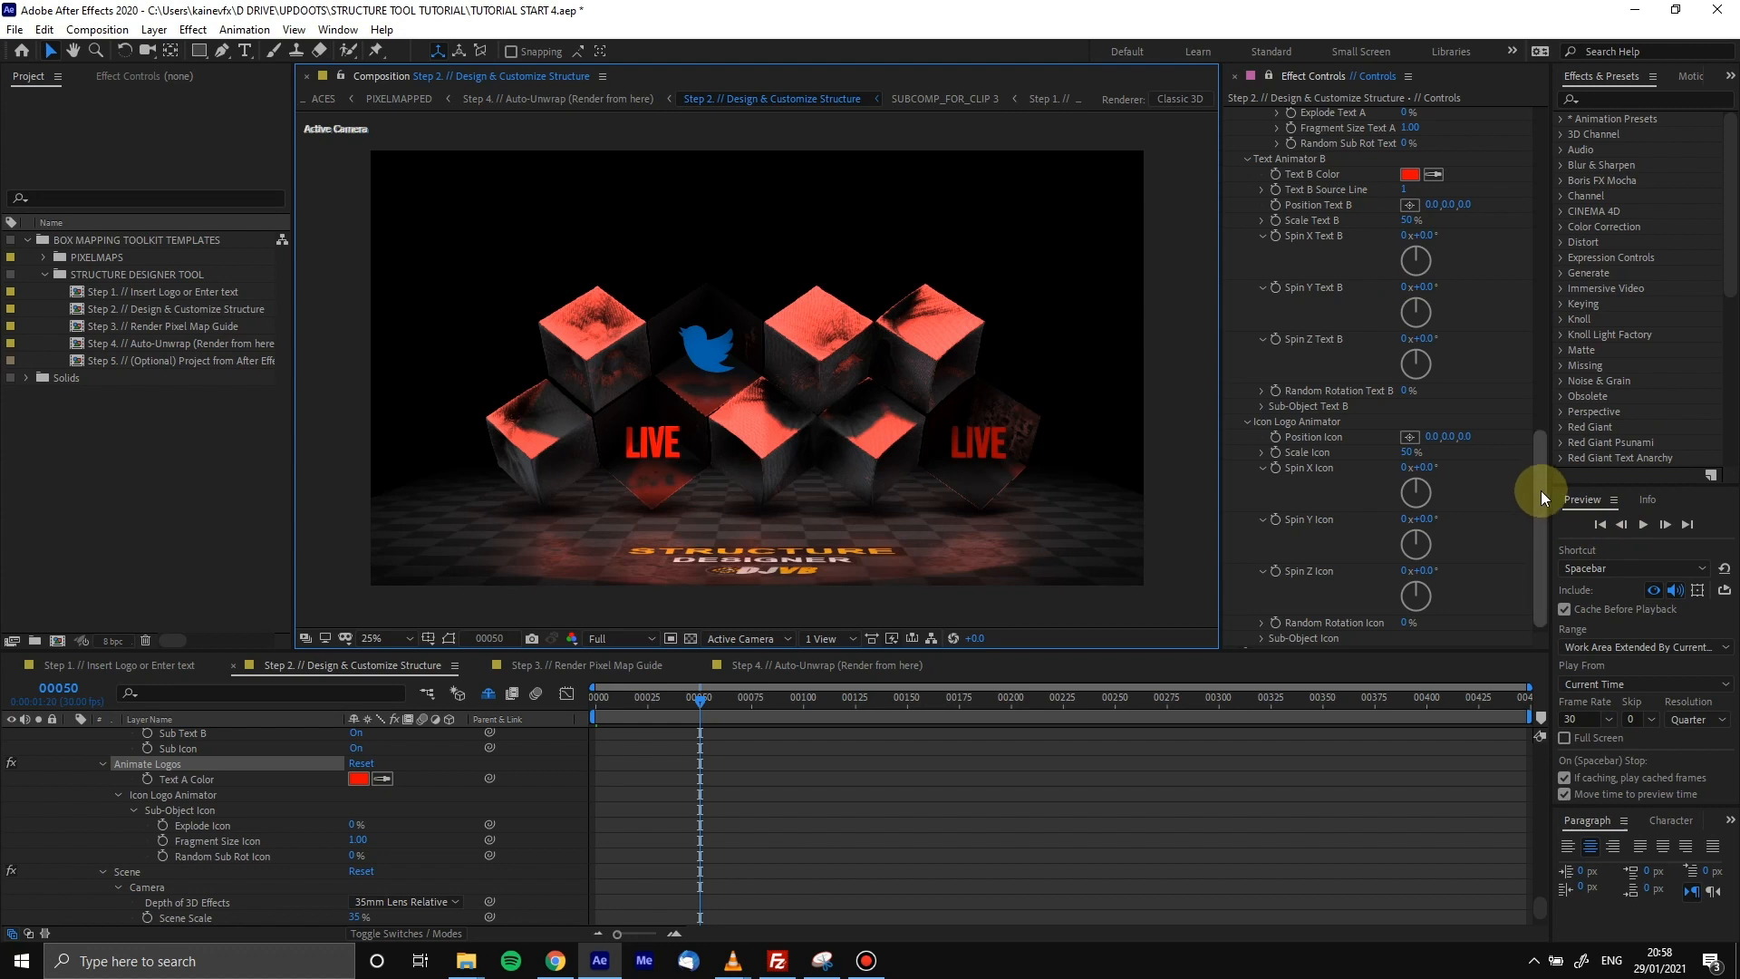
Show the cube number labels to identify the cubes in the structure, and hide them again
left_click_drag(1541, 491, 1542, 220)
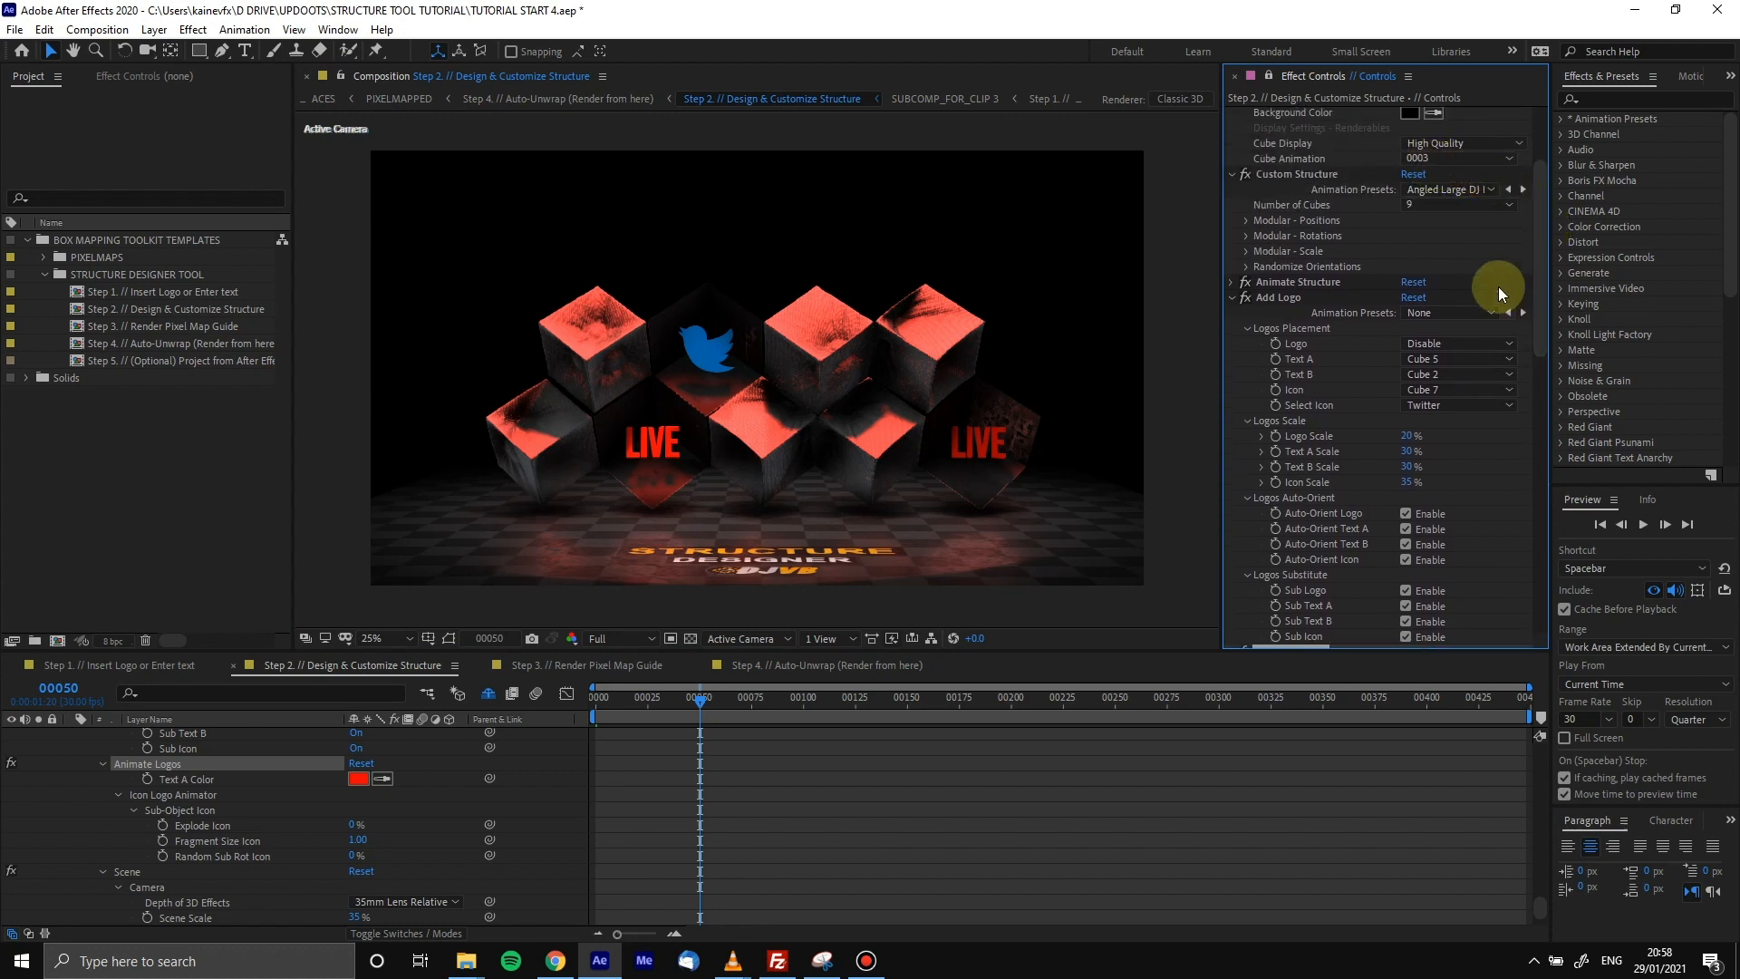
left_click(1427, 157)
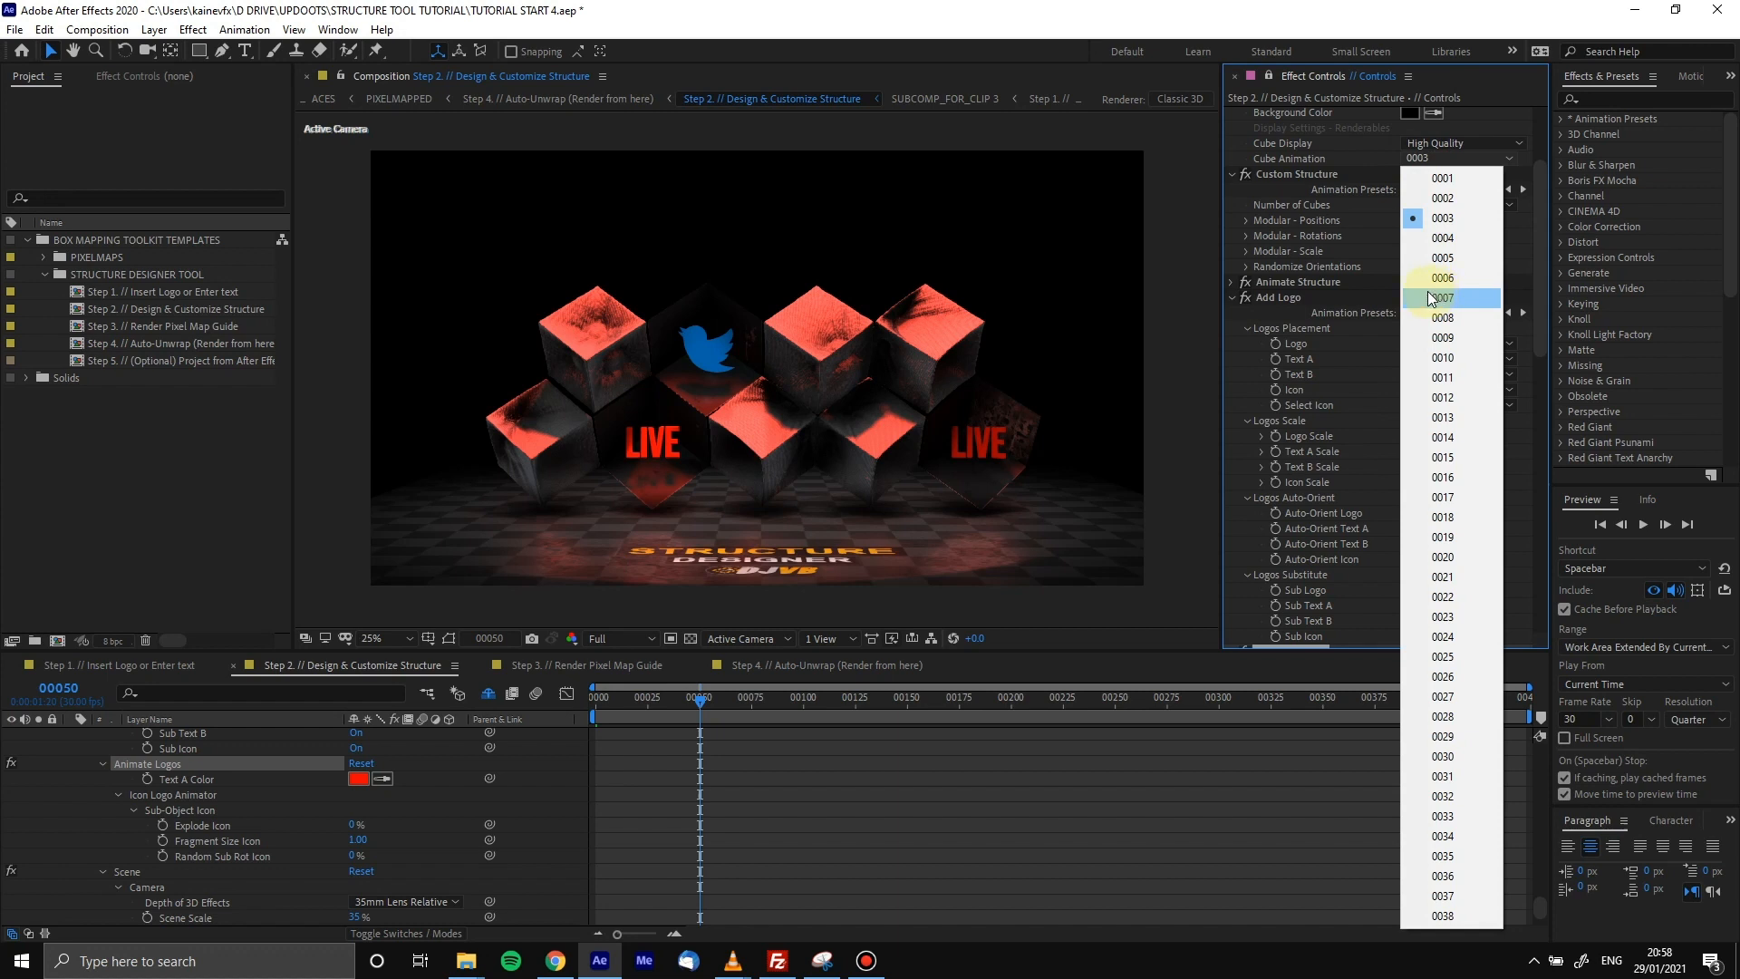
left_click_drag(1540, 227, 1536, 183)
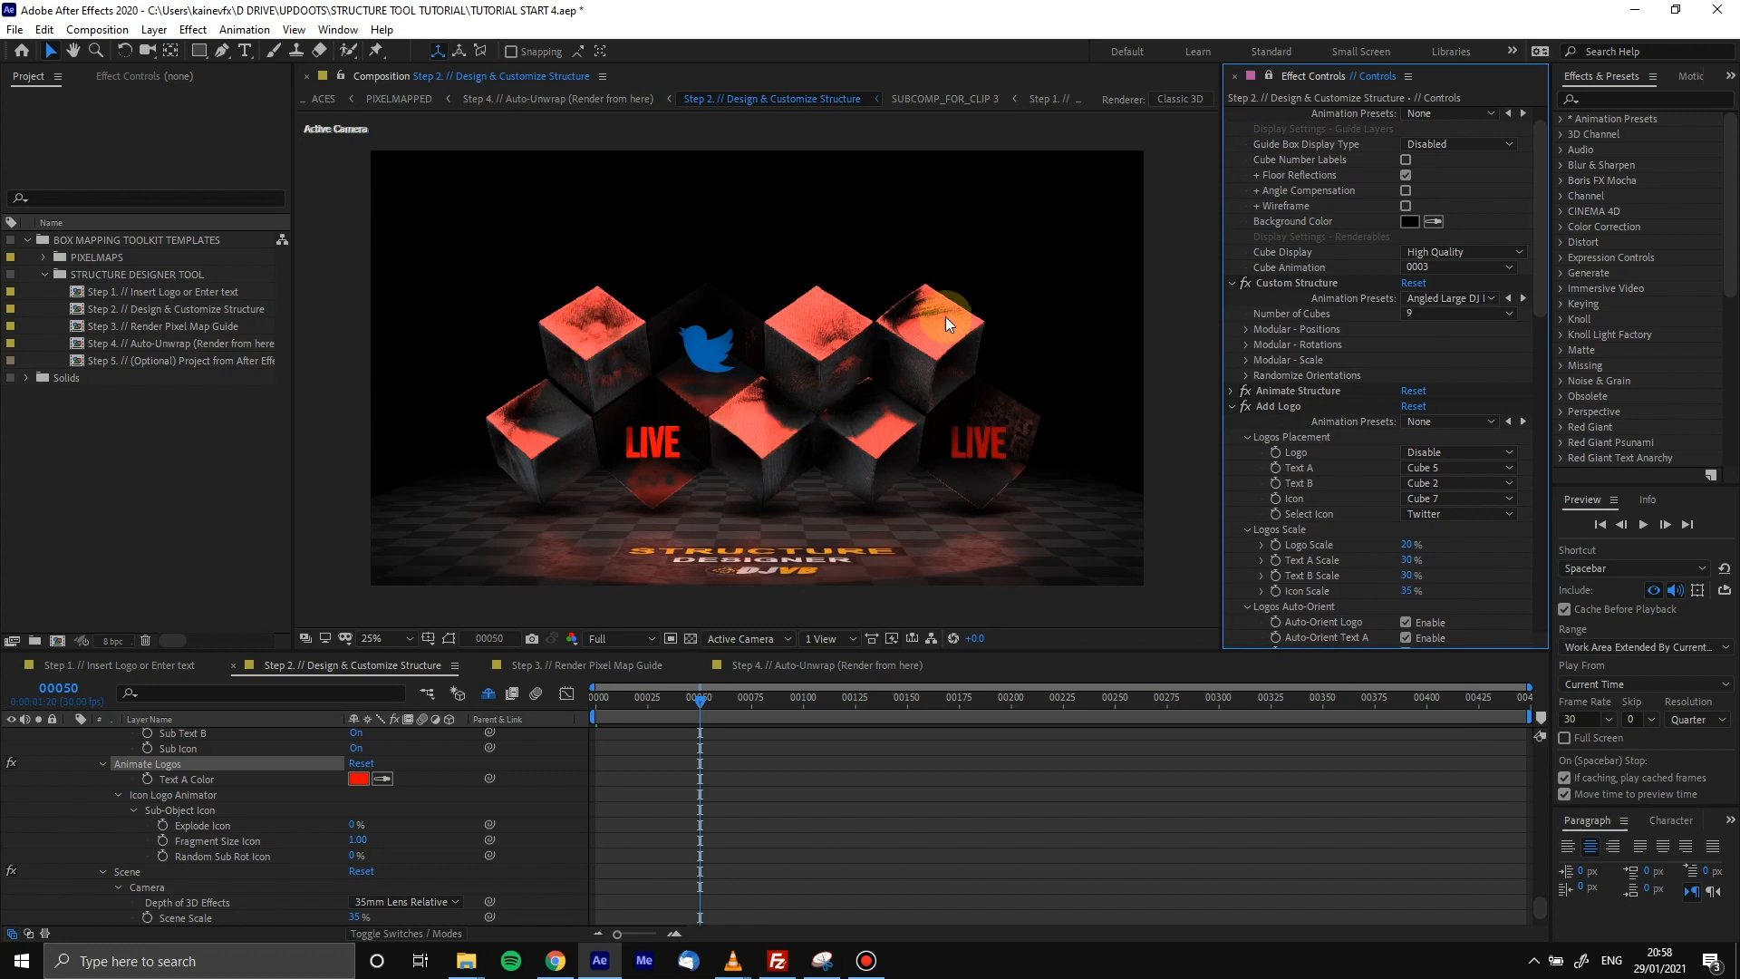
left_click(1405, 160)
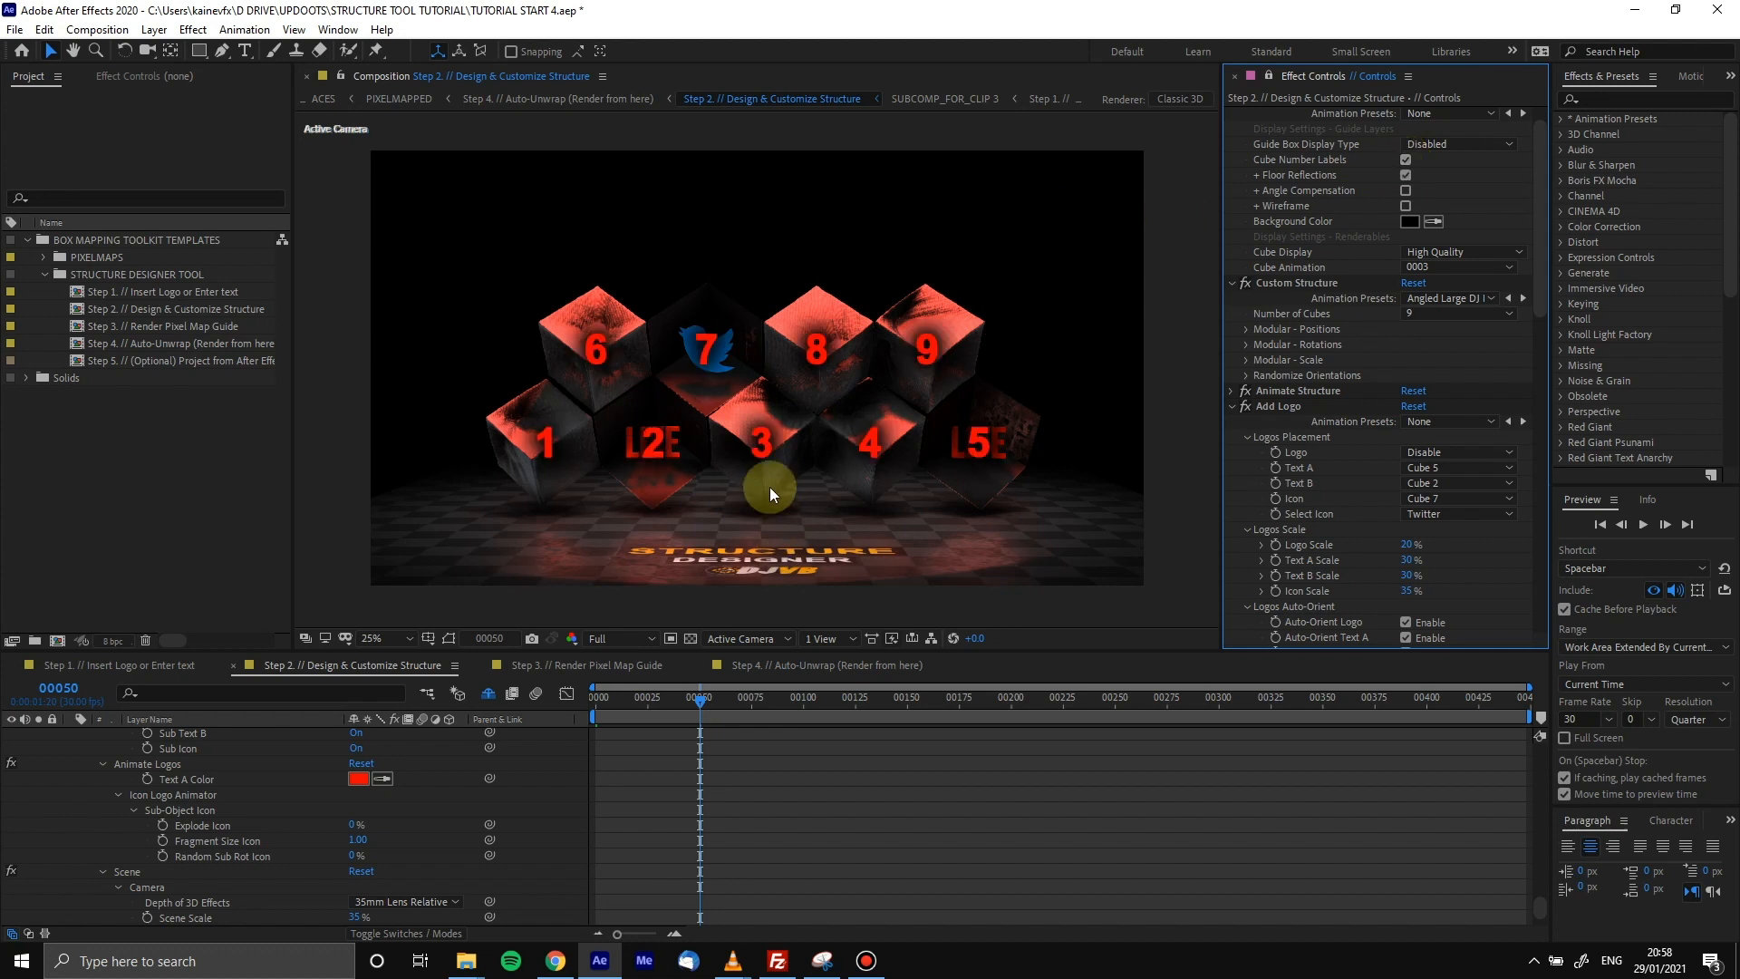
left_click(1405, 160)
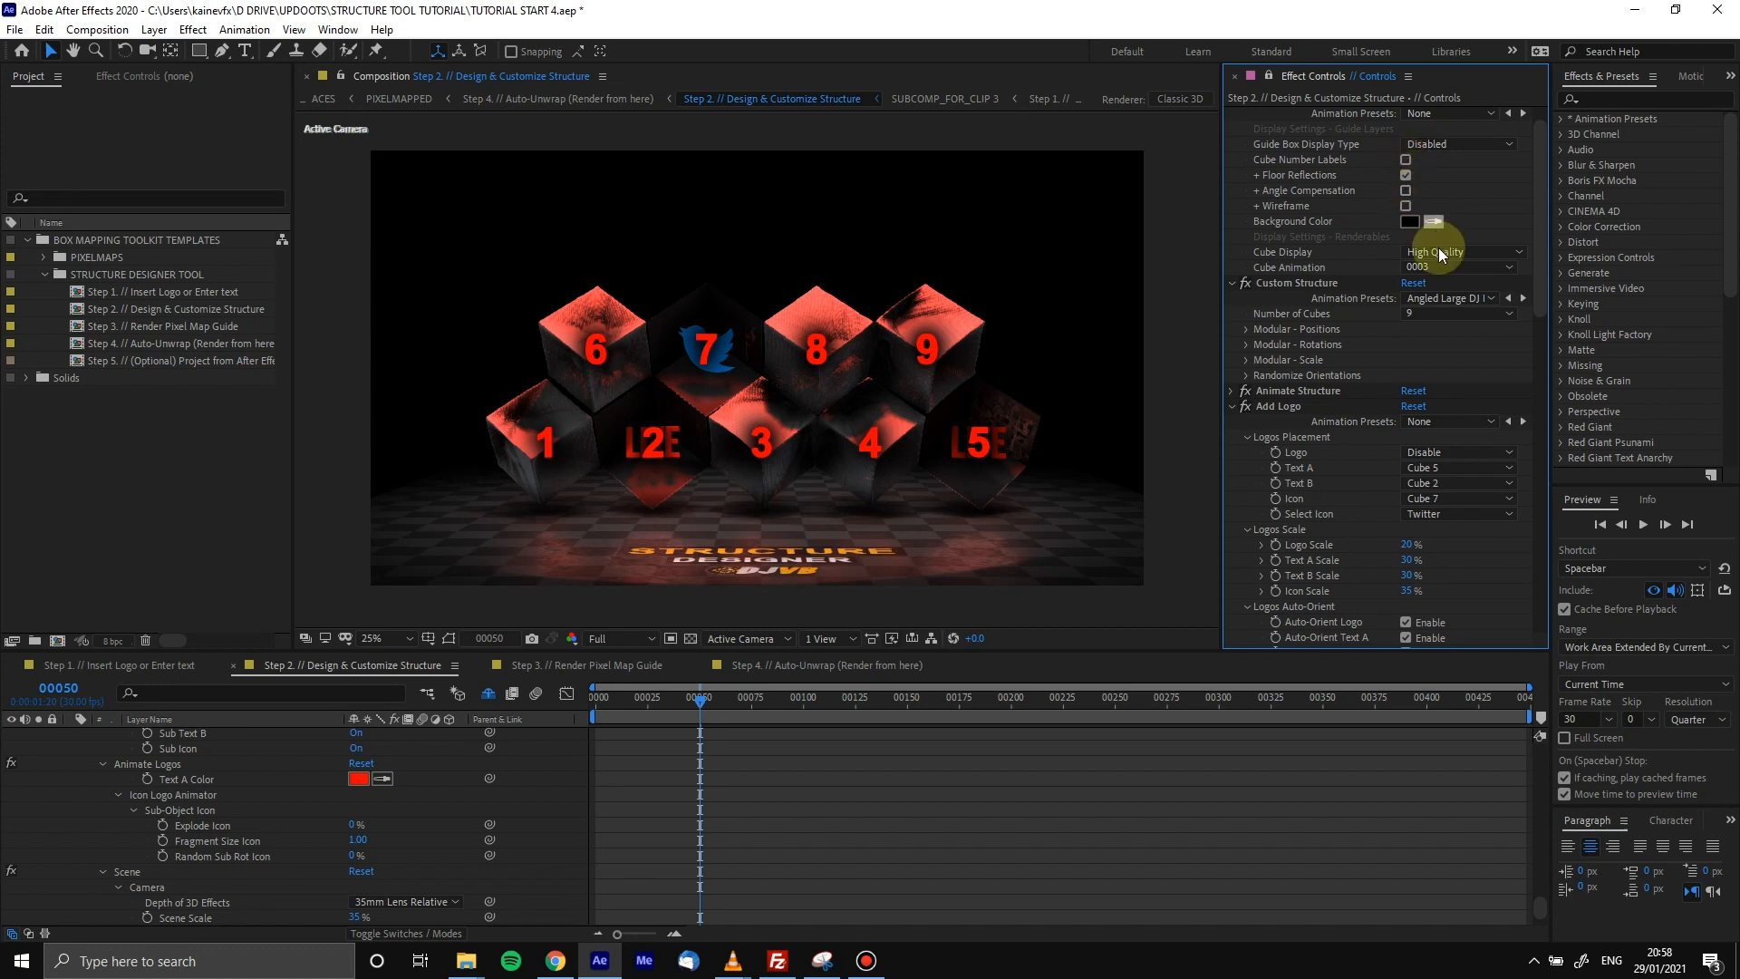
Place the Logo on Cube 3 and Text A on Cube 6 in the Add Logo effect
left_click_drag(1541, 210, 1535, 249)
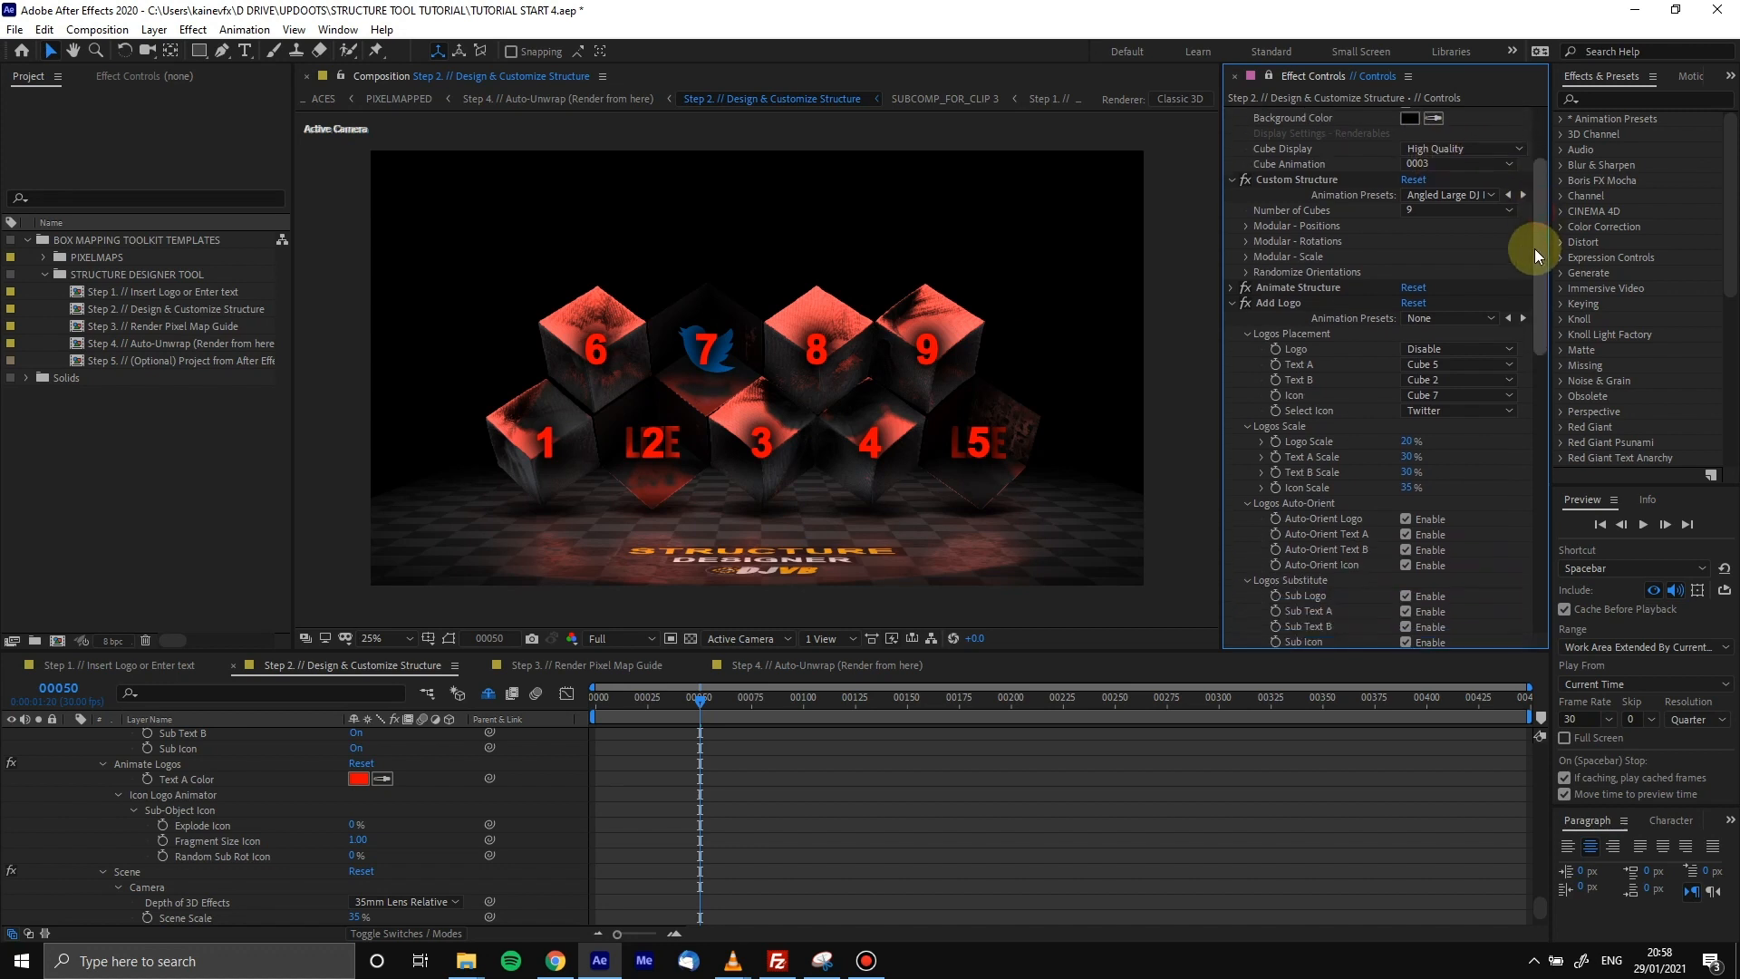
left_click(1414, 348)
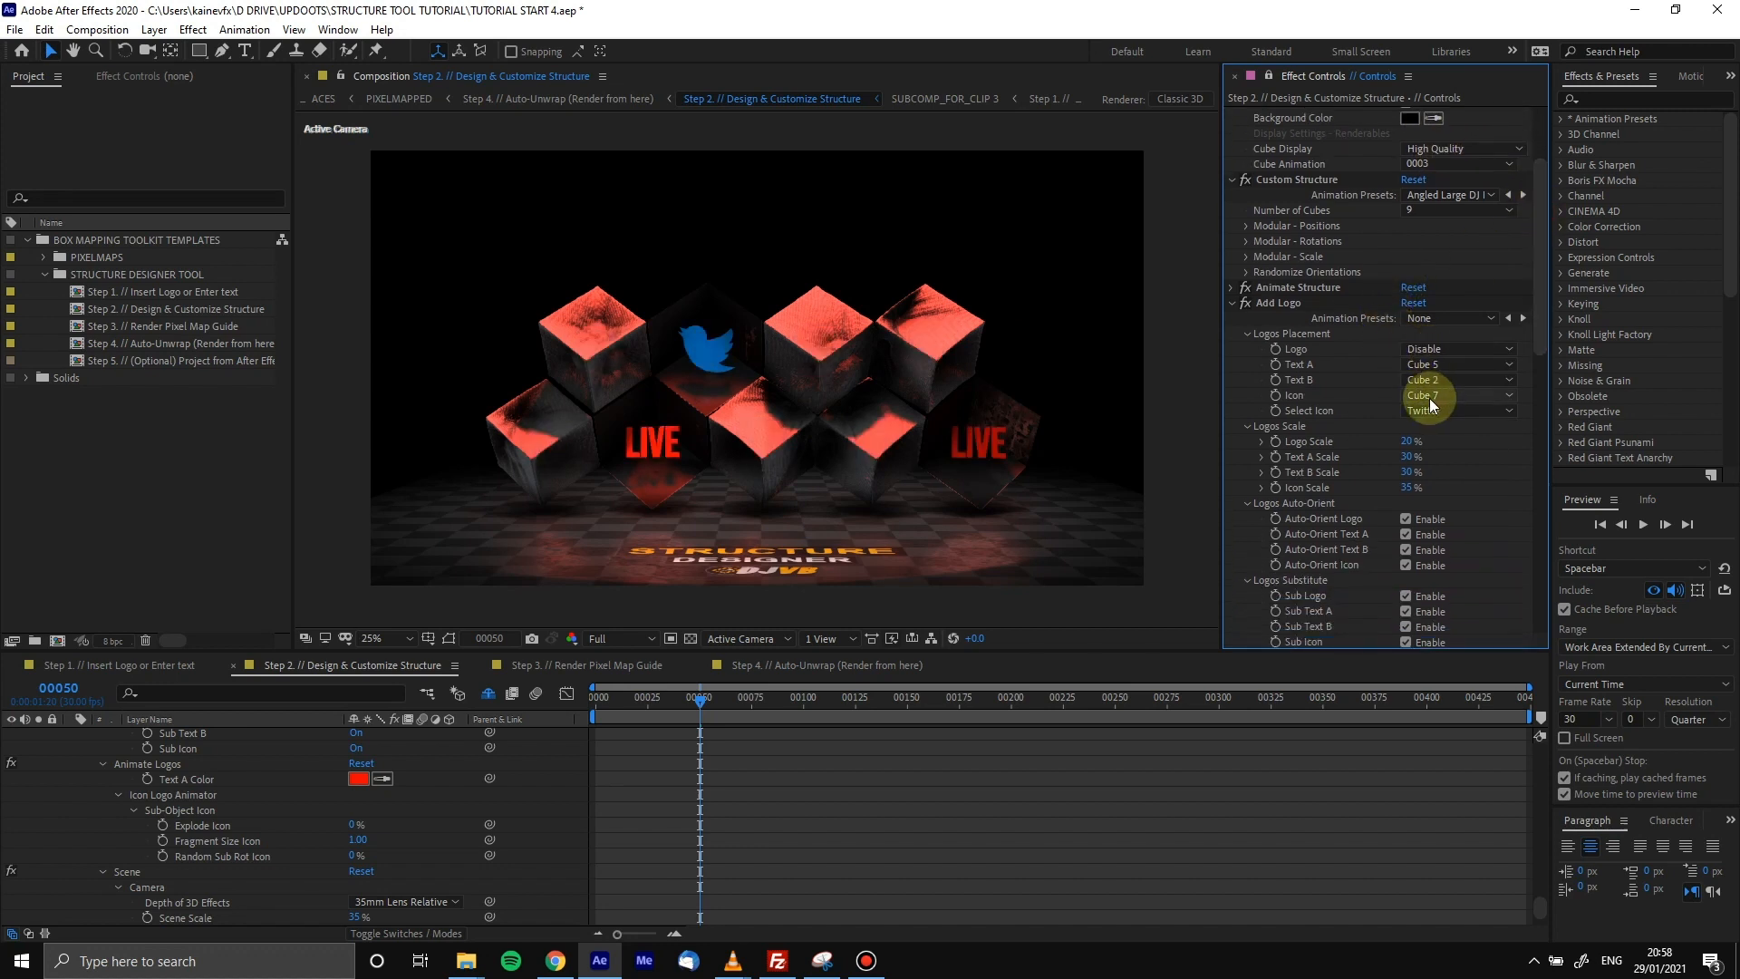
left_click(1422, 348)
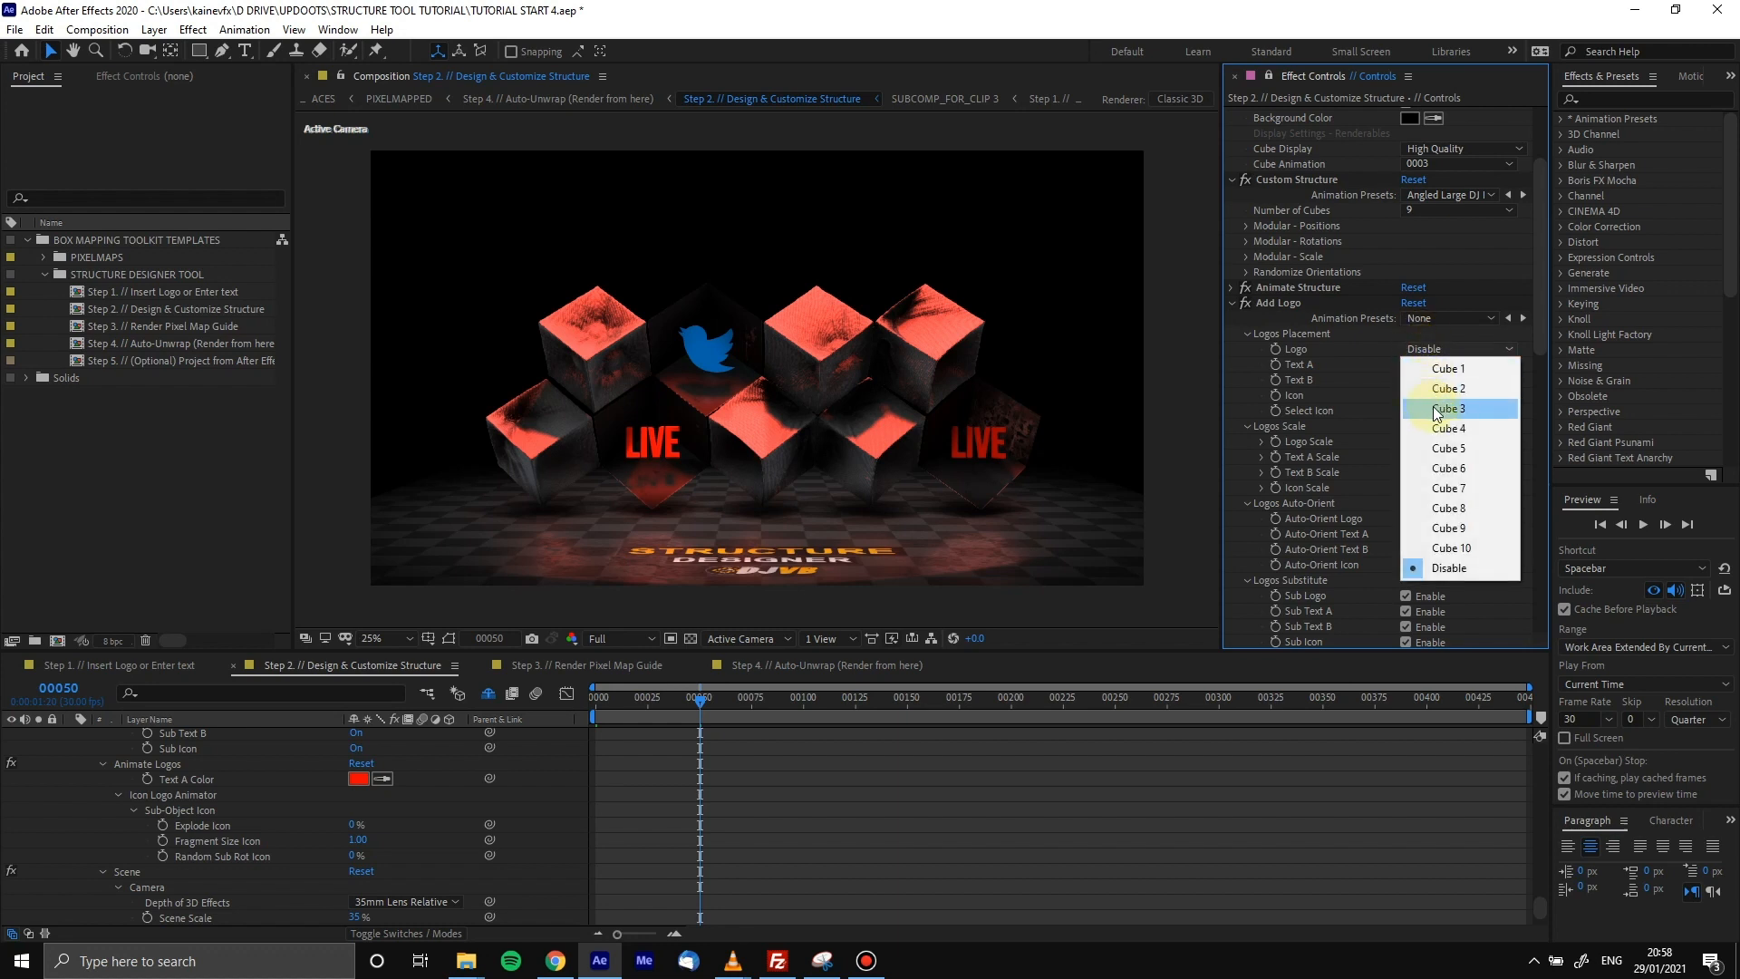
left_click(1435, 410)
left_click(1421, 365)
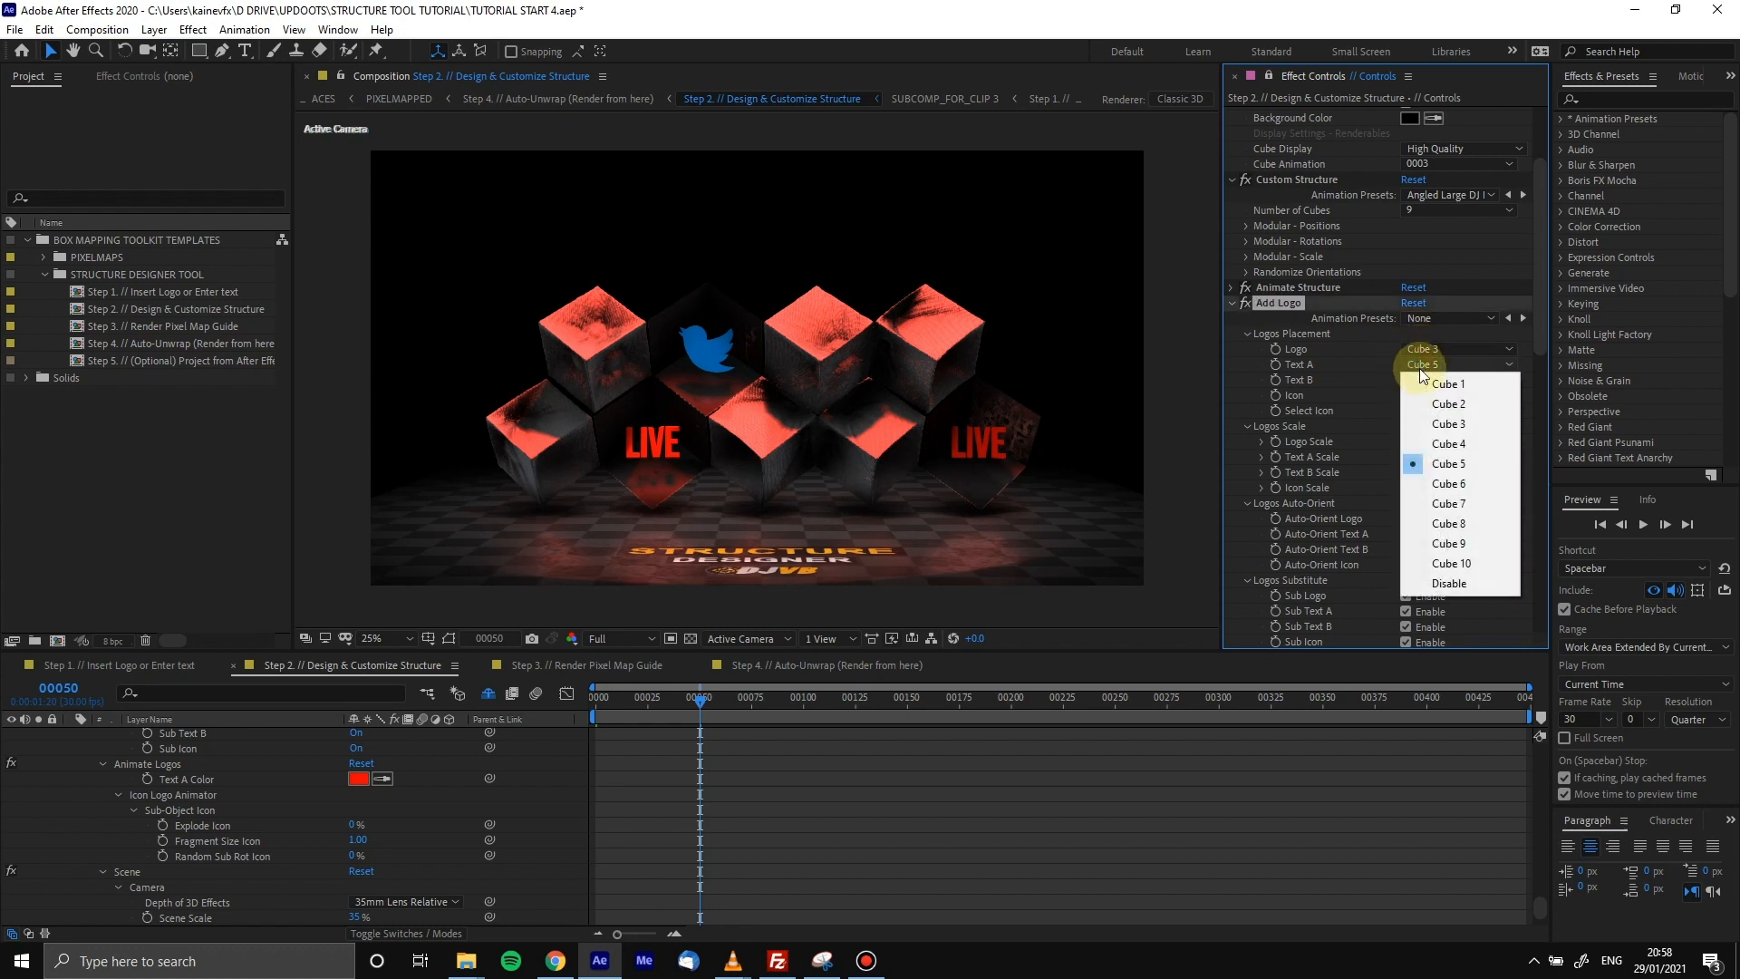
left_click(1449, 483)
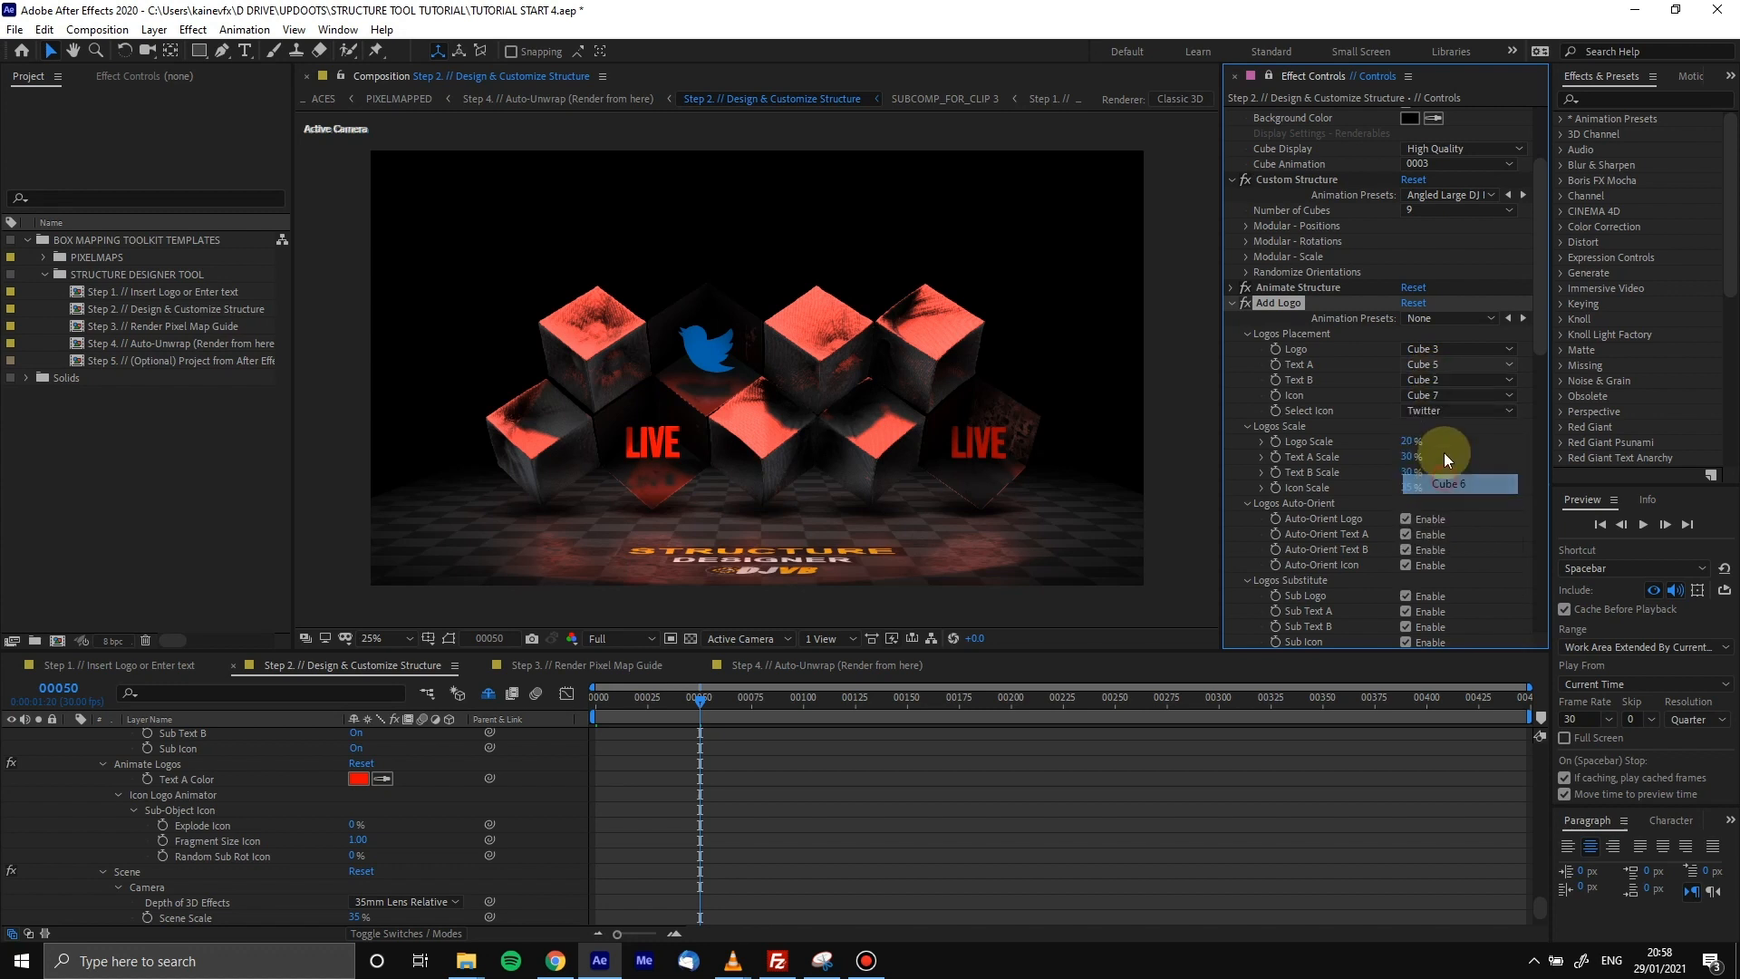
Place Text B on Cube 9 and set the Icon placement to Disable
left_click(1428, 381)
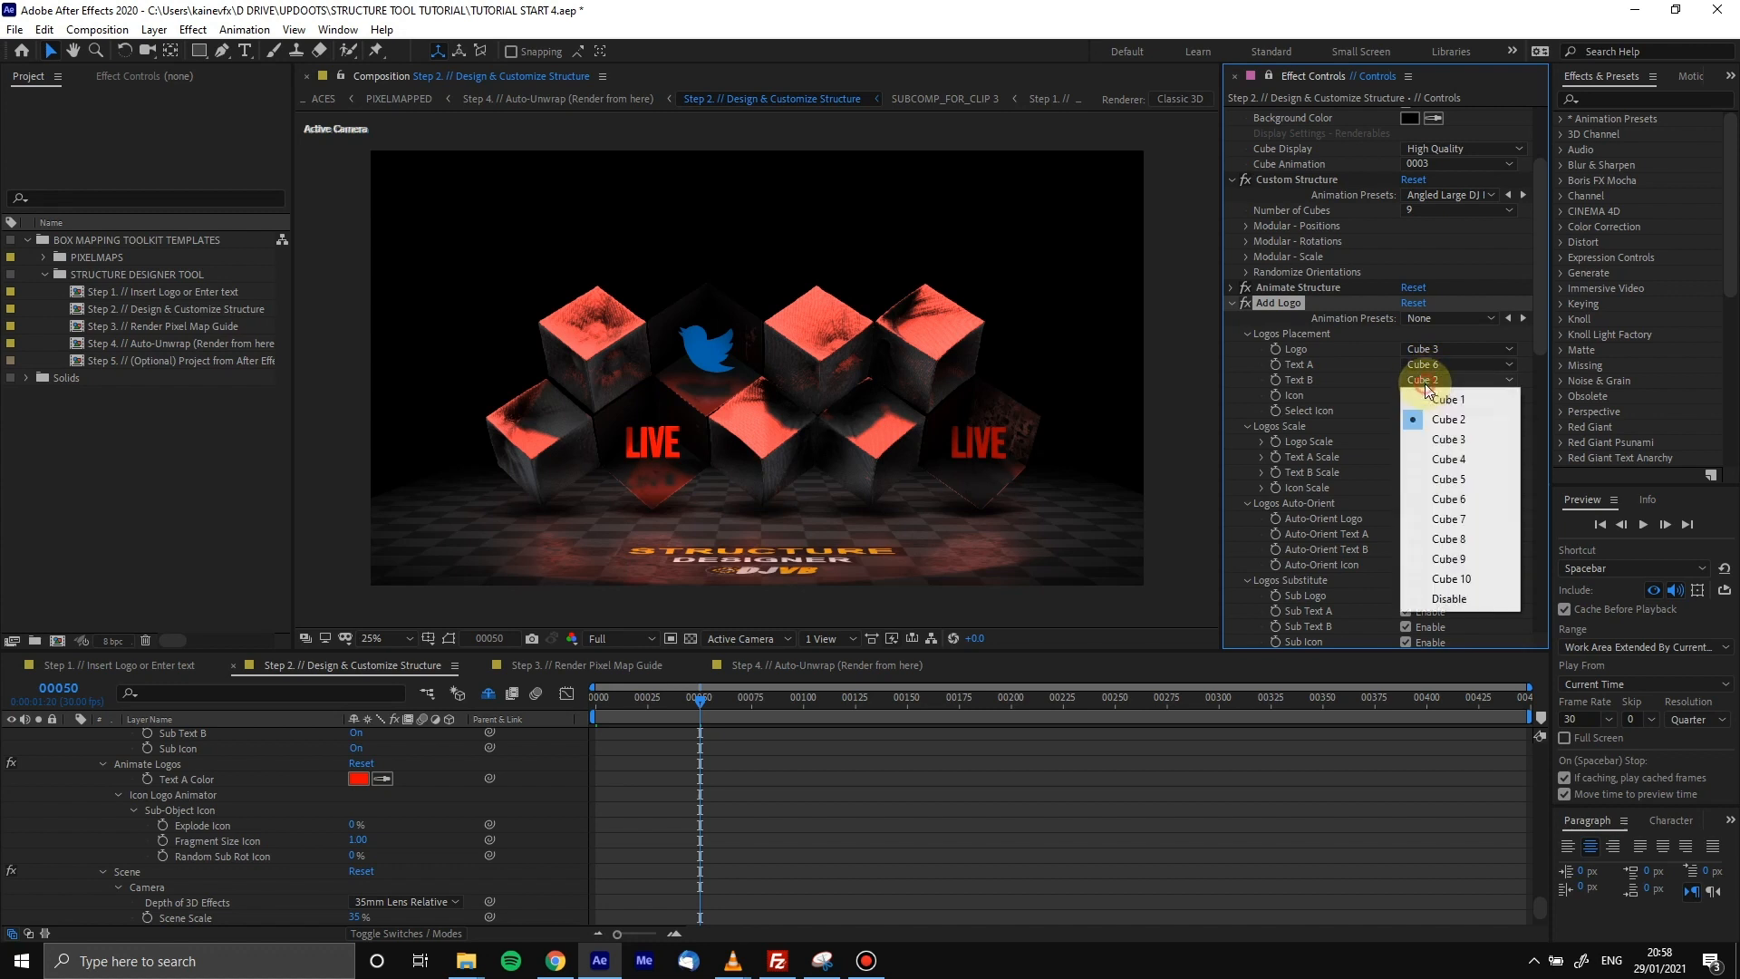
left_click(1450, 558)
left_click(1427, 401)
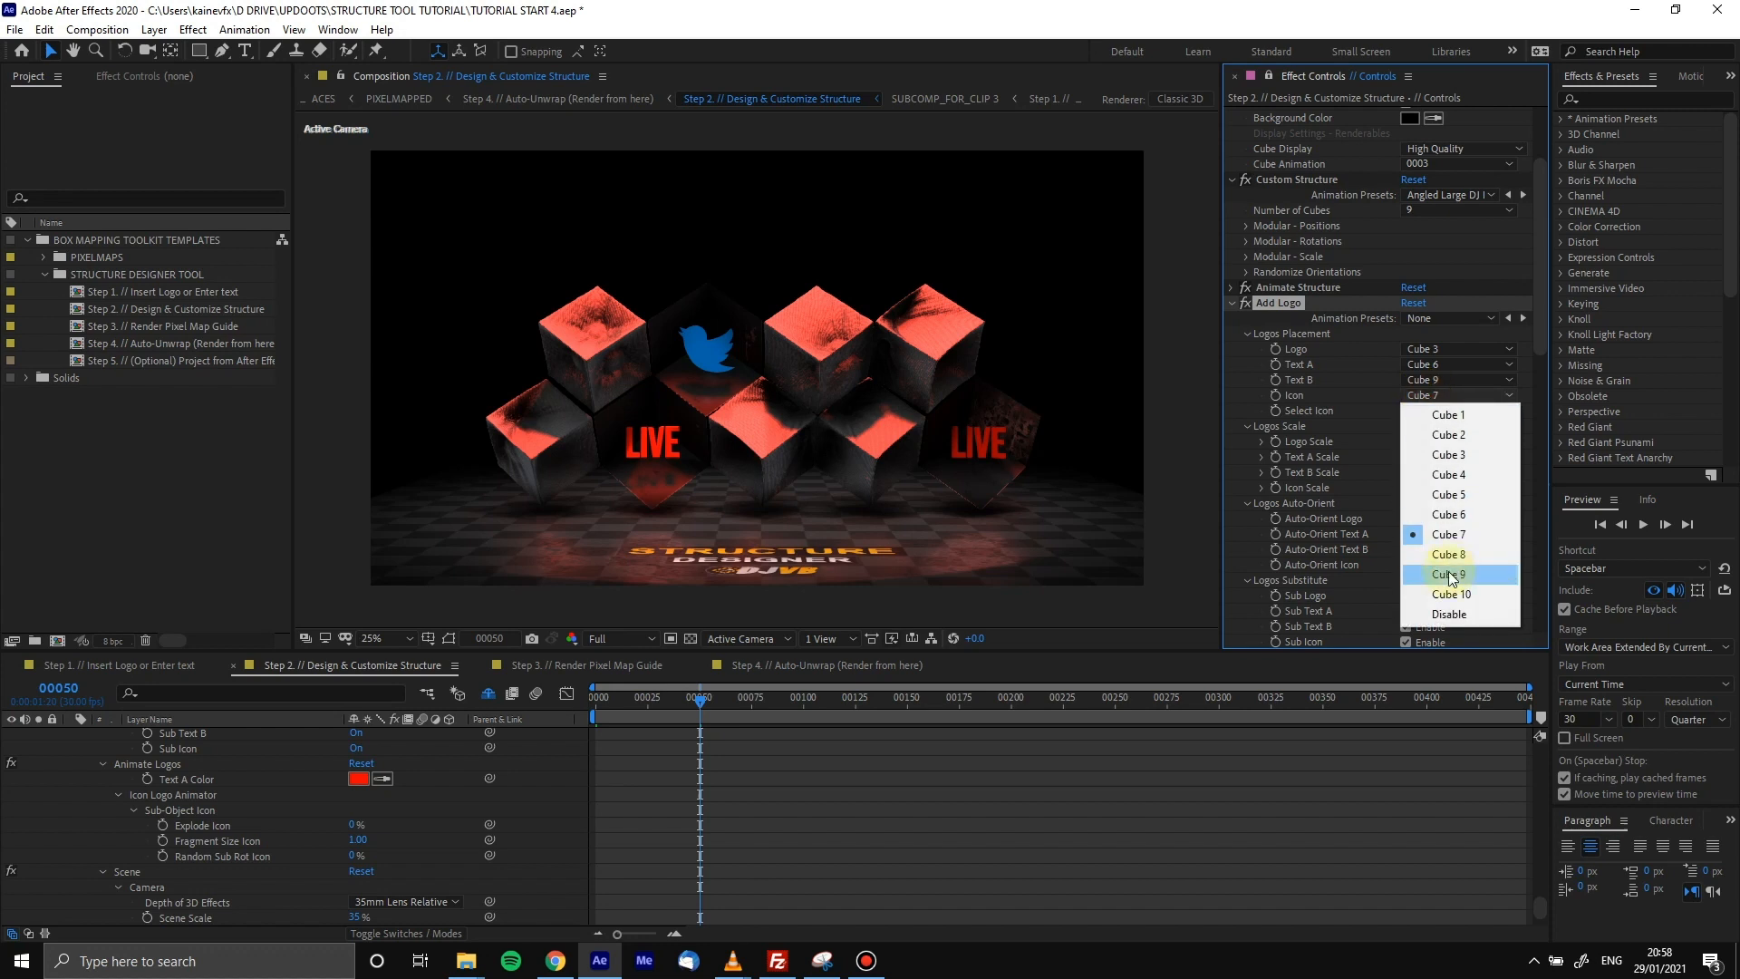
left_click(1449, 614)
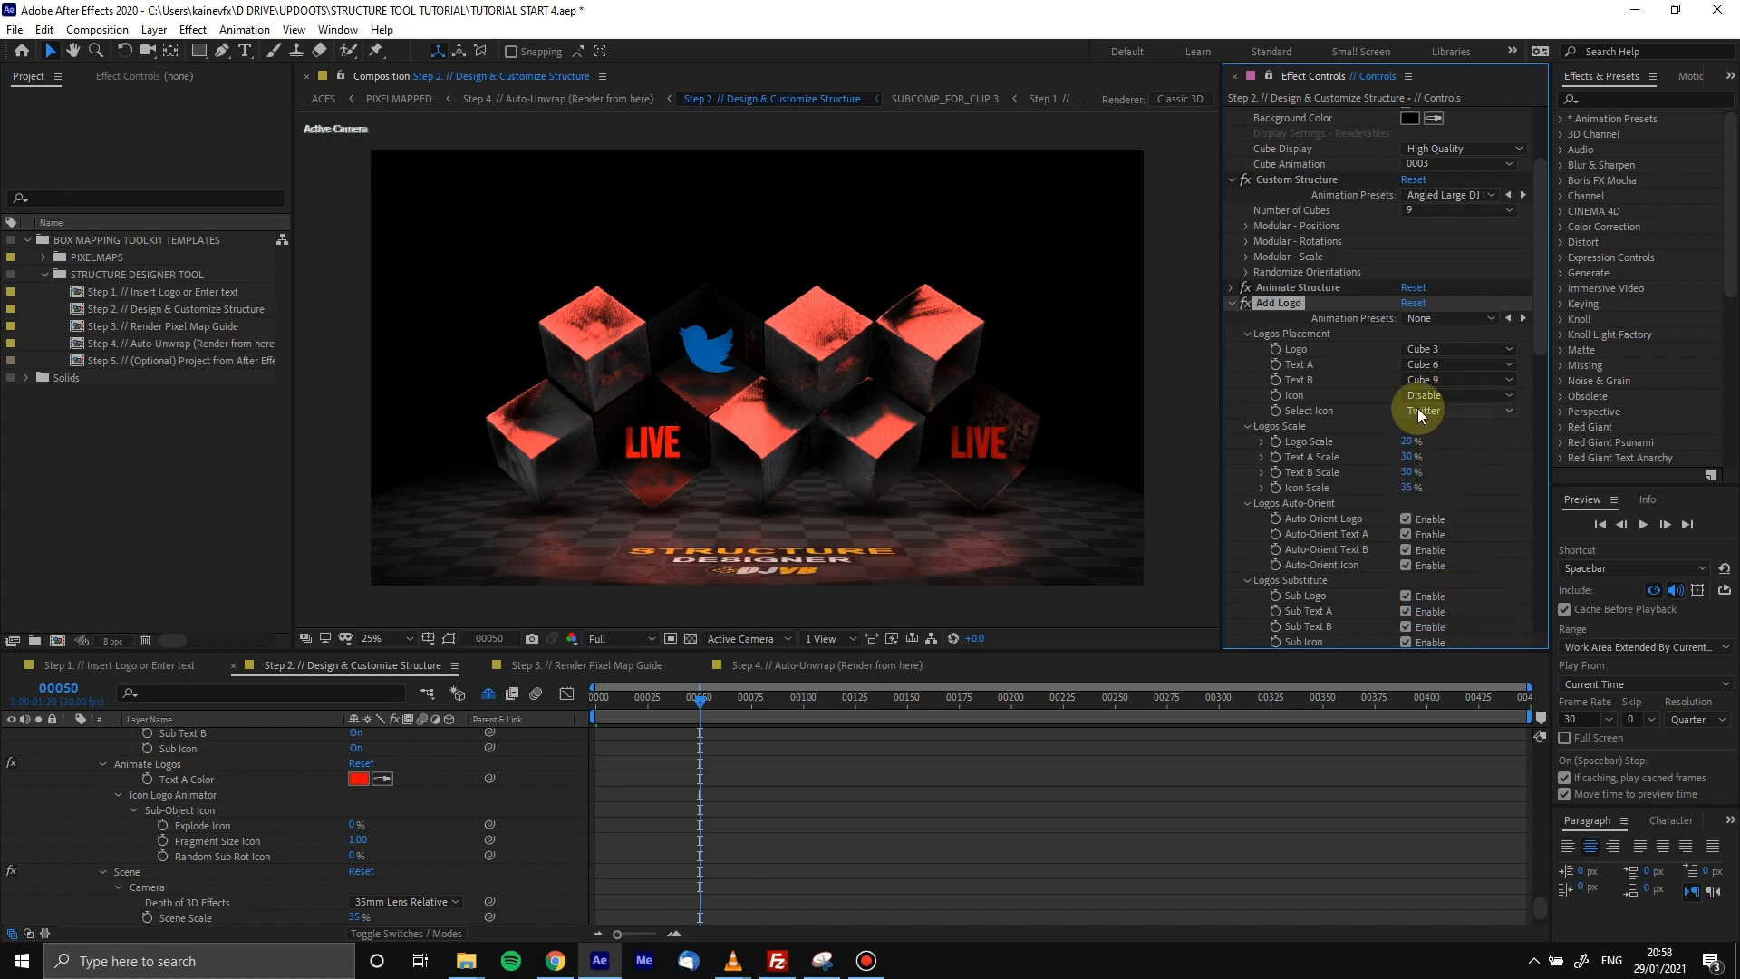
Set Cube Animation to 0007 in the Display effect and return the playhead to frame 00000
left_click_drag(1539, 310, 1525, 264)
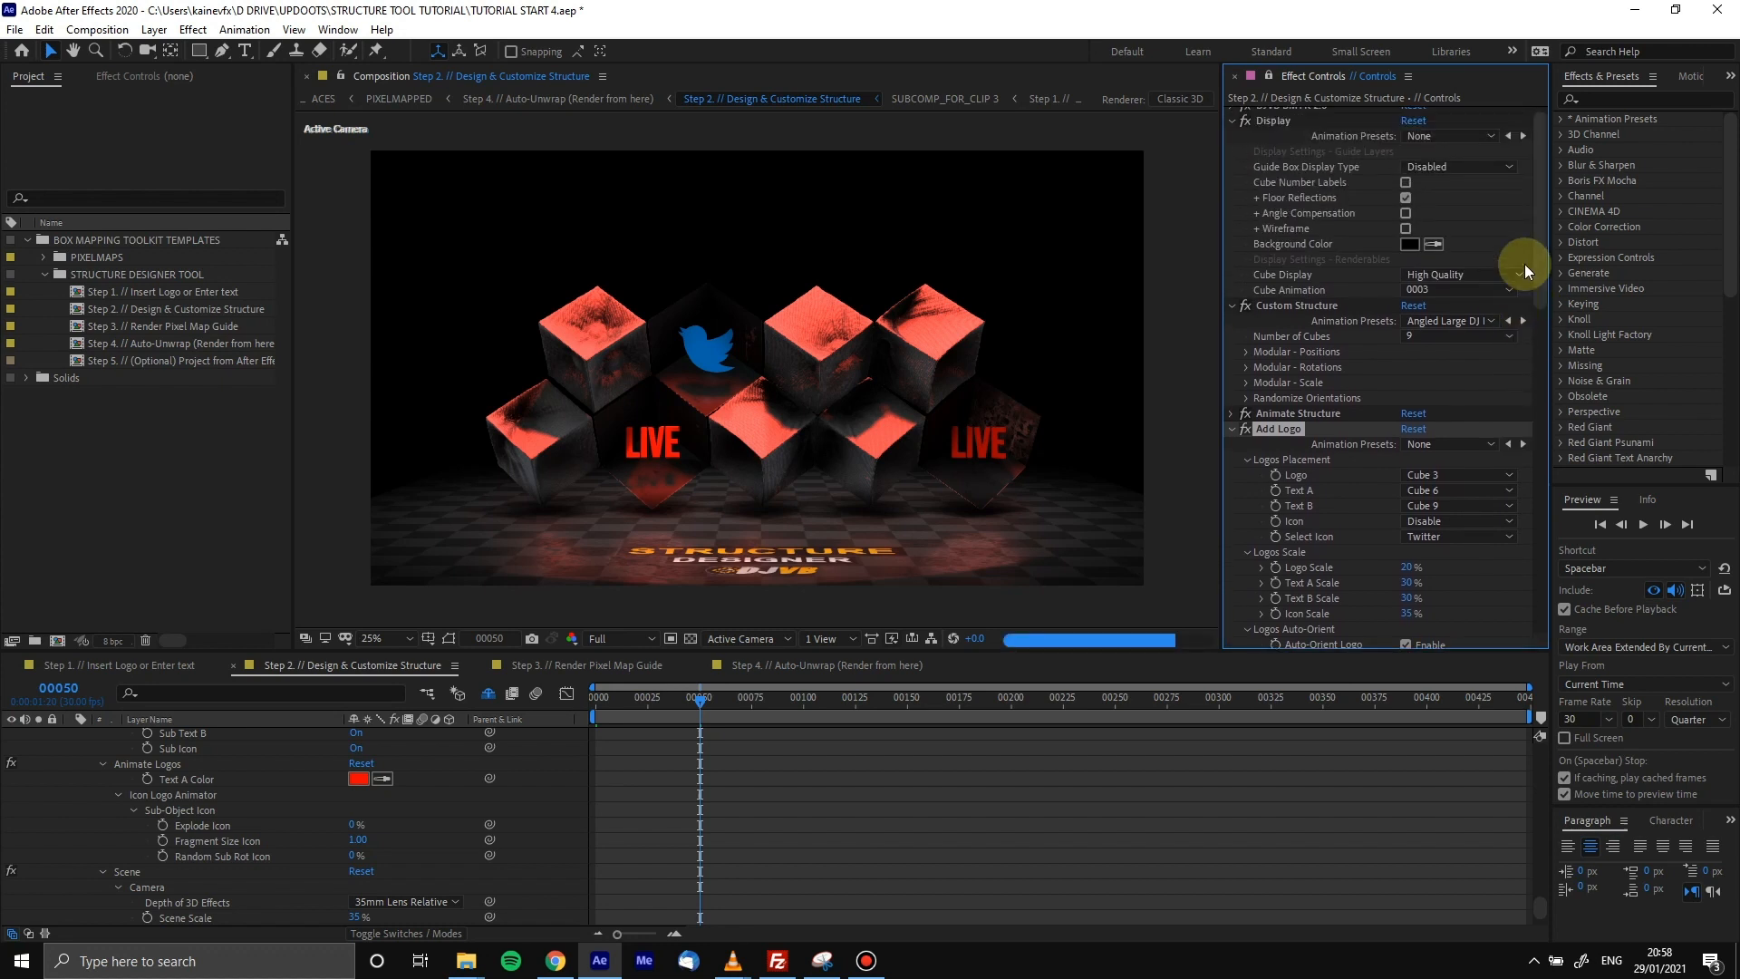
left_click(1428, 289)
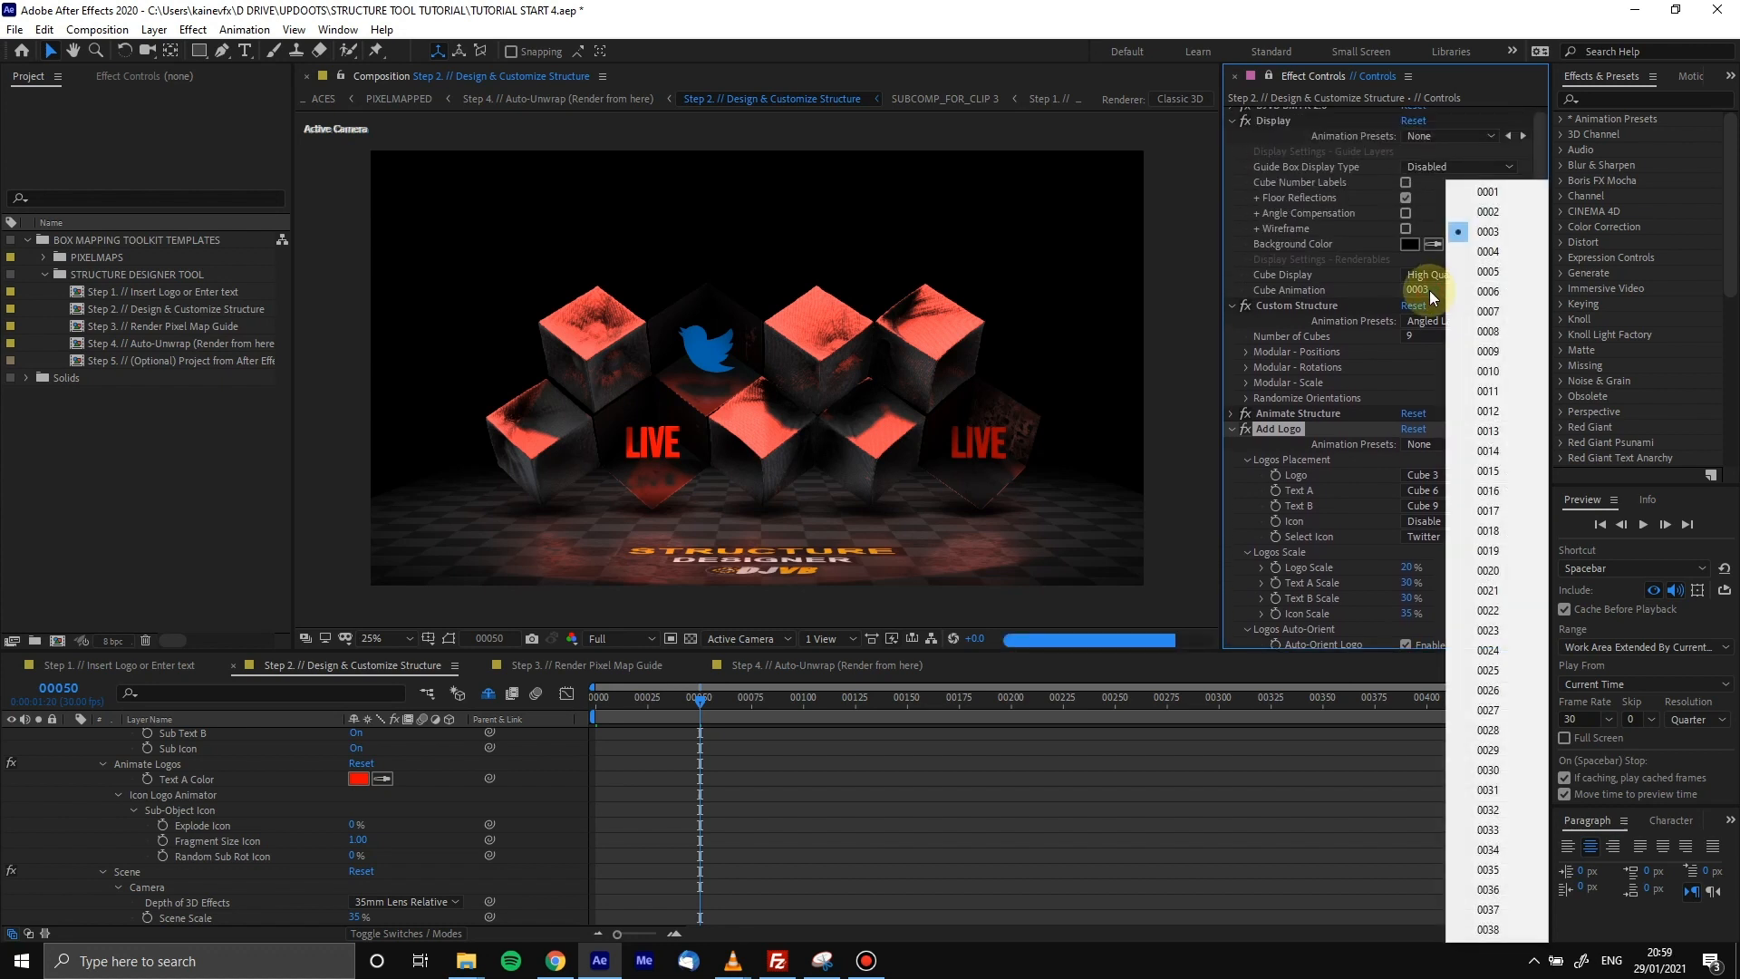
left_click(1493, 311)
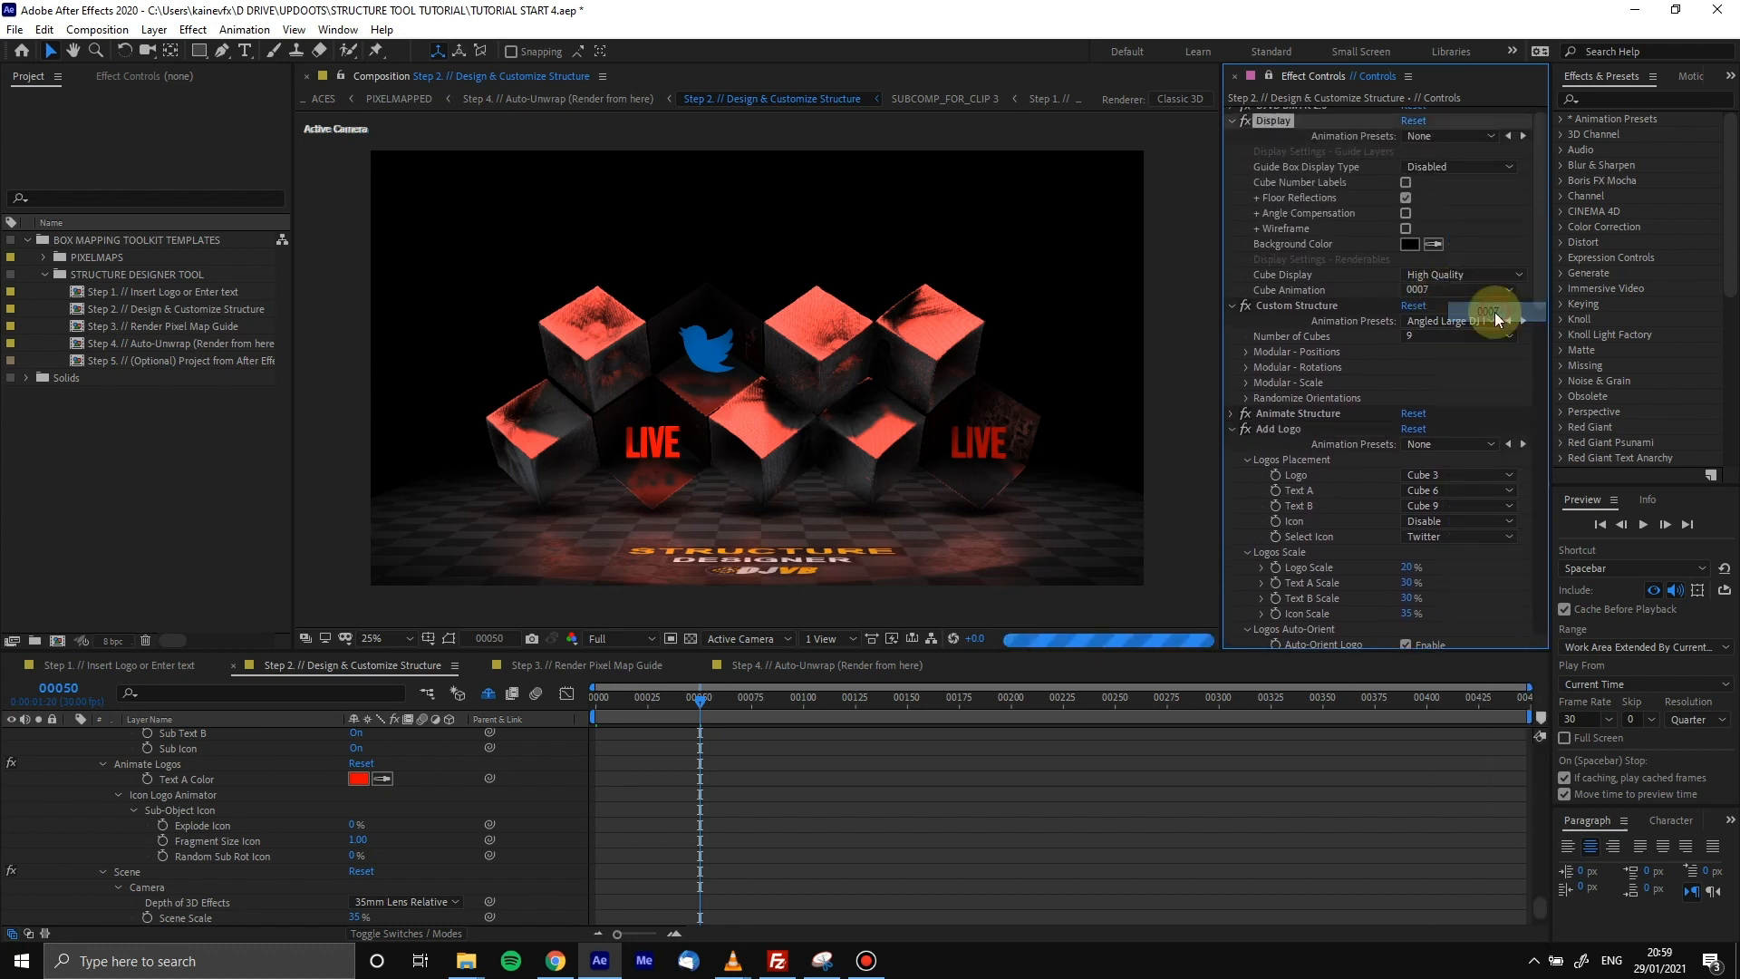
left_click(864, 895)
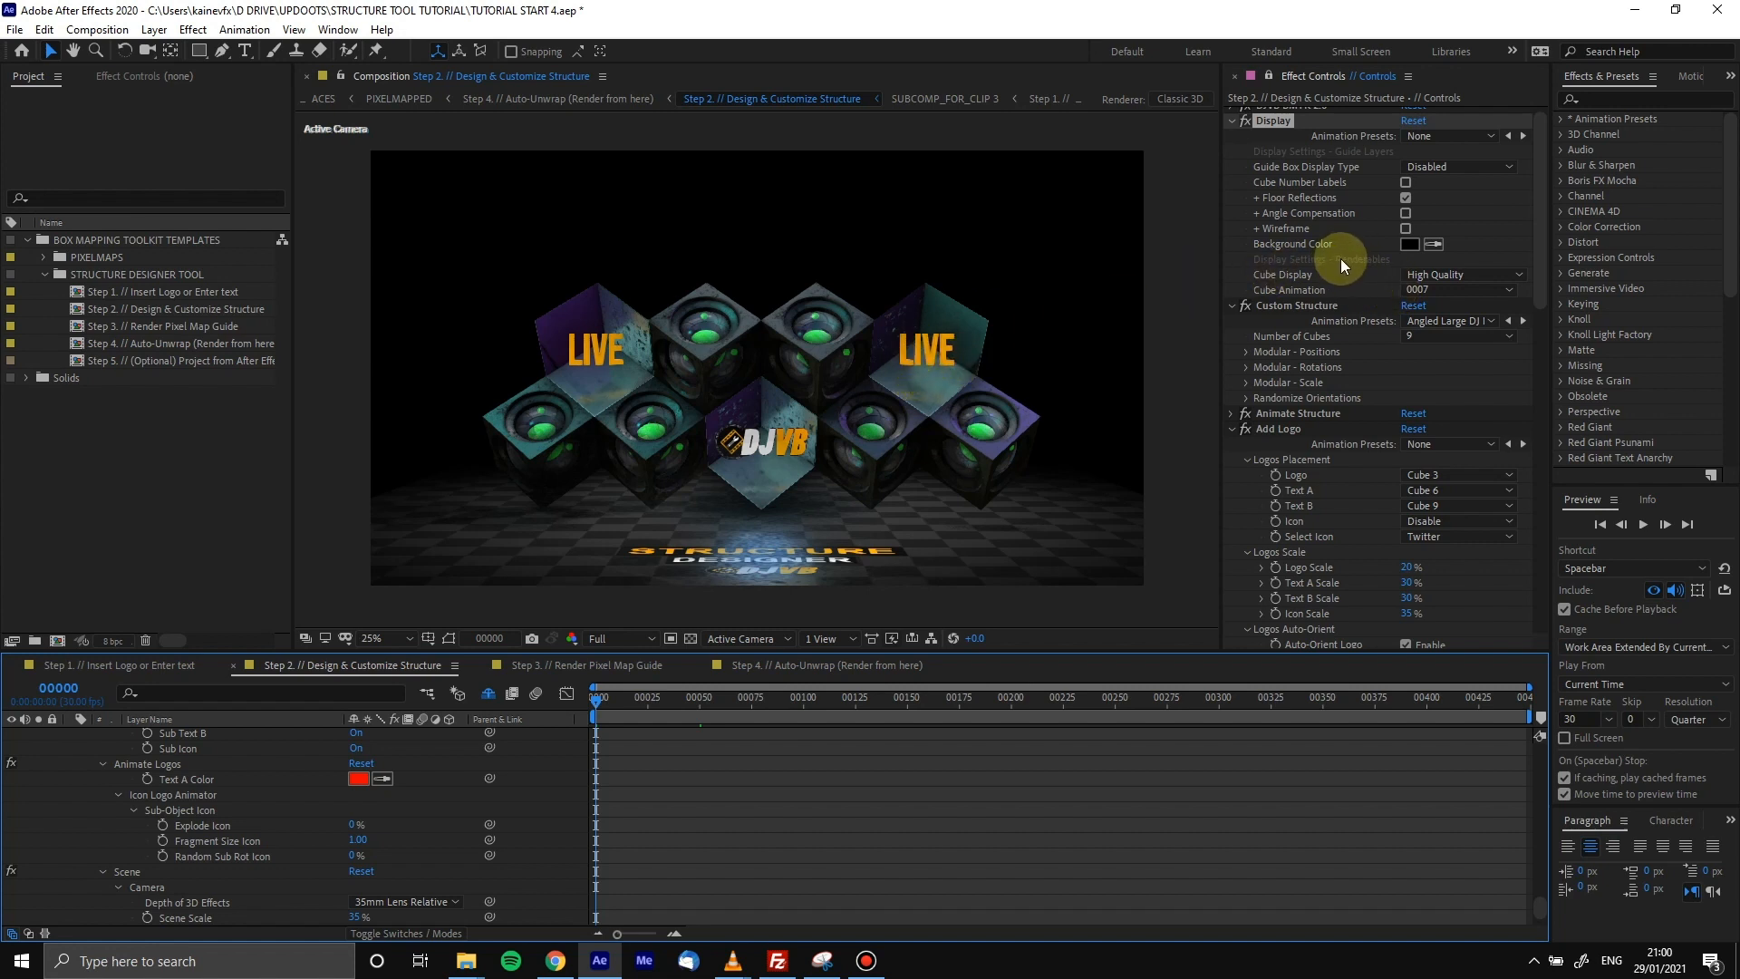
Set the Logo, Text A and Text B placements to Disable in the Add Logo effect
left_click_drag(1542, 198, 1546, 232)
left_click(1432, 382)
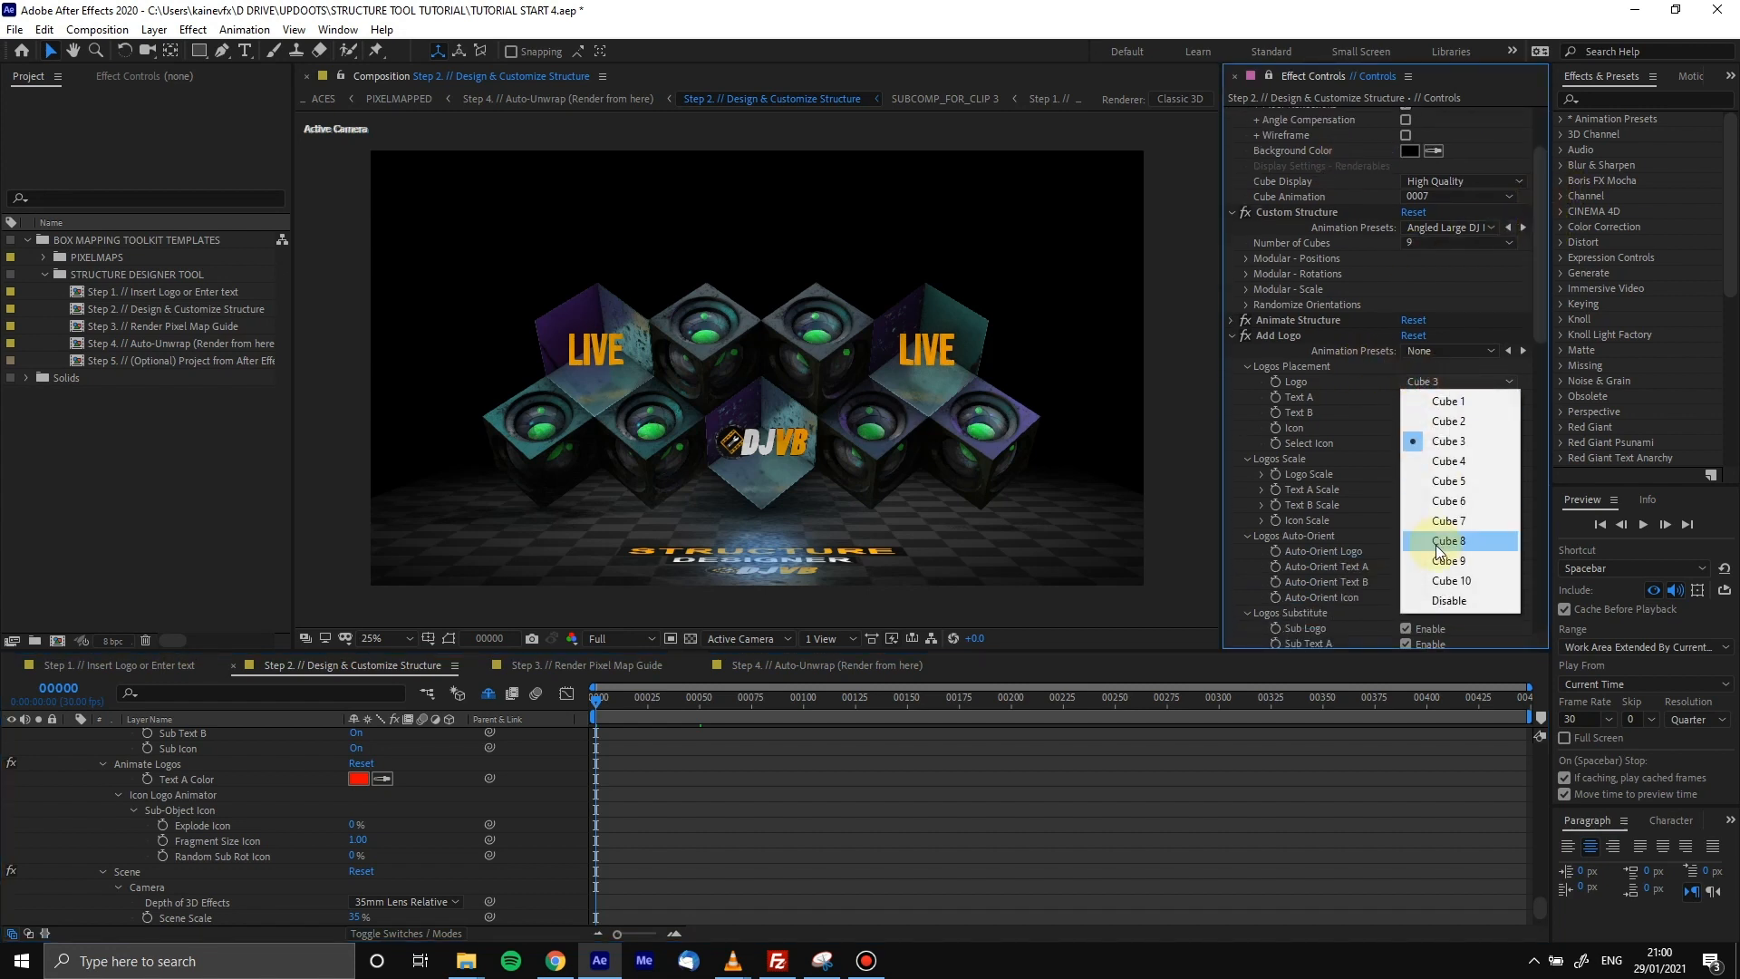
left_click(1454, 602)
left_click(1426, 381)
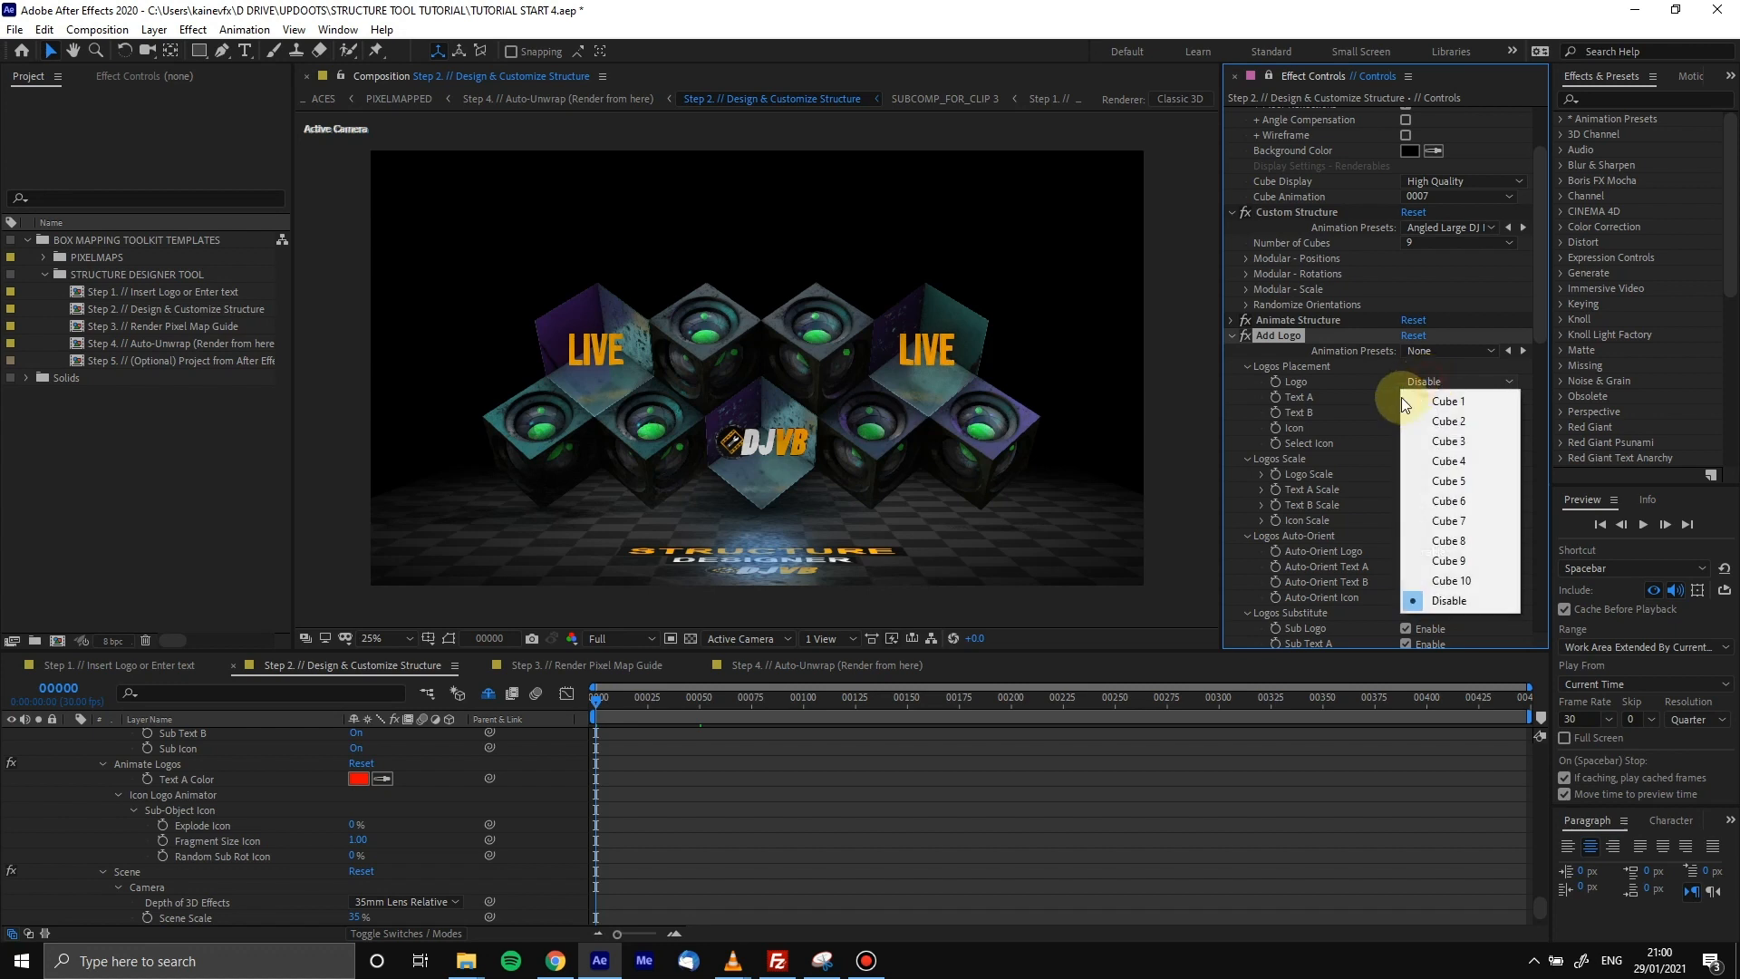
left_click(1371, 397)
left_click(1422, 397)
left_click(1443, 616)
left_click(1420, 414)
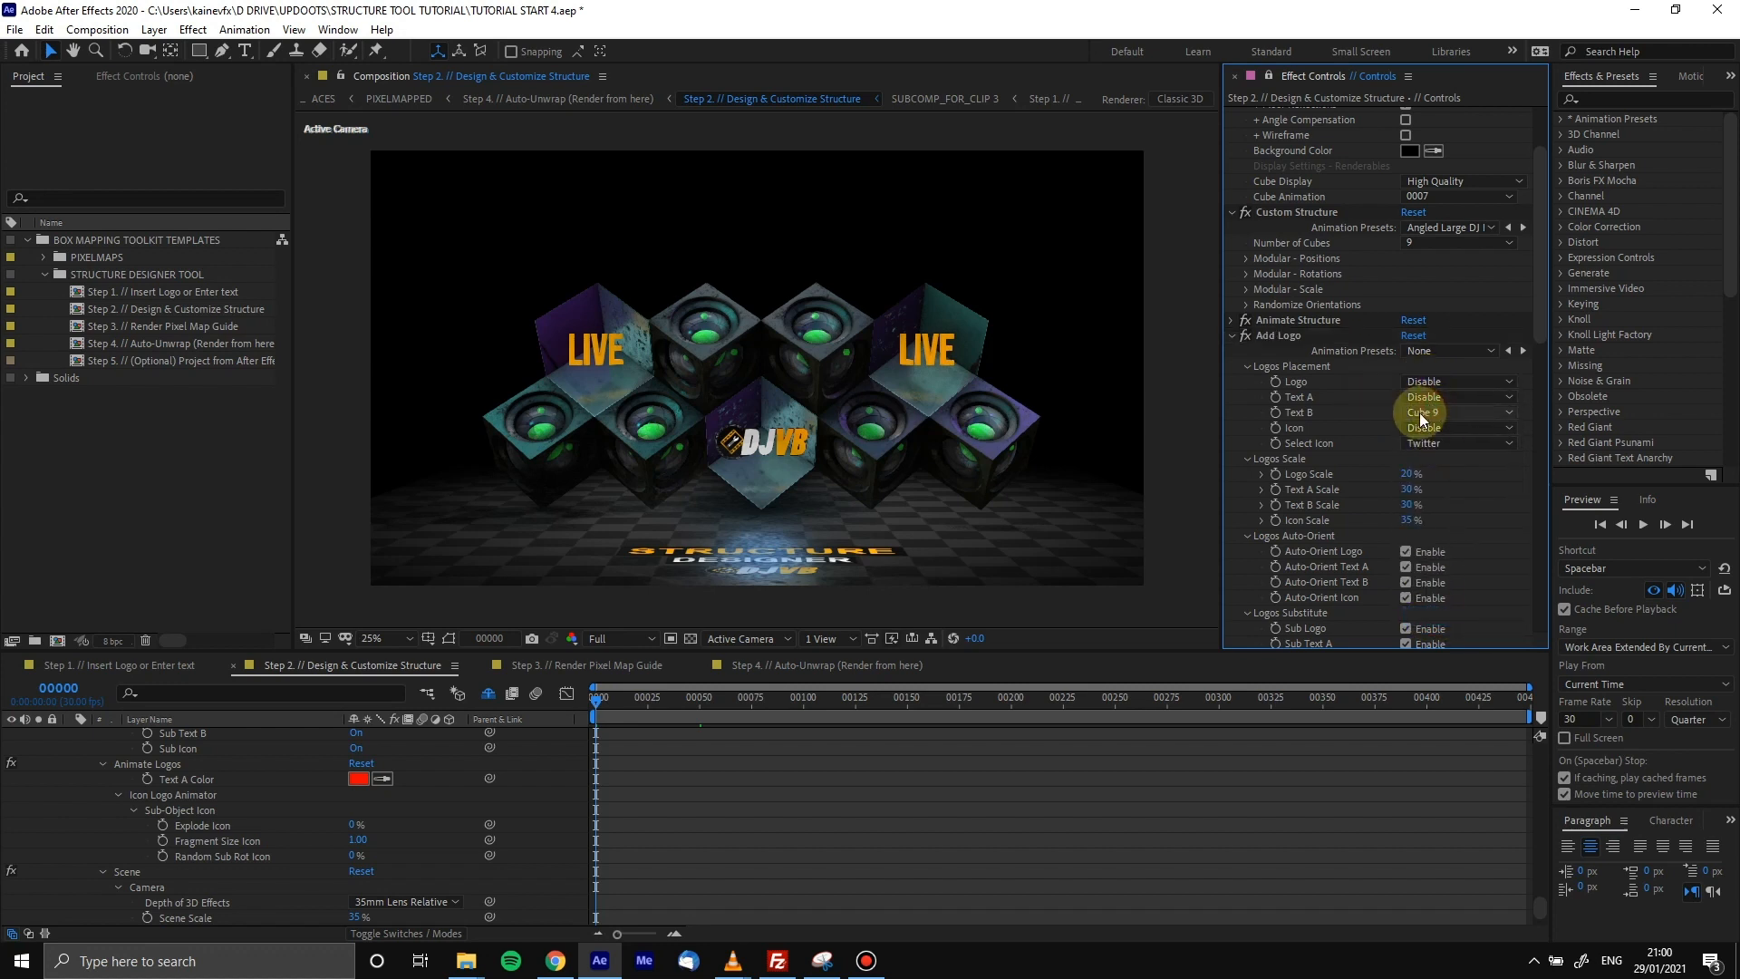
left_click(1455, 646)
left_click(1454, 416)
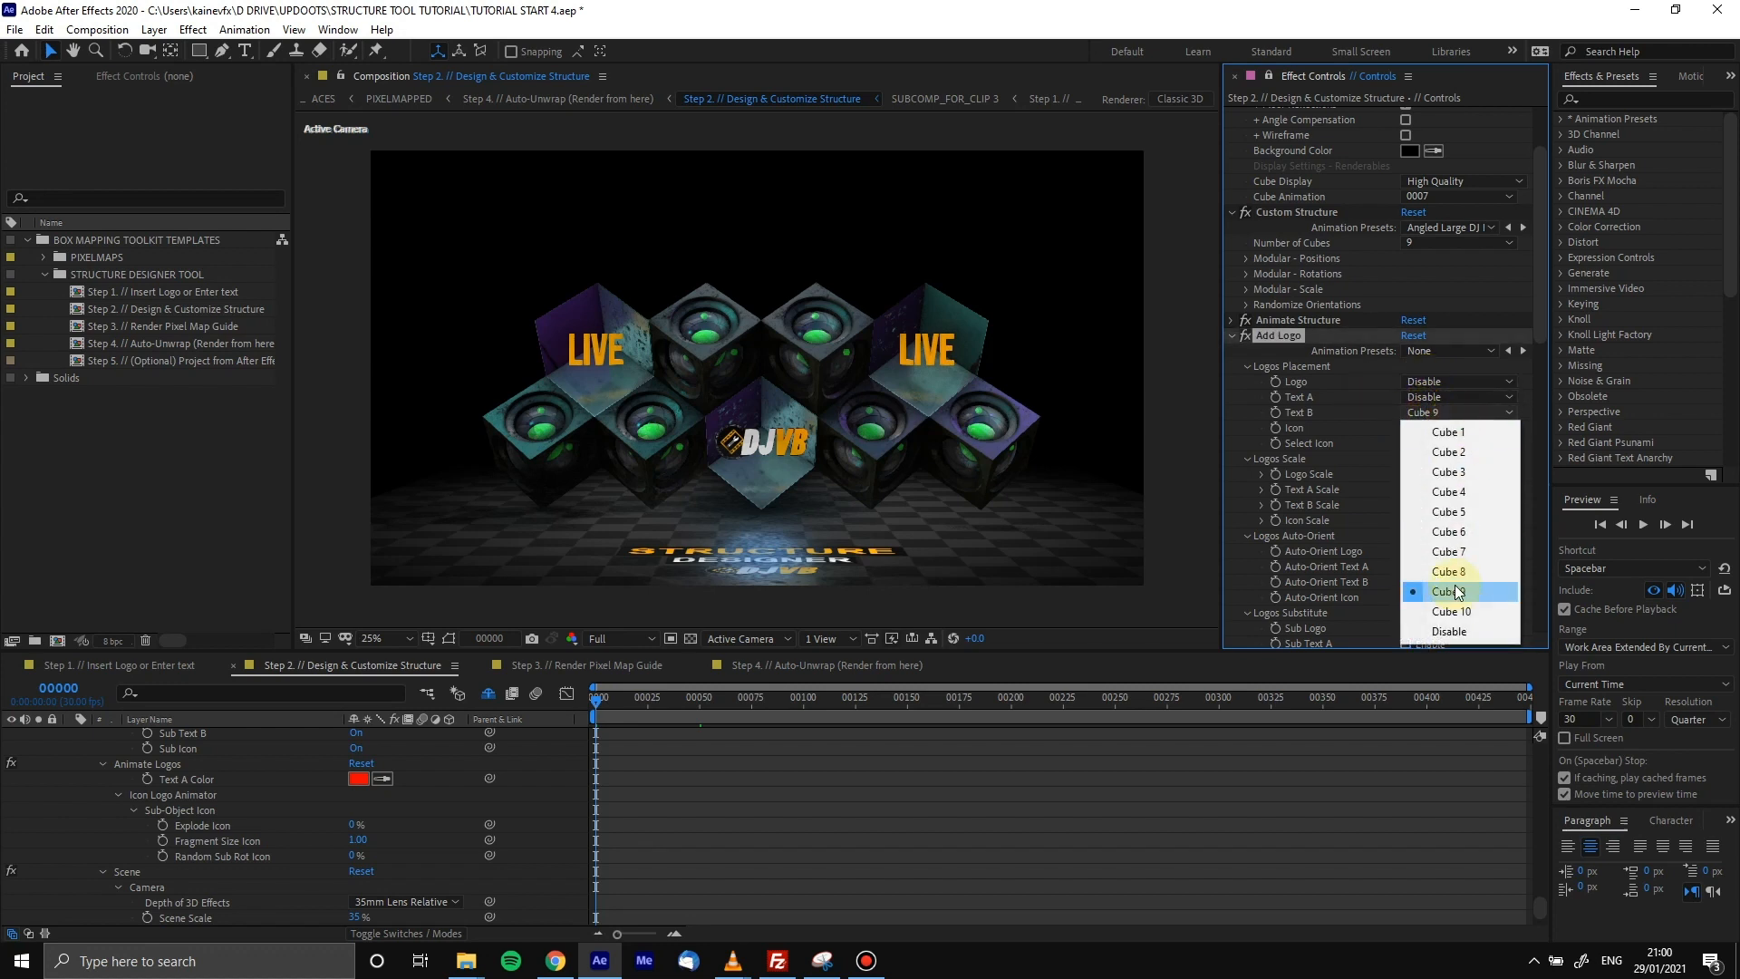
left_click(1449, 631)
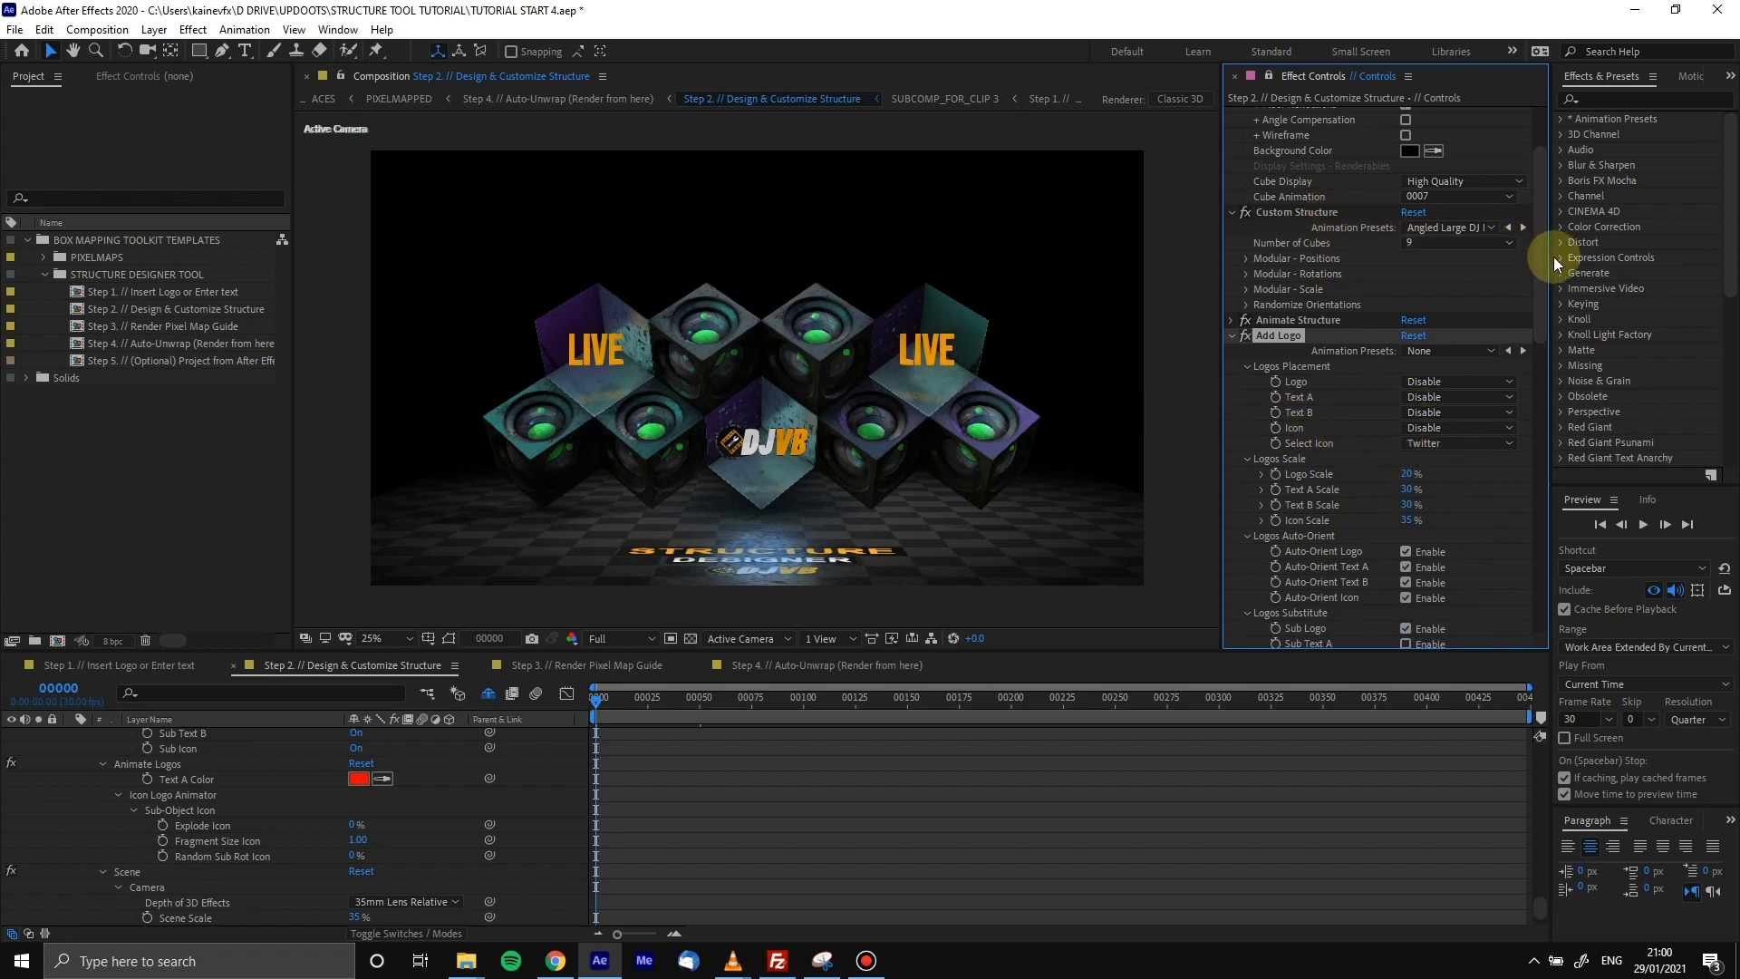
Apply the Double Angled Stack preset to the Custom Structure effect and set Cube Animation to 0008
scroll(1530, 231, "up", 3)
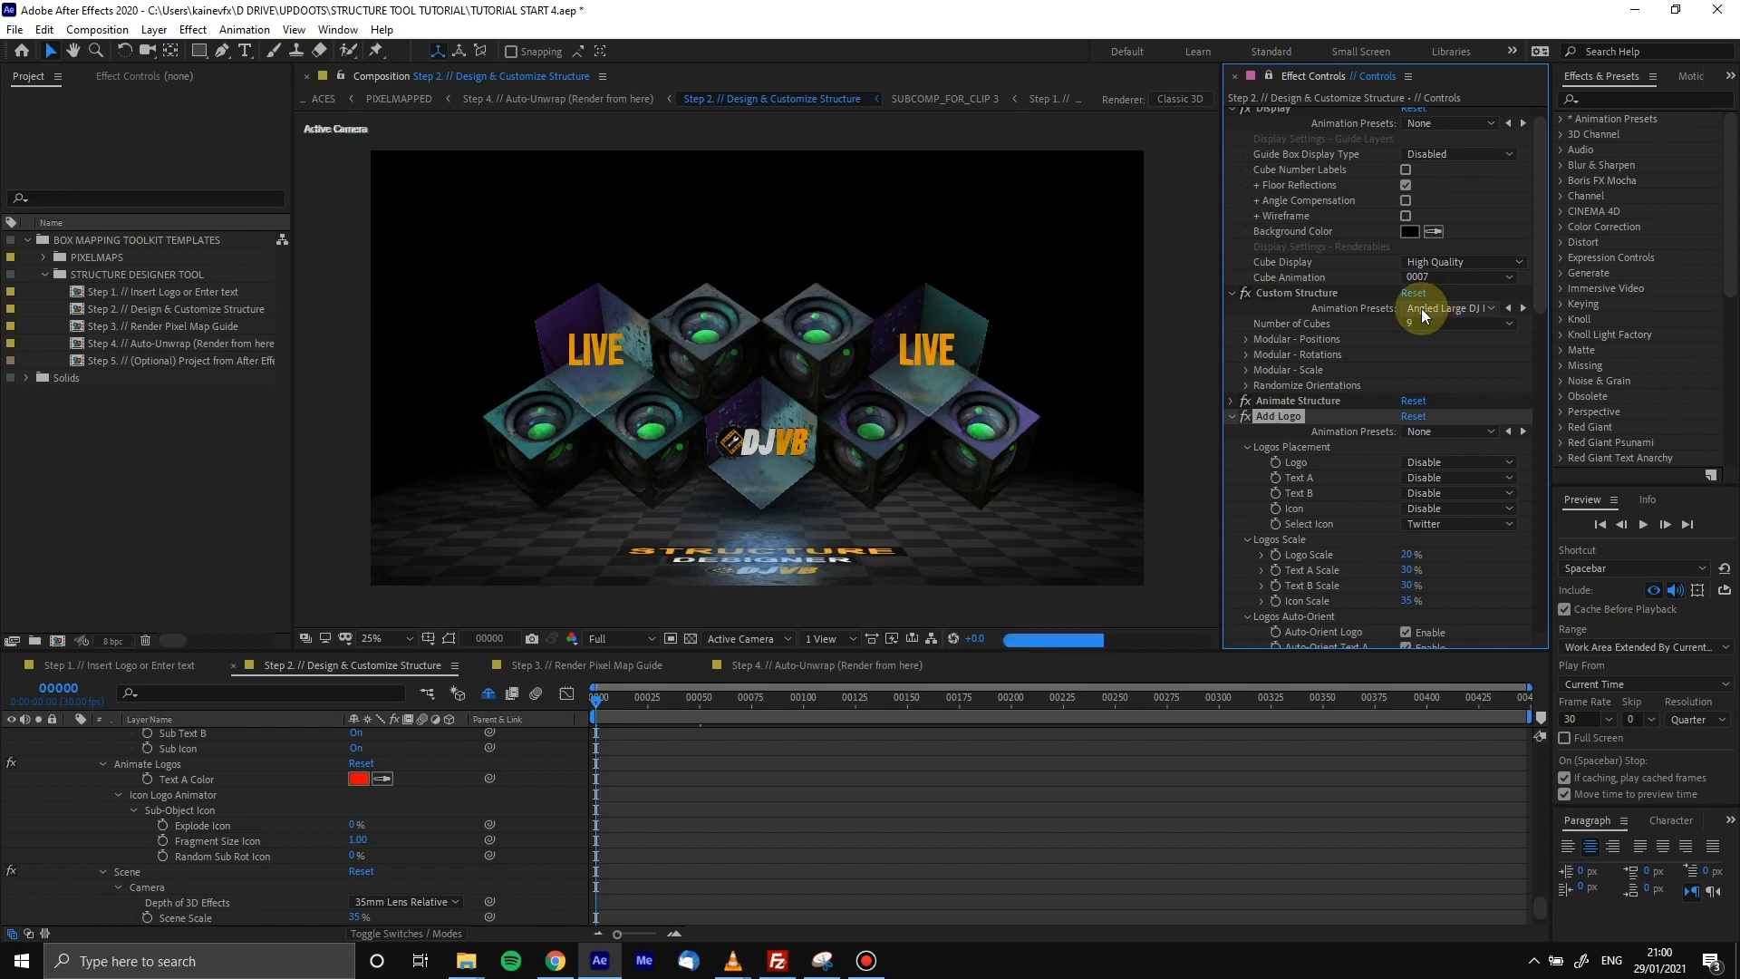
left_click(1432, 313)
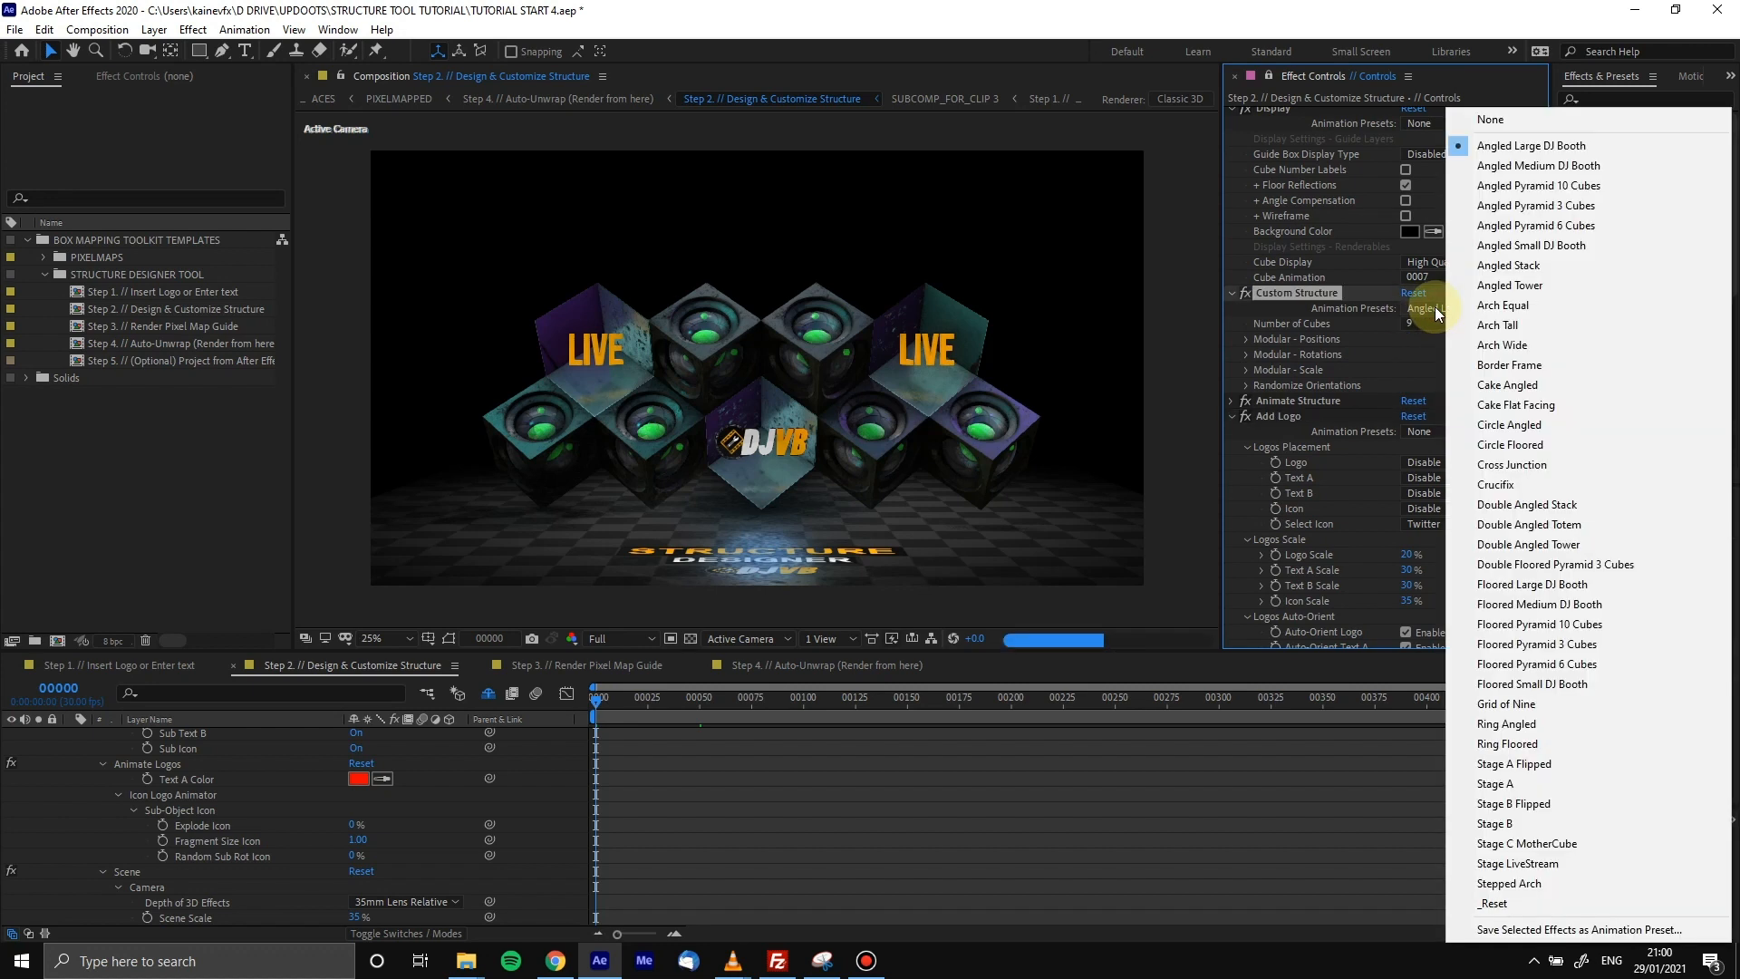
left_click(1550, 505)
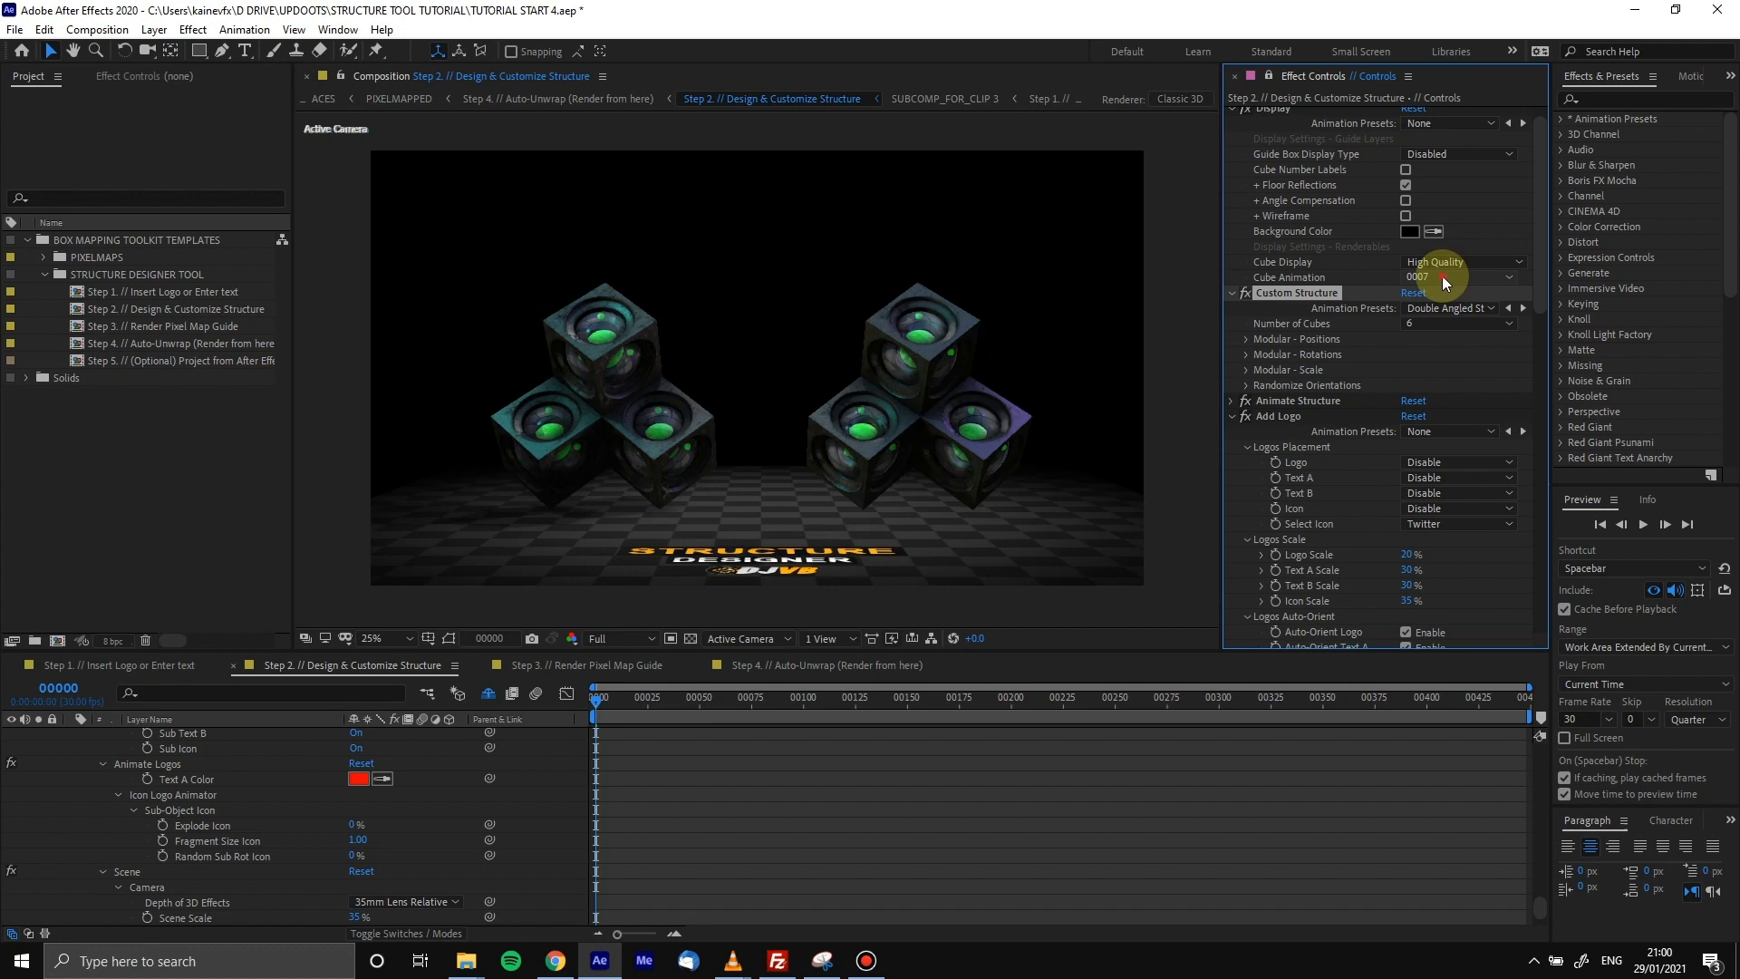
left_click(1443, 275)
left_click(1477, 334)
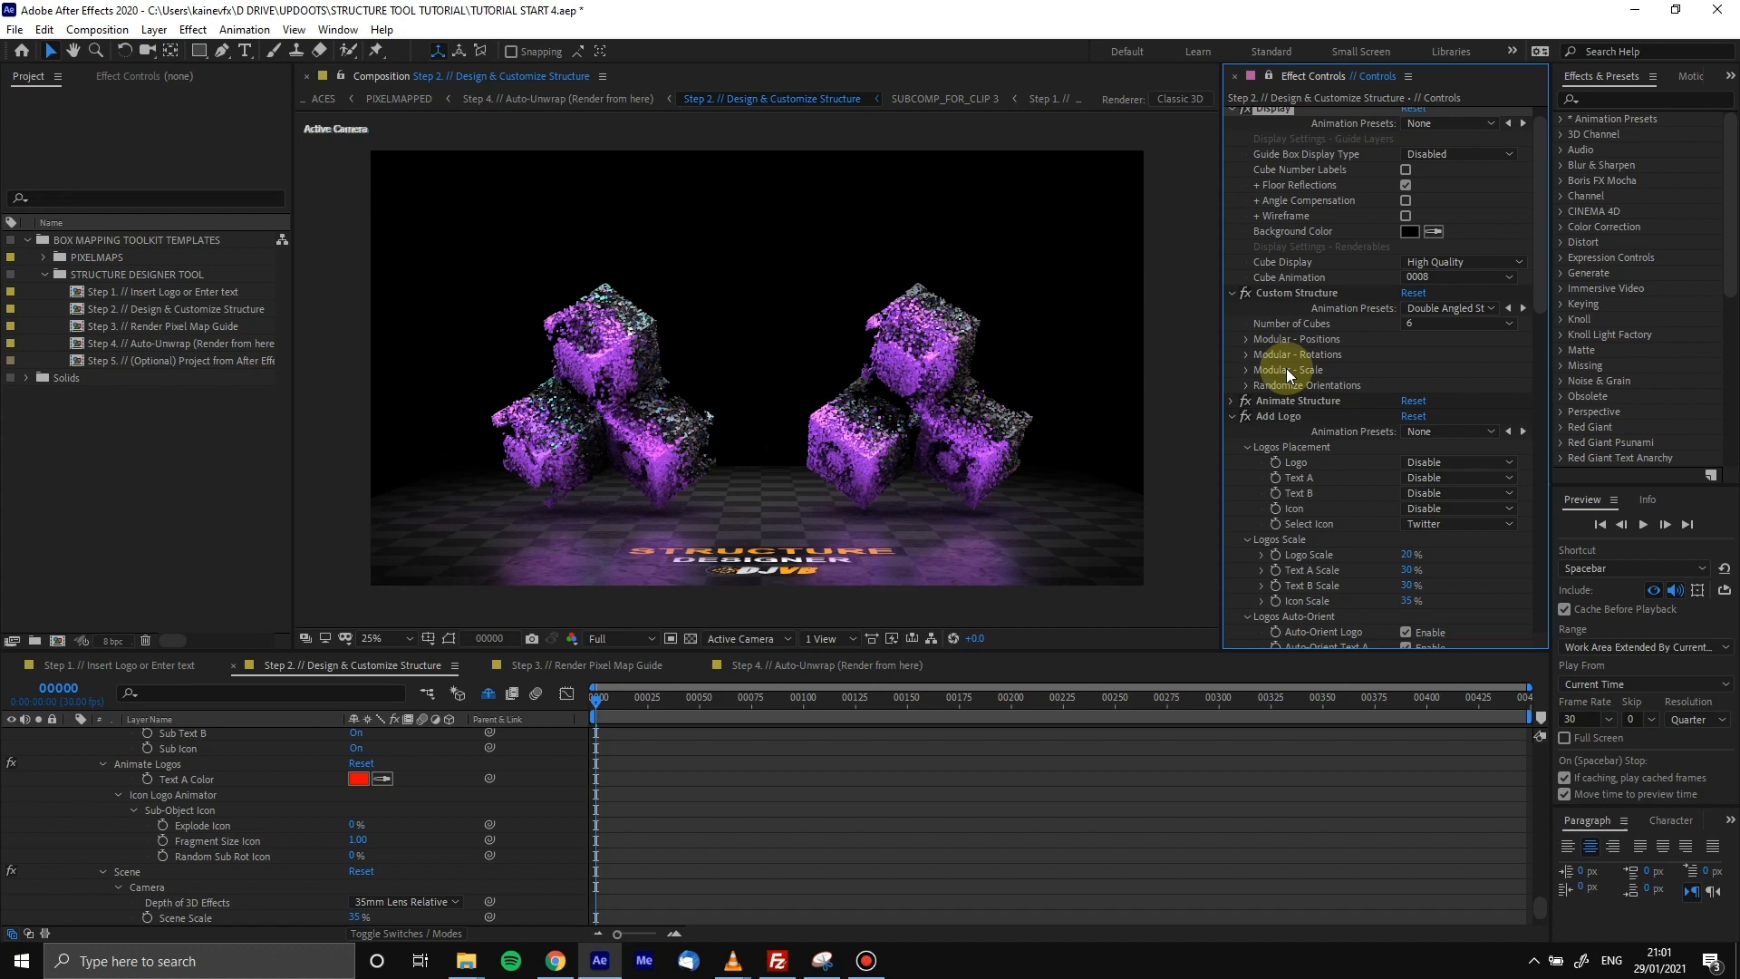
Enable Randomize Angles in the Custom Structure effect and expand the Animate Structure effect to reach its randomizer settings
left_click(1246, 386)
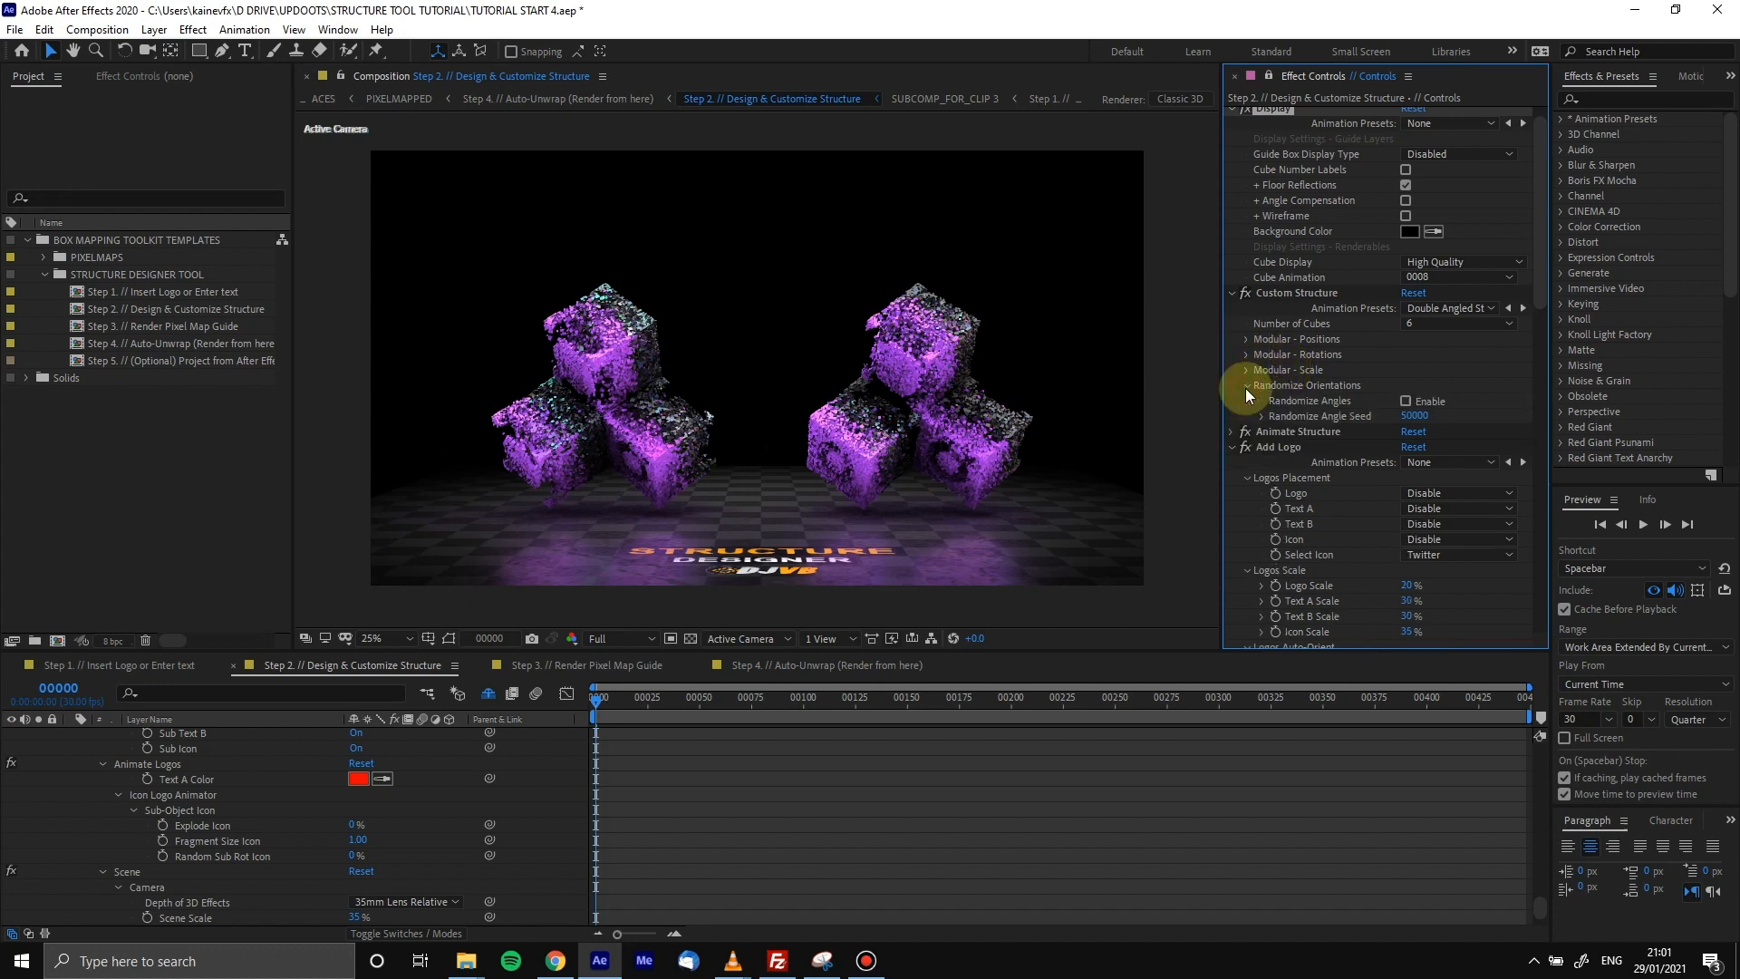
left_click(1403, 400)
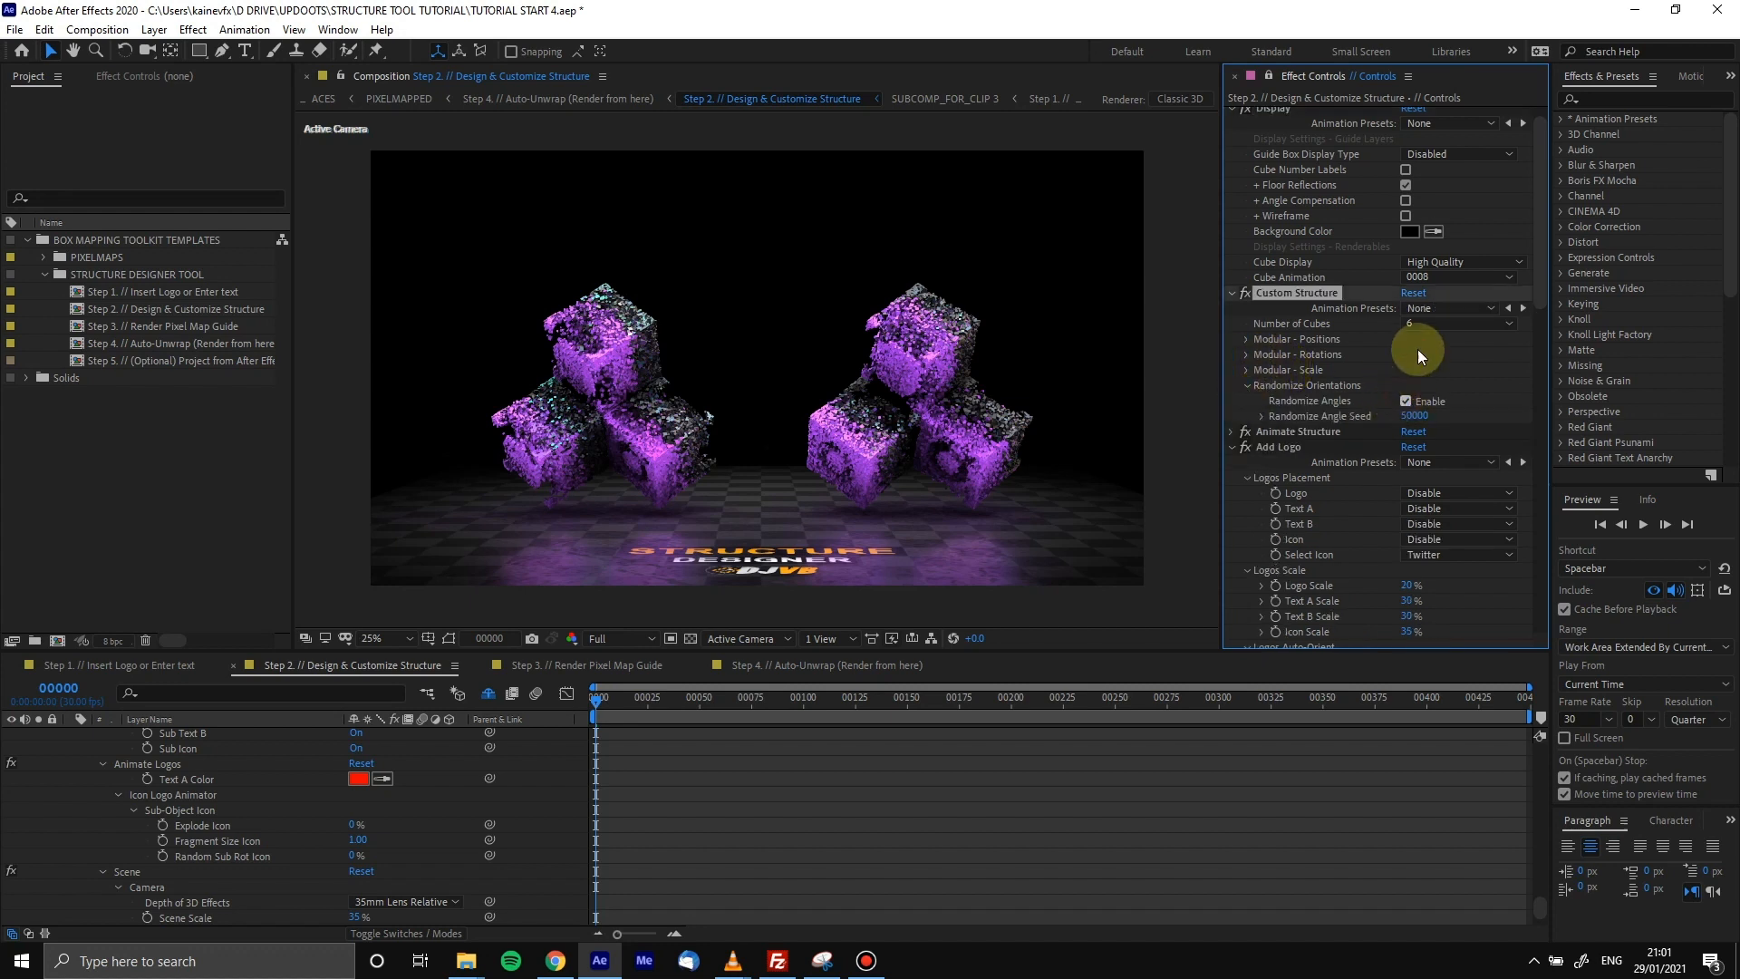
left_click(1231, 432)
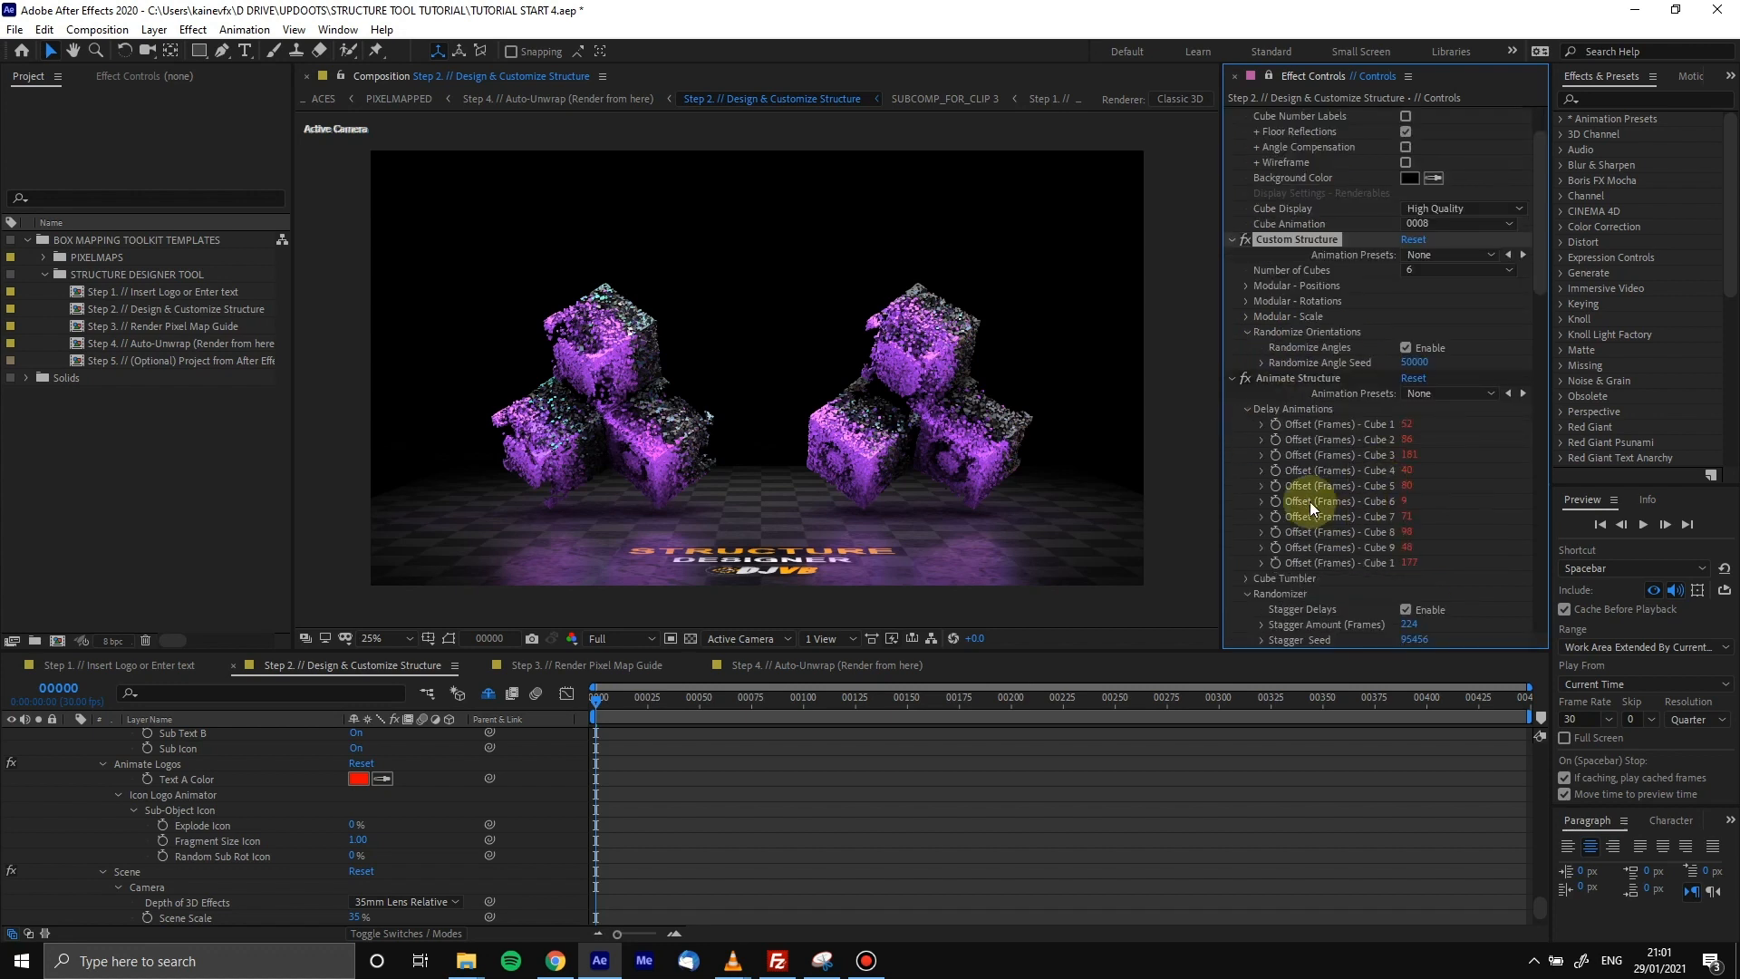
scroll(1312, 496, "down", 1)
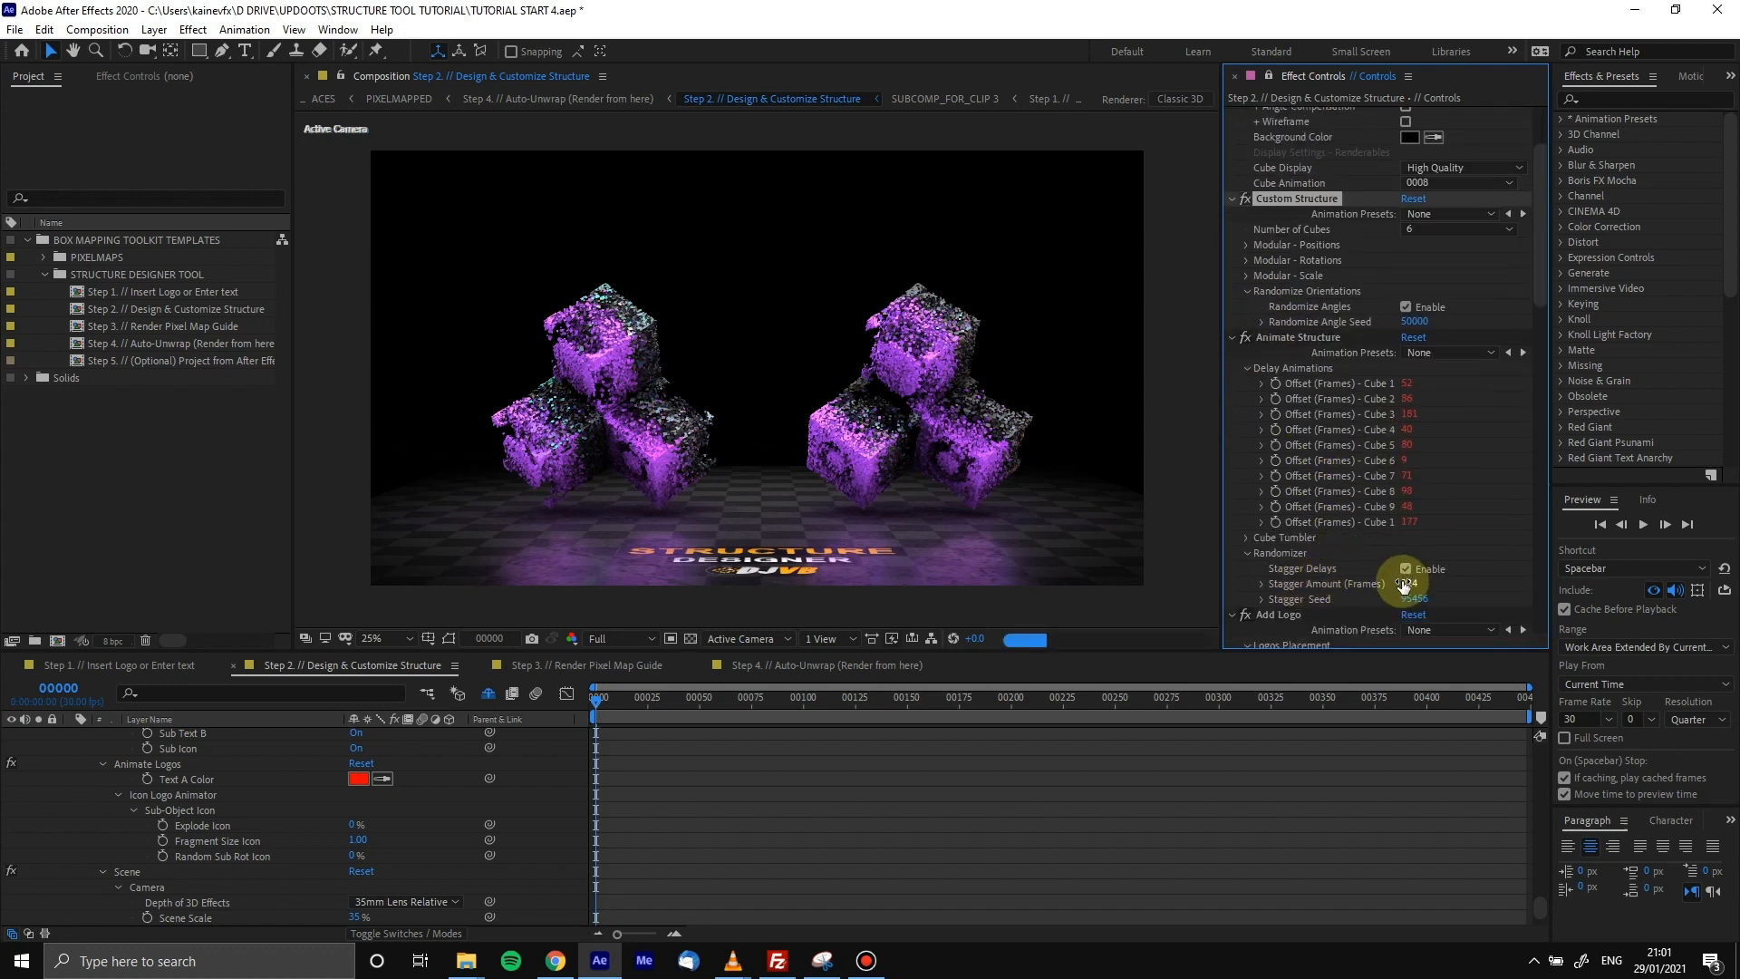
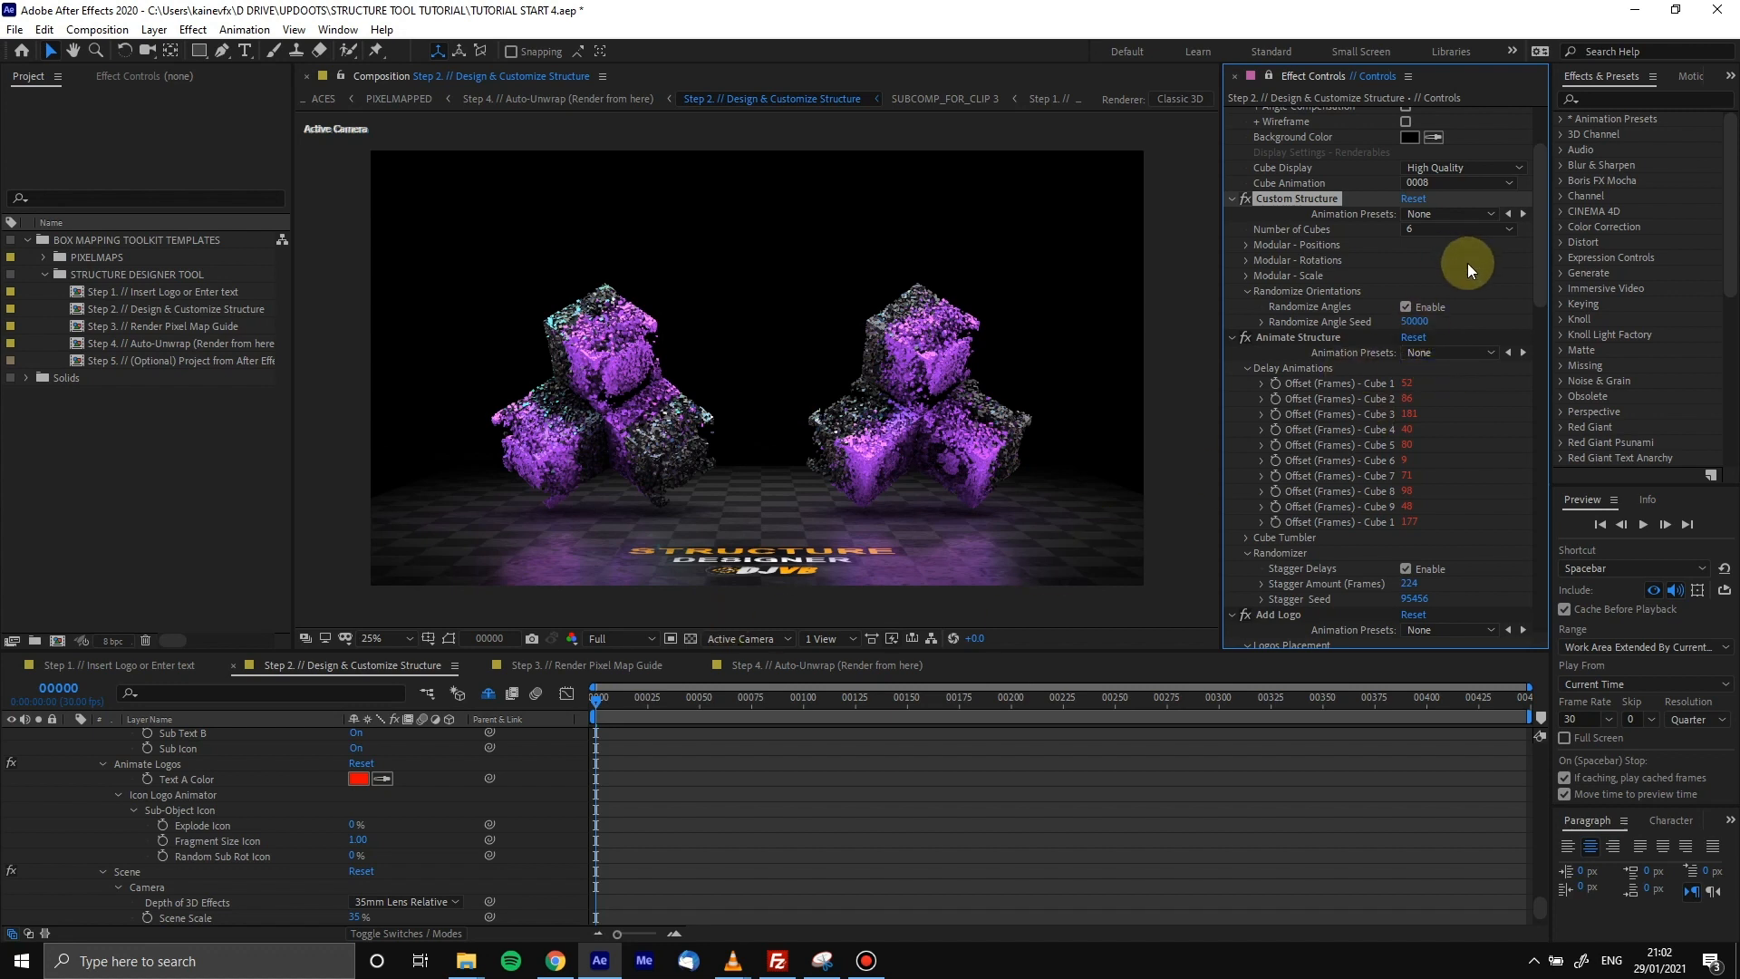
Apply the Stage A Flipped preset to the Custom Structure effect and set Cube Animation to 0006
scroll(1497, 283, "up", 1)
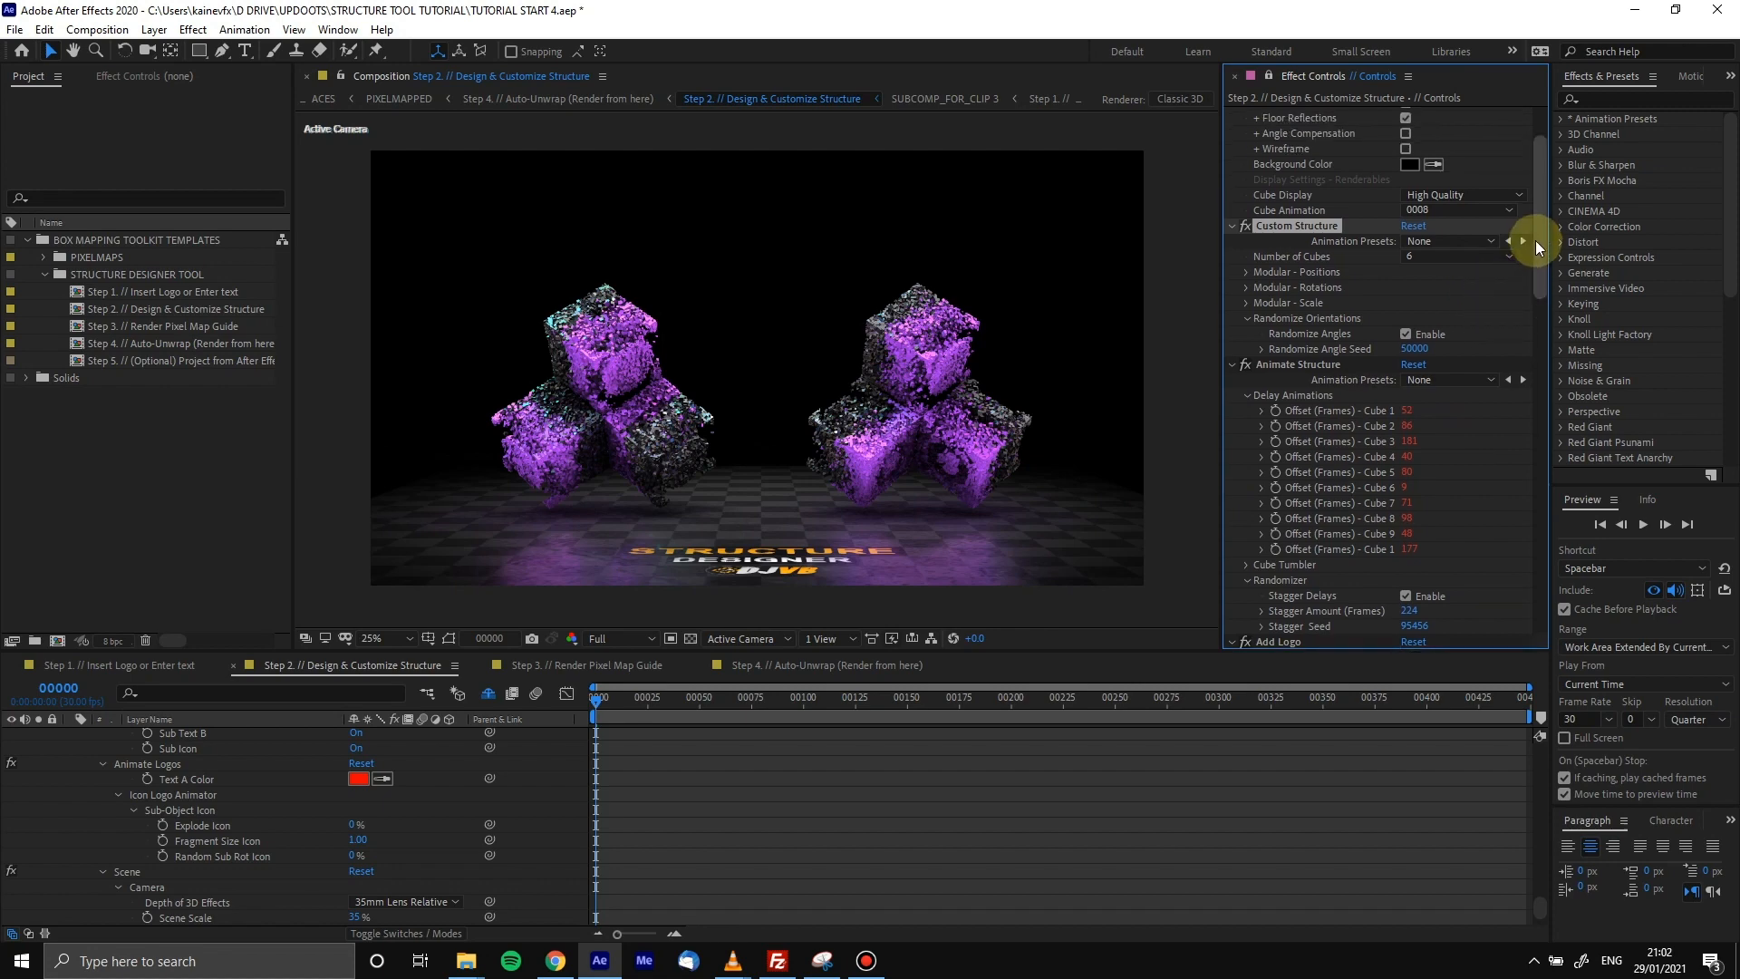
left_click_drag(1535, 241, 1535, 194)
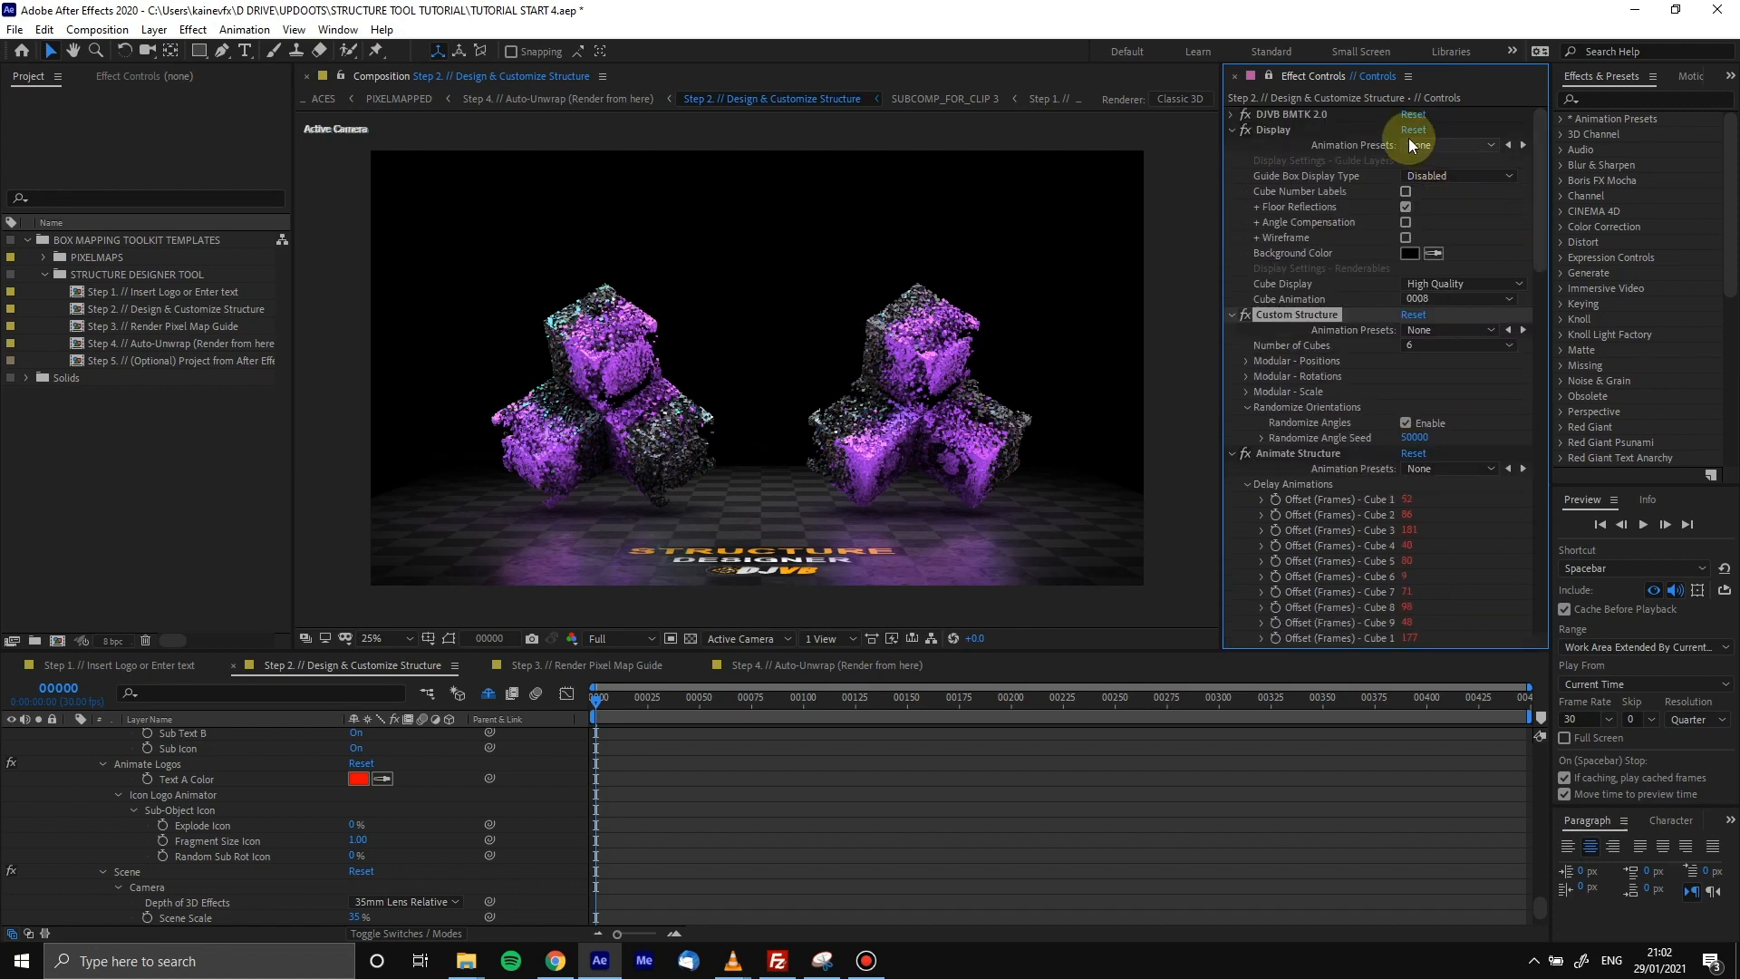
left_click(1437, 328)
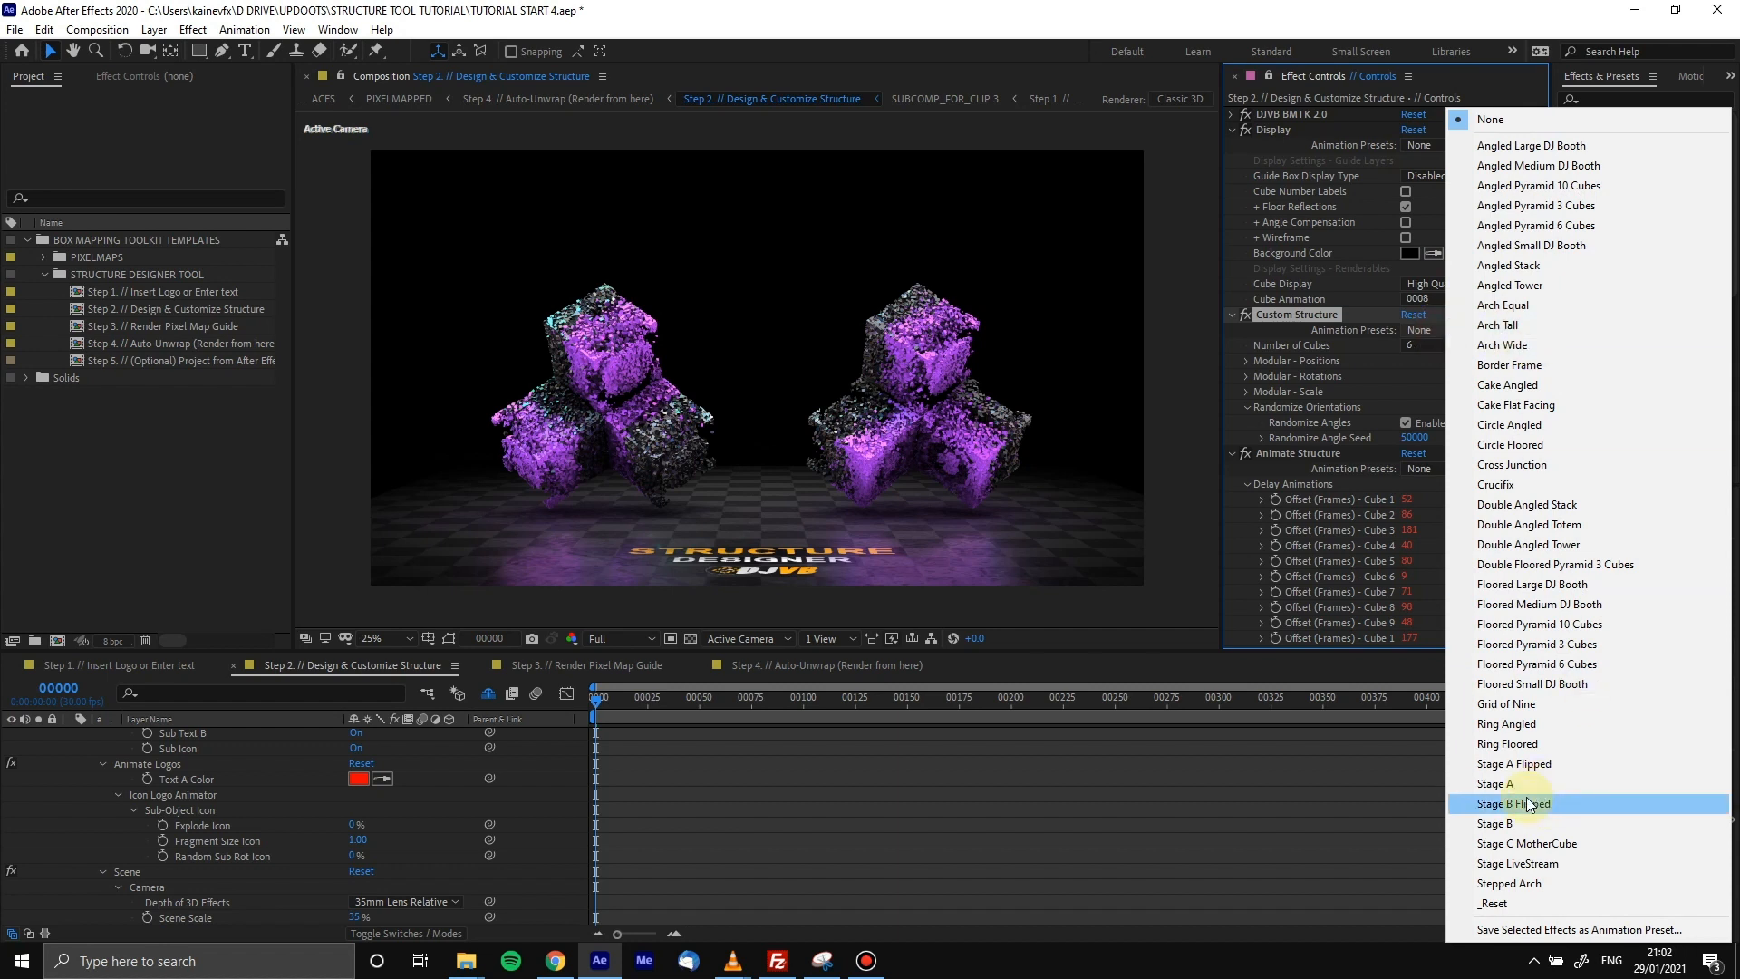
left_click(1526, 764)
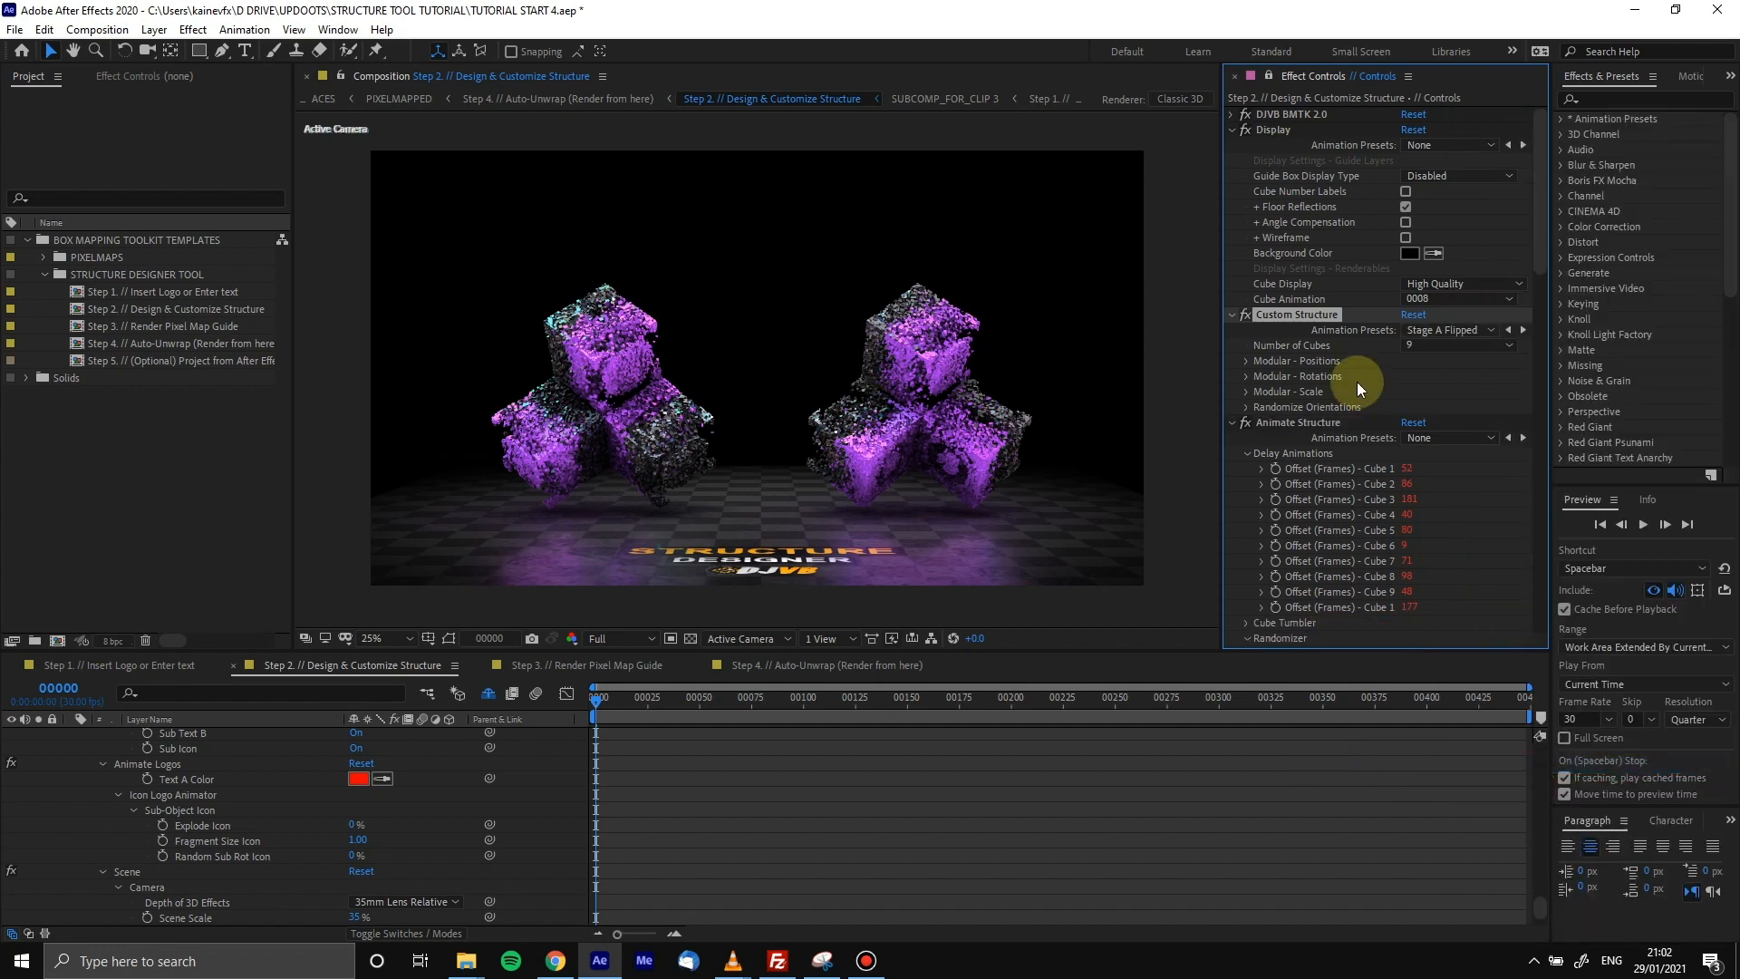
left_click(1450, 299)
left_click(1487, 299)
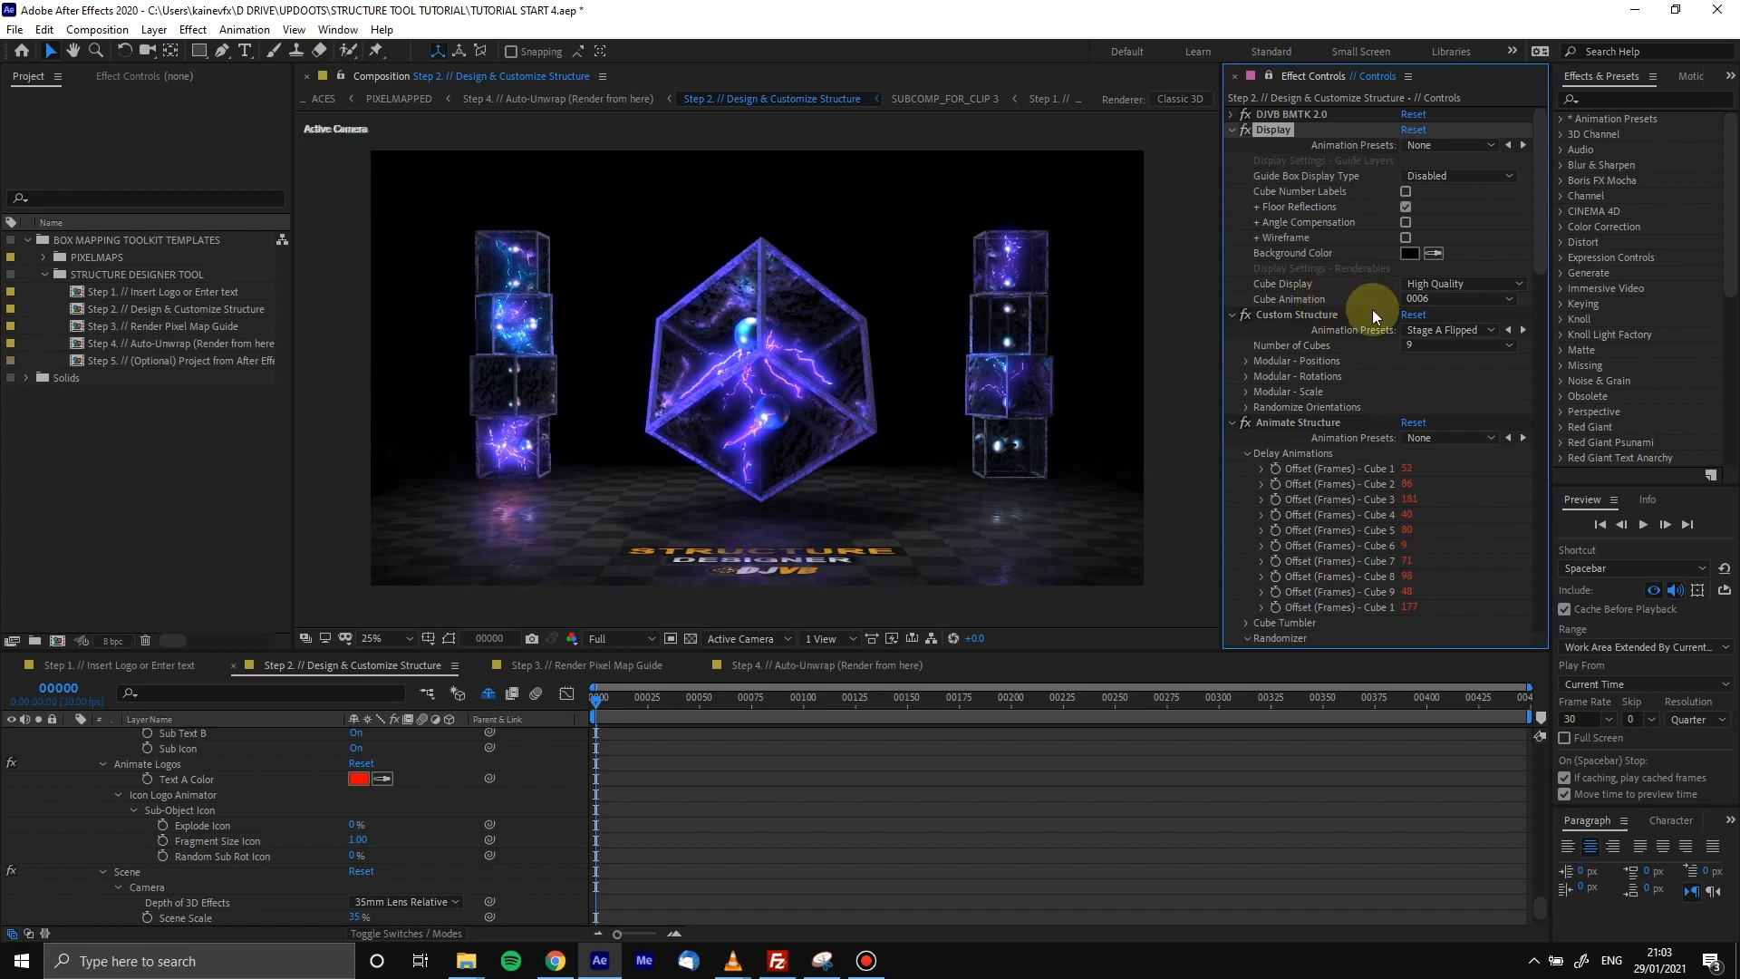
Set Cube Animation to 0009 and apply the Angled Pyramid 6 Cubes preset to the Custom Structure effect
left_click(1423, 302)
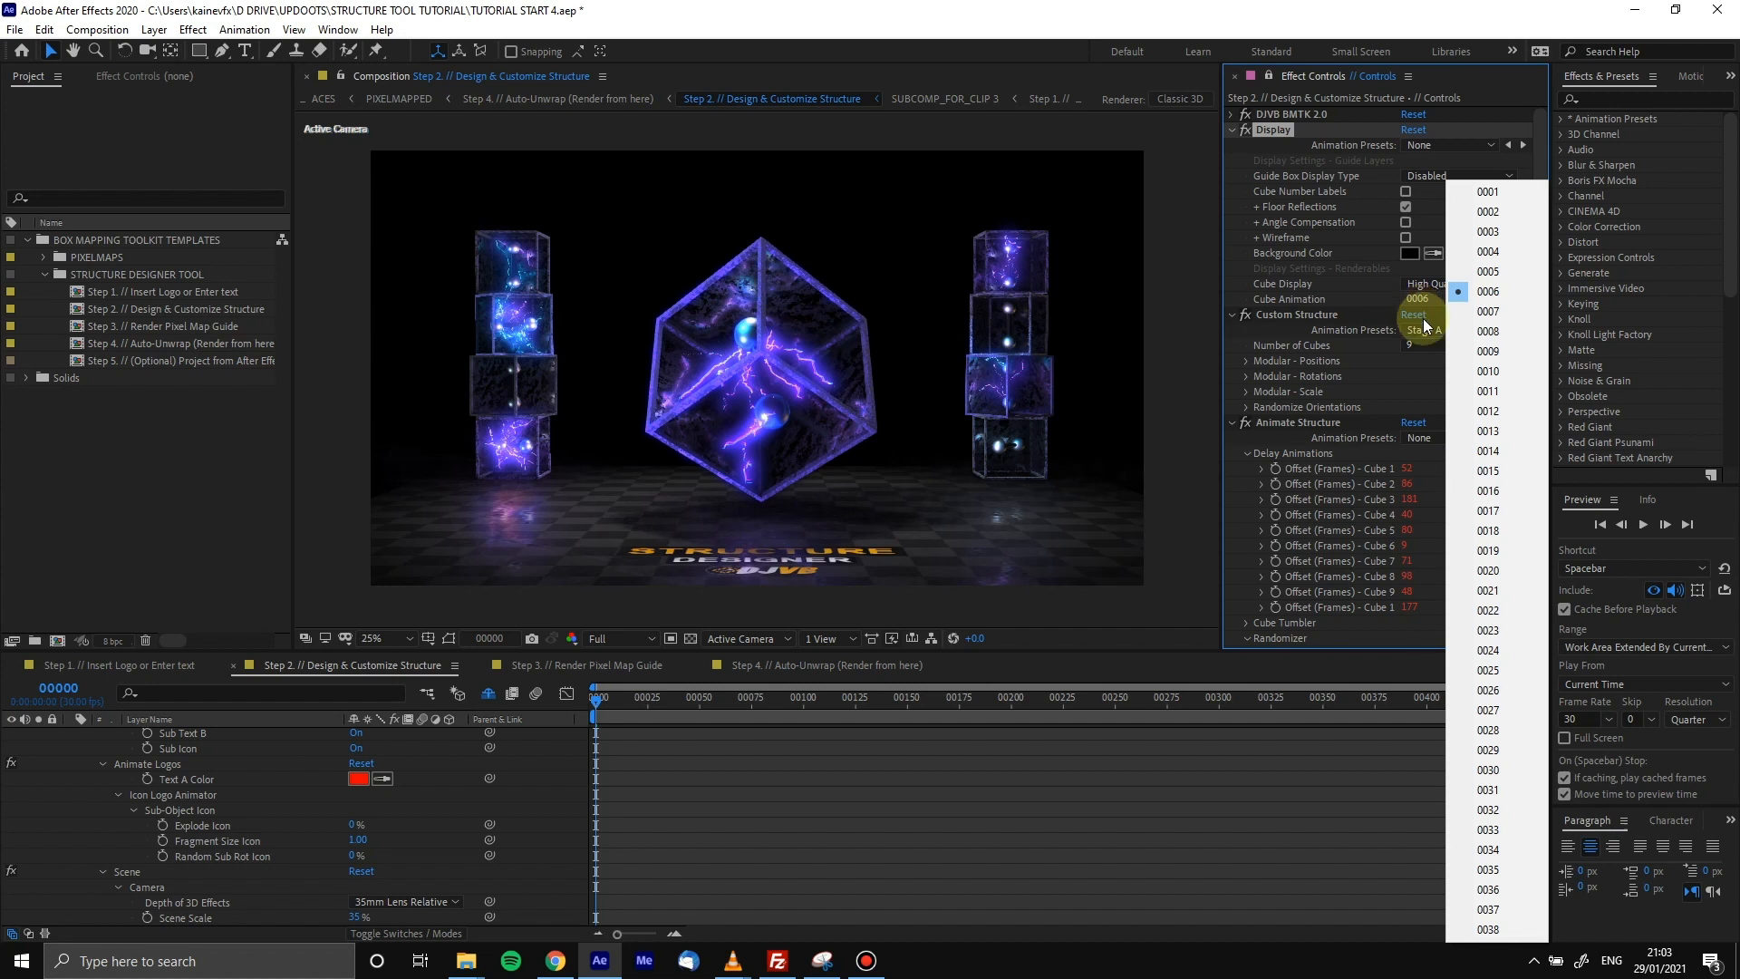
left_click(1487, 352)
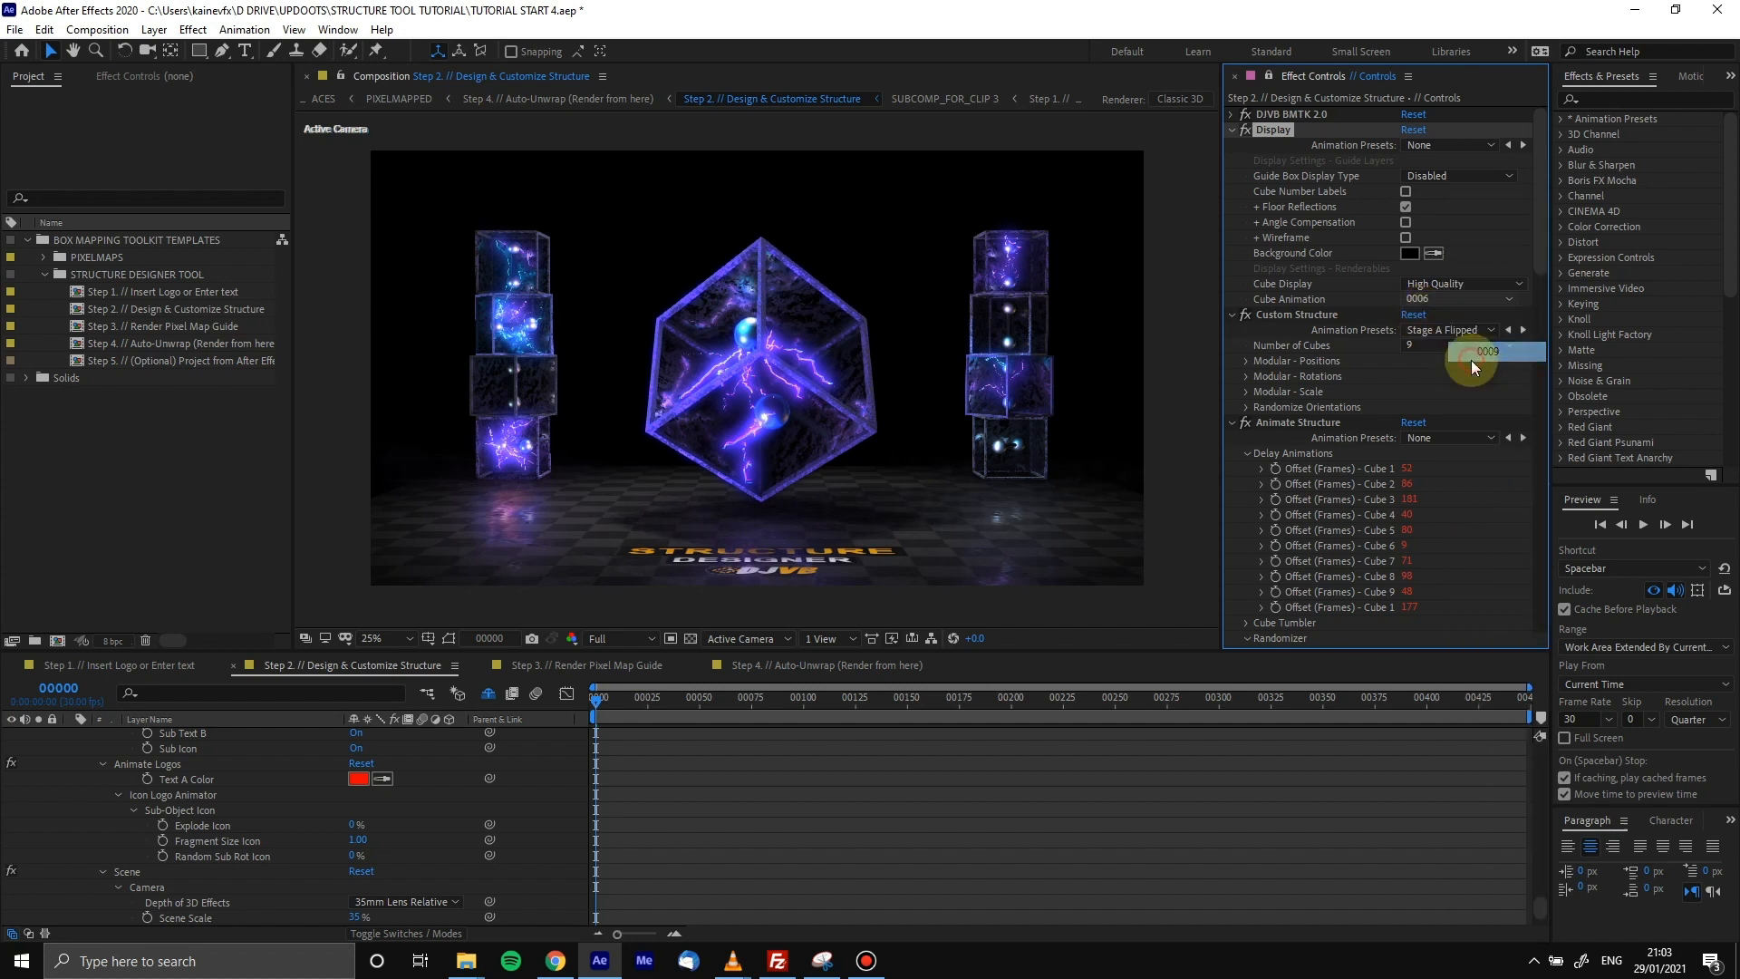
left_click(1430, 326)
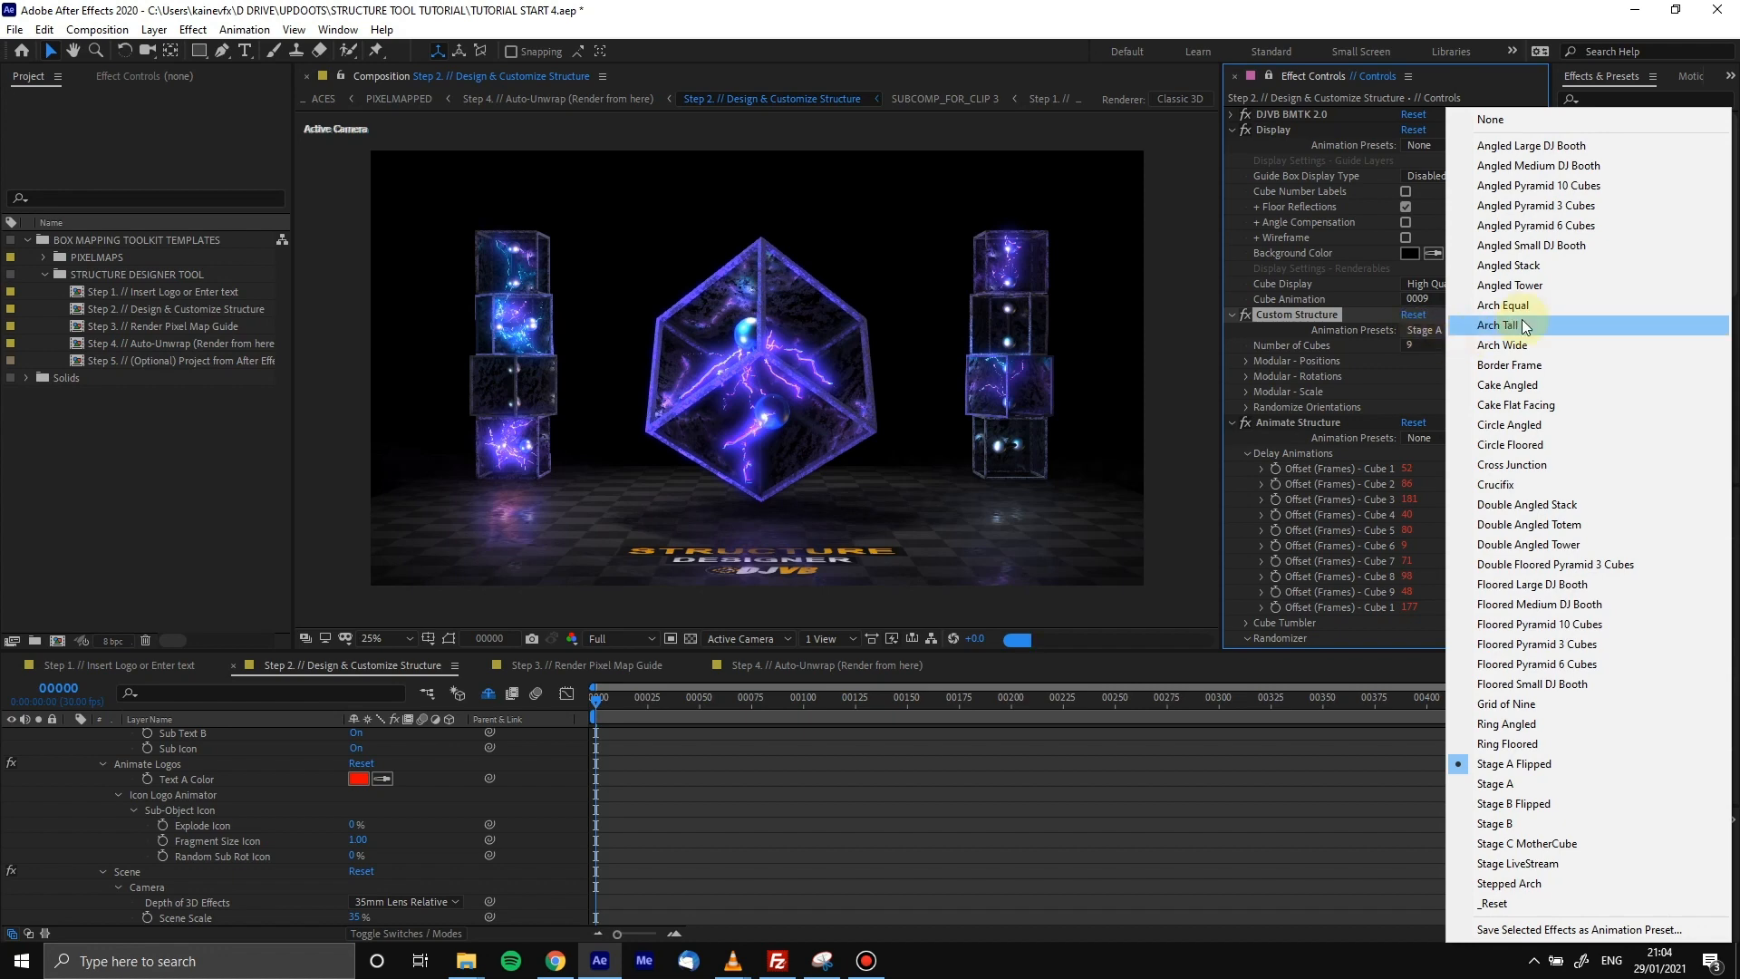
left_click(1355, 383)
Set the Stagger Amount to 448 frames and enable Randomize Angles for the six-cube pyramid
scroll(1356, 383, "down", 2)
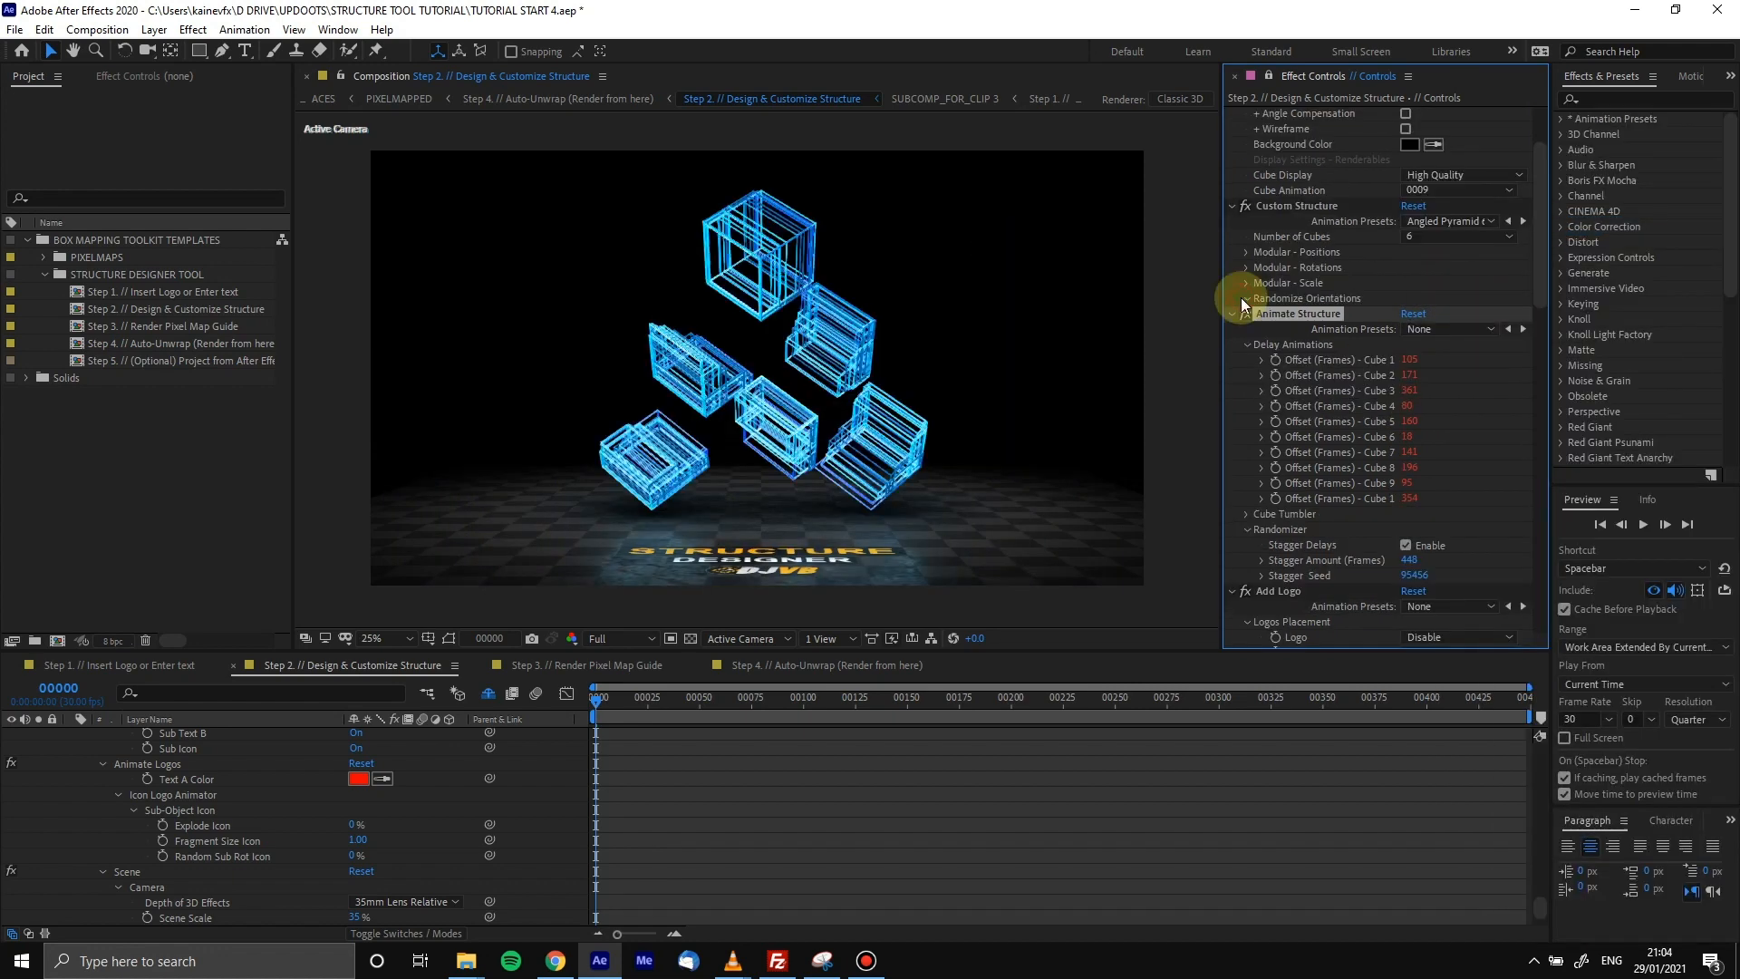
left_click(1246, 298)
left_click(1404, 314)
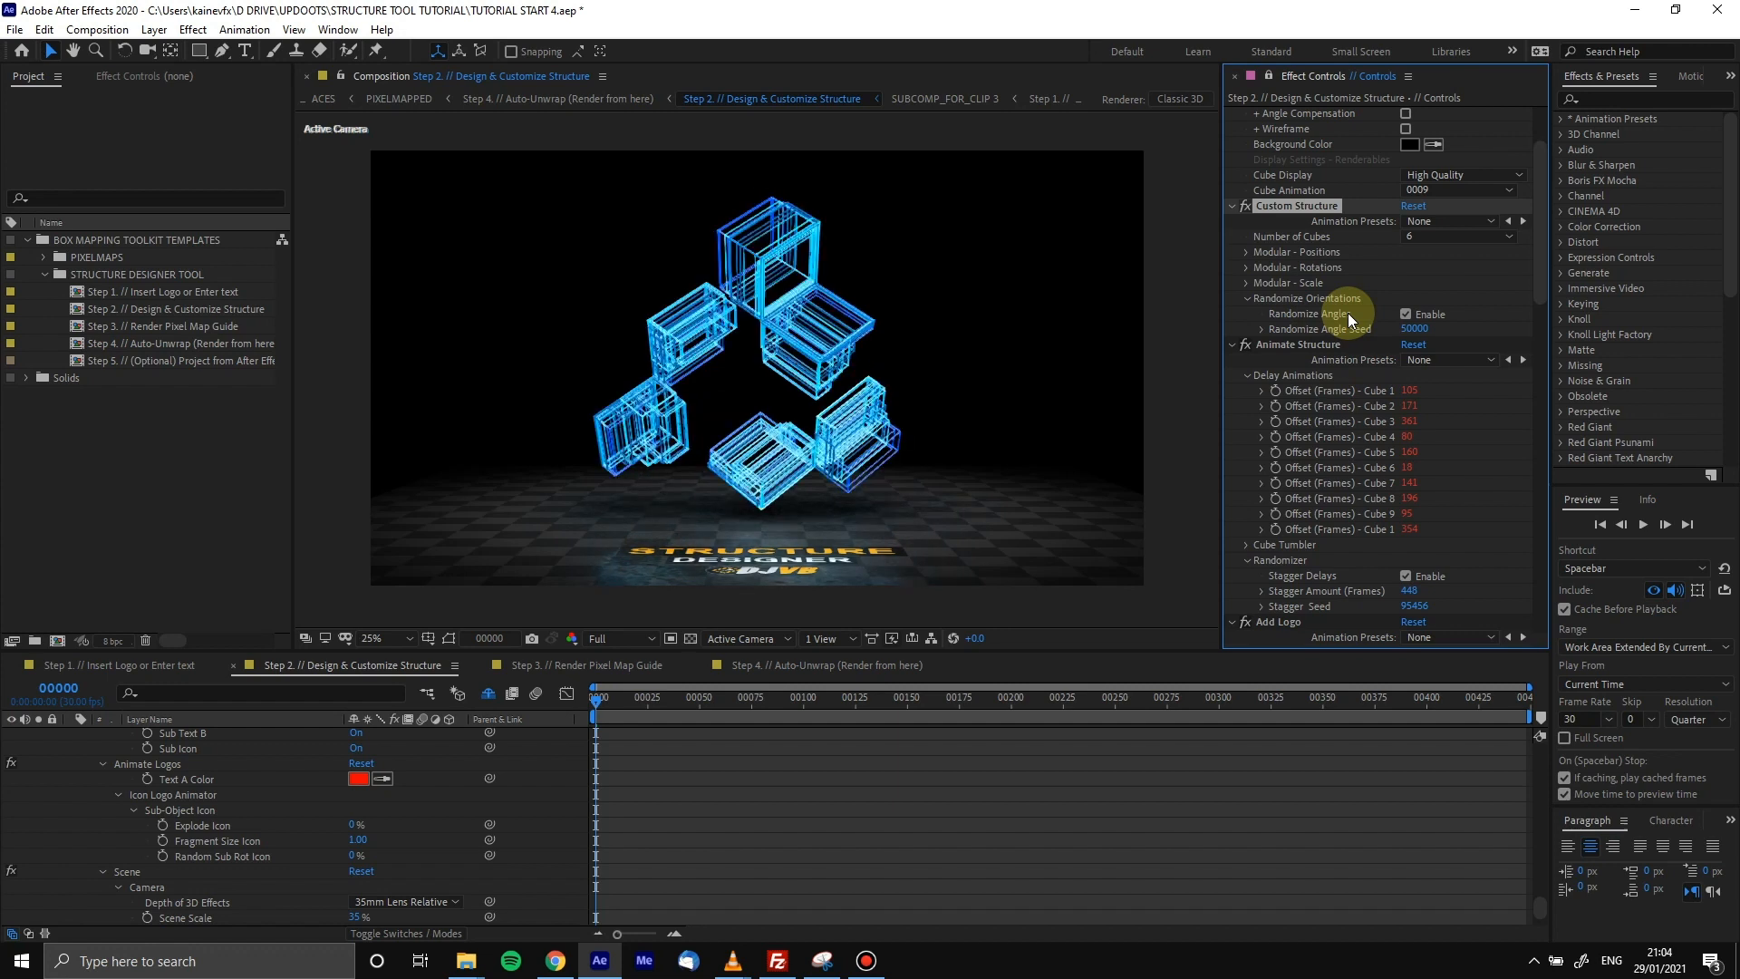
Set Cube Animation to 0017 in the Display effect and move the playhead to frame 00042
left_click(1424, 193)
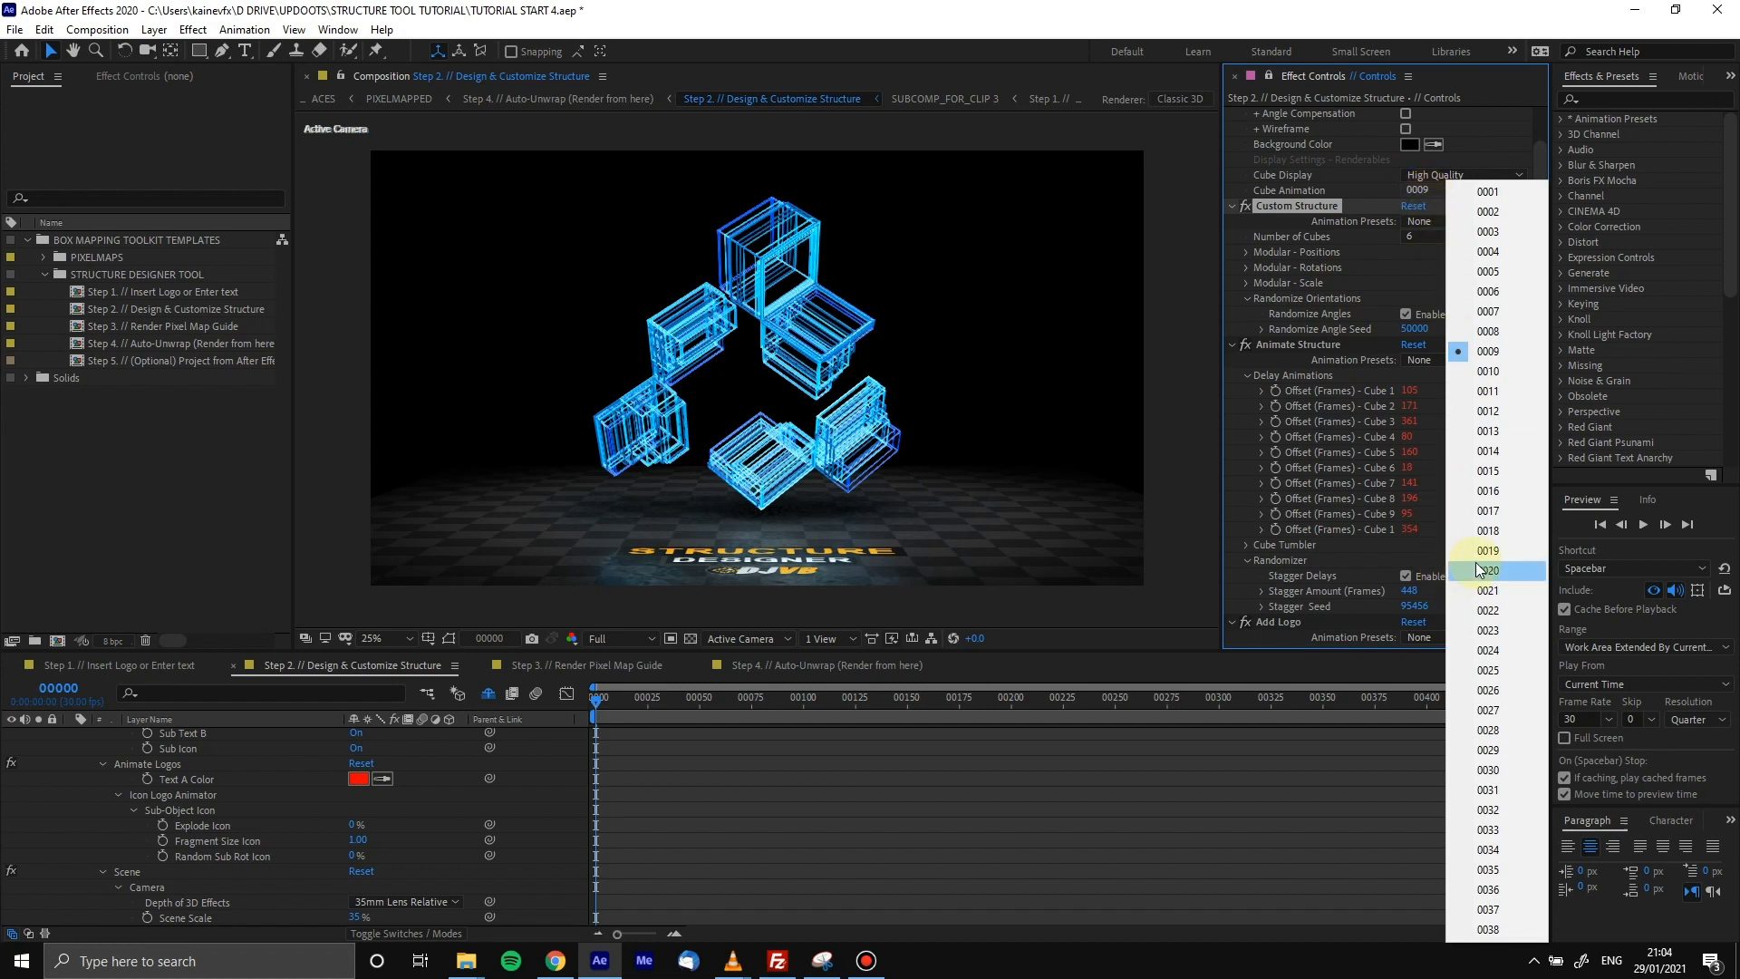
left_click(1488, 510)
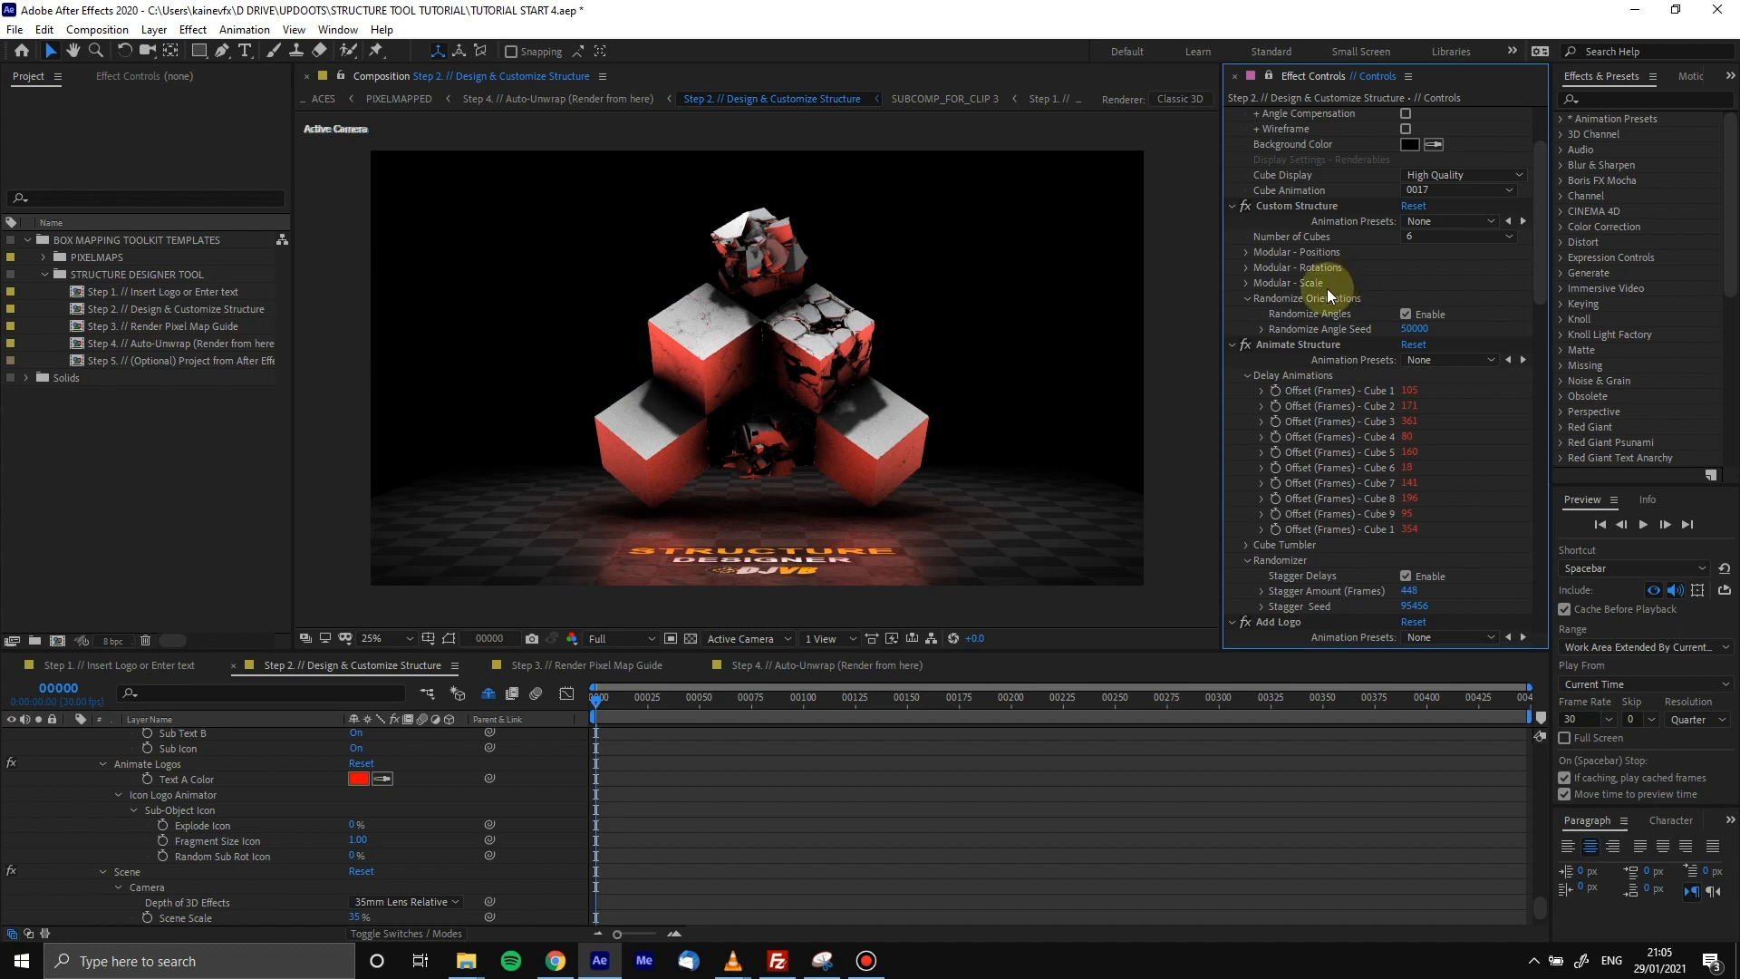
left_click(683, 710)
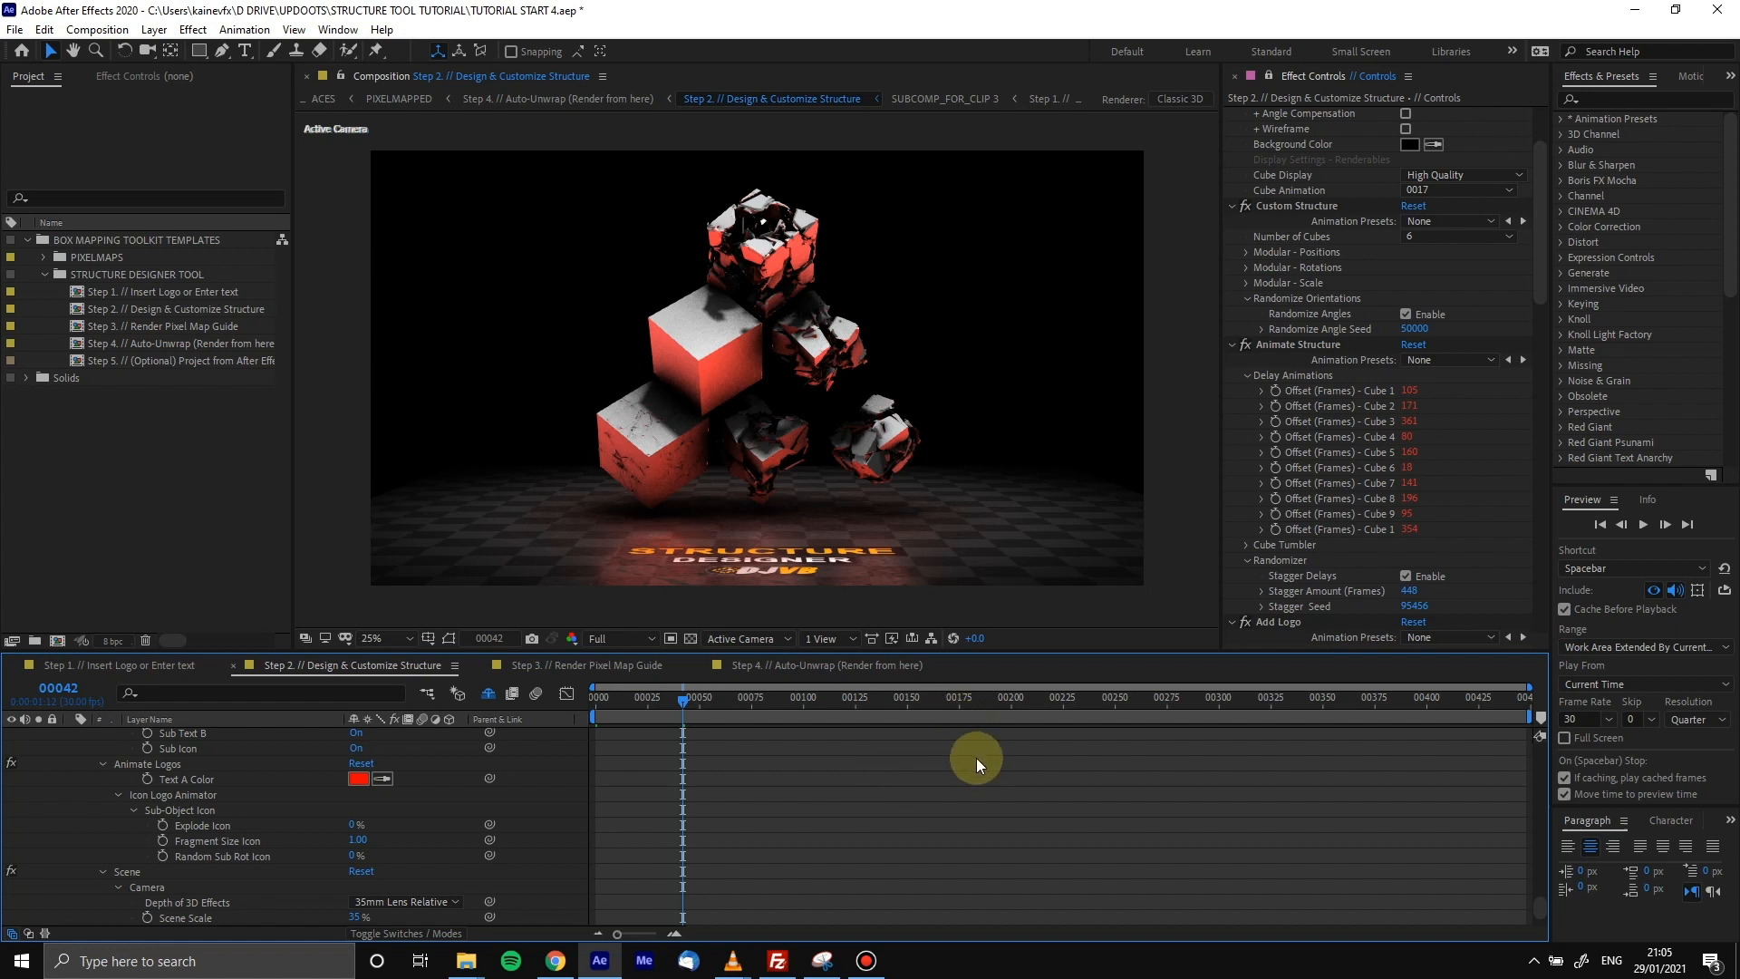
Apply the Stage C MotherCube preset to the Custom Structure effect and set Cube Animation to 0023
scroll(1301, 259, "down", 1)
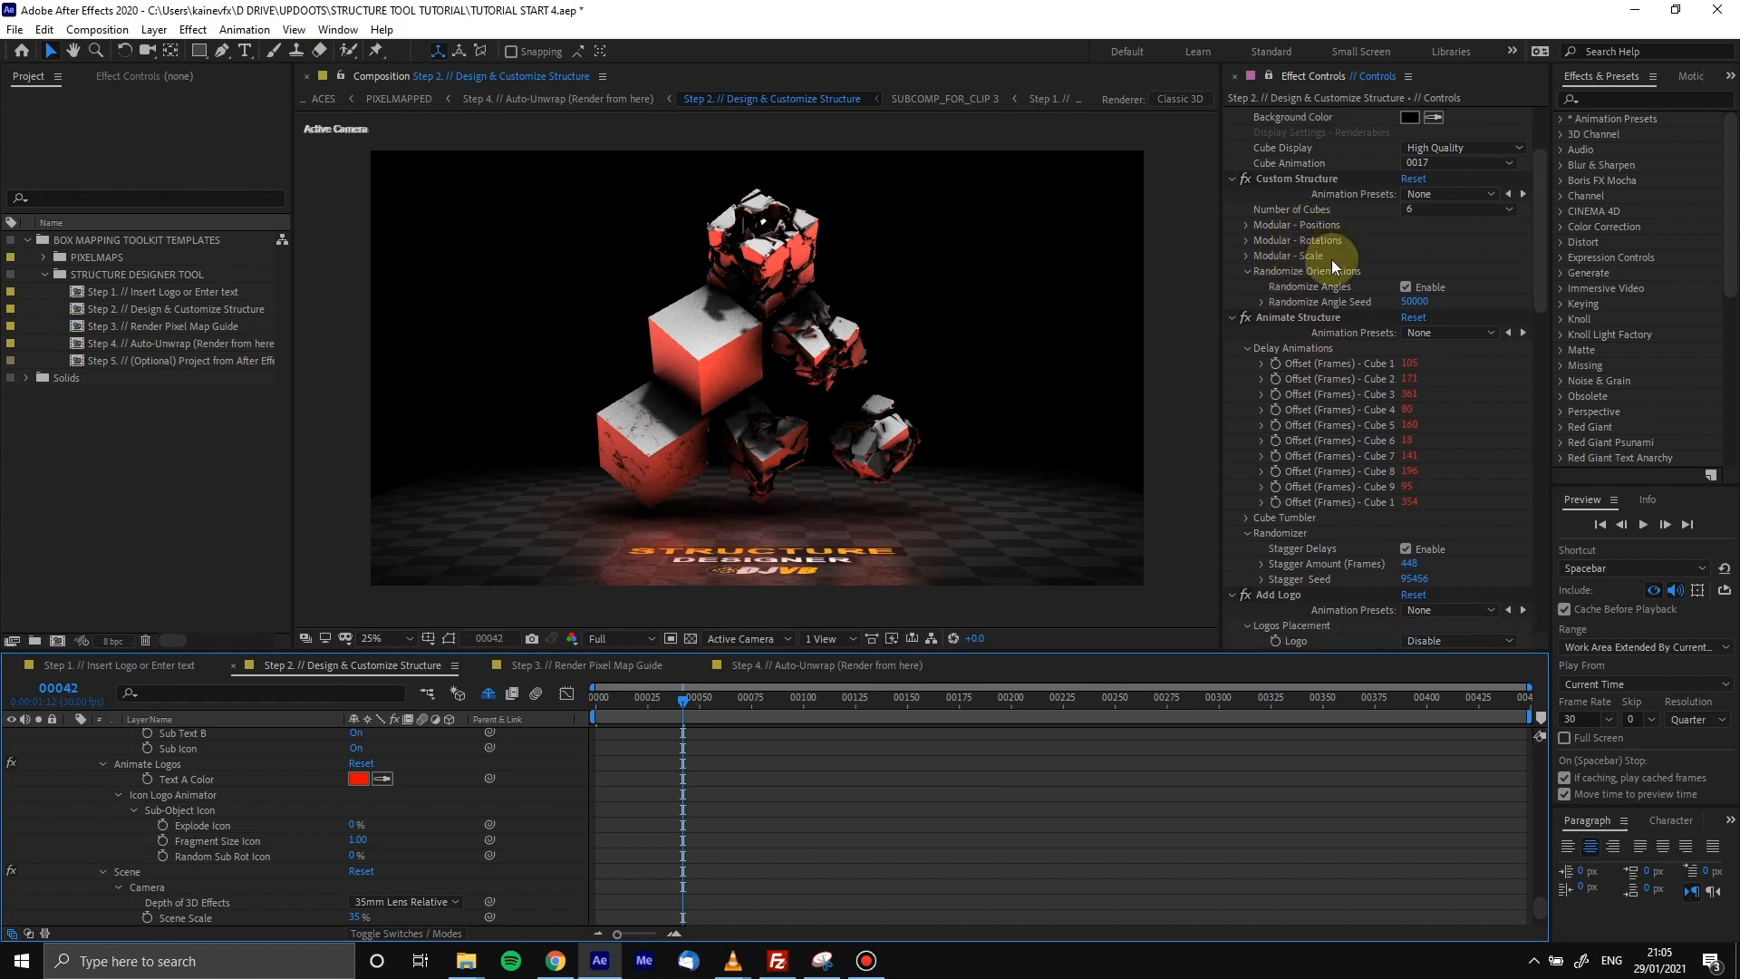
scroll(1328, 244, "up", 1)
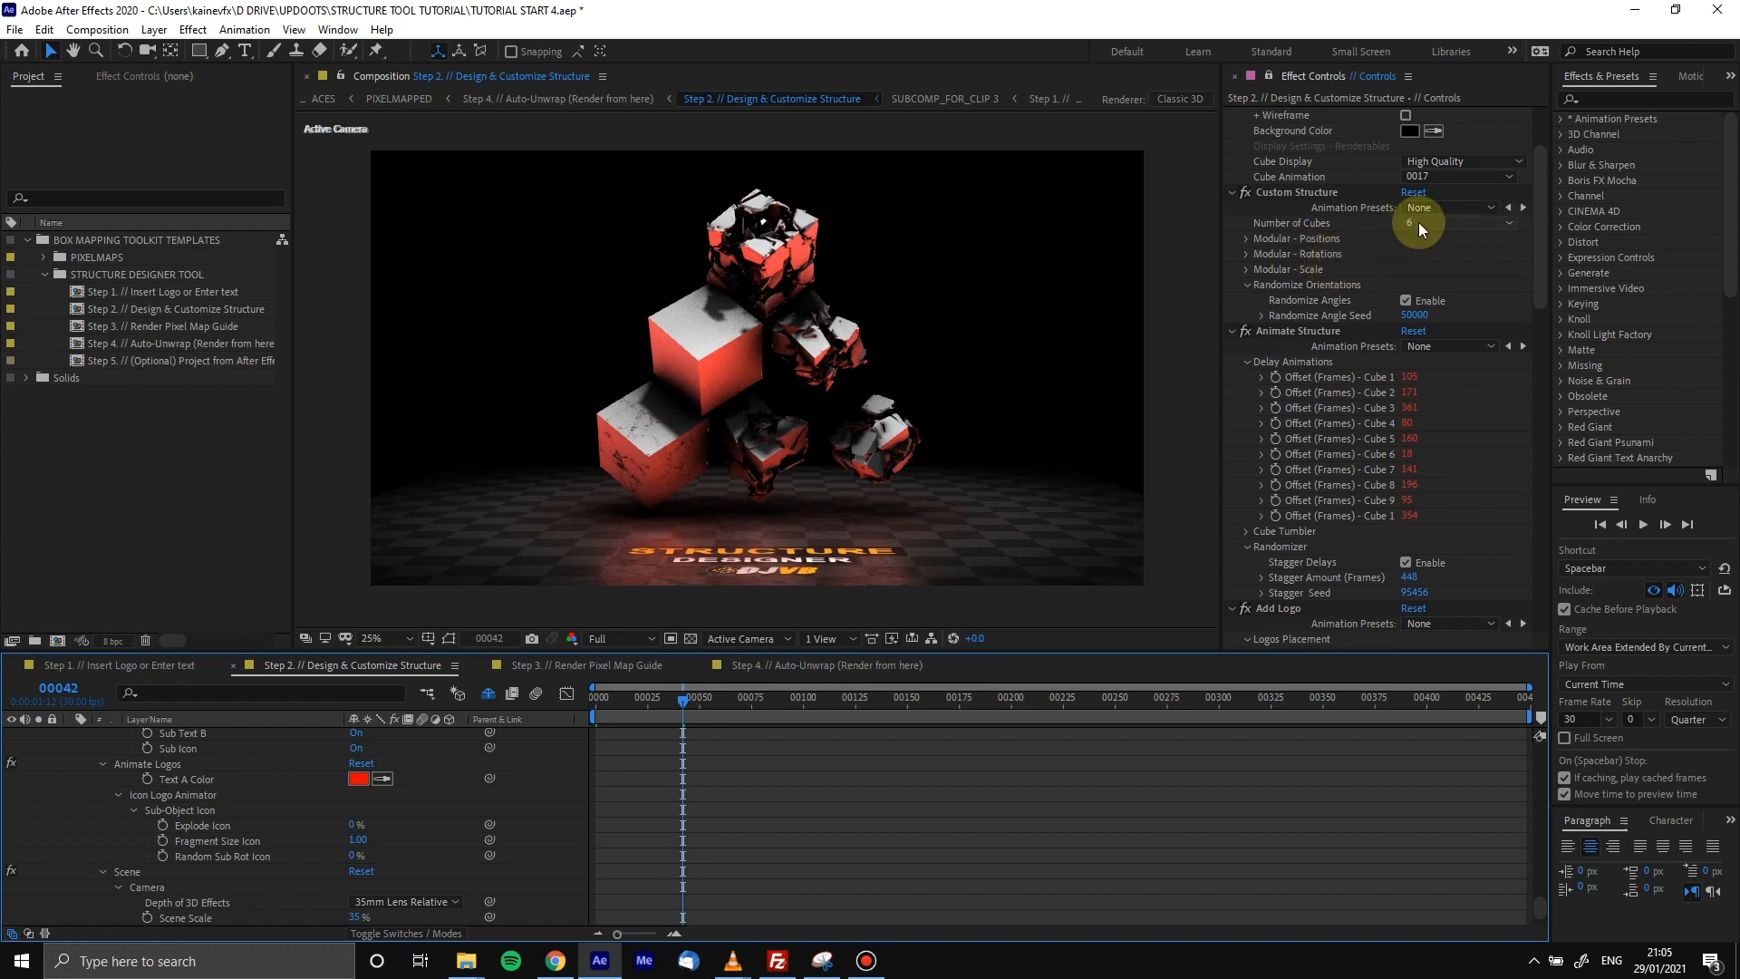
scroll(1359, 226, "up", 2)
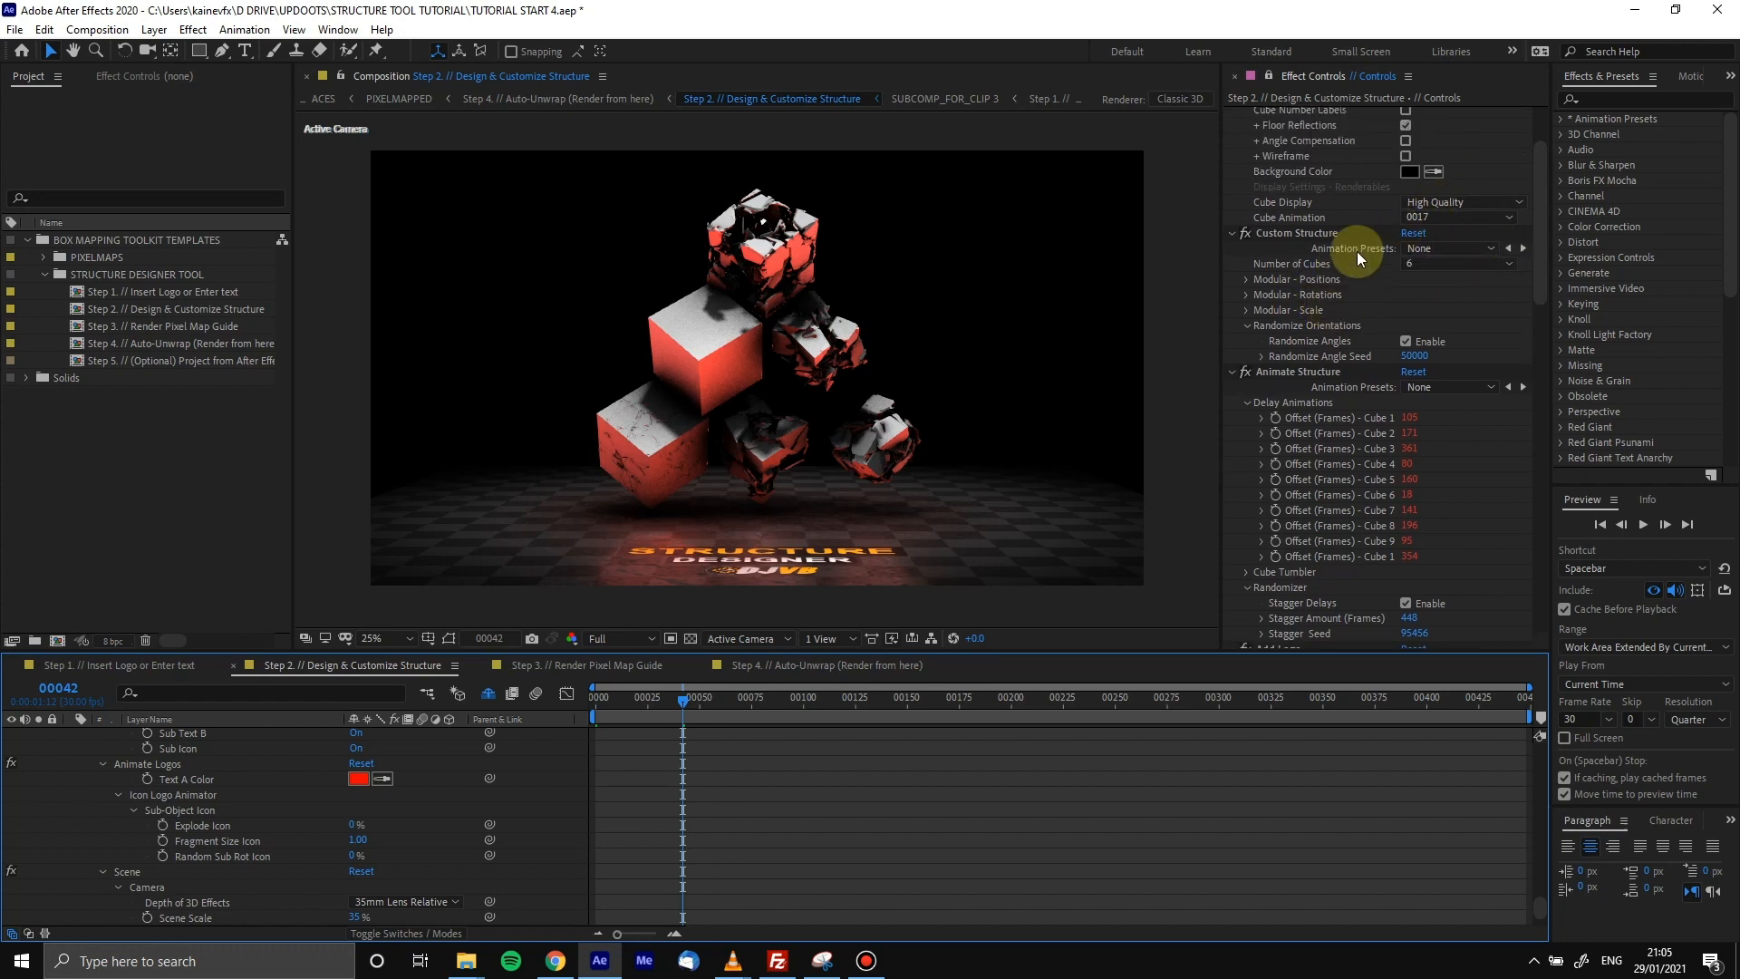
left_click(1414, 252)
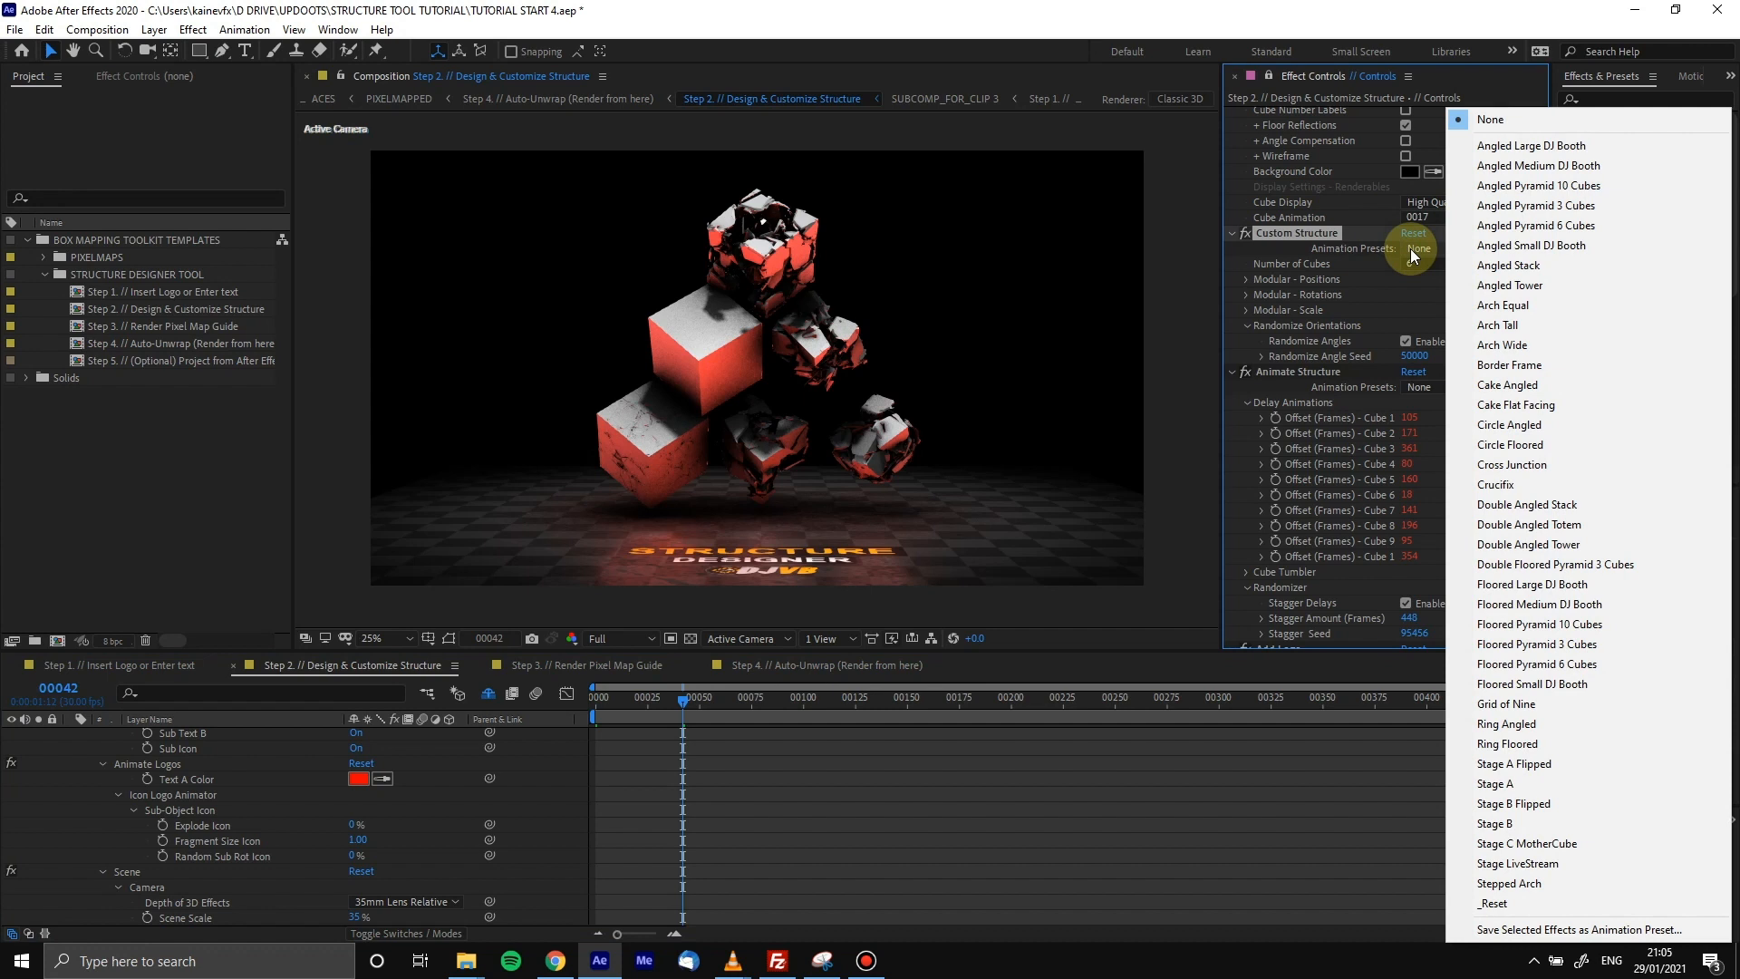
left_click(1506, 843)
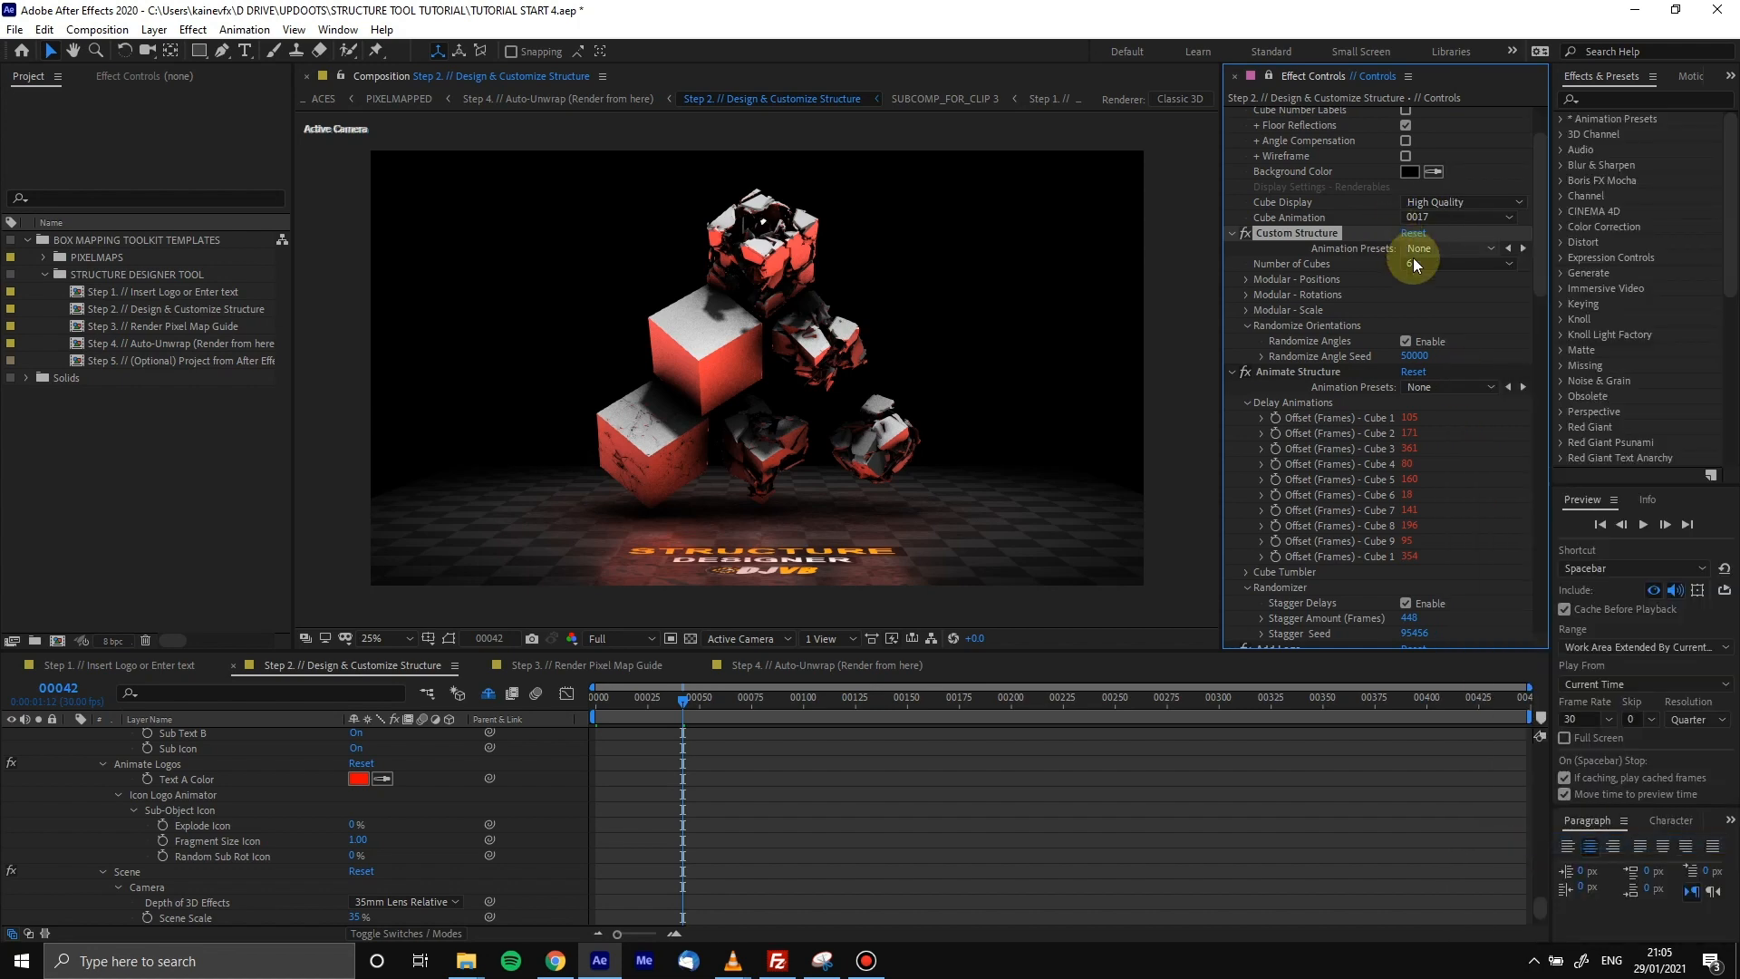
left_click(1423, 216)
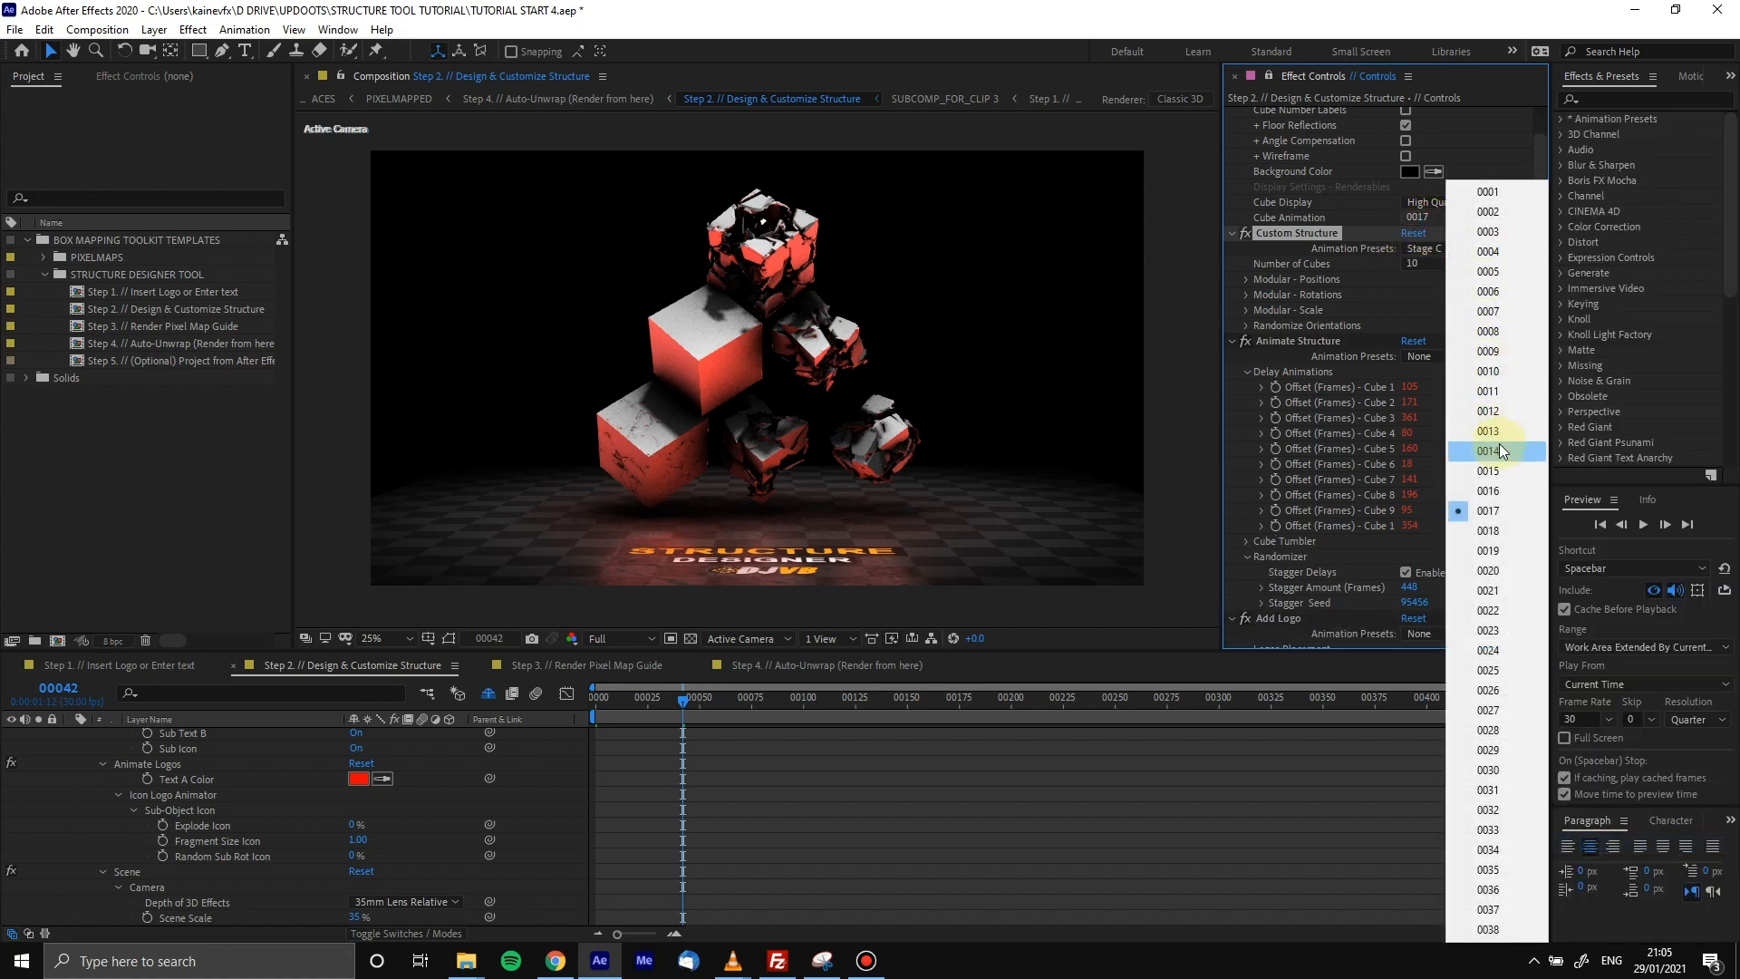
left_click(1486, 632)
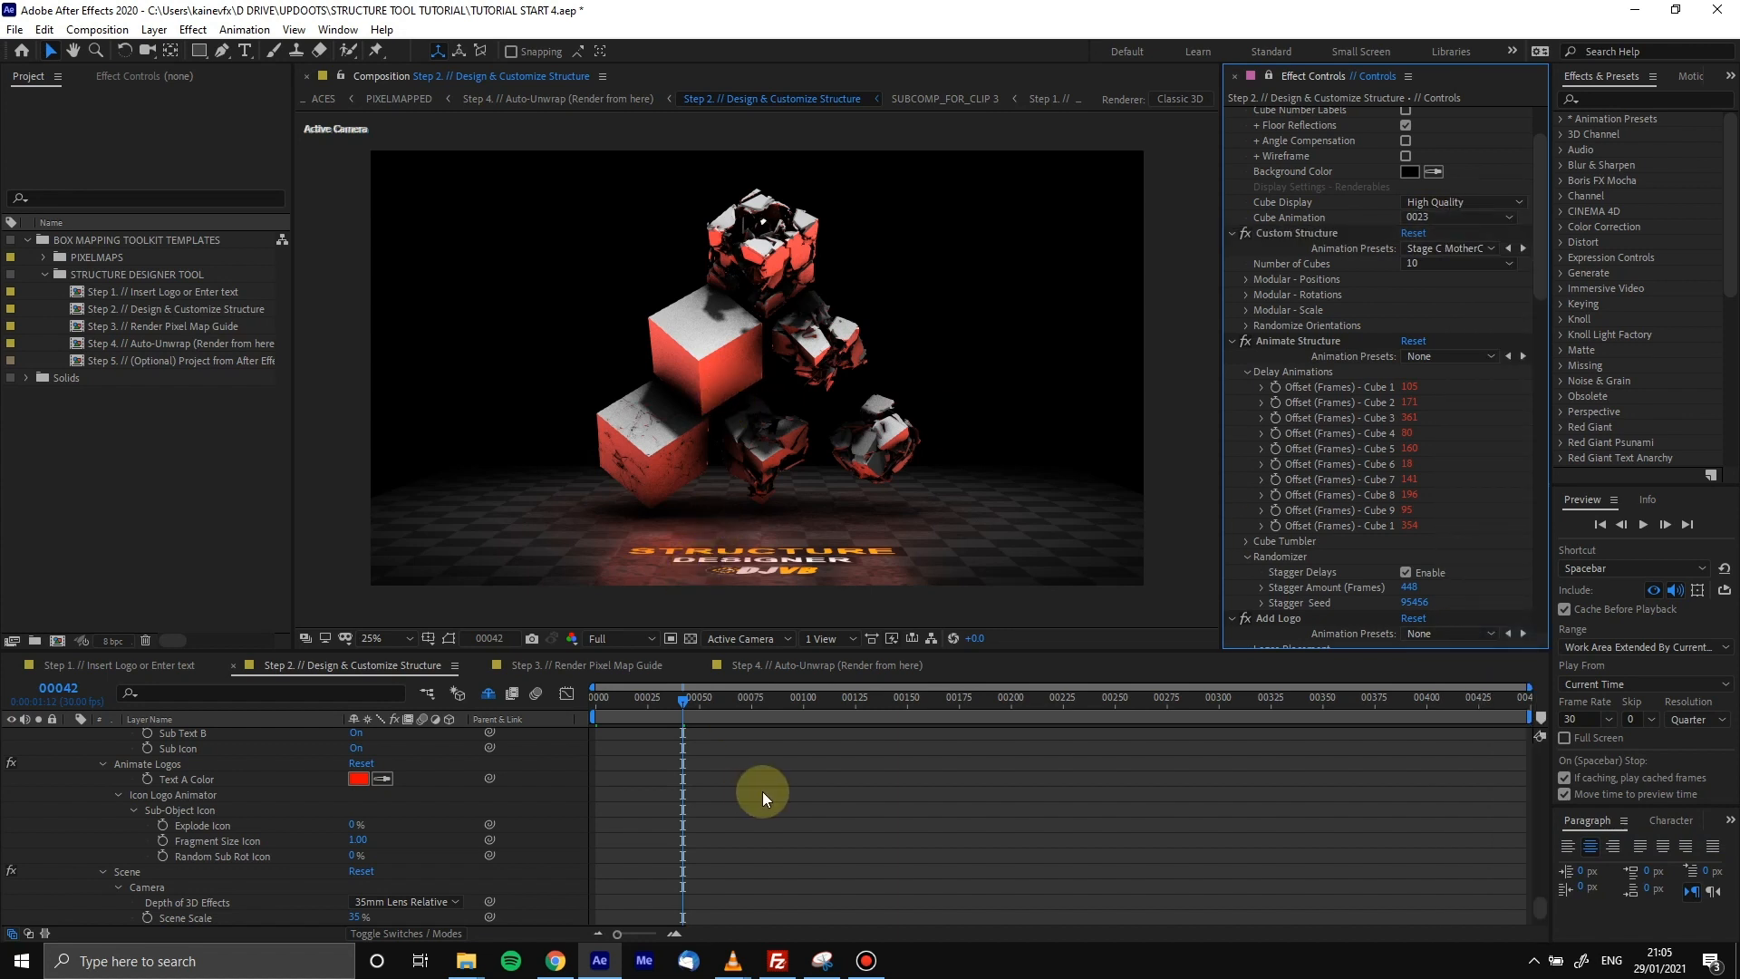
Collapse the Controls layer in the timeline and set the Scene Camera's X Position to -1000 and Y Position to -100
scroll(763, 791, "up", 10)
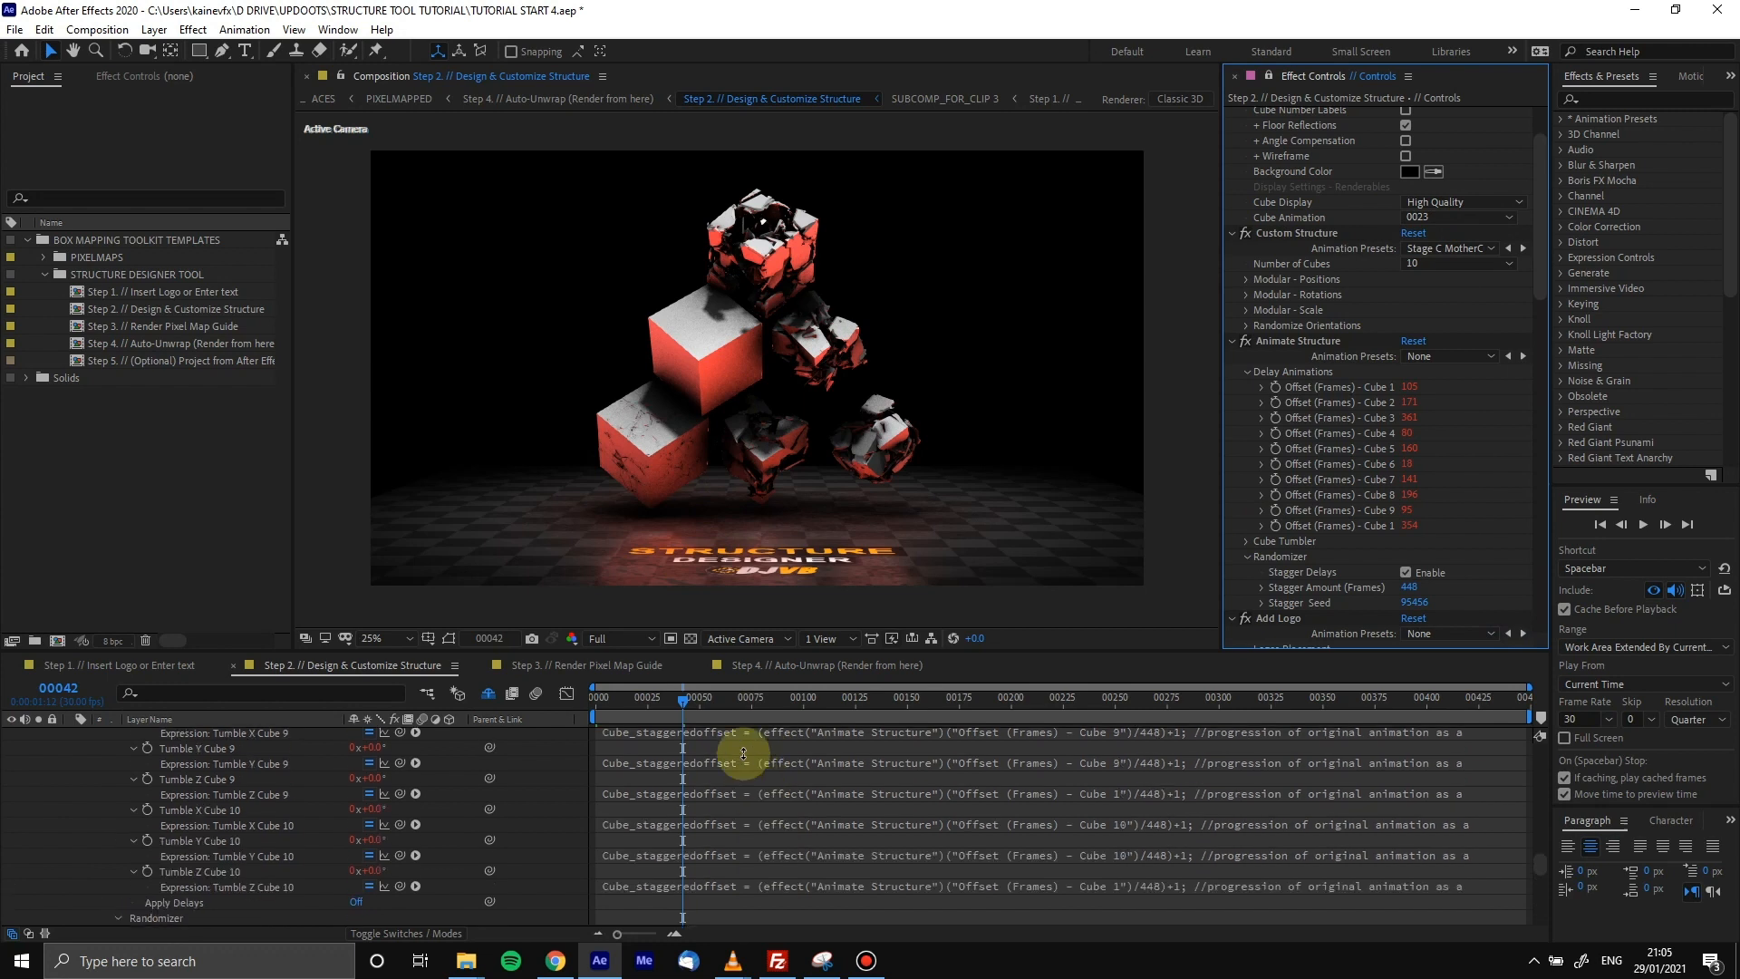
scroll(743, 754, "up", 4)
left_click_drag(1541, 843, 1410, 716)
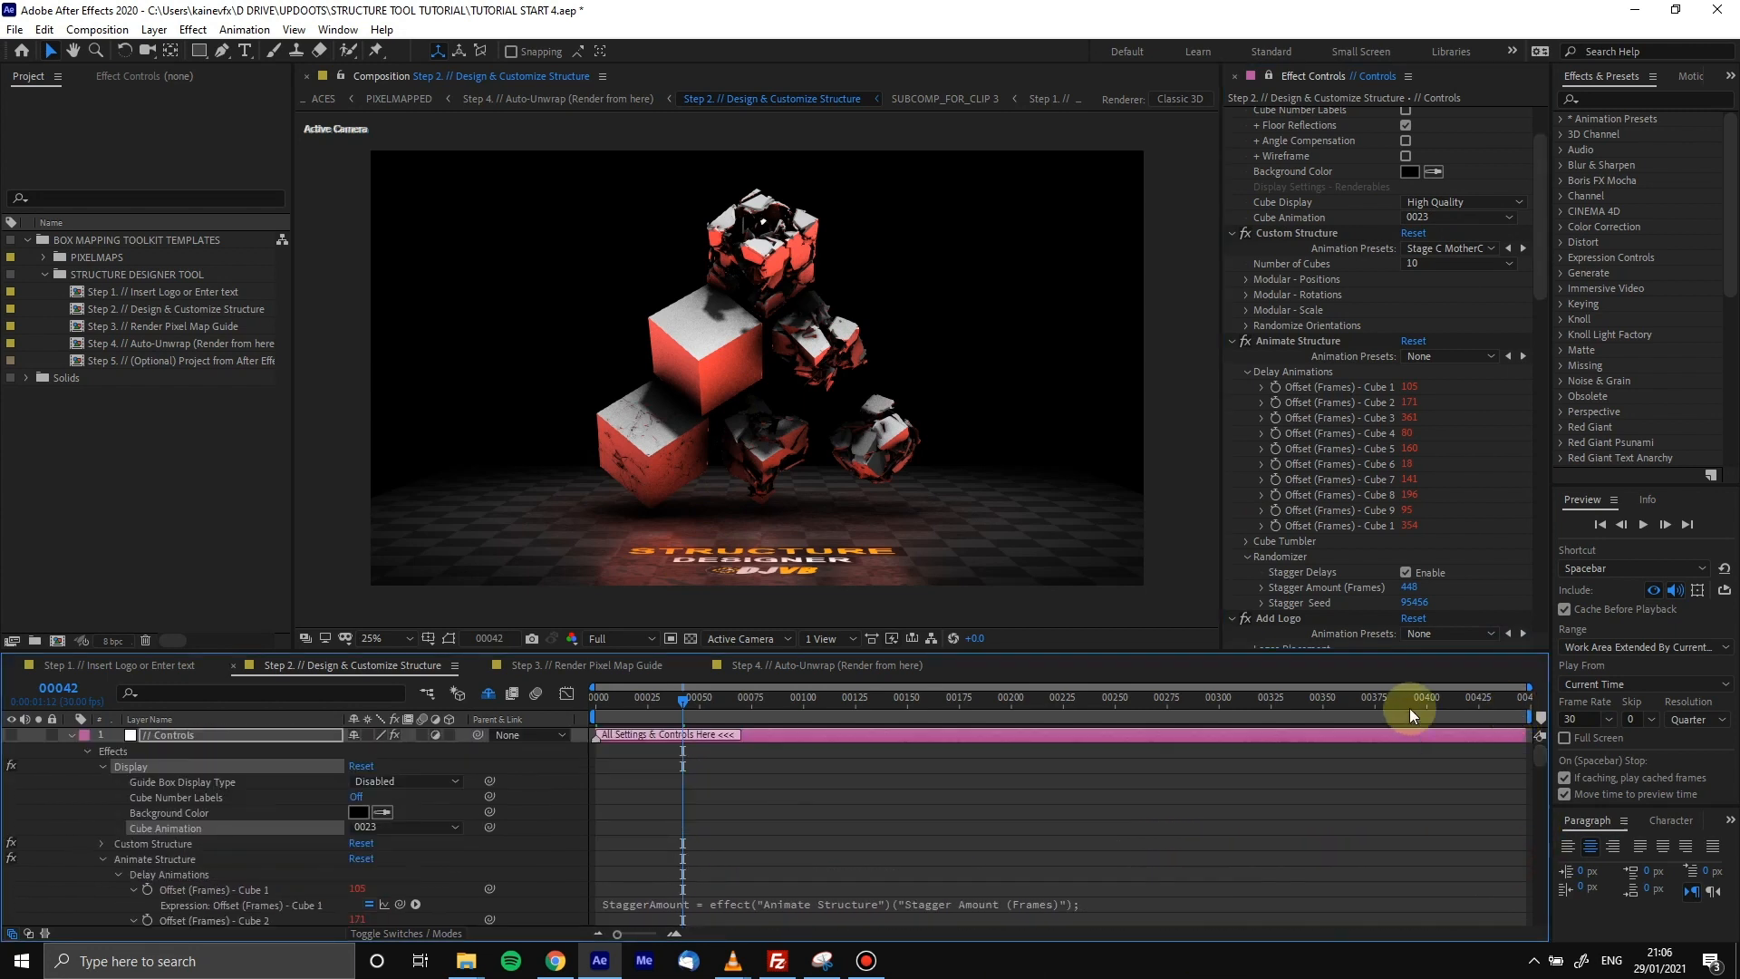
left_click(71, 735)
left_click(164, 751)
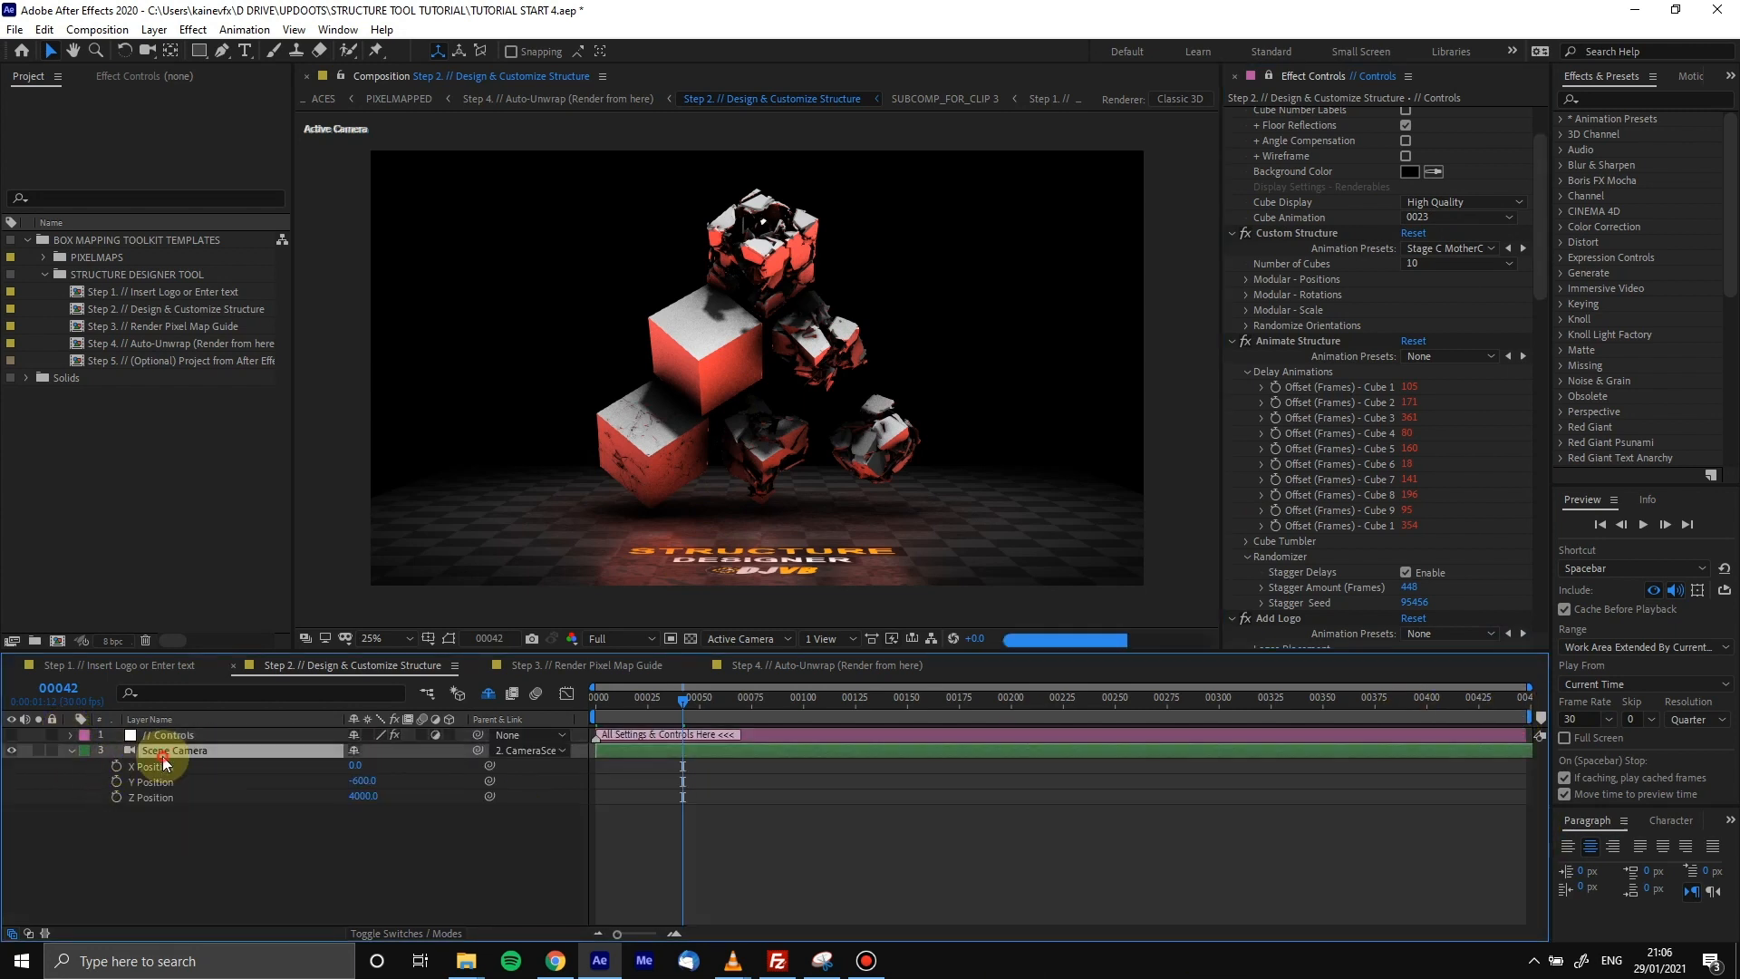
left_click(353, 767)
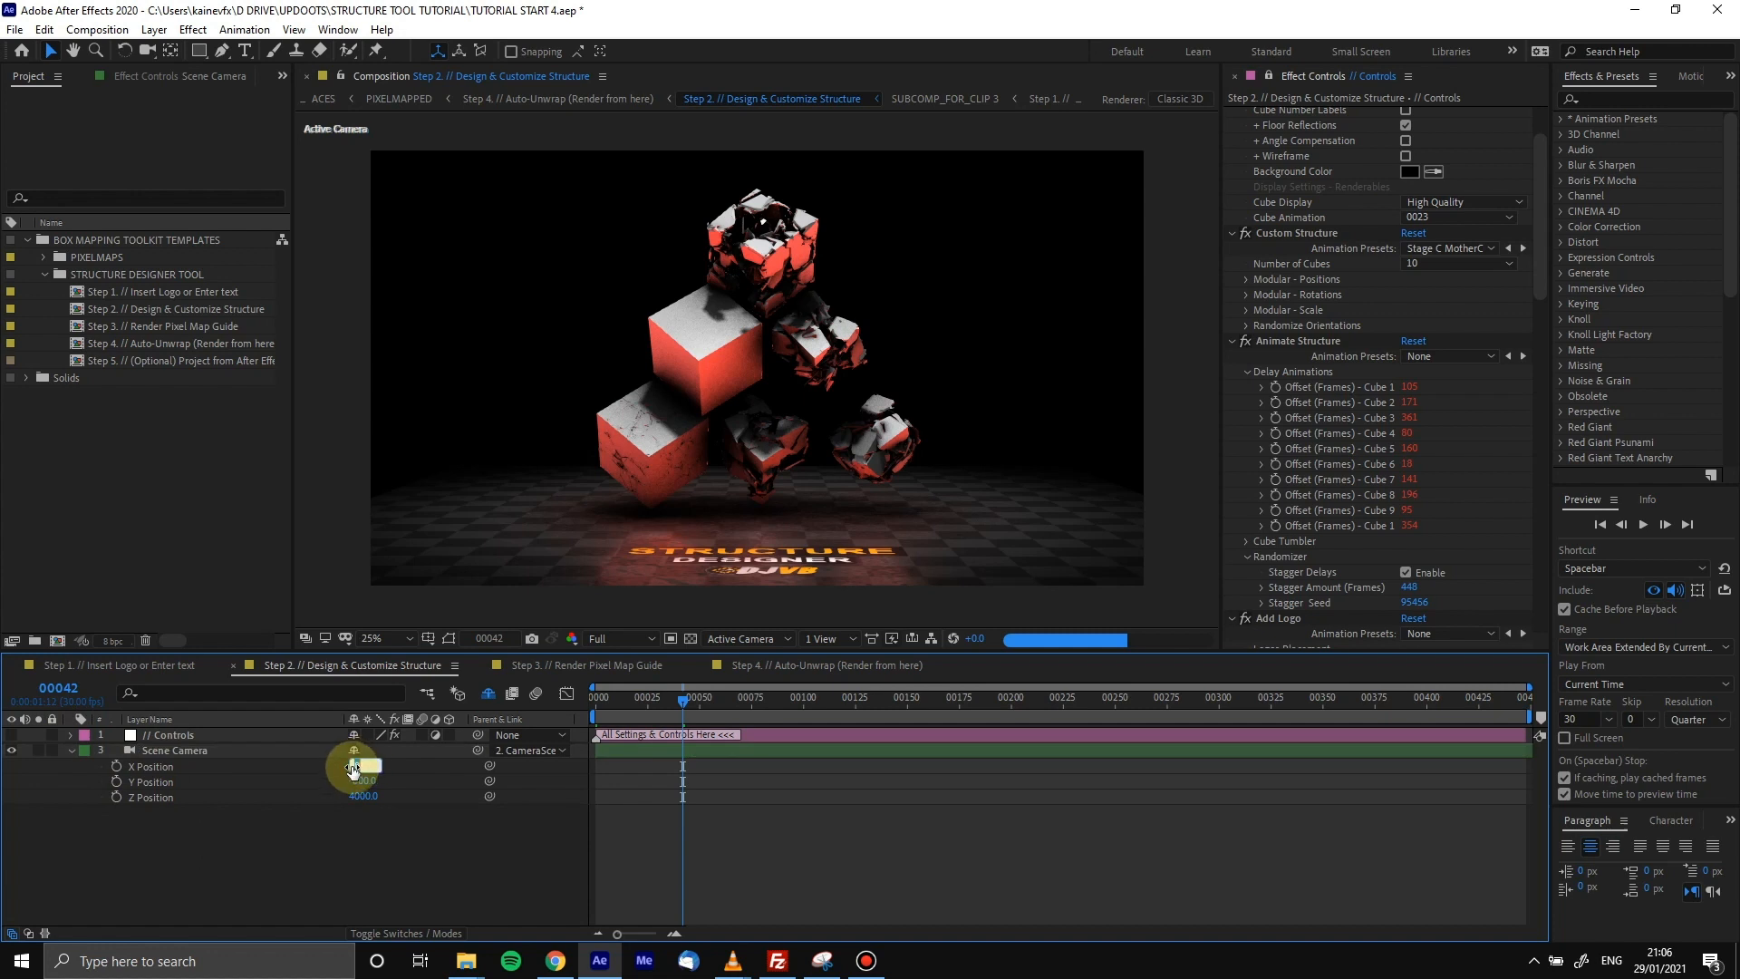
type("-1000")
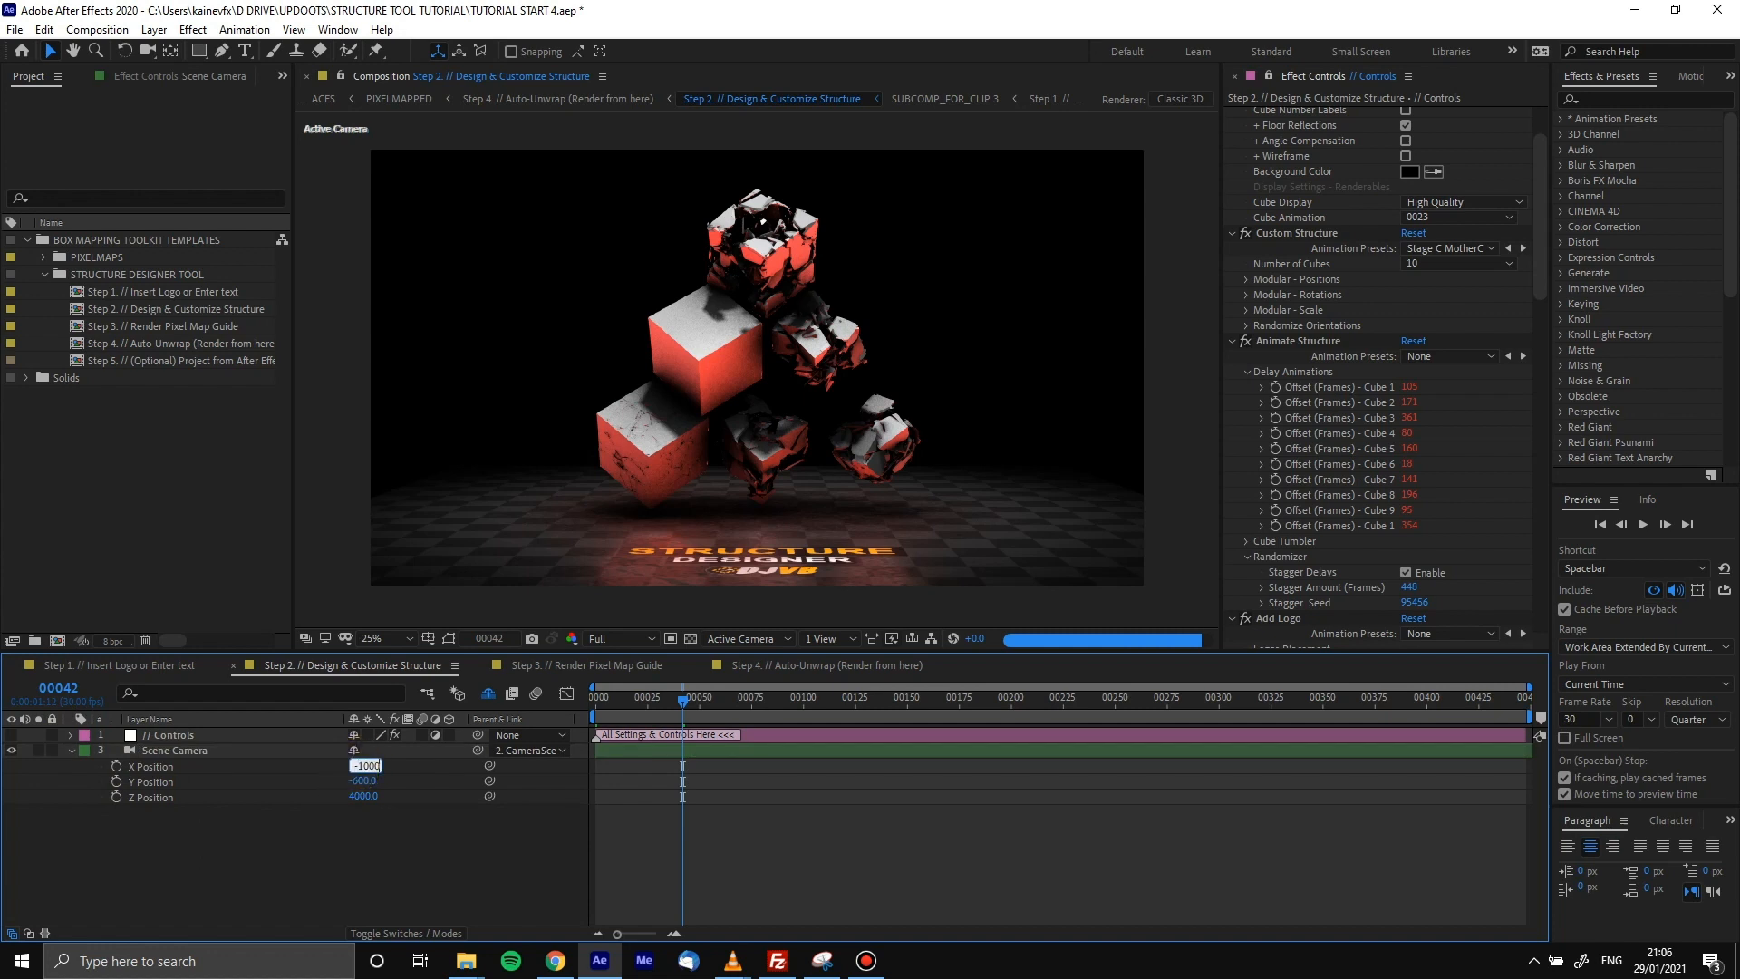
key("Tab")
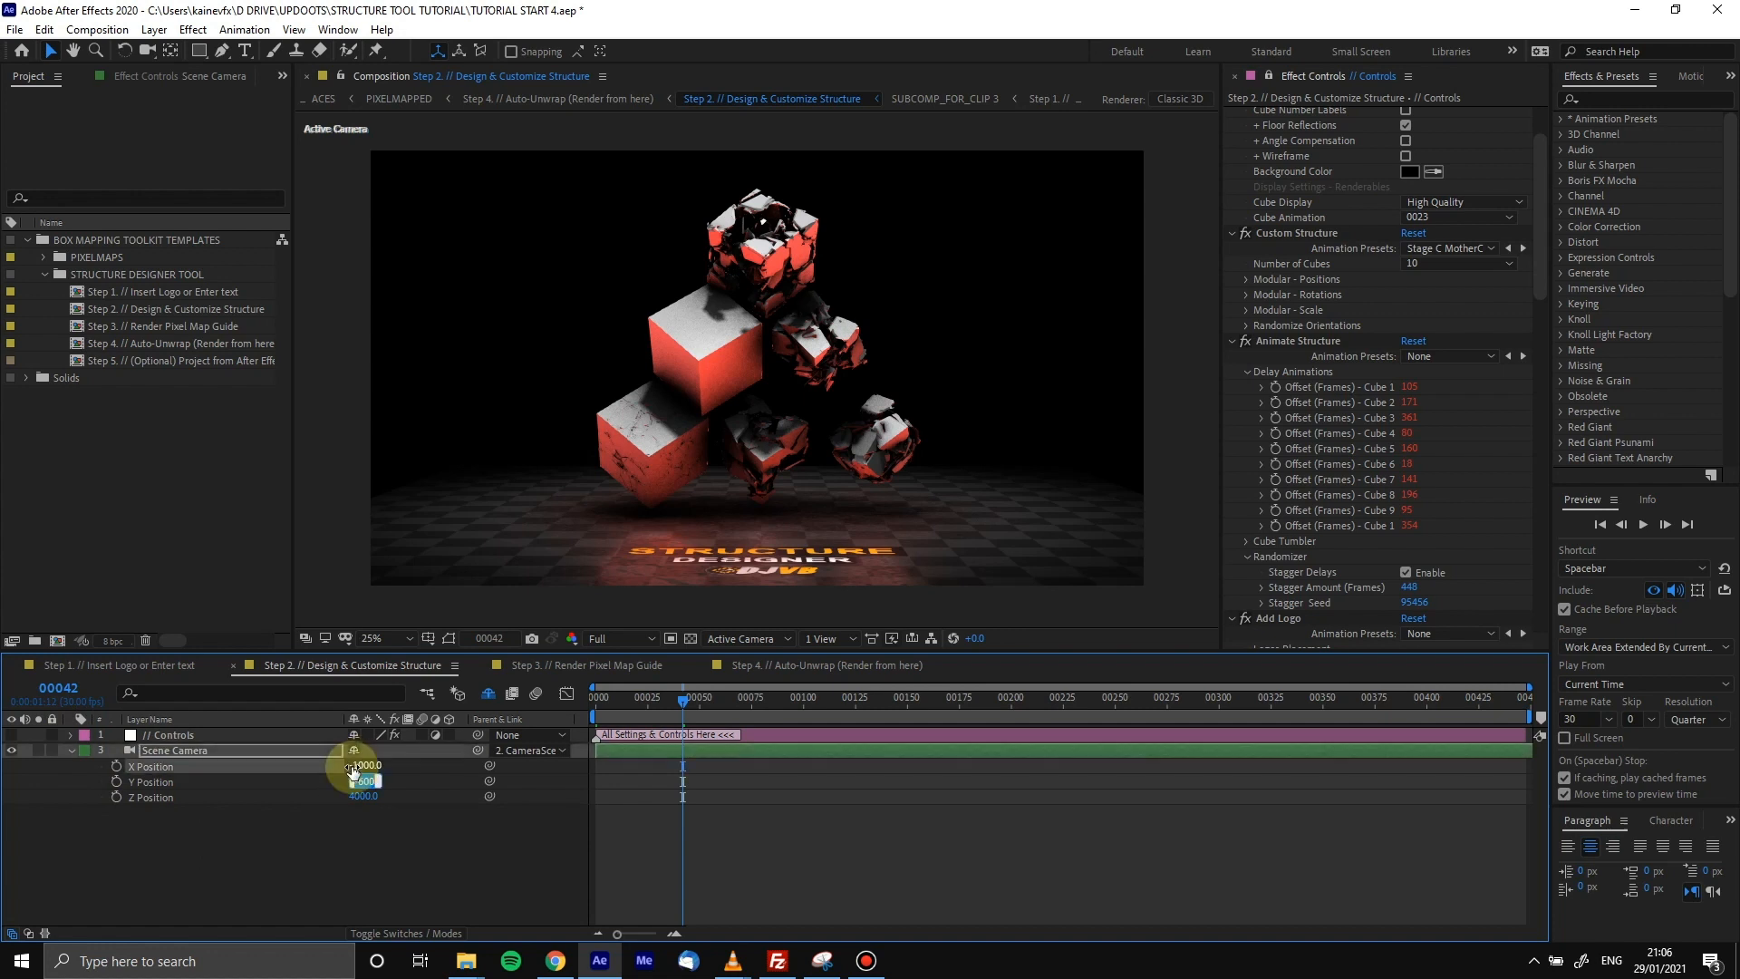
left_click(354, 771)
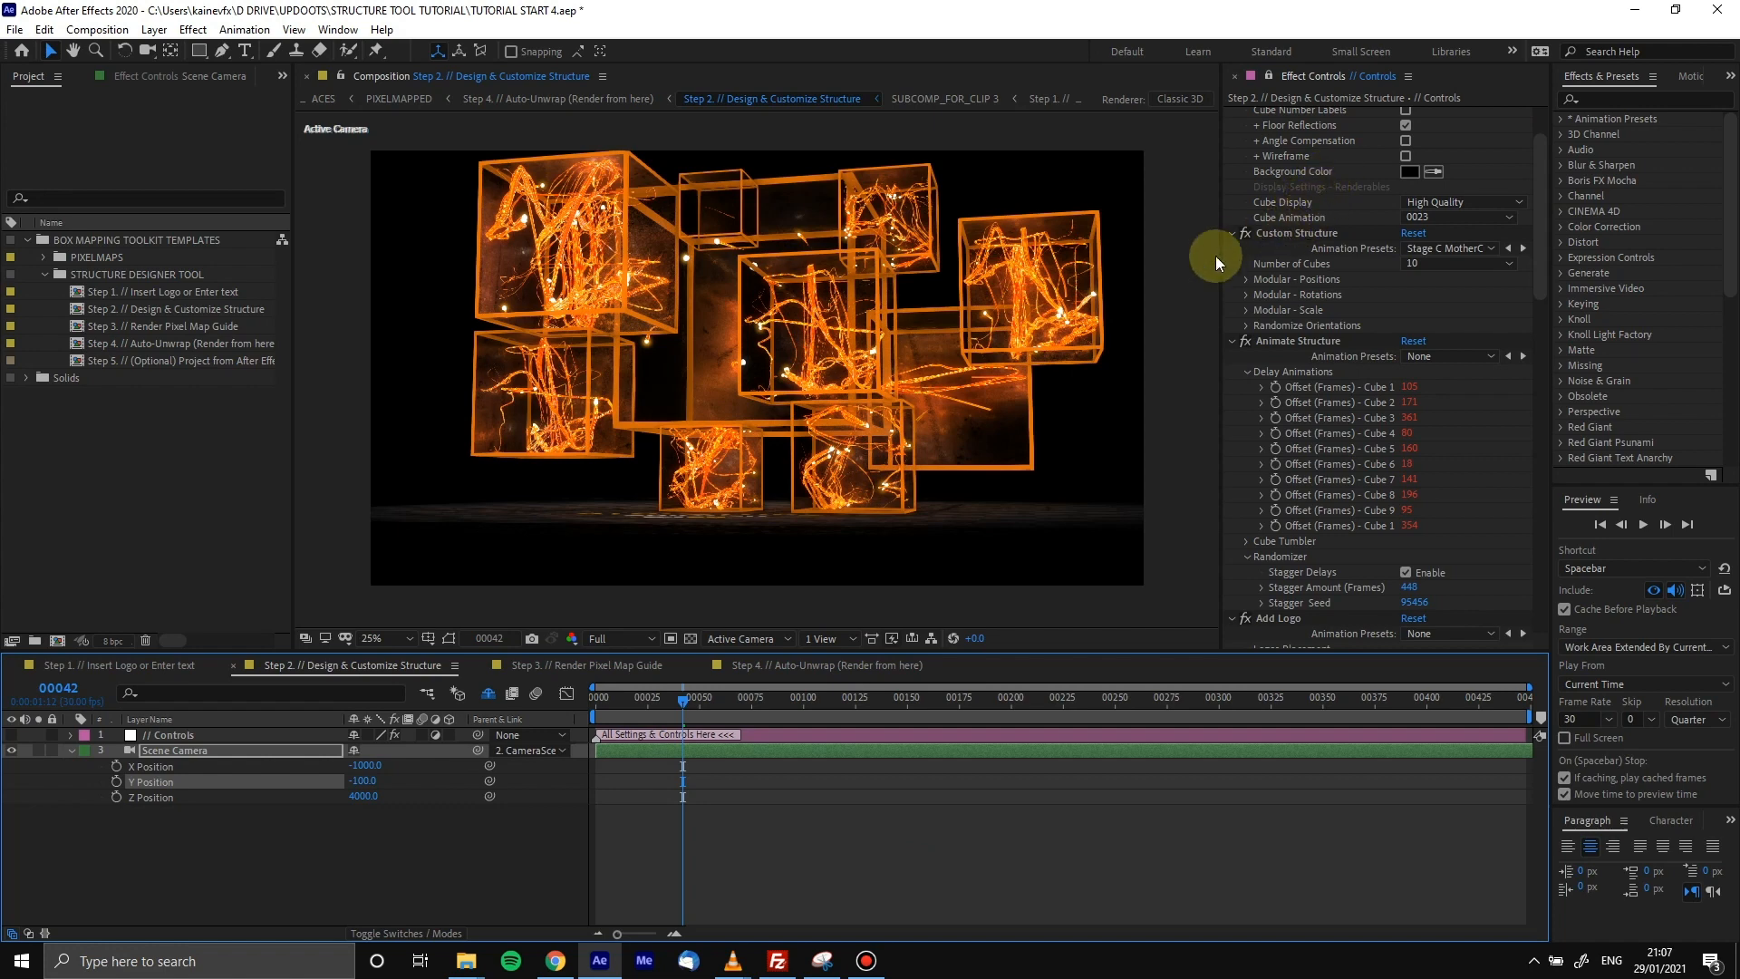
Set Cube Animation to 0035, enable Randomize Angles in the Custom Structure effect and return the playhead to frame 00000
left_click(1423, 218)
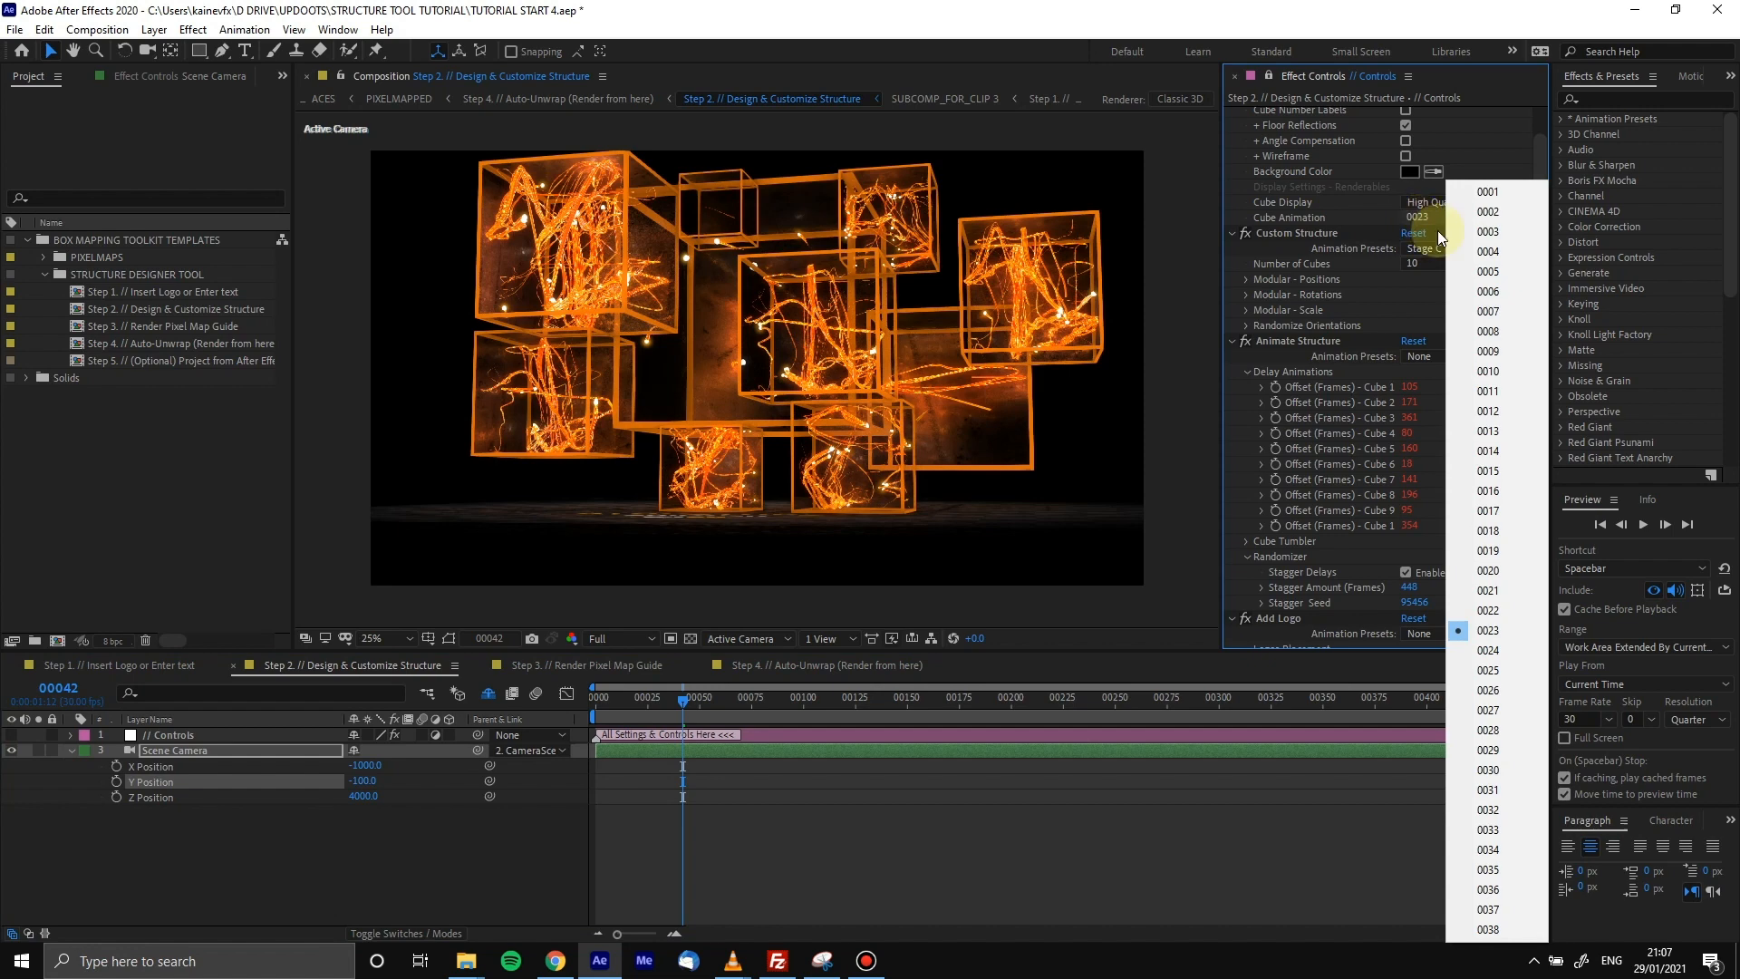
left_click(1489, 870)
key("Home")
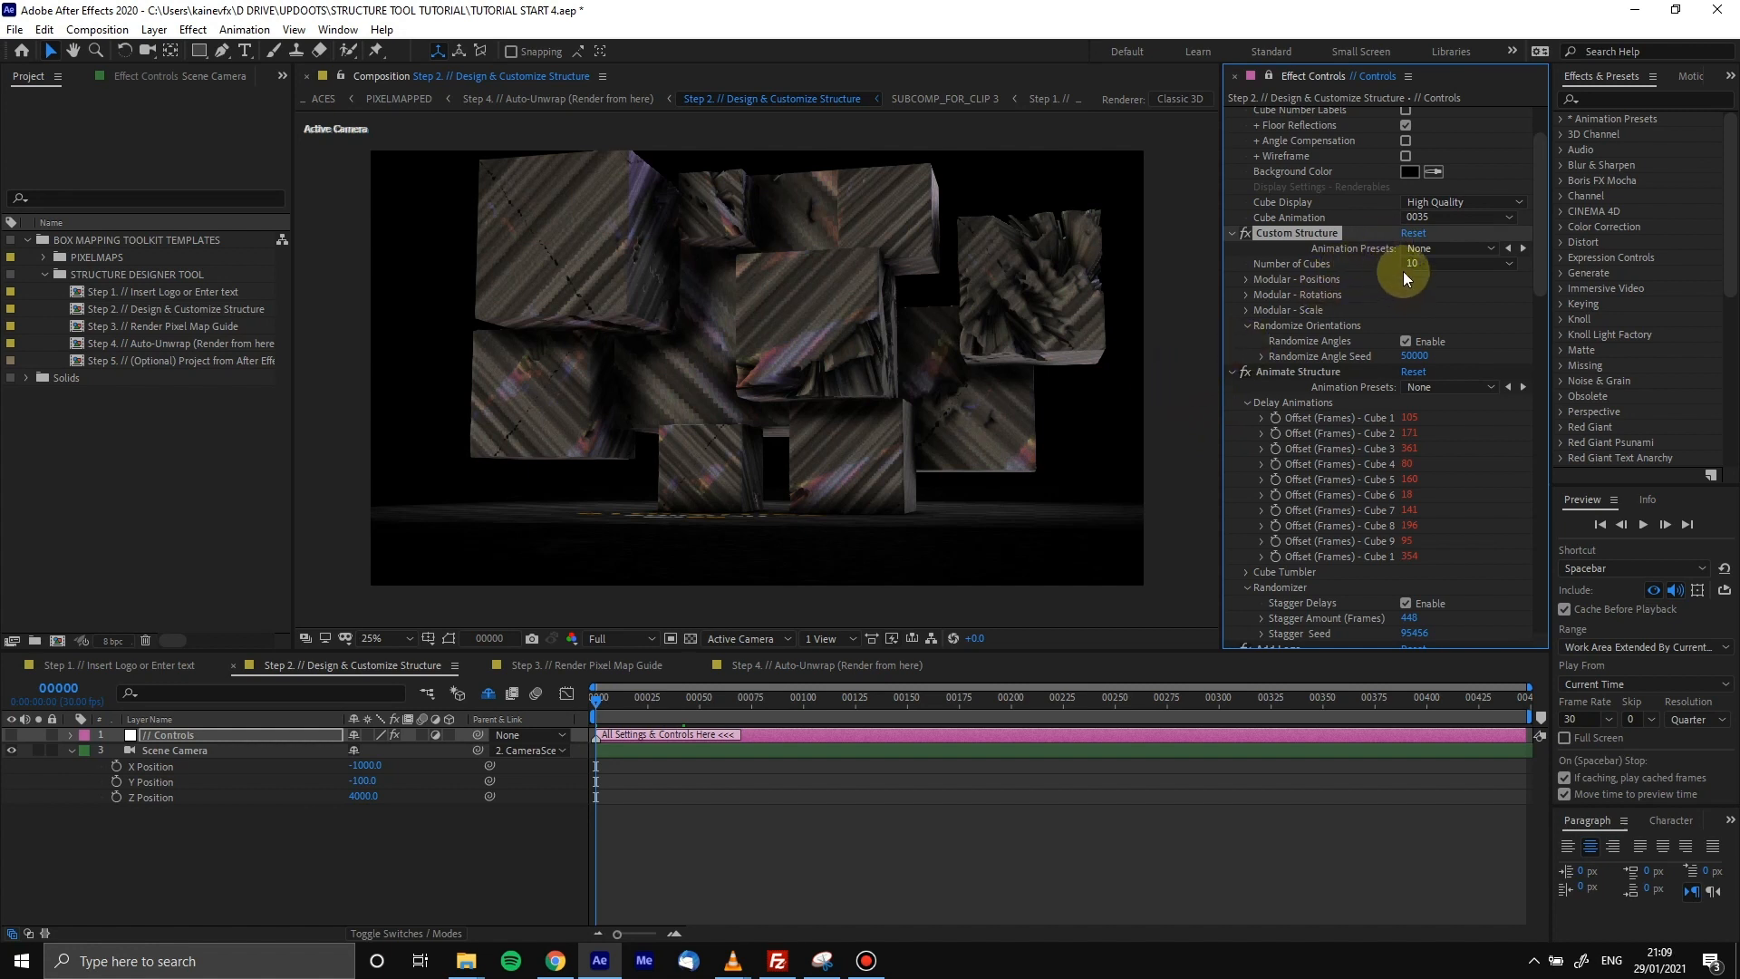
Set Cube Animation to 0003 in the Display effect and apply the Stepped Arch preset to the Custom Structure effect
left_click(1428, 220)
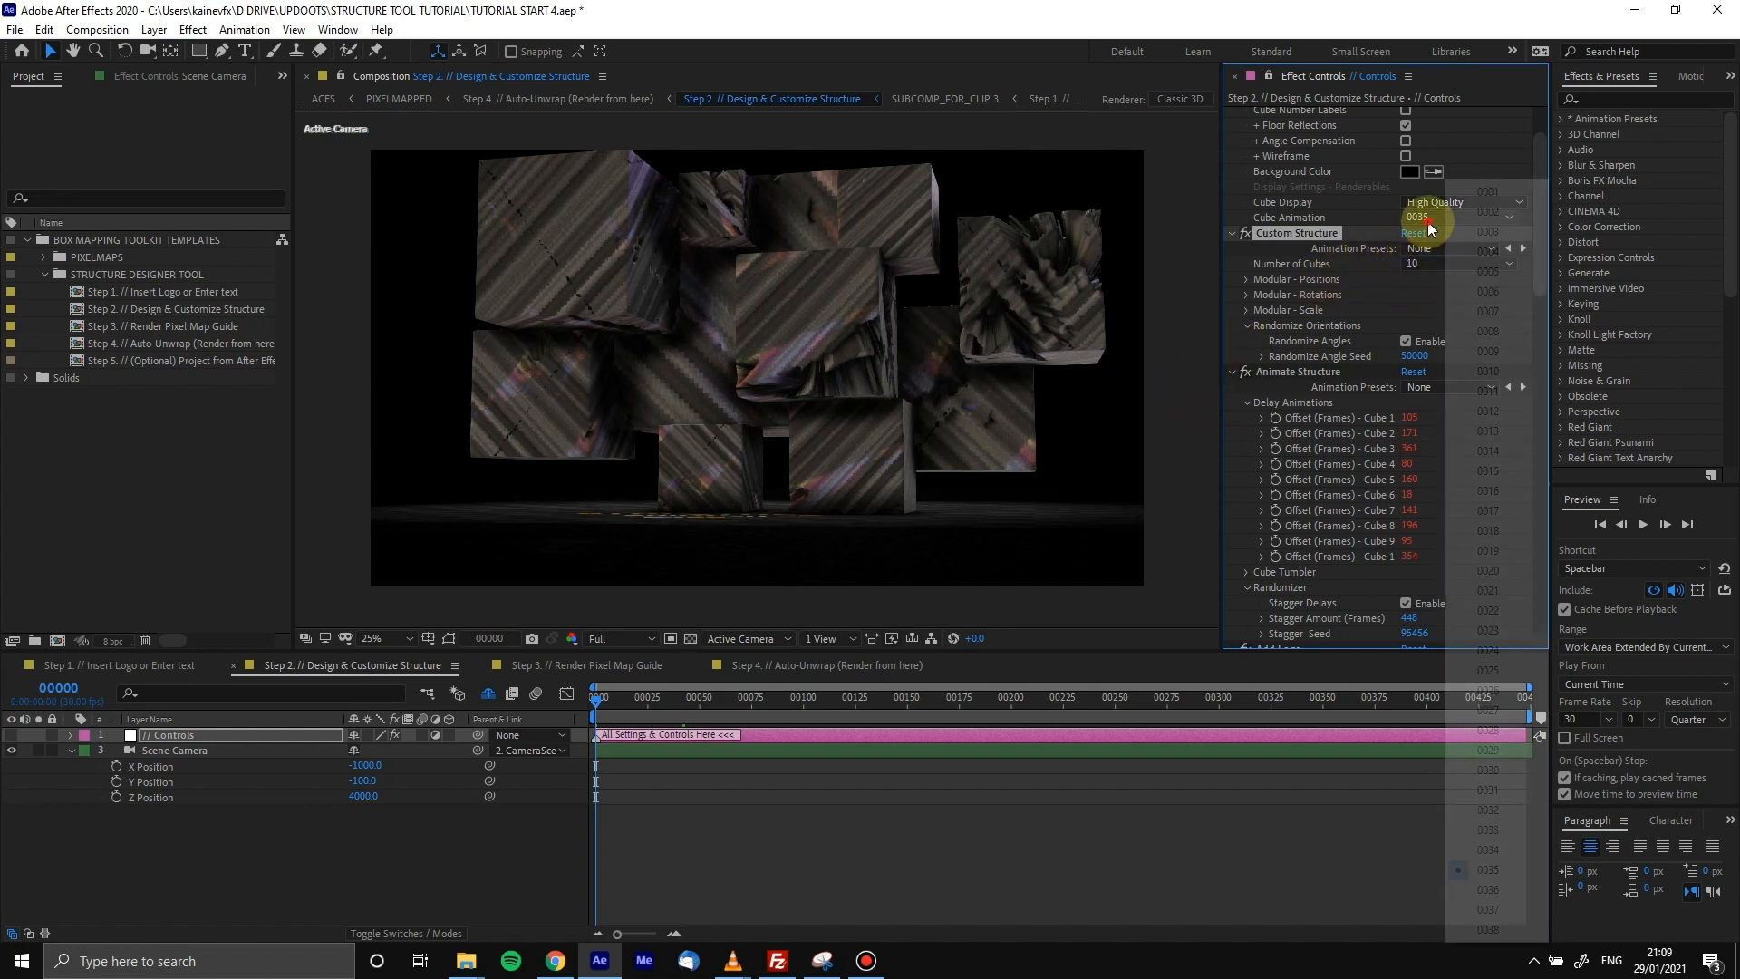
left_click(1450, 233)
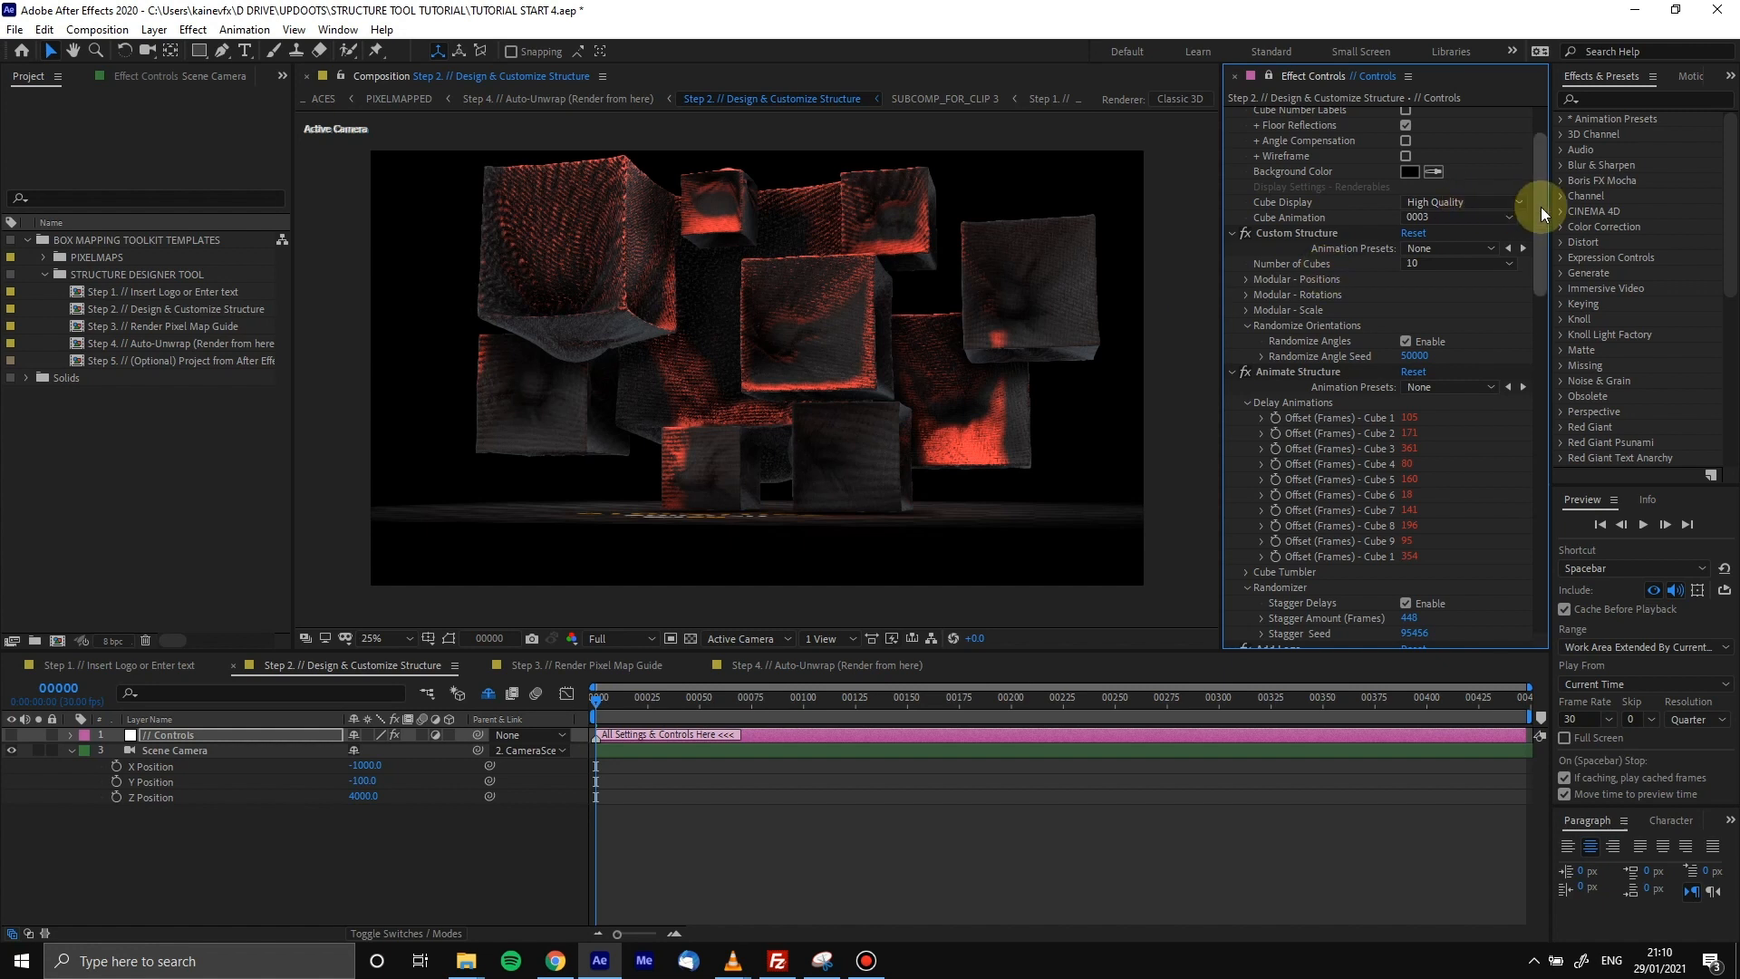
scroll(1540, 214, "down", 1)
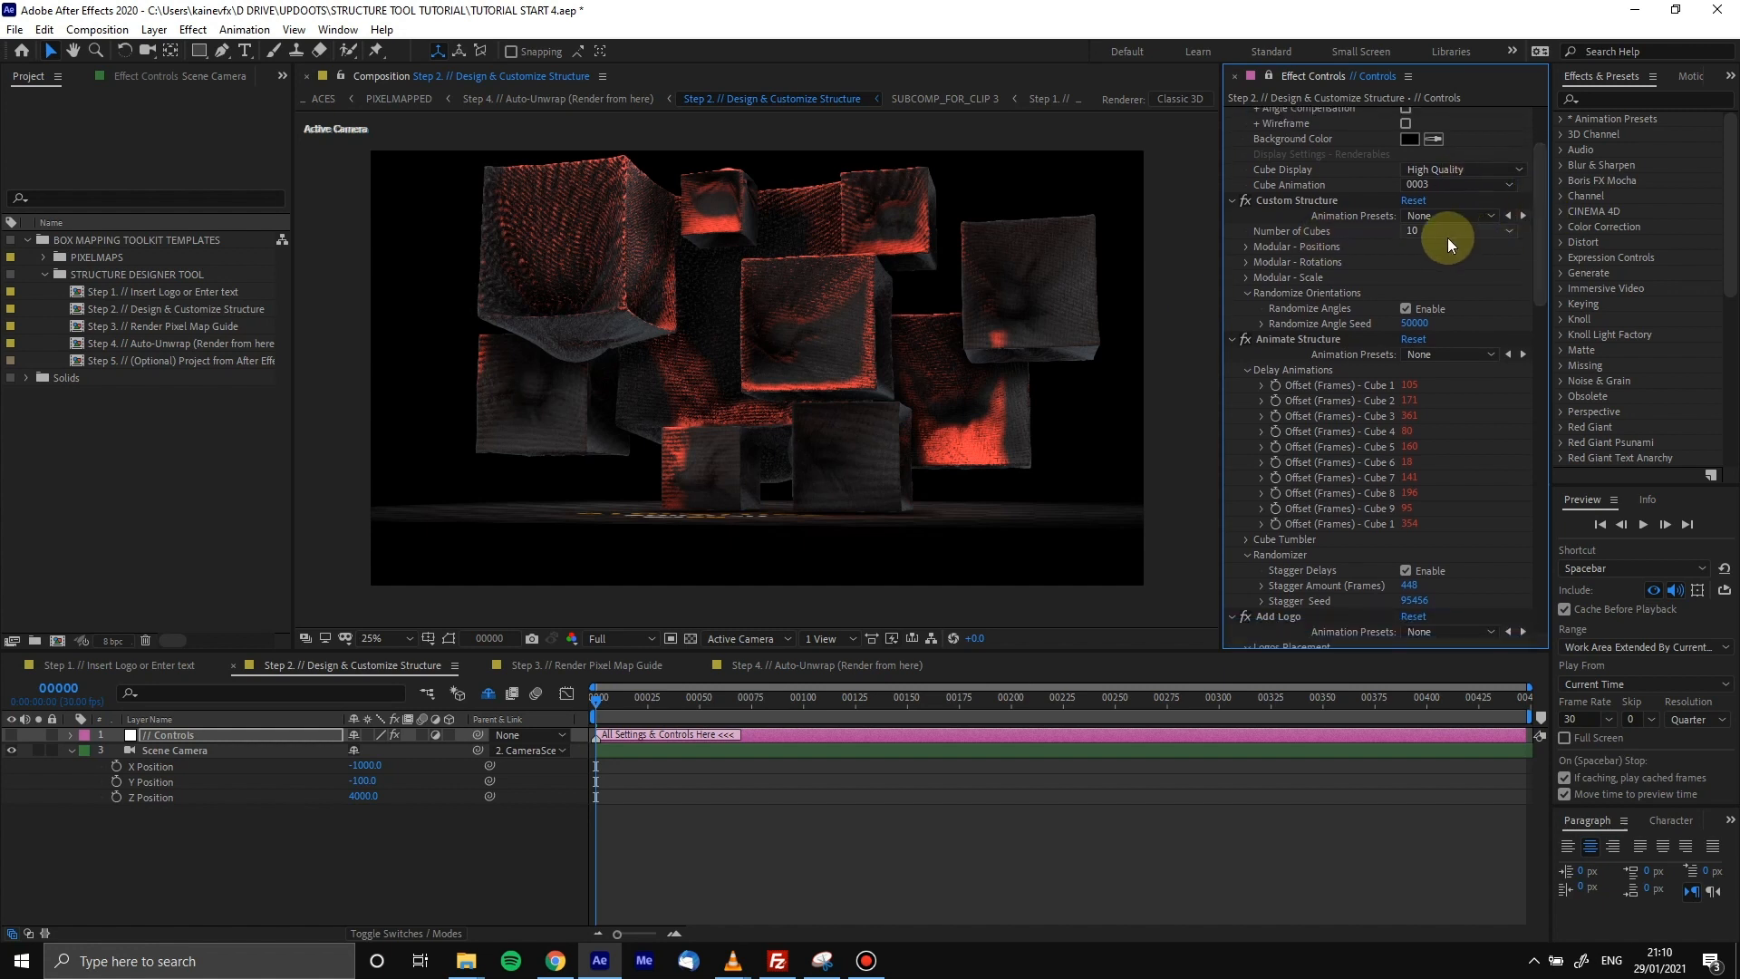
left_click(1425, 219)
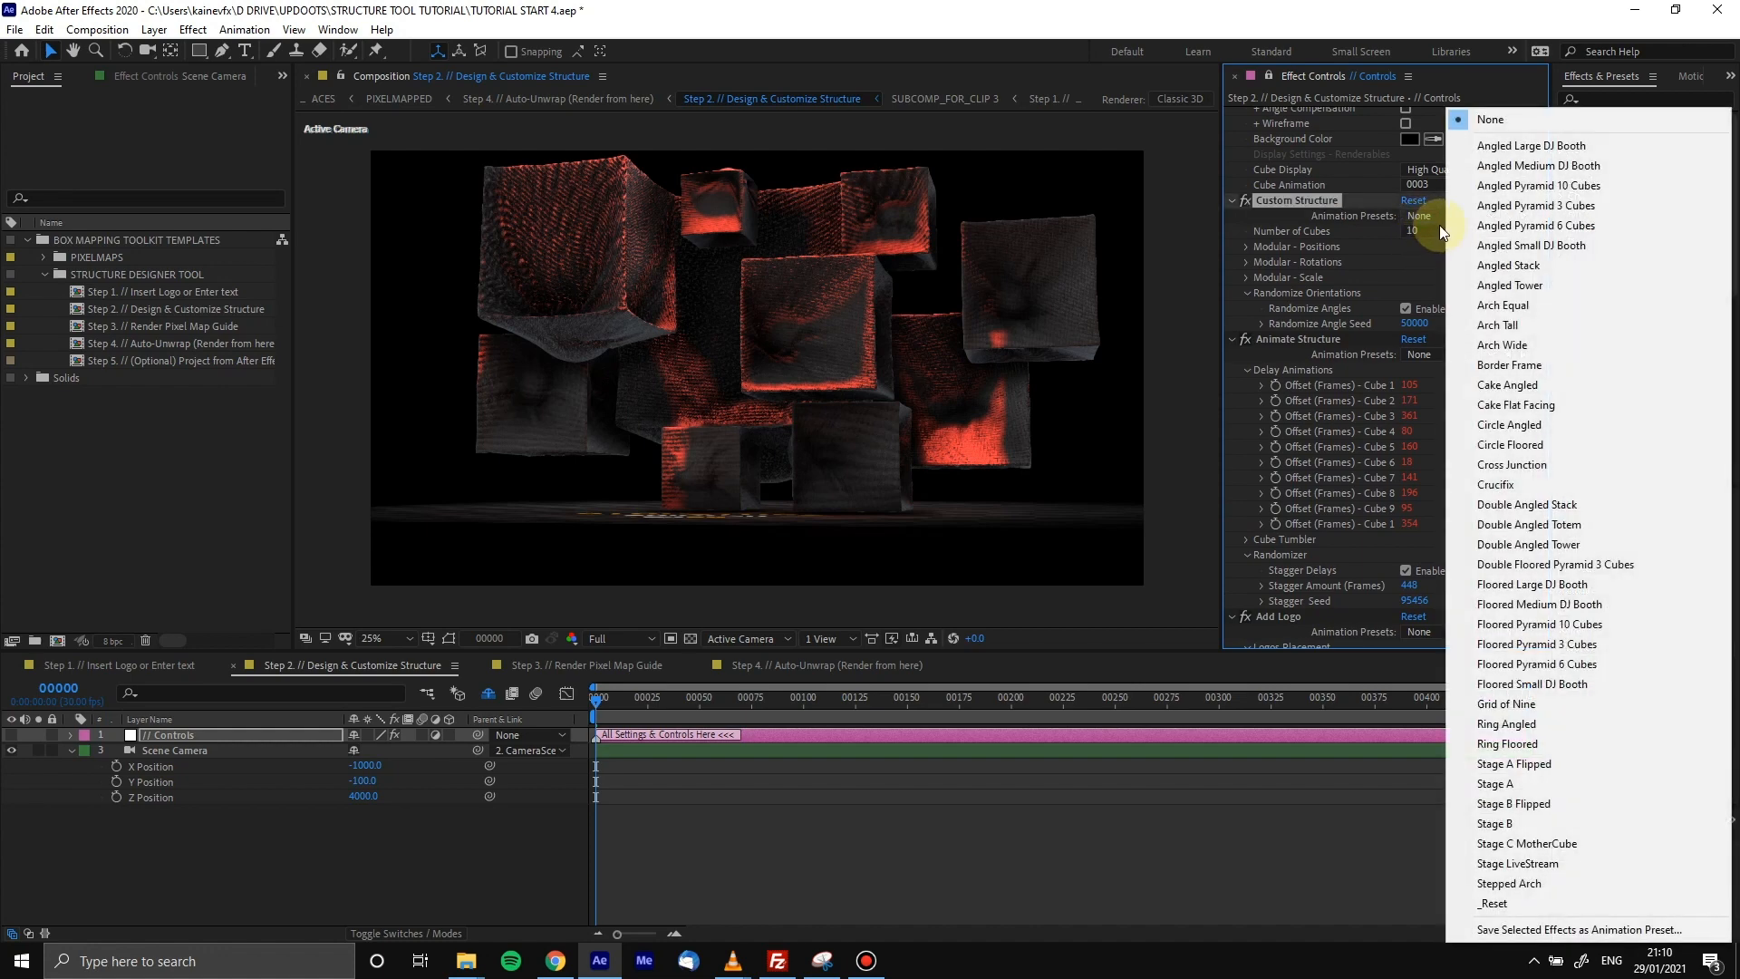
left_click(1522, 883)
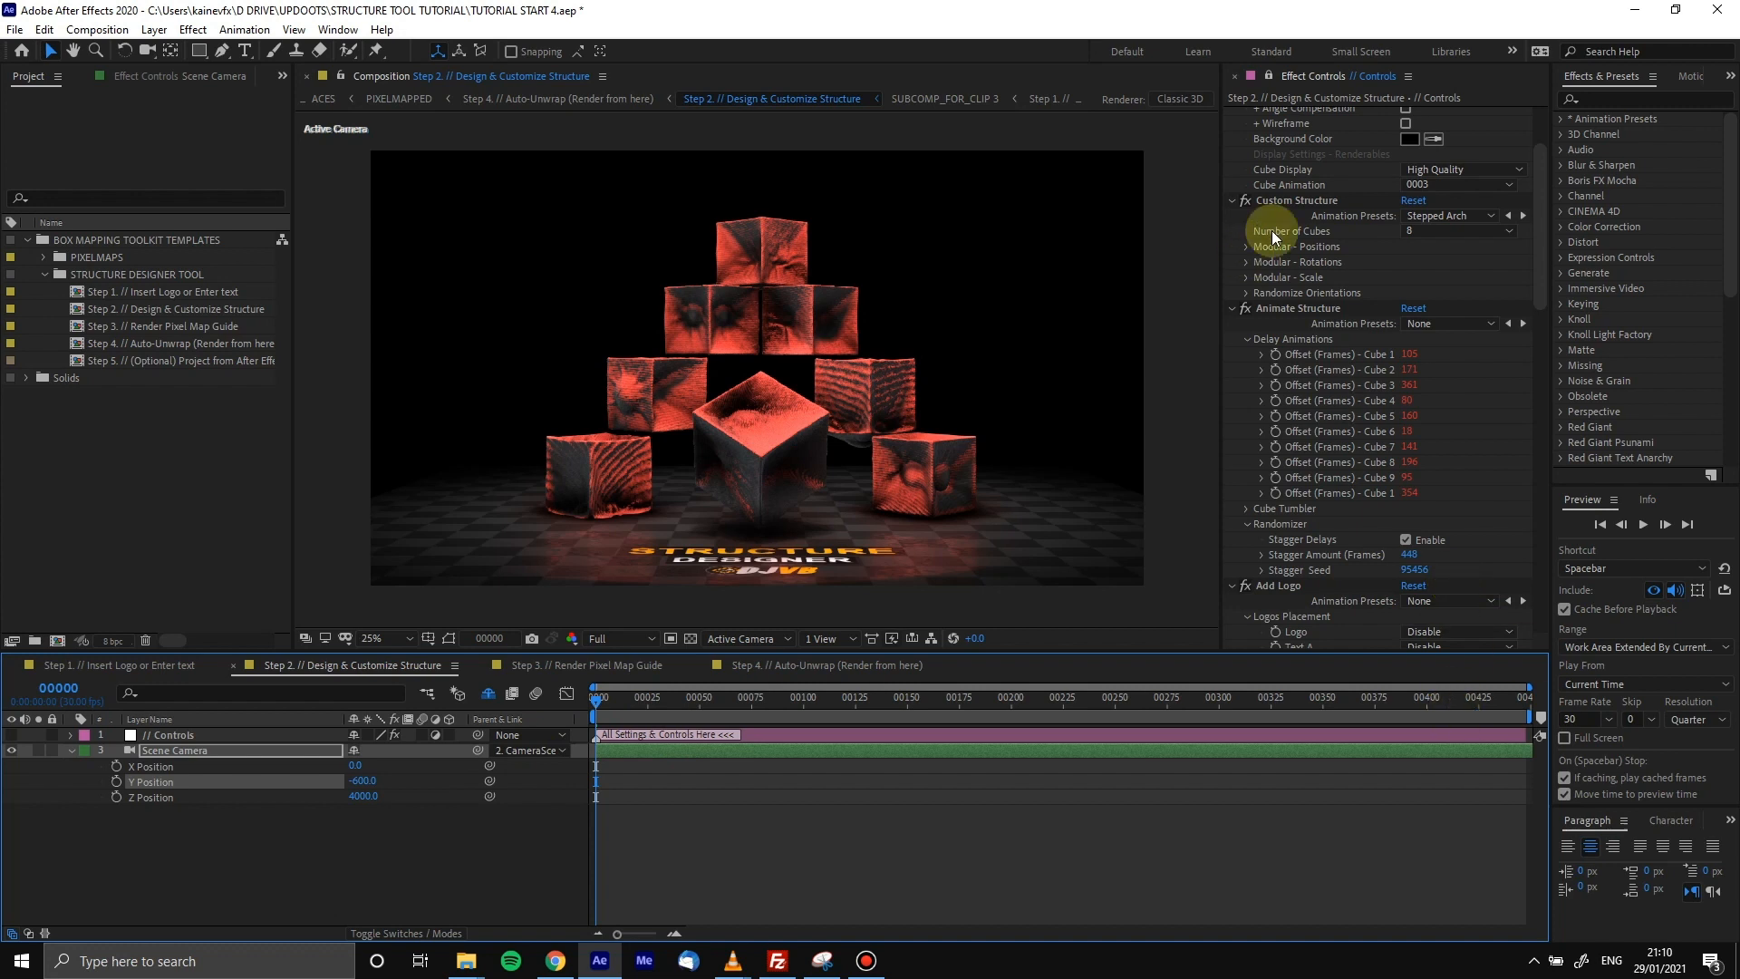
Try Cube Animations 0019, 0030 and 0033 on the stepped arch structure
left_click(1421, 187)
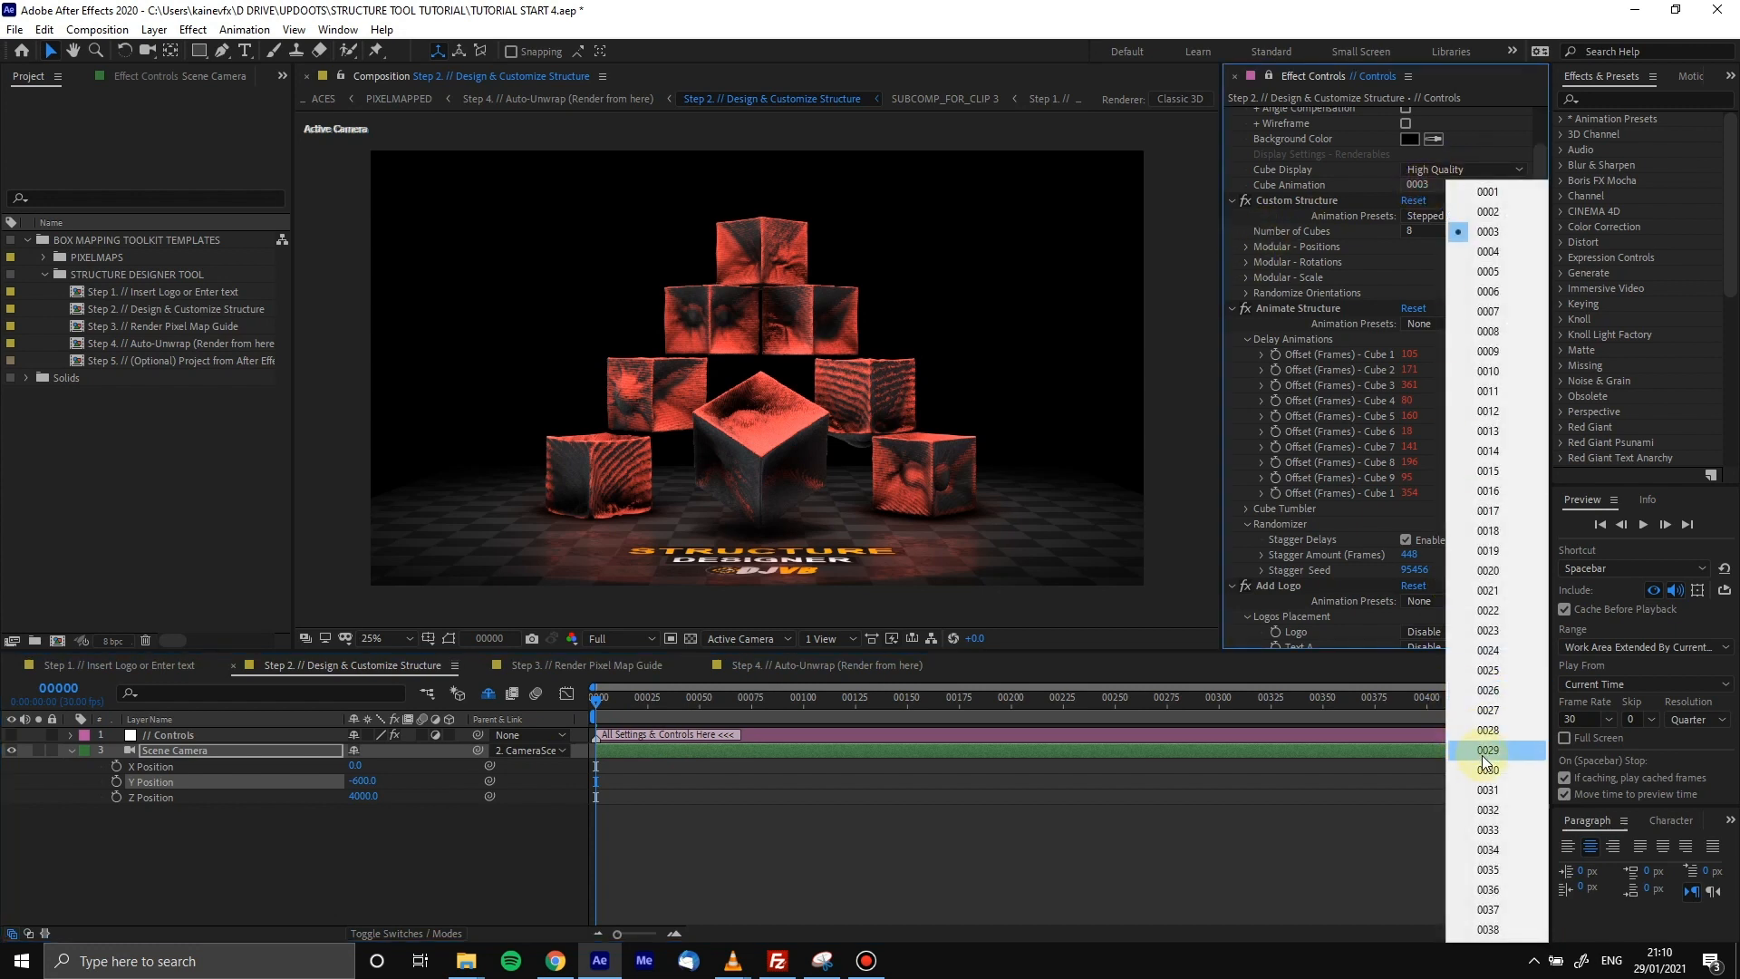
left_click(1483, 551)
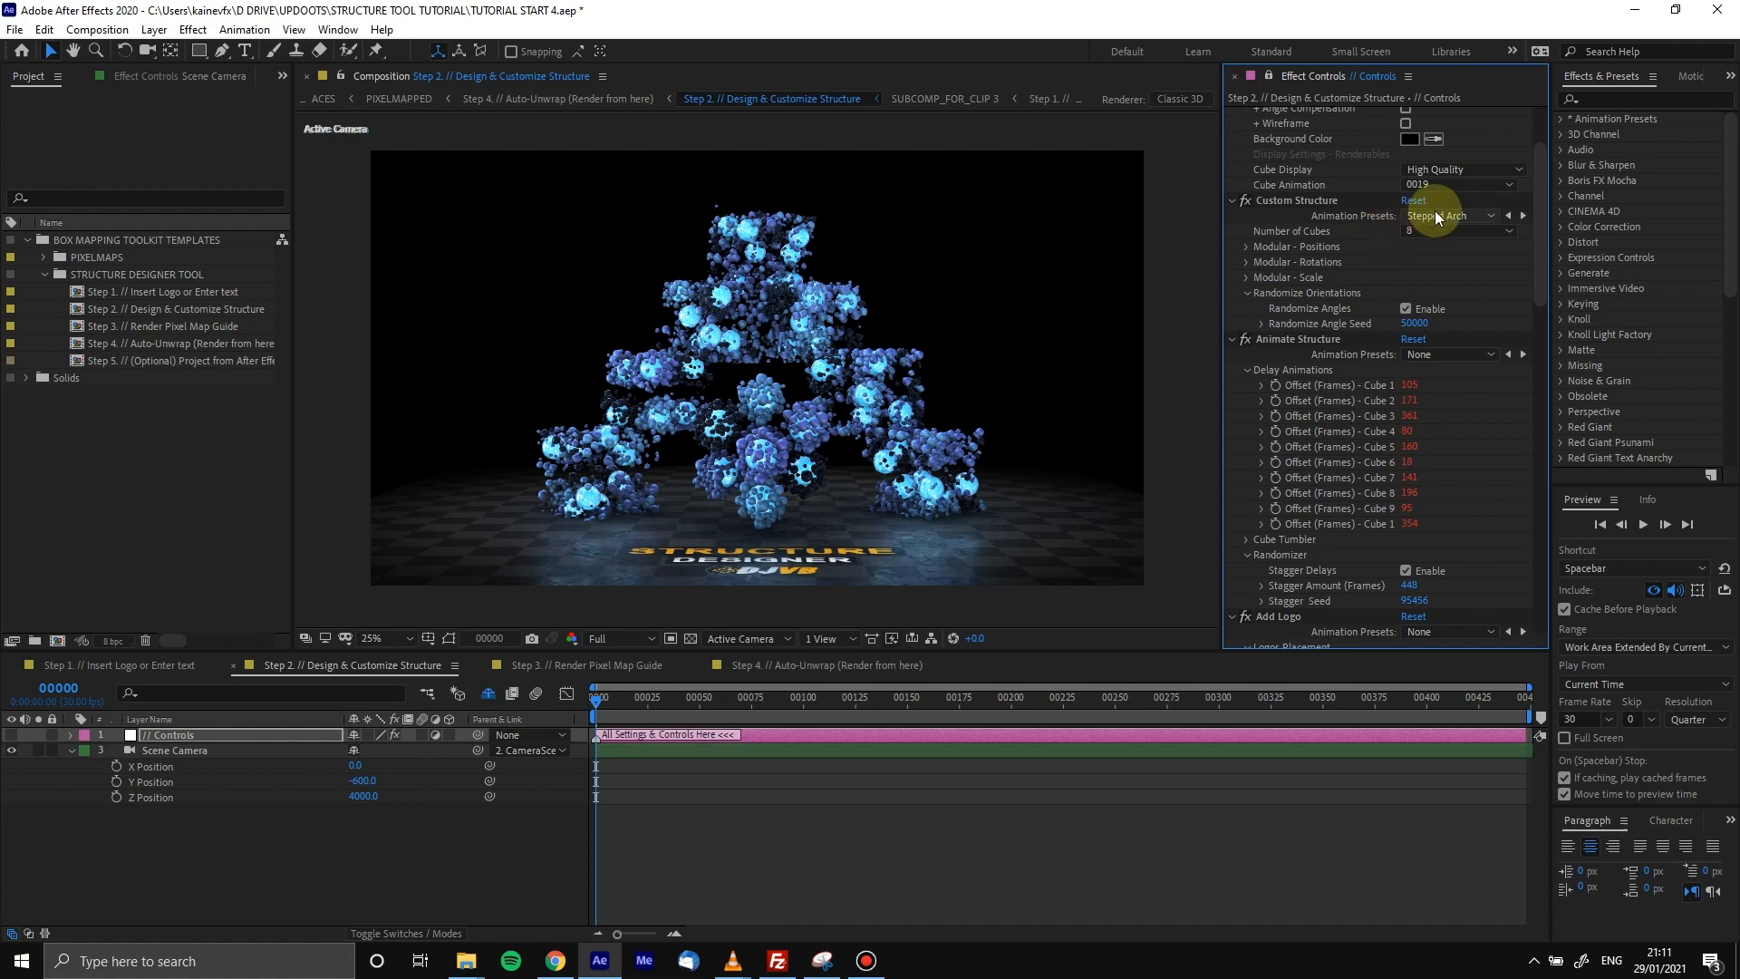
left_click(1436, 185)
left_click(1478, 359)
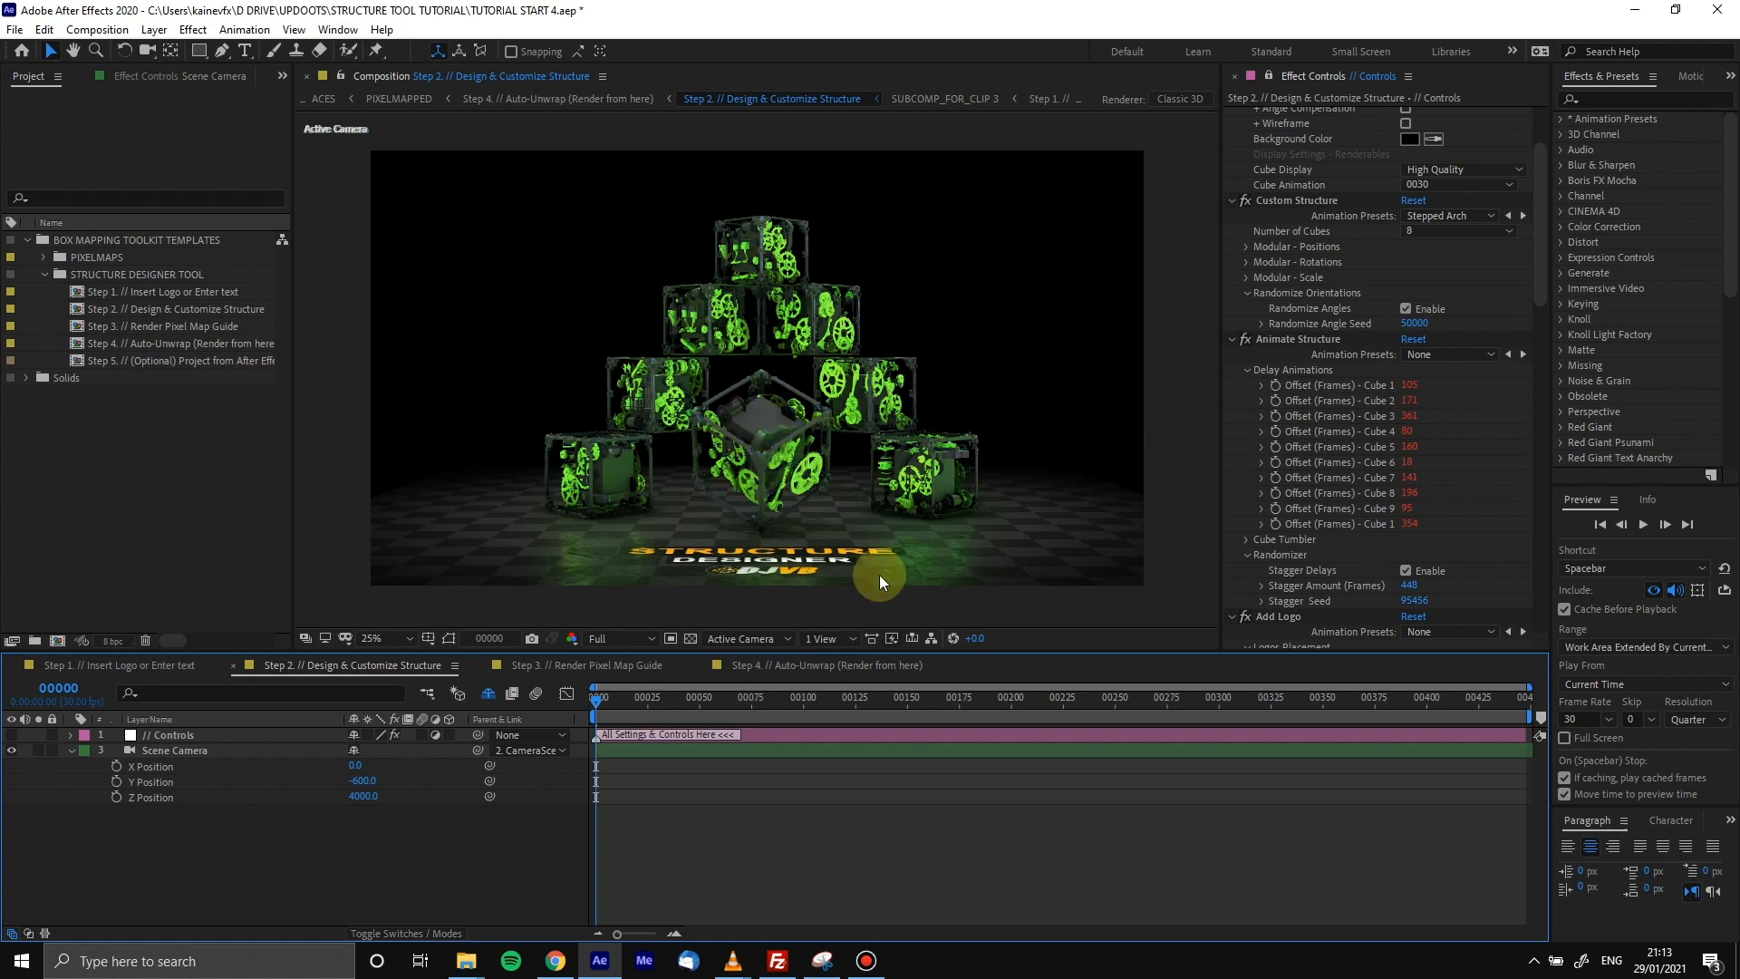
left_click(1443, 185)
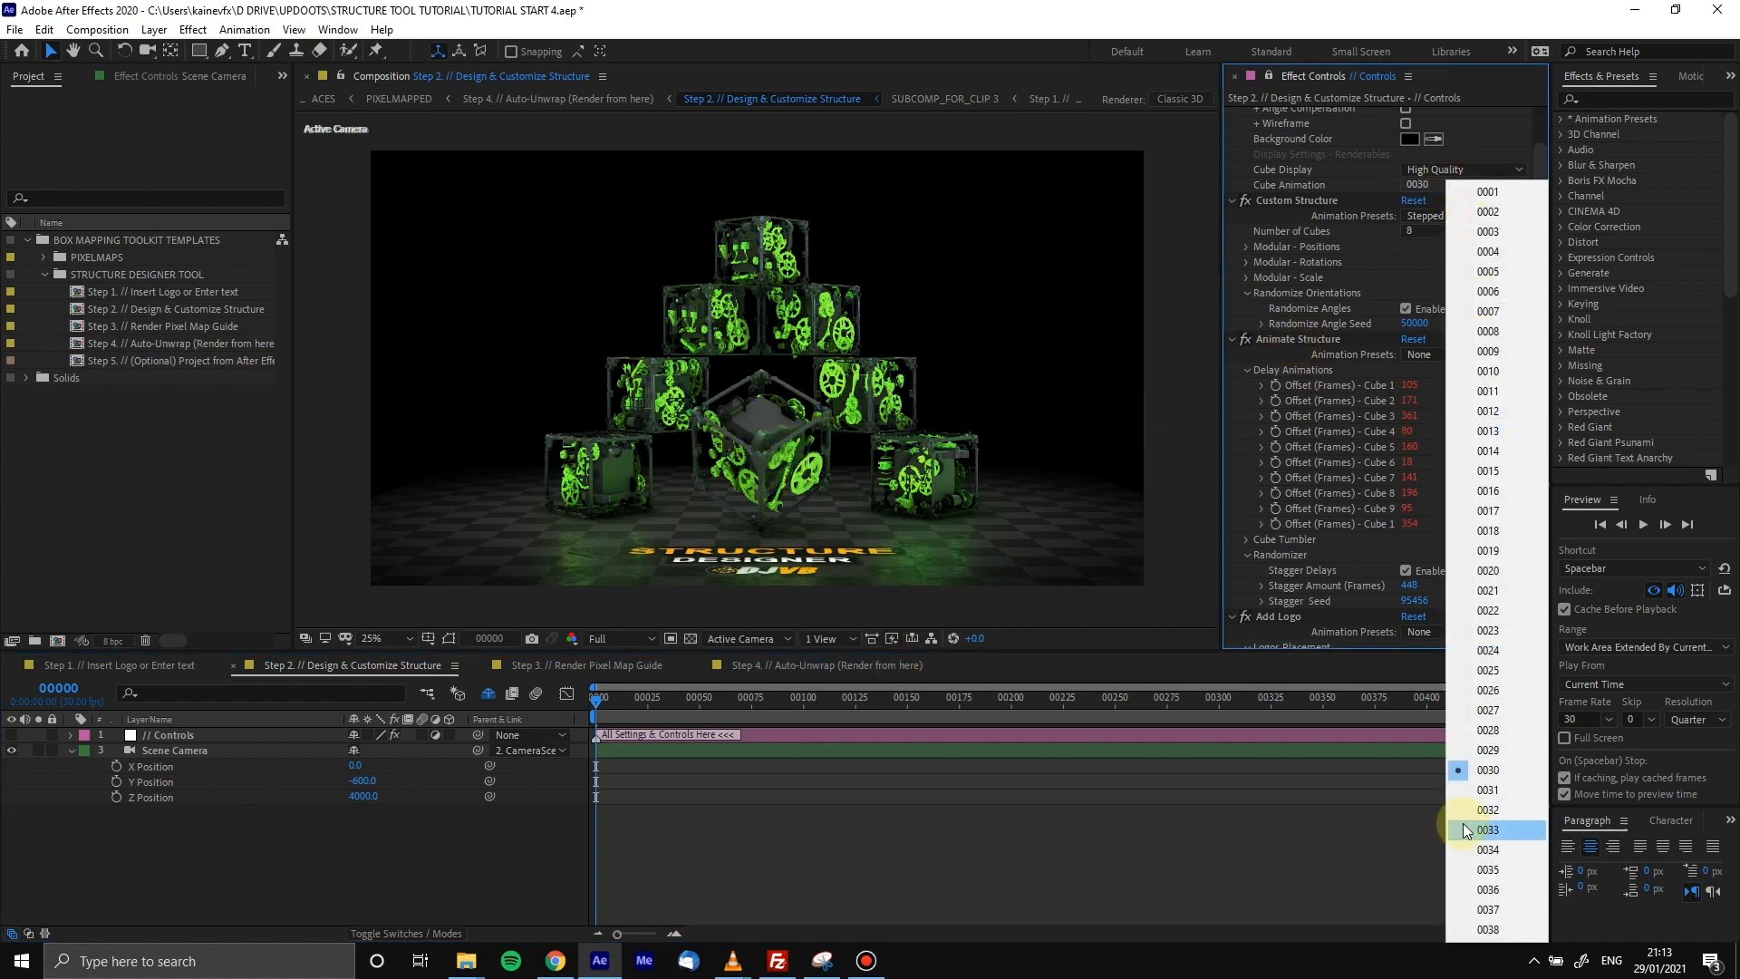
left_click(1487, 830)
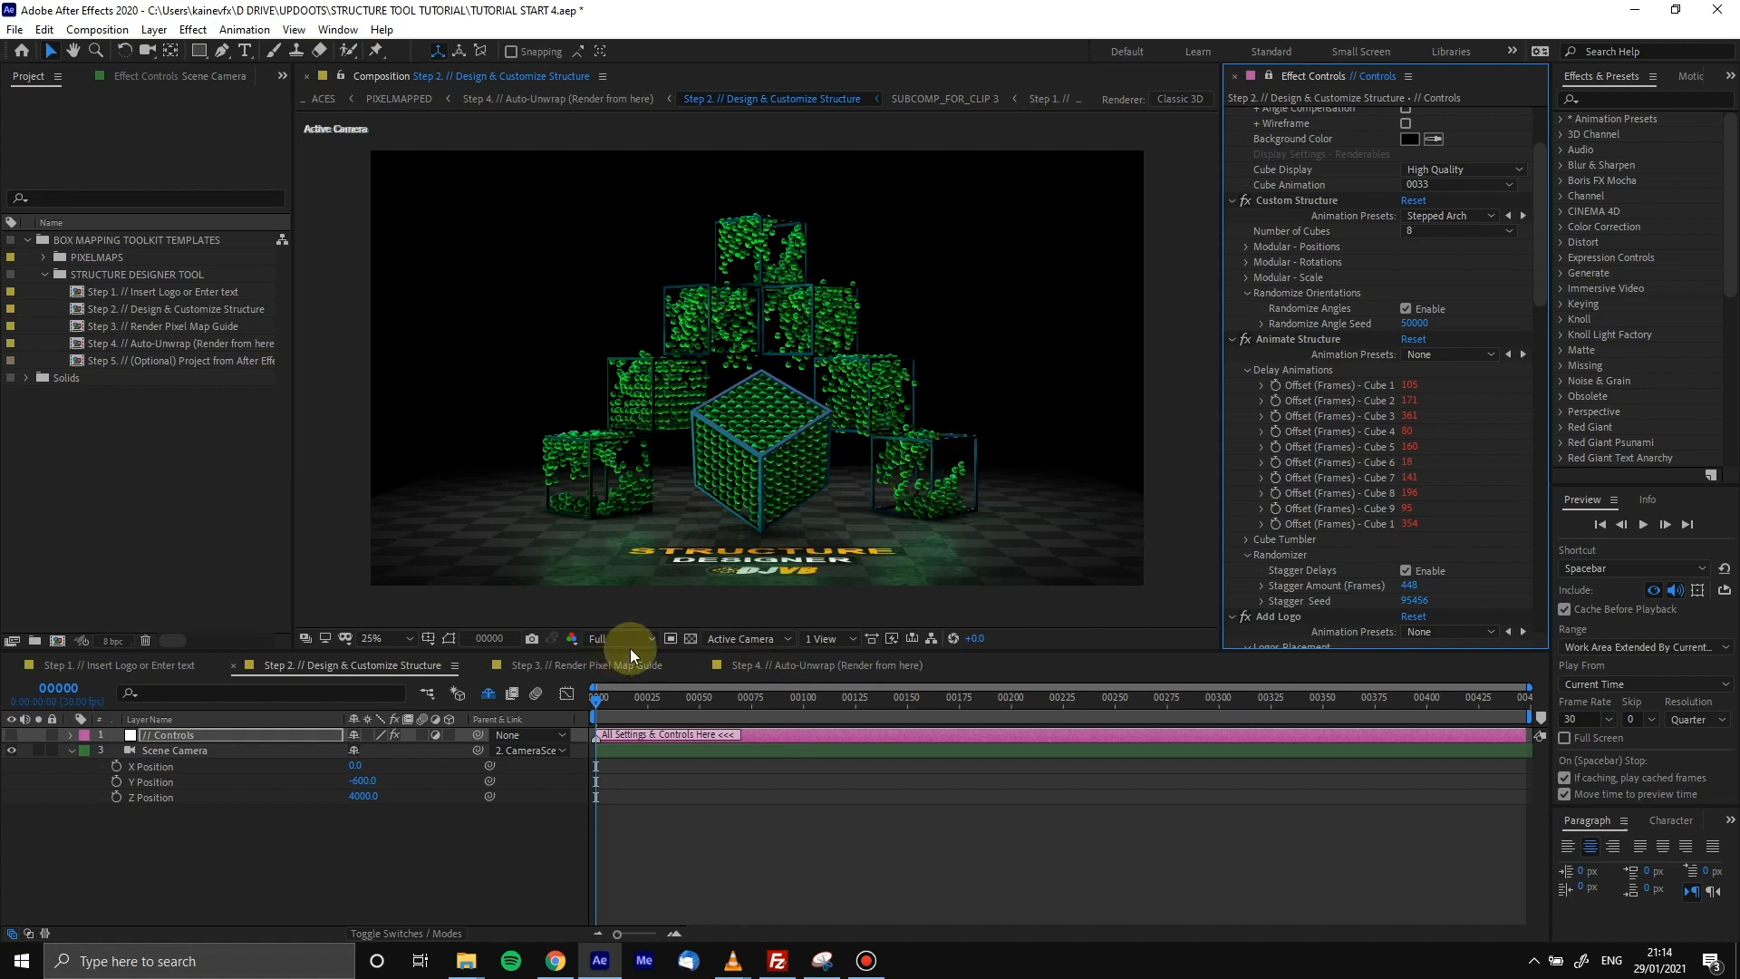
Make the composition viewer taller by shrinking the timeline and set Cube Animation to 0031
left_click_drag(622, 652, 620, 736)
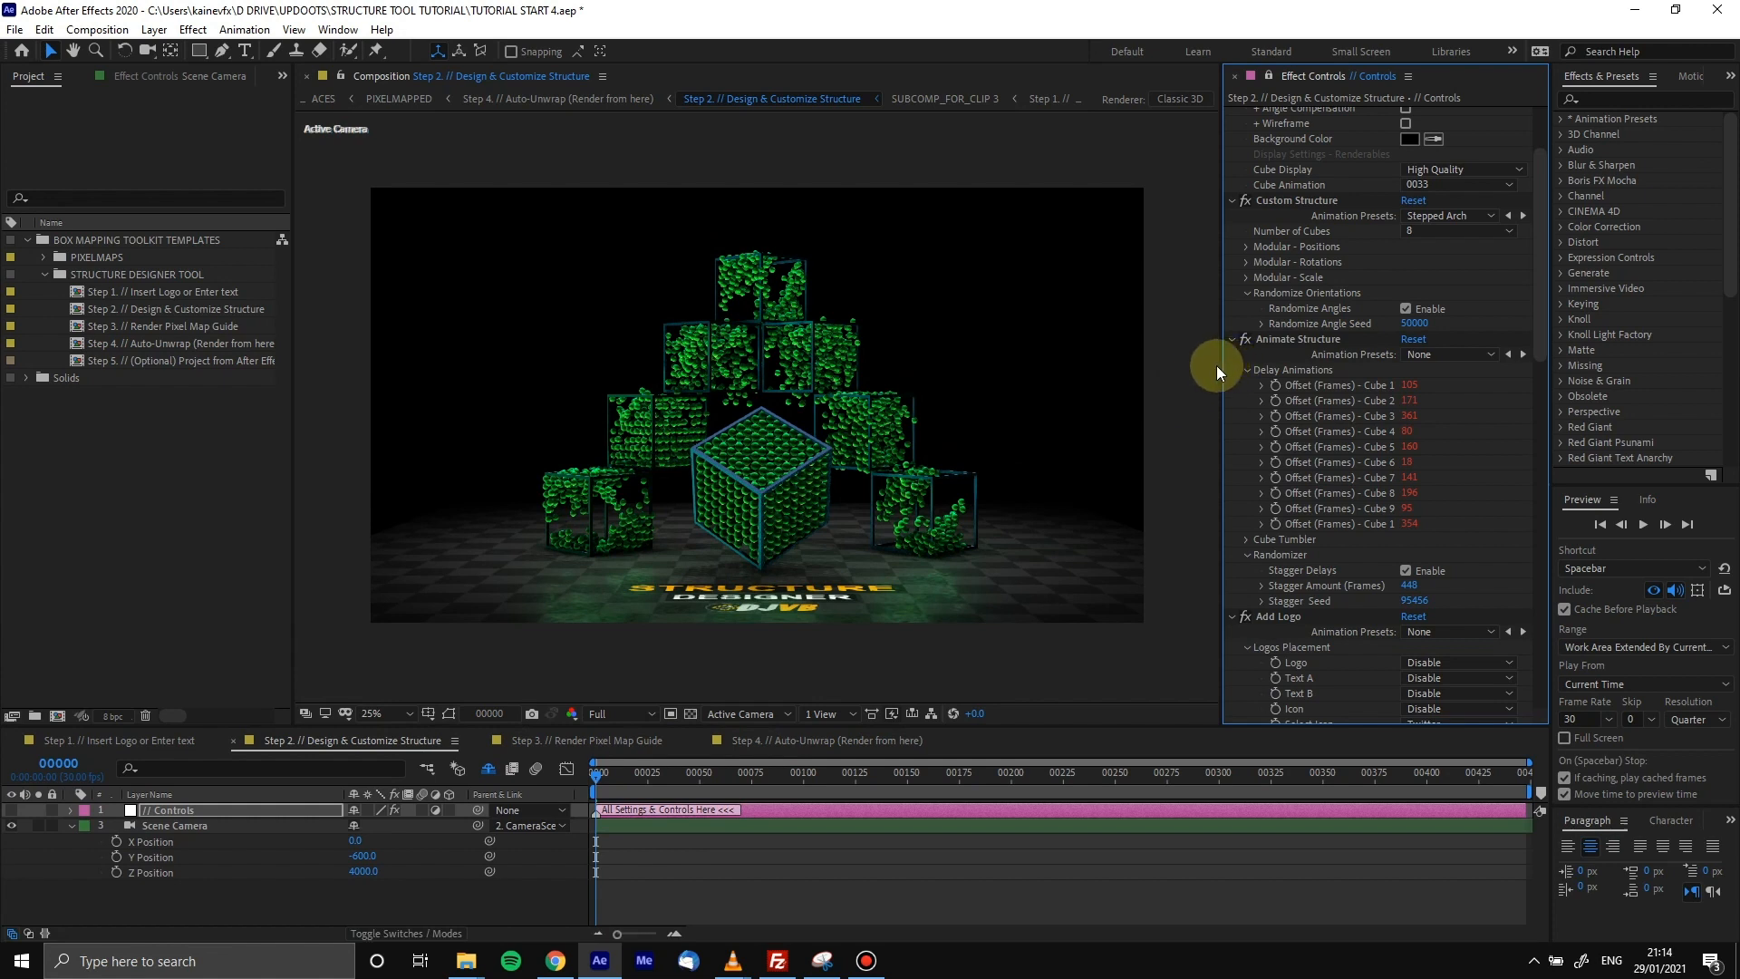
left_click_drag(1217, 366, 1252, 367)
left_click_drag(1266, 362, 1225, 372)
left_click(1426, 182)
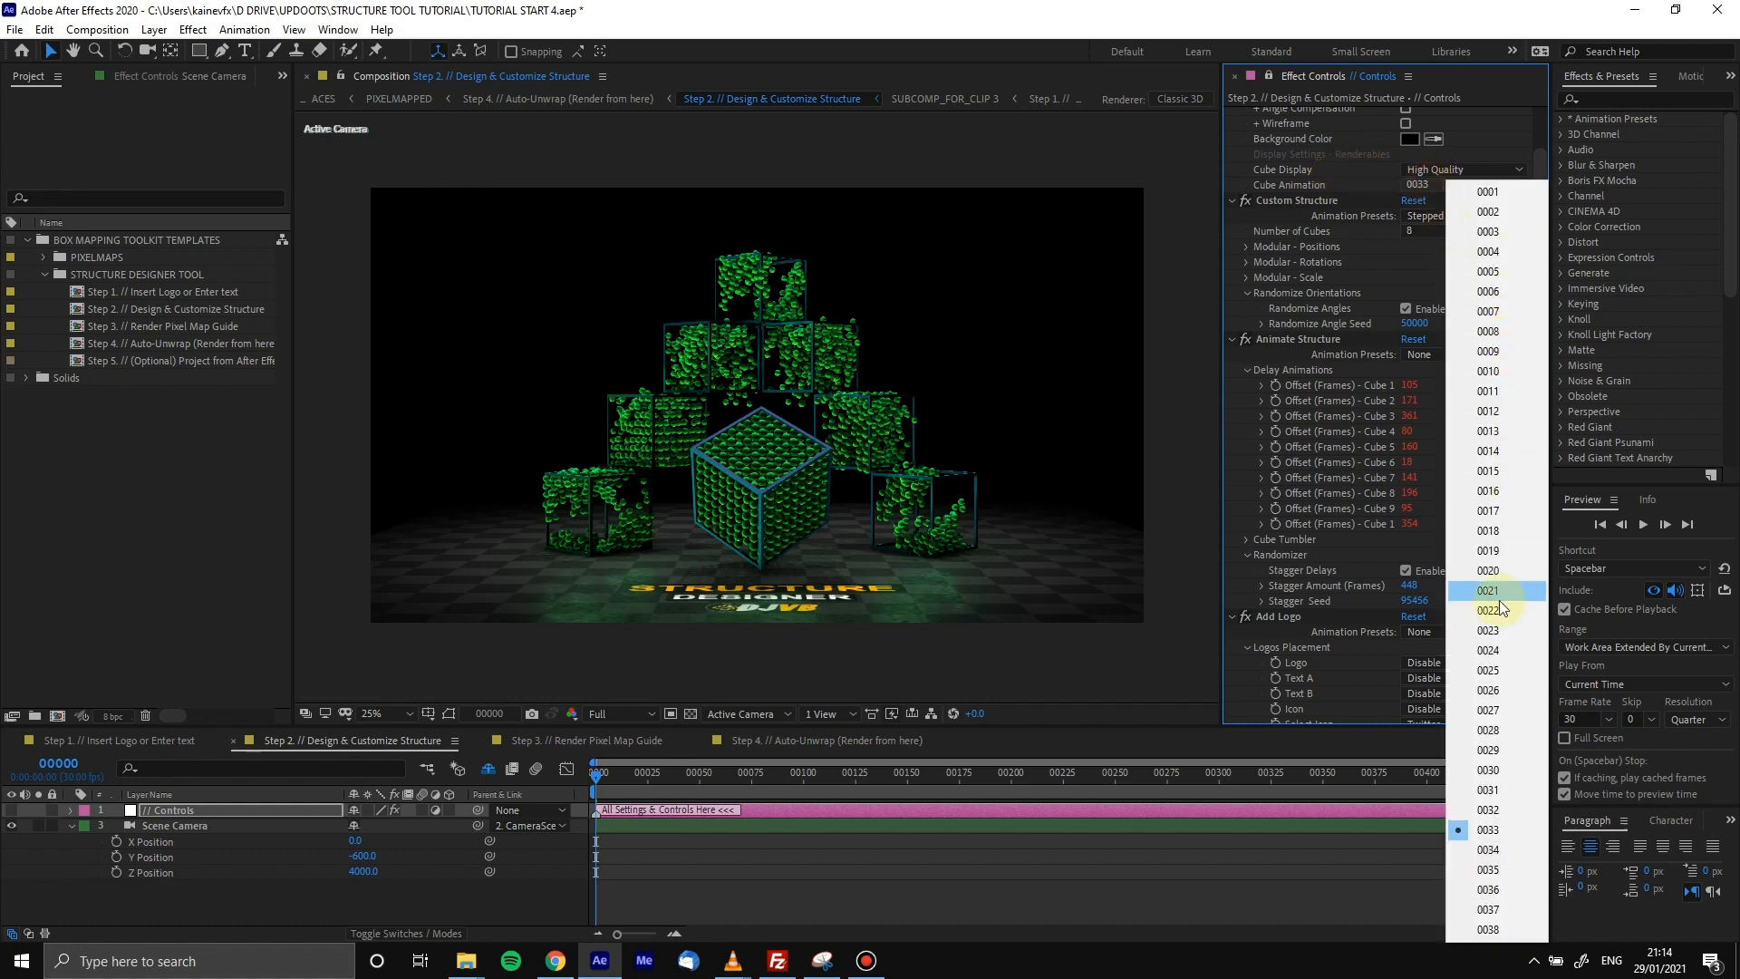
left_click(1484, 794)
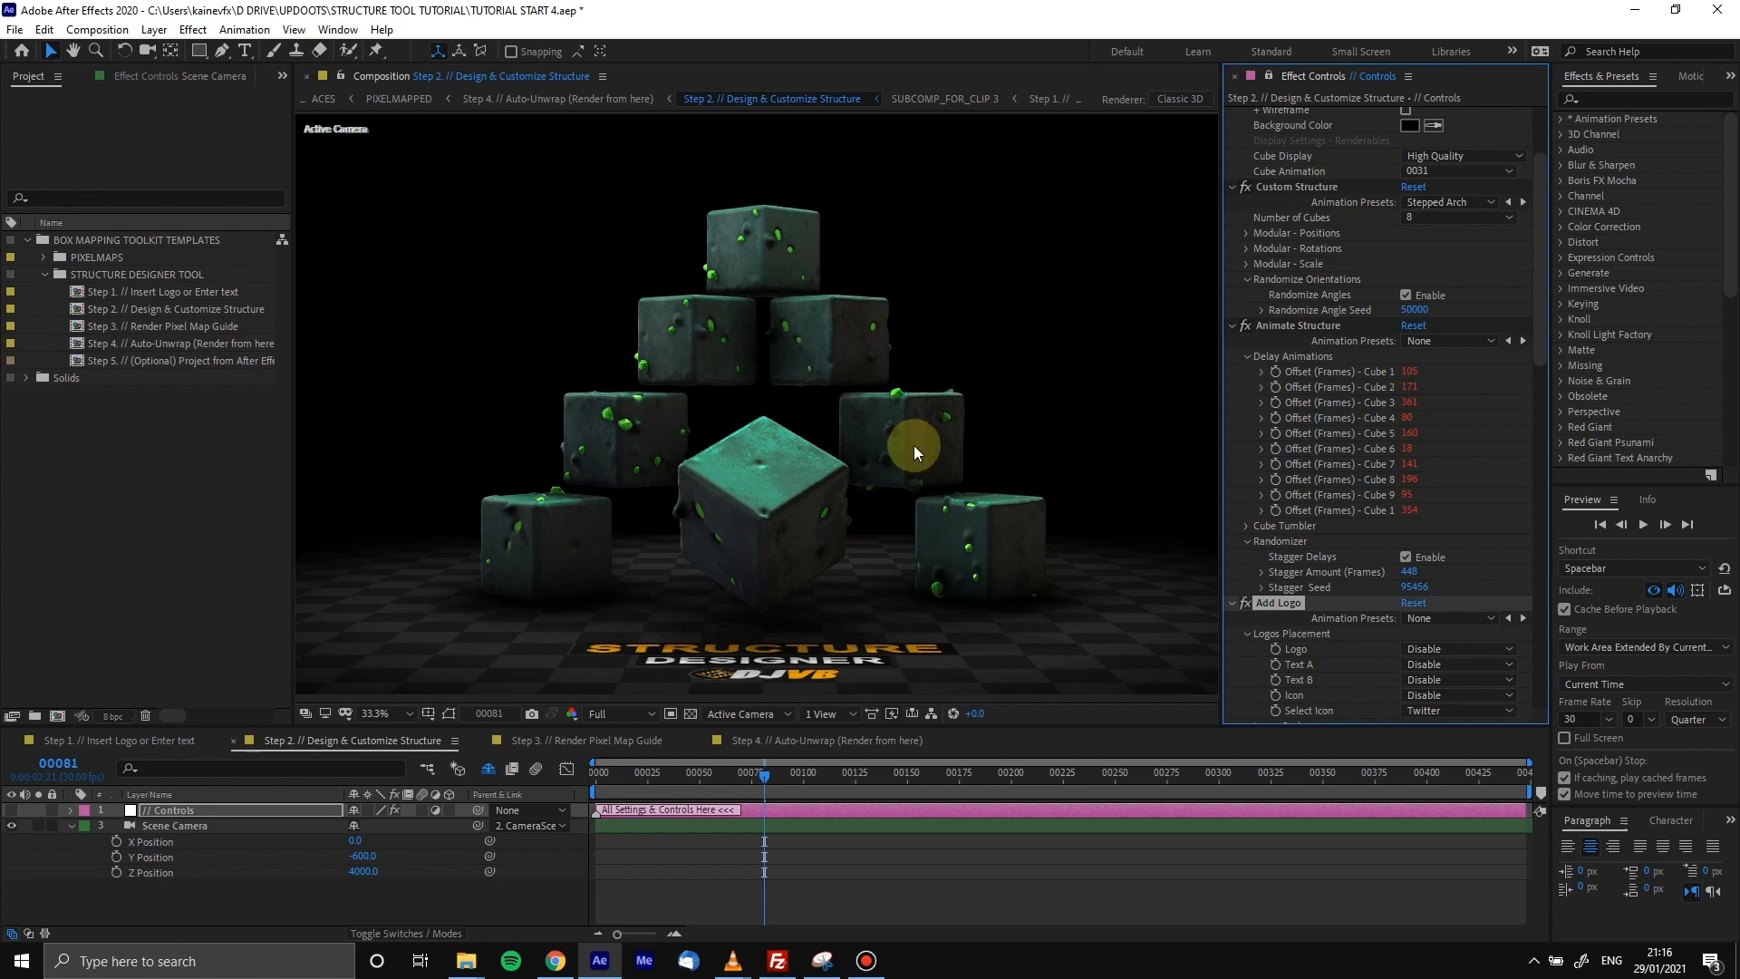
Move the playhead to frame 00168 and set the Scene Camera's X Position to 800
scroll(913, 451, "down", 3)
scroll(912, 448, "up", 3)
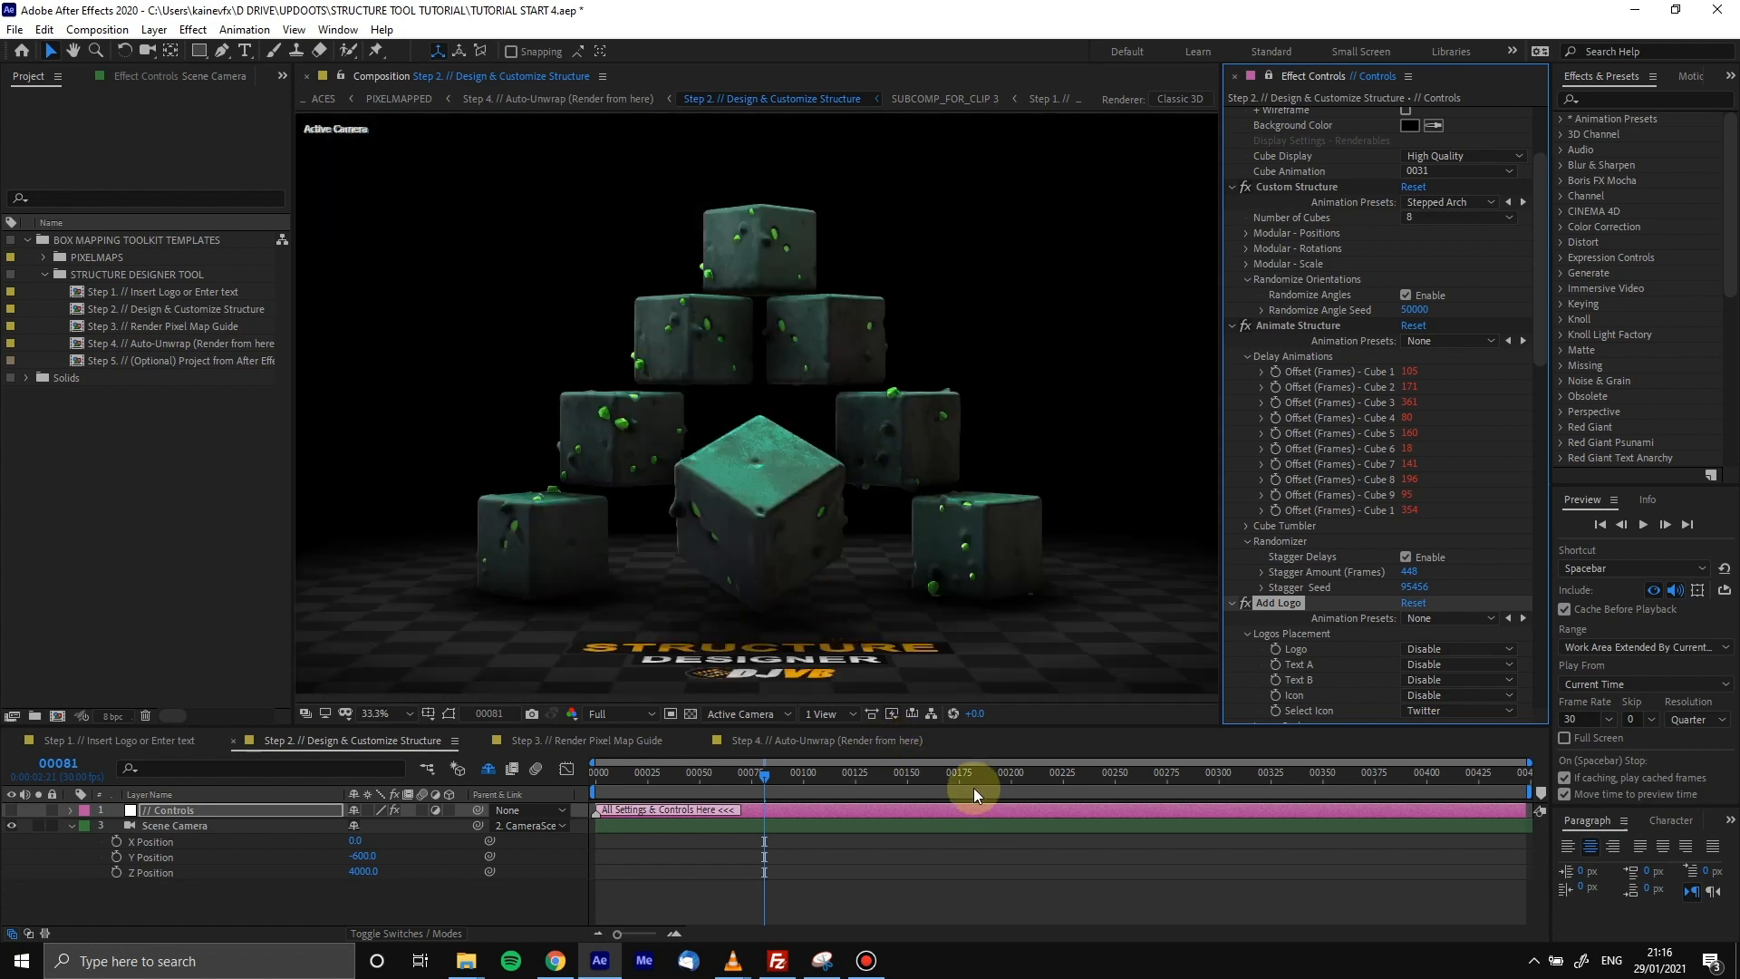
left_click(943, 783)
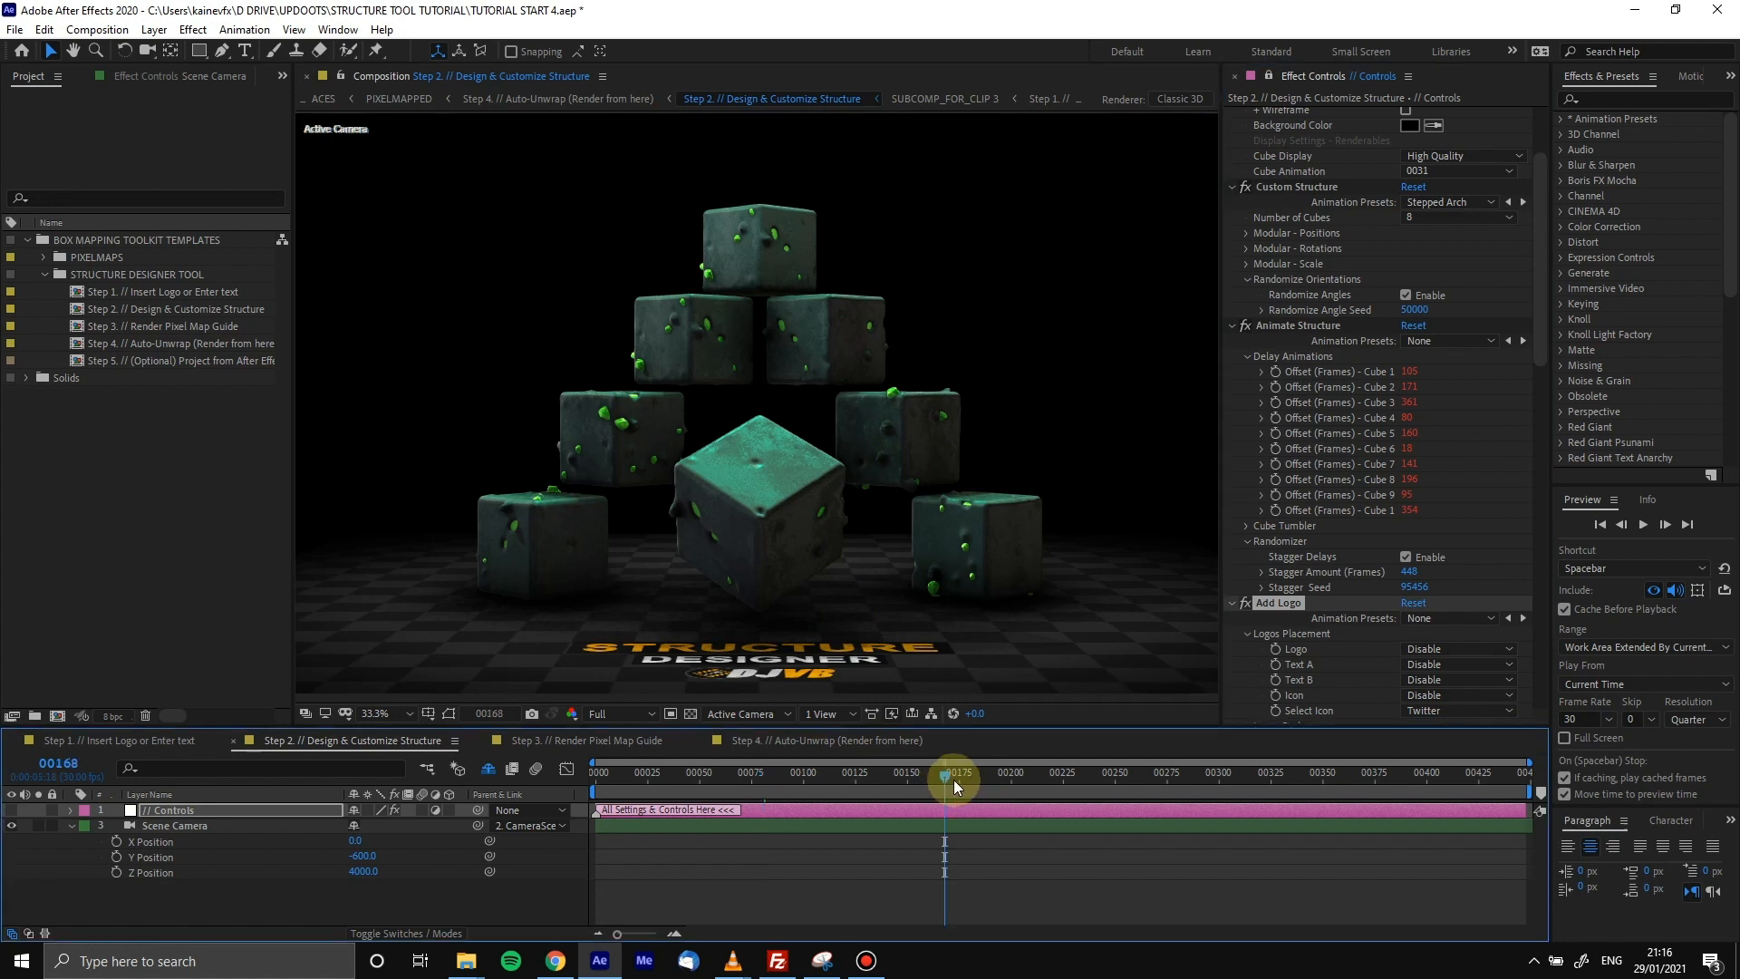
left_click(359, 841)
type("800")
key("Return")
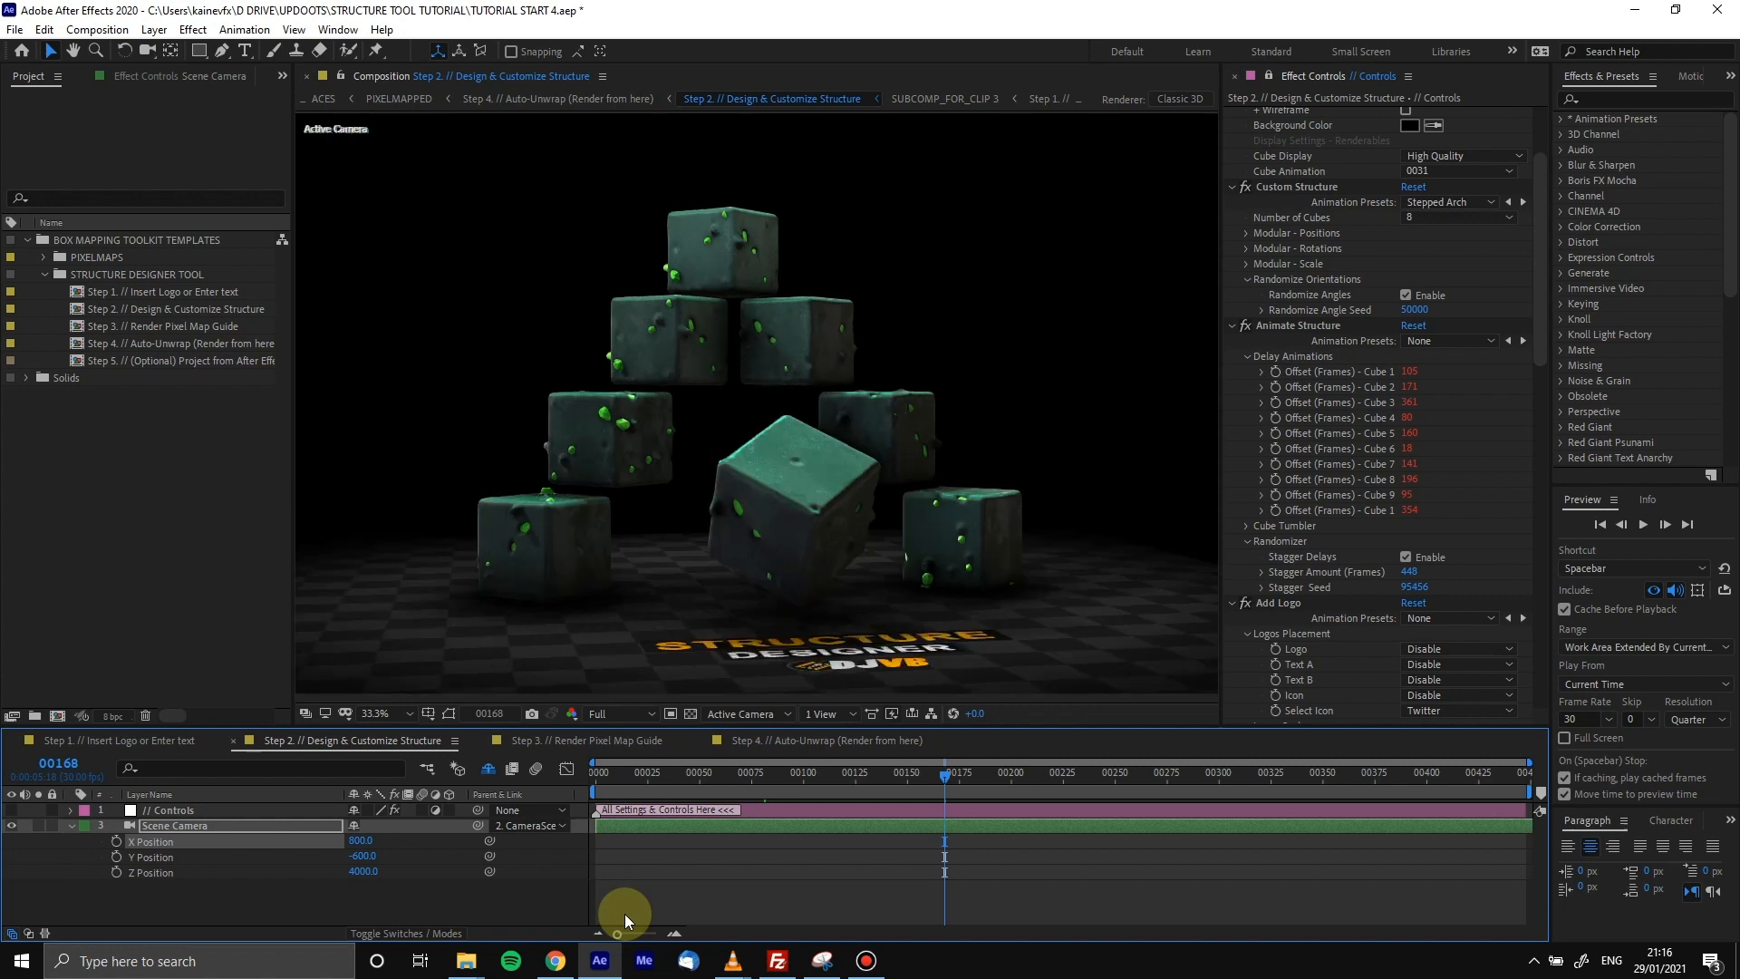
Move the playhead to frame 00254, set the Scene Camera's X Position to 0 and return to frame 00000
left_click(1124, 785)
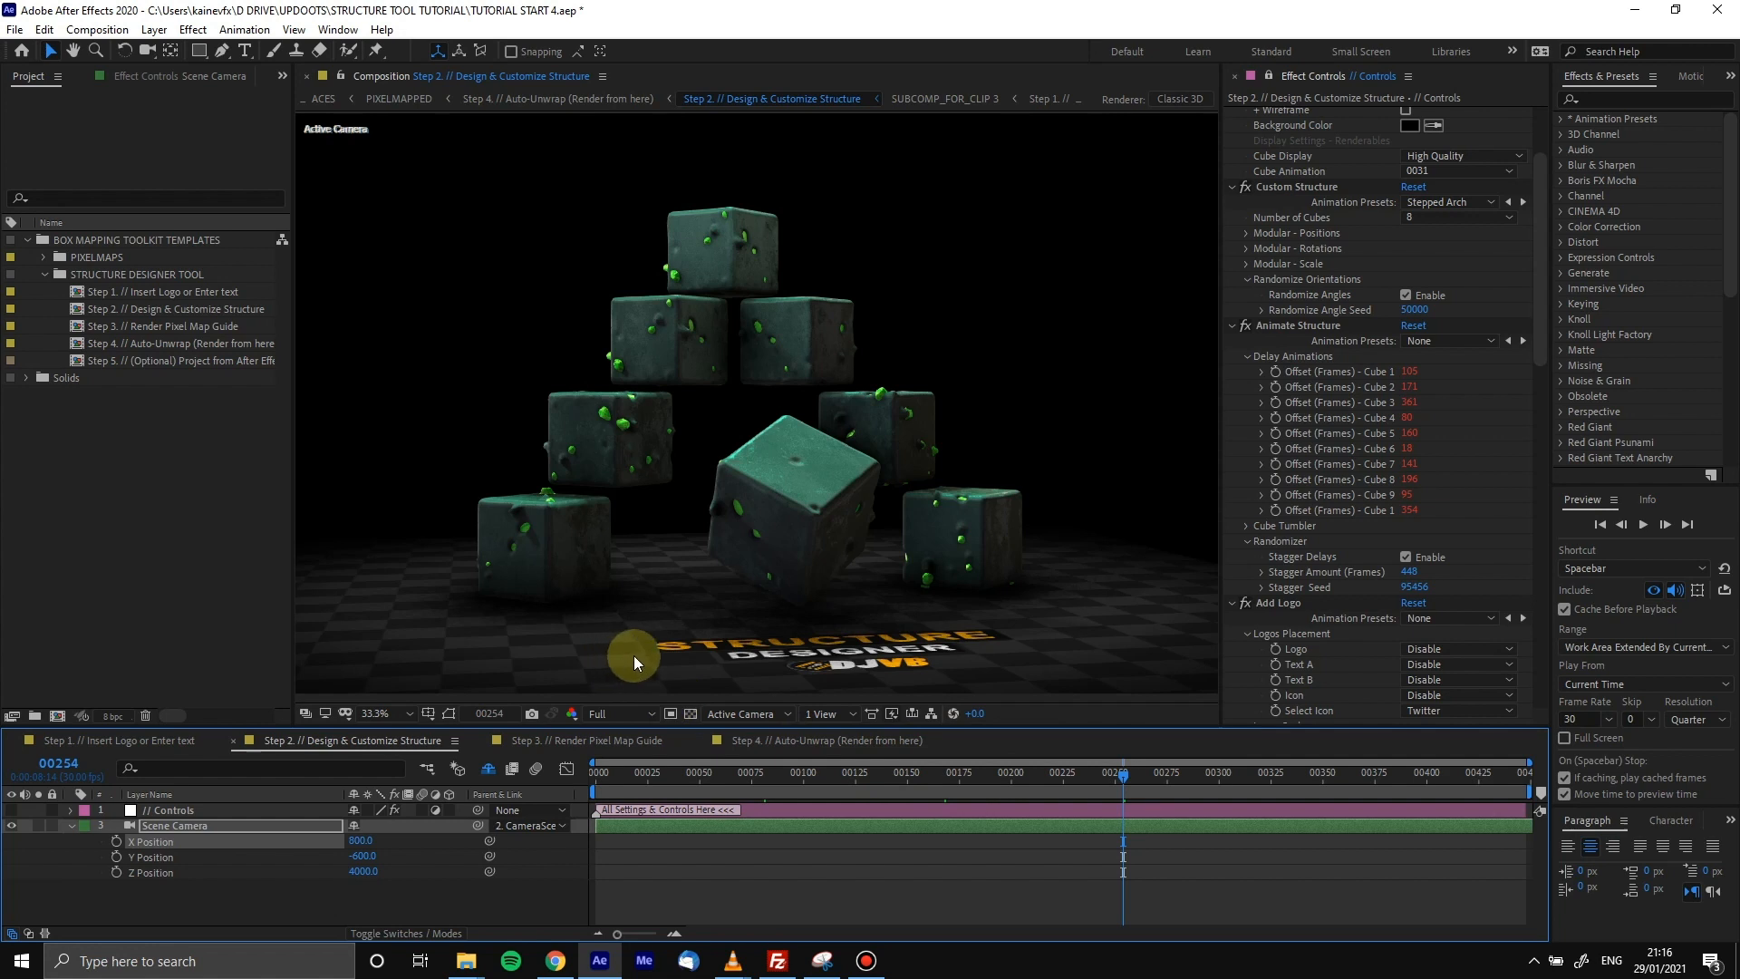
left_click(356, 841)
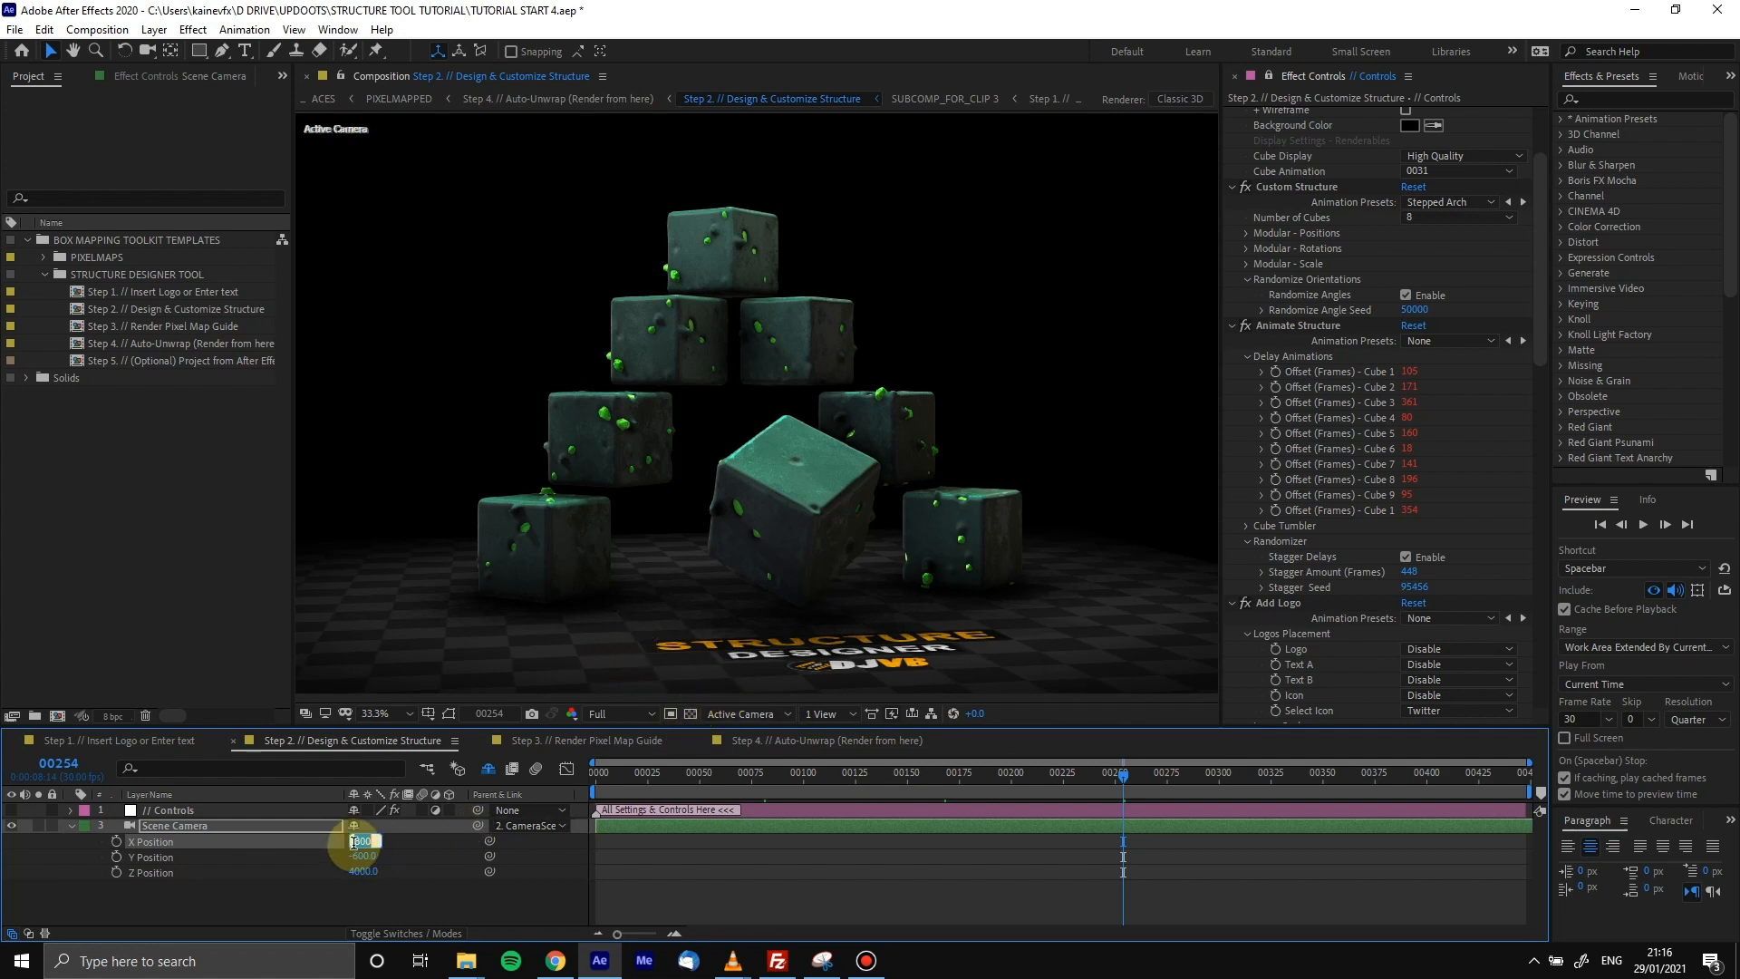
type("0")
key("Return")
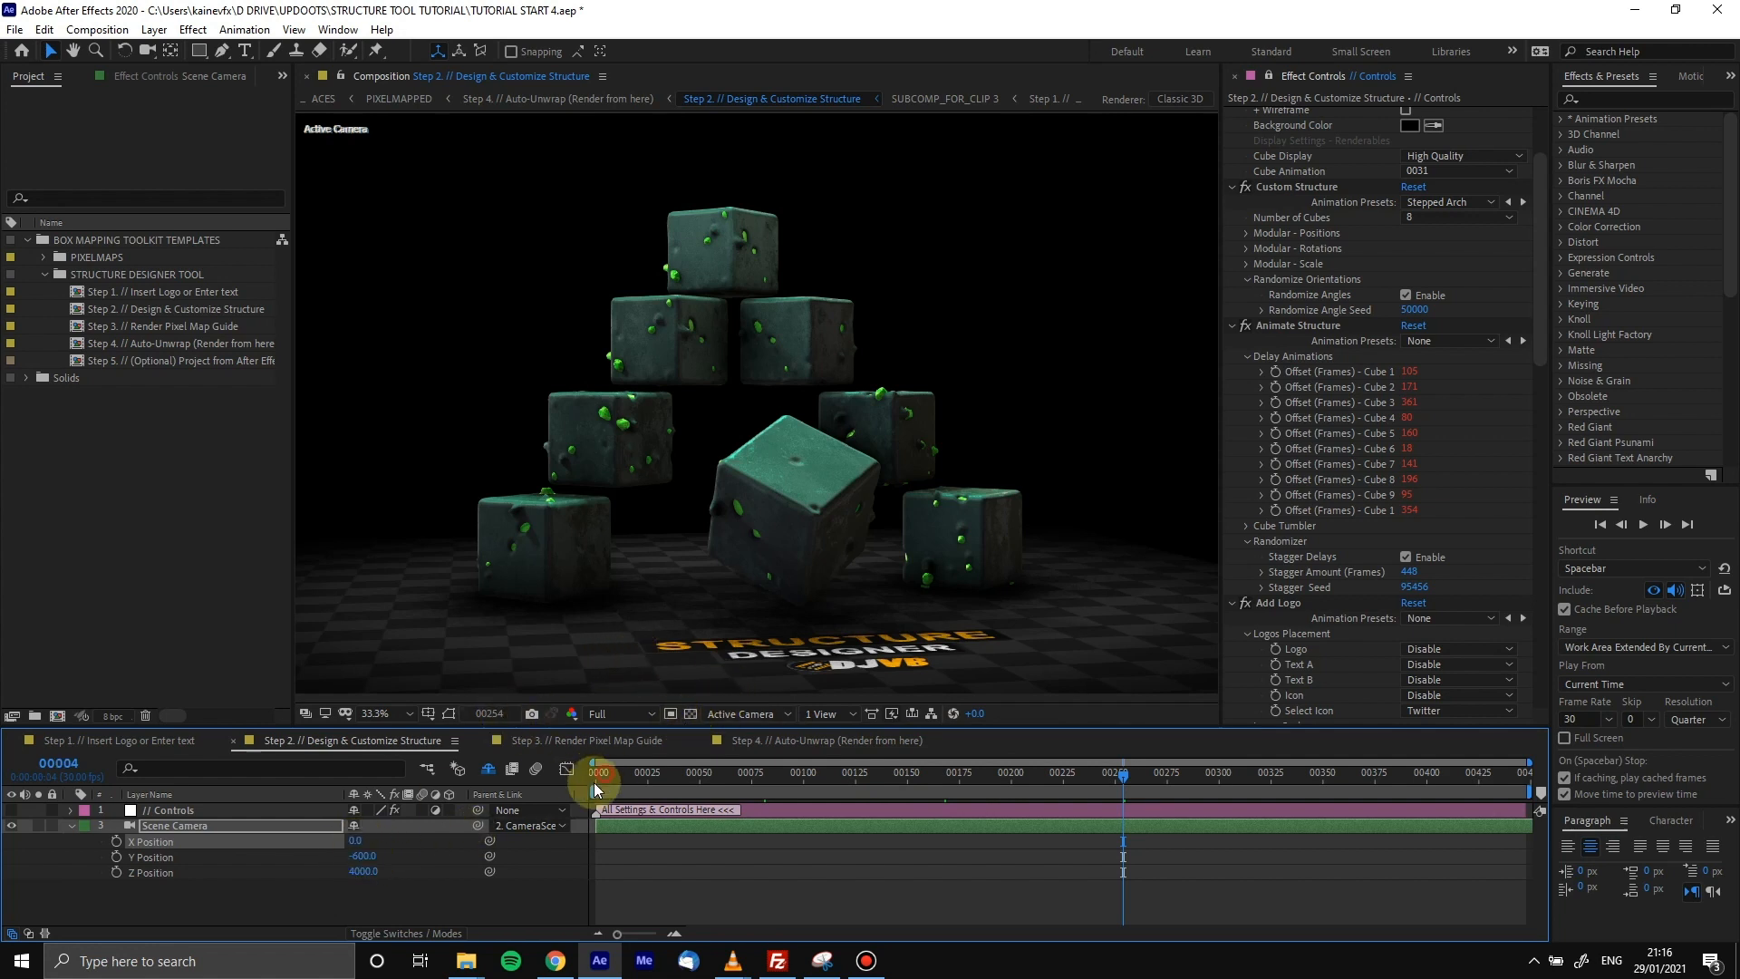
left_click(597, 773)
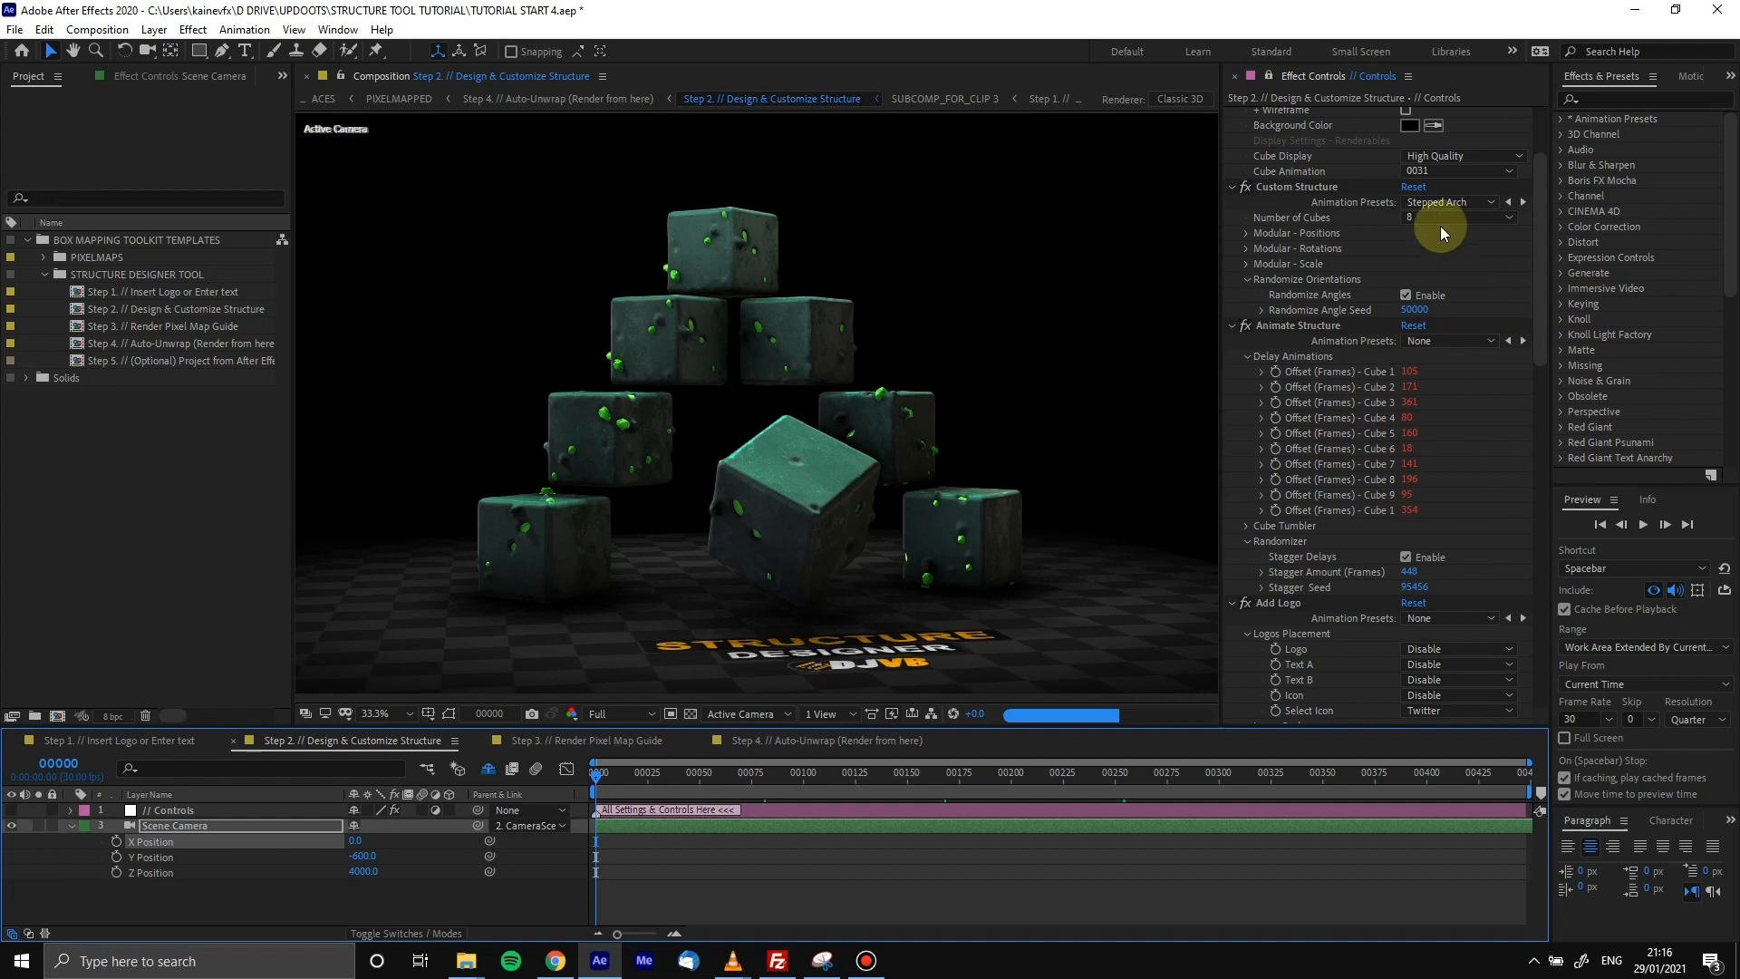
Try Cube Animation 0022 on the stepped arch and replace it with 0036
left_click(1438, 173)
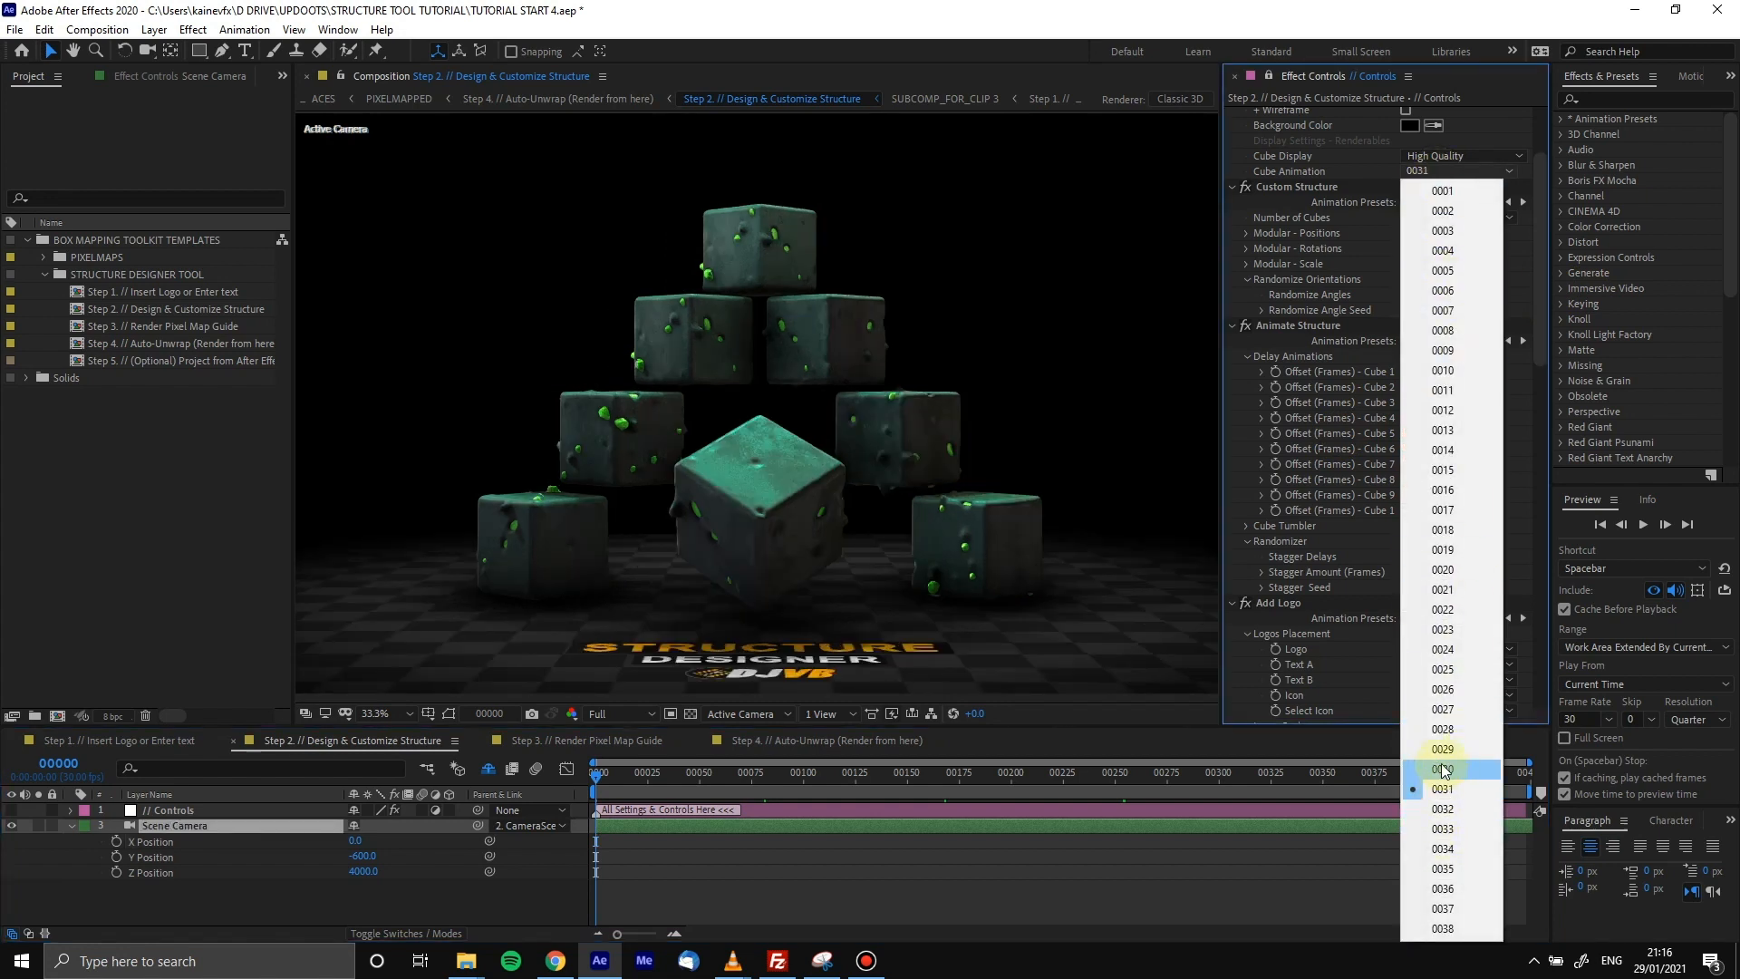
left_click(1443, 609)
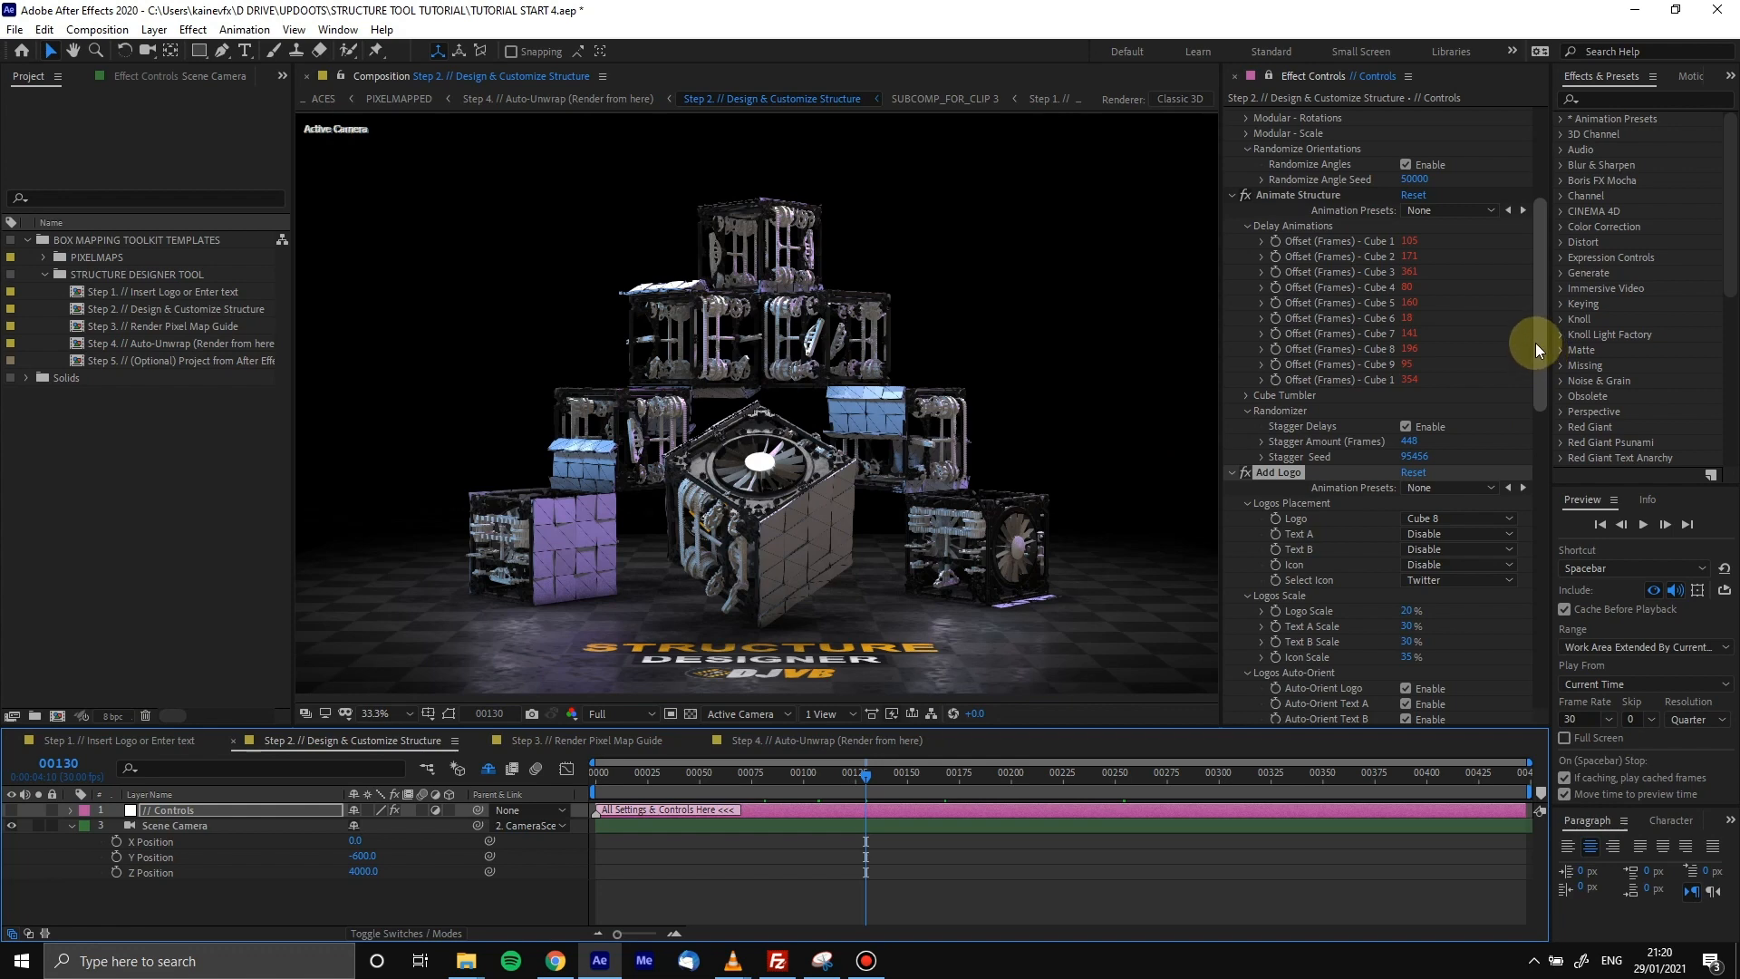
scroll(1537, 328, "up", 2)
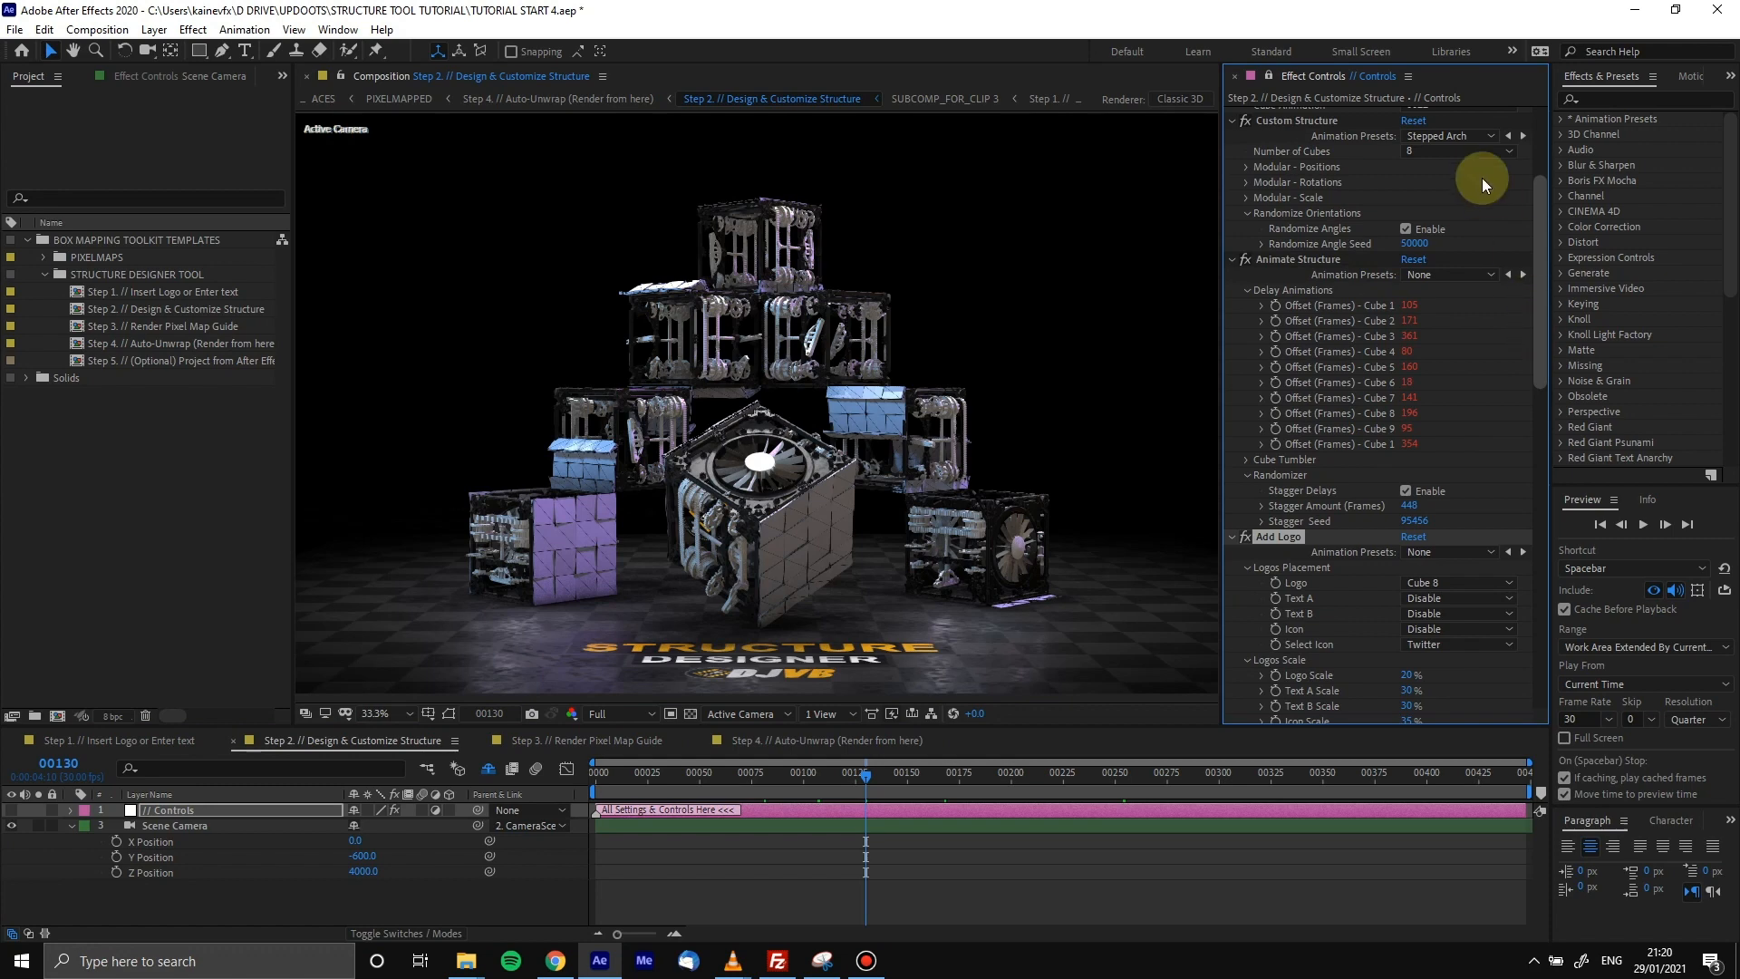
scroll(1510, 198, "up", 1)
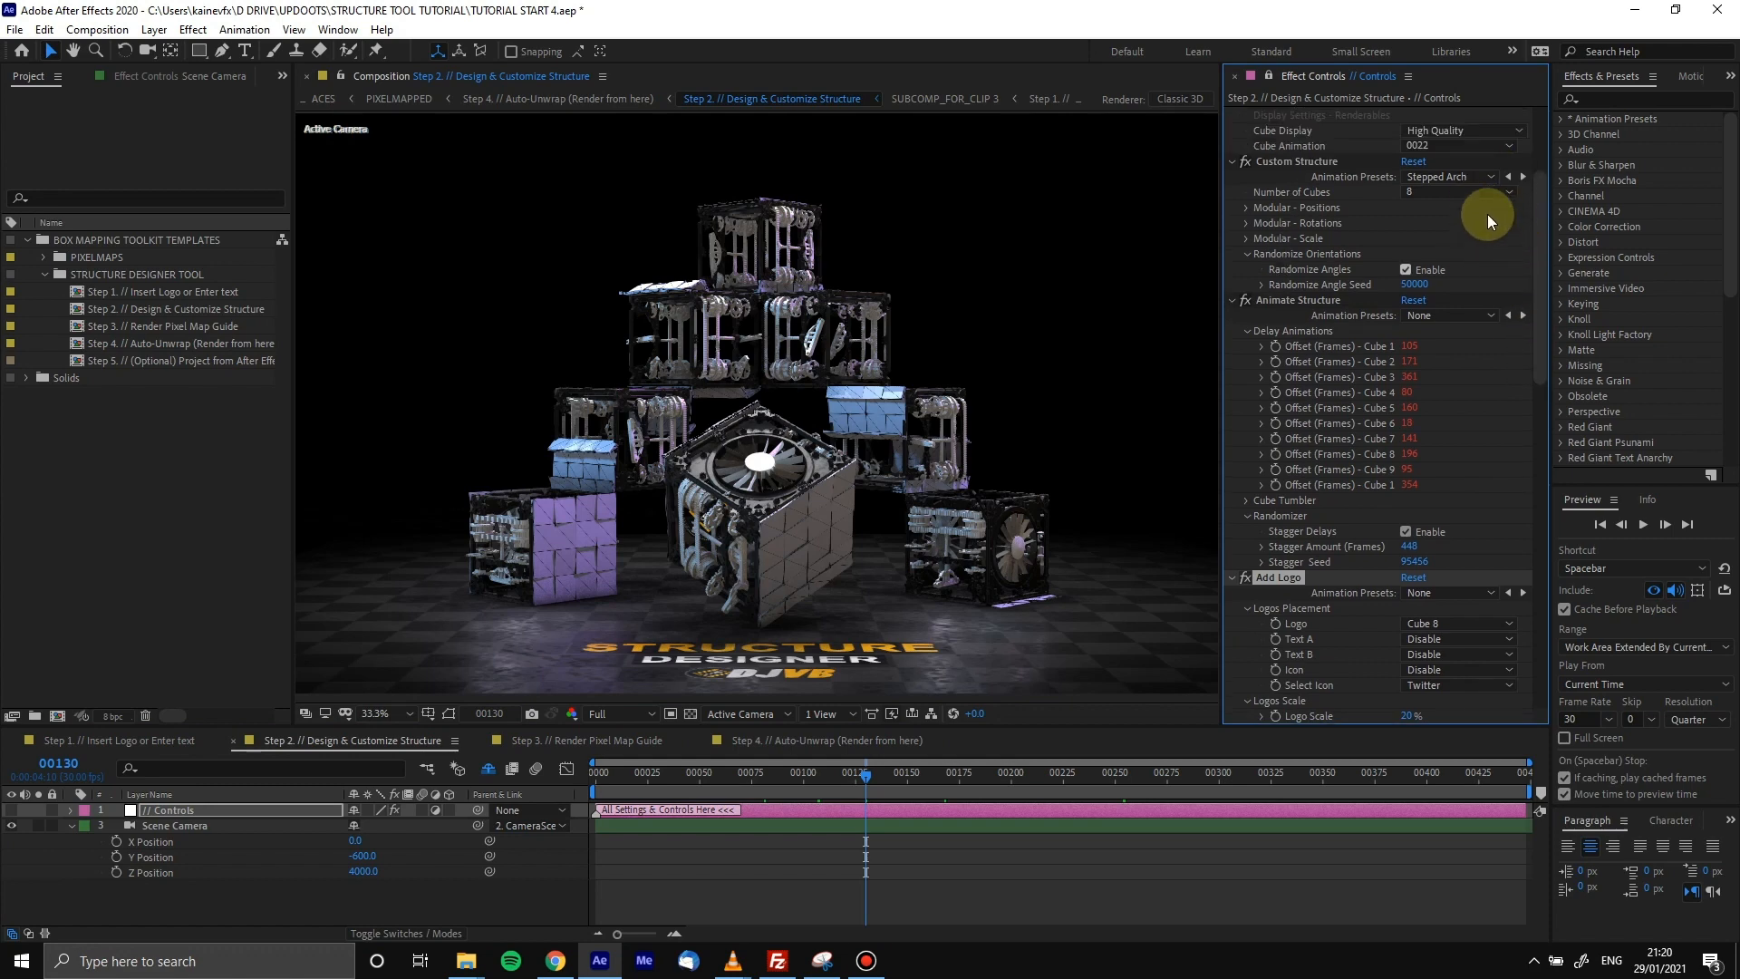
left_click(1433, 146)
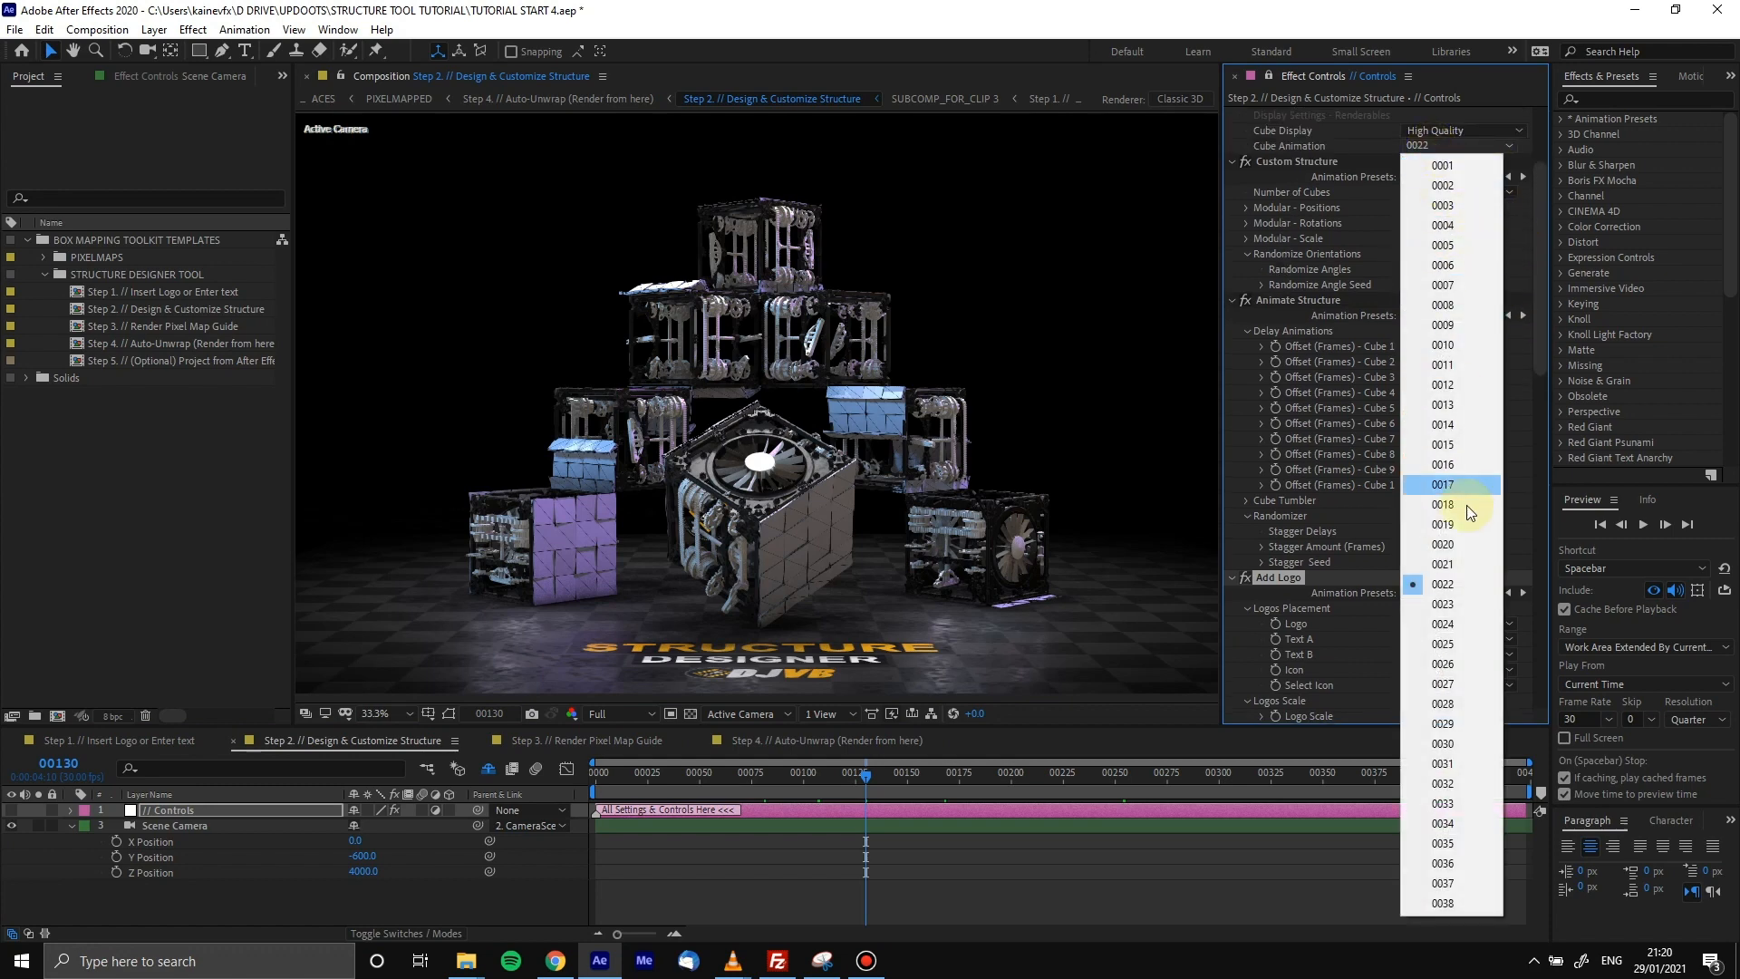
left_click(1447, 865)
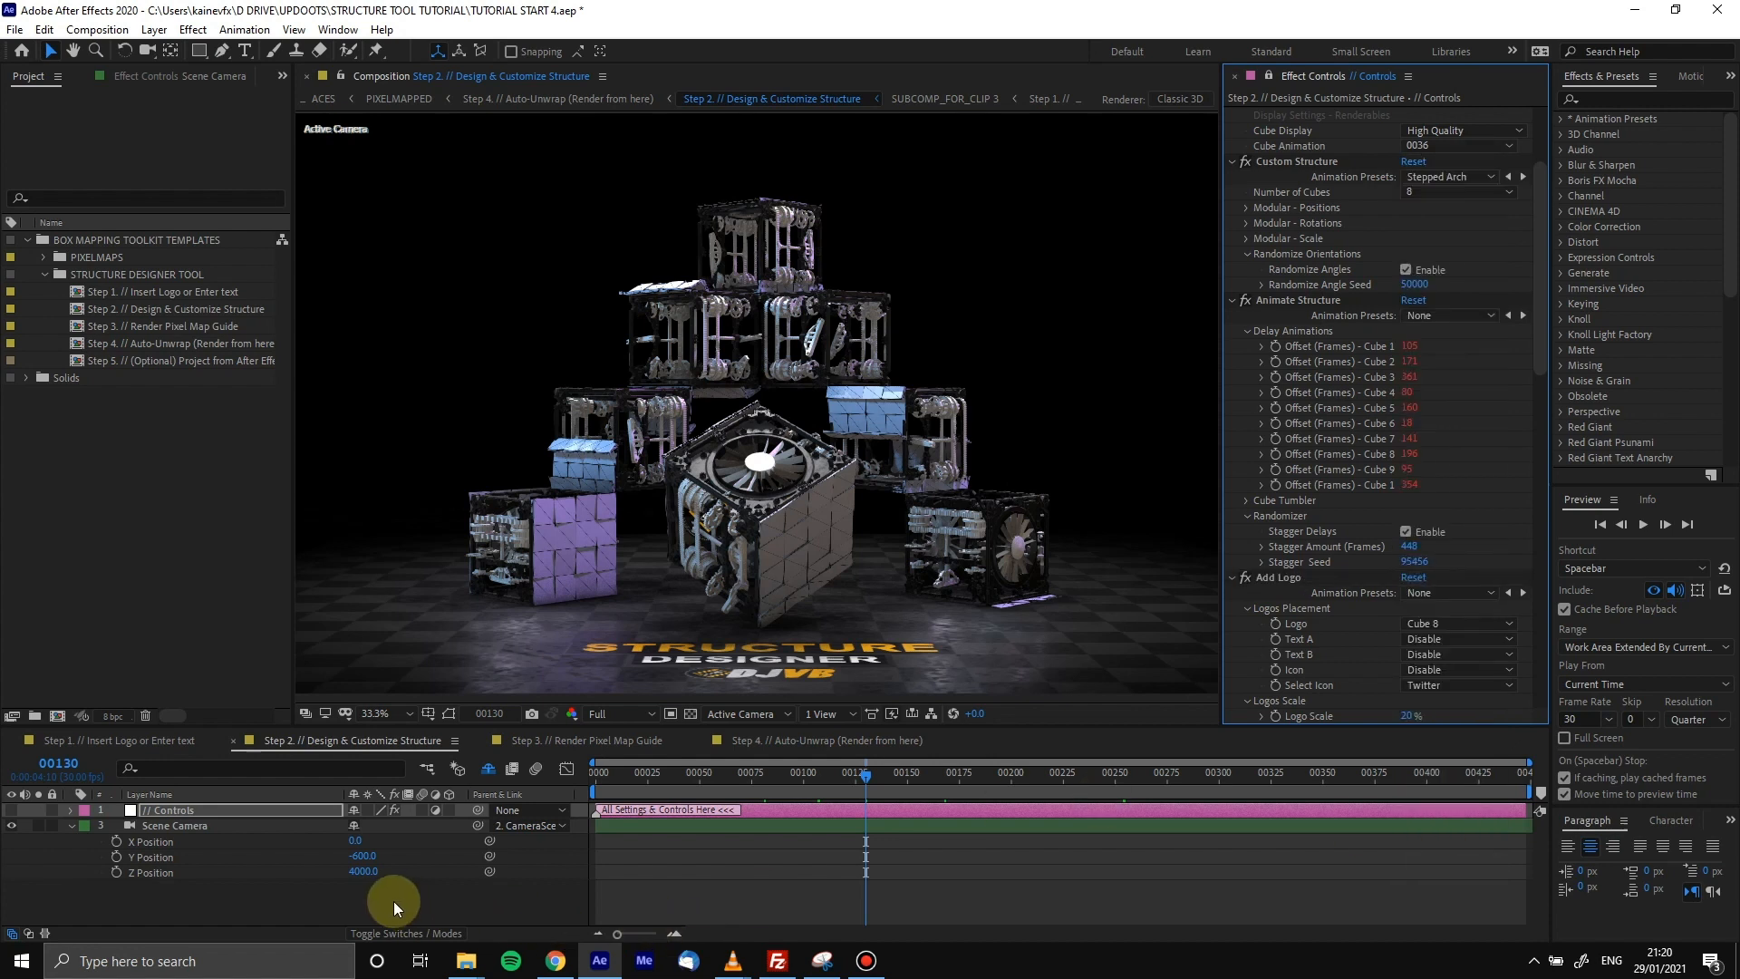
Set the Scene Camera's Y Position to -300
left_click(364, 869)
left_click(366, 856)
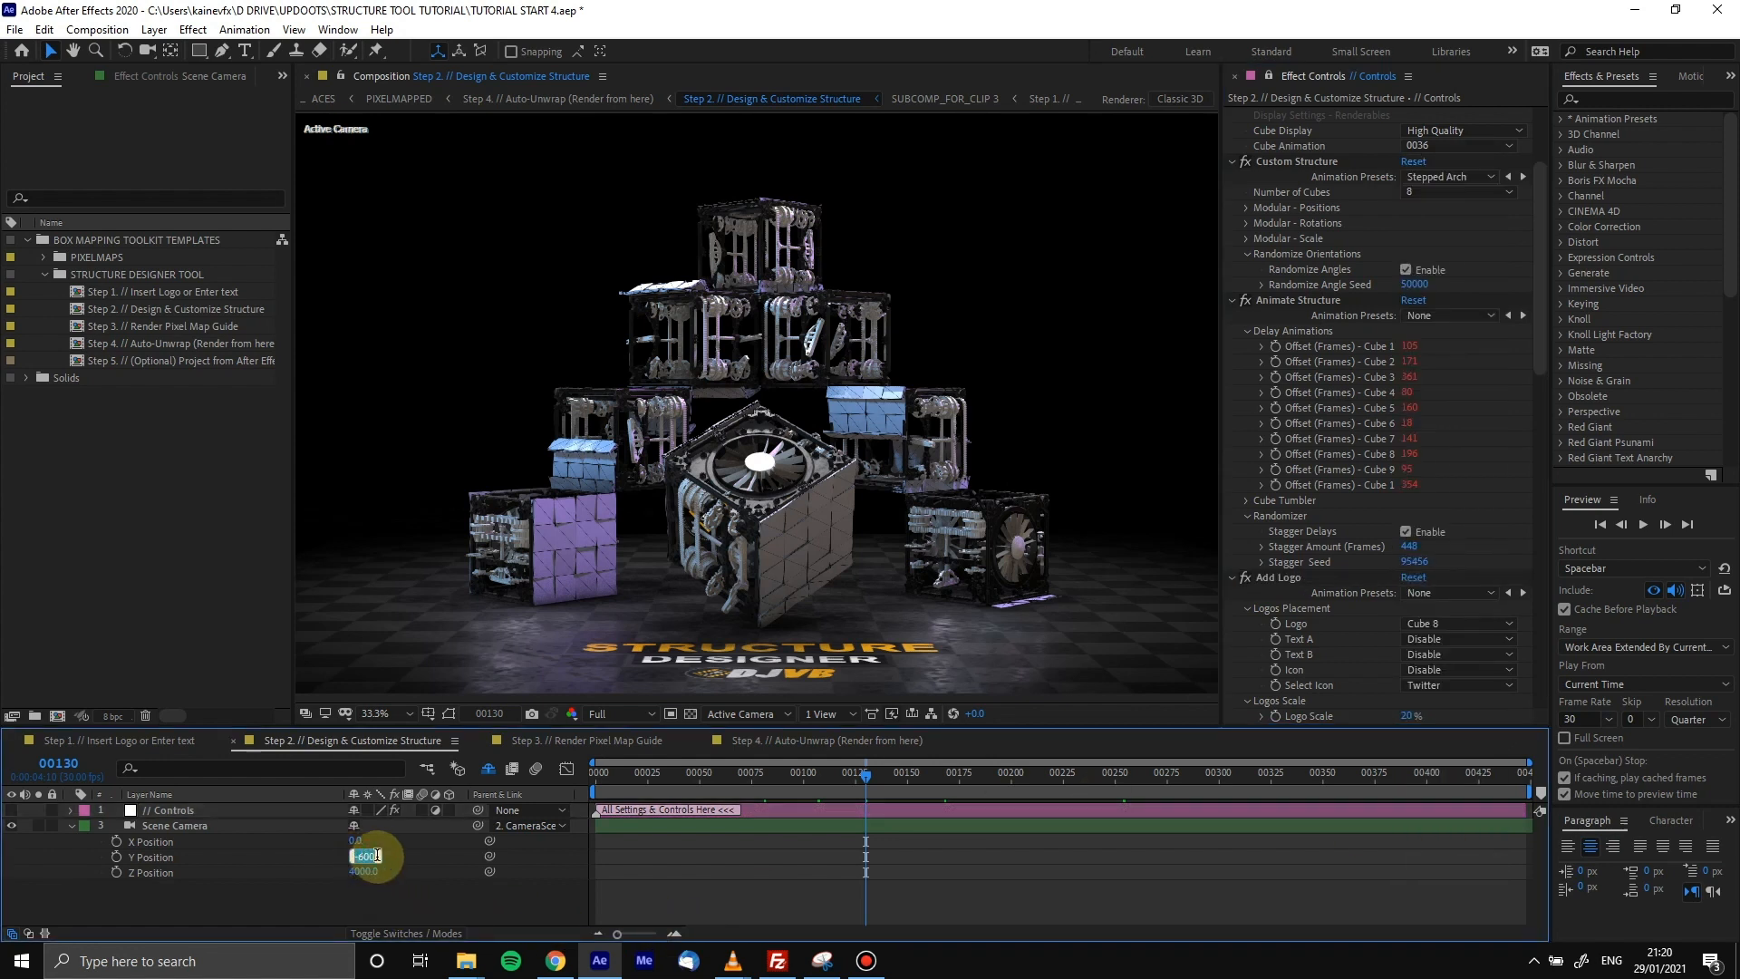
type("-300")
key("Return")
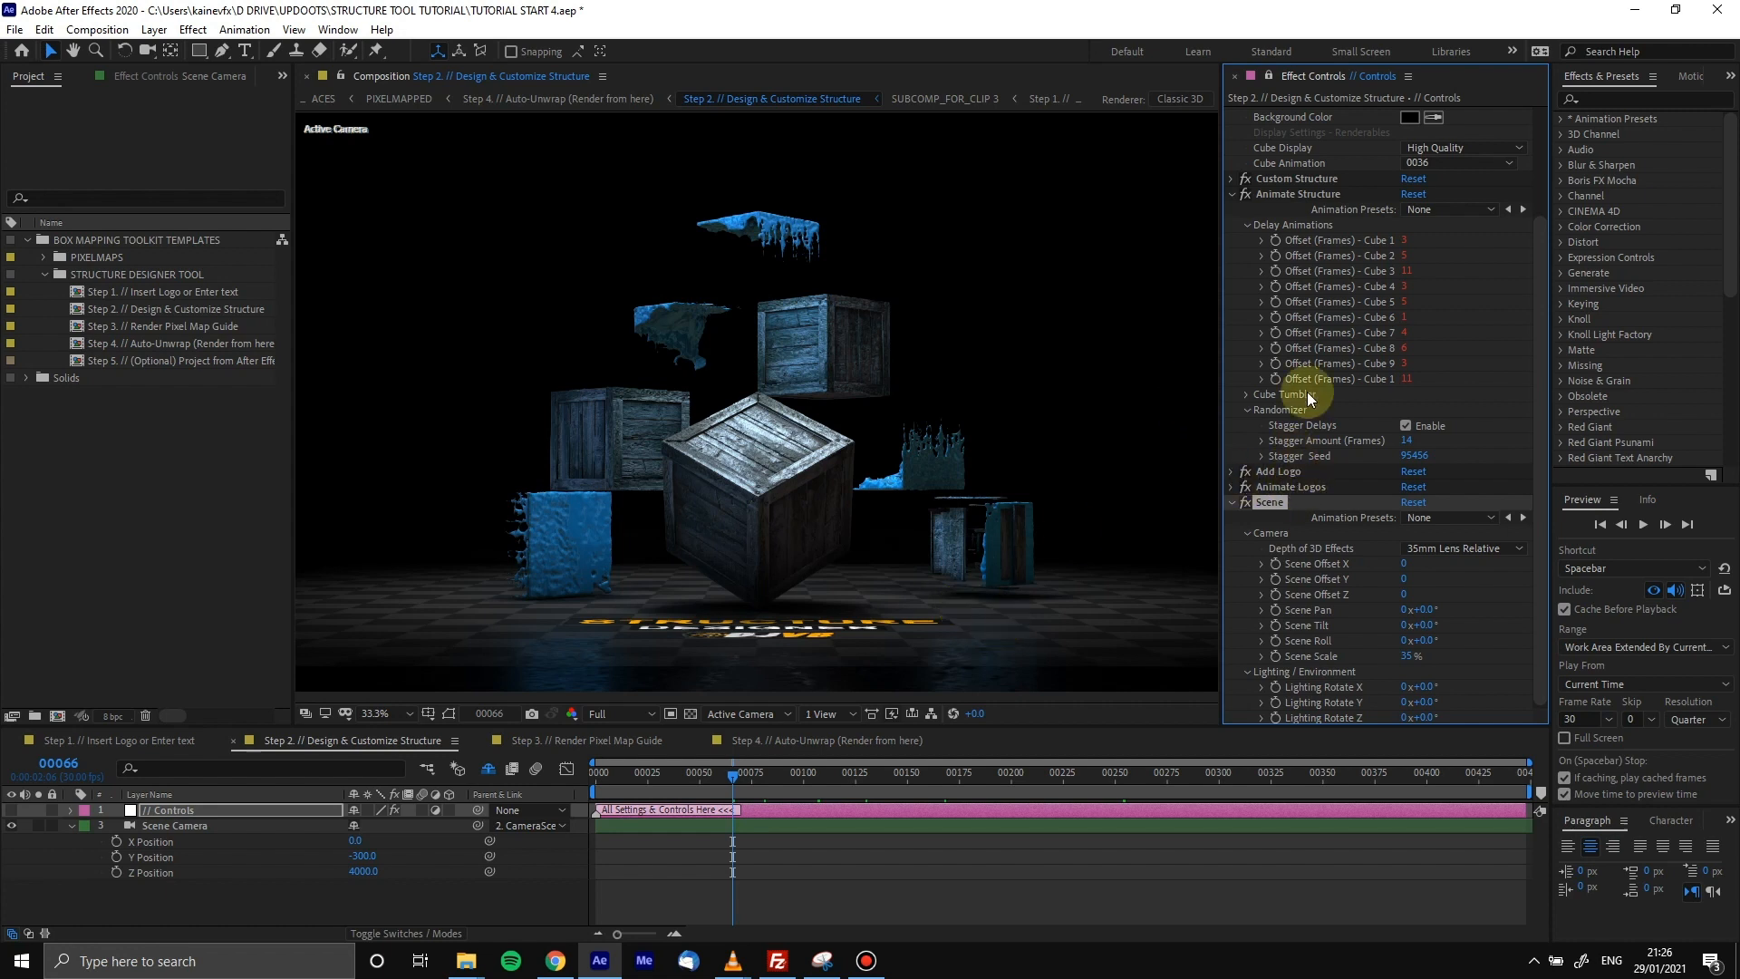
Set Depth of 3D Effects to 70mm Lens Relative in the Scene effect's Camera settings
scroll(1309, 376, "down", 1)
scroll(1341, 394, "up", 3)
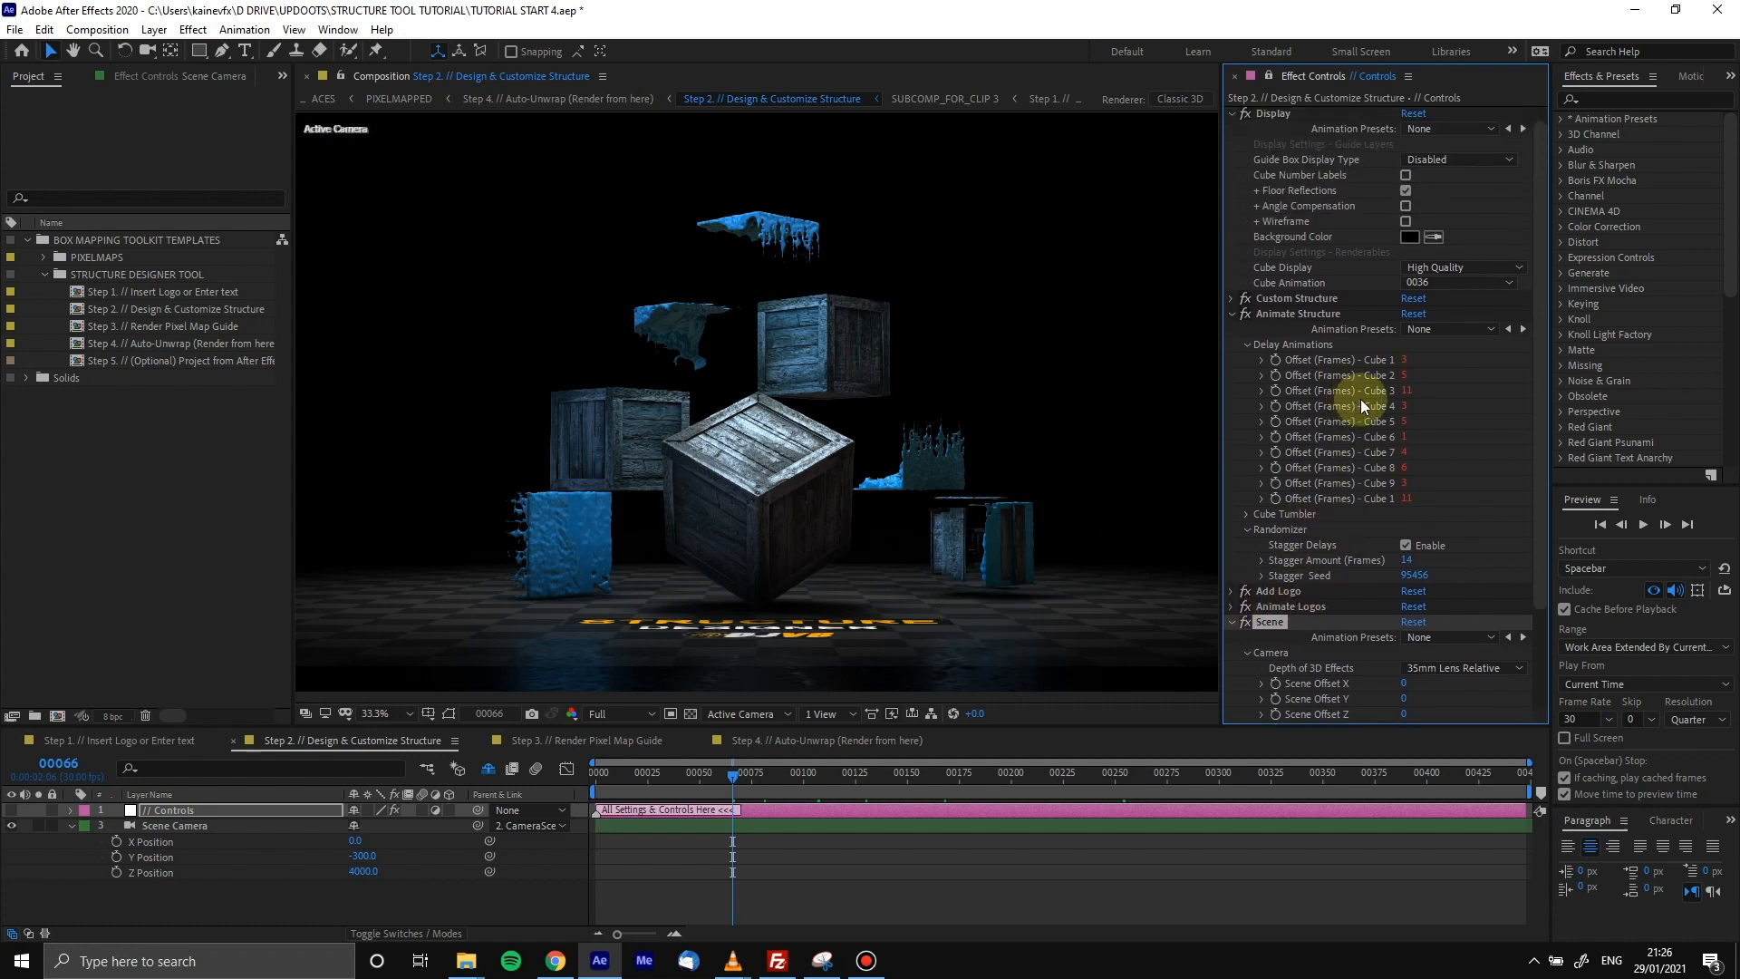
scroll(1367, 435, "down", 3)
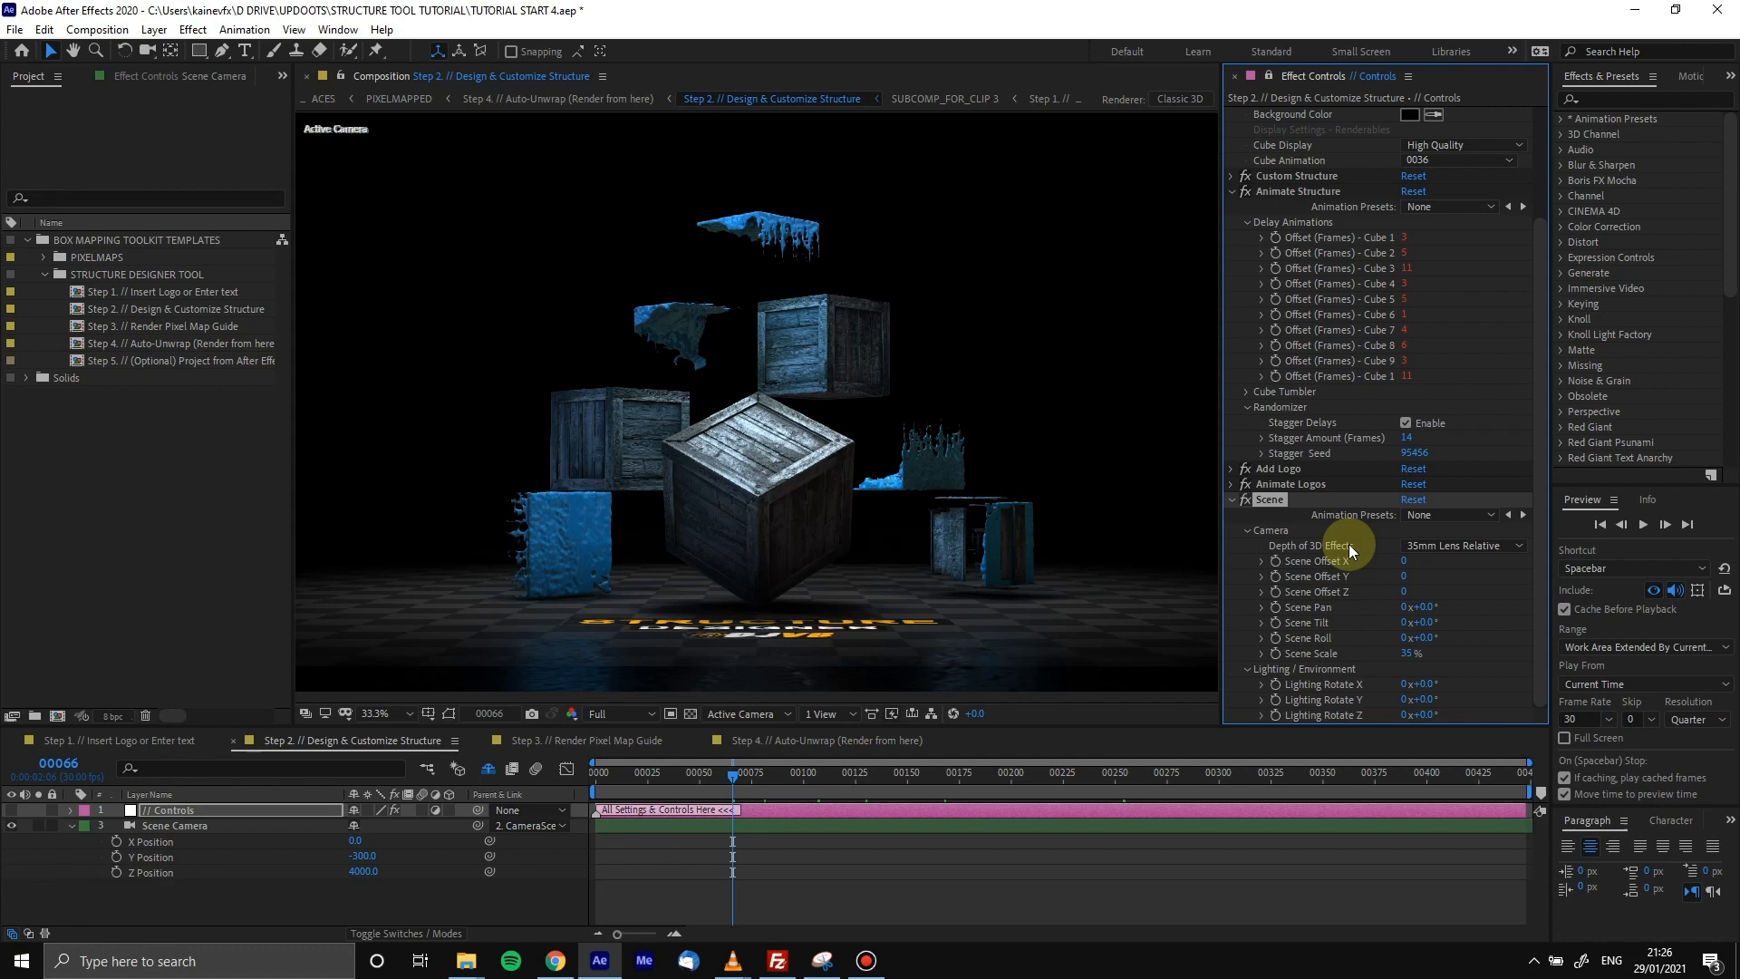
left_click(1428, 547)
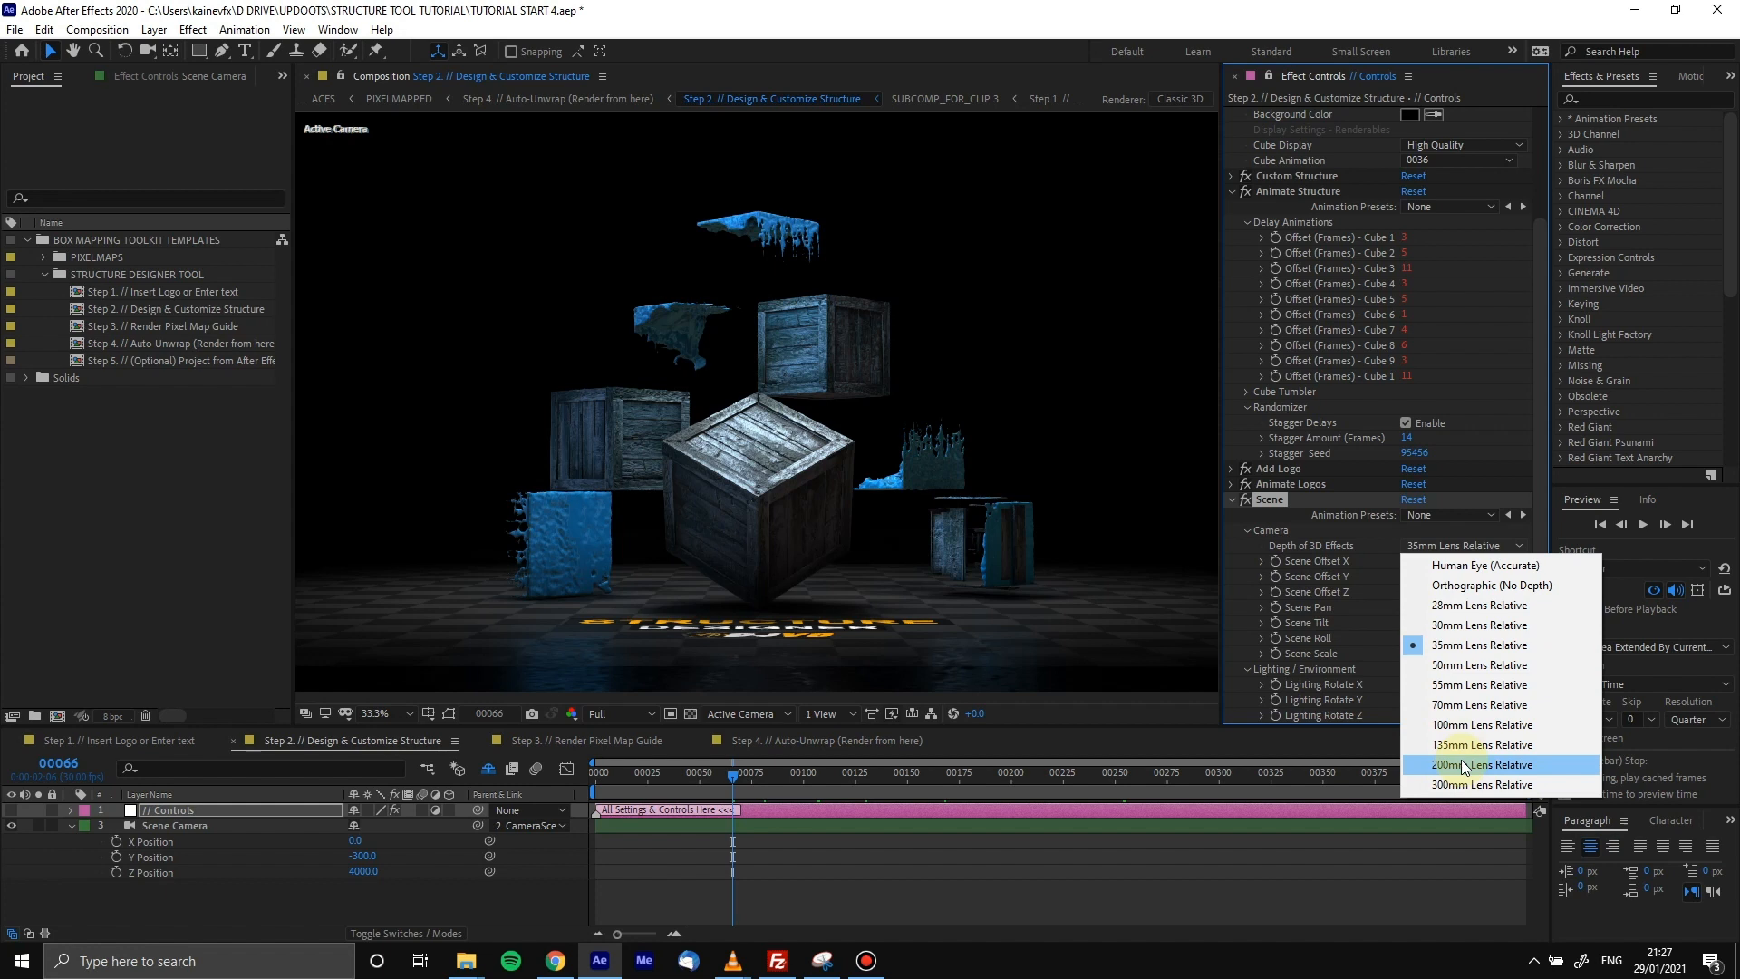
left_click(1448, 706)
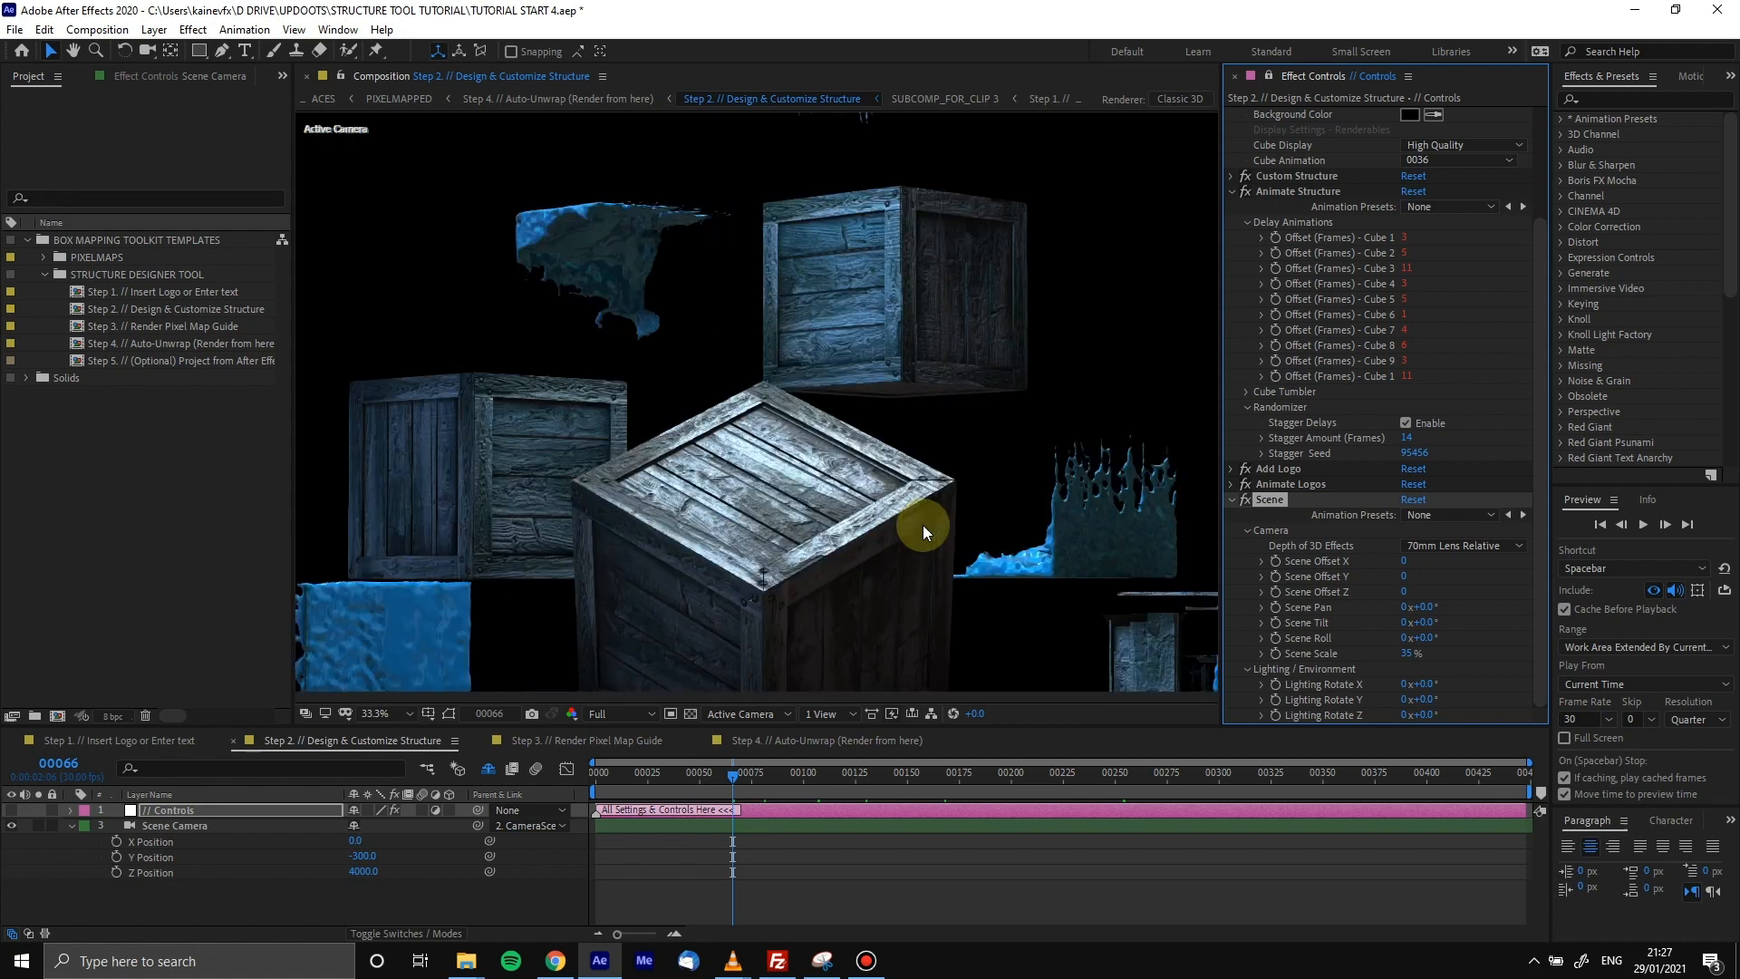
Set Depth of 3D Effects to 30mm Lens Relative in the Scene effect's Camera settings and collapse the Scene effect
scroll(720, 510, "down", 3)
scroll(721, 510, "up", 3)
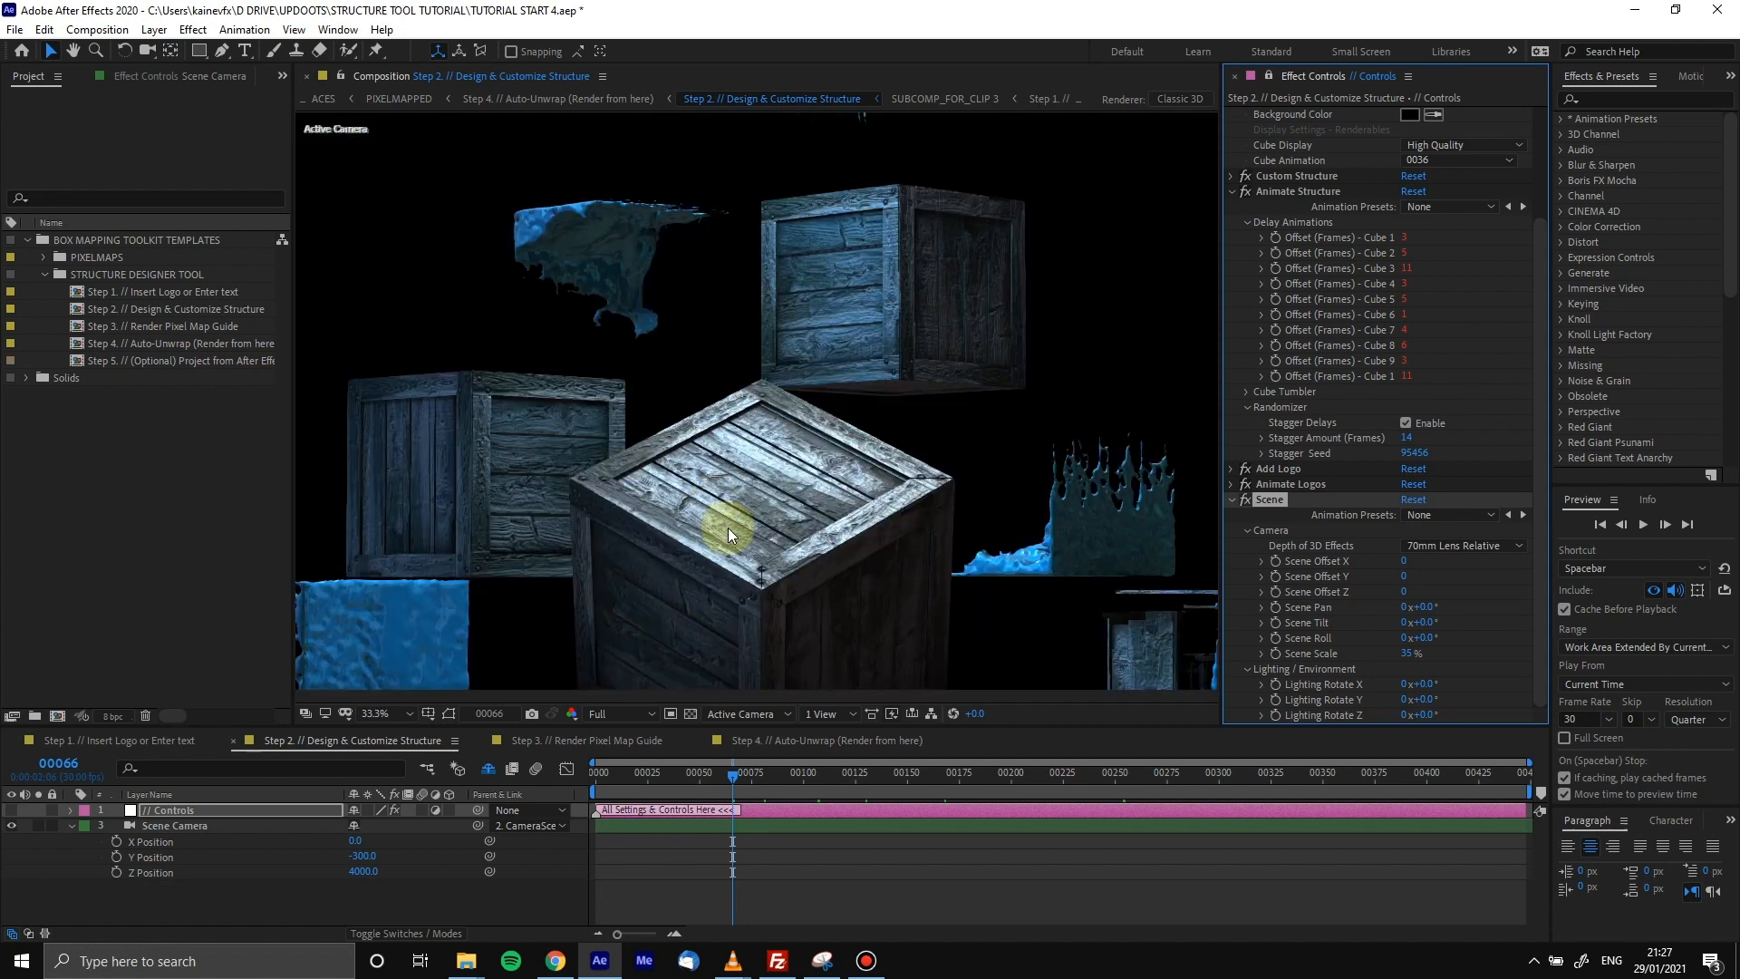
scroll(743, 525, "down", 1)
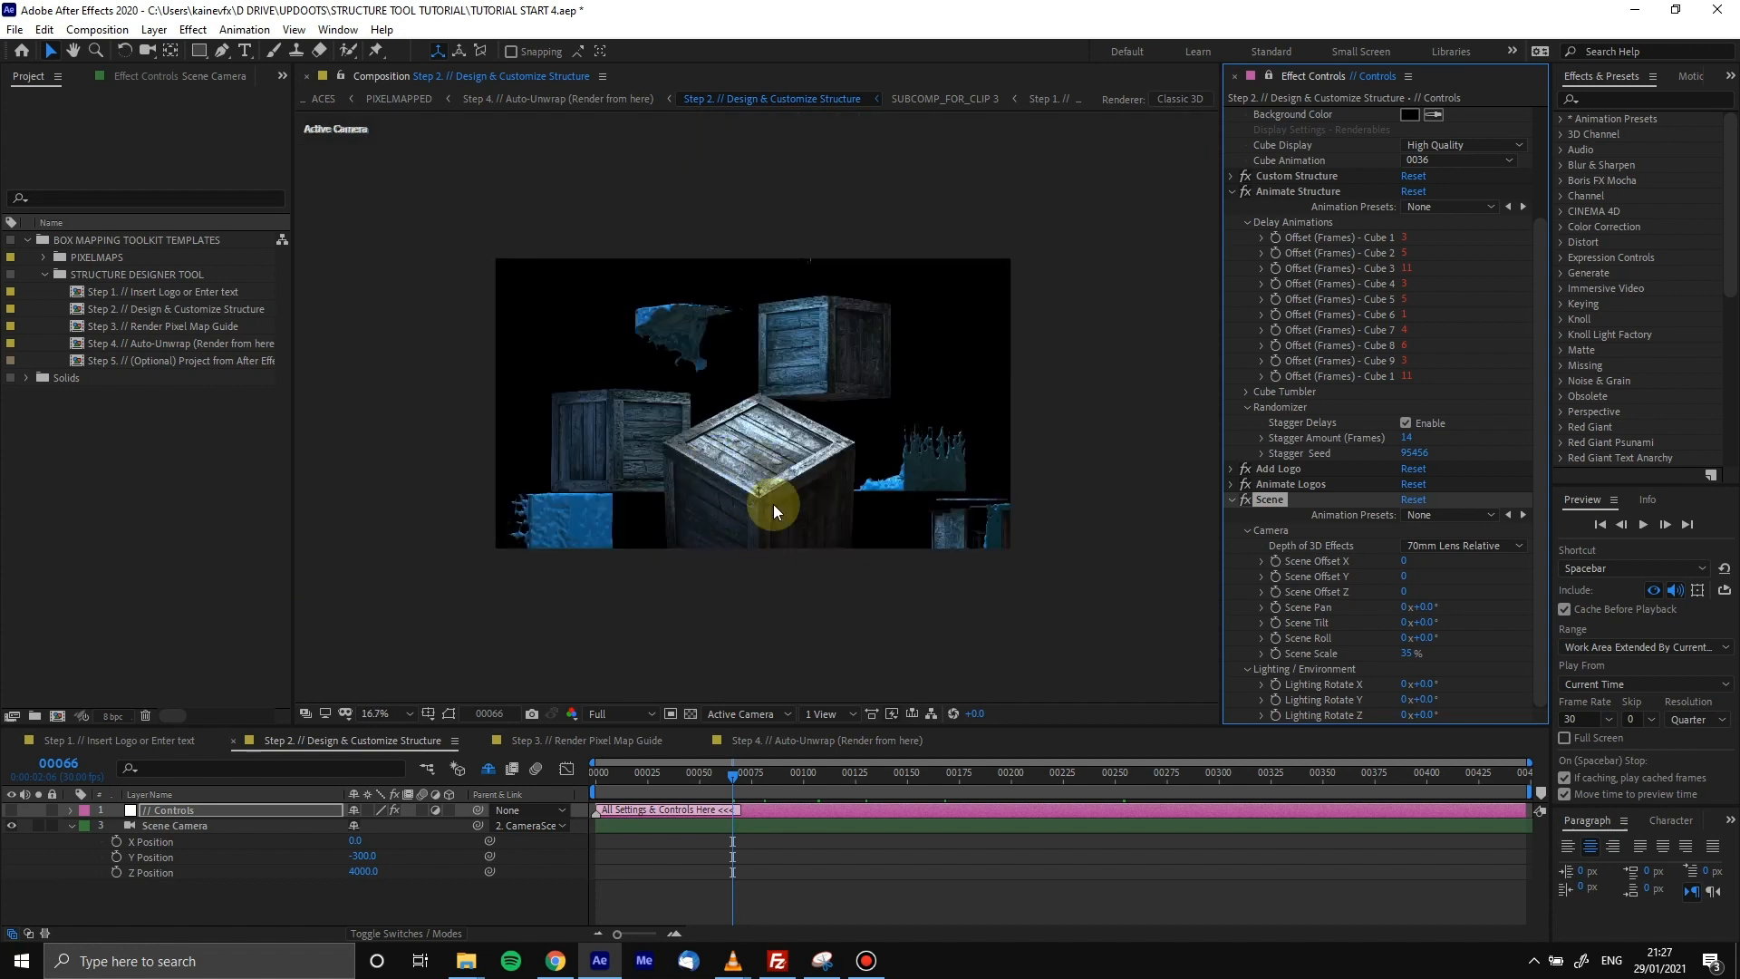
left_click(1490, 545)
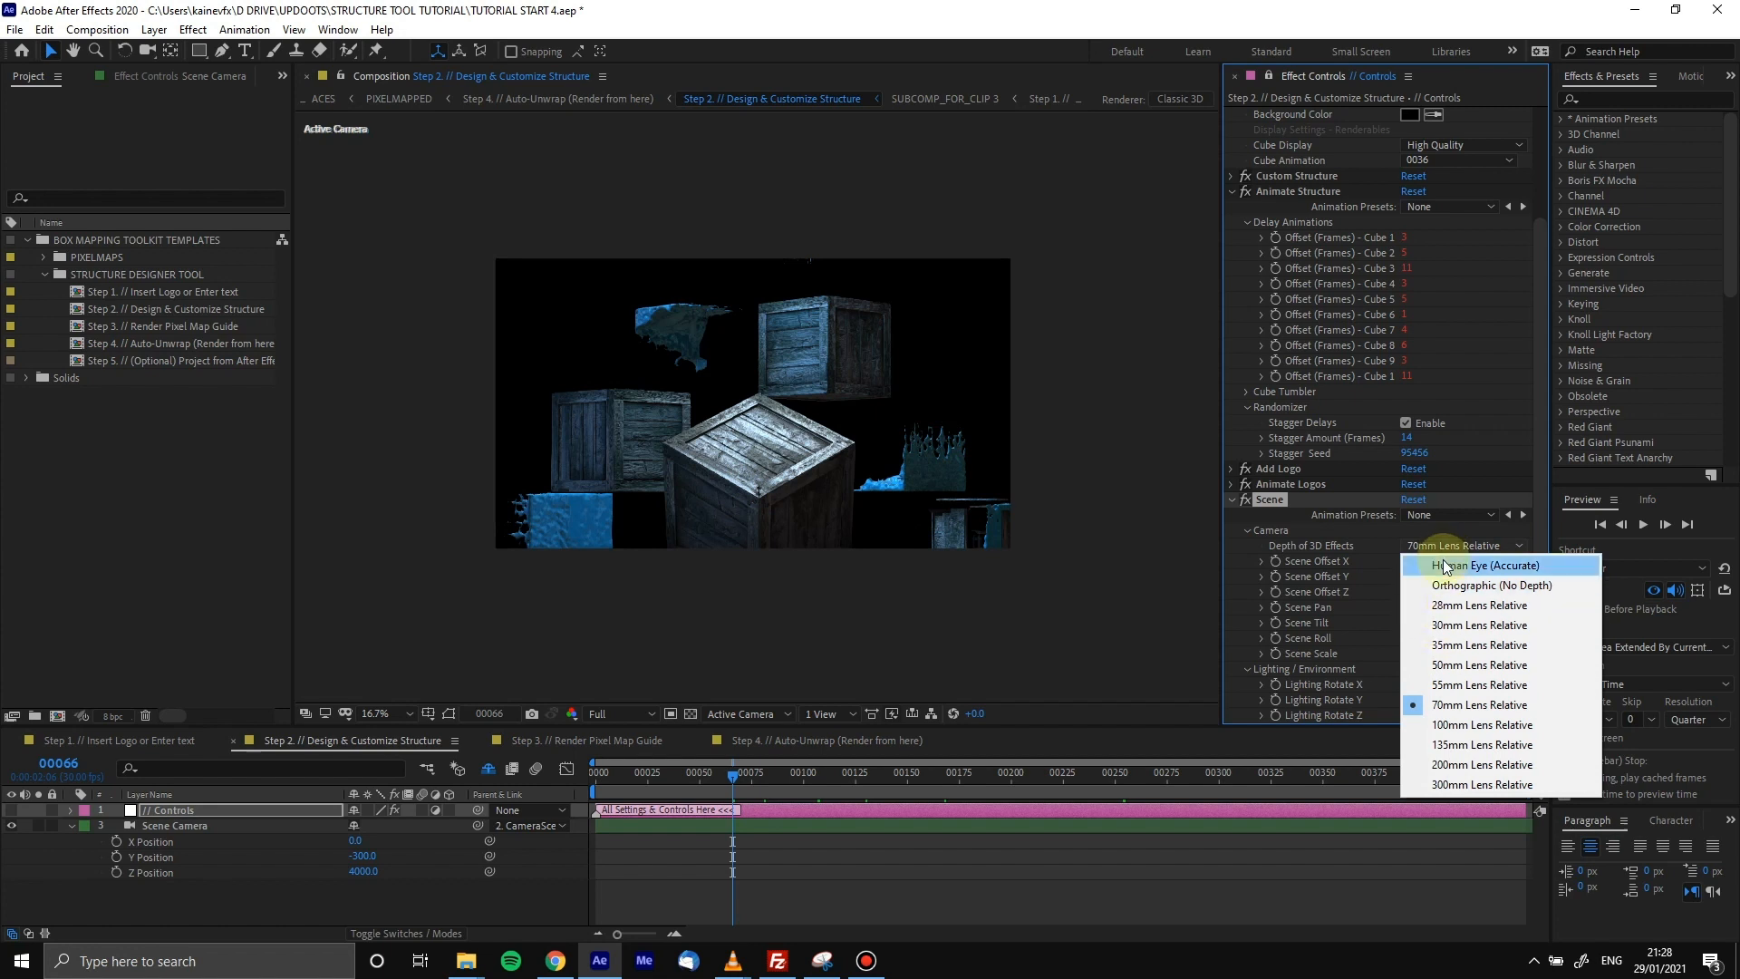
left_click(1459, 624)
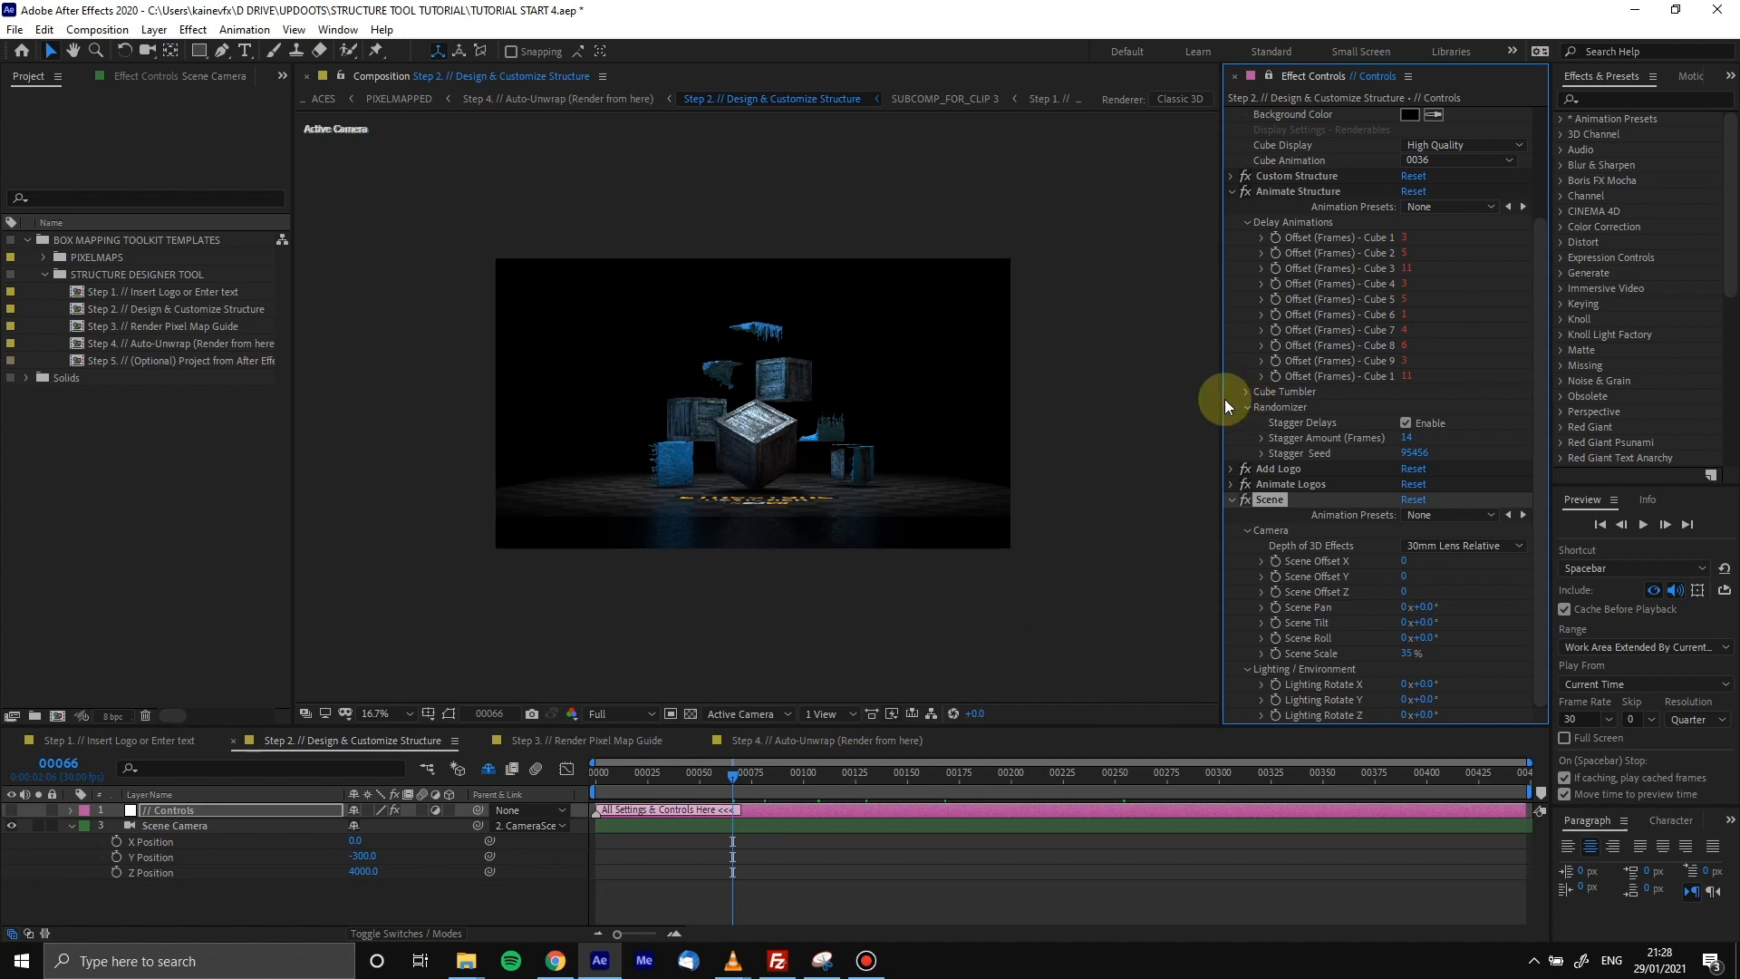
left_click(1229, 503)
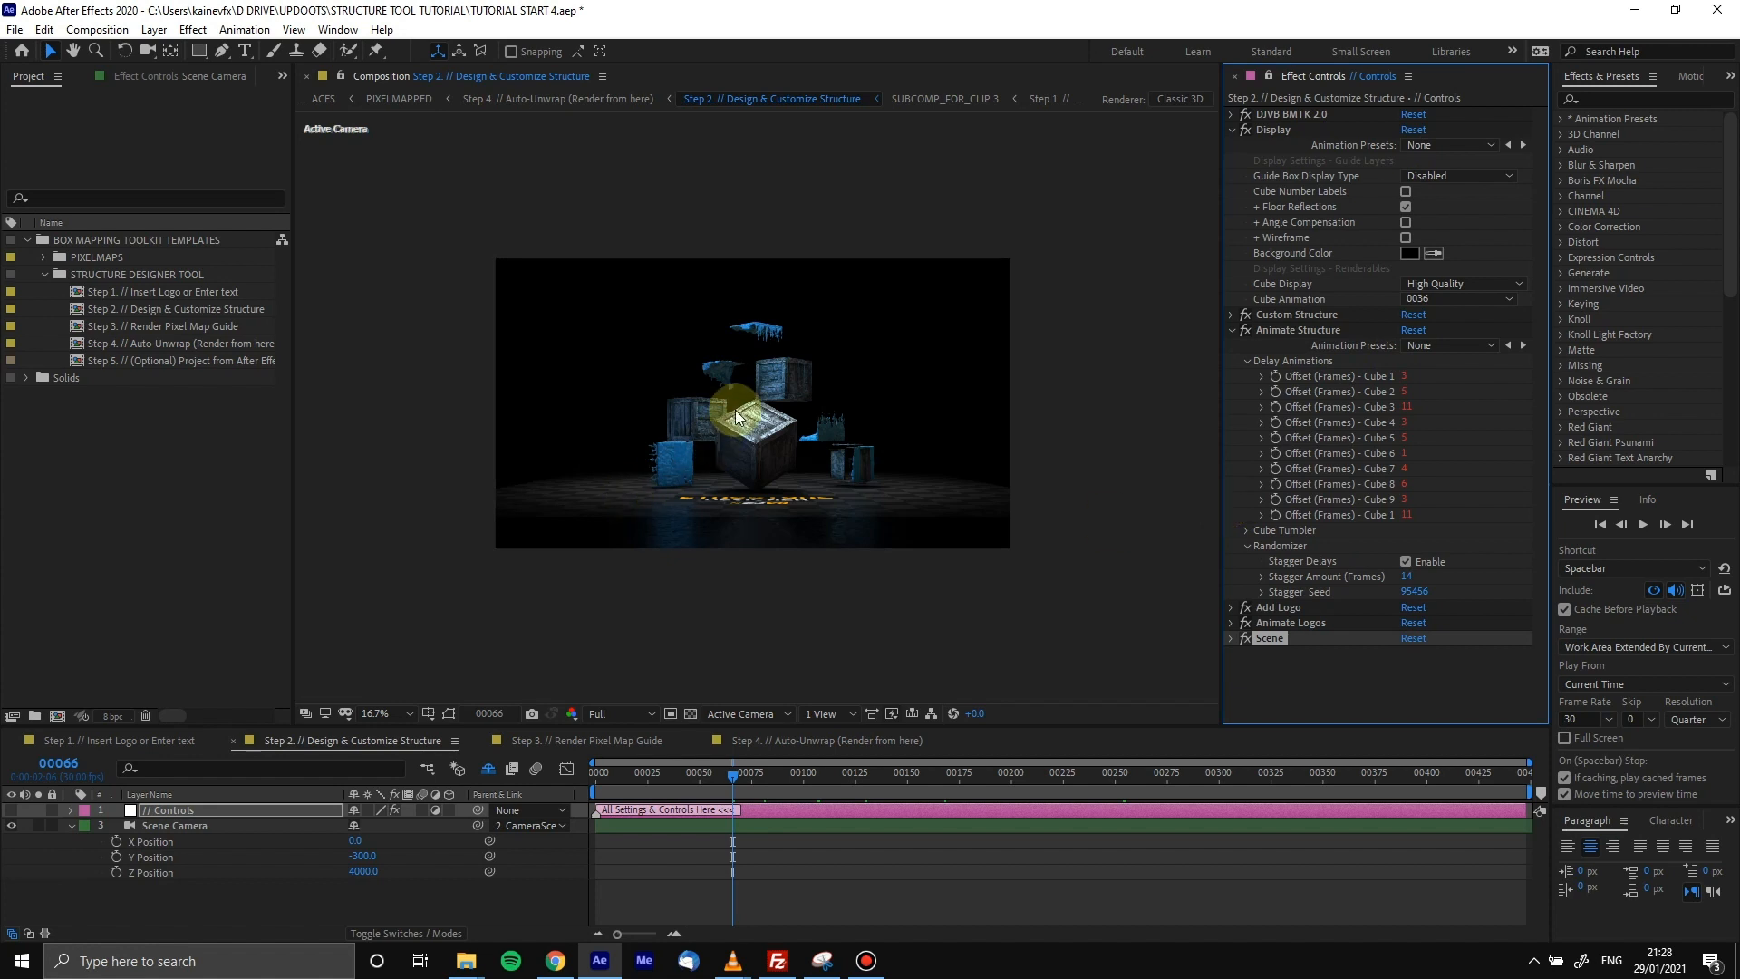
scroll(757, 449, "up", 3)
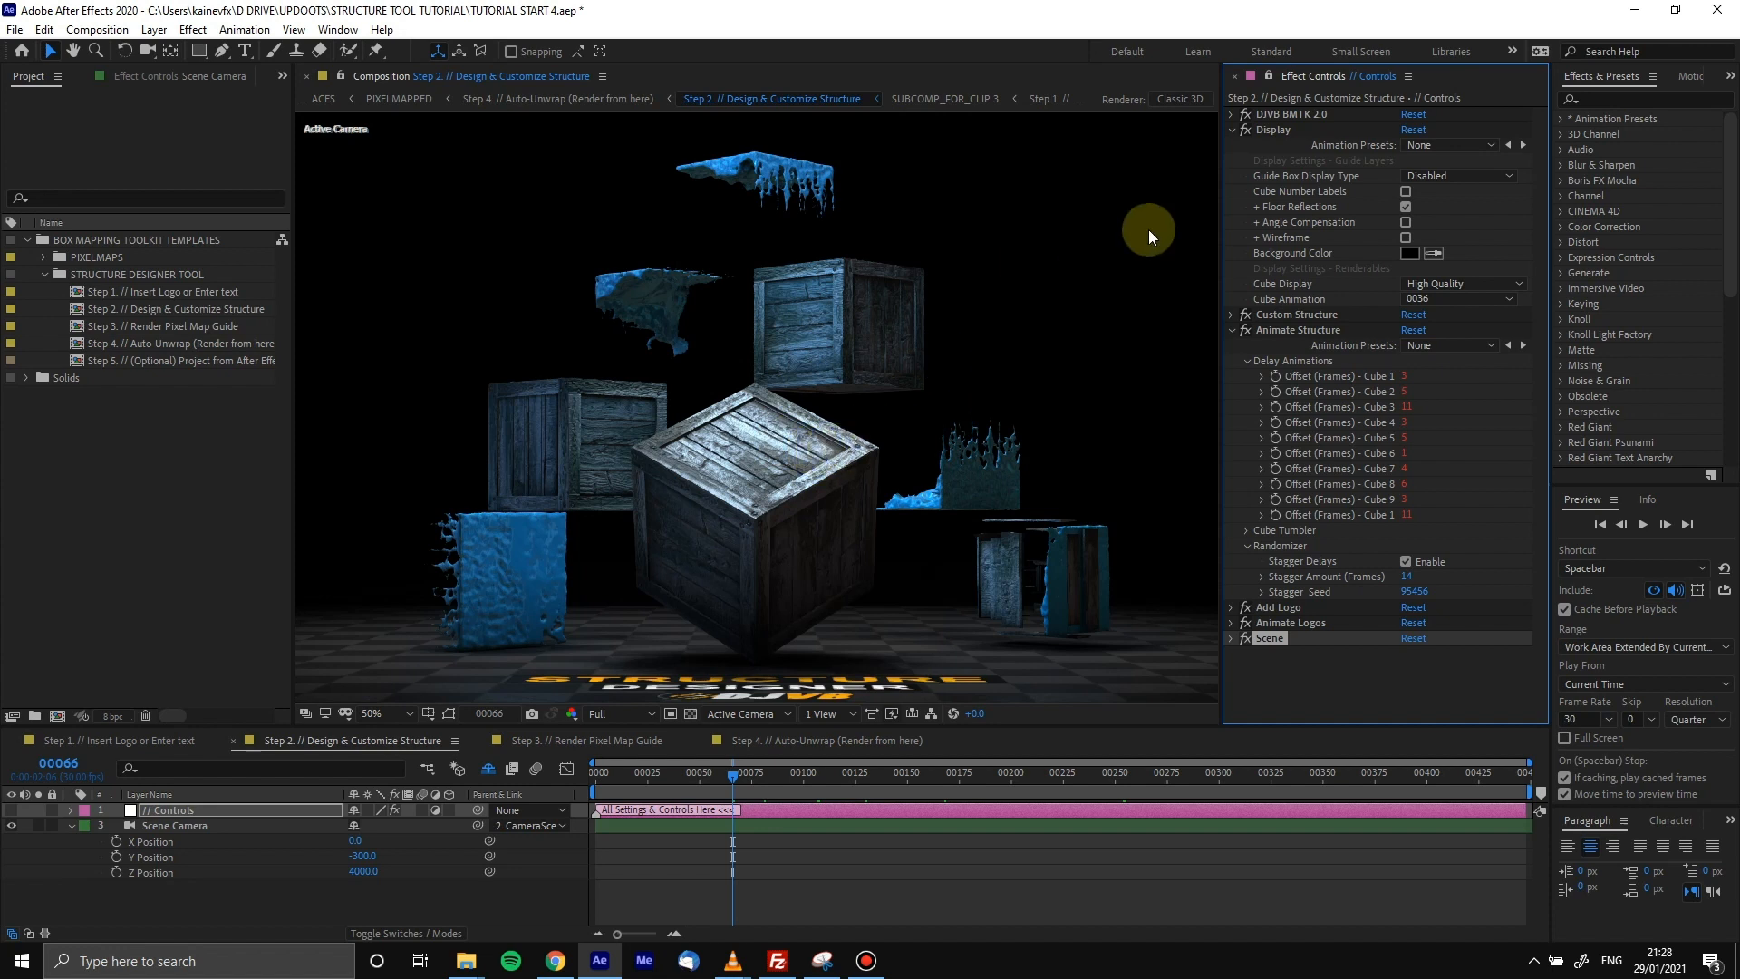
Turn on Cube Number Labels and Angle Compensation in the Display effect to show each cube's pan and tilt
left_click(1405, 192)
left_click(1400, 207)
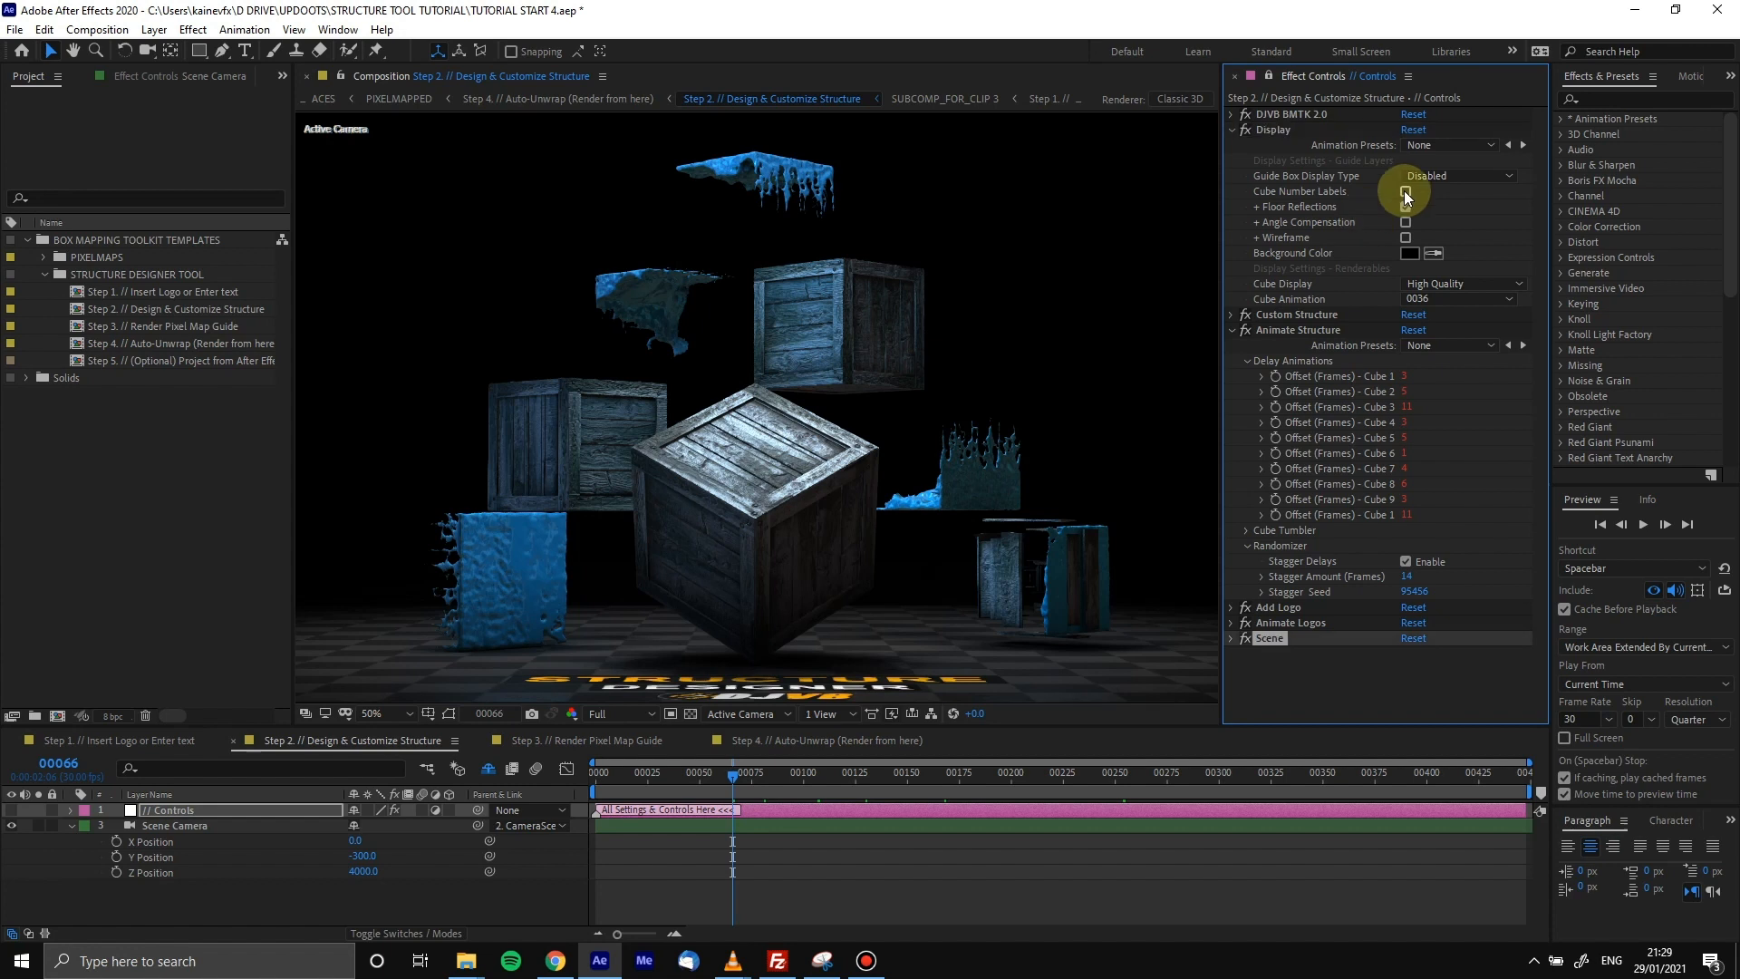
left_click(1404, 190)
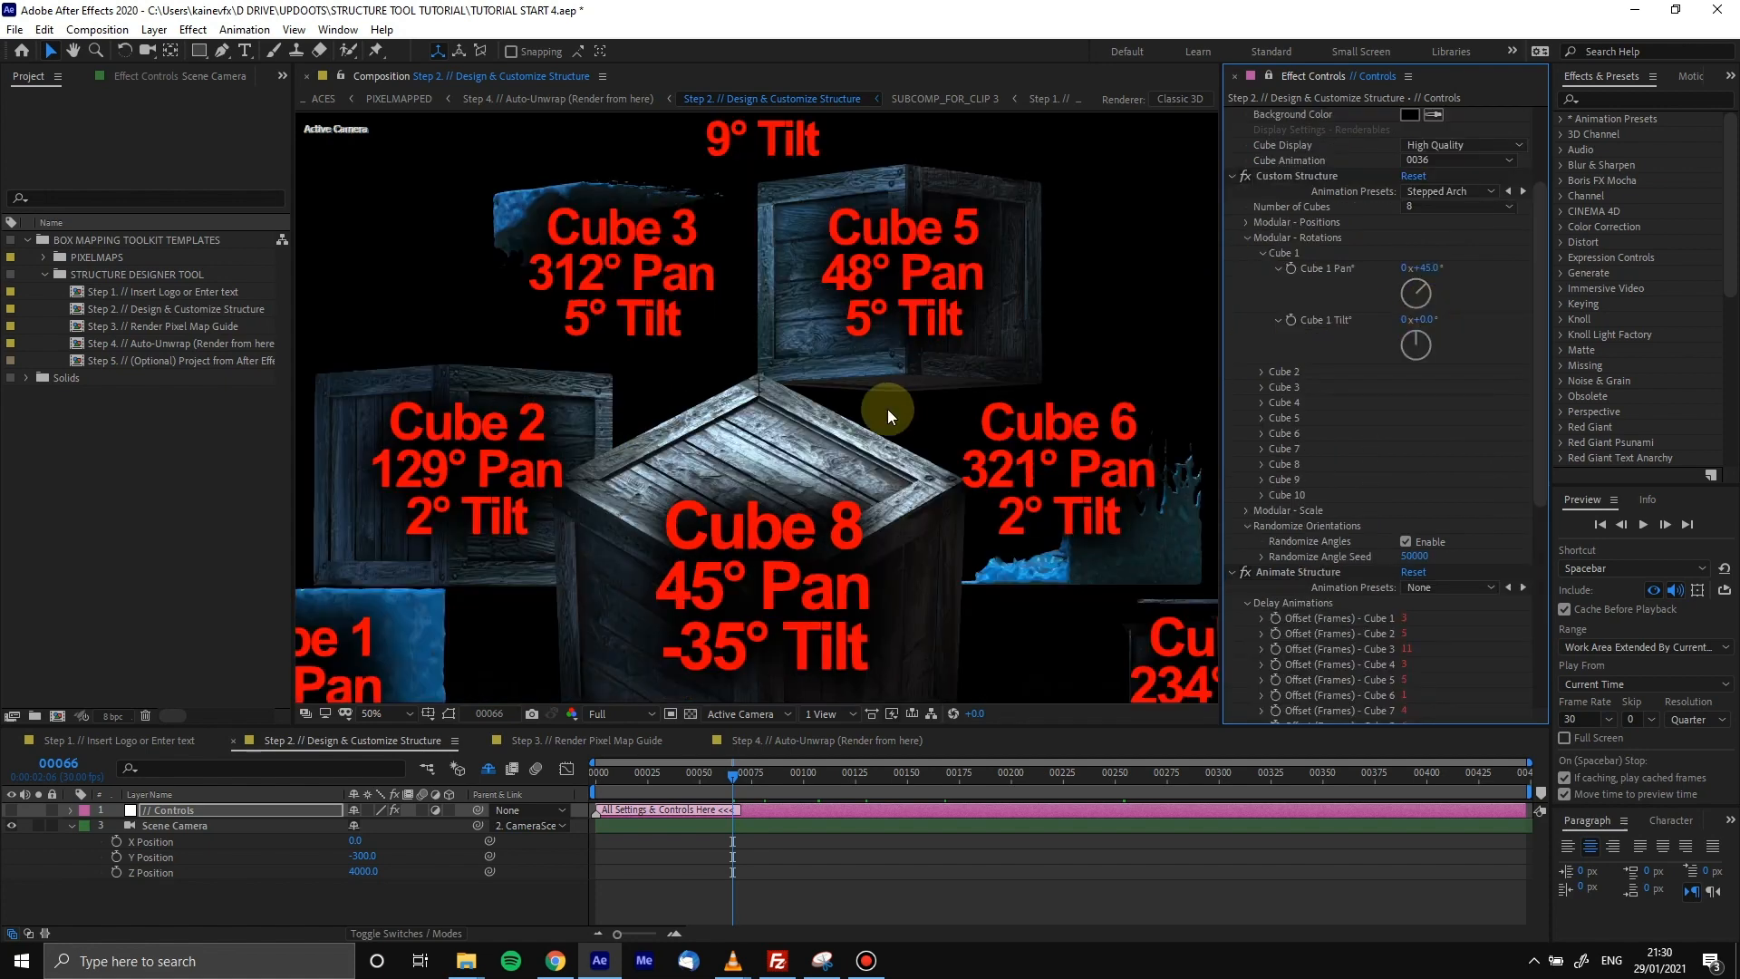
scroll(785, 350, "down", 1)
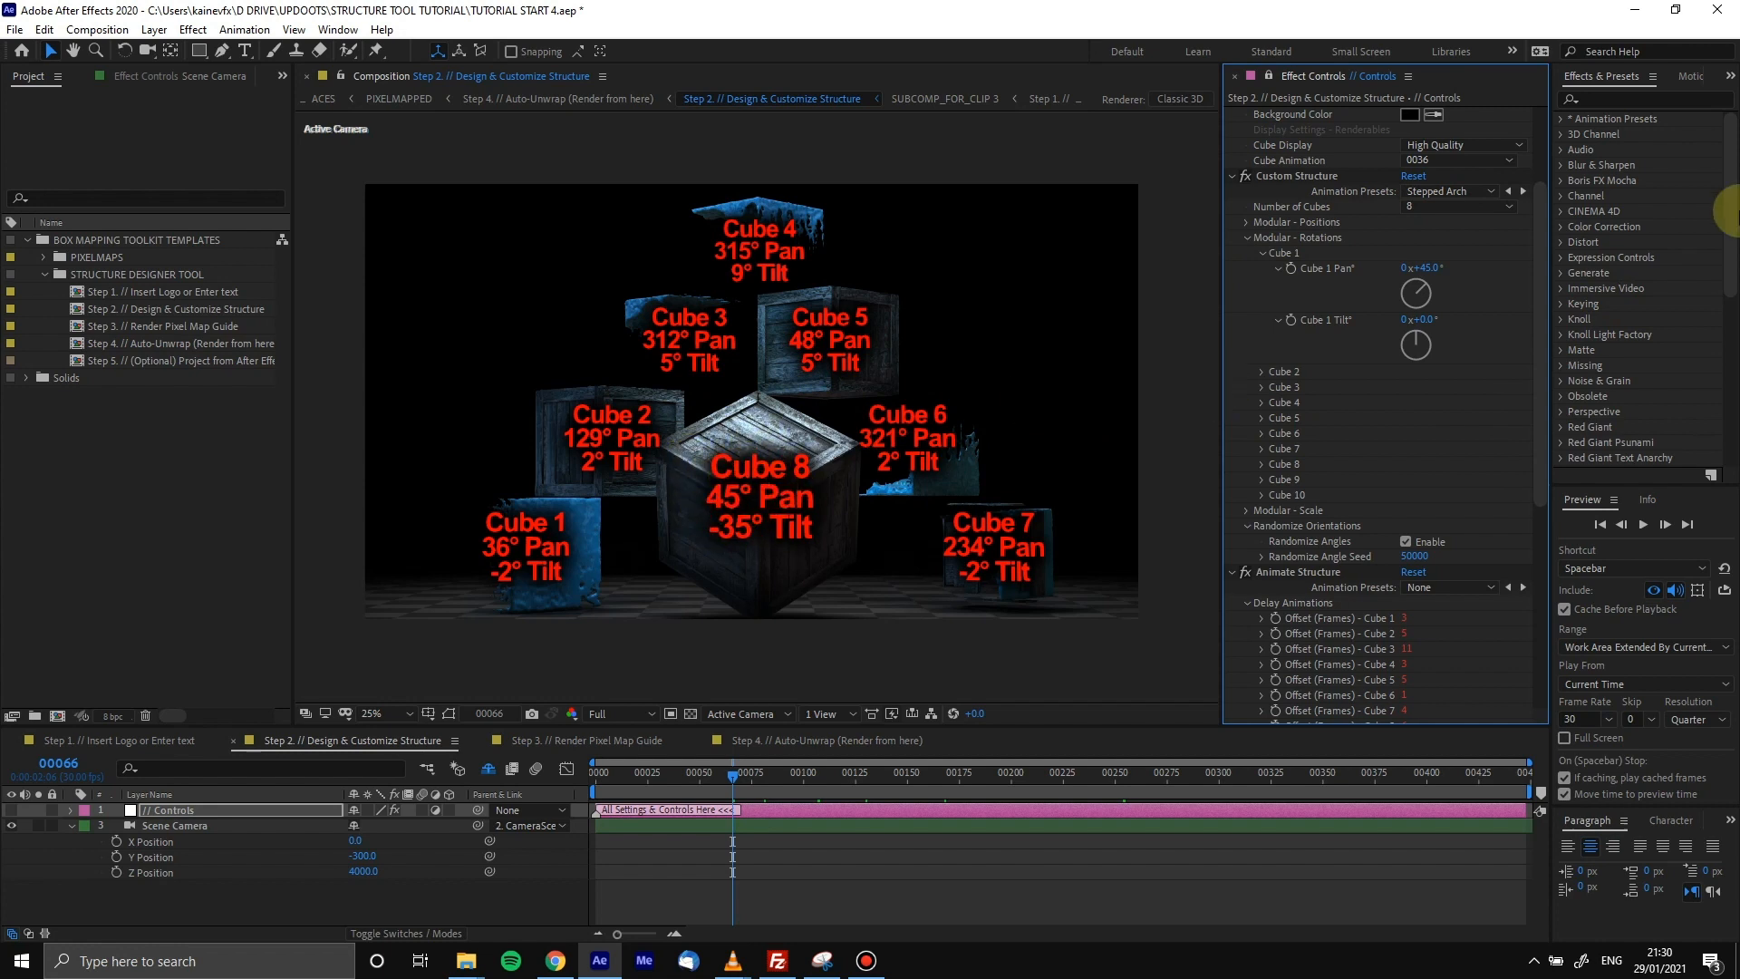
Apply the Angled Medium DJ Booth preset to Custom Structure and inspect Cube 1's values under Modular - Rotations
scroll(1537, 357, "up", 3)
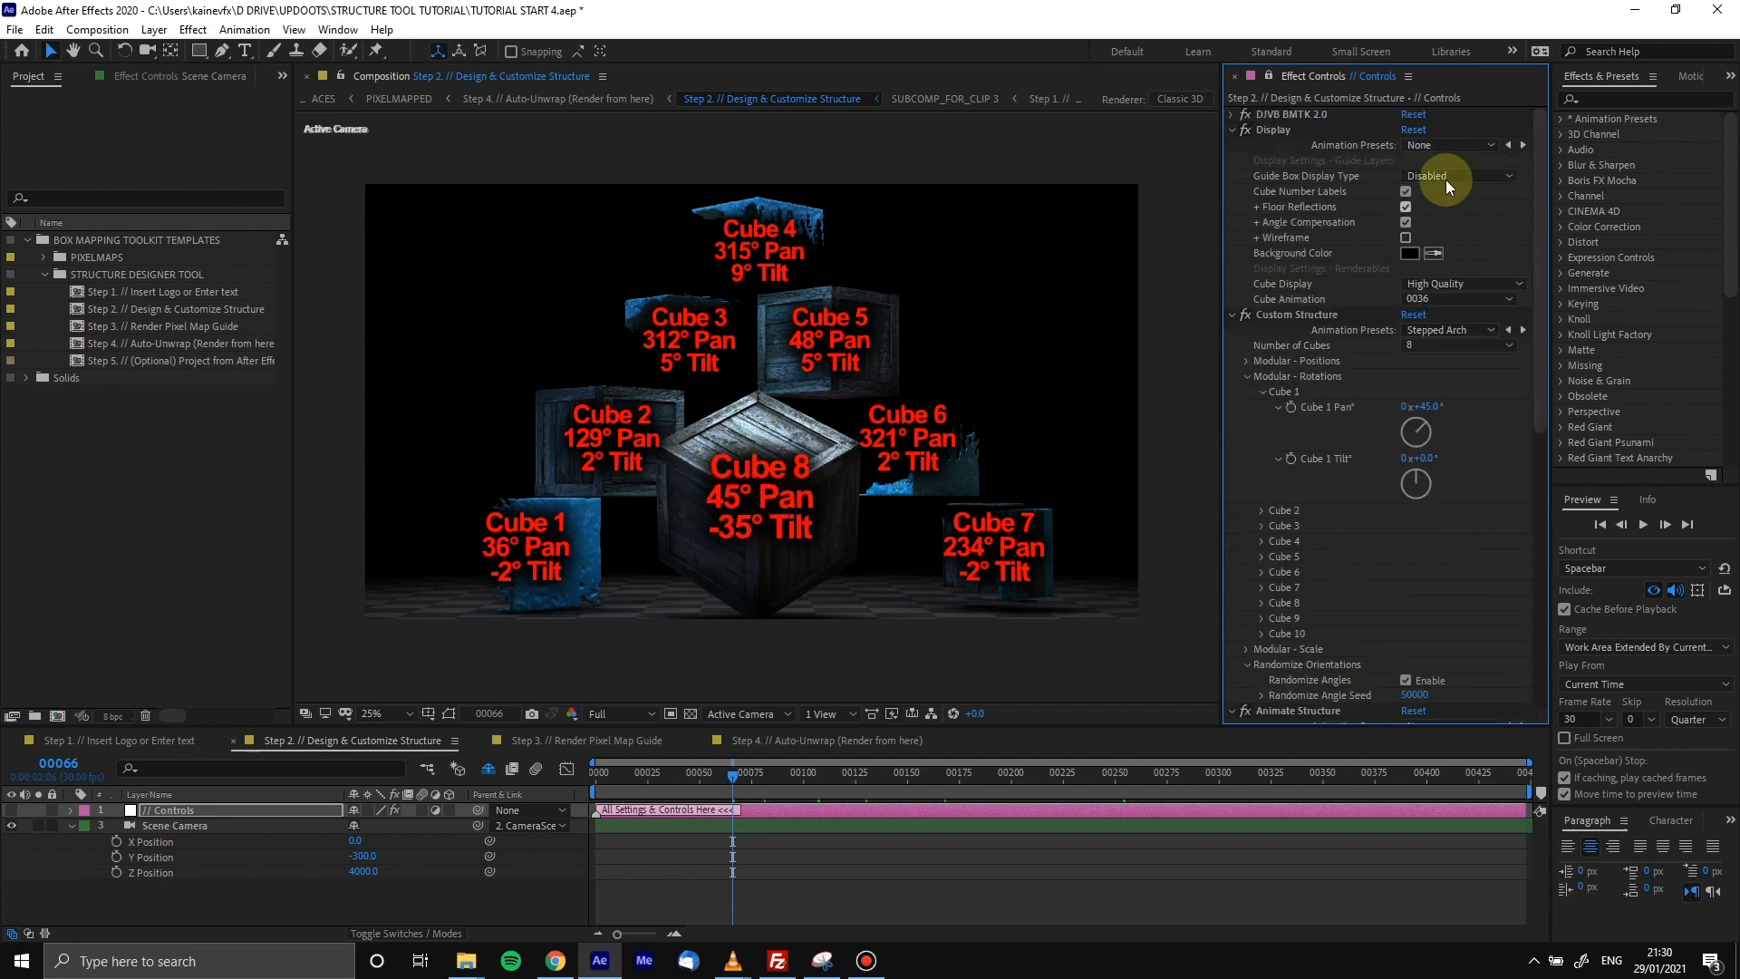
left_click(1440, 330)
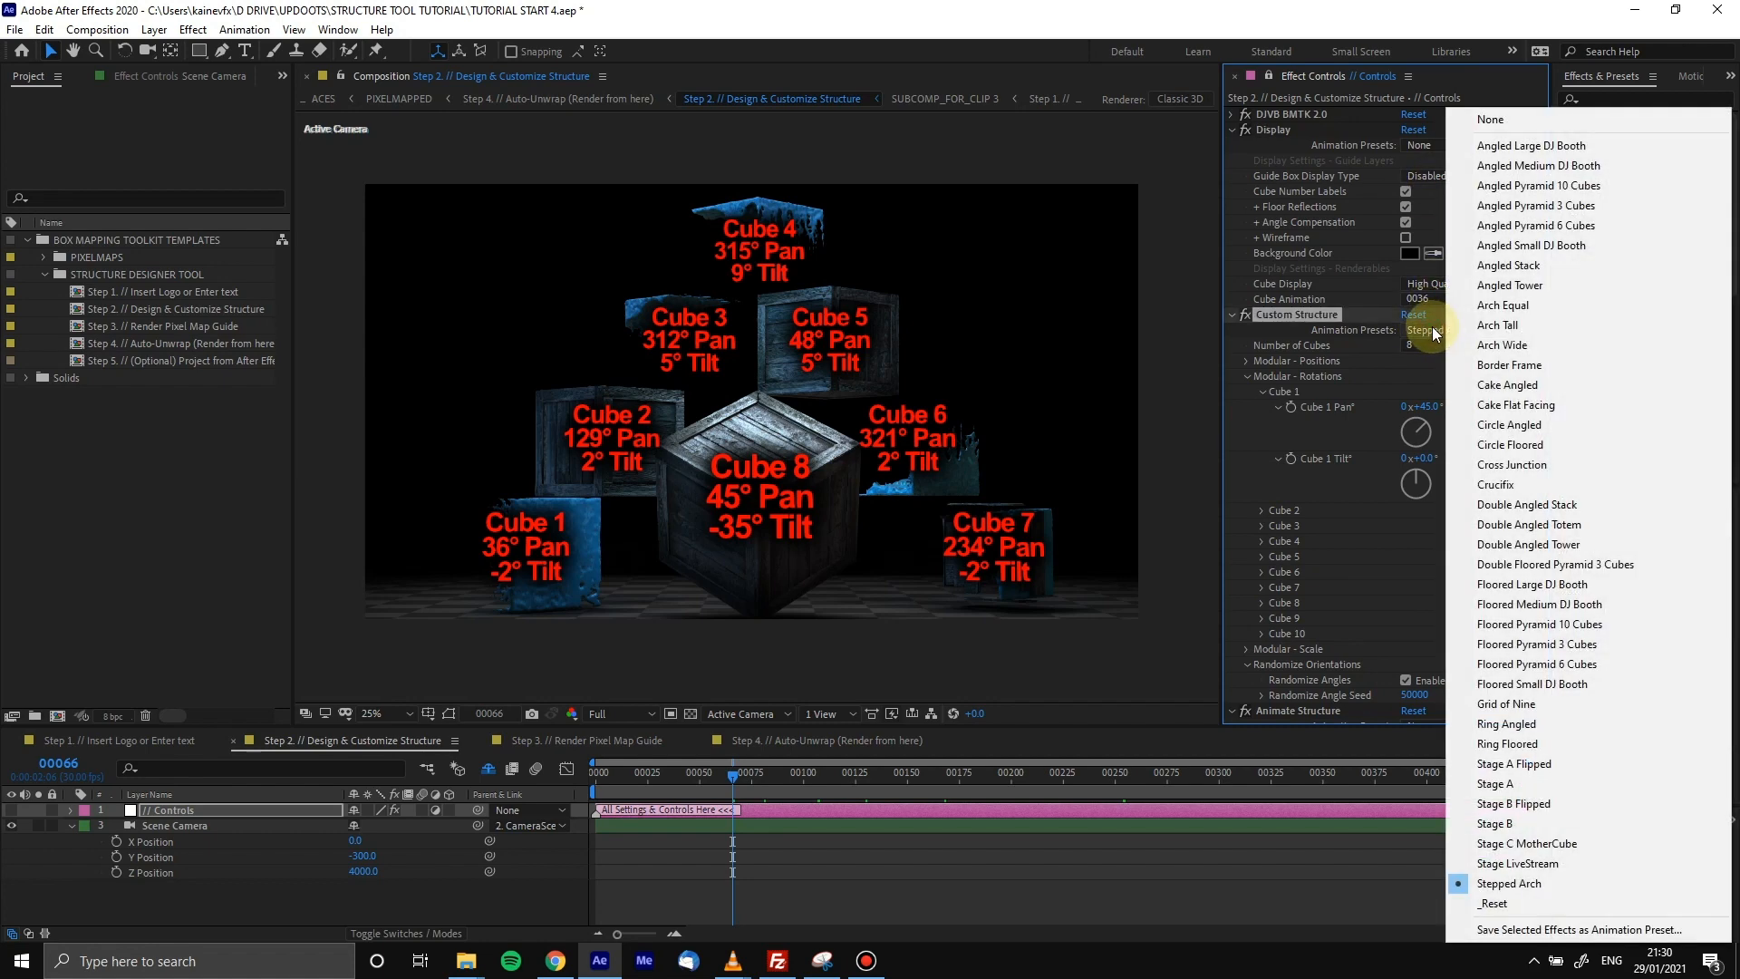
left_click(1531, 166)
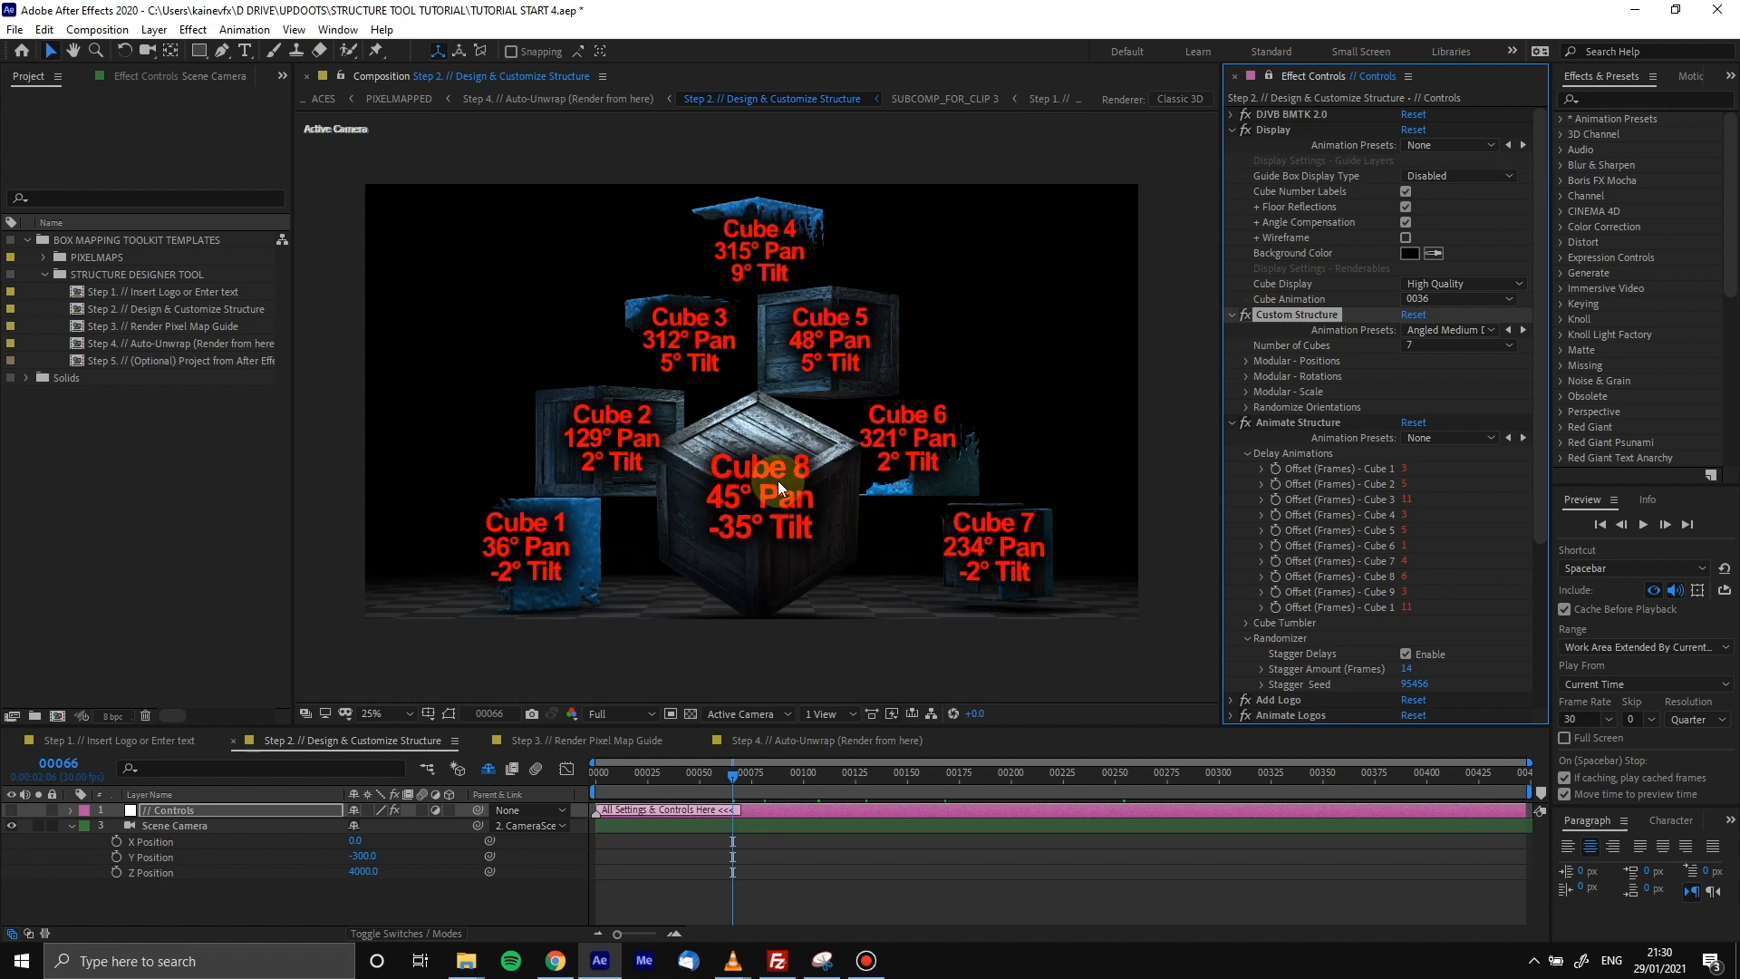
left_click(1246, 375)
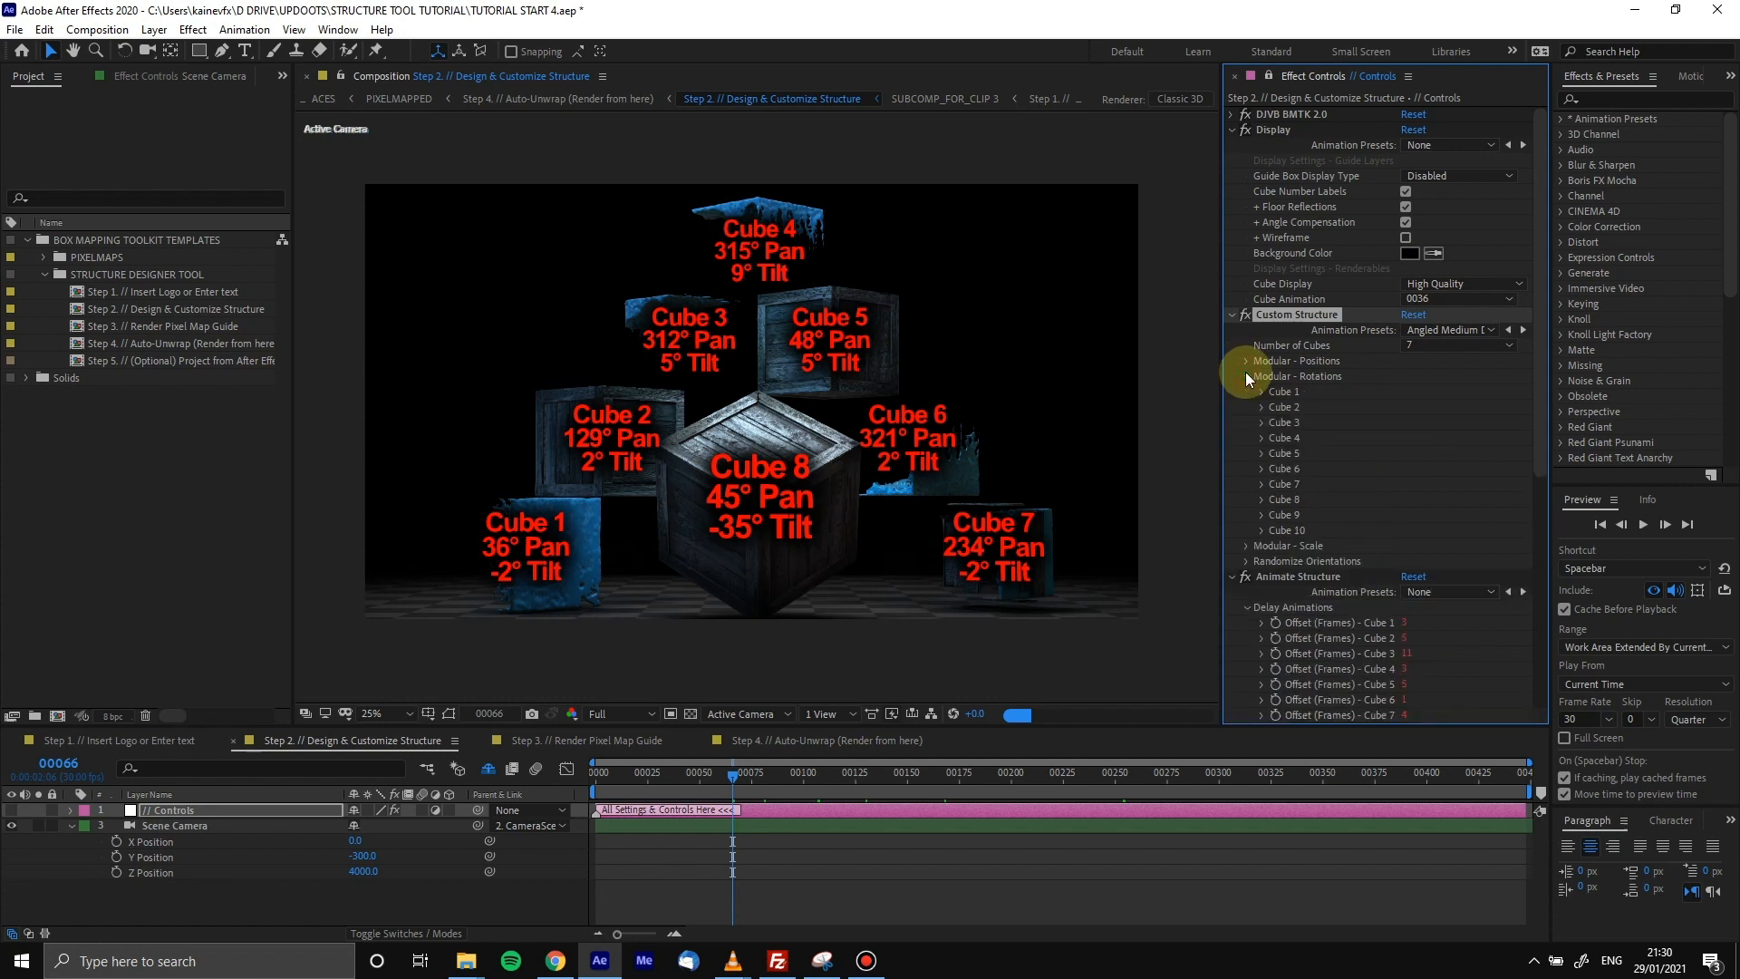
left_click(1259, 391)
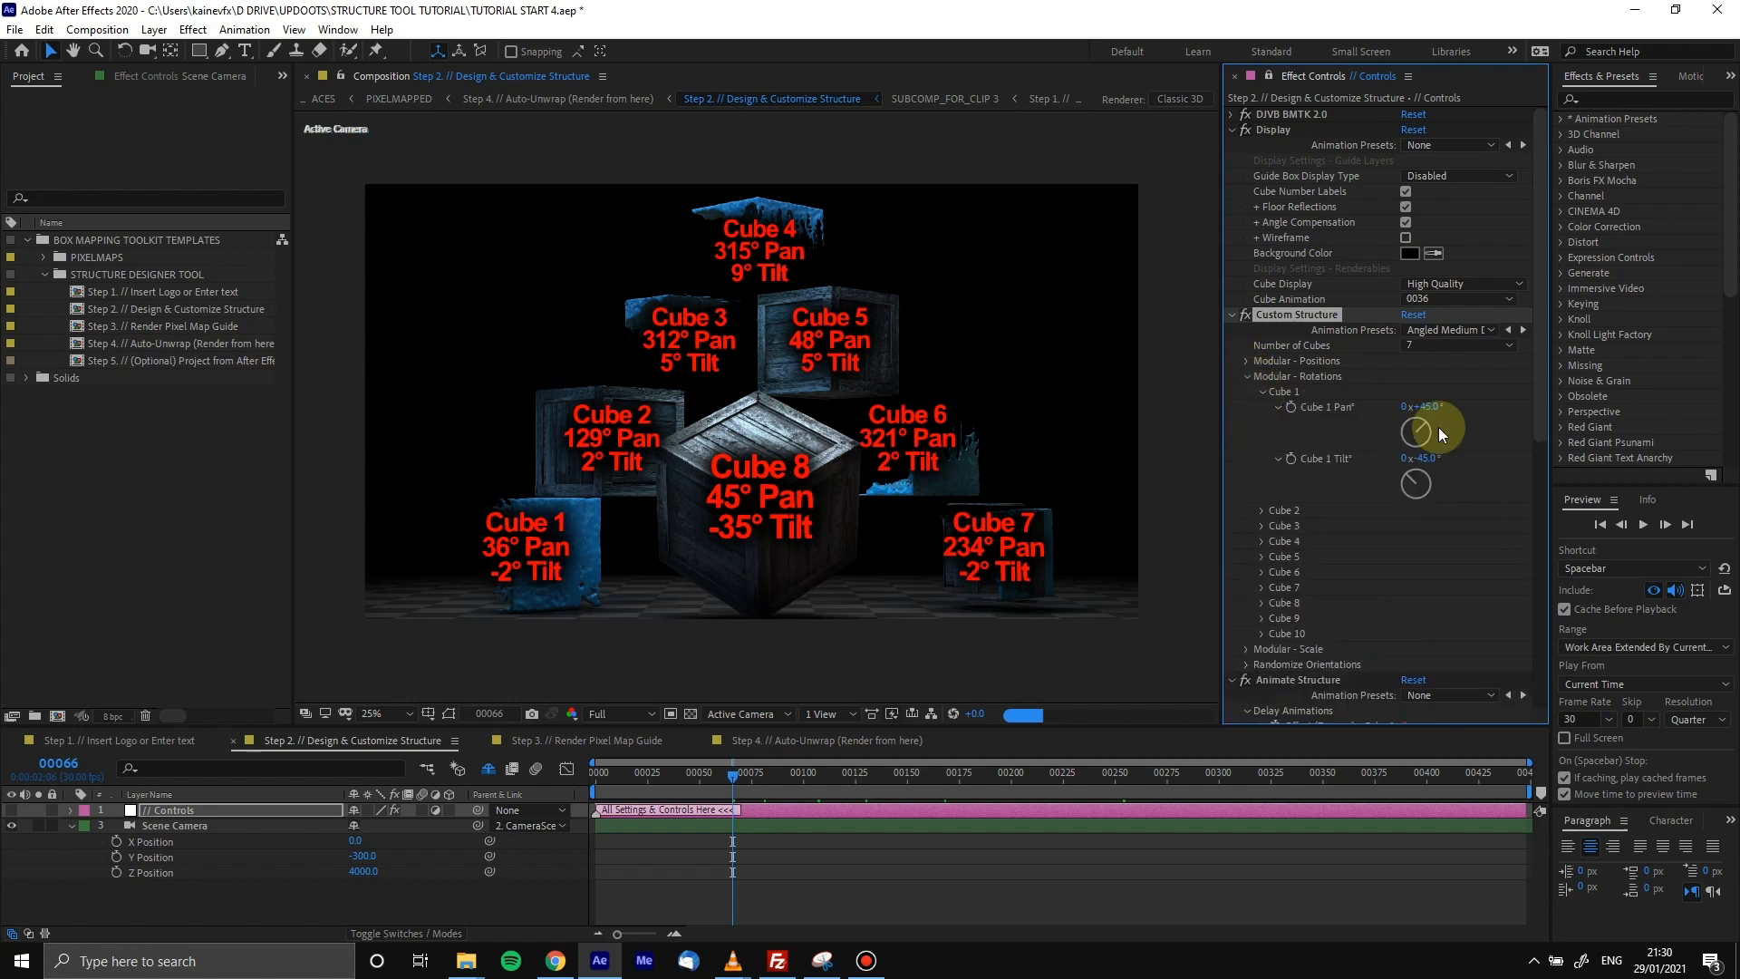
left_click(1263, 392)
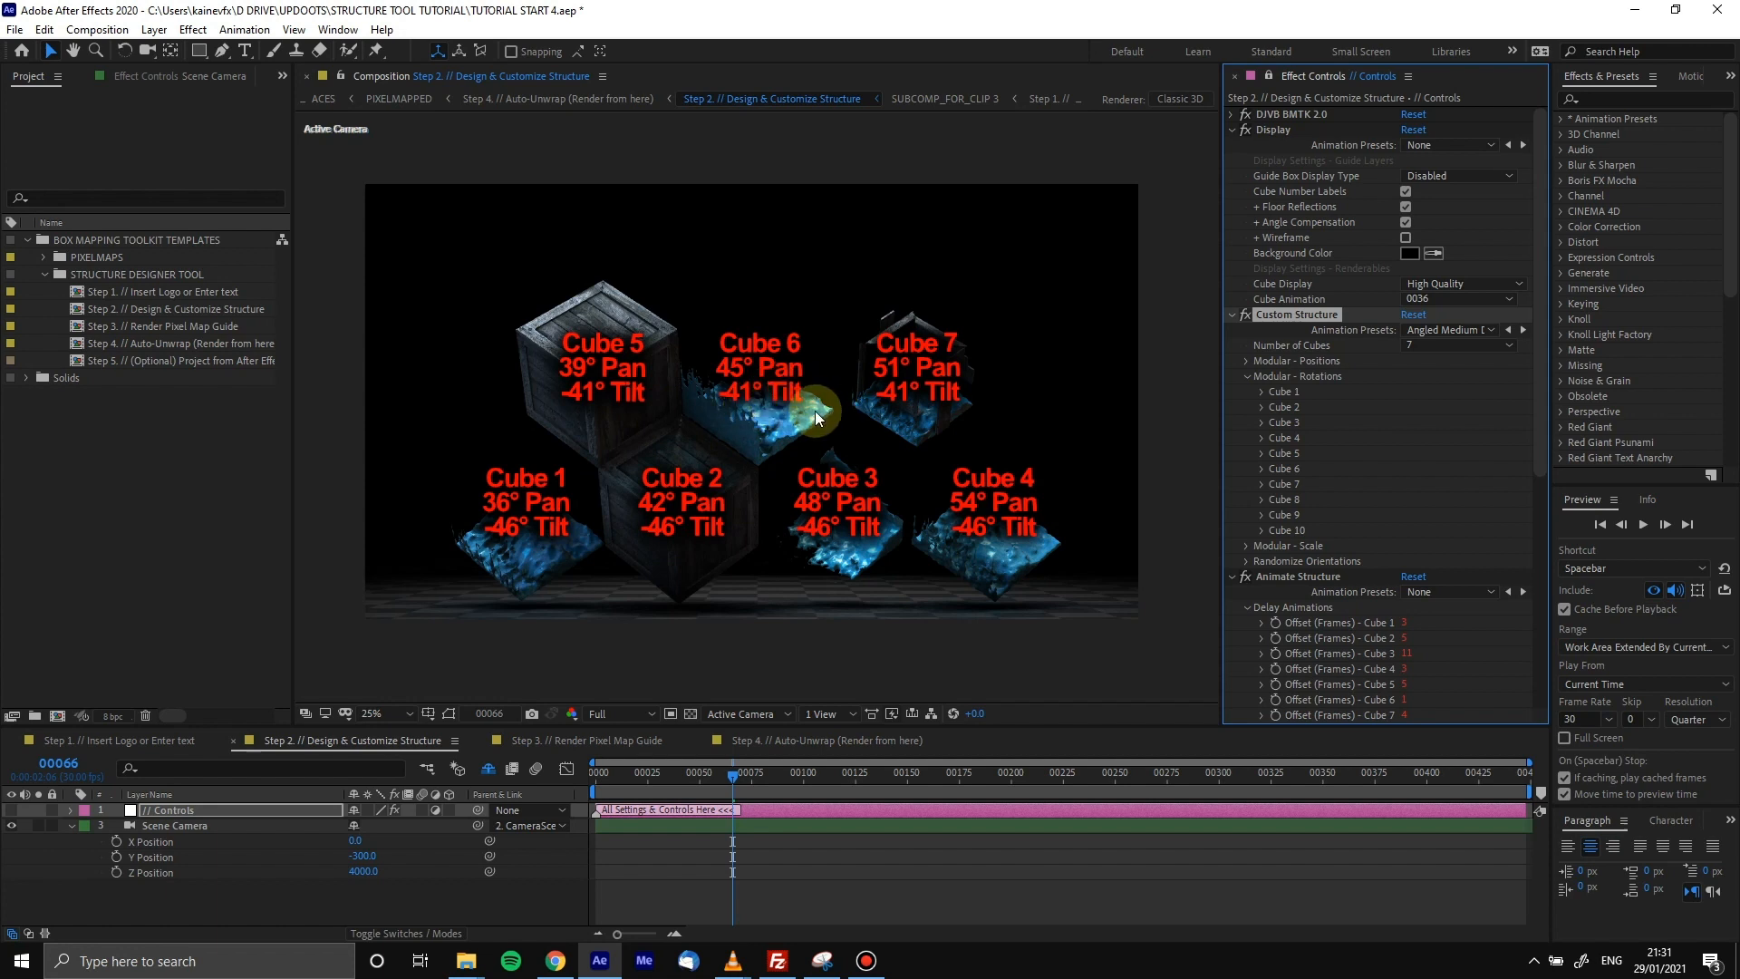
Turn off Angle Compensation and Cube Number Labels, and apply the Stepped Arch preset to Custom Structure
left_click(1406, 222)
left_click(1406, 192)
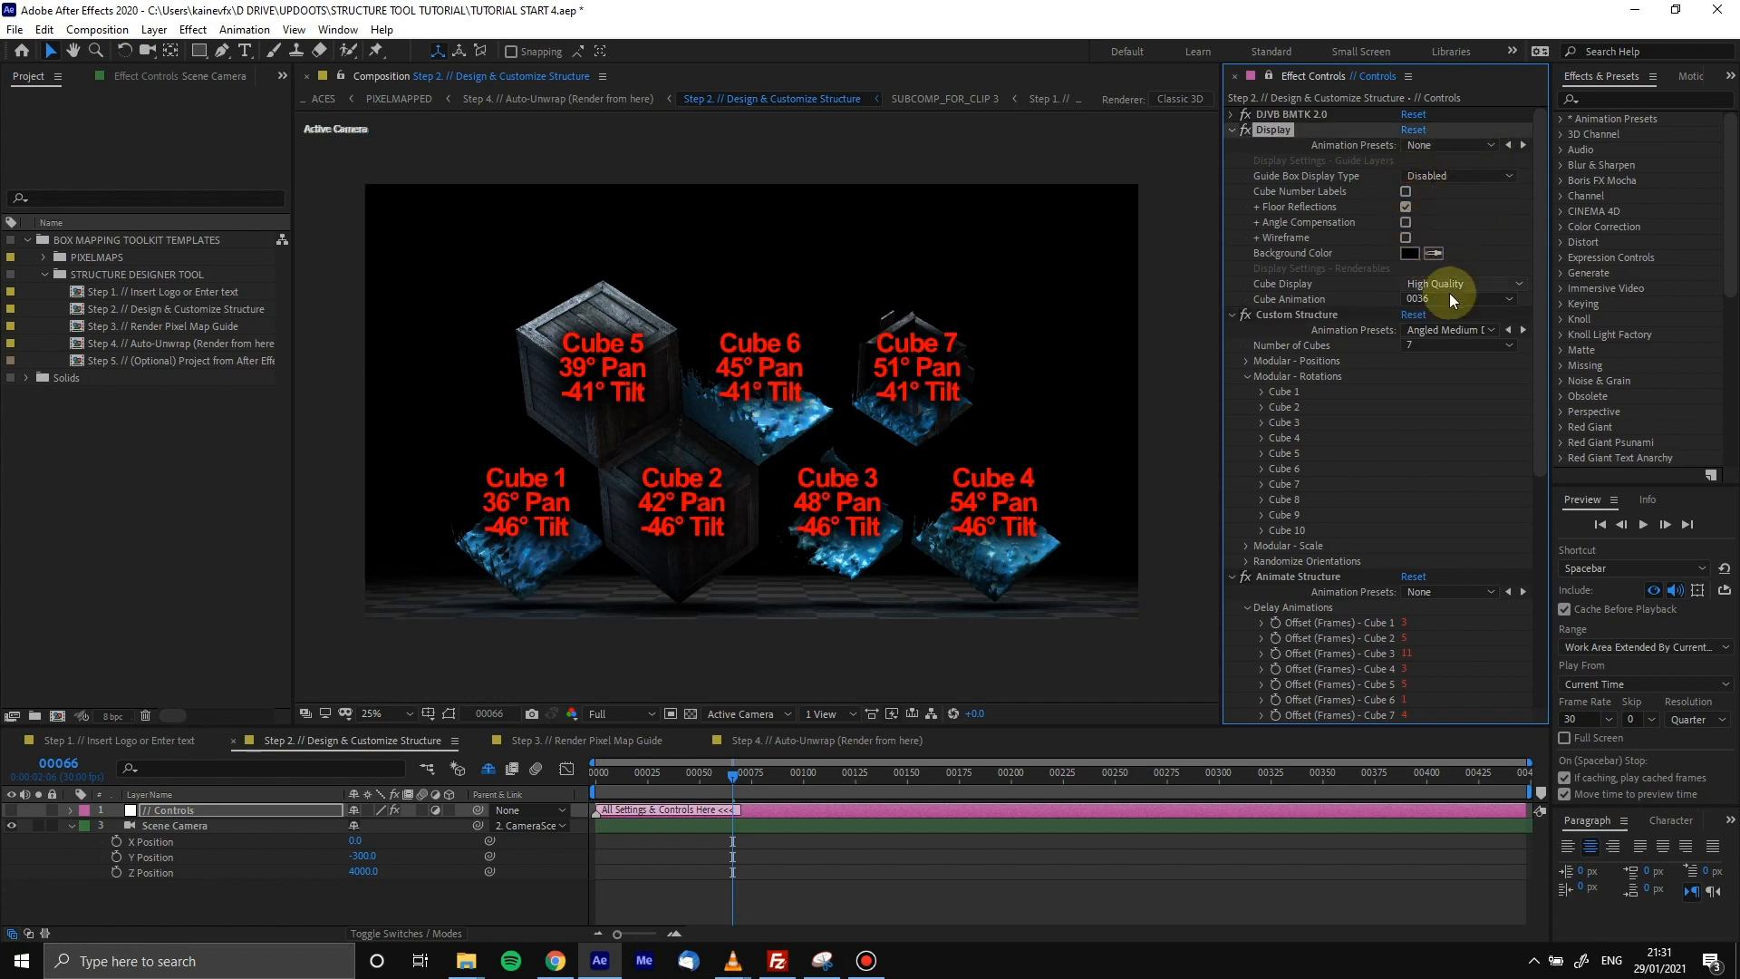
left_click(1437, 328)
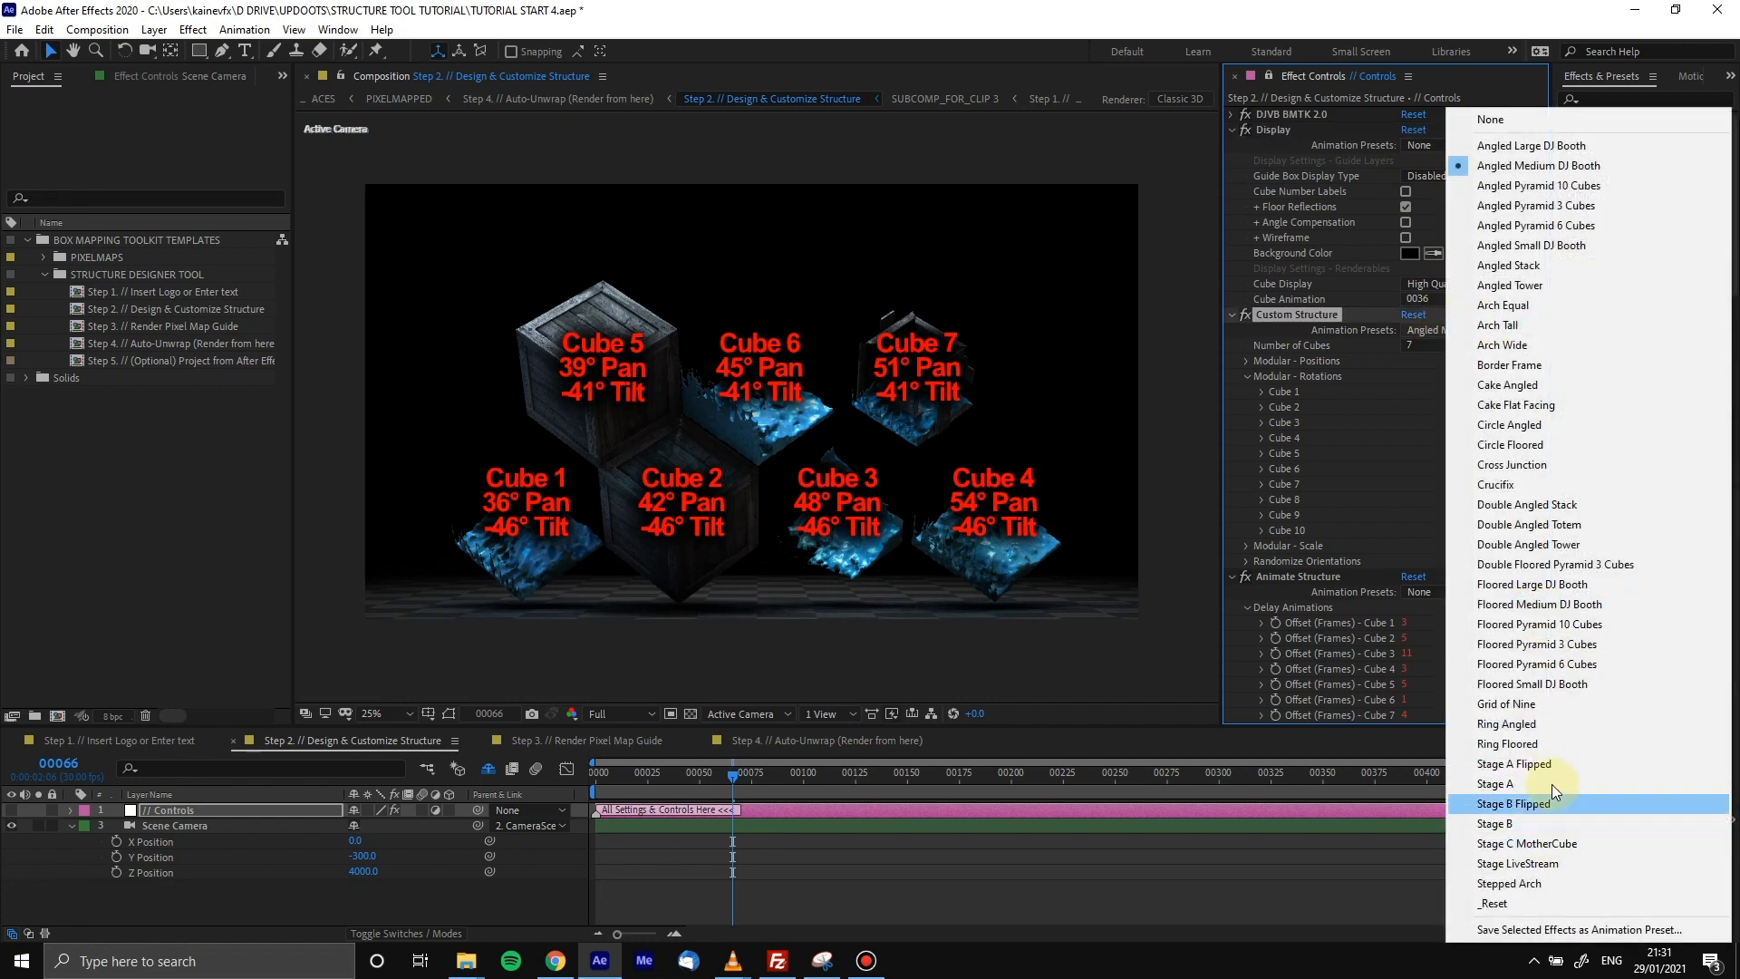
left_click(1523, 881)
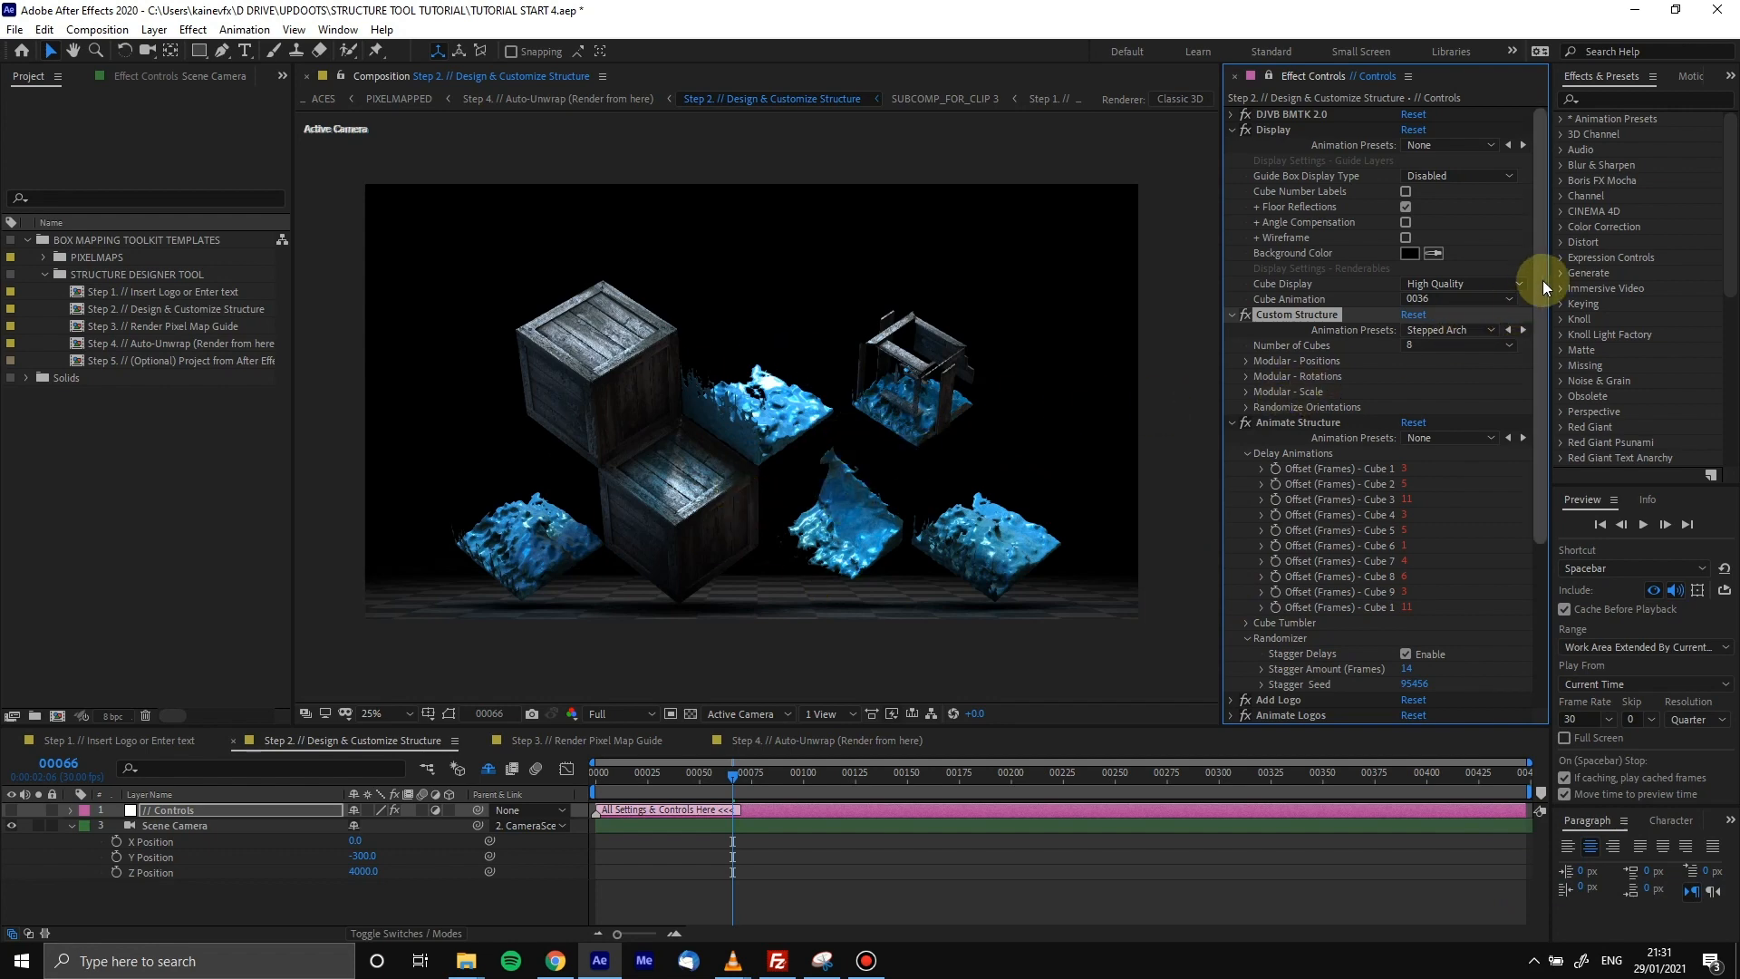
Expand the Add Logo settings and set the Scene Camera's Z Position to 4300
left_click_drag(1543, 280, 1546, 464)
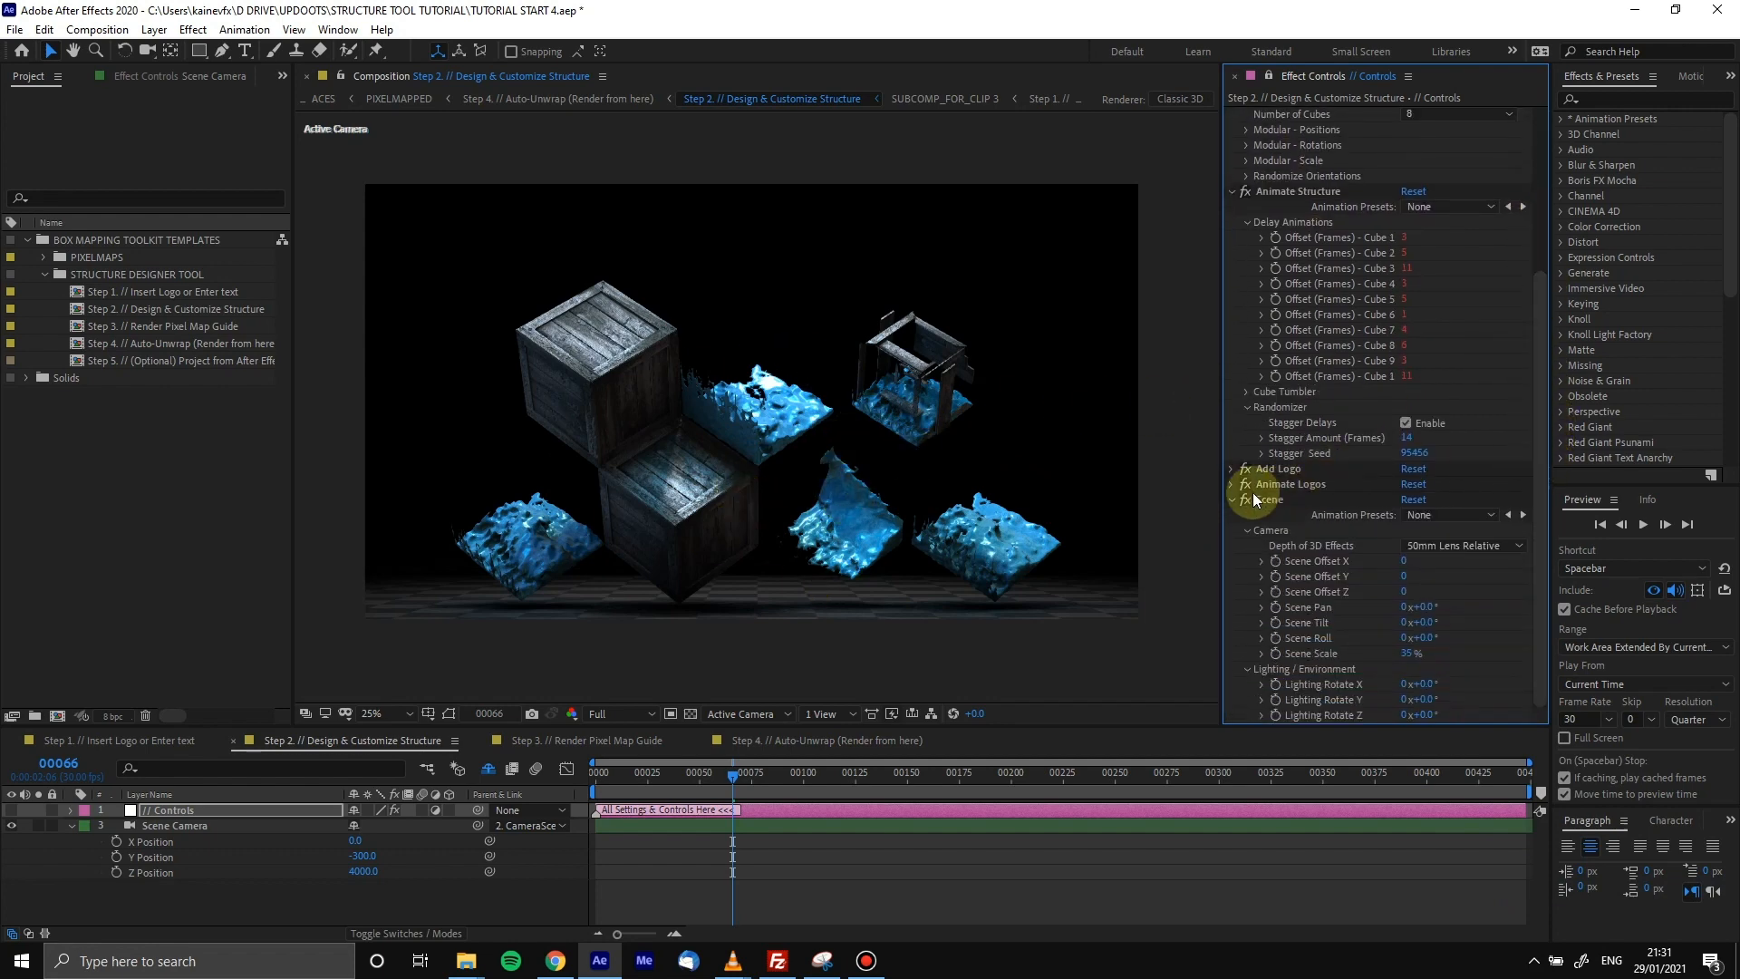
left_click(1230, 469)
scroll(1341, 464, "down", 2)
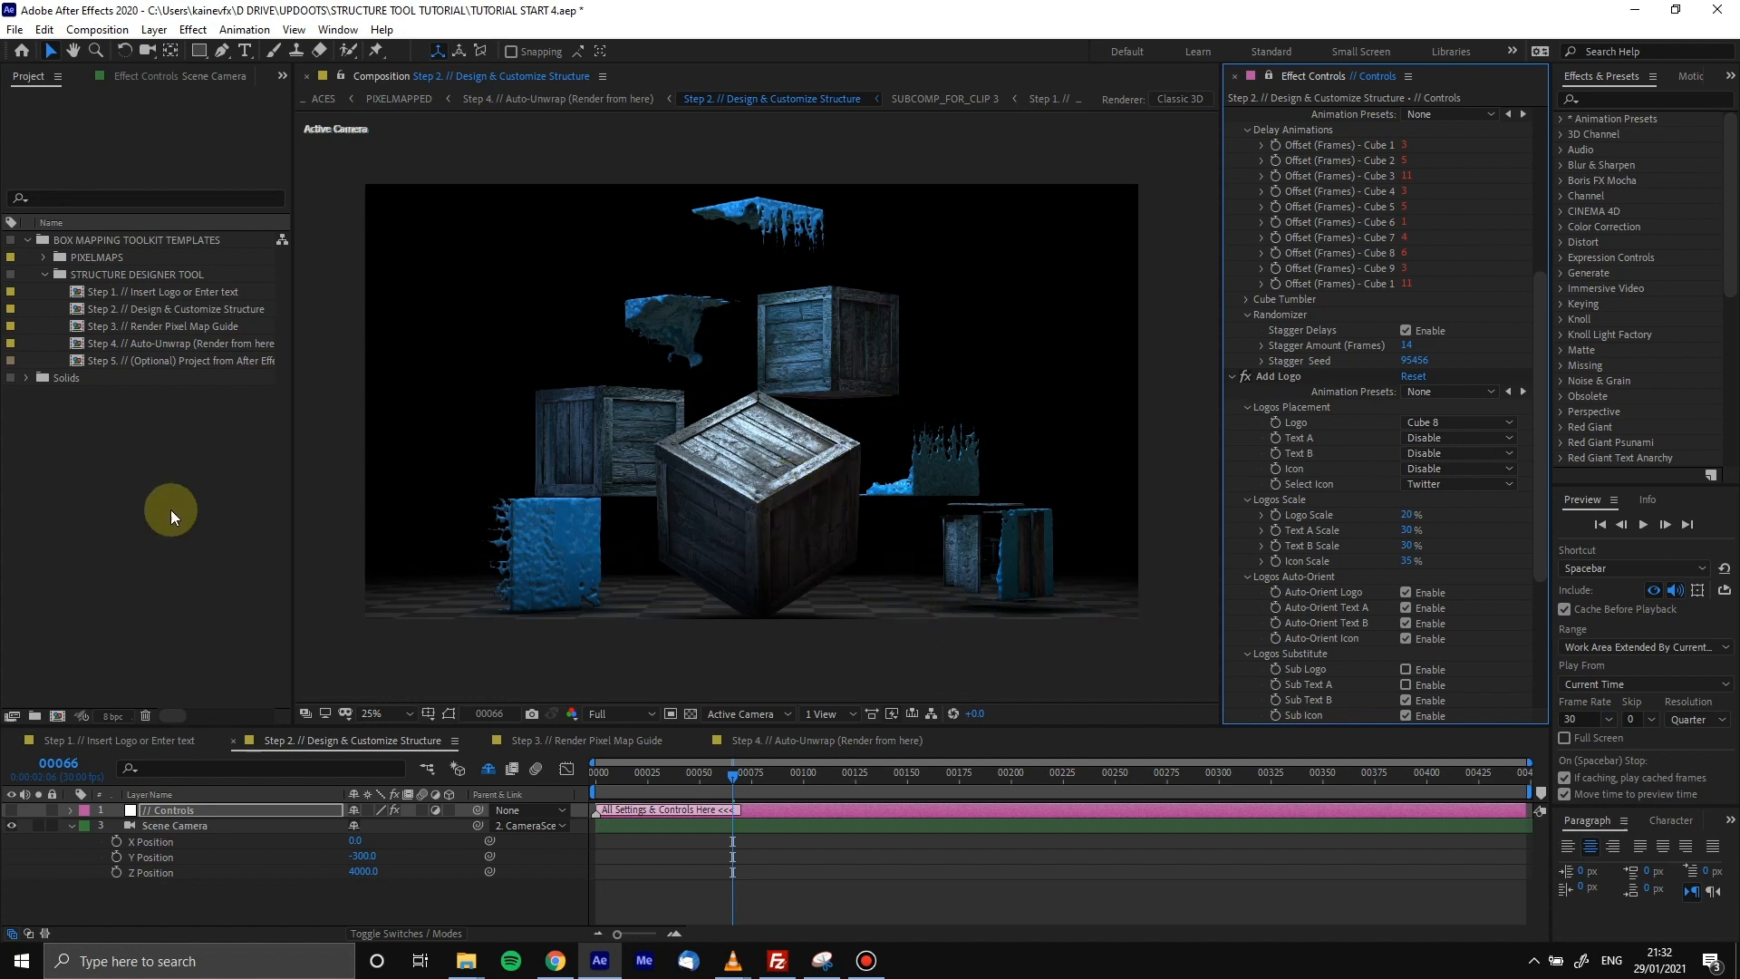
left_click(363, 872)
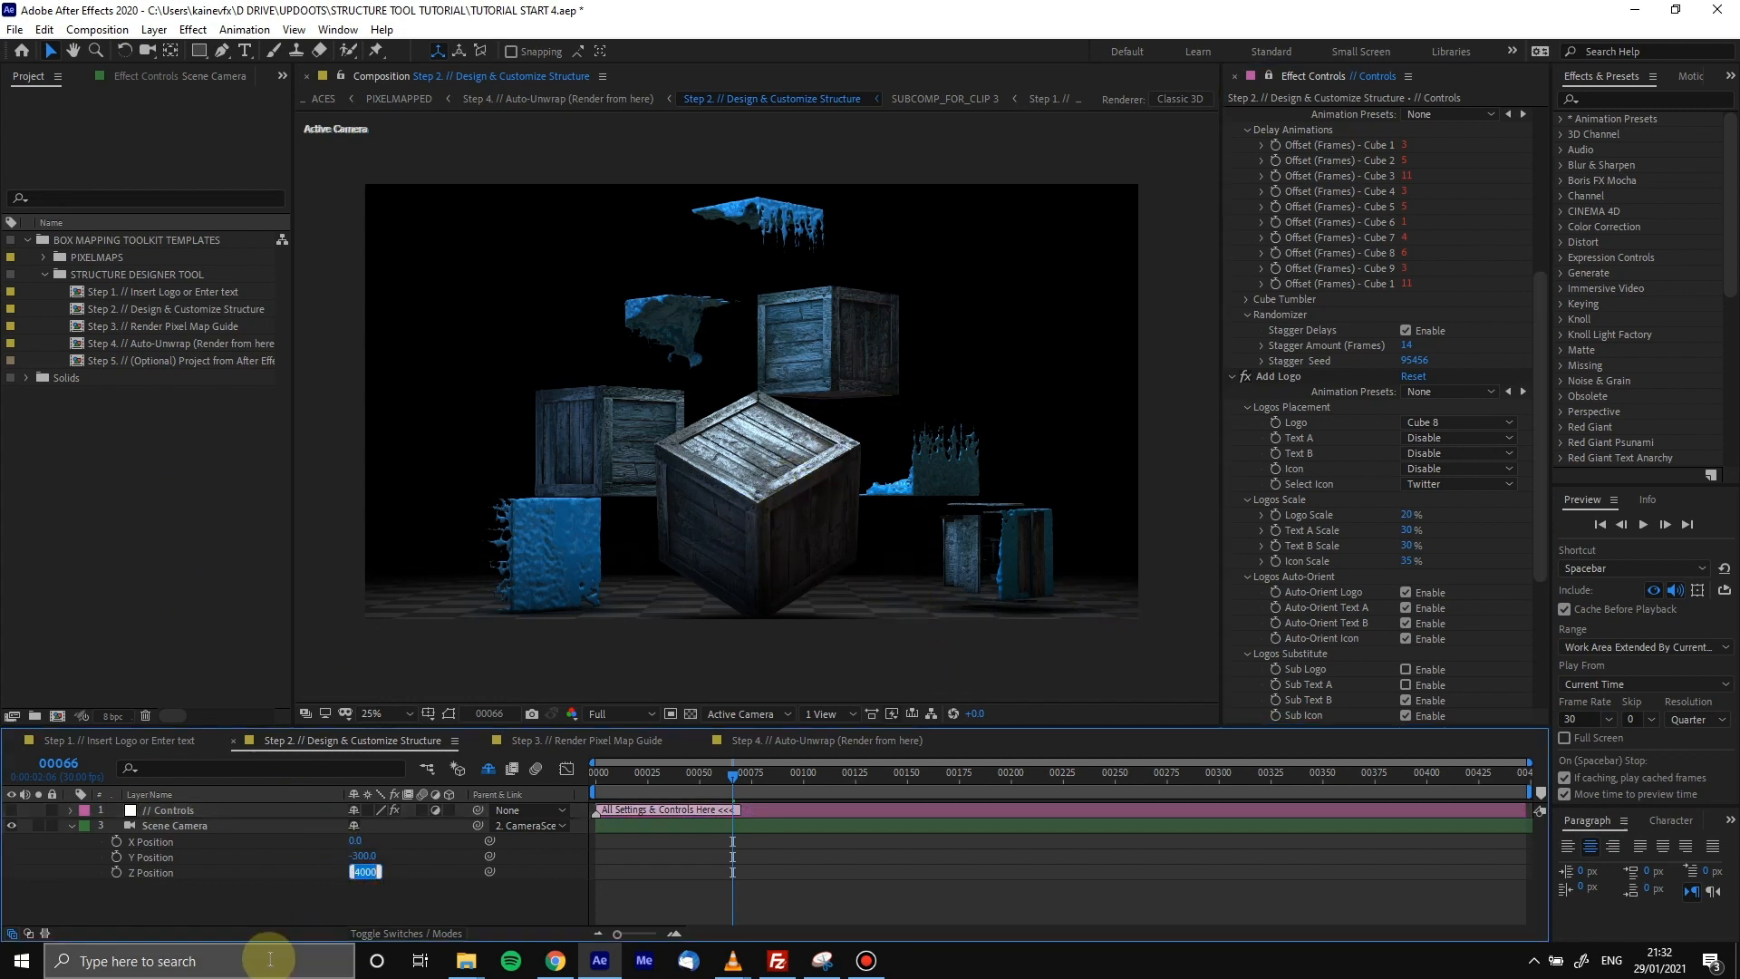
type("4300")
key("Return")
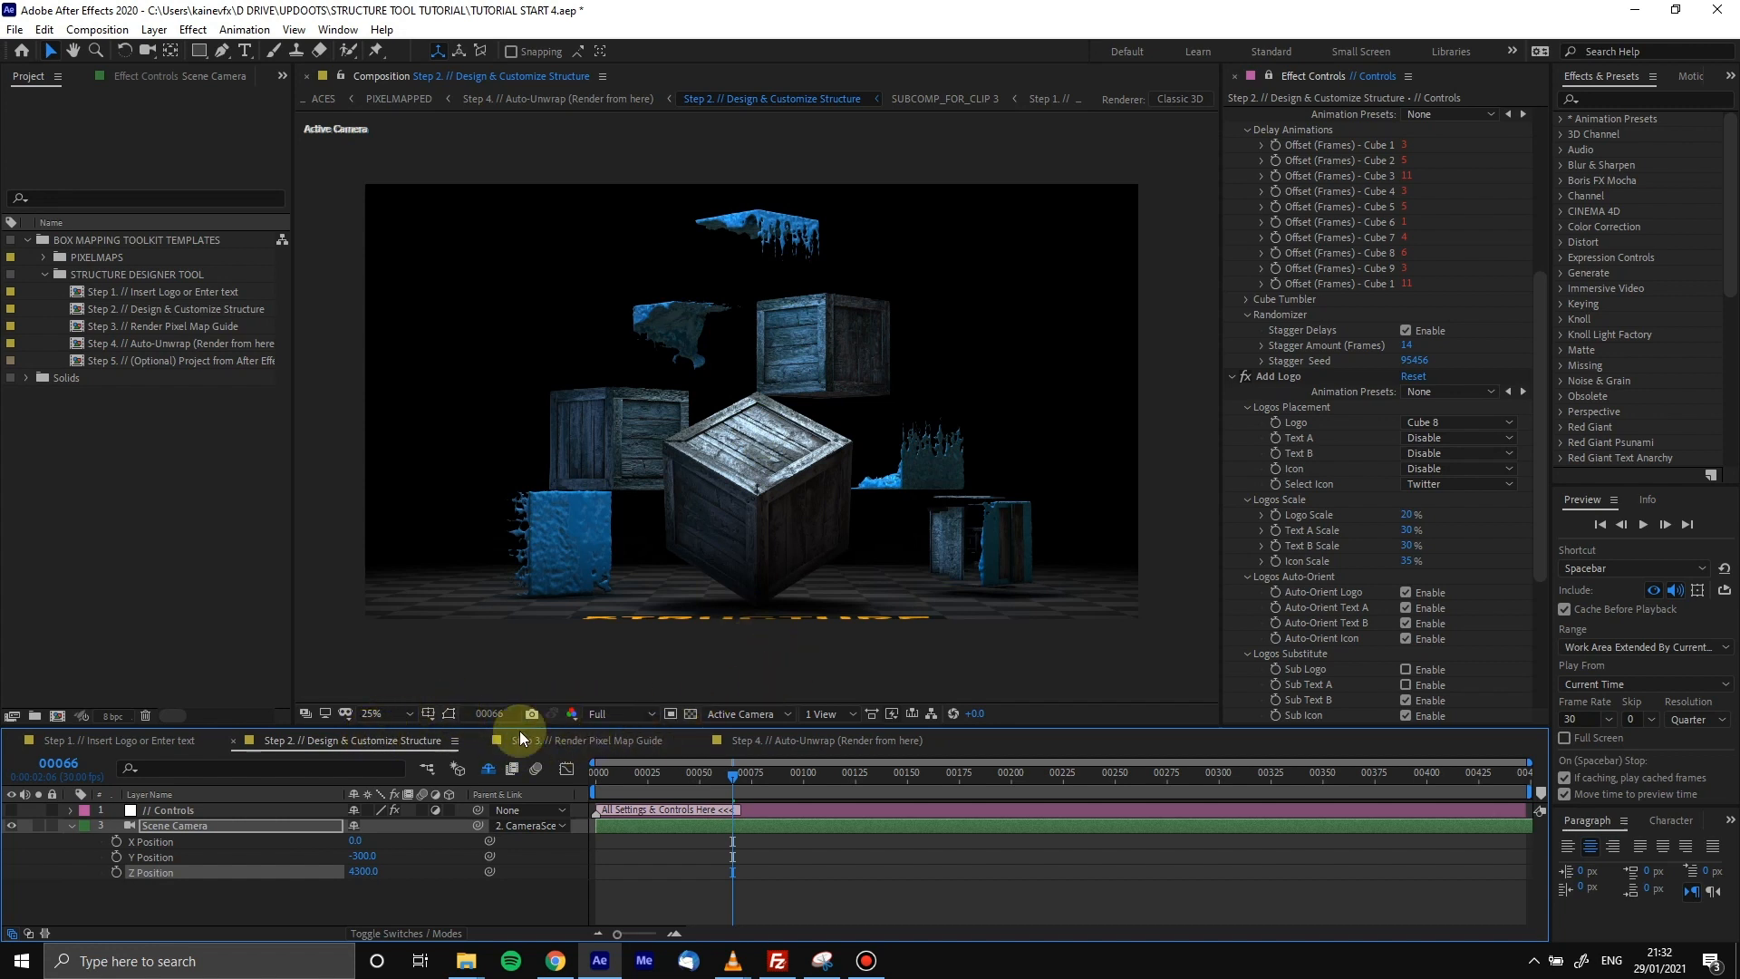
Show the Step 4 Auto-Unwrap composition and collapse the Custom Structure, Animate Structure, Add Logo and Scene effects
left_click(805, 739)
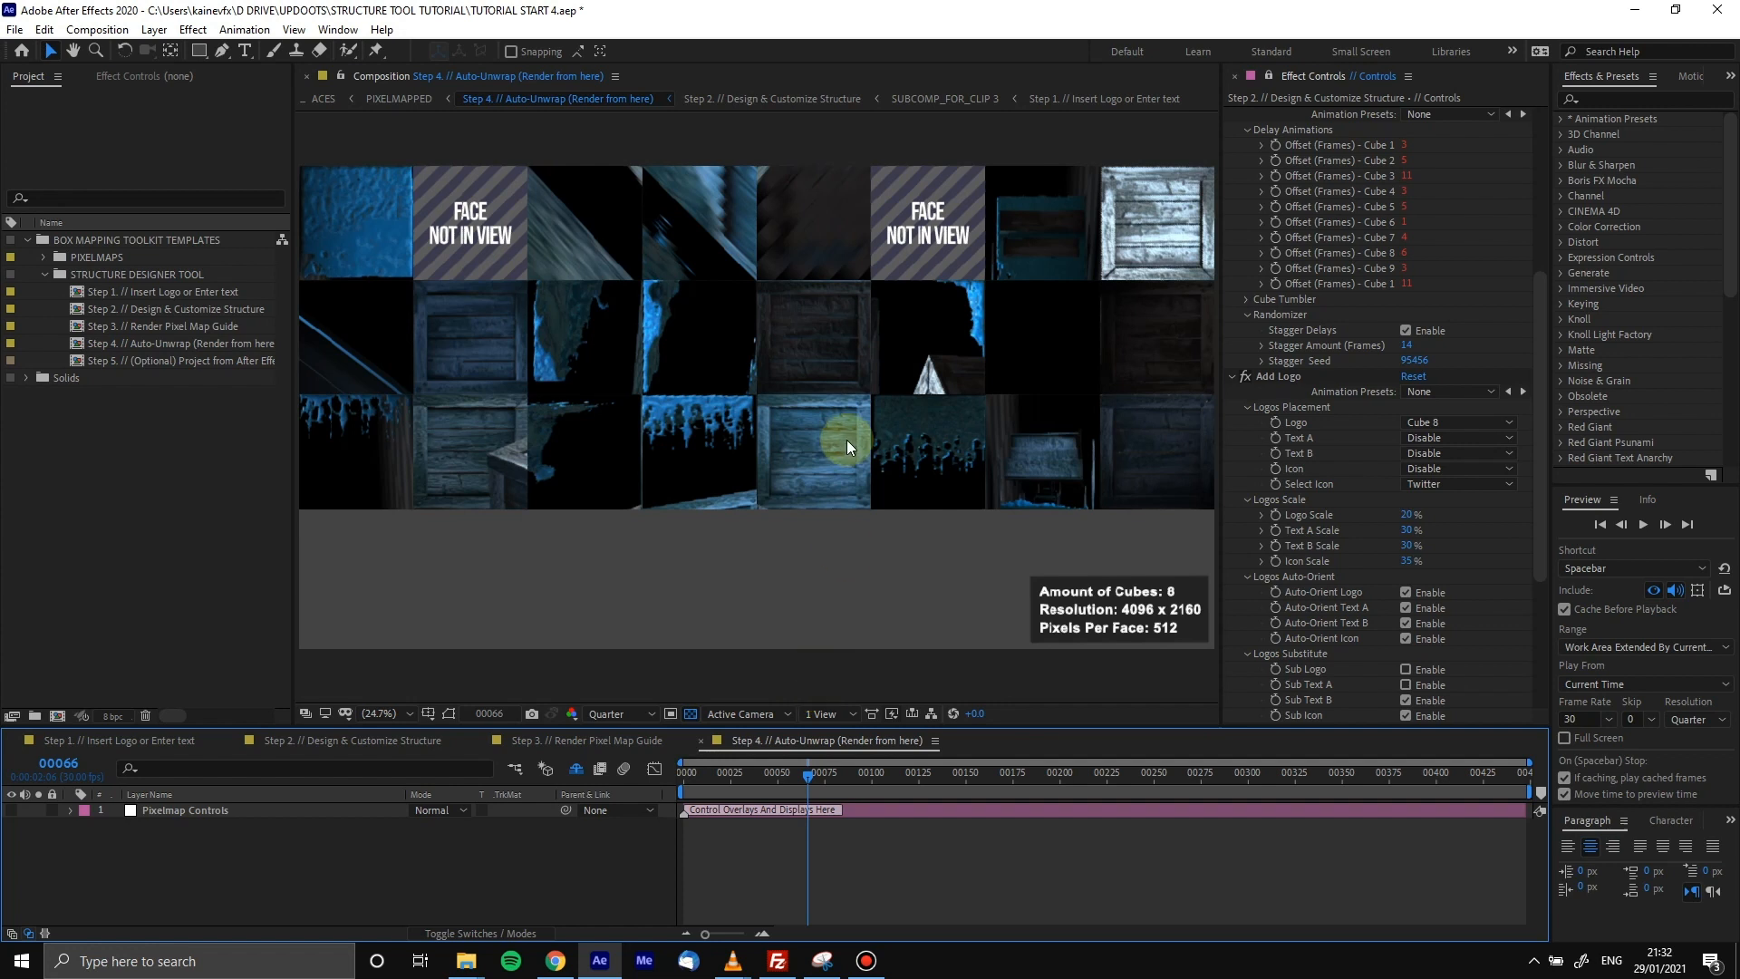
left_click(1231, 377)
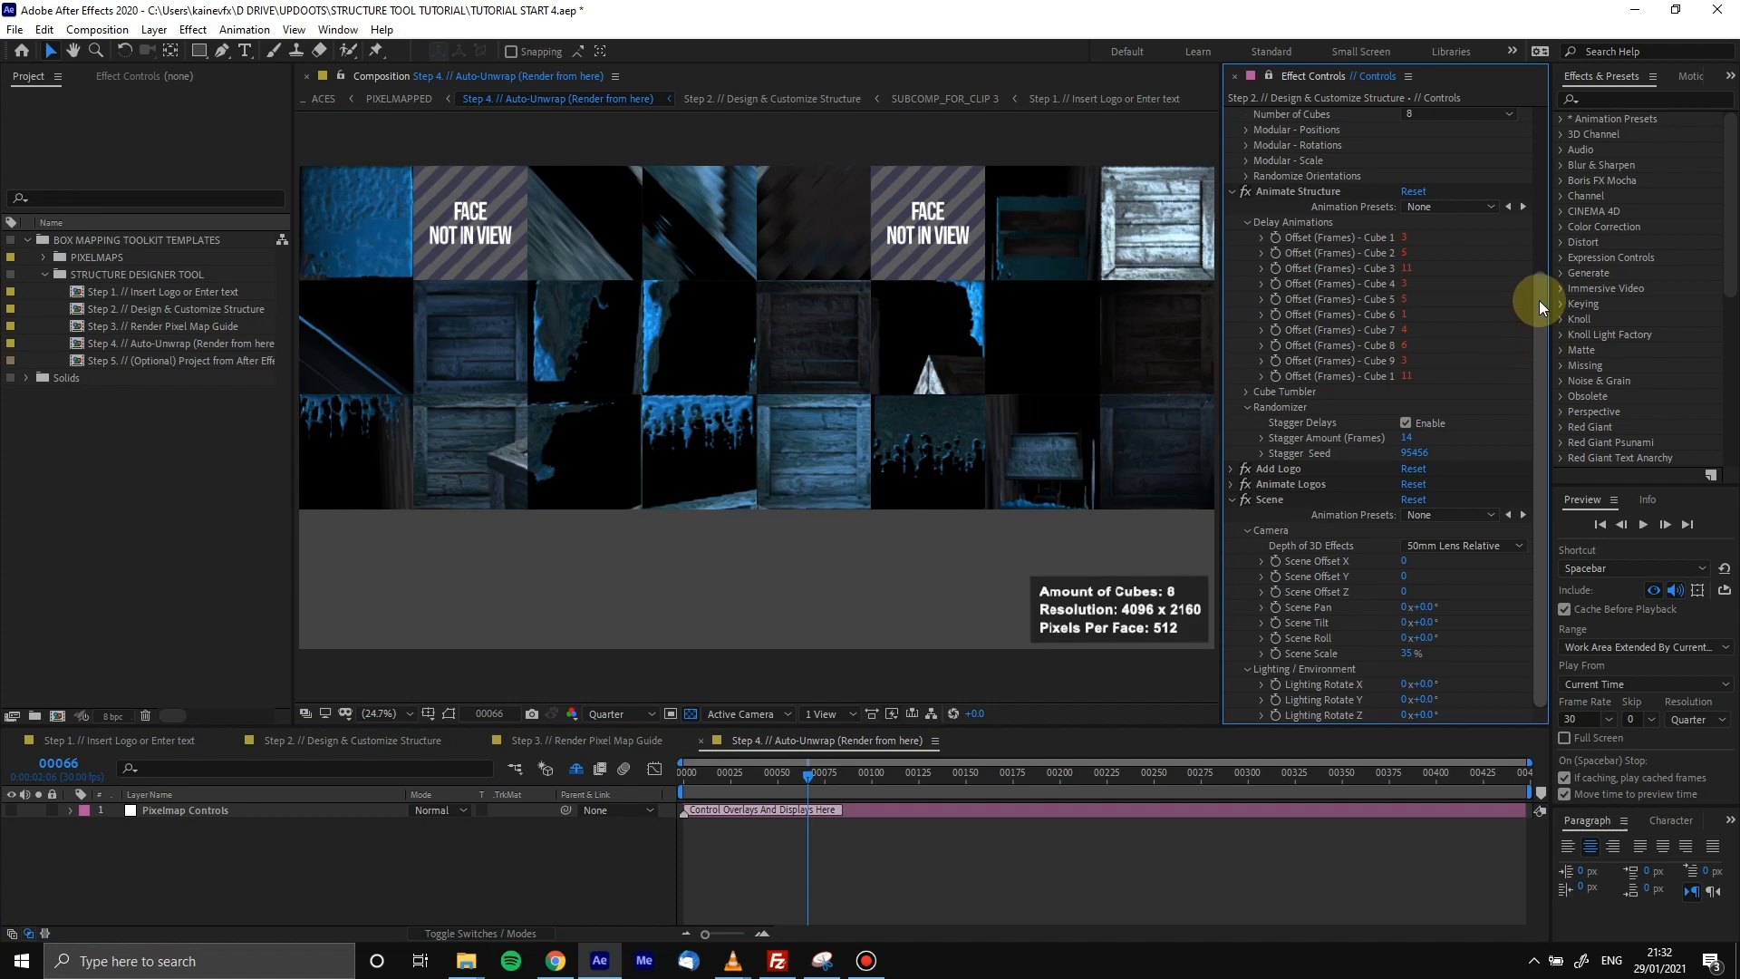
scroll(1539, 301, "up", 3)
left_click(1233, 259)
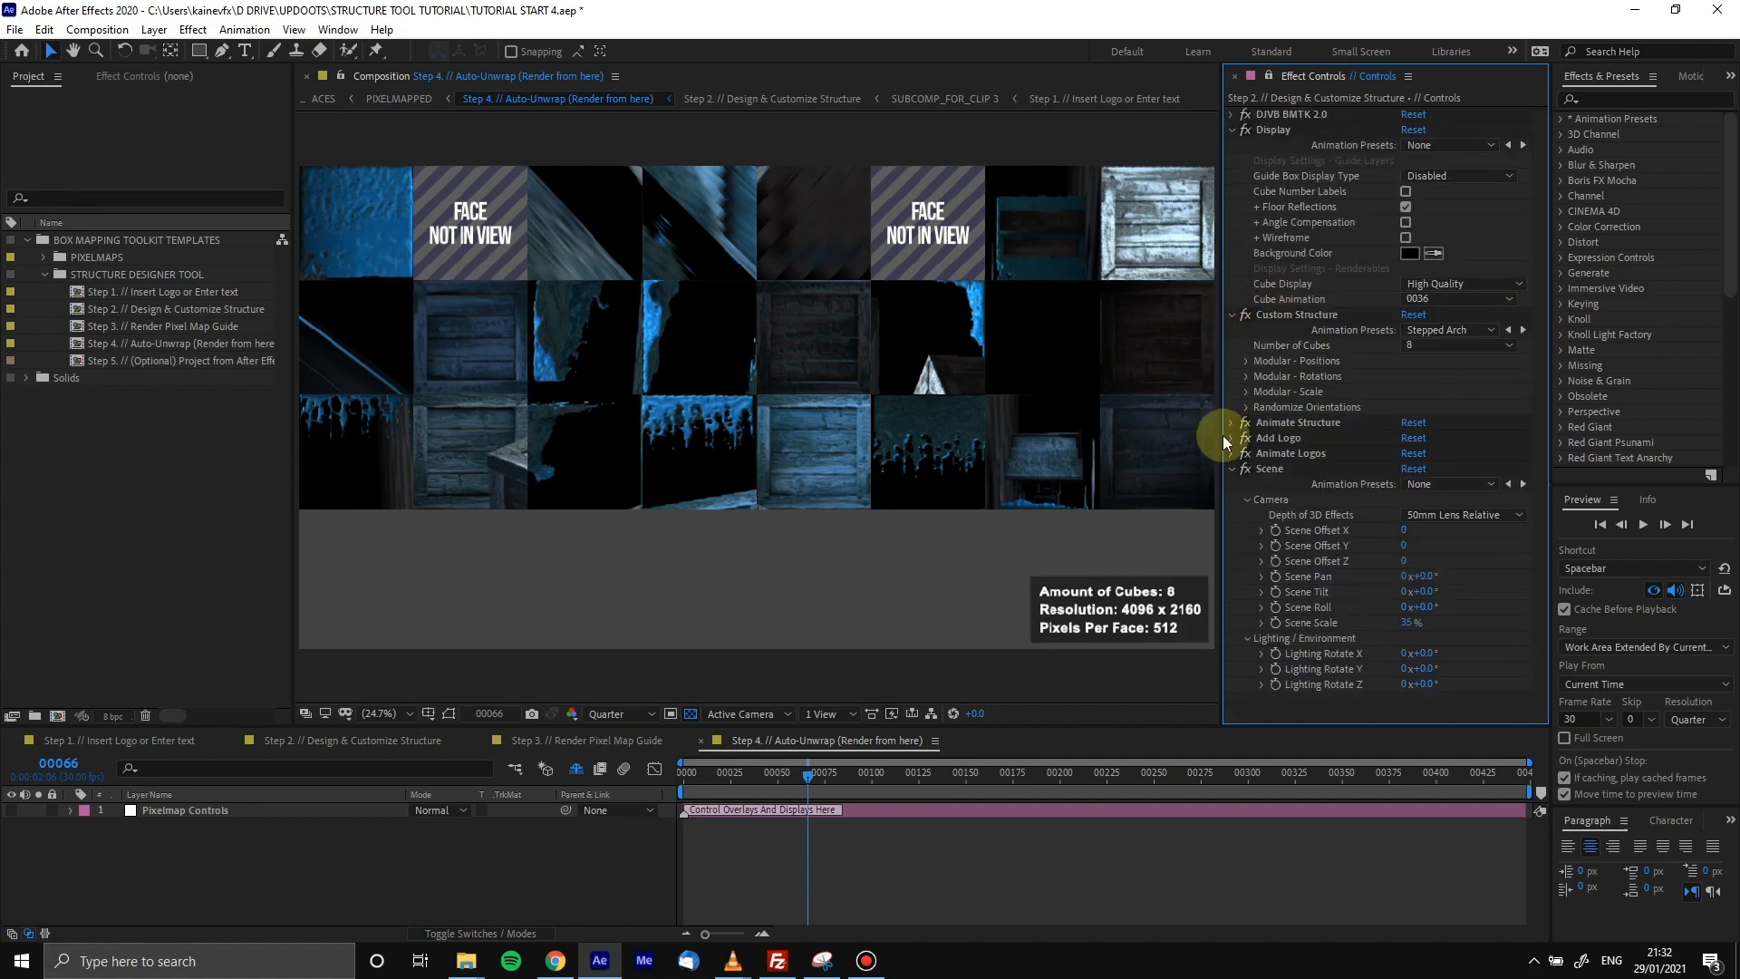
left_click(1229, 469)
left_click(1230, 314)
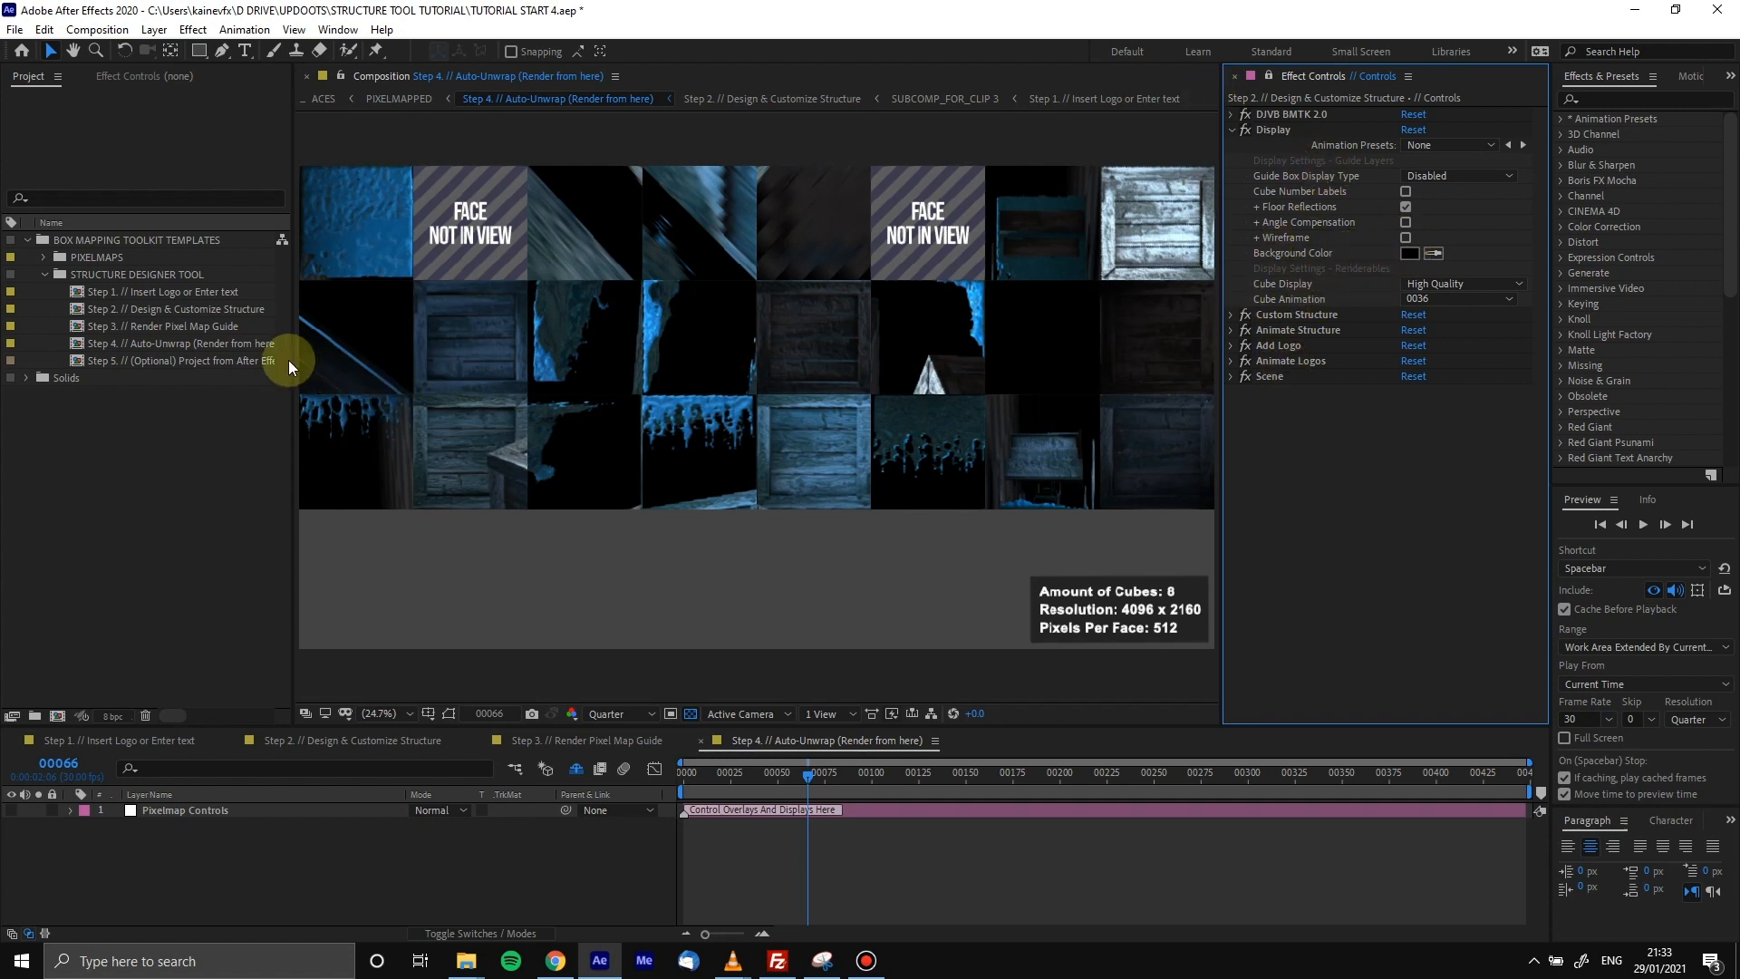
left_click_drag(286, 359, 251, 358)
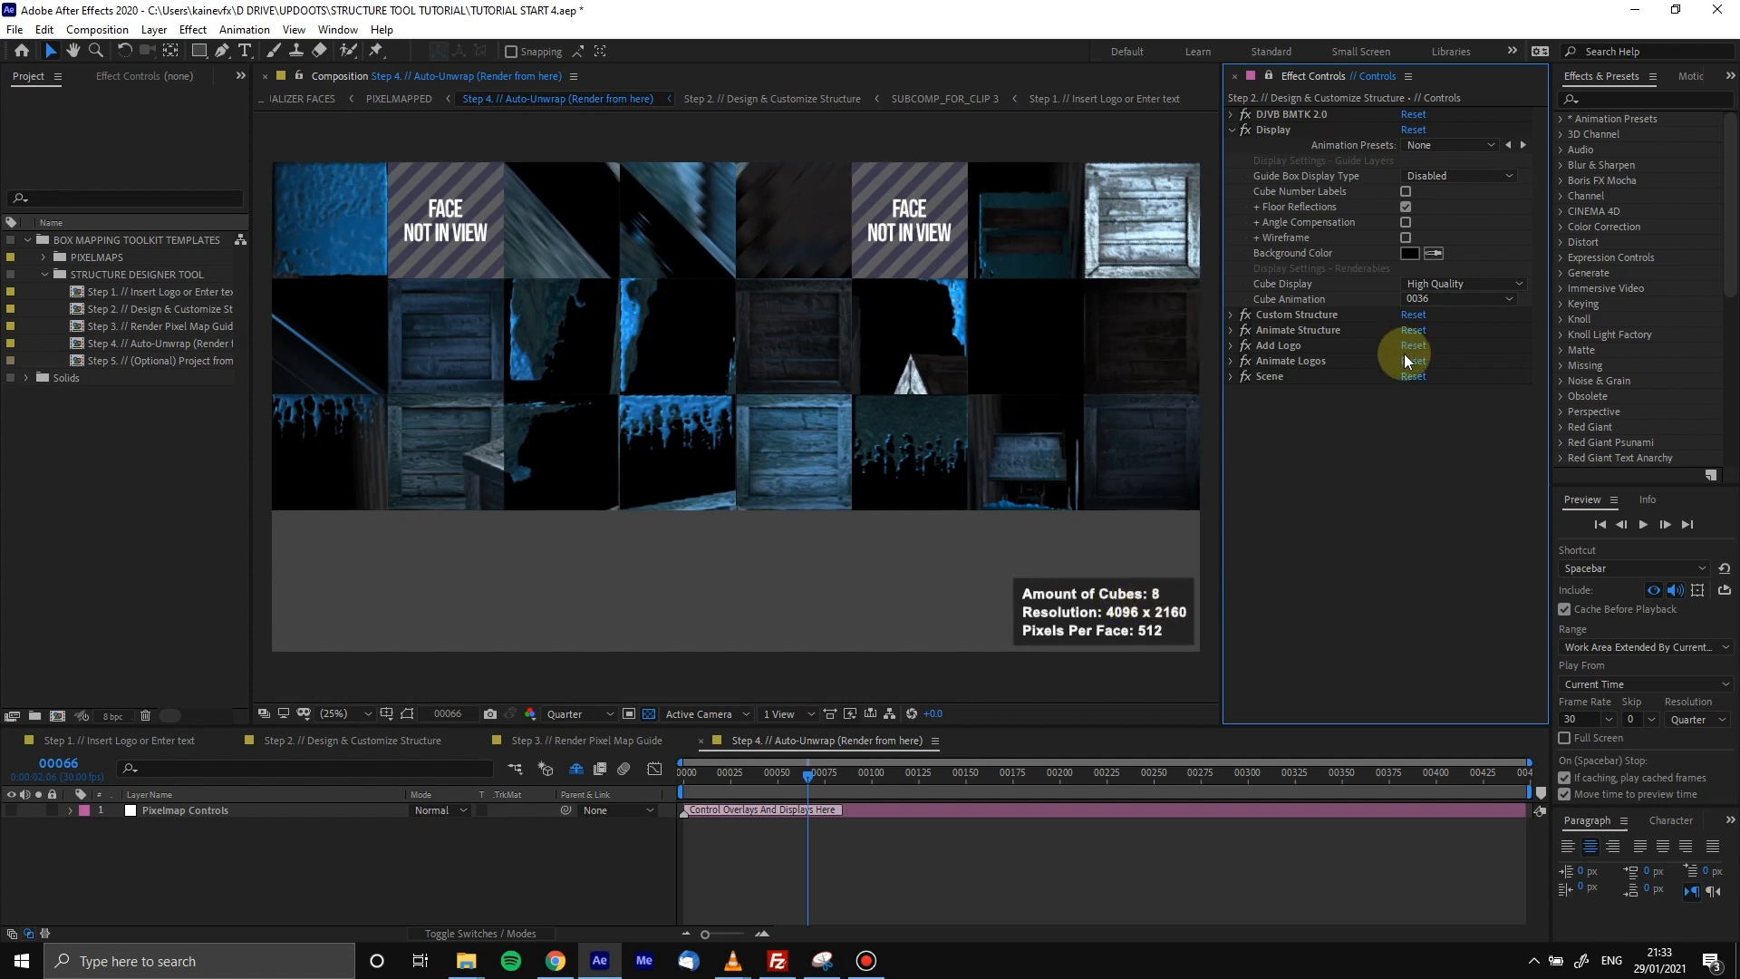
Set Number of Cubes to 7 in Custom Structure, keeping the preview resolution at Quarter
left_click(1229, 314)
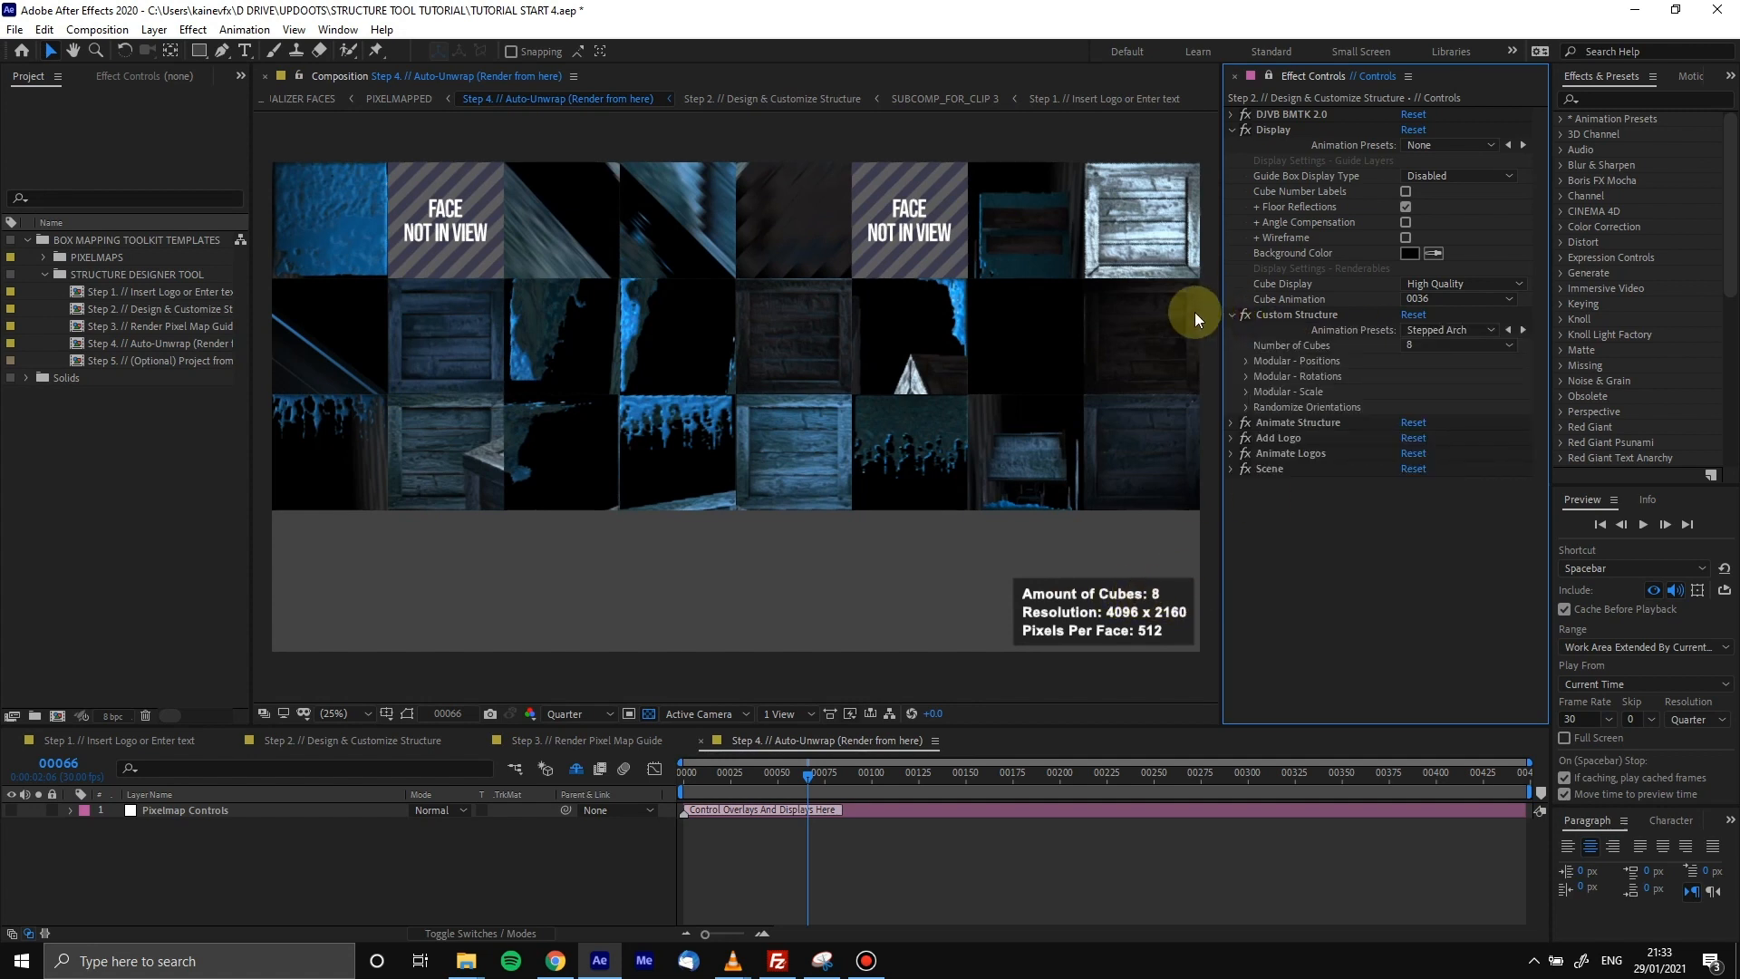
left_click(1421, 346)
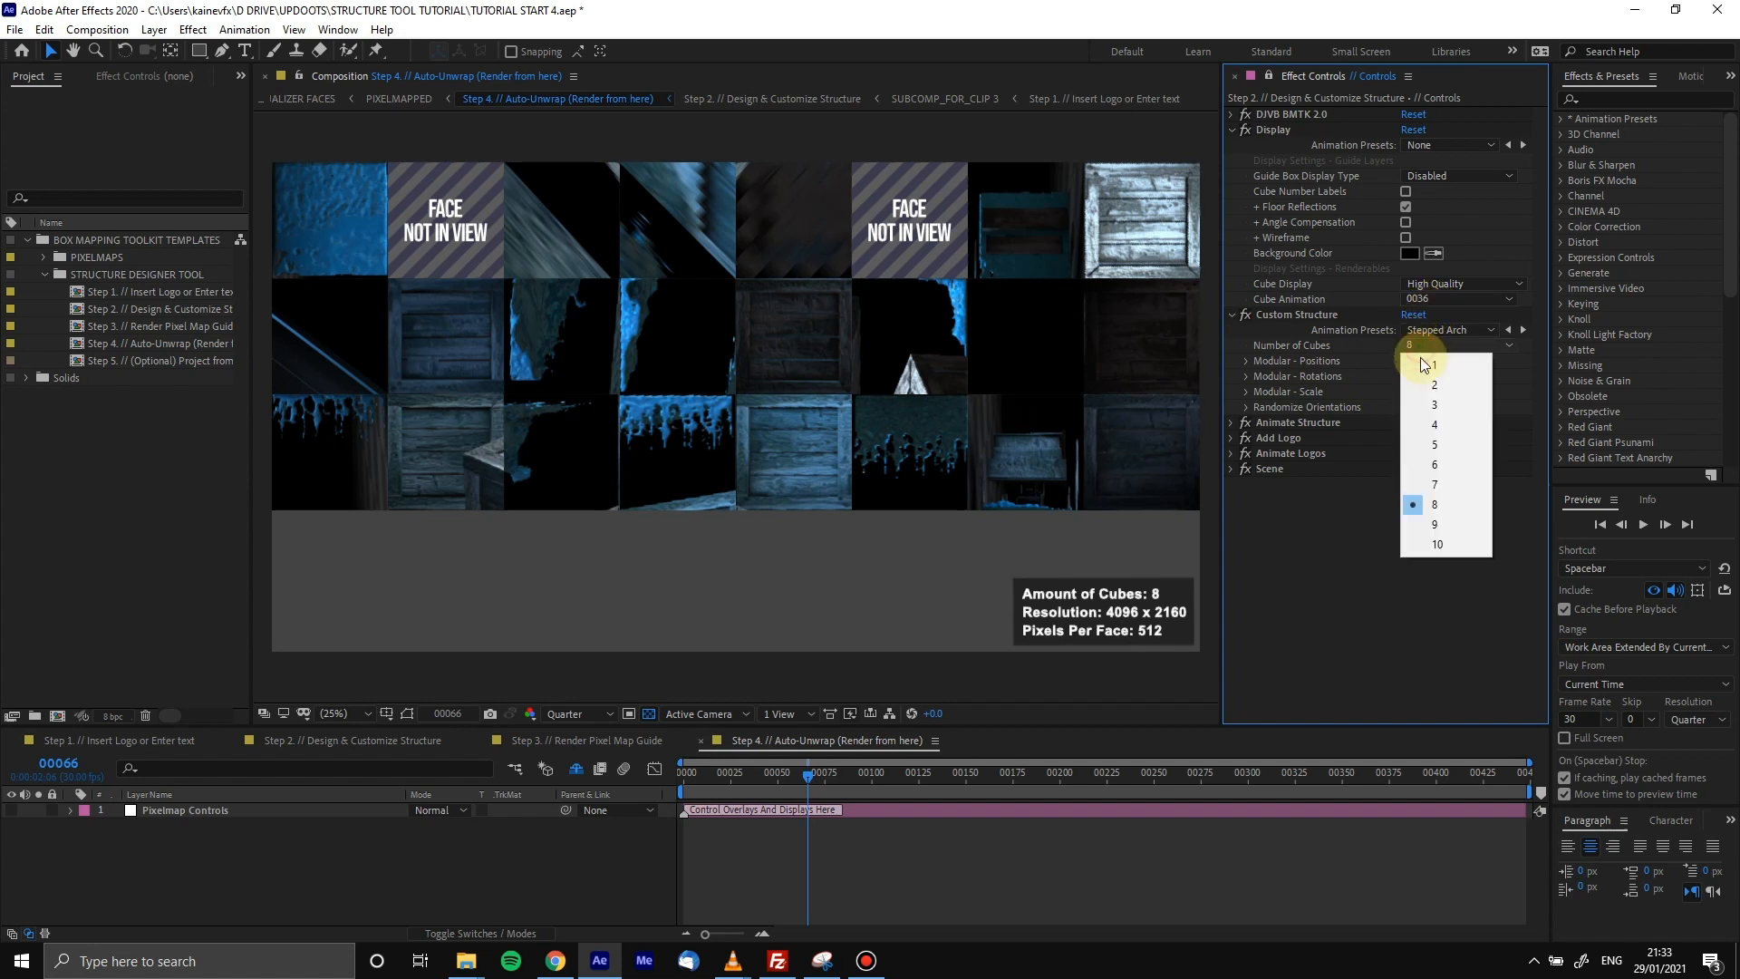
left_click(1421, 486)
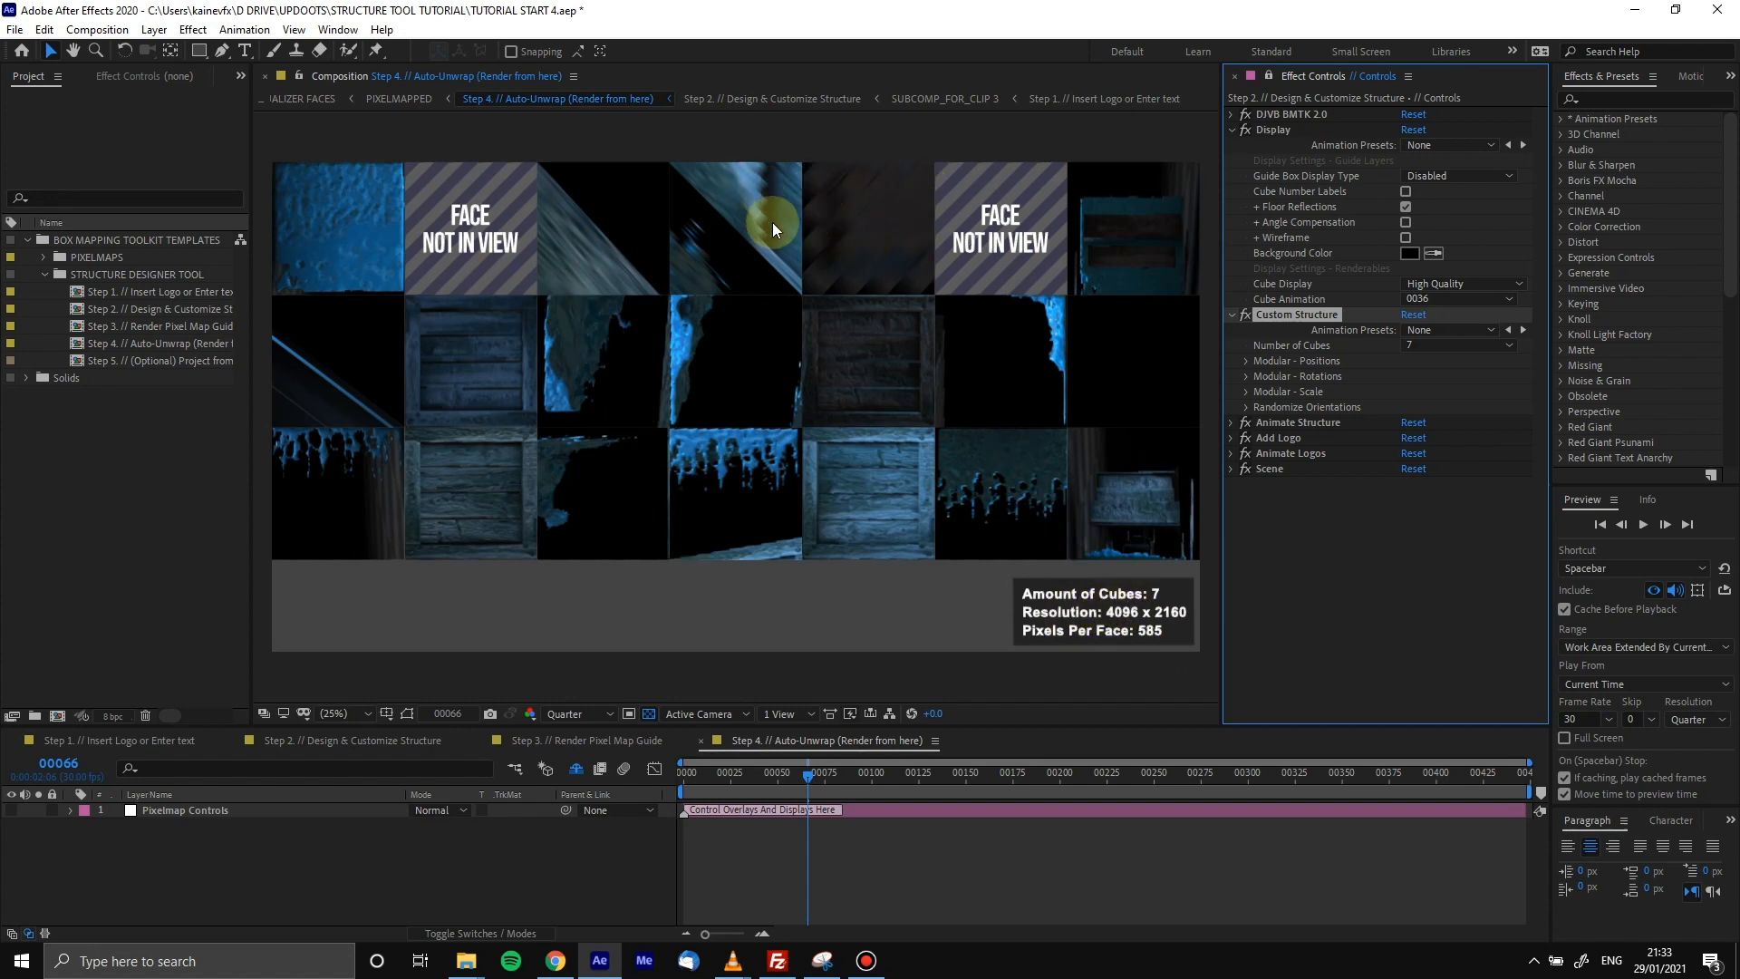
left_click(570, 715)
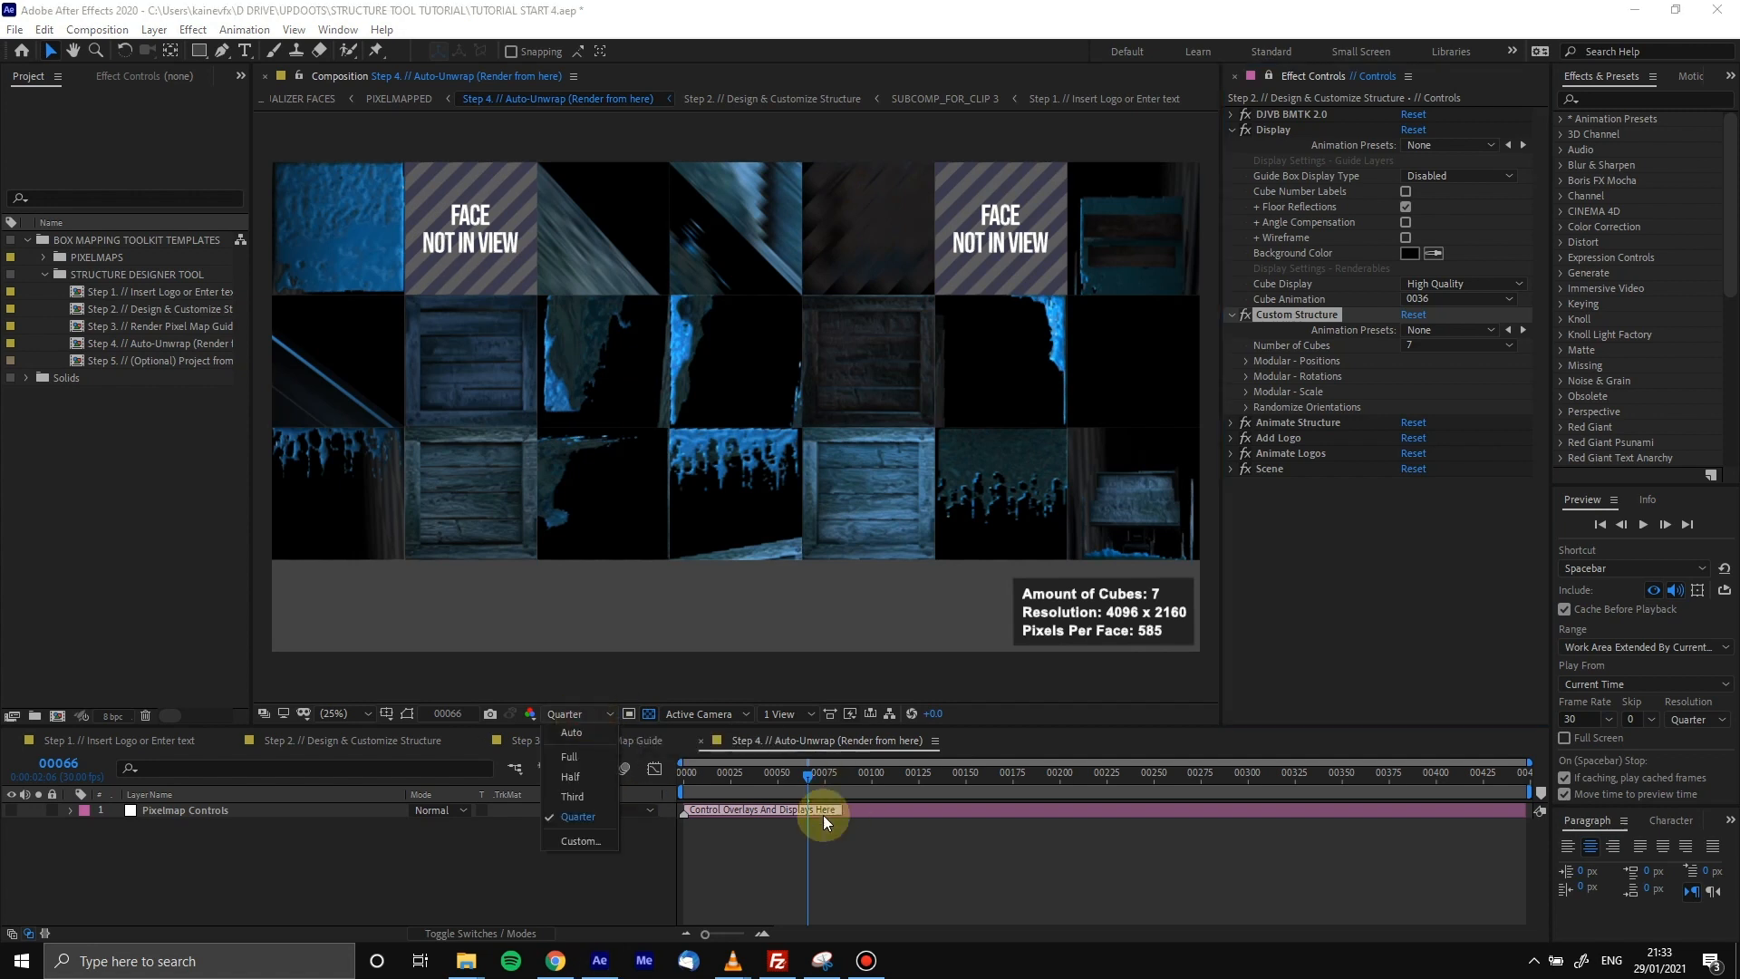
left_click(750, 843)
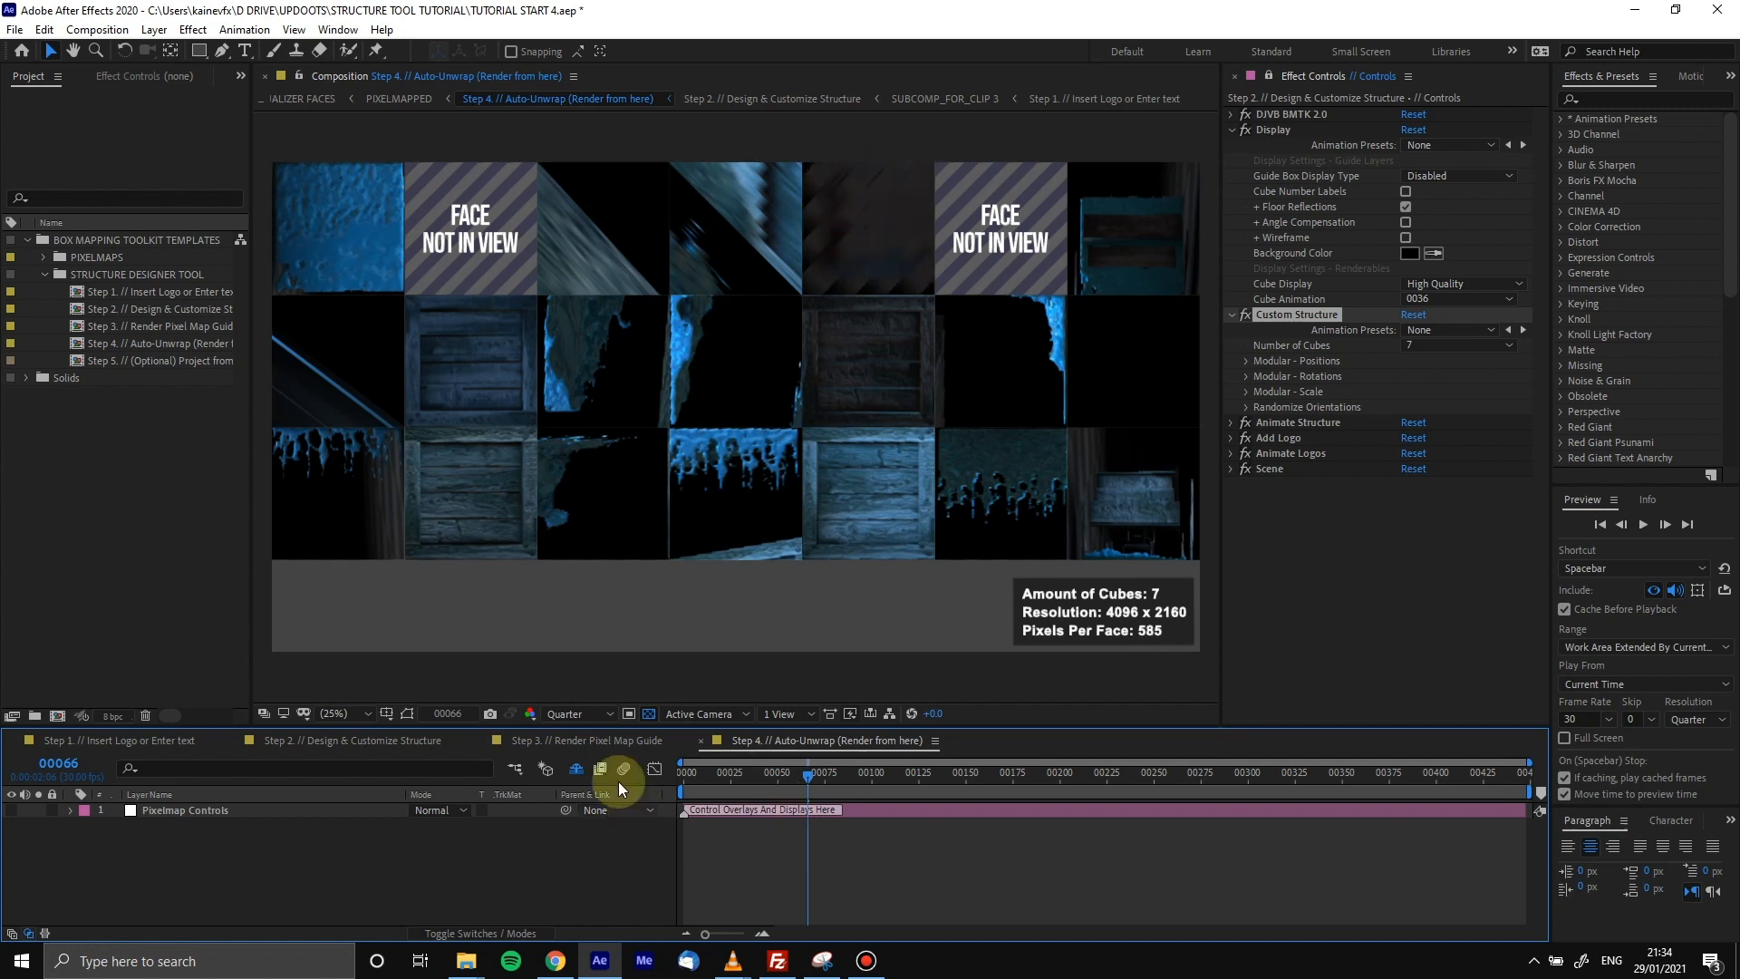
Compare the Step 2 structure with the Step 4 auto-unwrap, and show the Pixelmap Controls layer's effect settings
left_click(395, 742)
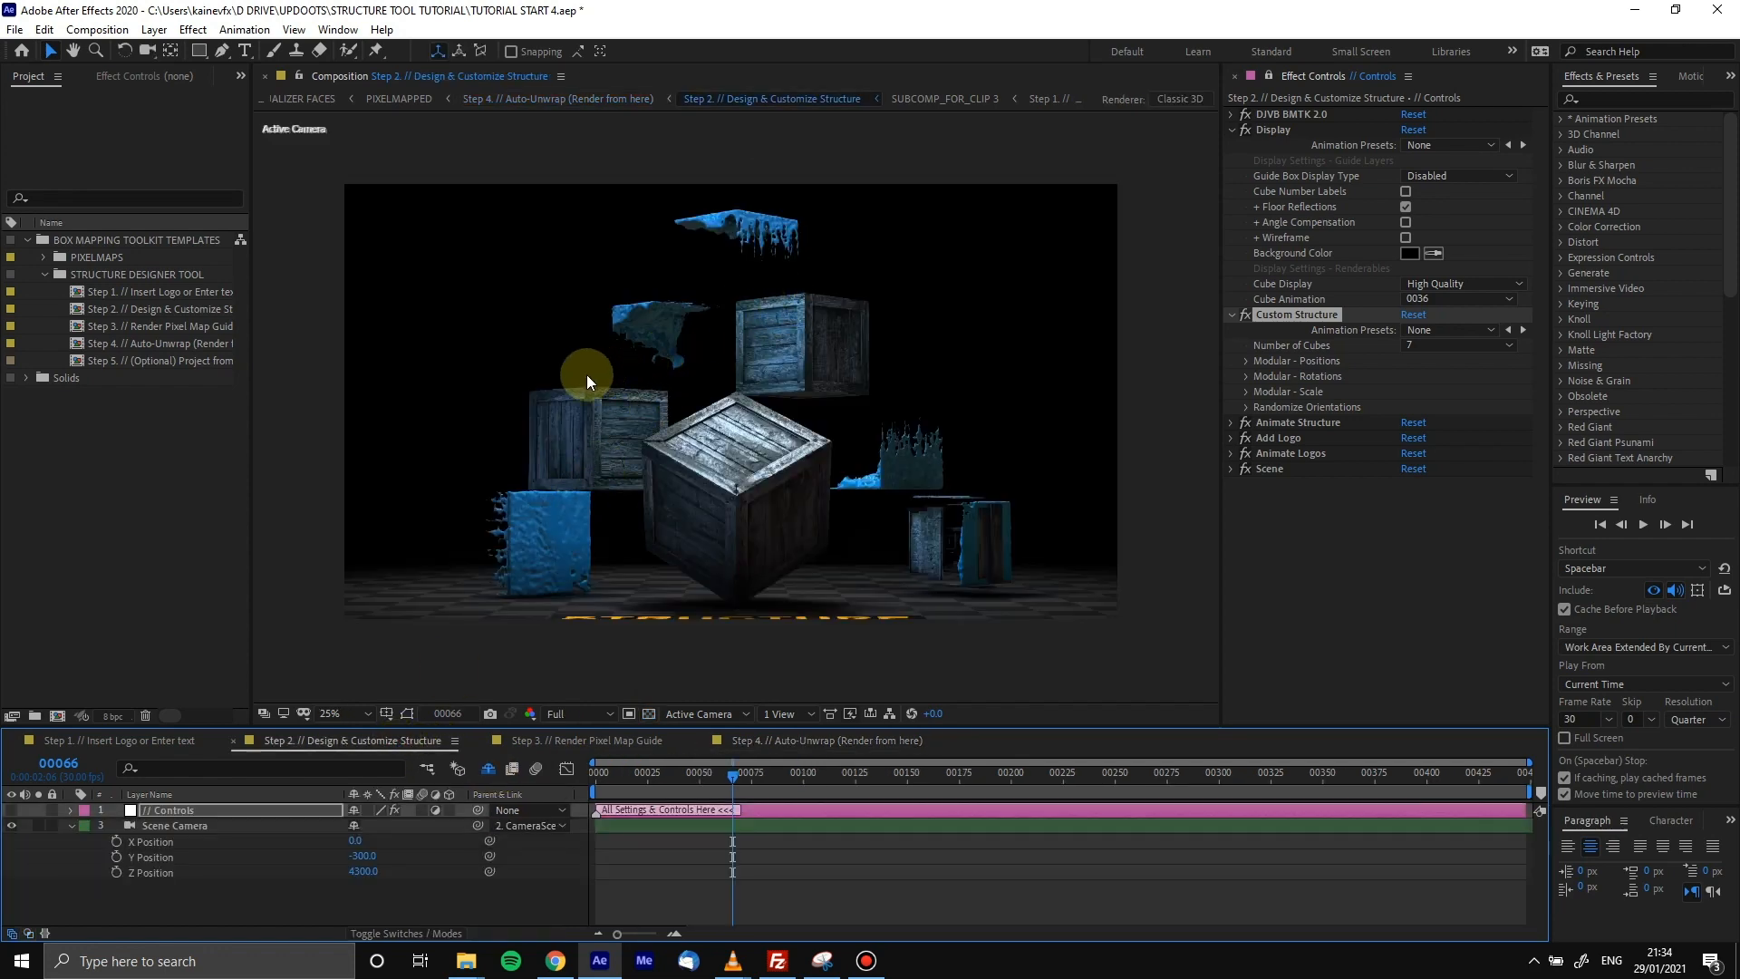
left_click(794, 740)
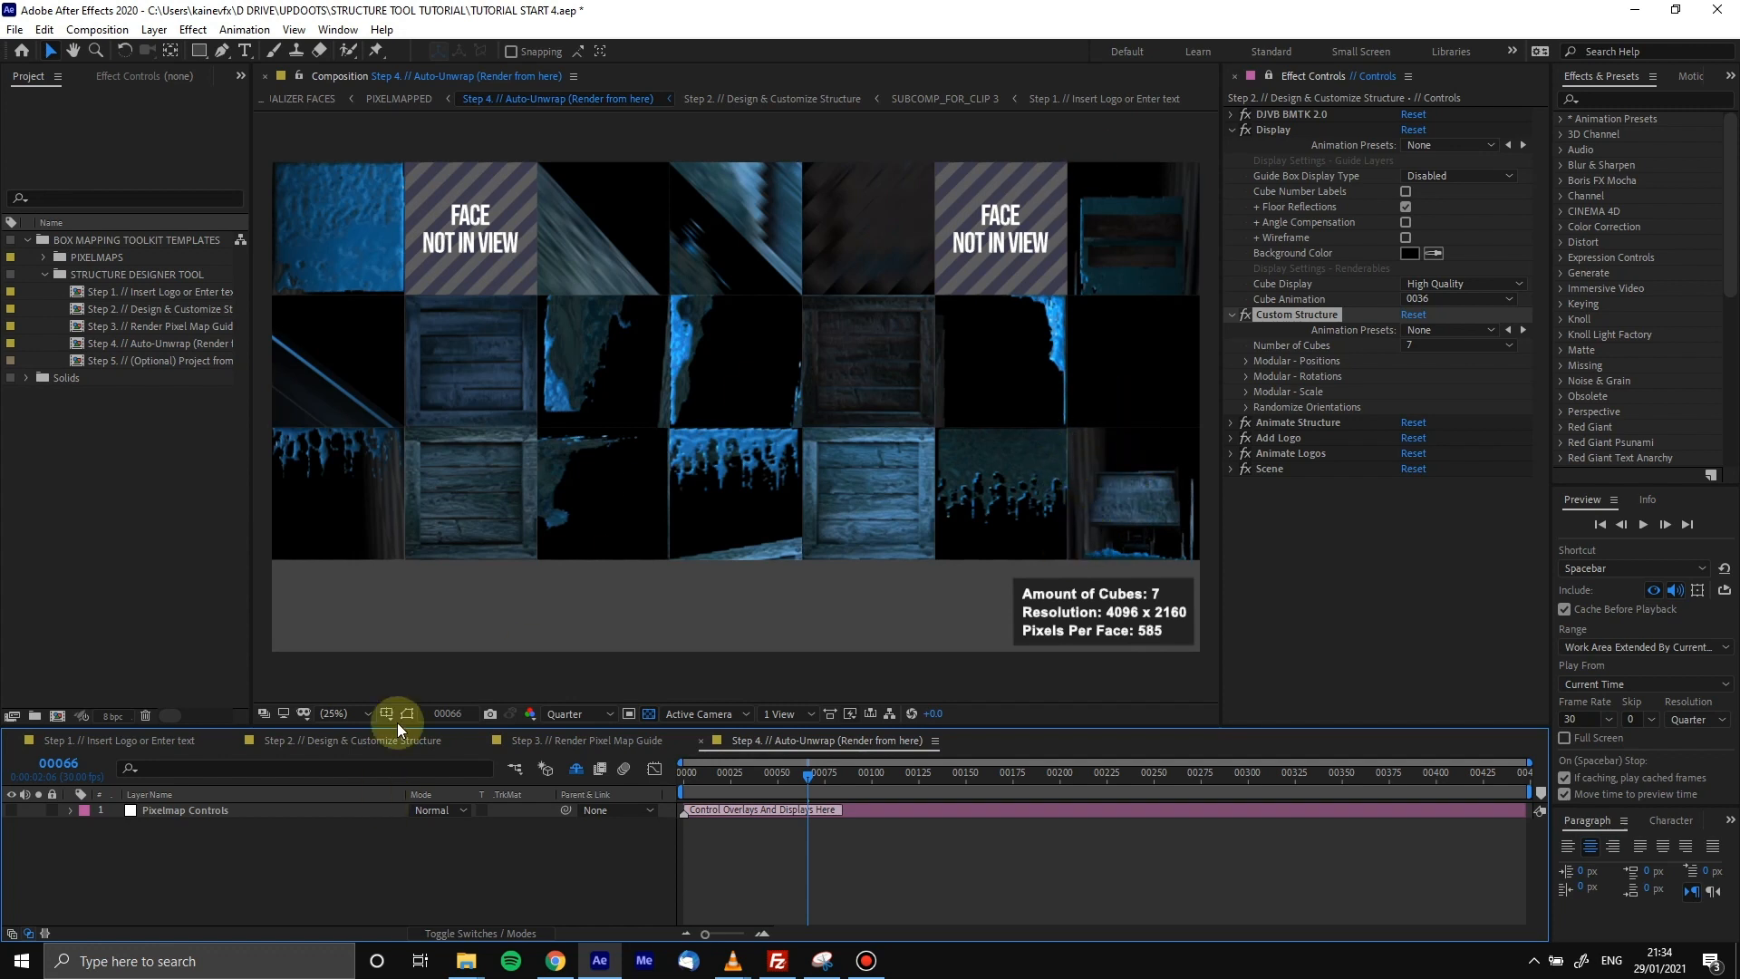
left_click(264, 810)
left_click(152, 73)
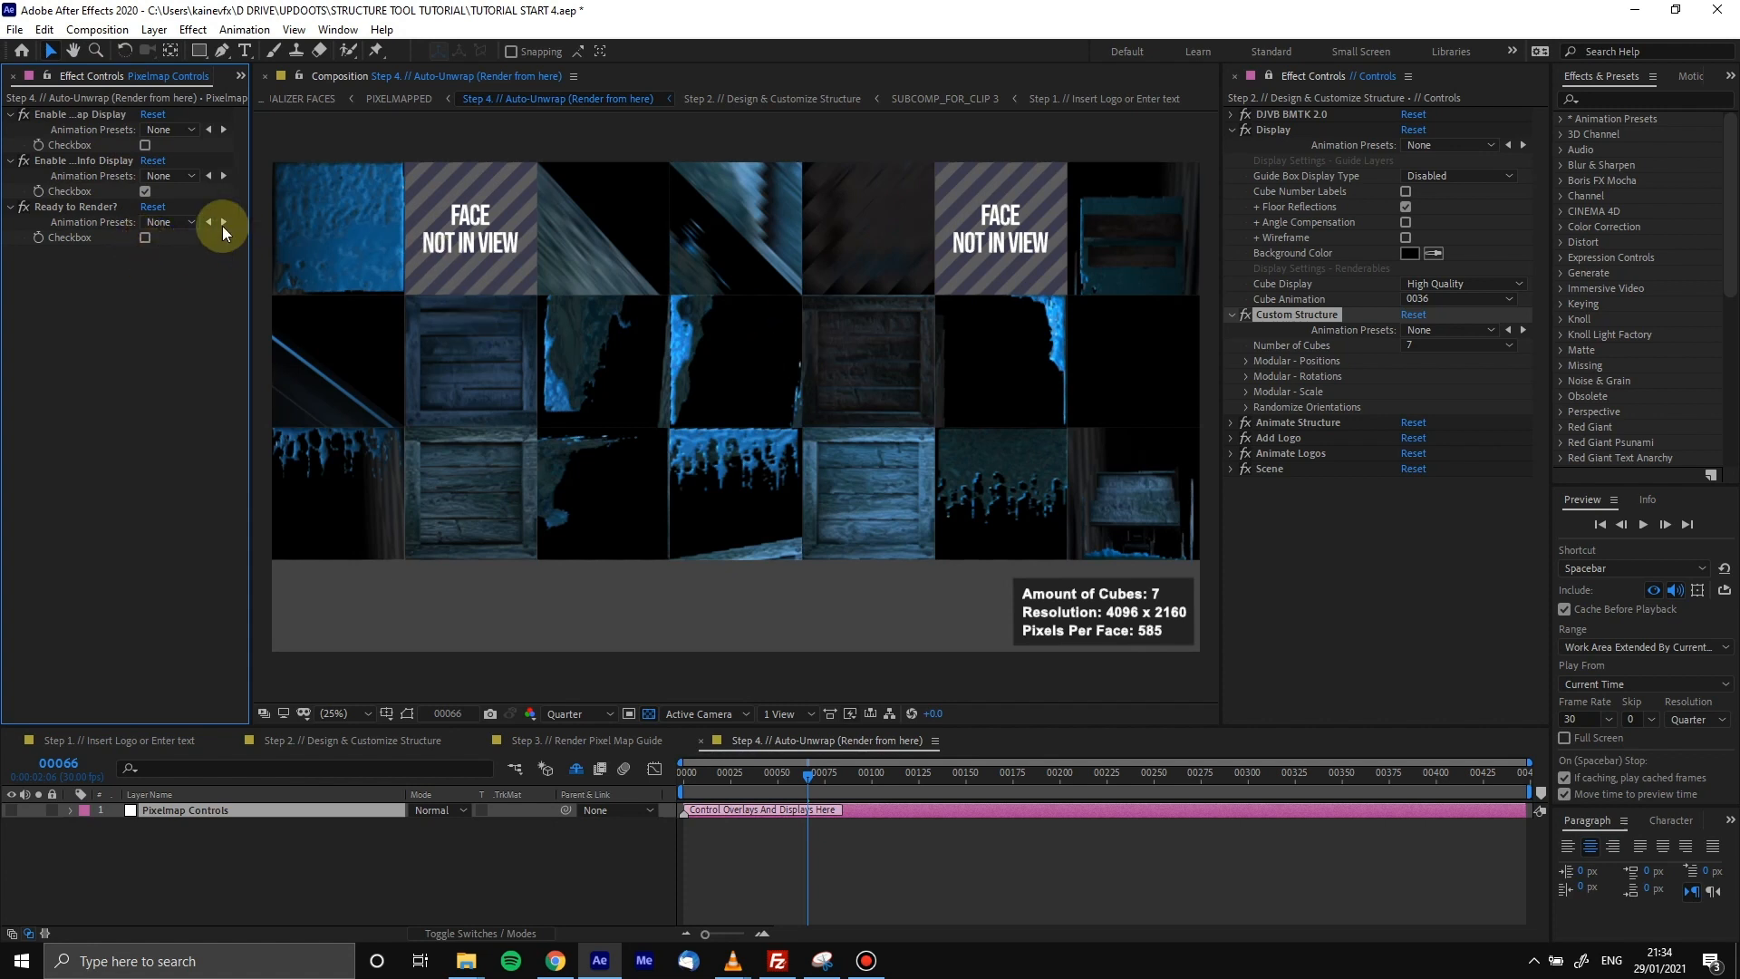
Enable Ready to Render? on the Pixelmap Controls layer and compare the Step 2 structure at full resolution with the Step 4 auto-unwrap
left_click(145, 238)
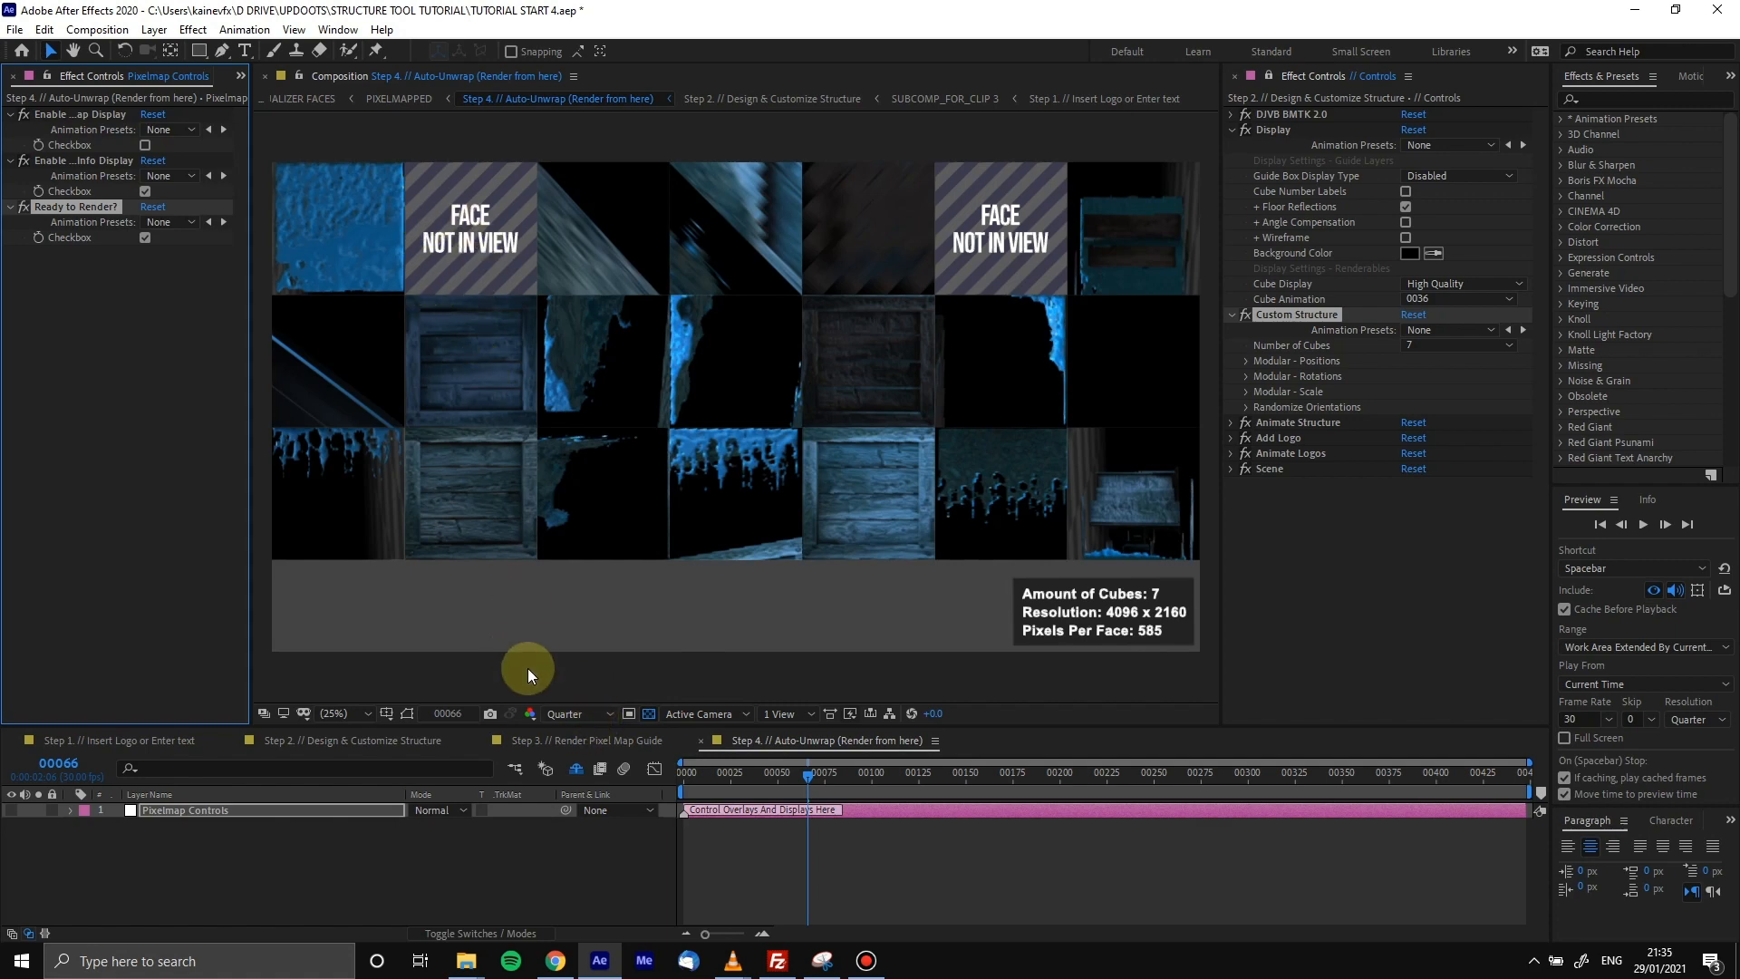
left_click(385, 740)
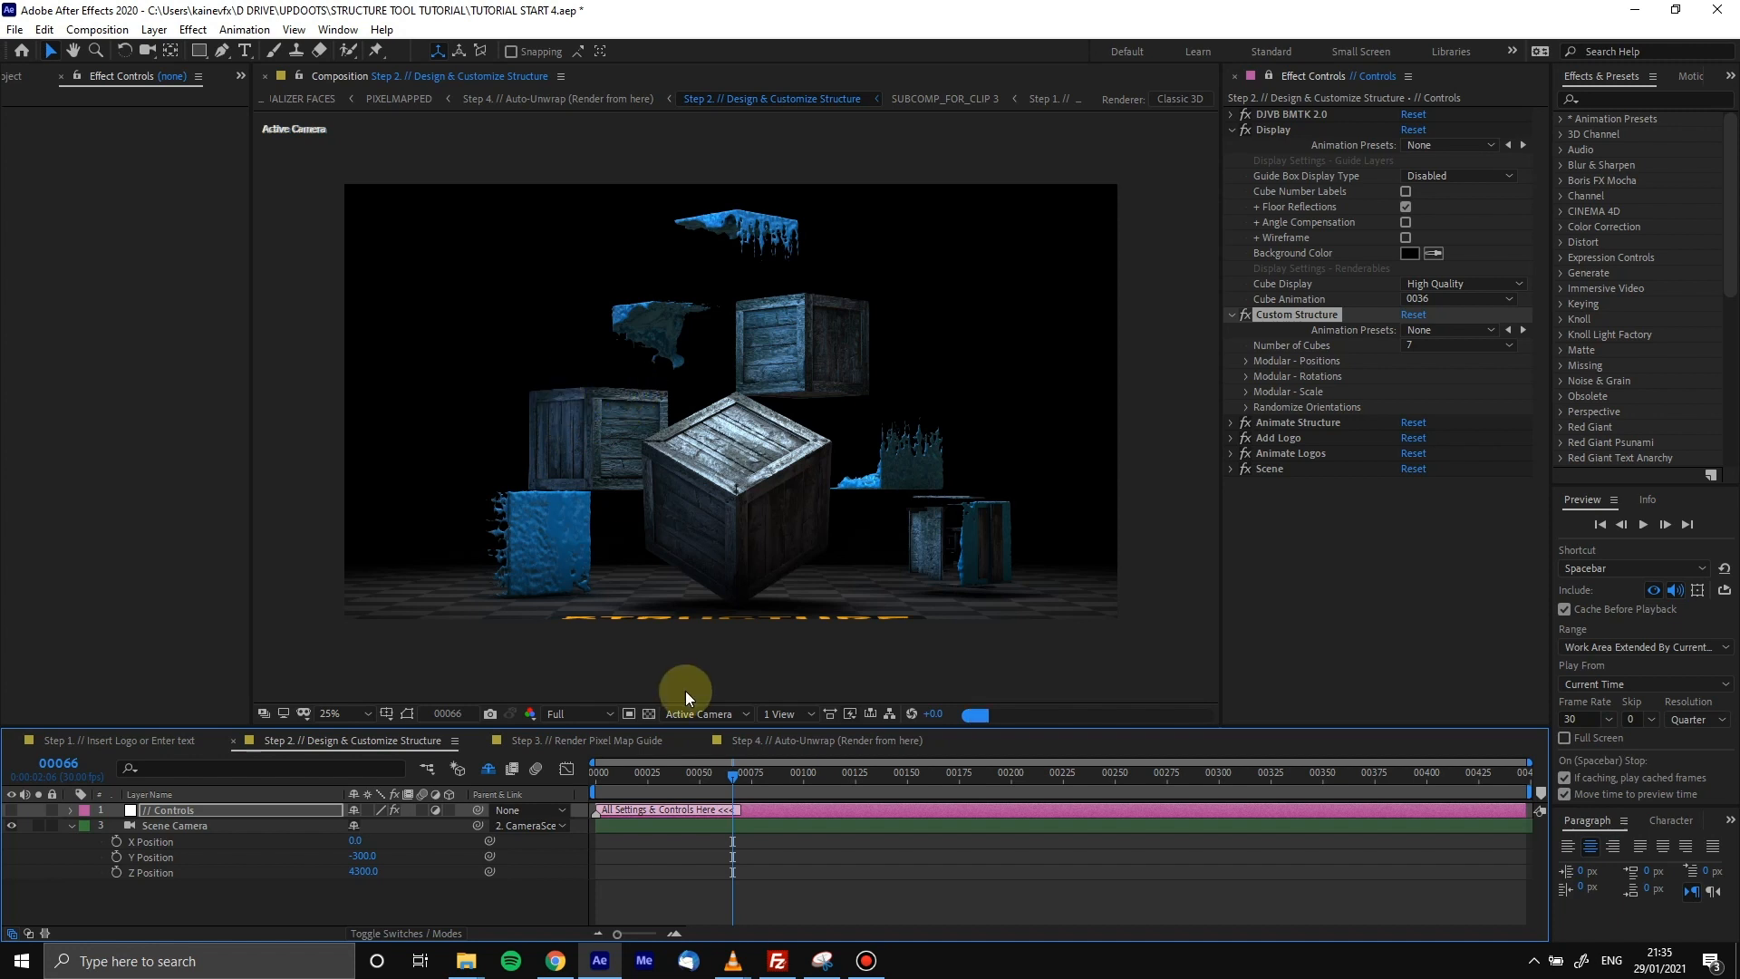
left_click(870, 742)
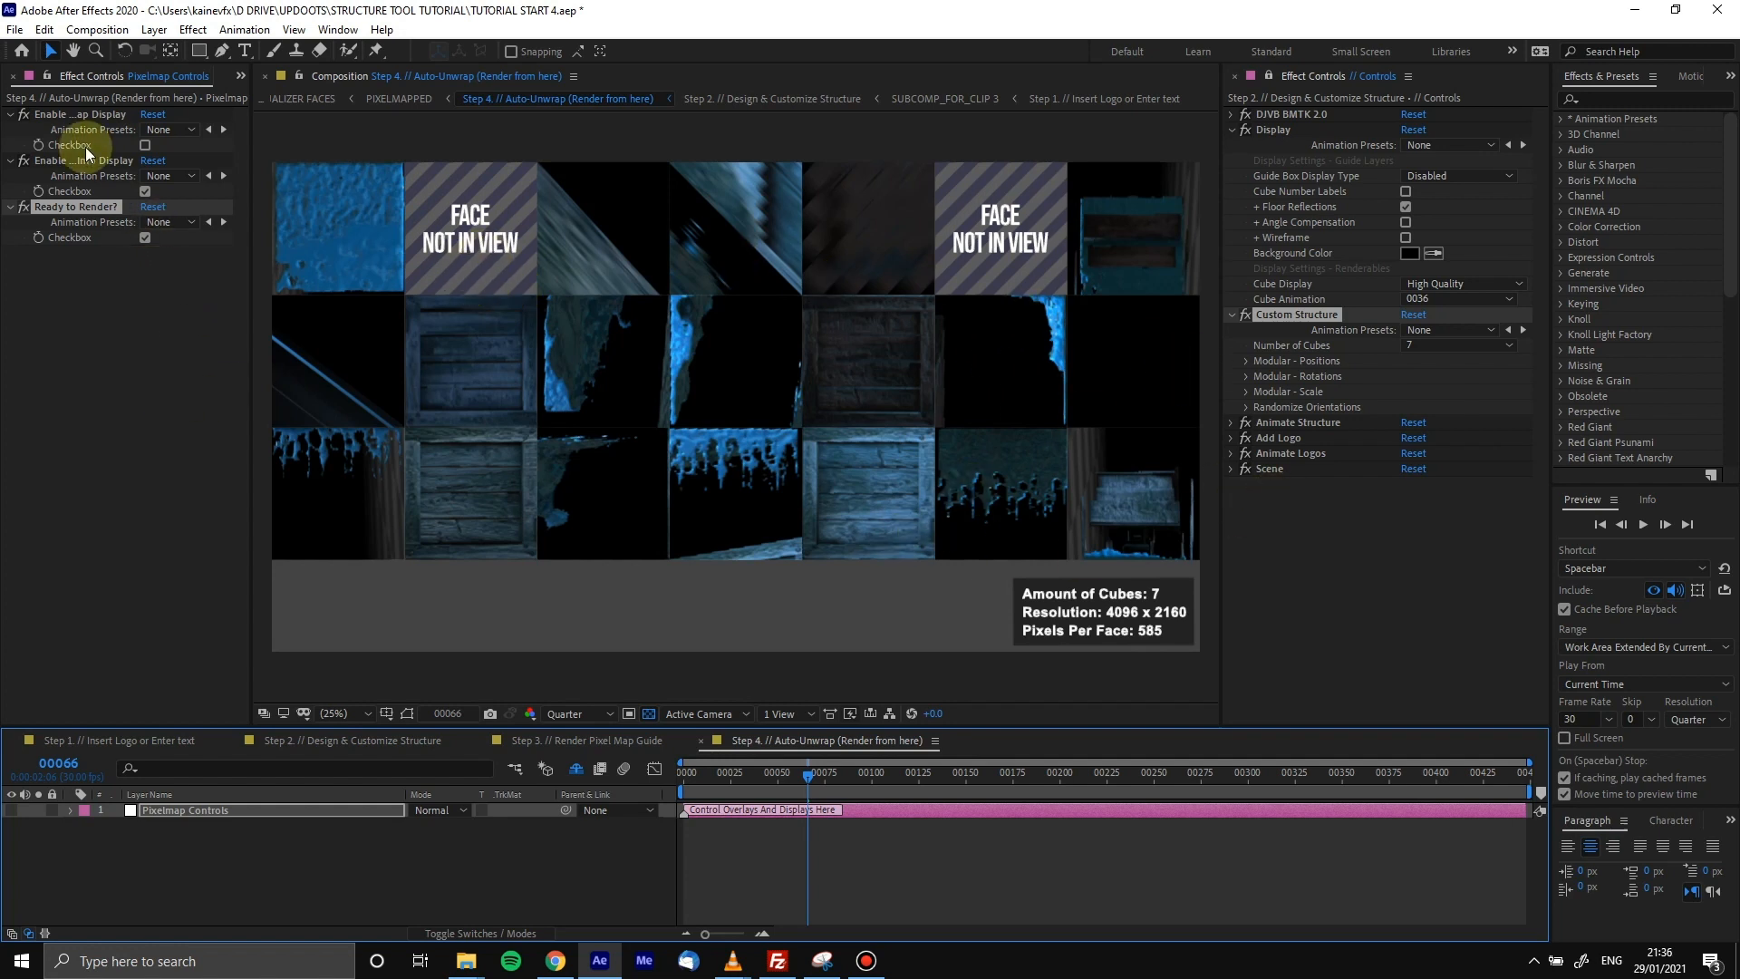
left_click(430, 856)
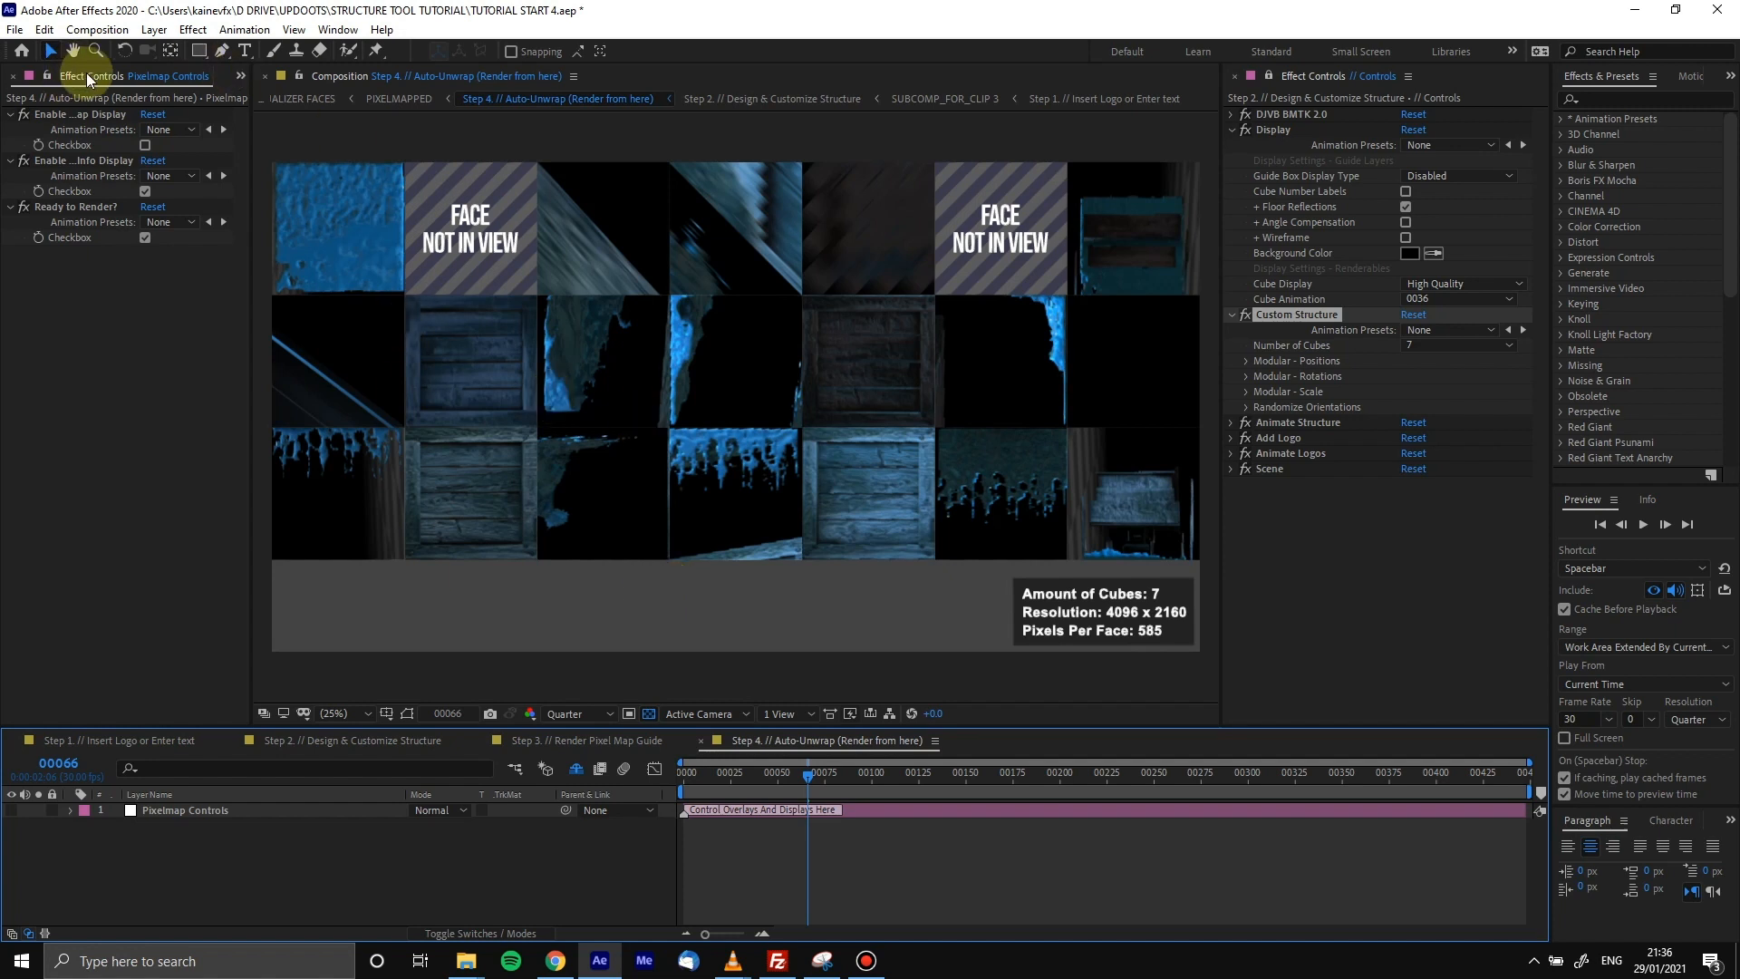
Select the Step 5 (Optional) Project from After Effects composition in the project list and widen the list to fit the full composition names
key("ctrl+0")
left_click(147, 362)
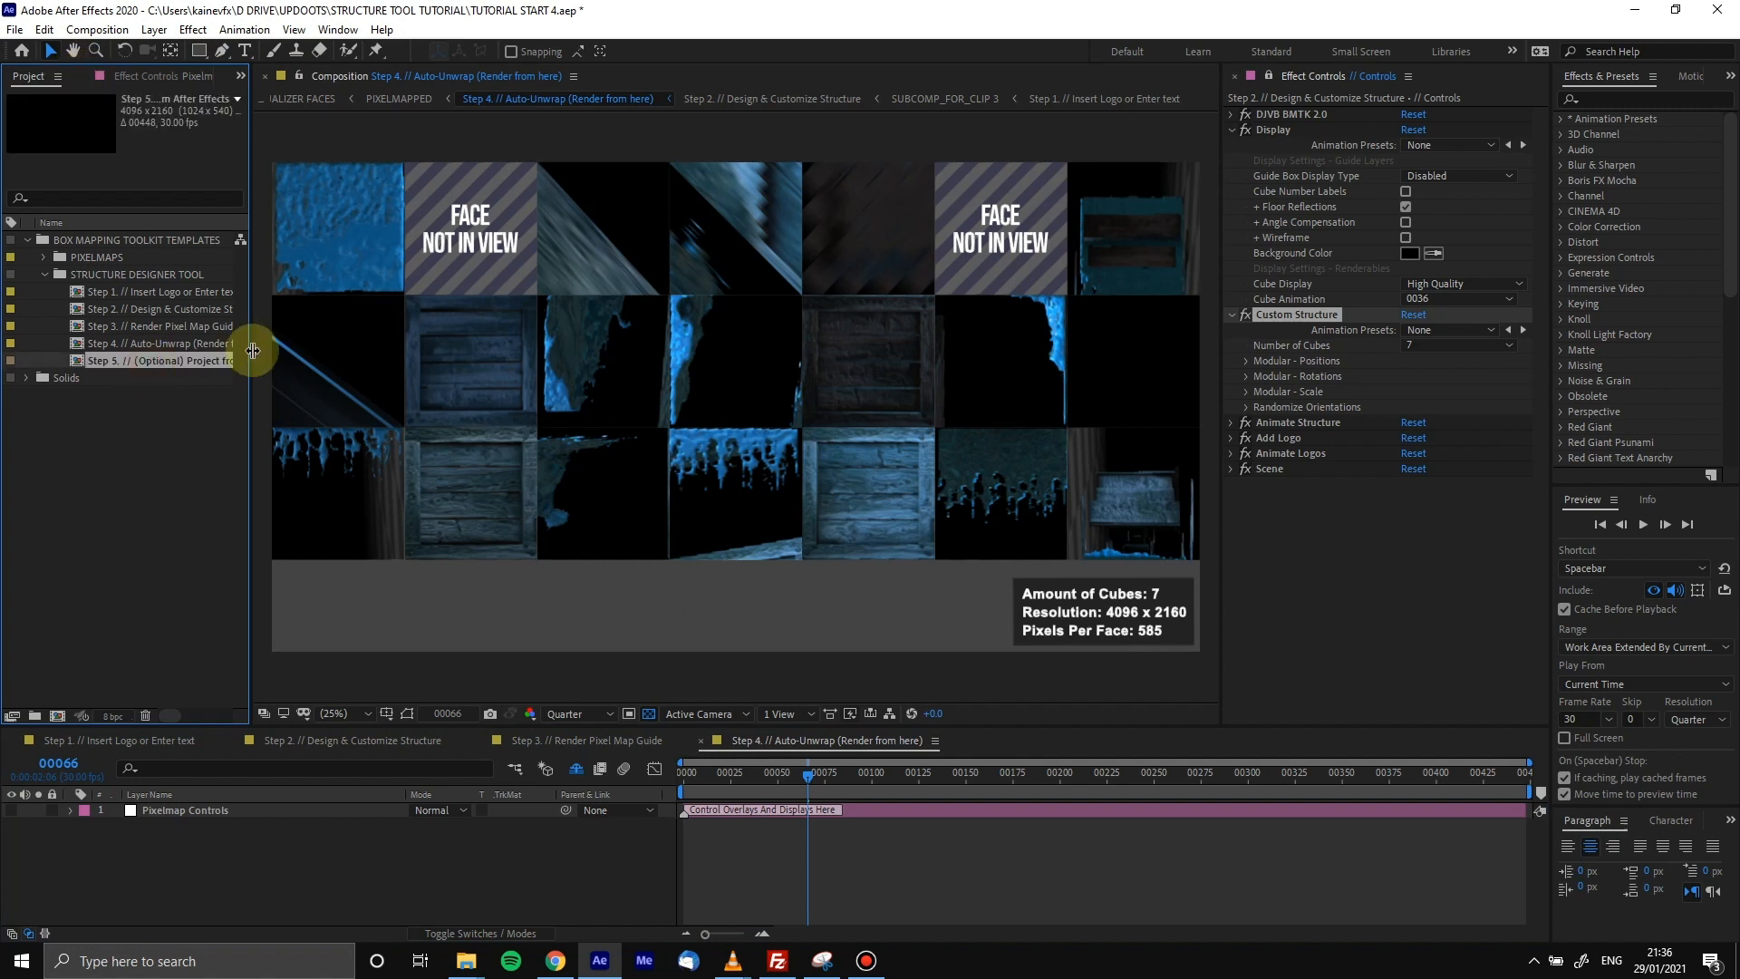
left_click_drag(251, 351, 338, 357)
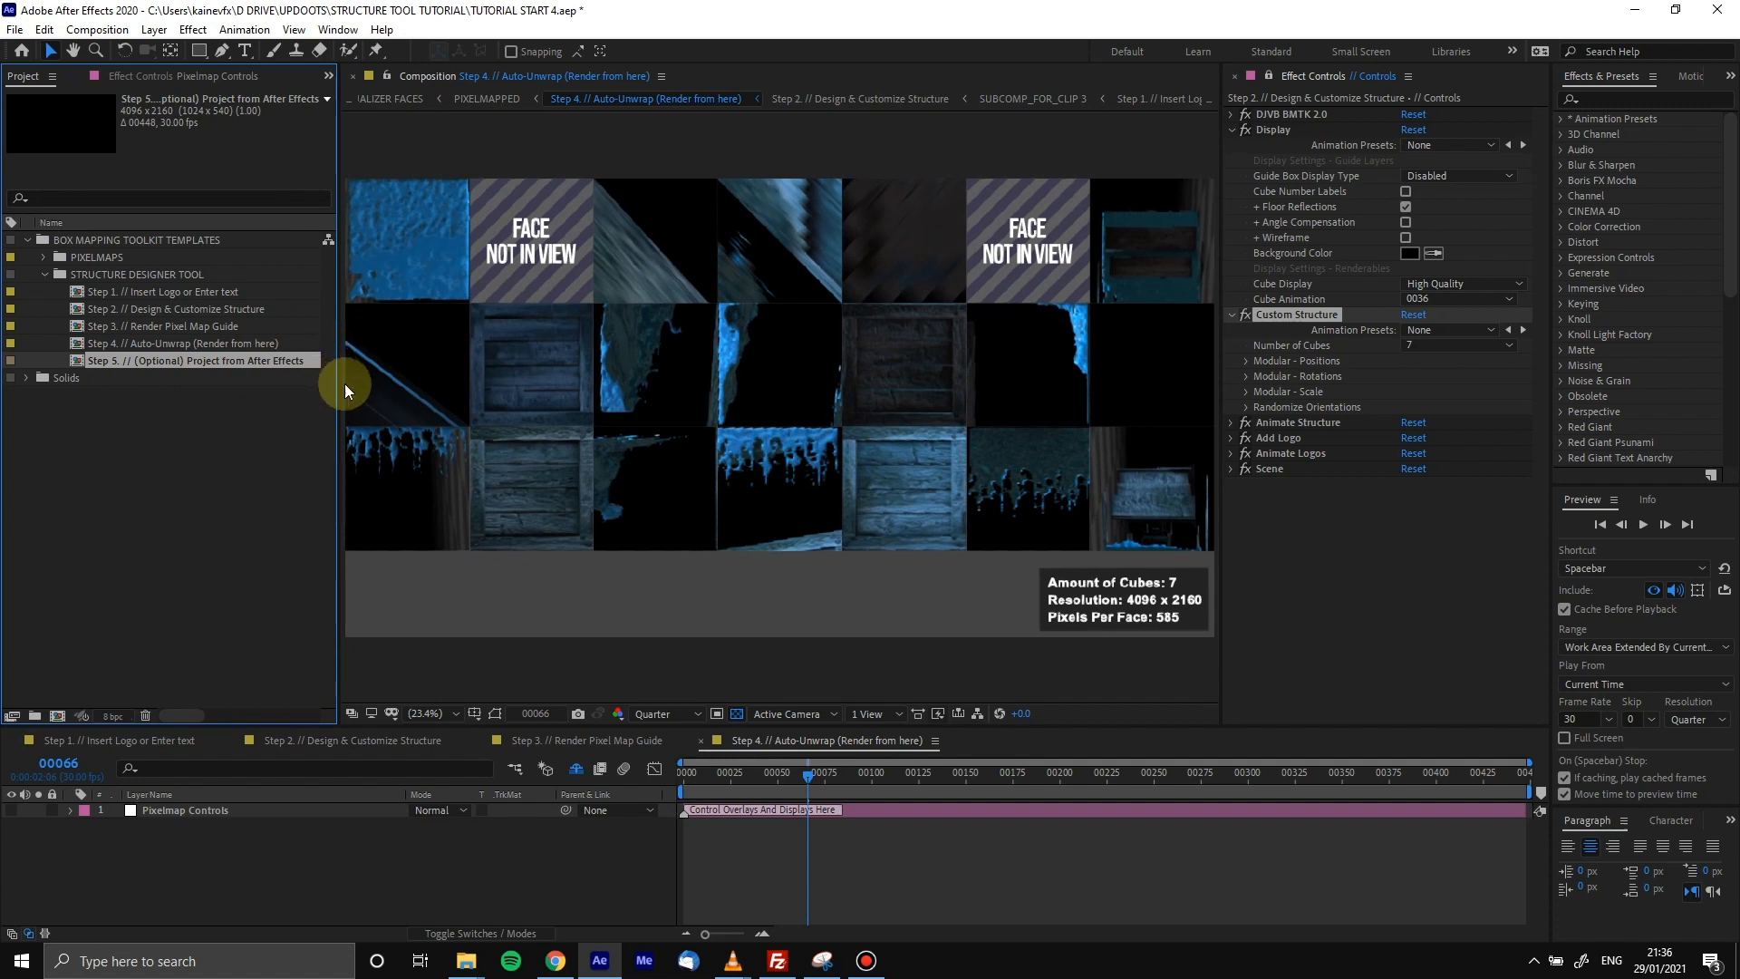